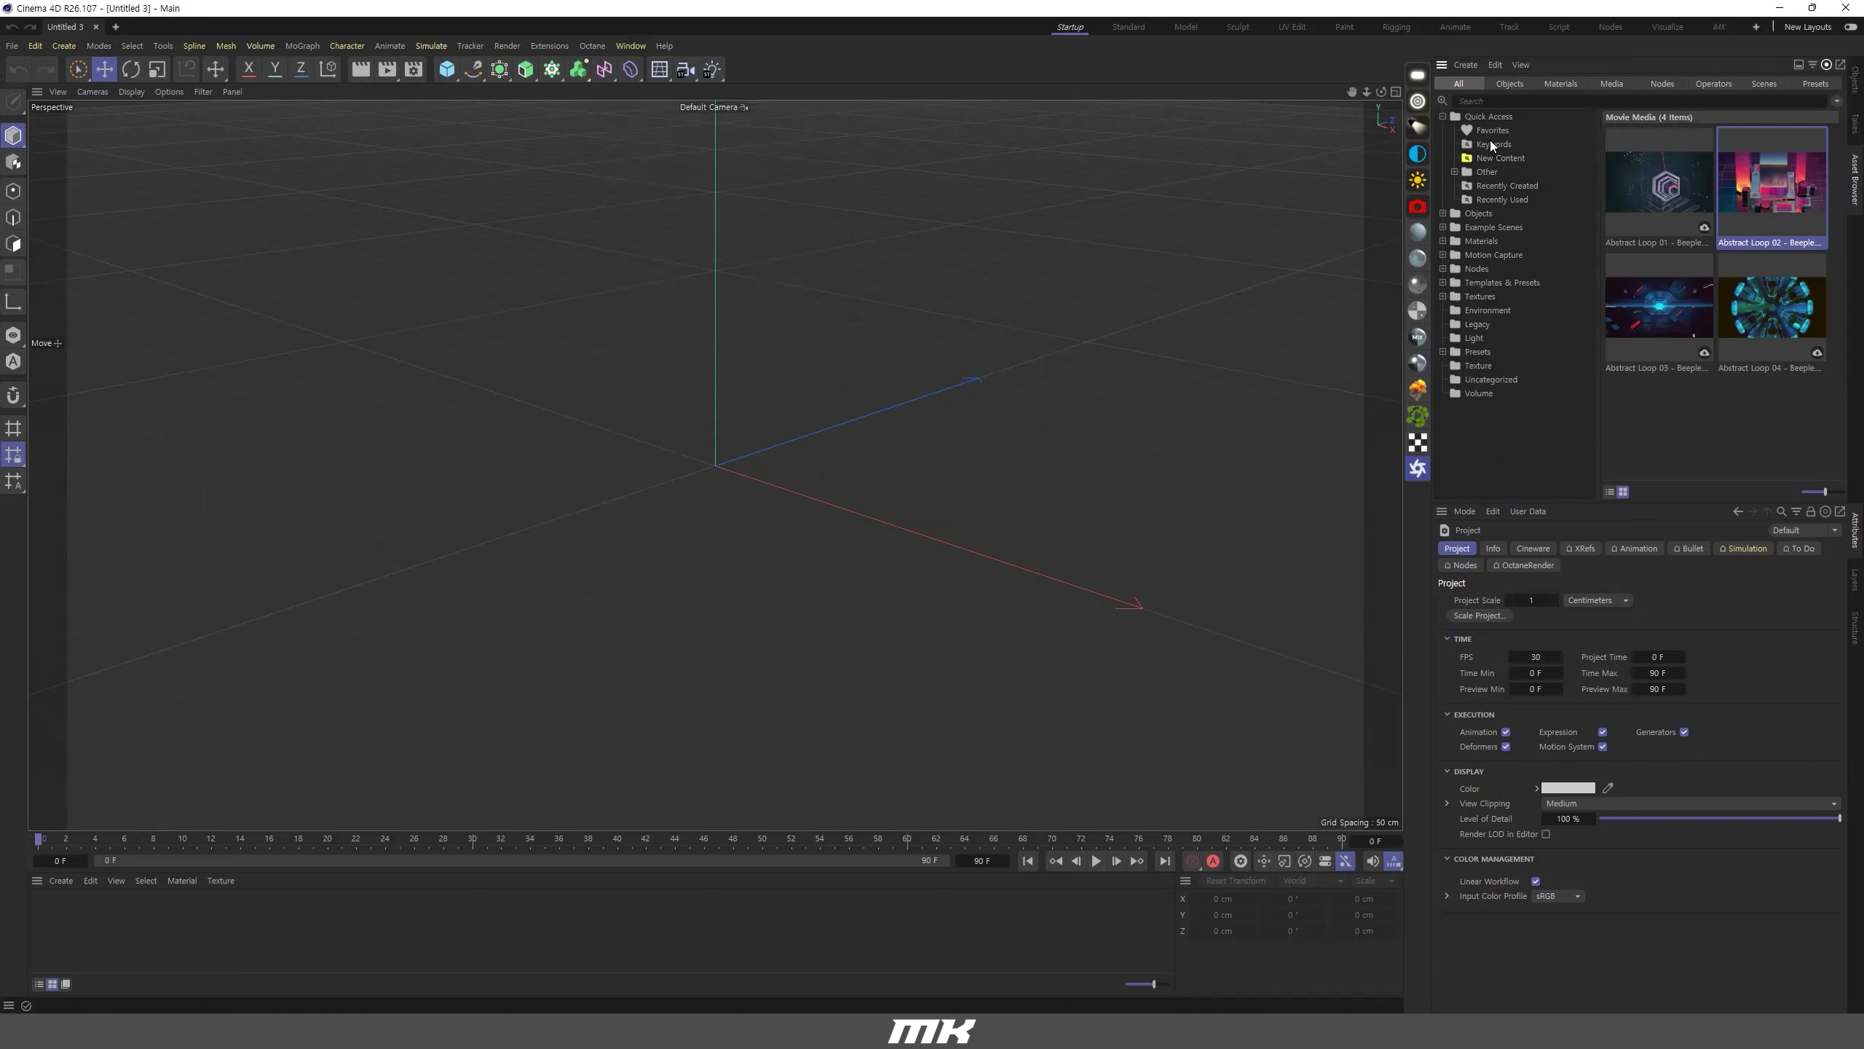
Add the Blender model from the Appliances object category to the scene and view it up close.
{"action": "left_click", "coordinate": [1444, 213]}
{"action": "left_click", "coordinate": [1497, 228]}
{"action": "left_click", "coordinate": [1493, 241]}
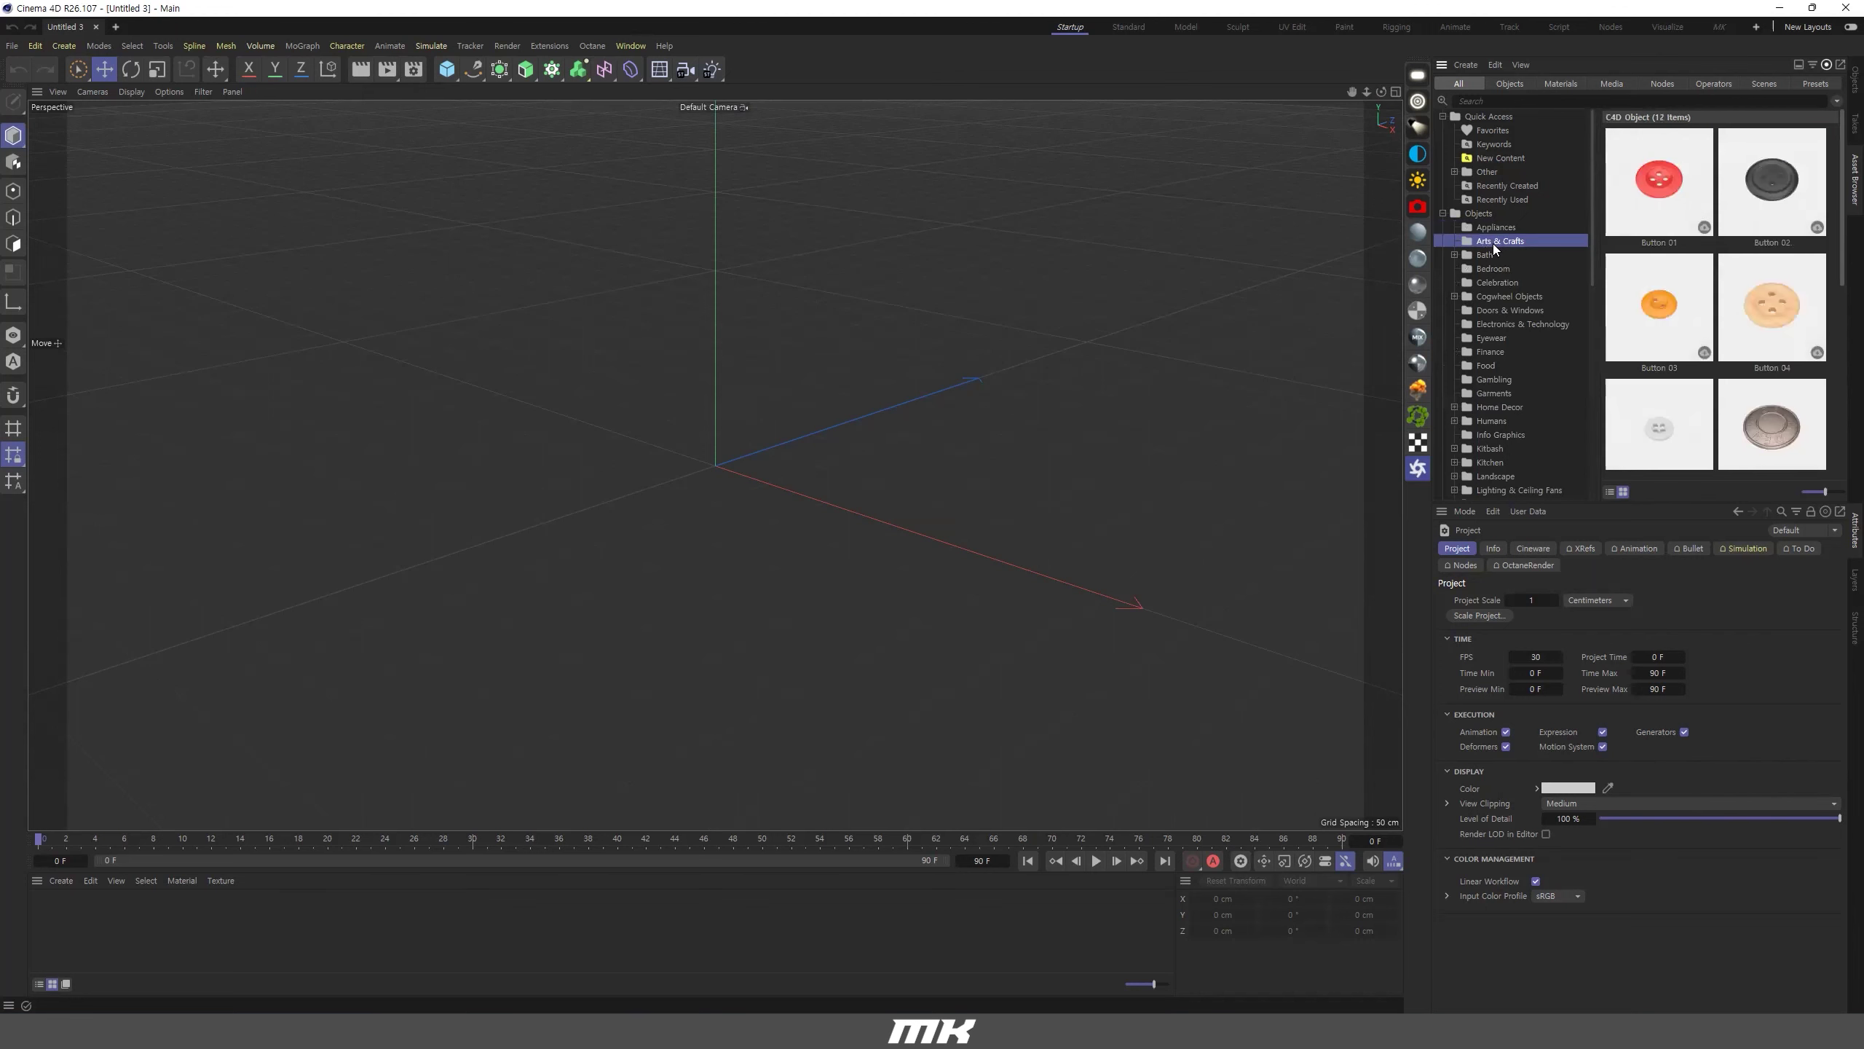
{"action": "left_click", "coordinate": [1497, 228]}
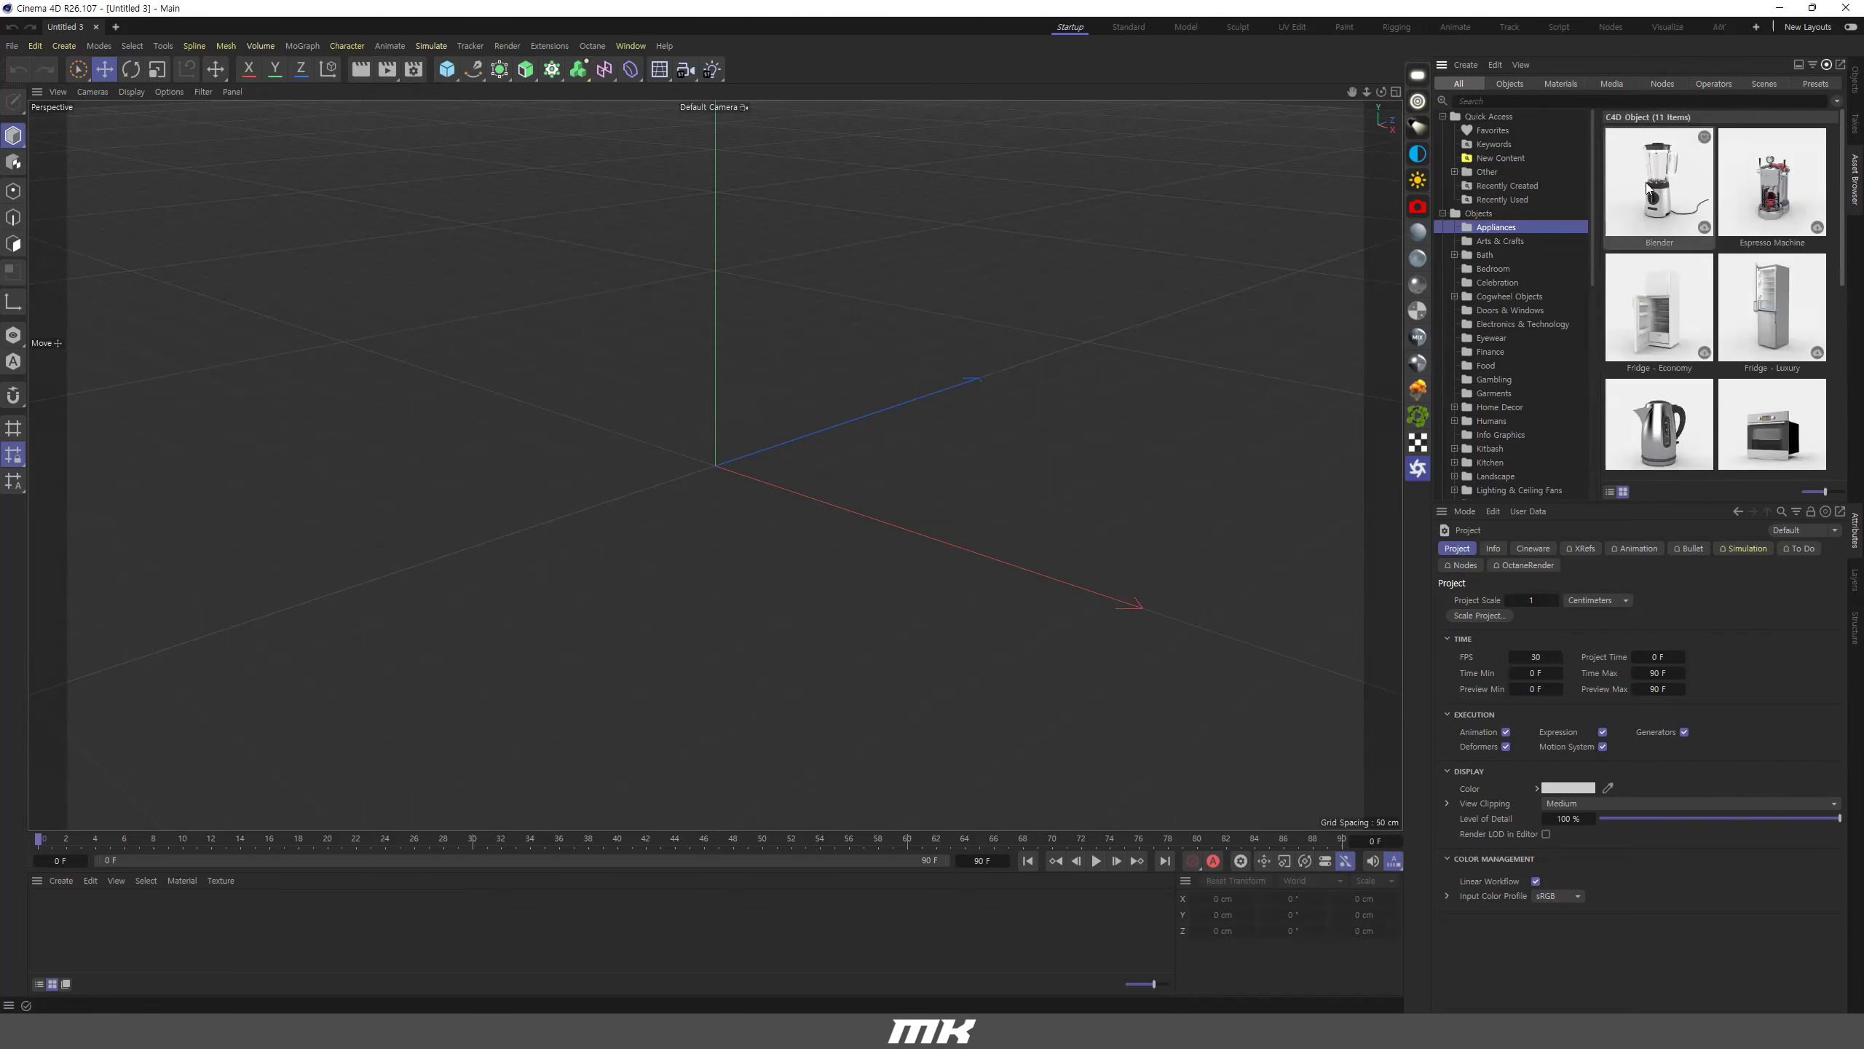
{"action": "left_click", "coordinate": [1704, 228]}
{"action": "double_click", "coordinate": [1657, 202]}
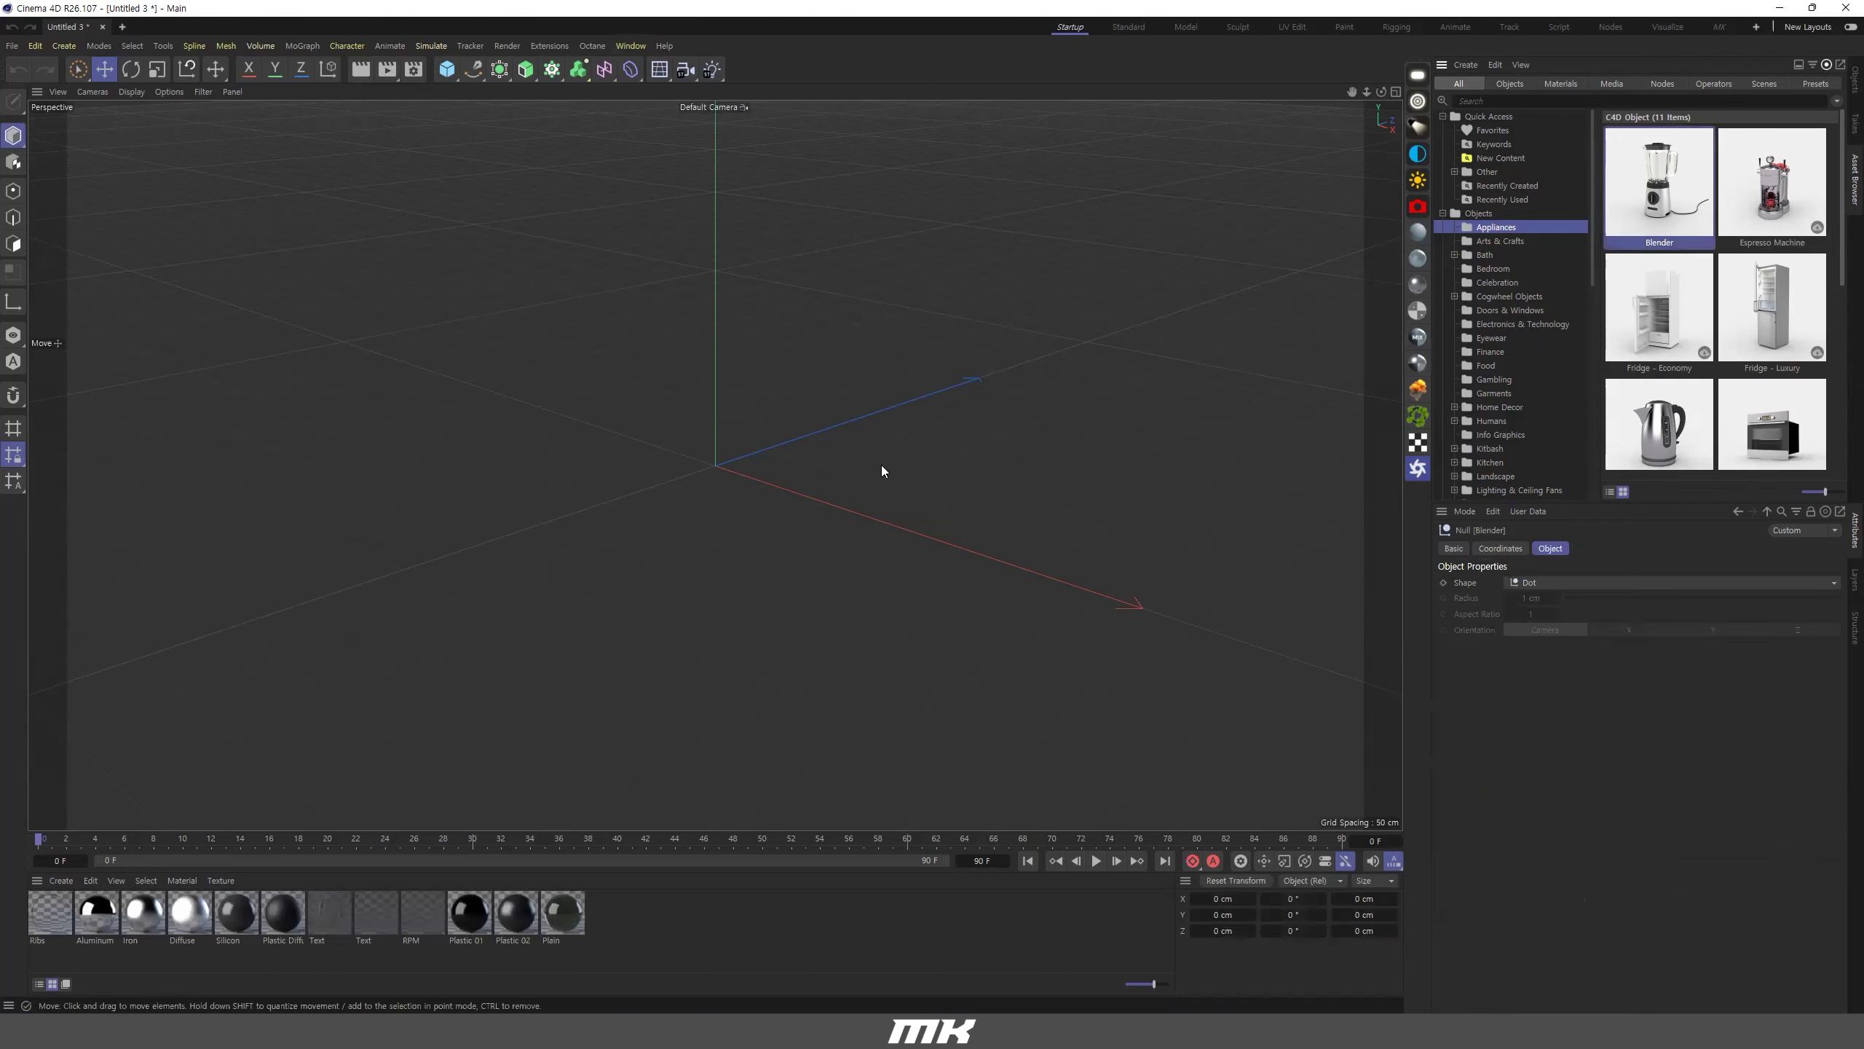
{"action": "right_click_drag", "start_coordinate": [718, 431], "coordinate": [1177, 454], "text": "alt"}
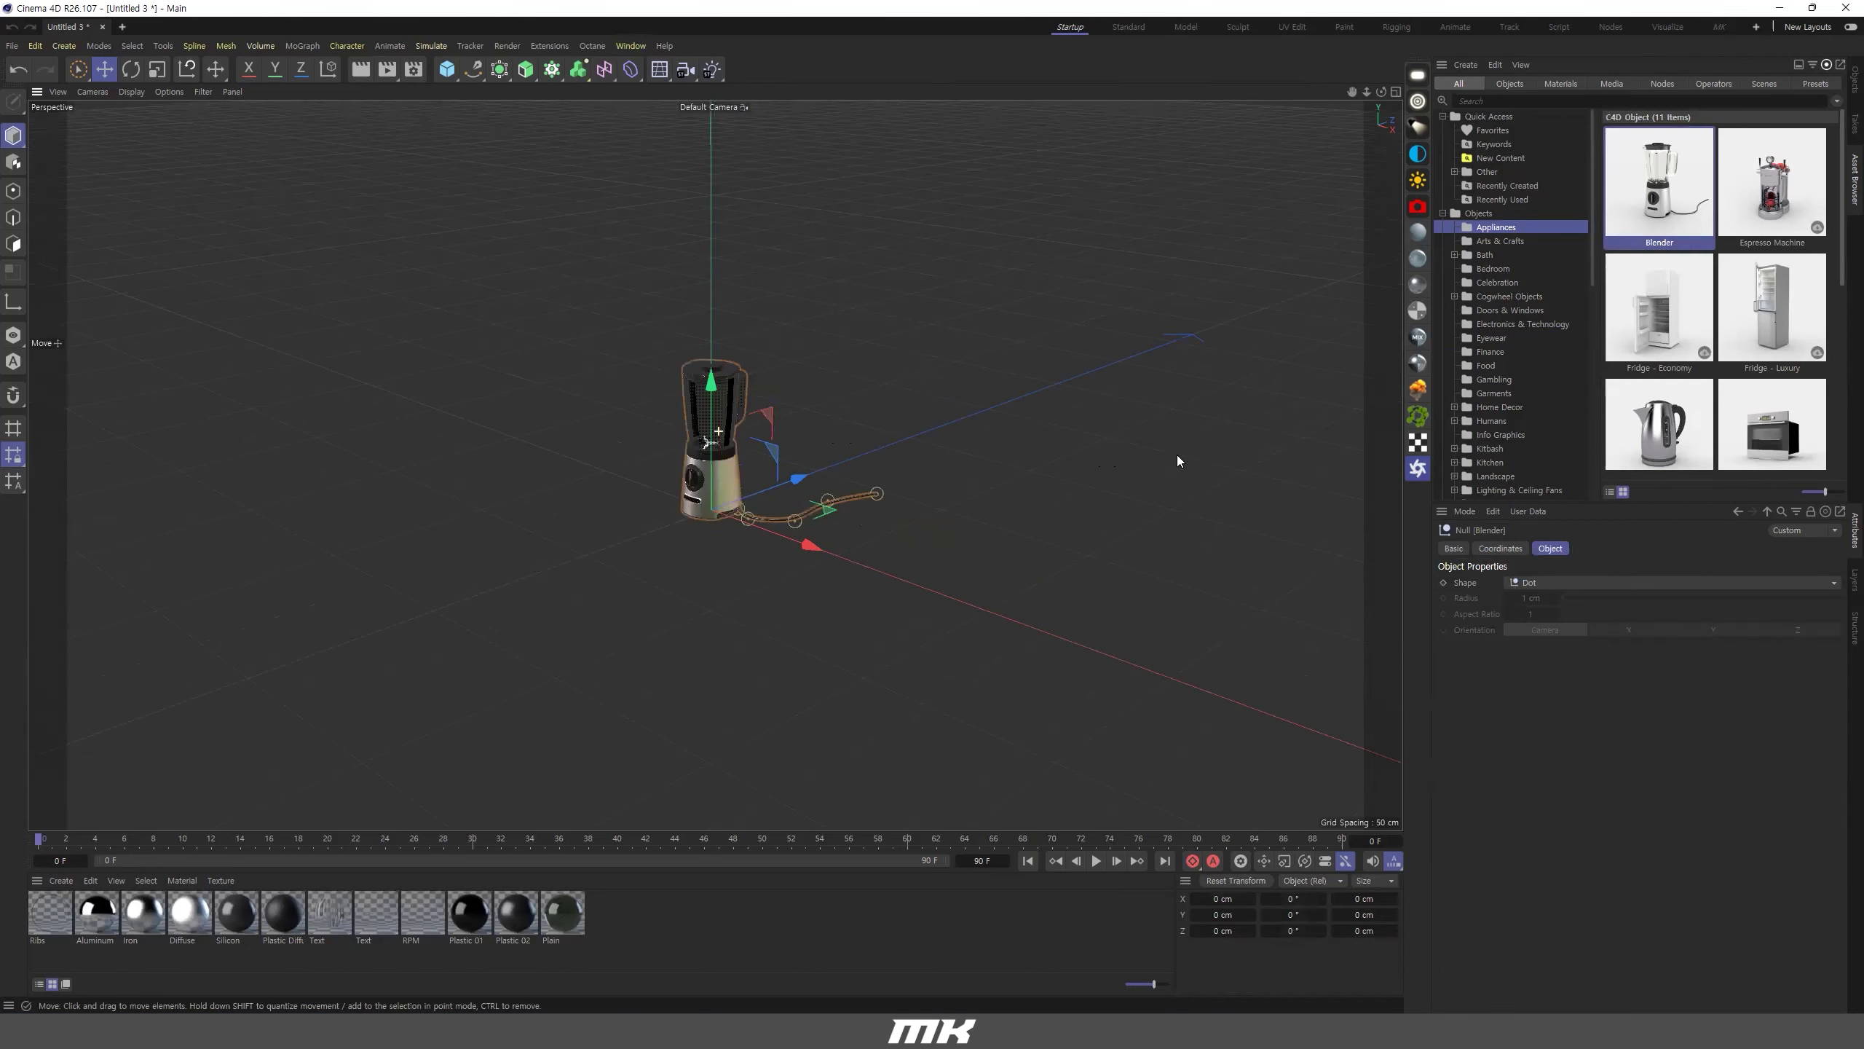
{"action": "scroll", "coordinate": [840, 475], "scroll_direction": "up", "scroll_amount": 3}
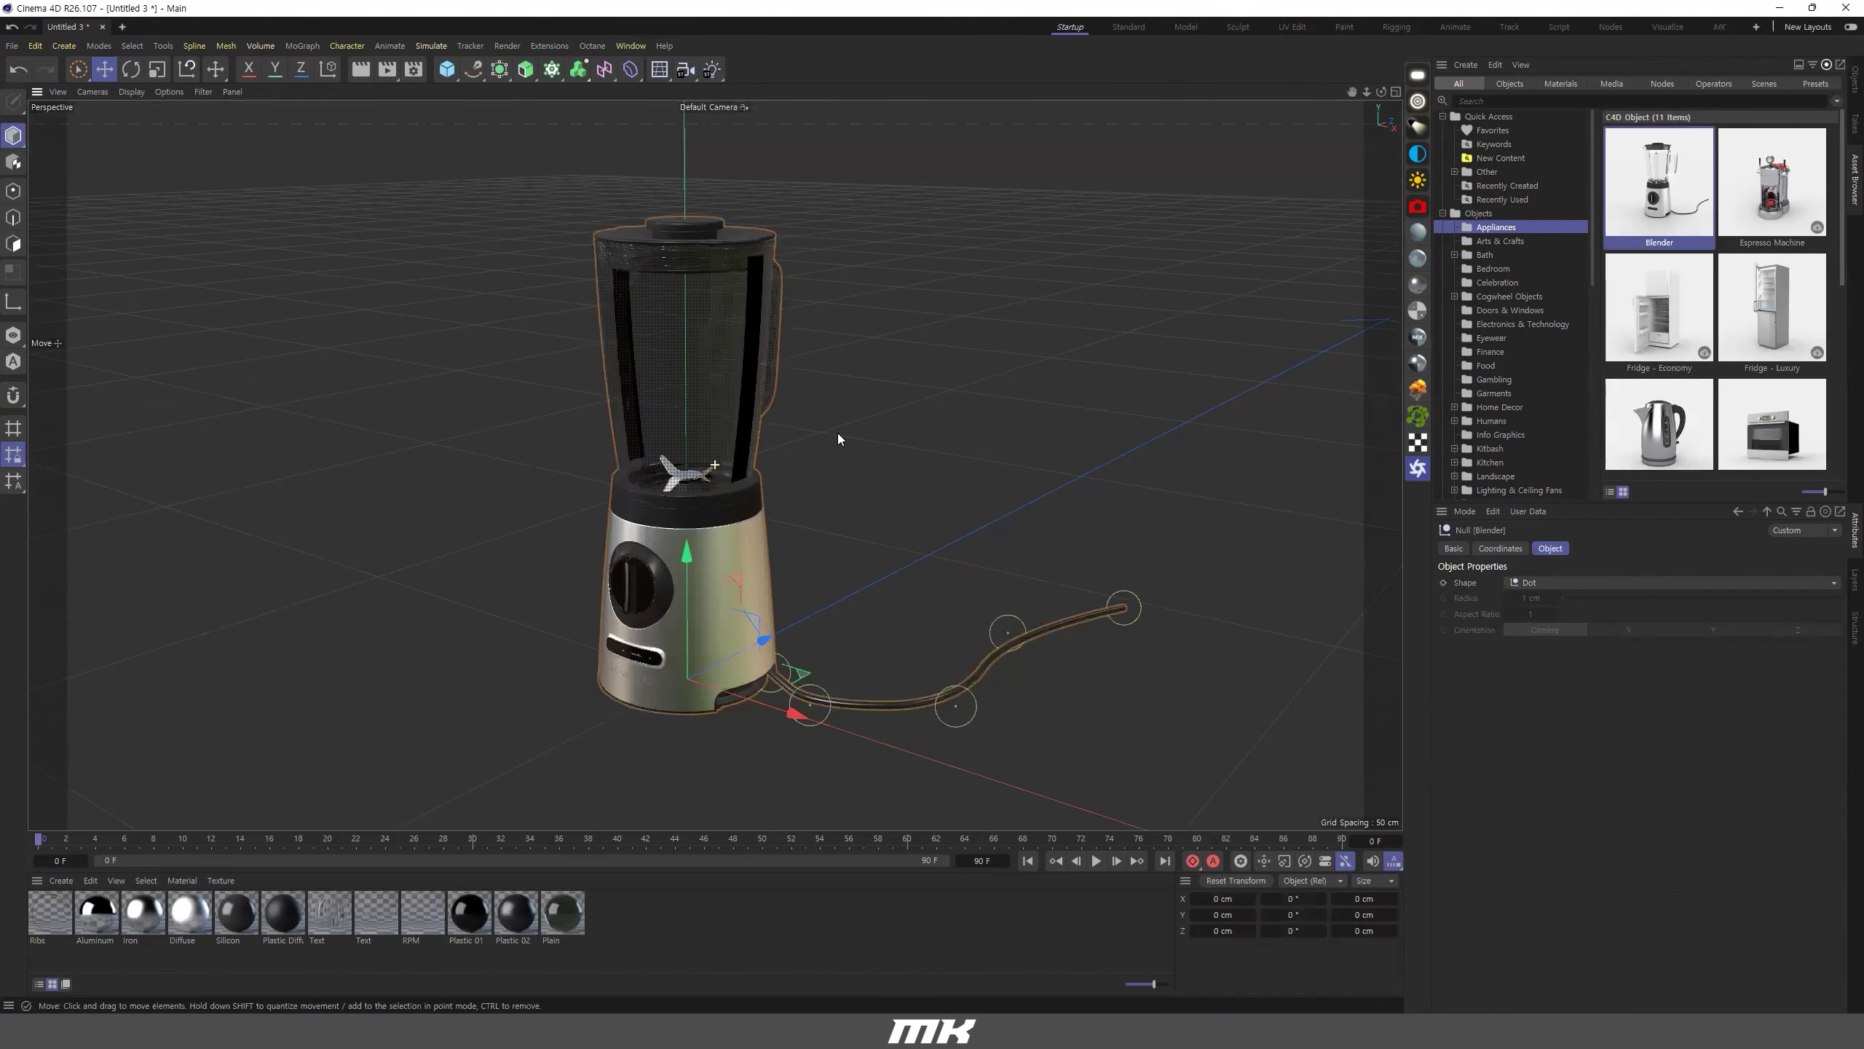
{"action": "left_click_drag", "start_coordinate": [837, 432], "coordinate": [836, 480], "text": "alt"}
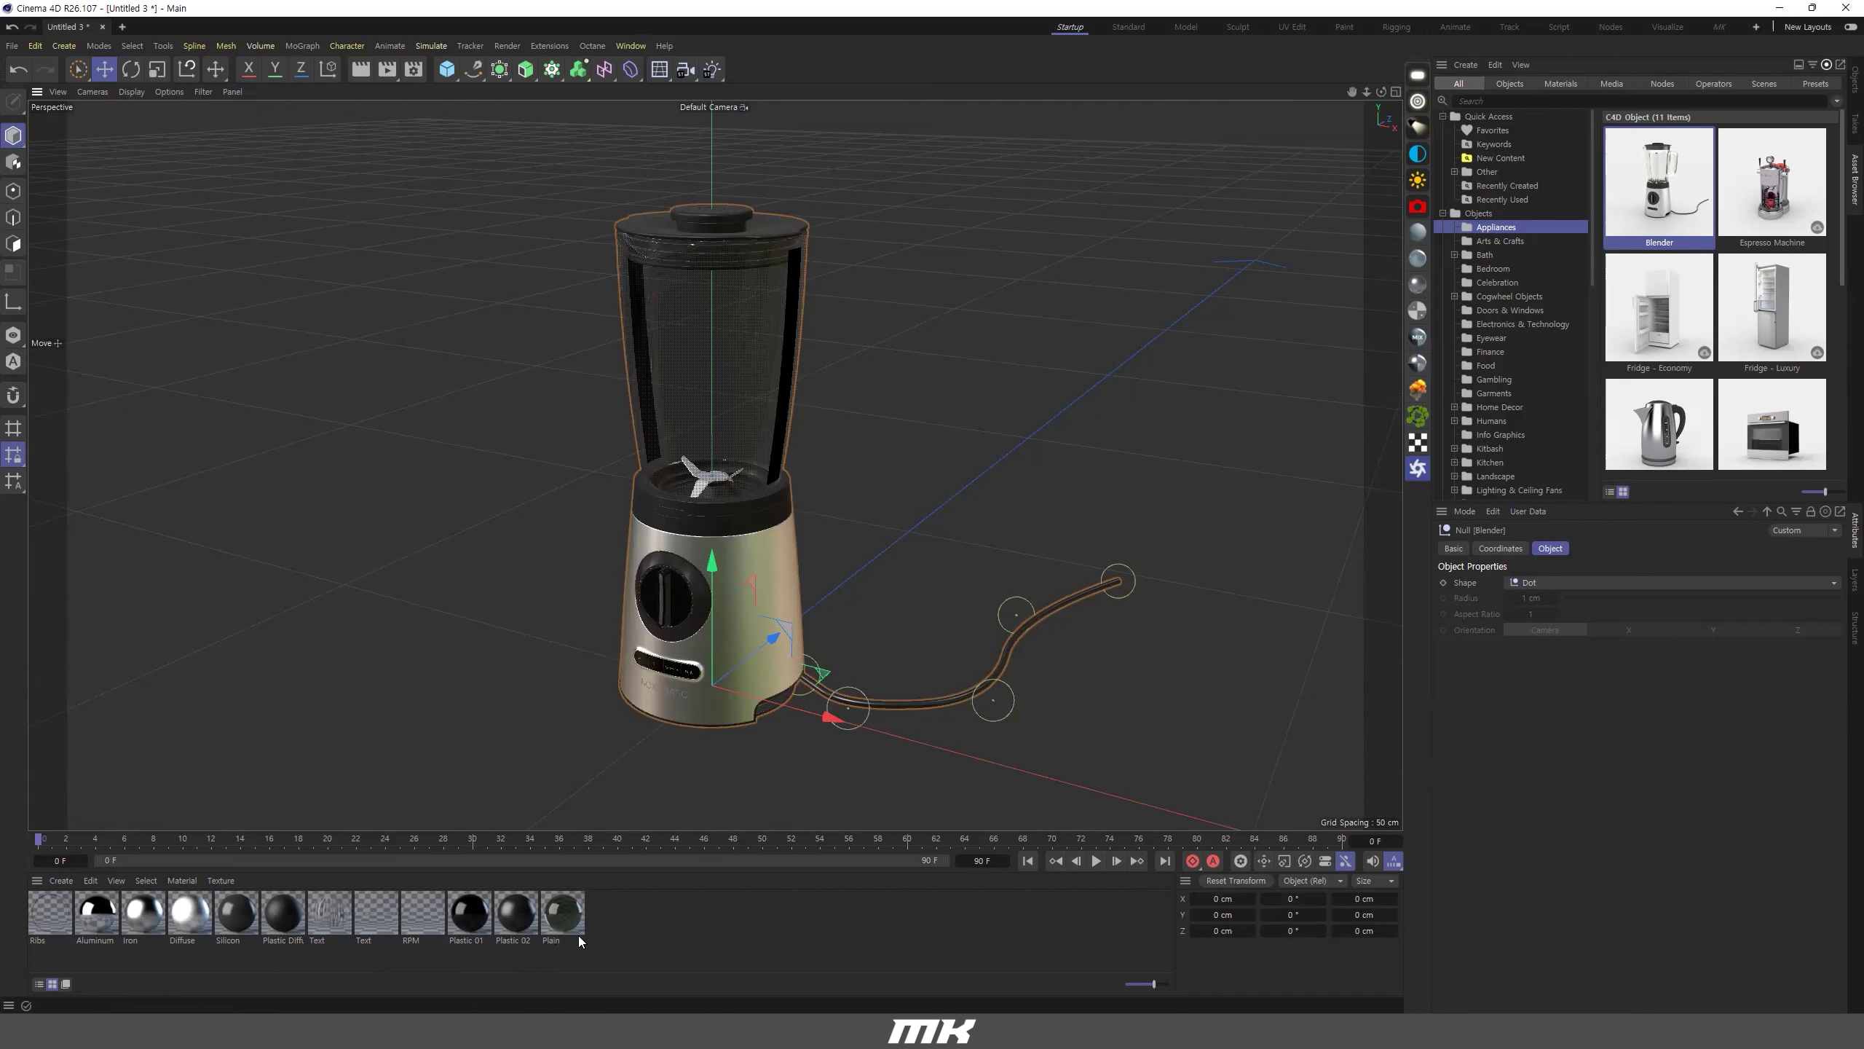
Set the viewport display to Gouraud Shading (Lines) to inspect the blender's mesh.
{"action": "left_click", "coordinate": [169, 93]}
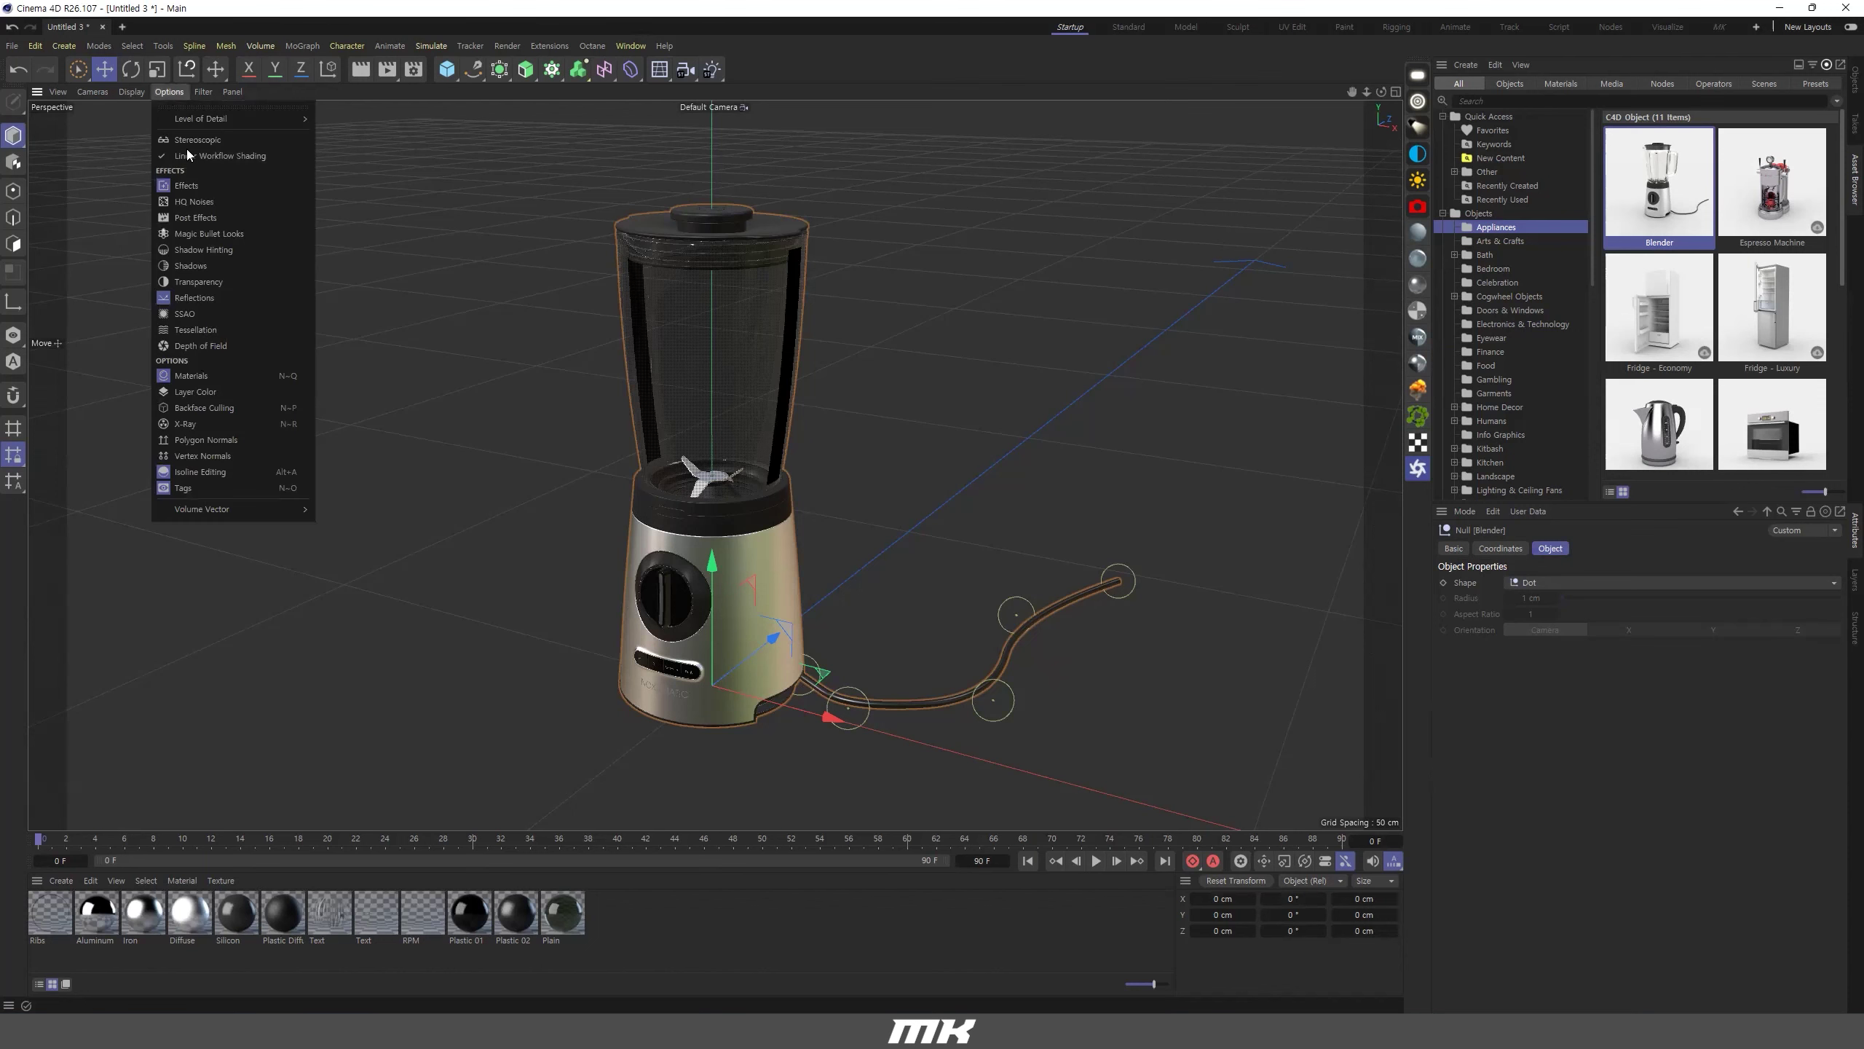
{"action": "mouse_move", "coordinate": [245, 94]}
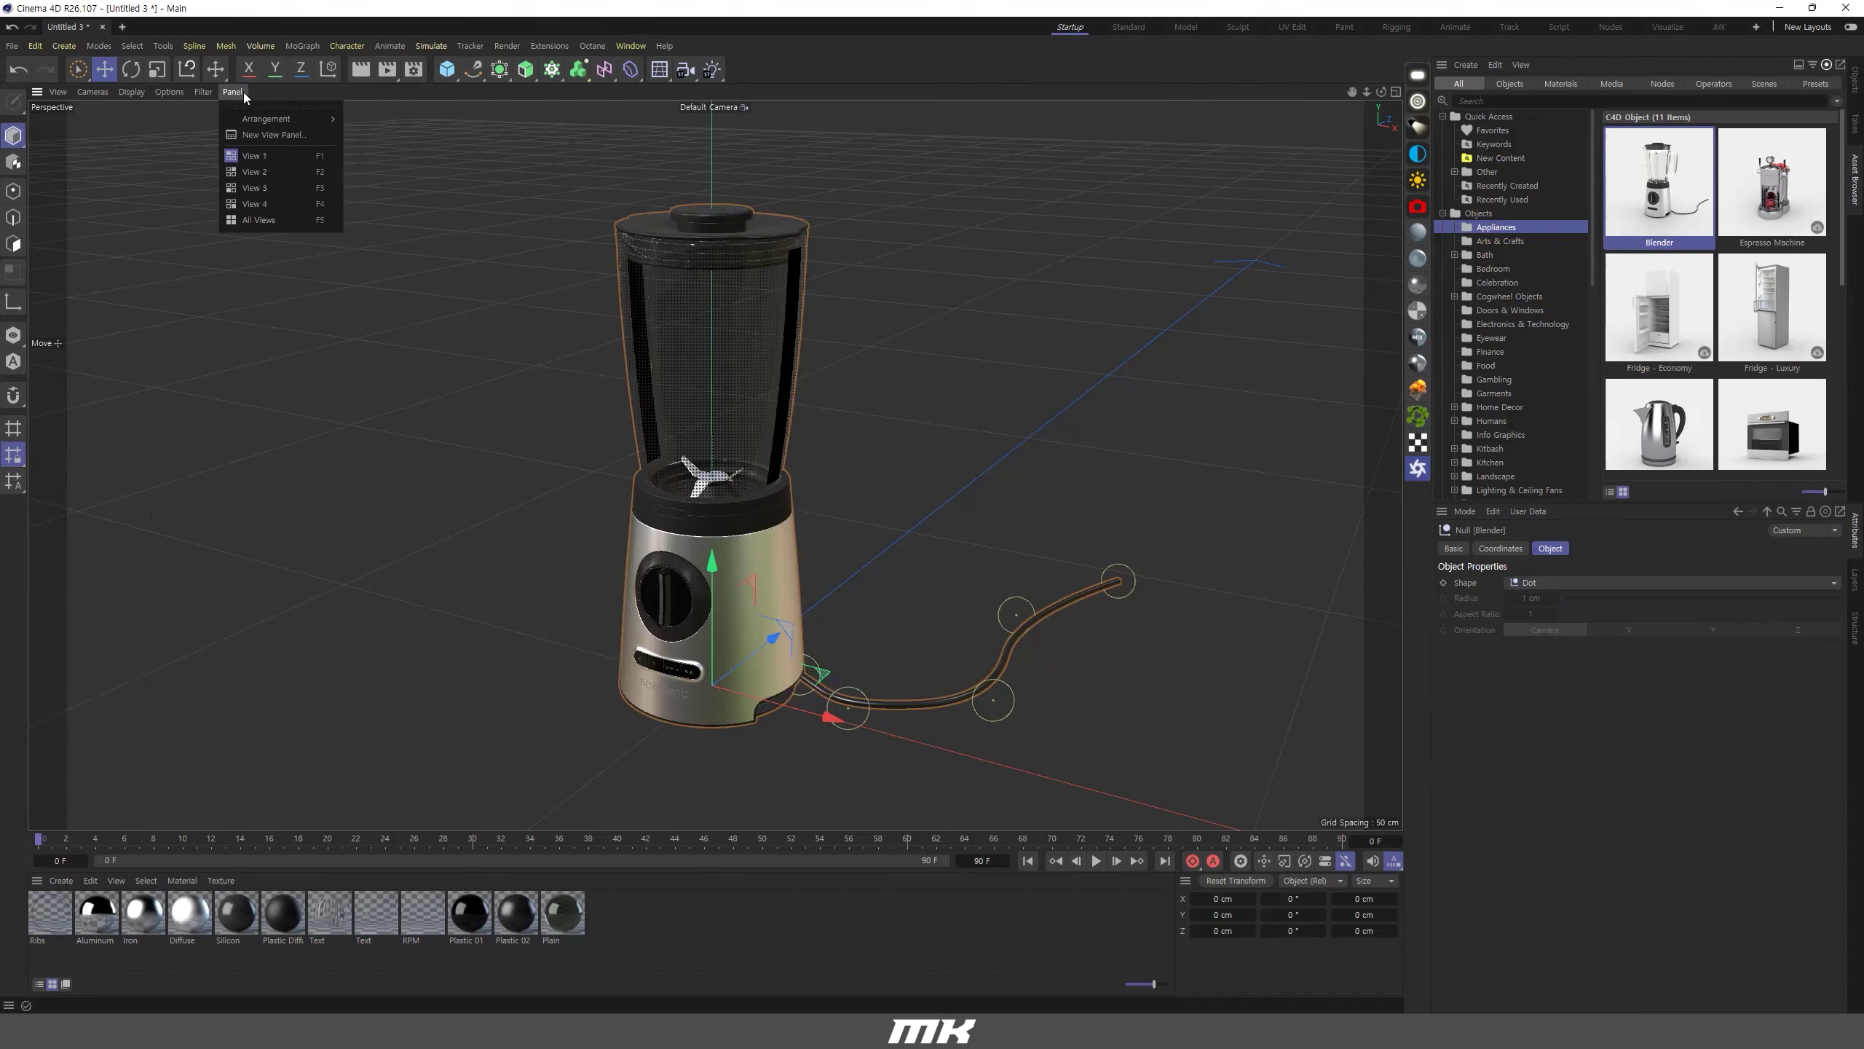
{"action": "mouse_move", "coordinate": [134, 92]}
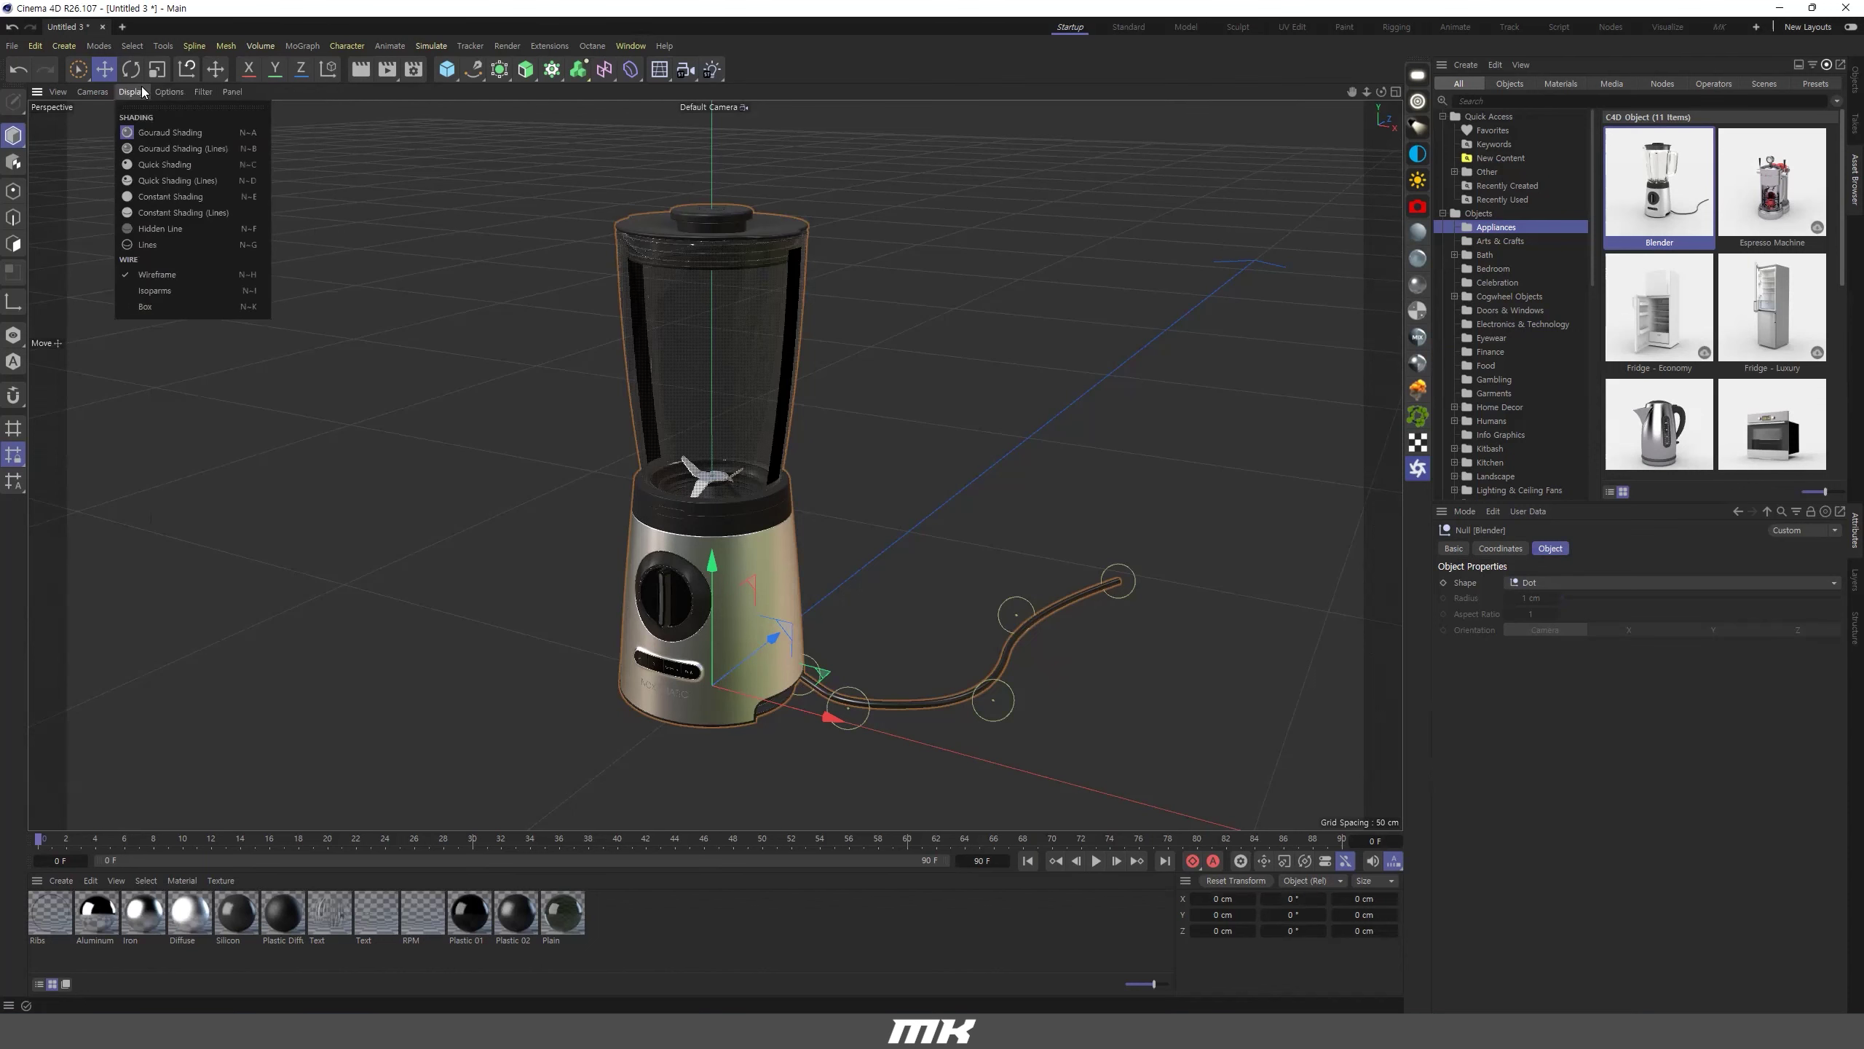
{"action": "left_click", "coordinate": [147, 149]}
{"action": "left_click_drag", "start_coordinate": [859, 611], "coordinate": [796, 572], "text": "alt"}
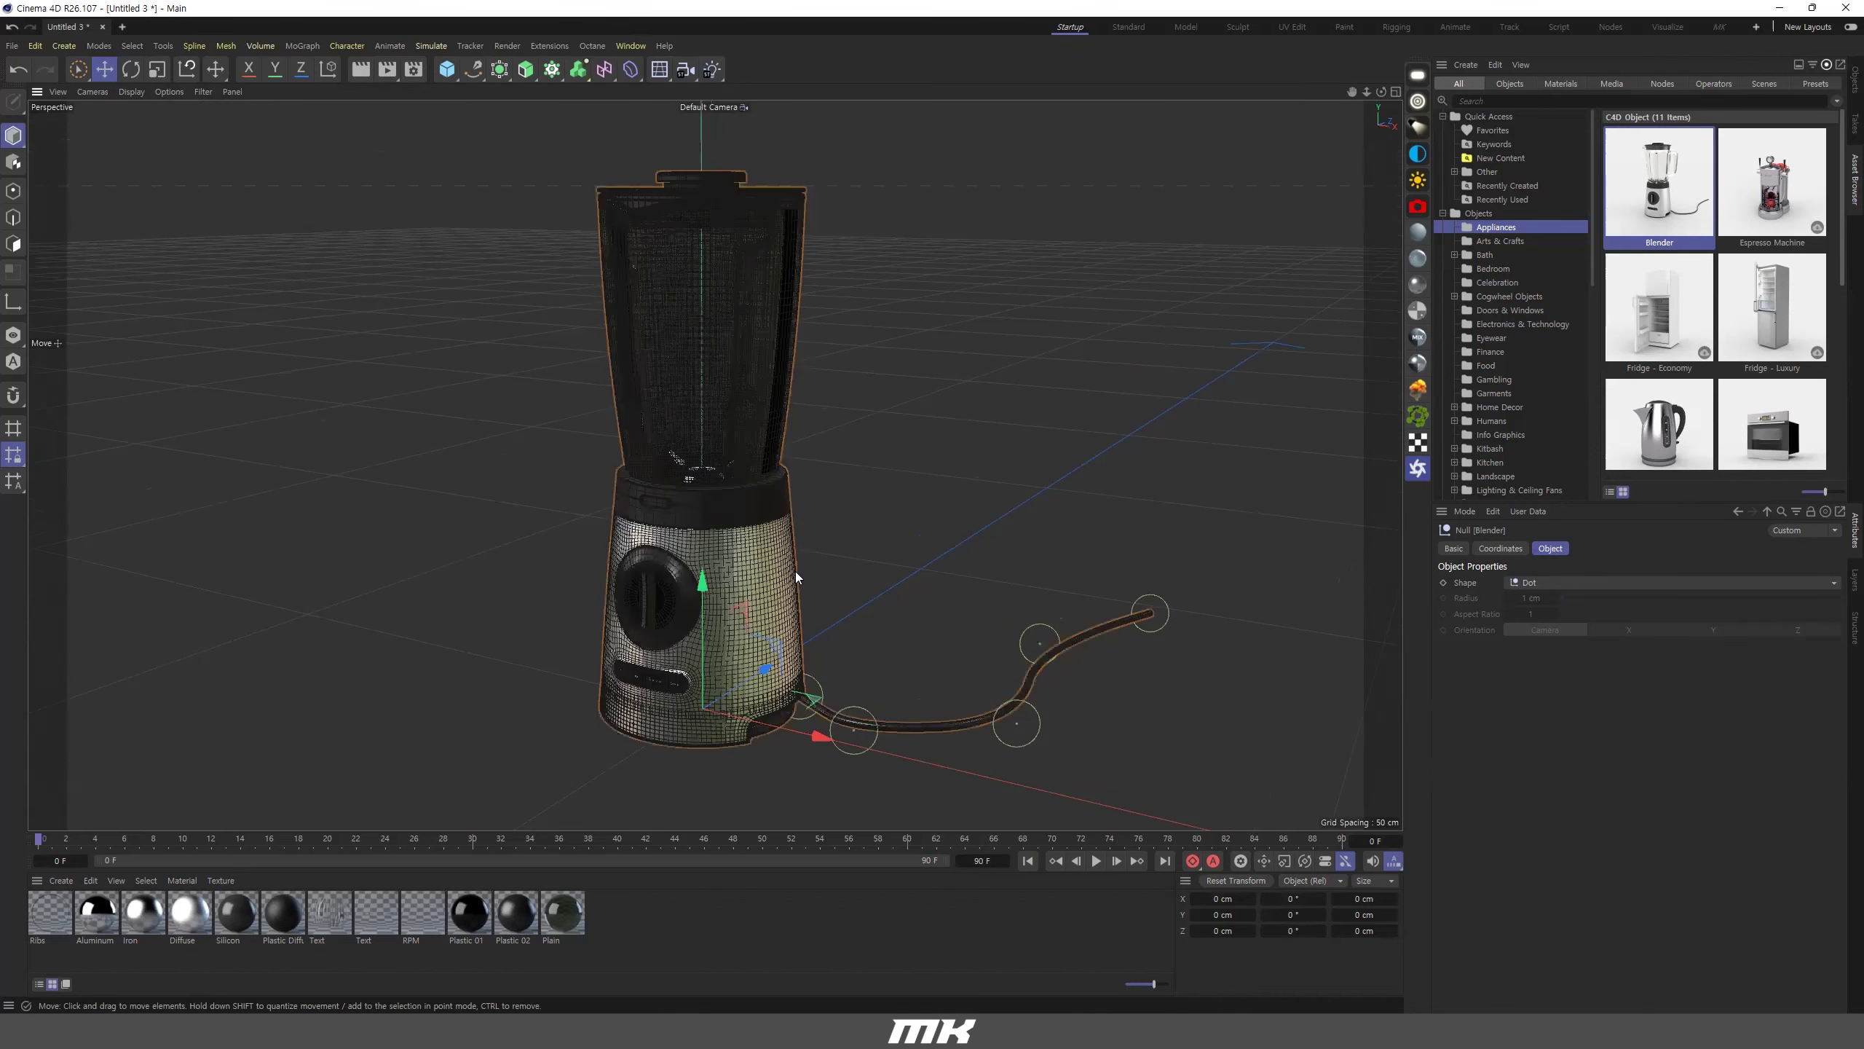
{"action": "scroll", "coordinate": [801, 619], "scroll_direction": "up", "scroll_amount": 3}
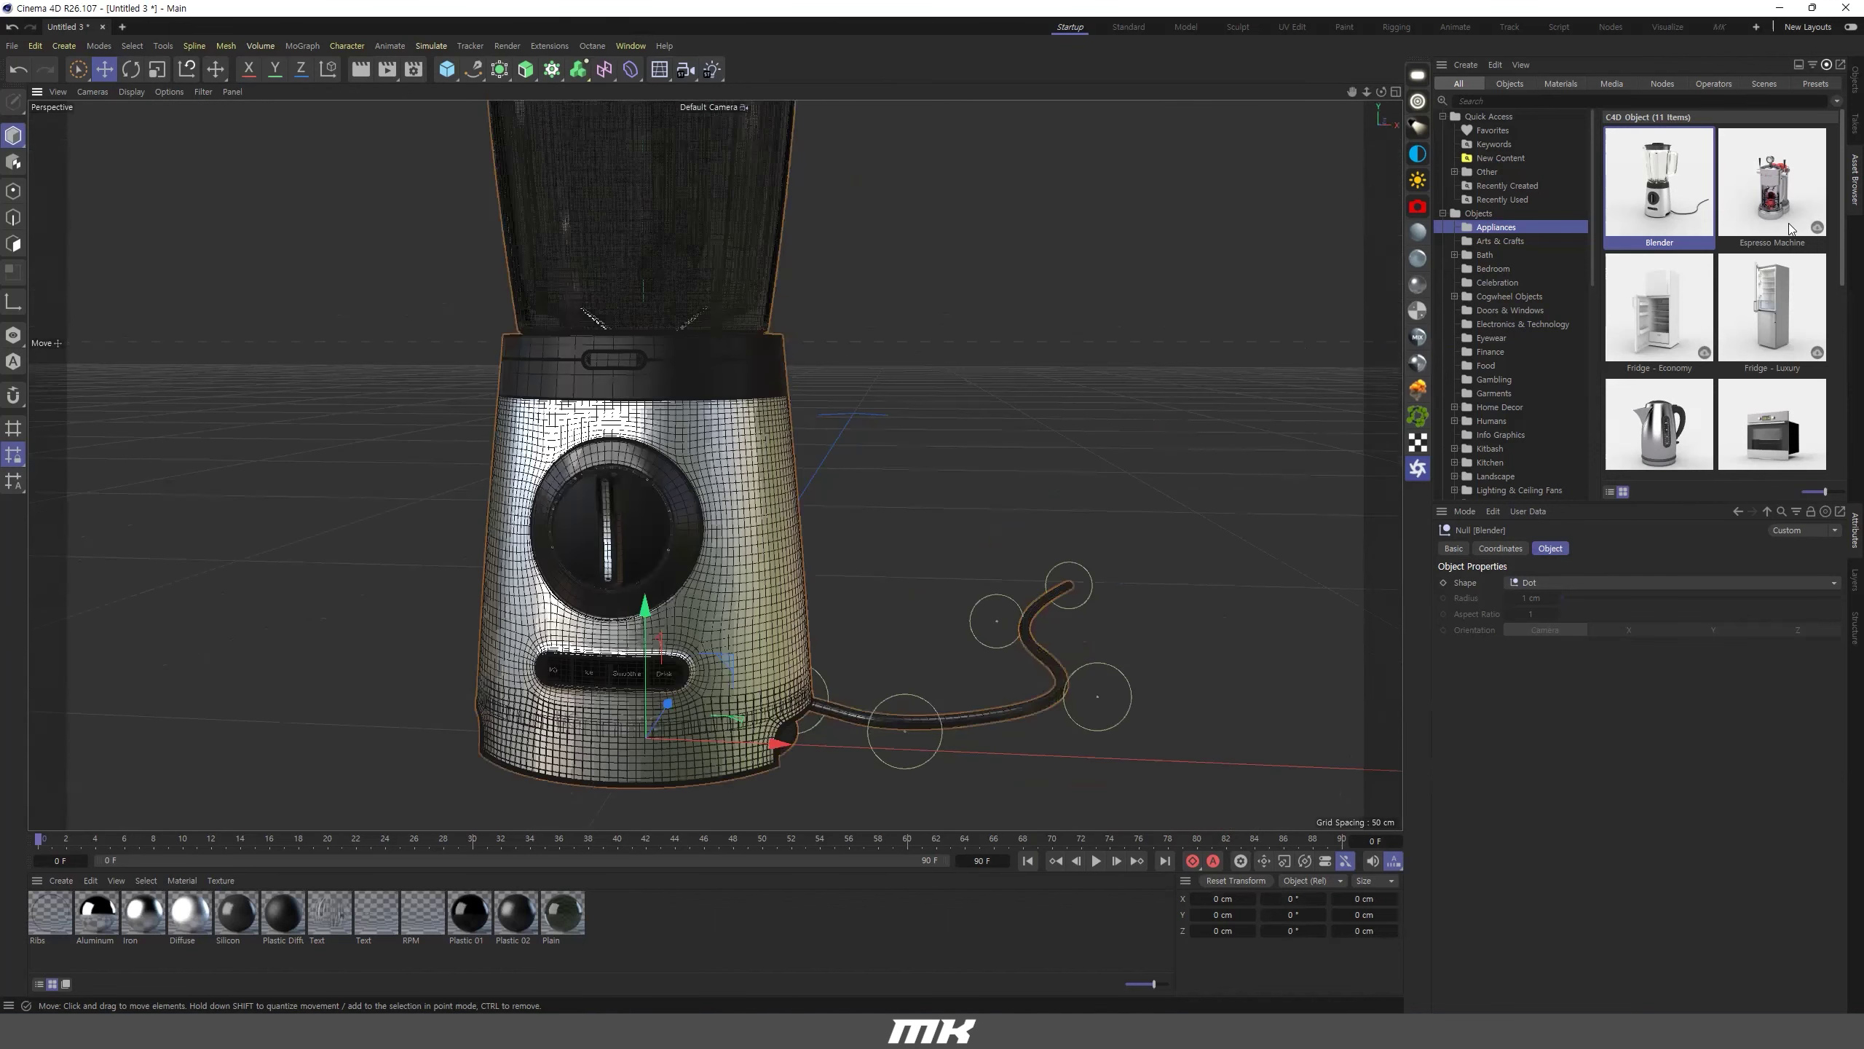
Show the Blender's object hierarchy and expand the Blade and Main body groups to examine their child objects.
{"action": "left_click", "coordinate": [1853, 81]}
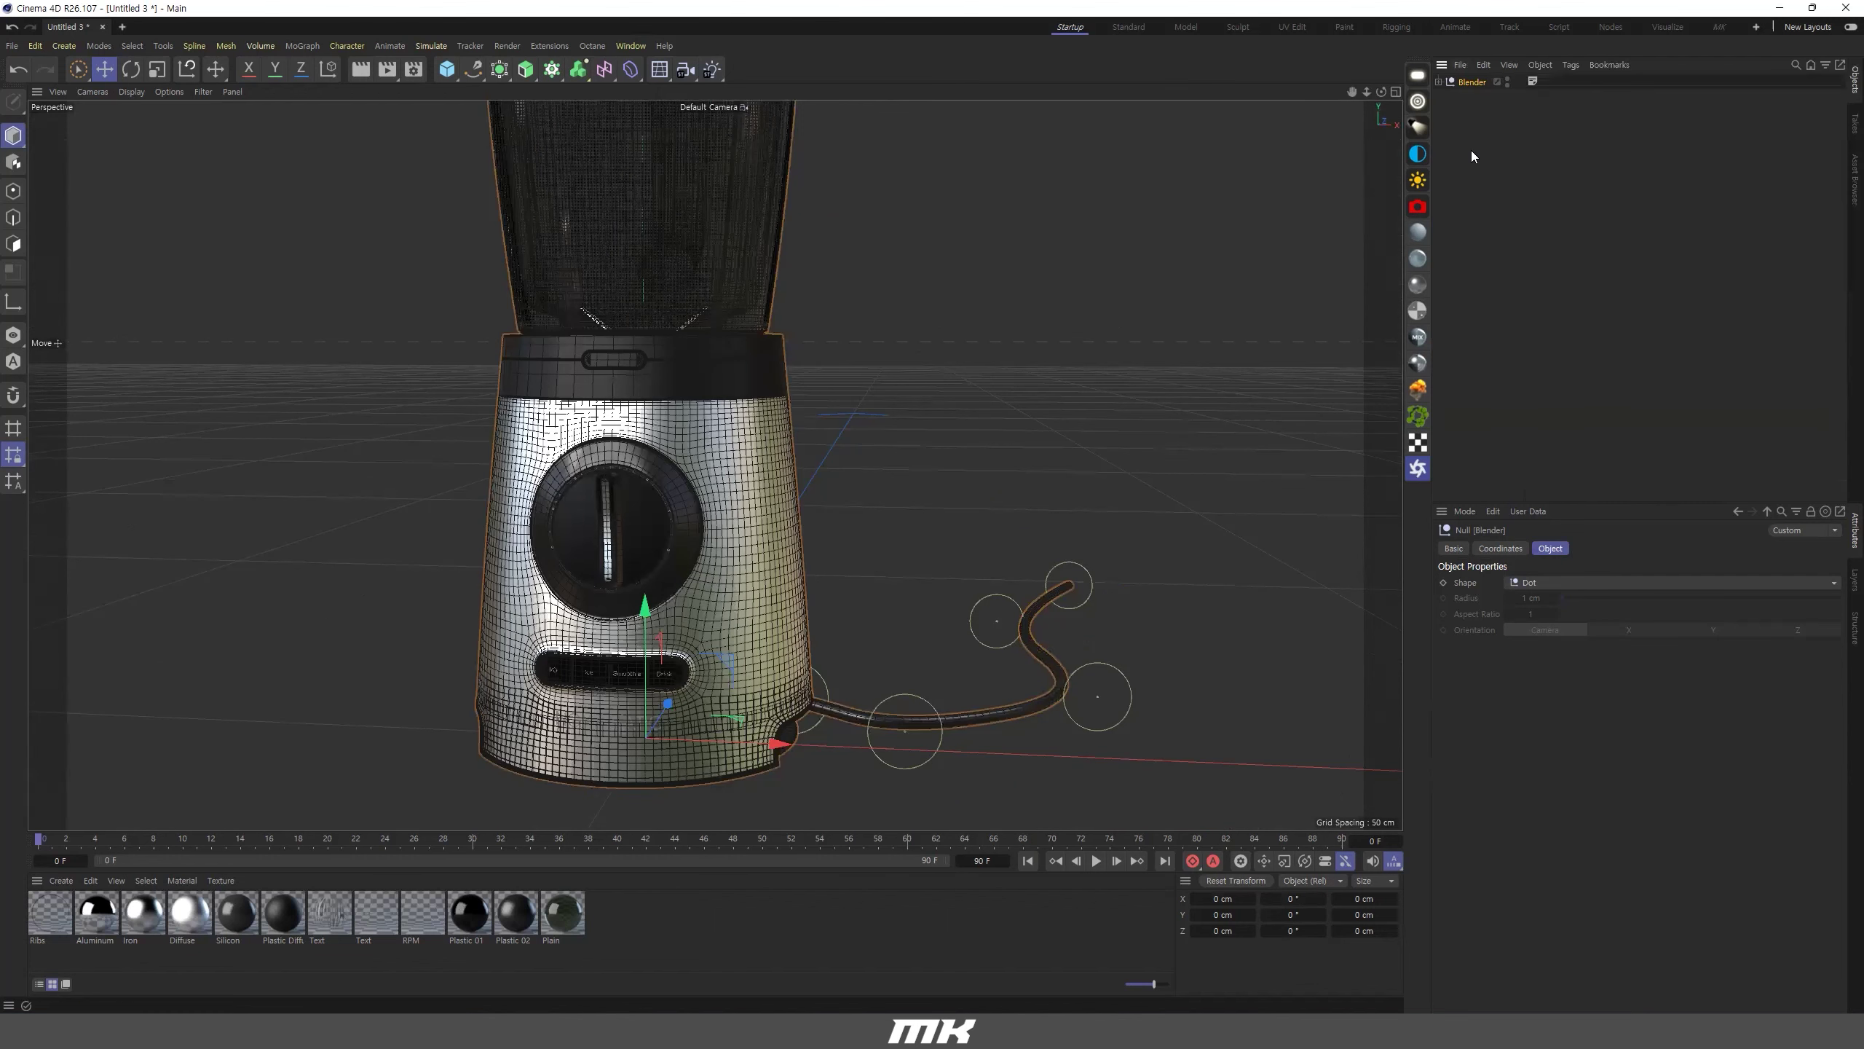
{"action": "left_click", "coordinate": [1438, 82]}
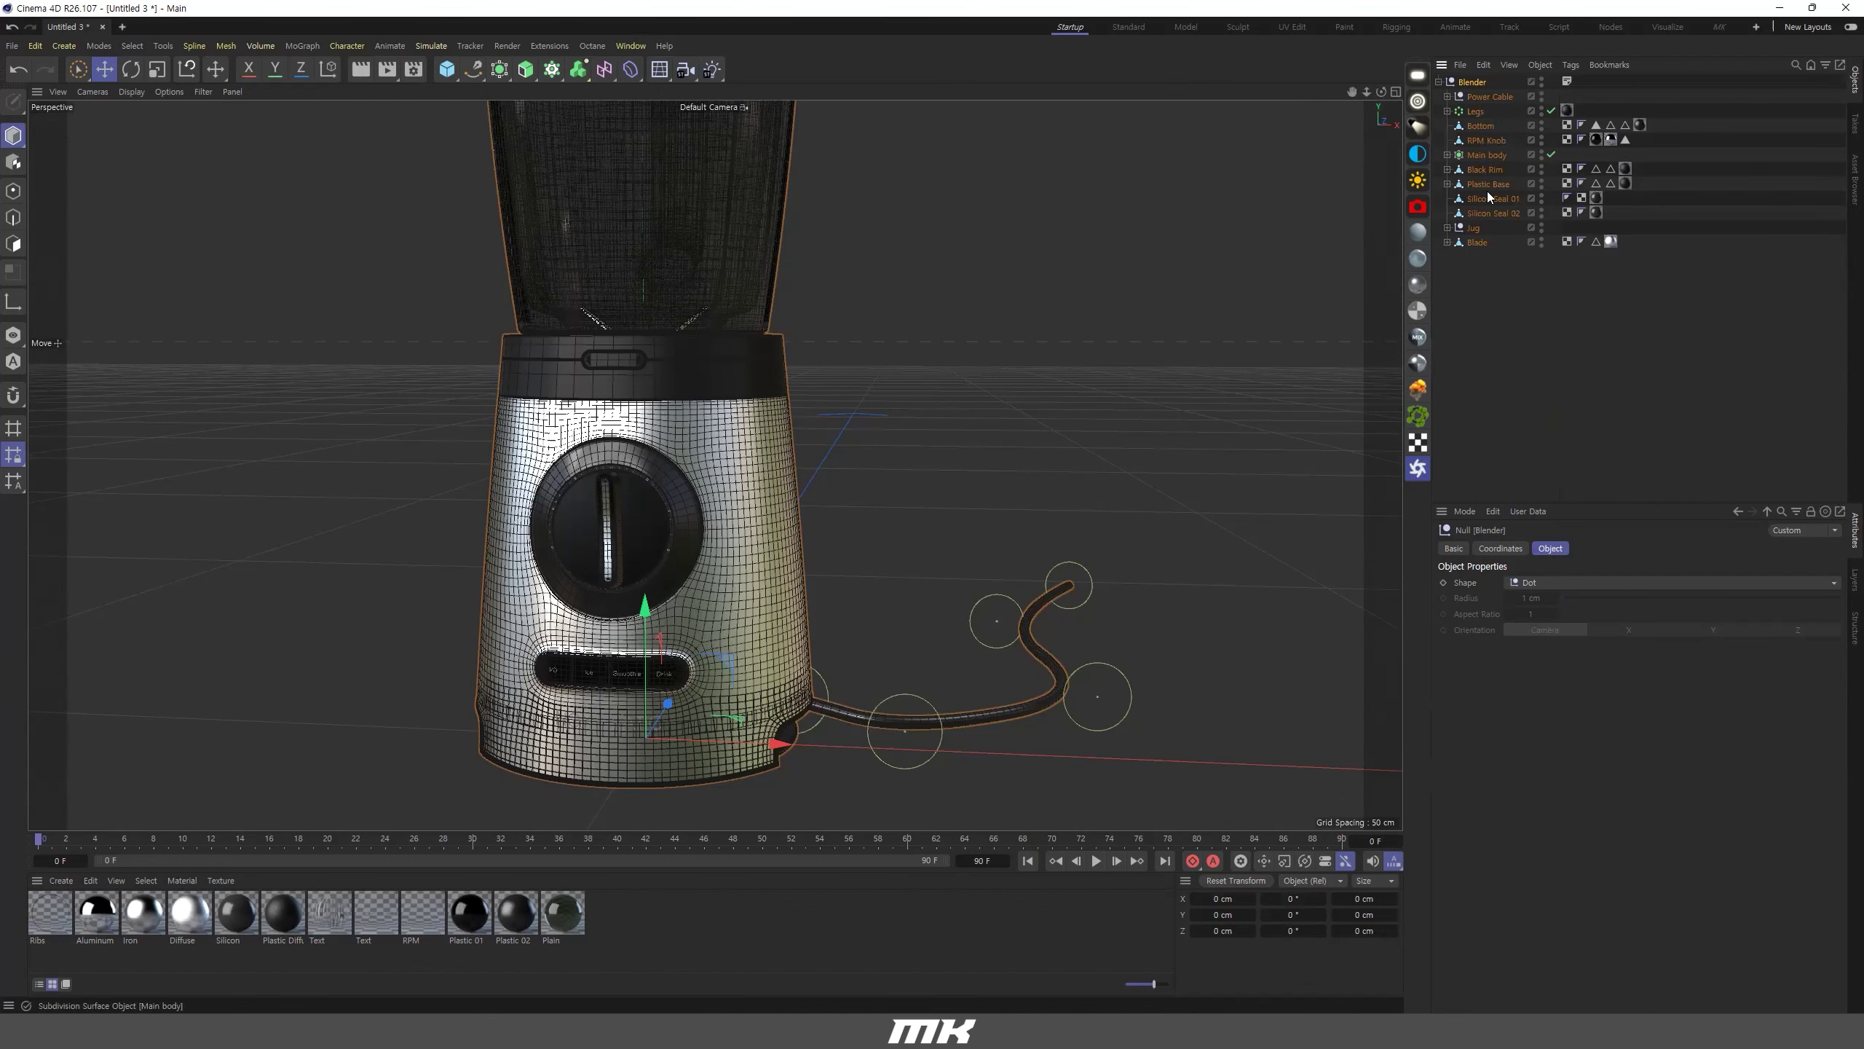
{"action": "left_click", "coordinate": [1447, 242]}
{"action": "left_click", "coordinate": [1462, 242]}
{"action": "left_click_drag", "start_coordinate": [795, 543], "coordinate": [705, 551], "text": "alt"}
{"action": "left_click", "coordinate": [744, 532]}
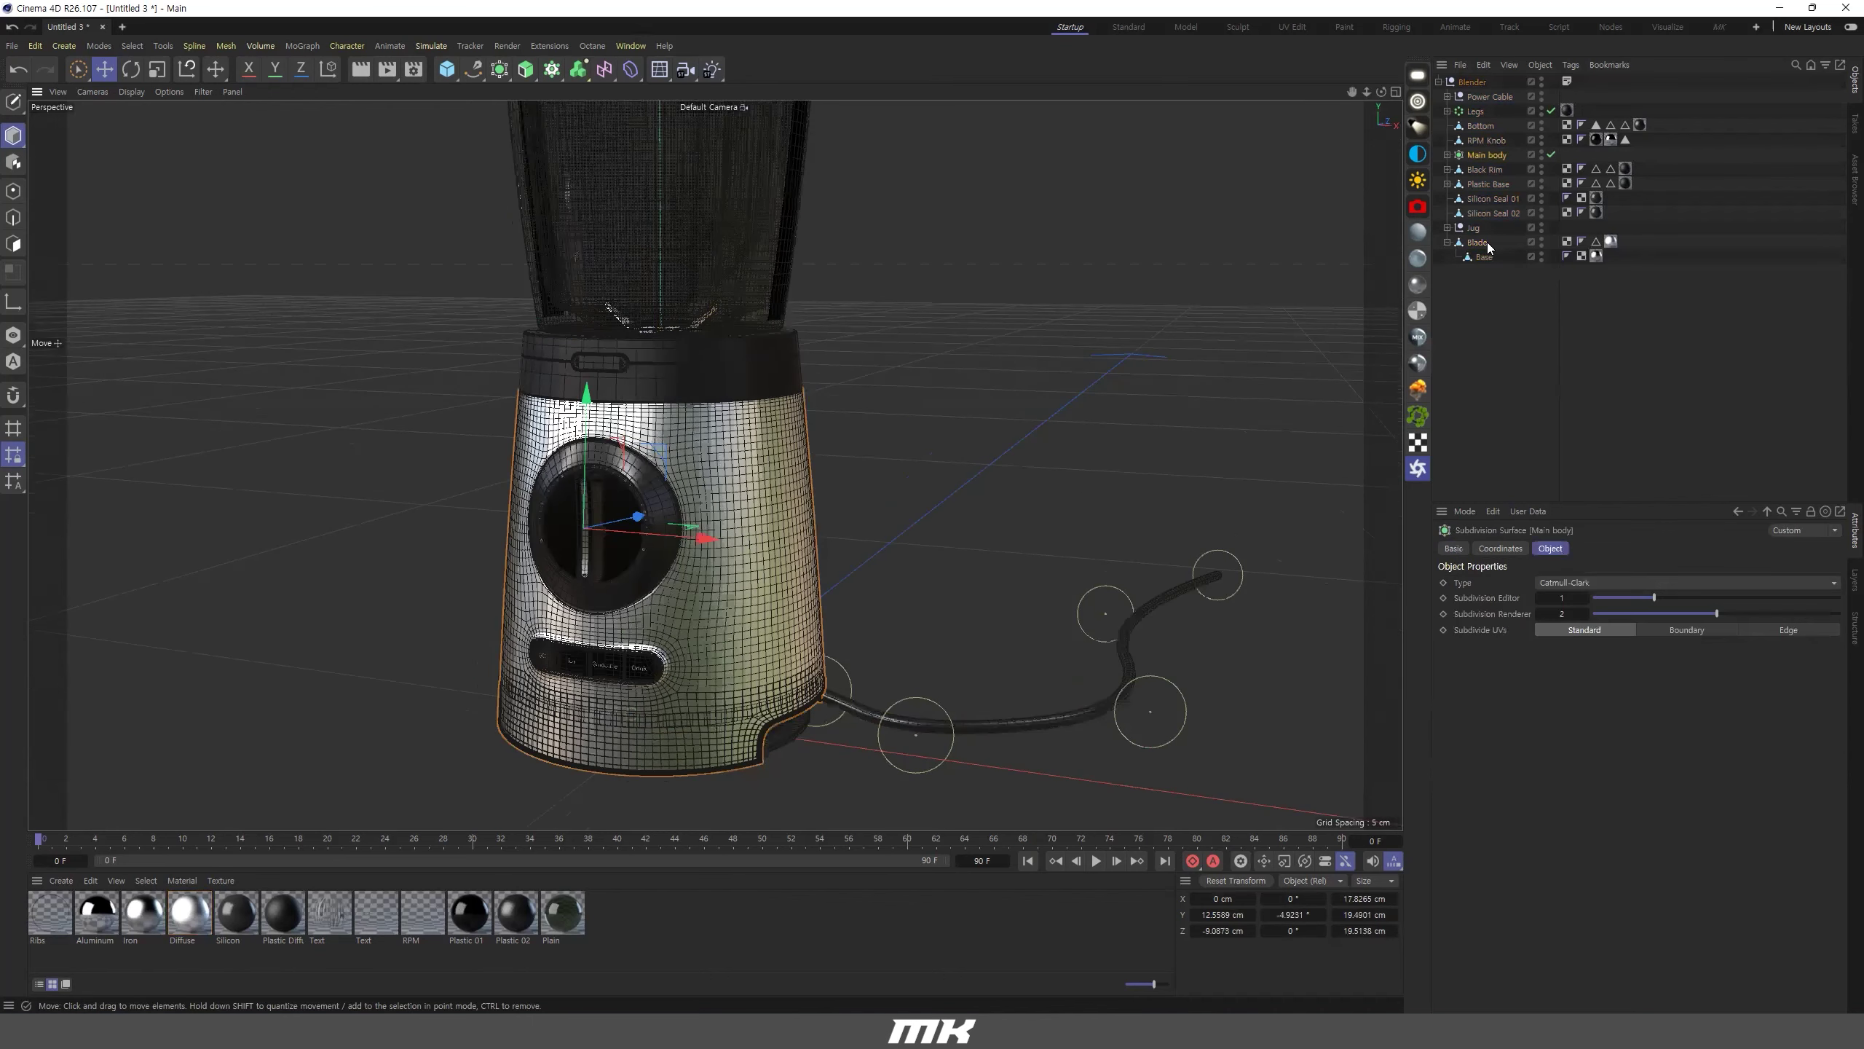
{"action": "left_click", "coordinate": [1447, 155]}
{"action": "left_click", "coordinate": [1464, 185]}
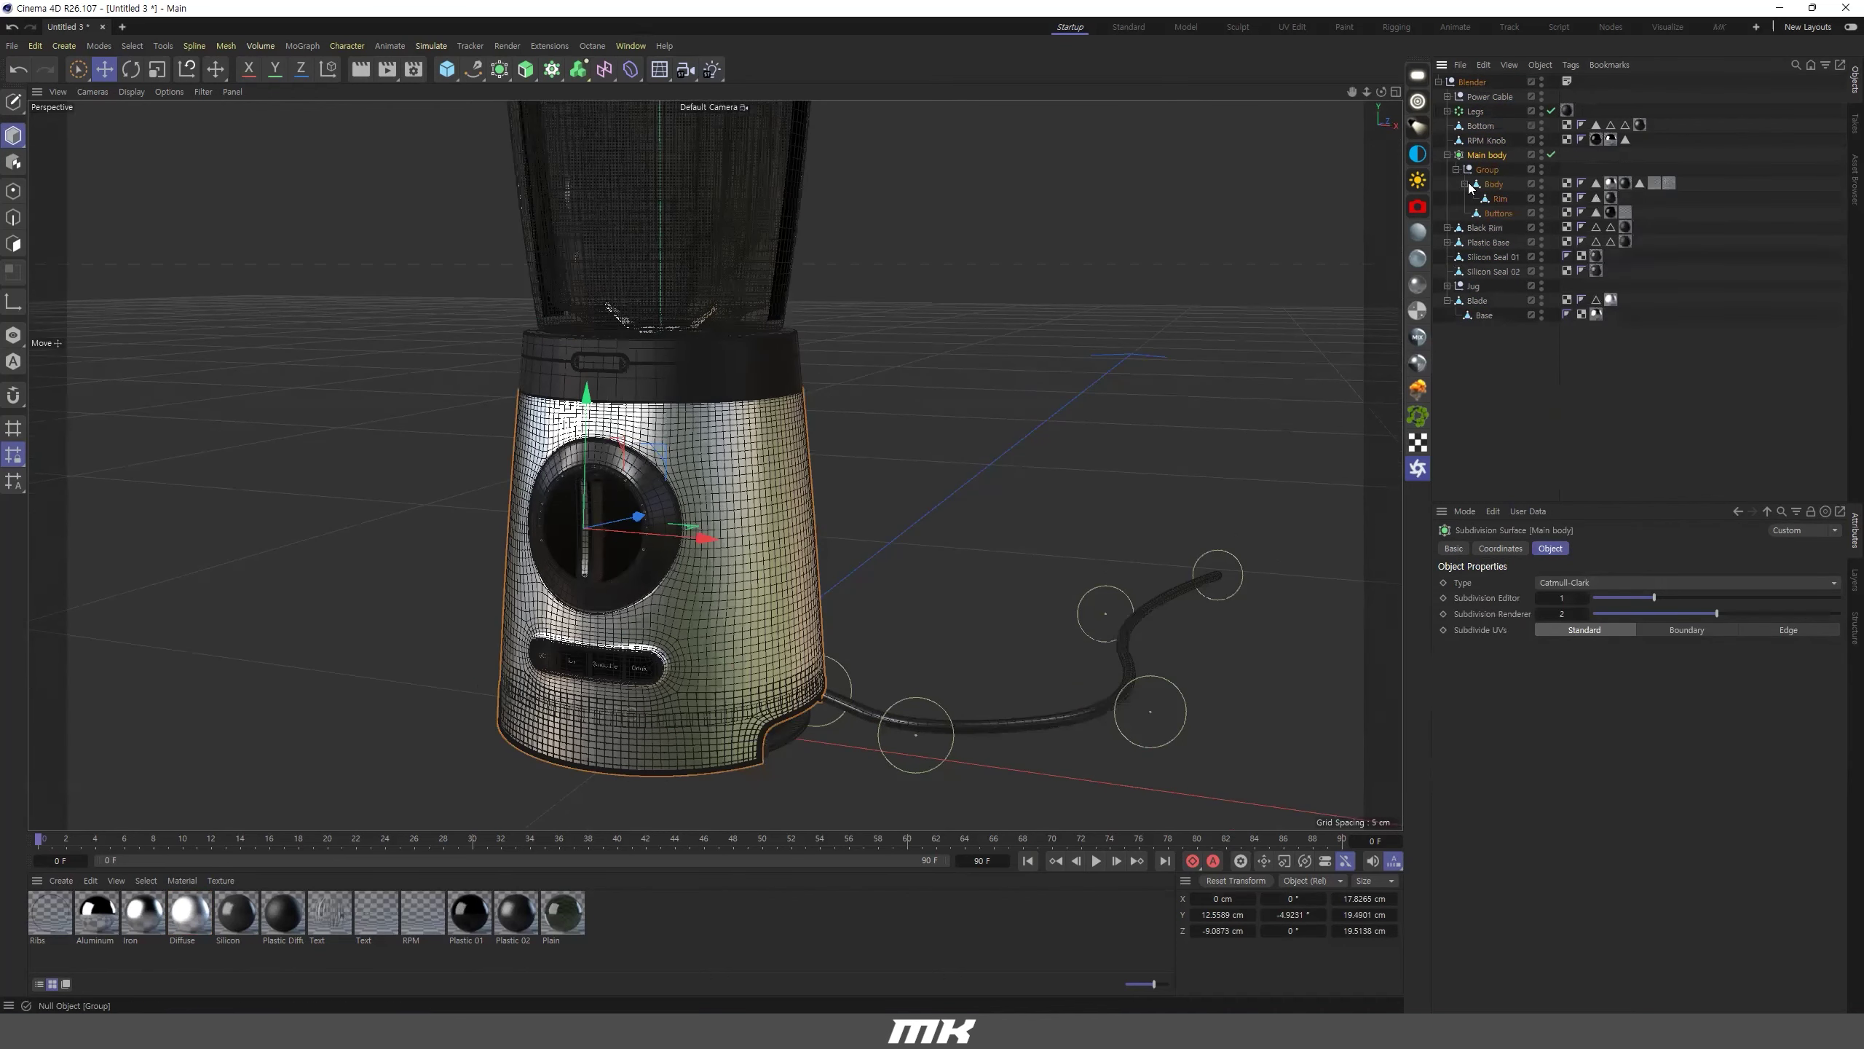
Turn off the Main body's Subdivision Surface and examine the unsmoothed mesh of the blender's body.
{"action": "left_click", "coordinate": [1551, 156]}
{"action": "left_click", "coordinate": [1551, 154]}
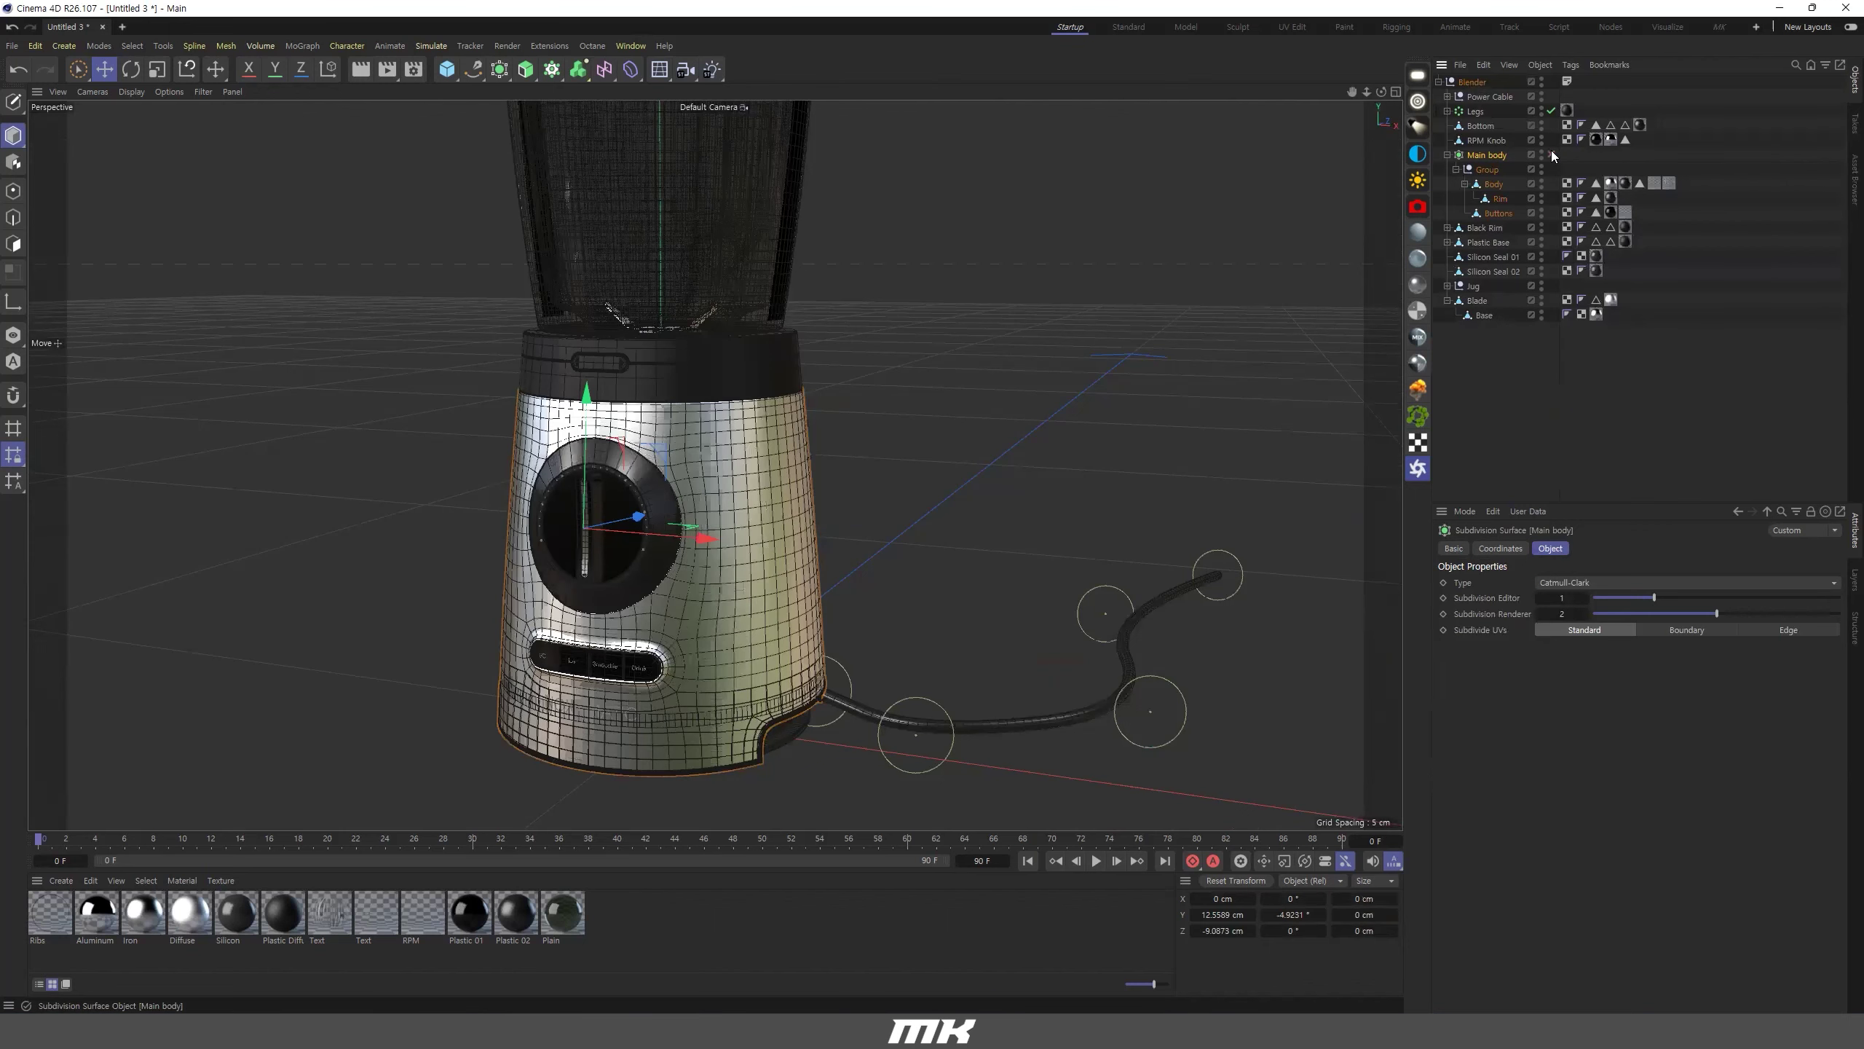
{"action": "scroll", "coordinate": [629, 521], "scroll_direction": "up", "scroll_amount": 5}
{"action": "left_click_drag", "start_coordinate": [632, 522], "coordinate": [777, 424], "text": "alt"}
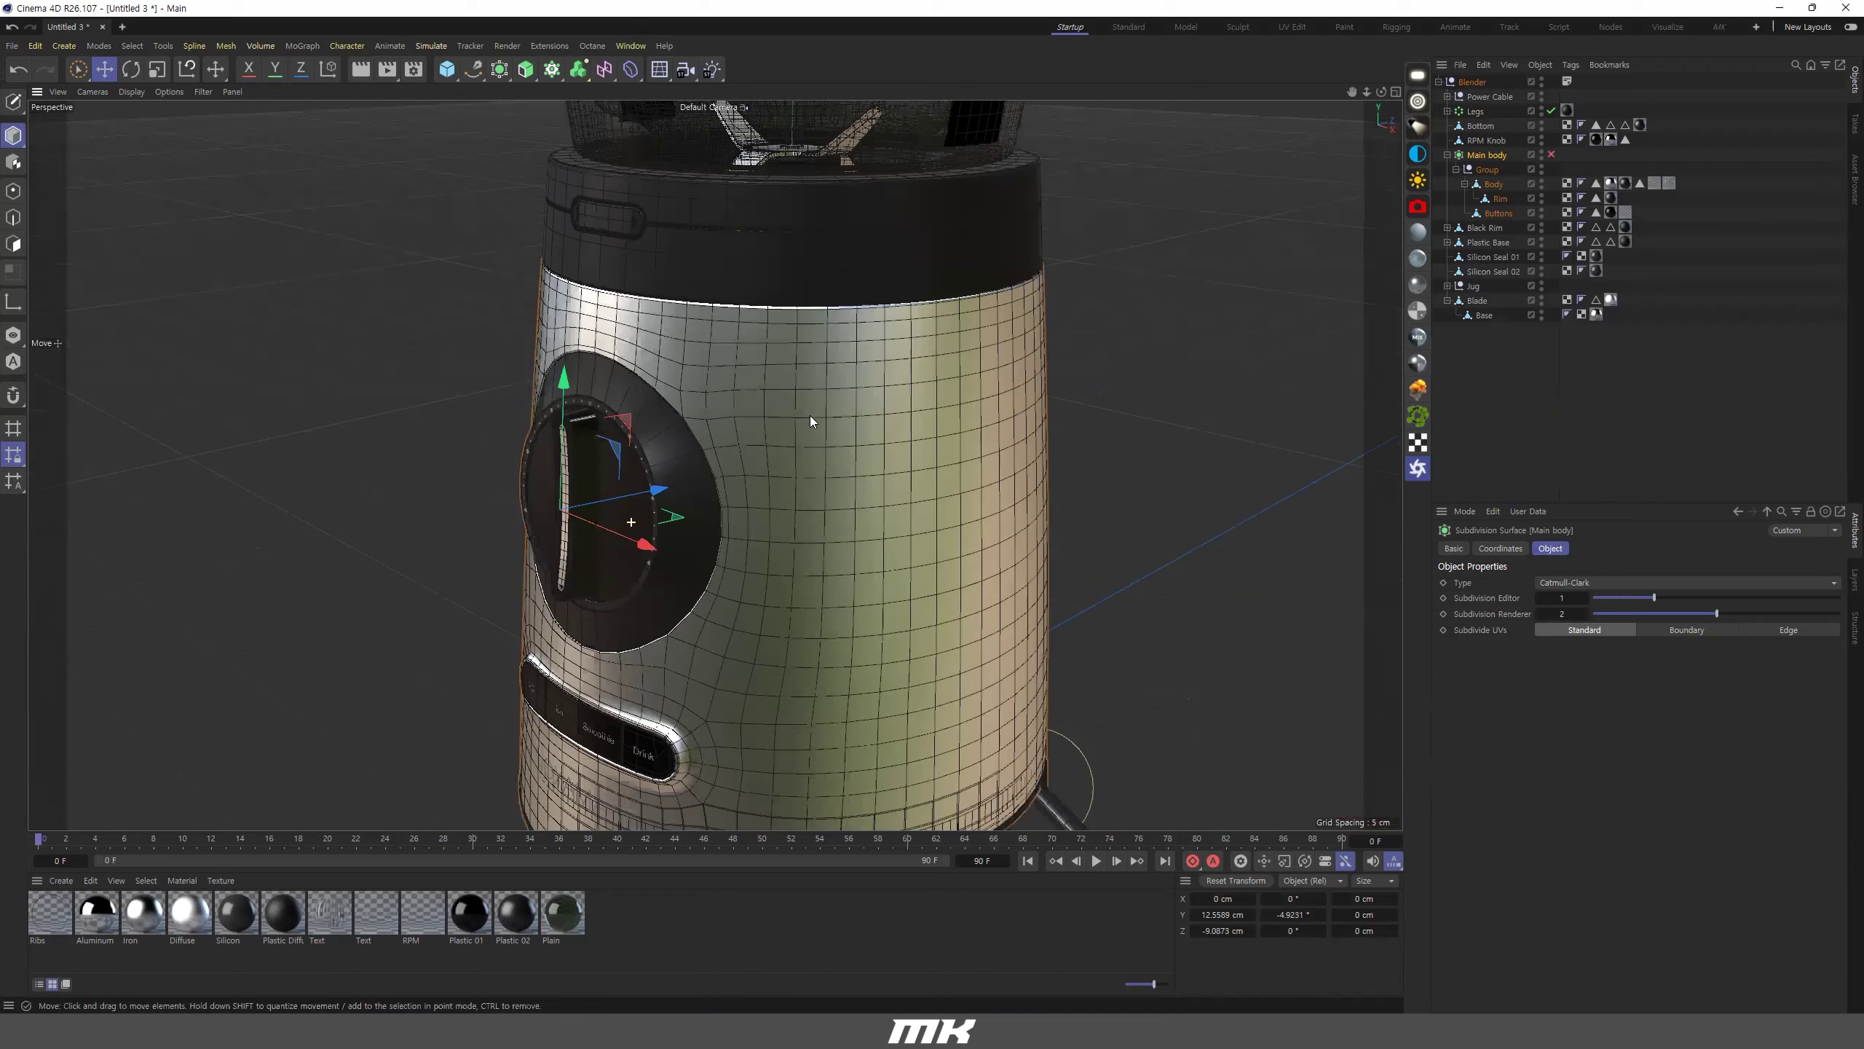
{"action": "key", "text": "ctrl+shift+z"}
{"action": "key", "text": "ctrl+shift+z"}
{"action": "scroll", "coordinate": [688, 694], "scroll_direction": "up", "scroll_amount": 5}
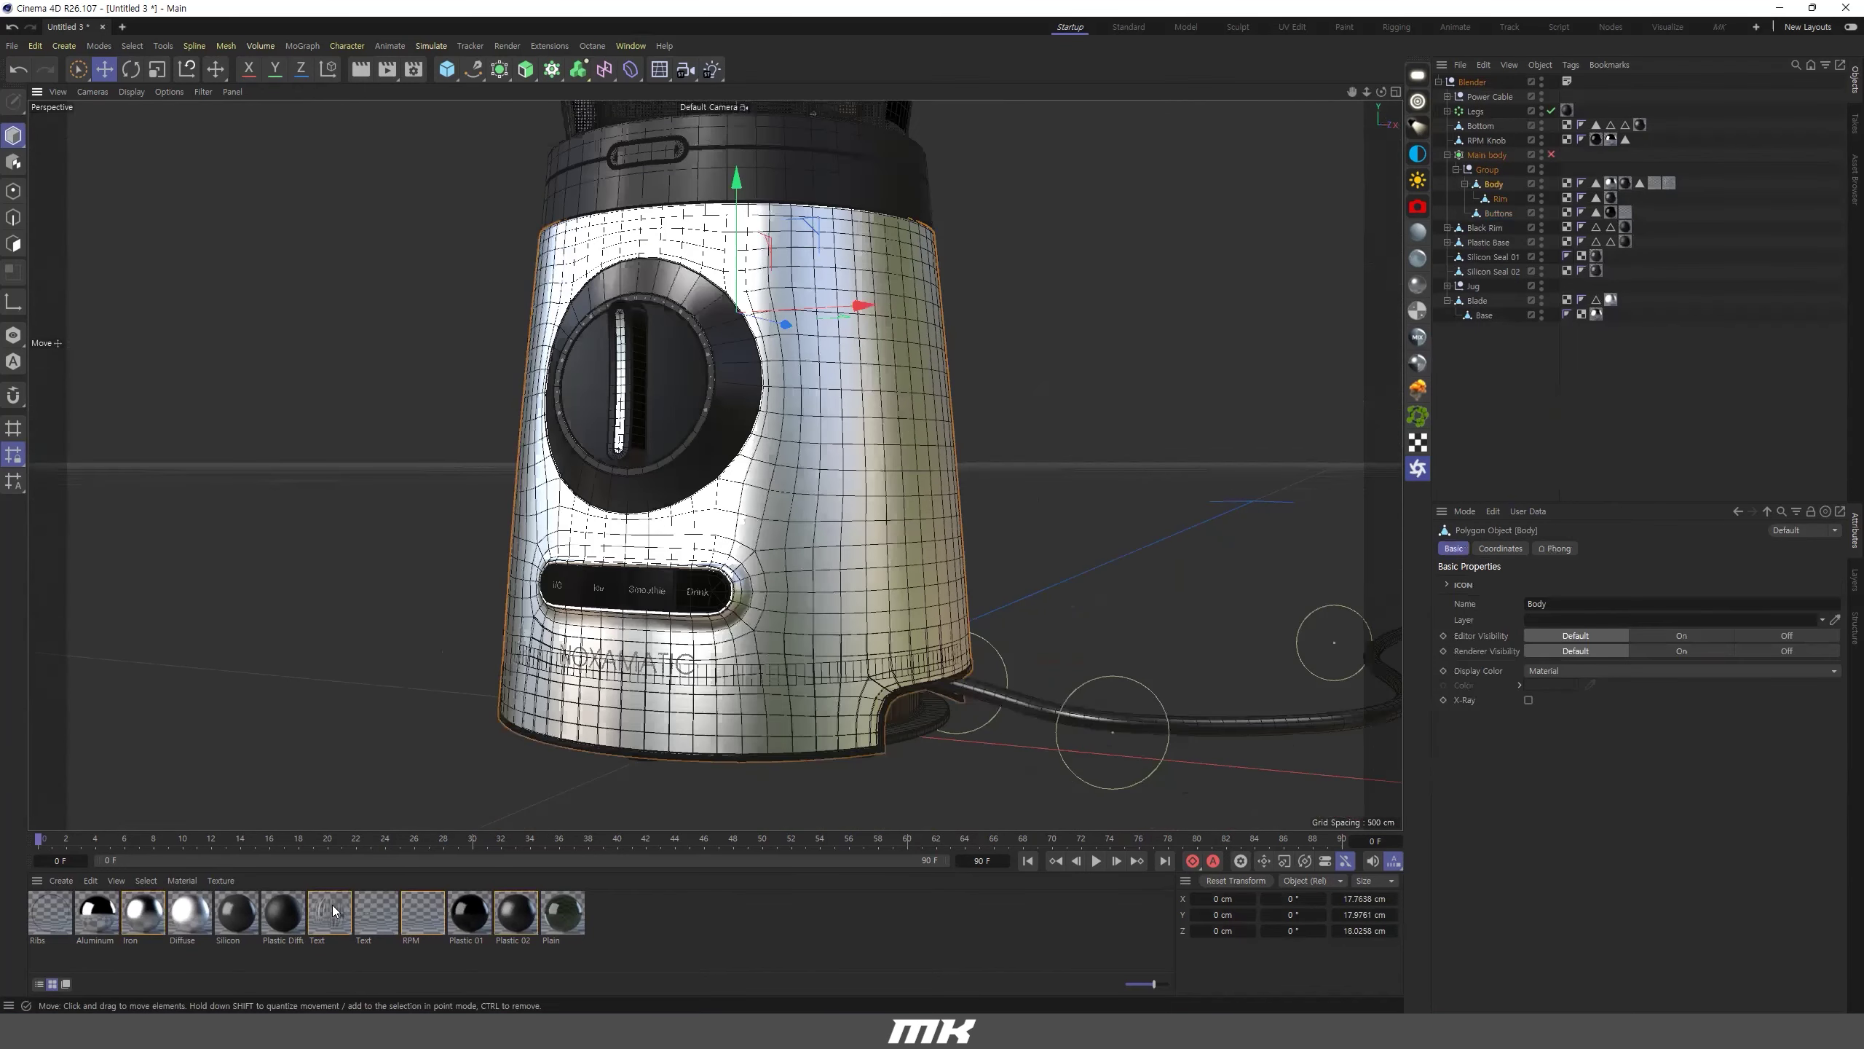
Examine the whole blender from above and select its lid.
{"action": "scroll", "coordinate": [651, 558], "scroll_direction": "down", "scroll_amount": 3}
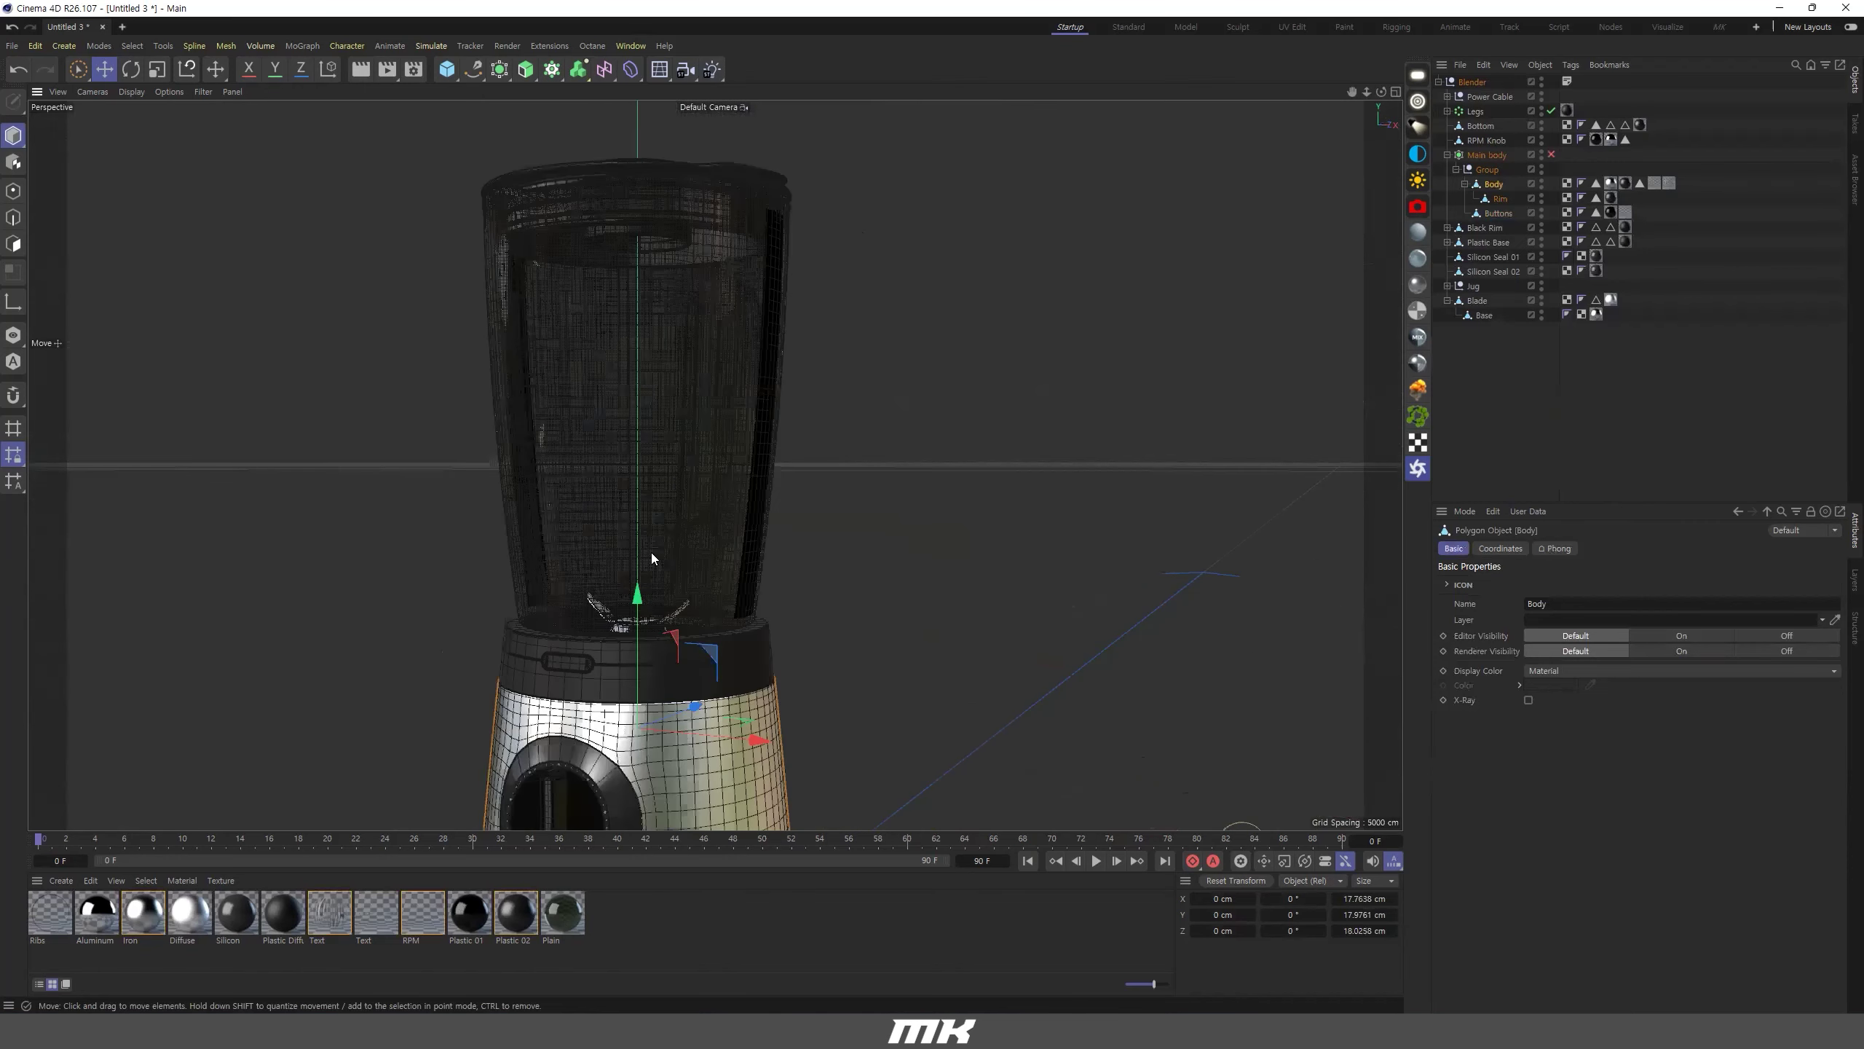
{"action": "left_click_drag", "start_coordinate": [631, 641], "coordinate": [731, 510], "text": "alt"}
{"action": "scroll", "coordinate": [686, 540], "scroll_direction": "down", "scroll_amount": 3}
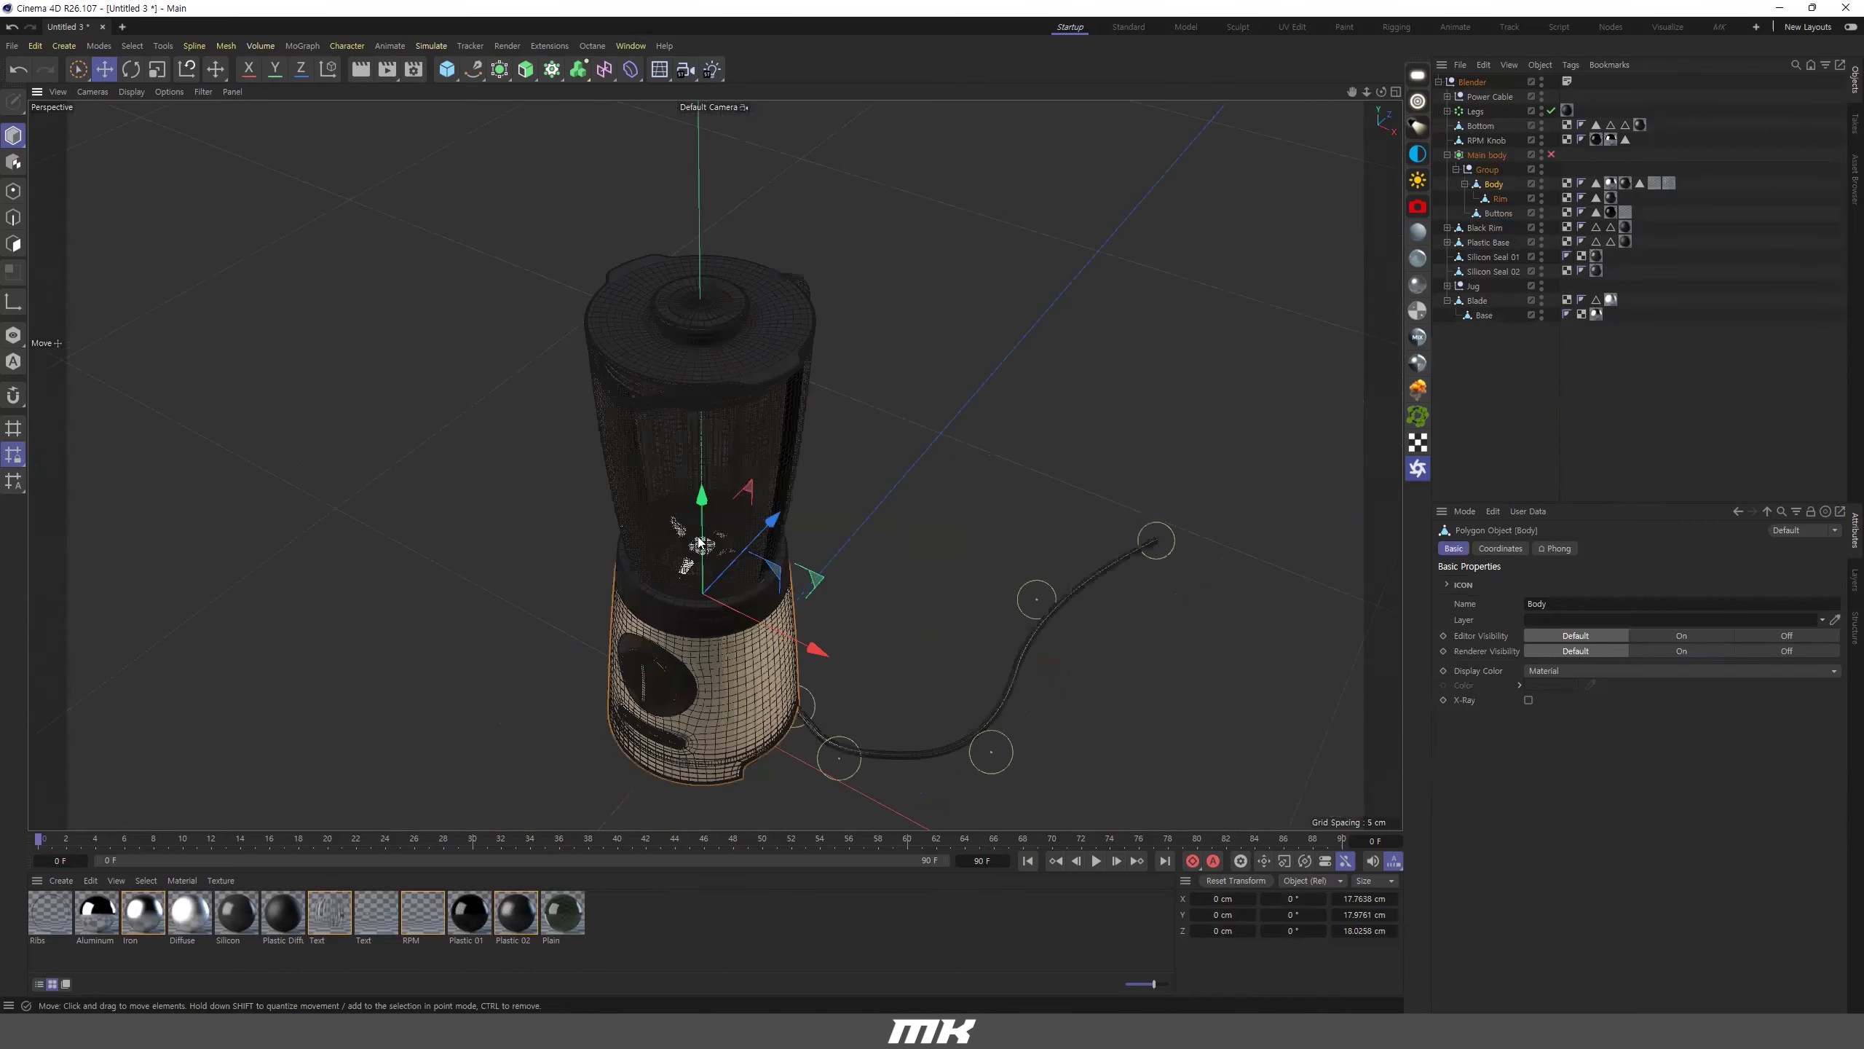
{"action": "middle_click_drag", "start_coordinate": [711, 481], "coordinate": [647, 432], "text": "alt"}
{"action": "left_click", "coordinate": [645, 292]}
{"action": "left_click_drag", "start_coordinate": [645, 292], "coordinate": [822, 429], "text": "alt"}
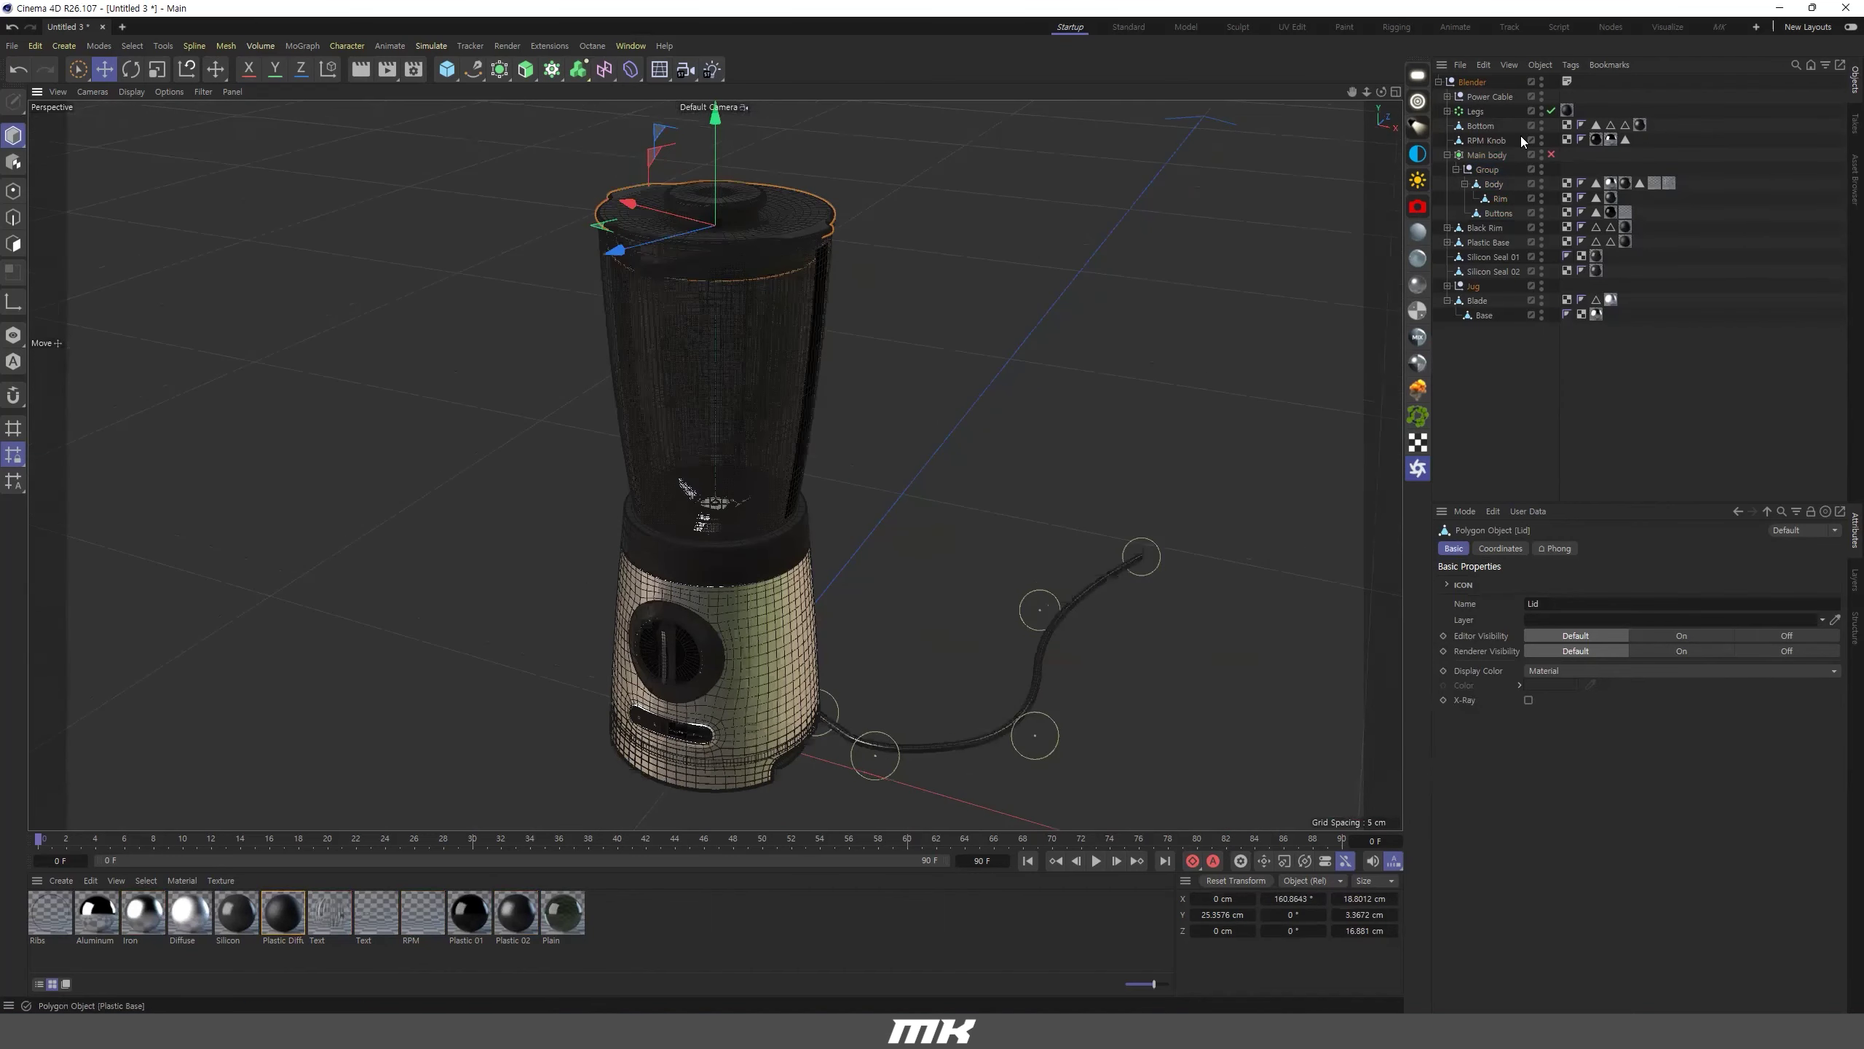
Delete all objects from the scene.
{"action": "key", "text": "f"}
{"action": "key", "text": "ctrl+a"}
{"action": "key", "text": "Delete"}
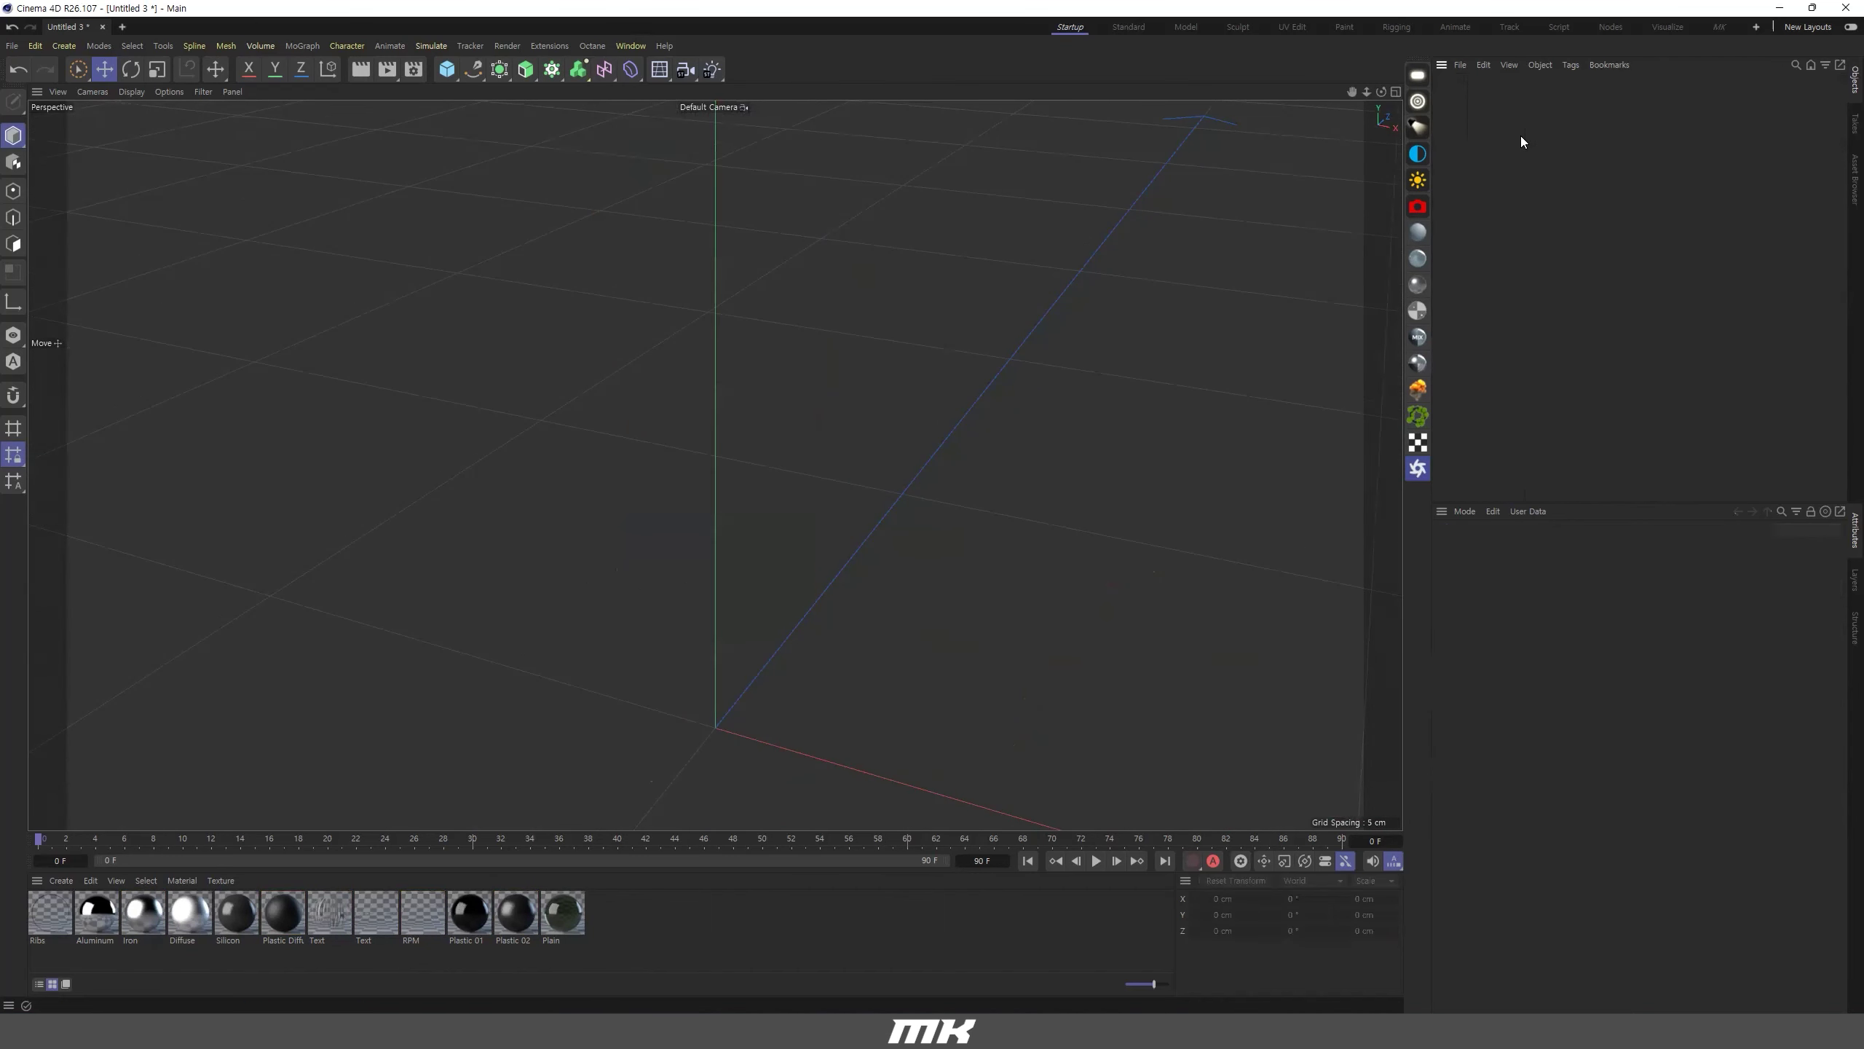
Return to the Asset Browser and look through the Disciplines category of the Example Scenes.
{"action": "left_click", "coordinate": [1853, 185]}
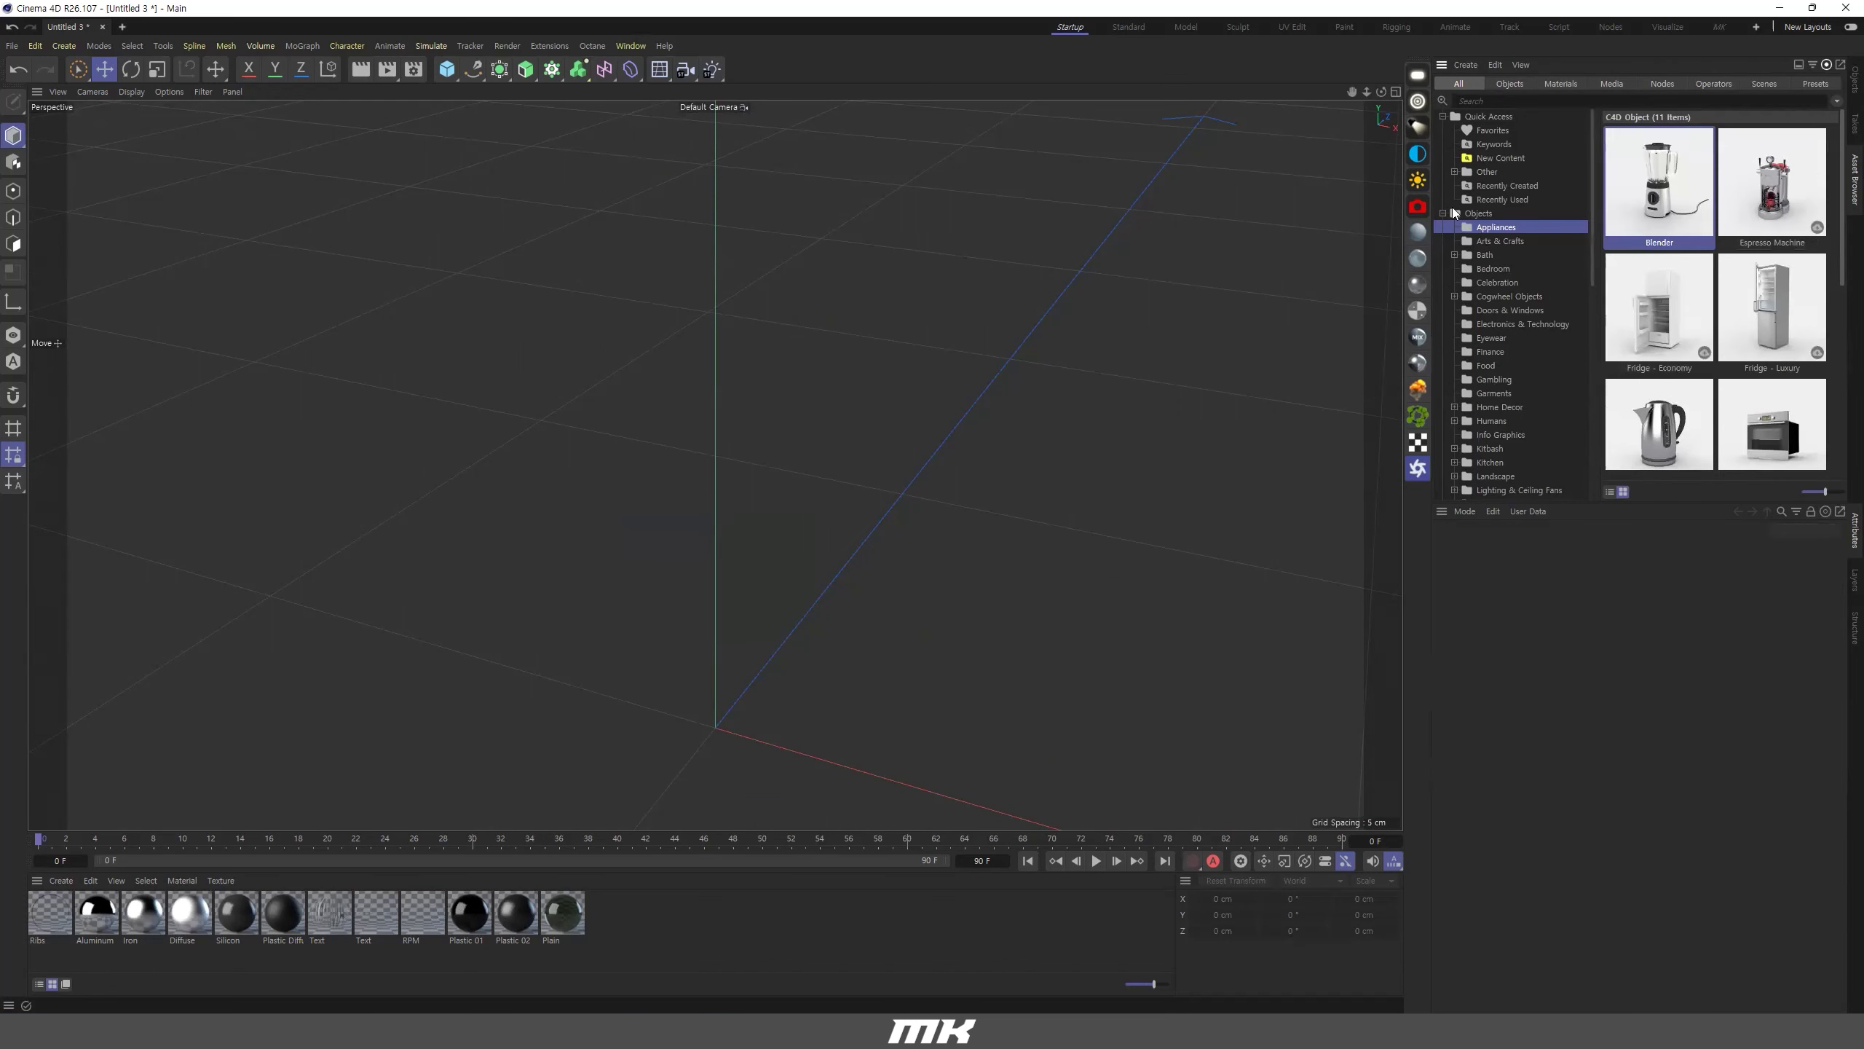
{"action": "left_click", "coordinate": [1442, 214]}
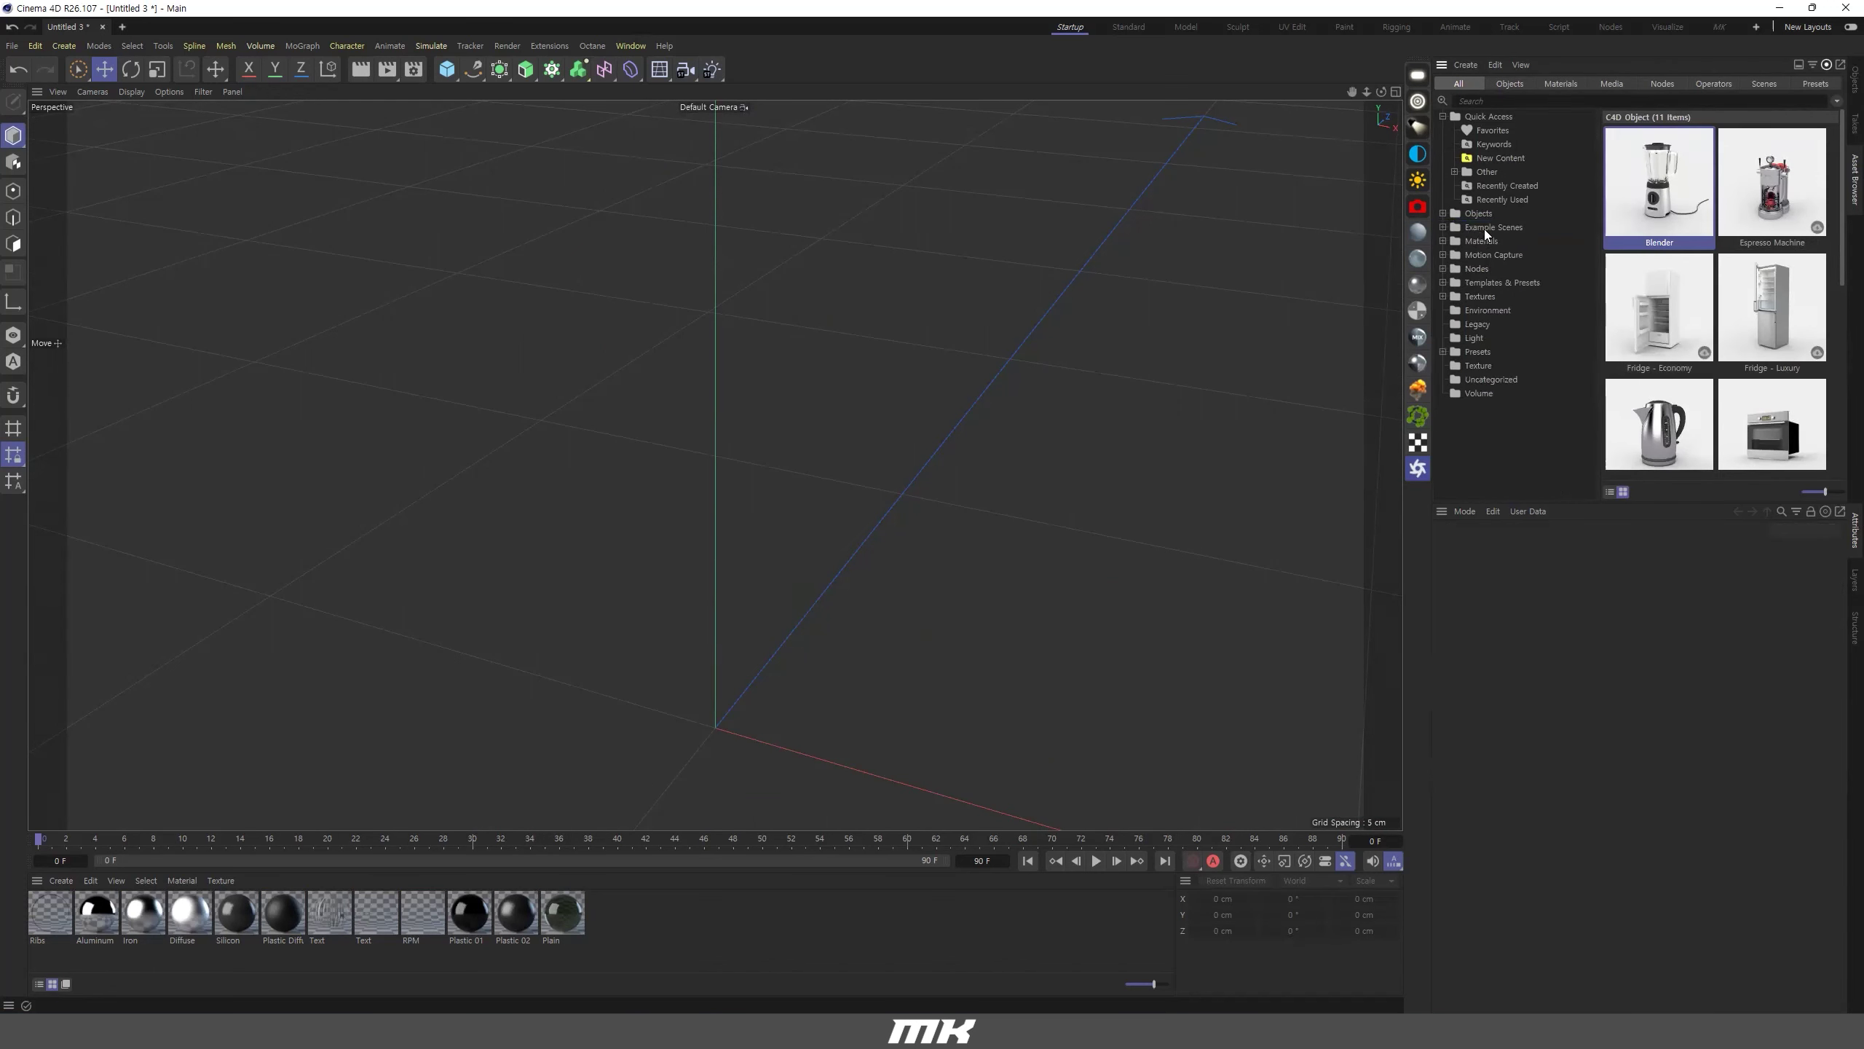
{"action": "left_click", "coordinate": [1442, 227]}
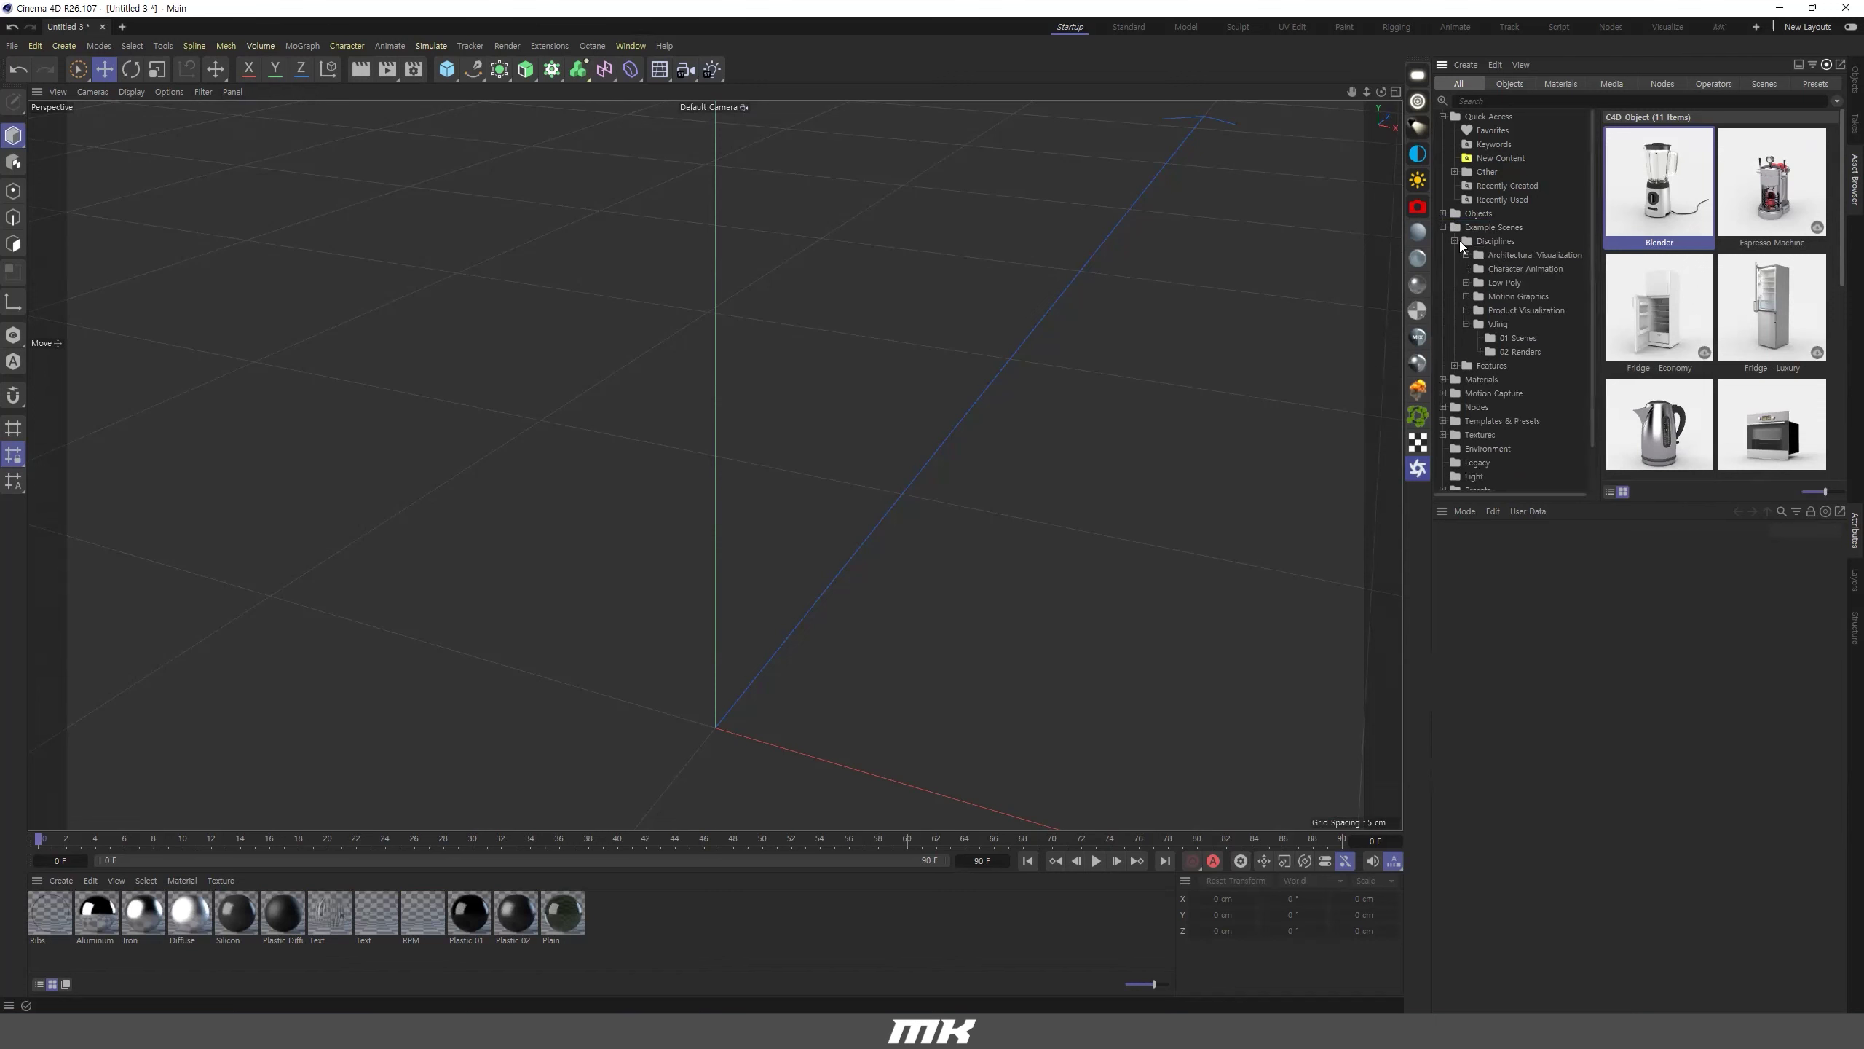
{"action": "left_click", "coordinate": [1456, 242]}
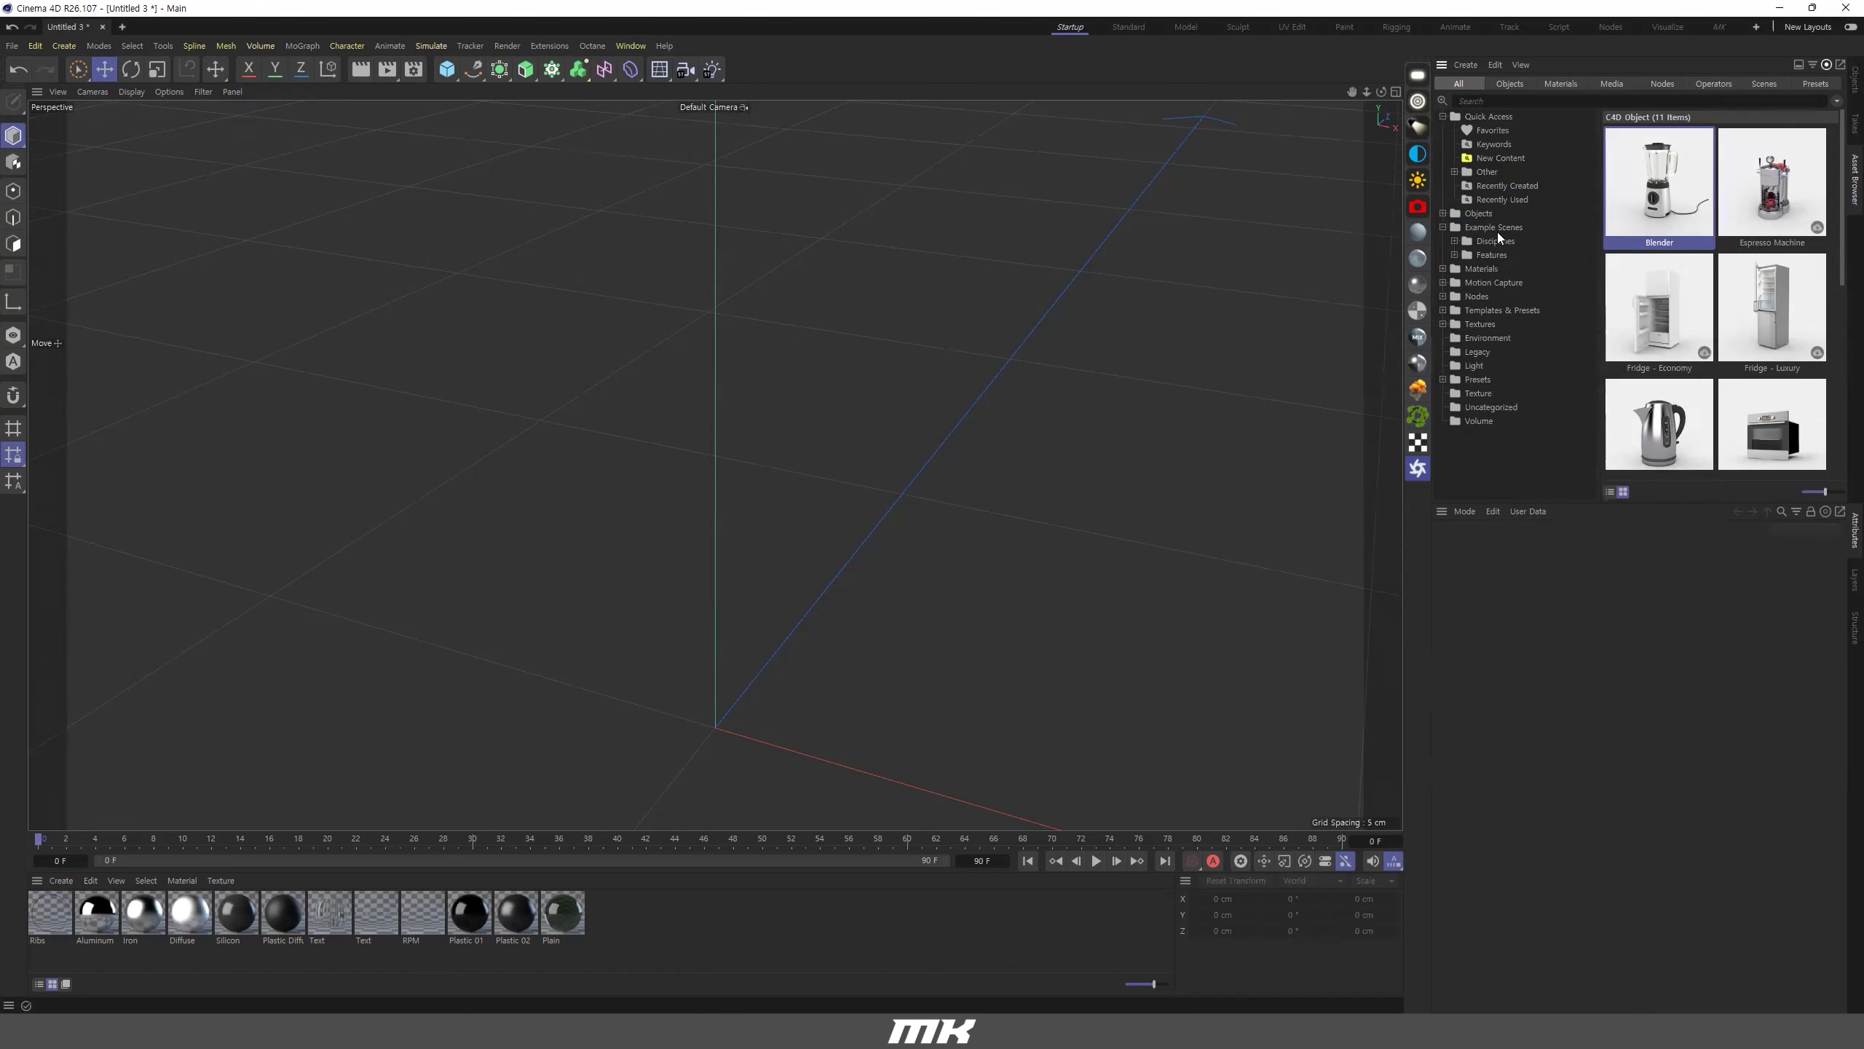
{"action": "left_click", "coordinate": [1471, 243]}
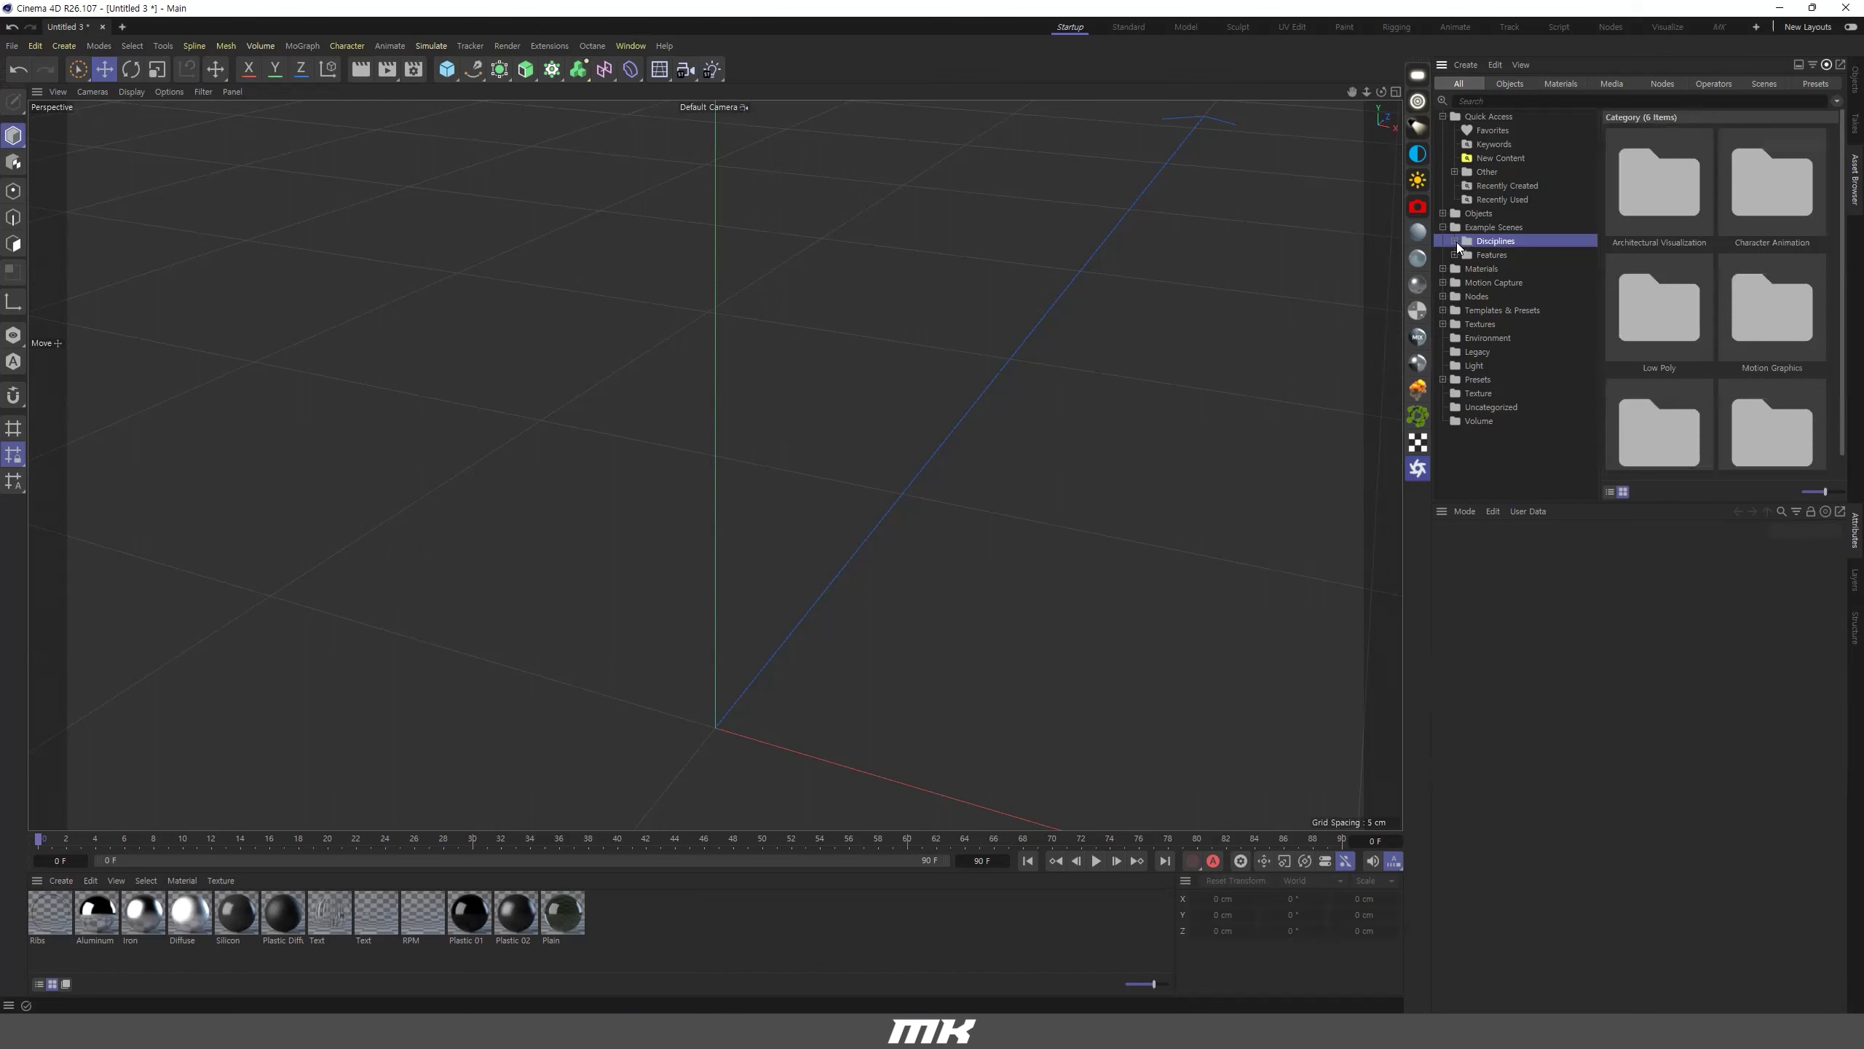
{"action": "scroll", "coordinate": [1656, 320], "scroll_direction": "down", "scroll_amount": 1}
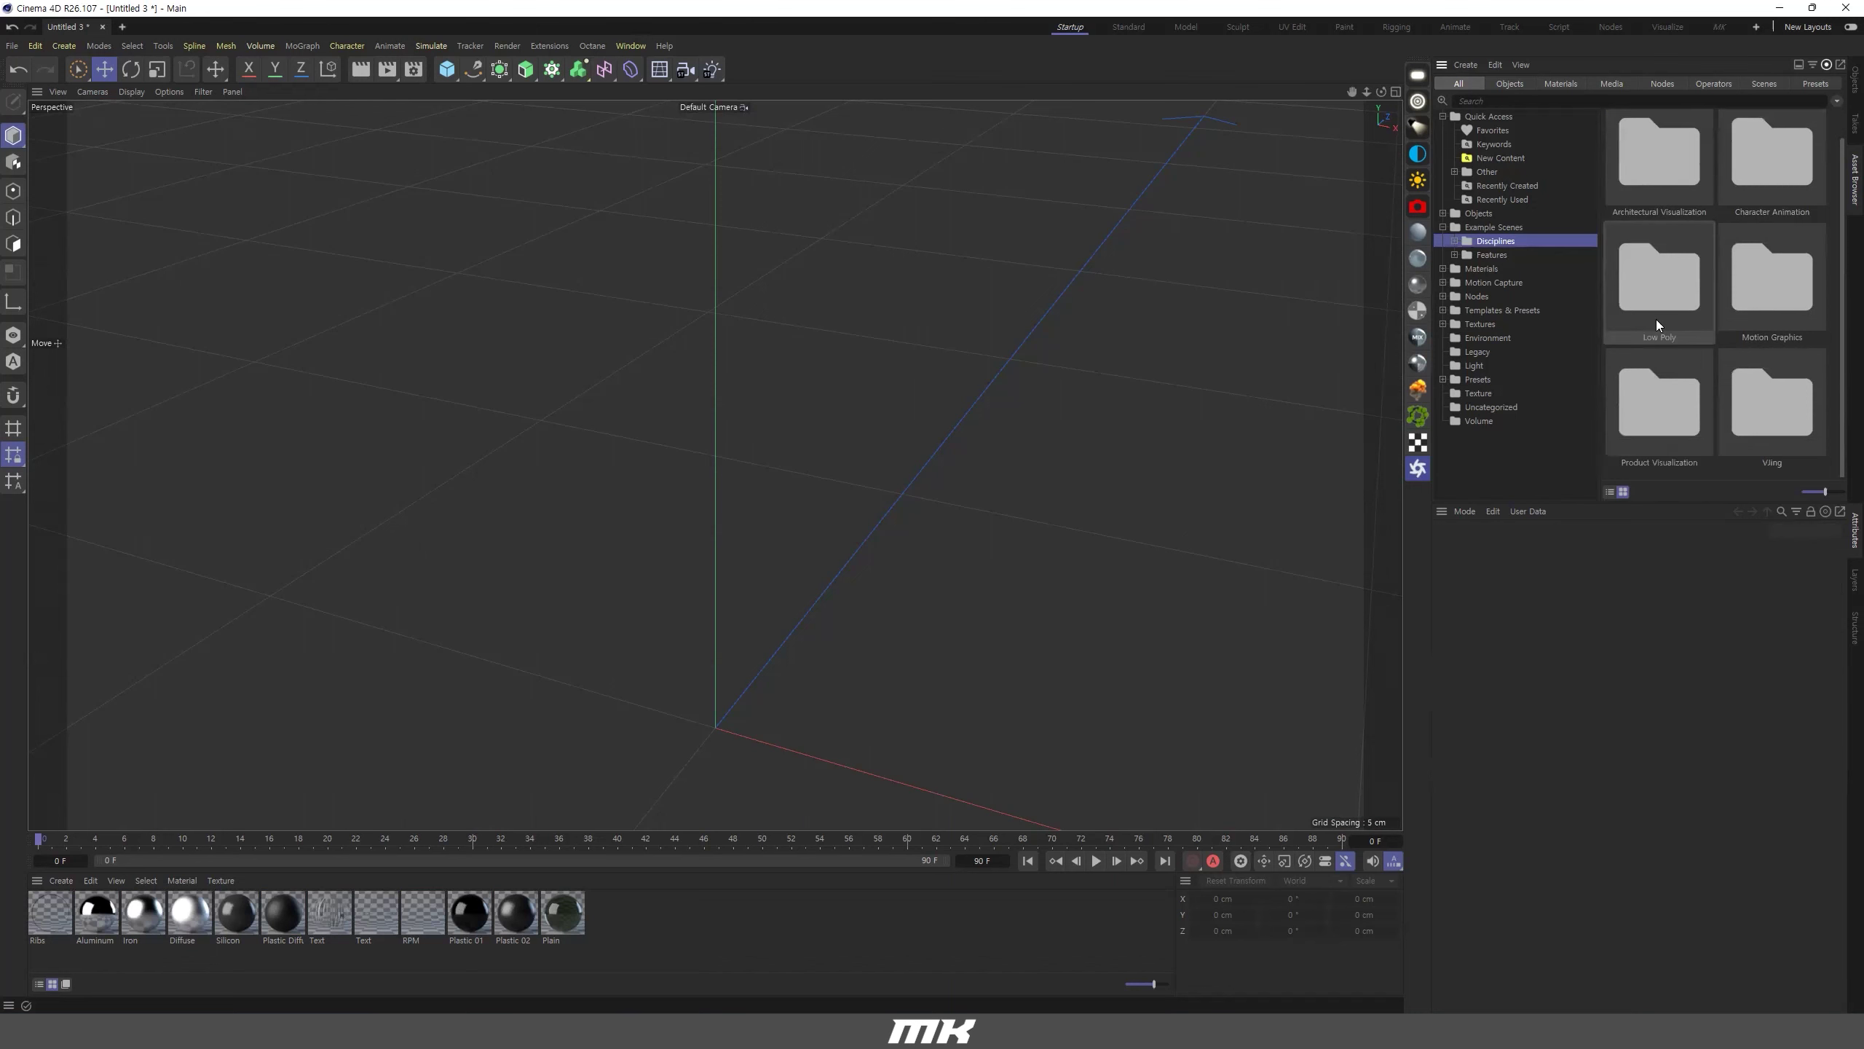
Browse the VJing category's renders and scenes, and open the Abstract Loop 02 - VJ Clip scene.
{"action": "left_click", "coordinate": [1454, 241]}
{"action": "left_click", "coordinate": [1466, 324]}
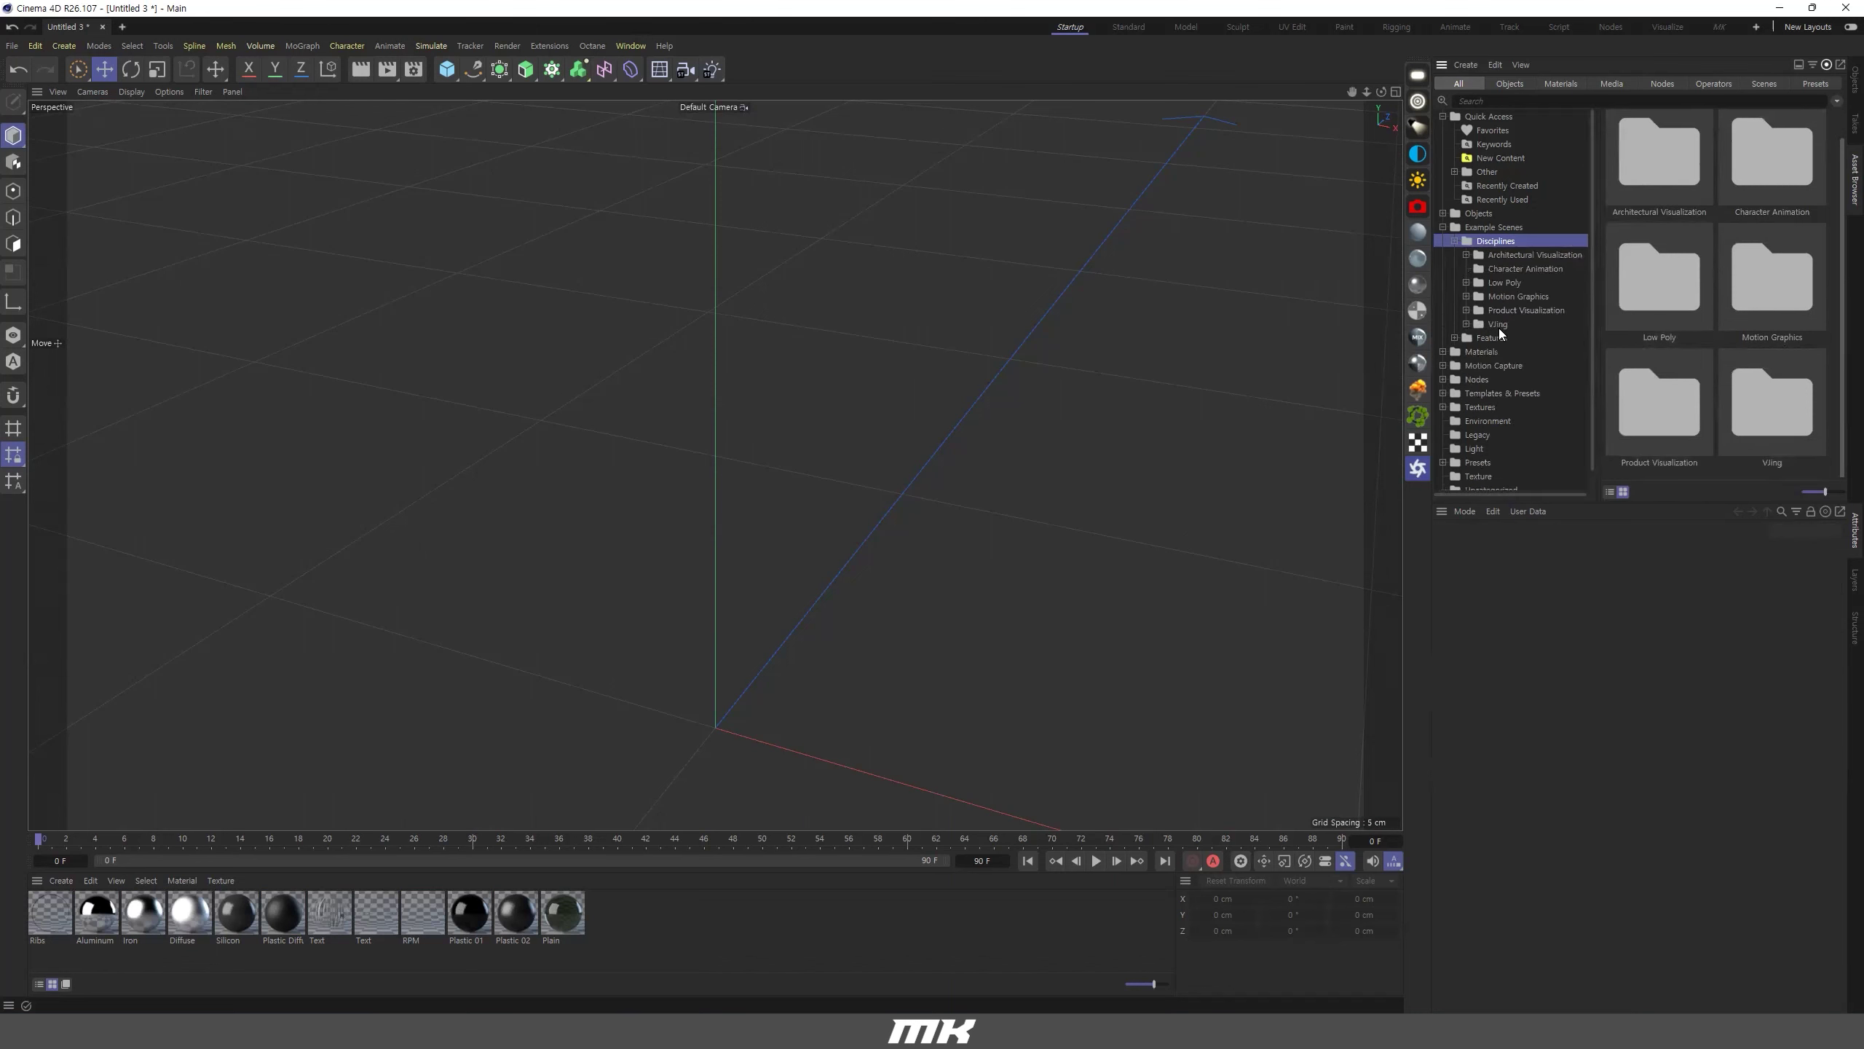
{"action": "left_click", "coordinate": [1494, 324]}
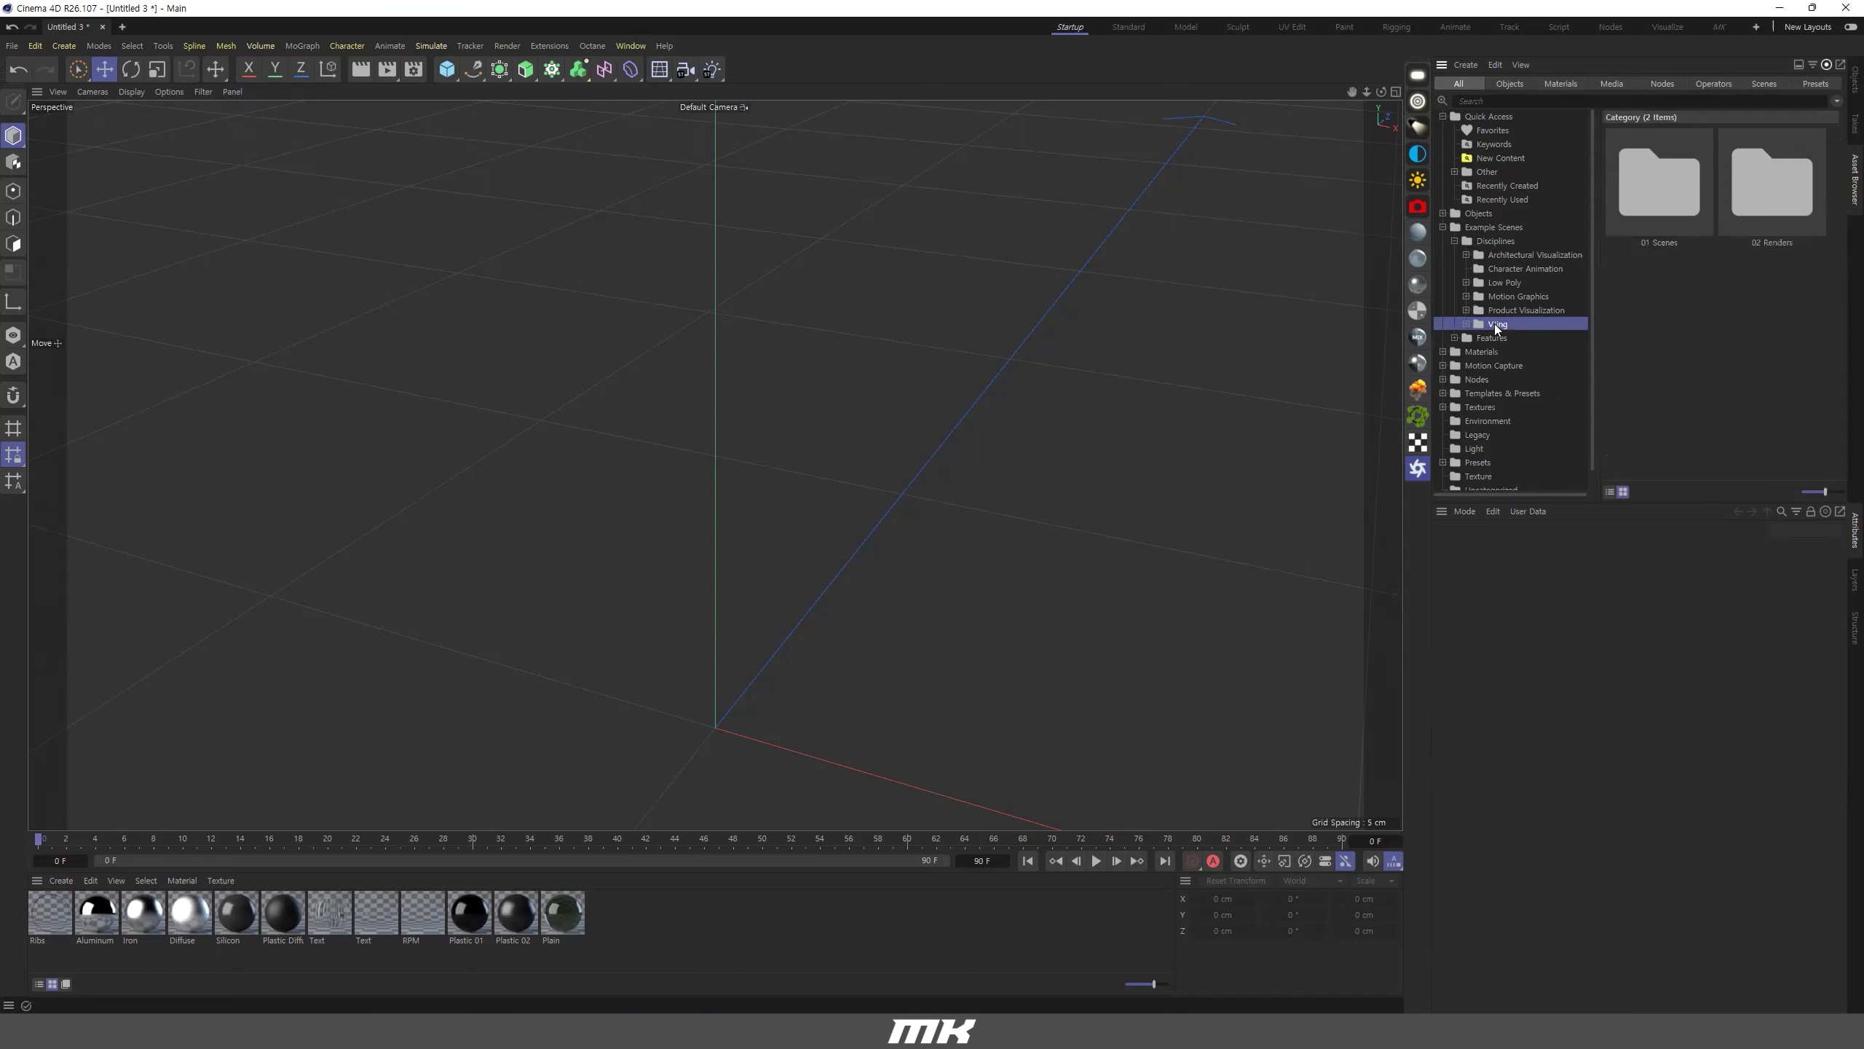
{"action": "double_click", "coordinate": [1786, 198]}
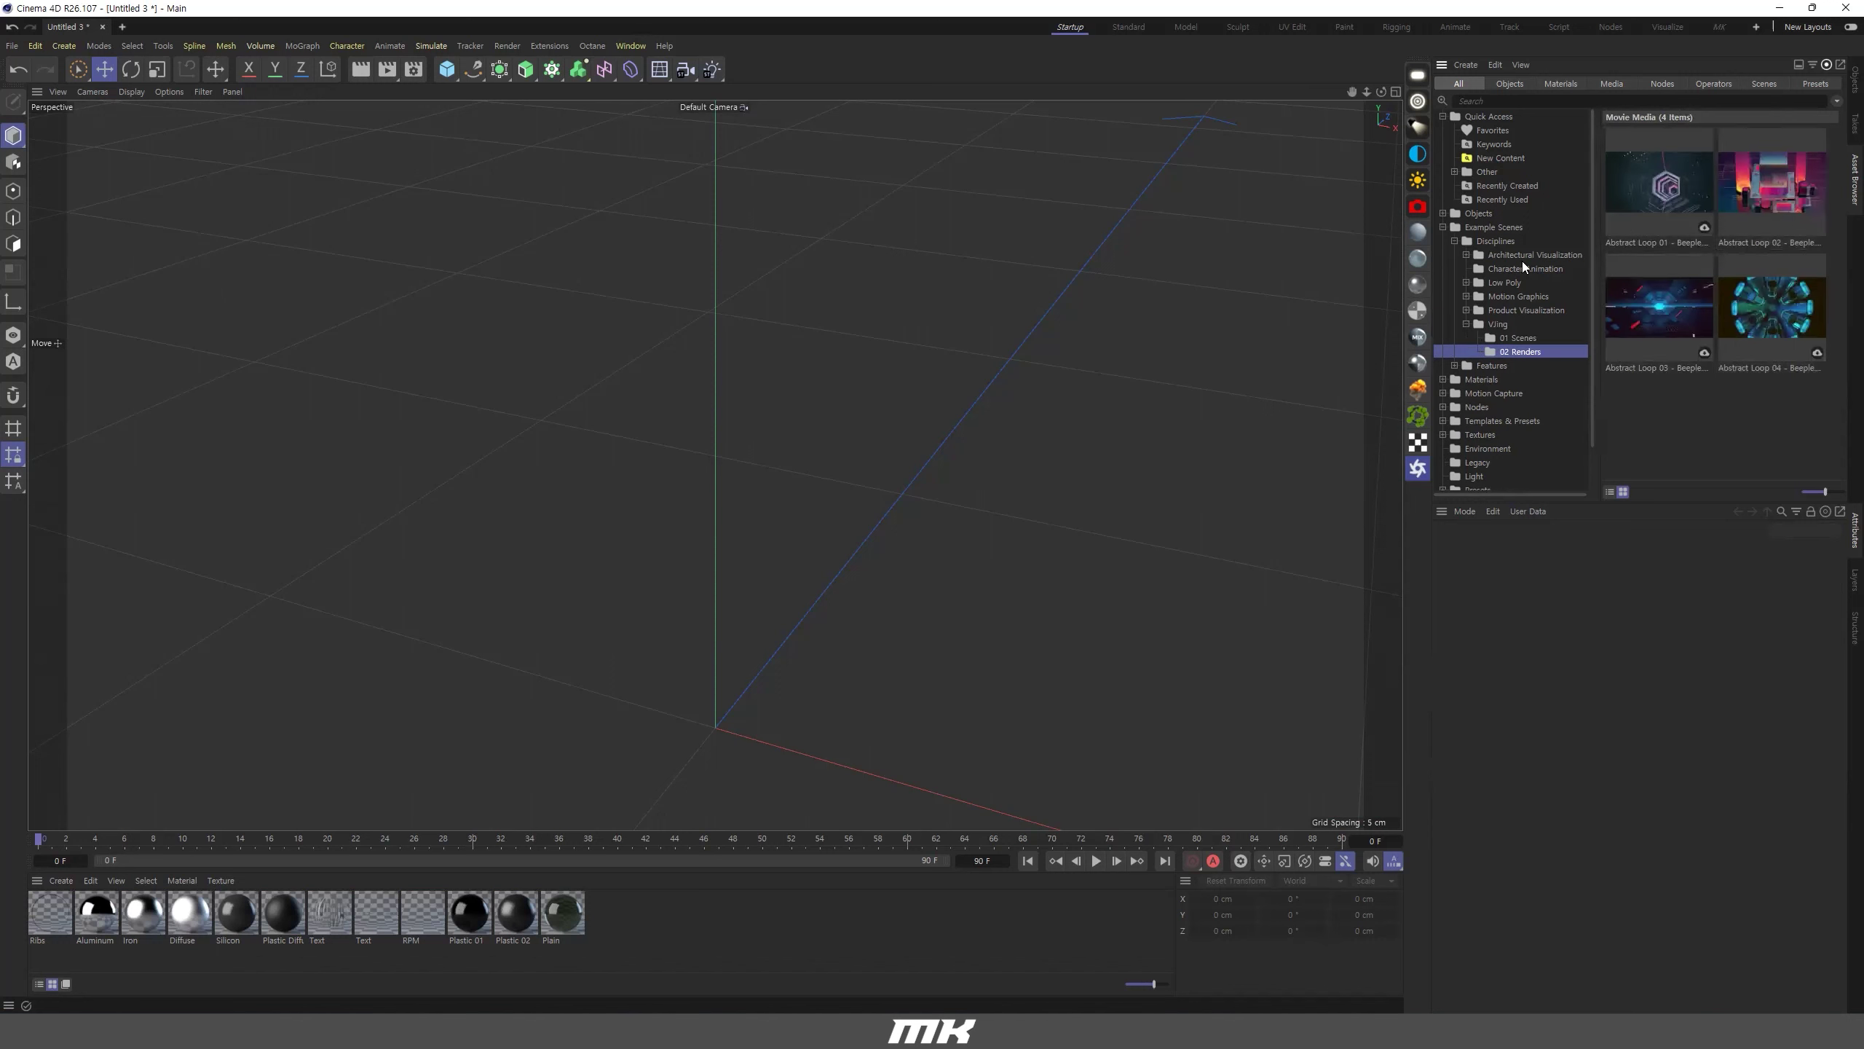
{"action": "left_click", "coordinate": [1519, 338]}
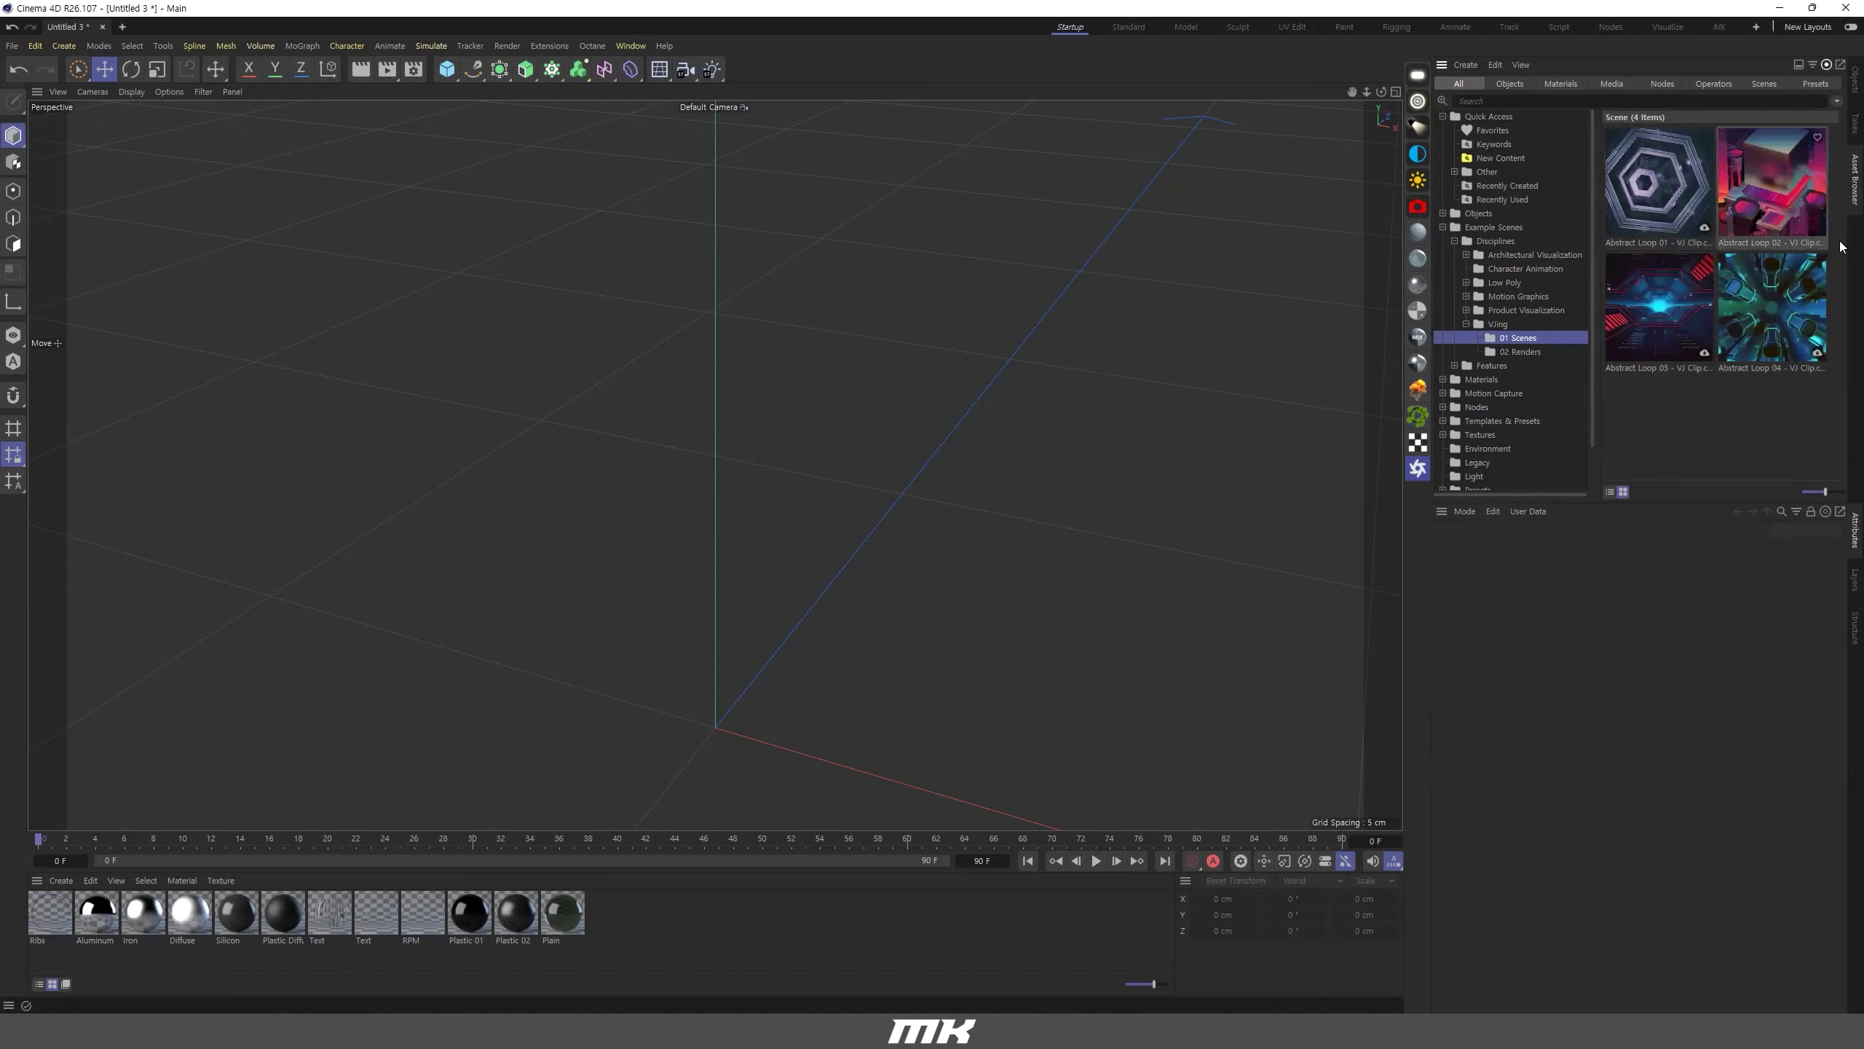
{"action": "double_click", "coordinate": [1771, 209]}
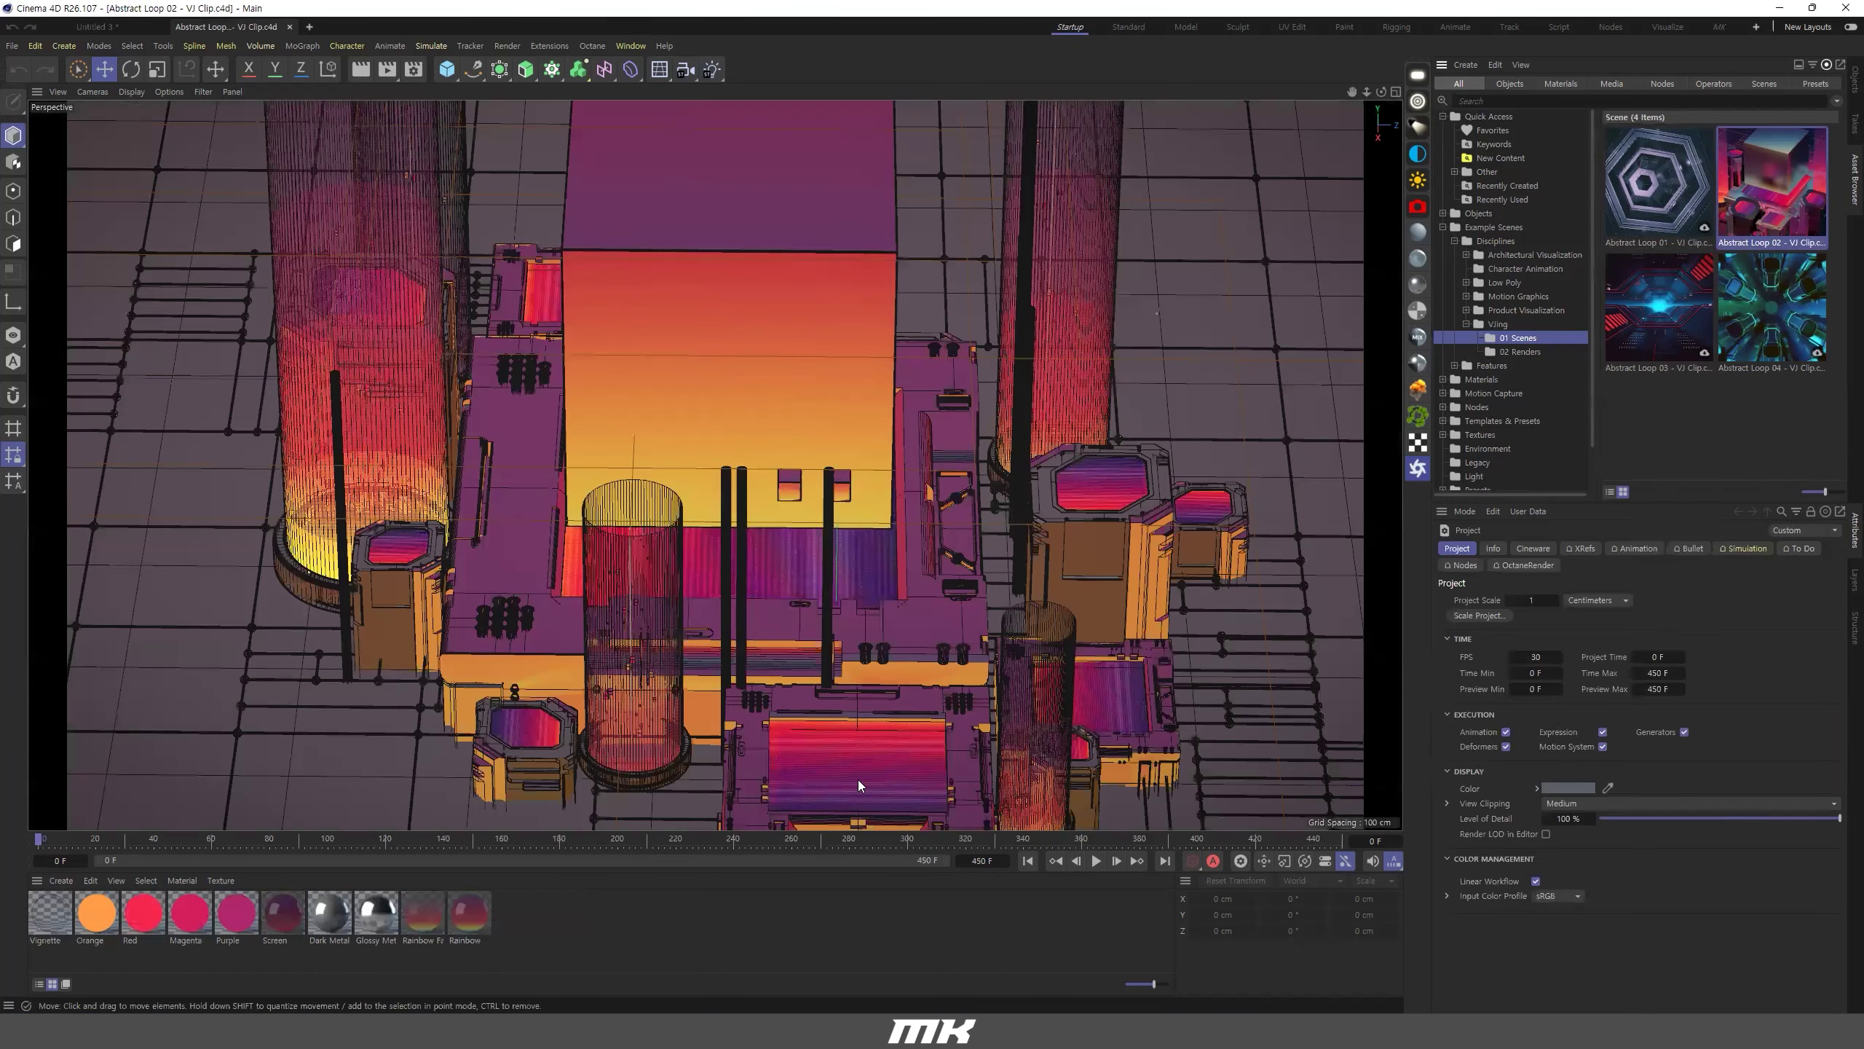
Play the opened scene's animation and stop it at about frame 214.
{"action": "left_click", "coordinate": [1095, 863]}
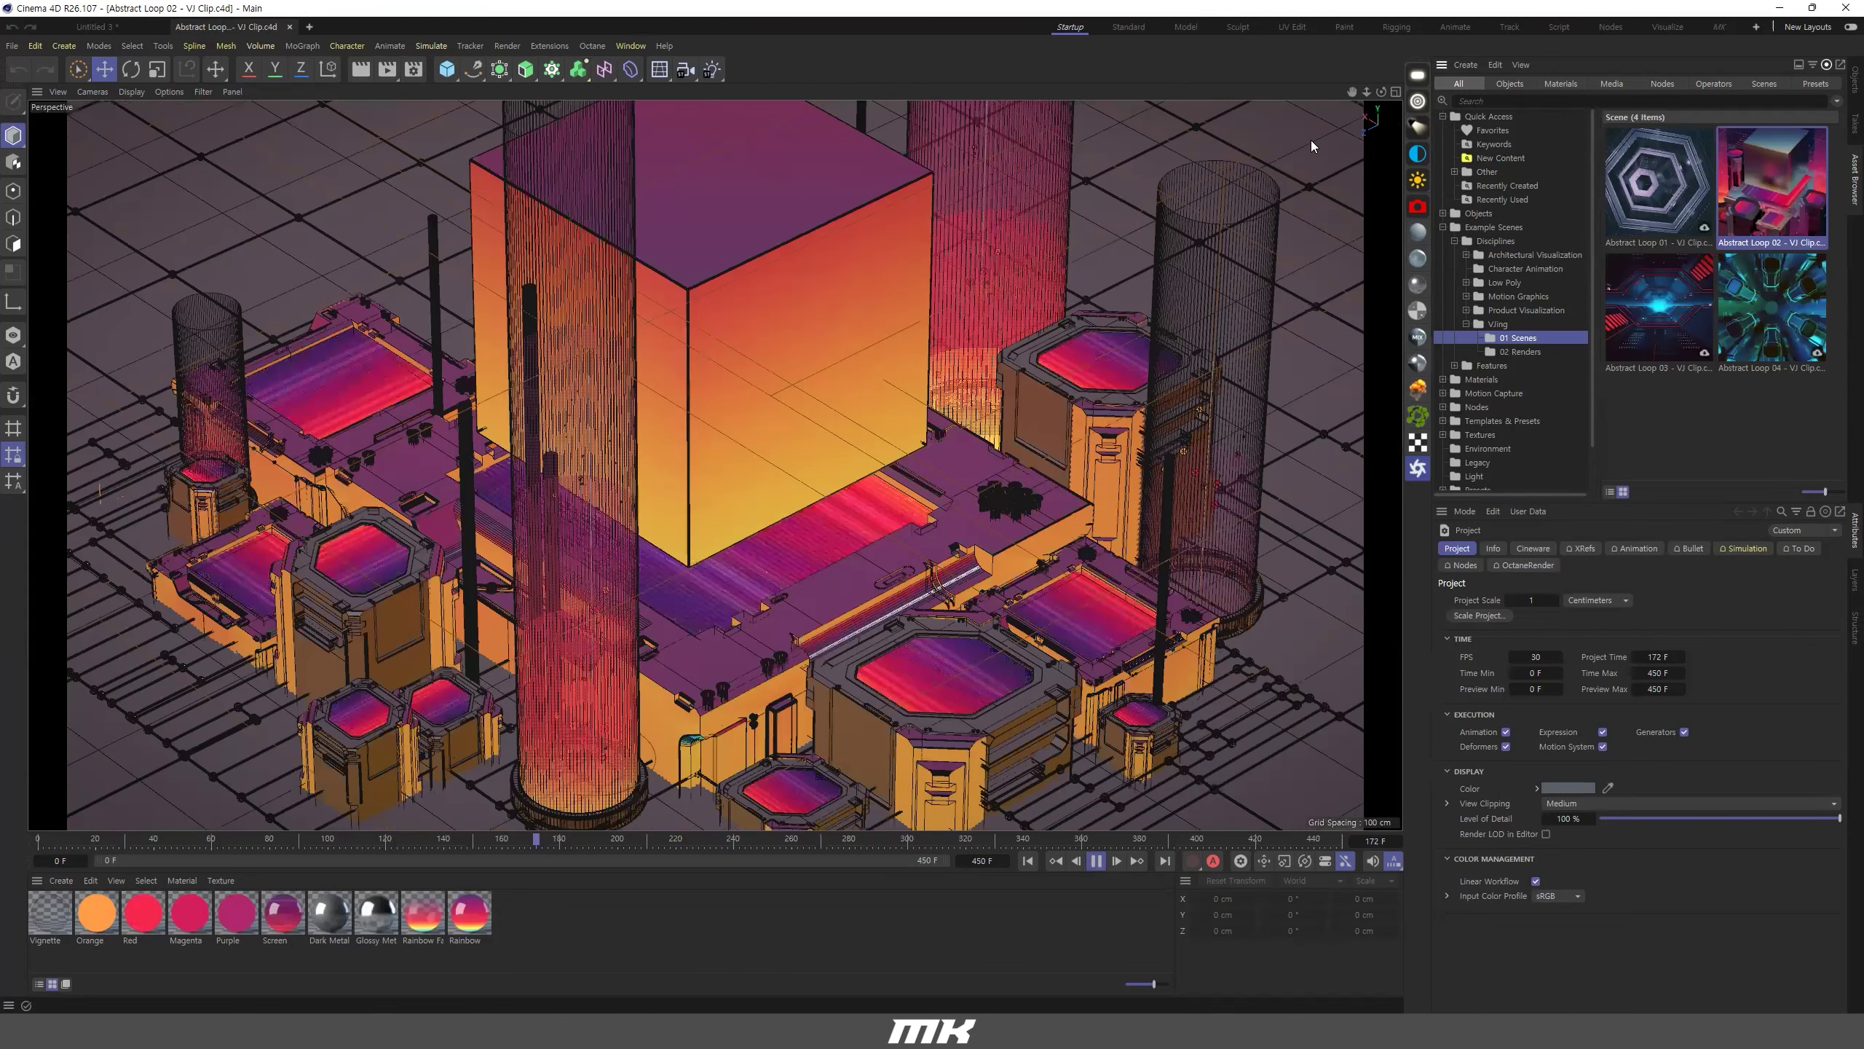
{"action": "key", "text": "F8"}
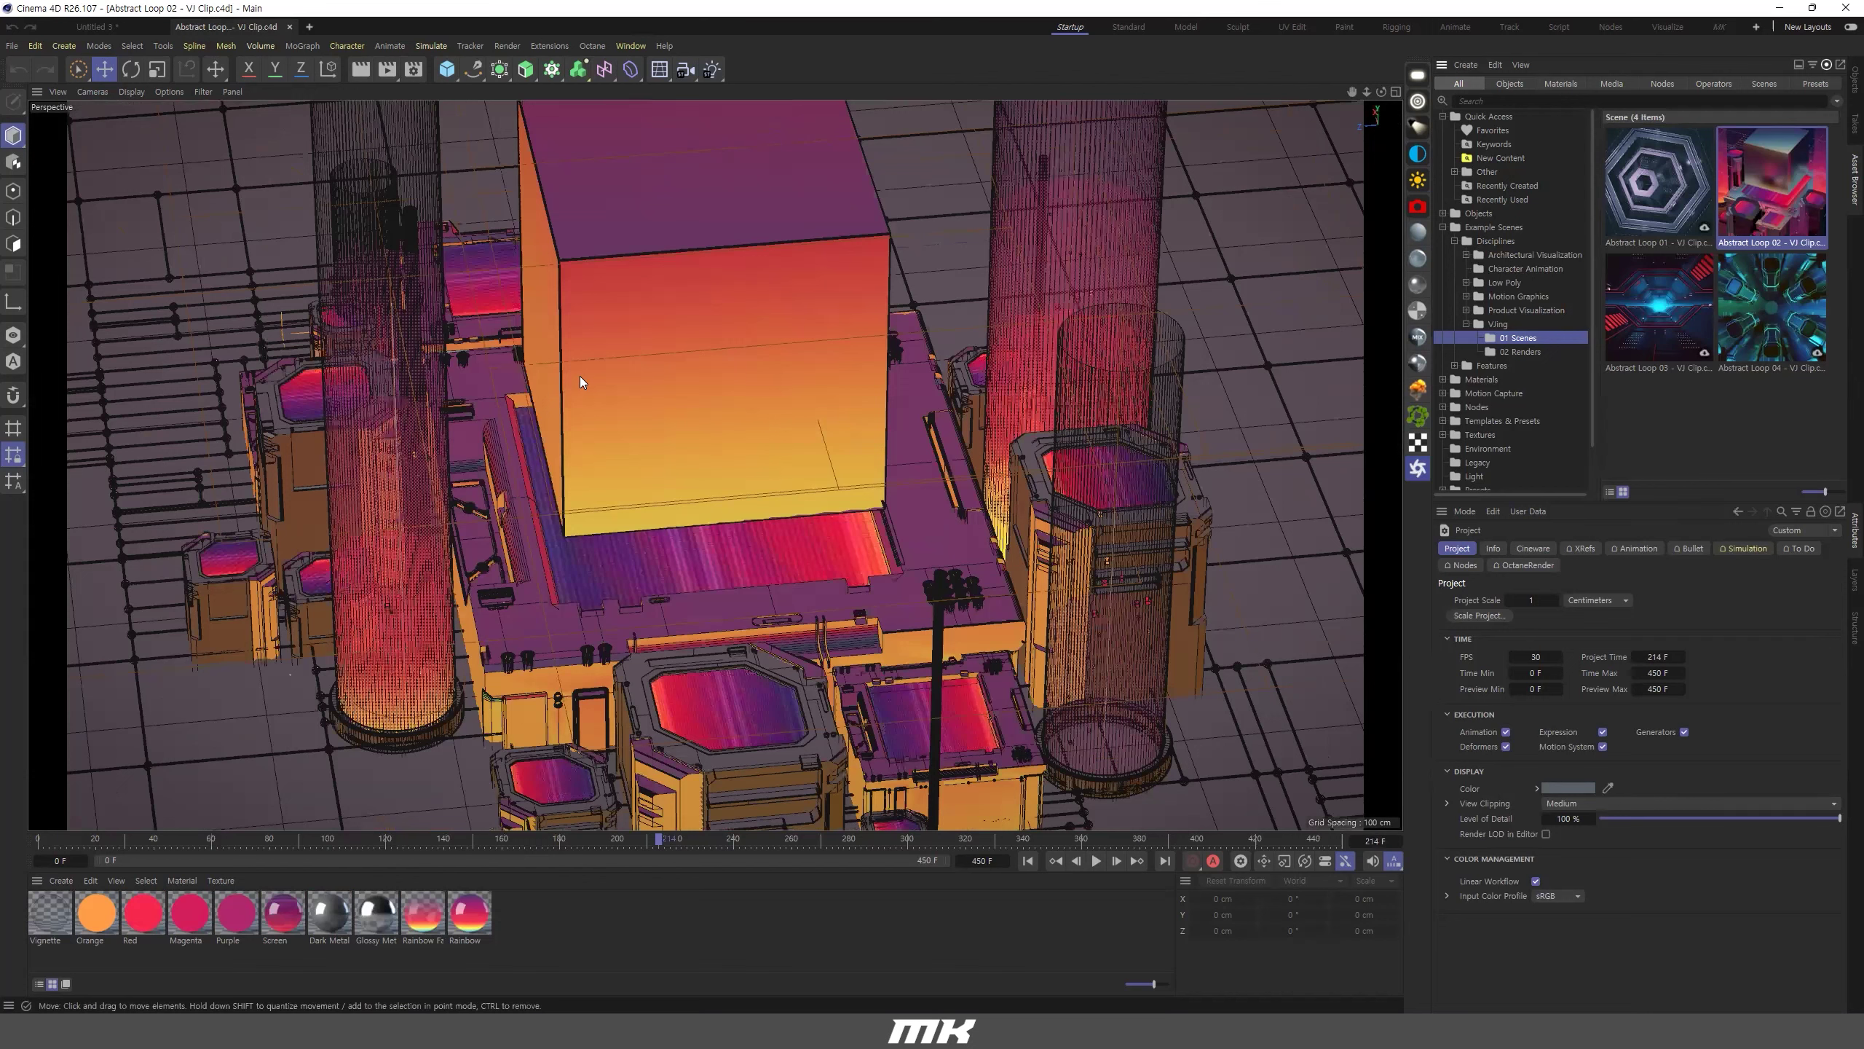
Render the view as a preview, and play the Abstract Loop 02 - Beeple movie from the VJing renders in the Picture Viewer.
{"action": "key", "text": "ctrl+r"}
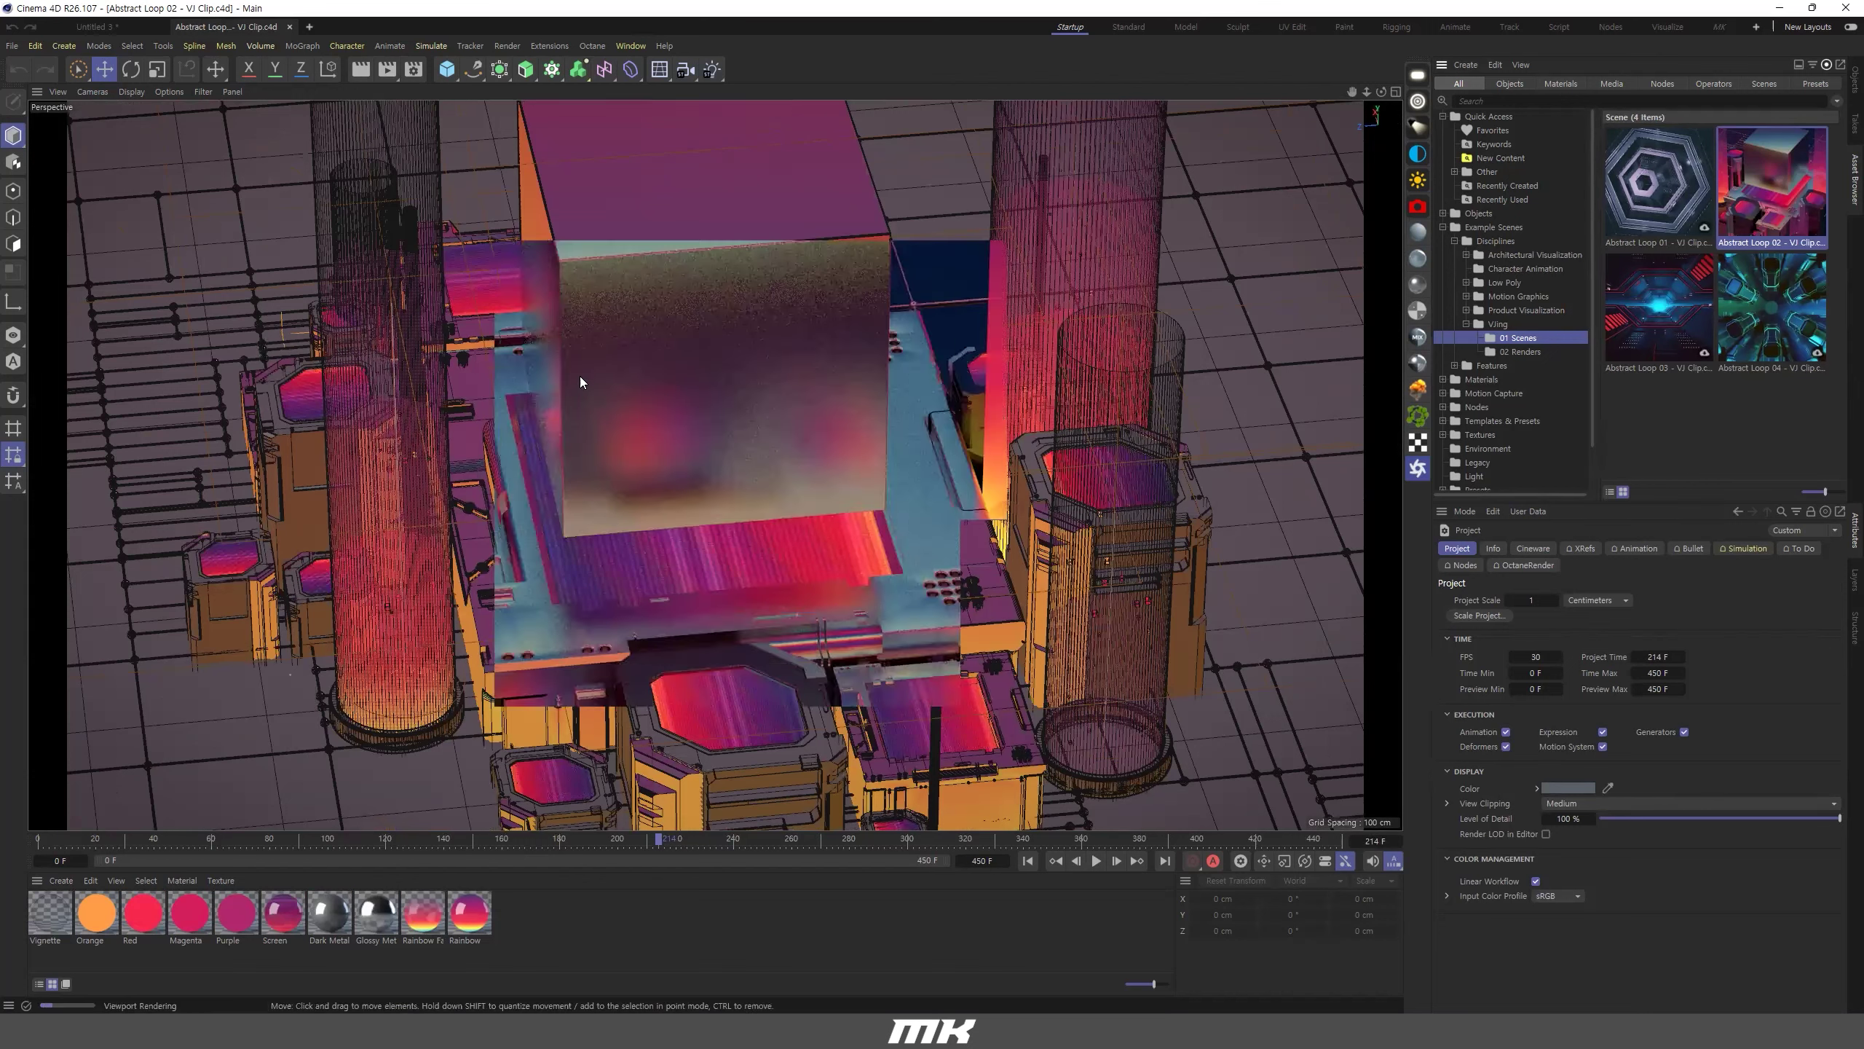
{"action": "left_click", "coordinate": [1512, 351]}
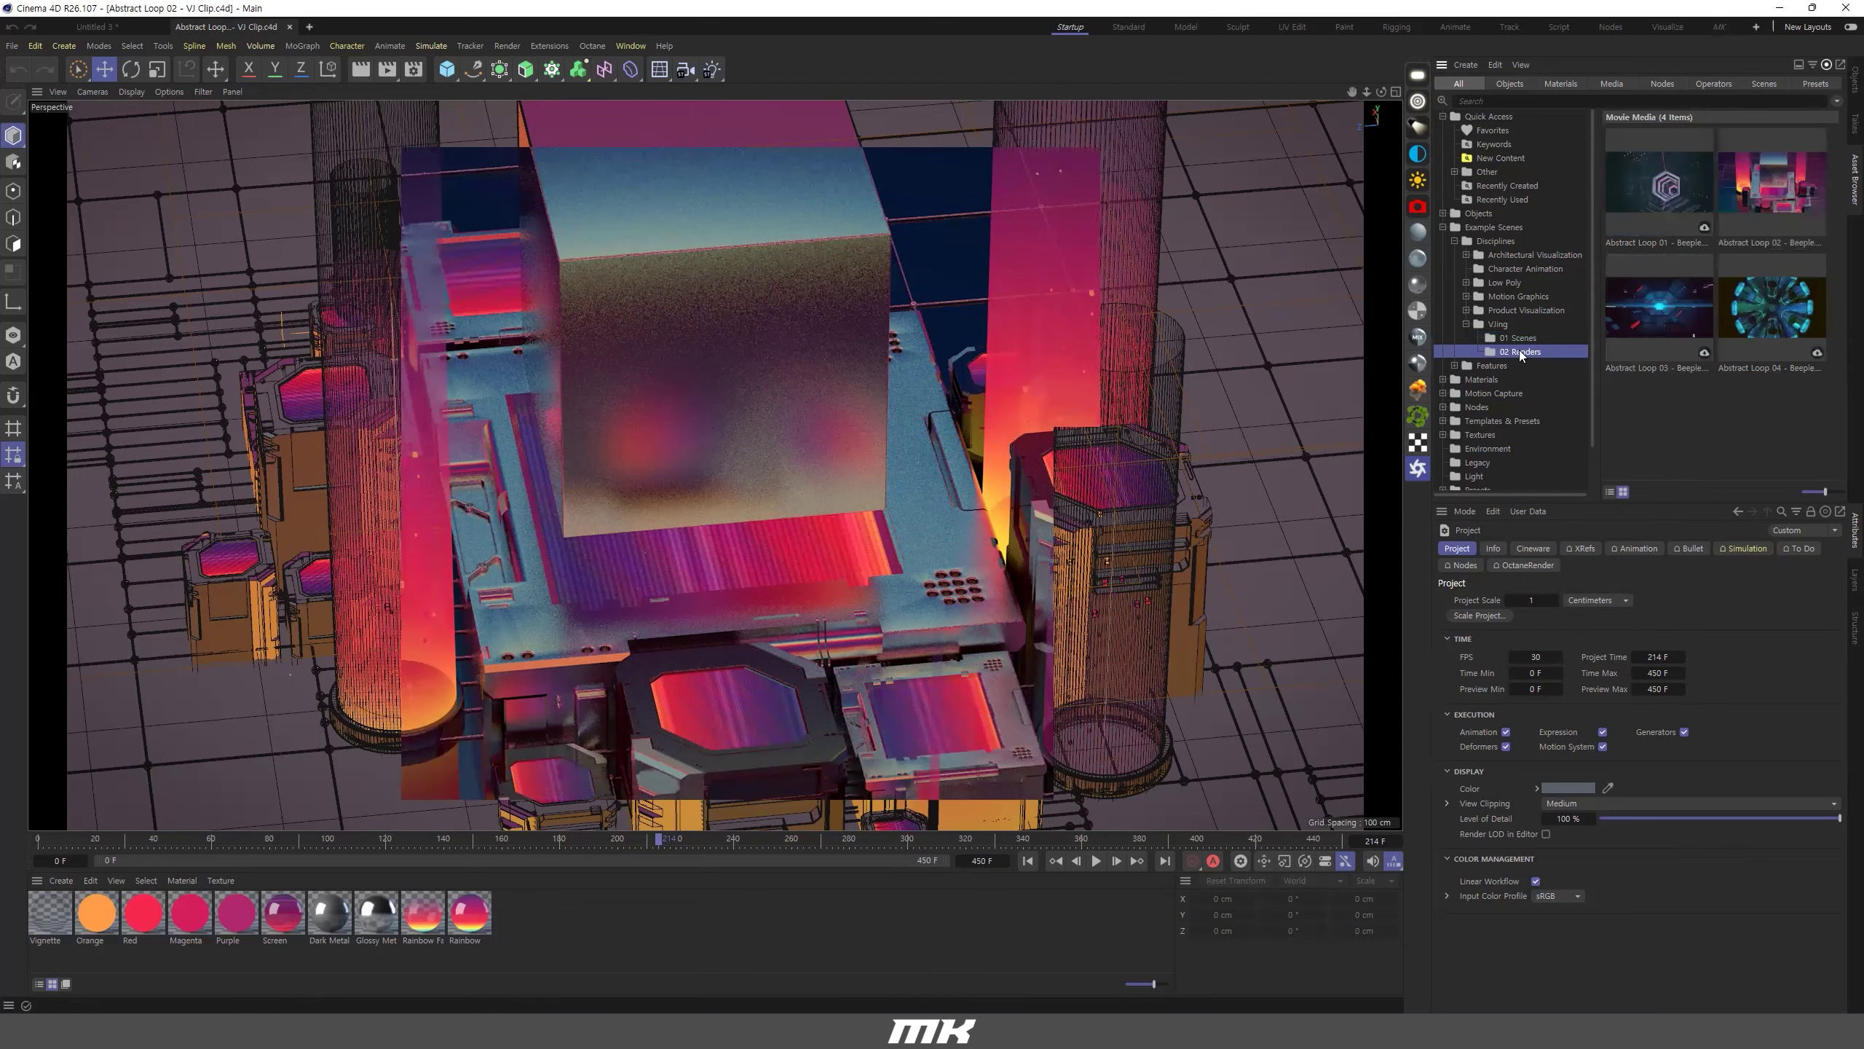
{"action": "double_click", "coordinate": [1782, 203]}
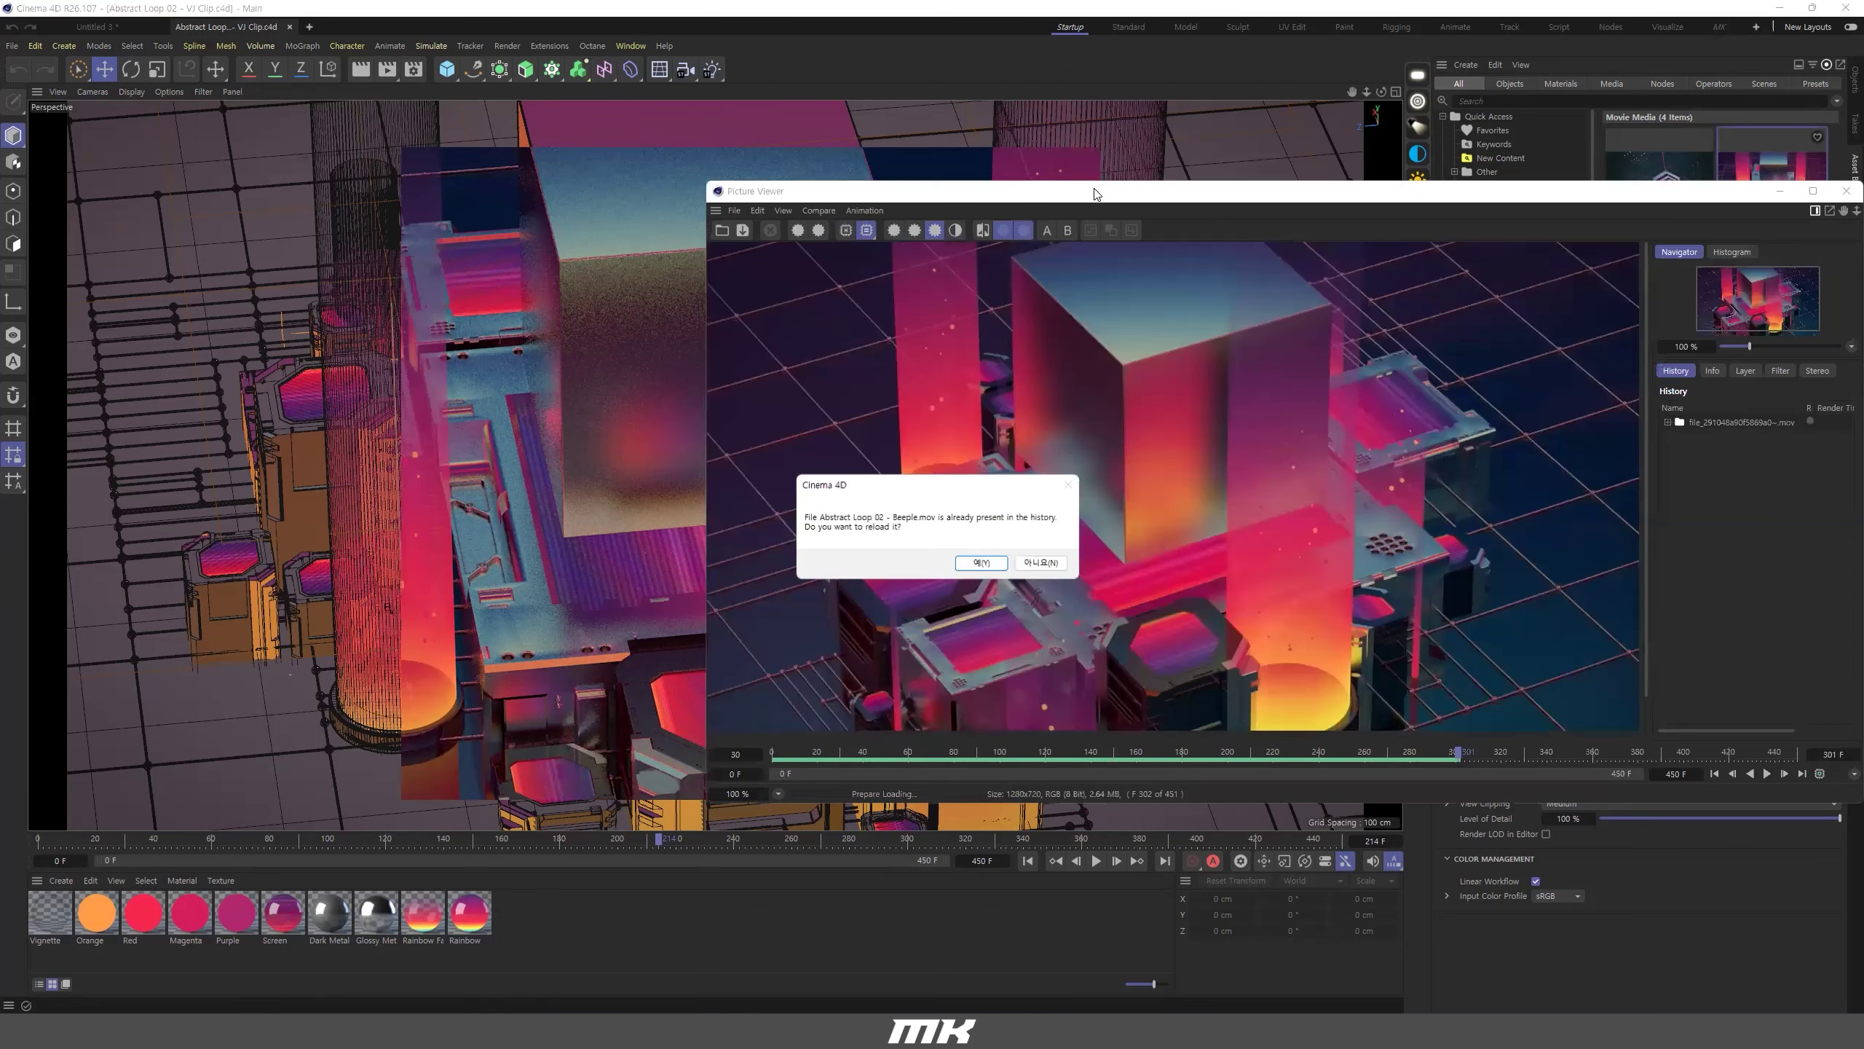
{"action": "left_click", "coordinate": [997, 566]}
{"action": "left_click_drag", "start_coordinate": [1091, 199], "coordinate": [432, 141]}
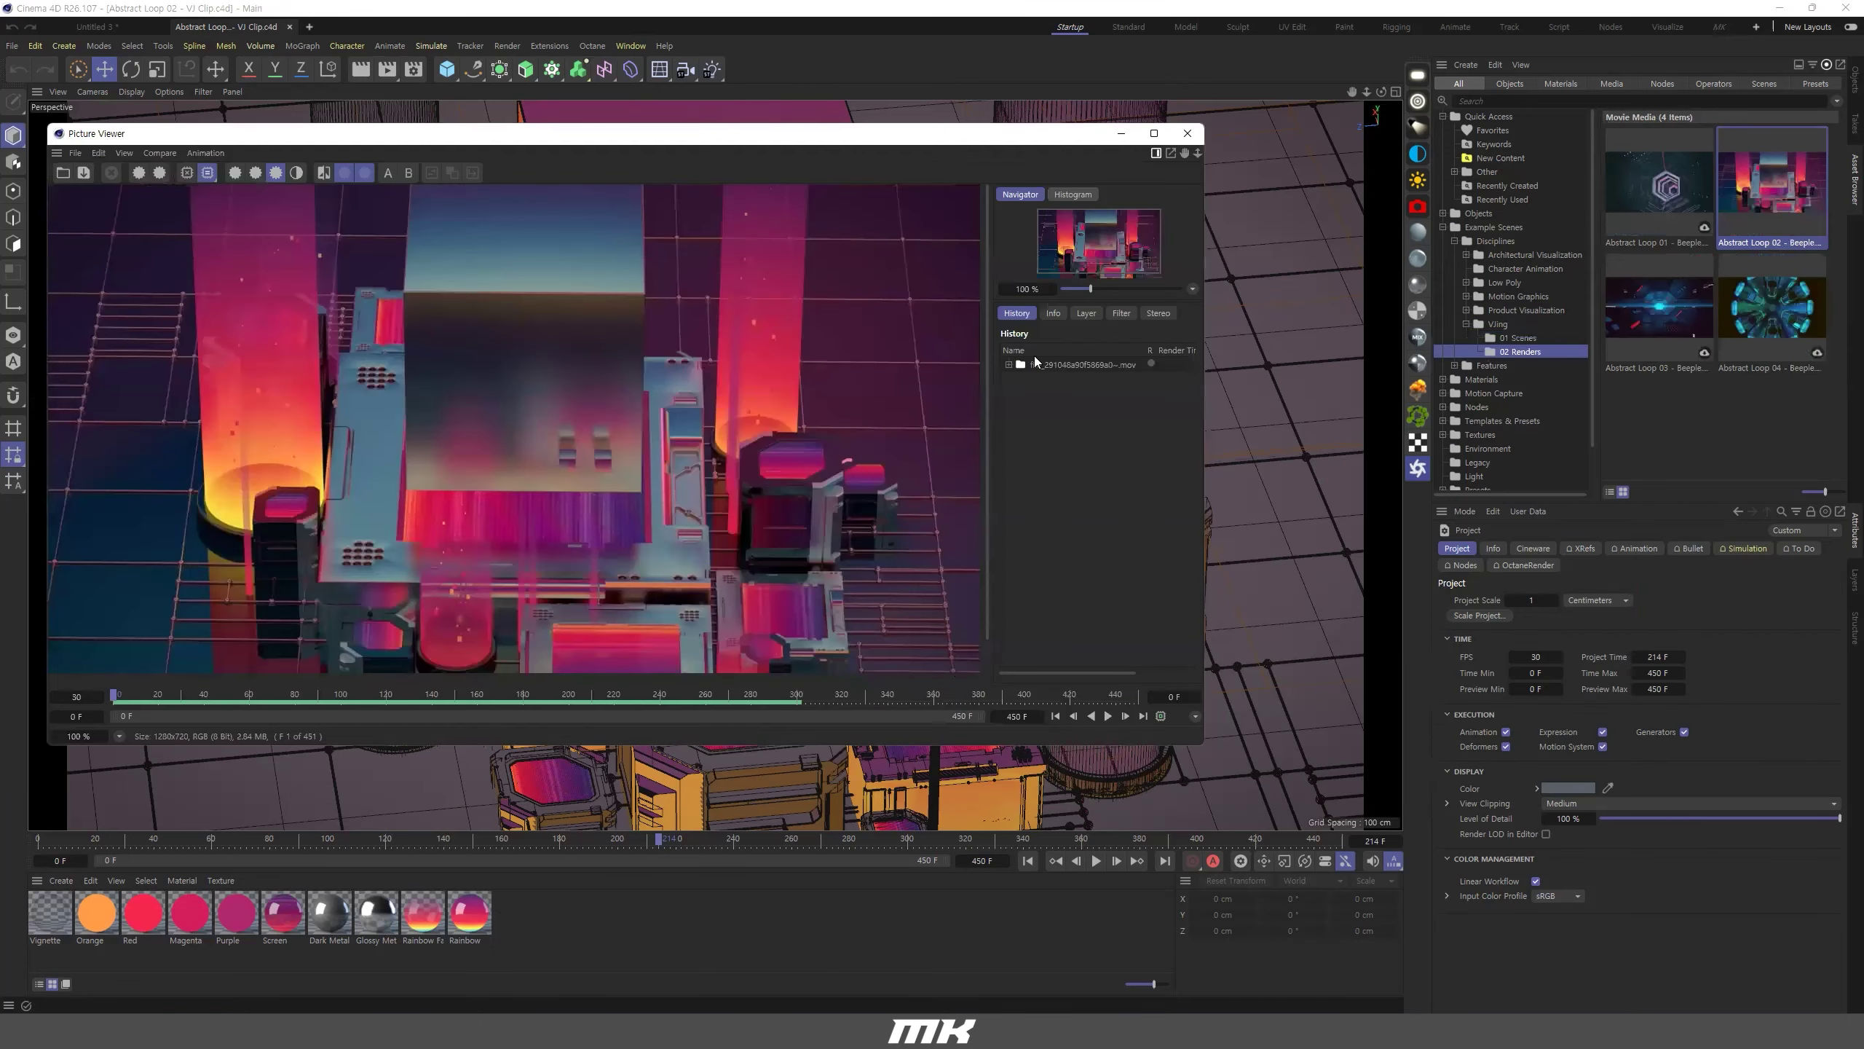
{"action": "left_click_drag", "start_coordinate": [908, 137], "coordinate": [1117, 146]}
{"action": "left_click", "coordinate": [1316, 725]}
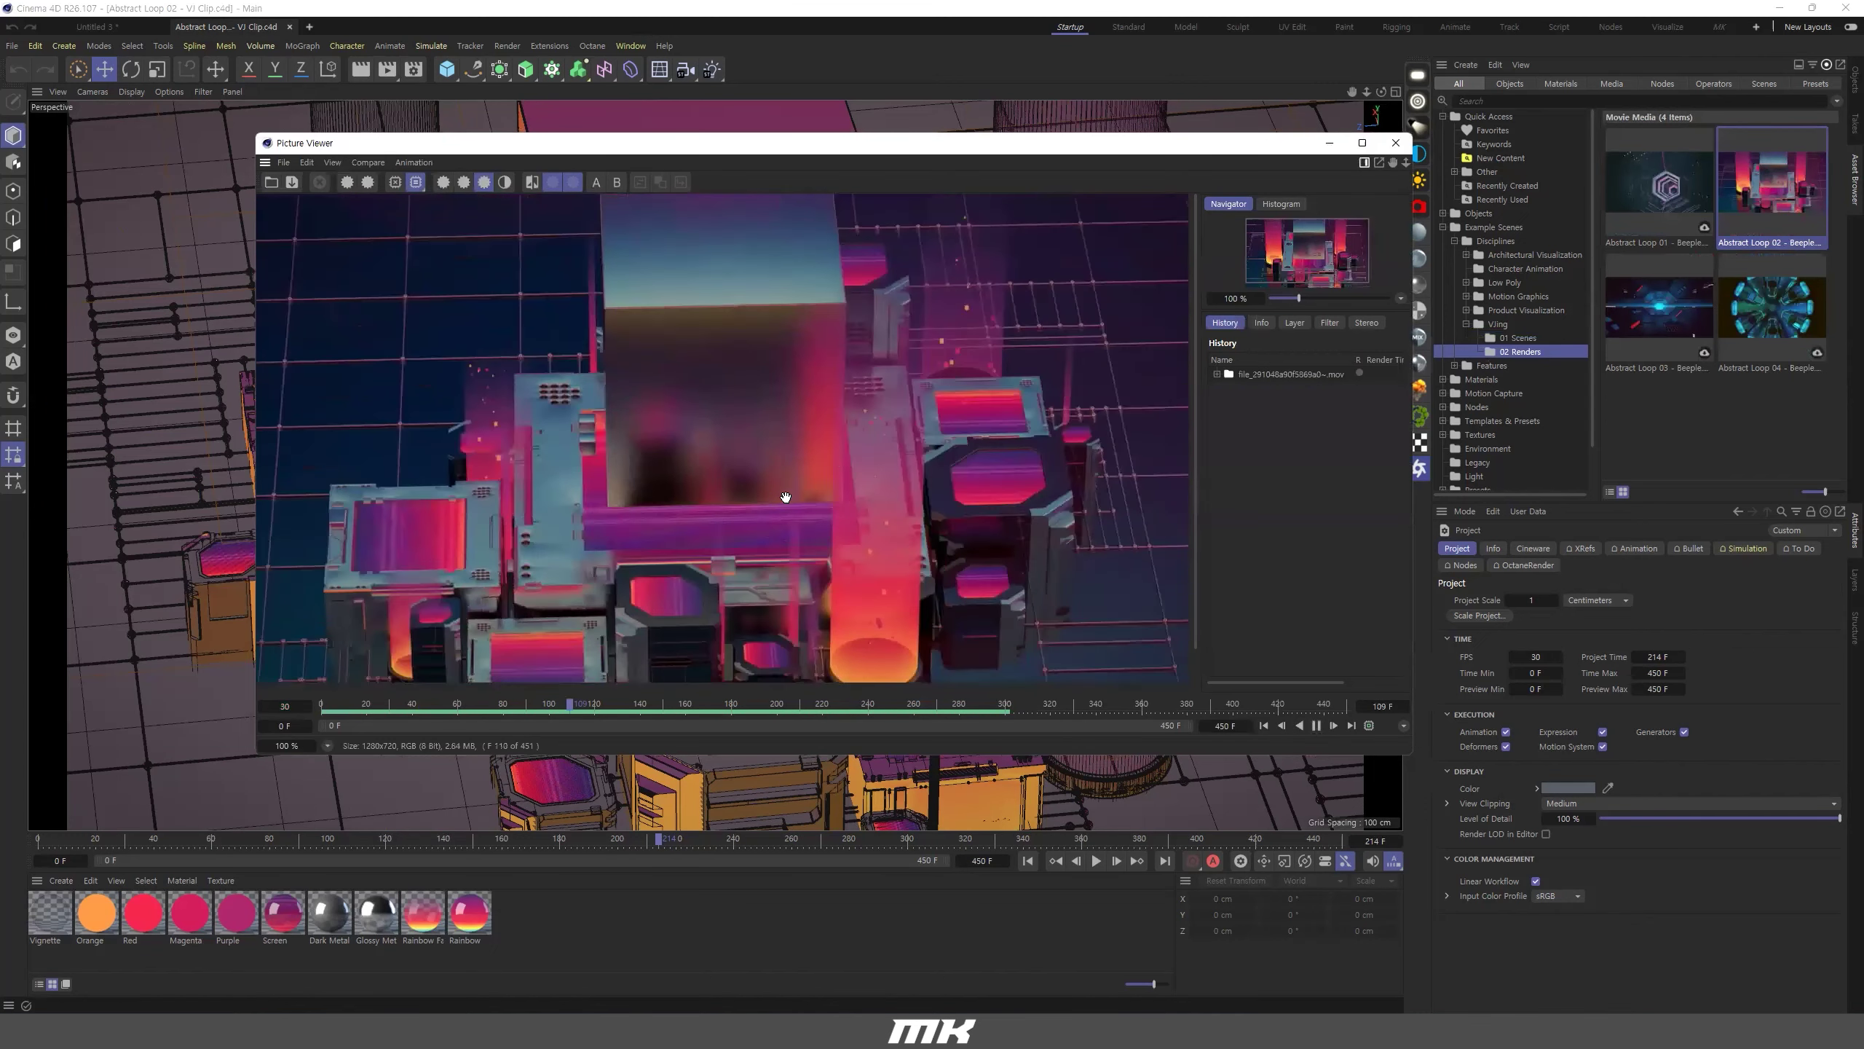
{"action": "left_click", "coordinate": [1396, 143]}
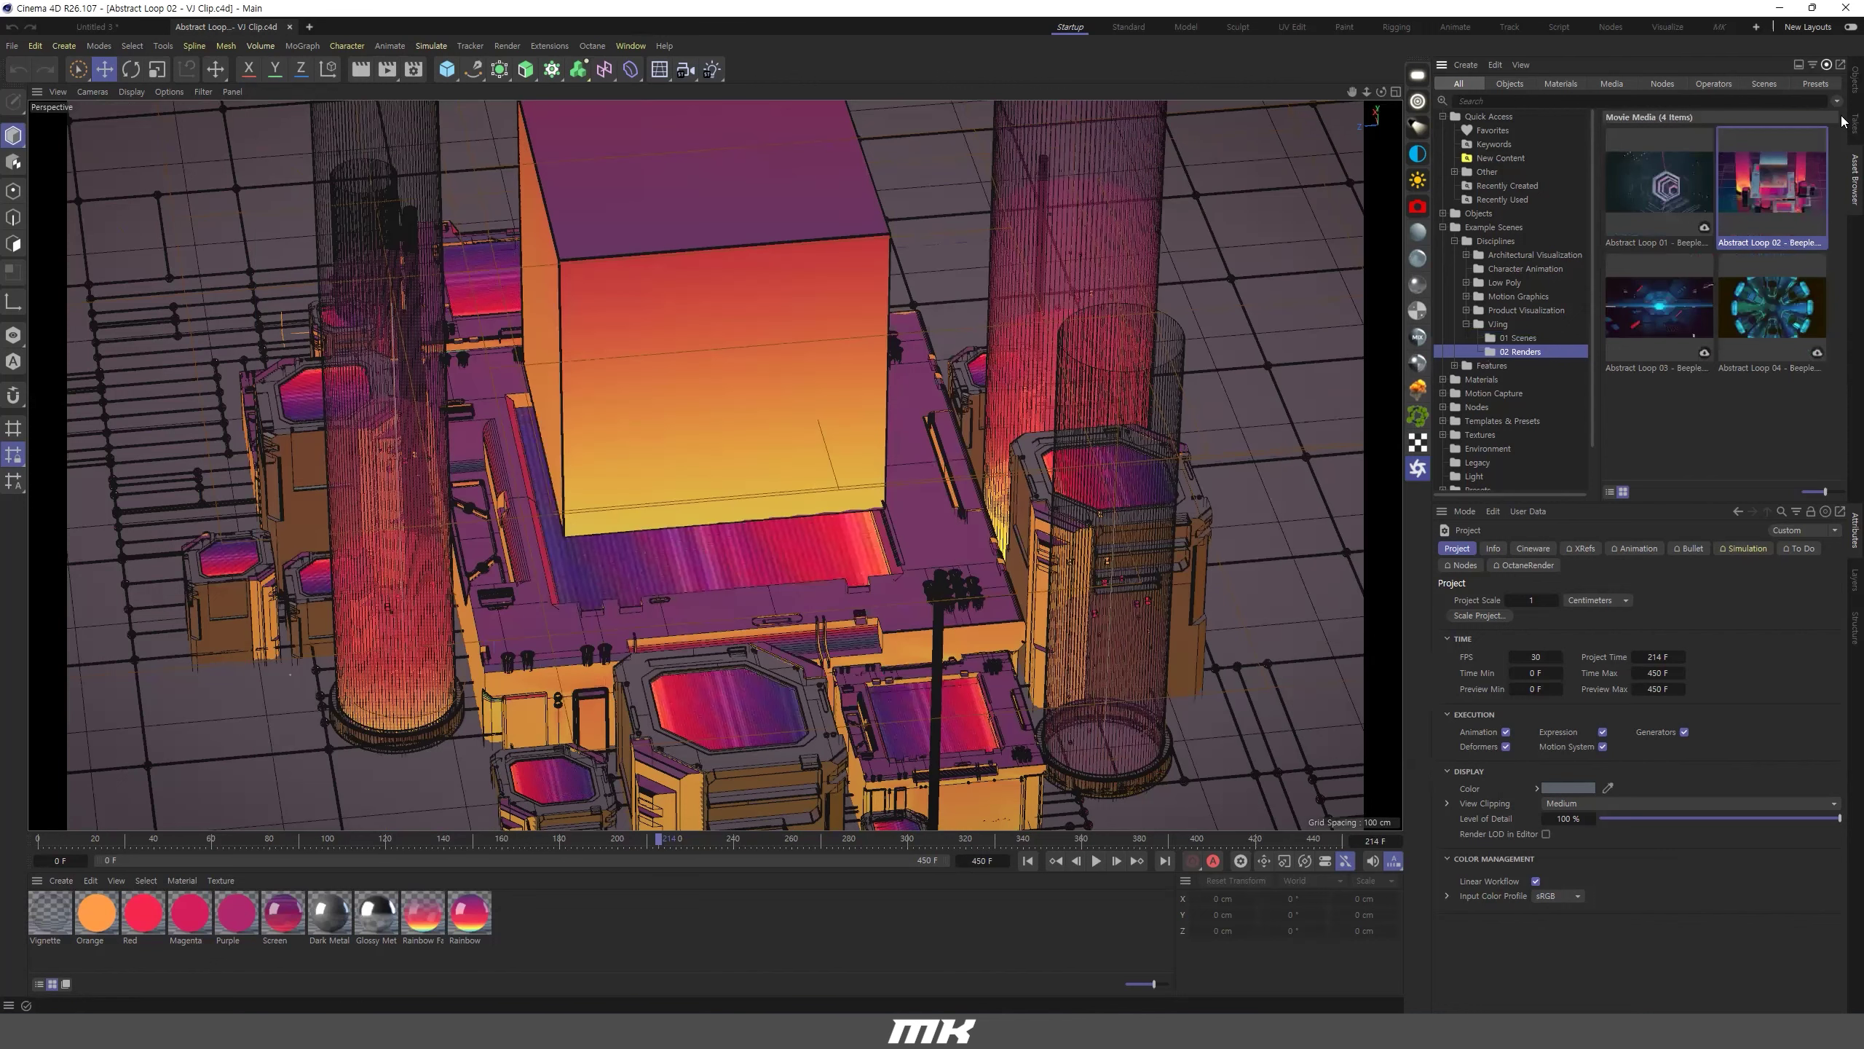
Show the scene's object list and open the Scene By Beeple null's annotation tag to read its credit and URL.
{"action": "left_click", "coordinate": [1855, 81]}
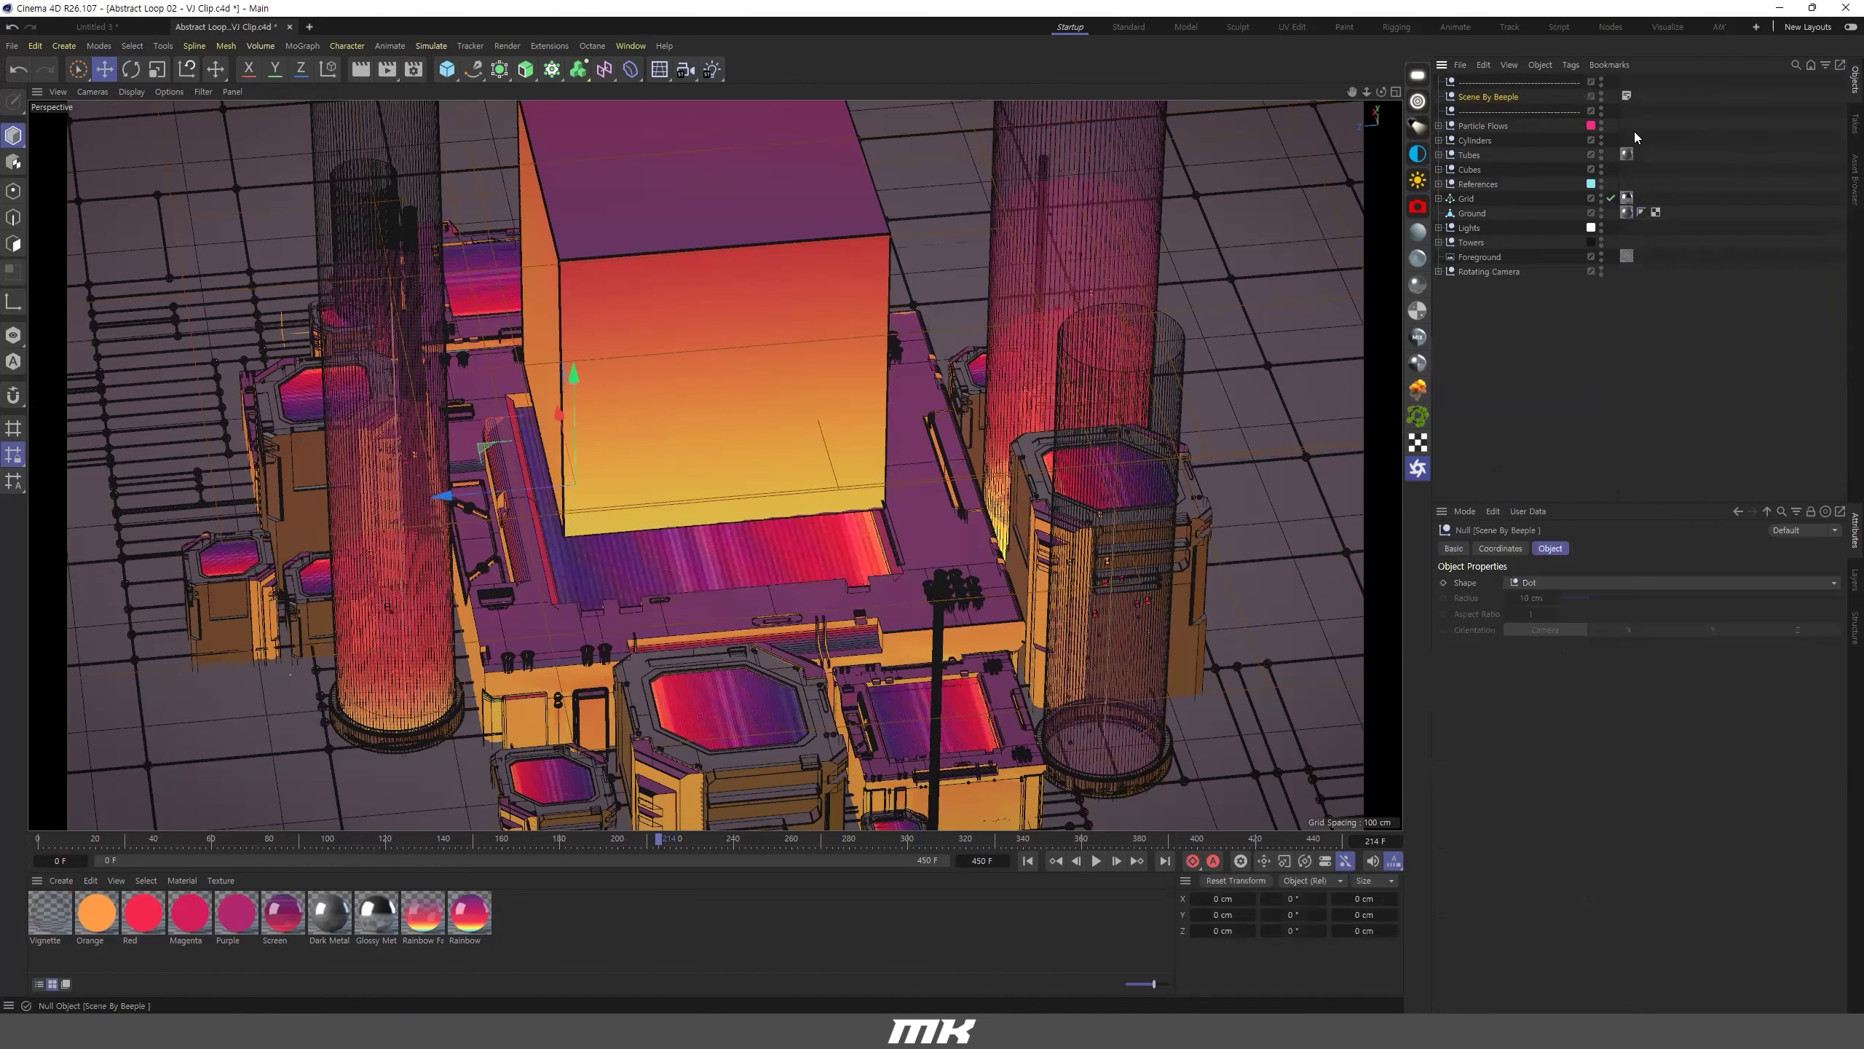
{"action": "left_click", "coordinate": [1627, 97]}
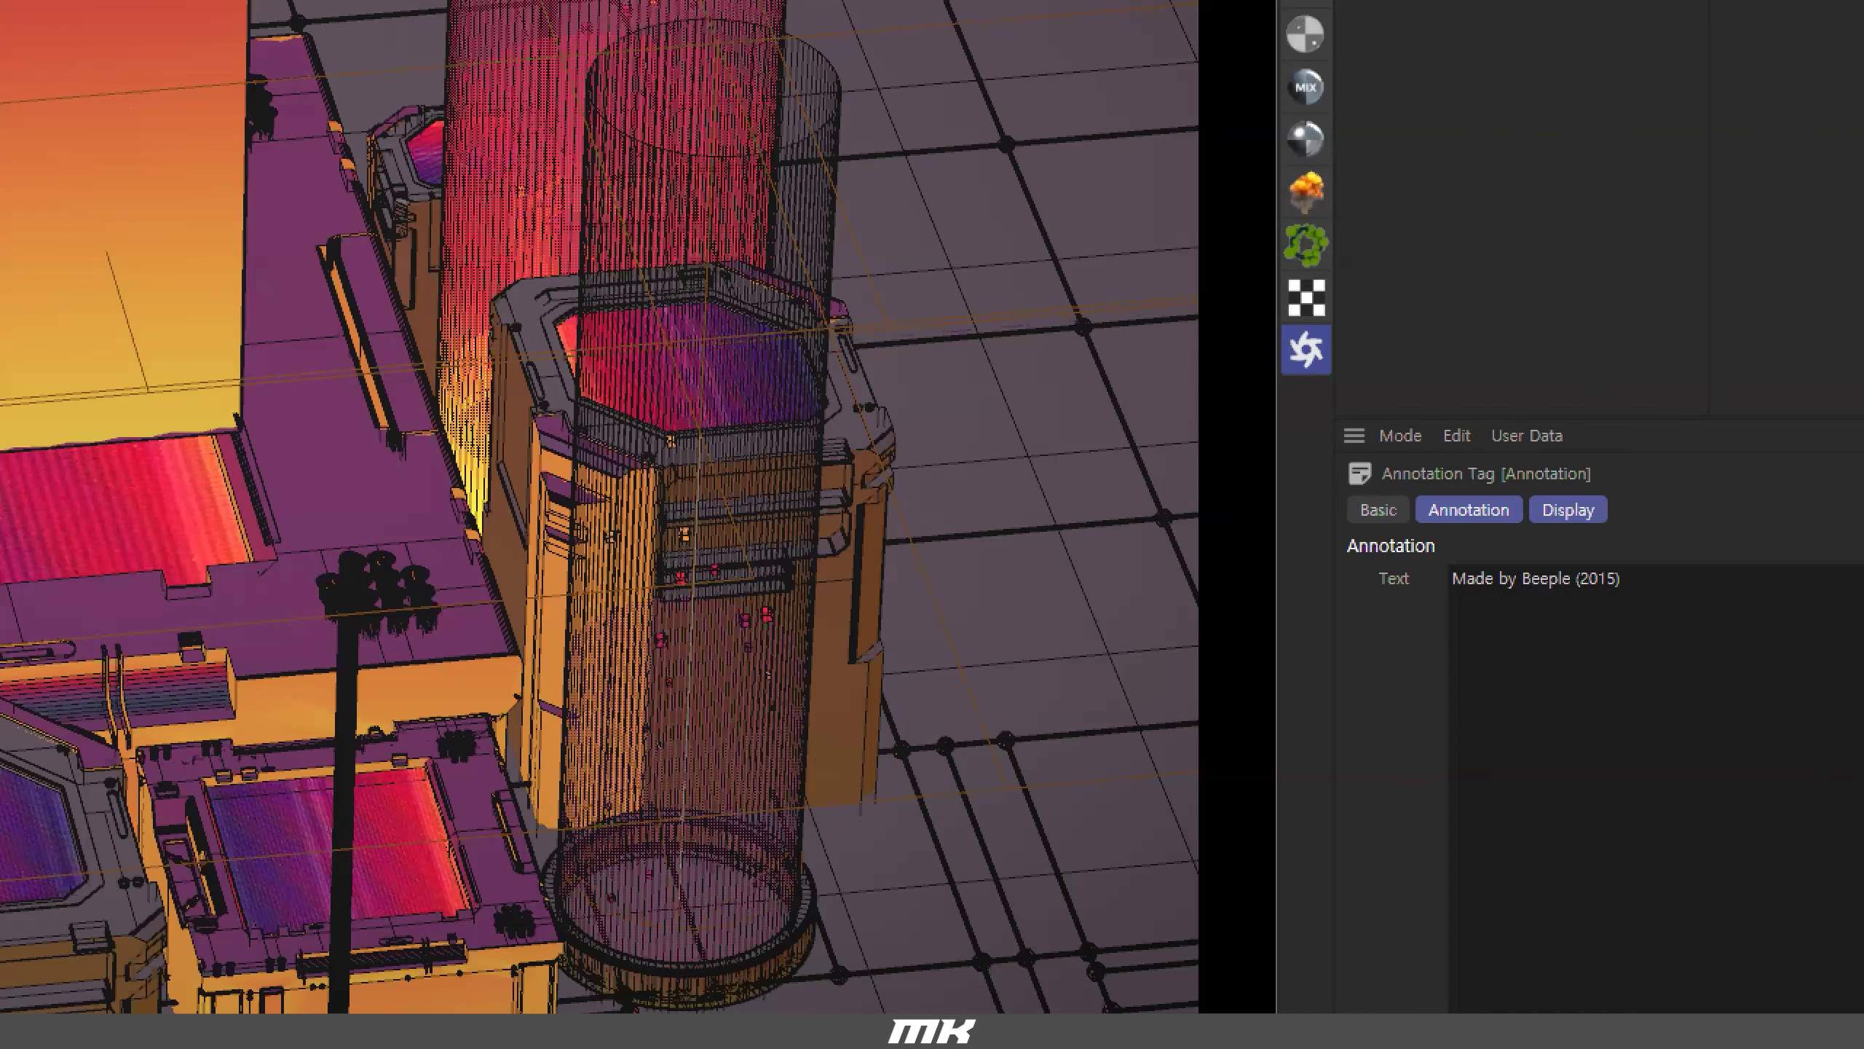
{"action": "left_click_drag", "start_coordinate": [1407, 605], "coordinate": [1721, 606]}
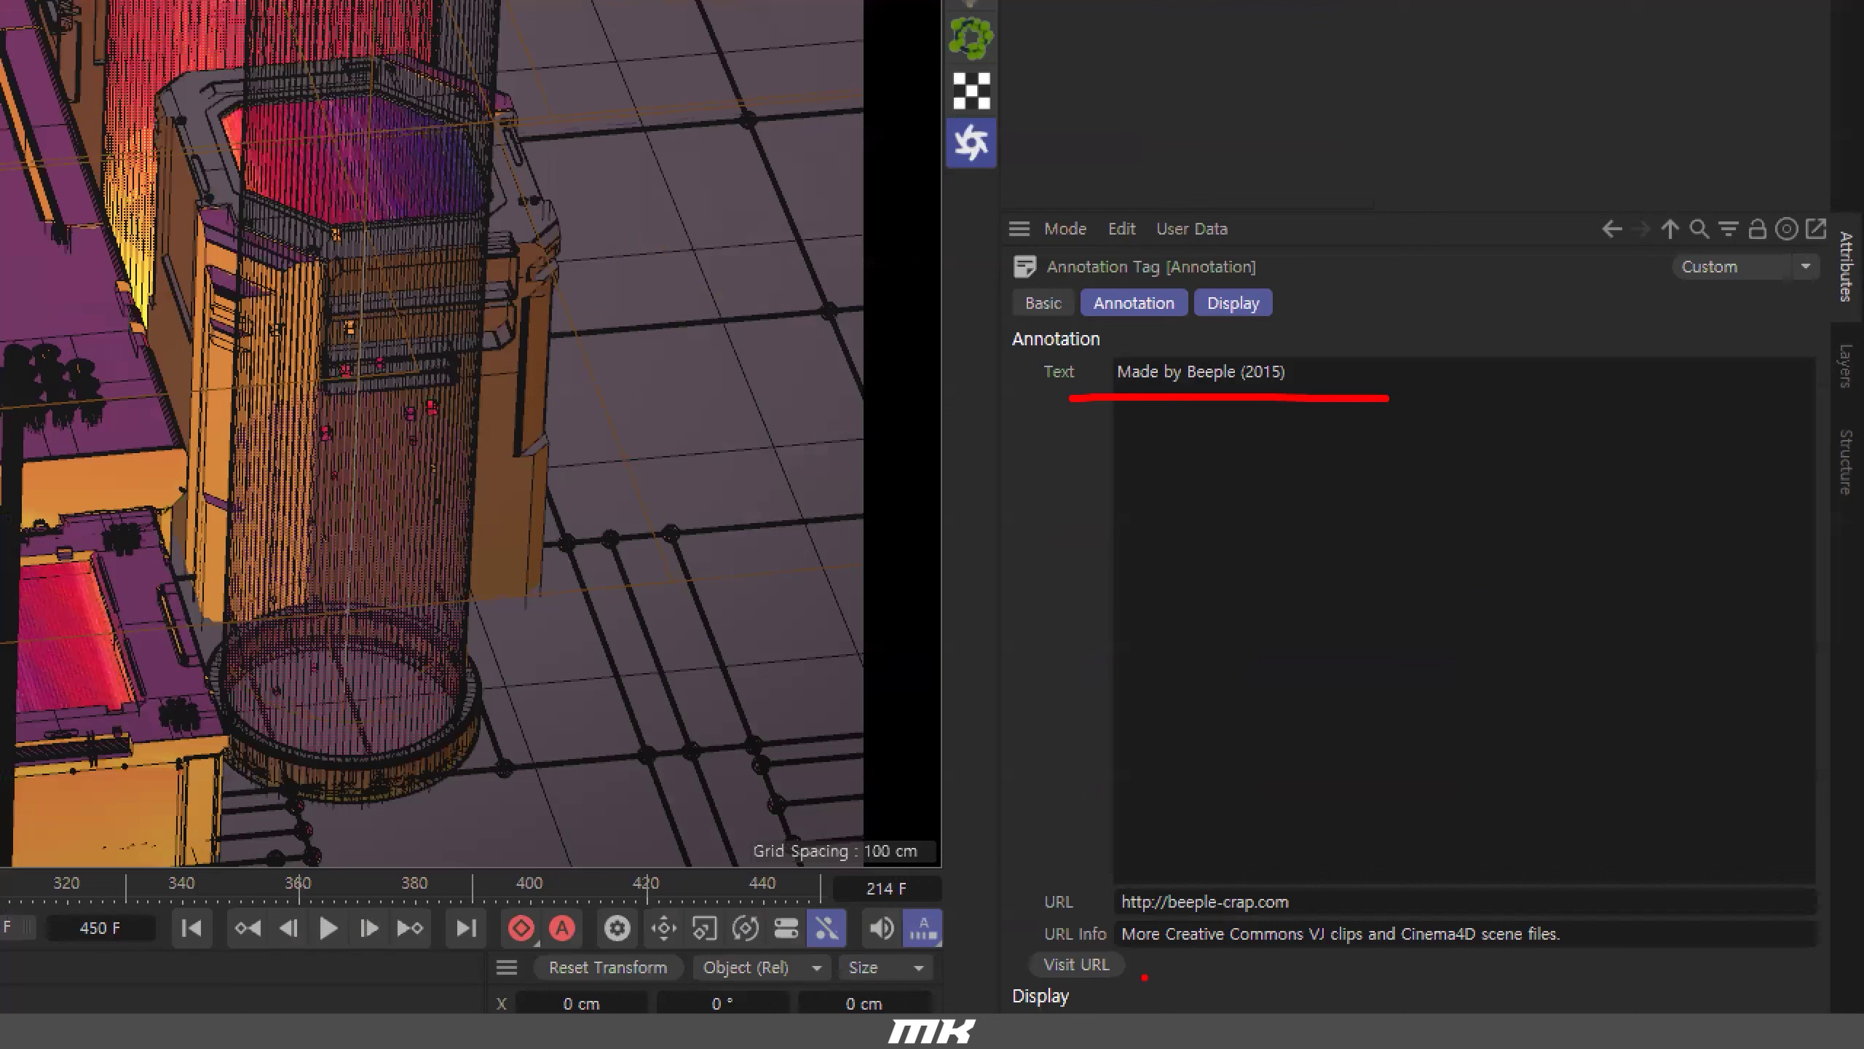
{"action": "left_click_drag", "start_coordinate": [1104, 919], "coordinate": [1325, 918]}
{"action": "left_click_drag", "start_coordinate": [1085, 439], "coordinate": [1274, 437]}
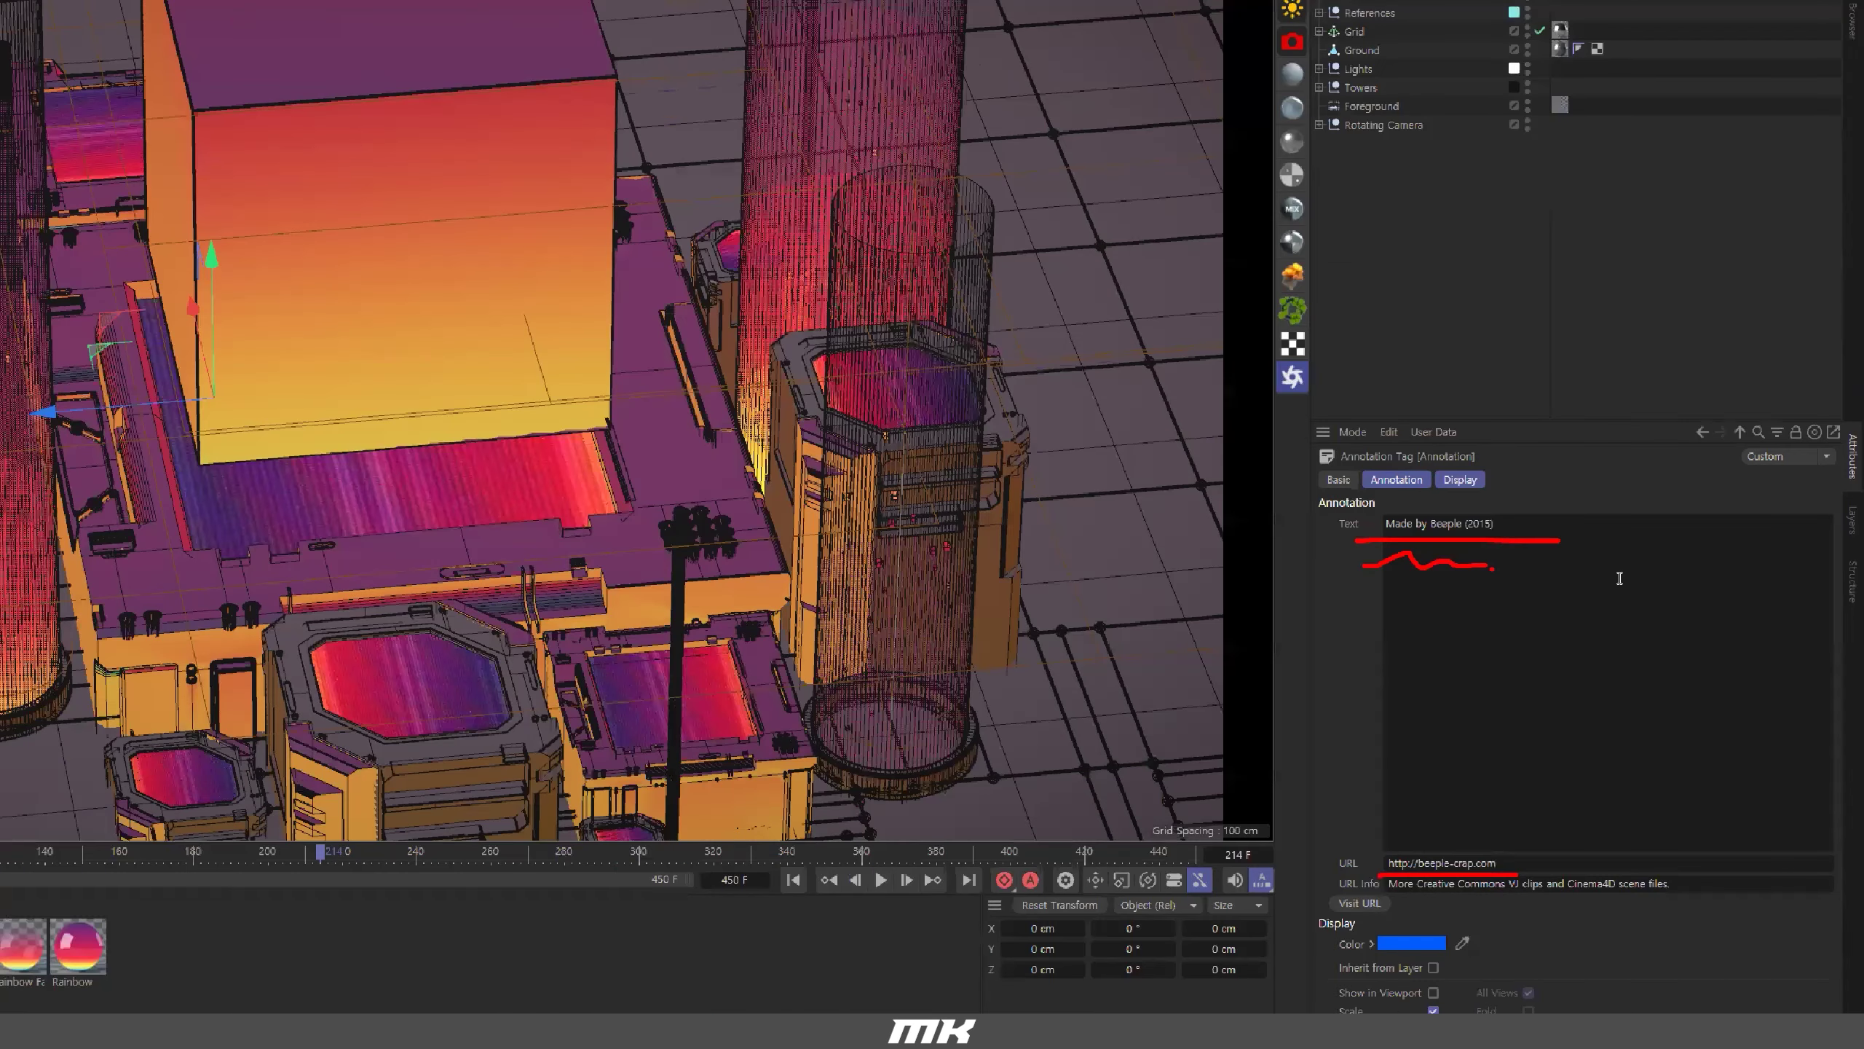
{"action": "key", "text": "Escape"}
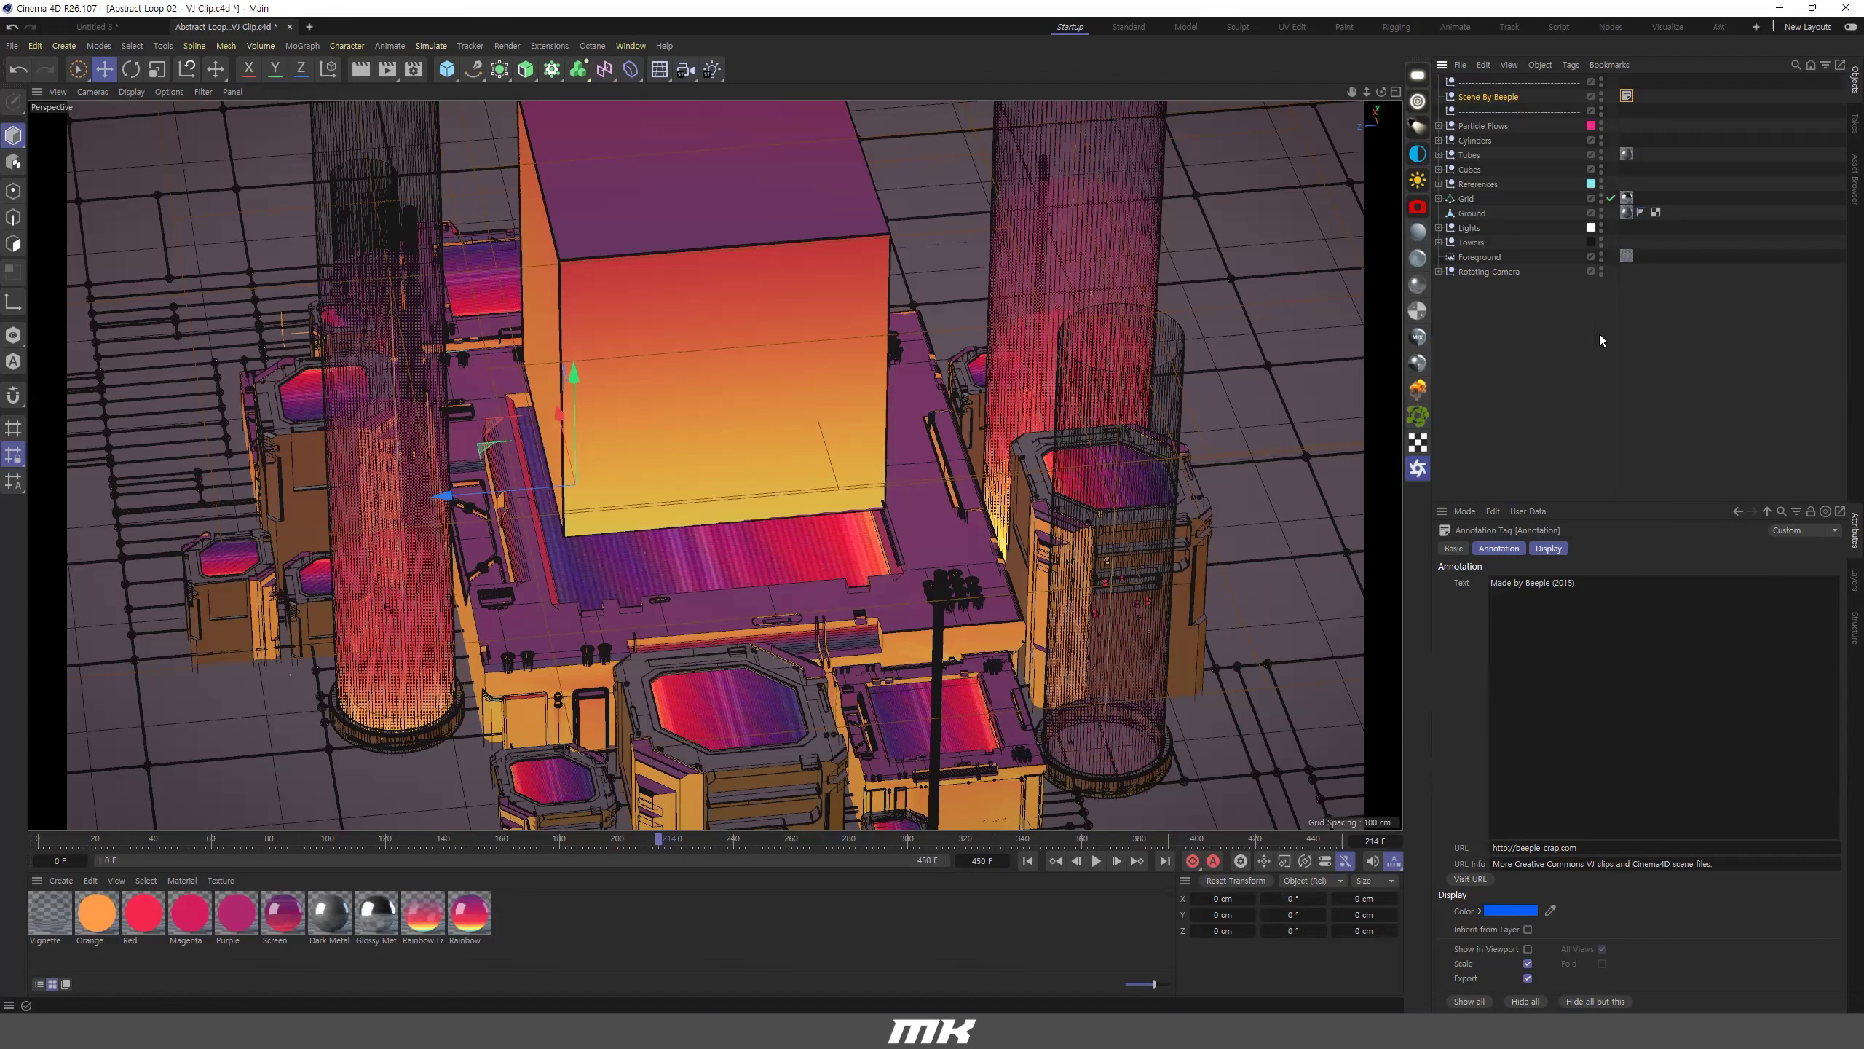
Look inside the Particle Flows, Cylinders and Tubes groups, collapsing each again, and go over the scene's materials.
{"action": "left_click", "coordinate": [1439, 126]}
{"action": "left_click", "coordinate": [1438, 125]}
{"action": "left_click", "coordinate": [1438, 141]}
{"action": "left_click", "coordinate": [1438, 140]}
{"action": "left_click", "coordinate": [1438, 156]}
{"action": "left_click", "coordinate": [1438, 155]}
{"action": "left_click_drag", "start_coordinate": [542, 952], "coordinate": [65, 901]}
{"action": "left_click", "coordinate": [682, 931]}
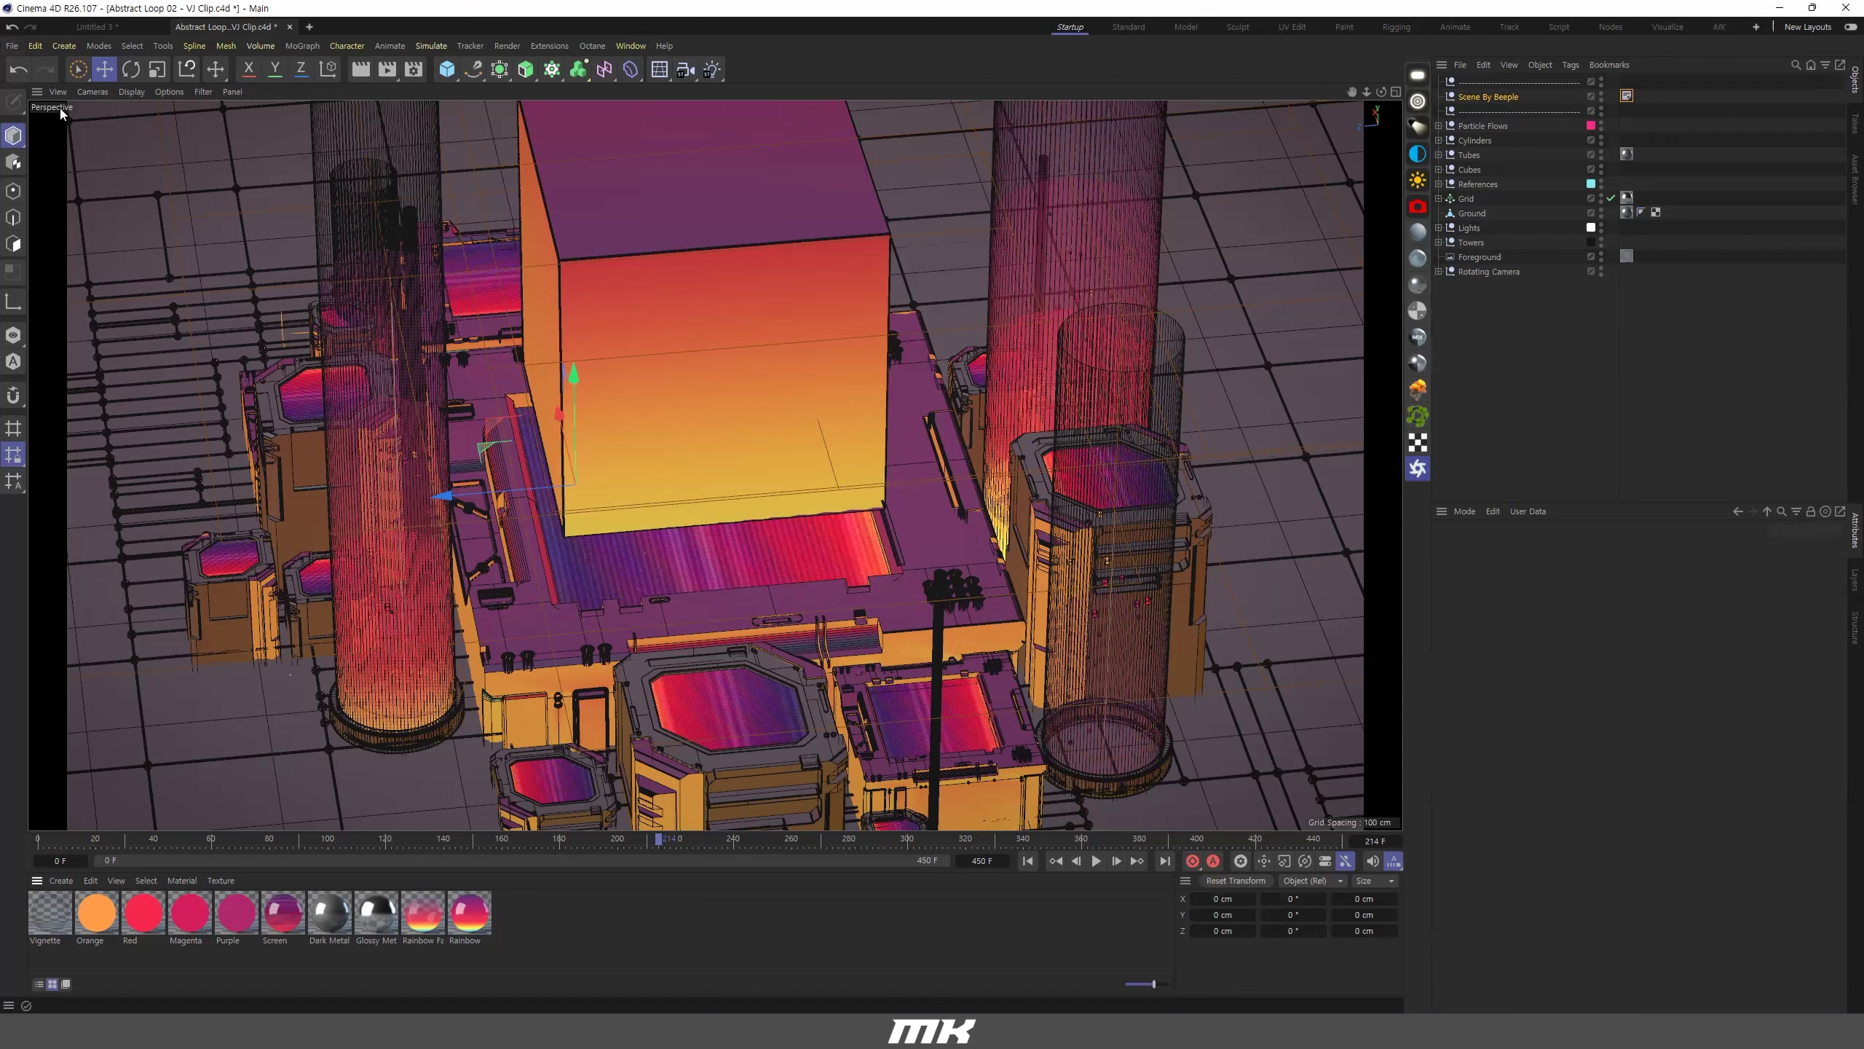
Save the project with its assets in the Downloads folder under the name VJ.
{"action": "left_click", "coordinate": [12, 47]}
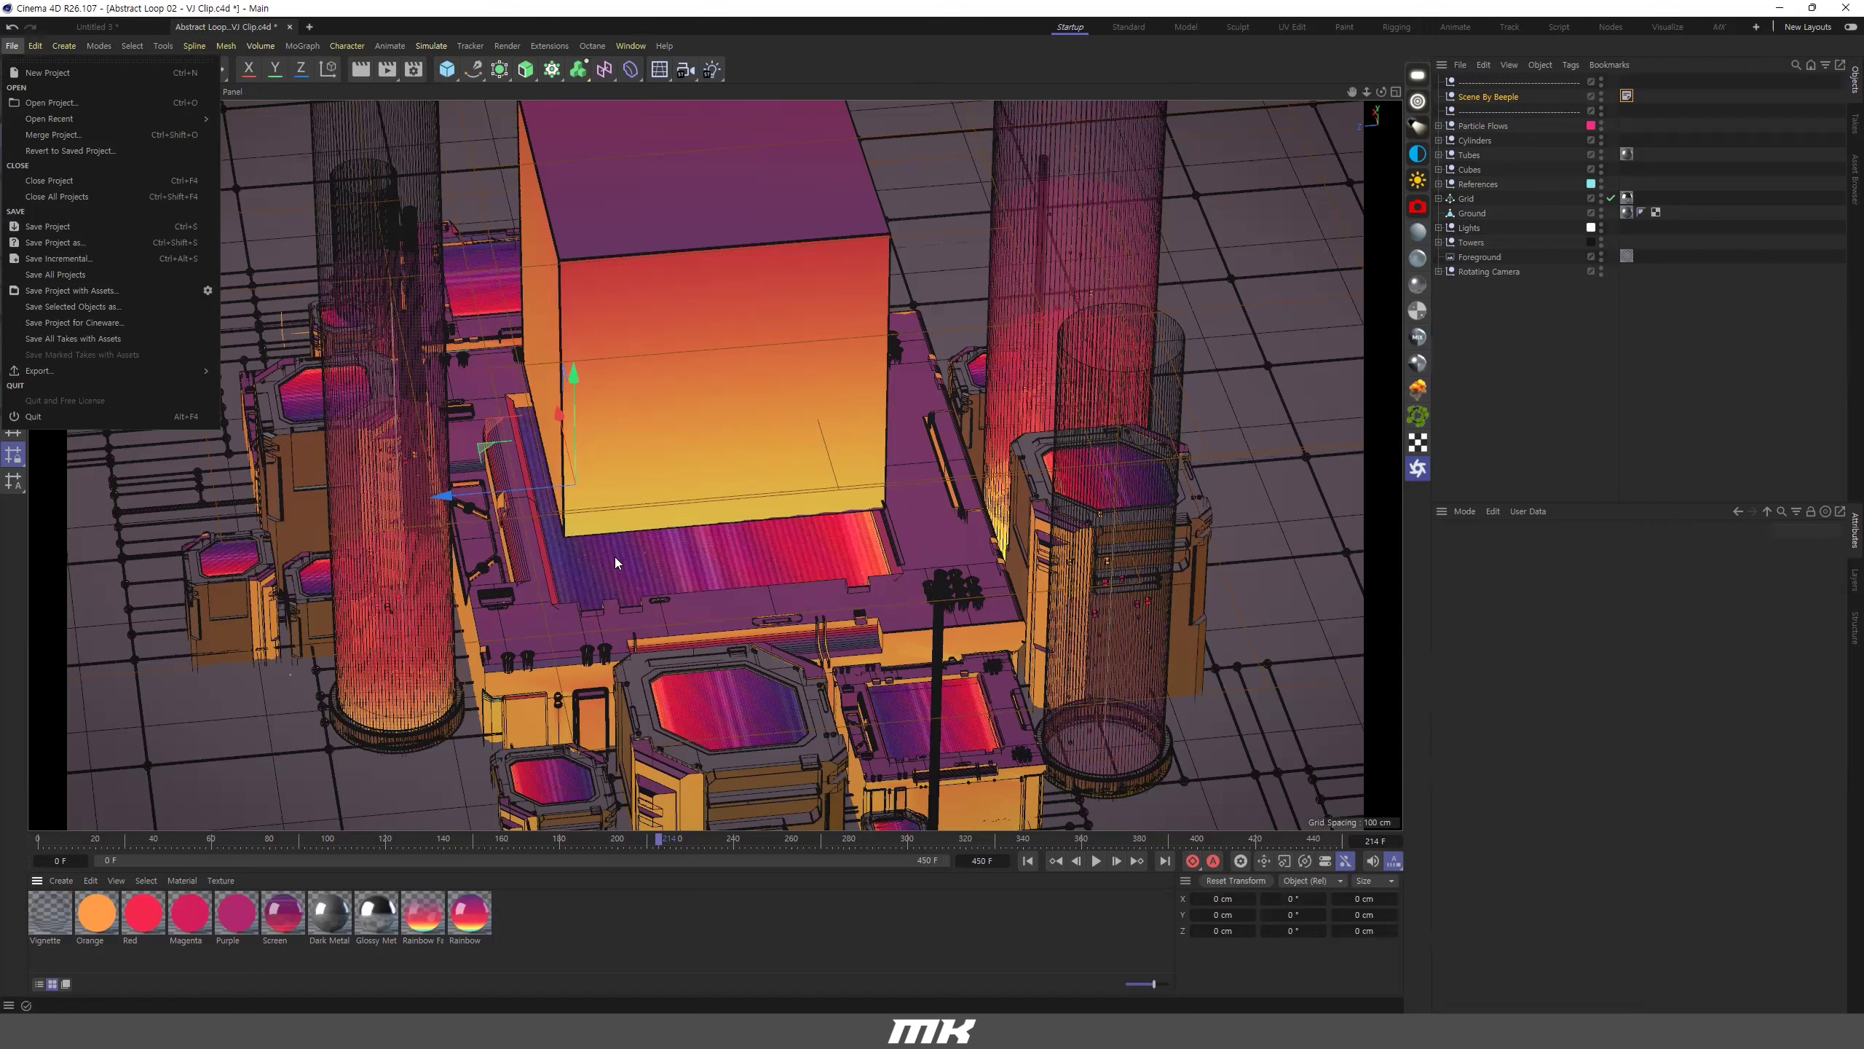
{"action": "left_click", "coordinate": [68, 292]}
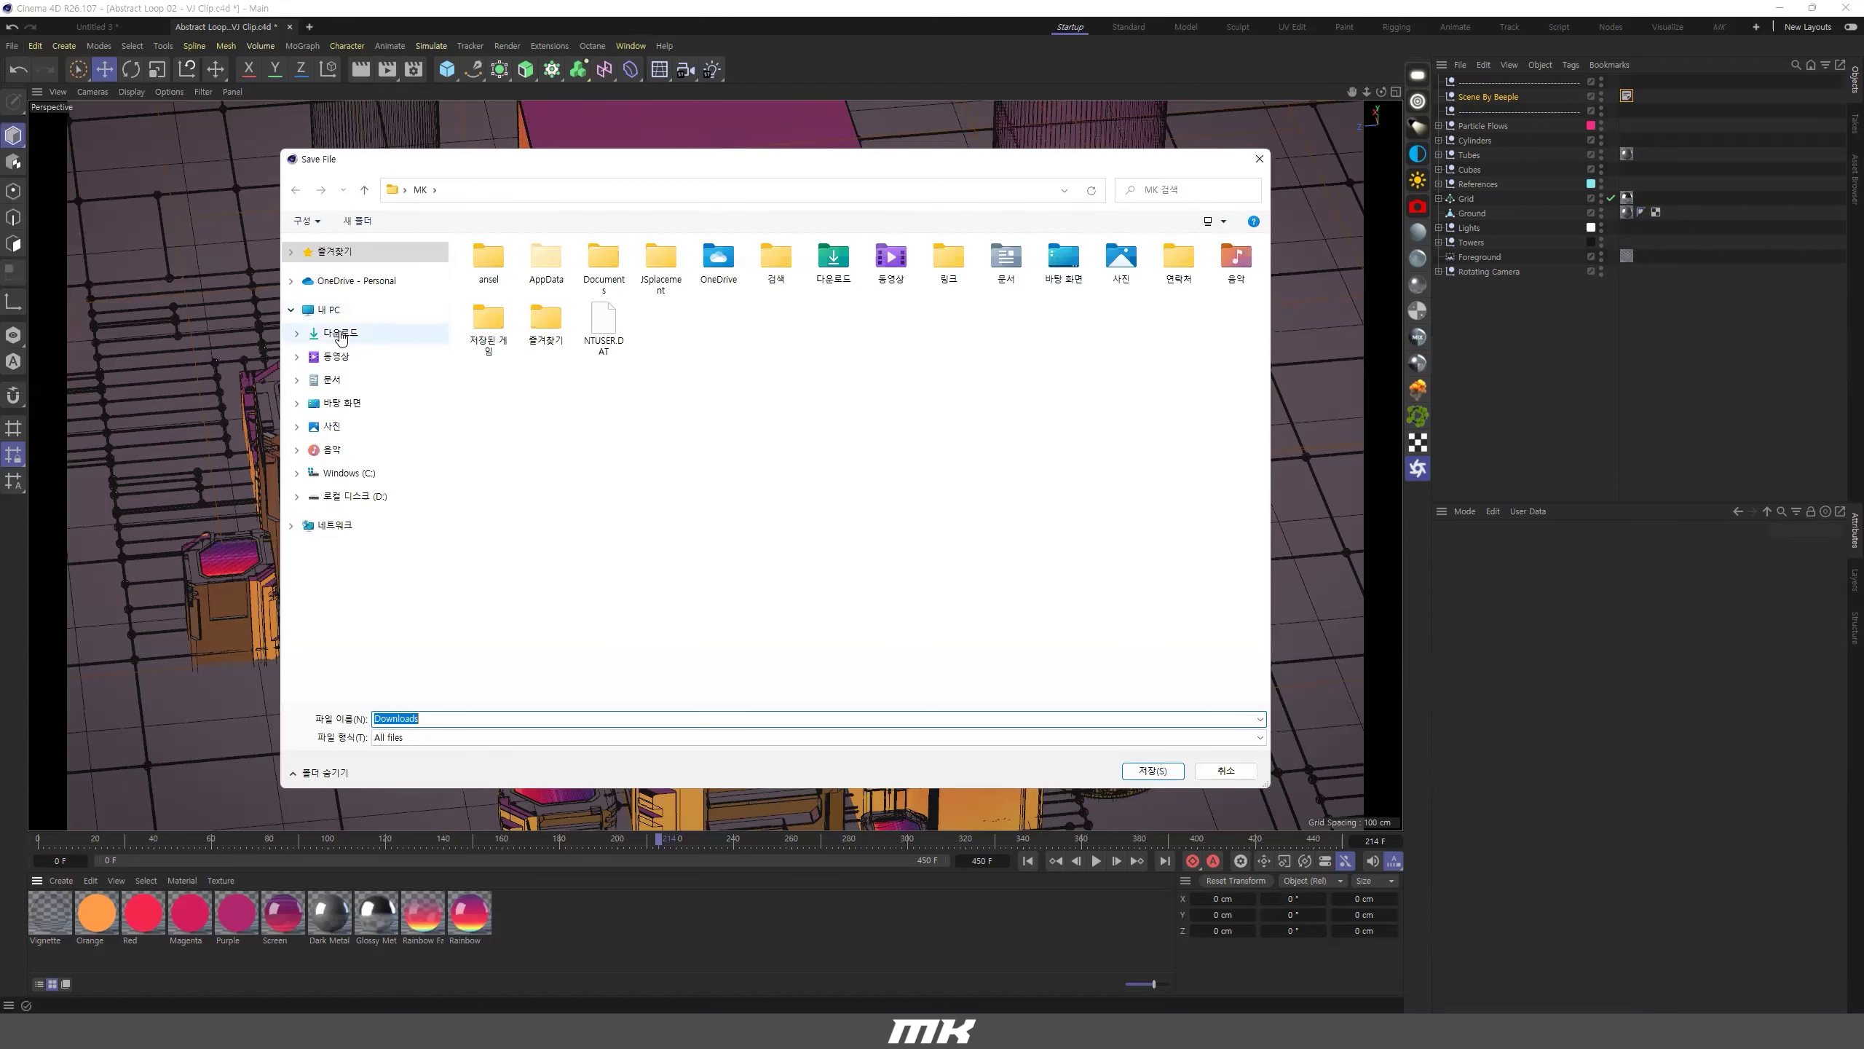
{"action": "left_click", "coordinate": [345, 333]}
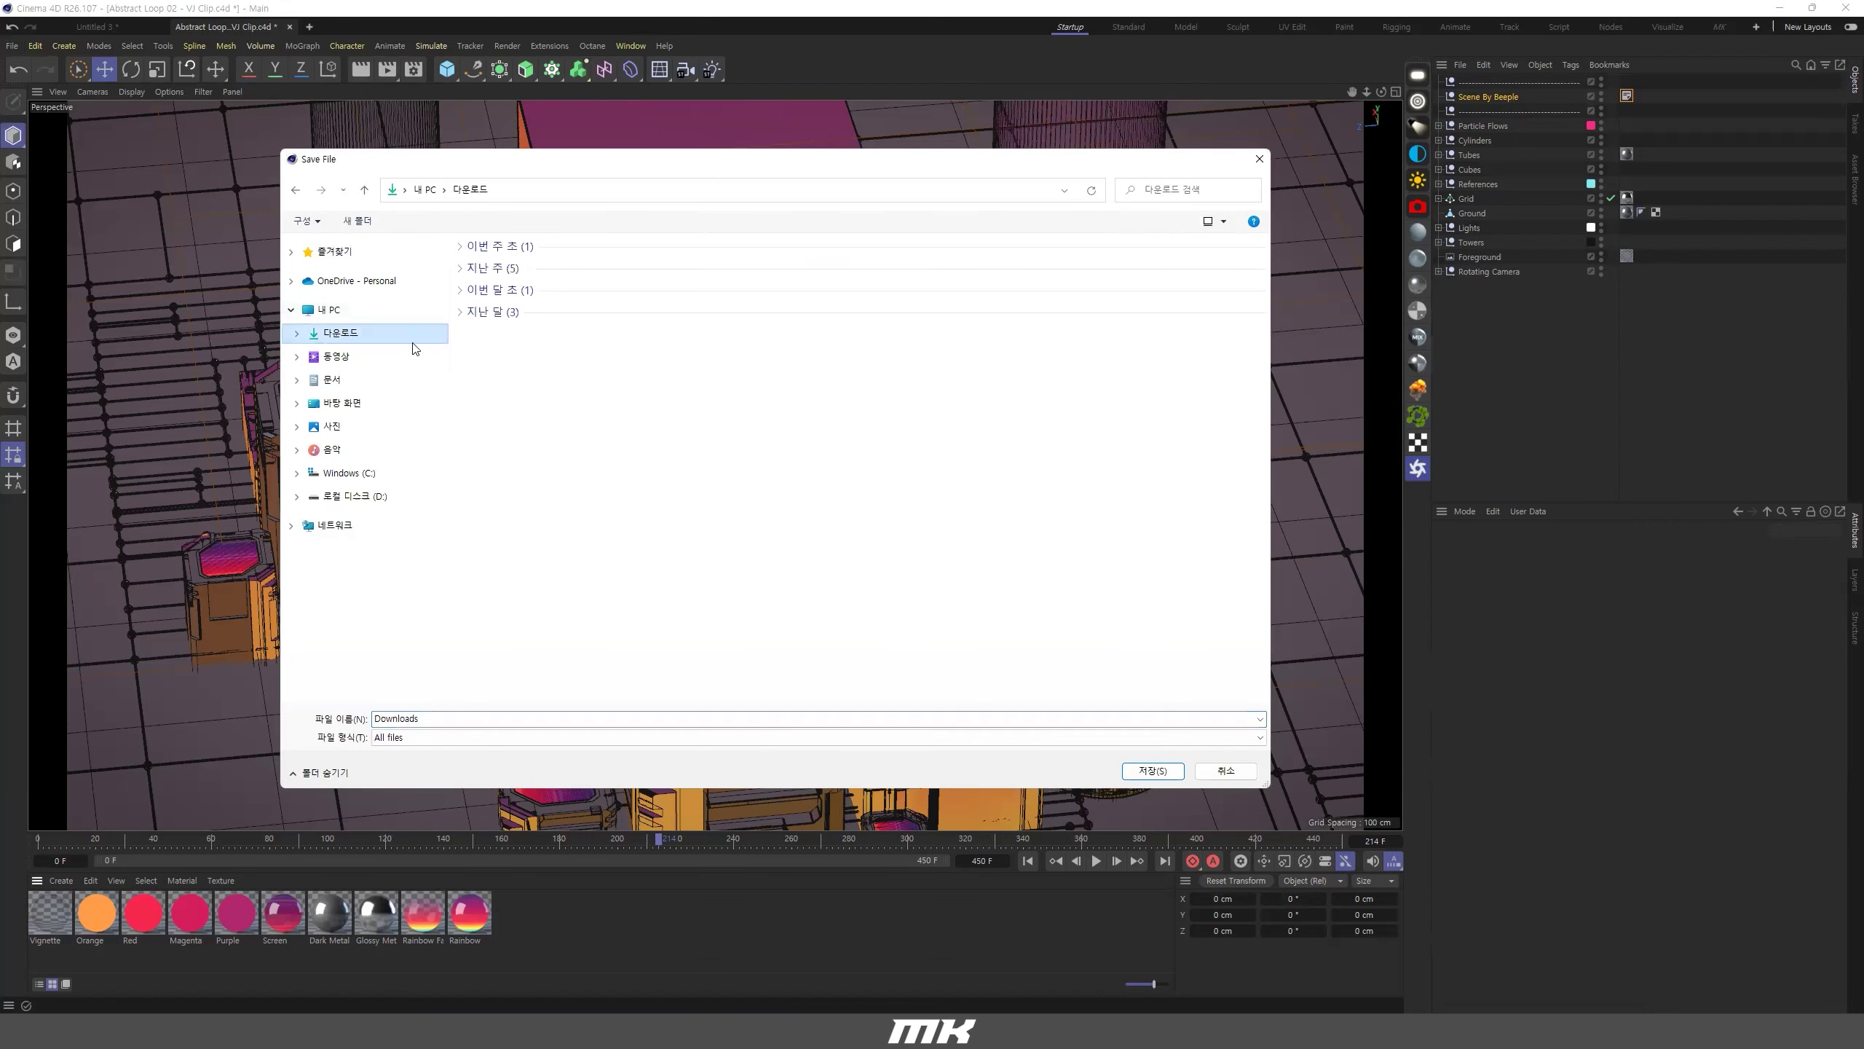
{"action": "left_click_drag", "start_coordinate": [435, 720], "coordinate": [250, 705]}
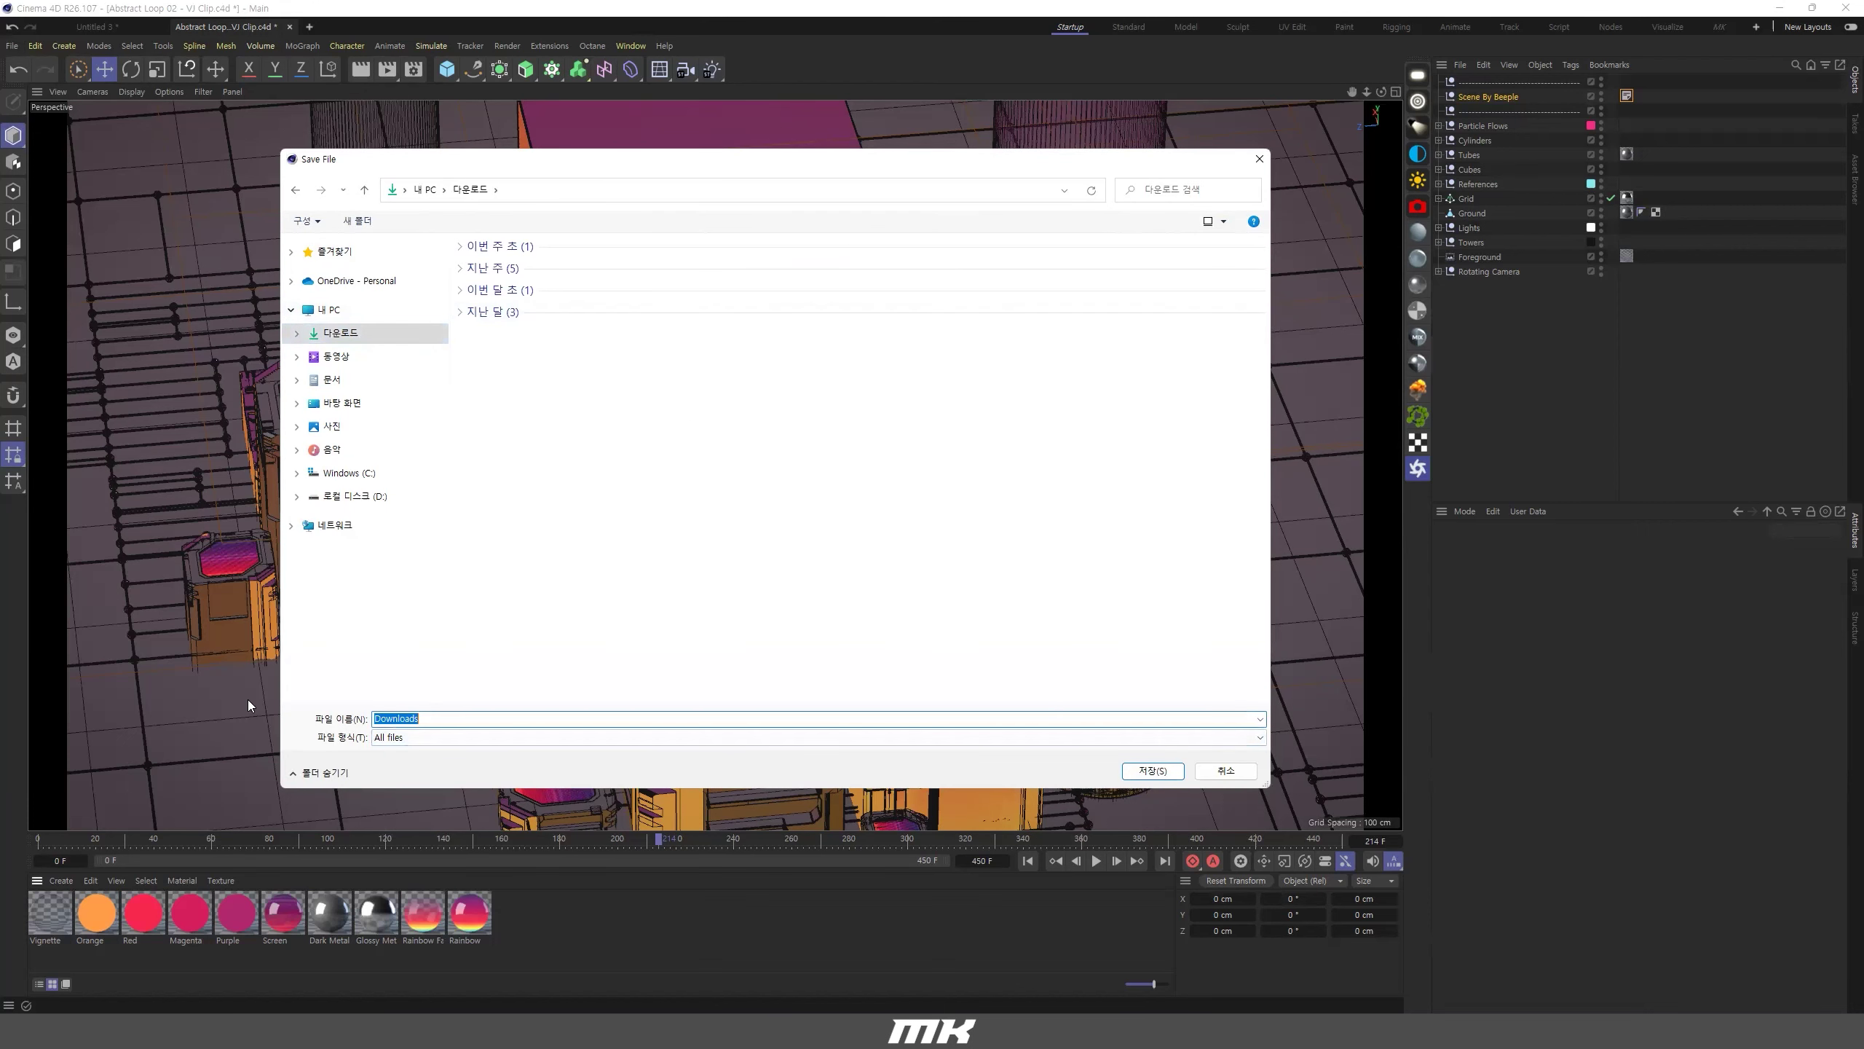
{"action": "type", "text": "VJ"}
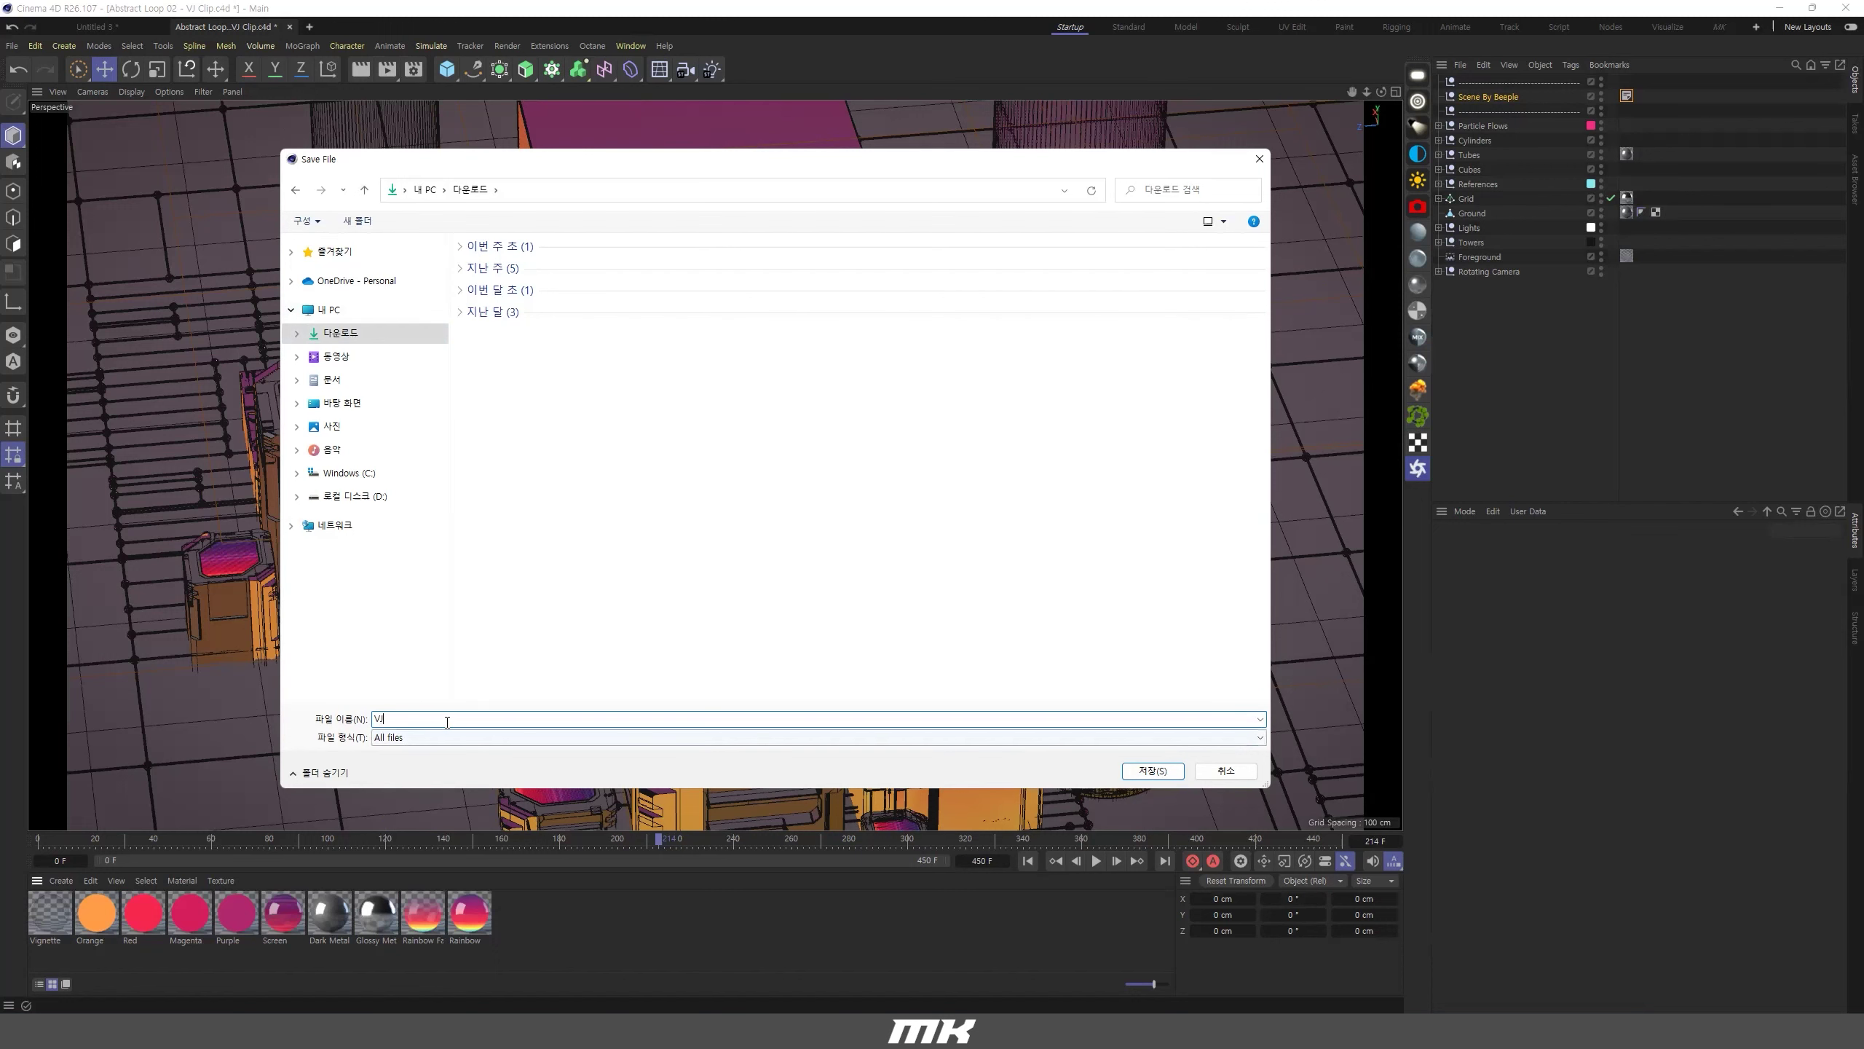
{"action": "double_click", "coordinate": [416, 715]}
{"action": "left_click", "coordinate": [1156, 772]}
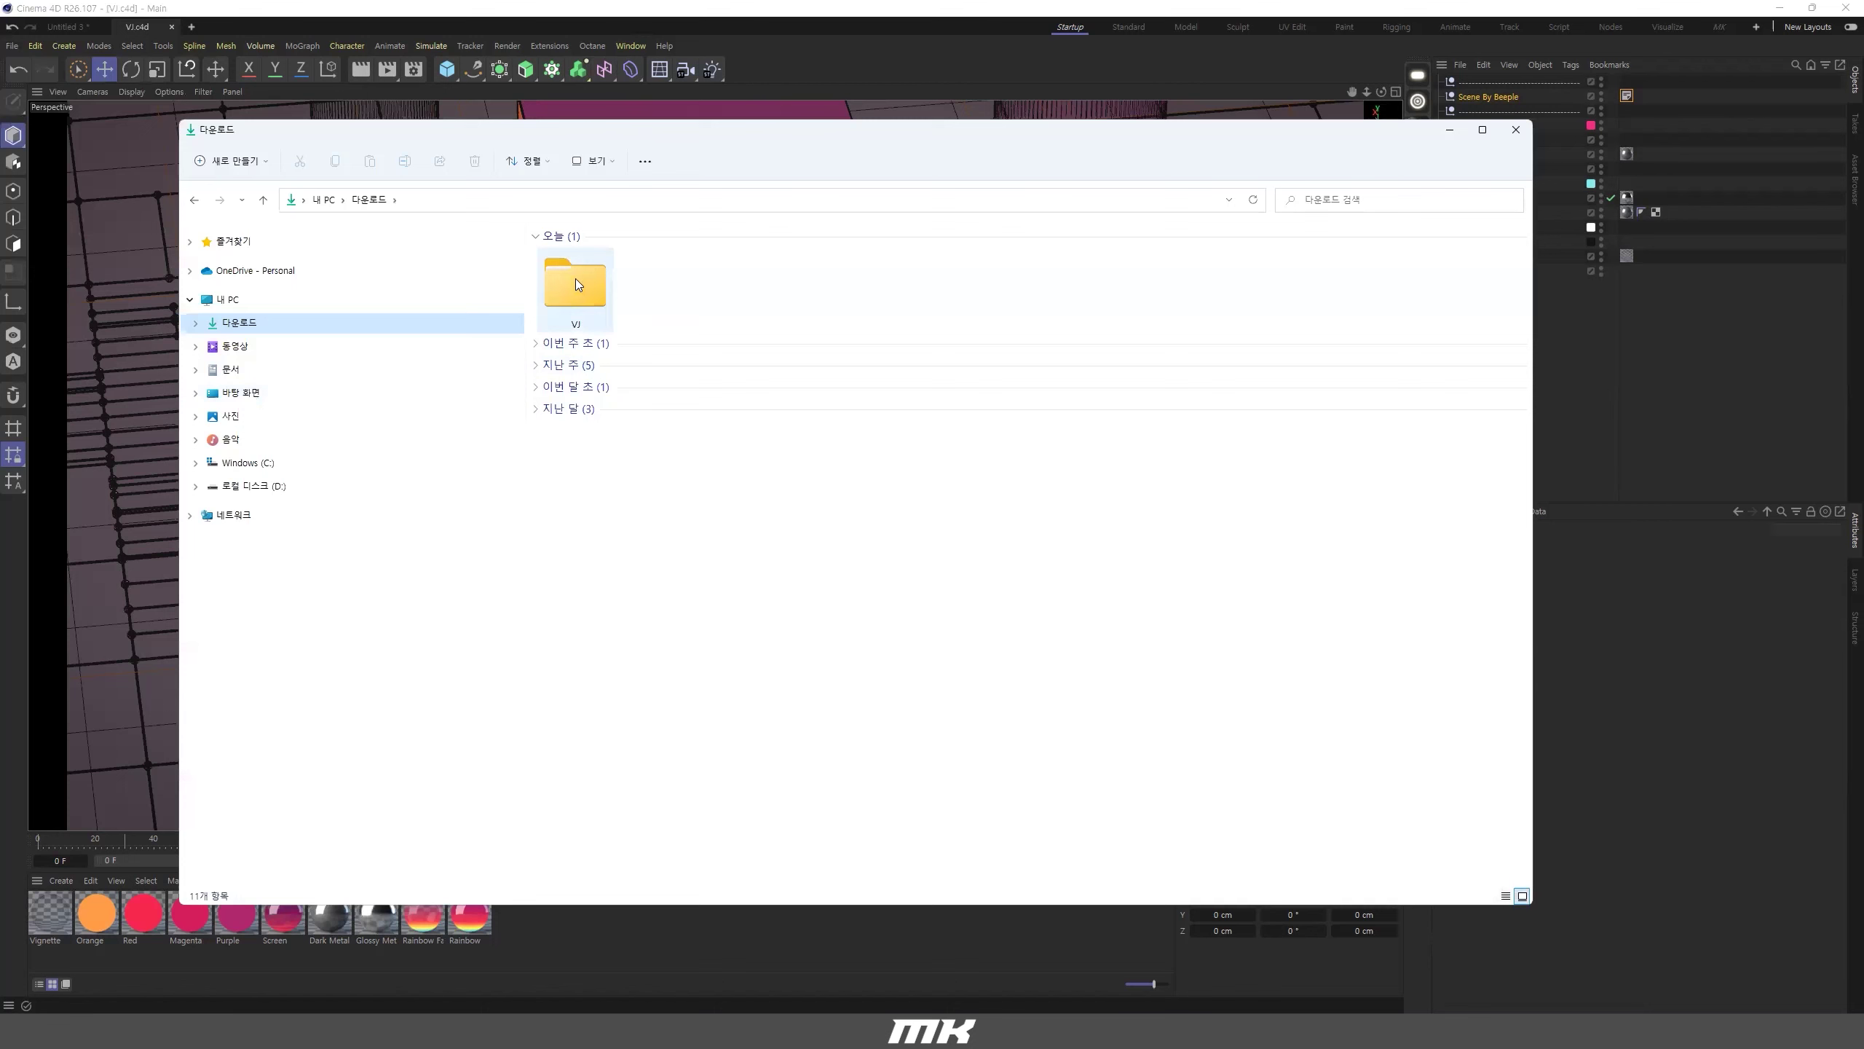
In File Explorer, open the saved VJ project's tex folder and view the goodDrain image and the panels.mov video.
{"action": "double_click", "coordinate": [578, 290]}
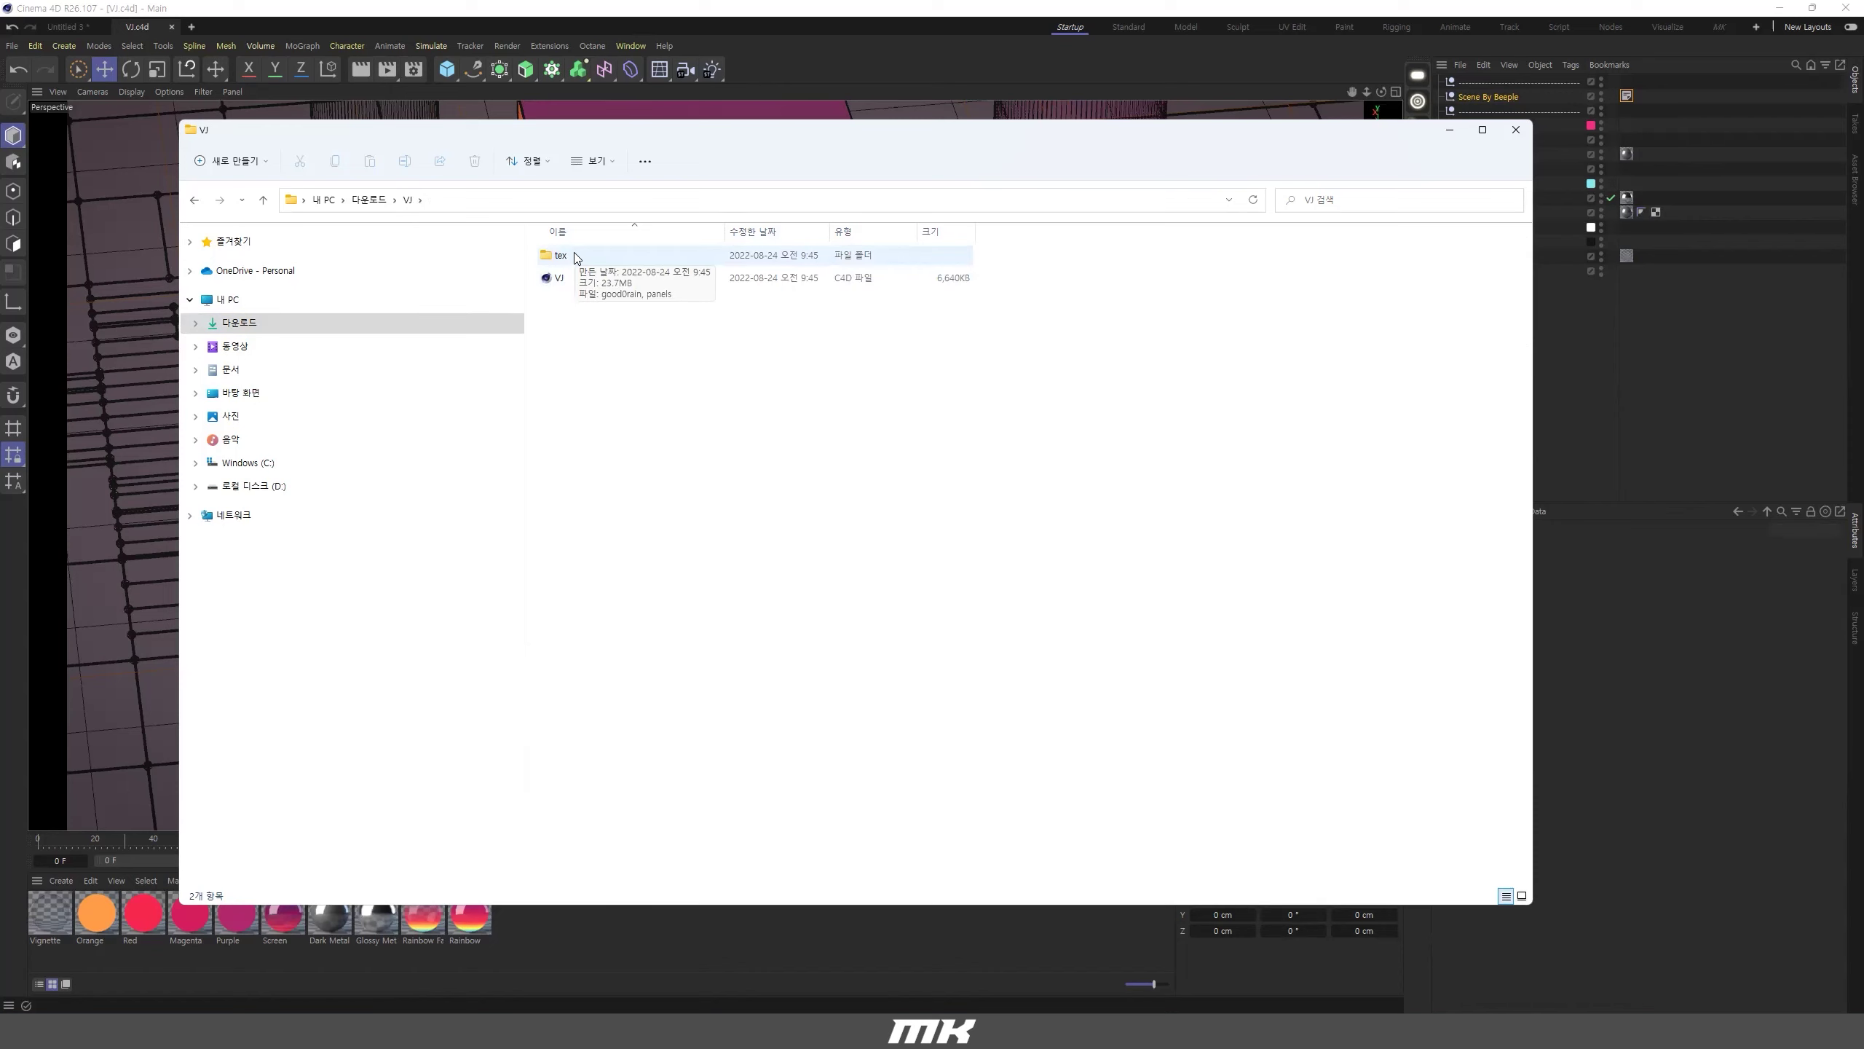
{"action": "double_click", "coordinate": [560, 255]}
{"action": "double_click", "coordinate": [583, 274]}
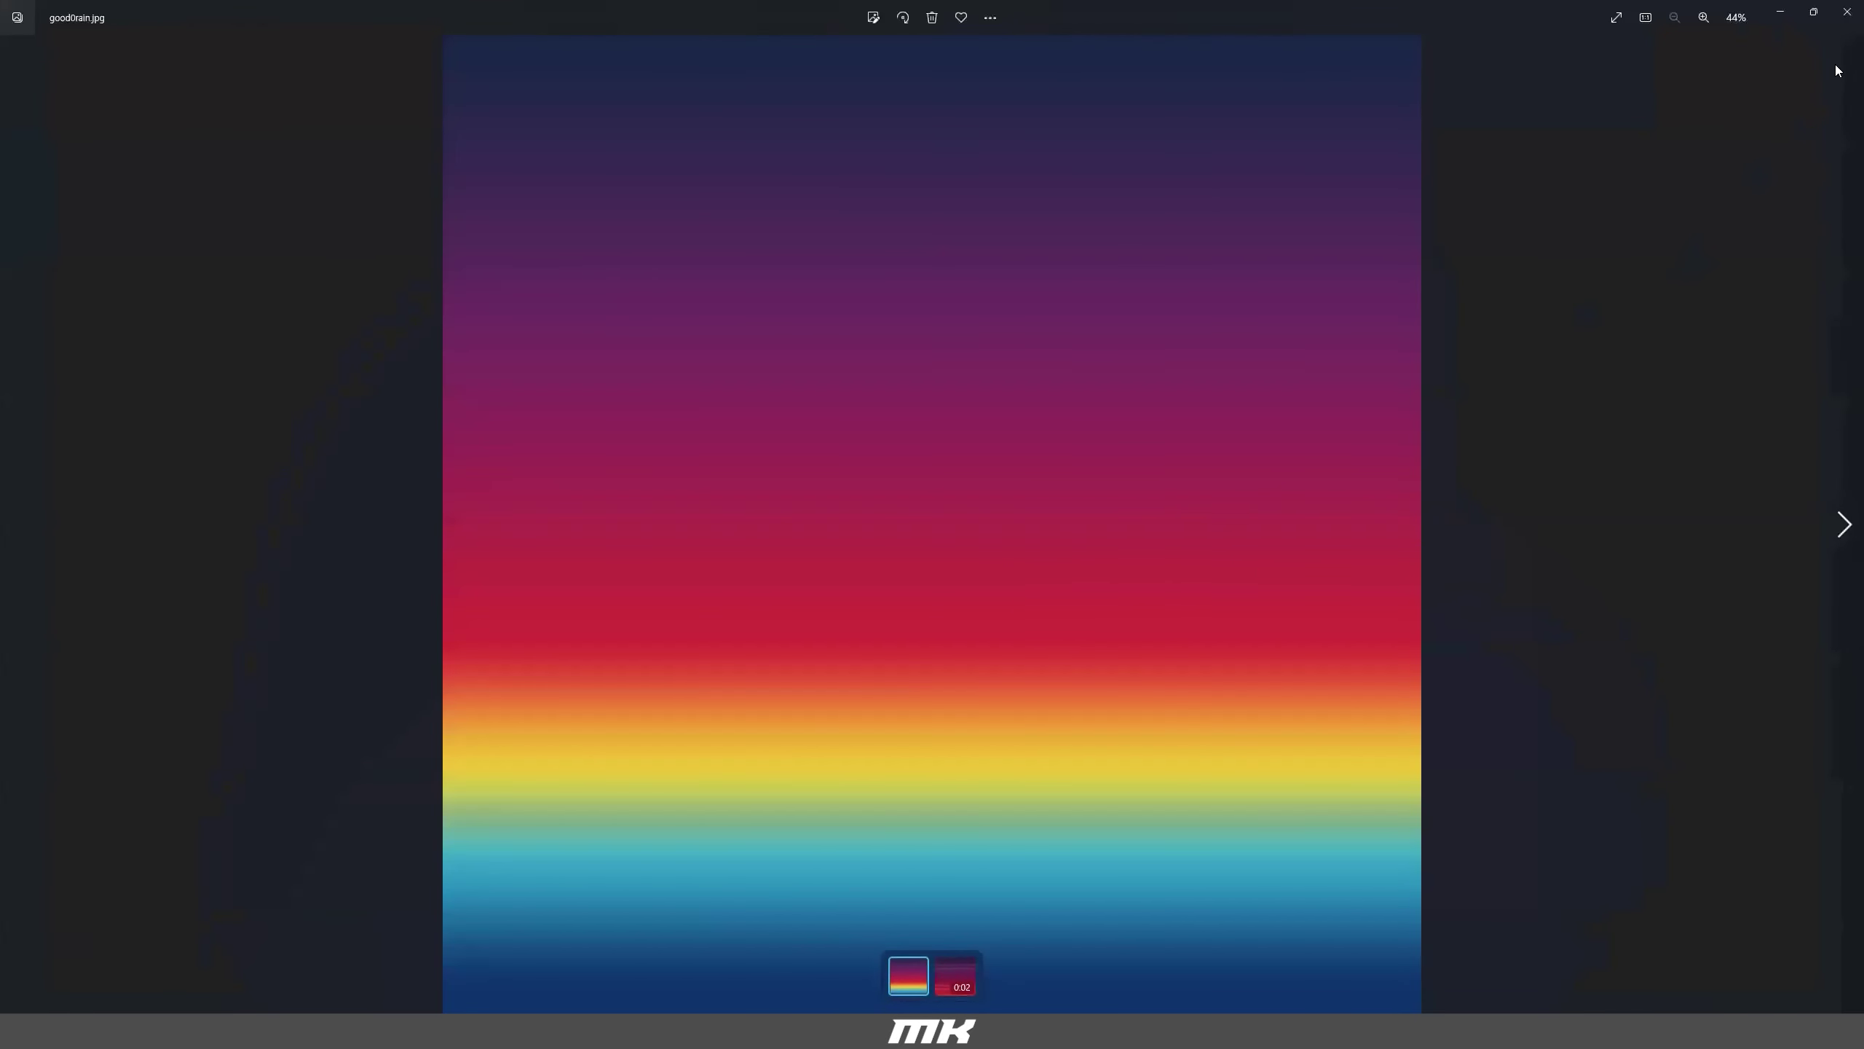
{"action": "left_click", "coordinate": [1847, 12]}
{"action": "left_click", "coordinate": [659, 262]}
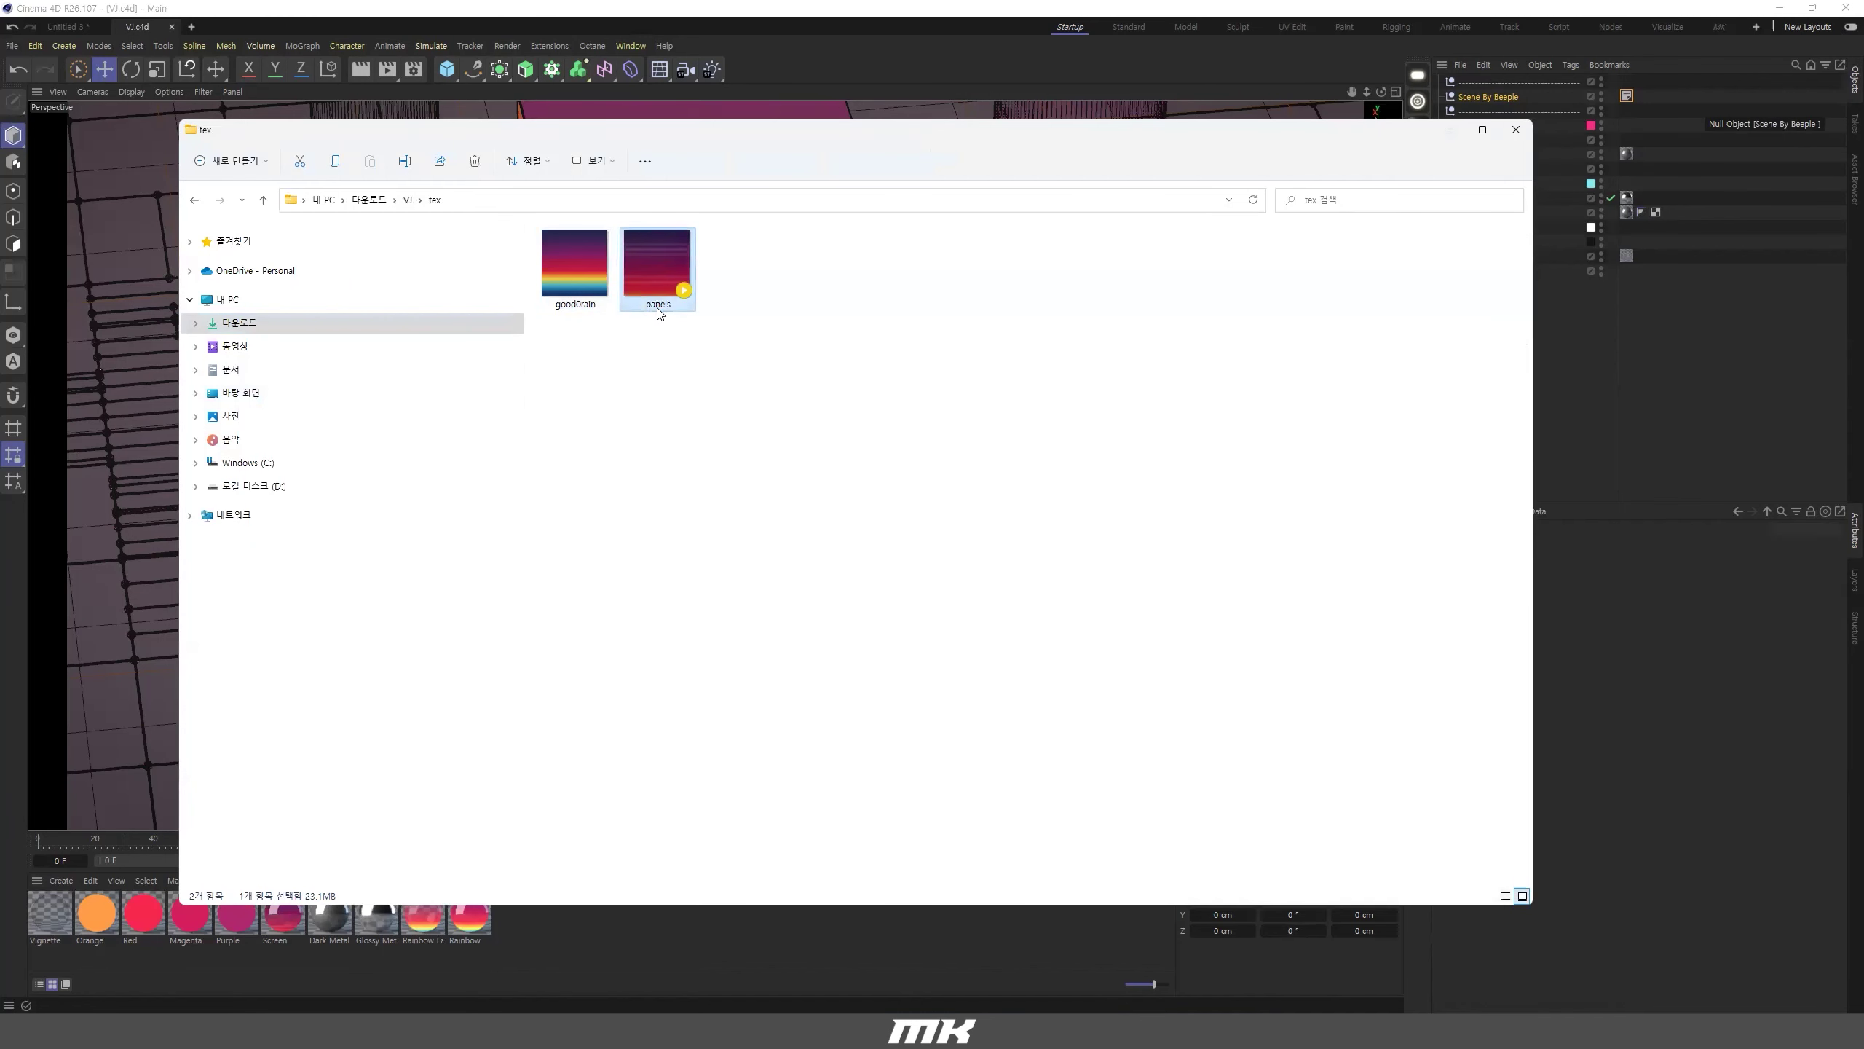
{"action": "double_click", "coordinate": [659, 309]}
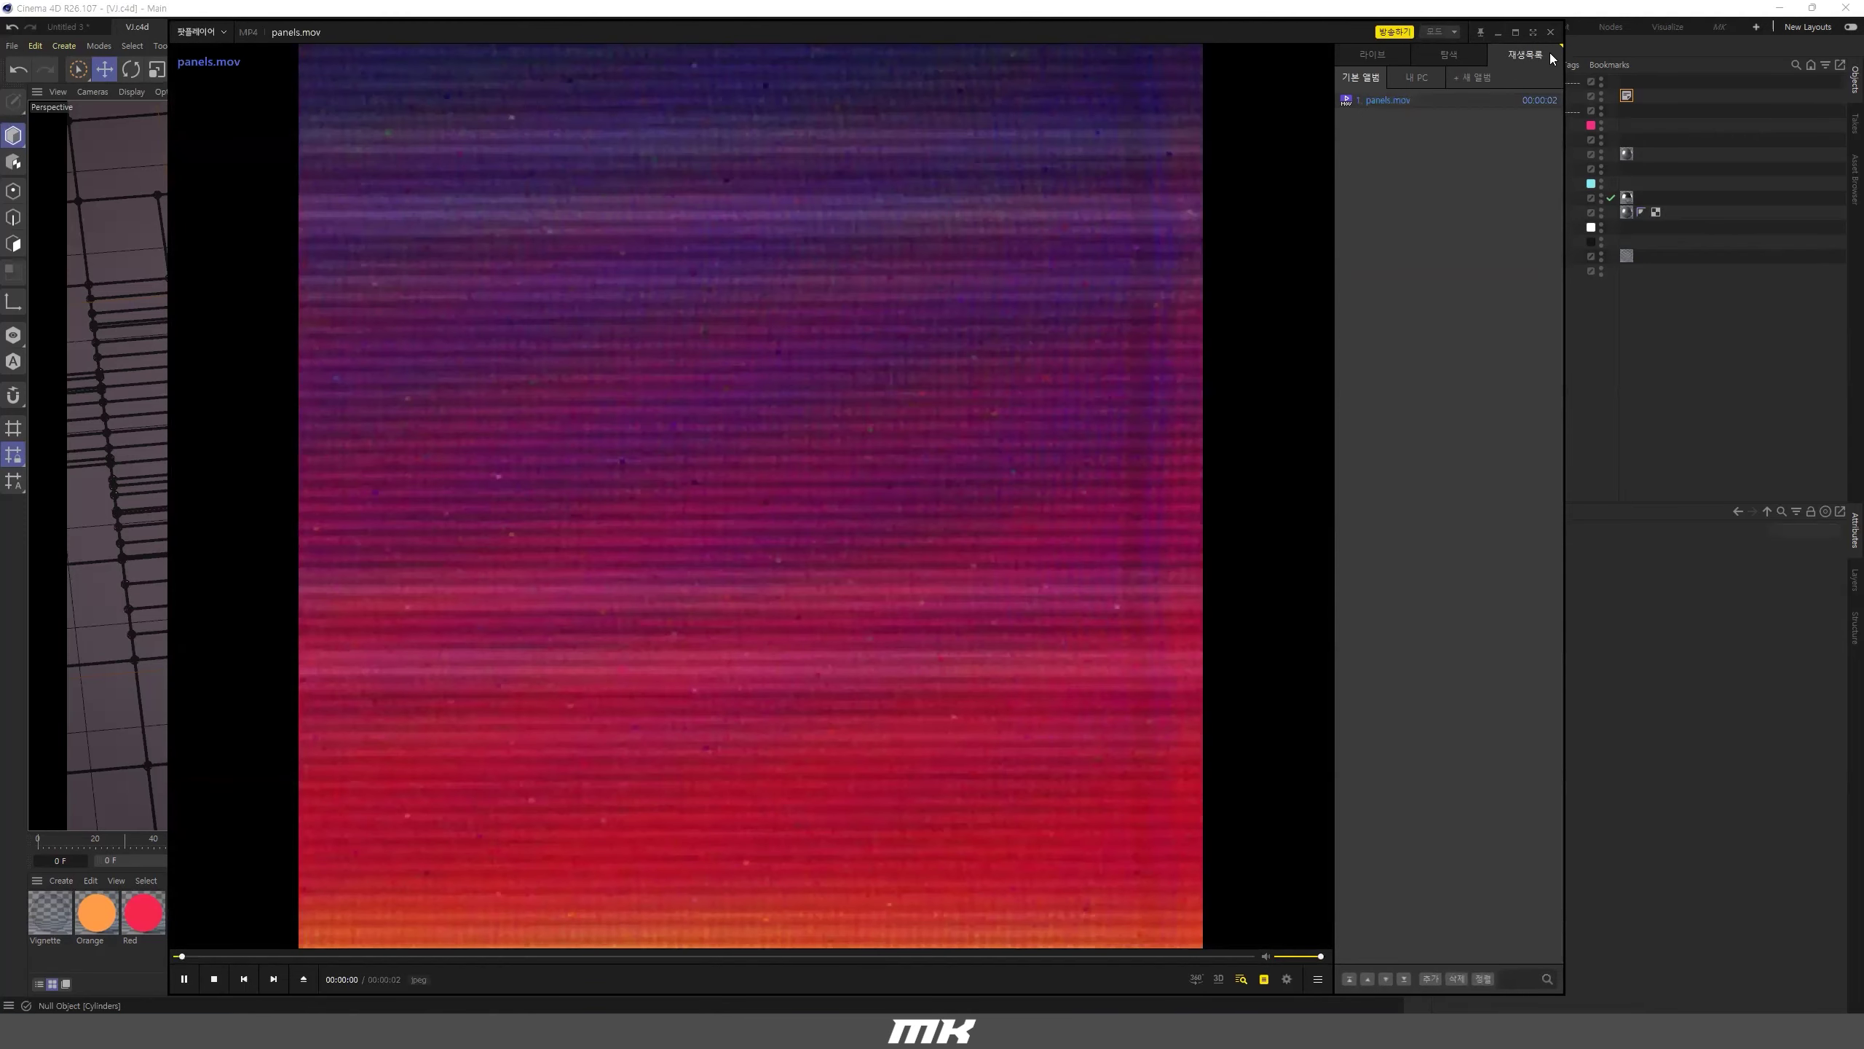
{"action": "left_click", "coordinate": [1551, 31]}
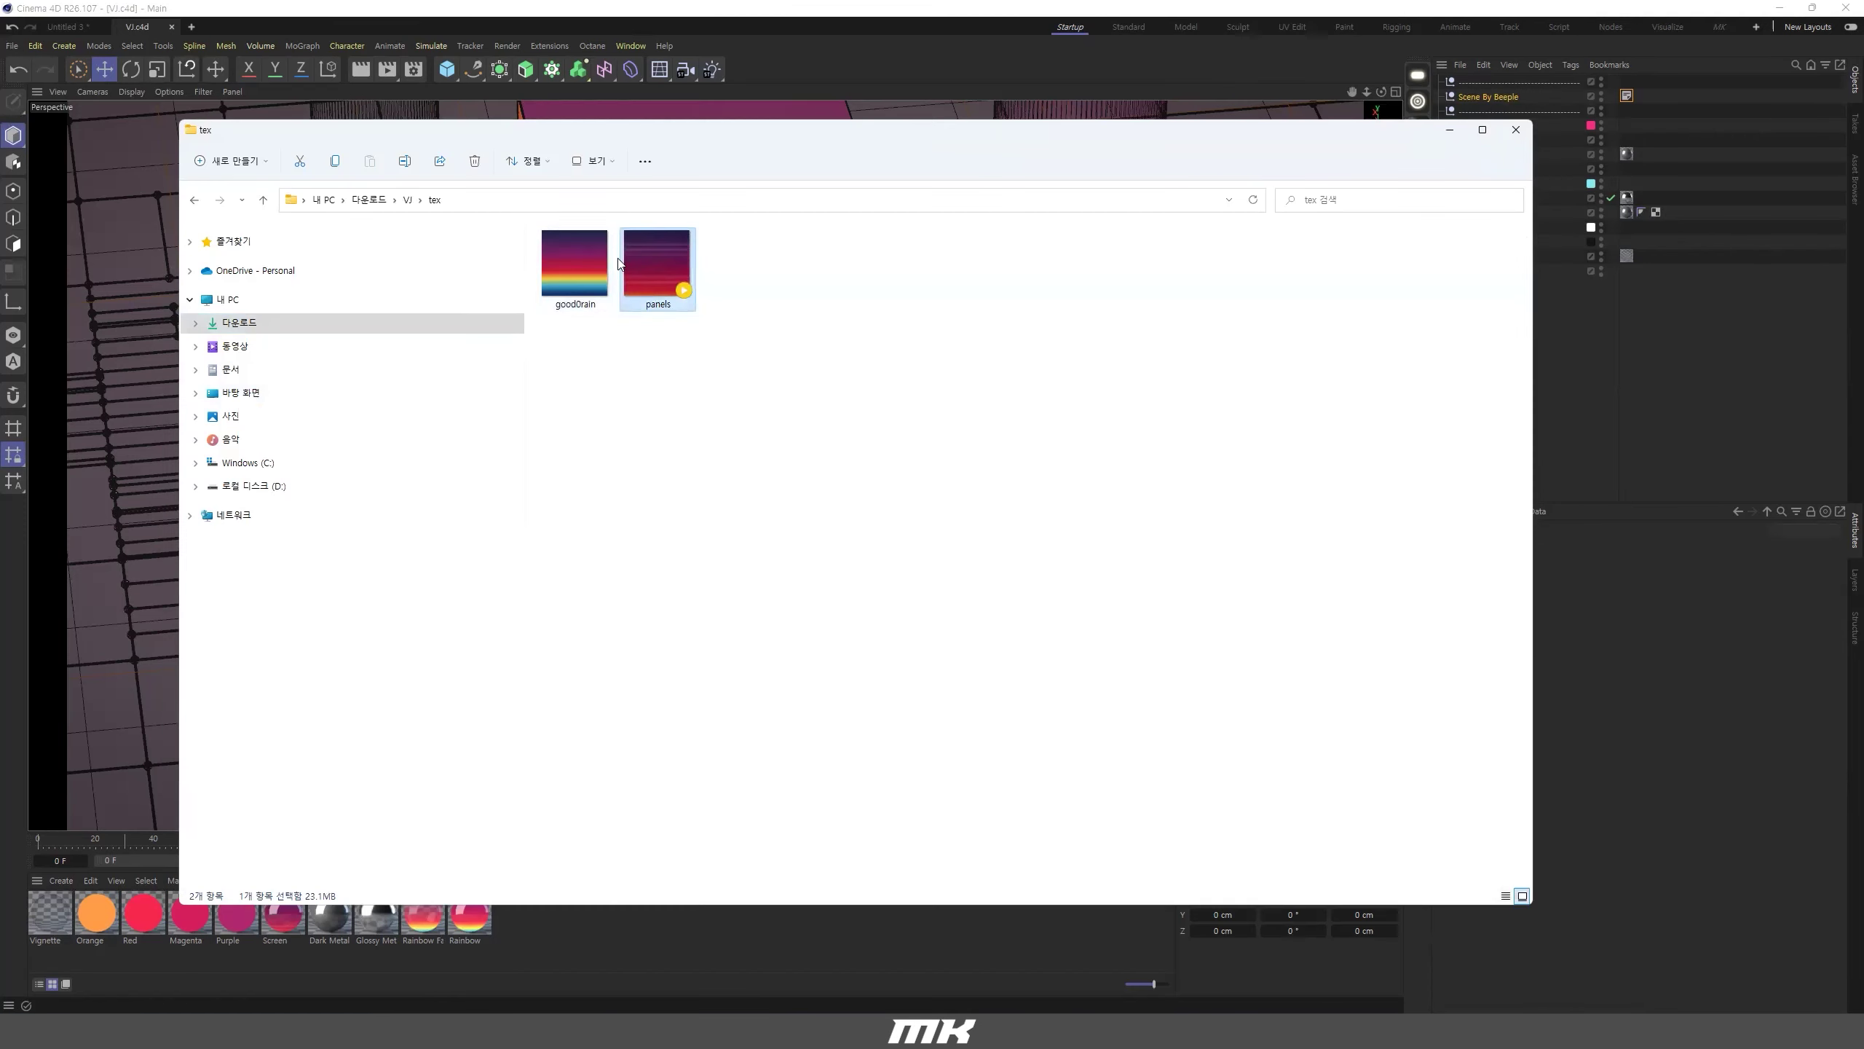
Examine the two texture files in the tex folder again, return to the VJ project folder and close File Explorer.
{"action": "left_click", "coordinate": [408, 204]}
{"action": "double_click", "coordinate": [565, 259]}
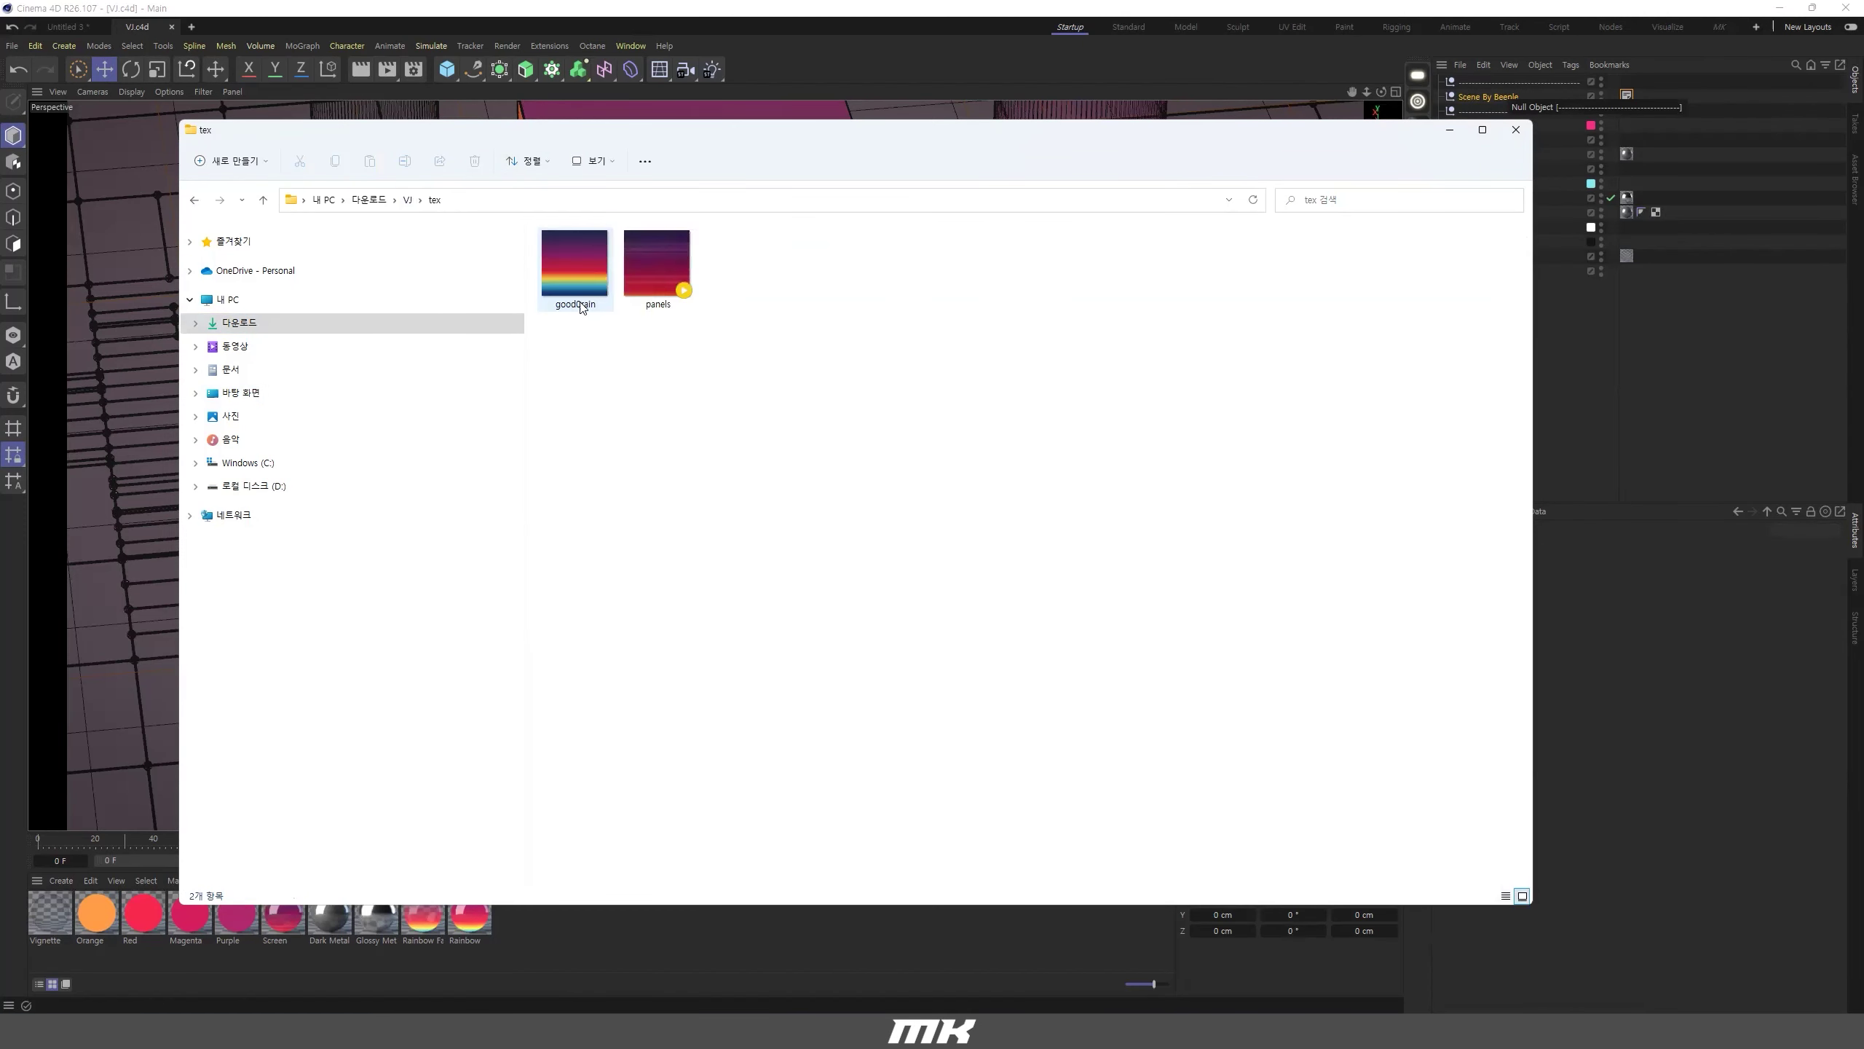
{"action": "left_click", "coordinate": [582, 271]}
{"action": "left_click", "coordinate": [657, 298]}
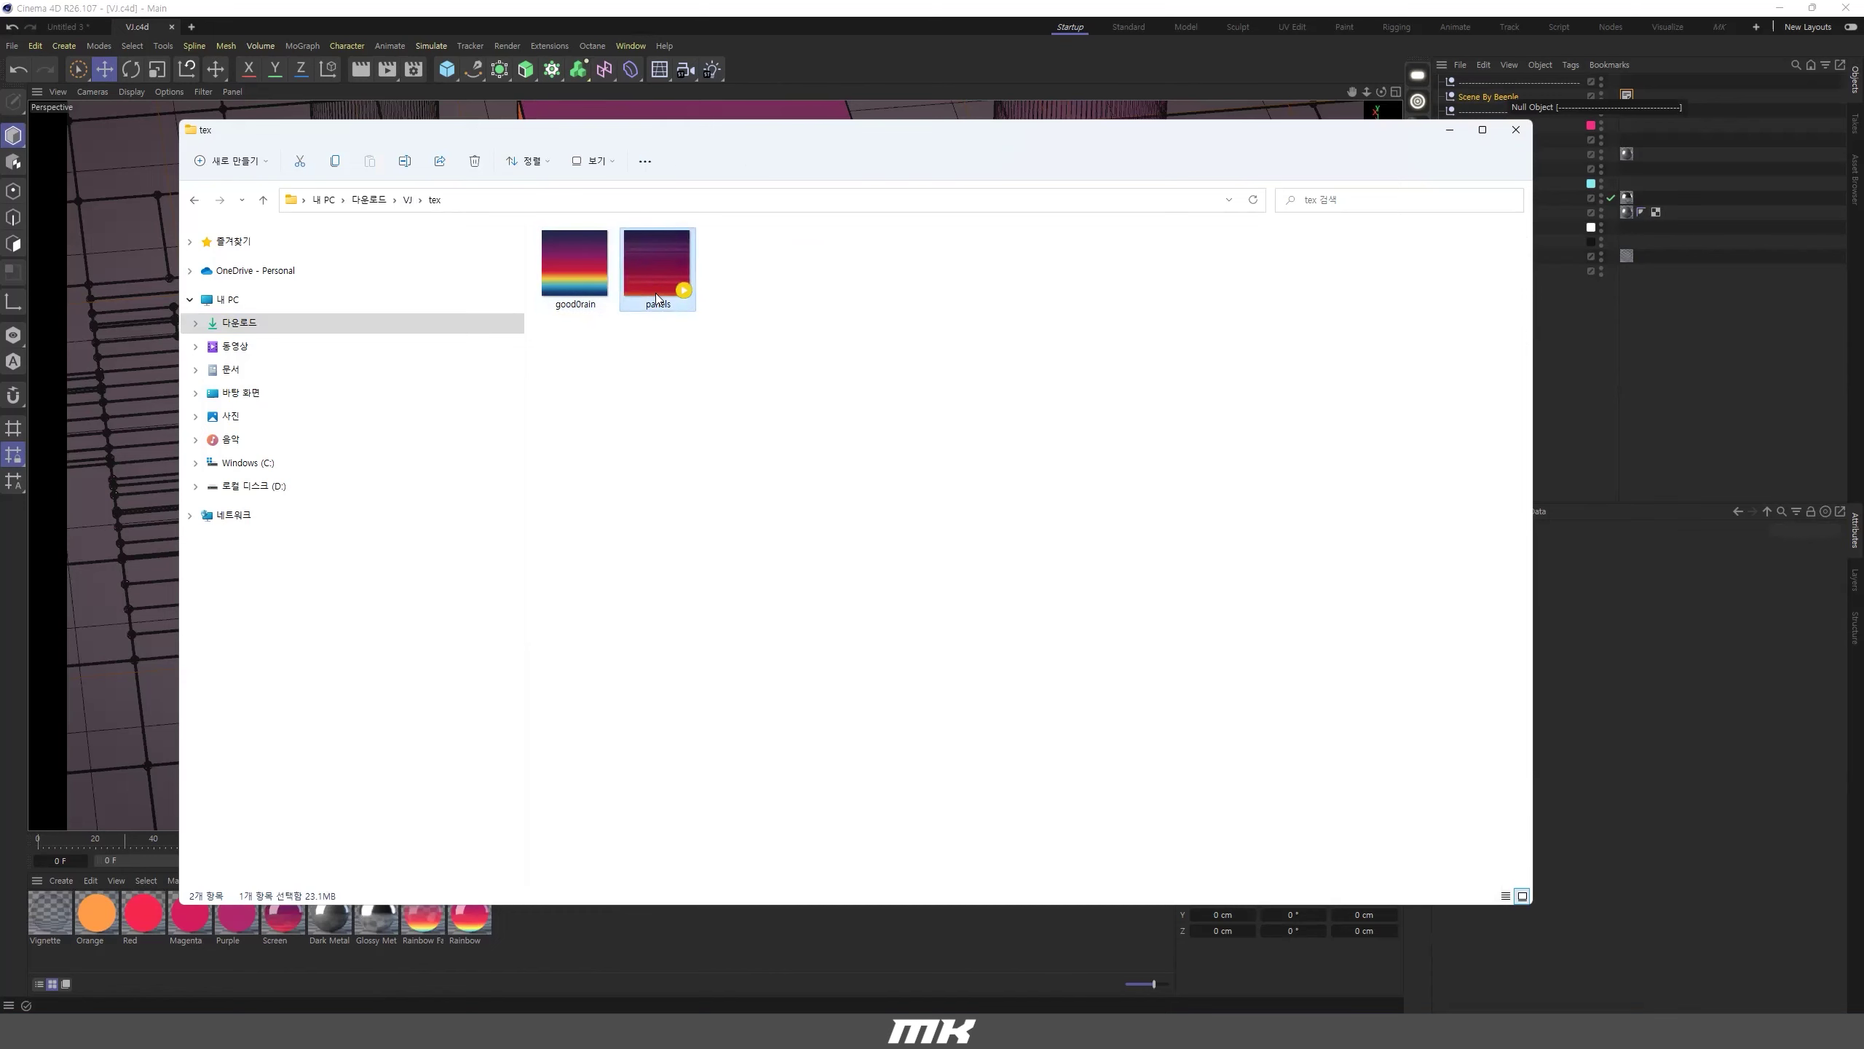
{"action": "left_click", "coordinate": [587, 274]}
{"action": "left_click", "coordinate": [648, 273]}
{"action": "left_click", "coordinate": [566, 276]}
{"action": "left_click", "coordinate": [643, 282]}
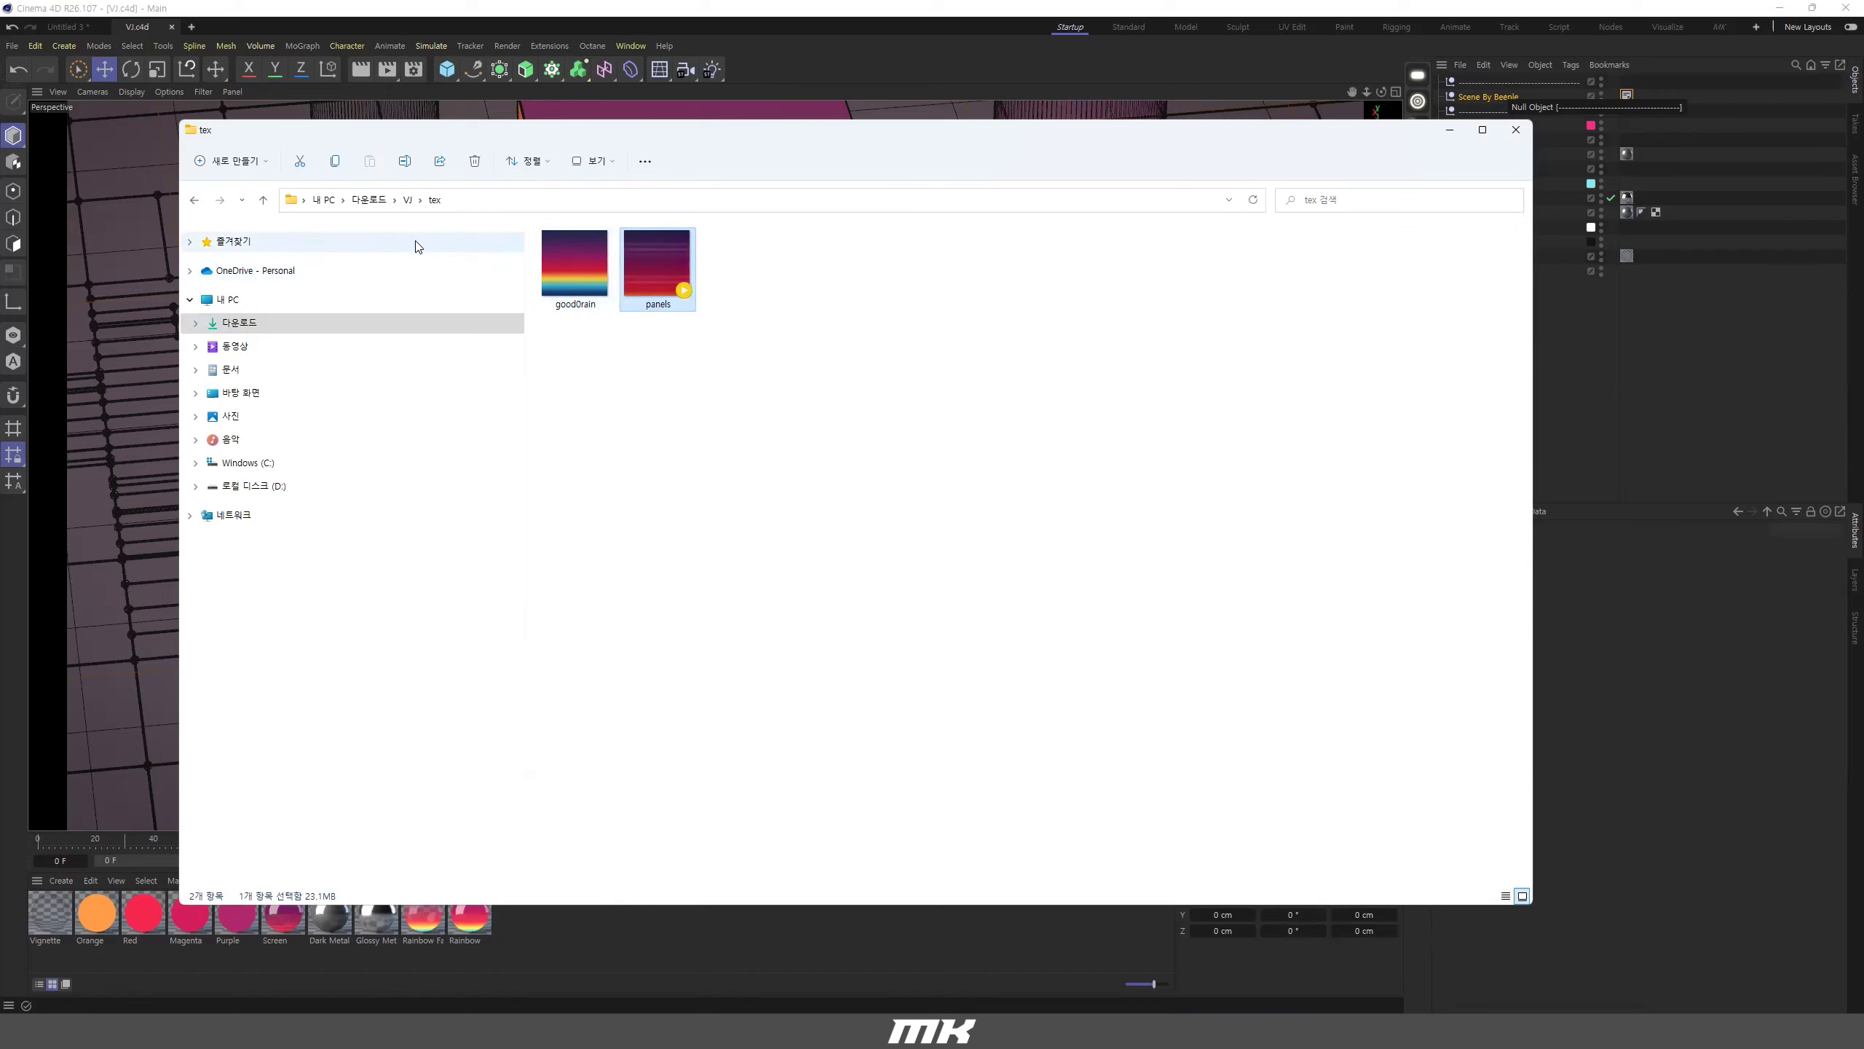
{"action": "left_click", "coordinate": [408, 200]}
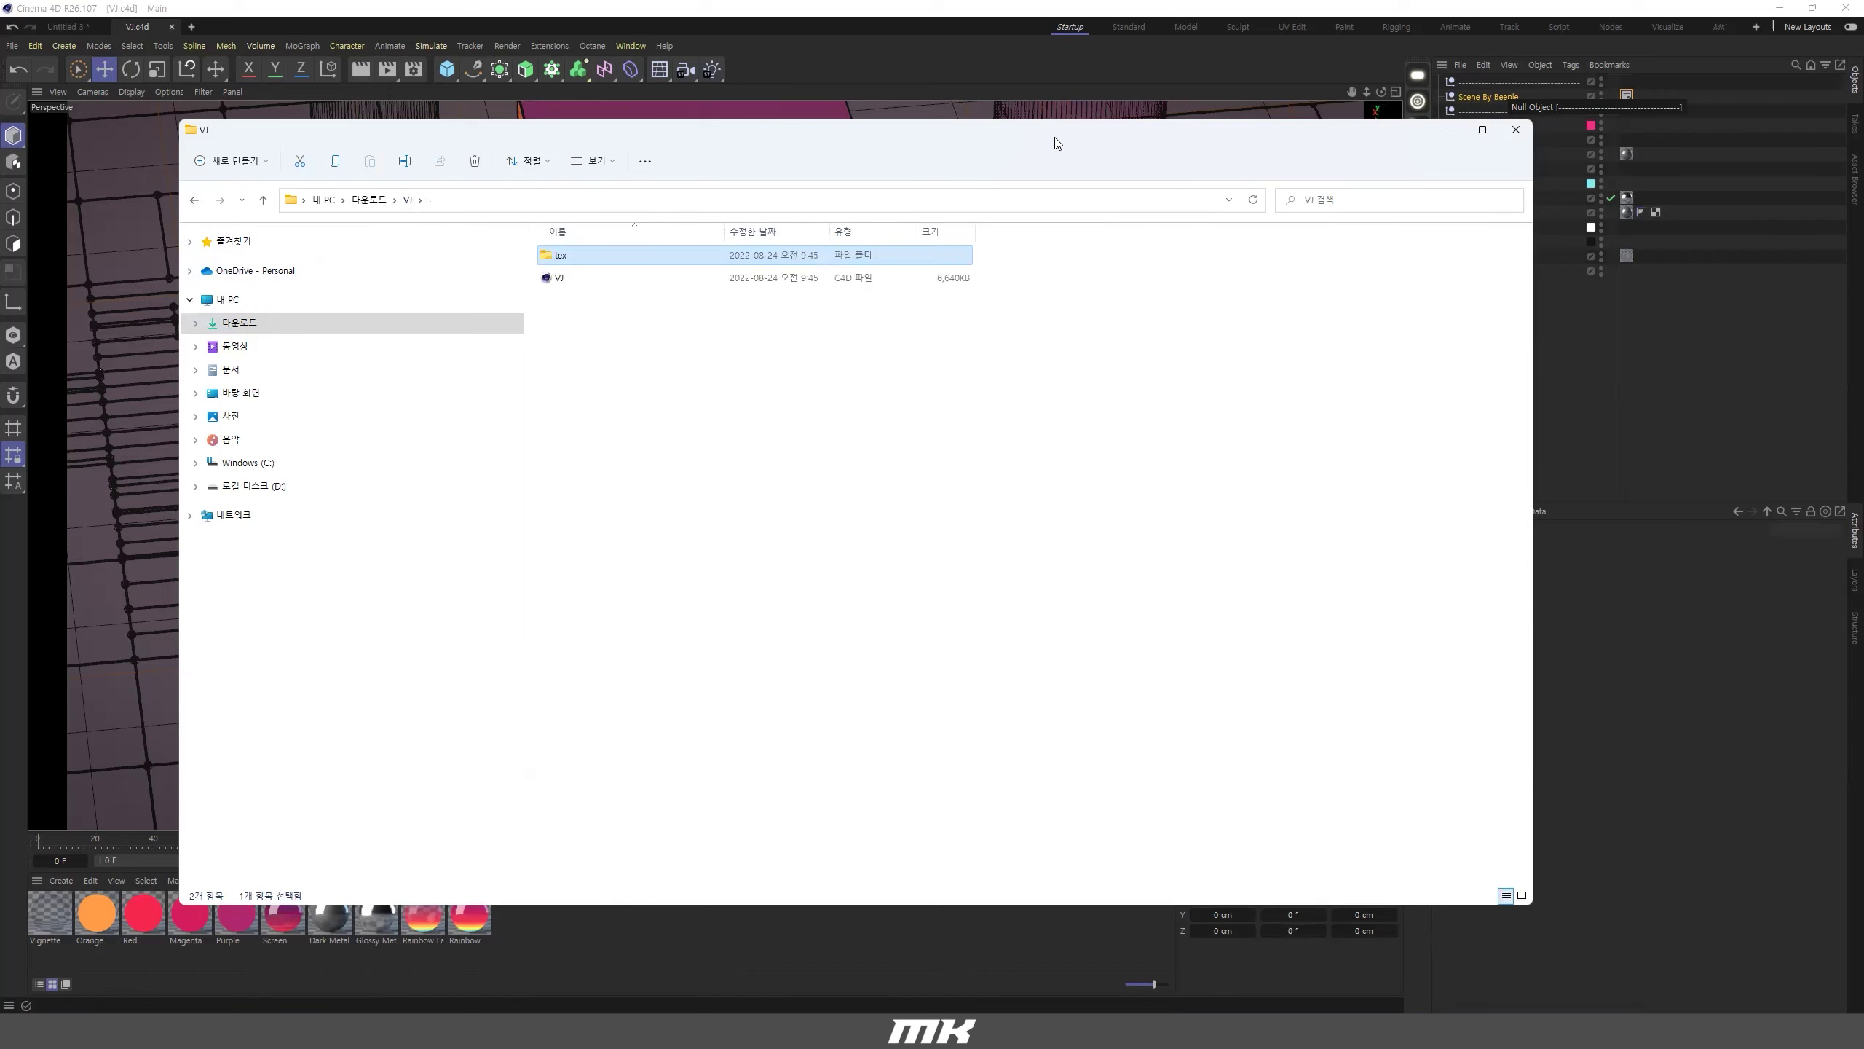
{"action": "left_click_drag", "start_coordinate": [1057, 142], "coordinate": [1065, 174]}
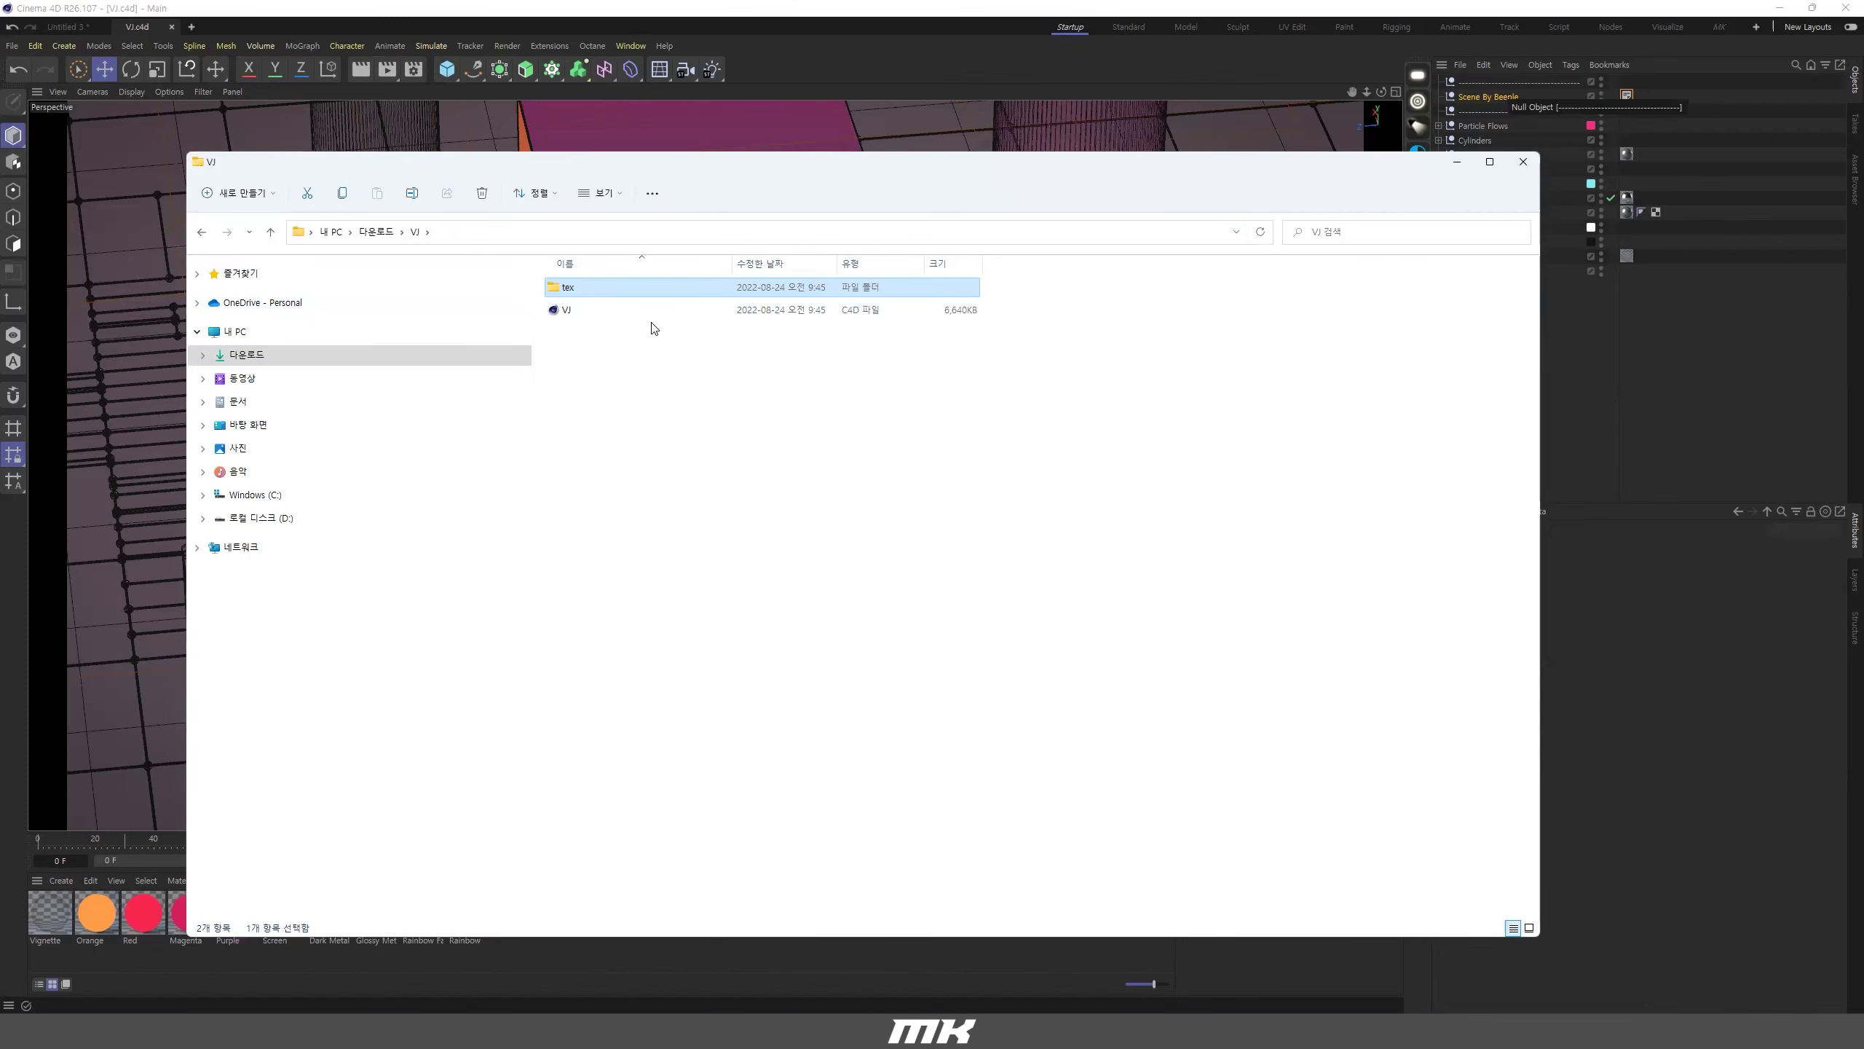
{"action": "left_click_drag", "start_coordinate": [704, 181], "coordinate": [693, 213]}
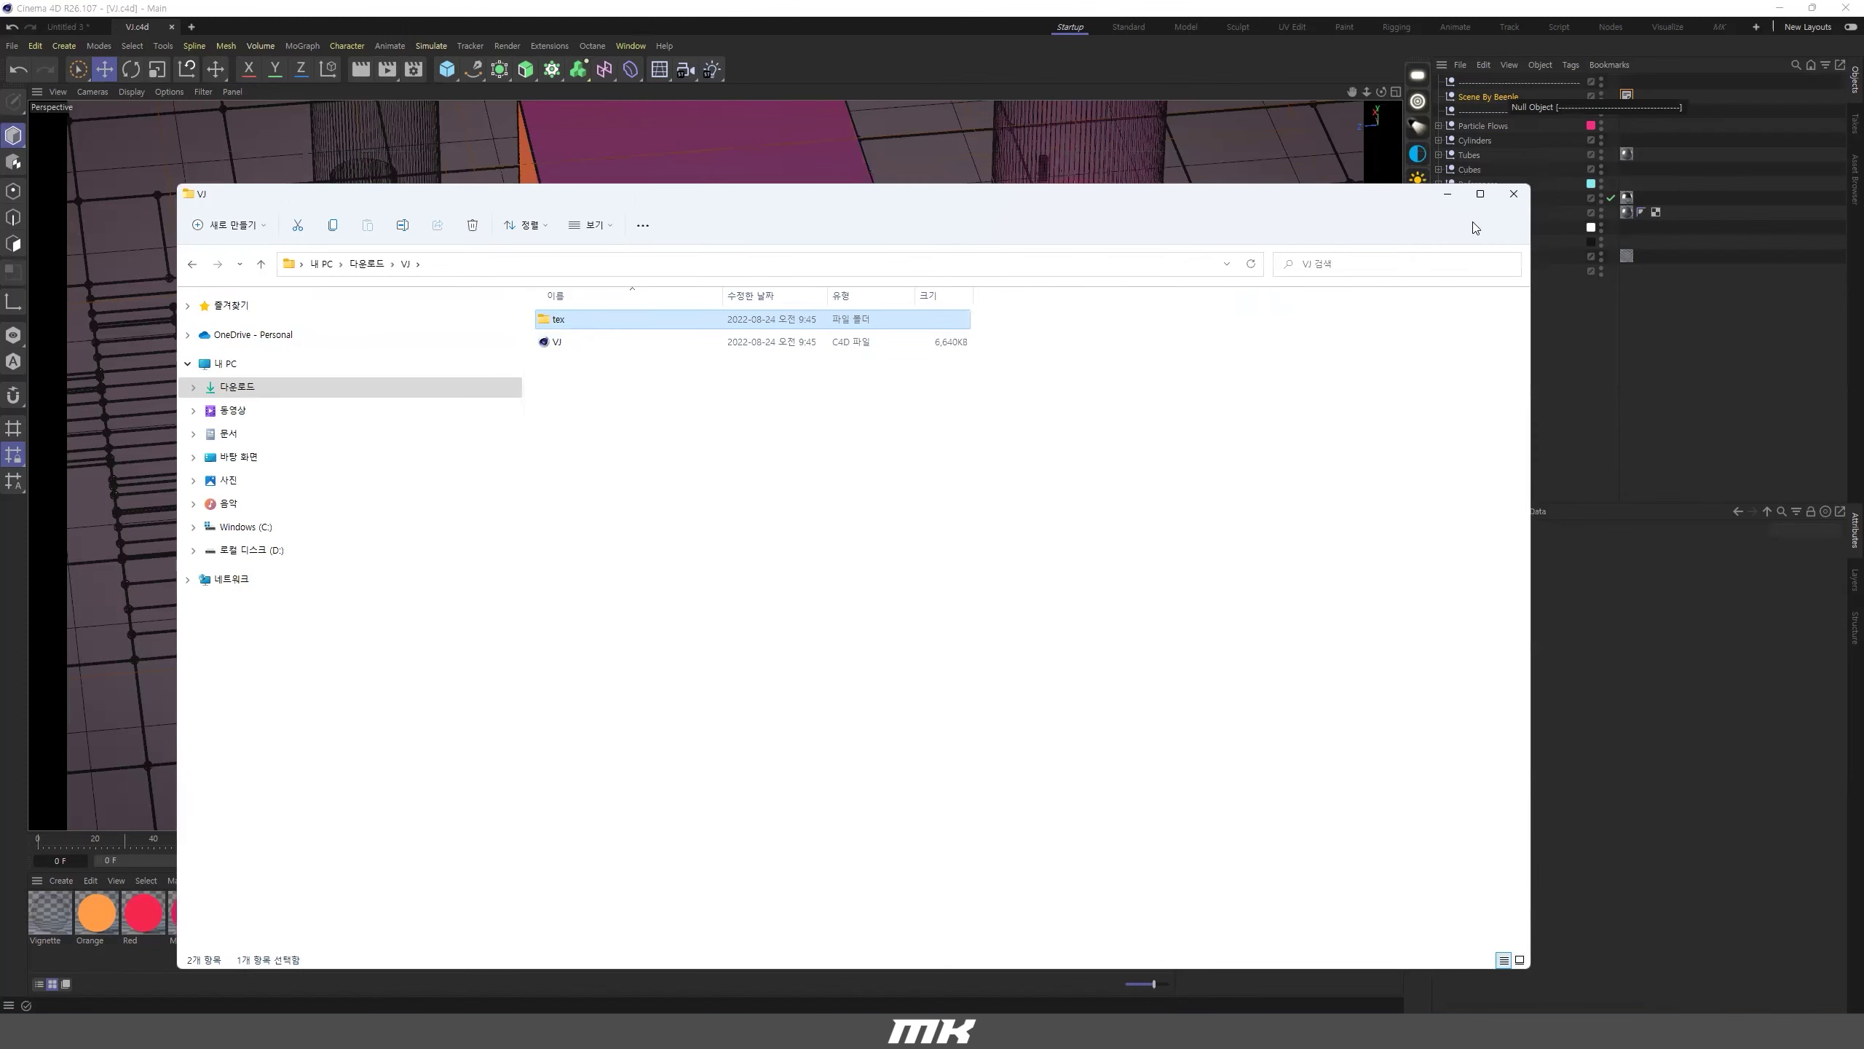
{"action": "left_click", "coordinate": [1522, 198]}
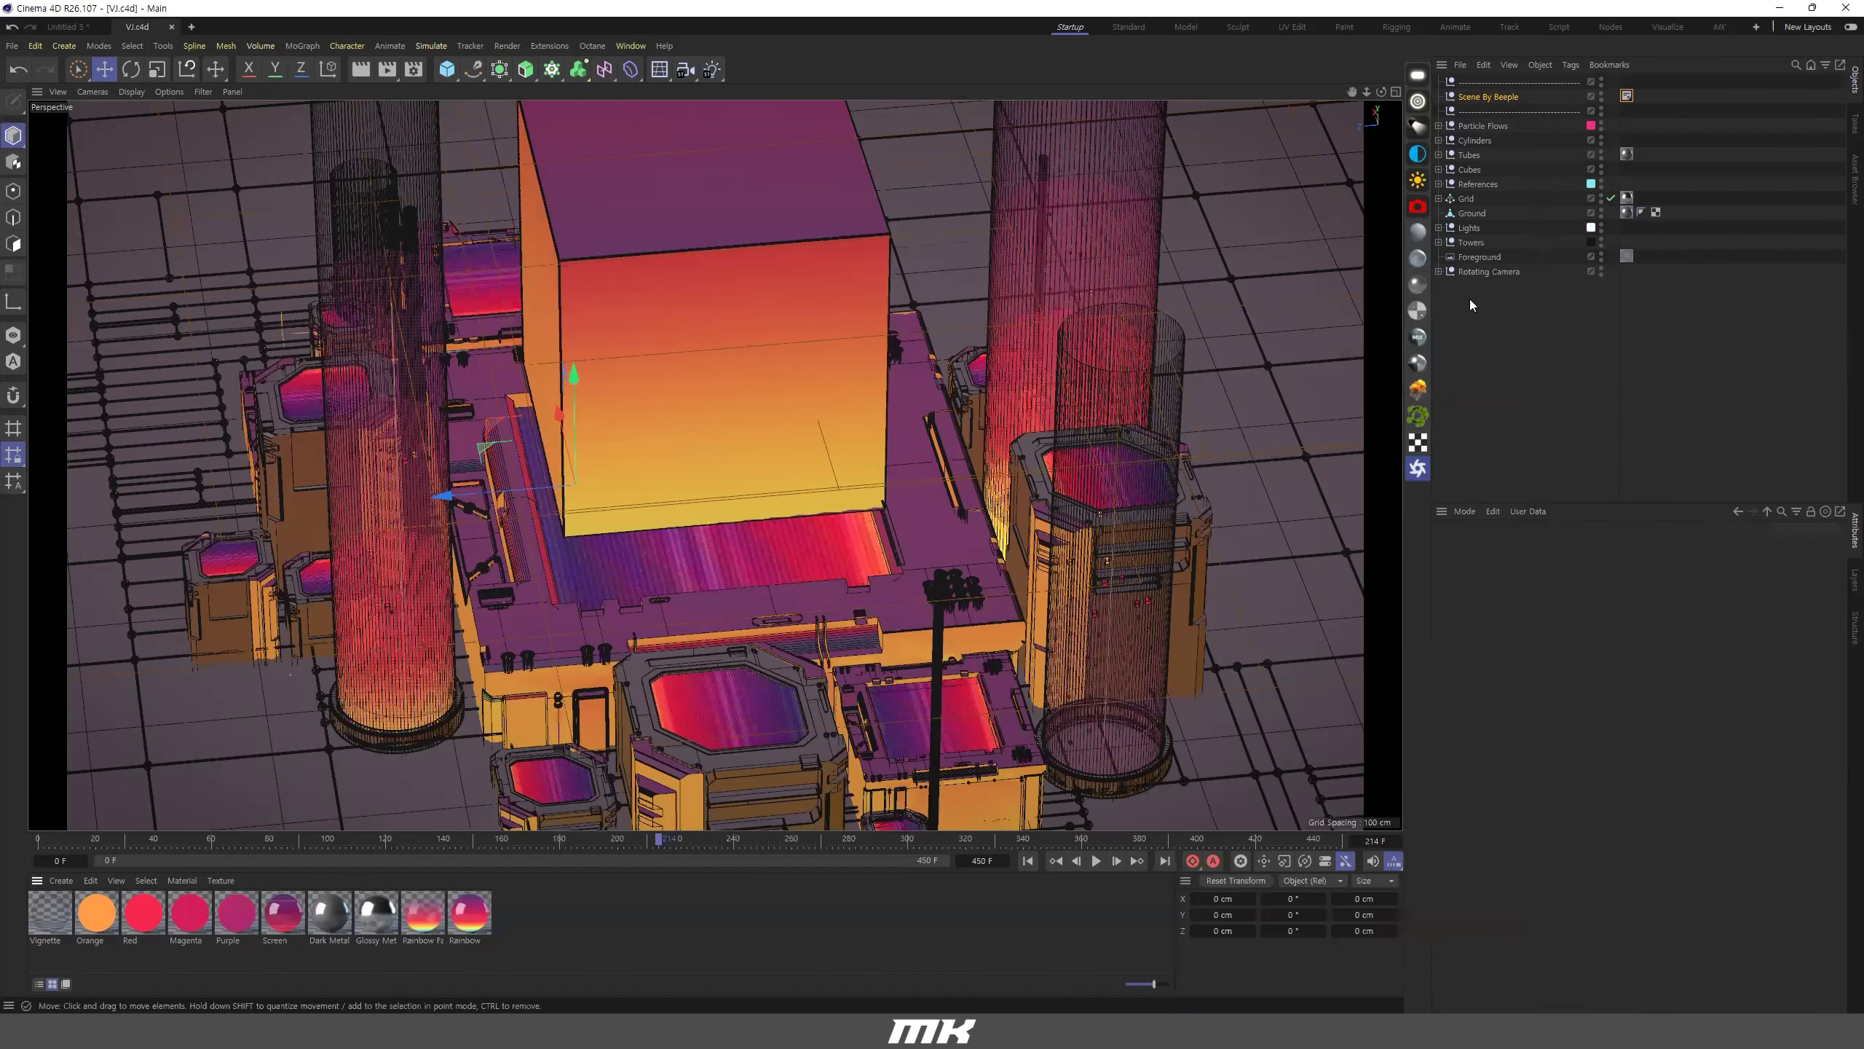
Expand the Rotating Camera group and play the scene animation, stopping at about frame 270.
{"action": "left_click", "coordinate": [1439, 271]}
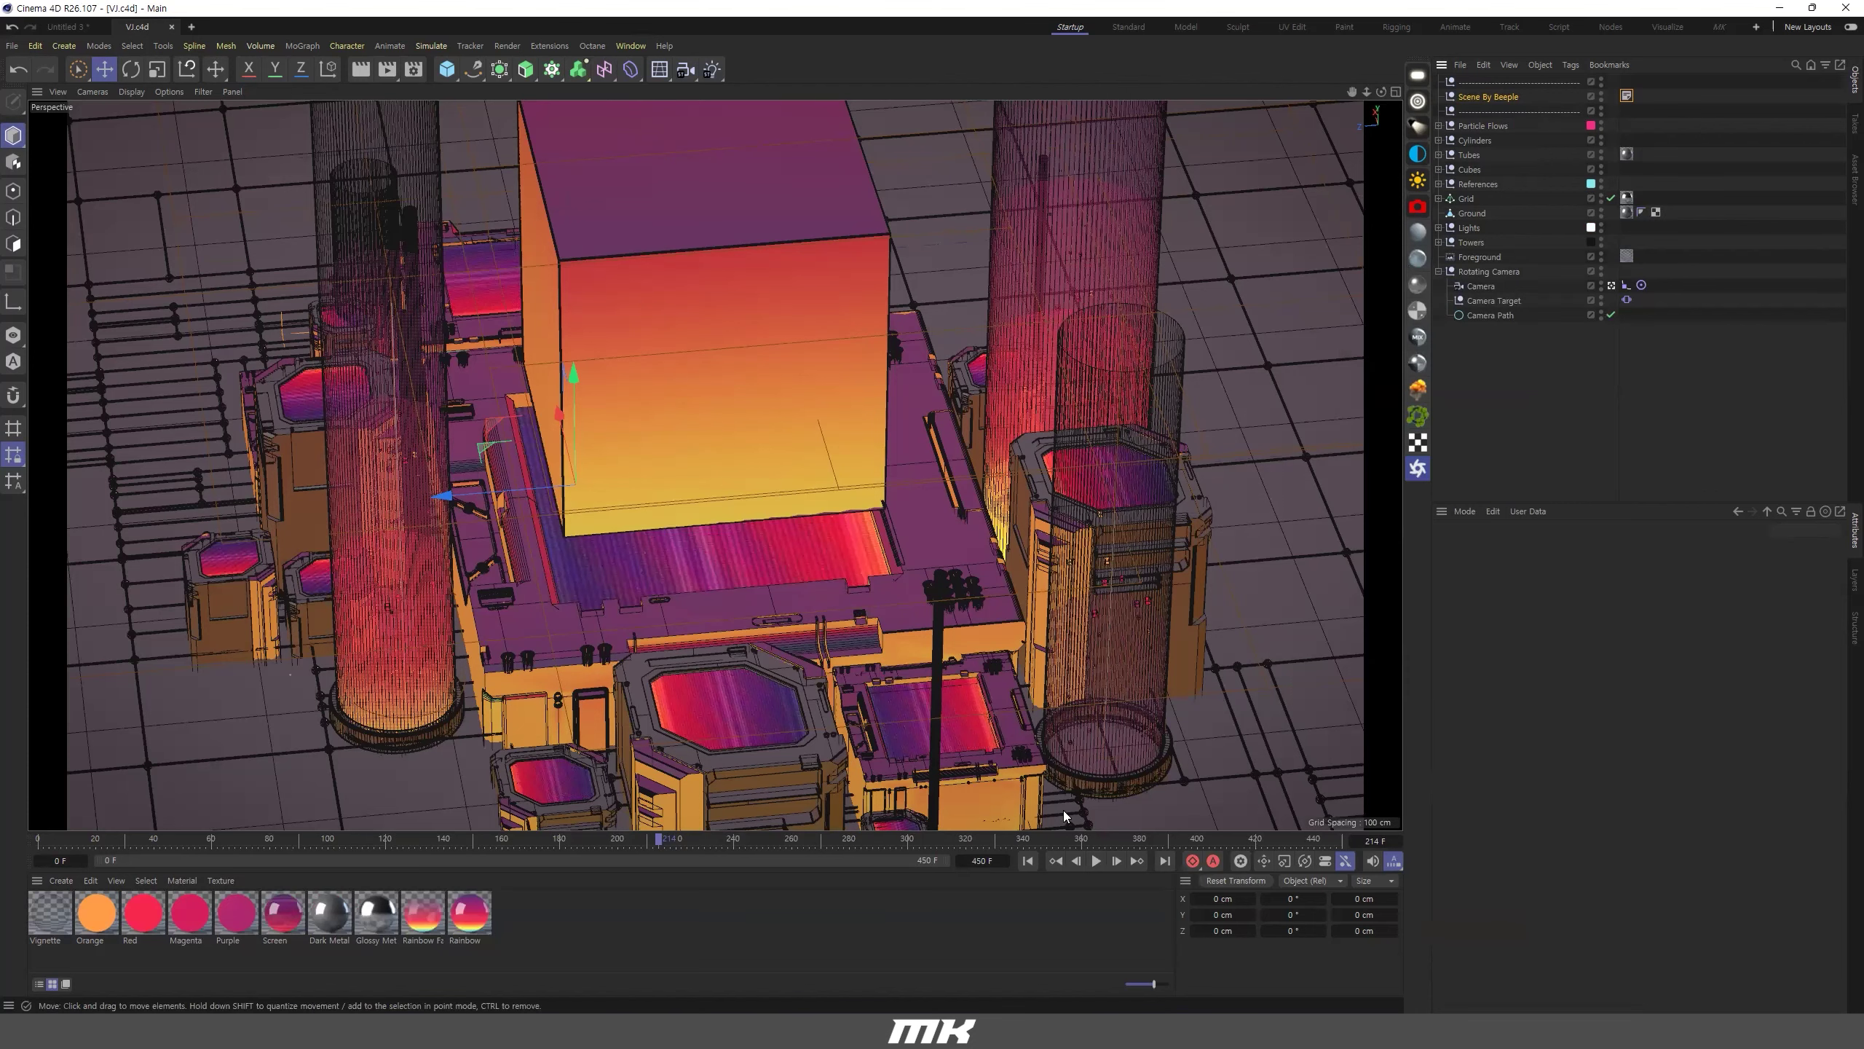
{"action": "left_click", "coordinate": [1096, 861]}
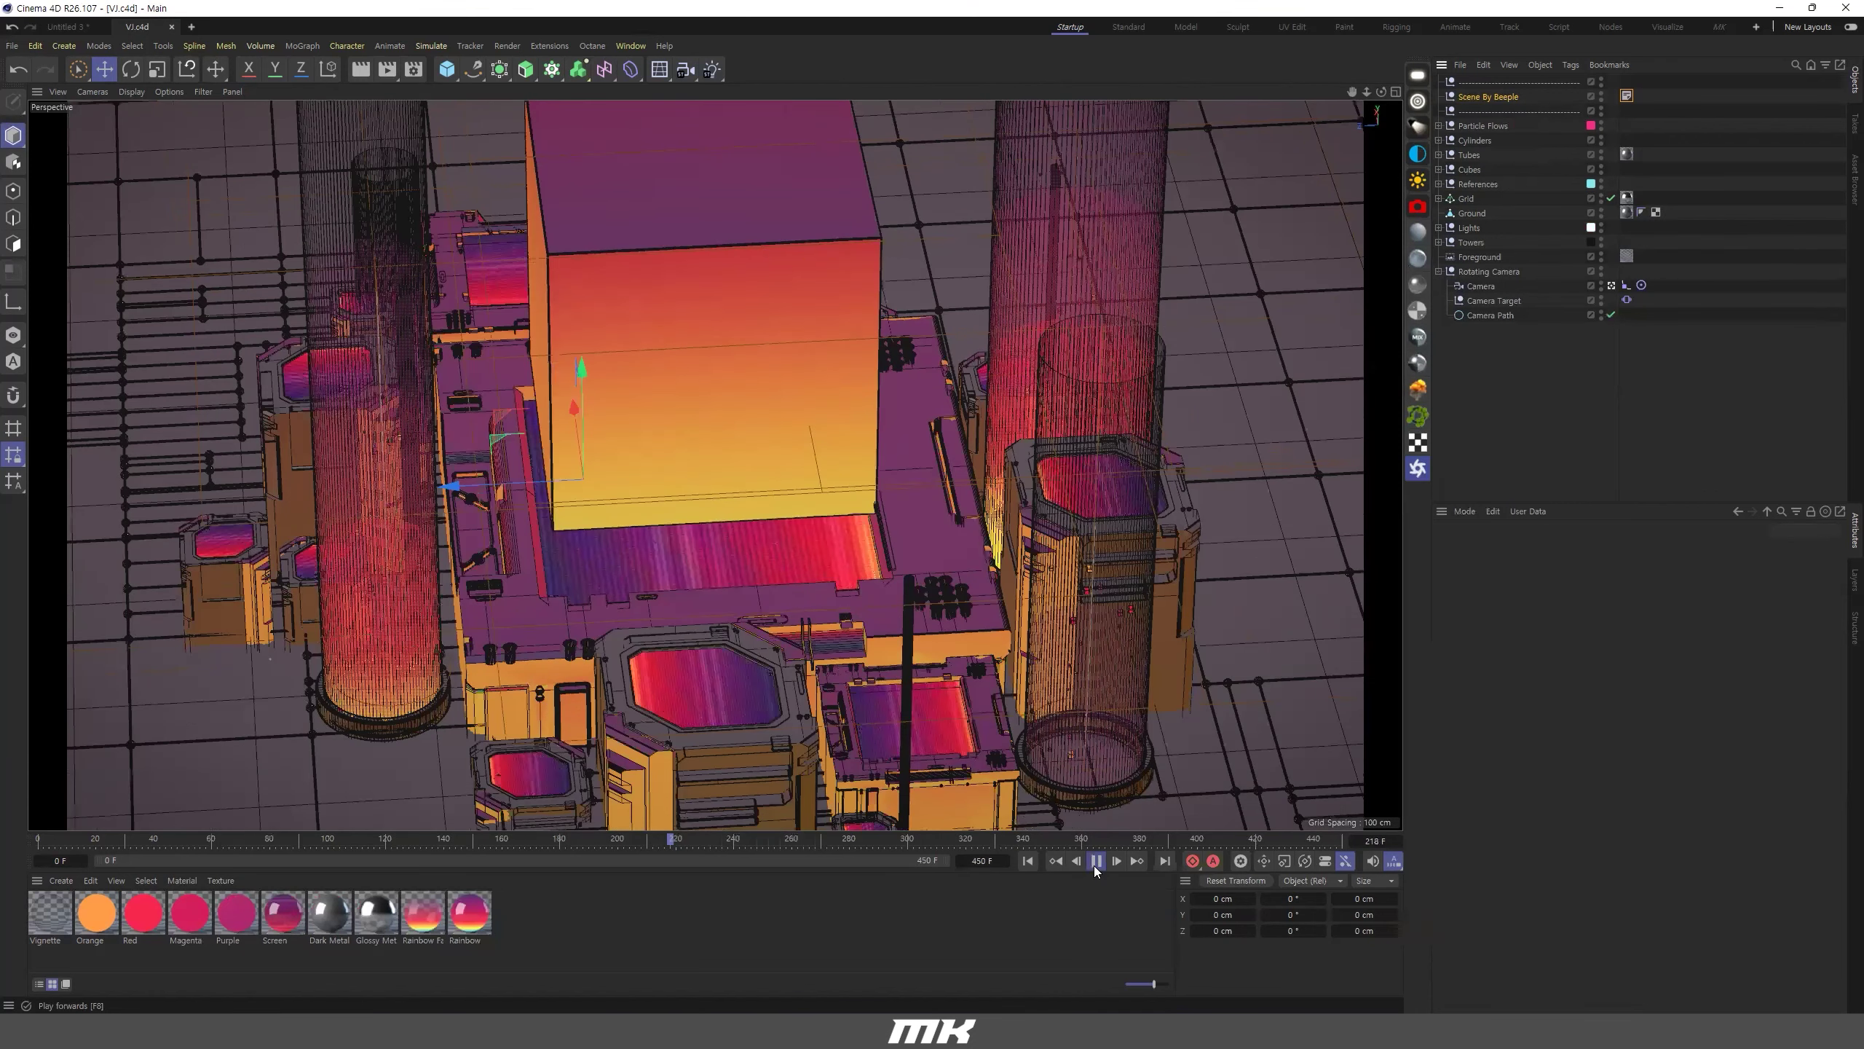
{"action": "key", "text": "F8"}
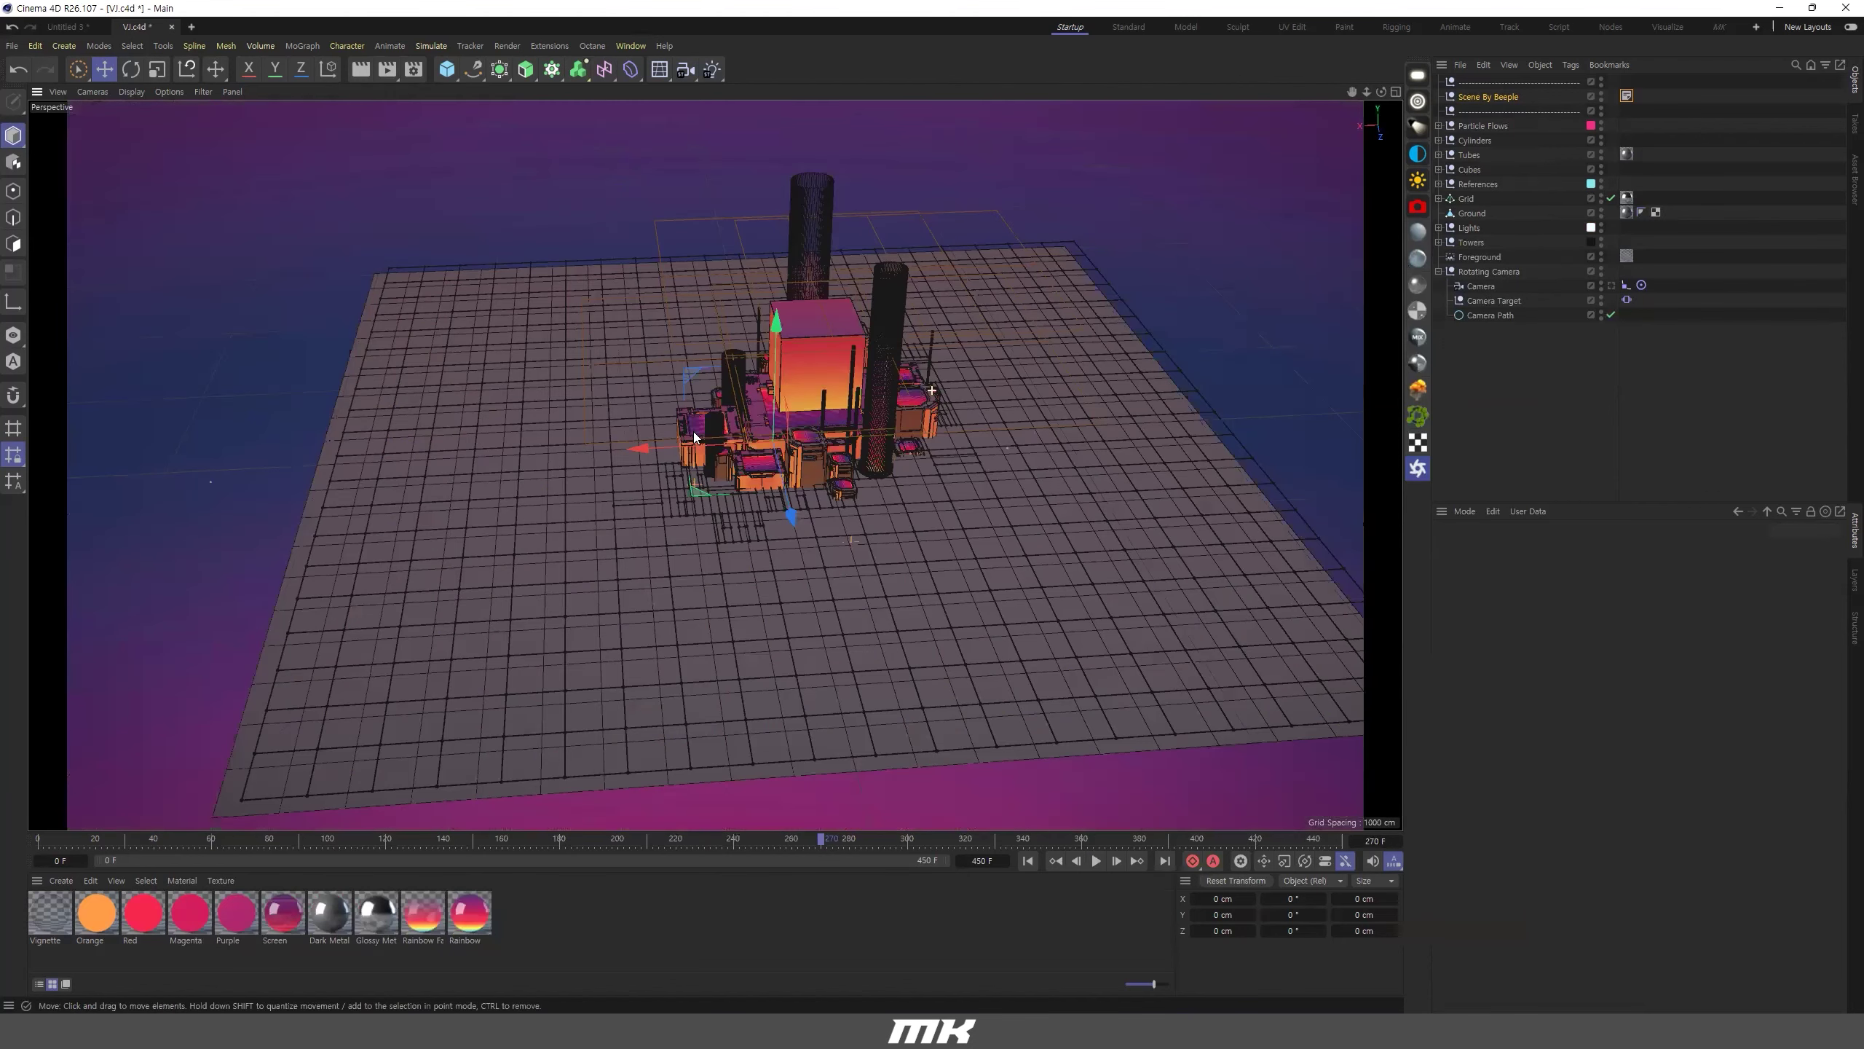
Inspect the structures up close from outside the scene camera and expand the References group to see its objects.
{"action": "left_click_drag", "start_coordinate": [694, 437], "coordinate": [763, 438], "text": "alt"}
{"action": "left_click_drag", "start_coordinate": [886, 433], "coordinate": [860, 431], "text": "alt"}
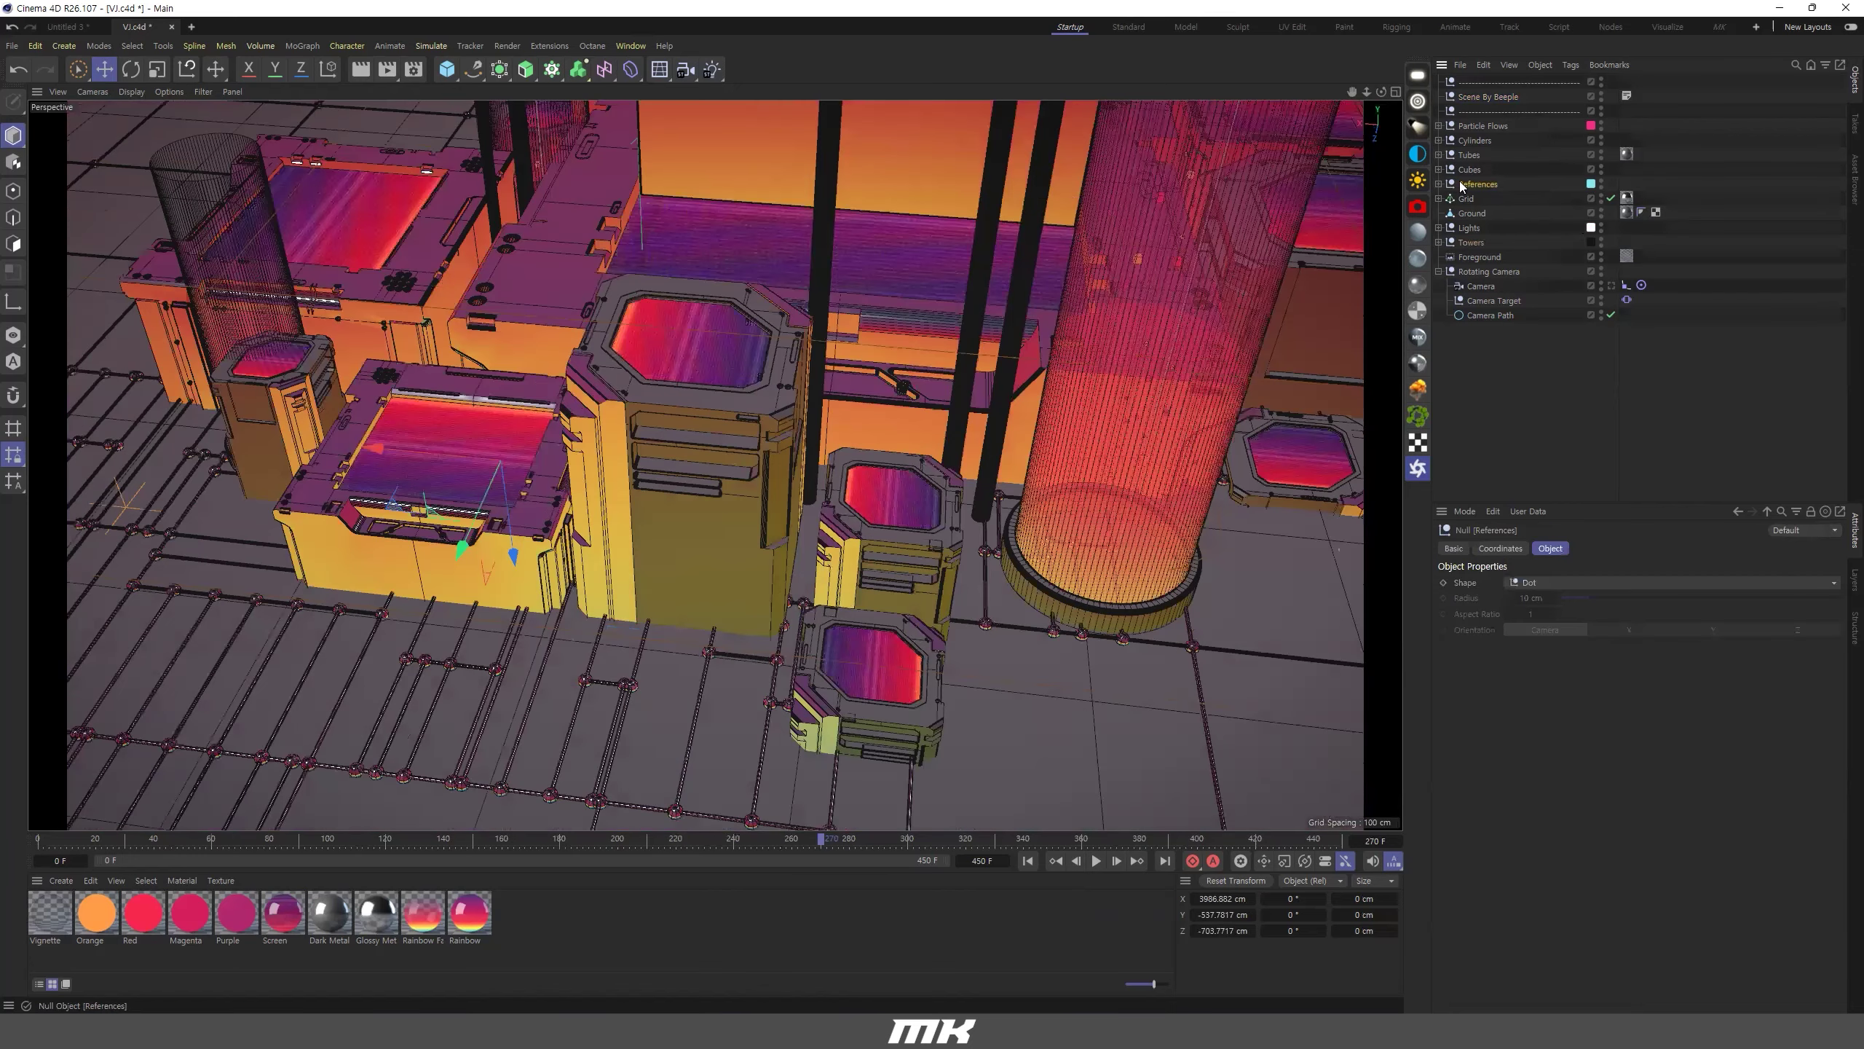
{"action": "left_click", "coordinate": [1439, 184]}
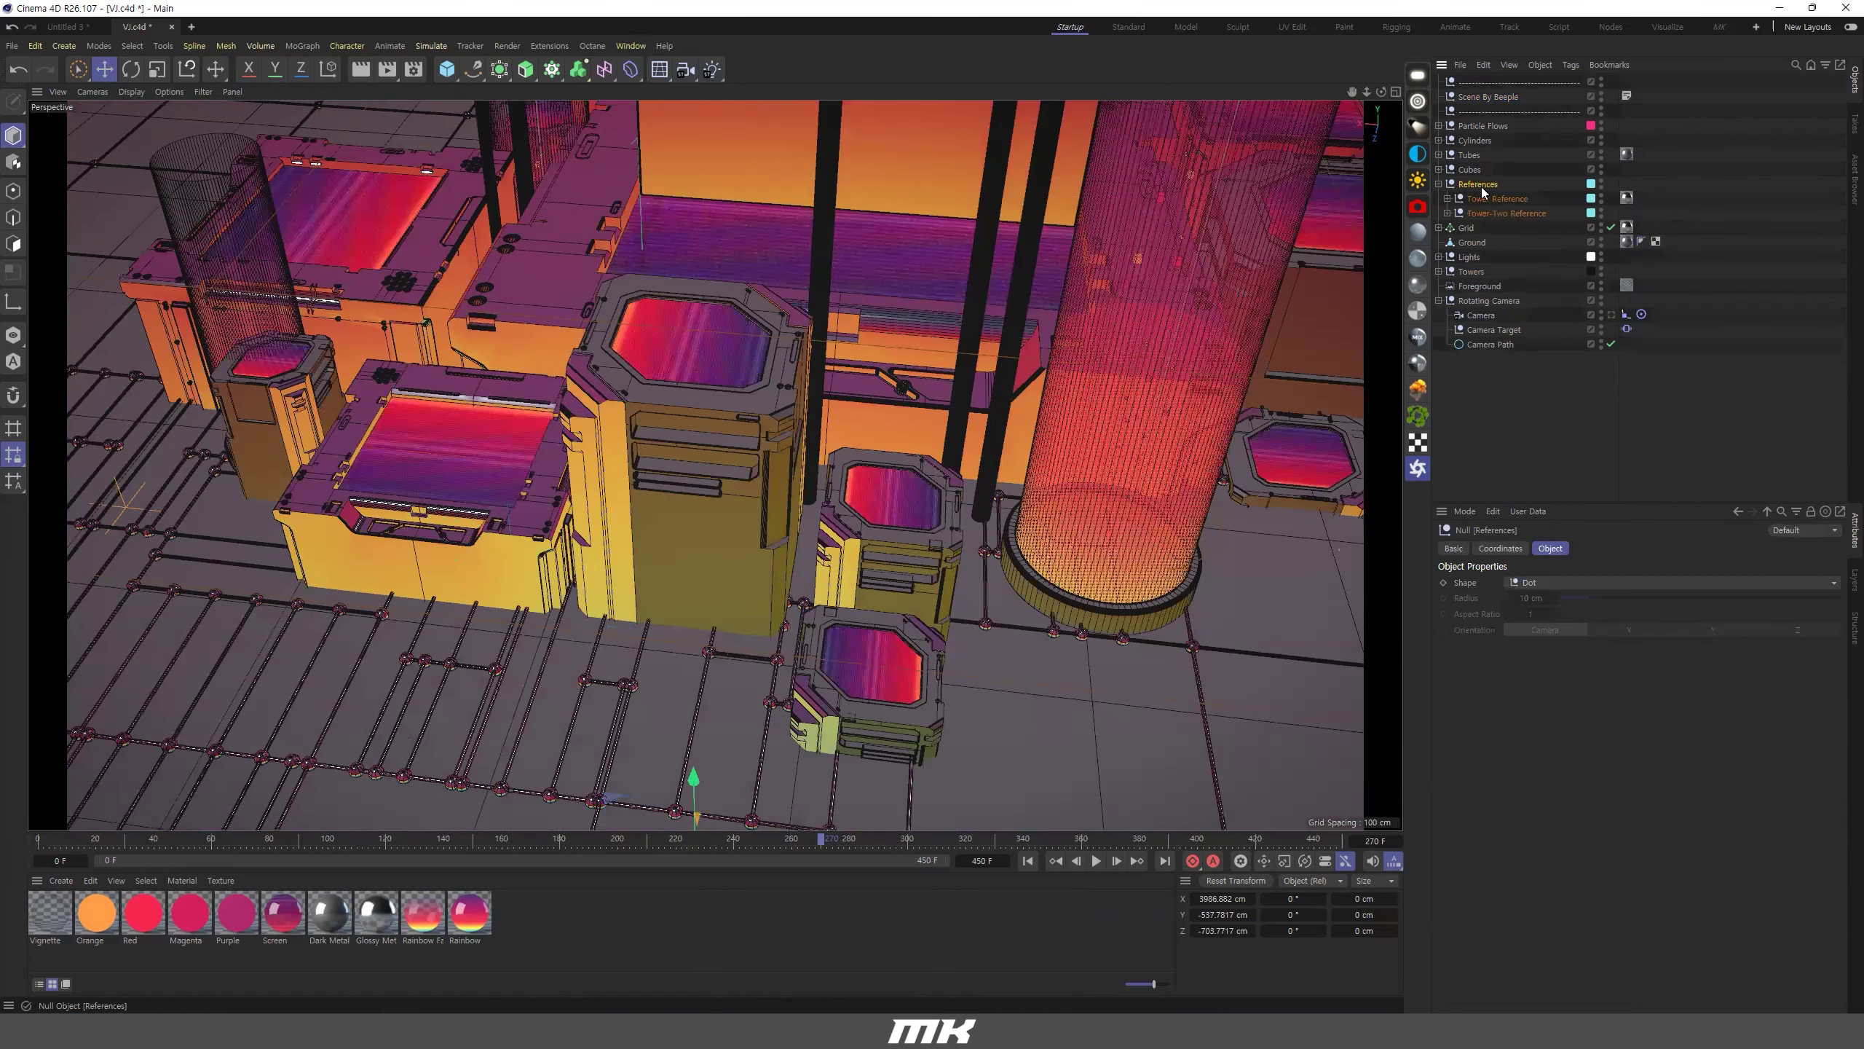
Copy the References group into a new project and convert its panels.mov texture path to an absolute path.
{"action": "left_click", "coordinate": [12, 46]}
{"action": "left_click", "coordinate": [40, 64]}
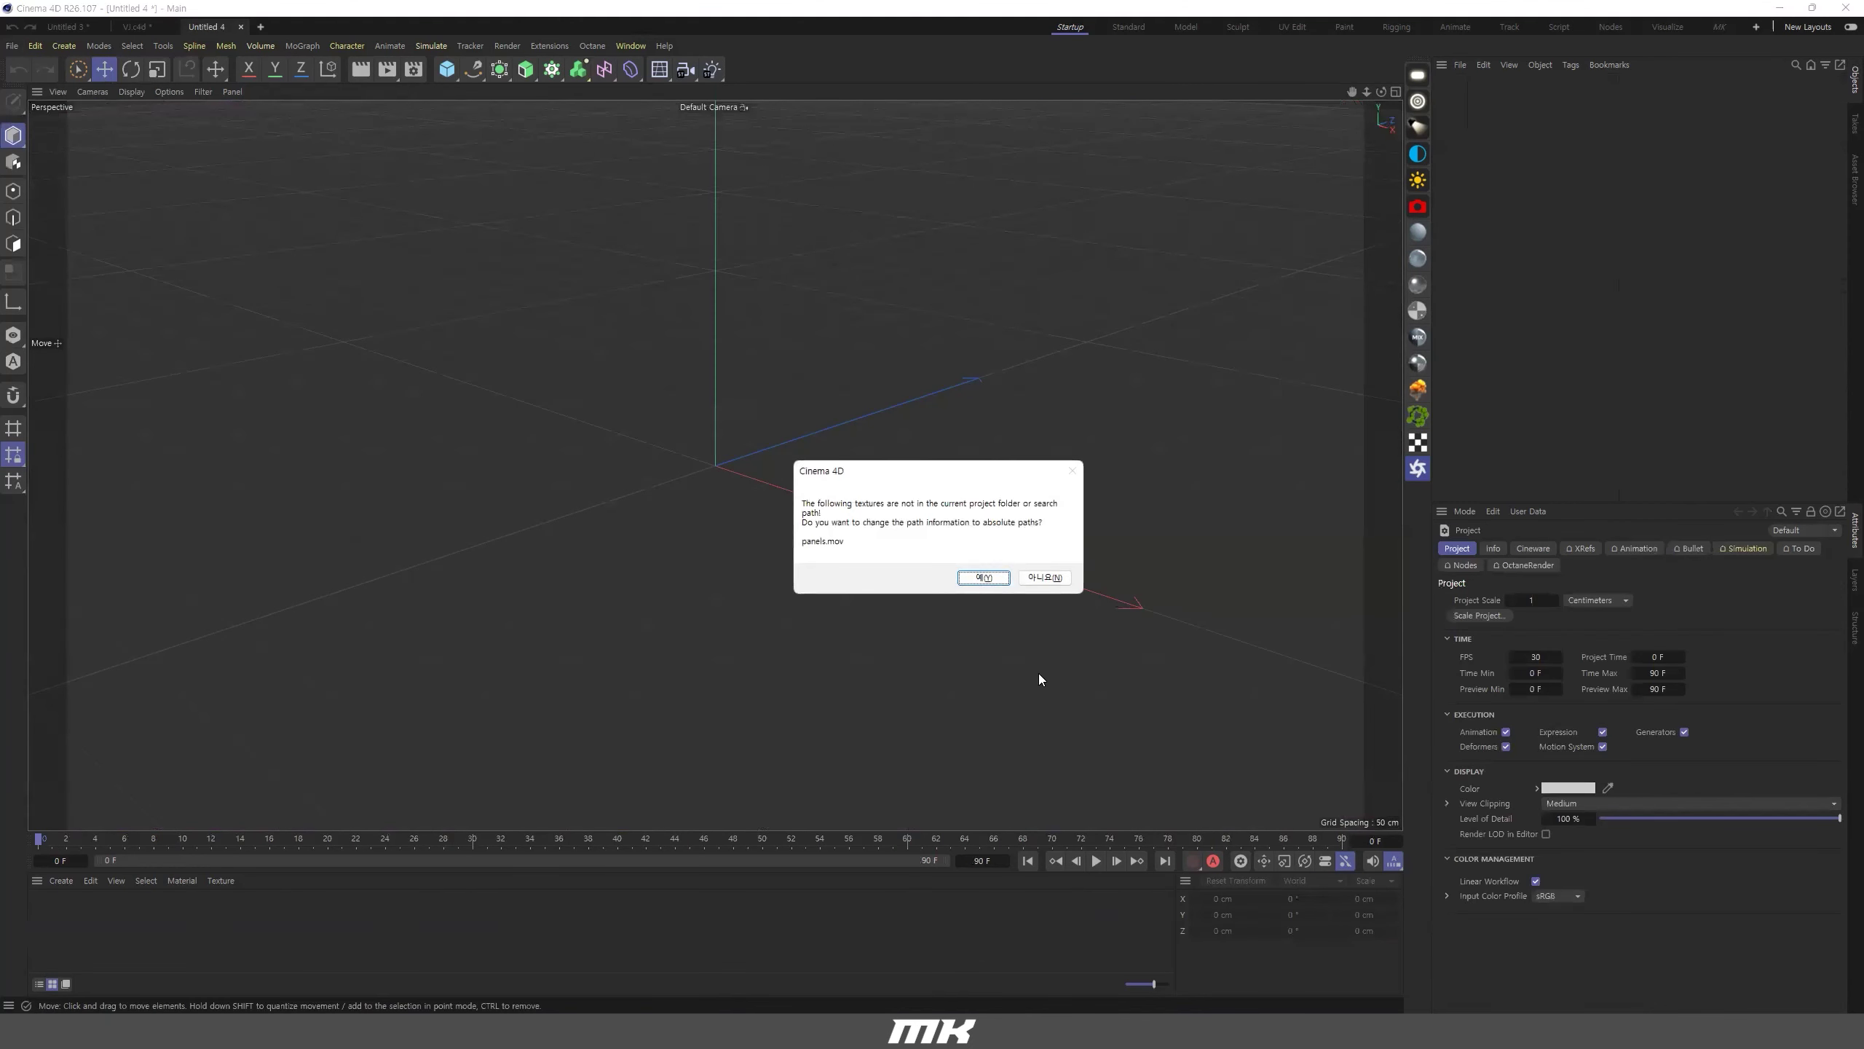
{"action": "left_click", "coordinate": [980, 580]}
{"action": "scroll", "coordinate": [845, 514], "scroll_direction": "down", "scroll_amount": 4}
{"action": "left_click_drag", "start_coordinate": [845, 515], "coordinate": [808, 528], "text": "alt"}
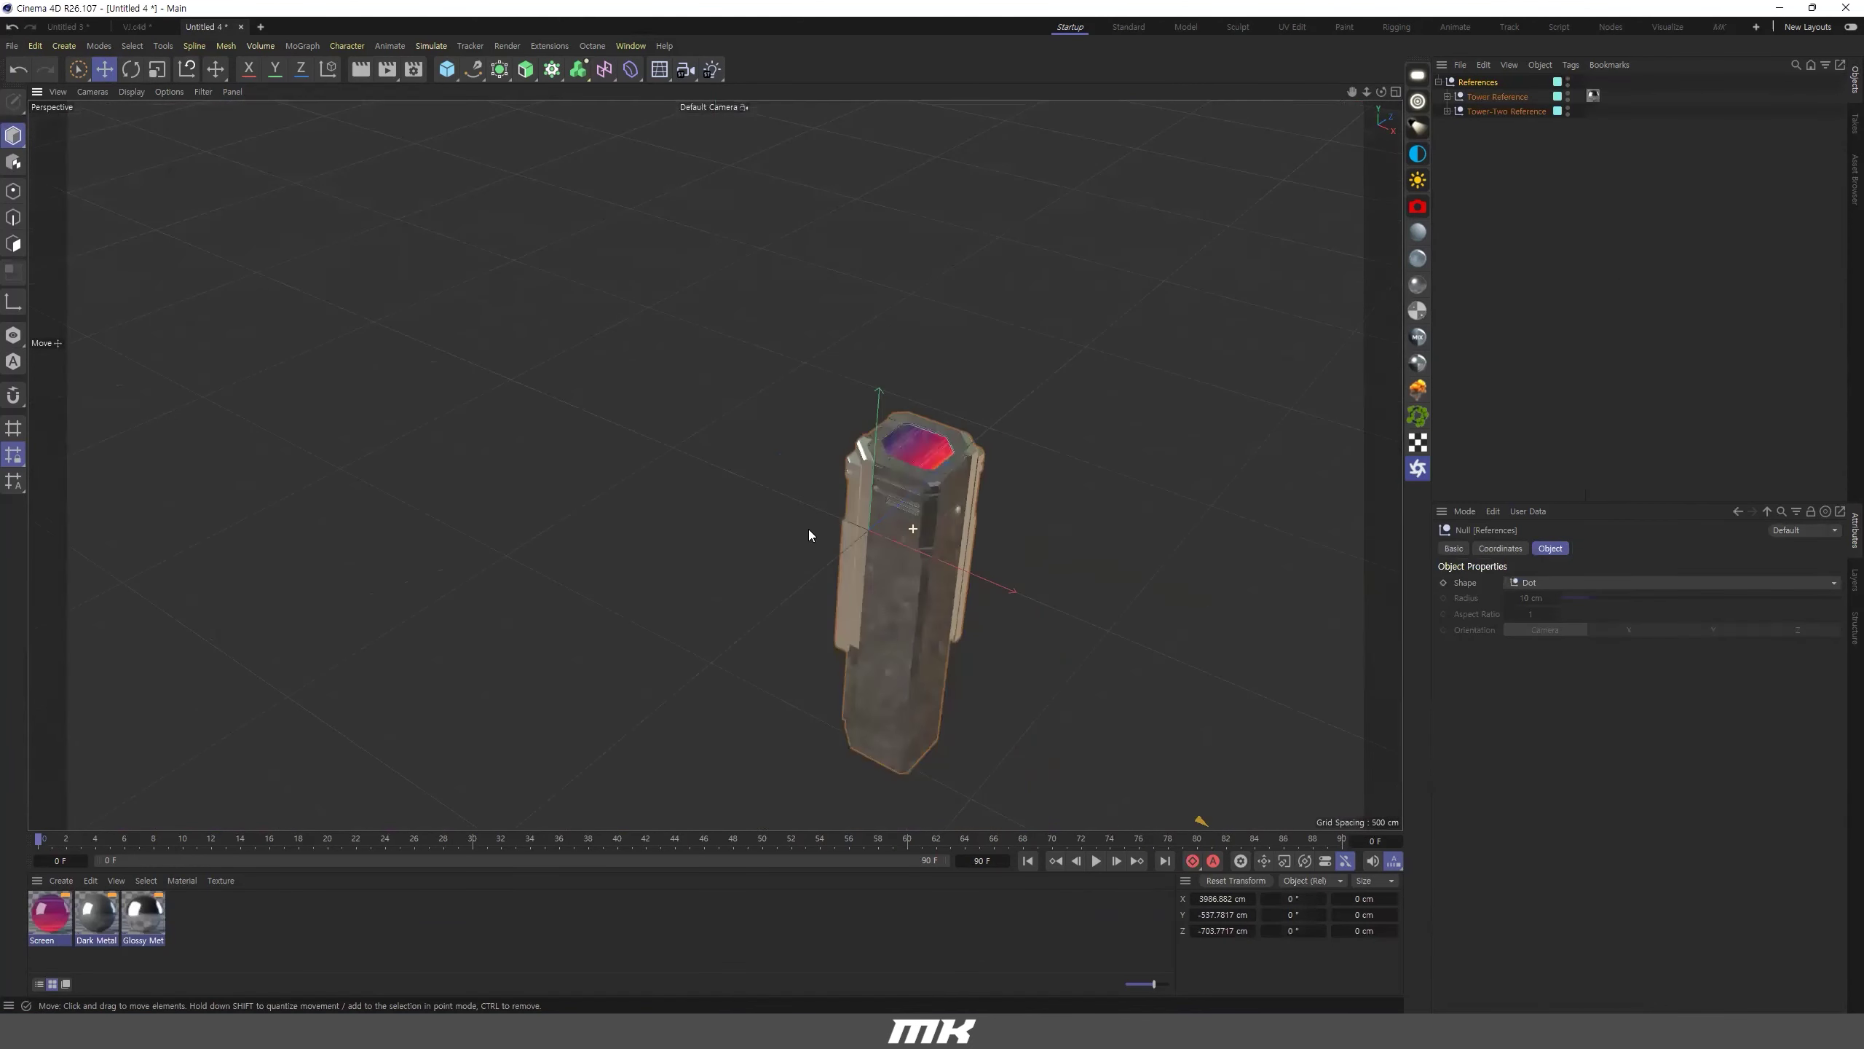
{"action": "scroll", "coordinate": [976, 619], "scroll_direction": "down", "scroll_amount": 5}
{"action": "left_click_drag", "start_coordinate": [976, 619], "coordinate": [785, 526], "text": "alt"}
{"action": "middle_click_drag", "start_coordinate": [1130, 602], "coordinate": [919, 523], "text": "alt"}
Reset the Tower Reference object's X, Y and Z position to 0 cm.
{"action": "left_click", "coordinate": [1497, 97]}
{"action": "left_click", "coordinate": [1496, 552]}
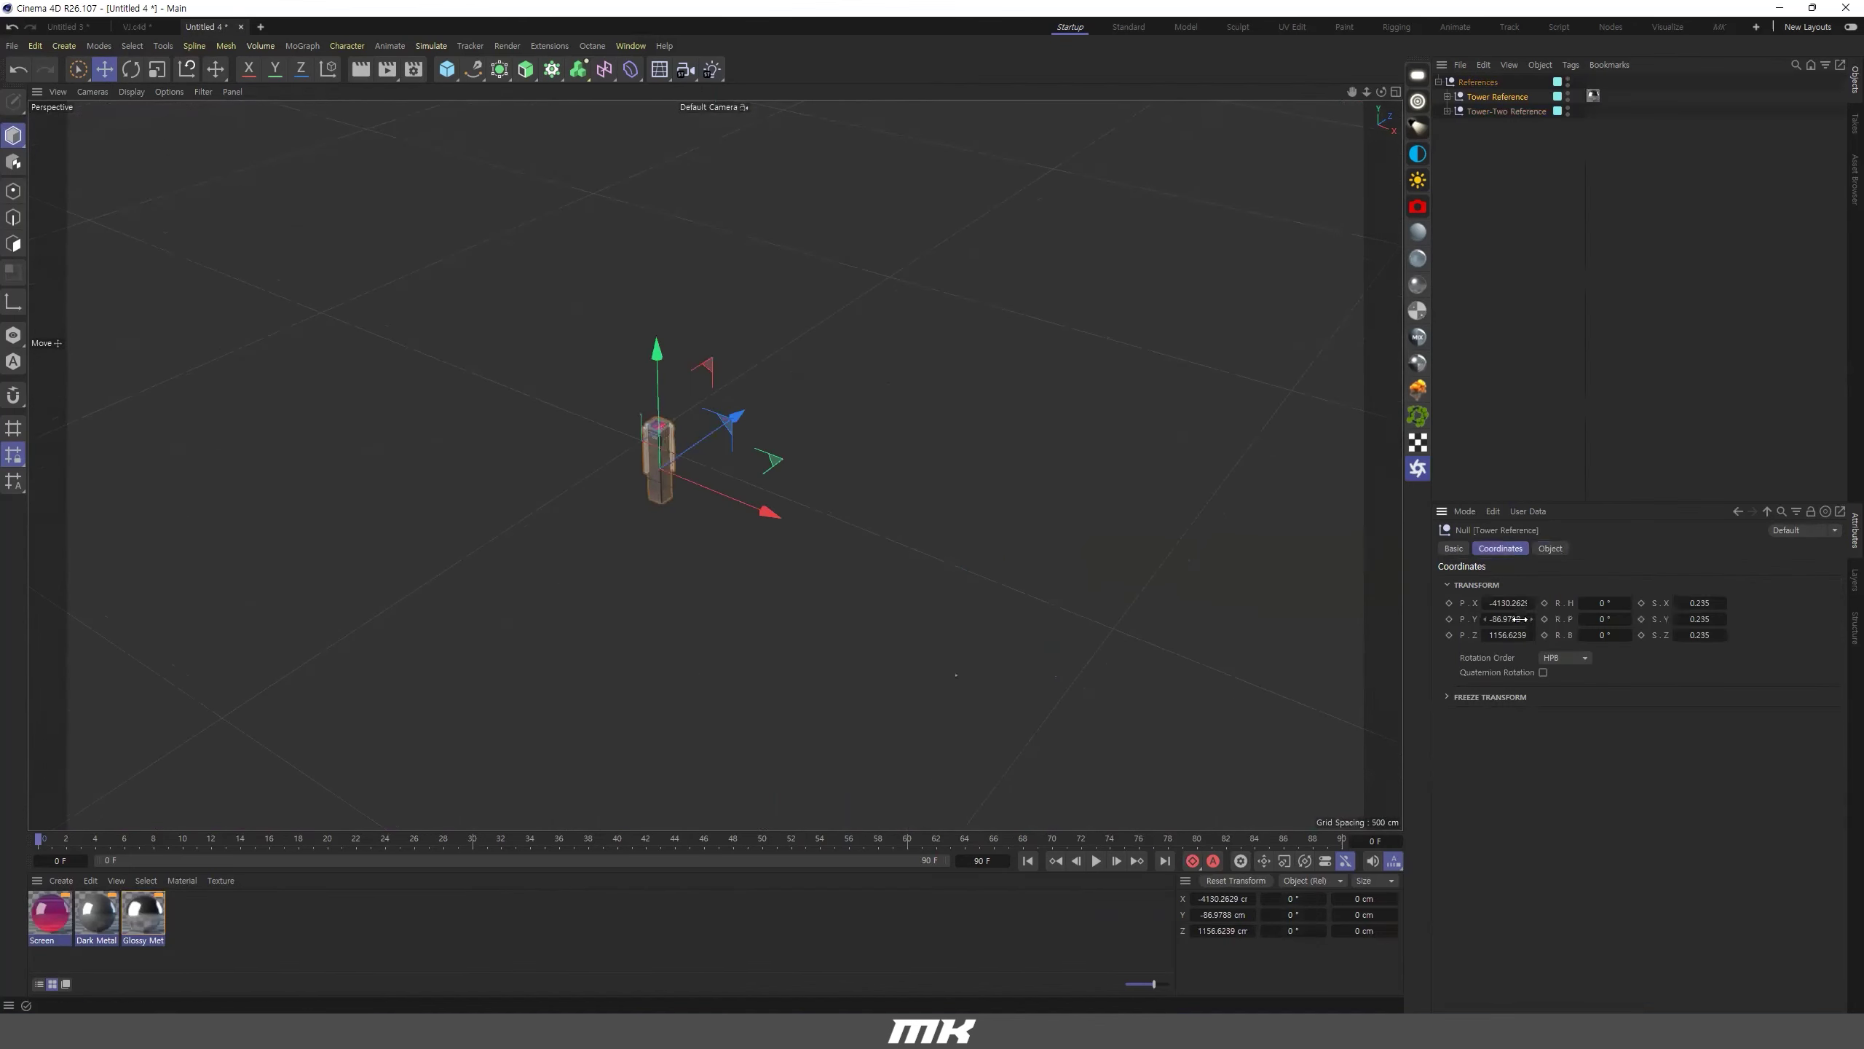
{"action": "scroll", "coordinate": [587, 404], "scroll_direction": "up", "scroll_amount": 2}
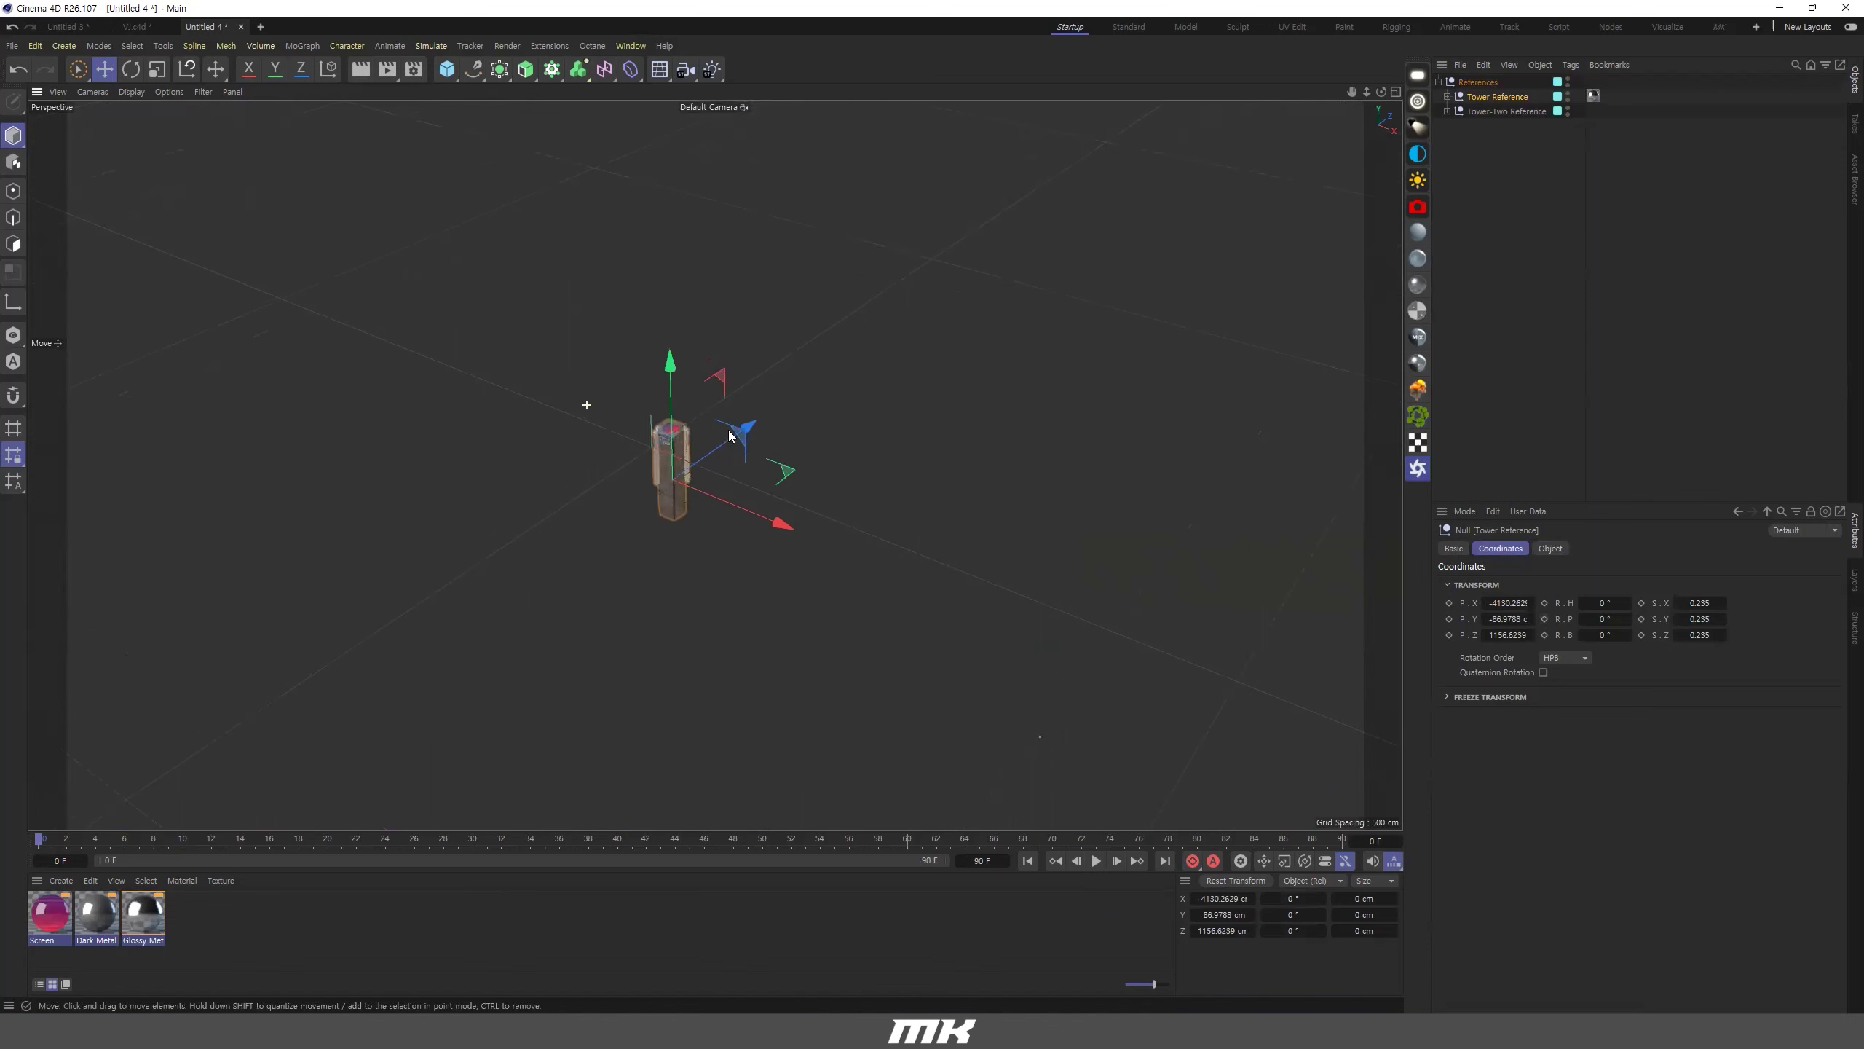
{"action": "right_click", "coordinate": [1531, 603]}
{"action": "right_click", "coordinate": [1531, 619]}
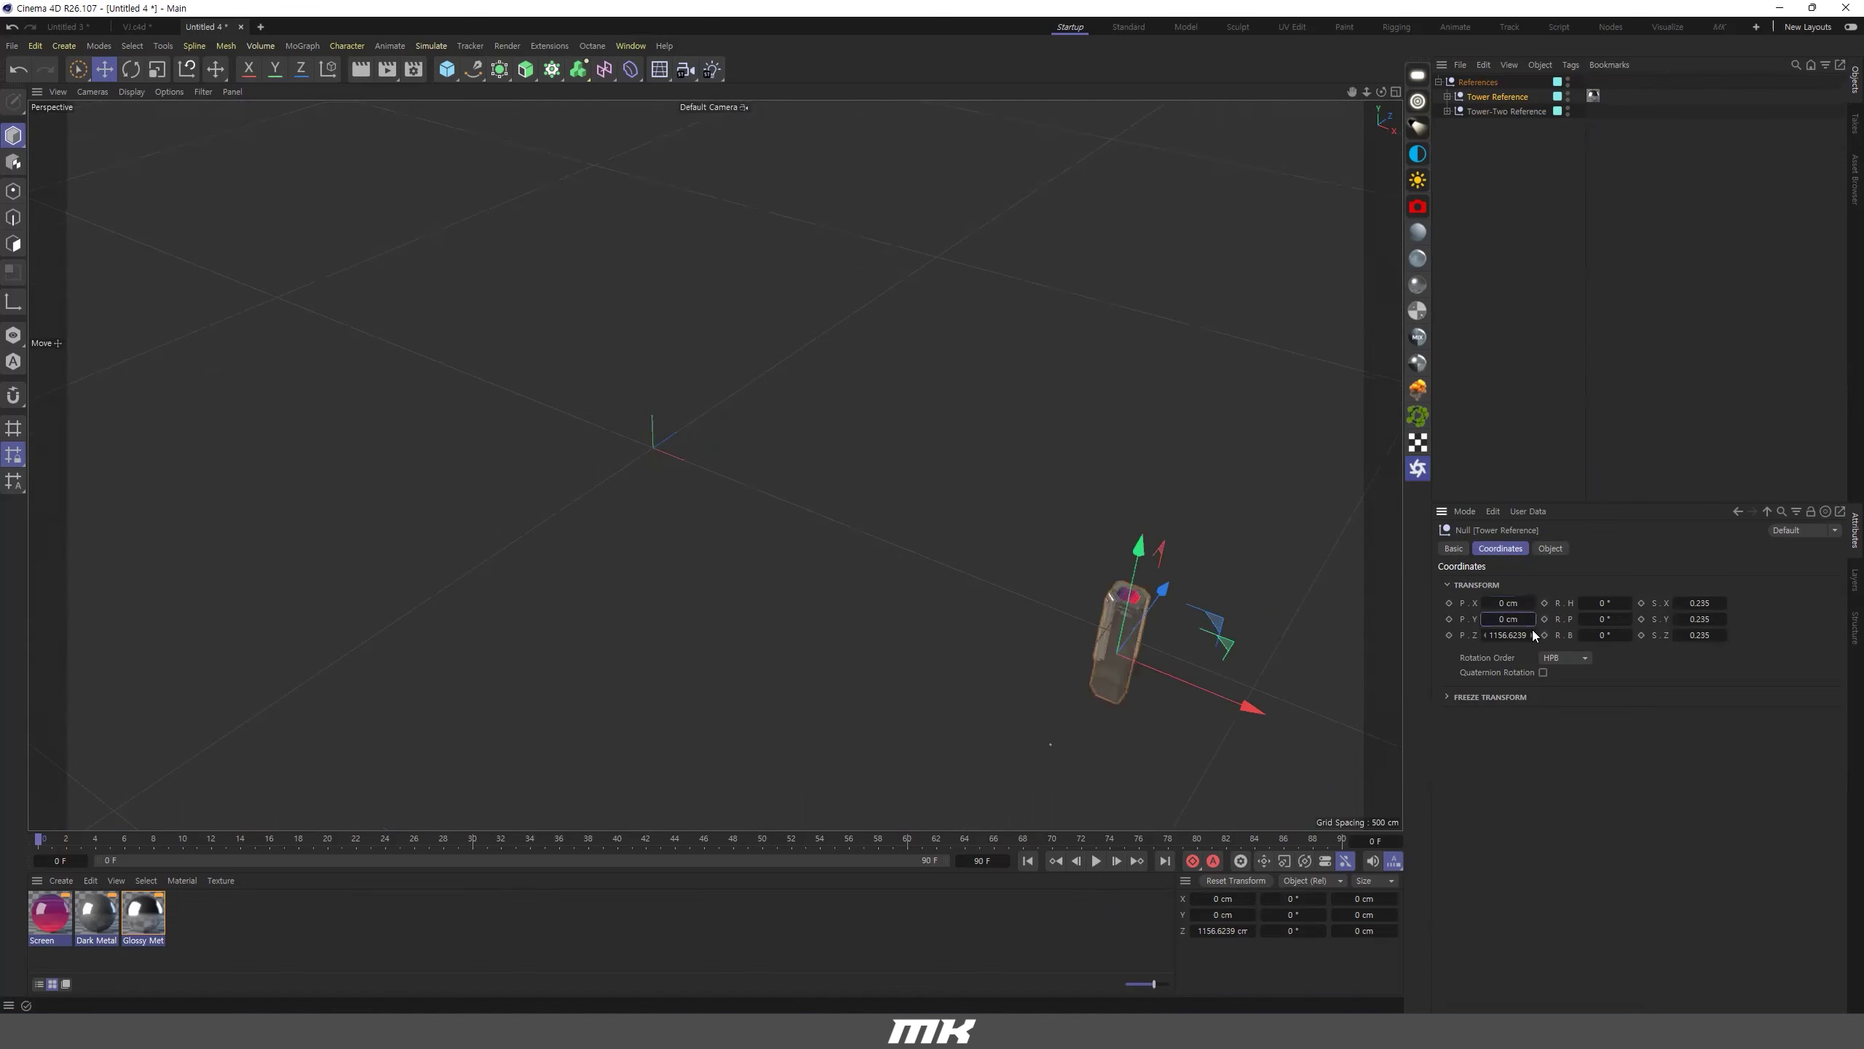
{"action": "right_click", "coordinate": [1530, 635]}
Reset the Tower-Two Reference object's X, Y and Z position to 0 cm.
{"action": "left_click", "coordinate": [1505, 111]}
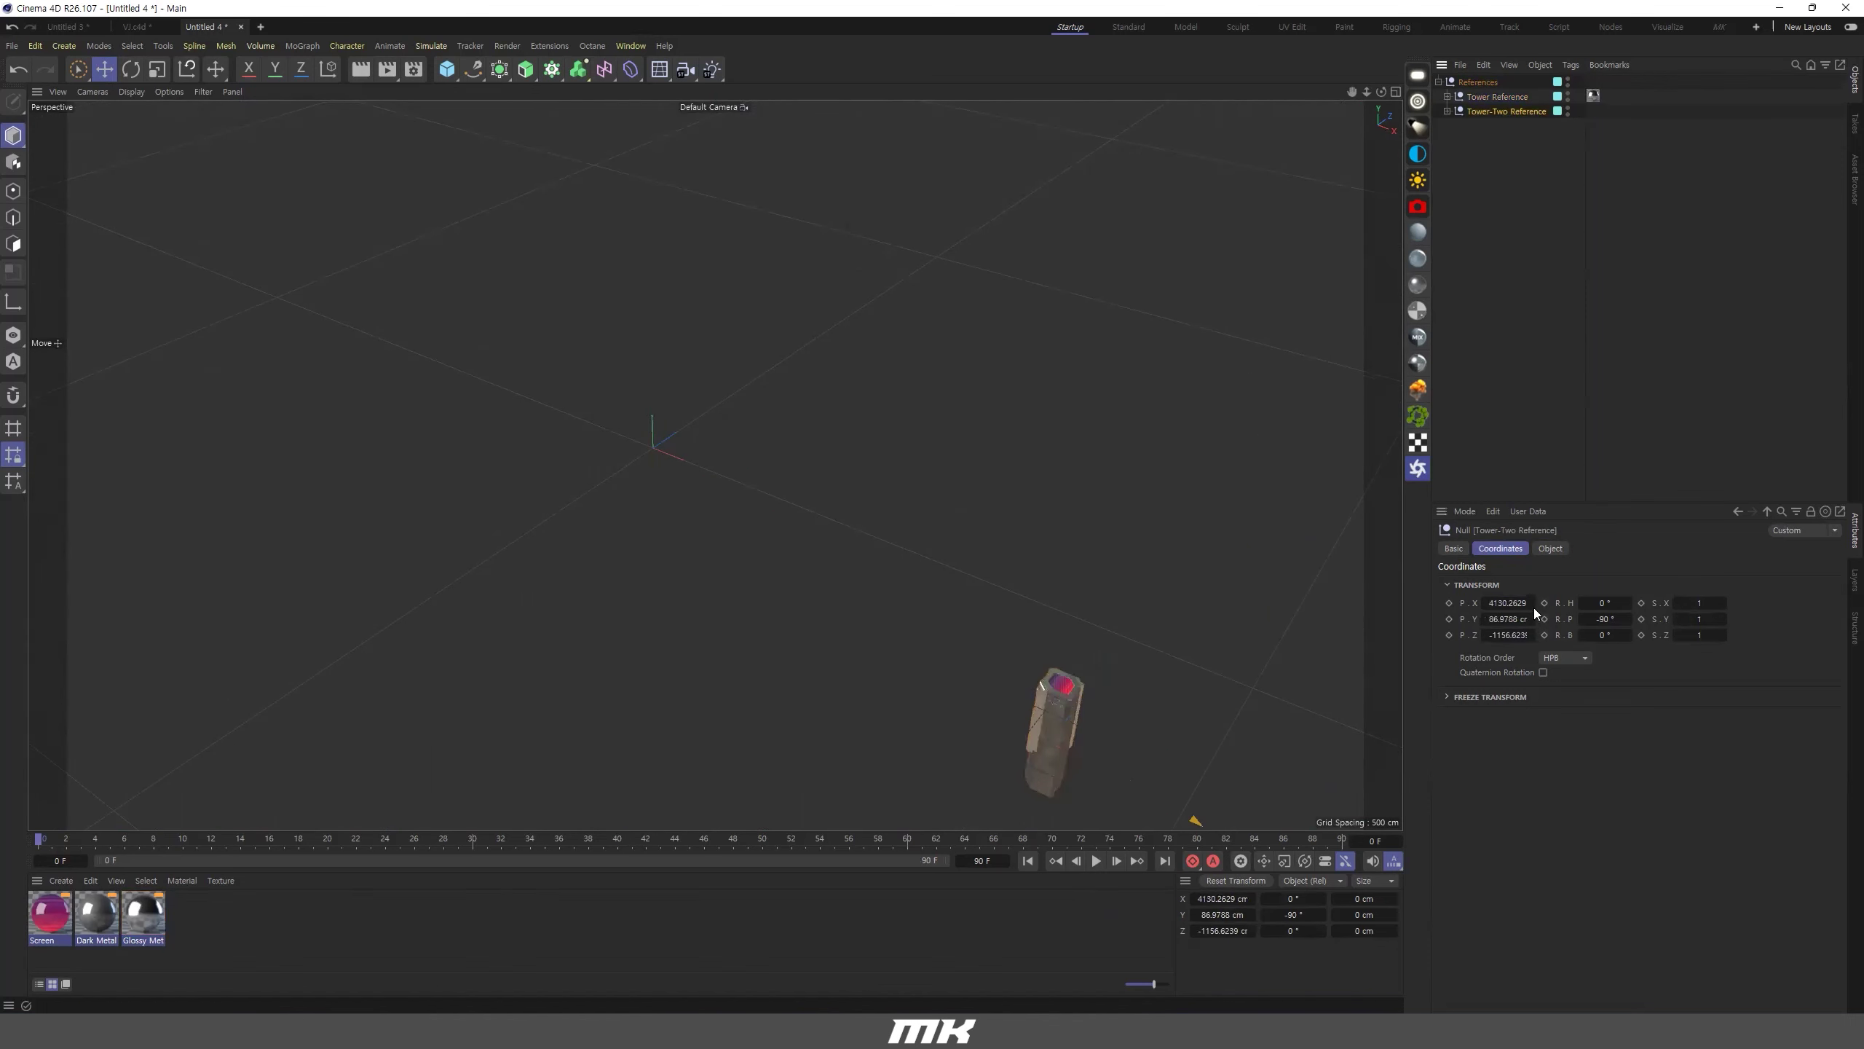
{"action": "right_click", "coordinate": [1531, 603]}
{"action": "right_click", "coordinate": [1532, 619]}
{"action": "right_click", "coordinate": [1531, 635]}
Set the References group's X, Y and Z position to 0 cm so the towers sit at the world origin.
{"action": "left_click", "coordinate": [1477, 82]}
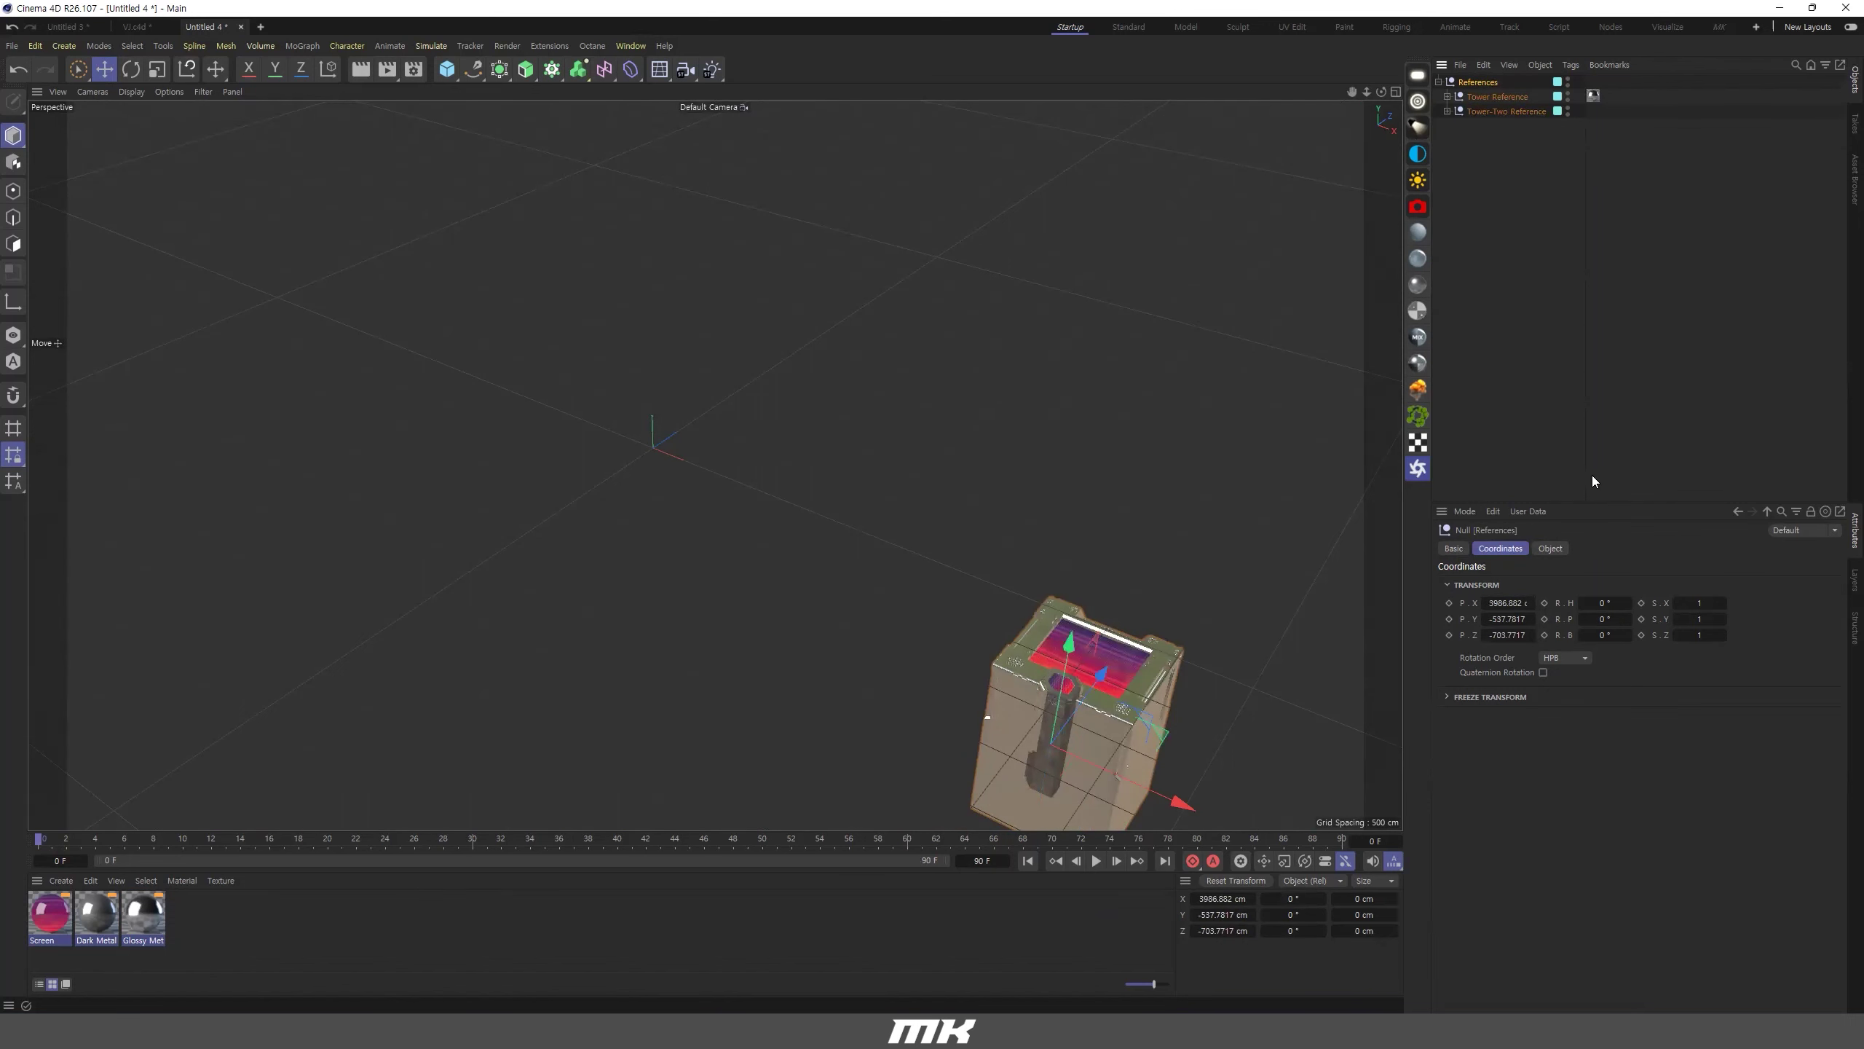
{"action": "right_click", "coordinate": [1531, 603]}
{"action": "right_click", "coordinate": [1531, 619]}
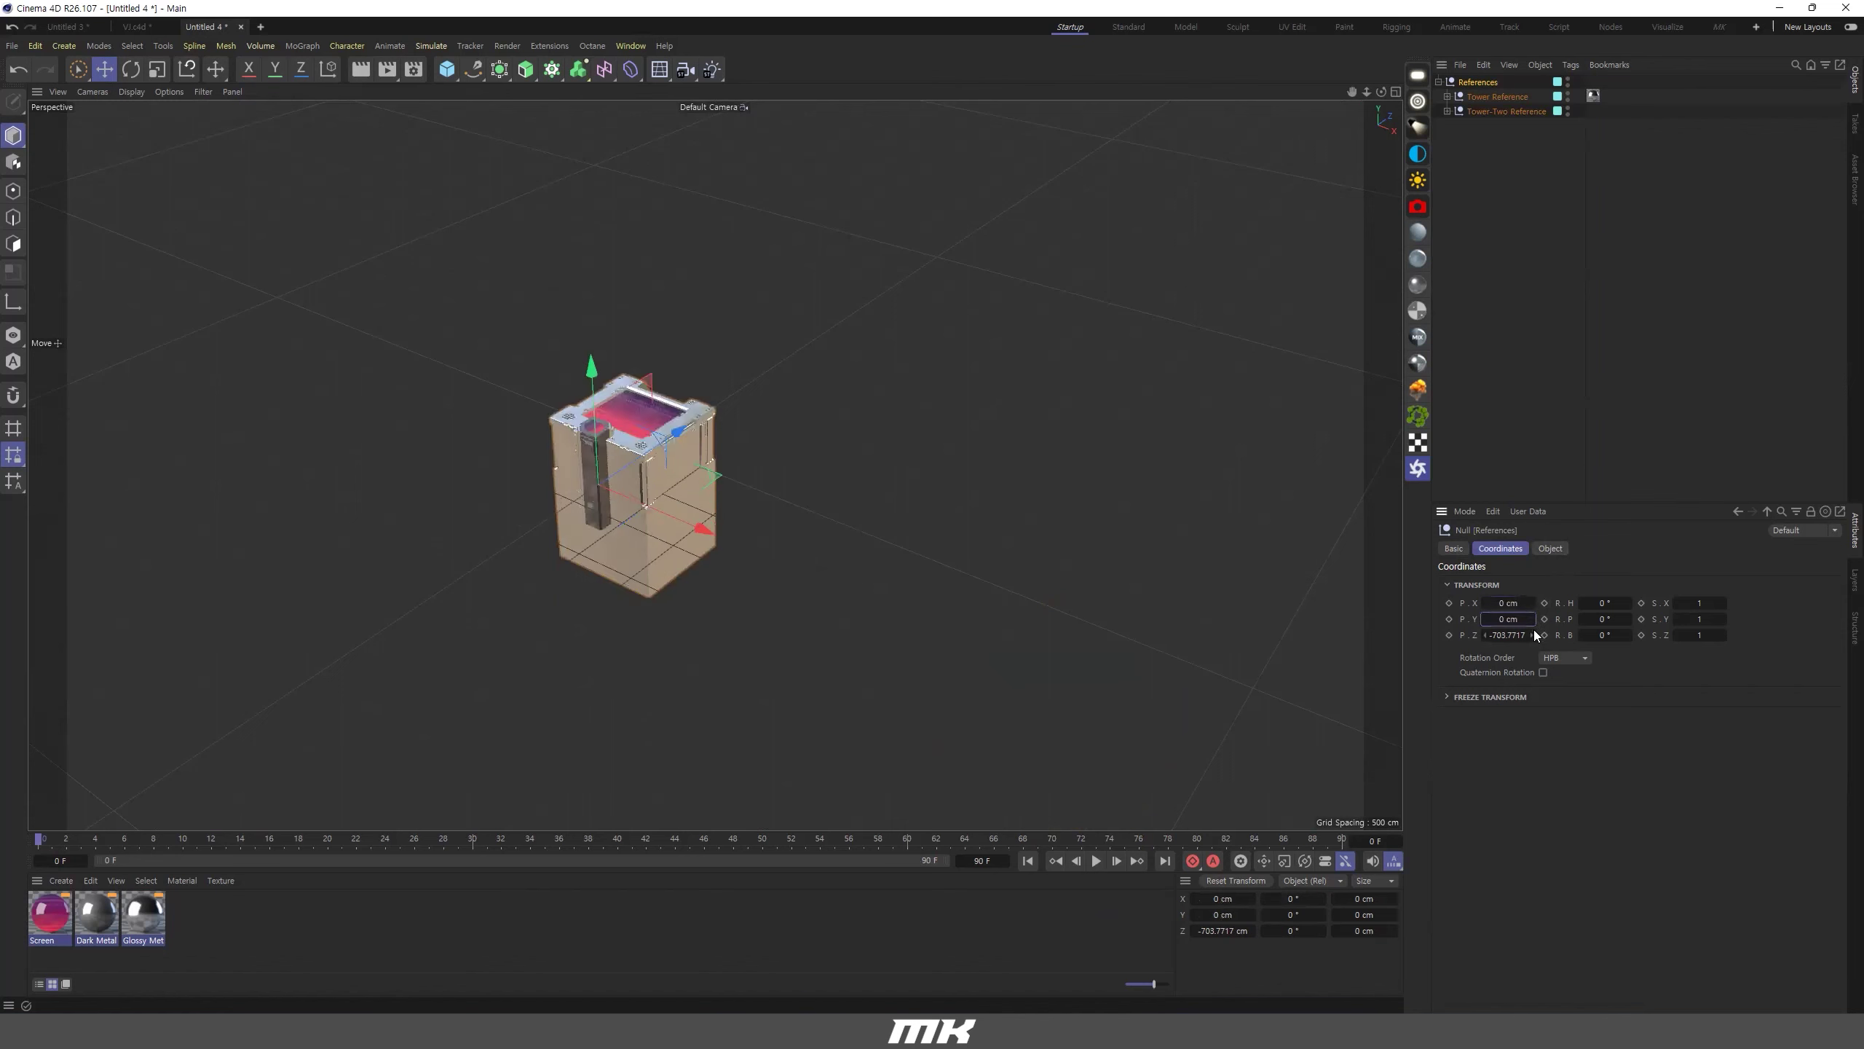
{"action": "right_click", "coordinate": [1532, 635]}
{"action": "scroll", "coordinate": [777, 436], "scroll_direction": "up", "scroll_amount": 8}
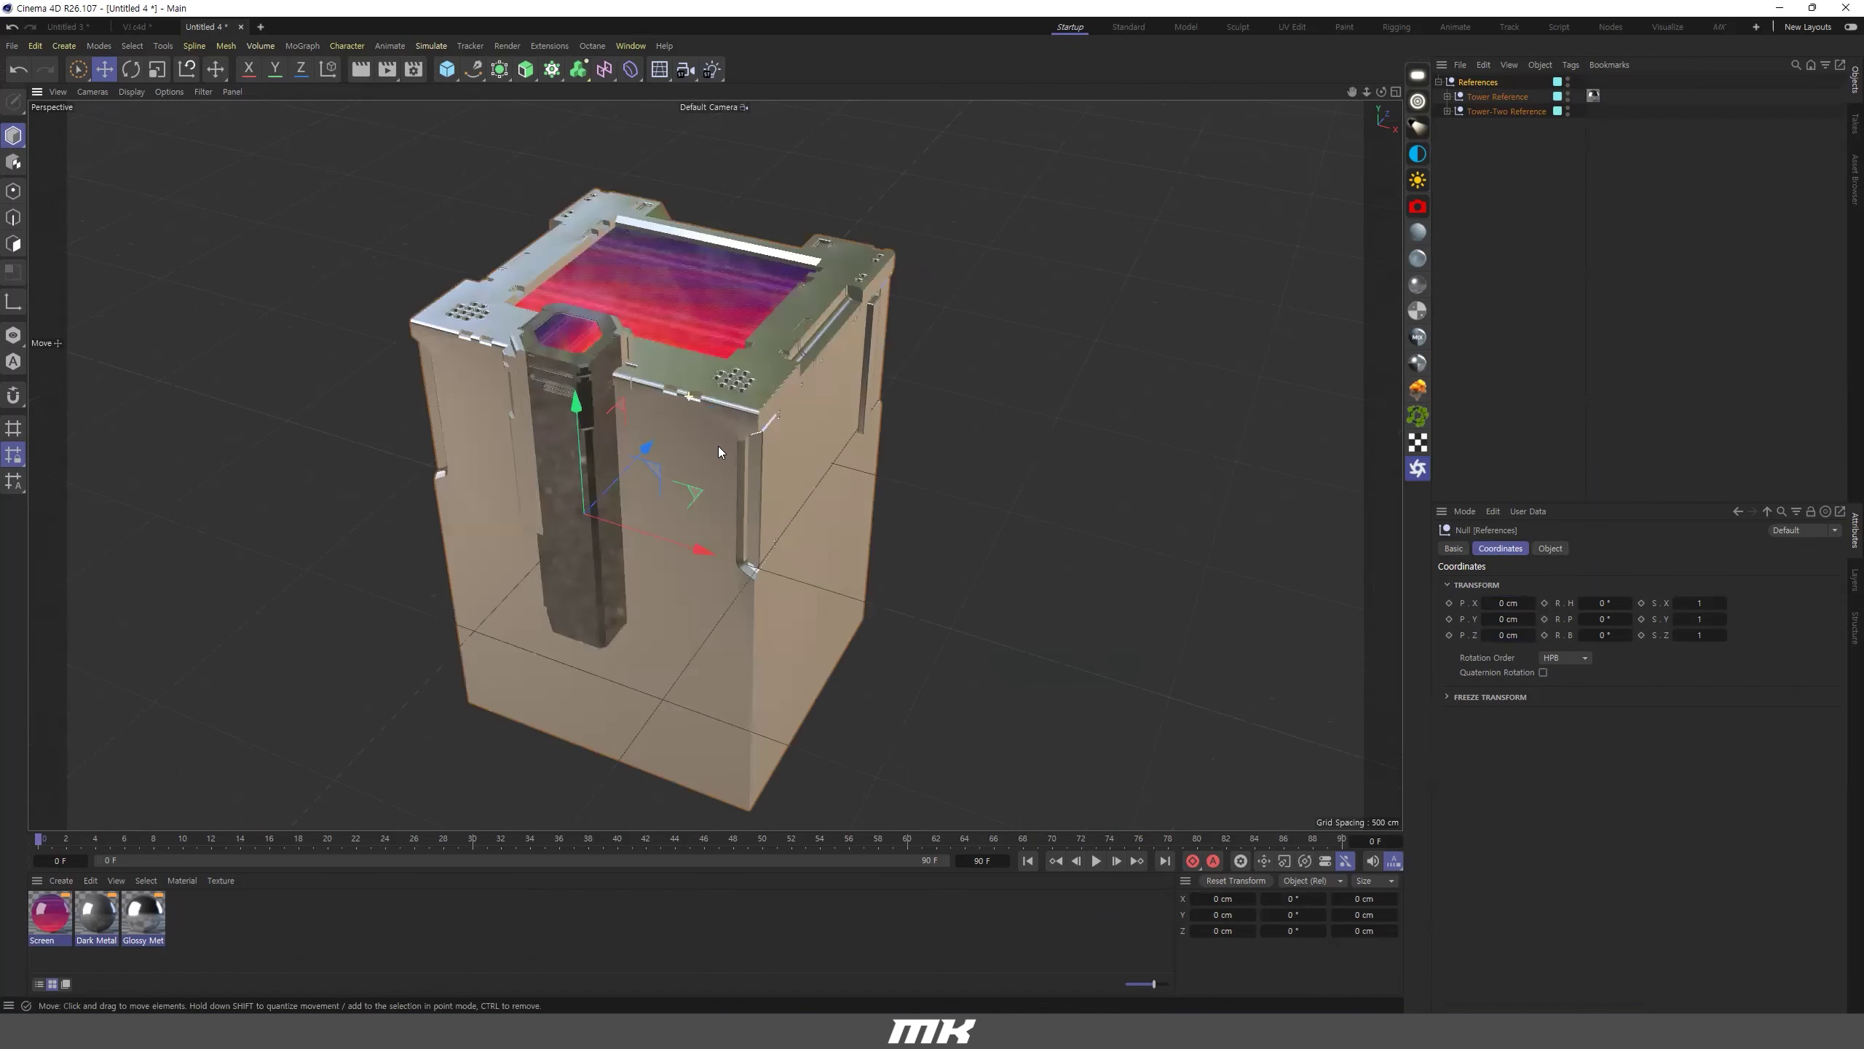
{"action": "left_click_drag", "start_coordinate": [777, 437], "coordinate": [822, 433], "text": "alt"}
Move the two towers apart along X, placing Tower Reference at about 325 cm.
{"action": "left_click", "coordinate": [1495, 97]}
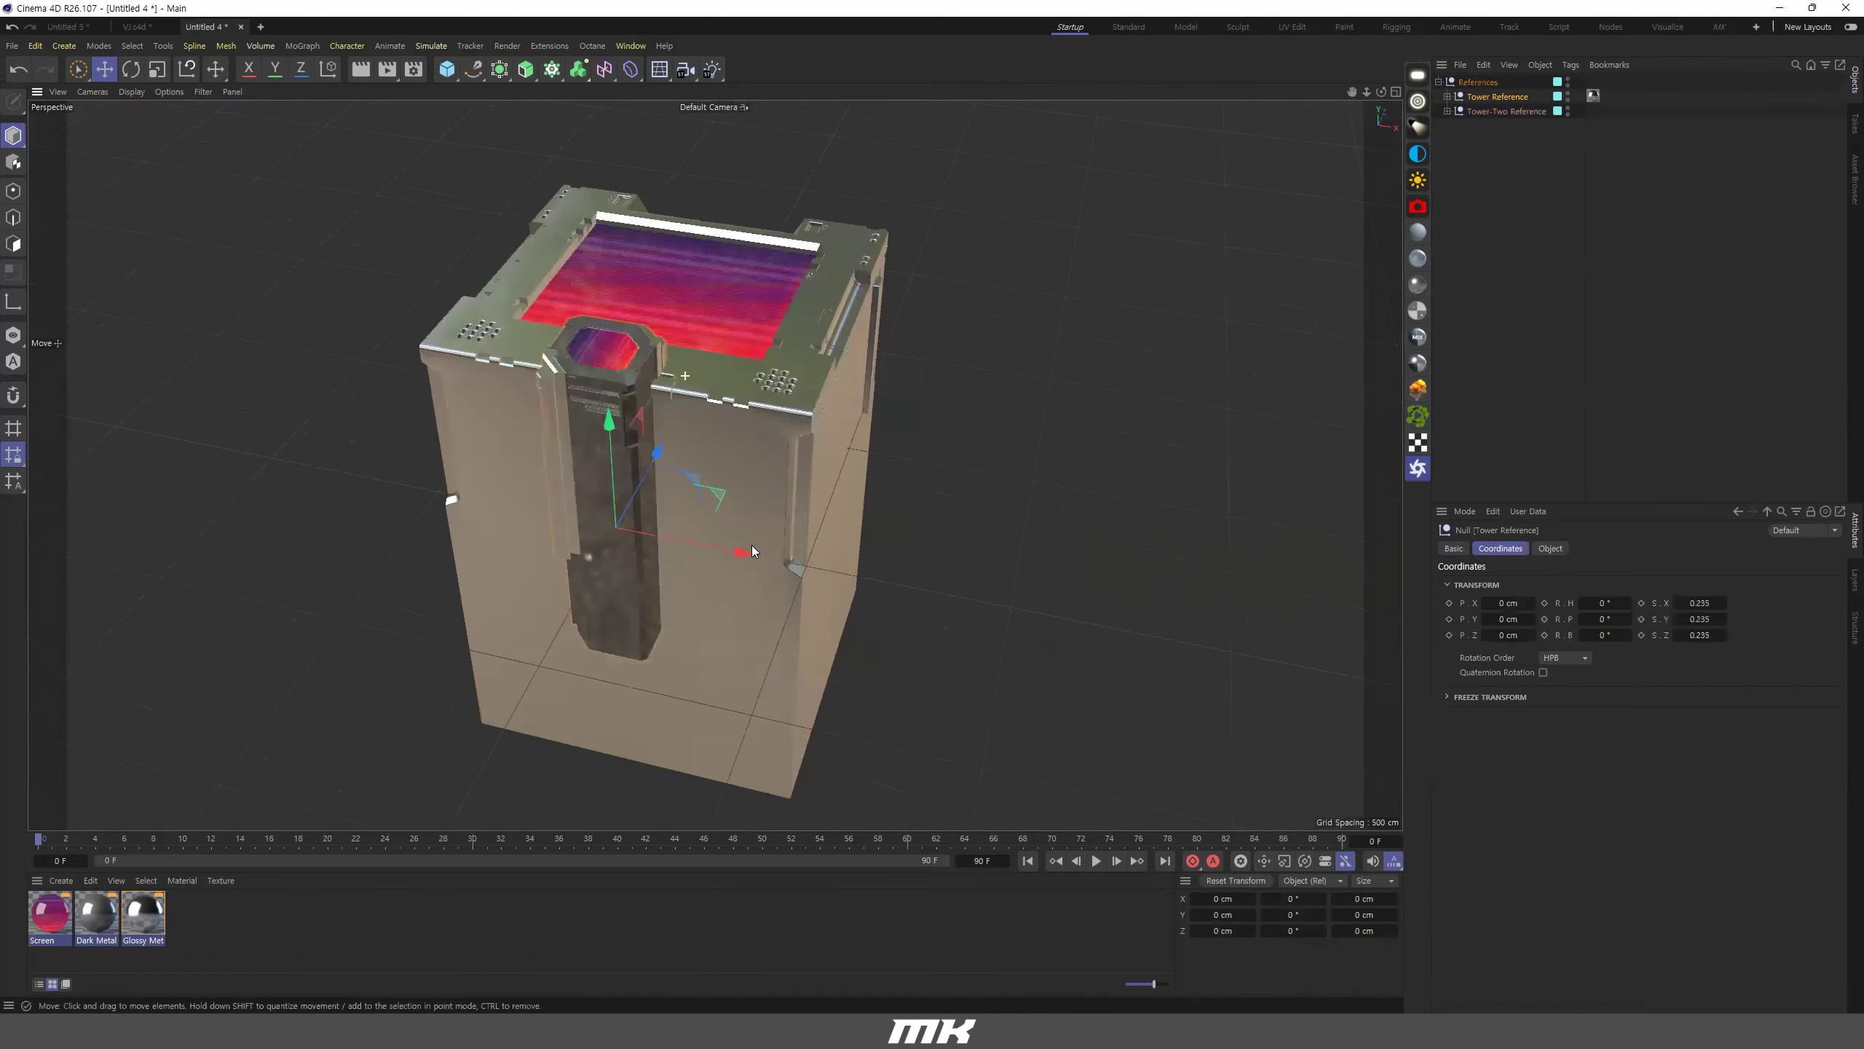
{"action": "left_click_drag", "start_coordinate": [751, 545], "coordinate": [800, 552], "text": "alt"}
{"action": "left_click_drag", "start_coordinate": [763, 546], "coordinate": [1164, 576]}
{"action": "left_click", "coordinate": [736, 388]}
{"action": "scroll", "coordinate": [737, 388], "scroll_direction": "down", "scroll_amount": 3}
{"action": "left_click_drag", "start_coordinate": [730, 496], "coordinate": [542, 460]}
{"action": "left_click", "coordinate": [903, 552]}
{"action": "left_click_drag", "start_coordinate": [1048, 540], "coordinate": [843, 520]}
{"action": "left_click_drag", "start_coordinate": [999, 507], "coordinate": [938, 457], "text": "alt"}
{"action": "scroll", "coordinate": [917, 445], "scroll_direction": "up", "scroll_amount": 5}
{"action": "left_click_drag", "start_coordinate": [599, 452], "coordinate": [874, 421], "text": "alt"}
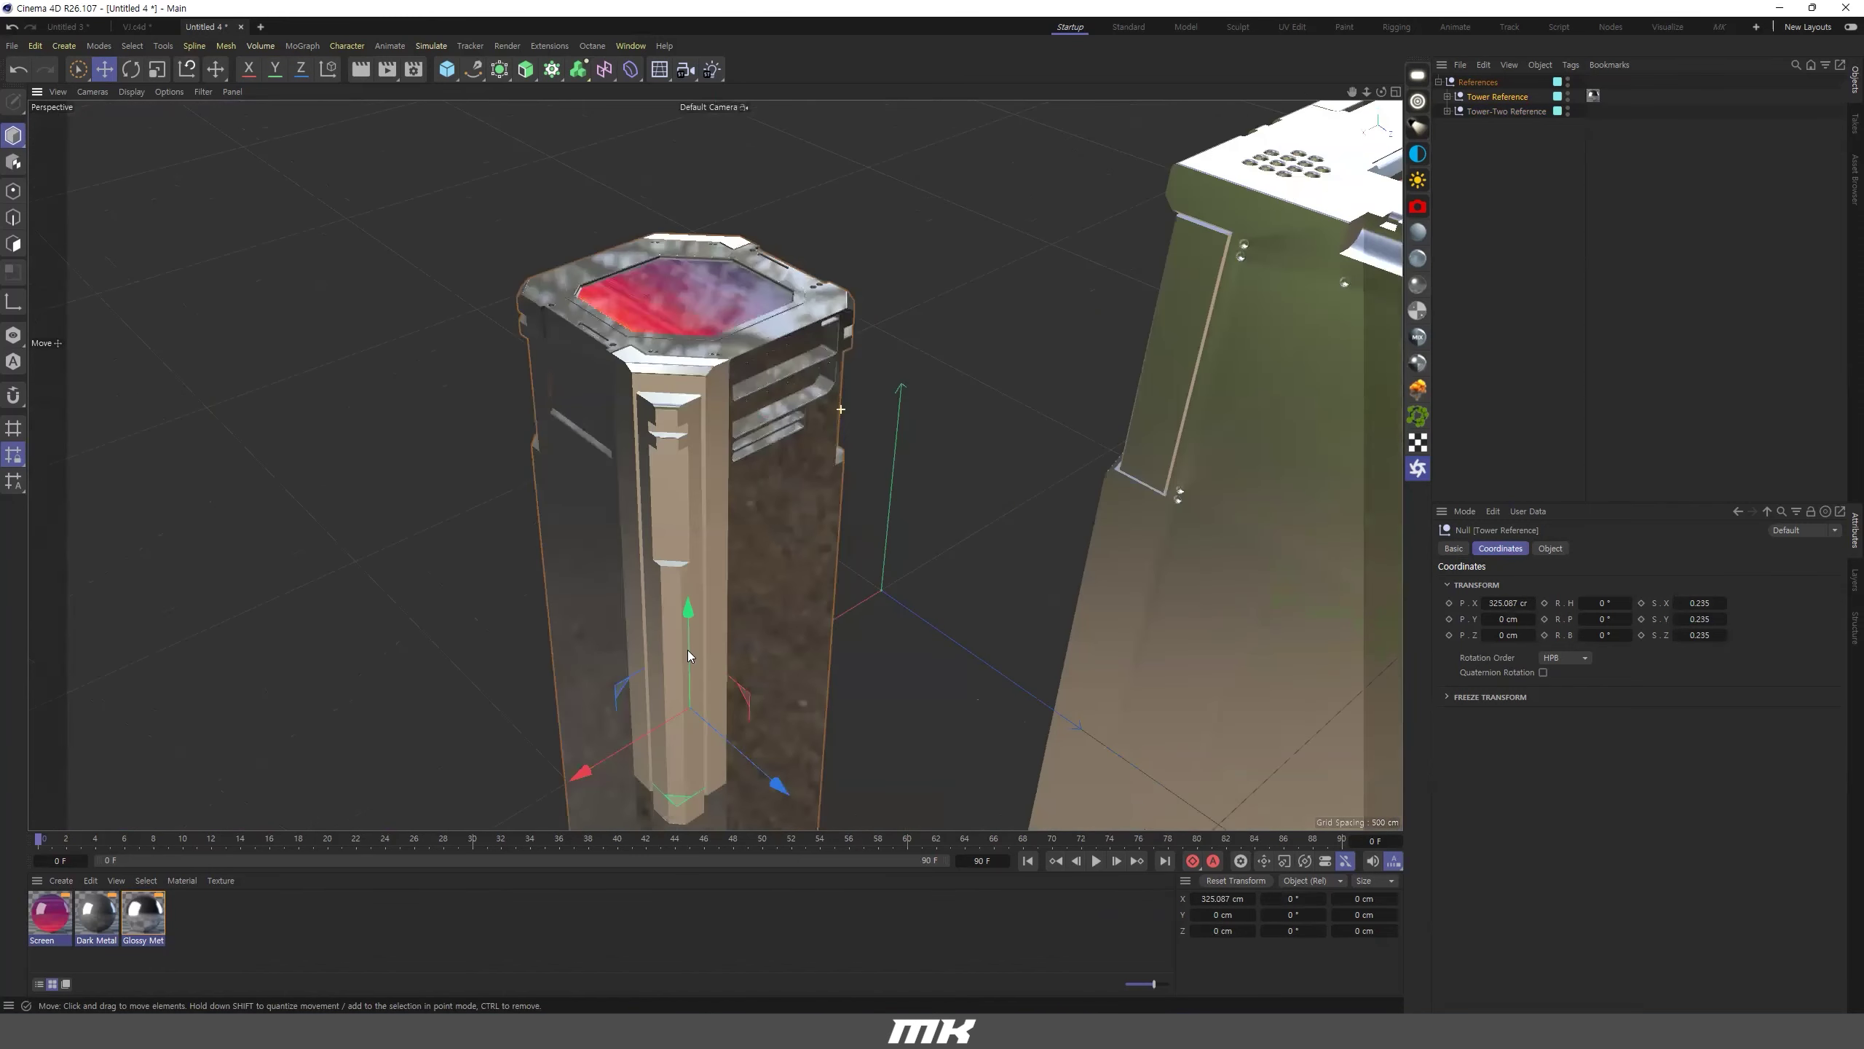
{"action": "left_click_drag", "start_coordinate": [691, 656], "coordinate": [742, 679], "text": "alt"}
Delete the Screen, Dark Metal and Glossy Metal materials so that both towers appear in plain grey.
{"action": "left_click_drag", "start_coordinate": [223, 956], "coordinate": [35, 918]}
{"action": "key", "text": "Delete"}
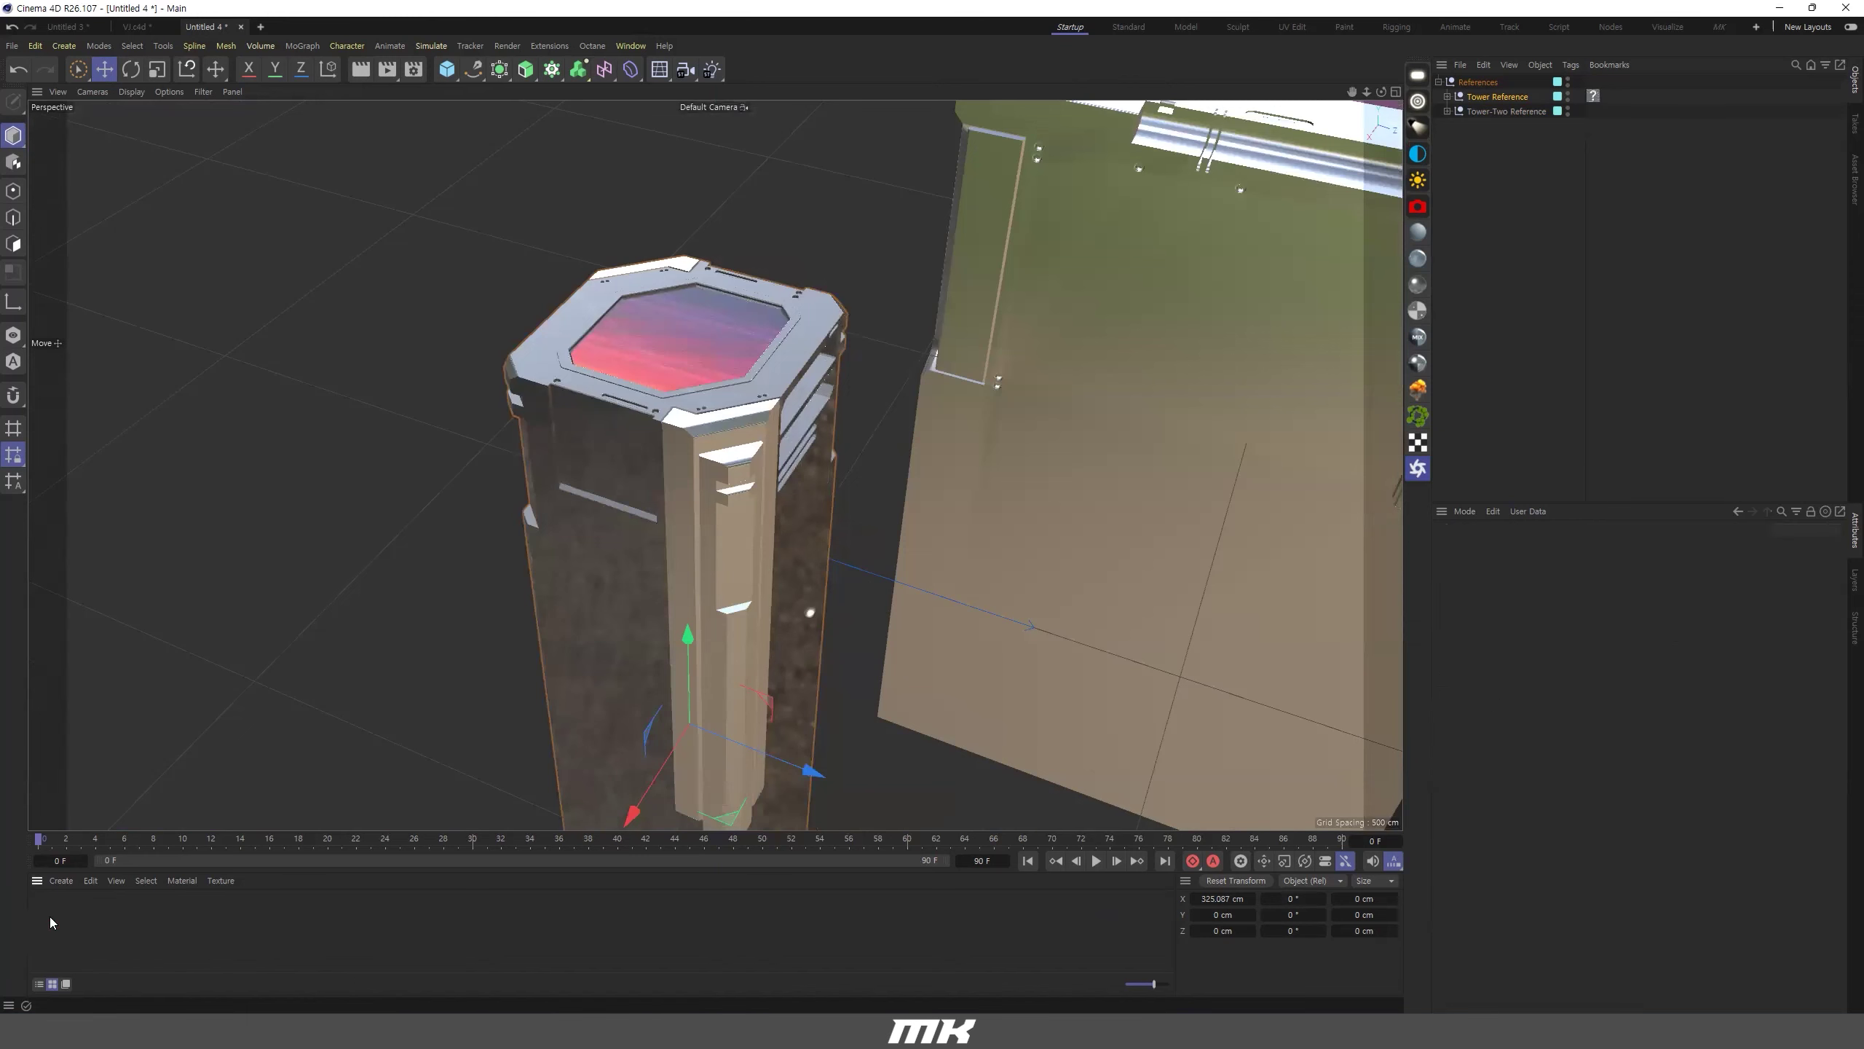
{"action": "scroll", "coordinate": [1083, 294], "scroll_direction": "down", "scroll_amount": 5}
{"action": "left_click_drag", "start_coordinate": [947, 356], "coordinate": [1103, 437], "text": "alt"}
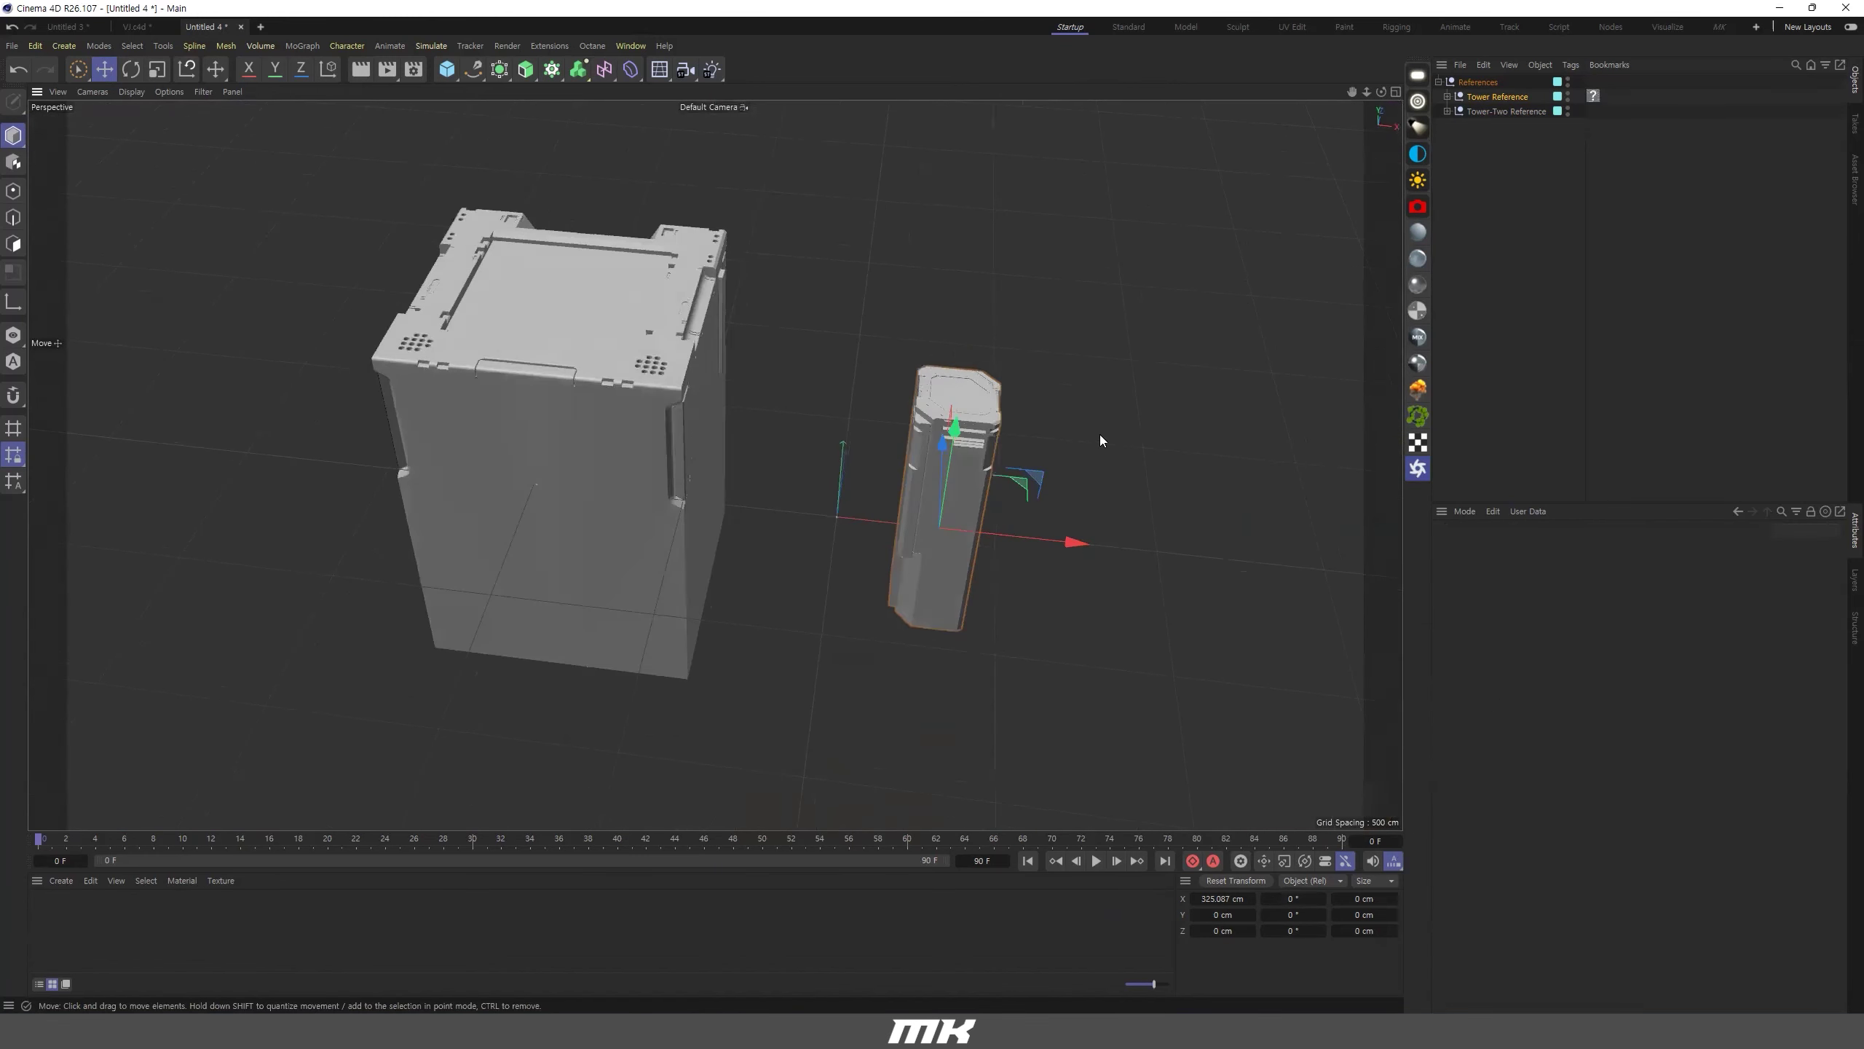
Move the whole References group along X to about -1095 cm, away from the origin.
{"action": "left_click_drag", "start_coordinate": [1088, 538], "coordinate": [631, 512]}
{"action": "left_click", "coordinate": [1478, 81]}
{"action": "left_click_drag", "start_coordinate": [903, 404], "coordinate": [604, 314], "text": "alt"}
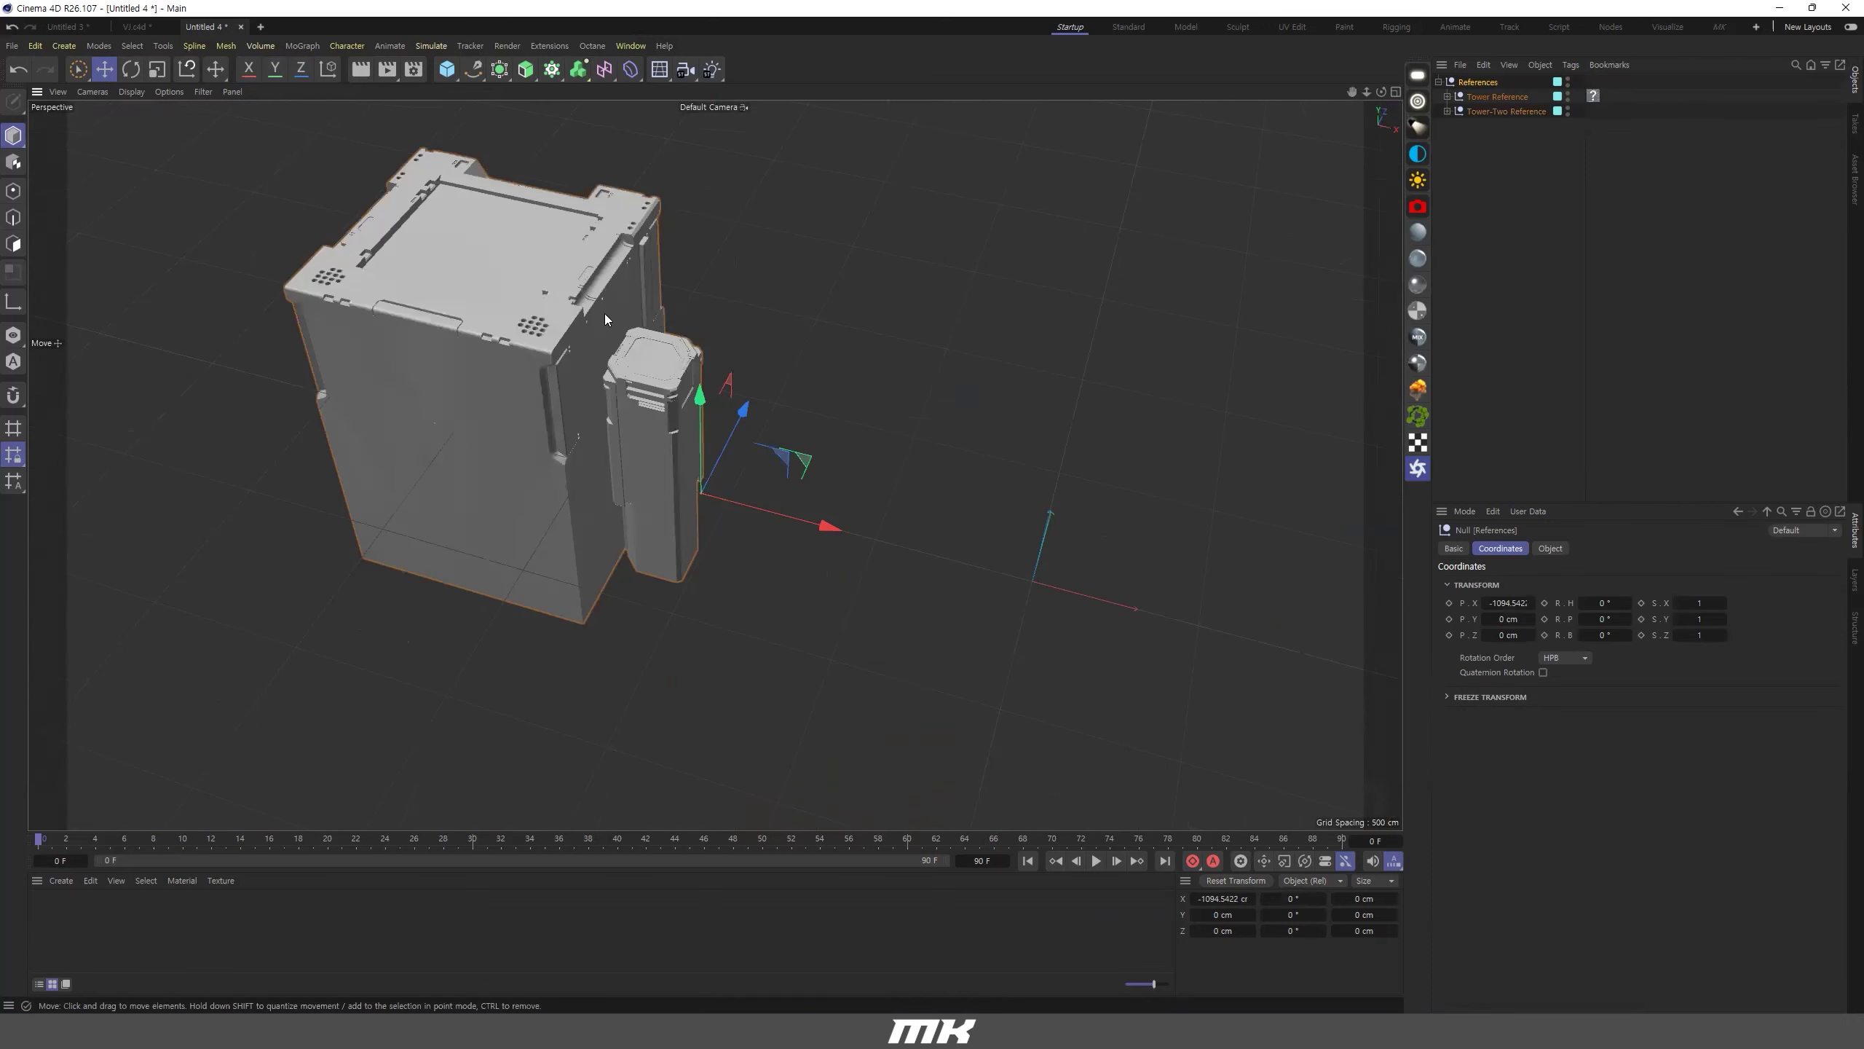
Inspect the large tower's recesses, bevelled edges, holes and panel cut-outs up close from several sides.
{"action": "right_click_drag", "start_coordinate": [554, 366], "coordinate": [584, 331], "text": "alt"}
{"action": "left_click_drag", "start_coordinate": [584, 331], "coordinate": [698, 375], "text": "alt"}
{"action": "right_click_drag", "start_coordinate": [699, 376], "coordinate": [658, 447], "text": "alt"}
{"action": "left_click_drag", "start_coordinate": [658, 447], "coordinate": [622, 397], "text": "alt"}
{"action": "scroll", "coordinate": [622, 400], "scroll_direction": "up", "scroll_amount": 3}
{"action": "scroll", "coordinate": [782, 394], "scroll_direction": "up", "scroll_amount": 10}
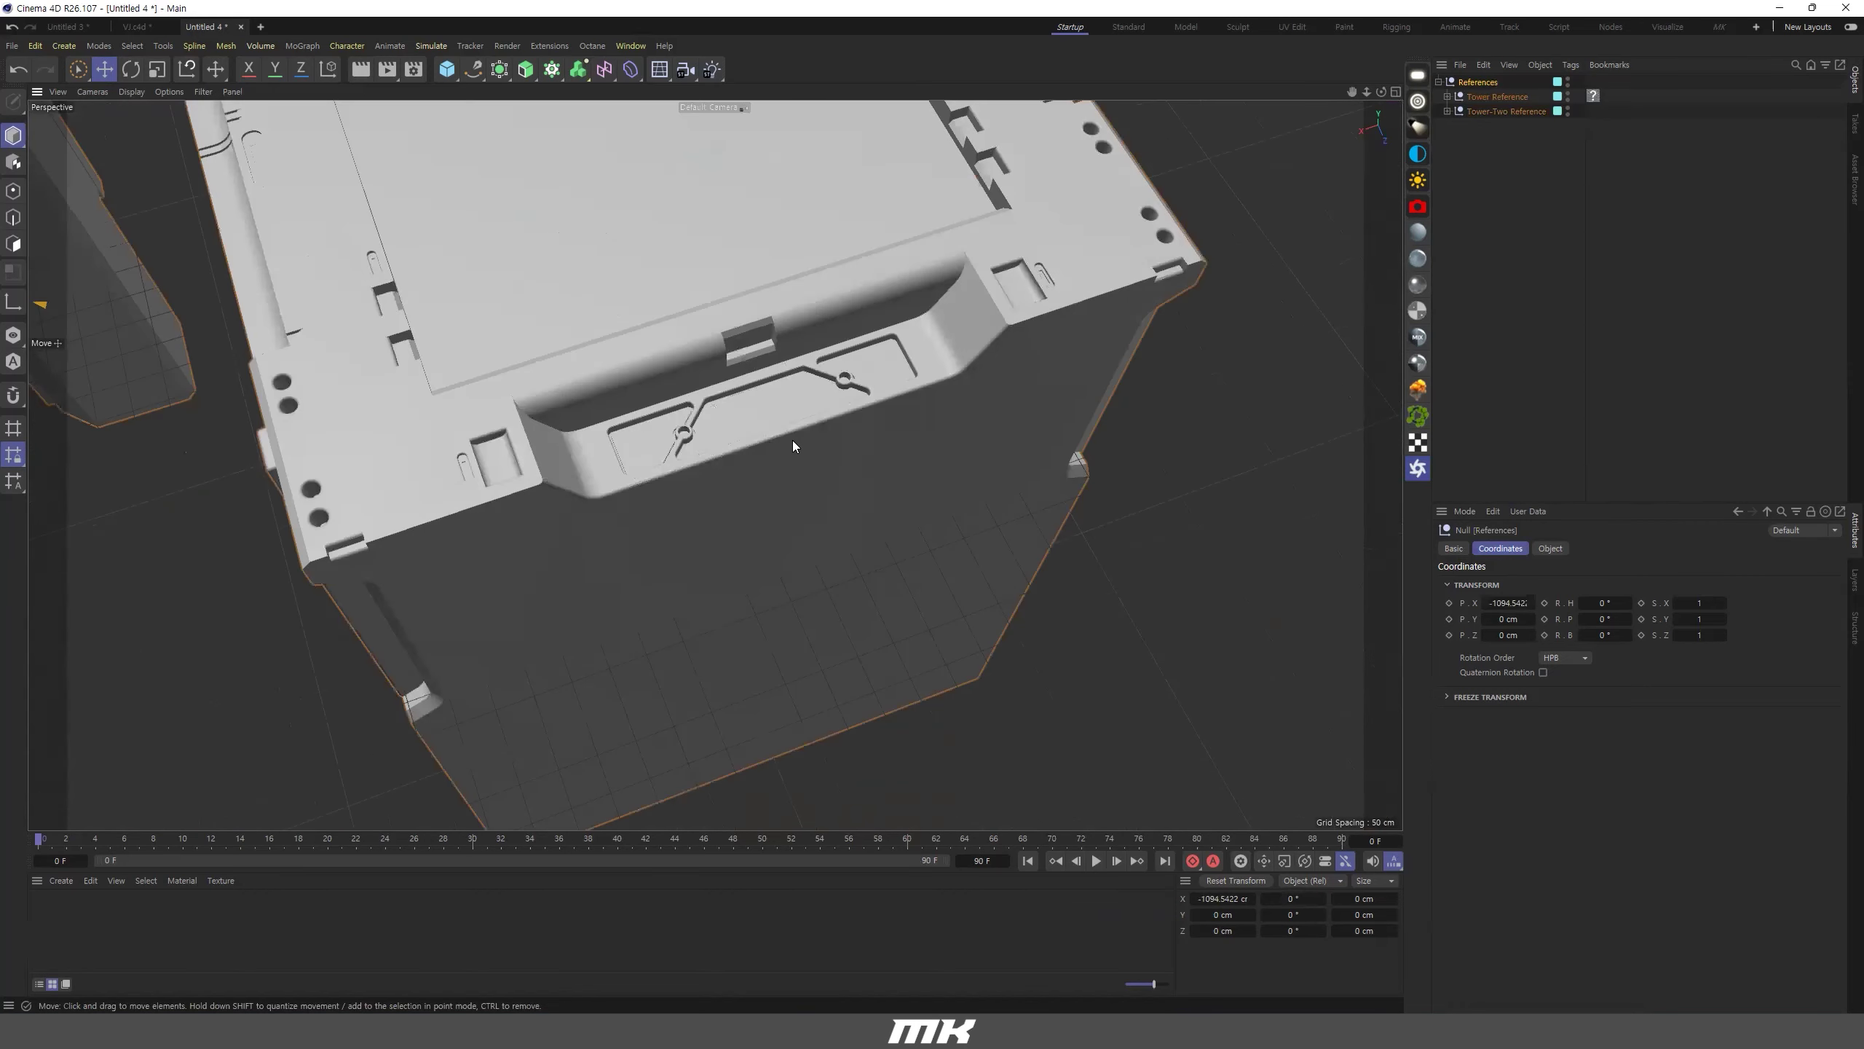
{"action": "scroll", "coordinate": [779, 357], "scroll_direction": "down", "scroll_amount": 5}
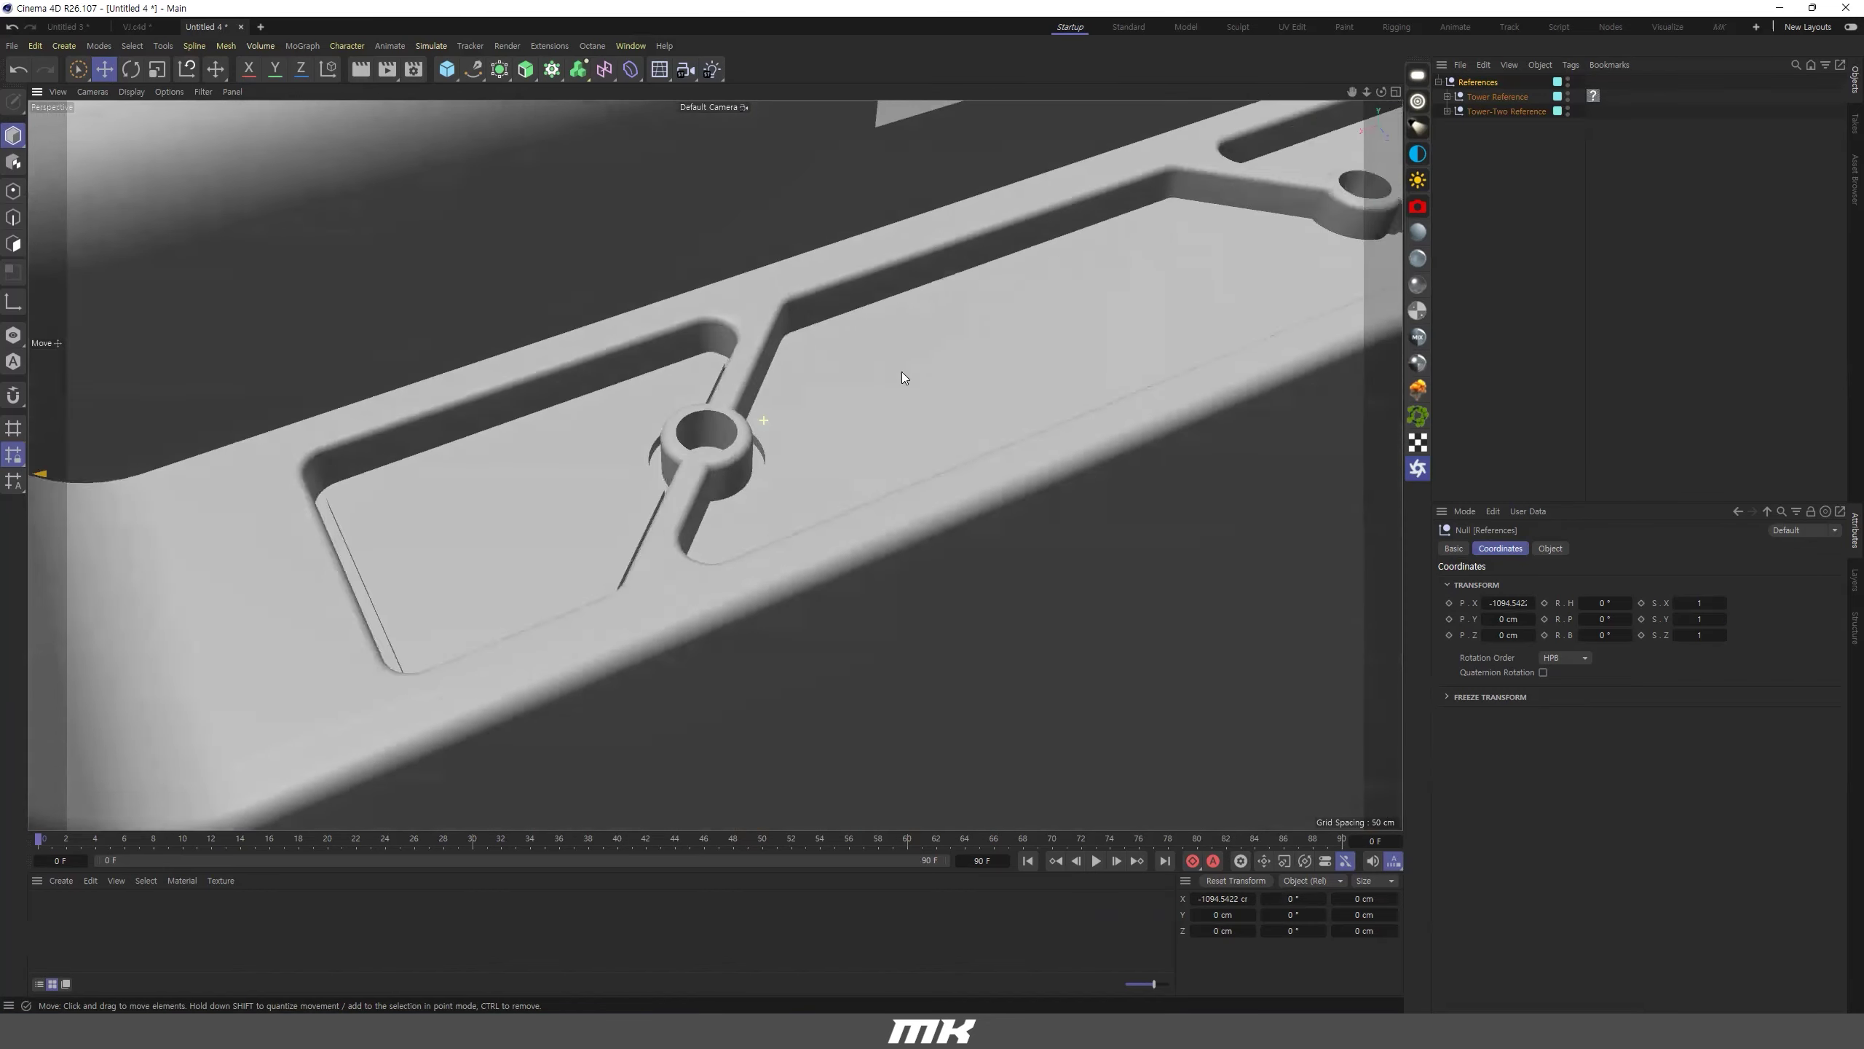
{"action": "left_click_drag", "start_coordinate": [902, 371], "coordinate": [641, 403], "text": "alt"}
{"action": "scroll", "coordinate": [594, 574], "scroll_direction": "down", "scroll_amount": 4}
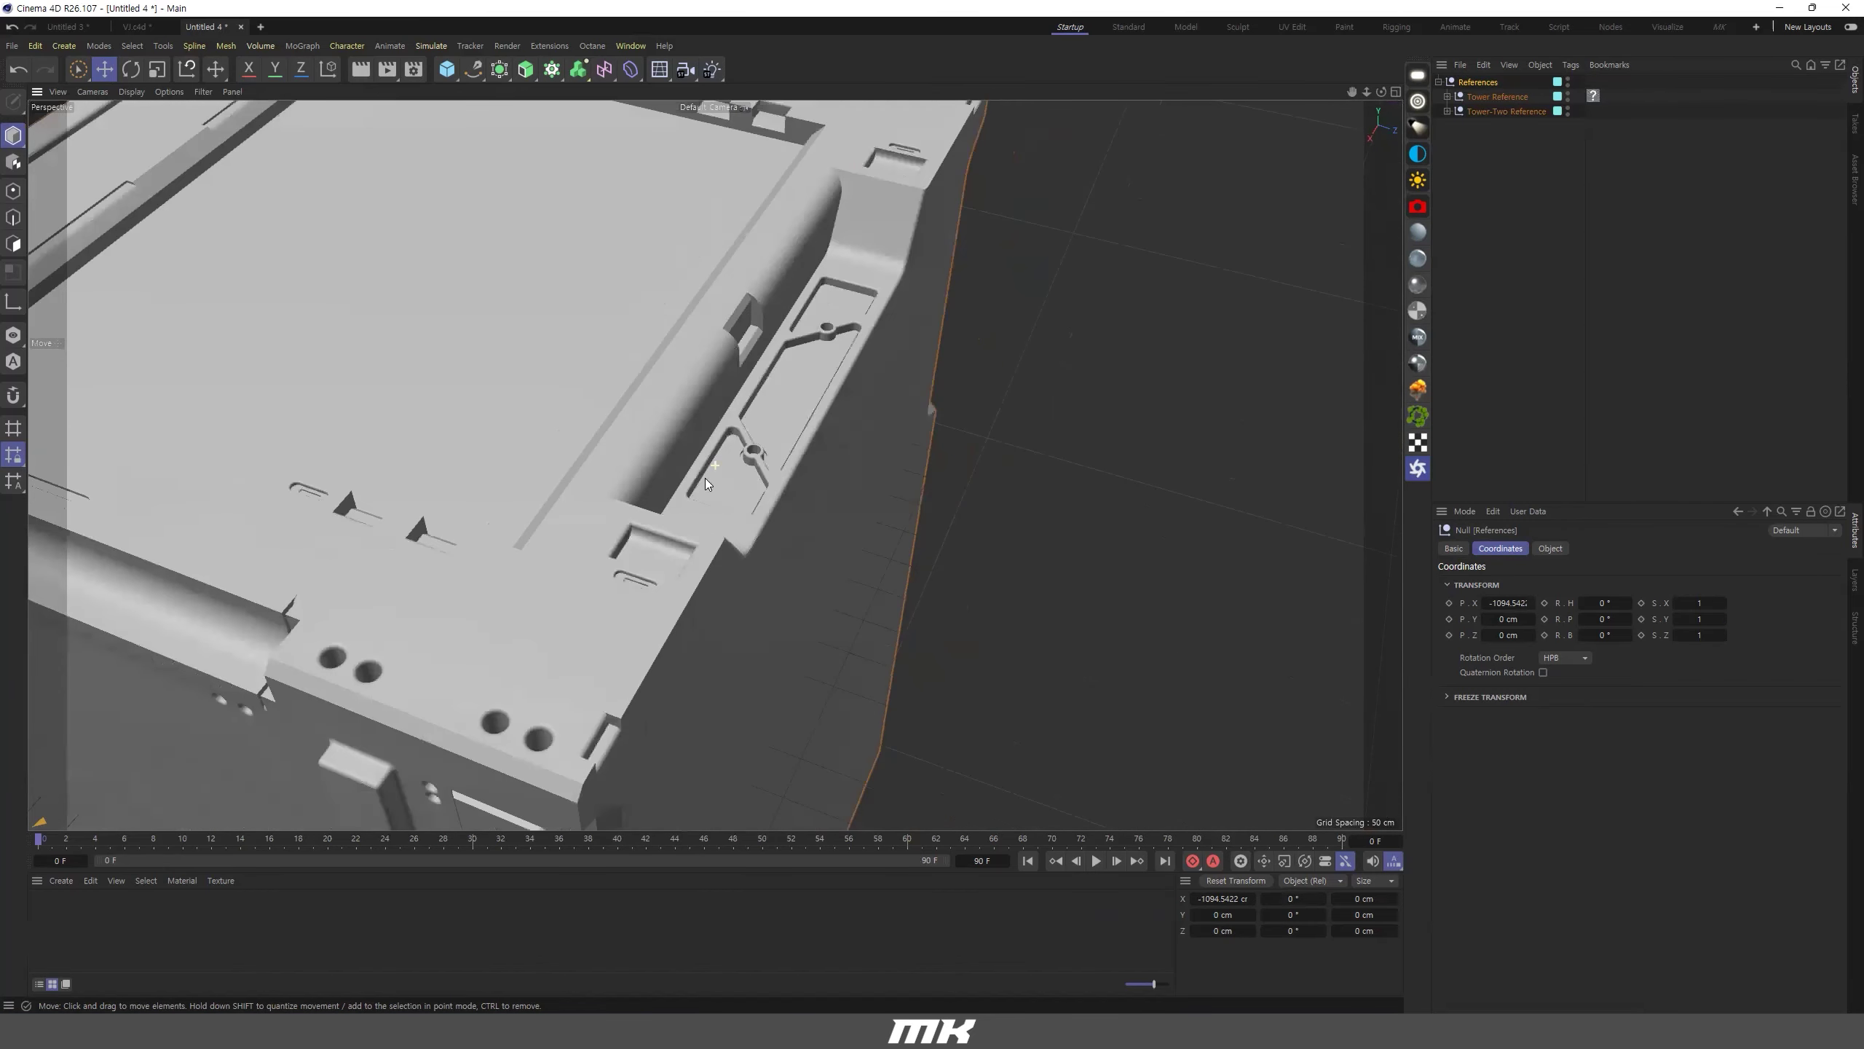
{"action": "left_click_drag", "start_coordinate": [594, 574], "coordinate": [704, 514], "text": "alt"}
{"action": "scroll", "coordinate": [690, 441], "scroll_direction": "down", "scroll_amount": 4}
{"action": "left_click_drag", "start_coordinate": [499, 529], "coordinate": [608, 509], "text": "alt"}
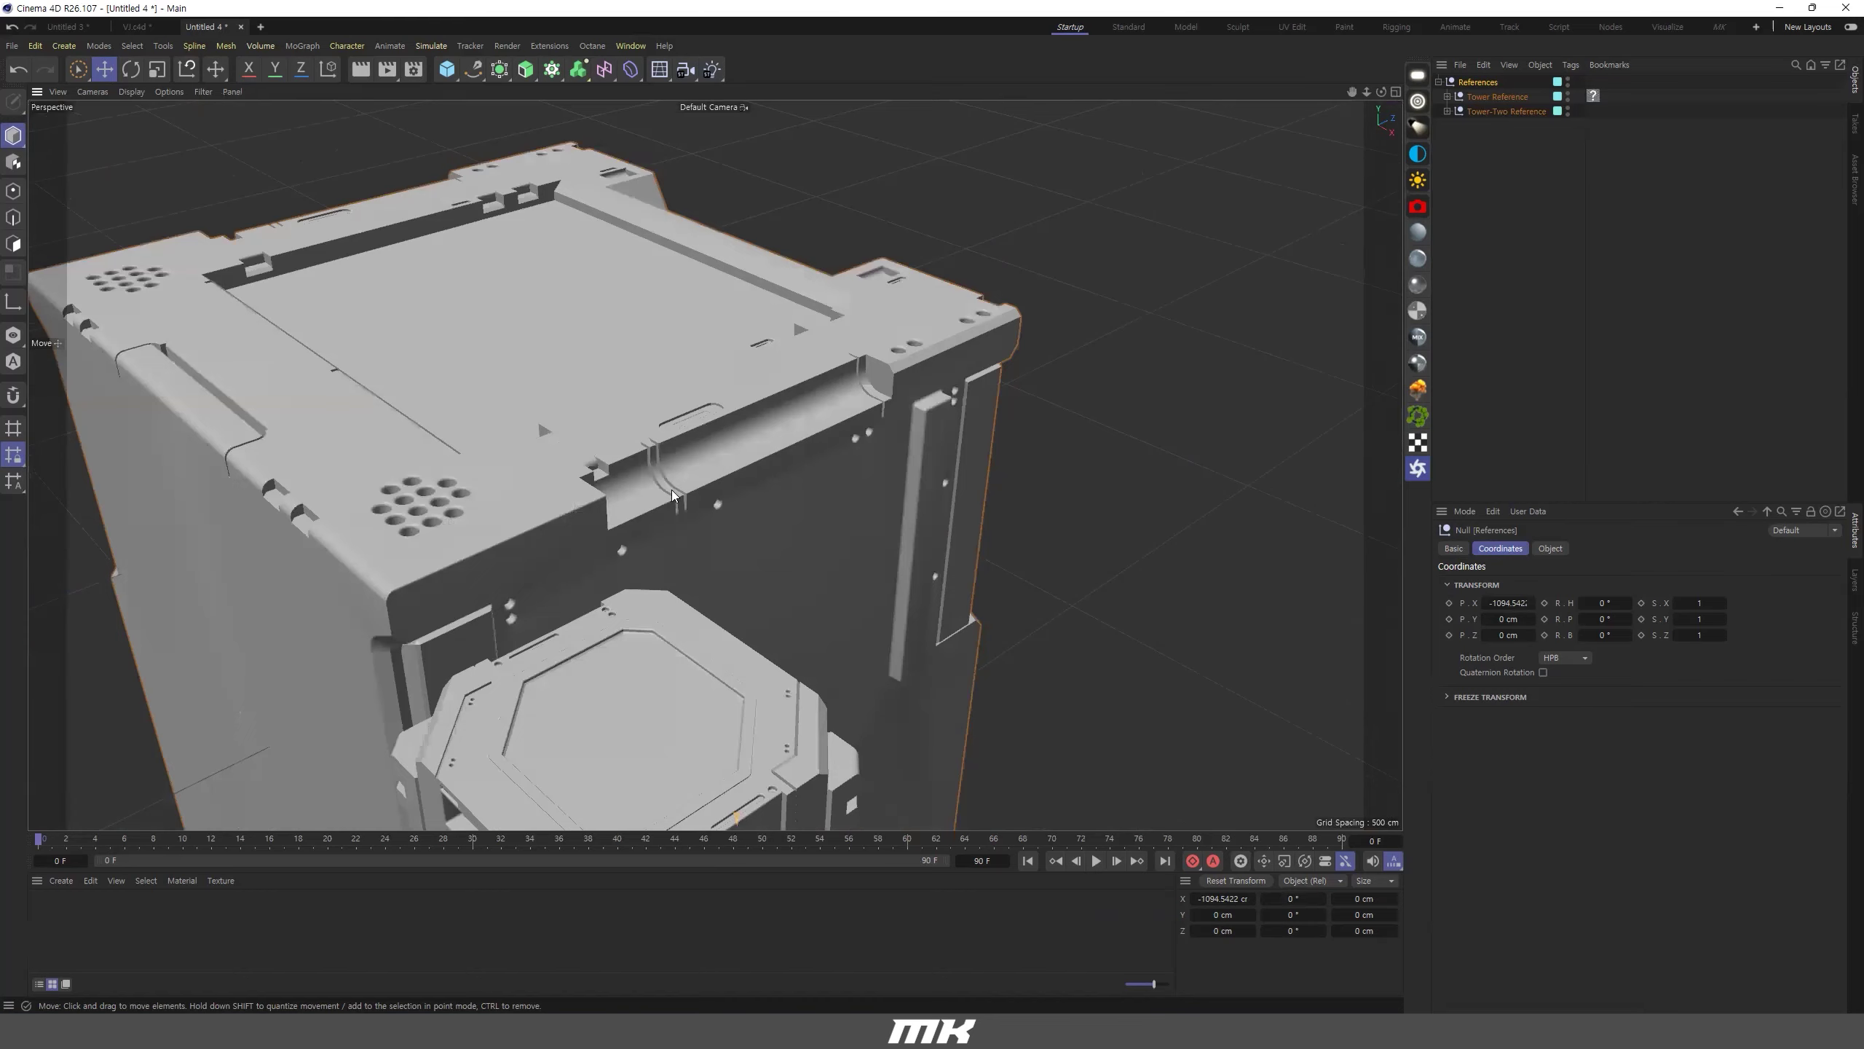
{"action": "scroll", "coordinate": [695, 430], "scroll_direction": "up", "scroll_amount": 8}
{"action": "scroll", "coordinate": [695, 429], "scroll_direction": "down", "scroll_amount": 8}
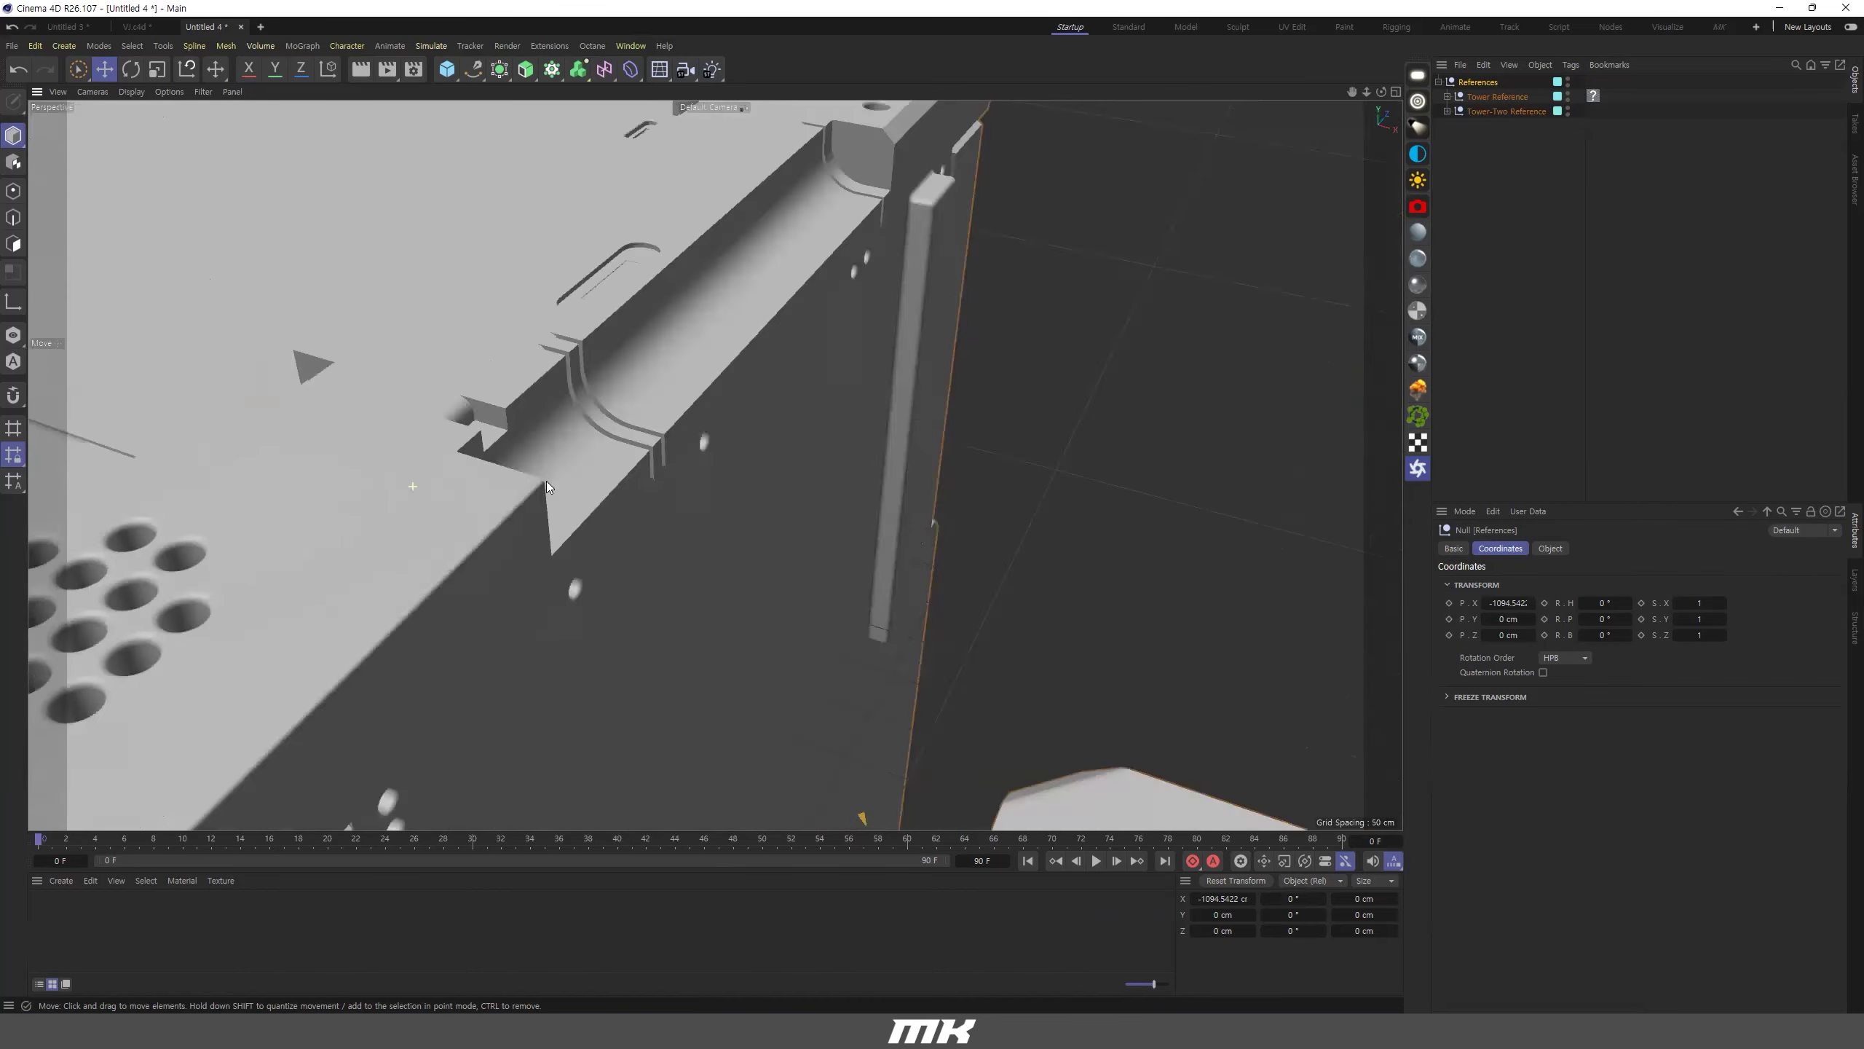
Switch the viewport display to Gouraud Shading (Lines) and view the wireframe structure of both towers.
{"action": "left_click", "coordinate": [131, 91]}
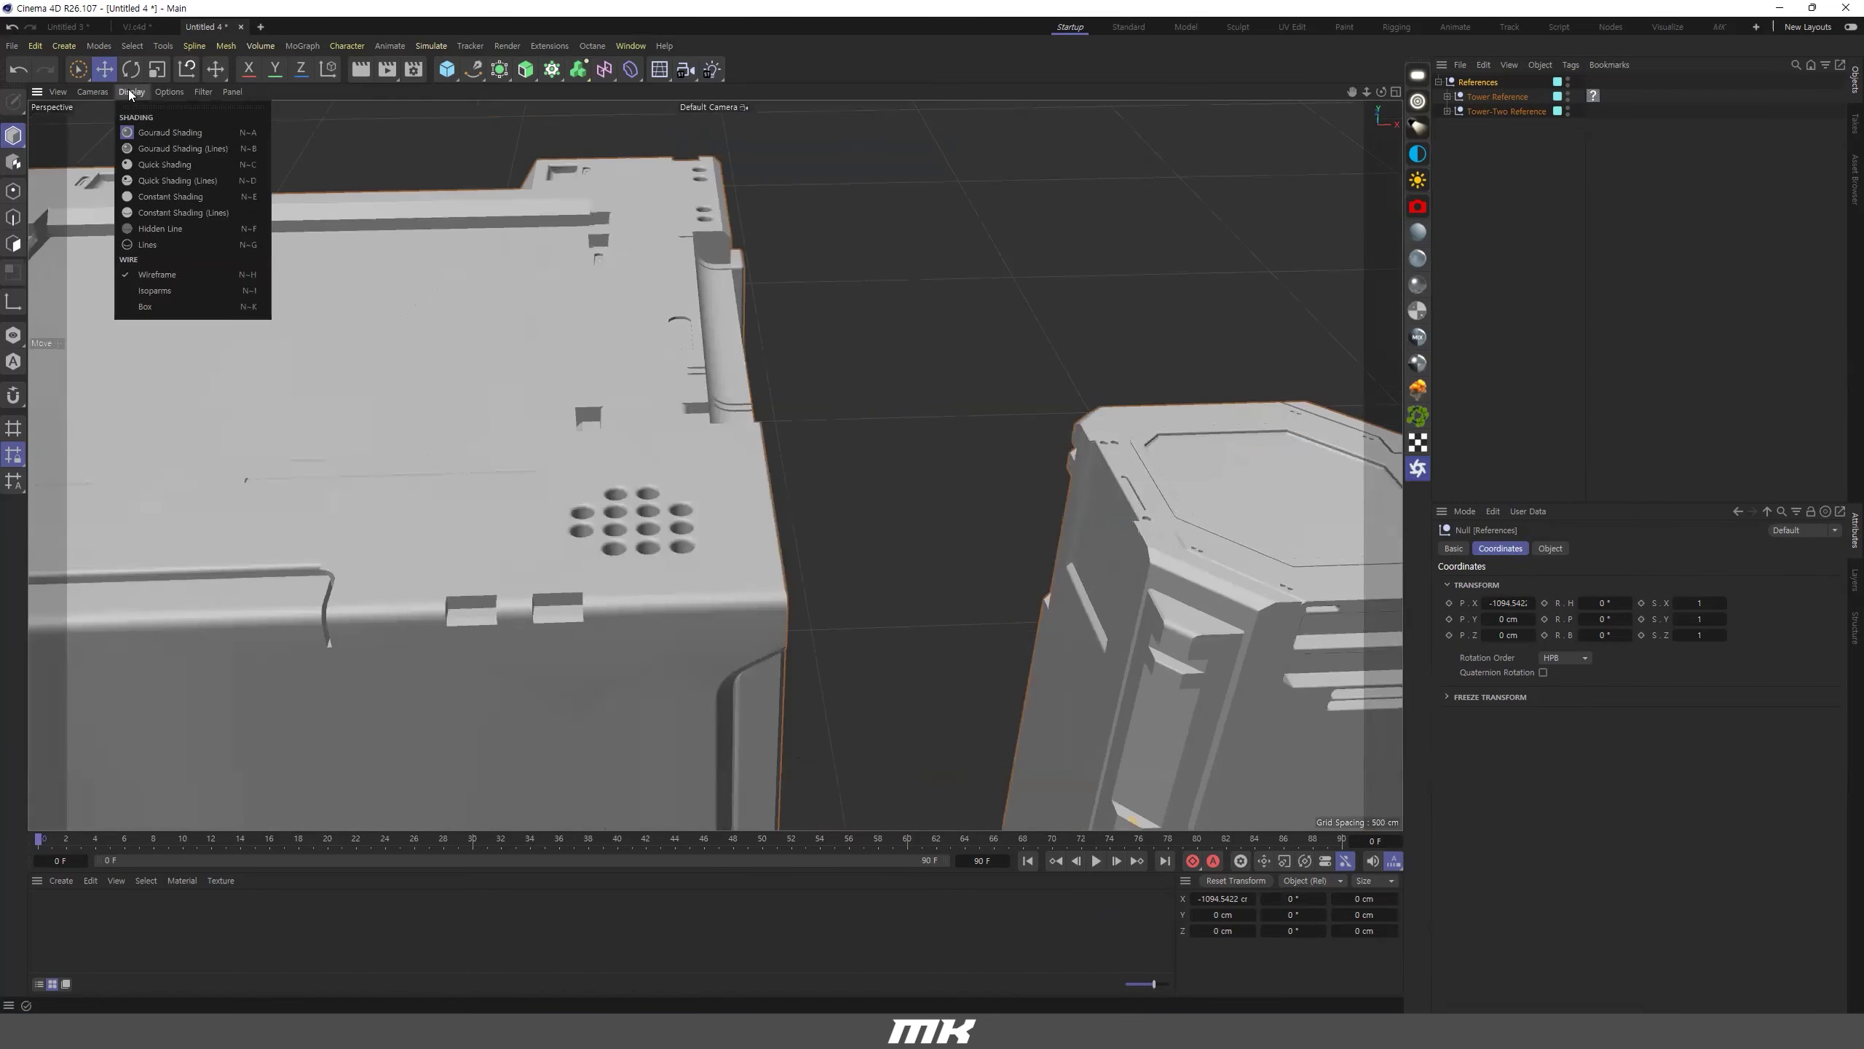
{"action": "left_click", "coordinate": [169, 147]}
{"action": "scroll", "coordinate": [436, 441], "scroll_direction": "down", "scroll_amount": 8}
{"action": "left_click_drag", "start_coordinate": [363, 417], "coordinate": [727, 435], "text": "alt"}
{"action": "middle_click_drag", "start_coordinate": [711, 404], "coordinate": [584, 386], "text": "alt"}
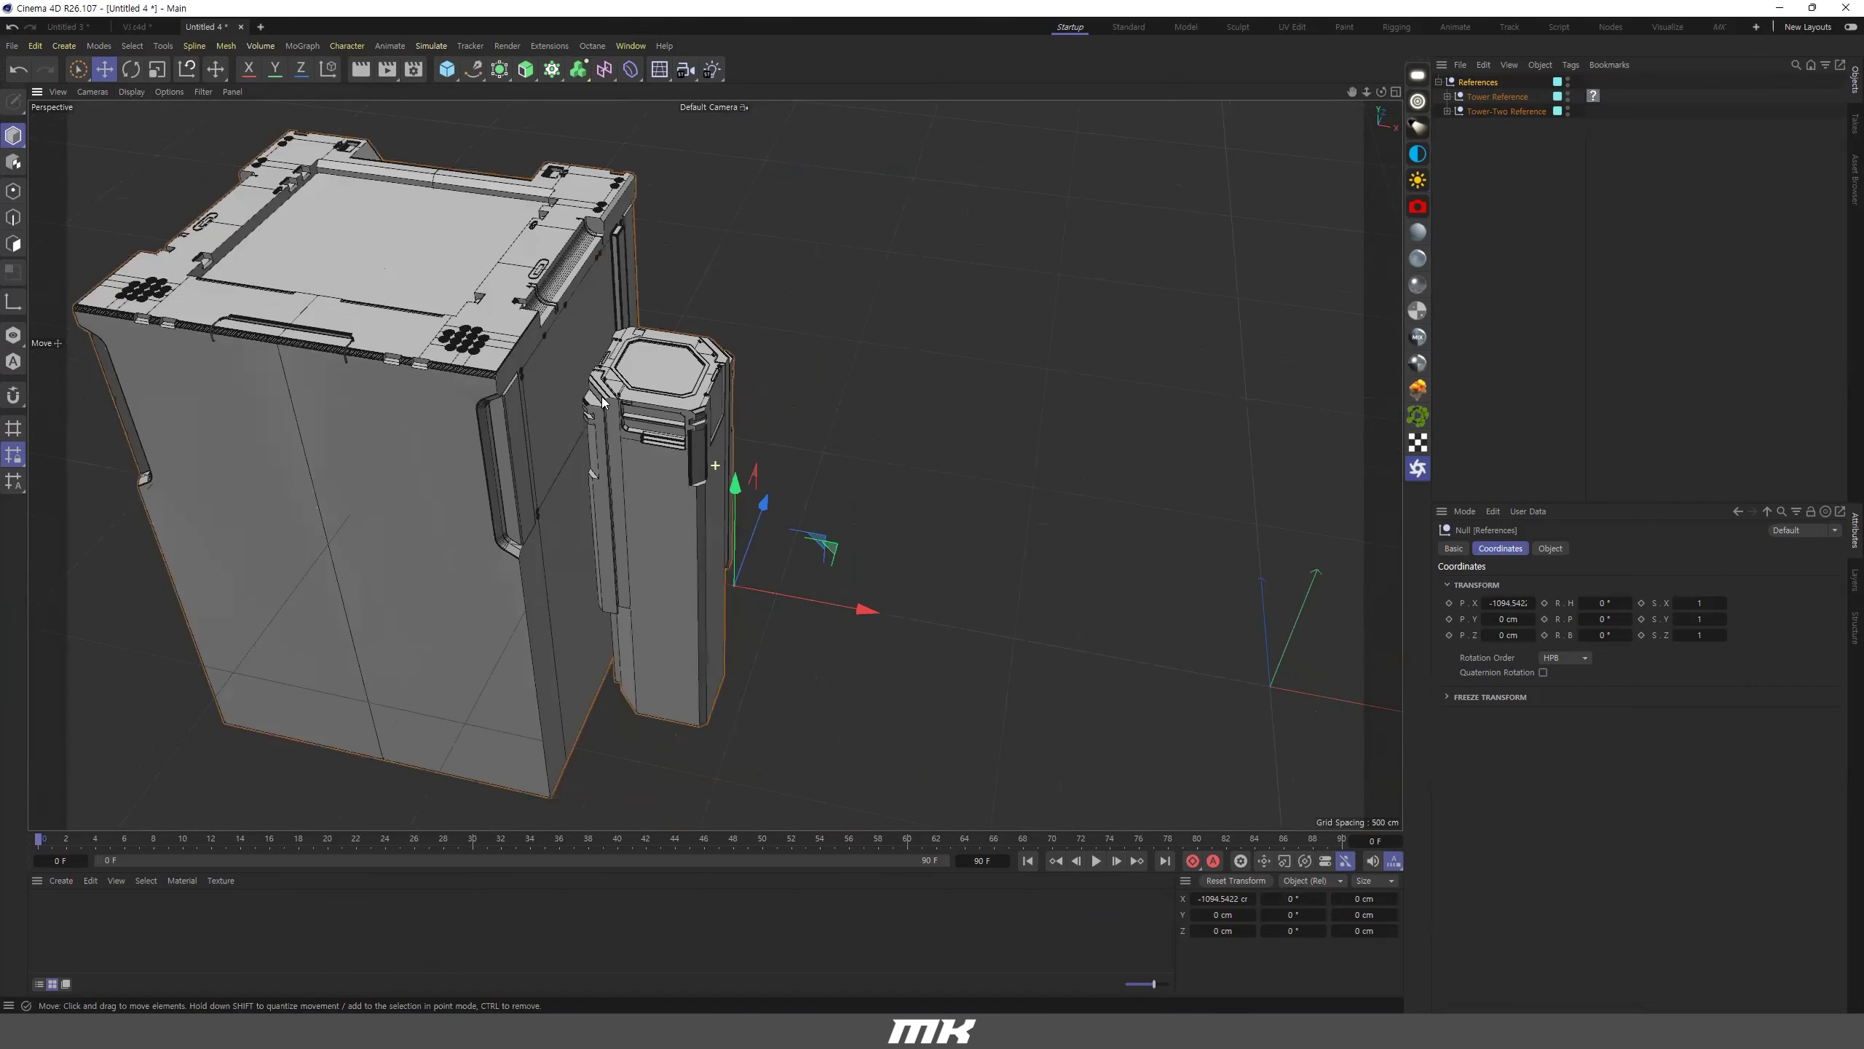
{"action": "scroll", "coordinate": [548, 421], "scroll_direction": "down", "scroll_amount": 5}
{"action": "left_click_drag", "start_coordinate": [548, 421], "coordinate": [580, 442], "text": "alt"}
{"action": "middle_click_drag", "start_coordinate": [580, 442], "coordinate": [566, 455], "text": "alt"}
Add a cube and stretch it into a block about 870 cm in X, 1195 cm in Y and 956 cm in Z.
{"action": "left_click_drag", "start_coordinate": [447, 71], "coordinate": [582, 93]}
{"action": "left_click_drag", "start_coordinate": [745, 528], "coordinate": [644, 503], "text": "alt"}
{"action": "left_click_drag", "start_coordinate": [757, 481], "coordinate": [759, 346]}
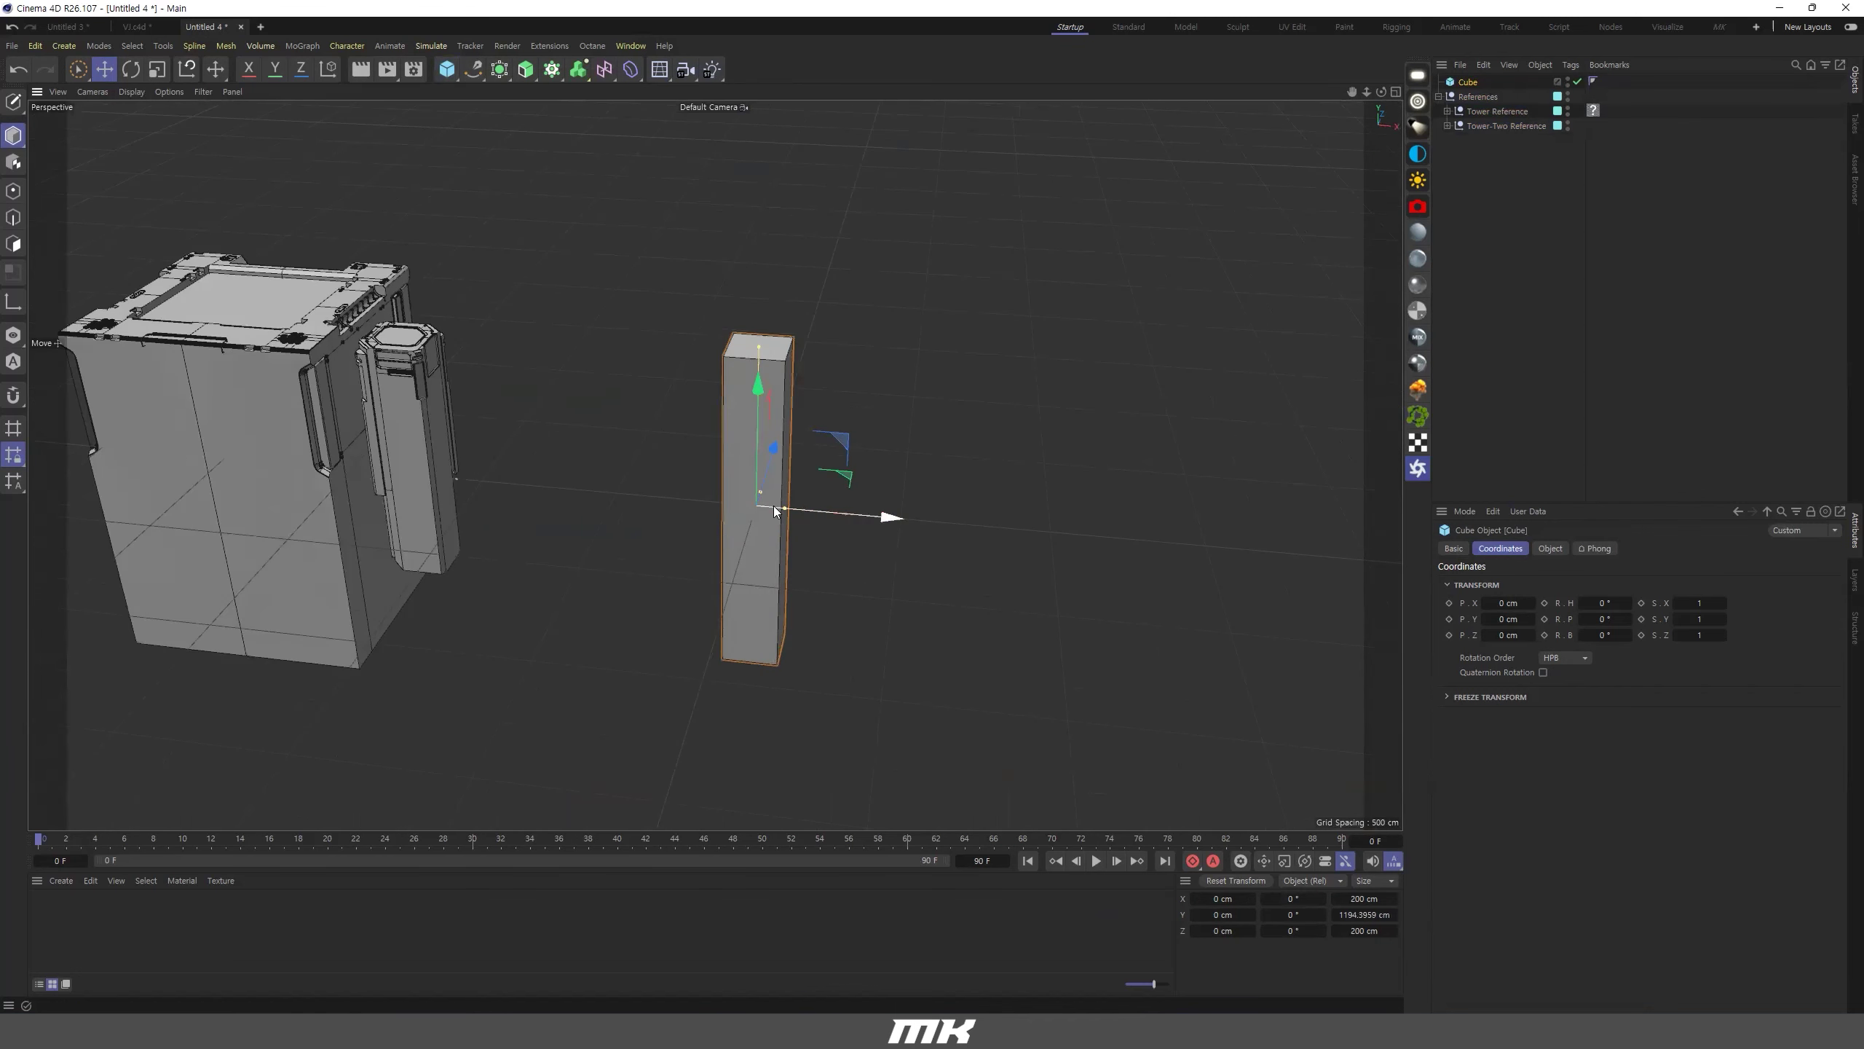
{"action": "left_click_drag", "start_coordinate": [785, 508], "coordinate": [883, 528]}
{"action": "left_click_drag", "start_coordinate": [779, 503], "coordinate": [624, 547], "text": "alt"}
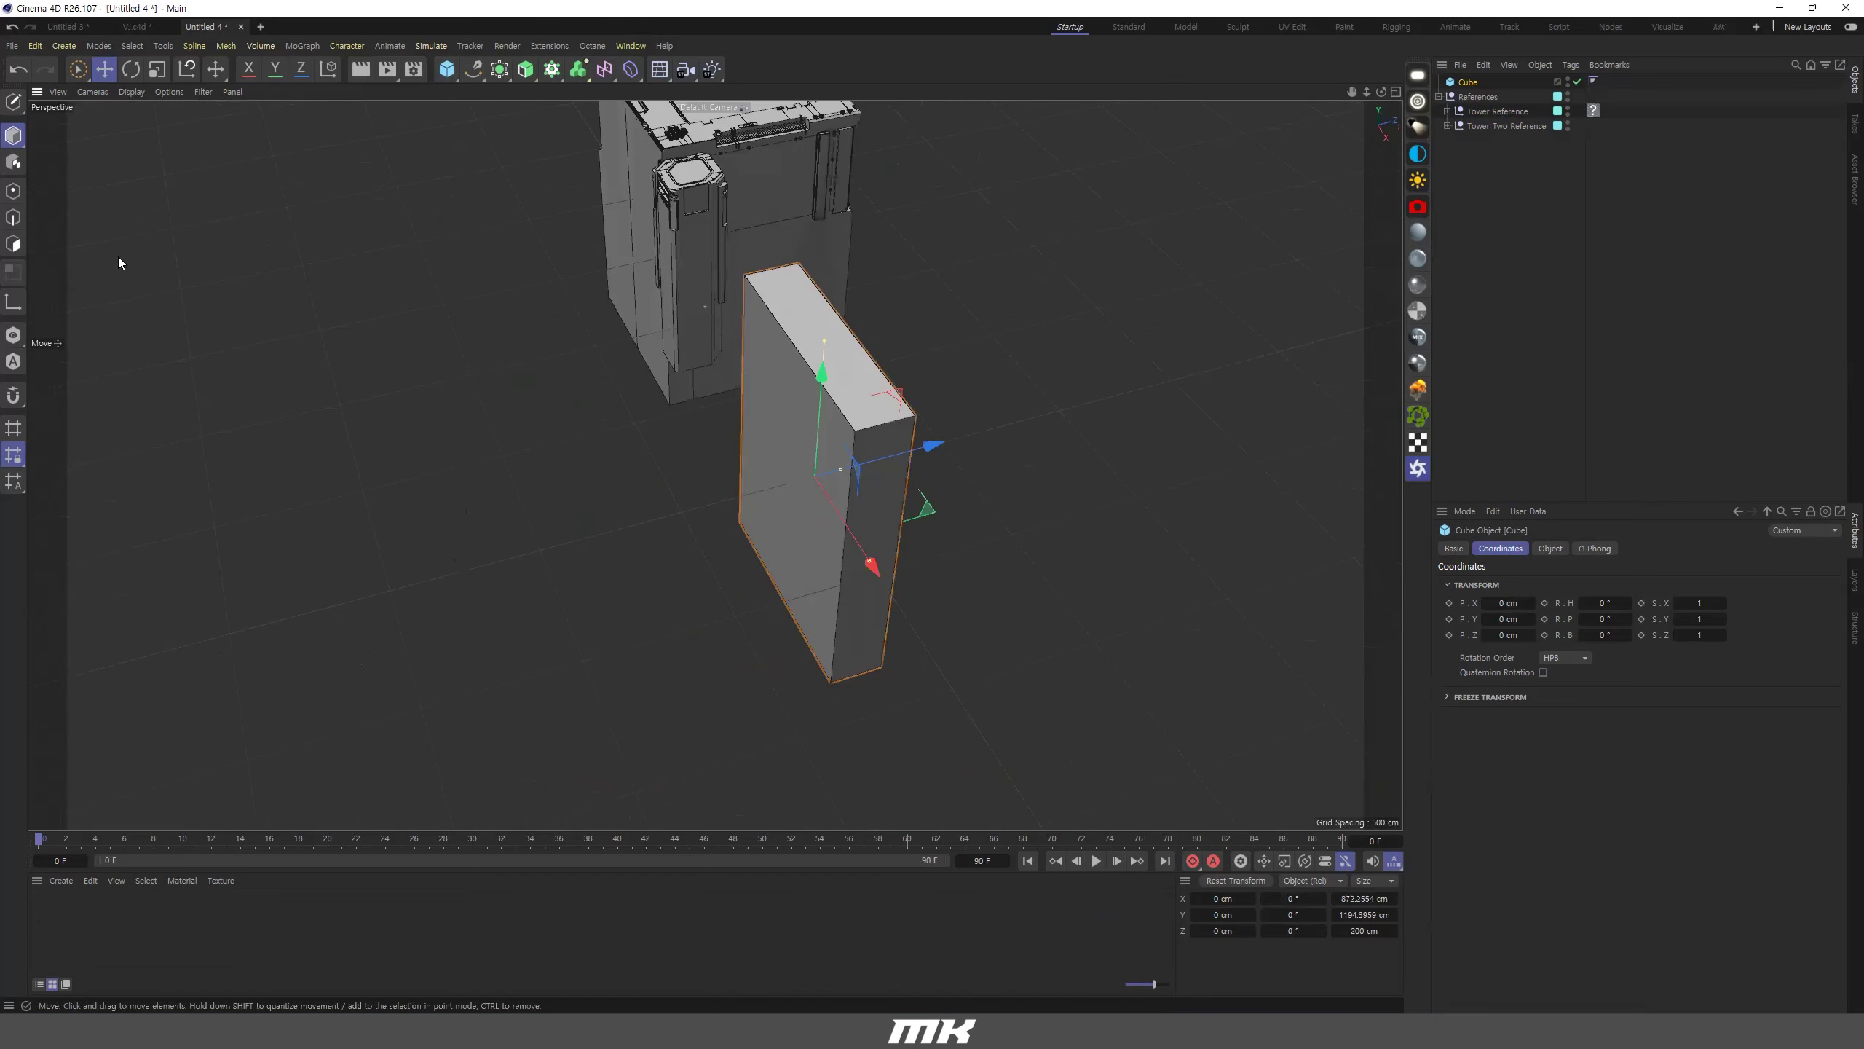
{"action": "middle_click_drag", "start_coordinate": [624, 546], "coordinate": [575, 585], "text": "alt"}
{"action": "left_click_drag", "start_coordinate": [798, 507], "coordinate": [896, 490]}
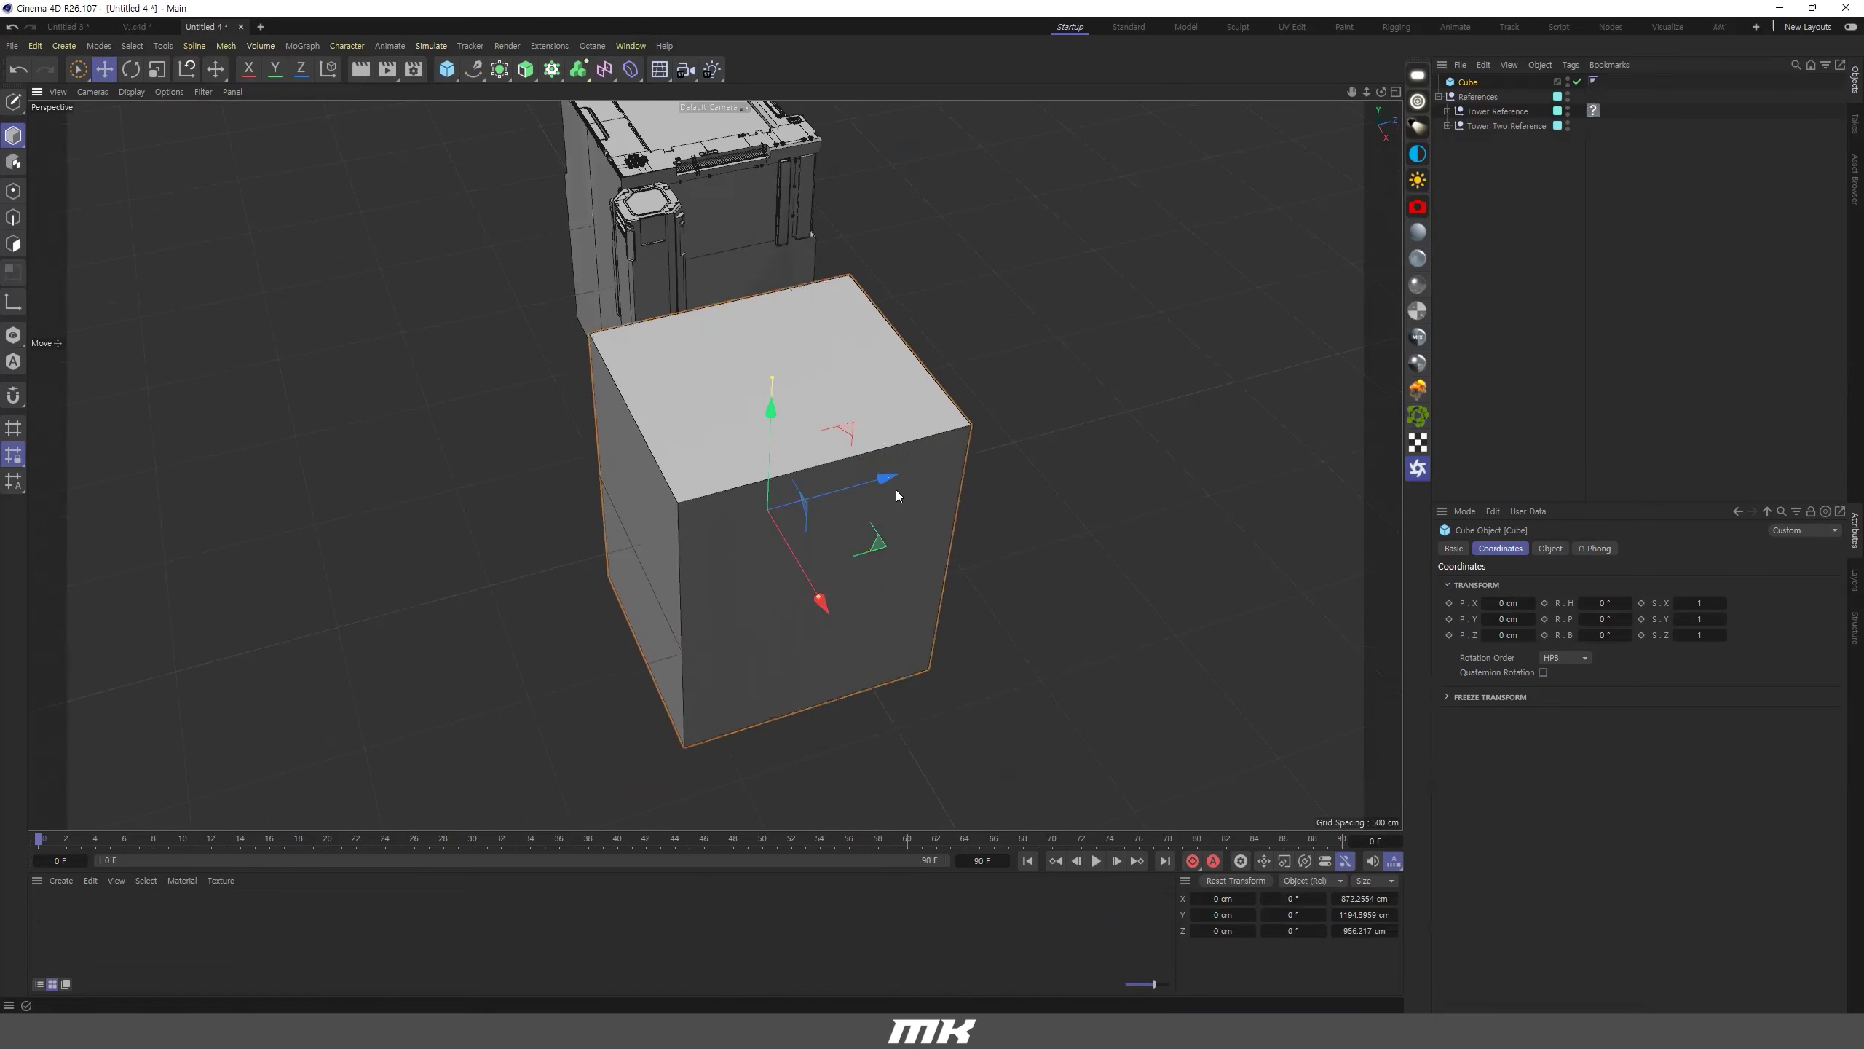
Resize the cube to about 806 cm in X, 1269 cm in Y and 825 cm in Z.
{"action": "left_click_drag", "start_coordinate": [727, 430], "coordinate": [880, 383], "text": "alt"}
{"action": "left_click_drag", "start_coordinate": [693, 404], "coordinate": [713, 387]}
{"action": "left_click_drag", "start_coordinate": [799, 509], "coordinate": [847, 567], "text": "alt"}
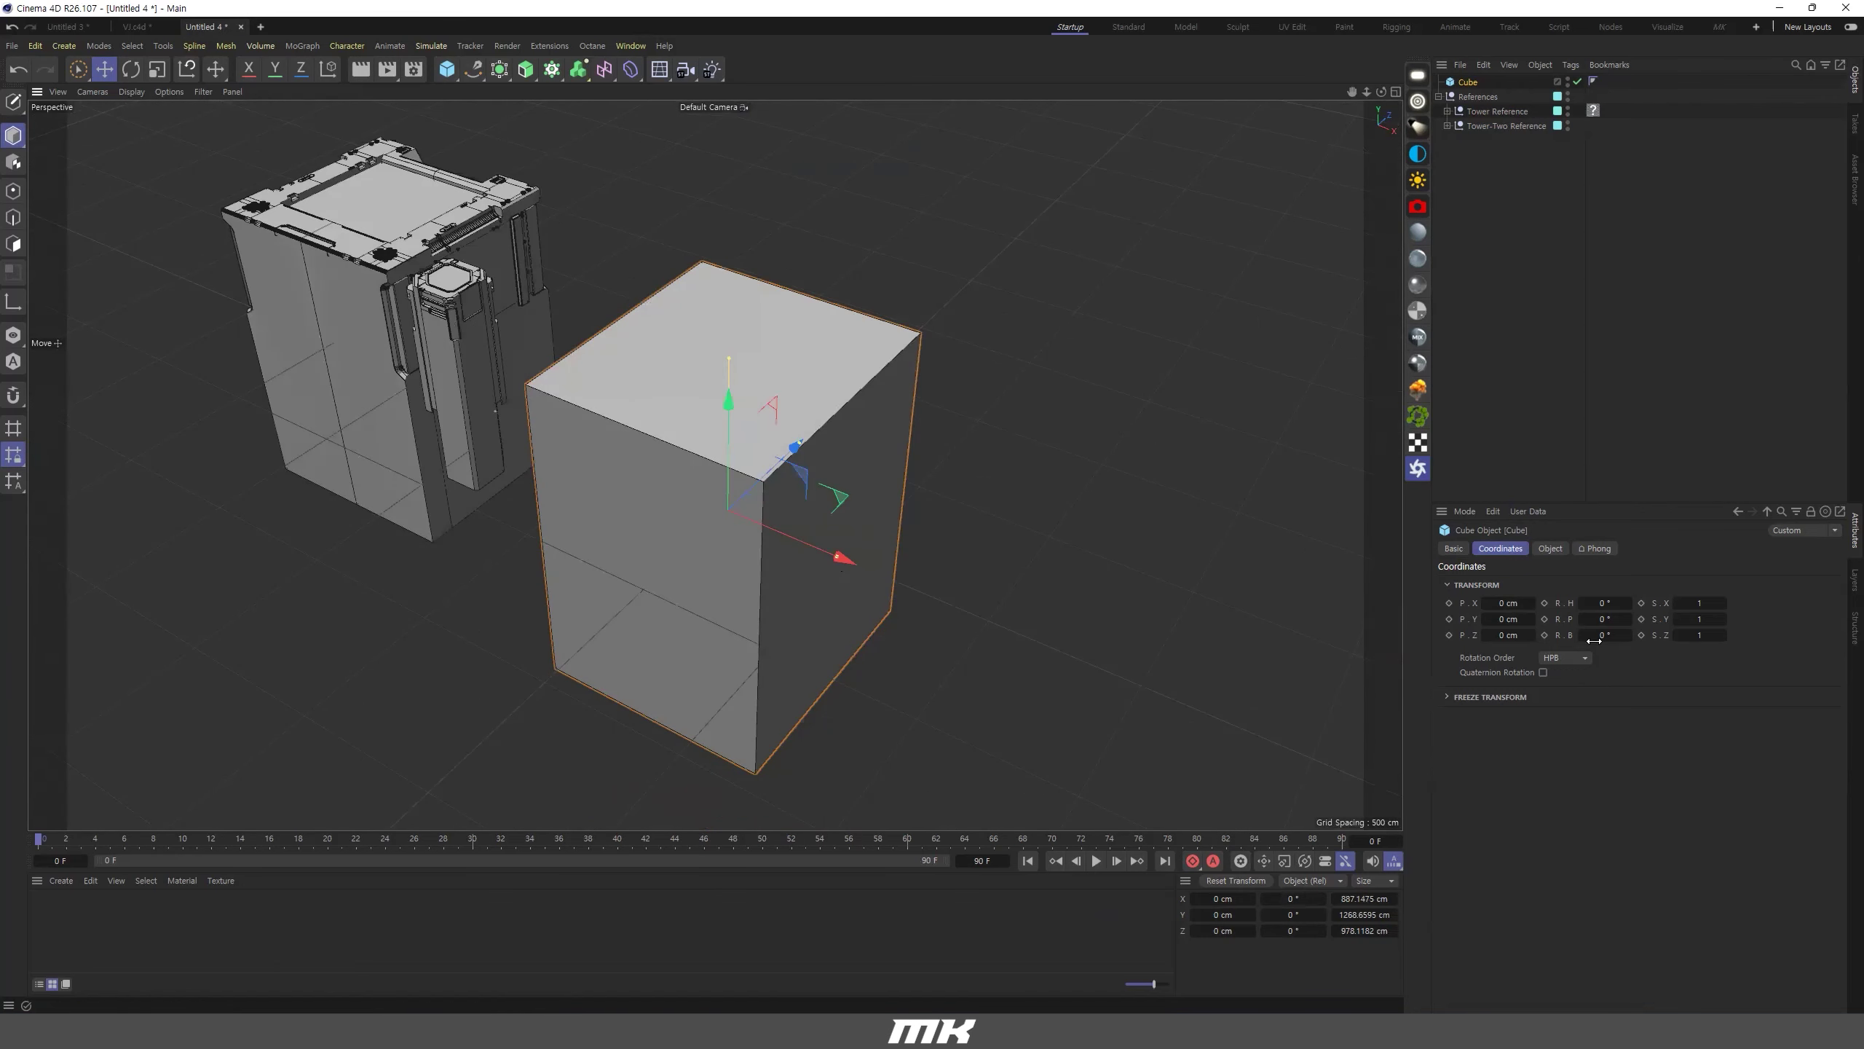
{"action": "left_click", "coordinate": [1550, 549]}
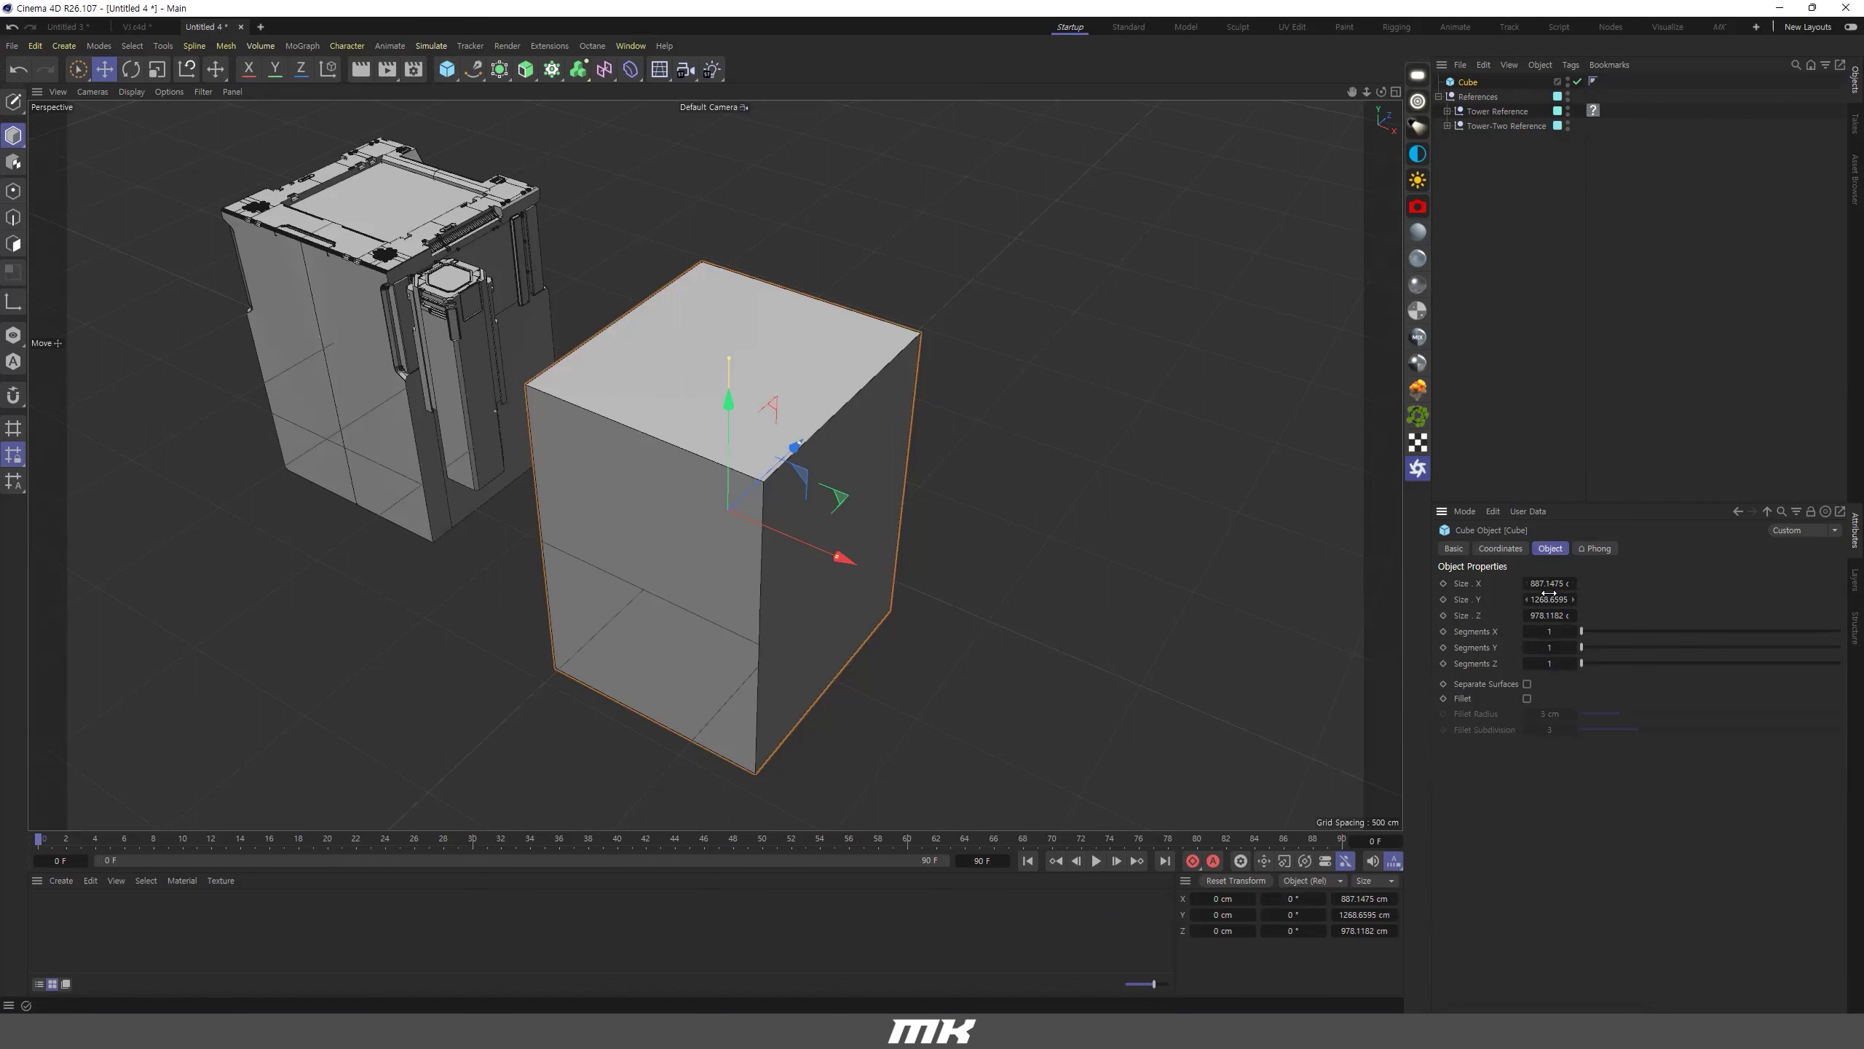
{"action": "left_click_drag", "start_coordinate": [652, 436], "coordinate": [756, 427], "text": "alt"}
{"action": "left_click_drag", "start_coordinate": [826, 529], "coordinate": [771, 456]}
Examine the edge flow around the large tower's round vents, edge notches and rounded top border.
{"action": "scroll", "coordinate": [453, 394], "scroll_direction": "down", "scroll_amount": 3}
{"action": "left_click_drag", "start_coordinate": [353, 288], "coordinate": [425, 326], "text": "alt"}
{"action": "scroll", "coordinate": [453, 273], "scroll_direction": "up", "scroll_amount": 3}
{"action": "right_click_drag", "start_coordinate": [463, 350], "coordinate": [677, 400], "text": "alt"}
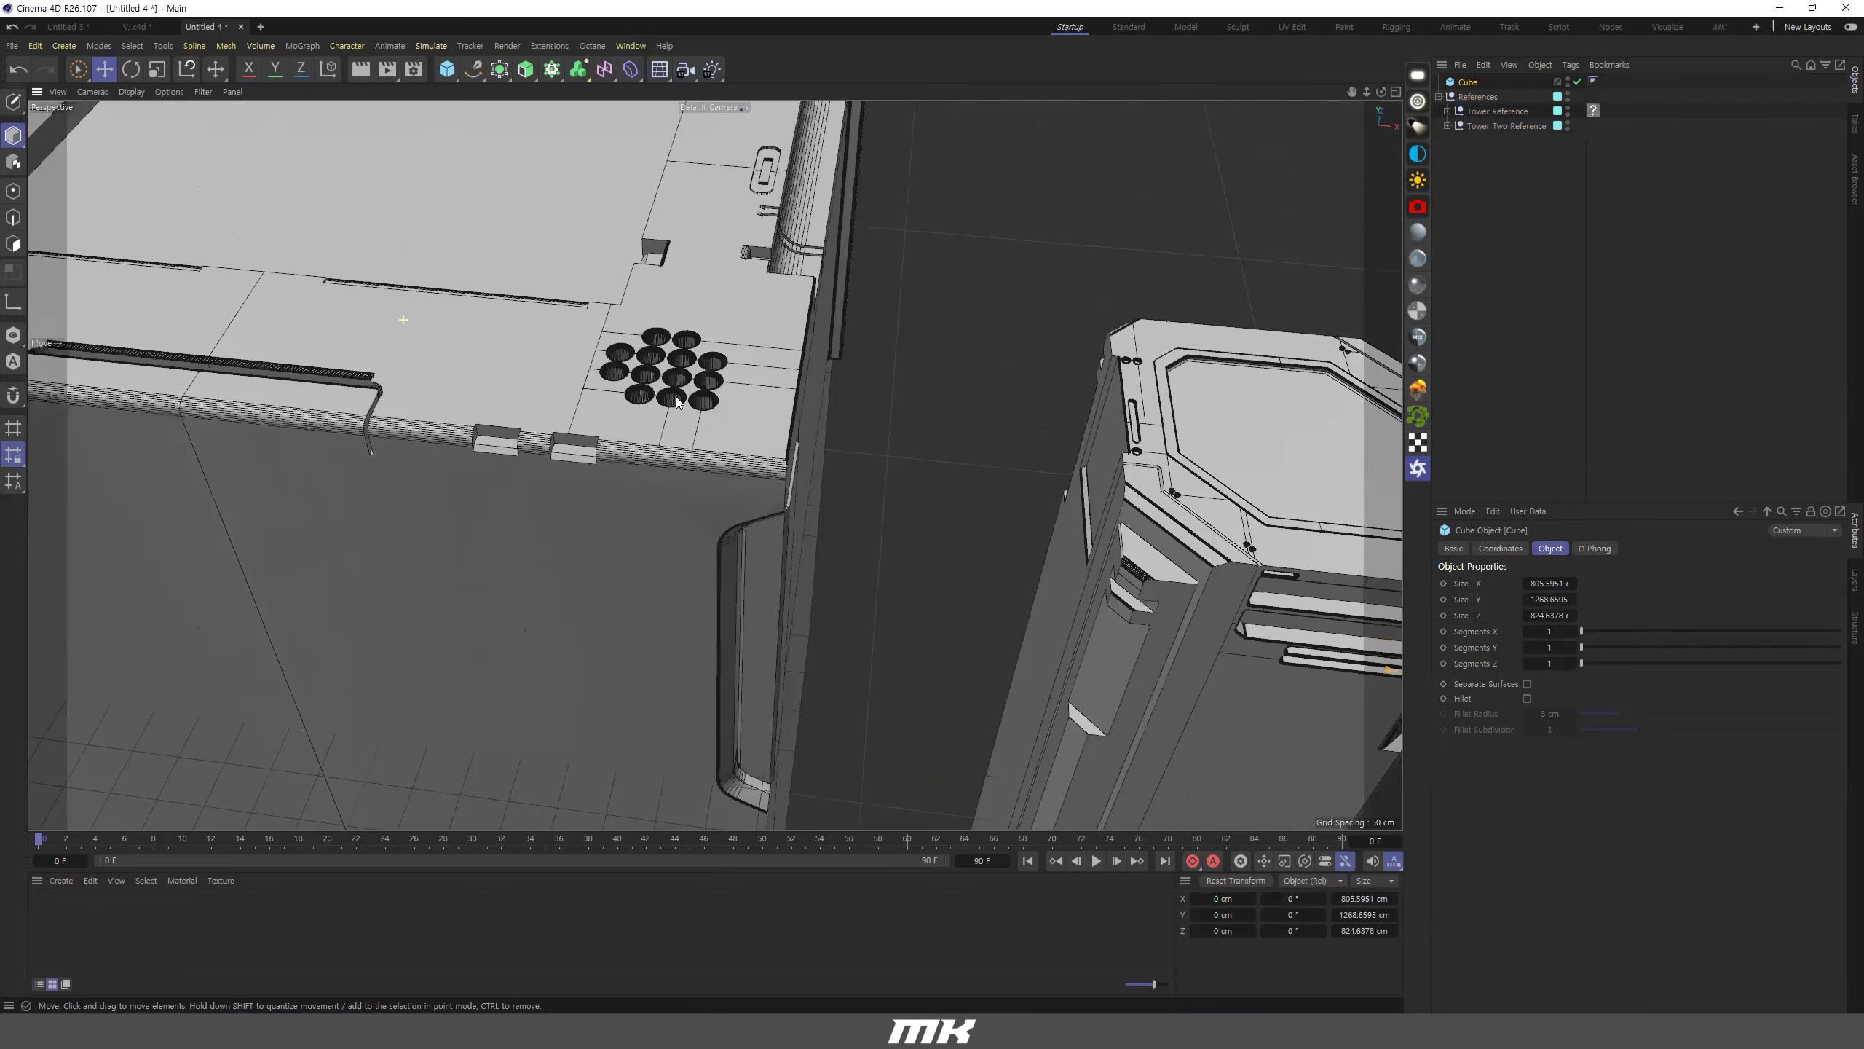
{"action": "middle_click_drag", "start_coordinate": [595, 422], "coordinate": [707, 494], "text": "alt"}
{"action": "right_click_drag", "start_coordinate": [707, 495], "coordinate": [629, 485], "text": "alt"}
{"action": "left_click_drag", "start_coordinate": [629, 485], "coordinate": [841, 490], "text": "alt"}
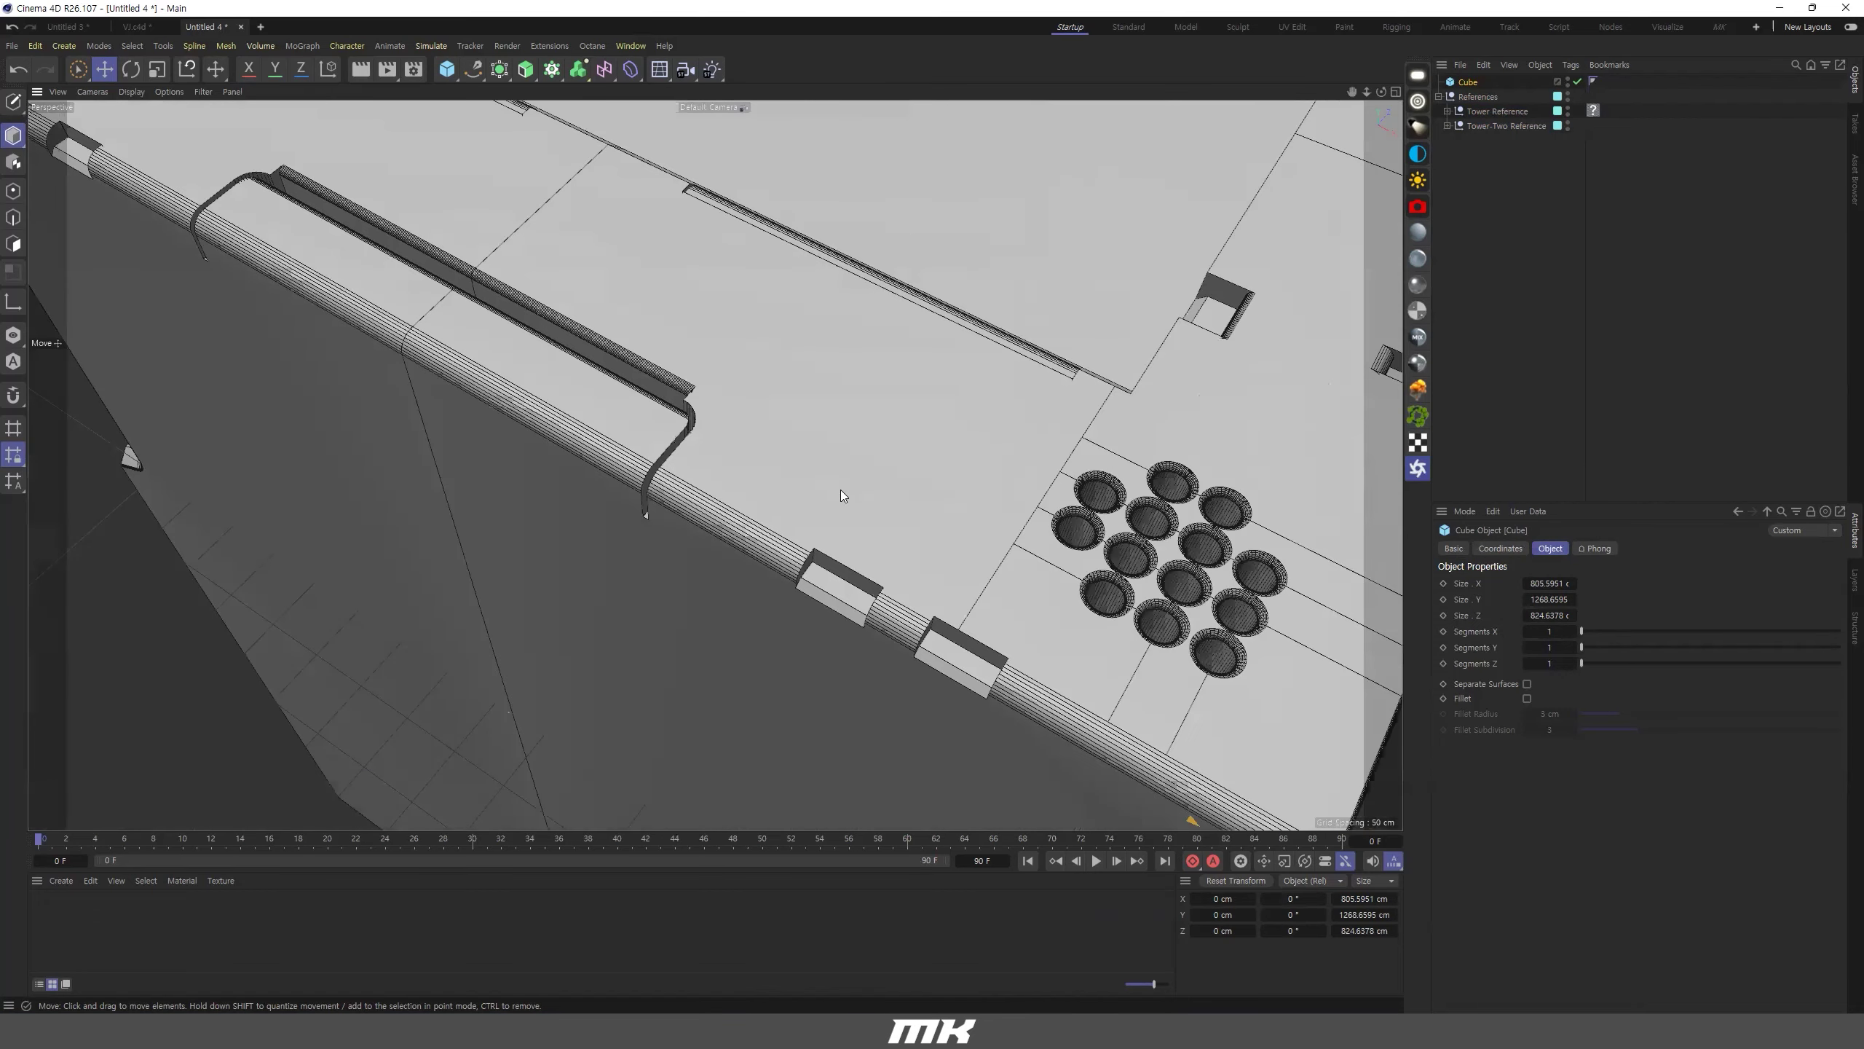
{"action": "right_click_drag", "start_coordinate": [756, 479], "coordinate": [793, 472], "text": "alt"}
{"action": "left_click_drag", "start_coordinate": [793, 472], "coordinate": [832, 464], "text": "alt"}
{"action": "right_click_drag", "start_coordinate": [847, 465], "coordinate": [729, 436], "text": "alt"}
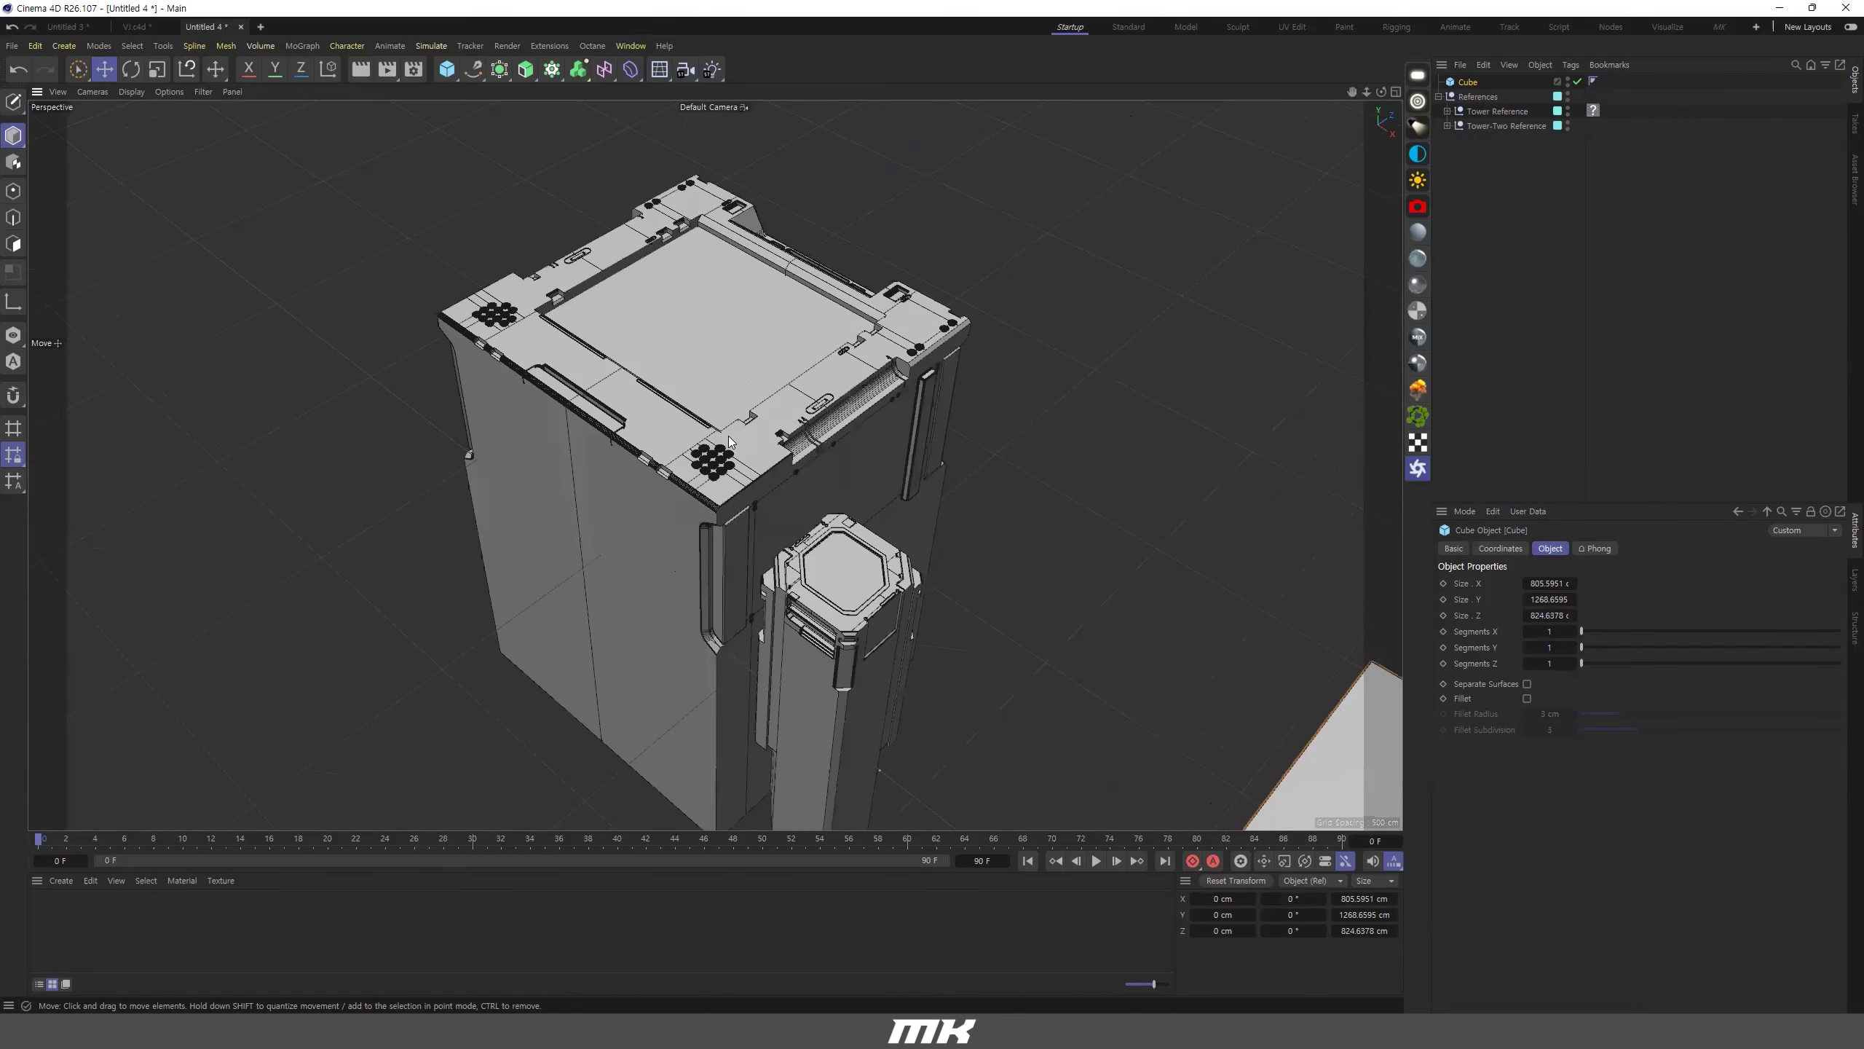
Study the overall layout of the large tower's recessed top plate and side channel beside the smaller tower.
{"action": "left_click_drag", "start_coordinate": [697, 424], "coordinate": [758, 416], "text": "alt"}
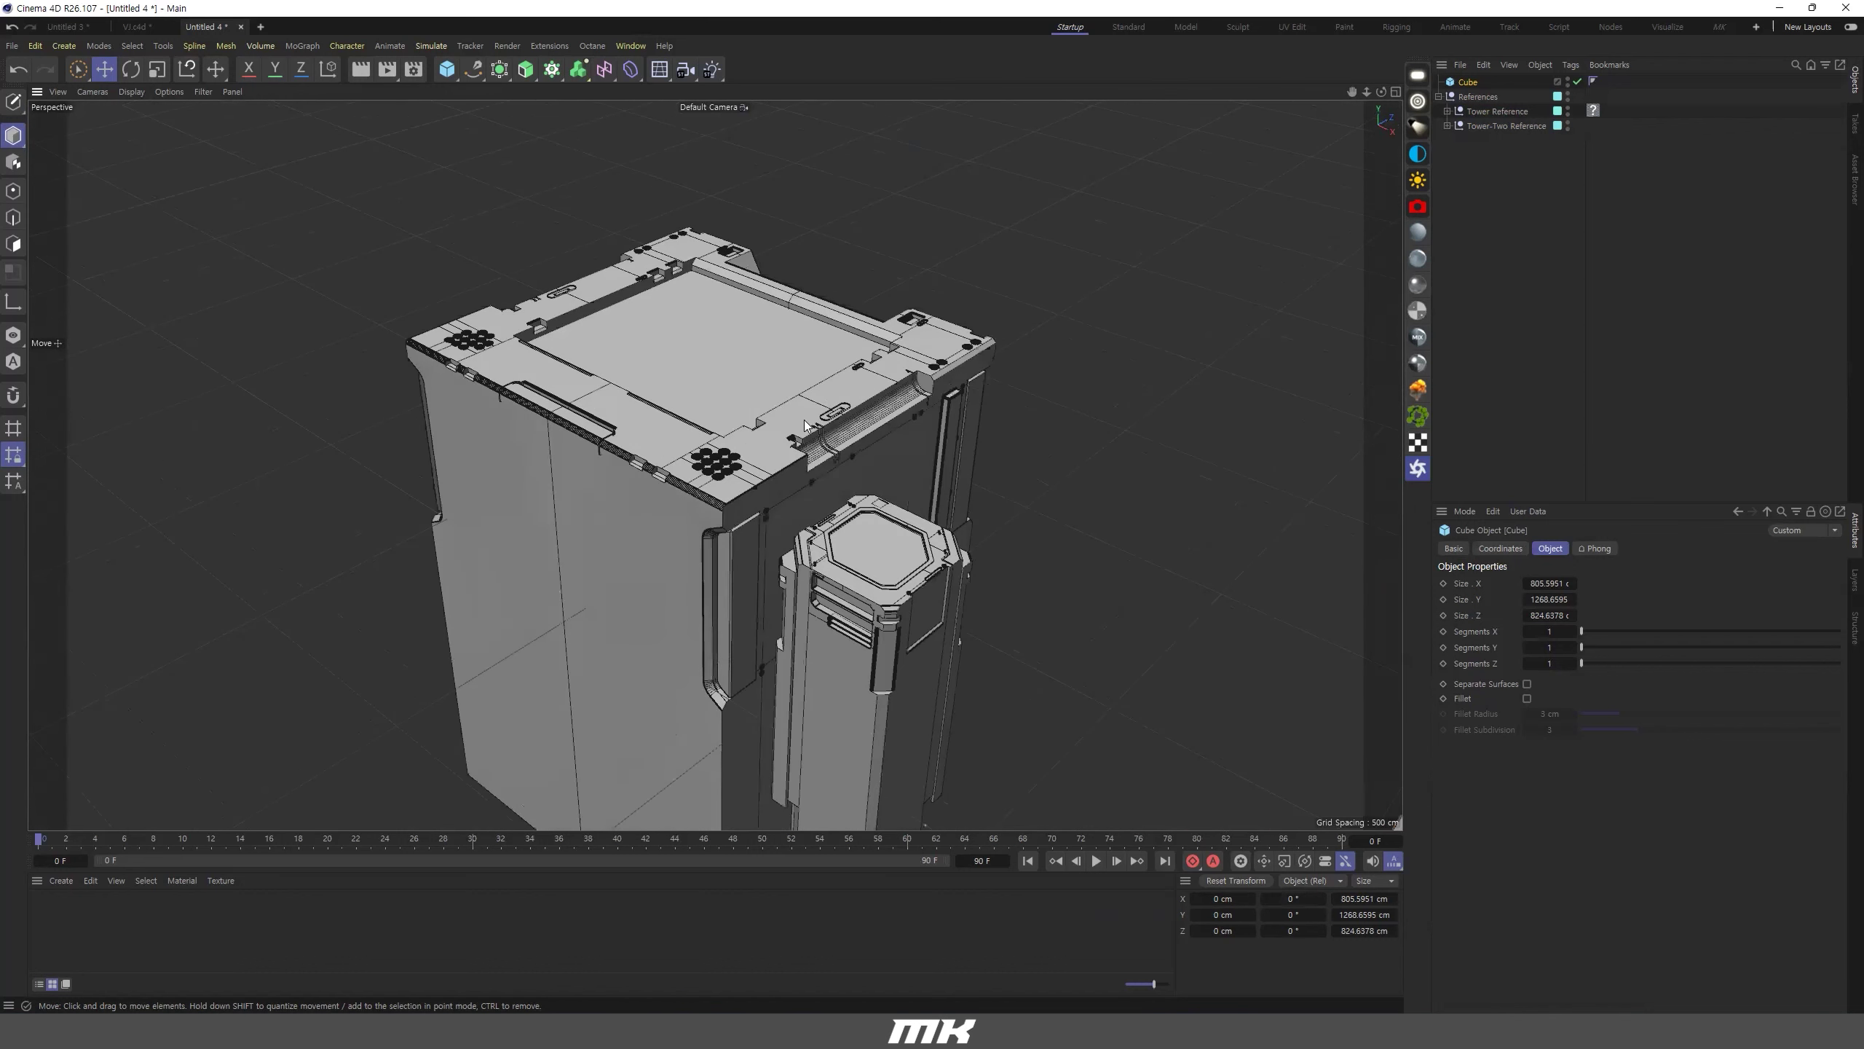
{"action": "scroll", "coordinate": [808, 416], "scroll_direction": "up", "scroll_amount": 2}
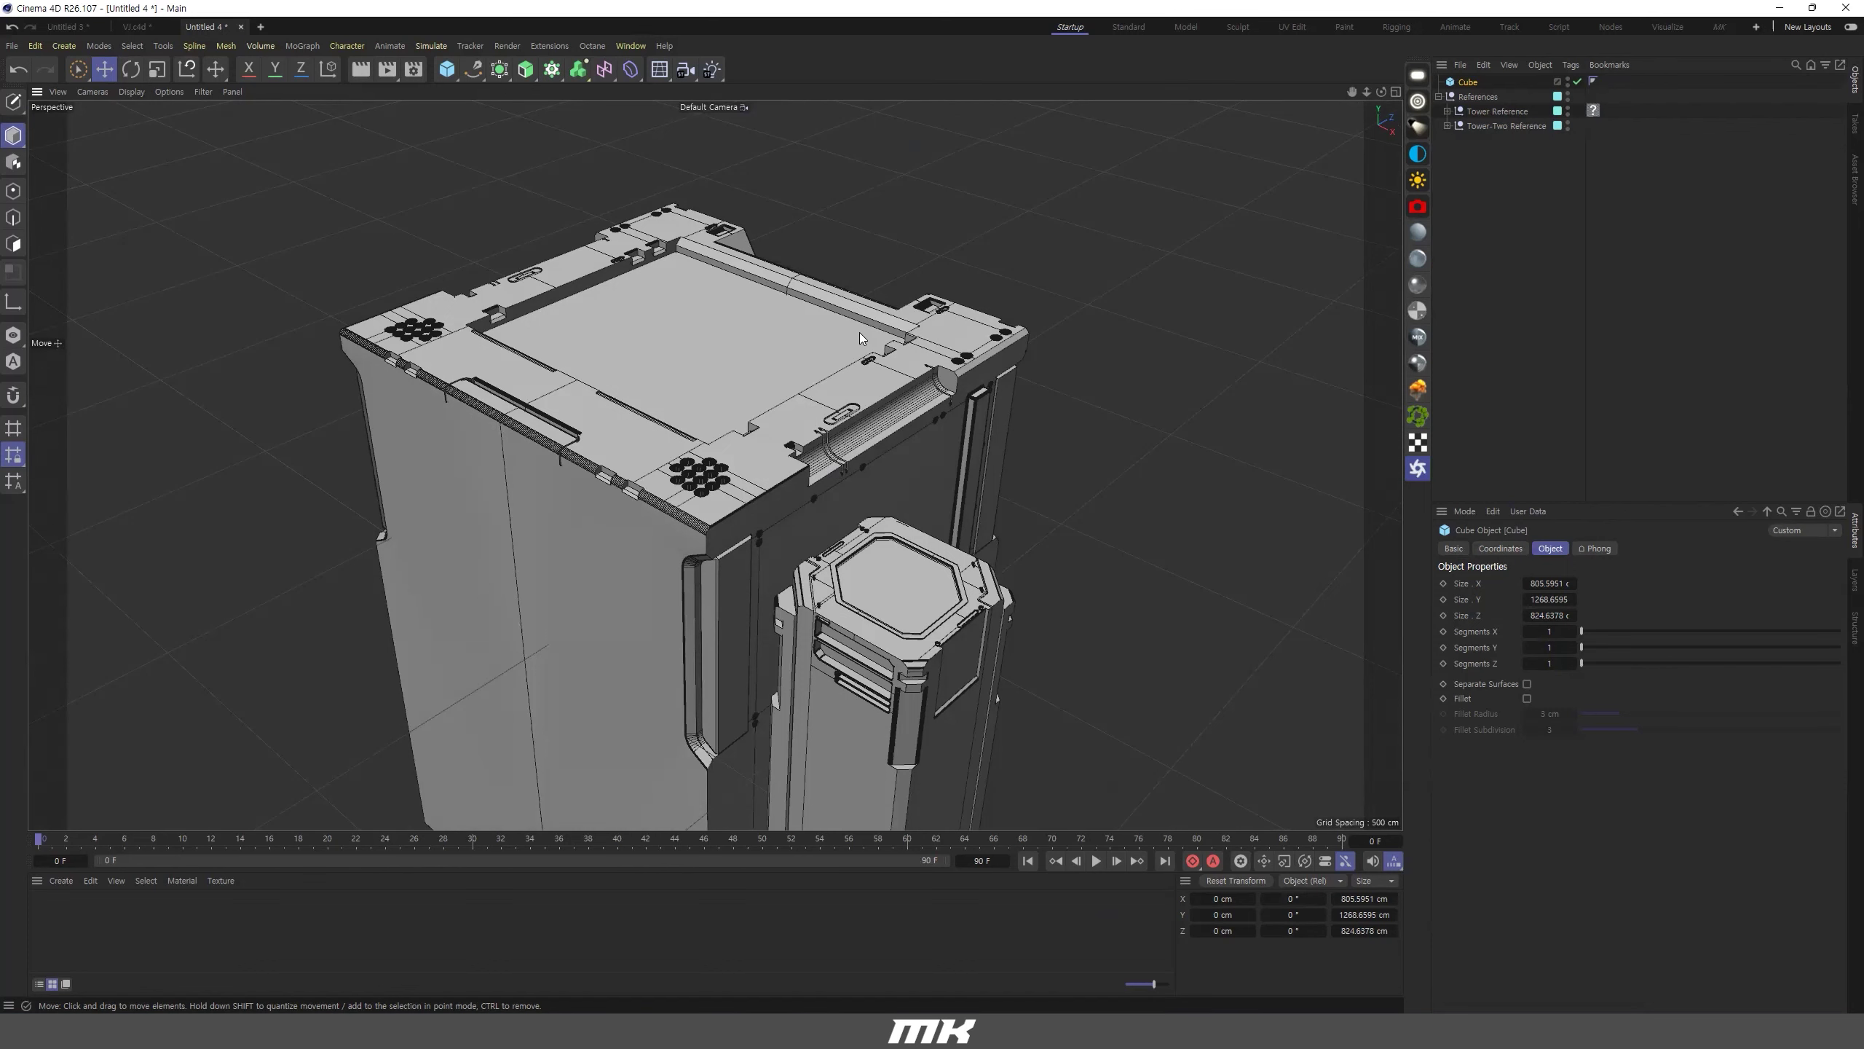
{"action": "left_click_drag", "start_coordinate": [747, 307], "coordinate": [842, 470], "text": "alt"}
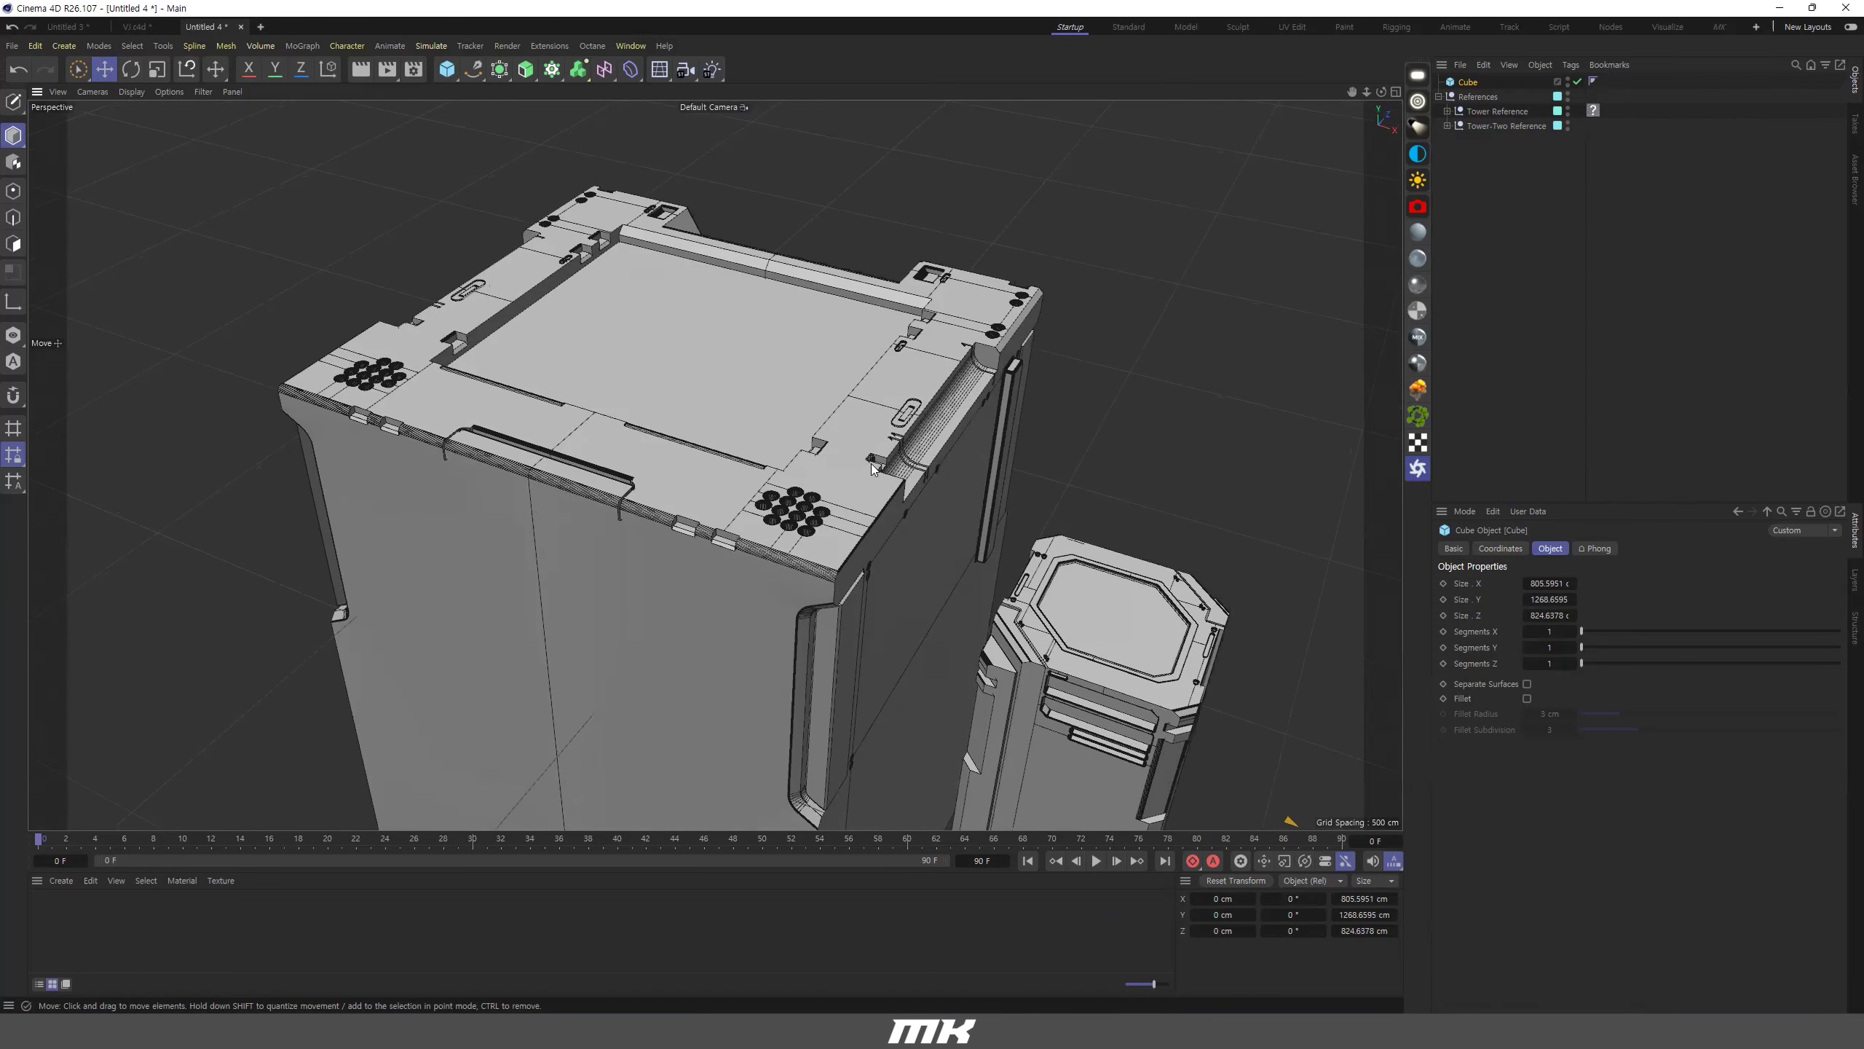
{"action": "mouse_move", "coordinate": [862, 359]}
{"action": "left_mouse_down", "text": "alt"}
{"action": "mouse_move", "coordinate": [826, 380]}
{"action": "mouse_move", "coordinate": [849, 384]}
{"action": "left_mouse_up", "text": "alt"}
{"action": "scroll", "coordinate": [865, 443], "scroll_direction": "up", "scroll_amount": 2}
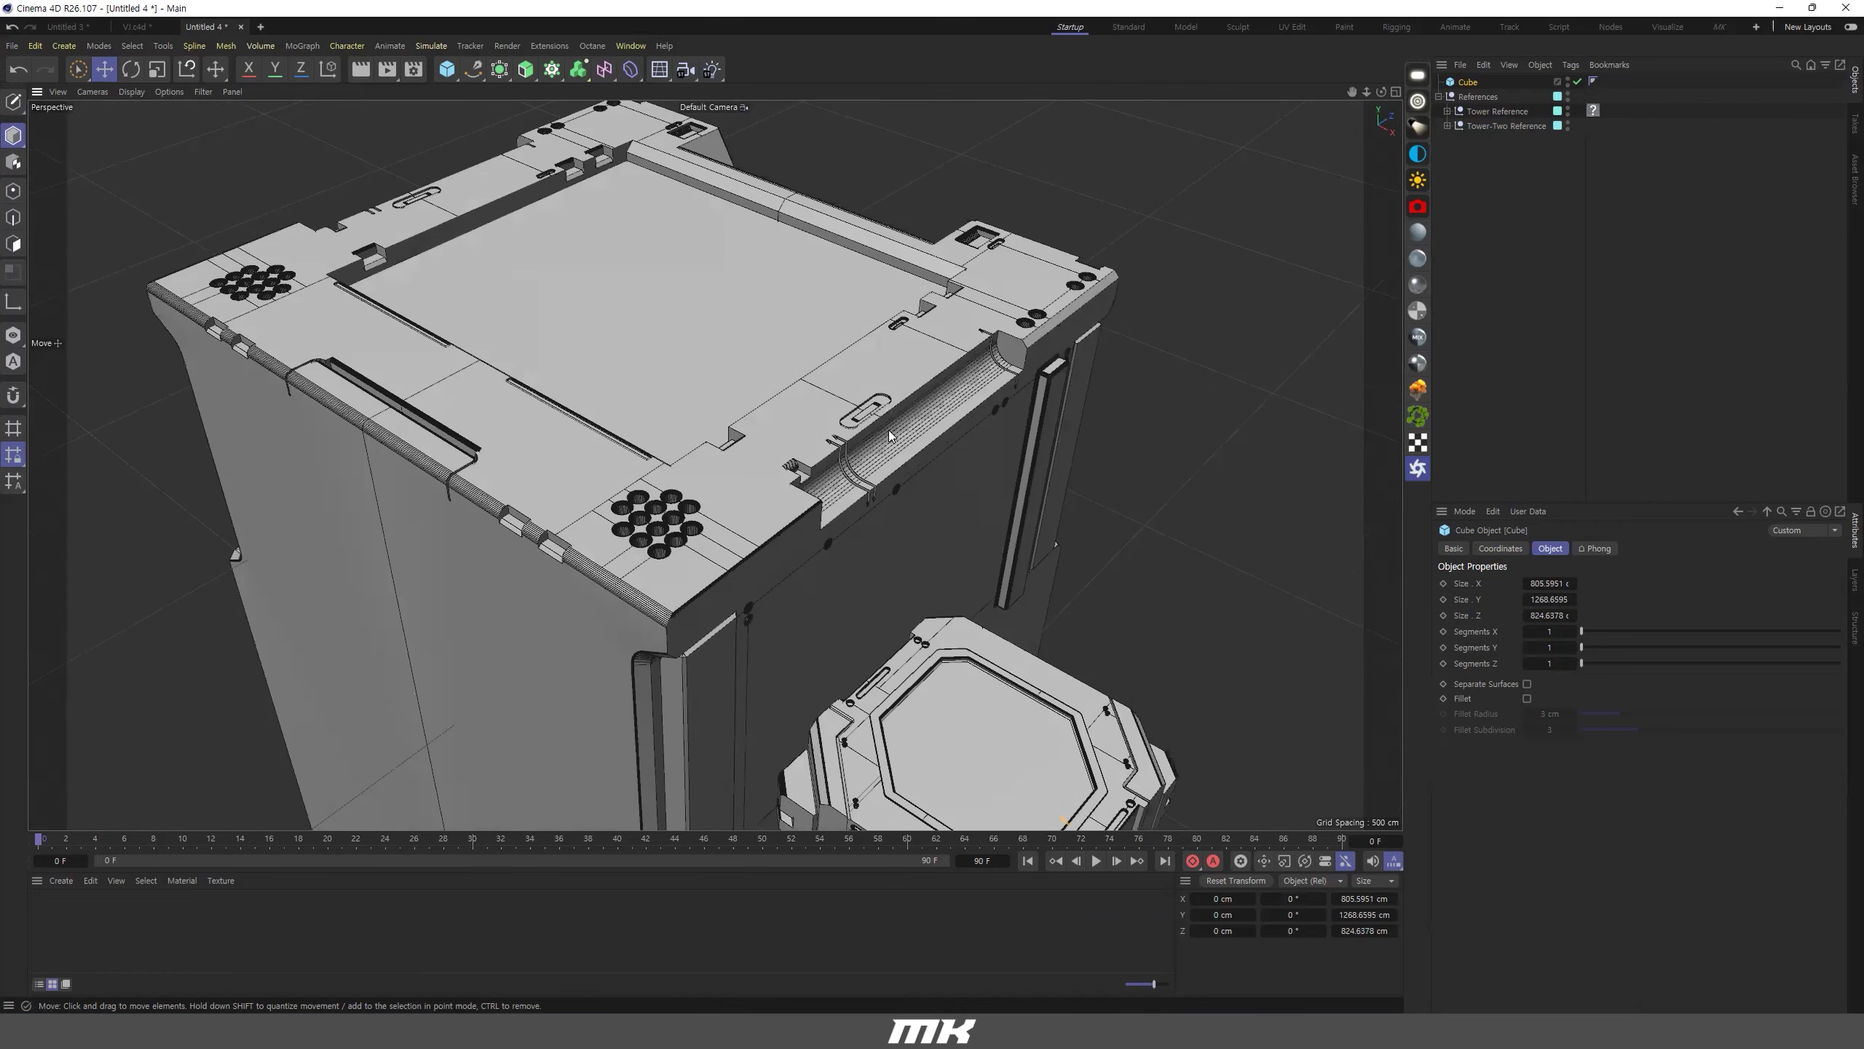
{"action": "left_click_drag", "start_coordinate": [693, 316], "coordinate": [653, 367], "text": "alt"}
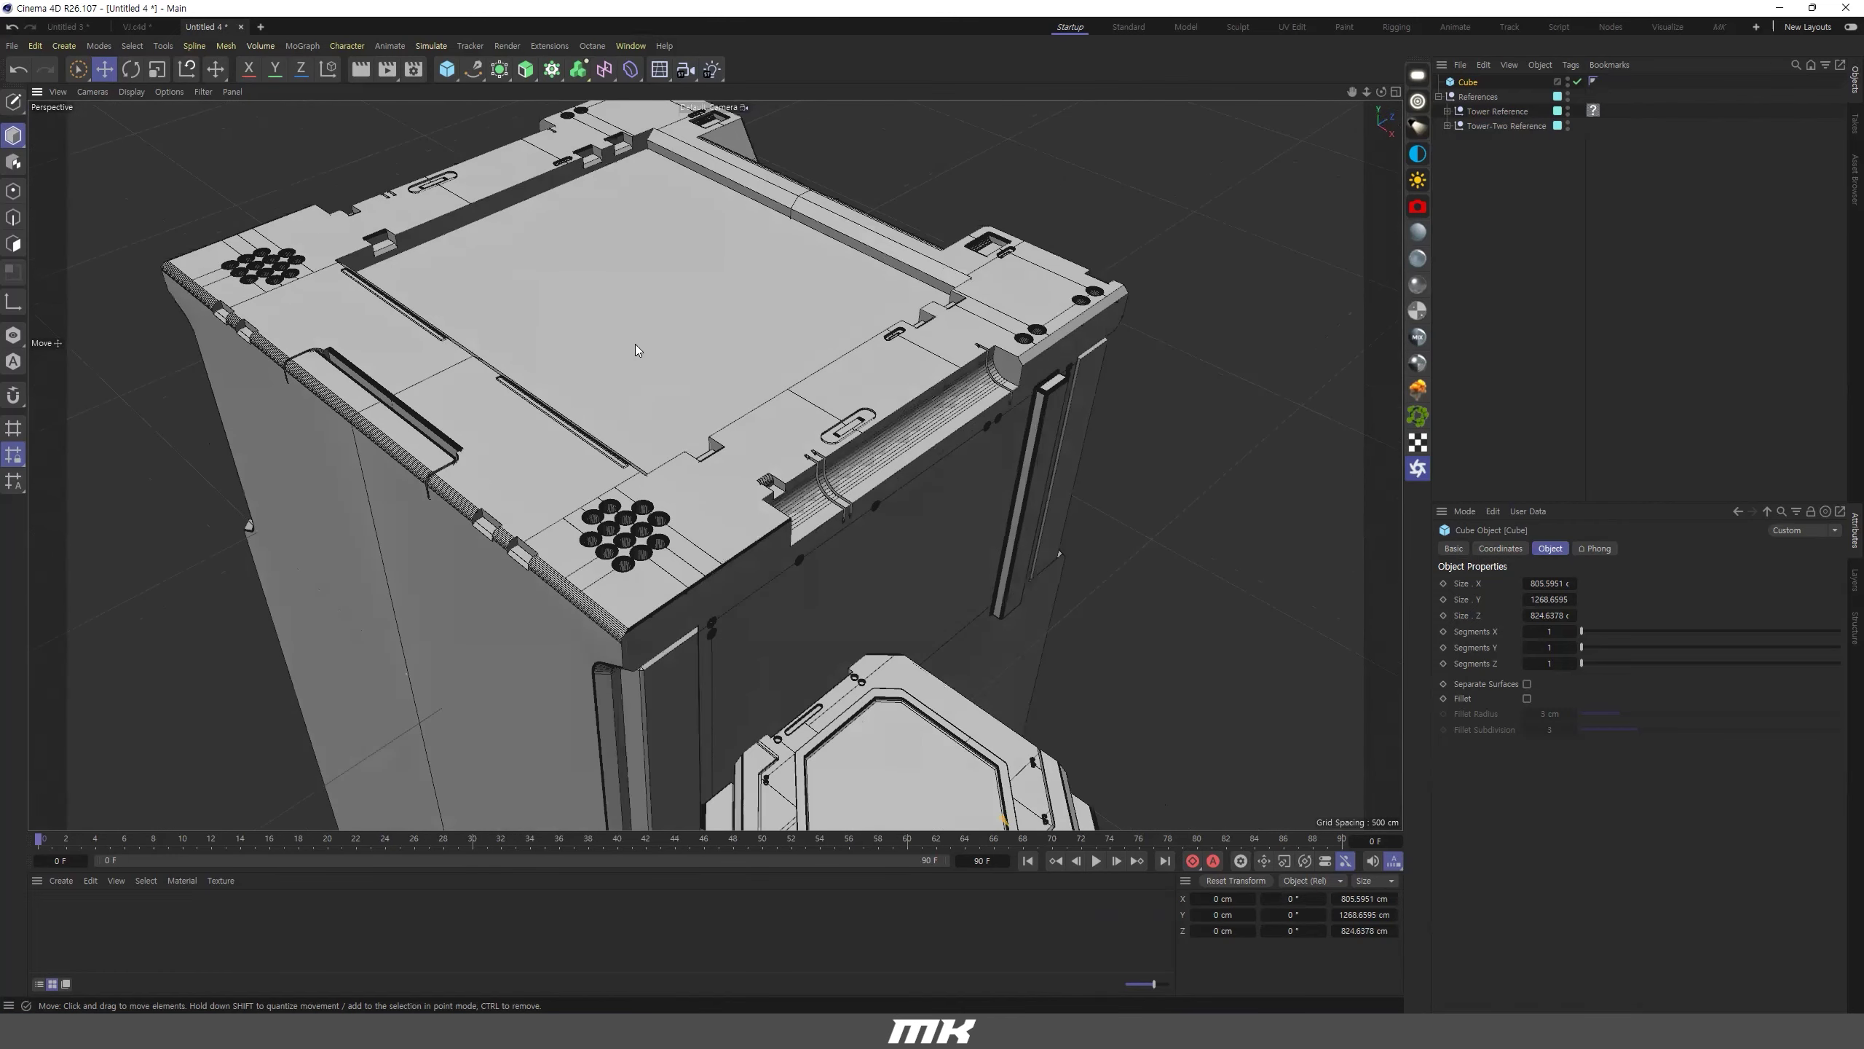
{"action": "scroll", "coordinate": [635, 344], "scroll_direction": "down", "scroll_amount": 3}
{"action": "scroll", "coordinate": [709, 444], "scroll_direction": "down", "scroll_amount": 4}
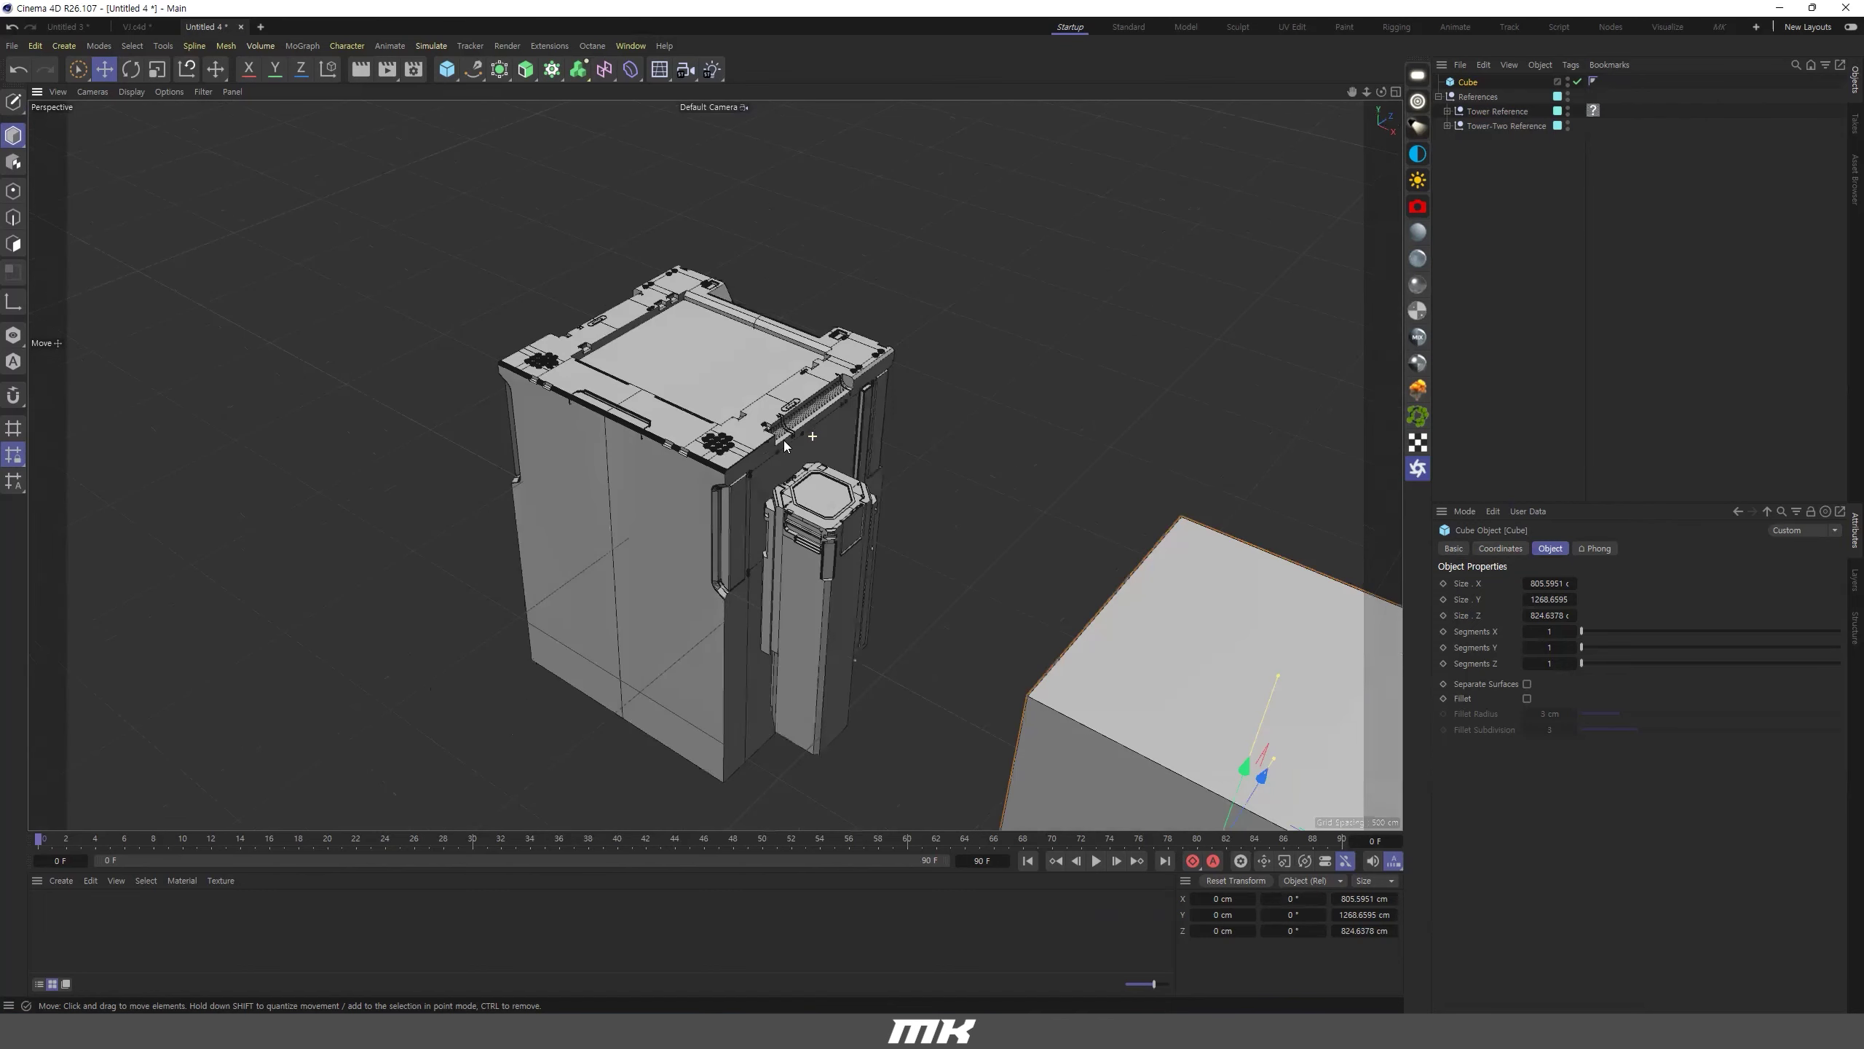
Examine the large tower's recessed top plate and surrounding border from above.
{"action": "scroll", "coordinate": [702, 380], "scroll_direction": "up", "scroll_amount": 4}
{"action": "left_click_drag", "start_coordinate": [702, 380], "coordinate": [873, 426], "text": "alt"}
{"action": "scroll", "coordinate": [661, 371], "scroll_direction": "up", "scroll_amount": 3}
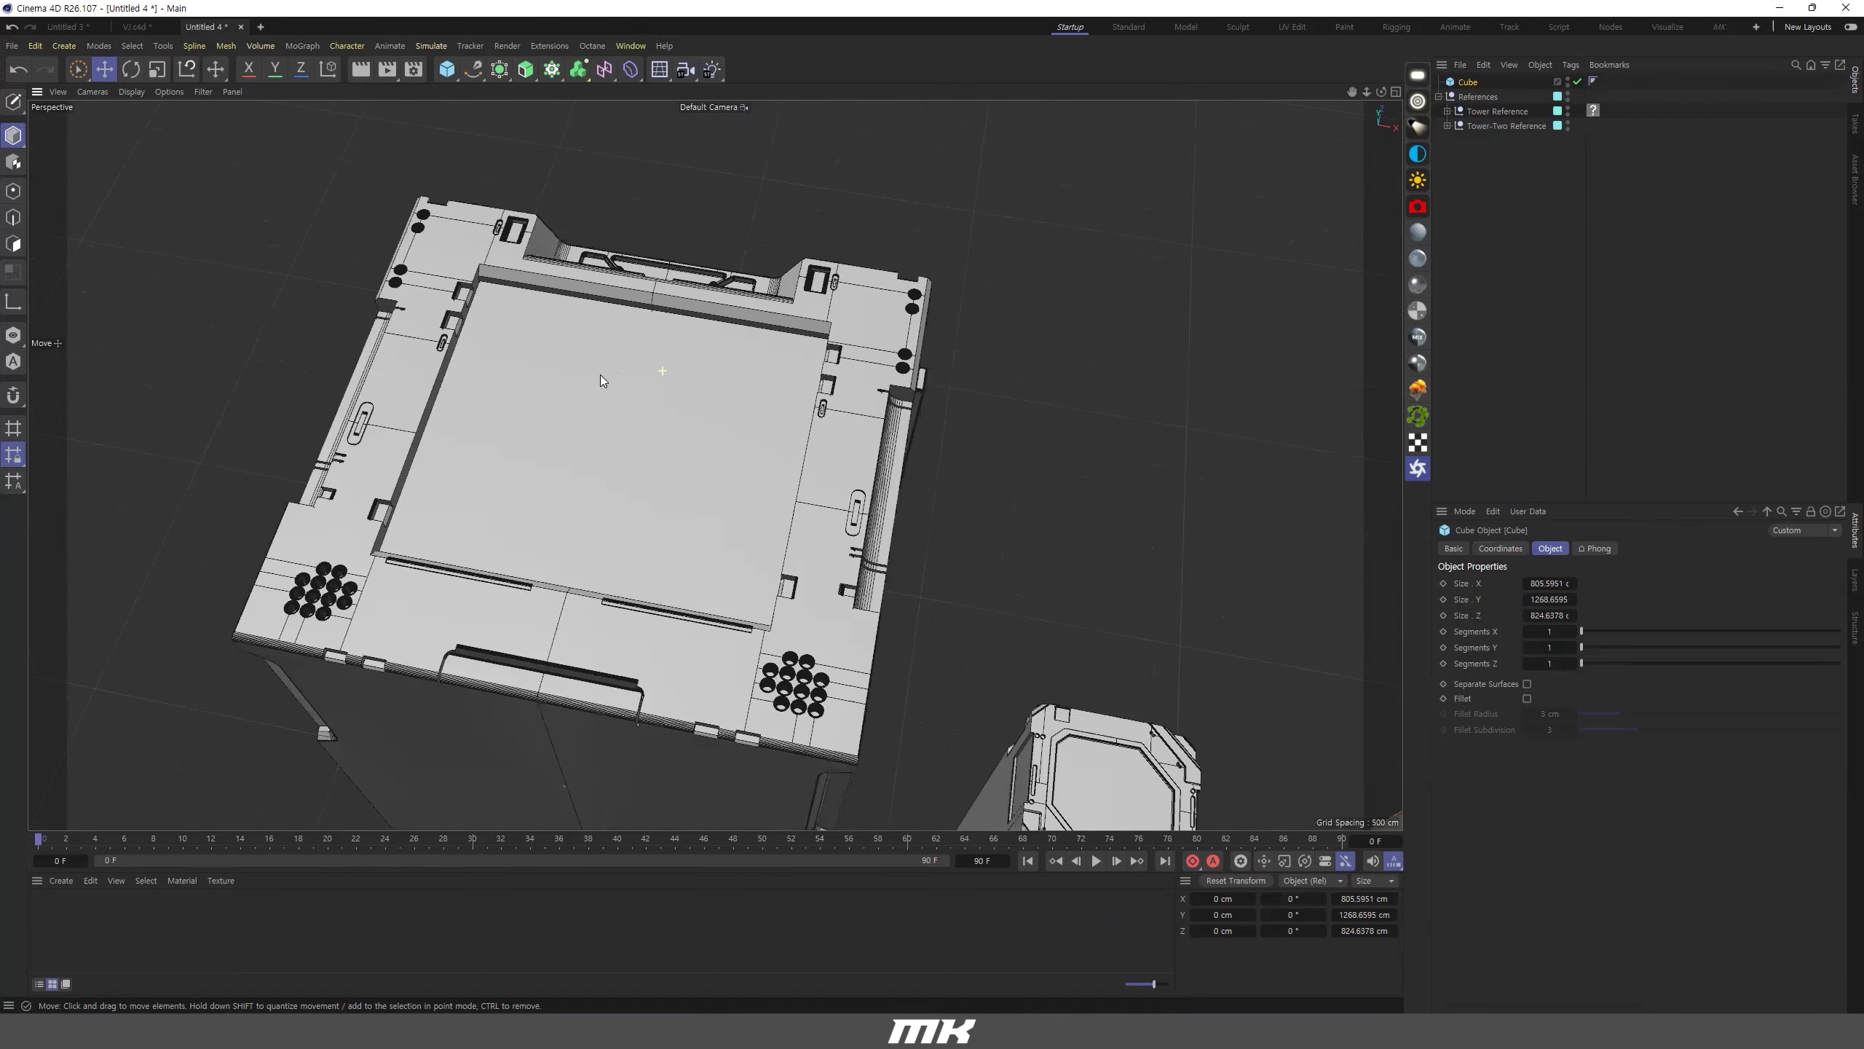
{"action": "left_click_drag", "start_coordinate": [600, 375], "coordinate": [512, 327], "text": "alt"}
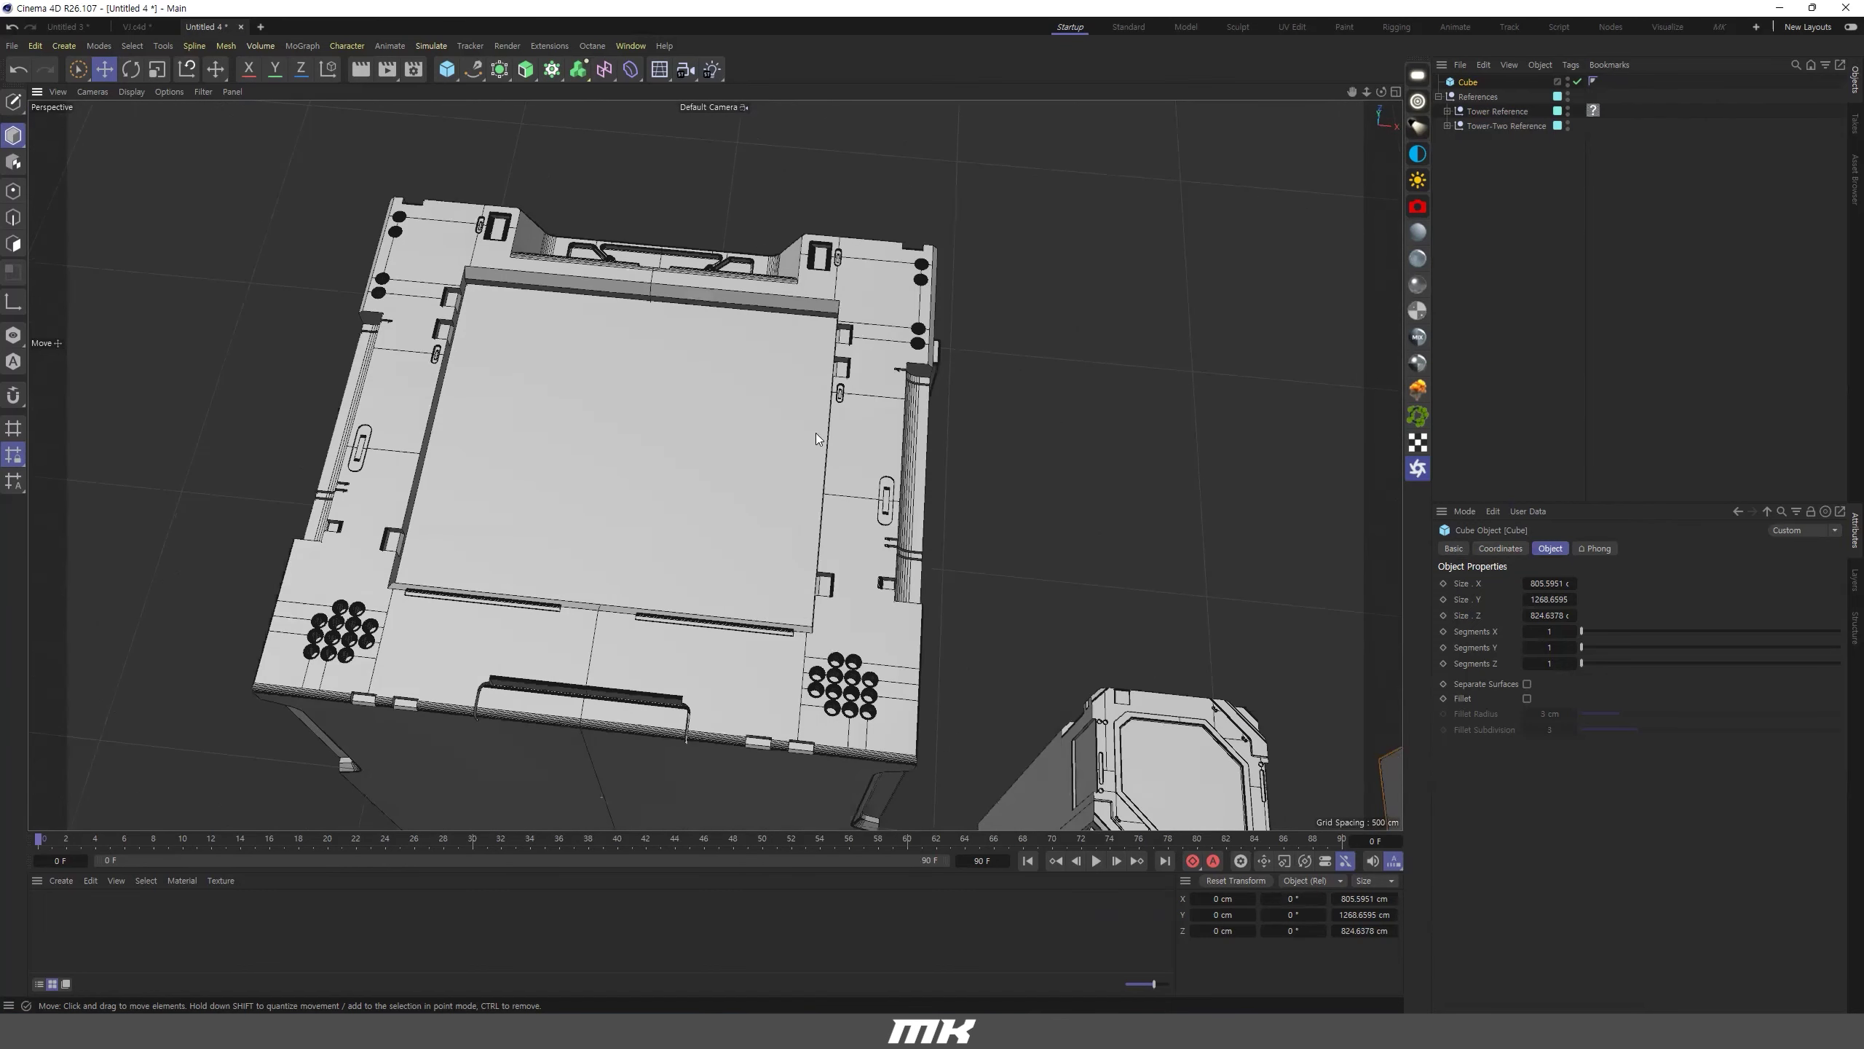
{"action": "scroll", "coordinate": [756, 425], "scroll_direction": "down", "scroll_amount": 6}
Add a second cube, raise it above the block and flatten it to about 575 cm in X, 55 cm in Y and 496 cm in Z.
{"action": "middle_click_drag", "start_coordinate": [755, 425], "coordinate": [367, 422], "text": "alt"}
{"action": "scroll", "coordinate": [844, 505], "scroll_direction": "up", "scroll_amount": 3}
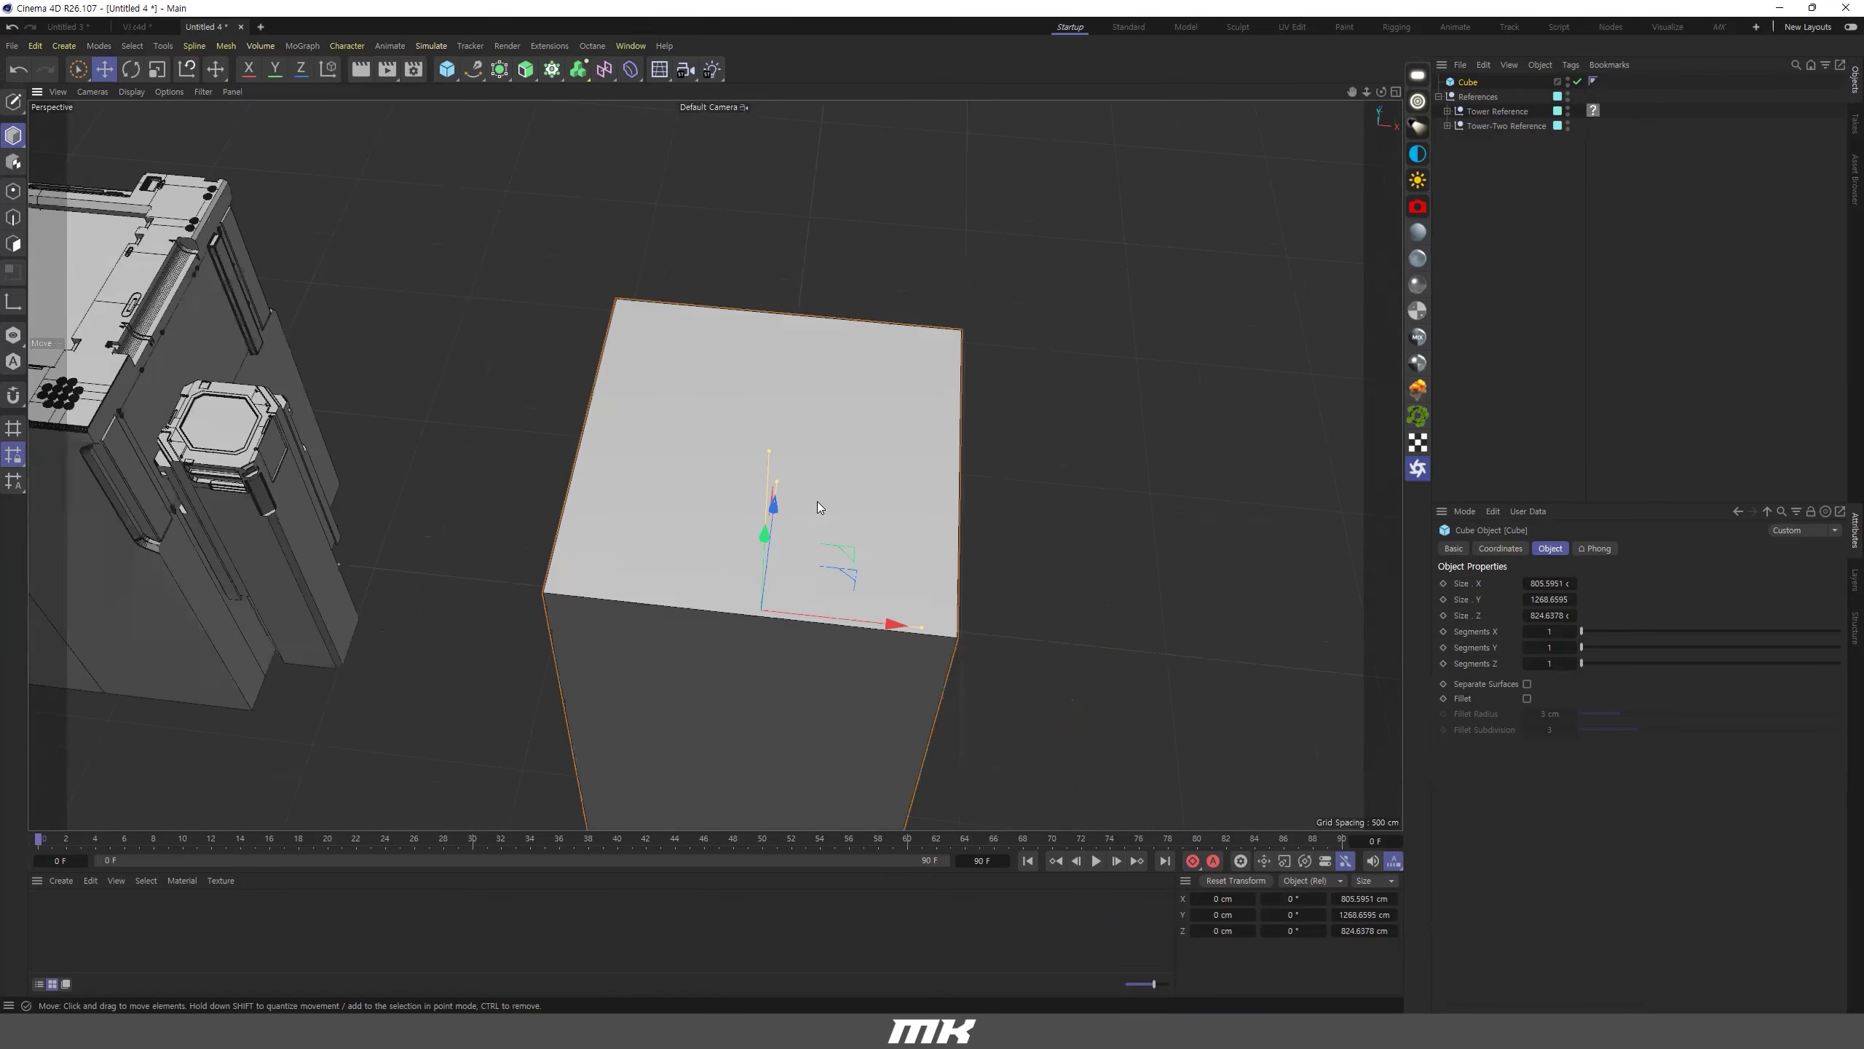
{"action": "left_click", "coordinate": [447, 69]}
{"action": "left_click", "coordinate": [561, 94]}
{"action": "scroll", "coordinate": [742, 339], "scroll_direction": "down", "scroll_amount": 3}
{"action": "left_click_drag", "start_coordinate": [743, 339], "coordinate": [738, 290], "text": "alt"}
{"action": "left_click_drag", "start_coordinate": [761, 478], "coordinate": [765, 269]}
{"action": "mouse_move", "coordinate": [766, 386]}
{"action": "left_mouse_down", "text": "alt"}
{"action": "mouse_move", "coordinate": [766, 422]}
{"action": "mouse_move", "coordinate": [833, 368]}
{"action": "mouse_move", "coordinate": [764, 353]}
{"action": "left_mouse_up", "text": "alt"}
{"action": "left_click_drag", "start_coordinate": [665, 395], "coordinate": [576, 367], "text": "alt"}
{"action": "left_click_drag", "start_coordinate": [807, 350], "coordinate": [848, 332]}
{"action": "left_click_drag", "start_coordinate": [810, 394], "coordinate": [832, 418]}
Lower the flat cube in the front view until it straddles the block's top face, at Y about 638 cm.
{"action": "middle_click", "coordinate": [1074, 360]}
{"action": "middle_click", "coordinate": [1073, 359]}
{"action": "scroll", "coordinate": [943, 370], "scroll_direction": "down", "scroll_amount": 4}
{"action": "middle_click_drag", "start_coordinate": [935, 389], "coordinate": [910, 413], "text": "alt"}
{"action": "scroll", "coordinate": [910, 419], "scroll_direction": "down", "scroll_amount": 5}
{"action": "scroll", "coordinate": [888, 427], "scroll_direction": "up", "scroll_amount": 1}
{"action": "key", "text": "F5"}
{"action": "middle_click", "coordinate": [627, 562]}
{"action": "right_click_drag", "start_coordinate": [844, 507], "coordinate": [679, 540], "text": "alt"}
{"action": "middle_click_drag", "start_coordinate": [844, 477], "coordinate": [753, 463], "text": "alt"}
{"action": "key", "text": "F4"}
{"action": "scroll", "coordinate": [1093, 573], "scroll_direction": "down", "scroll_amount": 3}
{"action": "scroll", "coordinate": [1010, 521], "scroll_direction": "up", "scroll_amount": 3}
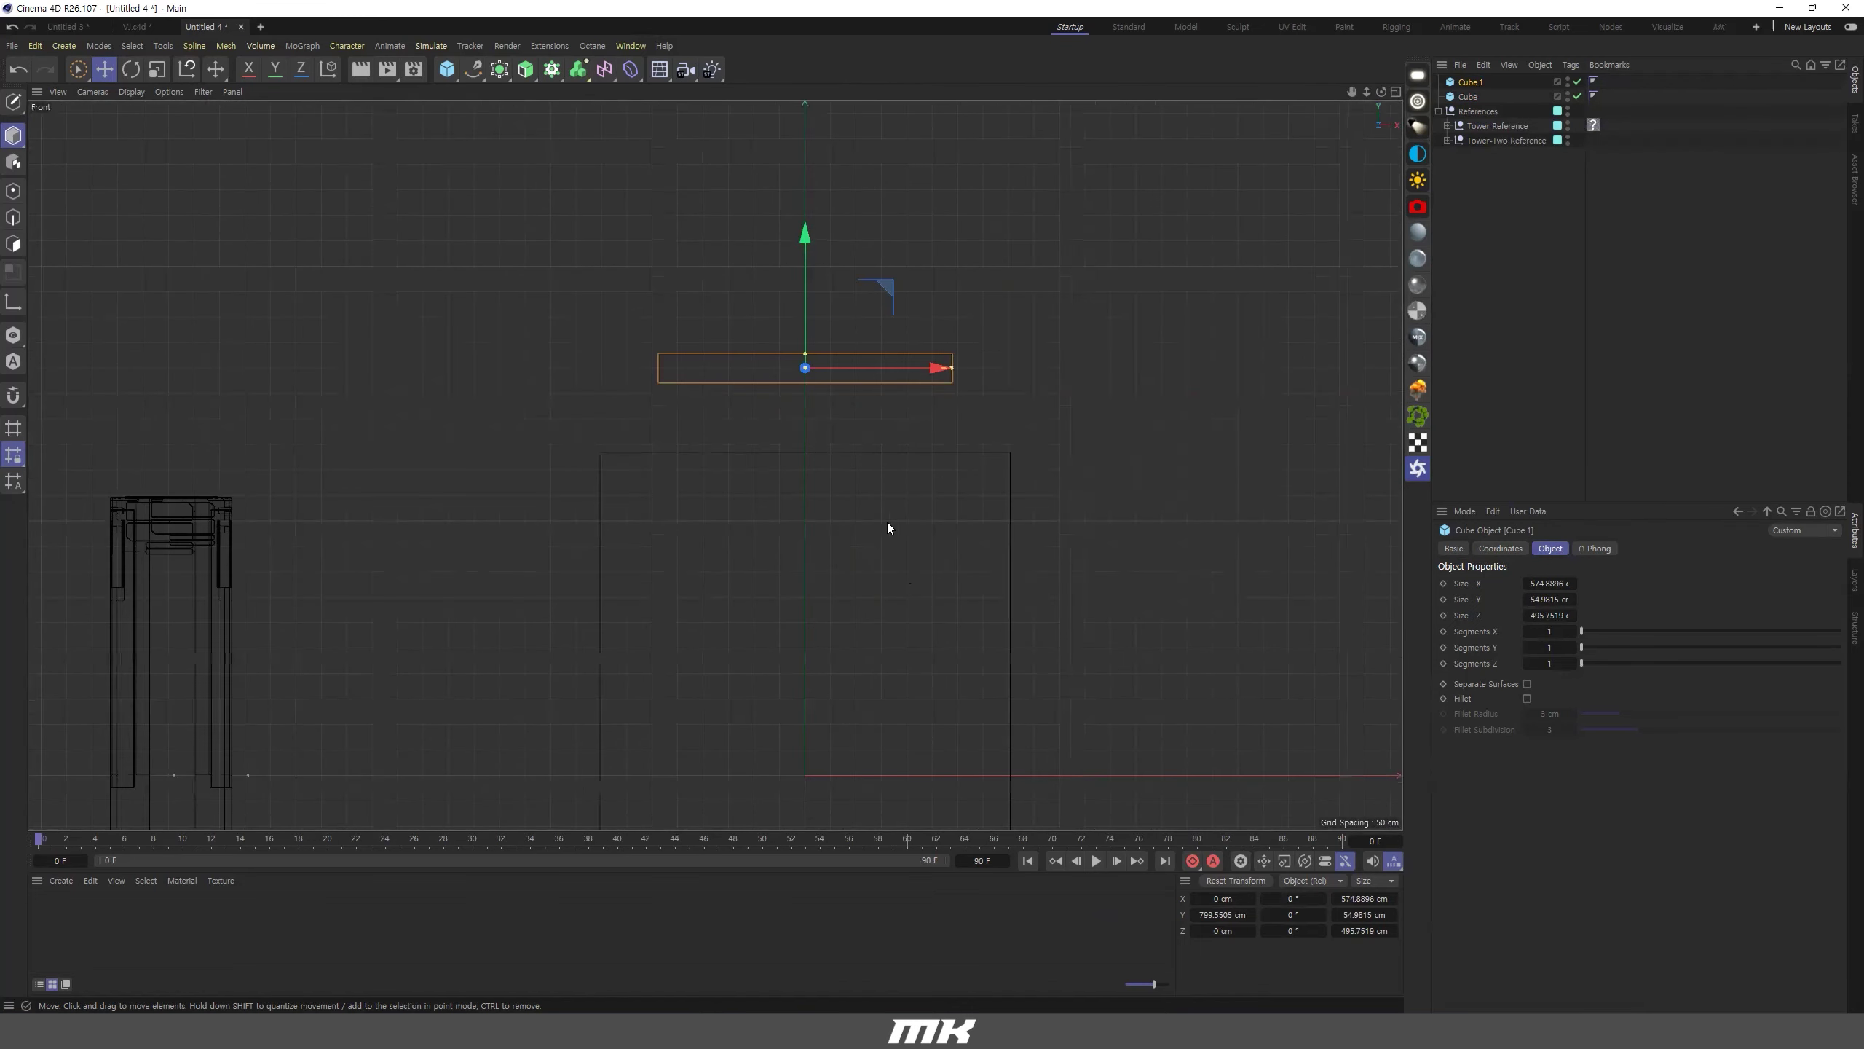
{"action": "left_click_drag", "start_coordinate": [806, 235], "coordinate": [809, 318]}
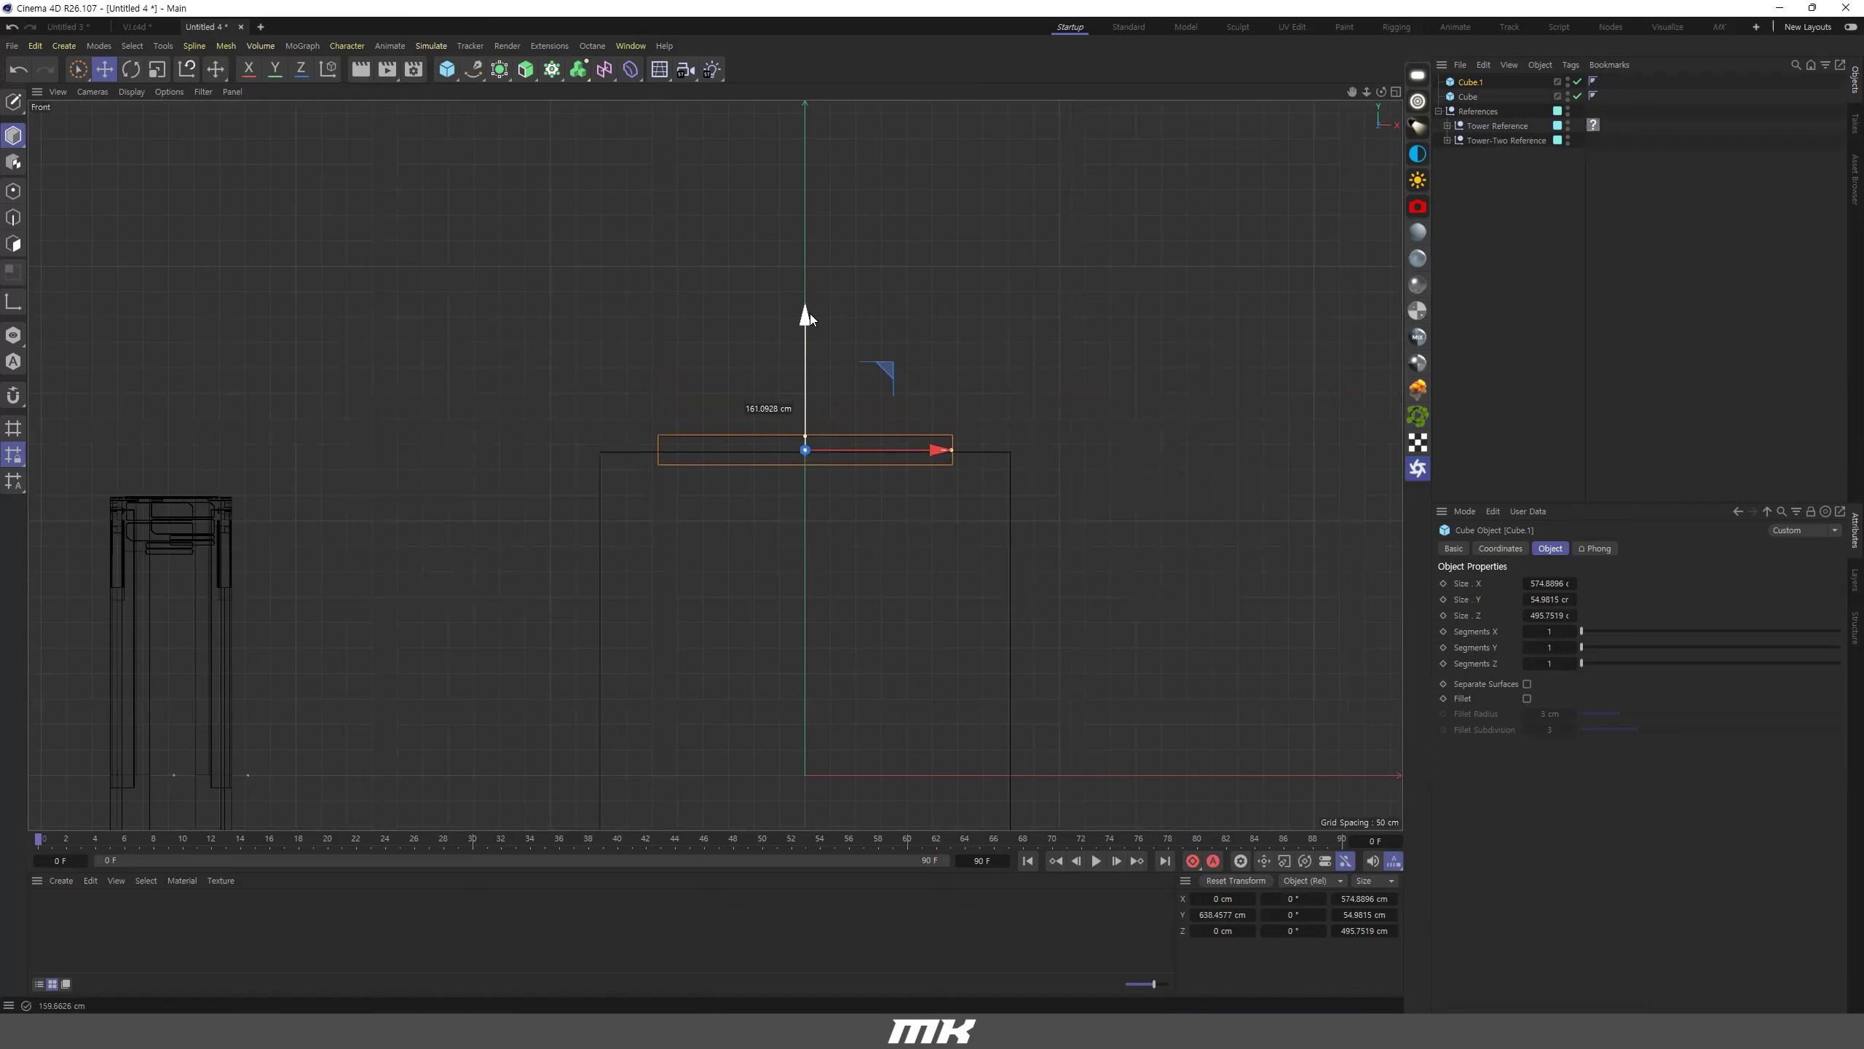
{"action": "middle_click", "coordinate": [810, 315]}
{"action": "middle_click", "coordinate": [520, 246]}
{"action": "left_click_drag", "start_coordinate": [787, 402], "coordinate": [826, 493], "text": "alt"}
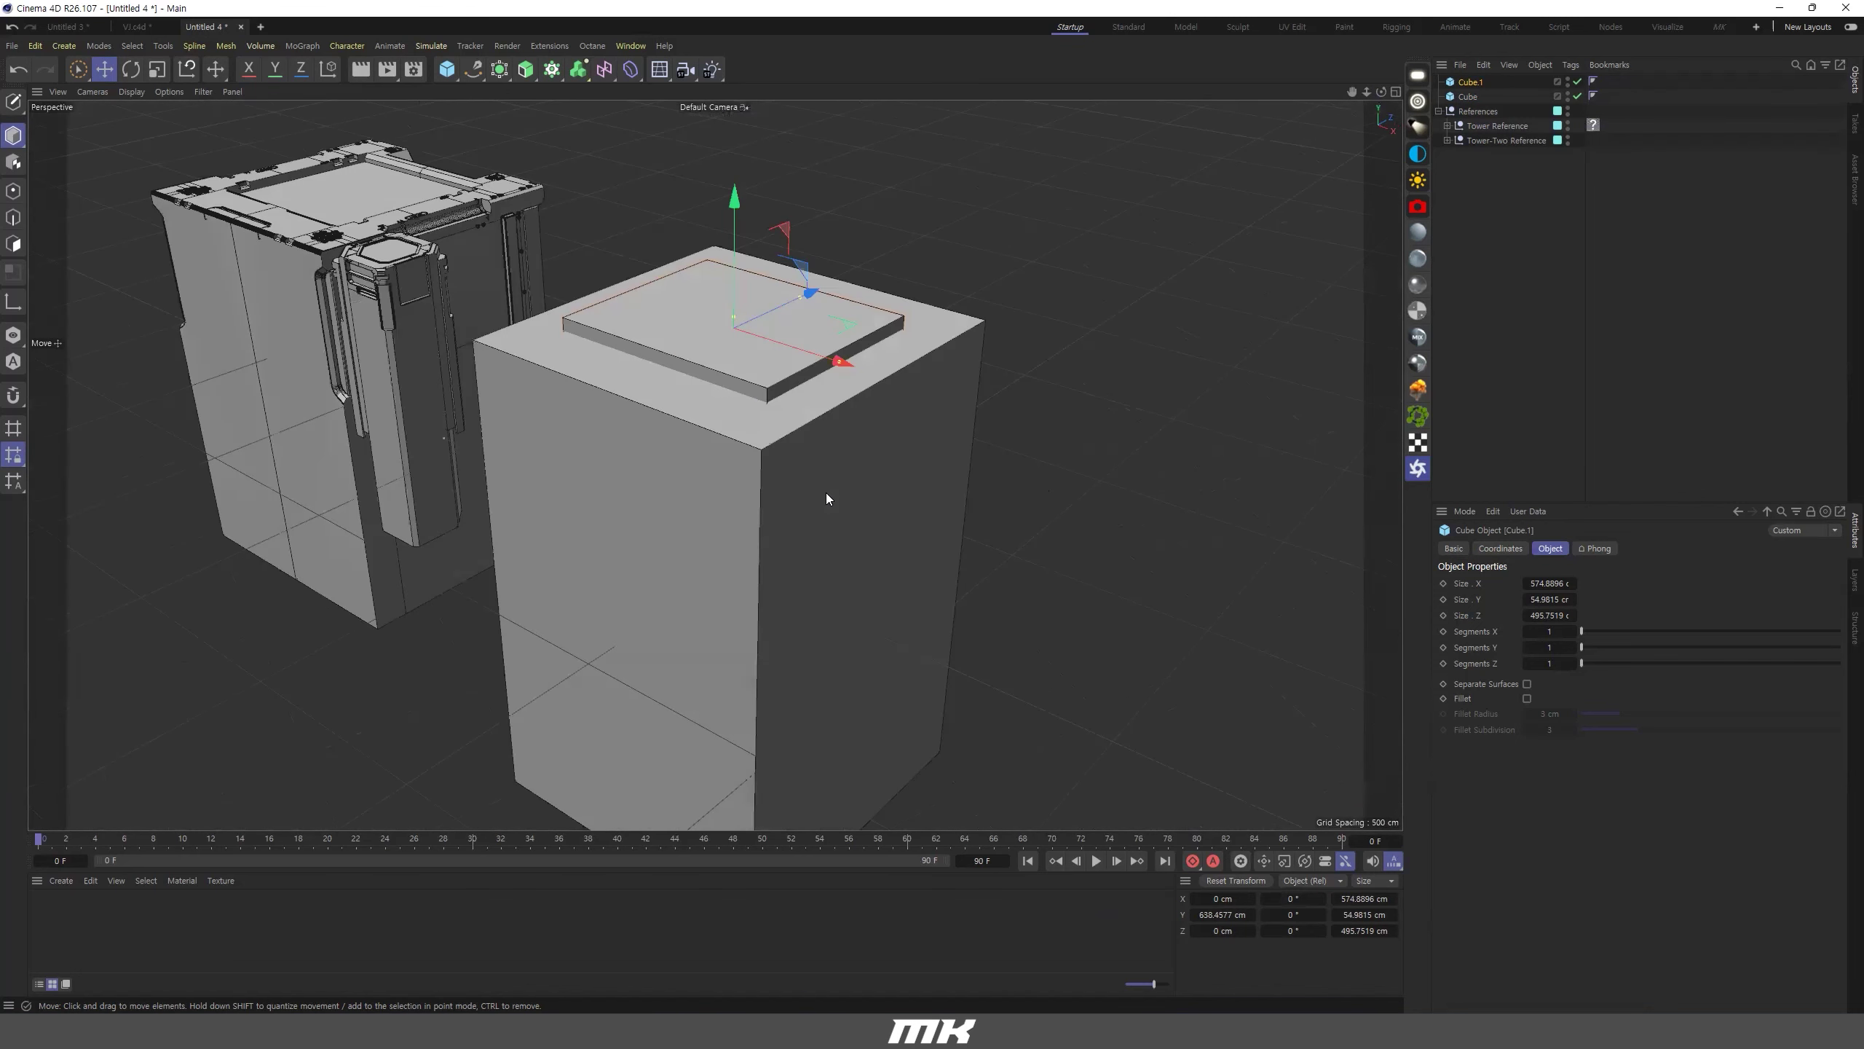
Subtract the flat cube from the block with a Boole, ordering the block before the flat cube inside it.
{"action": "left_click", "coordinate": [798, 406]}
{"action": "left_click", "coordinate": [773, 364]}
{"action": "right_click_drag", "start_coordinate": [773, 362], "coordinate": [893, 432], "text": "alt"}
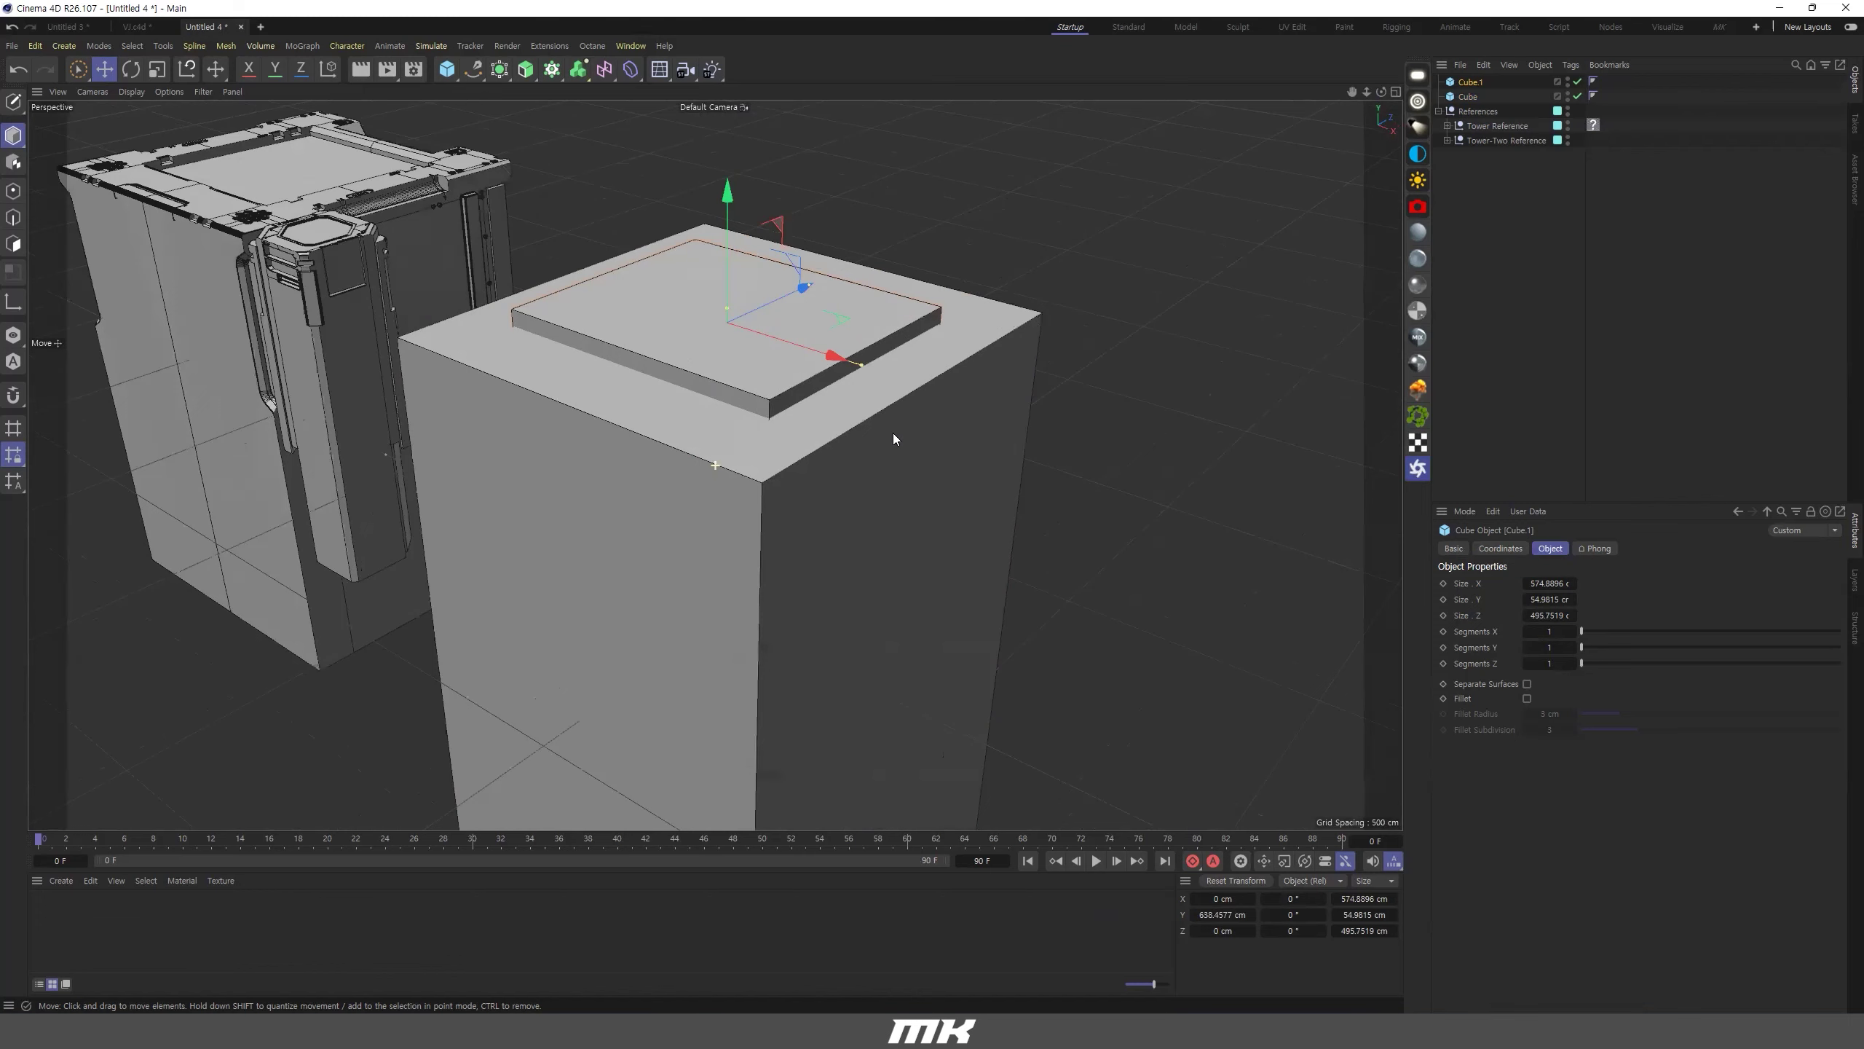
{"action": "scroll", "coordinate": [893, 439], "scroll_direction": "up", "scroll_amount": 1}
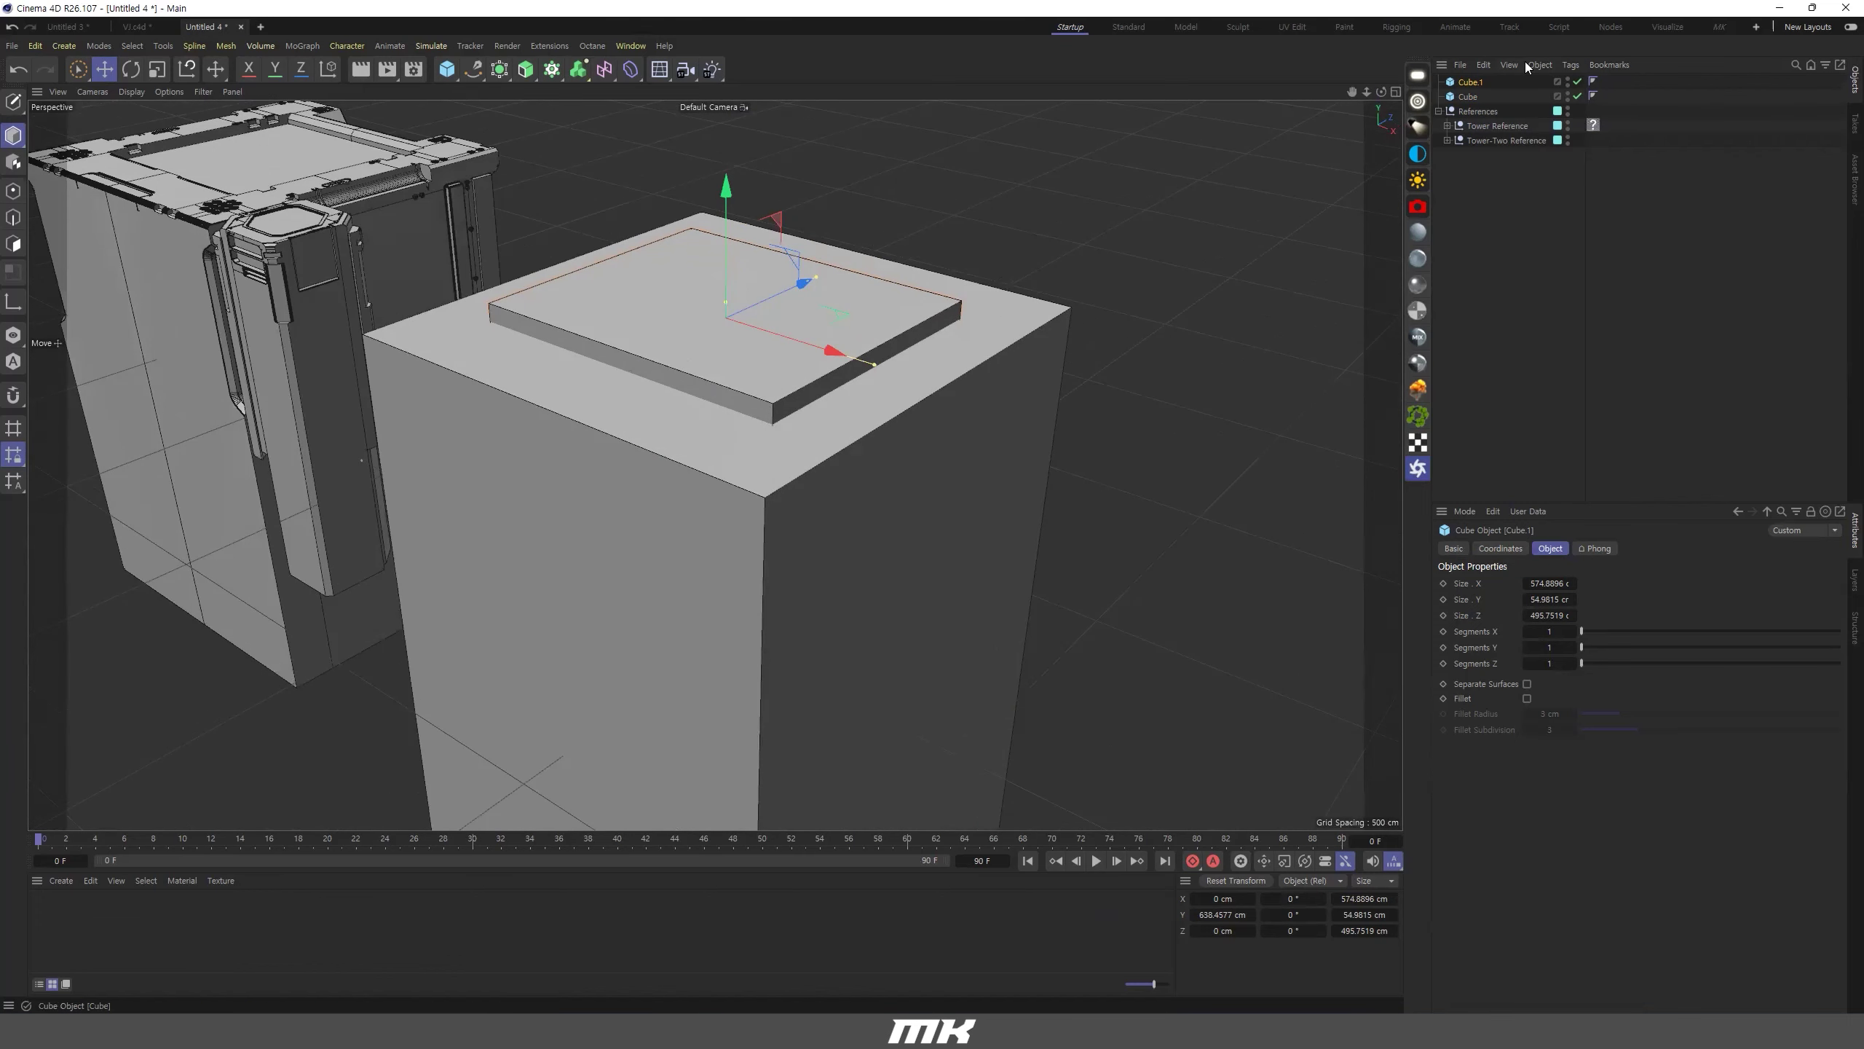
{"action": "left_click", "coordinate": [499, 69]}
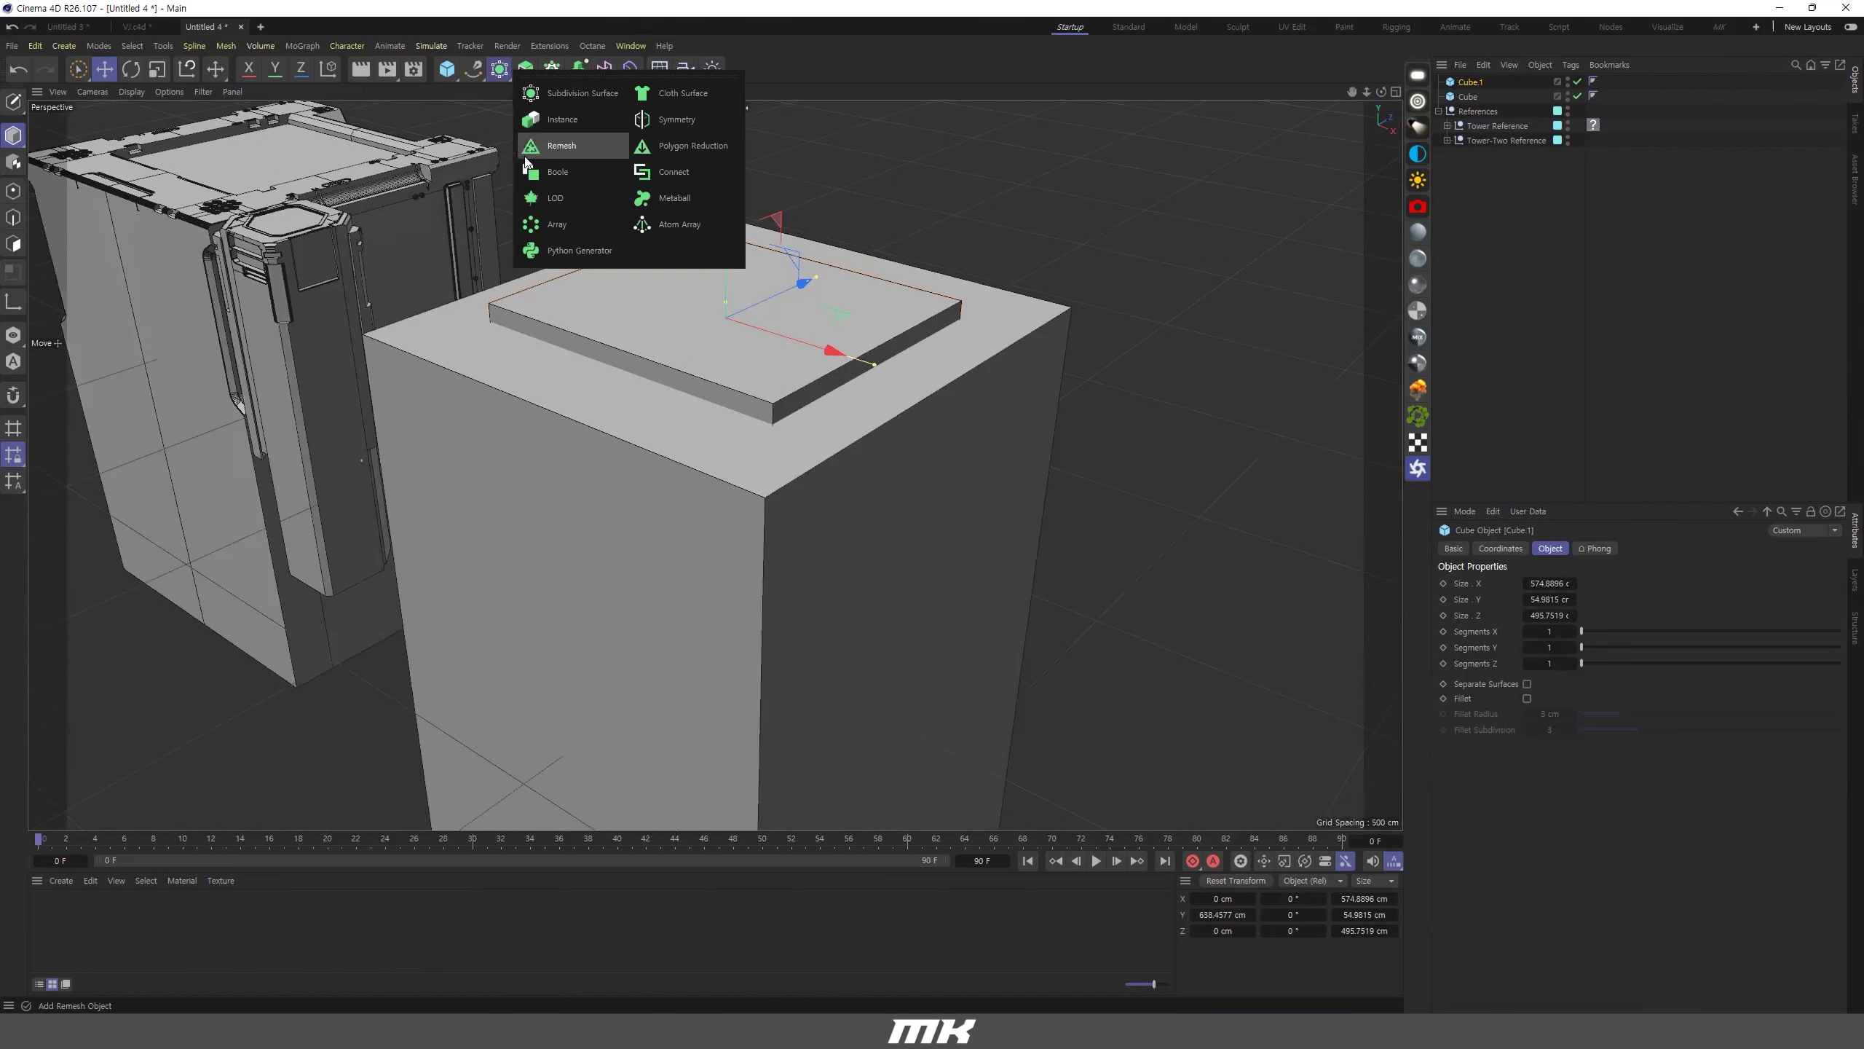
{"action": "left_click", "coordinate": [536, 181]}
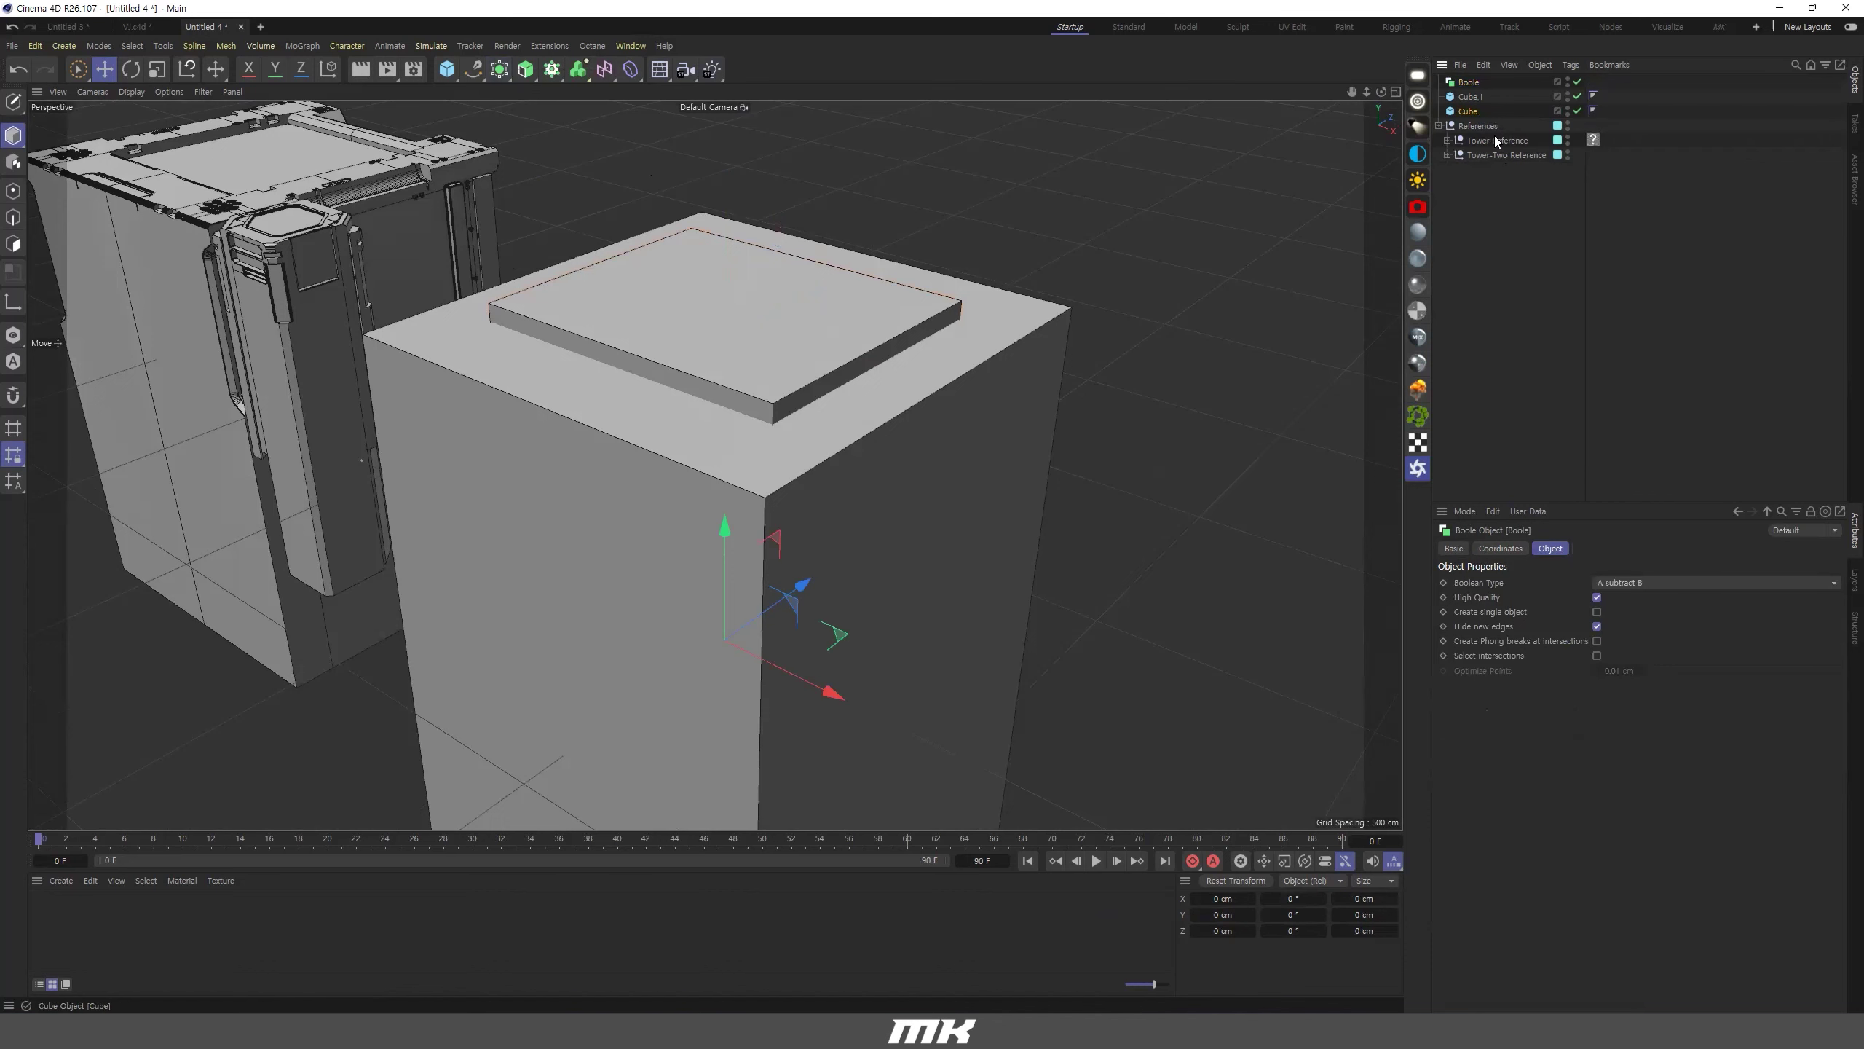
{"action": "left_click_drag", "start_coordinate": [1469, 111], "coordinate": [1471, 90]}
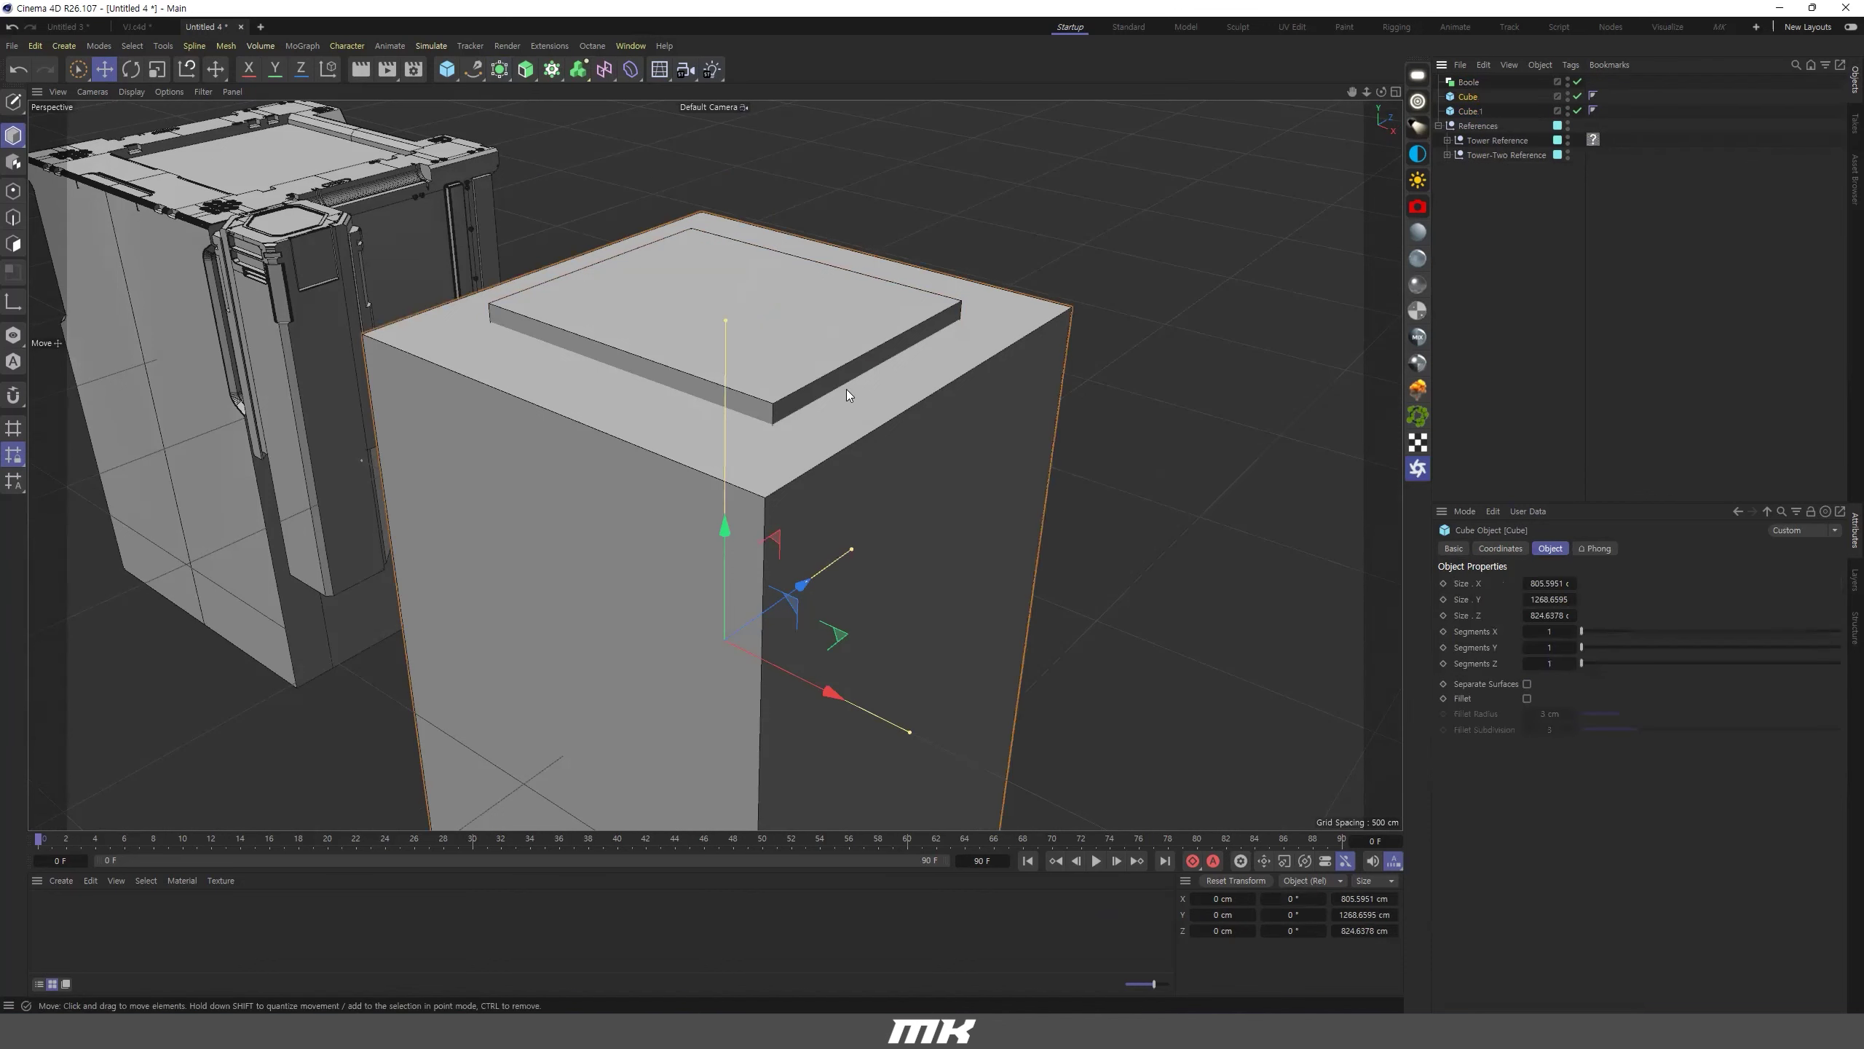
{"action": "left_click", "coordinate": [1471, 111], "text": "shift"}
{"action": "left_click_drag", "start_coordinate": [1471, 110], "coordinate": [1469, 82]}
{"action": "scroll", "coordinate": [710, 271], "scroll_direction": "down", "scroll_amount": 1}
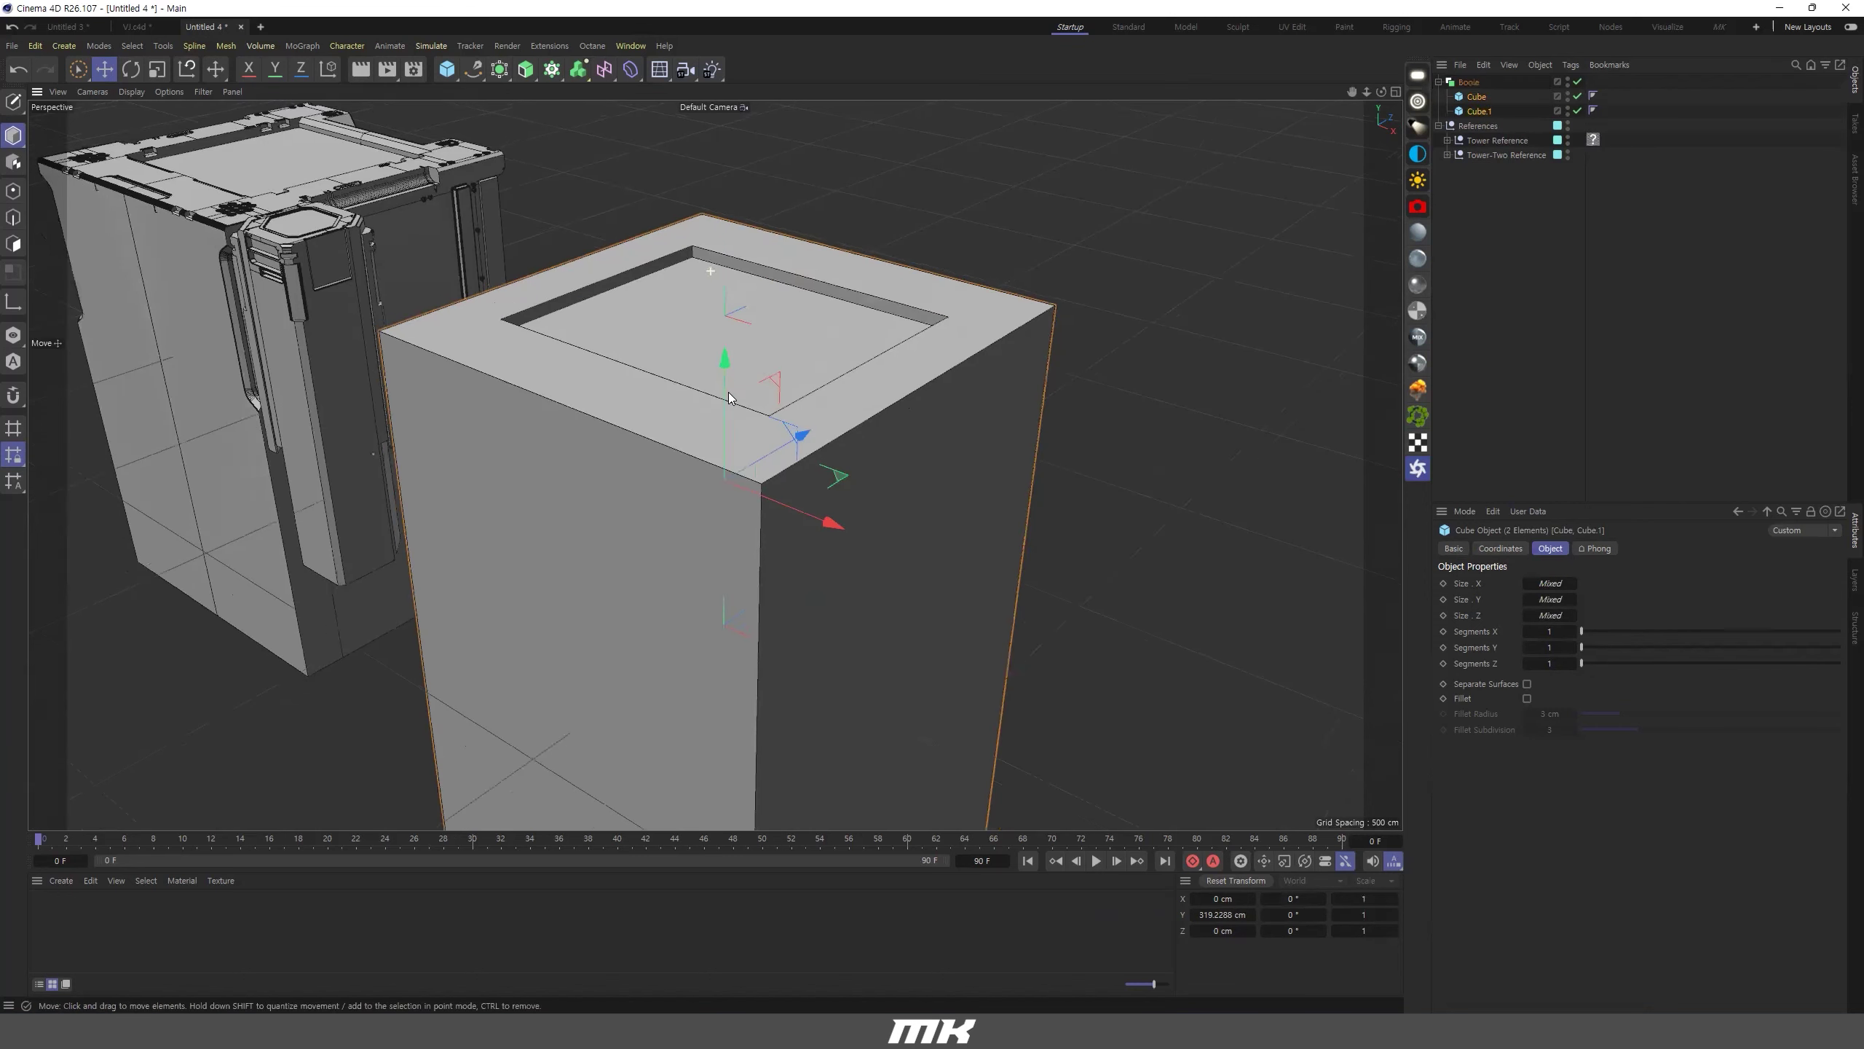
Inspect the recess cut into the block's top beside the reference towers.
{"action": "left_click_drag", "start_coordinate": [728, 394], "coordinate": [770, 444], "text": "alt"}
{"action": "left_click_drag", "start_coordinate": [517, 367], "coordinate": [523, 332], "text": "alt"}
{"action": "scroll", "coordinate": [522, 332], "scroll_direction": "down", "scroll_amount": 4}
{"action": "middle_click_drag", "start_coordinate": [523, 332], "coordinate": [629, 272], "text": "alt"}
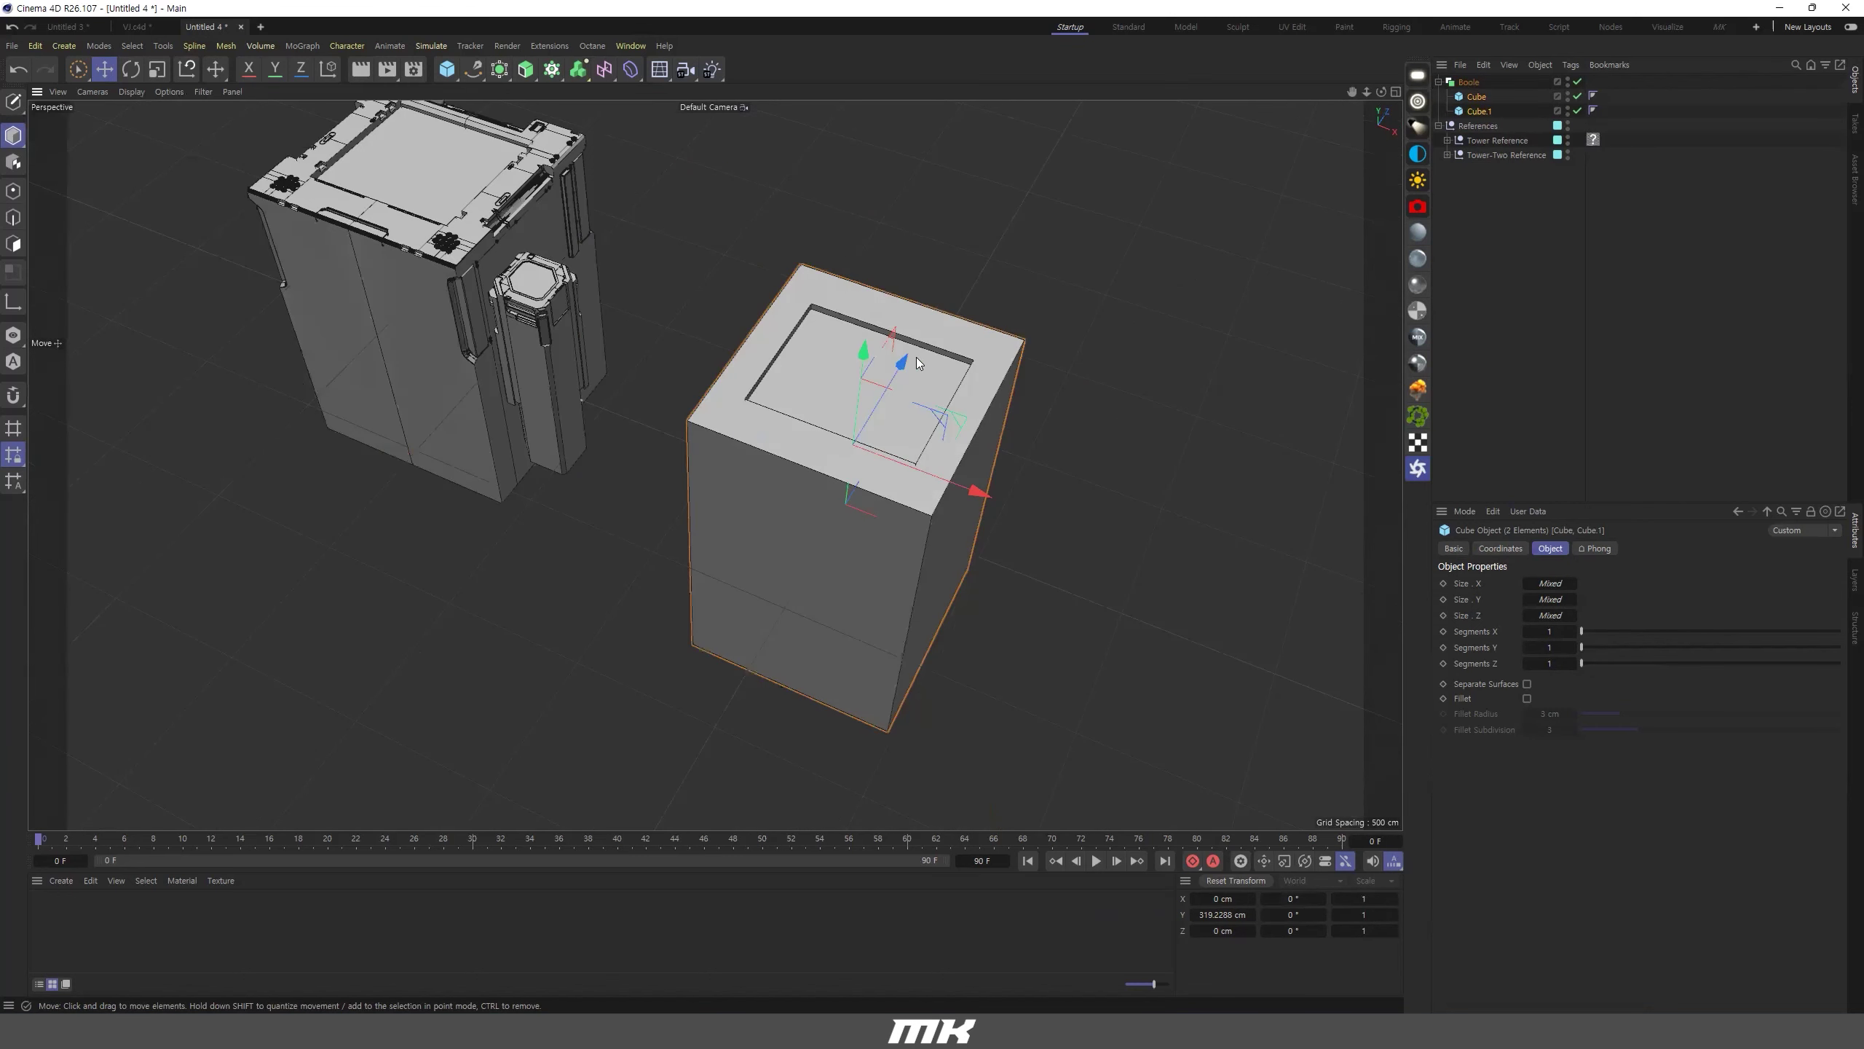
{"action": "scroll", "coordinate": [916, 357], "scroll_direction": "up", "scroll_amount": 3}
{"action": "left_click_drag", "start_coordinate": [916, 357], "coordinate": [781, 397], "text": "alt"}
{"action": "left_click_drag", "start_coordinate": [639, 381], "coordinate": [626, 379], "text": "alt"}
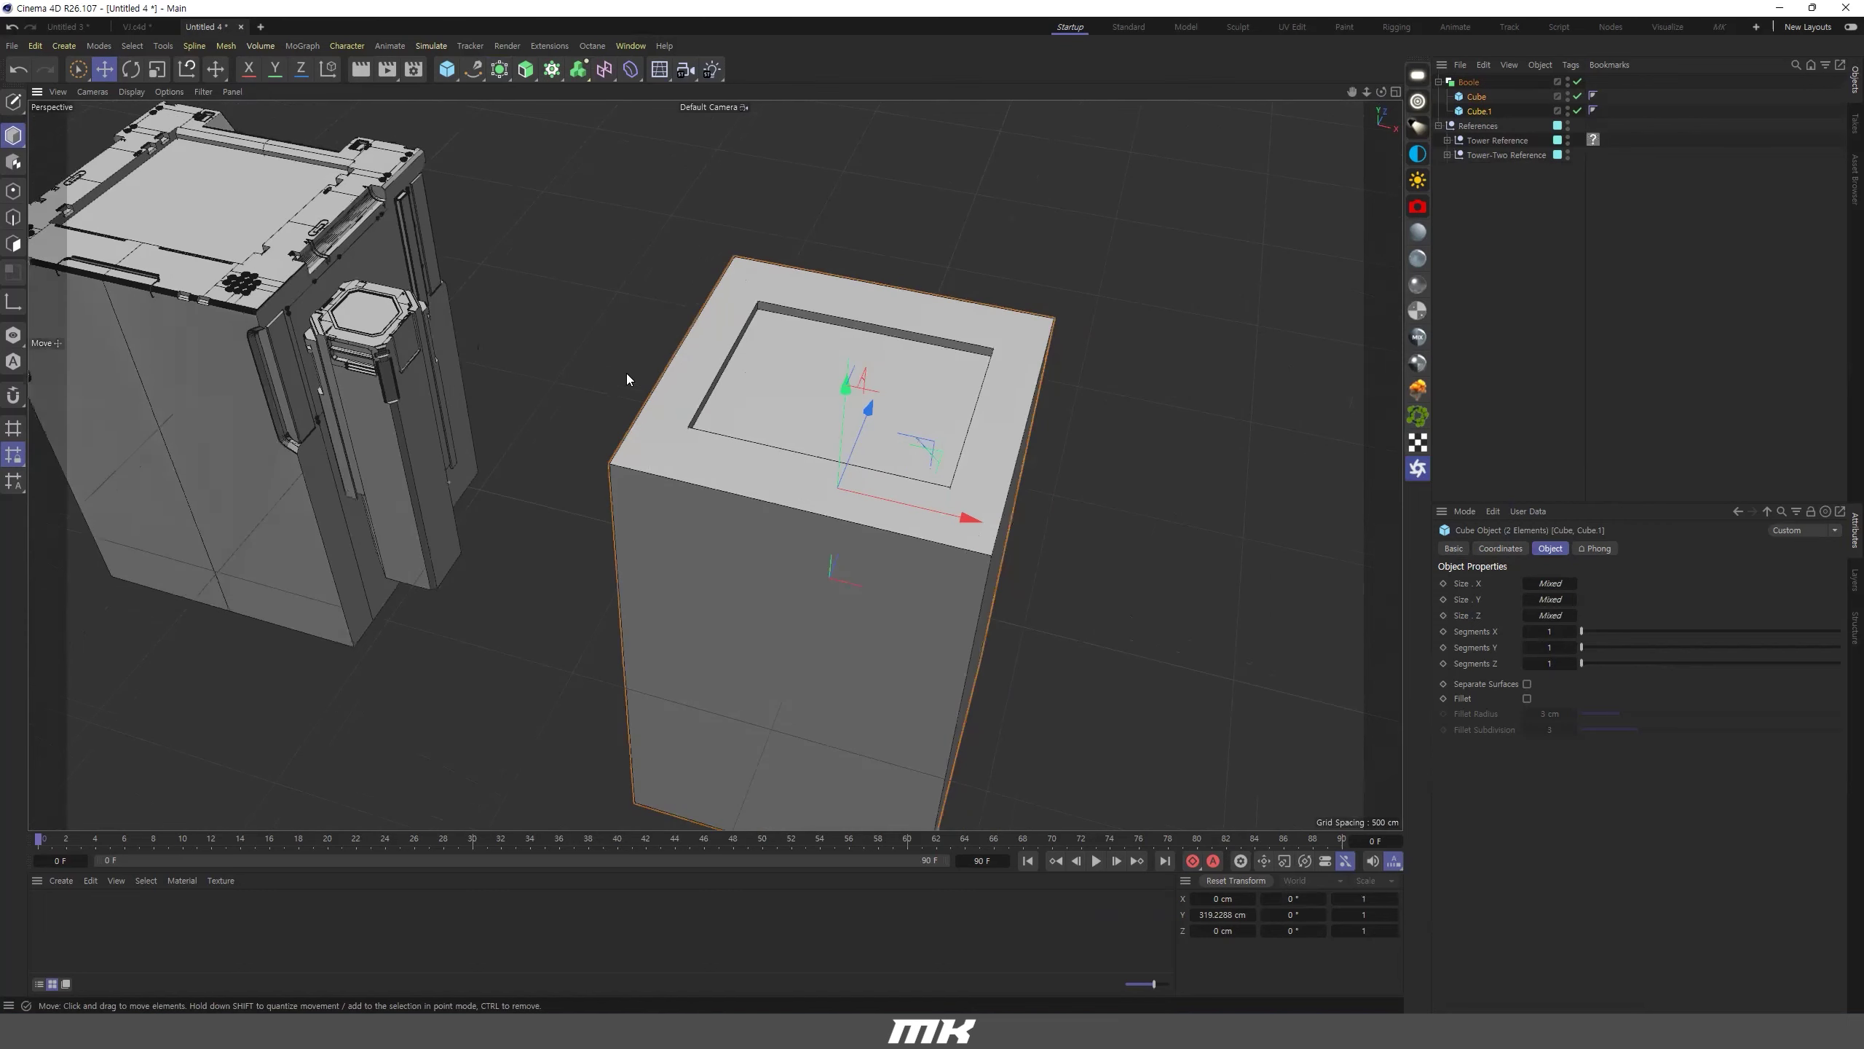
Examine the large tower's recess corner, its edge notches and the small rounded slots beside it.
{"action": "middle_click_drag", "start_coordinate": [337, 262], "coordinate": [716, 370], "text": "alt"}
{"action": "left_click_drag", "start_coordinate": [408, 208], "coordinate": [396, 234], "text": "alt"}
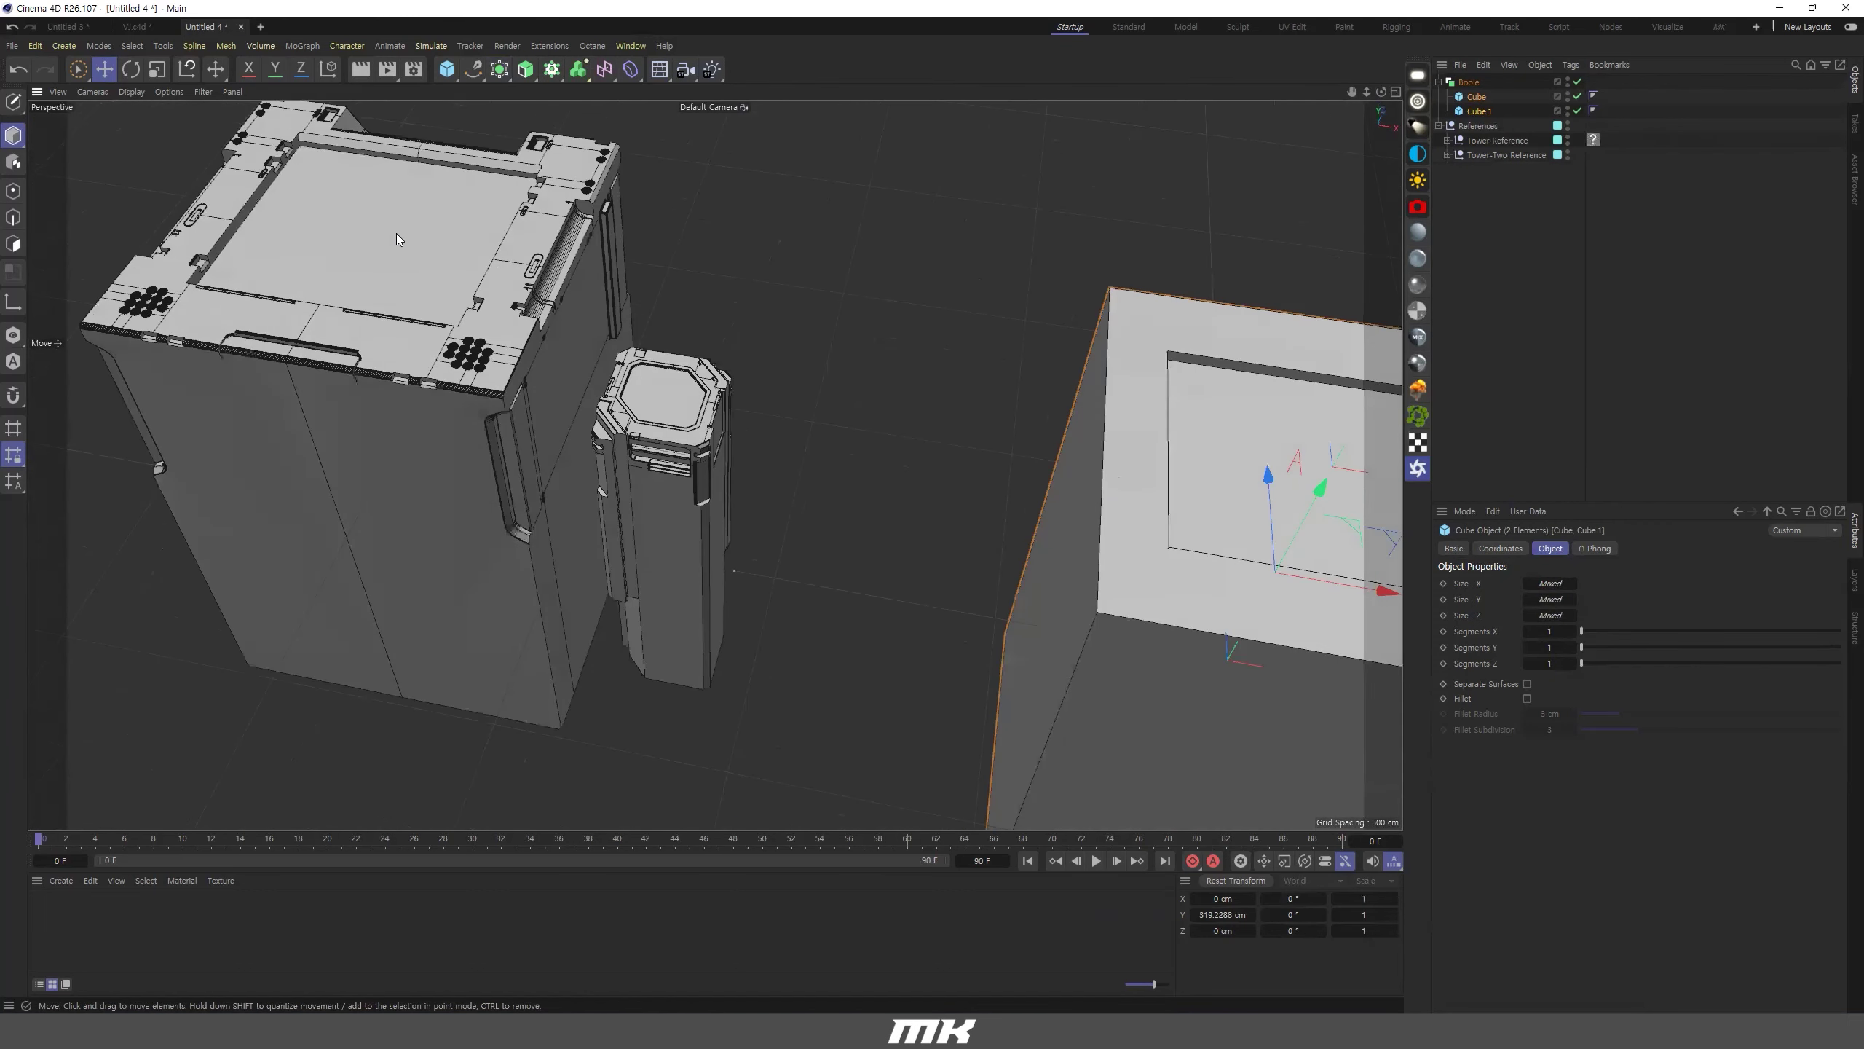
{"action": "scroll", "coordinate": [519, 248], "scroll_direction": "up", "scroll_amount": 6}
{"action": "middle_click_drag", "start_coordinate": [316, 210], "coordinate": [600, 260], "text": "alt"}
{"action": "middle_click_drag", "start_coordinate": [484, 292], "coordinate": [572, 336], "text": "alt"}
{"action": "scroll", "coordinate": [572, 336], "scroll_direction": "up", "scroll_amount": 4}
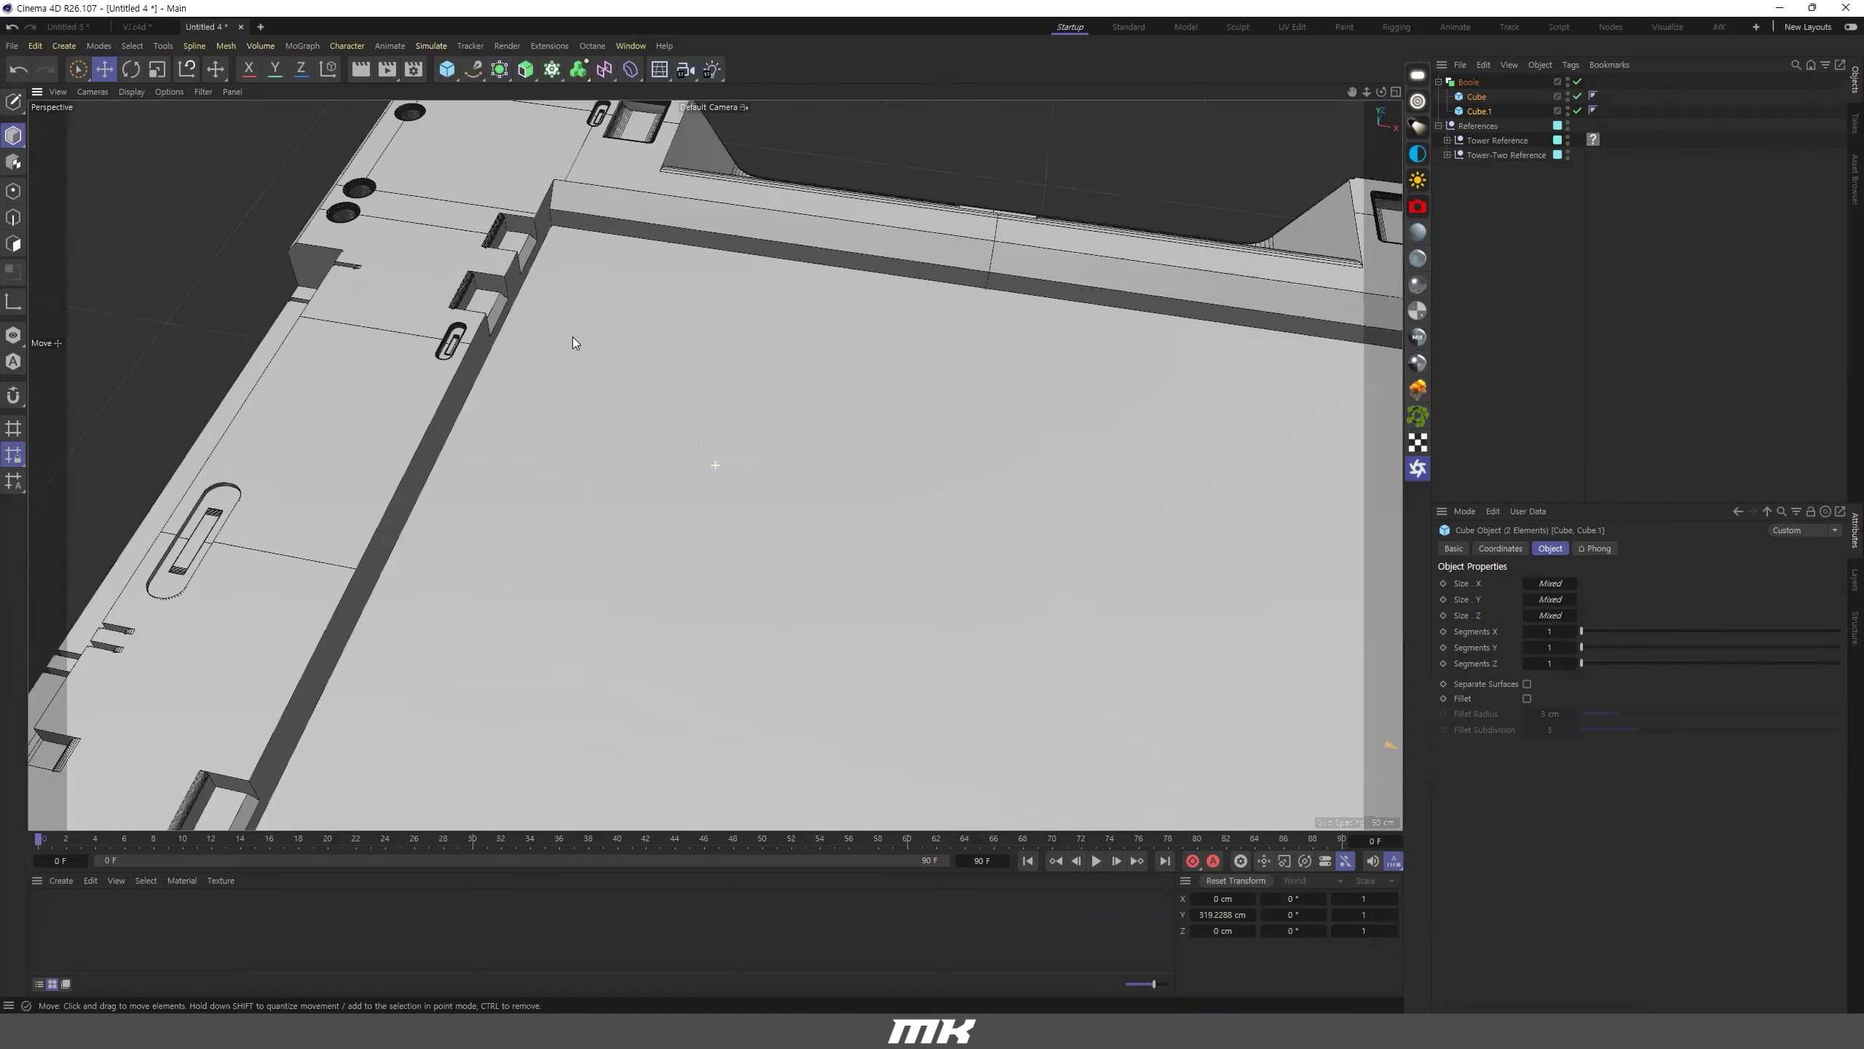
{"action": "scroll", "coordinate": [495, 296], "scroll_direction": "up", "scroll_amount": 2}
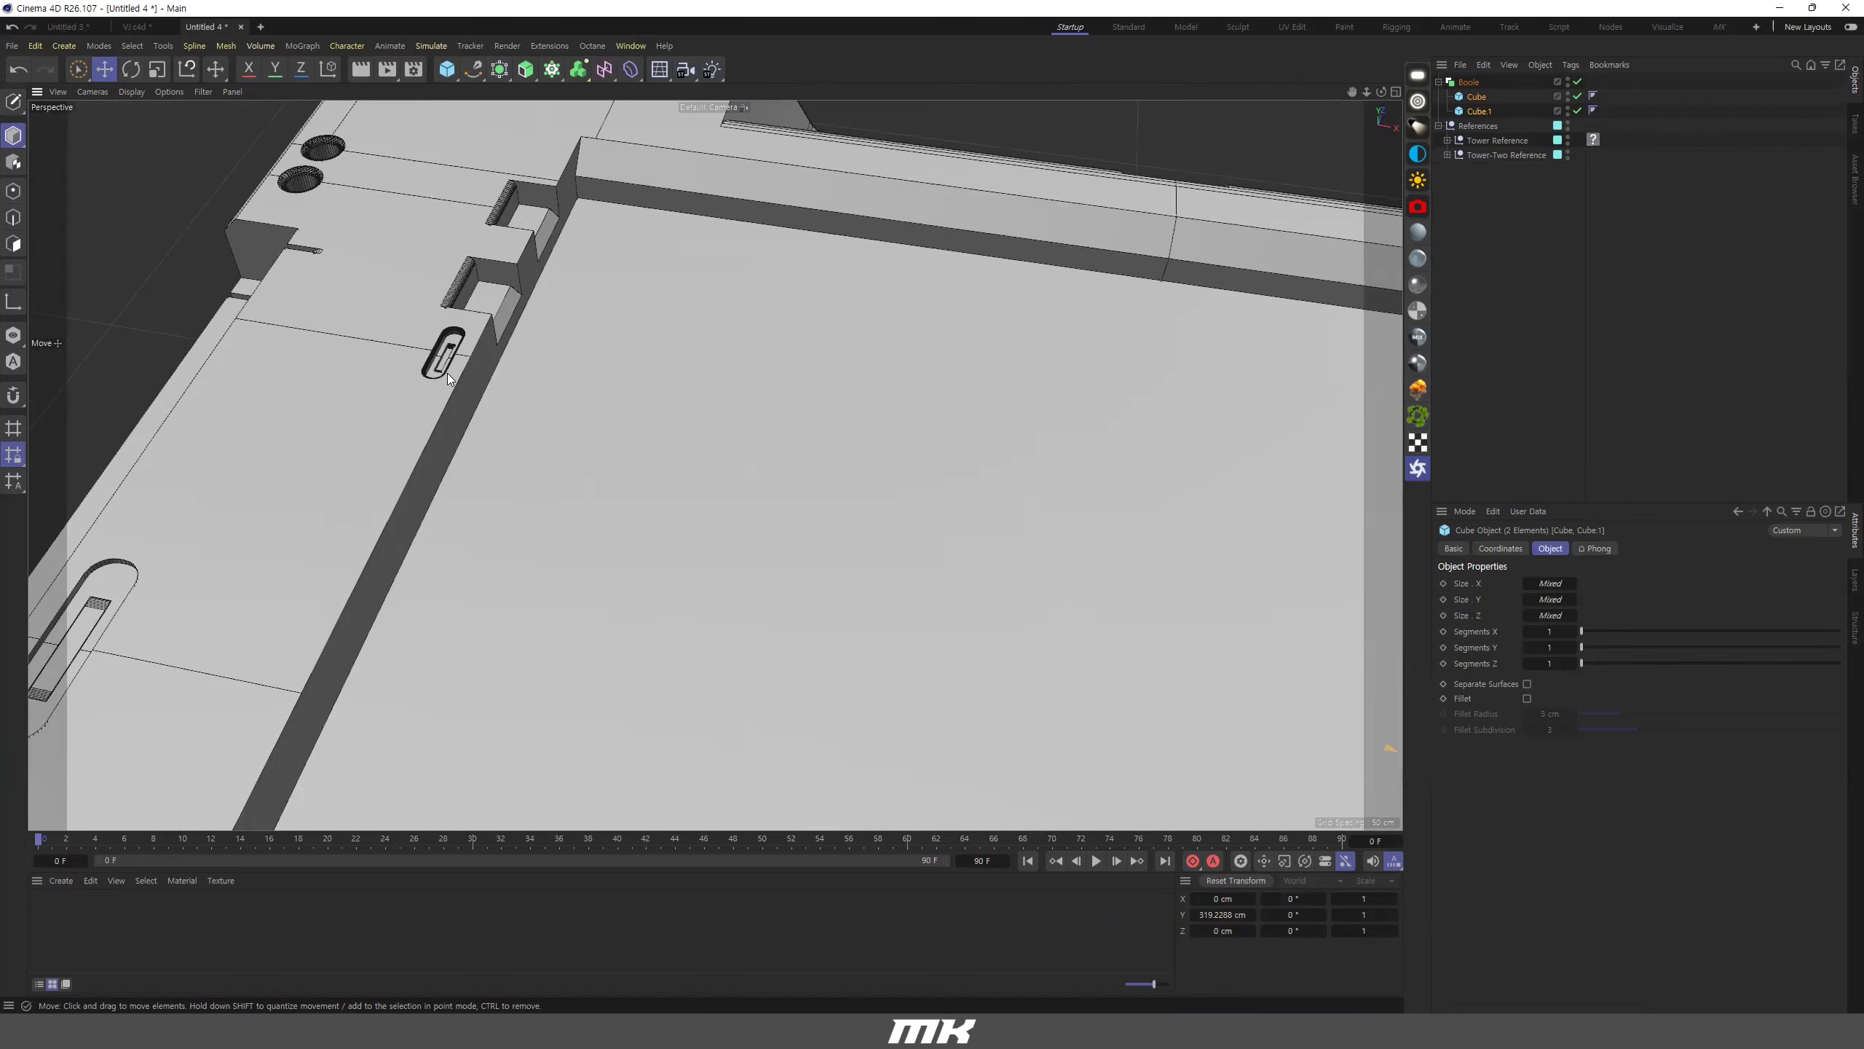
{"action": "scroll", "coordinate": [632, 301], "scroll_direction": "down", "scroll_amount": 10}
Enable Create single object on the Boole and convert it to an editable polygon object.
{"action": "middle_click_drag", "start_coordinate": [748, 353], "coordinate": [555, 317], "text": "alt"}
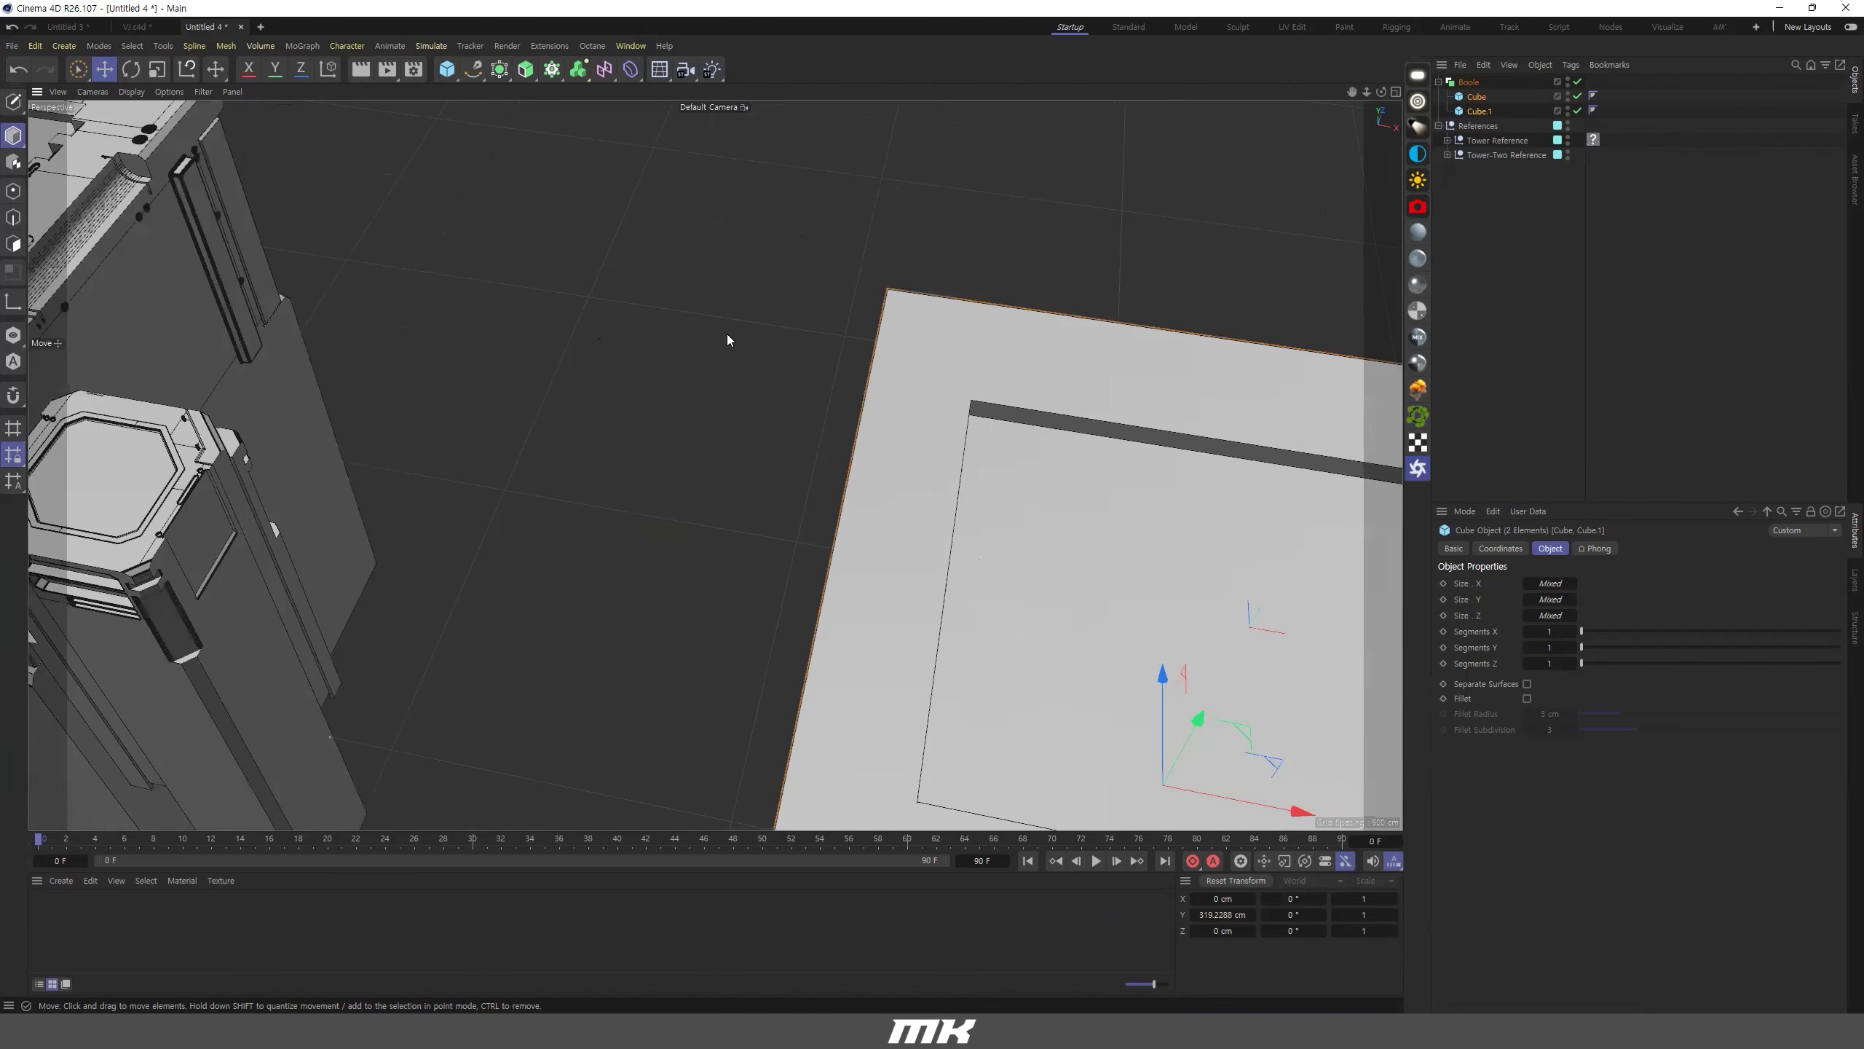
{"action": "middle_click_drag", "start_coordinate": [727, 334], "coordinate": [499, 250], "text": "alt"}
{"action": "scroll", "coordinate": [757, 338], "scroll_direction": "down", "scroll_amount": 5}
{"action": "middle_click_drag", "start_coordinate": [955, 400], "coordinate": [1022, 355], "text": "alt"}
{"action": "scroll", "coordinate": [965, 400], "scroll_direction": "down", "scroll_amount": 1}
{"action": "scroll", "coordinate": [1087, 456], "scroll_direction": "up", "scroll_amount": 4}
{"action": "left_click_drag", "start_coordinate": [1087, 456], "coordinate": [1052, 382], "text": "alt"}
{"action": "left_click", "coordinate": [1469, 81]}
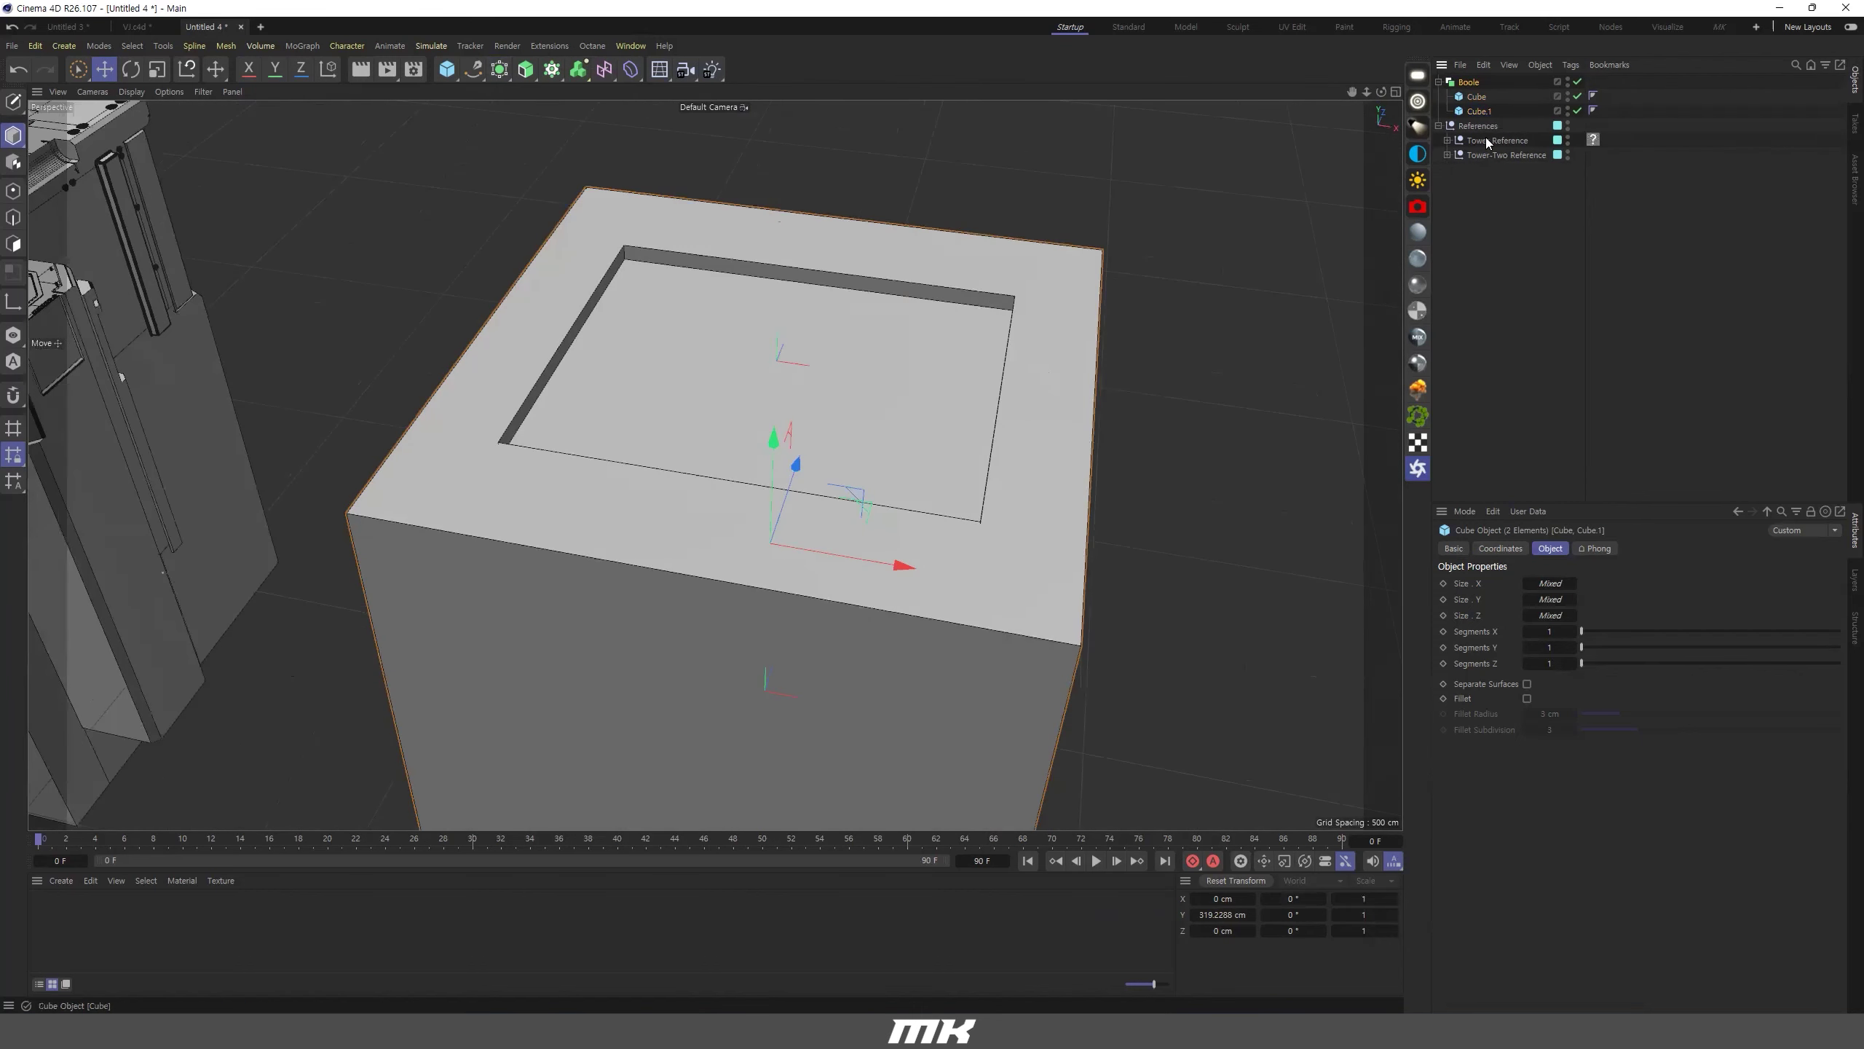
{"action": "left_click", "coordinate": [1597, 612]}
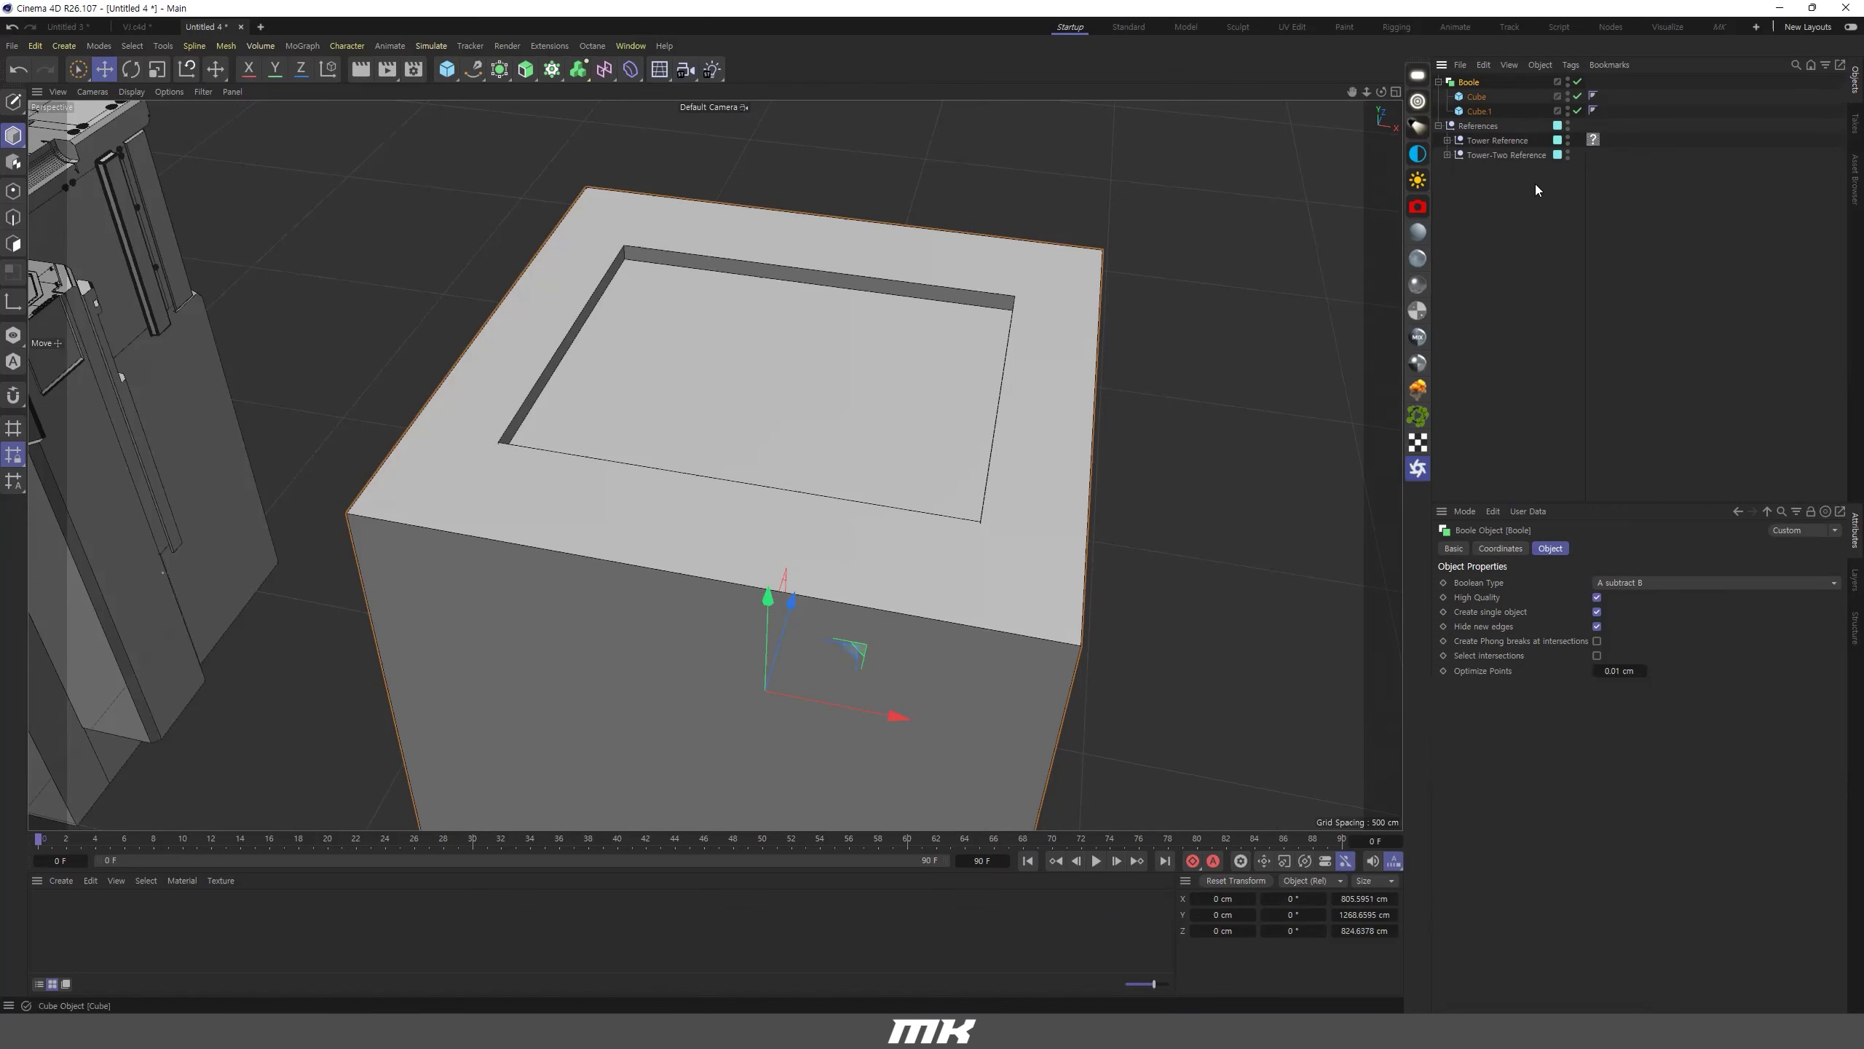
{"action": "key", "text": "c"}
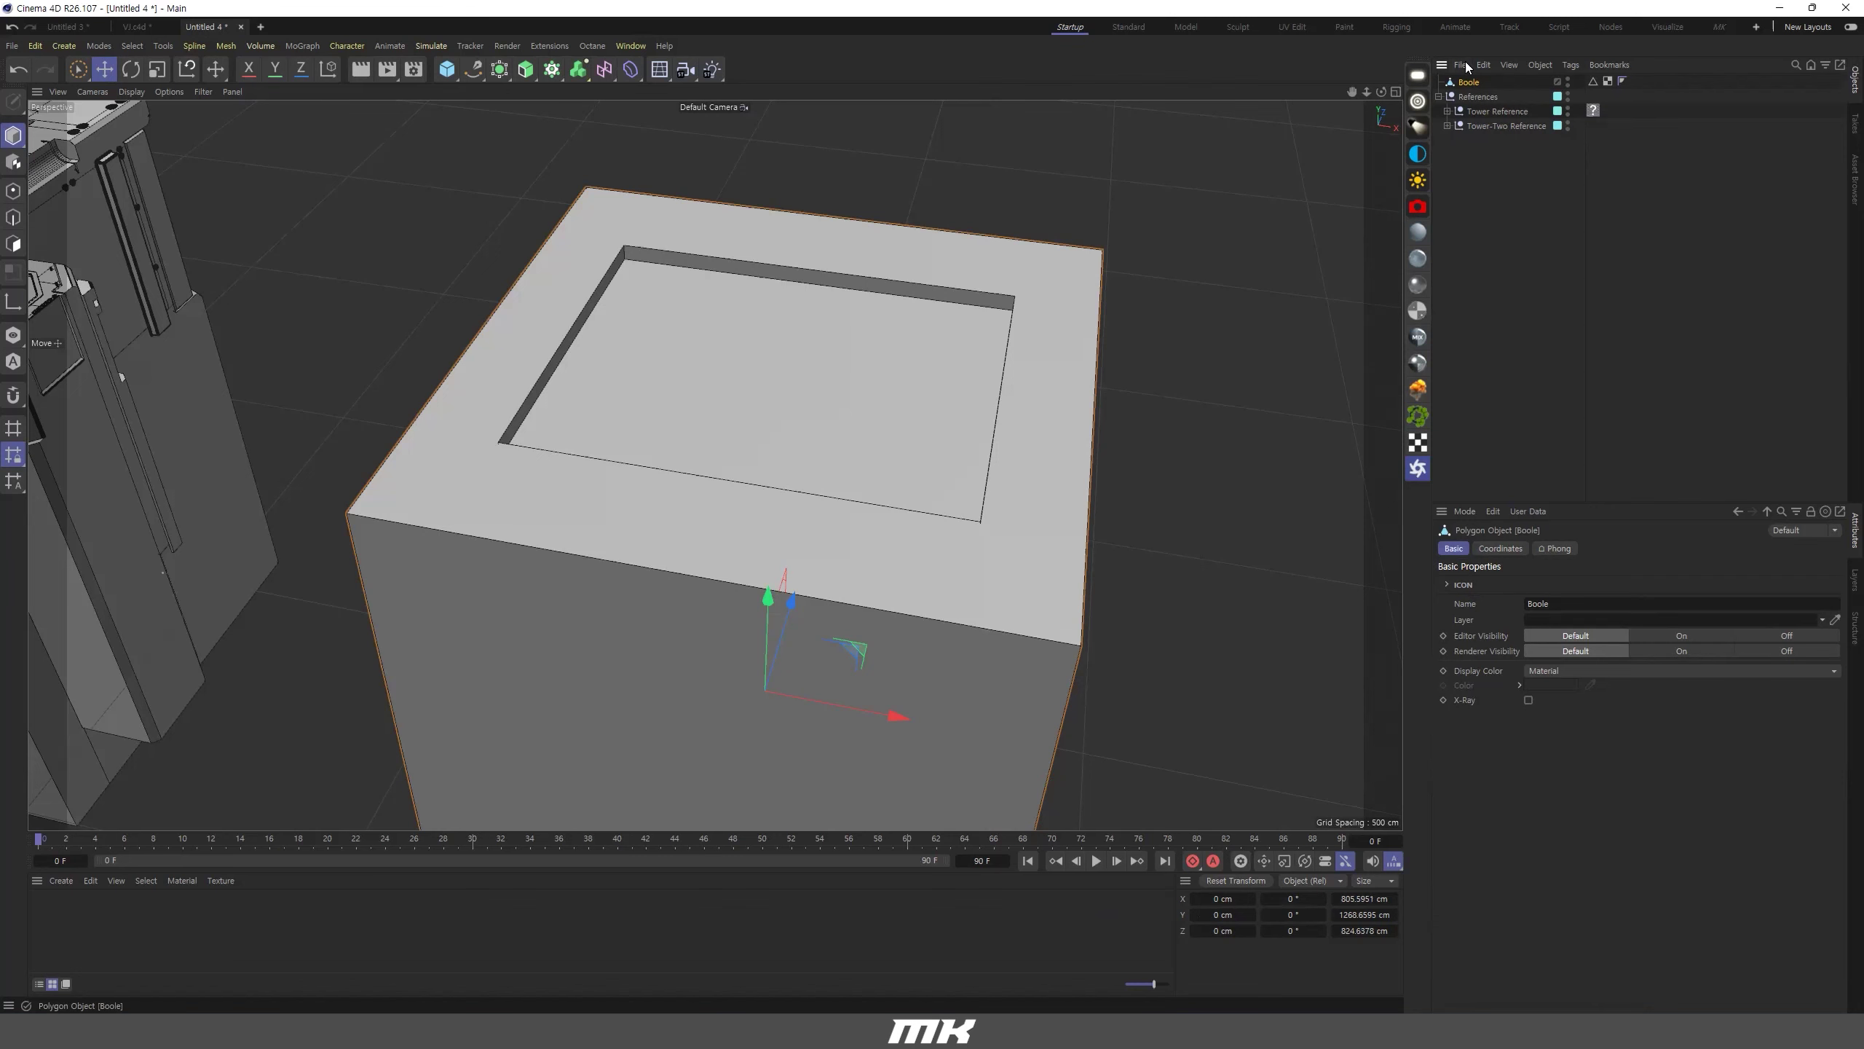
Move the recessed block along X toward the reference towers, to about -387 cm.
{"action": "scroll", "coordinate": [585, 303], "scroll_direction": "down", "scroll_amount": 5}
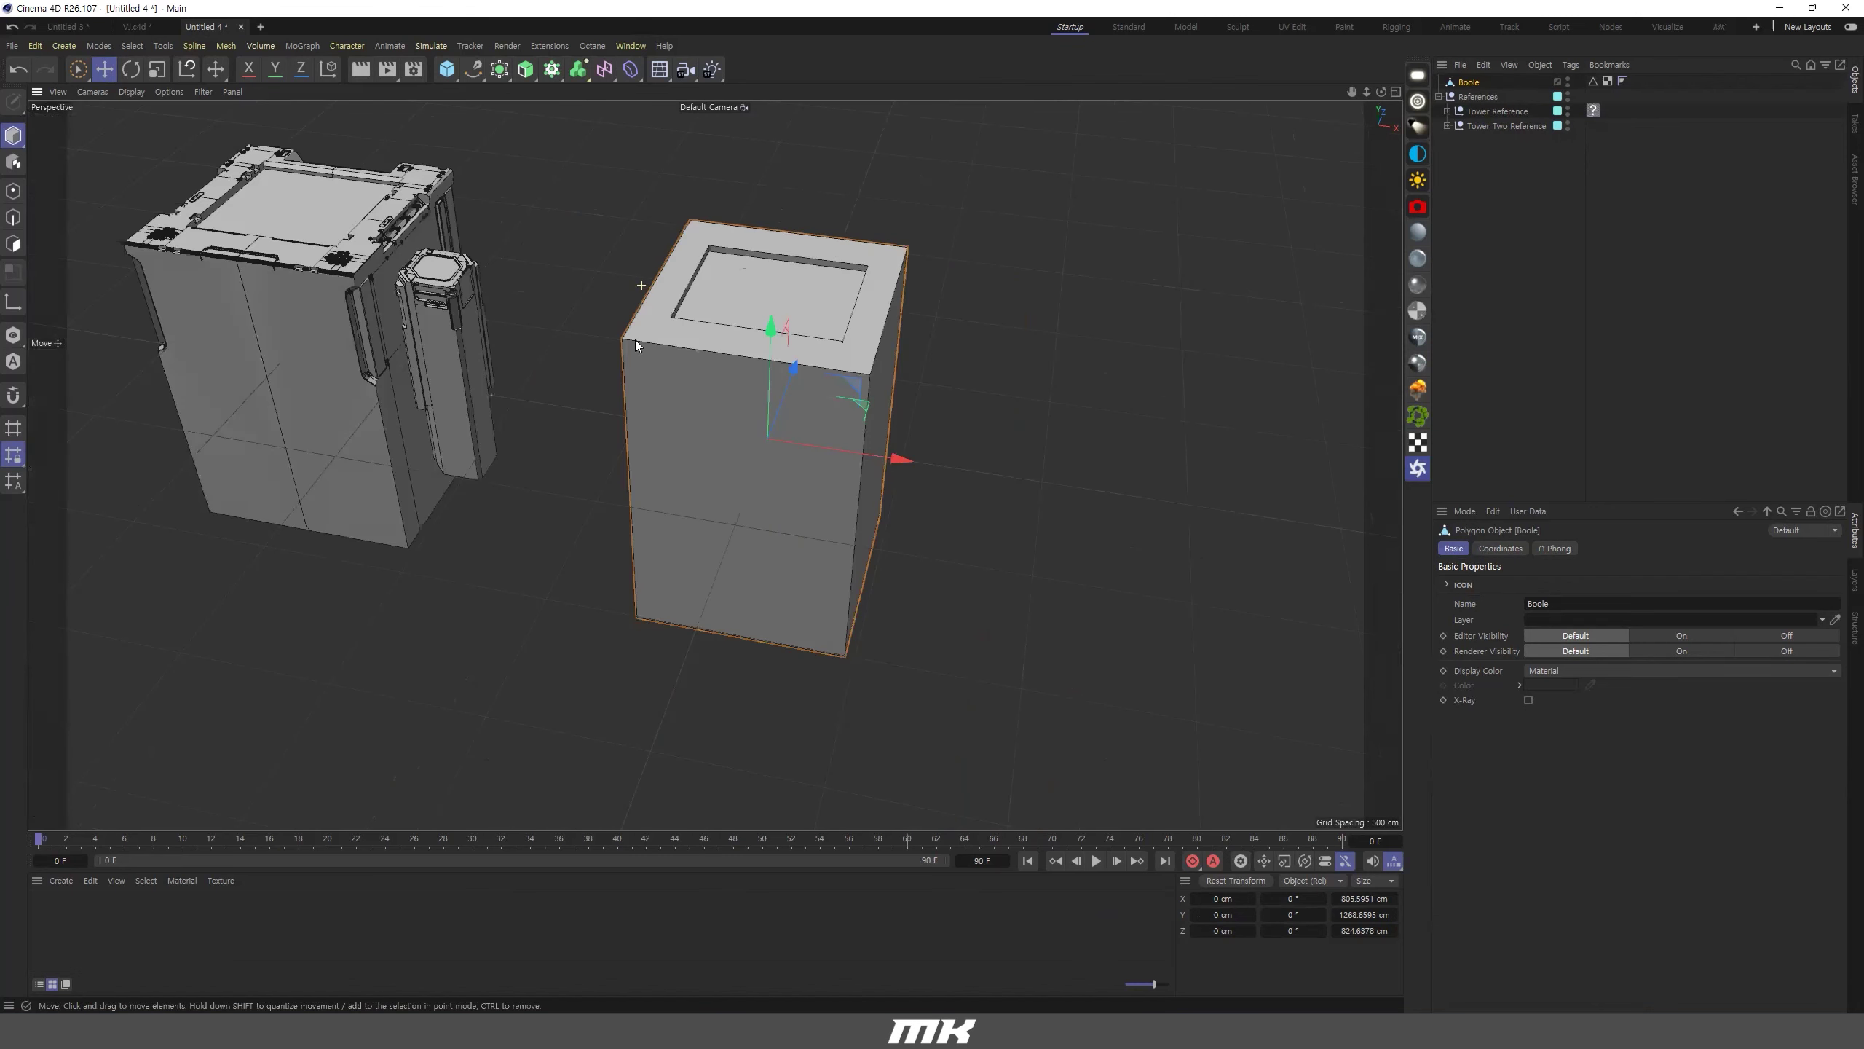
{"action": "left_click_drag", "start_coordinate": [635, 340], "coordinate": [724, 324], "text": "alt"}
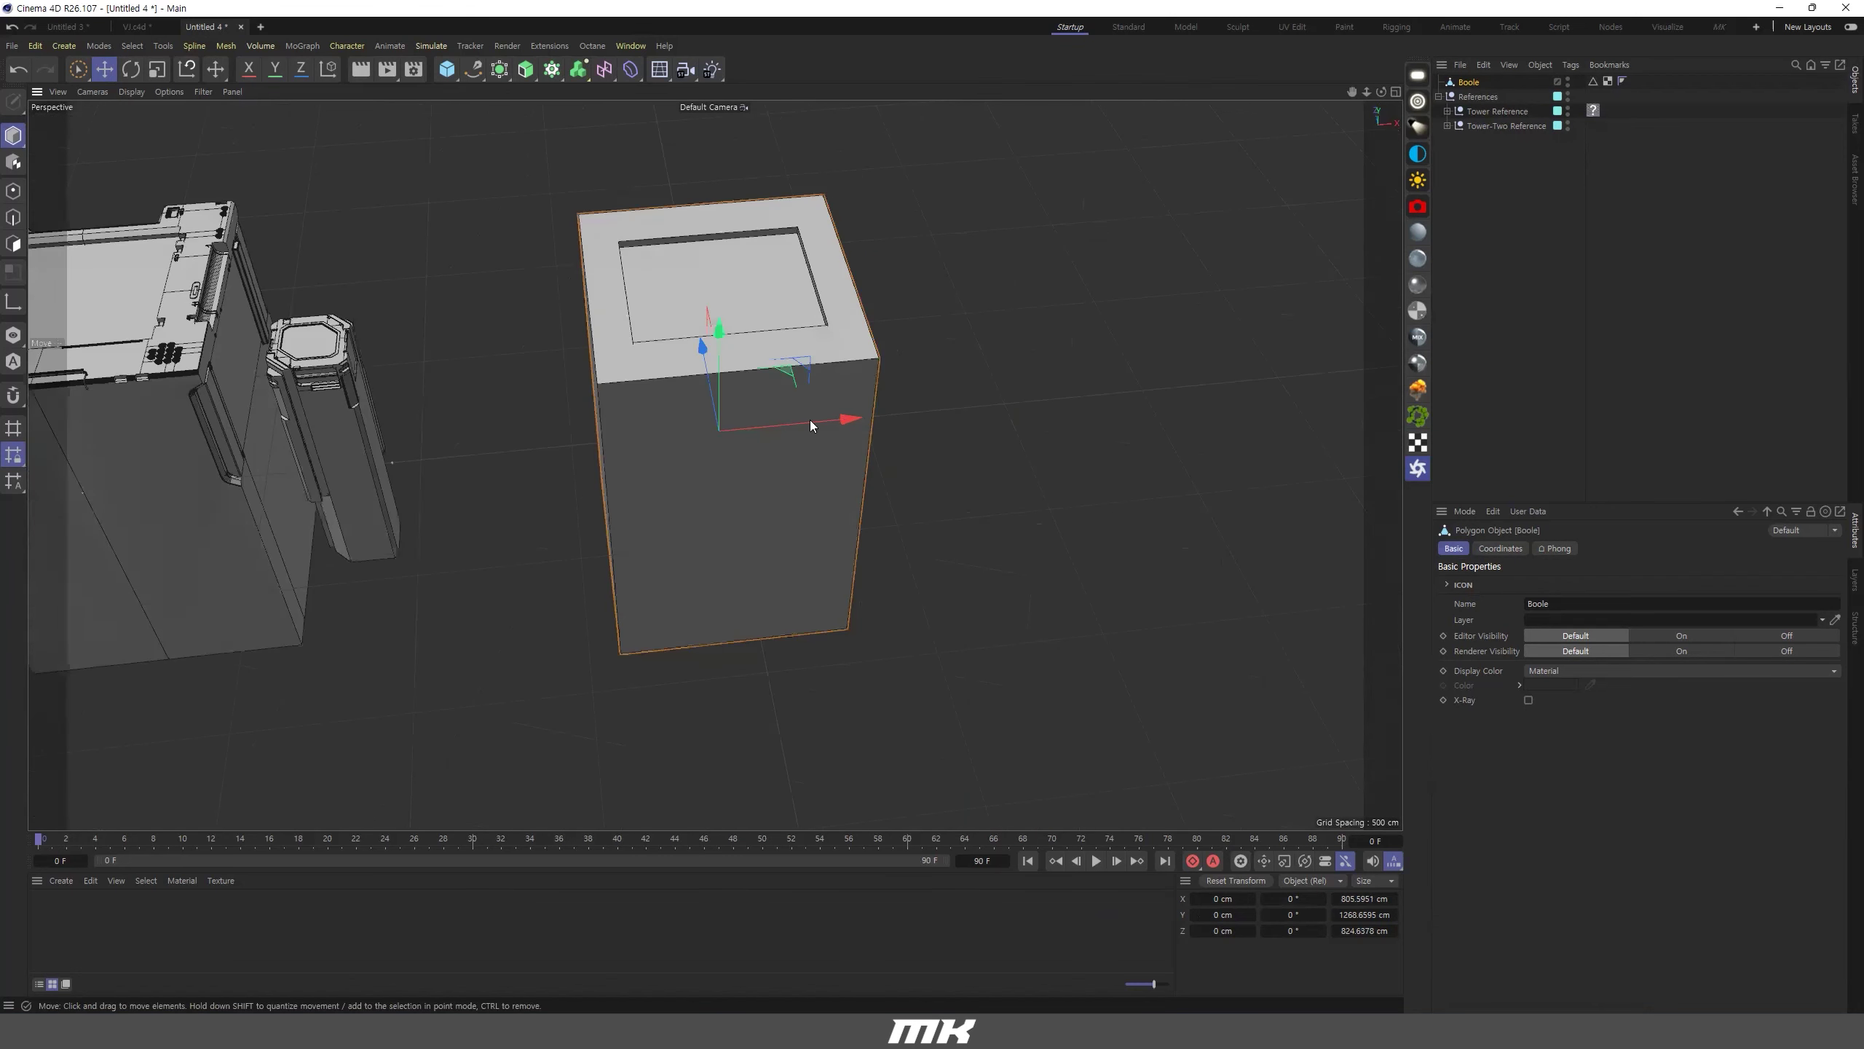
{"action": "left_click_drag", "start_coordinate": [810, 420], "coordinate": [686, 418]}
{"action": "left_click_drag", "start_coordinate": [584, 299], "coordinate": [531, 275], "text": "alt"}
Study the placement of the rectangular notches along both sides of the large tower's recess.
{"action": "scroll", "coordinate": [220, 180], "scroll_direction": "up", "scroll_amount": 3}
{"action": "left_click_drag", "start_coordinate": [423, 312], "coordinate": [275, 266], "text": "alt"}
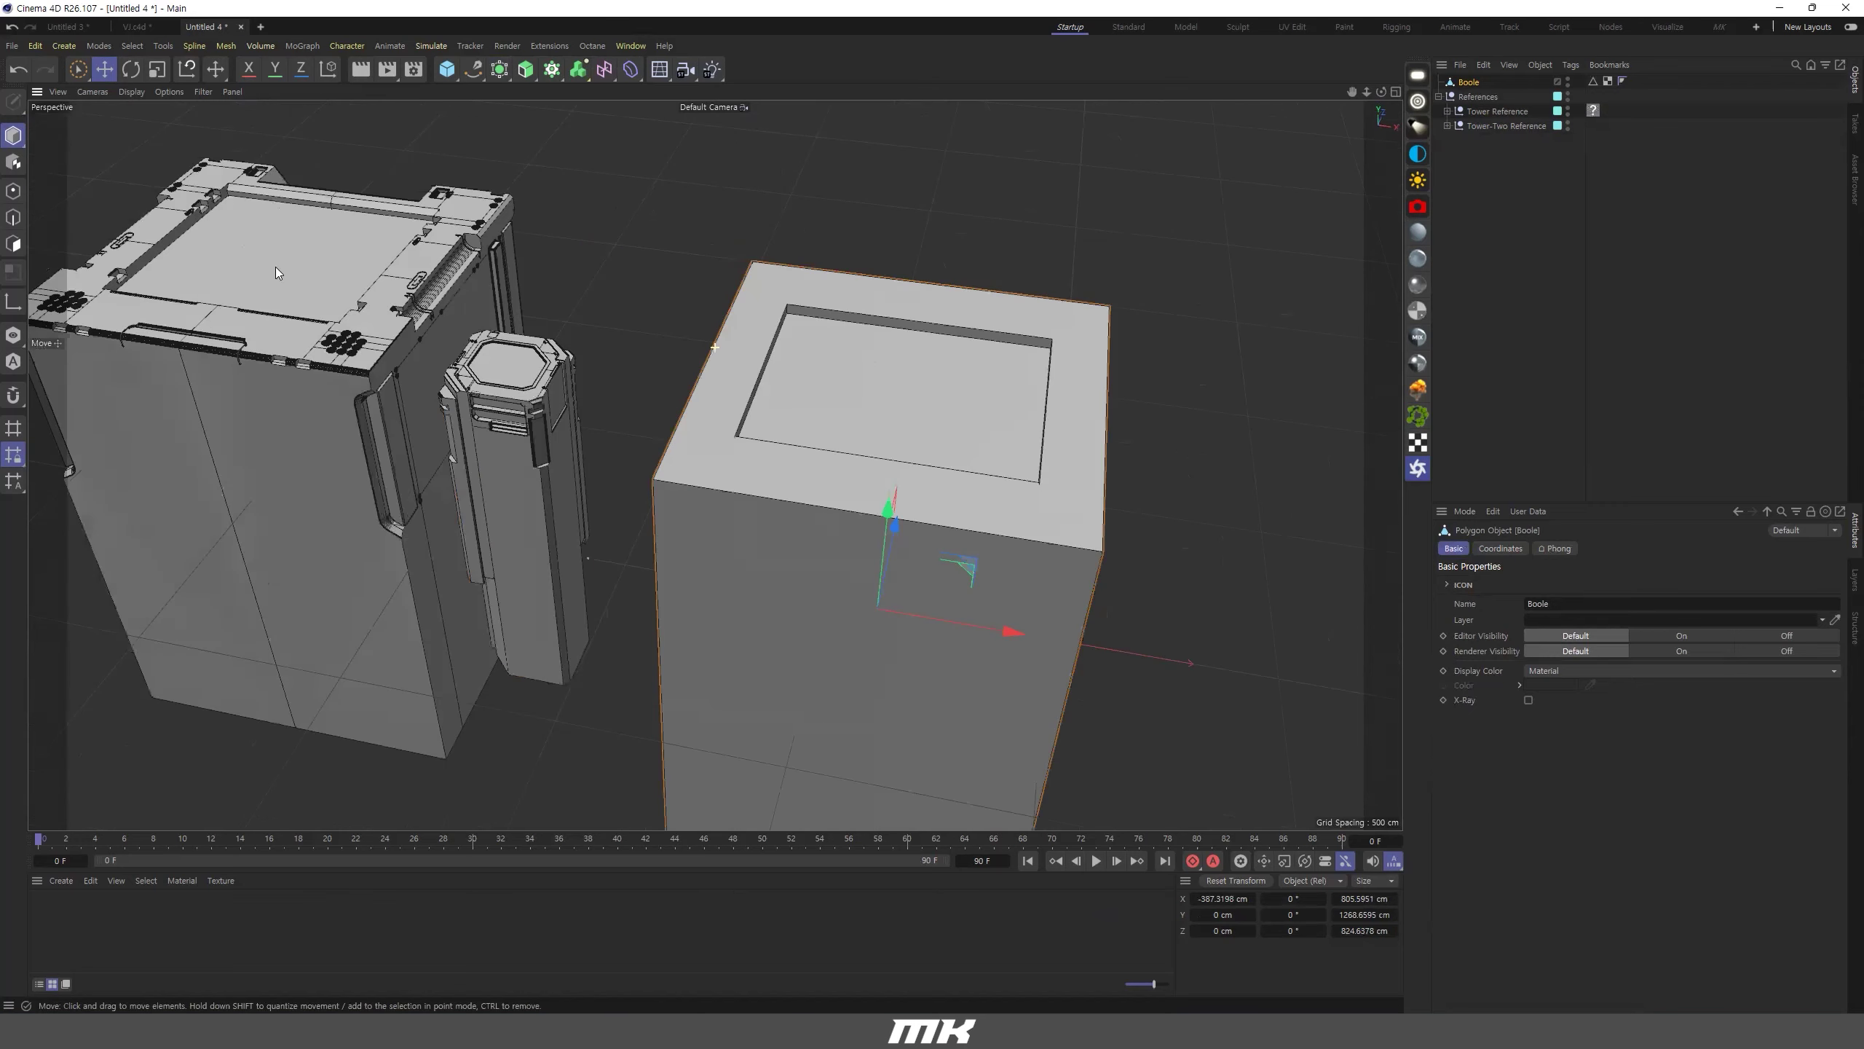
{"action": "scroll", "coordinate": [275, 267], "scroll_direction": "up", "scroll_amount": 6}
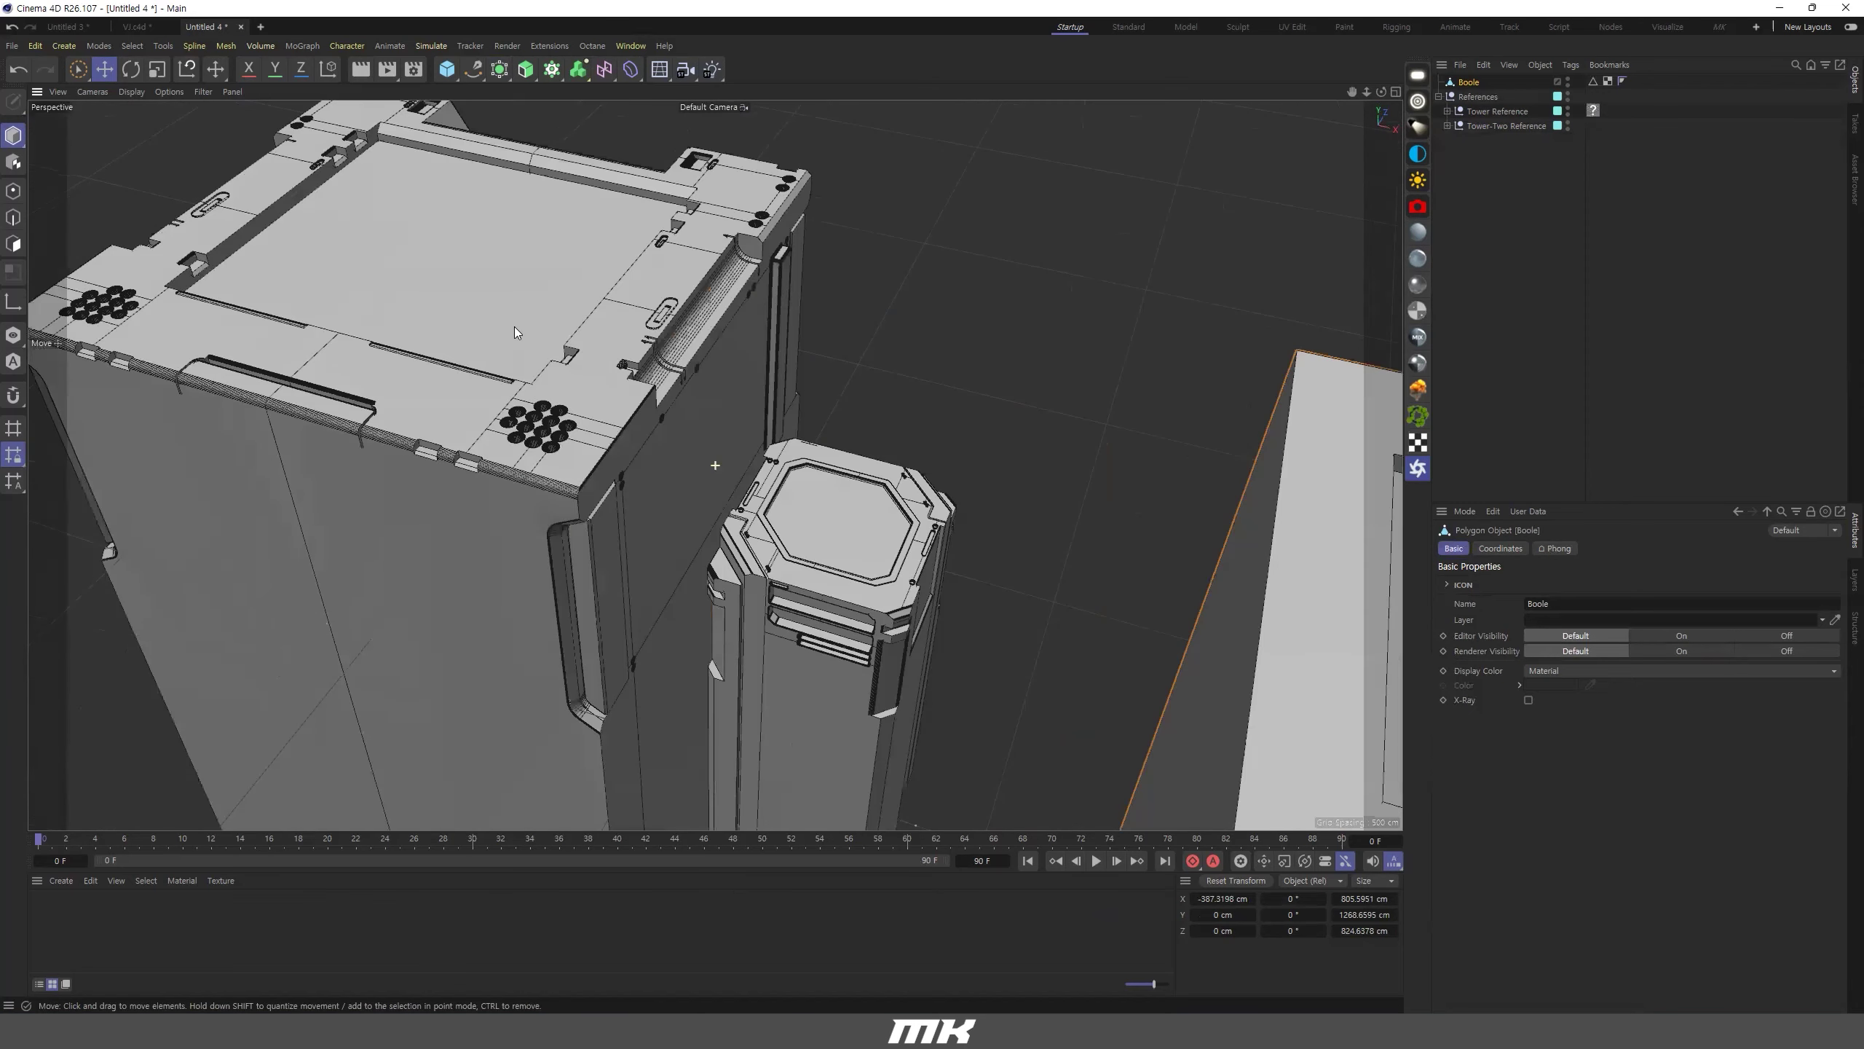
{"action": "left_click_drag", "start_coordinate": [514, 332], "coordinate": [294, 518], "text": "alt"}
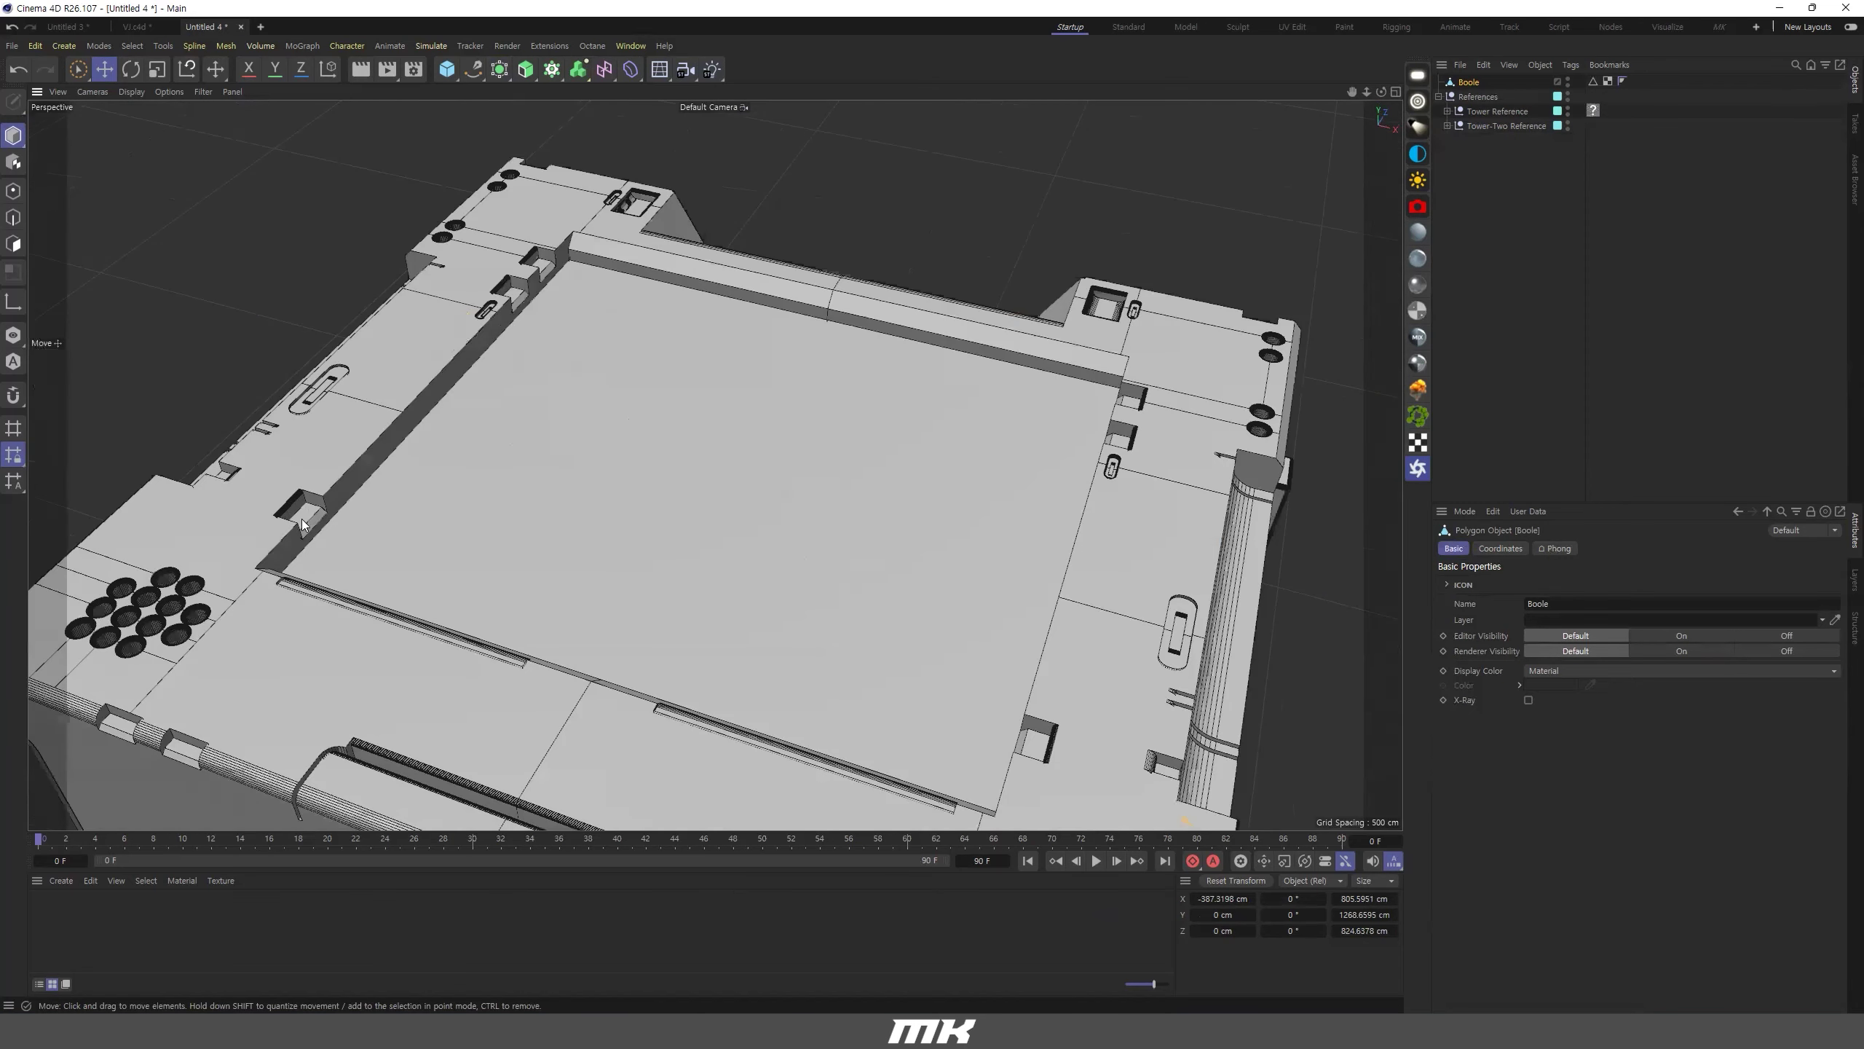
{"action": "scroll", "coordinate": [475, 469], "scroll_direction": "up", "scroll_amount": 5}
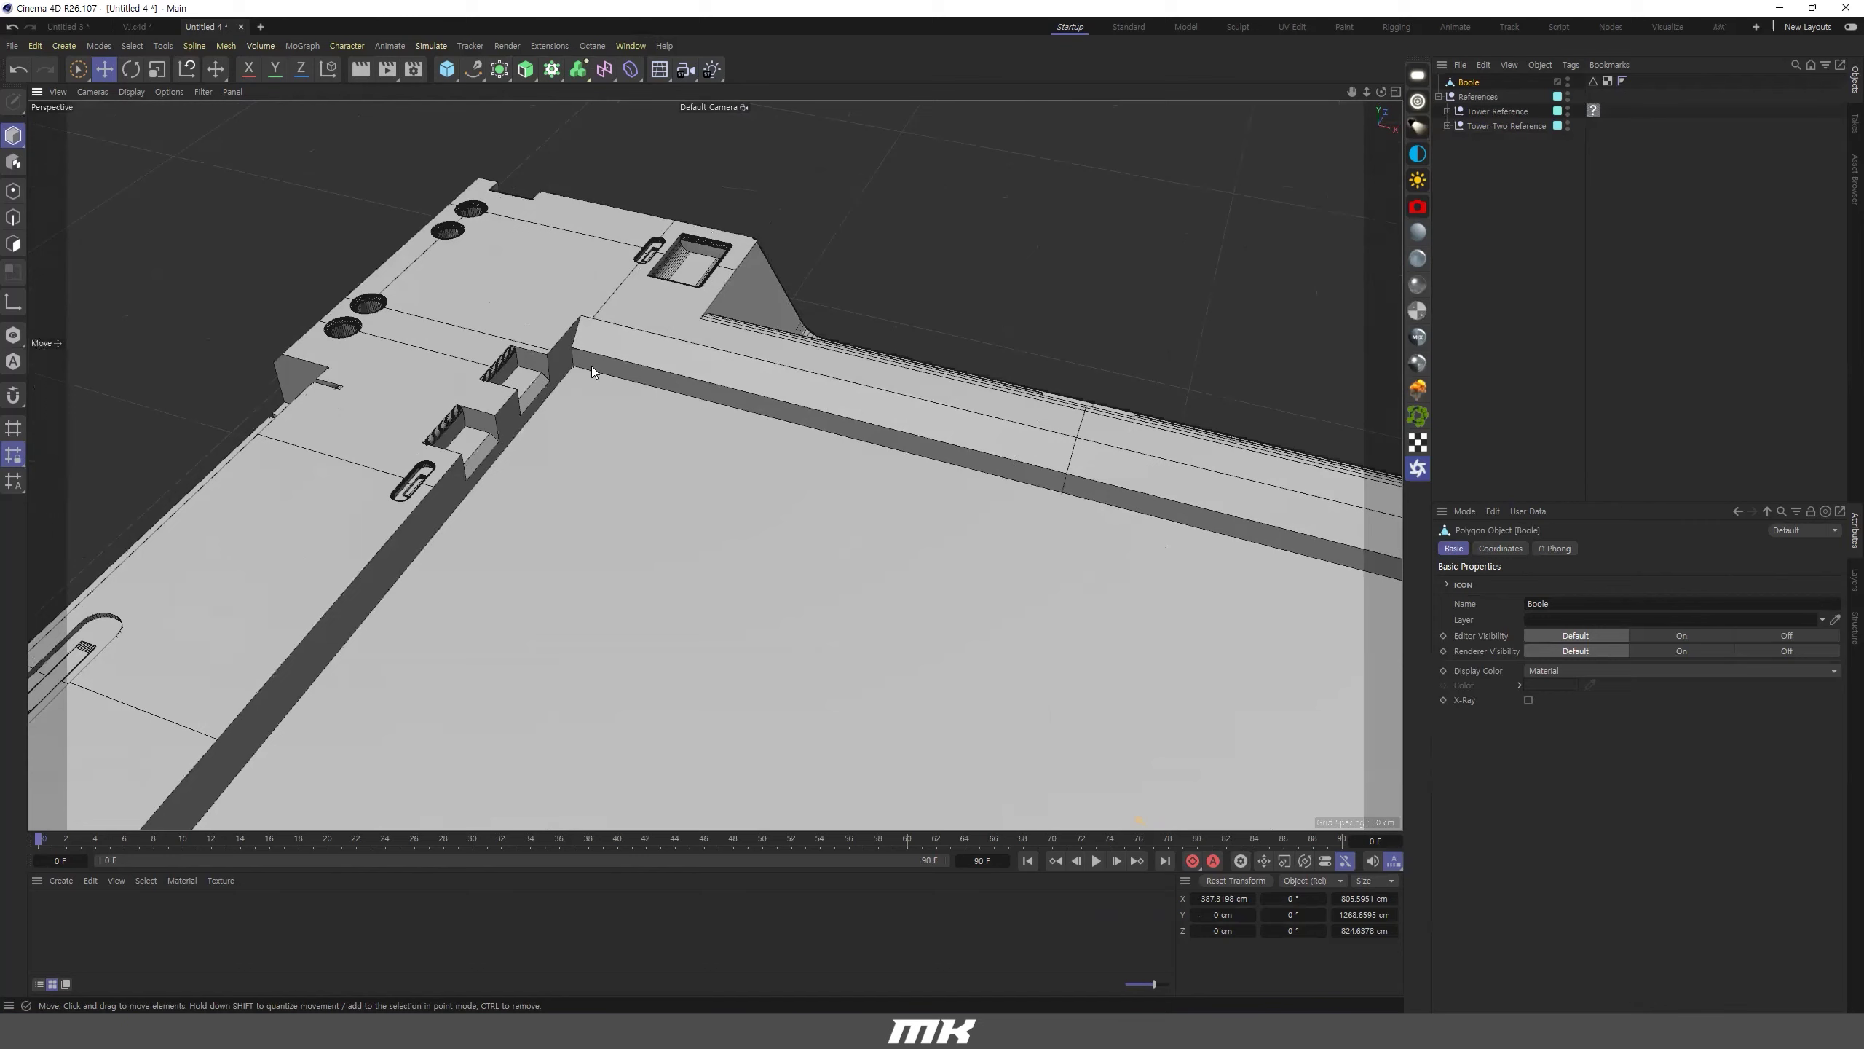
{"action": "scroll", "coordinate": [591, 366], "scroll_direction": "down", "scroll_amount": 5}
{"action": "left_click_drag", "start_coordinate": [586, 411], "coordinate": [840, 423], "text": "alt"}
{"action": "scroll", "coordinate": [849, 422], "scroll_direction": "up", "scroll_amount": 2}
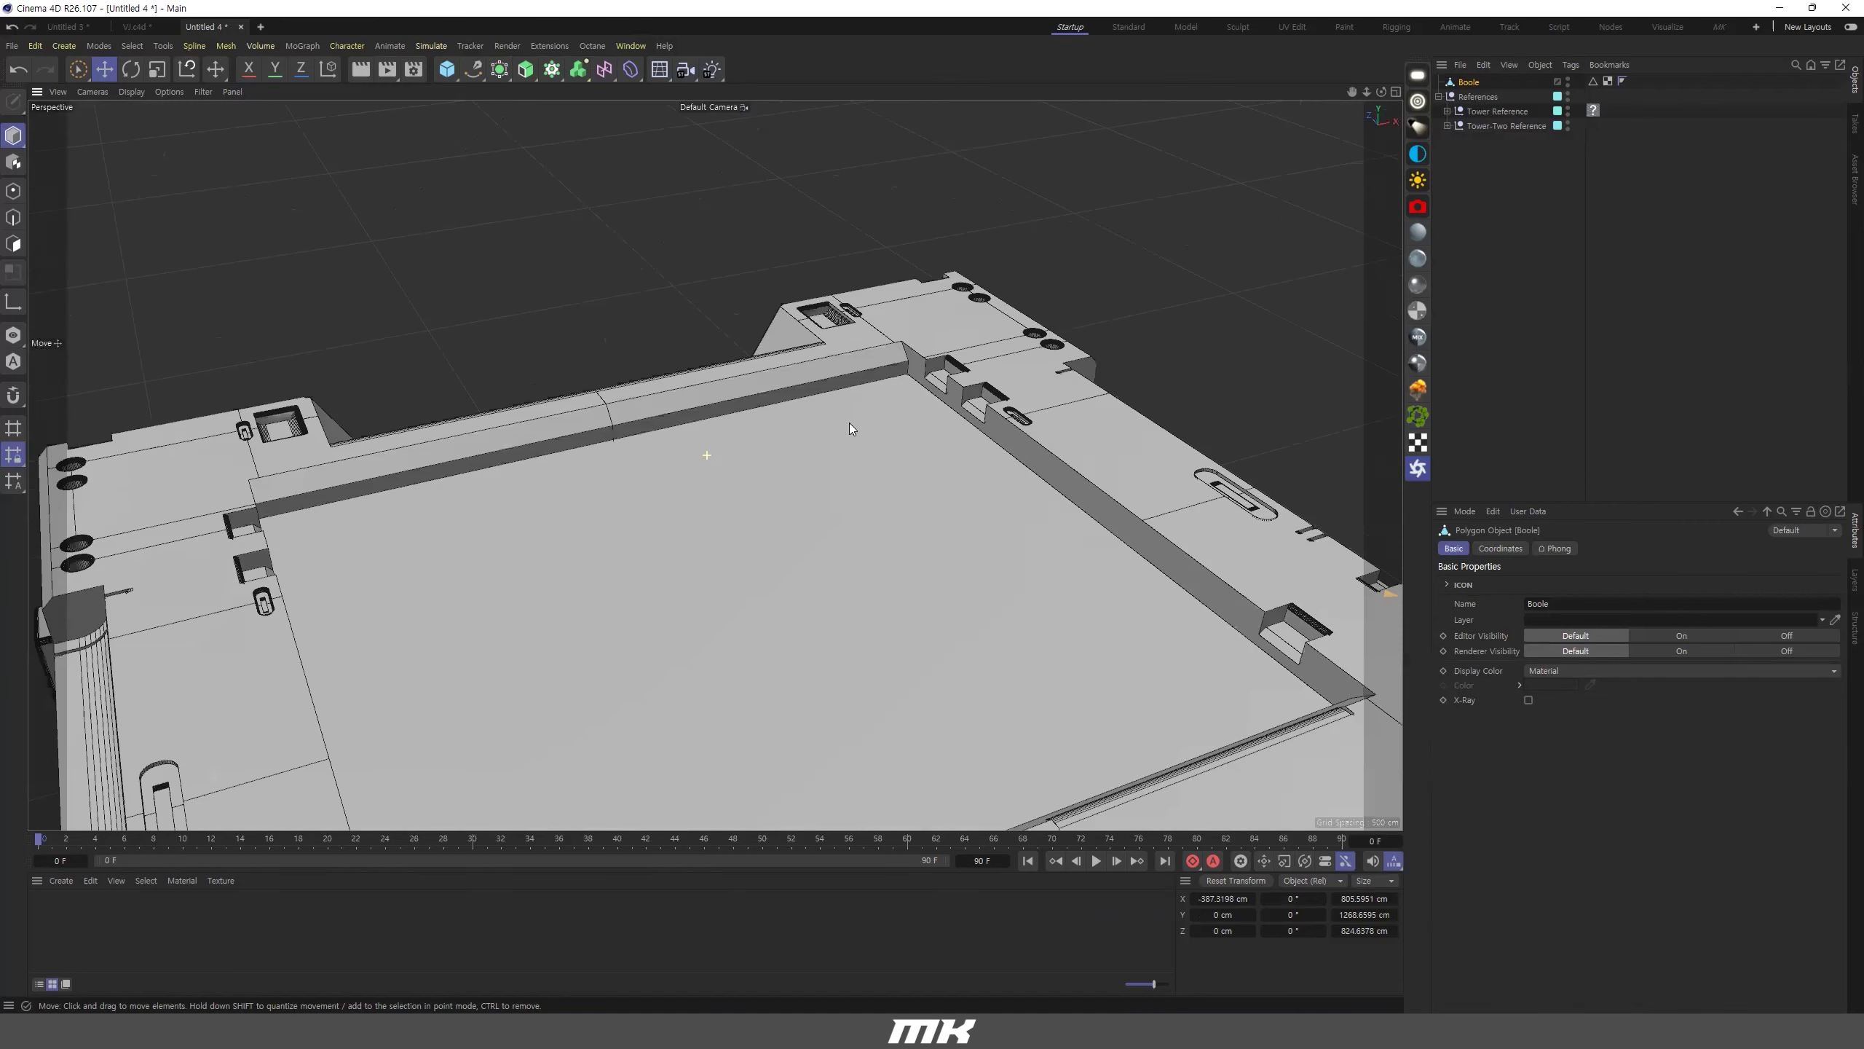
{"action": "scroll", "coordinate": [851, 425], "scroll_direction": "down", "scroll_amount": 3}
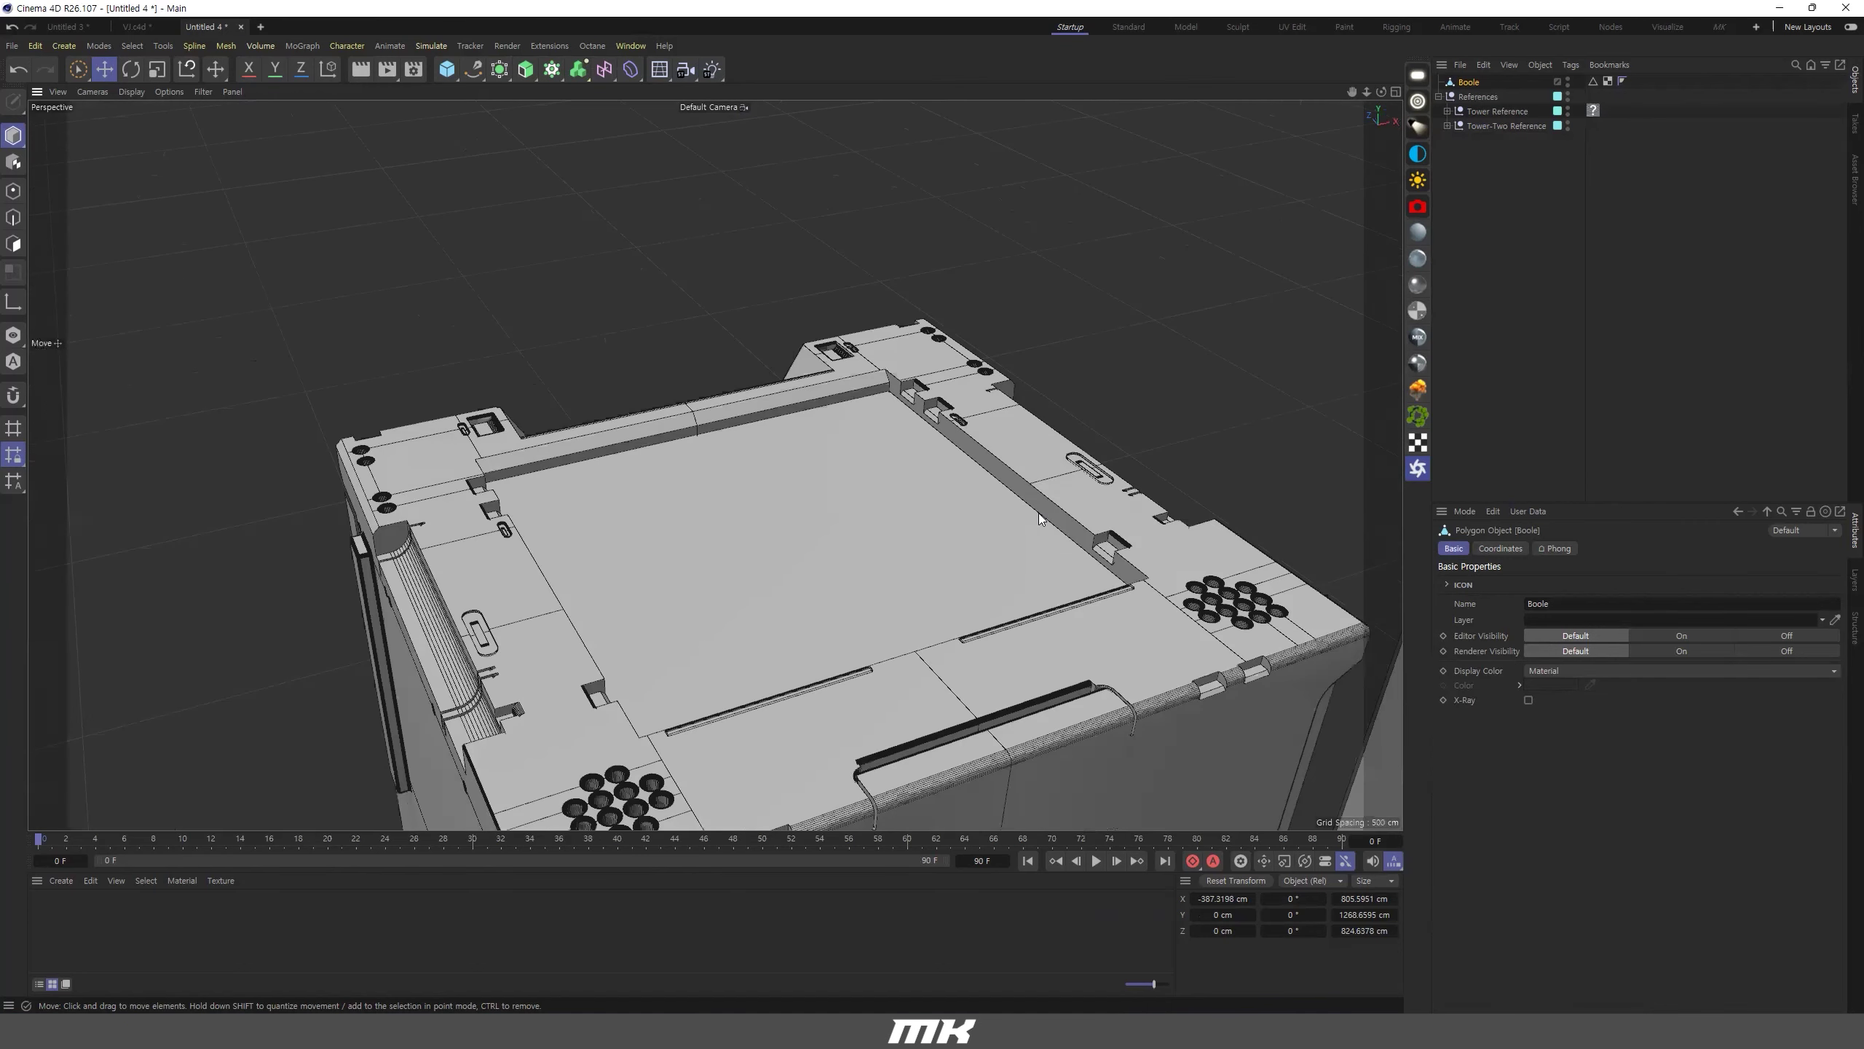
Add a new cube and move it over the block's recess, raised to Y about 737 cm.
{"action": "key", "text": "o"}
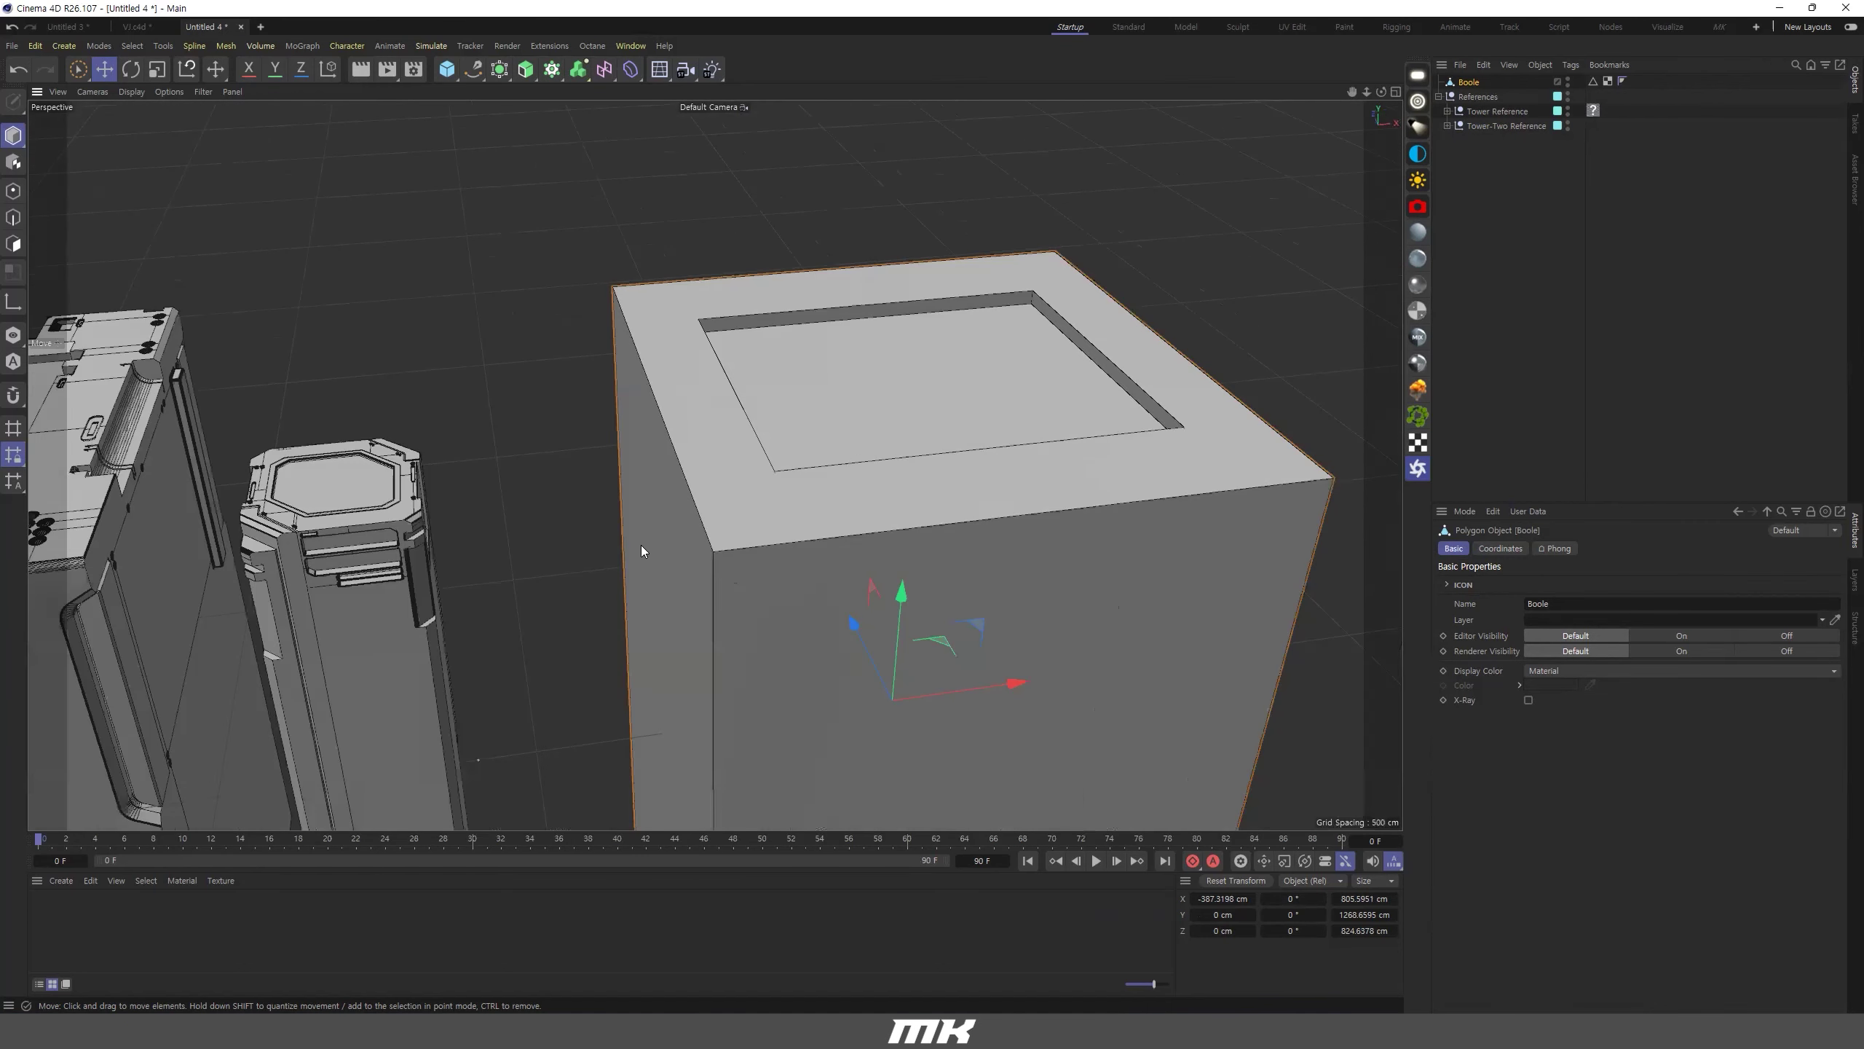
{"action": "left_click", "coordinate": [455, 76]}
{"action": "left_click", "coordinate": [569, 92]}
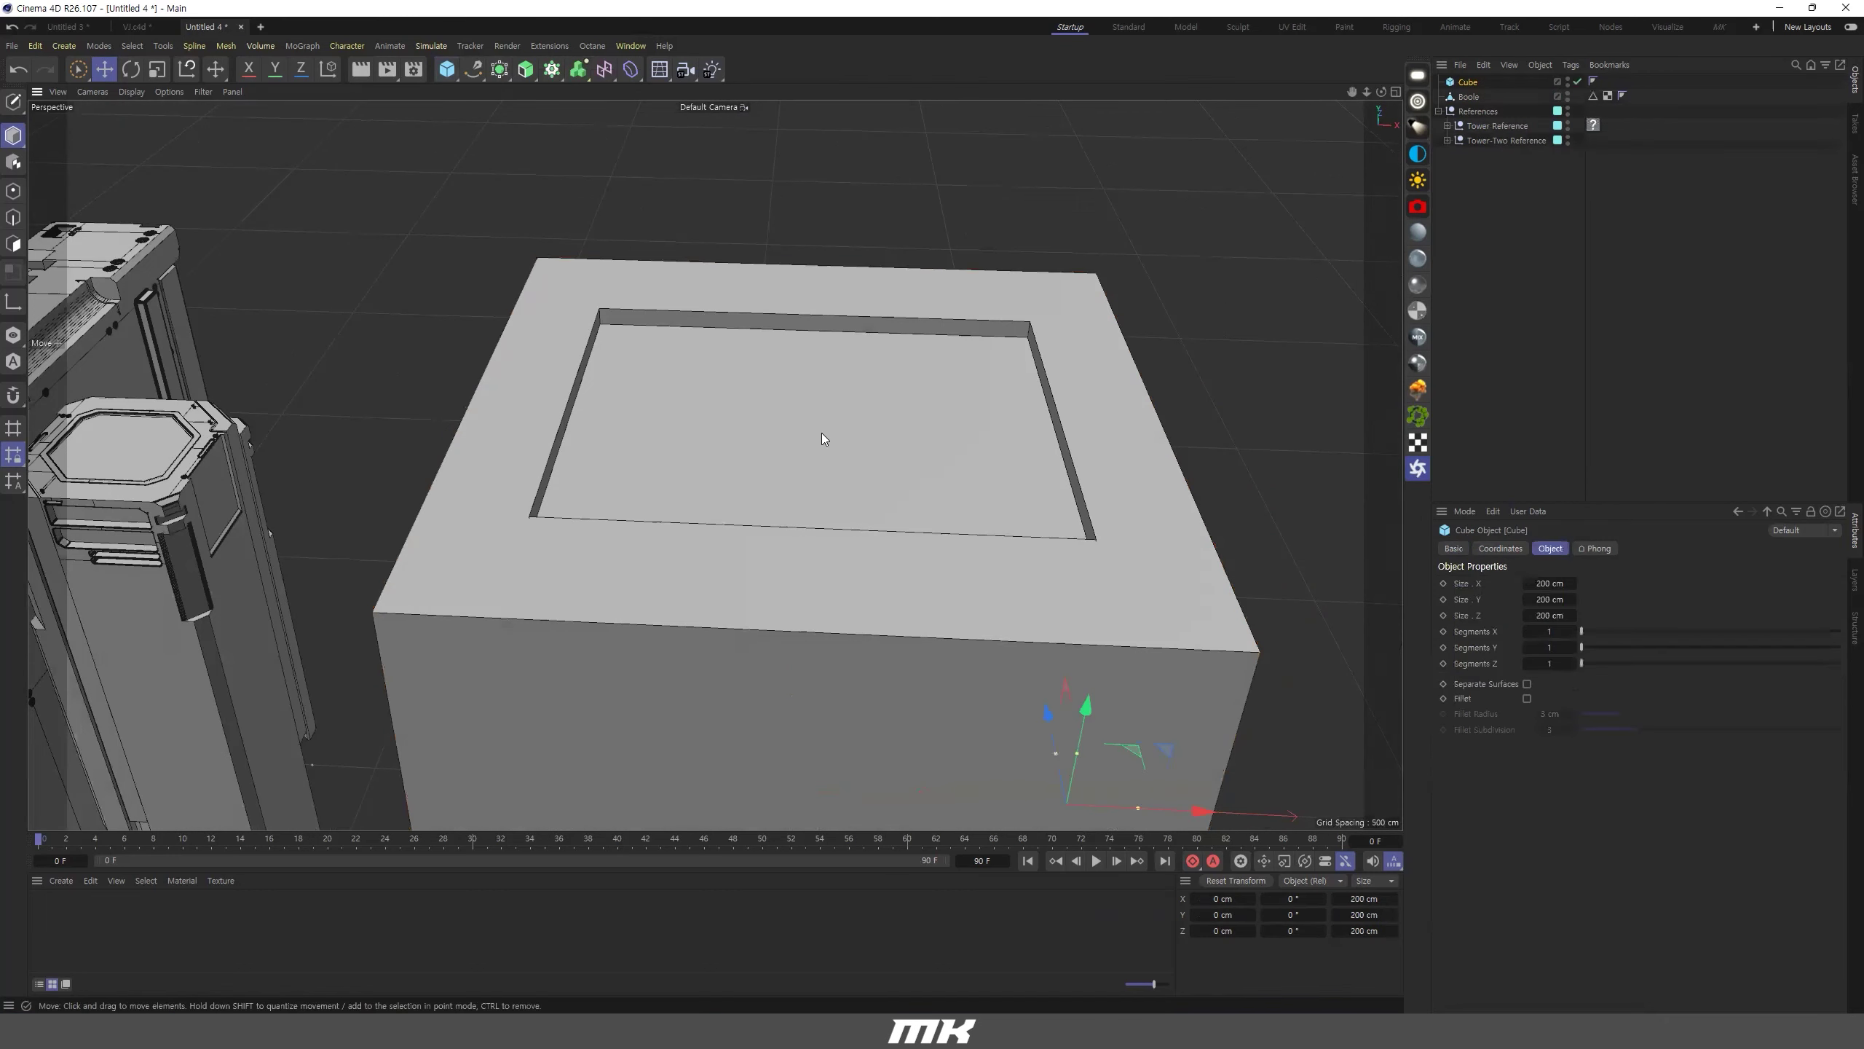
{"action": "scroll", "coordinate": [922, 552], "scroll_direction": "down", "scroll_amount": 3}
{"action": "left_click_drag", "start_coordinate": [928, 497], "coordinate": [935, 356]}
{"action": "left_click_drag", "start_coordinate": [1055, 472], "coordinate": [900, 470]}
{"action": "left_click_drag", "start_coordinate": [768, 351], "coordinate": [775, 284]}
Shrink the cube to about 49 cm in X and 40 cm in Z, placed on the recess edge at X about -673 cm, Z 195 cm.
{"action": "middle_click", "coordinate": [799, 298]}
{"action": "middle_click", "coordinate": [1209, 355]}
{"action": "middle_click_drag", "start_coordinate": [570, 438], "coordinate": [764, 463], "text": "alt"}
{"action": "left_click_drag", "start_coordinate": [624, 383], "coordinate": [642, 455]}
{"action": "scroll", "coordinate": [742, 474], "scroll_direction": "up", "scroll_amount": 4}
{"action": "left_click_drag", "start_coordinate": [785, 402], "coordinate": [594, 202]}
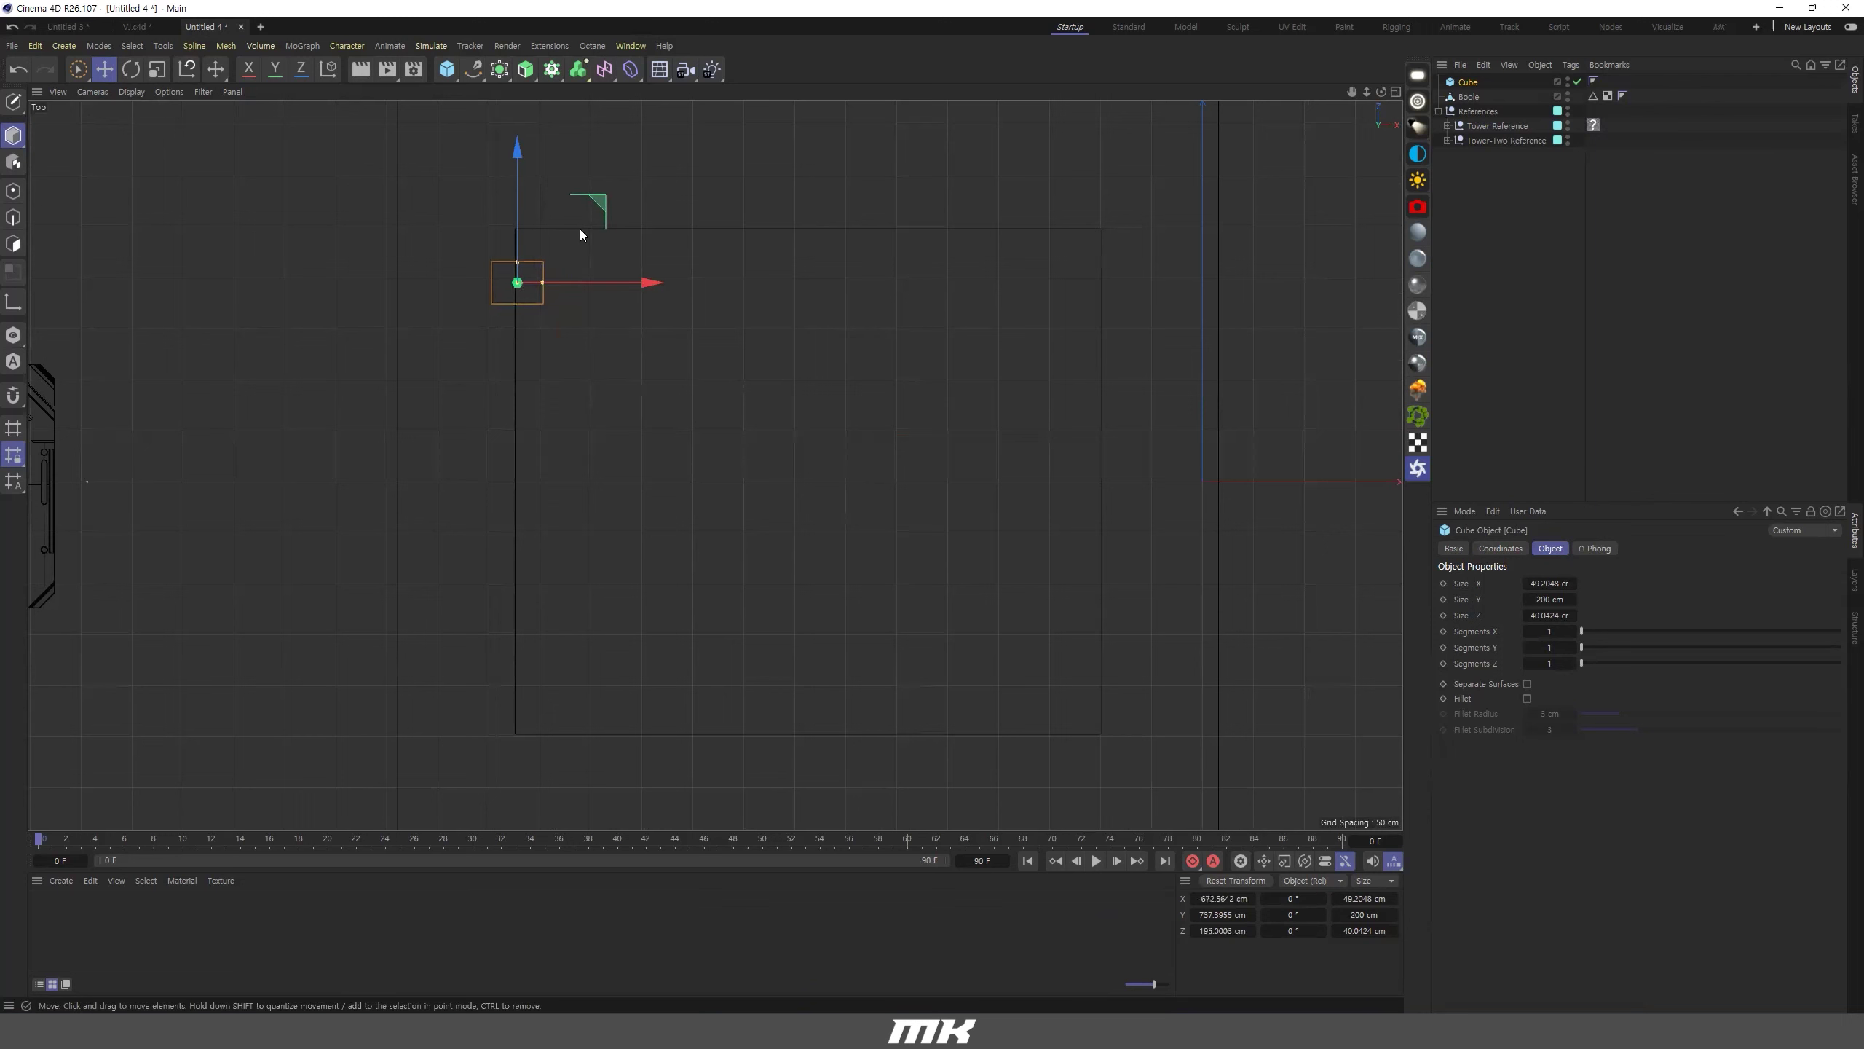
Copy the notch cube five times in the top view so three cubes straddle each of the recess's two X-side edges.
{"action": "left_click_drag", "start_coordinate": [522, 151], "coordinate": [520, 555]}
{"action": "left_click_drag", "start_coordinate": [648, 679], "coordinate": [1229, 737]}
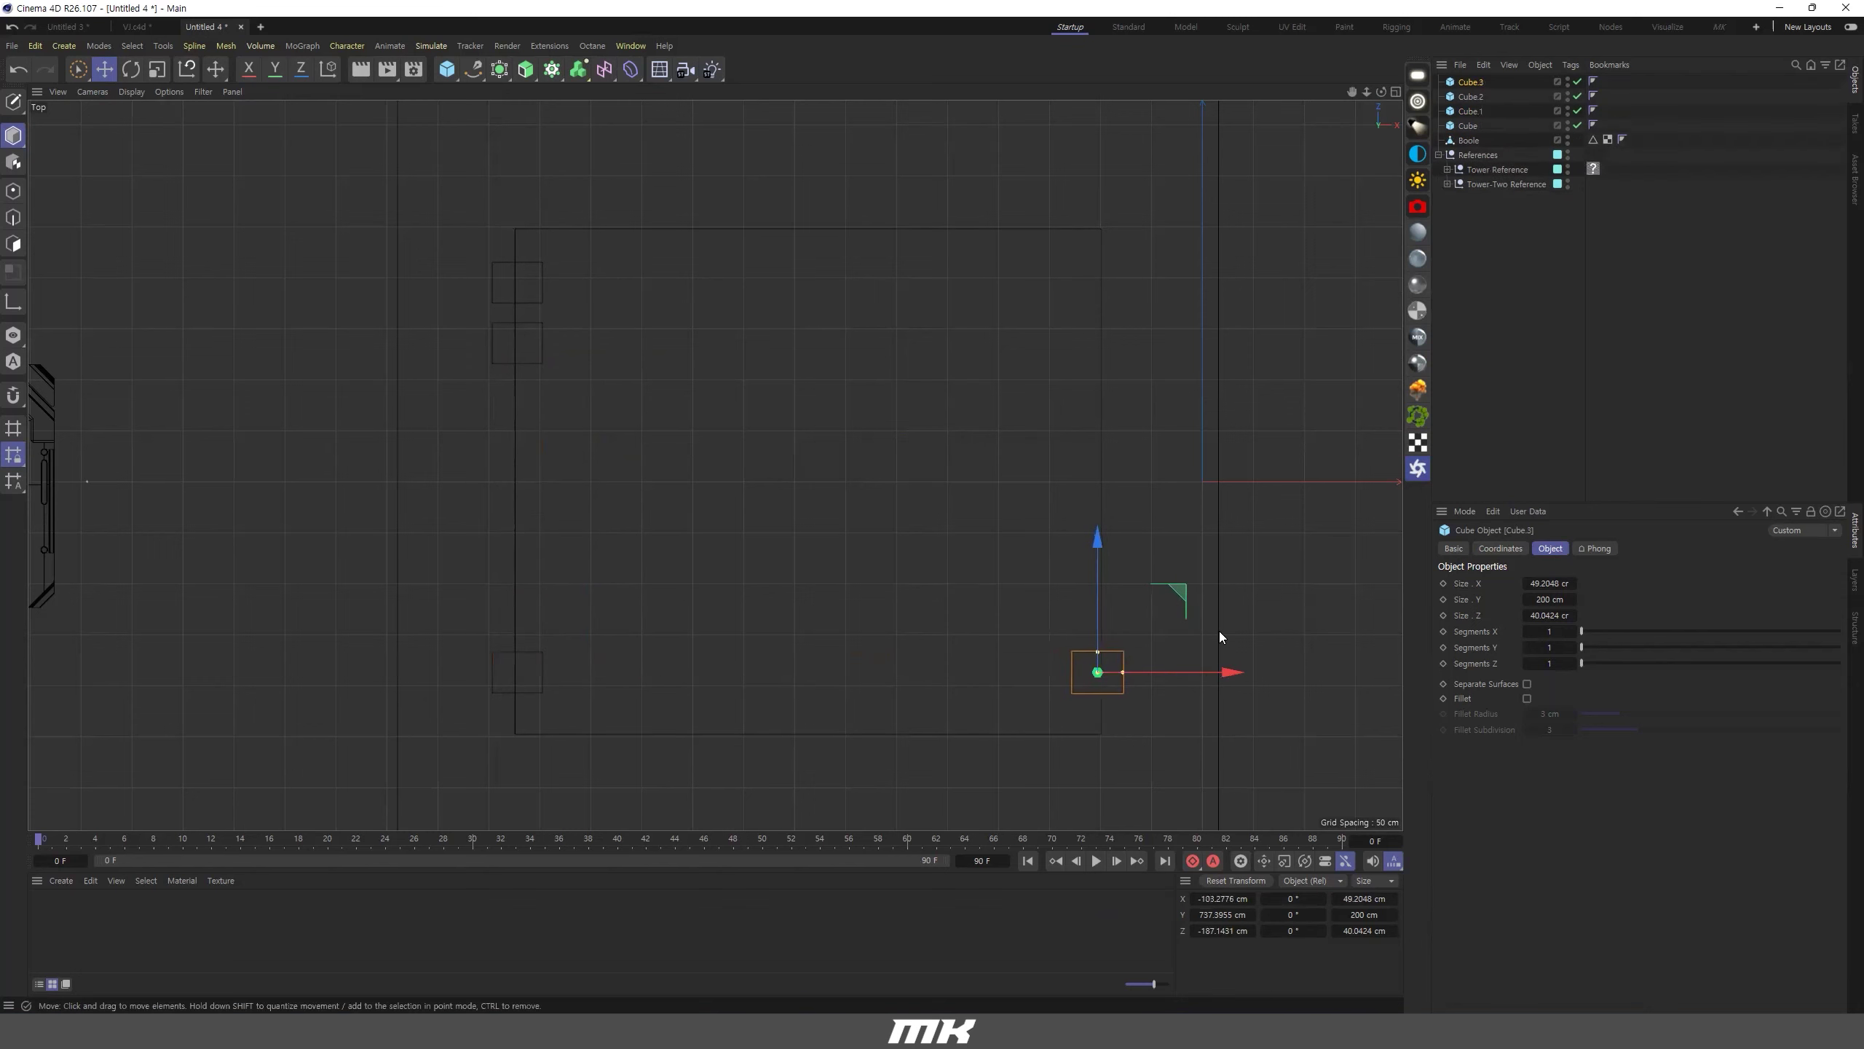
{"action": "left_click_drag", "start_coordinate": [1098, 530], "coordinate": [1096, 293], "text": "ctrl"}
Lower all six notch cubes together to Y about 722 cm so they sink into the block's top around the recess.
{"action": "left_click", "coordinate": [1469, 155]}
{"action": "left_click", "coordinate": [1471, 83], "text": "shift"}
{"action": "middle_click", "coordinate": [932, 405]}
{"action": "middle_click", "coordinate": [574, 380]}
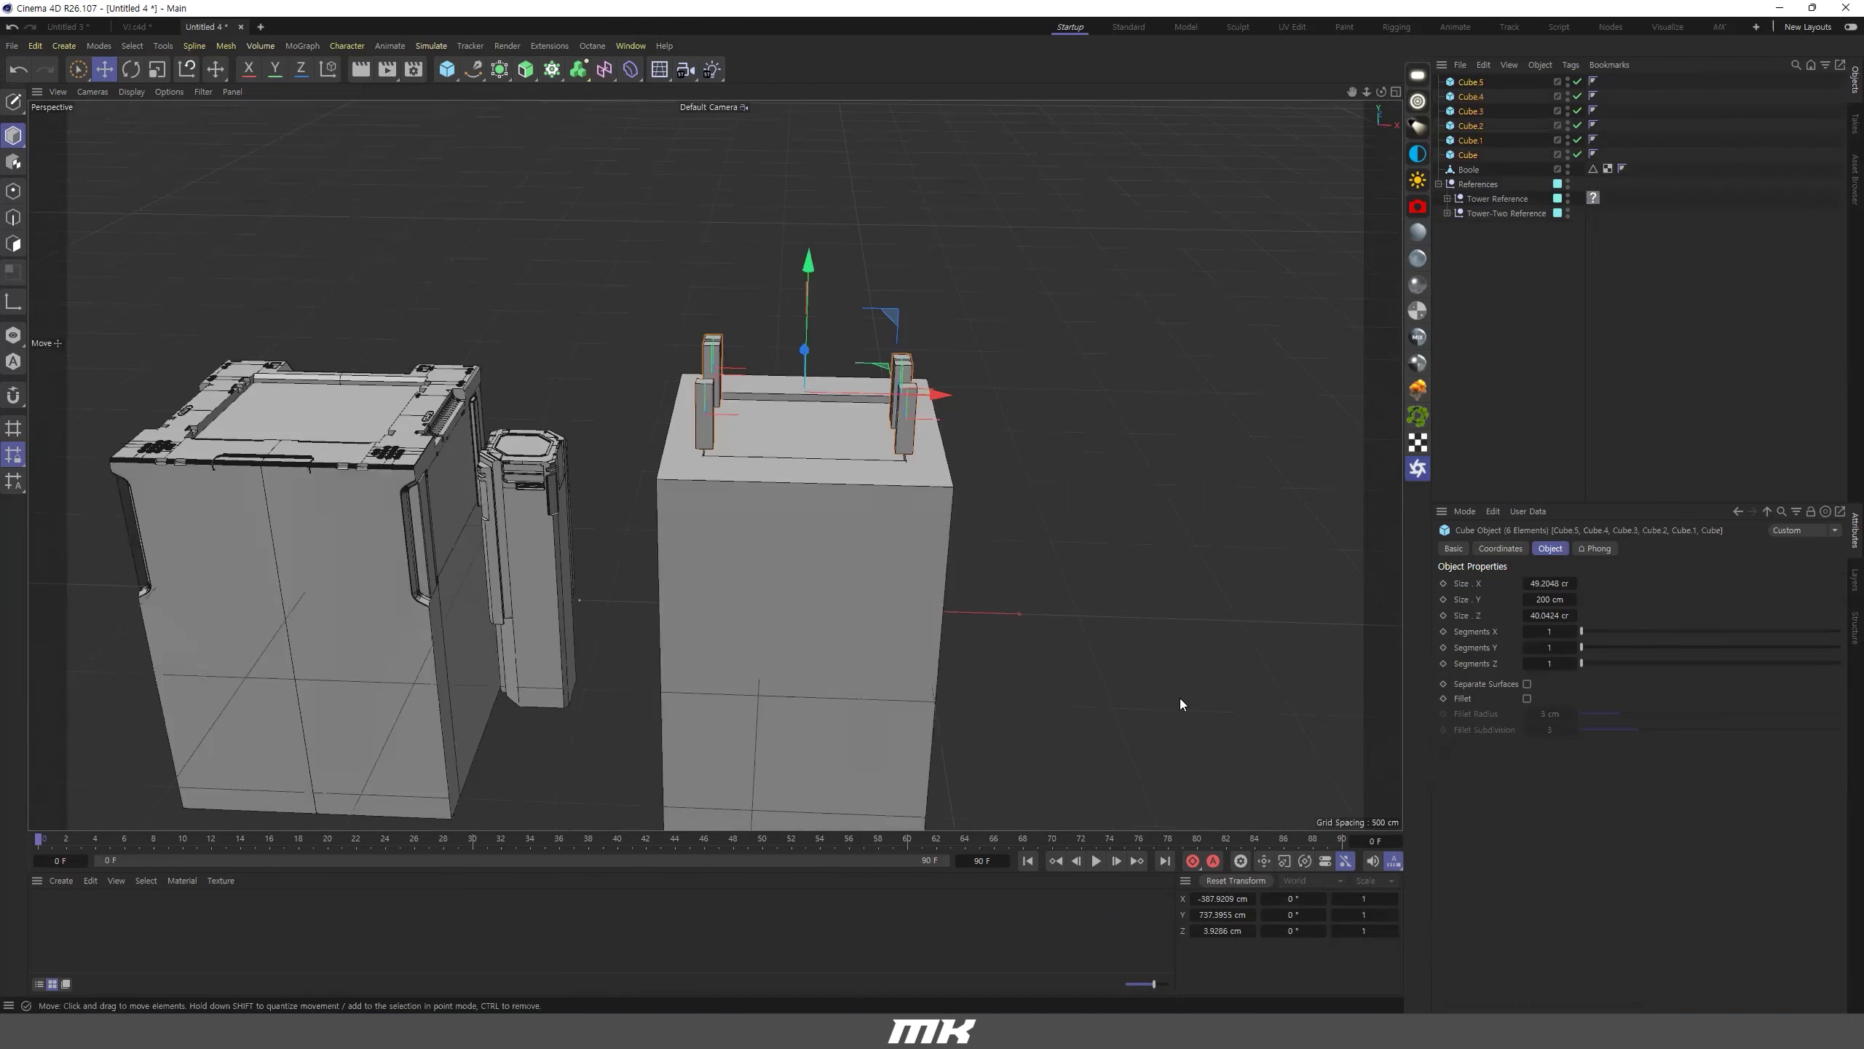
{"action": "middle_click", "coordinate": [1180, 699]}
{"action": "middle_click", "coordinate": [1175, 696]}
{"action": "scroll", "coordinate": [667, 435], "scroll_direction": "up", "scroll_amount": 5}
{"action": "left_click_drag", "start_coordinate": [507, 209], "coordinate": [507, 228]}
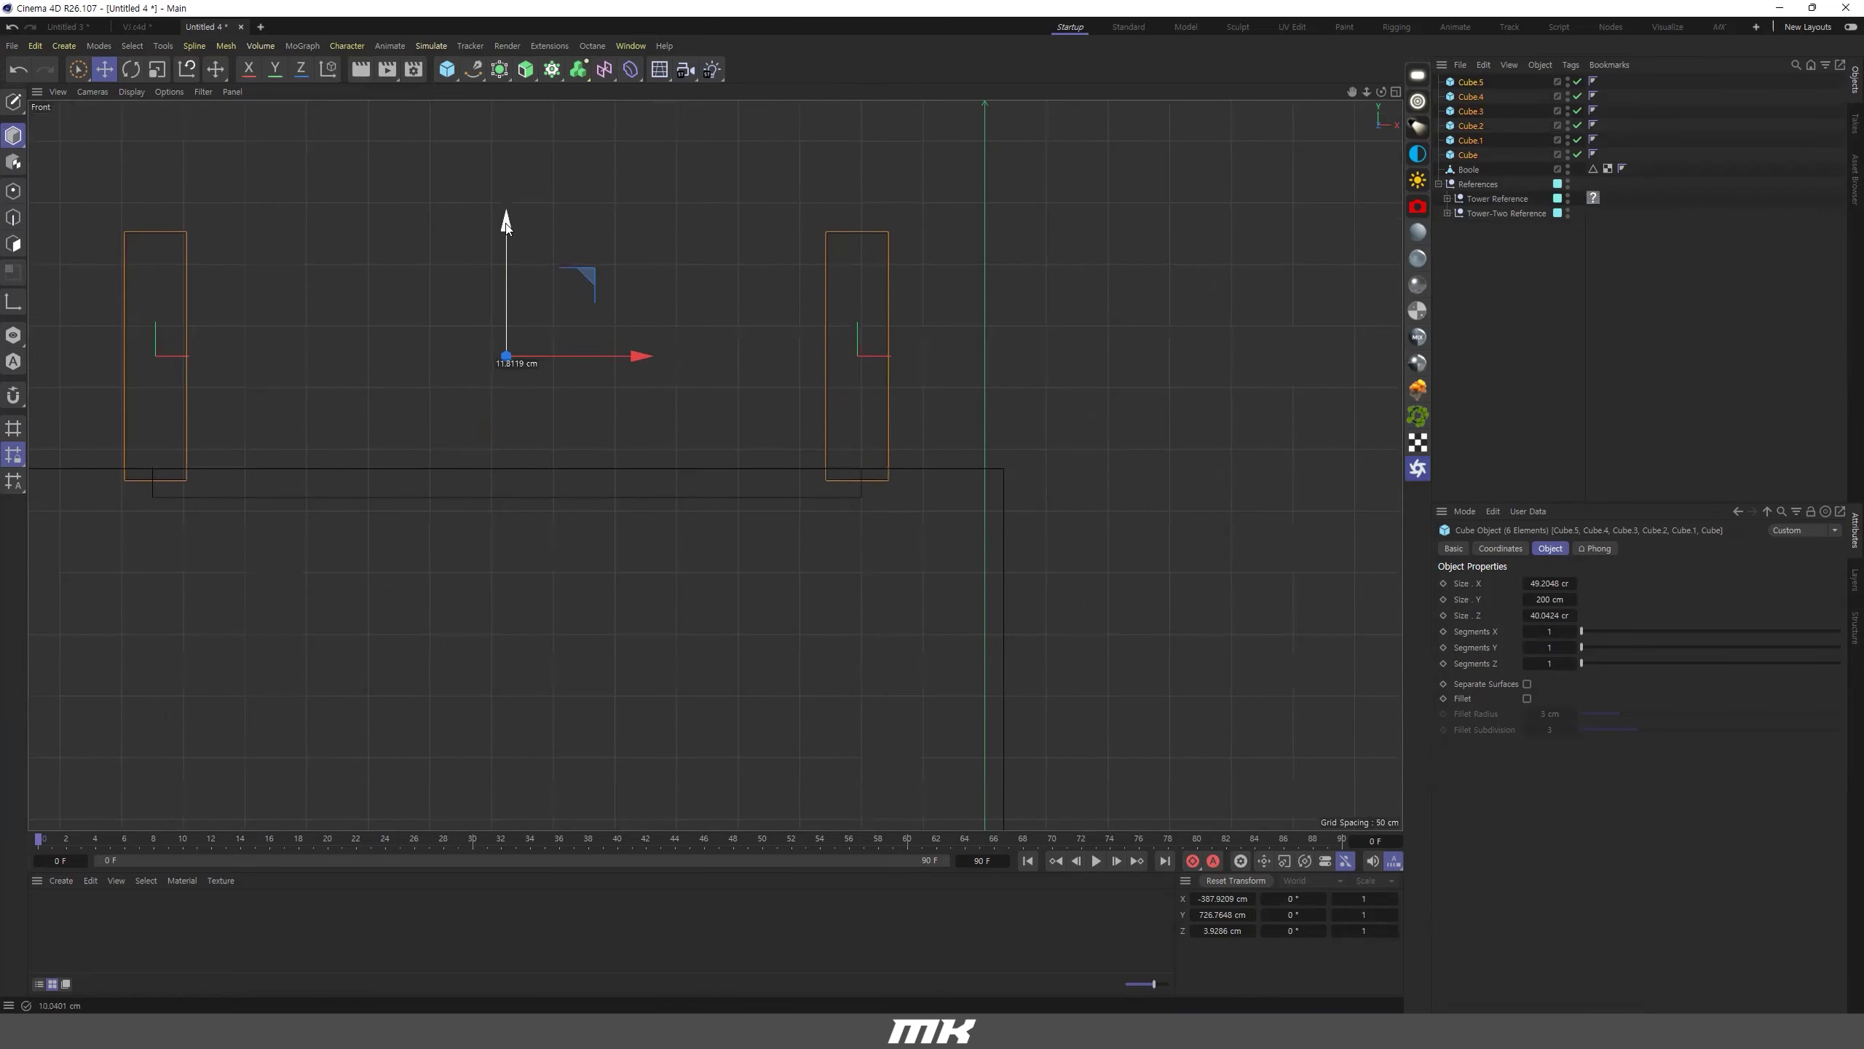
{"action": "middle_click", "coordinate": [872, 482]}
{"action": "middle_click", "coordinate": [358, 233]}
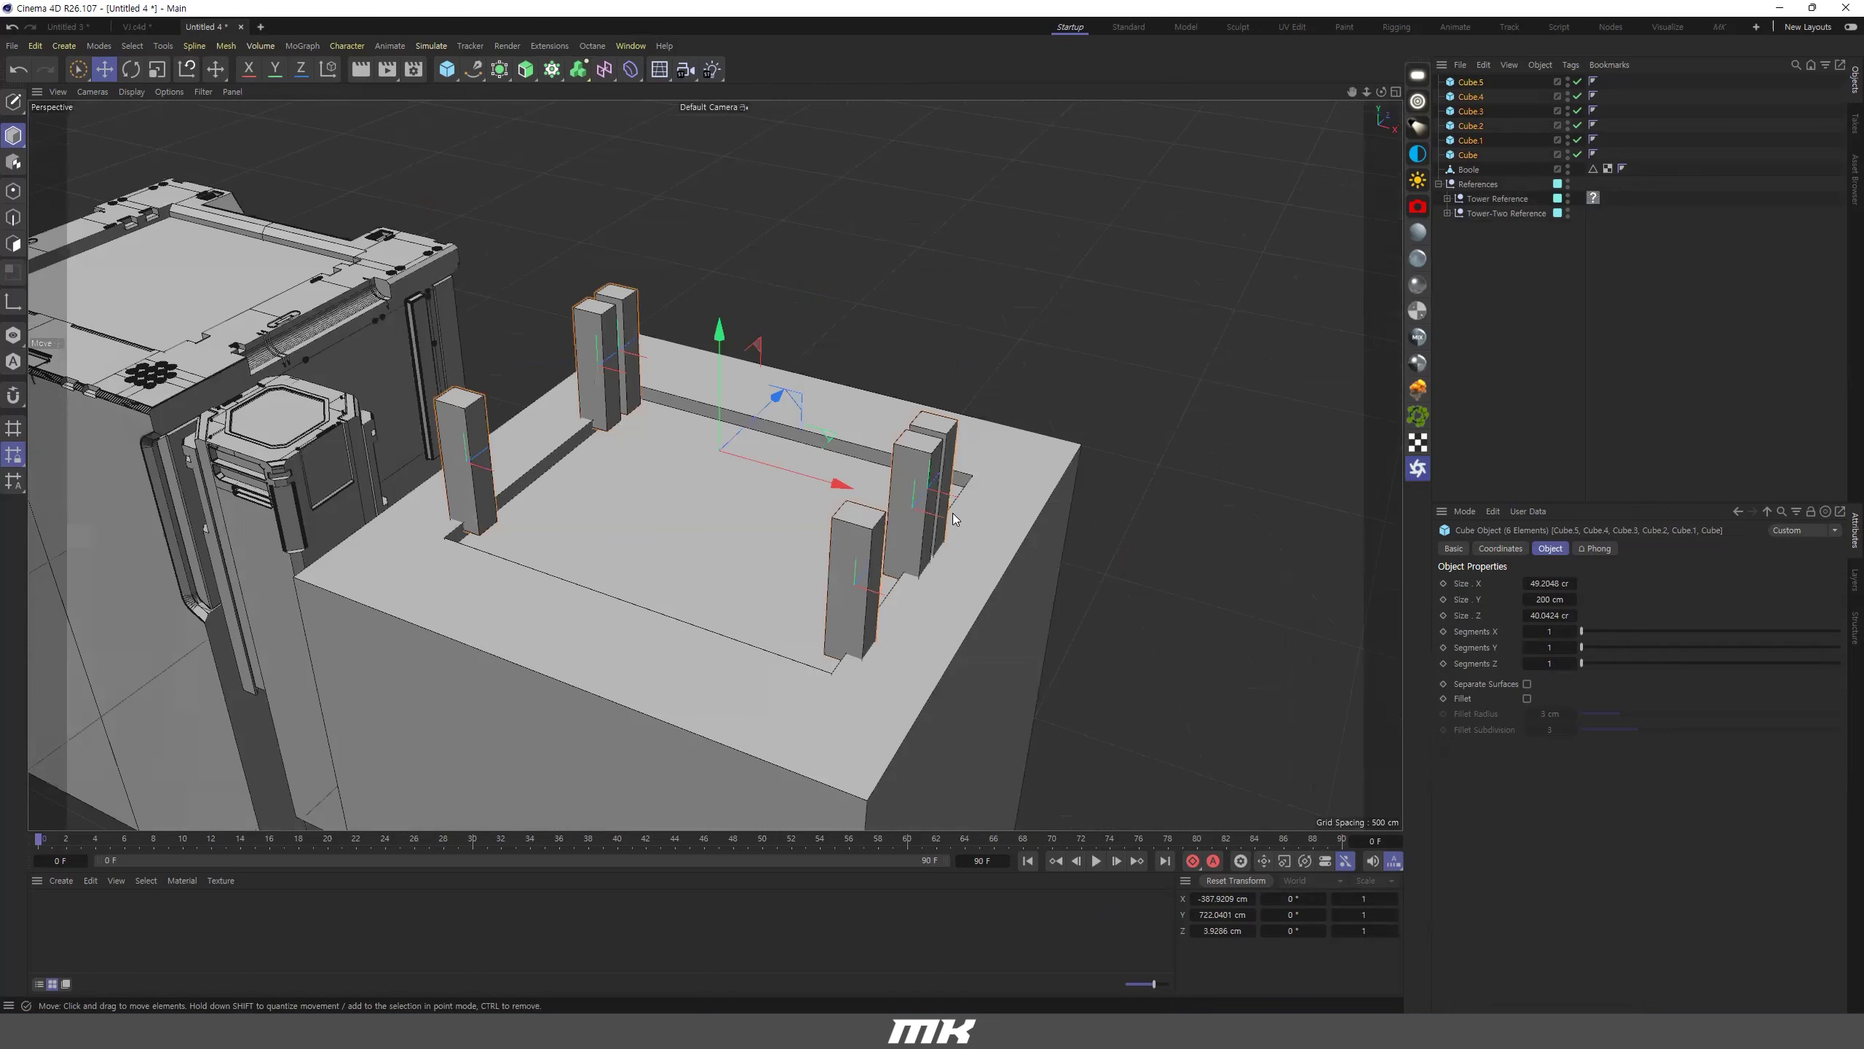
Group the six notch cubes and subtract the group from the block with a new Boole set to A subtract B.
{"action": "left_click_drag", "start_coordinate": [935, 510], "coordinate": [980, 491], "text": "alt"}
{"action": "middle_click_drag", "start_coordinate": [980, 491], "coordinate": [992, 428], "text": "alt"}
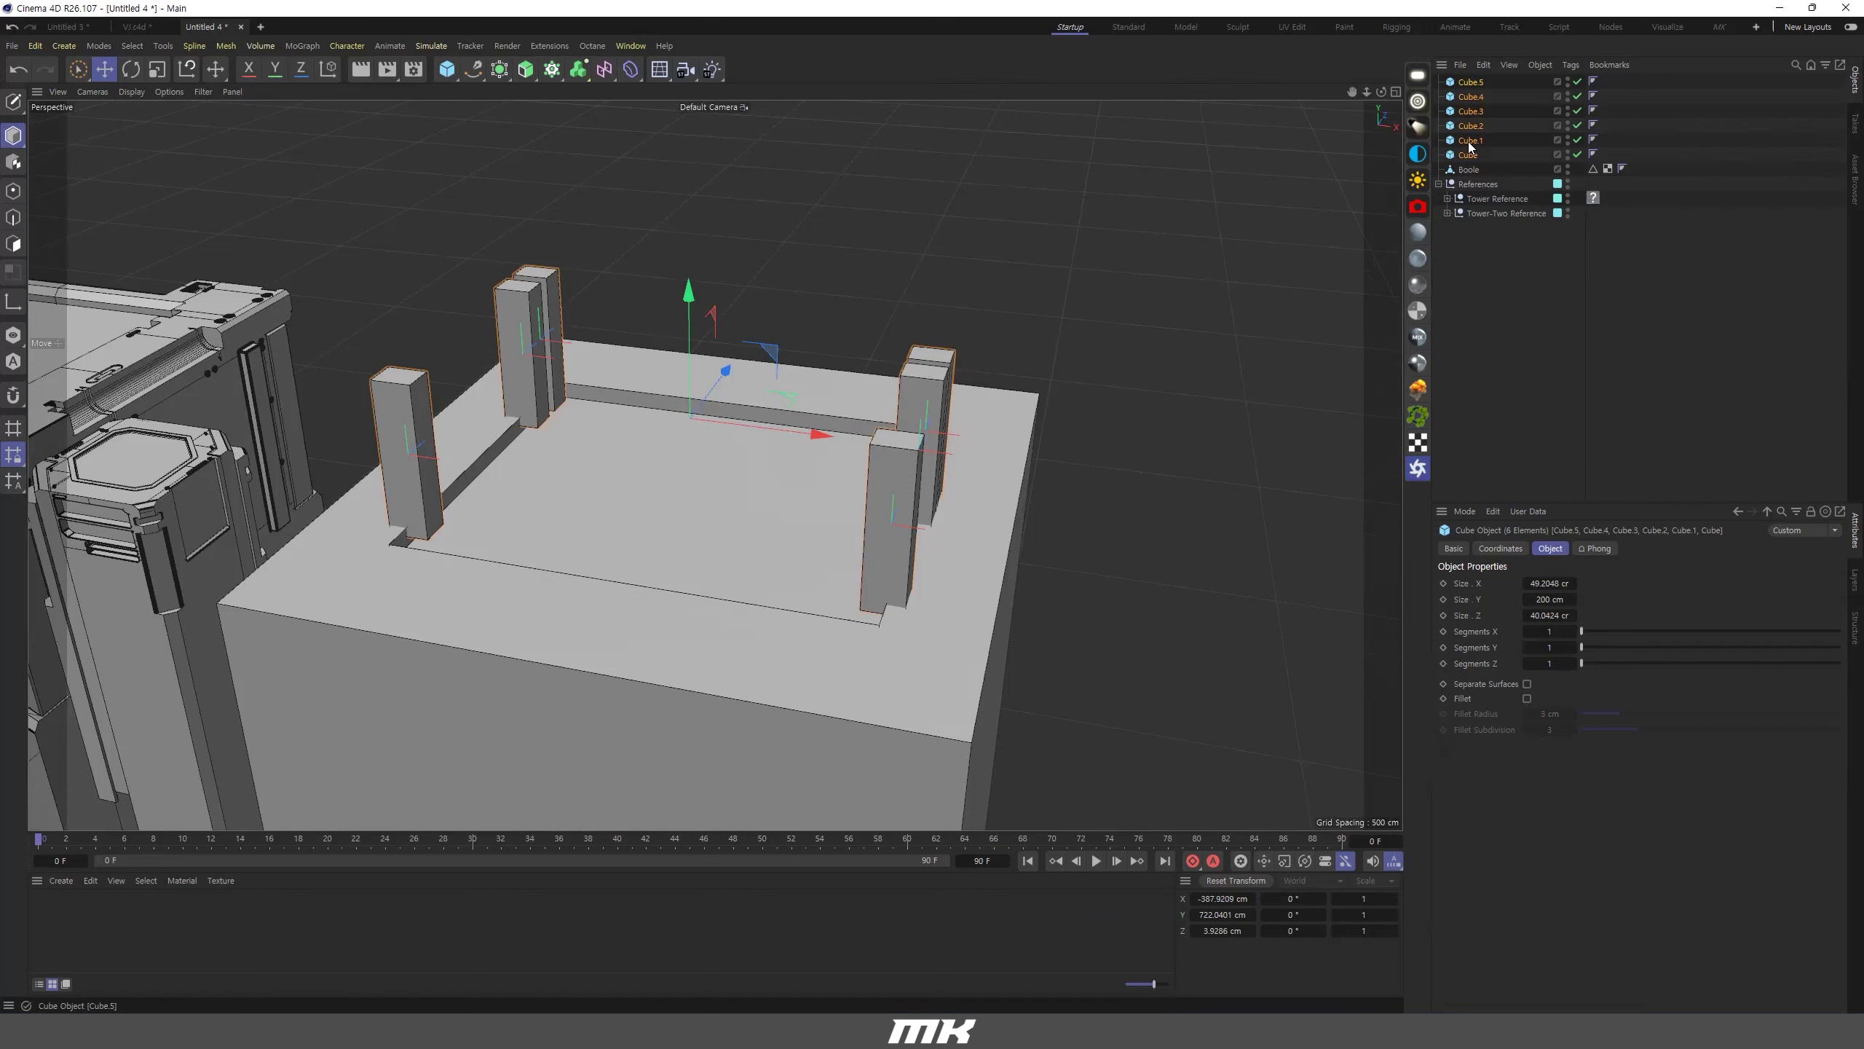
{"action": "key", "text": "alt+g"}
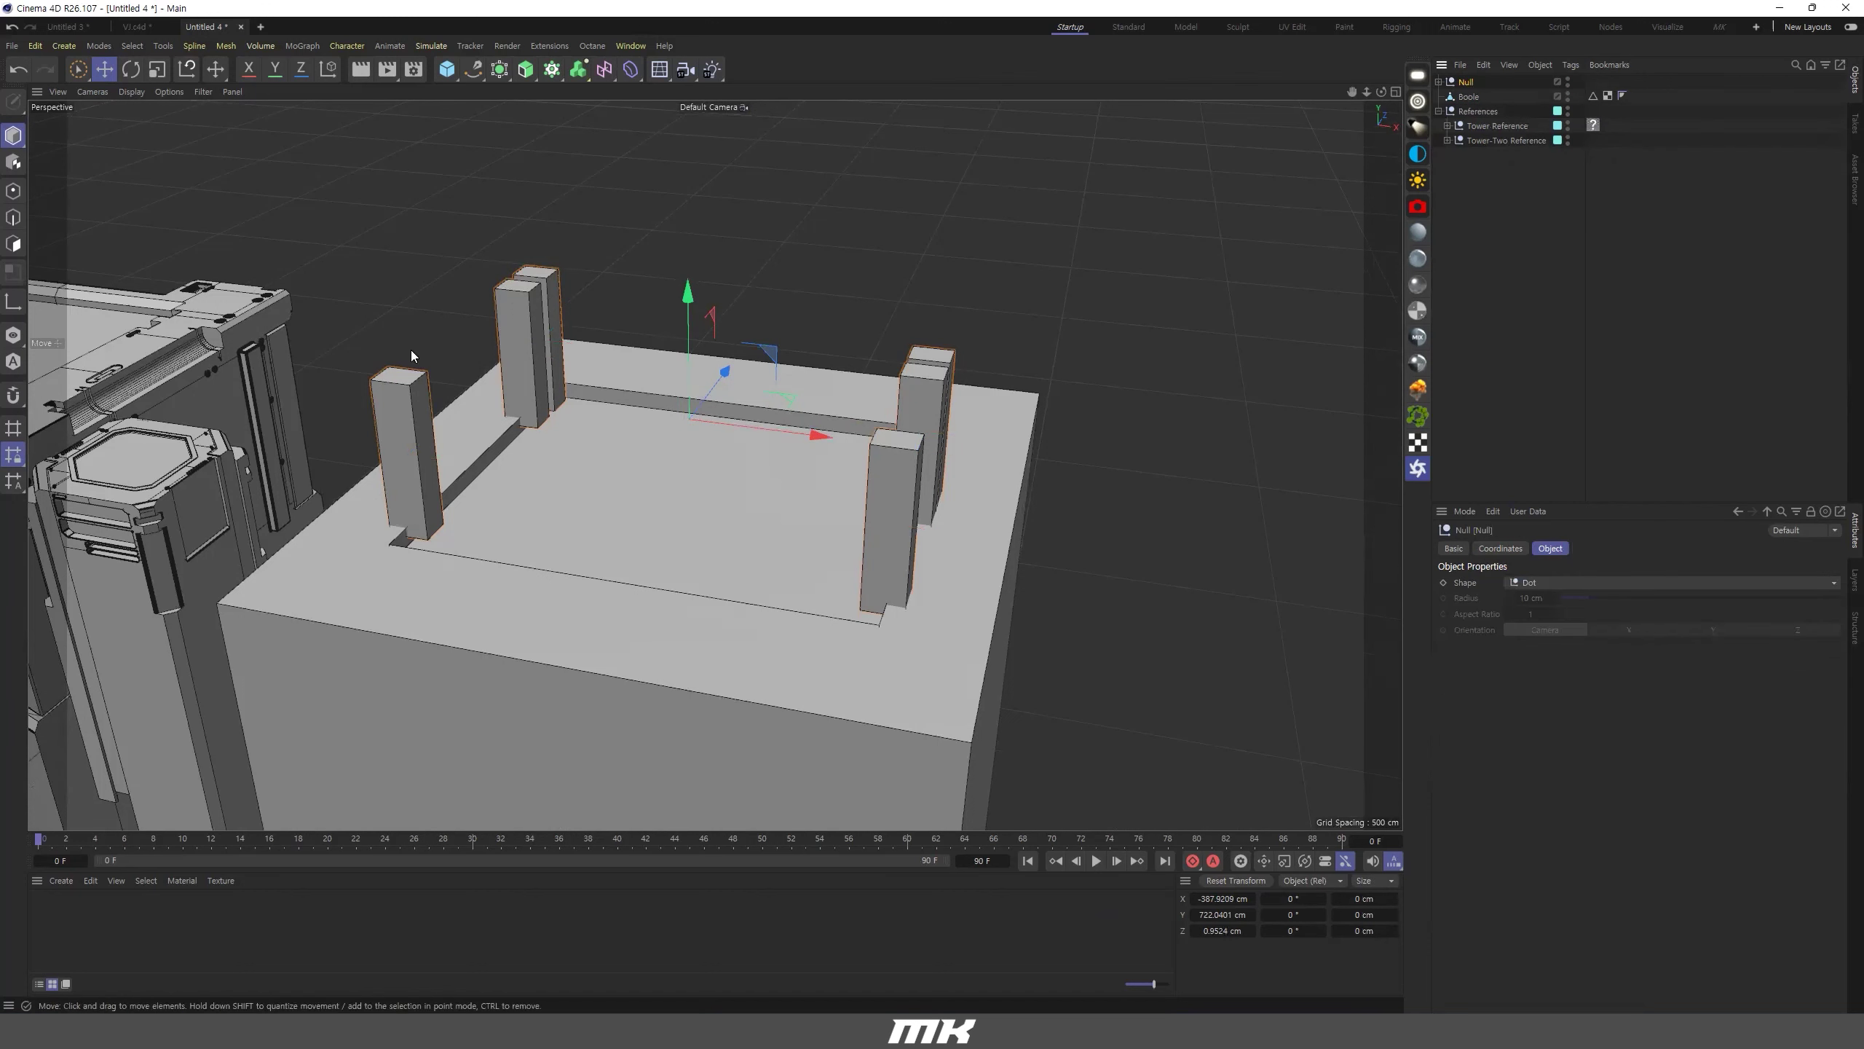
{"action": "left_click", "coordinate": [1468, 96]}
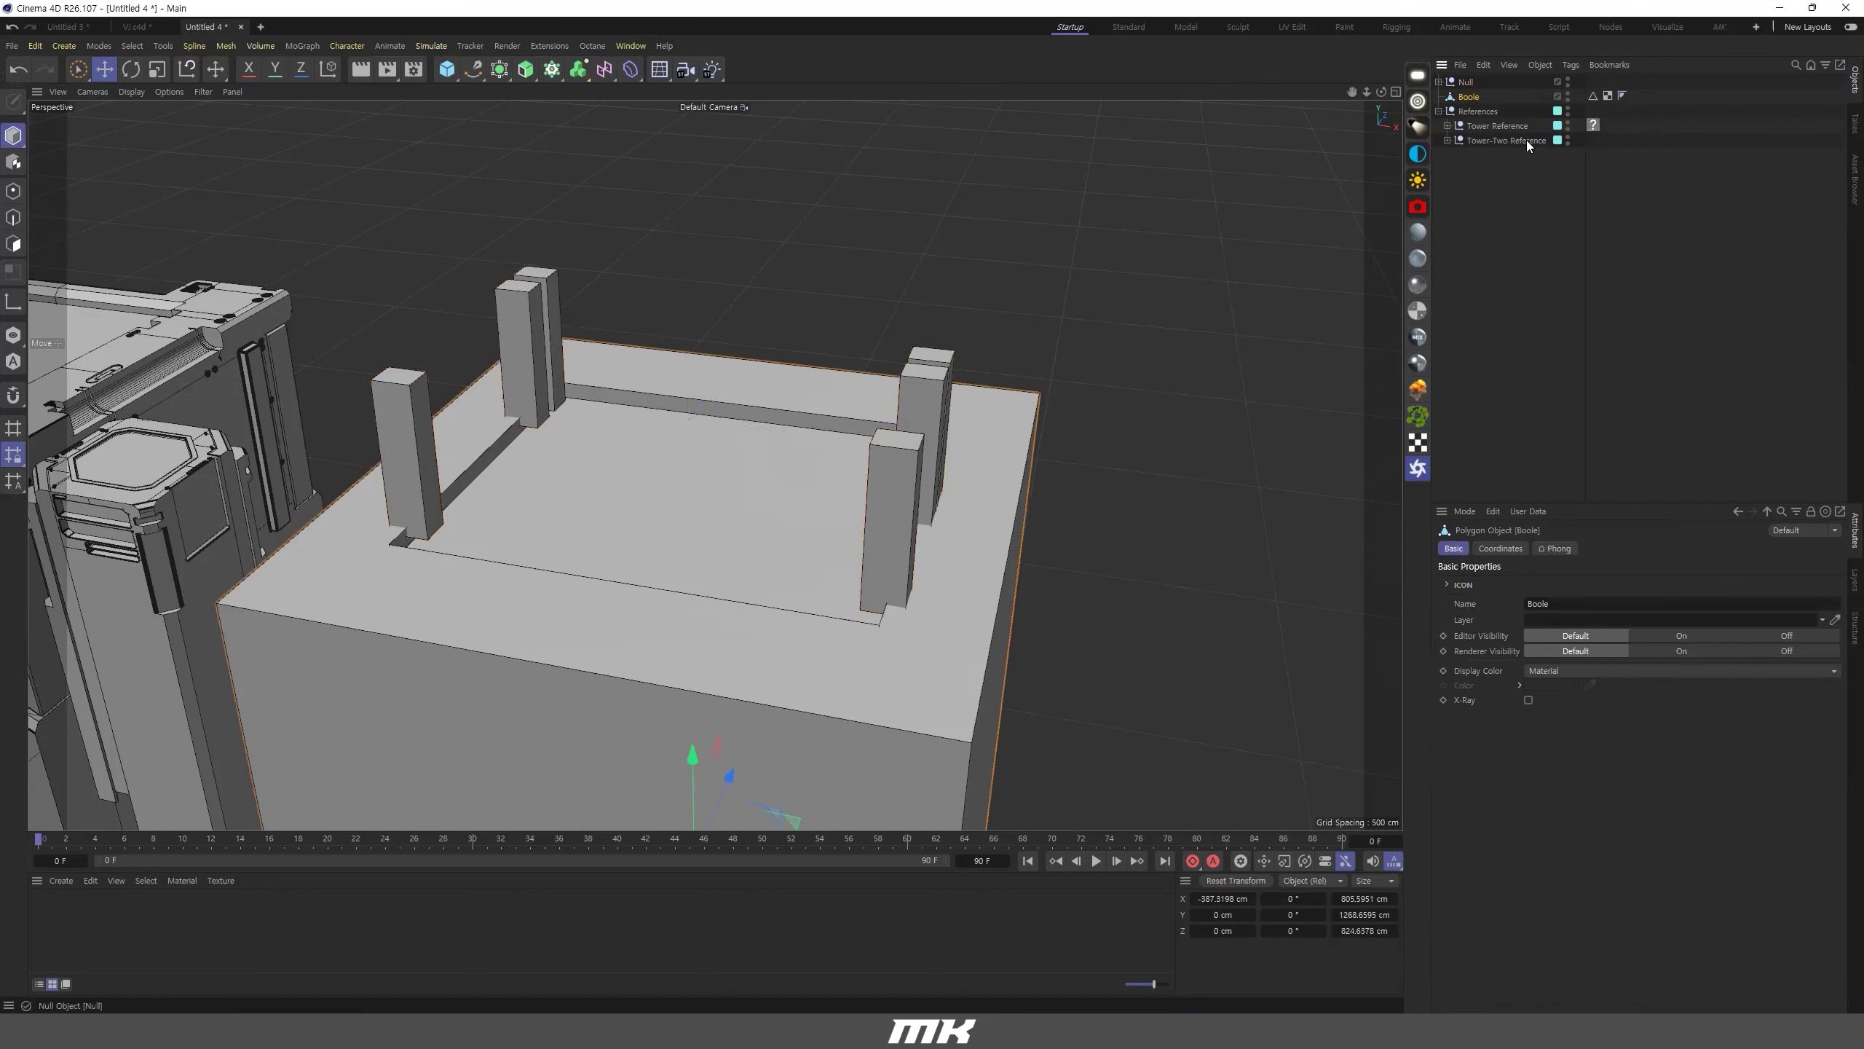
{"action": "left_click", "coordinate": [526, 69]}
{"action": "left_click", "coordinate": [592, 208]}
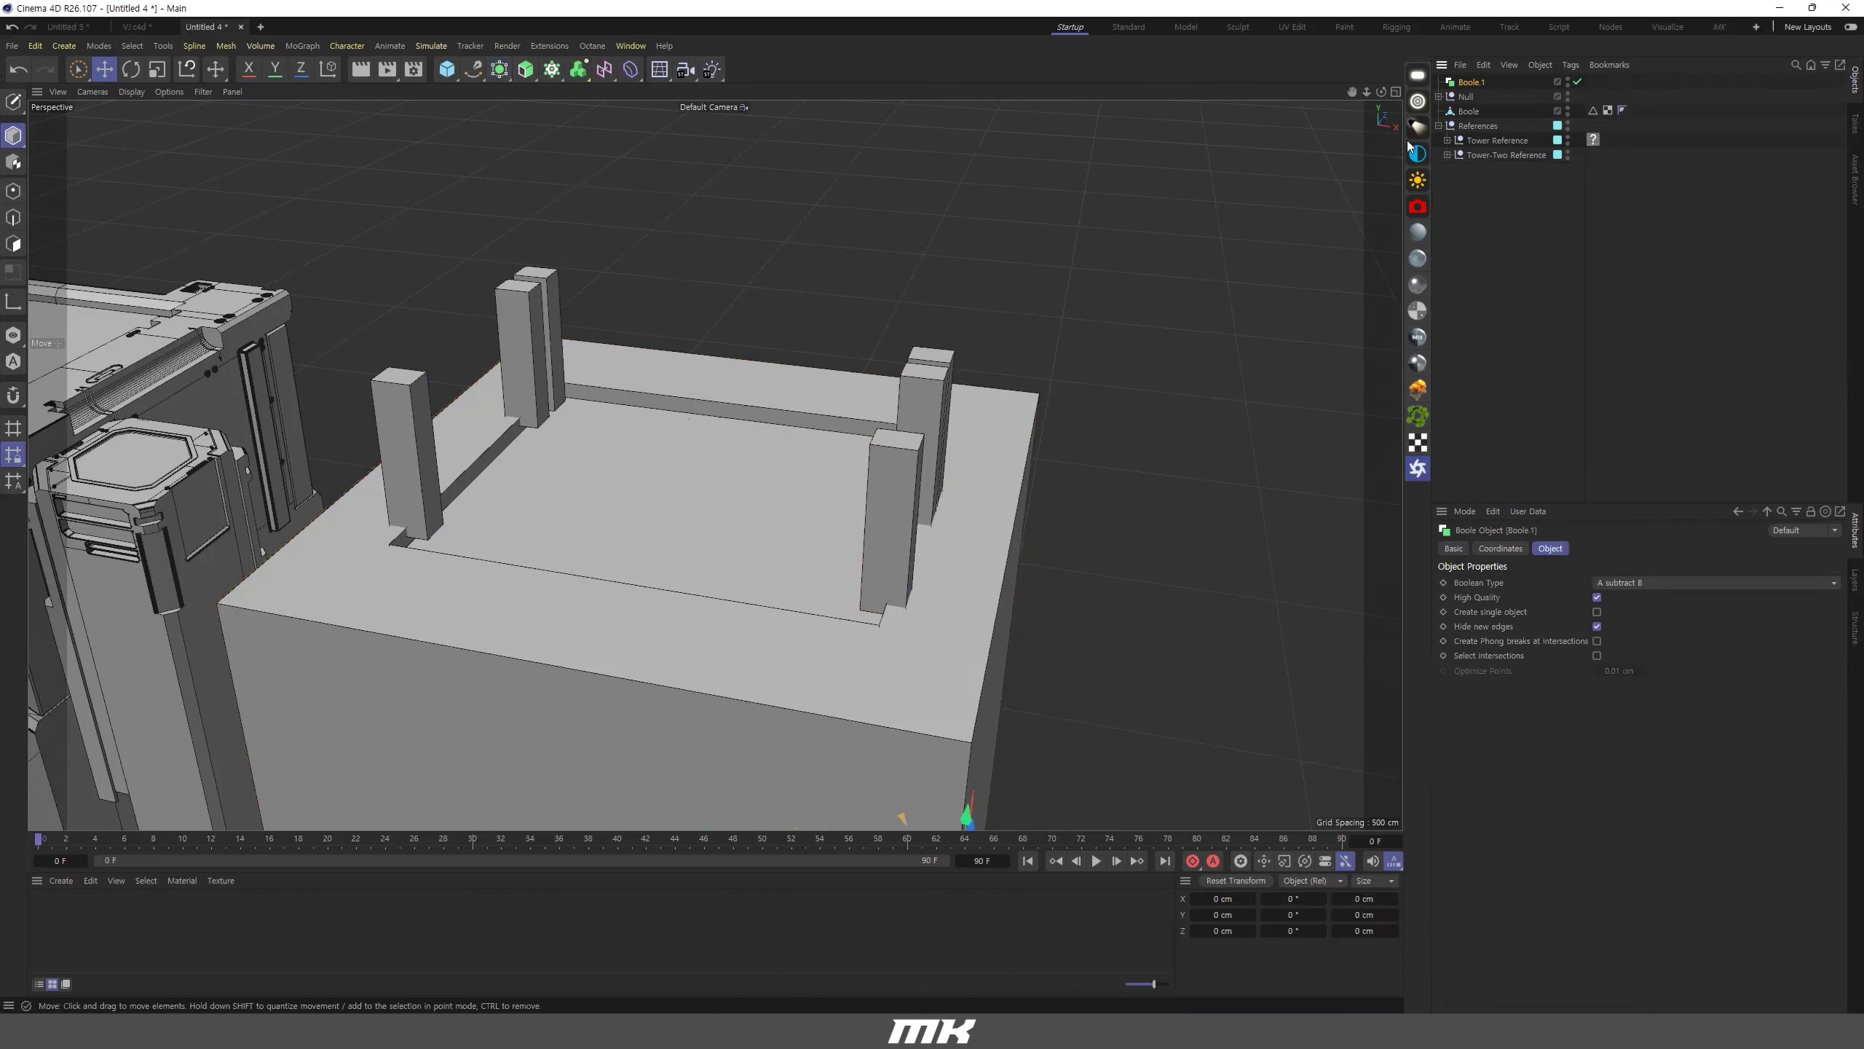
{"action": "left_click", "coordinate": [1470, 111]}
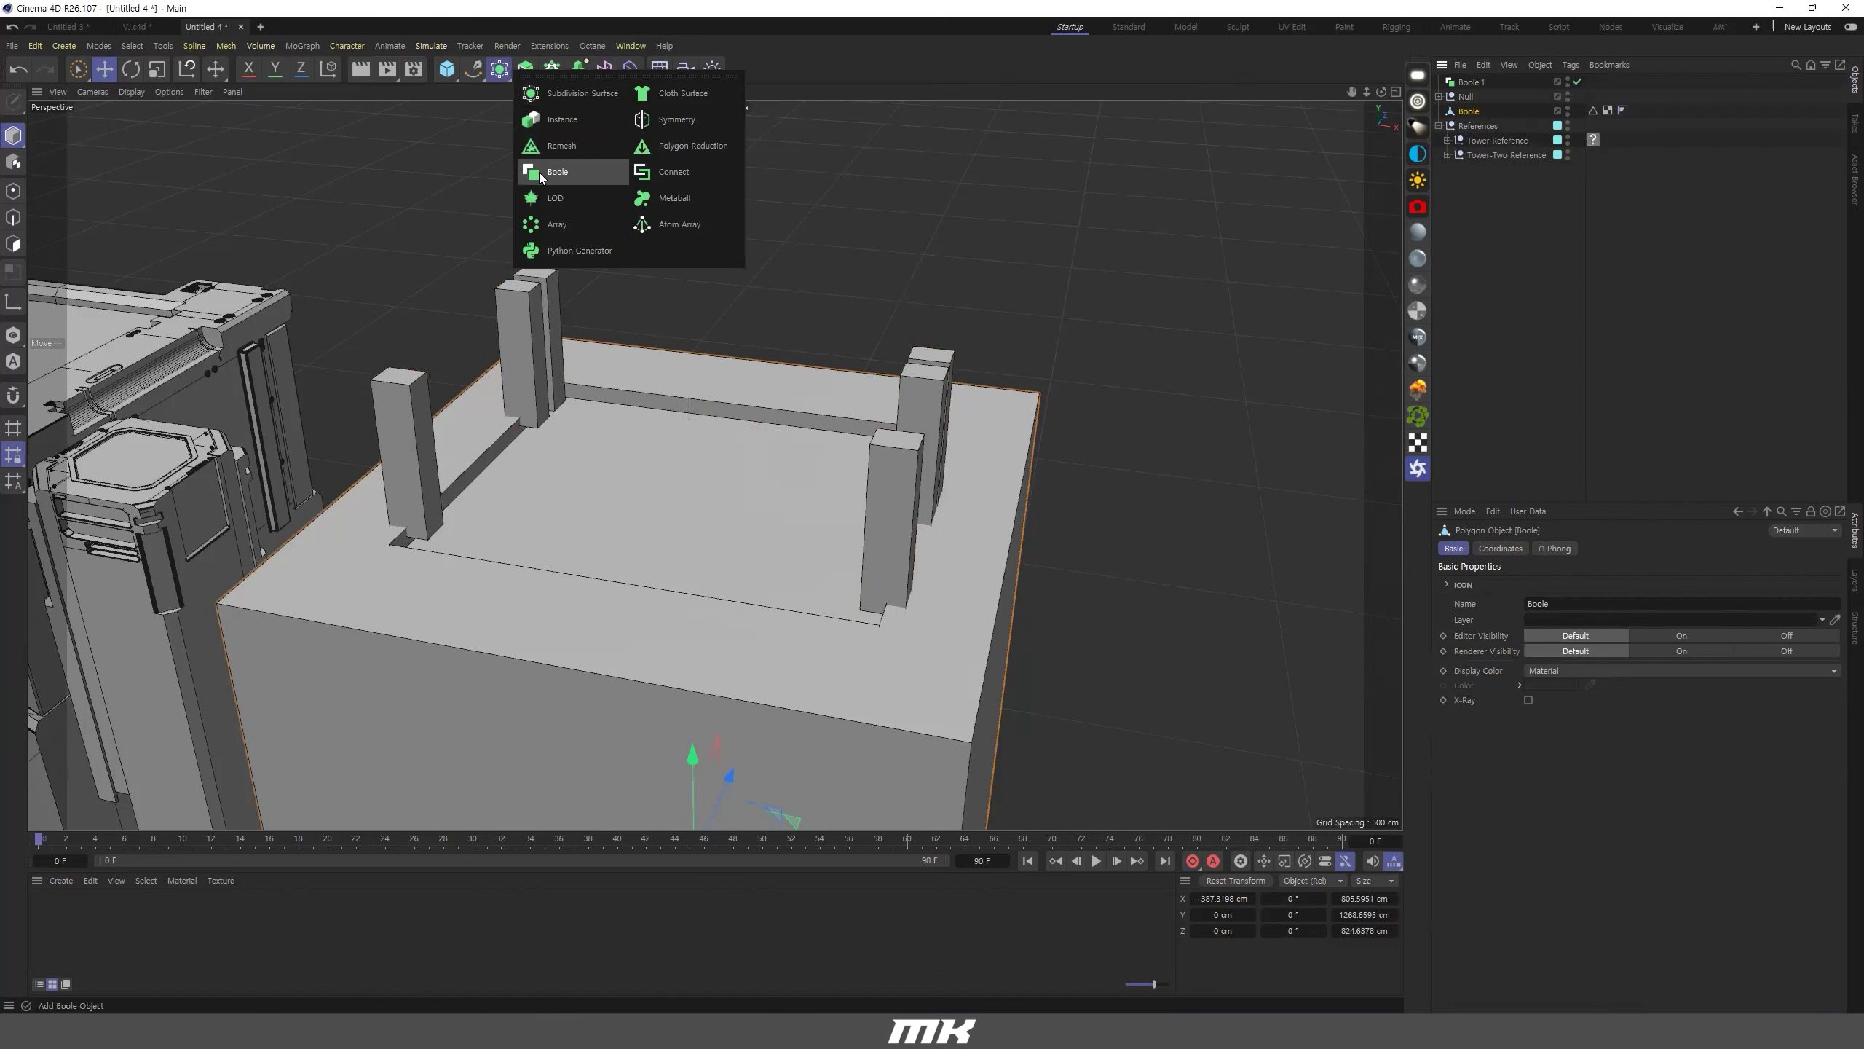
{"action": "left_click_drag", "start_coordinate": [1469, 112], "coordinate": [1471, 82]}
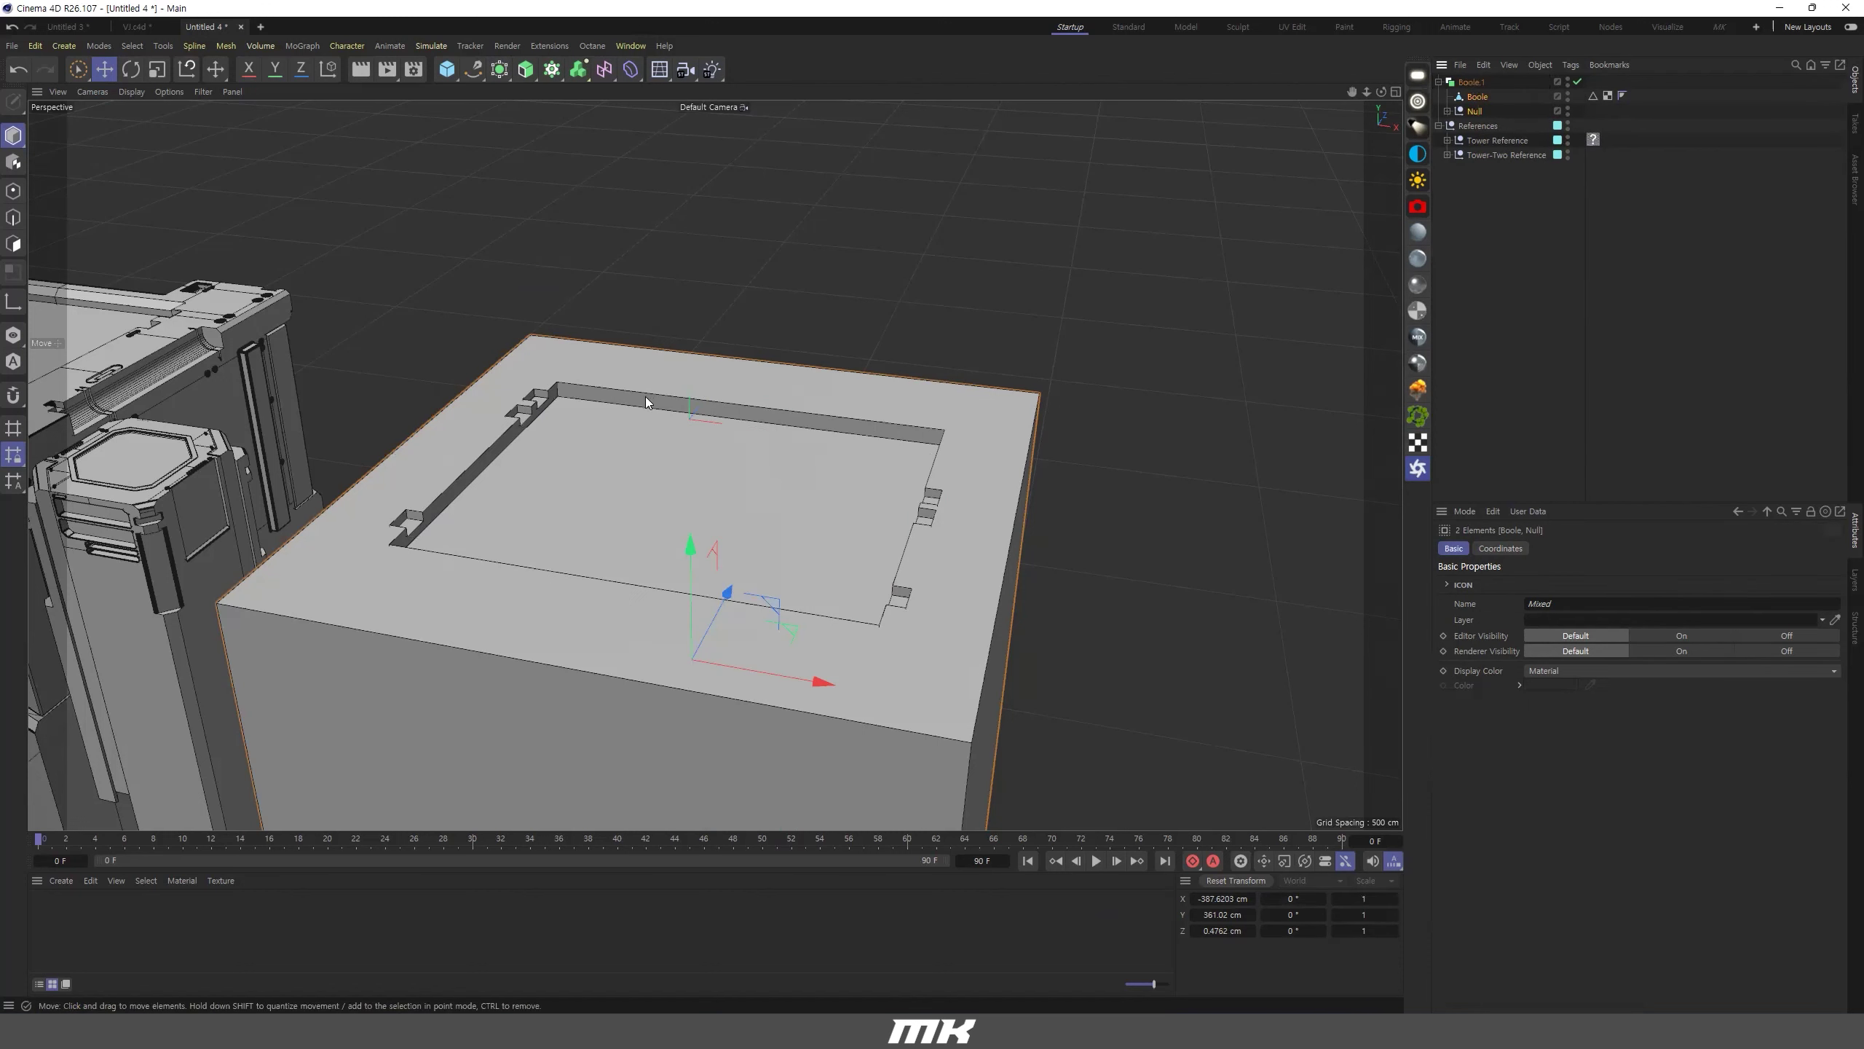
Compare the cut notches with the reference tower's, examining the edge treatment along their floors and back walls.
{"action": "left_click_drag", "start_coordinate": [497, 414], "coordinate": [617, 437], "text": "alt"}
{"action": "right_click_drag", "start_coordinate": [526, 408], "coordinate": [589, 399], "text": "alt"}
{"action": "scroll", "coordinate": [590, 411], "scroll_direction": "up", "scroll_amount": 6}
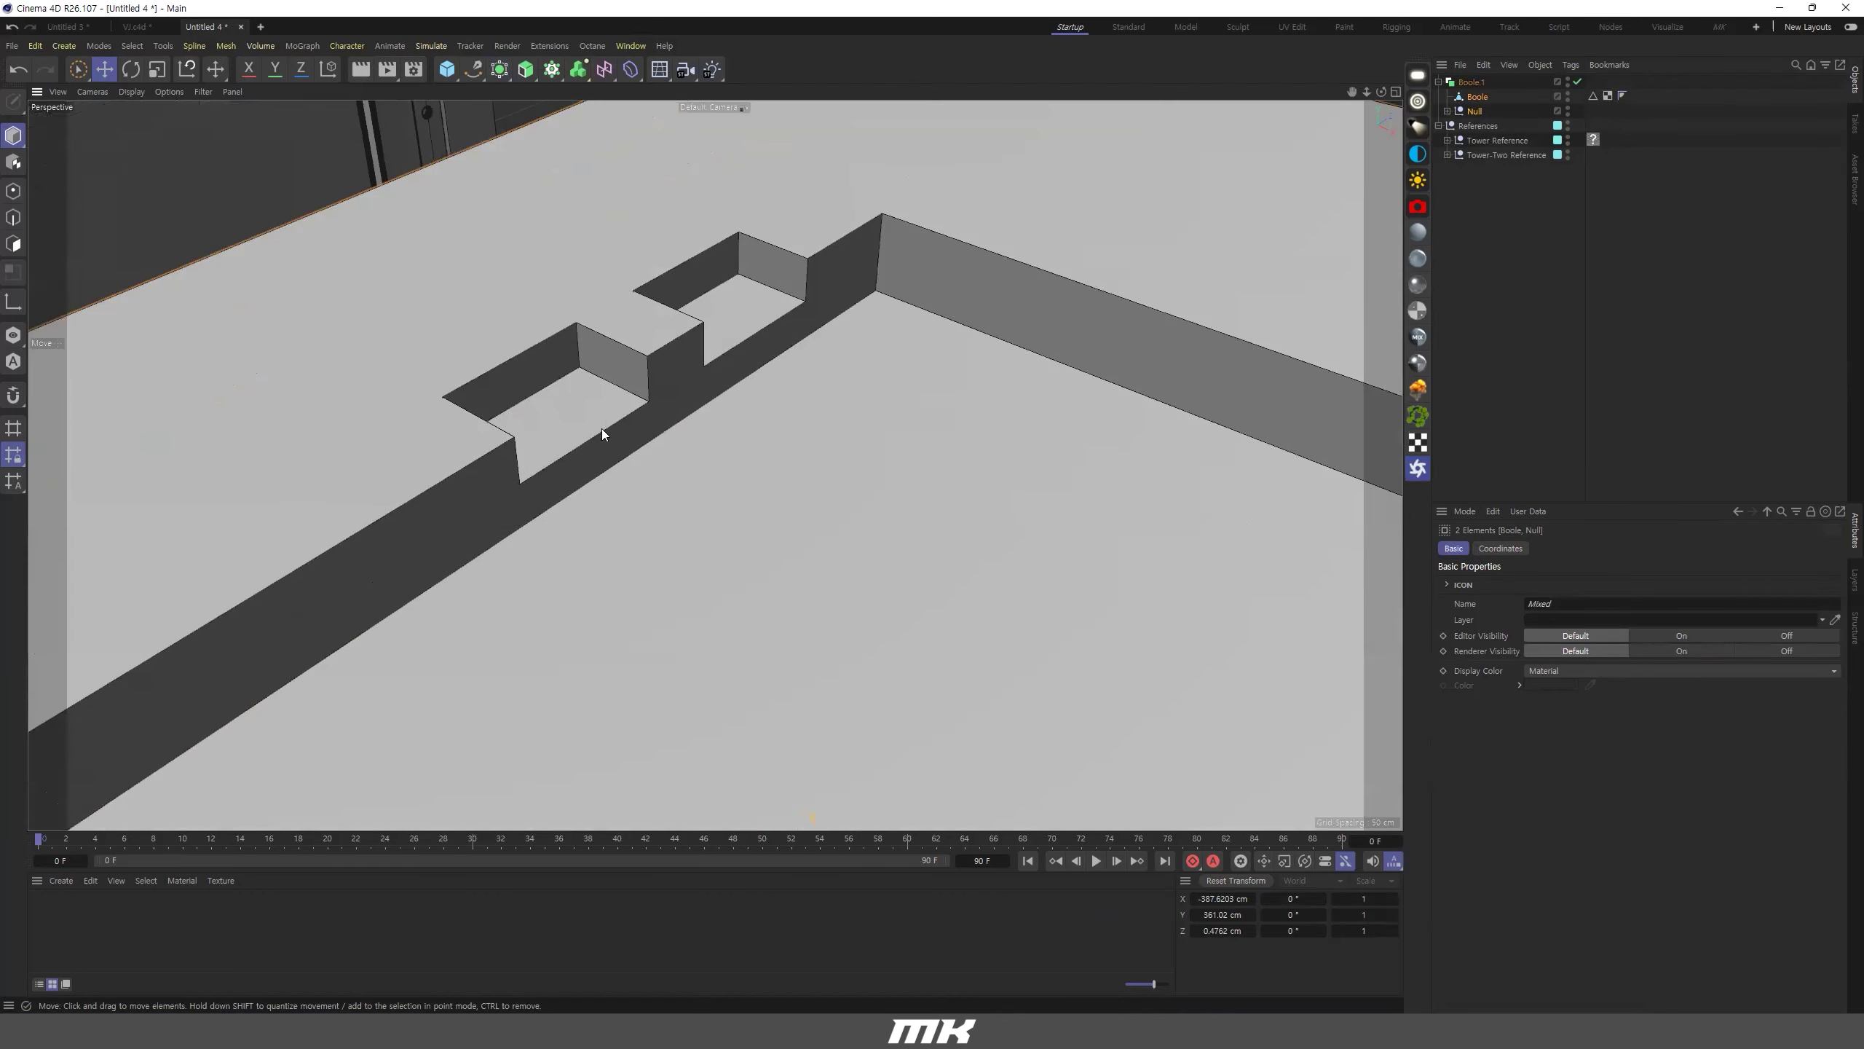
{"action": "scroll", "coordinate": [601, 428], "scroll_direction": "down", "scroll_amount": 15}
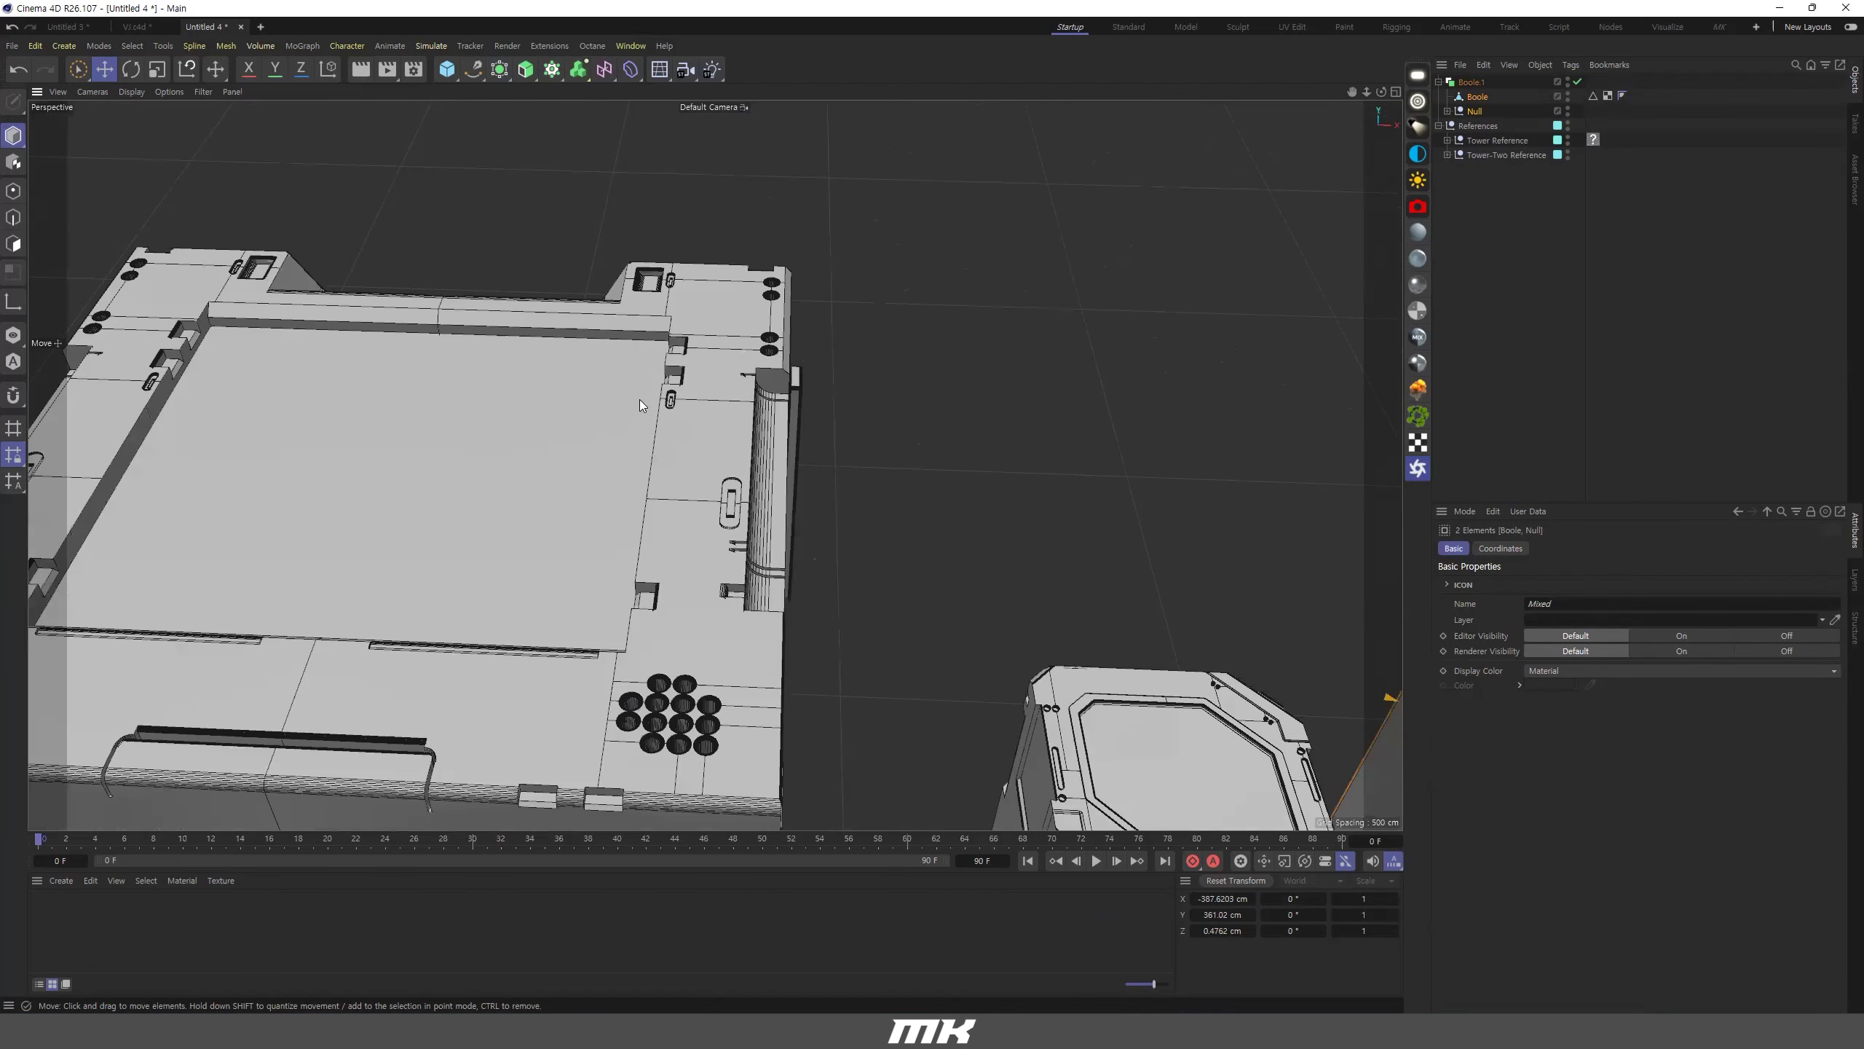
{"action": "scroll", "coordinate": [660, 399], "scroll_direction": "up", "scroll_amount": 5}
{"action": "left_click_drag", "start_coordinate": [759, 394], "coordinate": [896, 407], "text": "alt"}
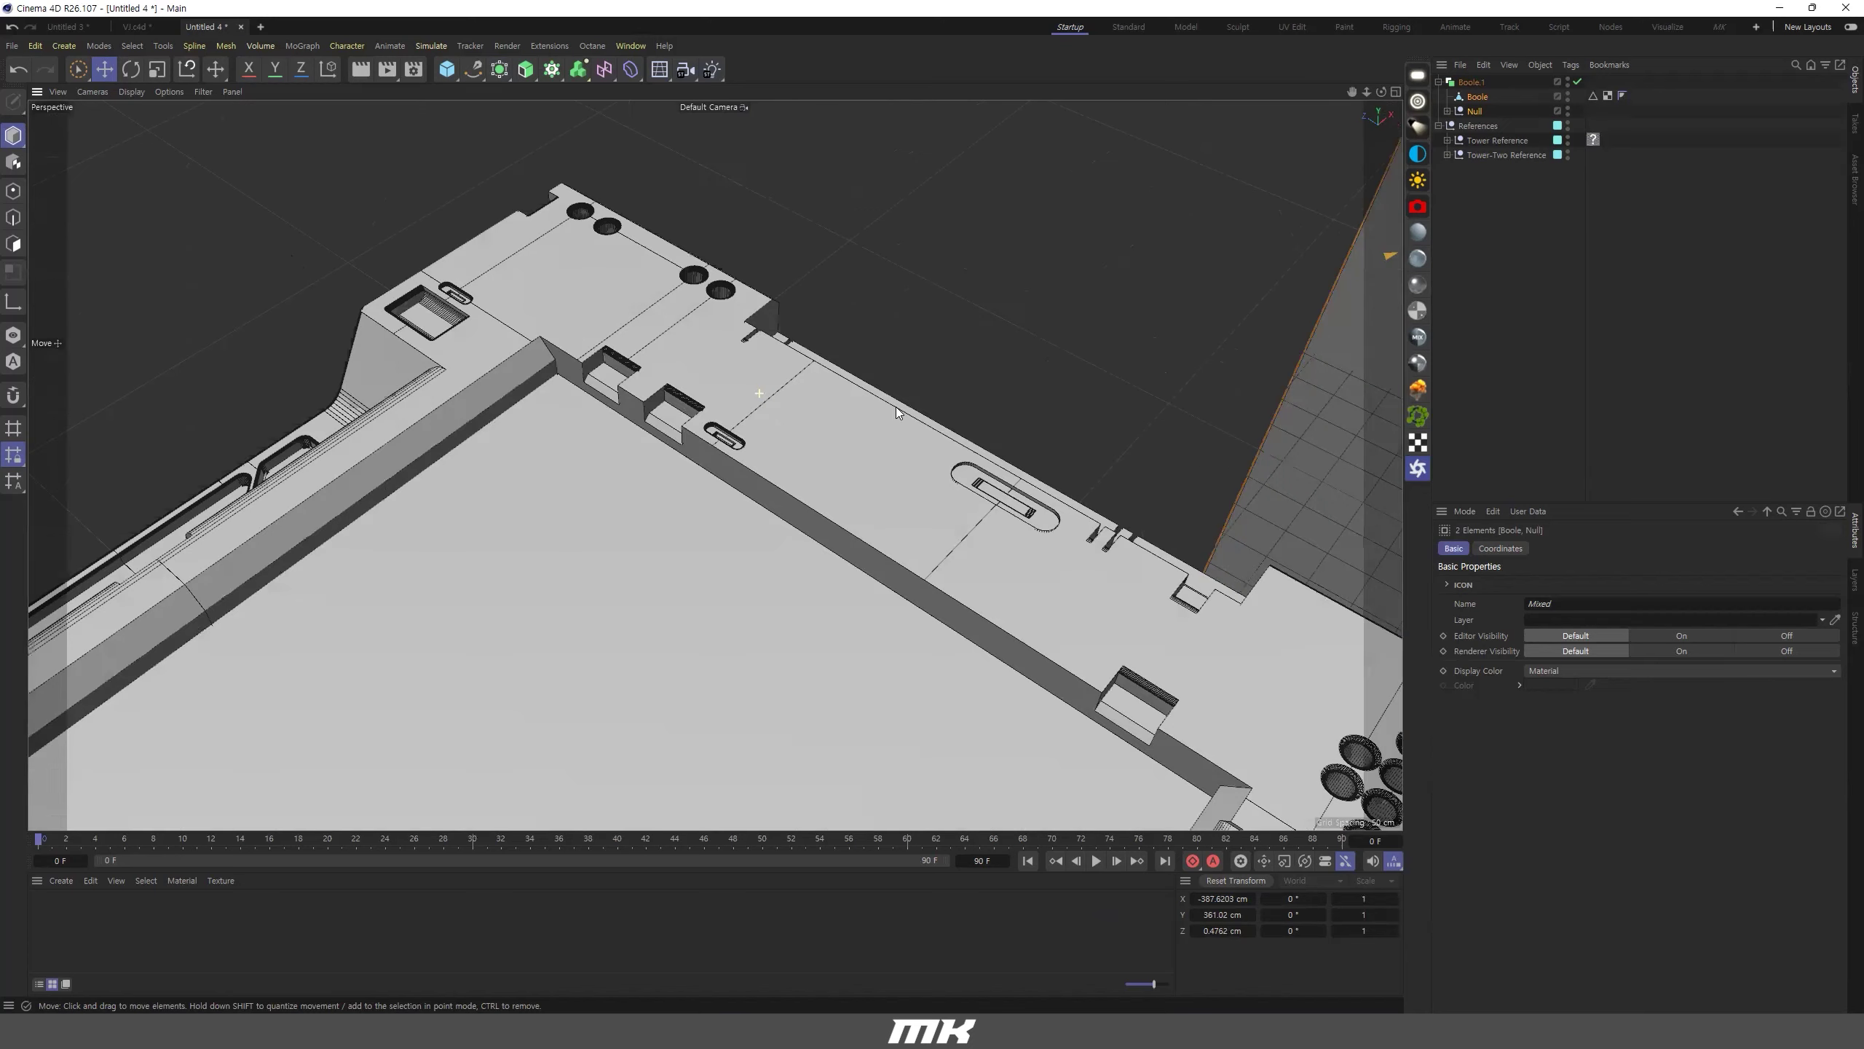
{"action": "scroll", "coordinate": [987, 433], "scroll_direction": "up", "scroll_amount": 4}
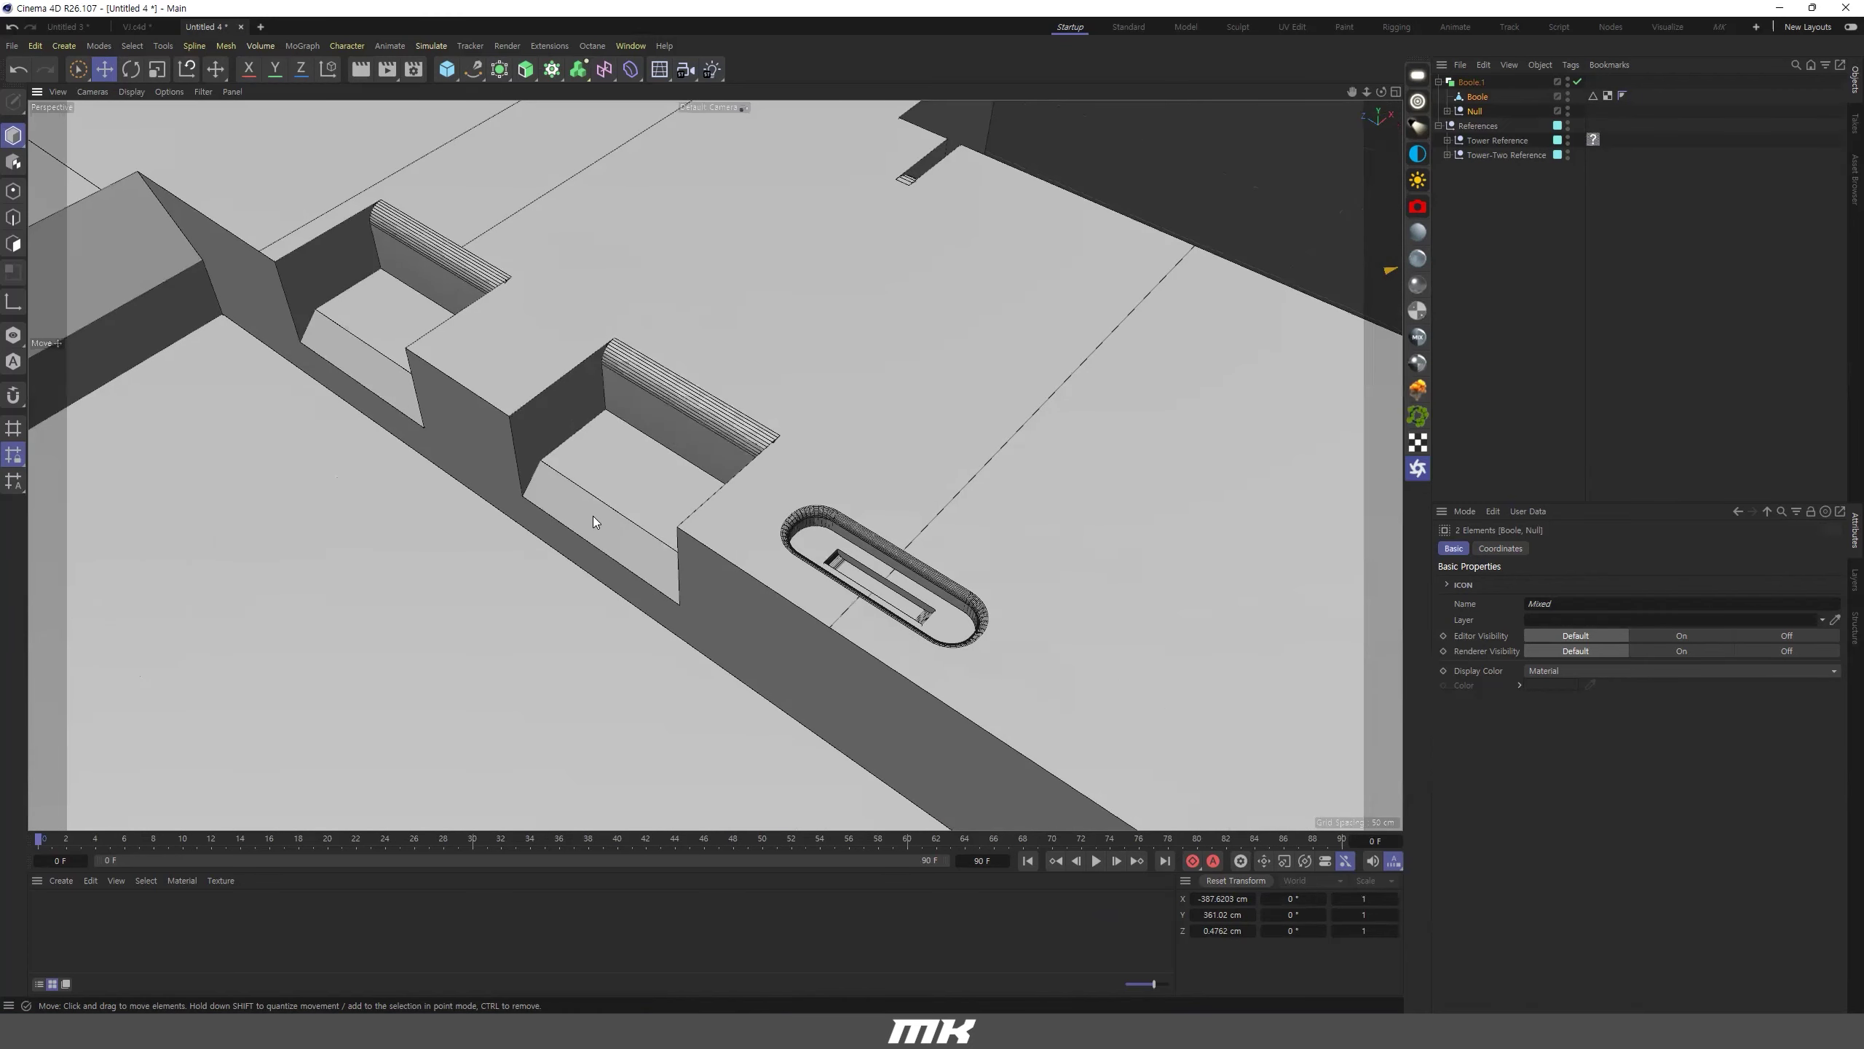
{"action": "scroll", "coordinate": [580, 514], "scroll_direction": "down", "scroll_amount": 14}
{"action": "left_click_drag", "start_coordinate": [846, 357], "coordinate": [747, 442], "text": "alt"}
{"action": "scroll", "coordinate": [747, 442], "scroll_direction": "up", "scroll_amount": 2}
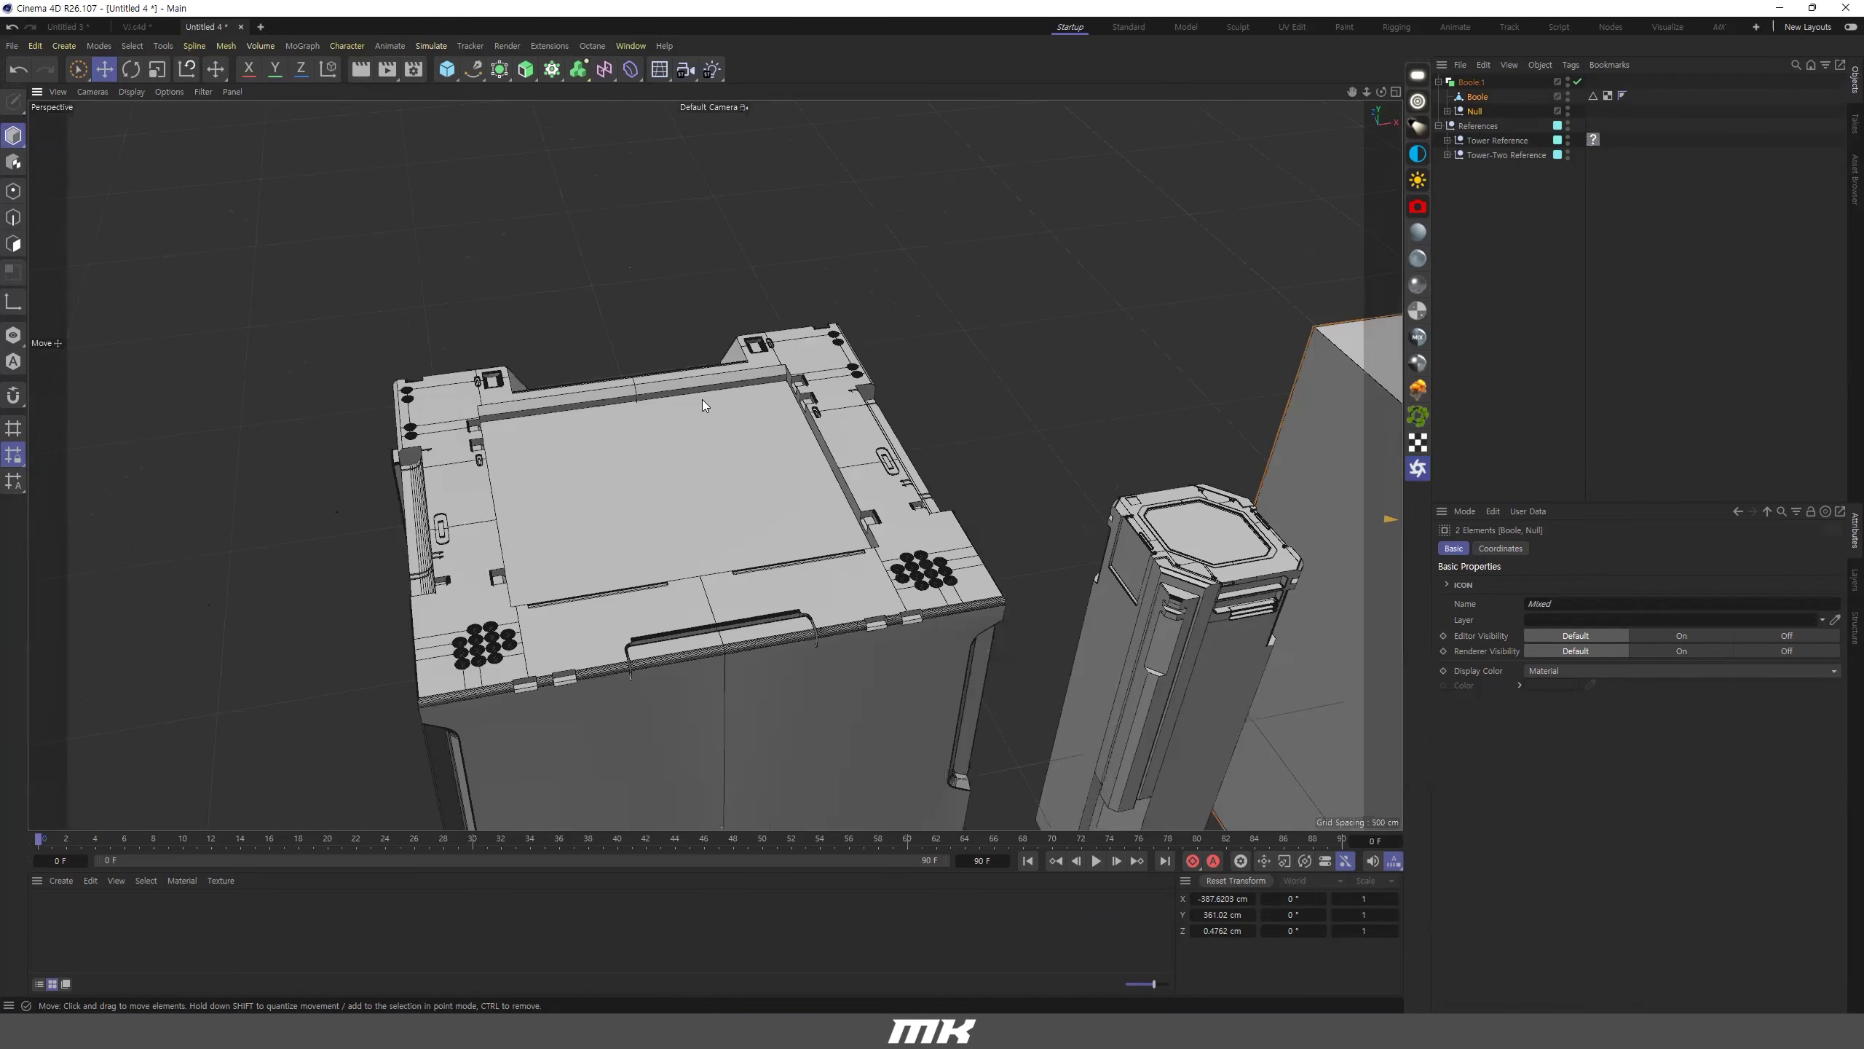
{"action": "middle_click_drag", "start_coordinate": [1111, 370], "coordinate": [896, 404], "text": "alt"}
{"action": "middle_click_drag", "start_coordinate": [1017, 402], "coordinate": [927, 401], "text": "alt"}
{"action": "scroll", "coordinate": [1017, 397], "scroll_direction": "up", "scroll_amount": 6}
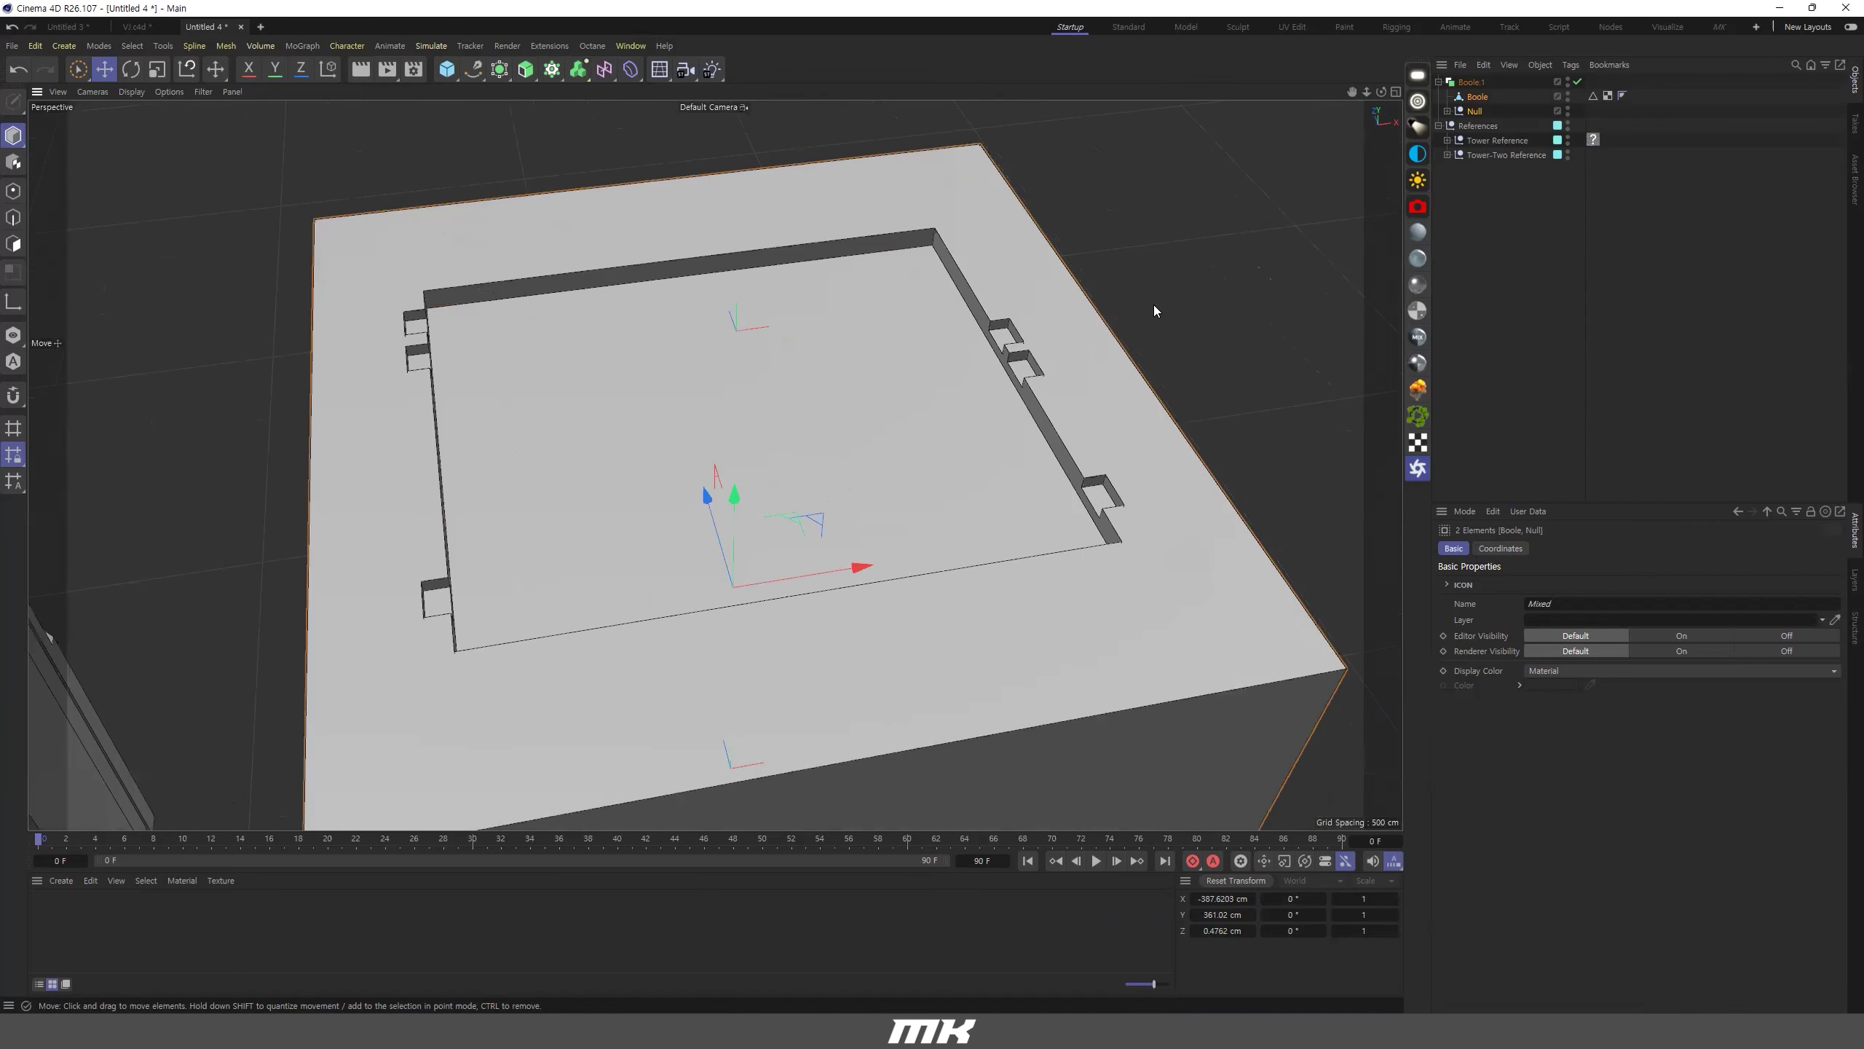
Enable Create single object on the new Boole and make it editable.
{"action": "left_click", "coordinate": [1471, 82]}
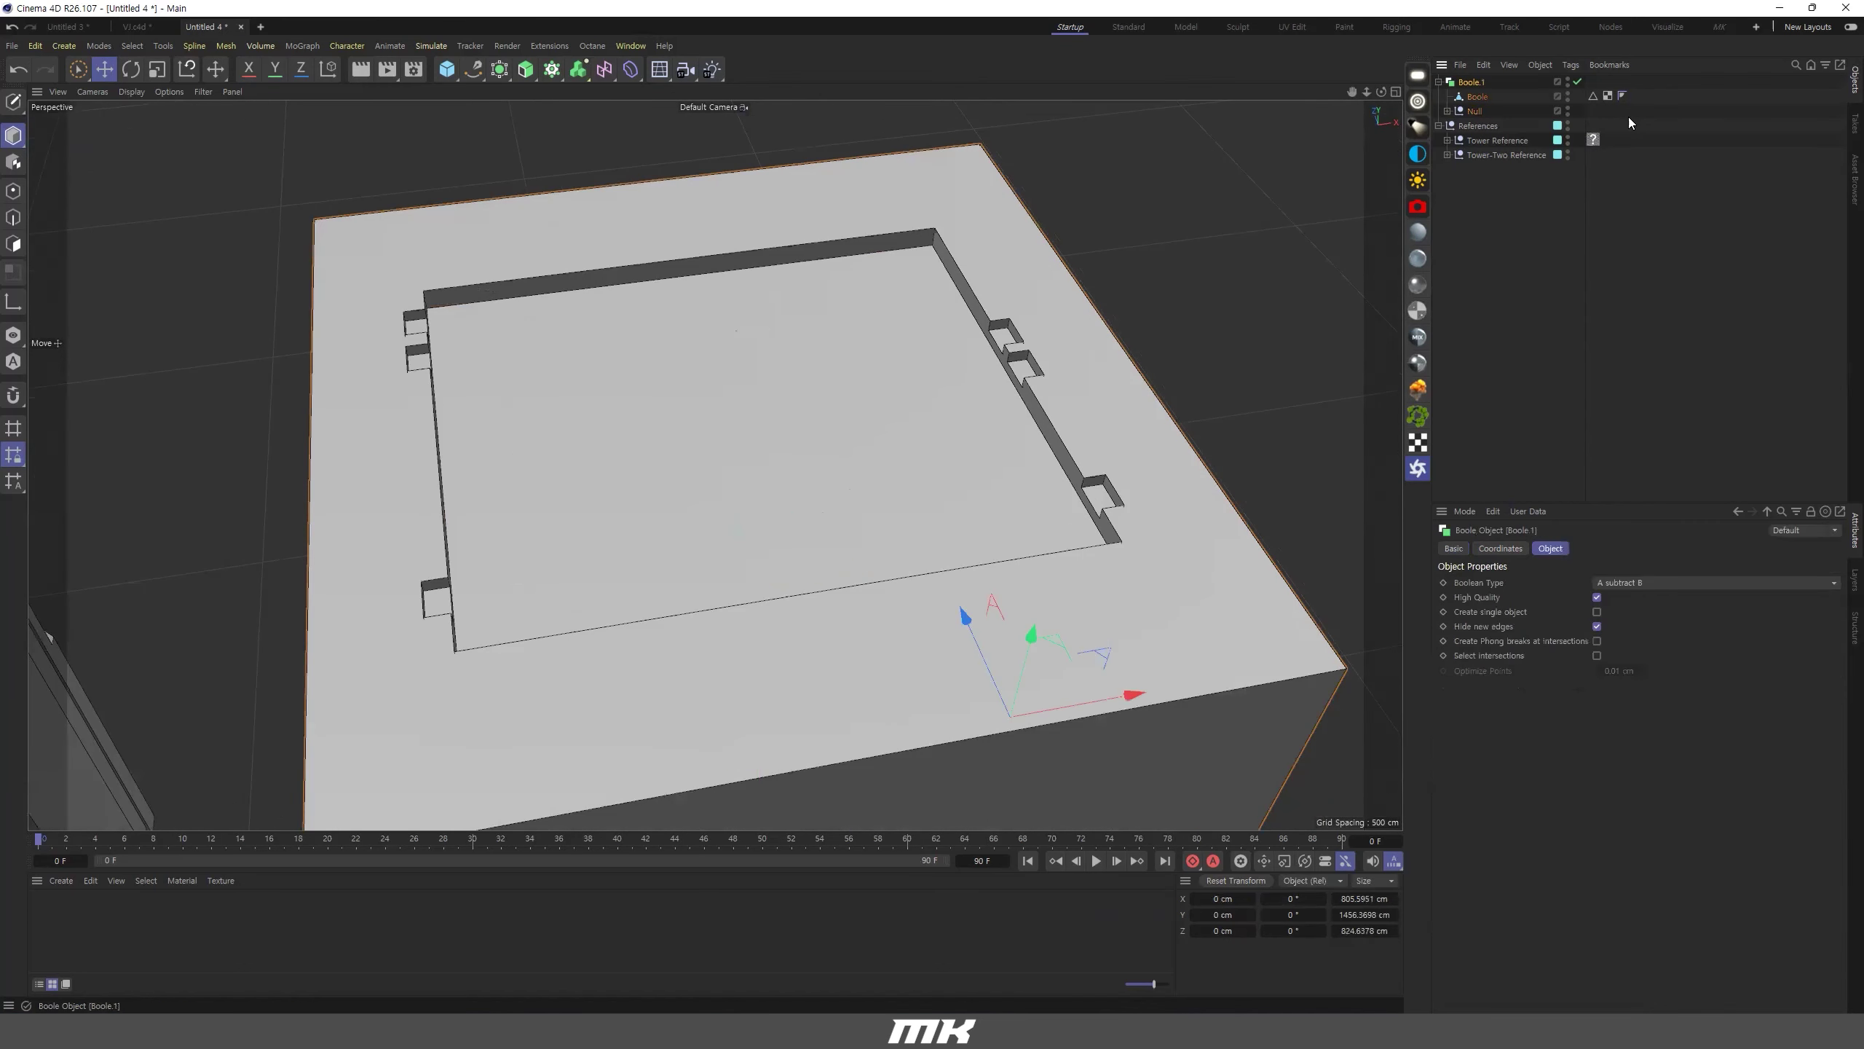
{"action": "left_click_drag", "start_coordinate": [428, 359], "coordinate": [528, 317], "text": "alt"}
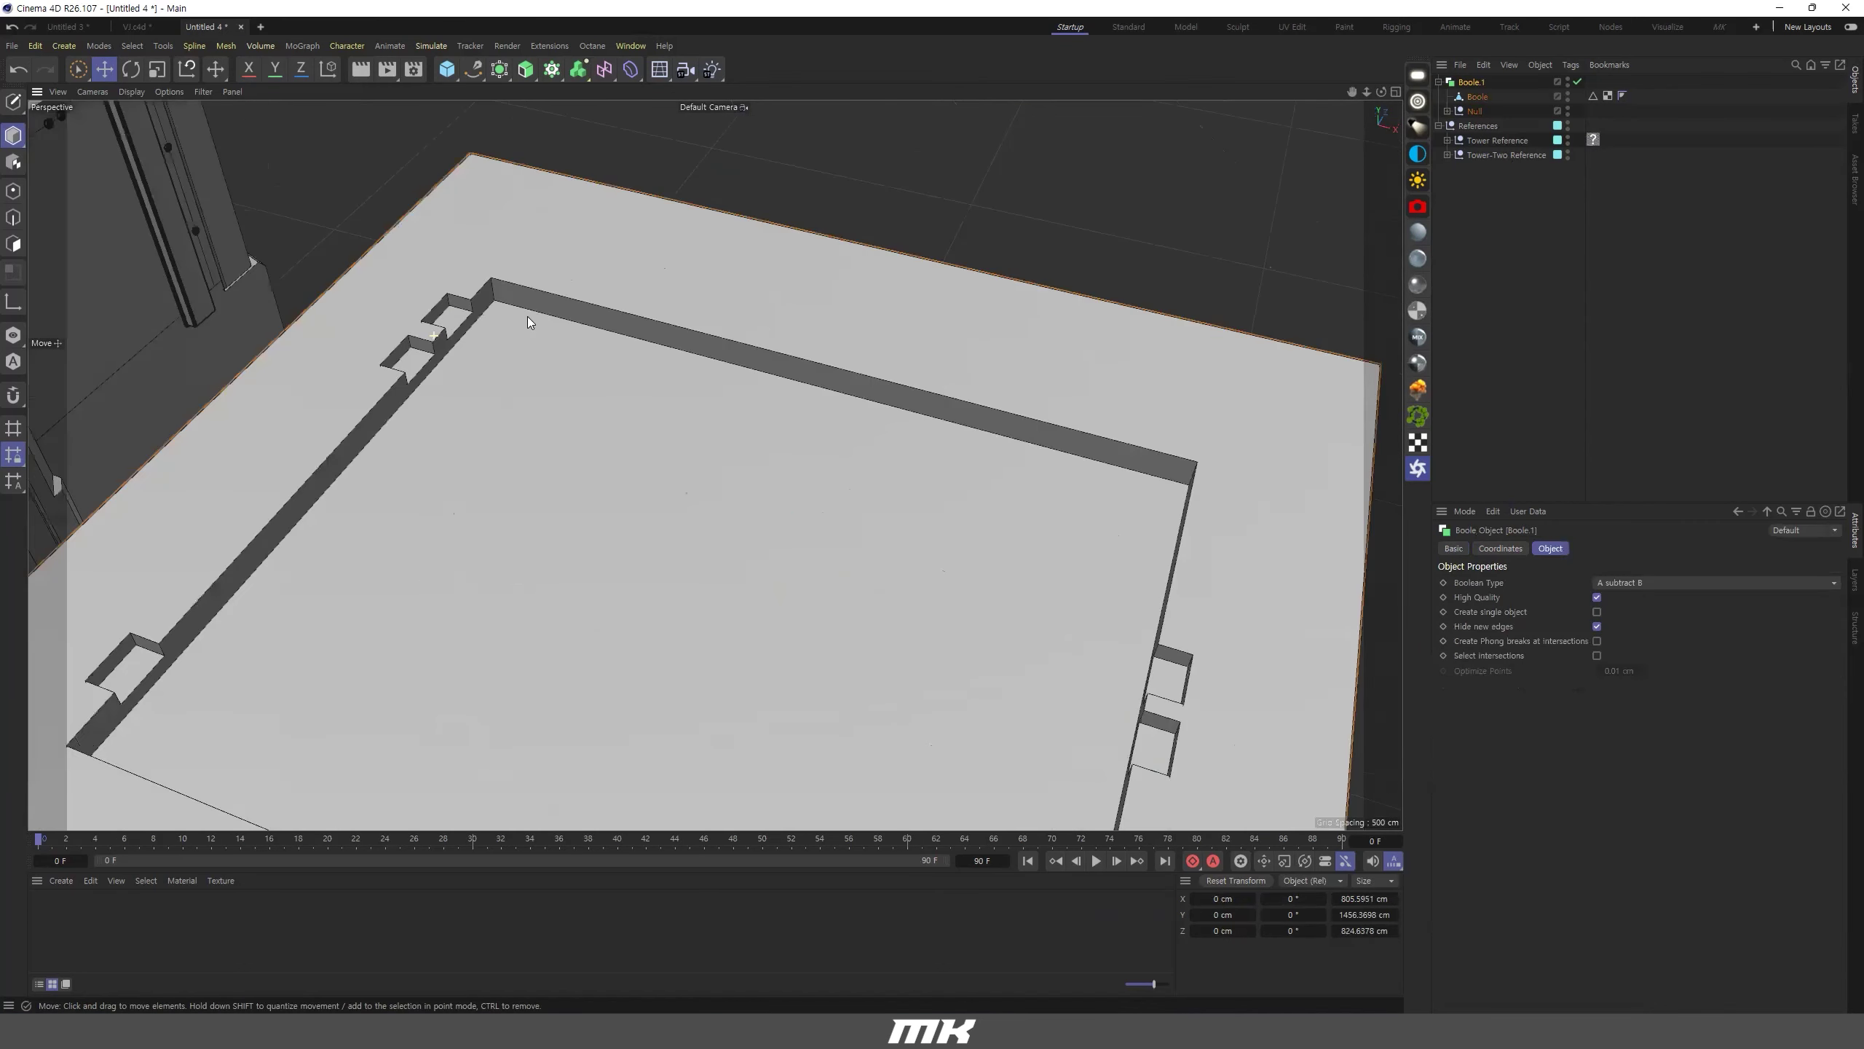
{"action": "scroll", "coordinate": [516, 366], "scroll_direction": "up", "scroll_amount": 8}
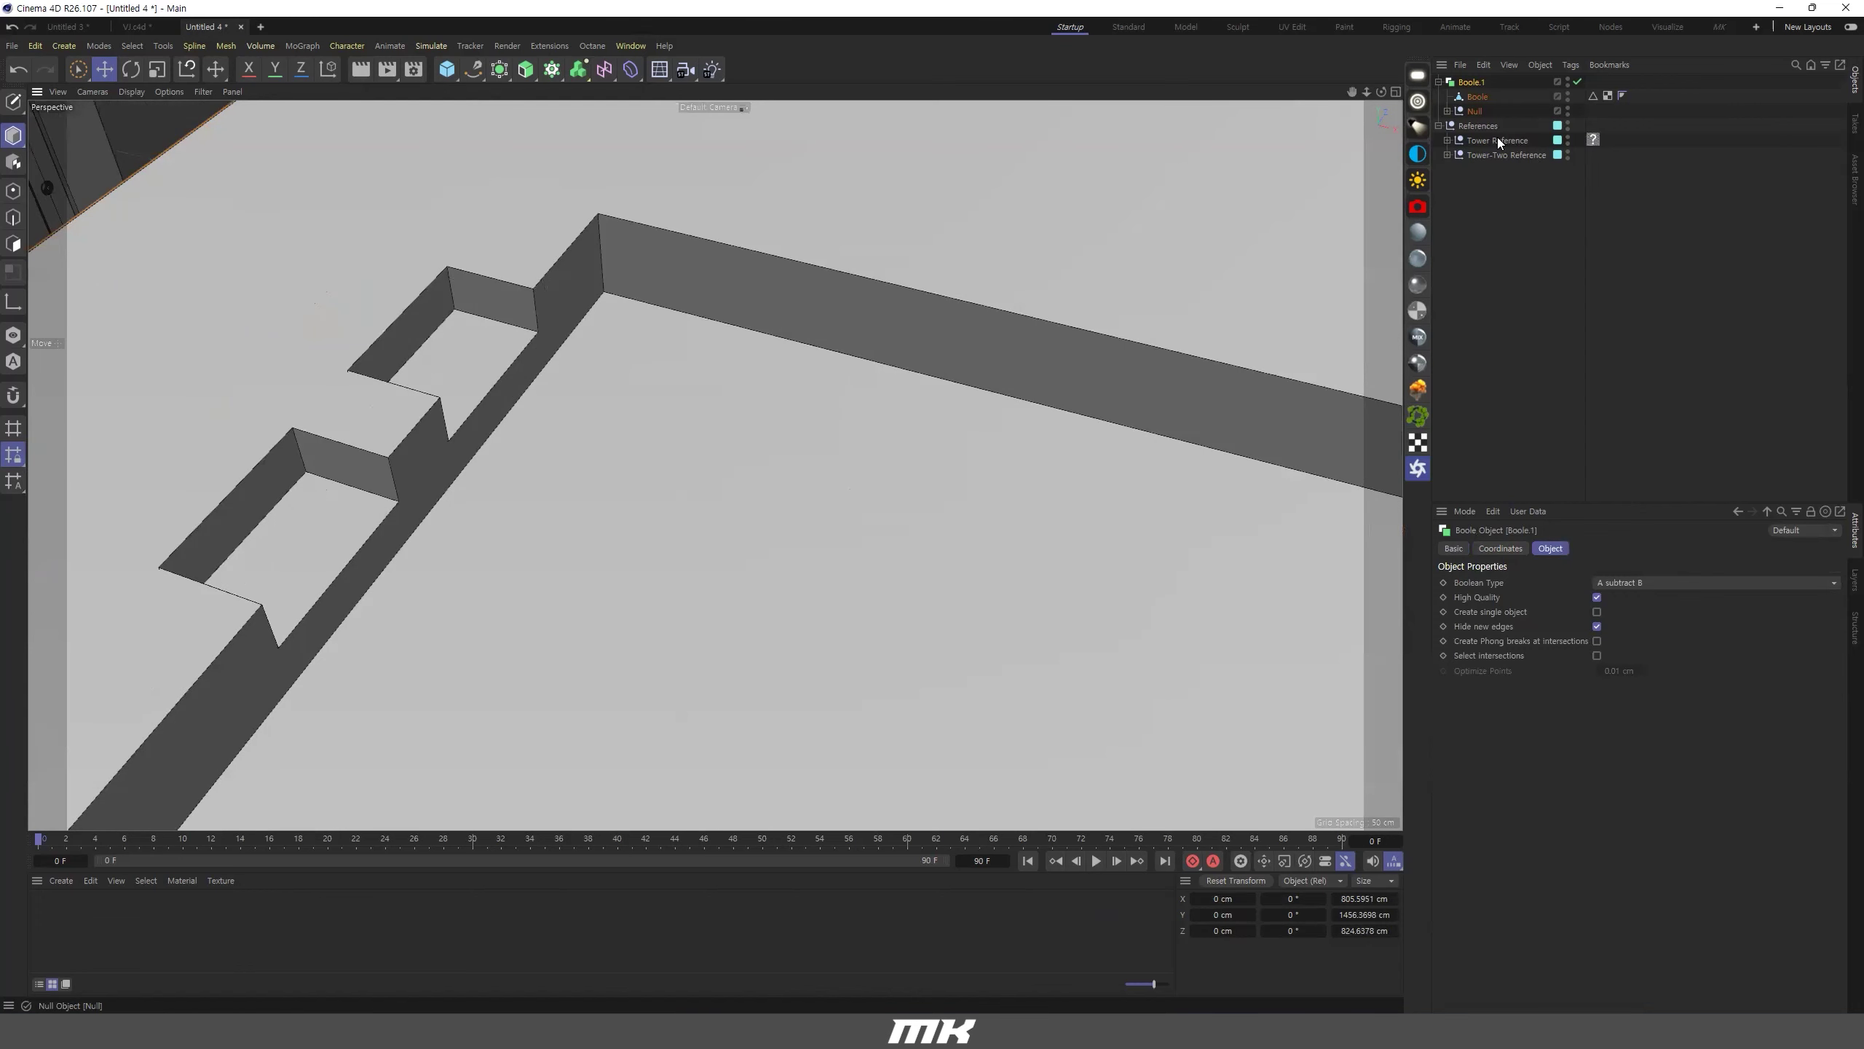
{"action": "left_click", "coordinate": [1079, 287]}
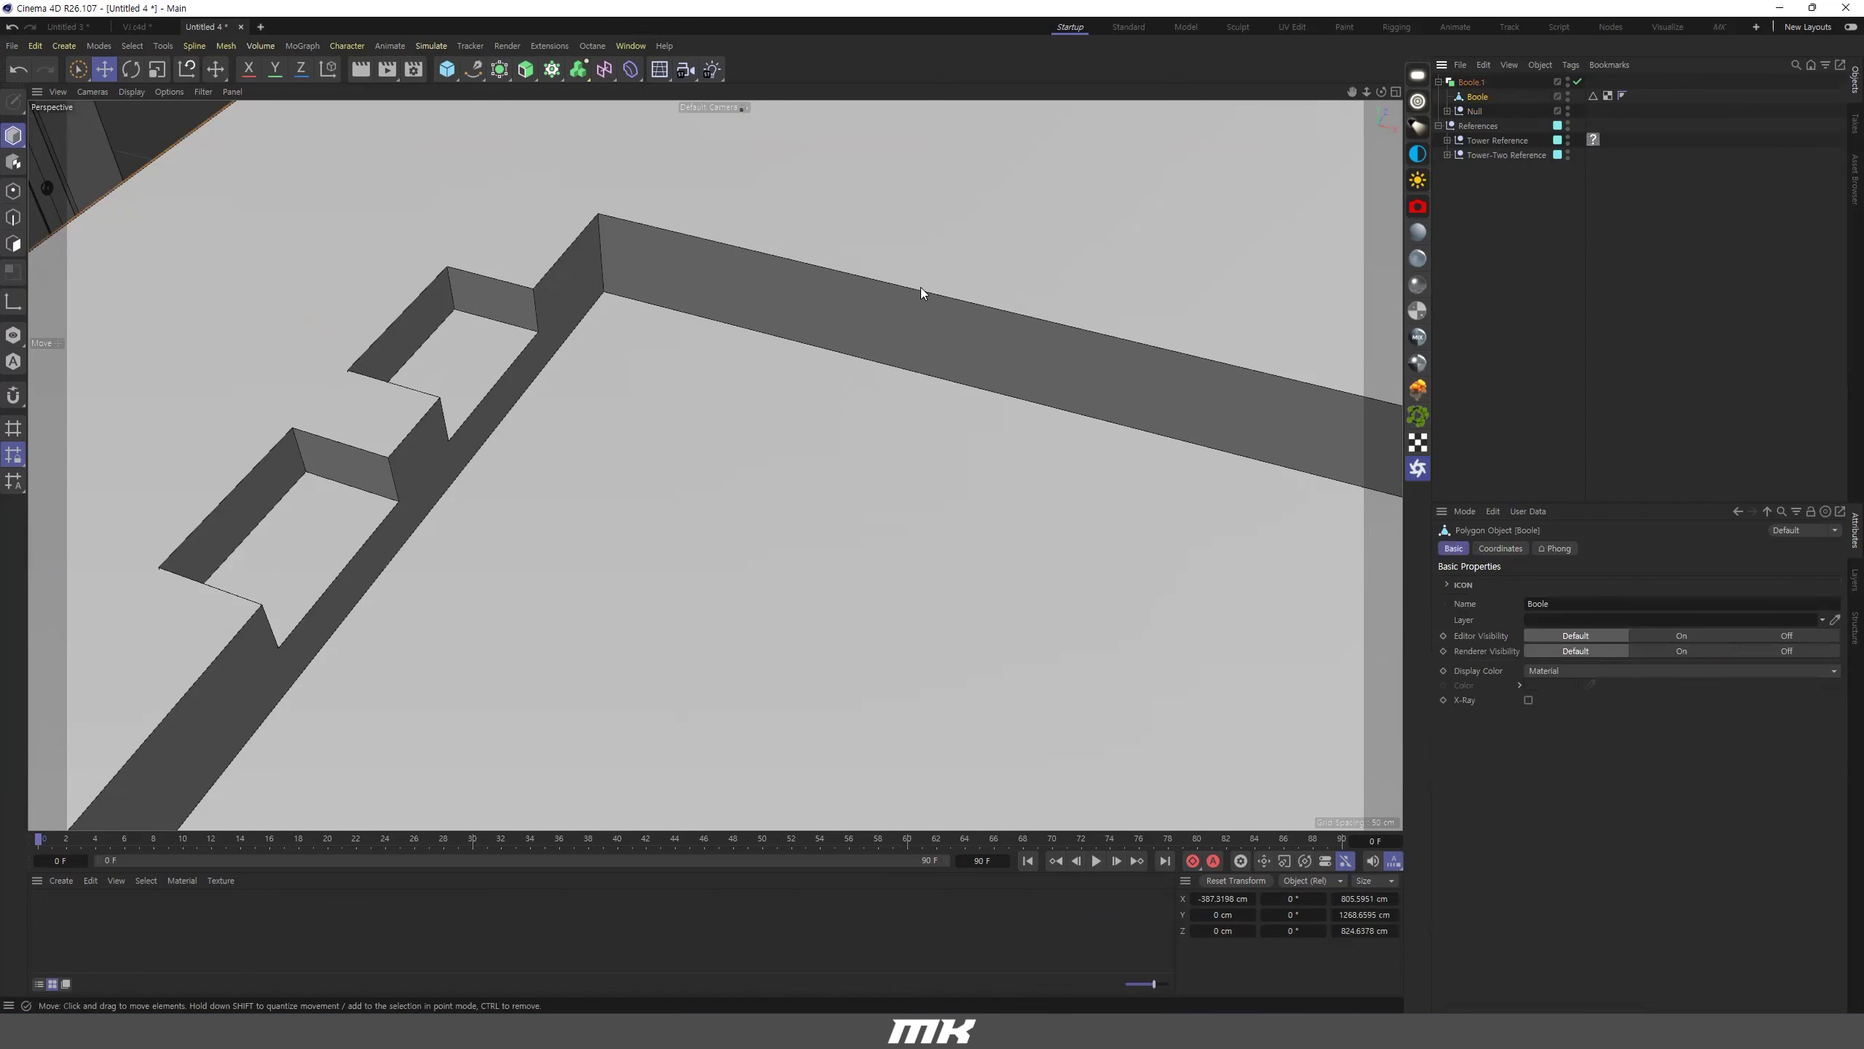
{"action": "left_click", "coordinate": [435, 500]}
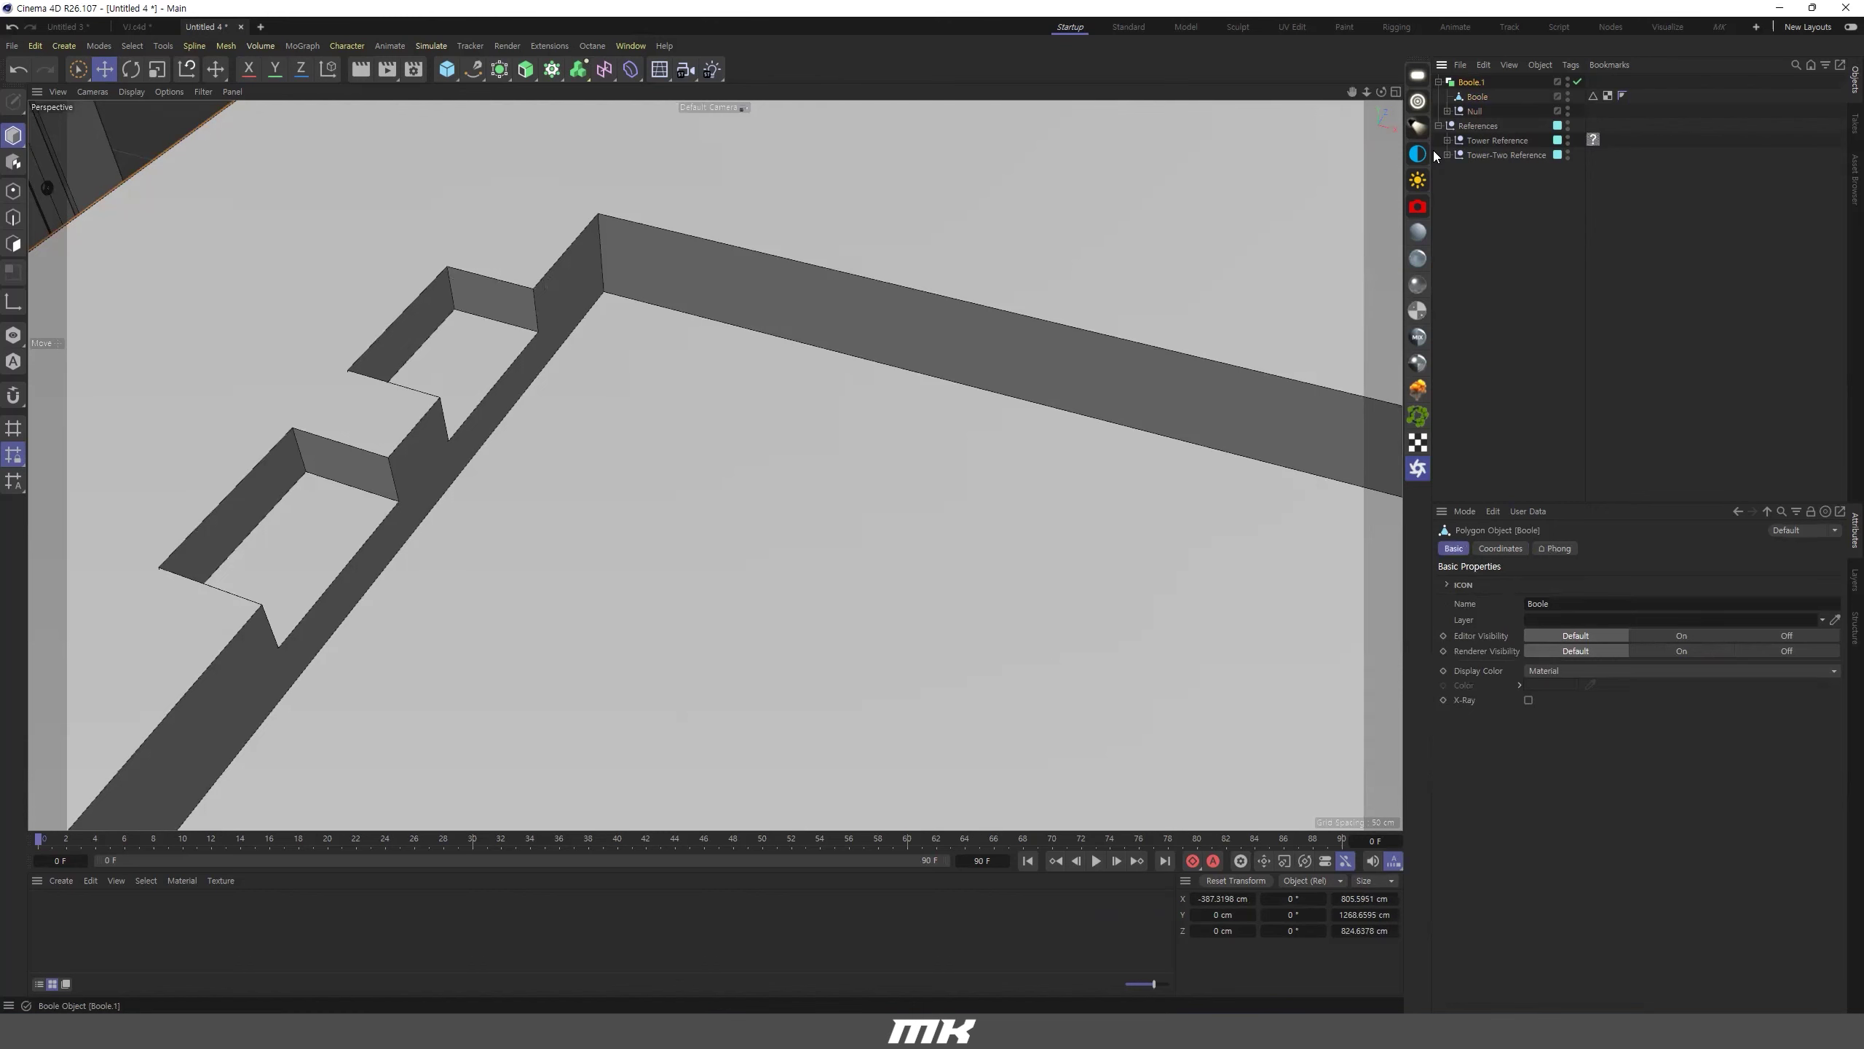
{"action": "scroll", "coordinate": [607, 390], "scroll_direction": "down", "scroll_amount": 10}
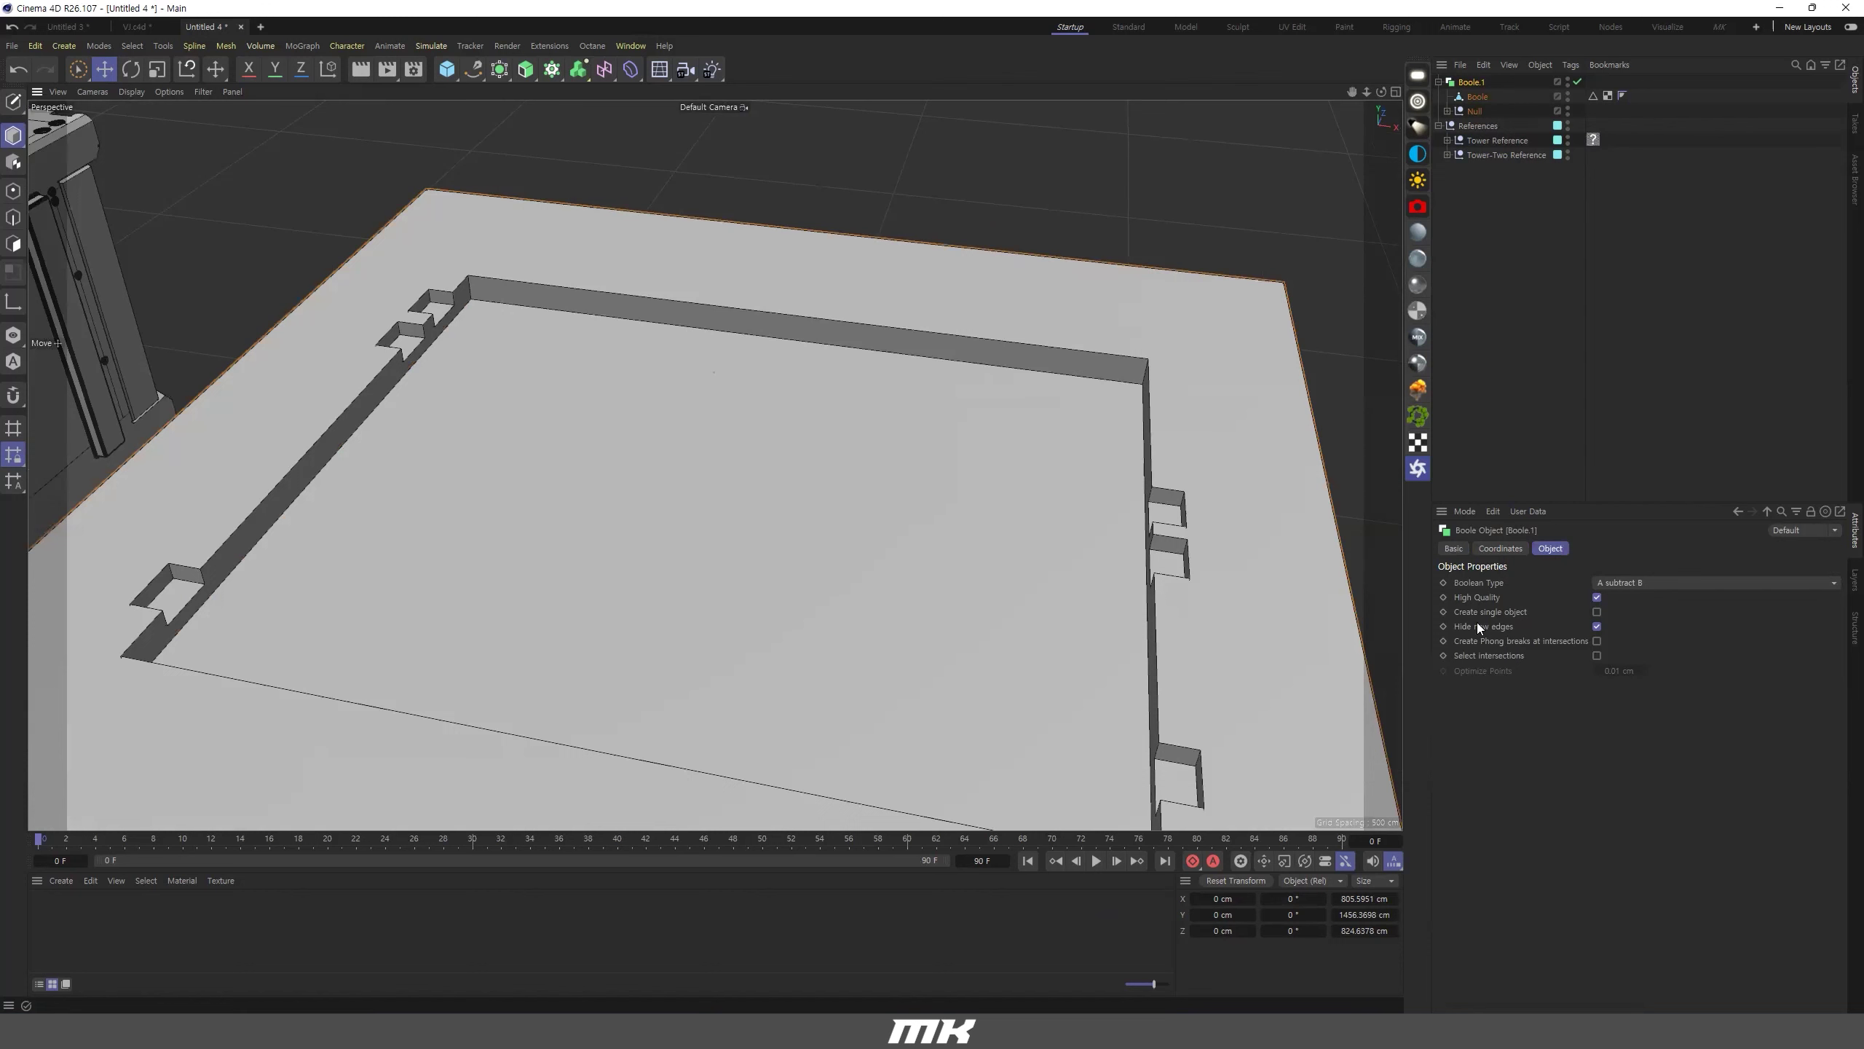
{"action": "left_click", "coordinate": [1598, 612]}
{"action": "key", "text": "c"}
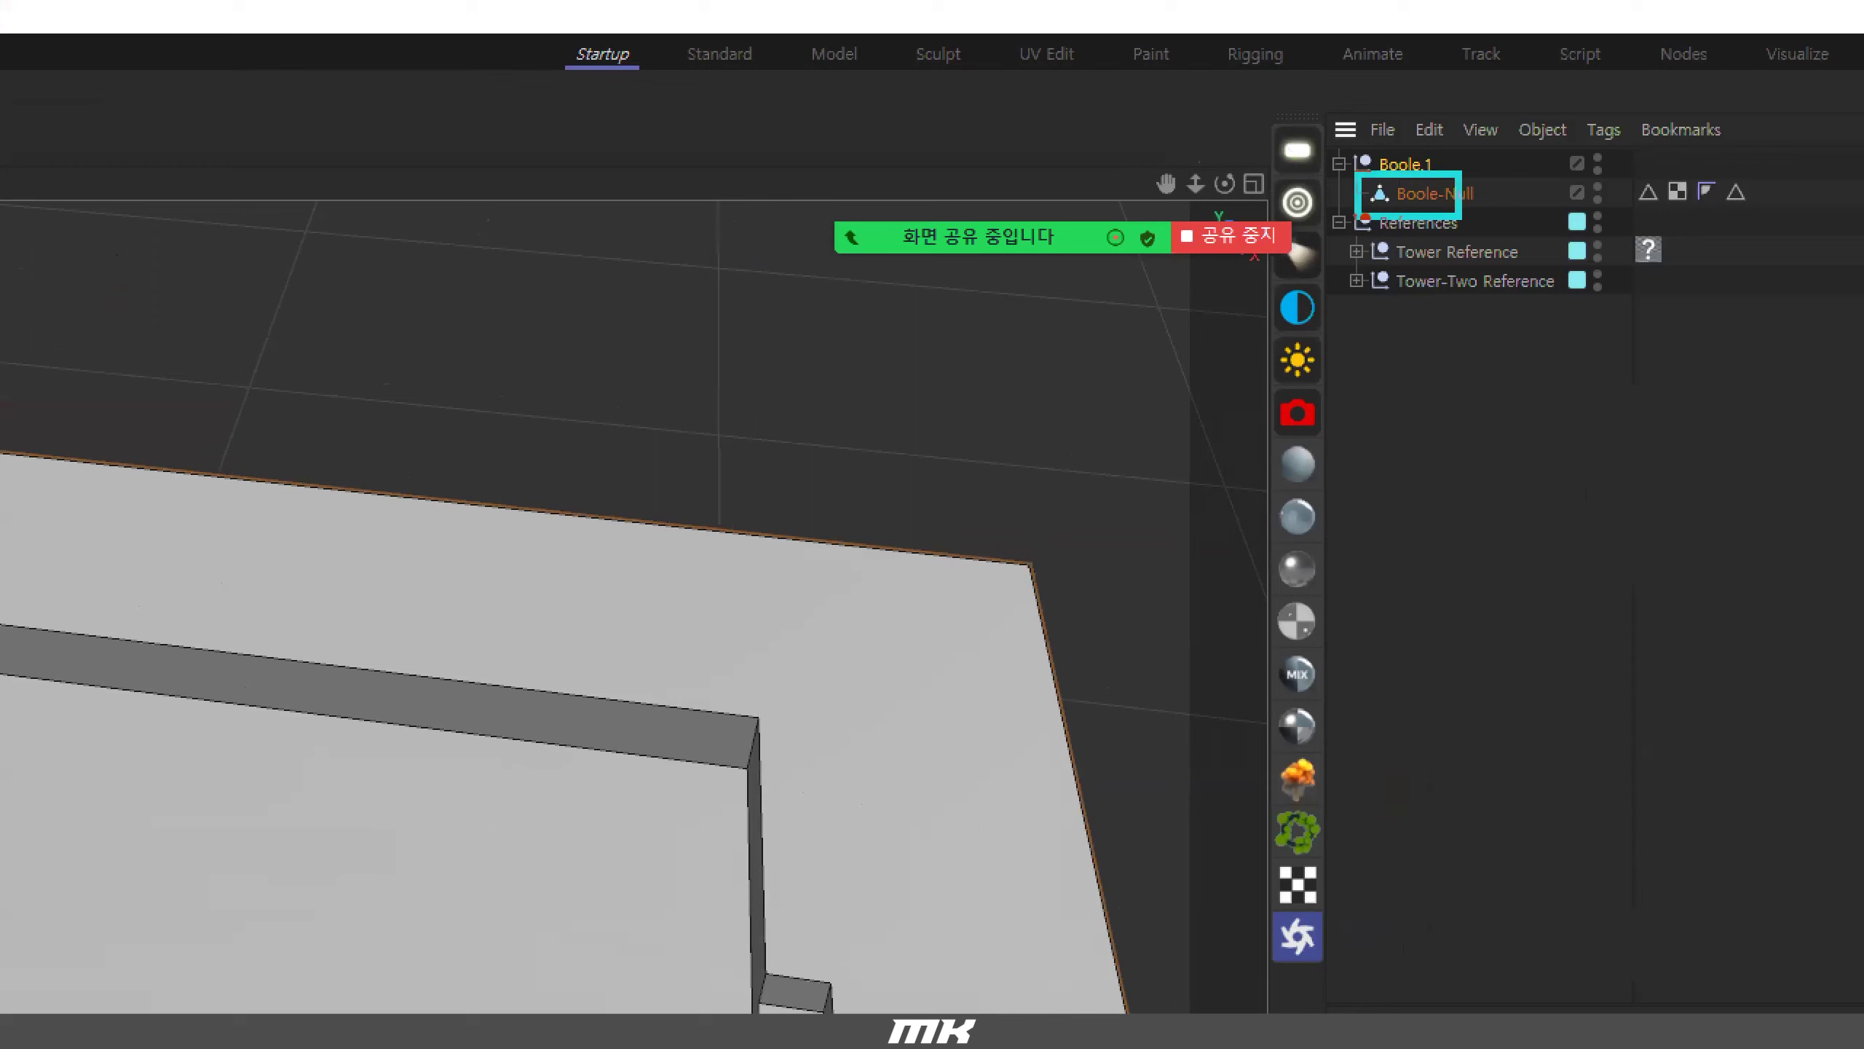
Move the resulting block mesh out of the converted Boole's null and delete the empty null.
{"action": "left_click_drag", "start_coordinate": [1491, 195], "coordinate": [1497, 432]}
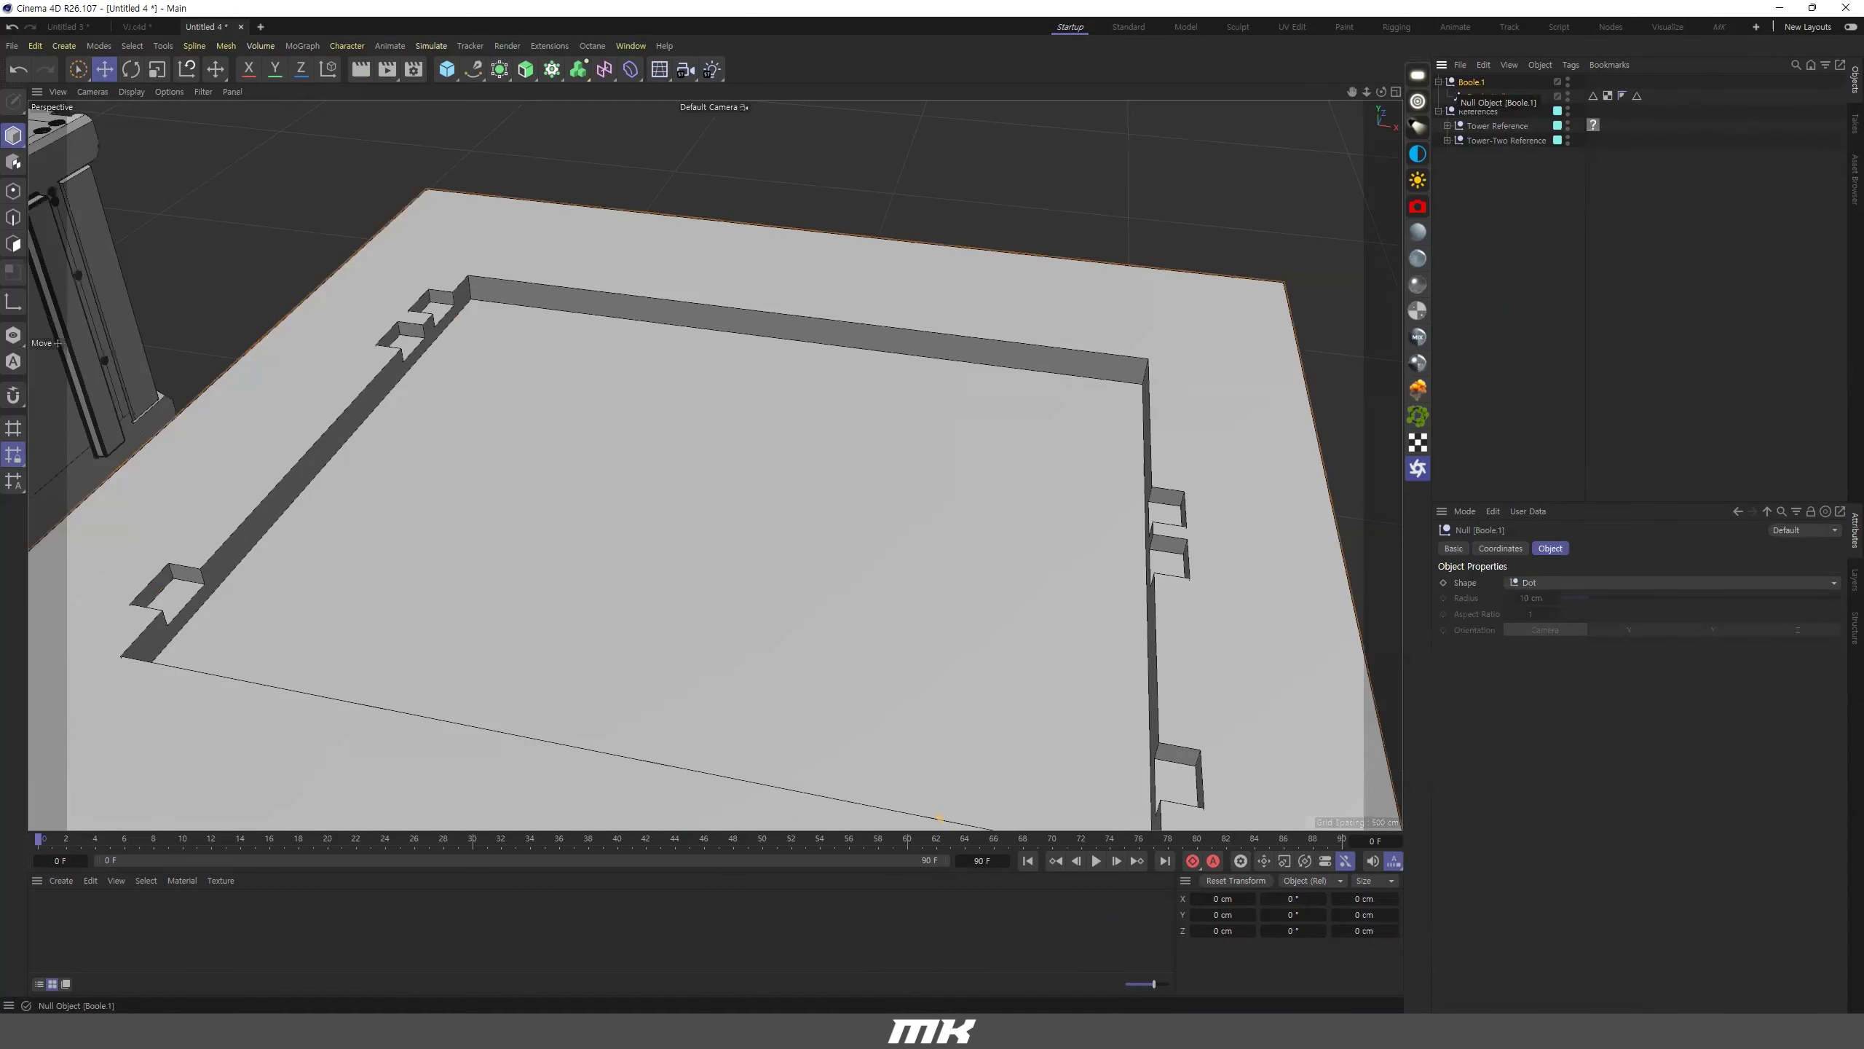
{"action": "left_click_drag", "start_coordinate": [1487, 97], "coordinate": [1483, 104]}
{"action": "left_click", "coordinate": [1471, 82]}
{"action": "key", "text": "Delete"}
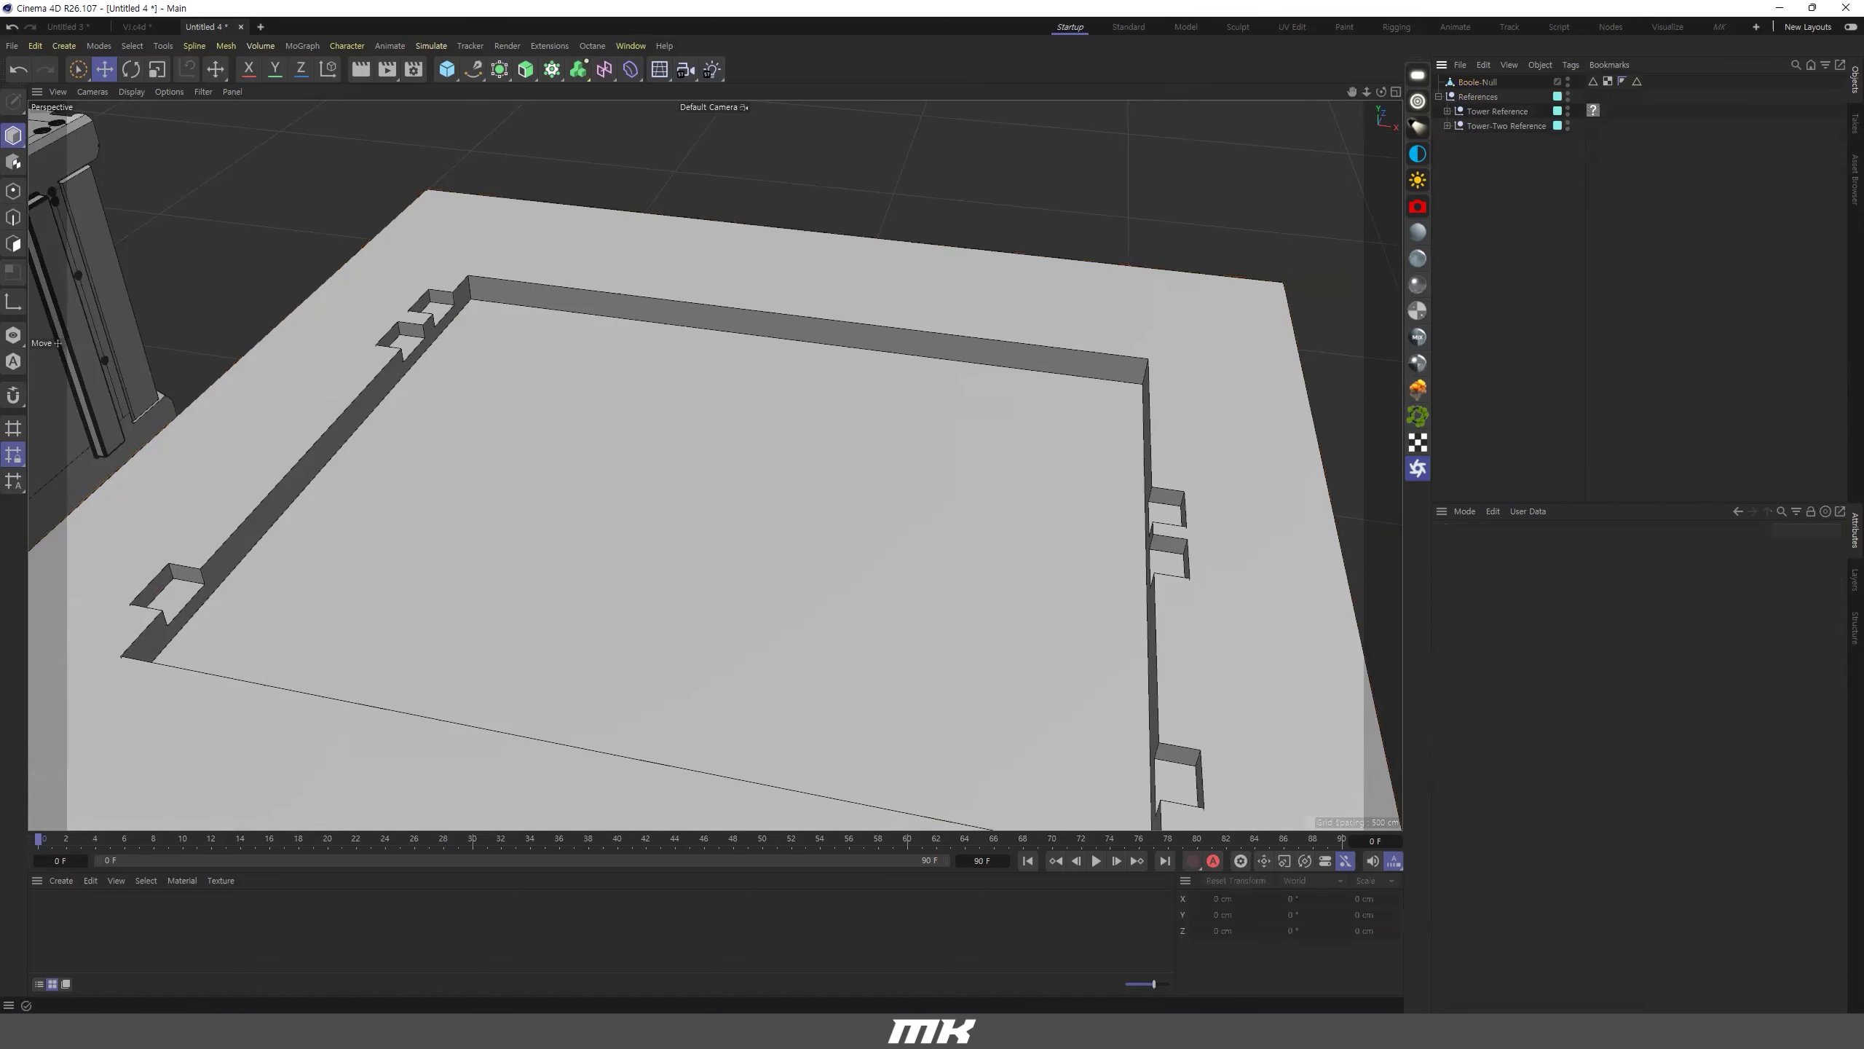
Select the edge where the notch floor meets the recess wall on all six notches of the block.
{"action": "left_click", "coordinate": [1477, 83]}
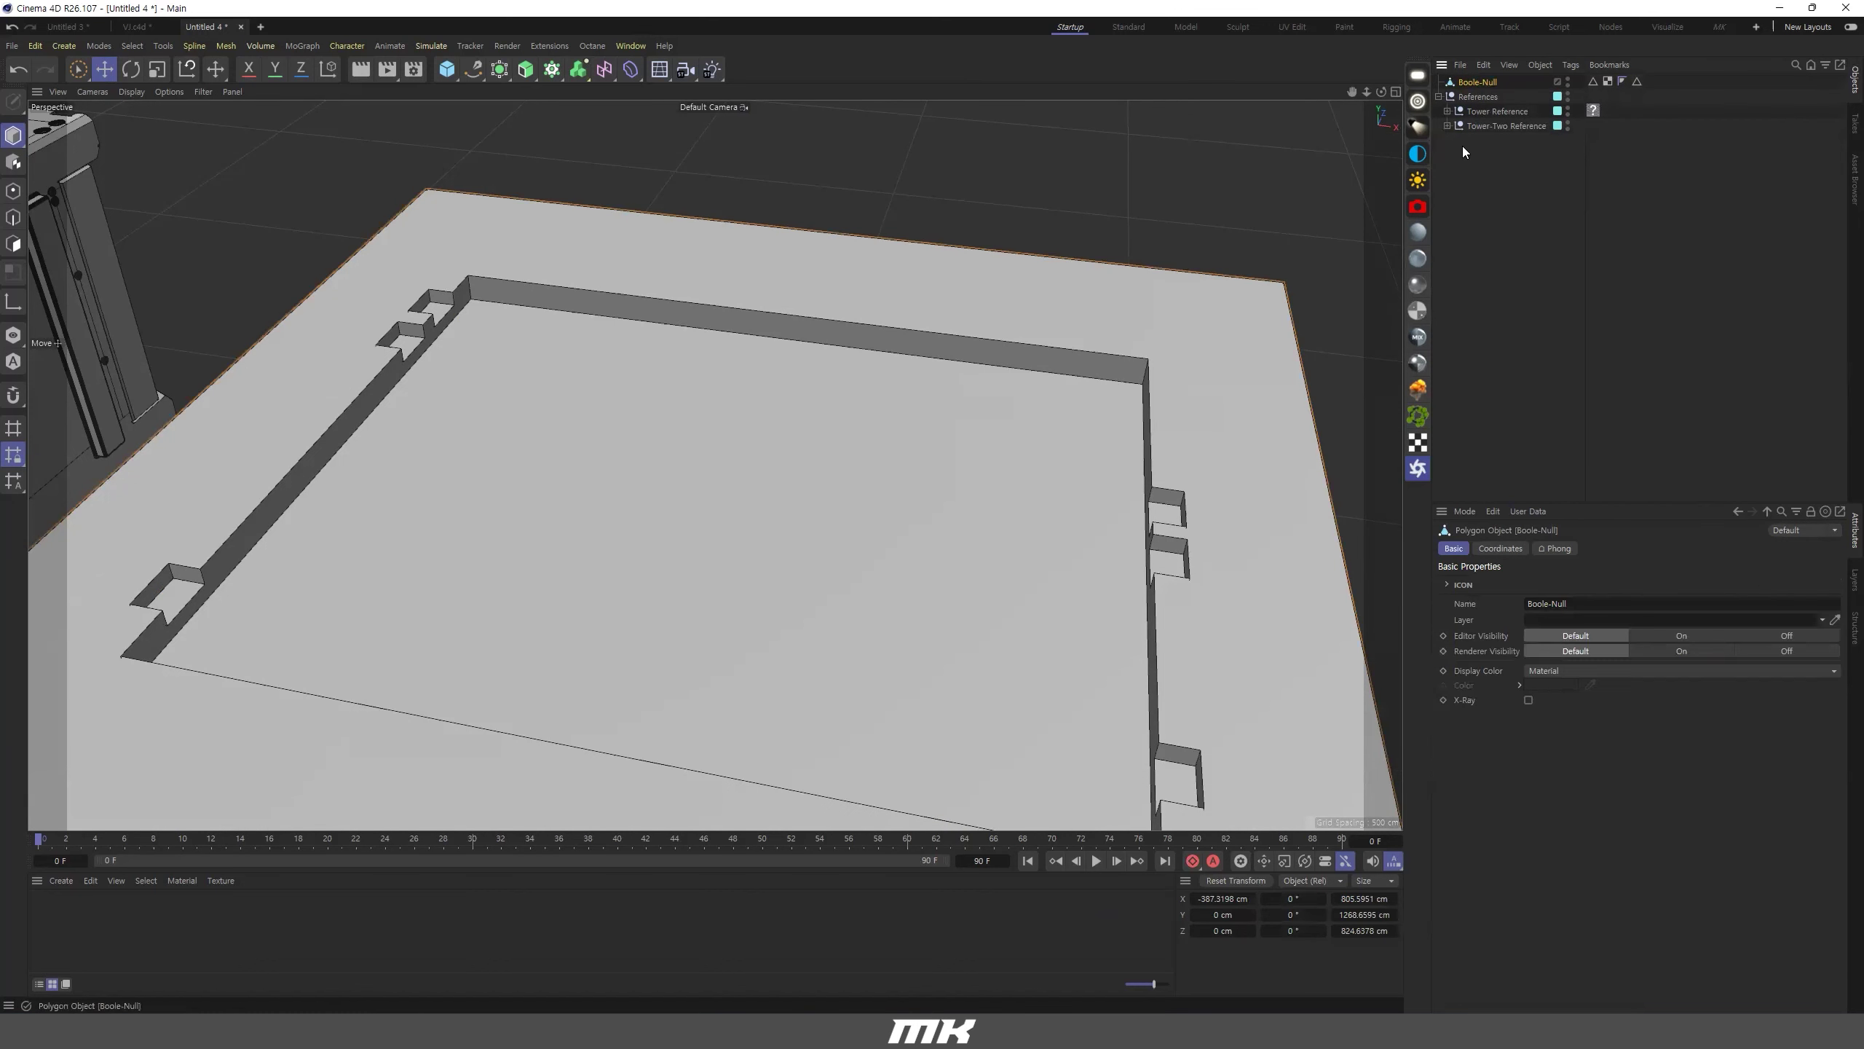
{"action": "left_click", "coordinate": [13, 217]}
{"action": "scroll", "coordinate": [508, 298], "scroll_direction": "up", "scroll_amount": 10}
{"action": "left_click", "coordinate": [488, 295]}
{"action": "left_click", "coordinate": [396, 386], "text": "shift"}
{"action": "scroll", "coordinate": [456, 389], "scroll_direction": "down", "scroll_amount": 6}
{"action": "middle_click_drag", "start_coordinate": [441, 470], "coordinate": [620, 288], "text": "alt"}
{"action": "left_click", "coordinate": [420, 514], "text": "shift"}
{"action": "left_click_drag", "start_coordinate": [564, 531], "coordinate": [715, 462], "text": "alt"}
{"action": "scroll", "coordinate": [716, 462], "scroll_direction": "down", "scroll_amount": 3}
{"action": "middle_click_drag", "start_coordinate": [716, 462], "coordinate": [628, 471], "text": "alt"}
{"action": "left_click", "coordinate": [1044, 472], "text": "shift"}
{"action": "left_click", "coordinate": [920, 346], "text": "shift"}
{"action": "left_click", "coordinate": [888, 312], "text": "shift"}
{"action": "middle_click_drag", "start_coordinate": [890, 401], "coordinate": [863, 439], "text": "alt"}
{"action": "left_click_drag", "start_coordinate": [861, 421], "coordinate": [1077, 416], "text": "alt"}
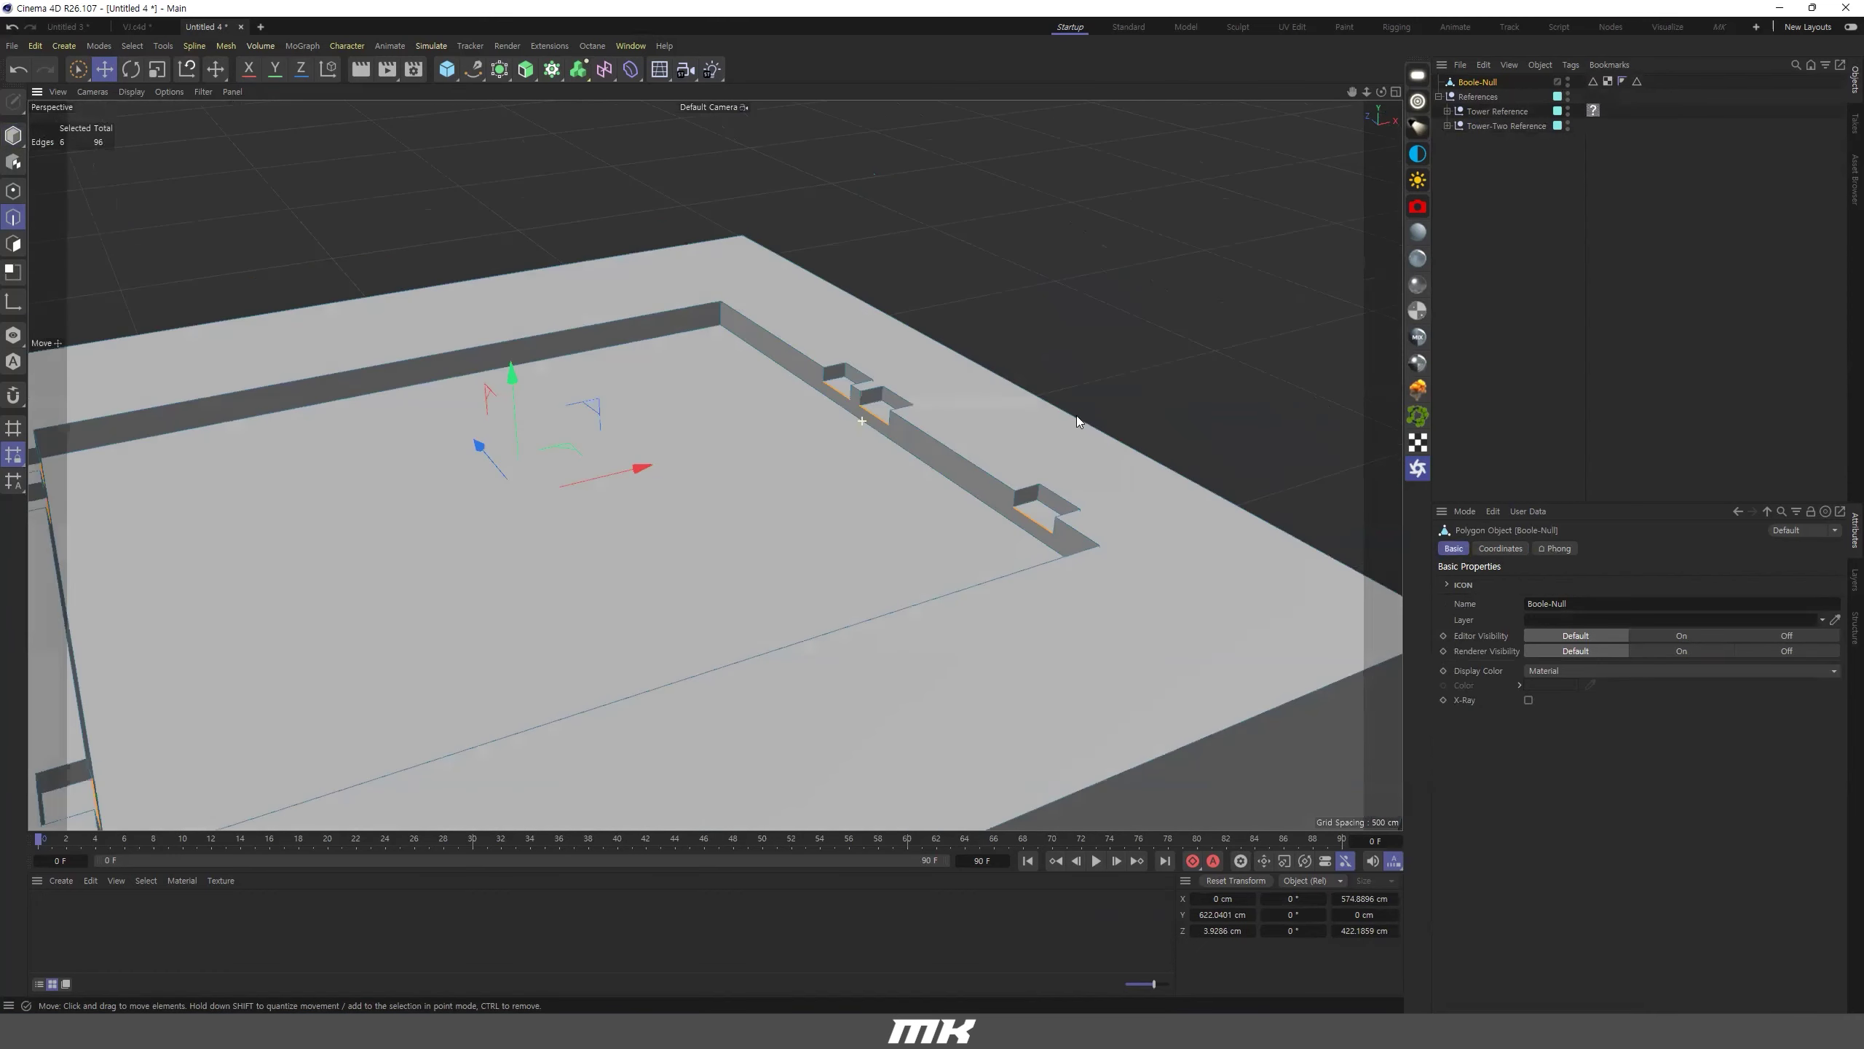
Bevel the six selected notch floor edges with a 4.9 cm offset and 5 subdivisions.
{"action": "scroll", "coordinate": [1064, 382], "scroll_direction": "up", "scroll_amount": 3}
{"action": "right_click", "coordinate": [1014, 325]}
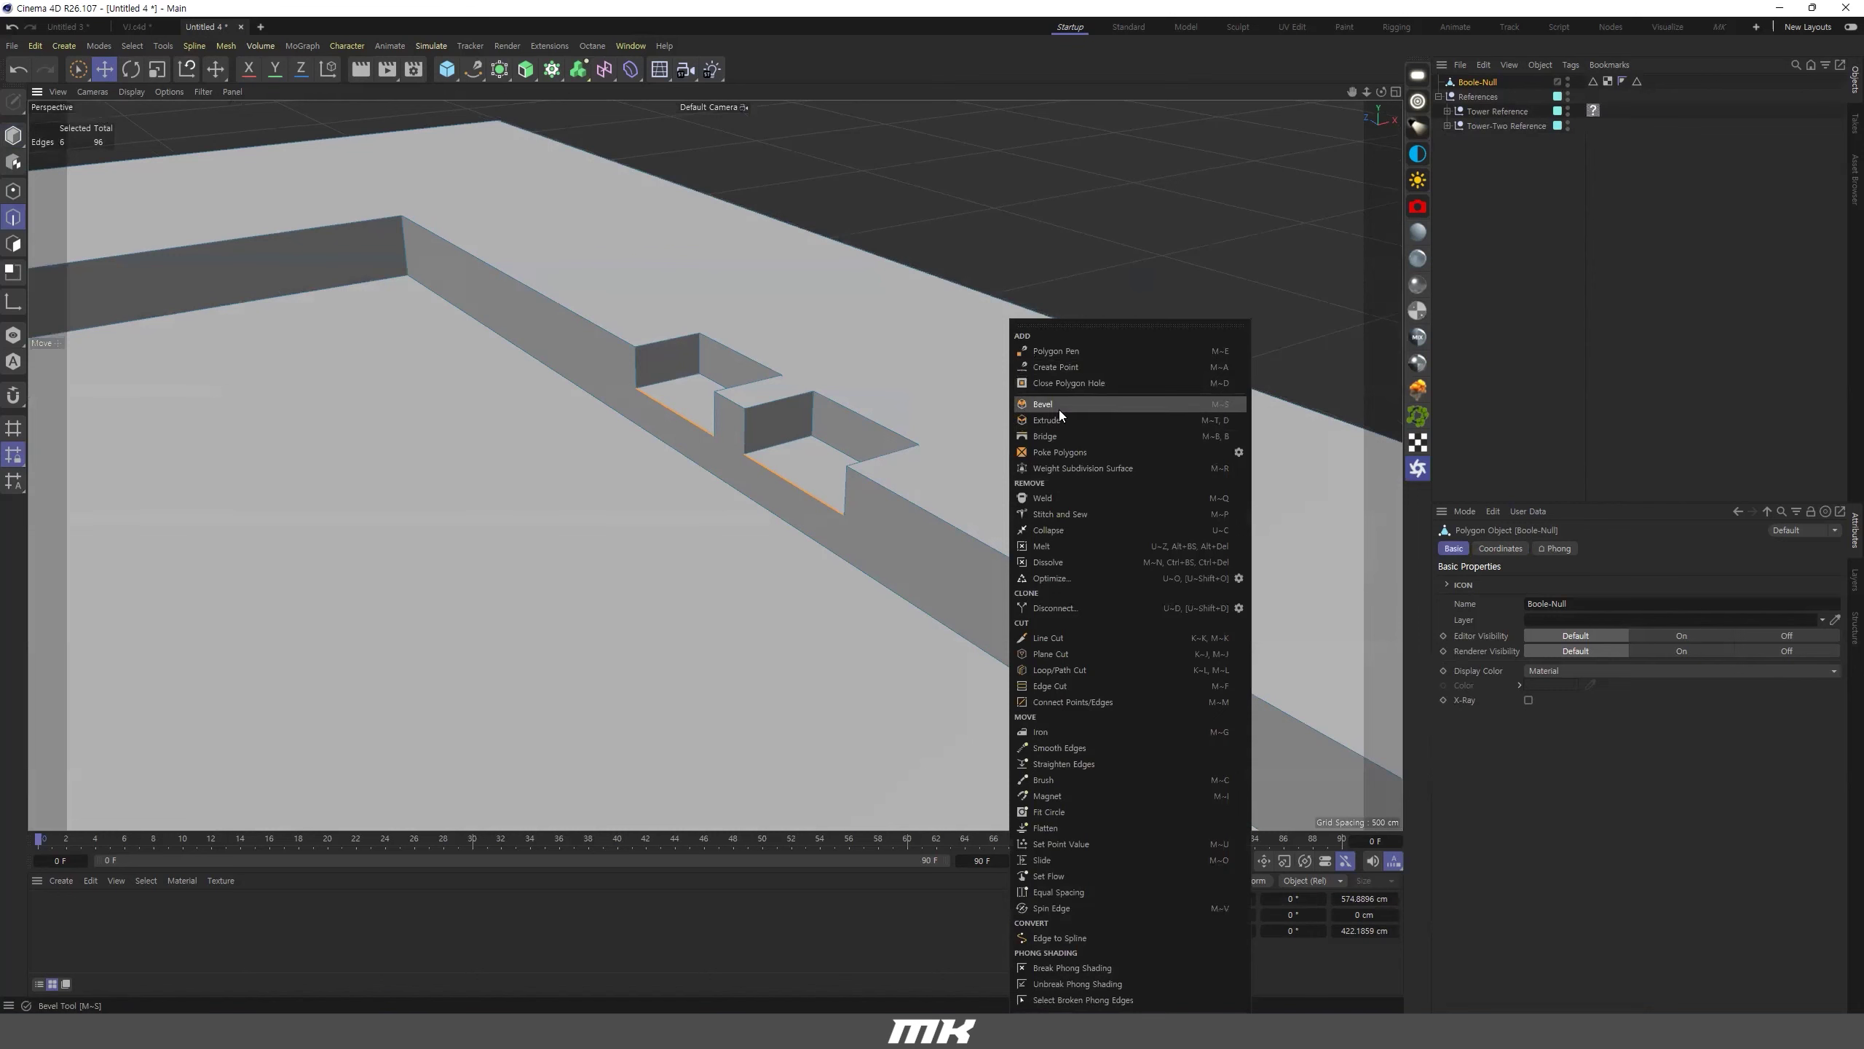
{"action": "left_click", "coordinate": [1059, 407]}
{"action": "left_click_drag", "start_coordinate": [906, 368], "coordinate": [781, 398]}
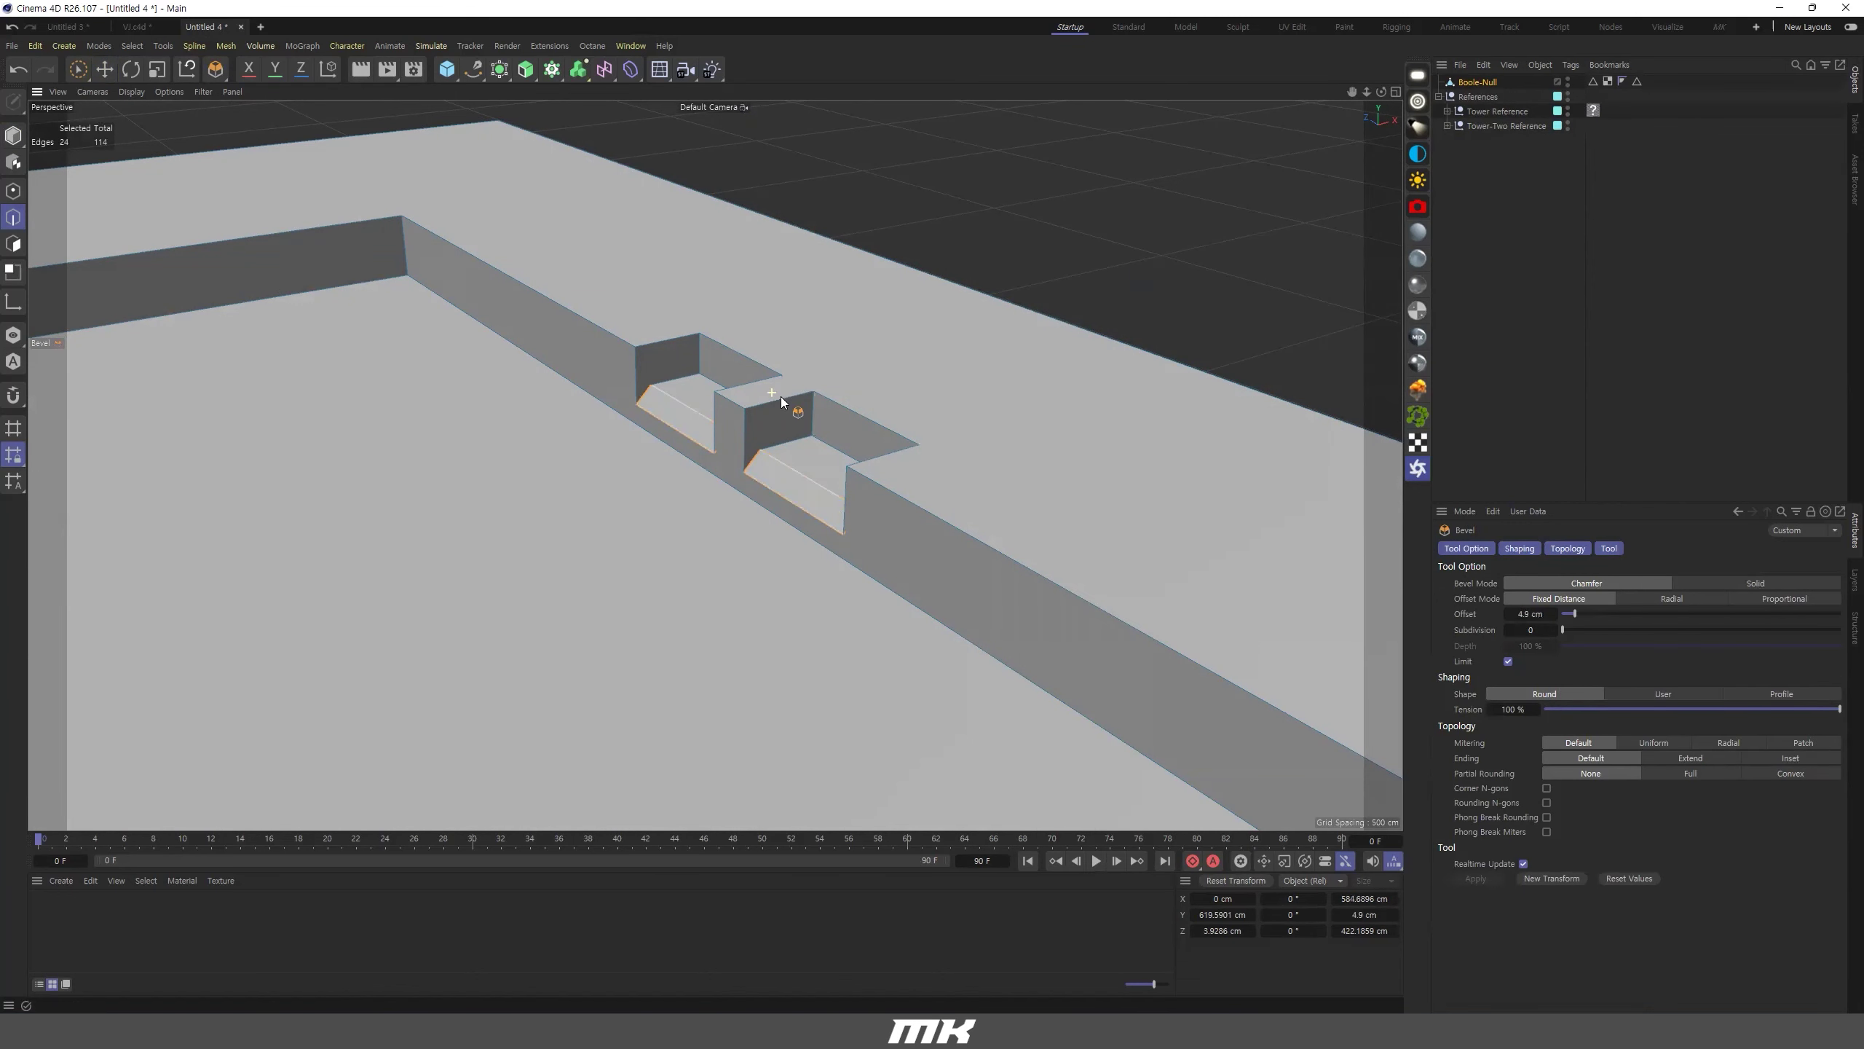
{"action": "scroll", "coordinate": [781, 400], "scroll_direction": "up", "scroll_amount": 2}
{"action": "scroll", "coordinate": [865, 429], "scroll_direction": "up", "scroll_amount": 3}
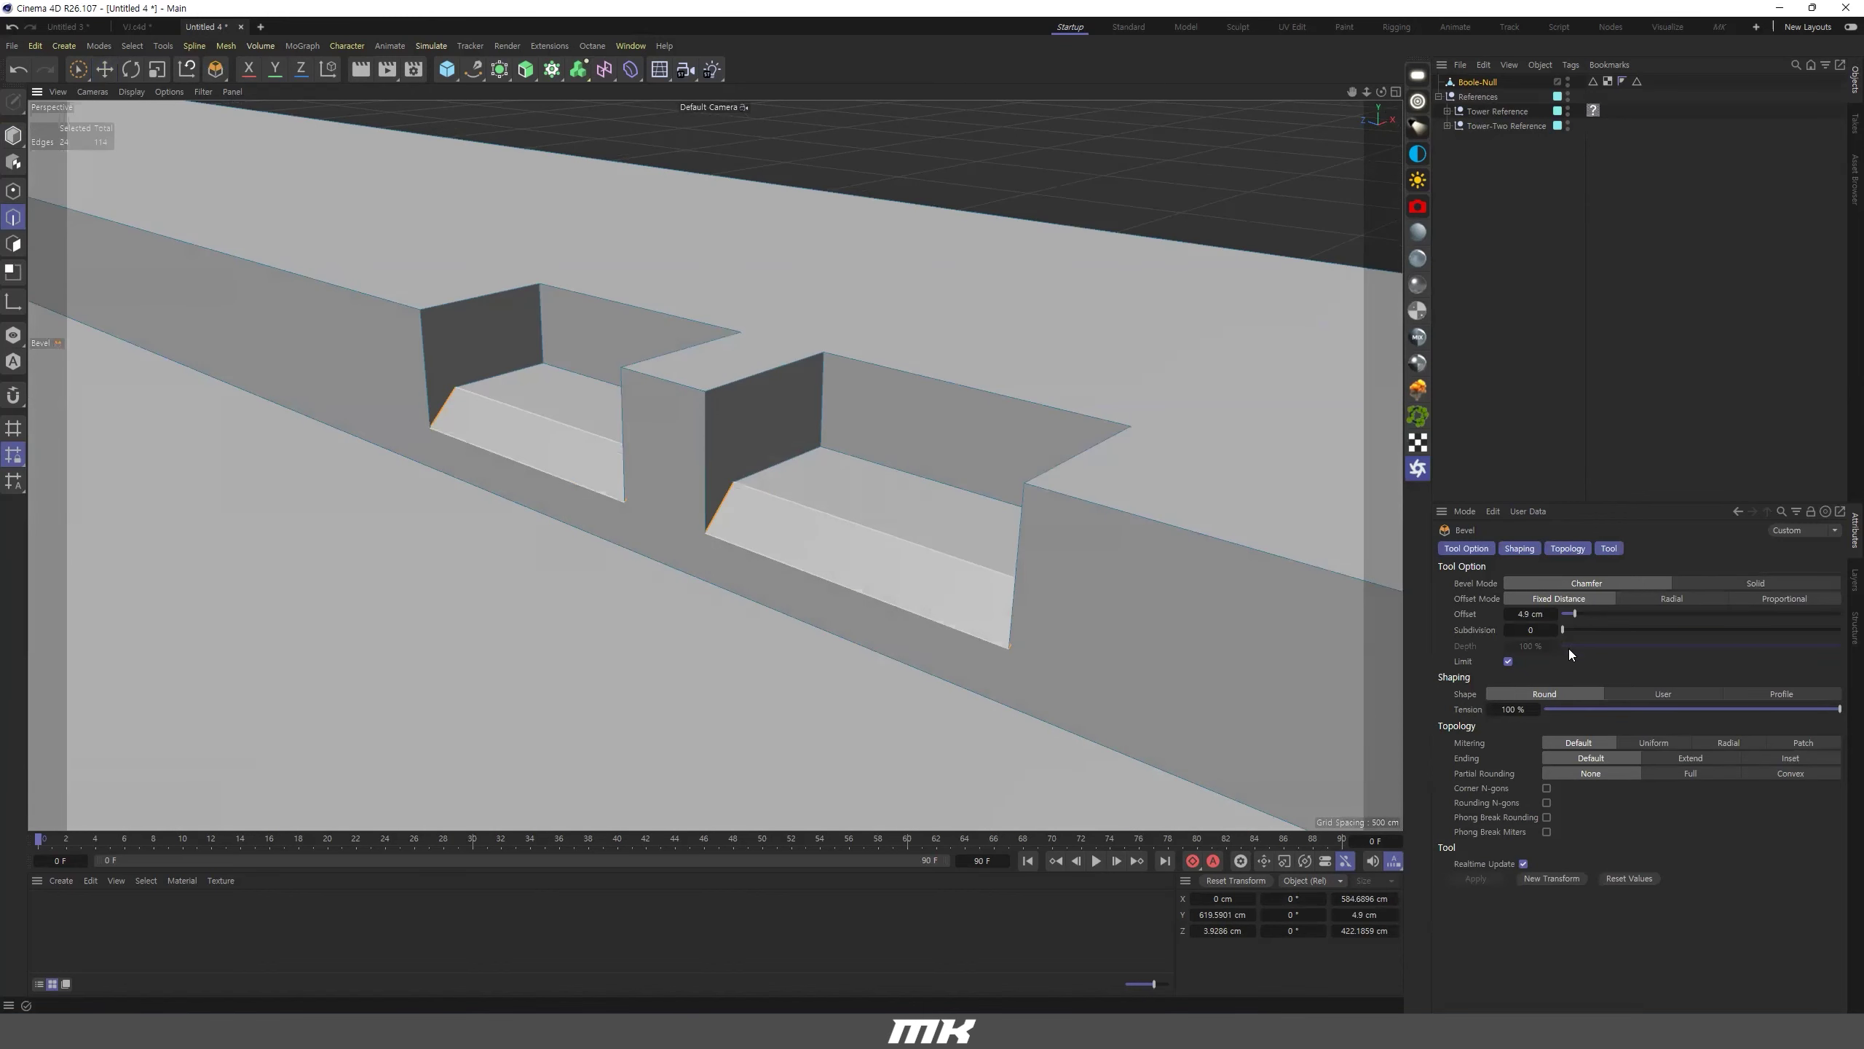
{"action": "left_click_drag", "start_coordinate": [1564, 631], "coordinate": [1630, 629]}
{"action": "scroll", "coordinate": [1266, 549], "scroll_direction": "down", "scroll_amount": 3}
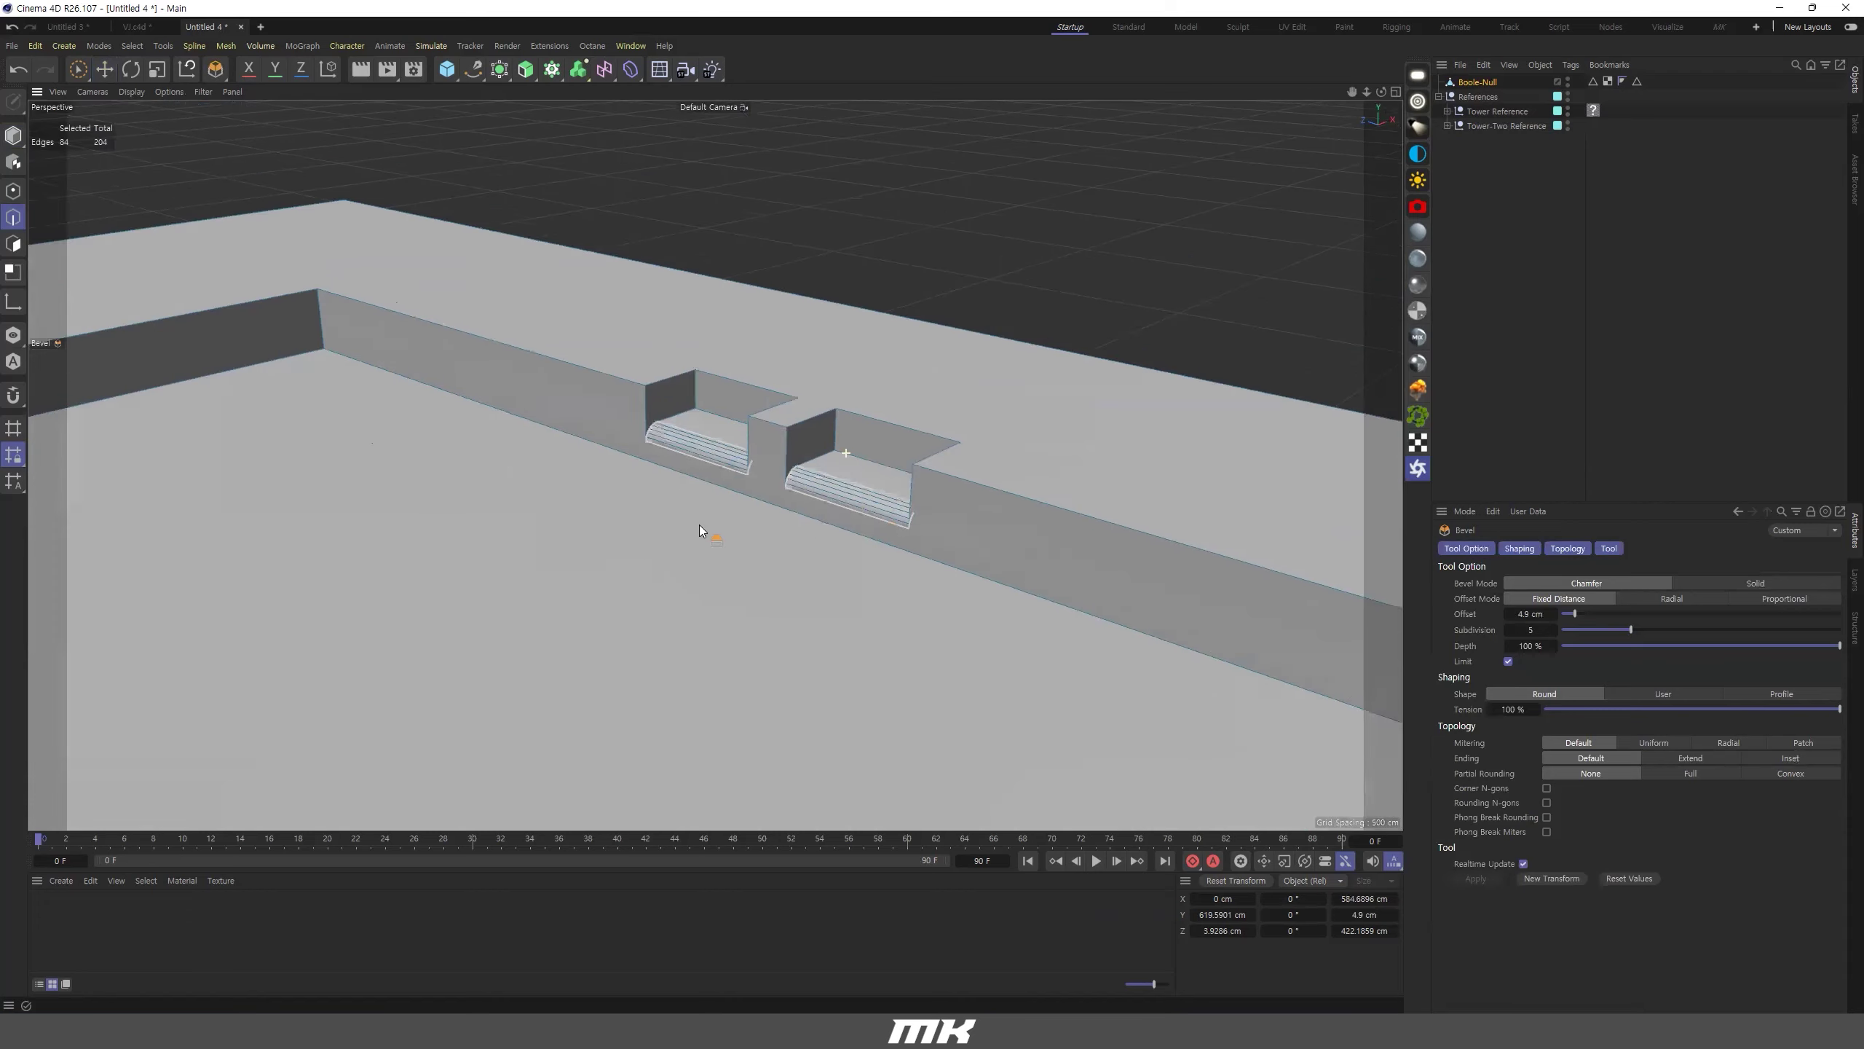
Select the upper outer edge of the back wall on all six notches, along both sides of the recess.
{"action": "scroll", "coordinate": [698, 524], "scroll_direction": "down", "scroll_amount": 2}
{"action": "left_click_drag", "start_coordinate": [716, 462], "coordinate": [342, 439], "text": "alt"}
{"action": "middle_click_drag", "start_coordinate": [124, 624], "coordinate": [381, 587], "text": "alt"}
{"action": "scroll", "coordinate": [382, 587], "scroll_direction": "up", "scroll_amount": 1}
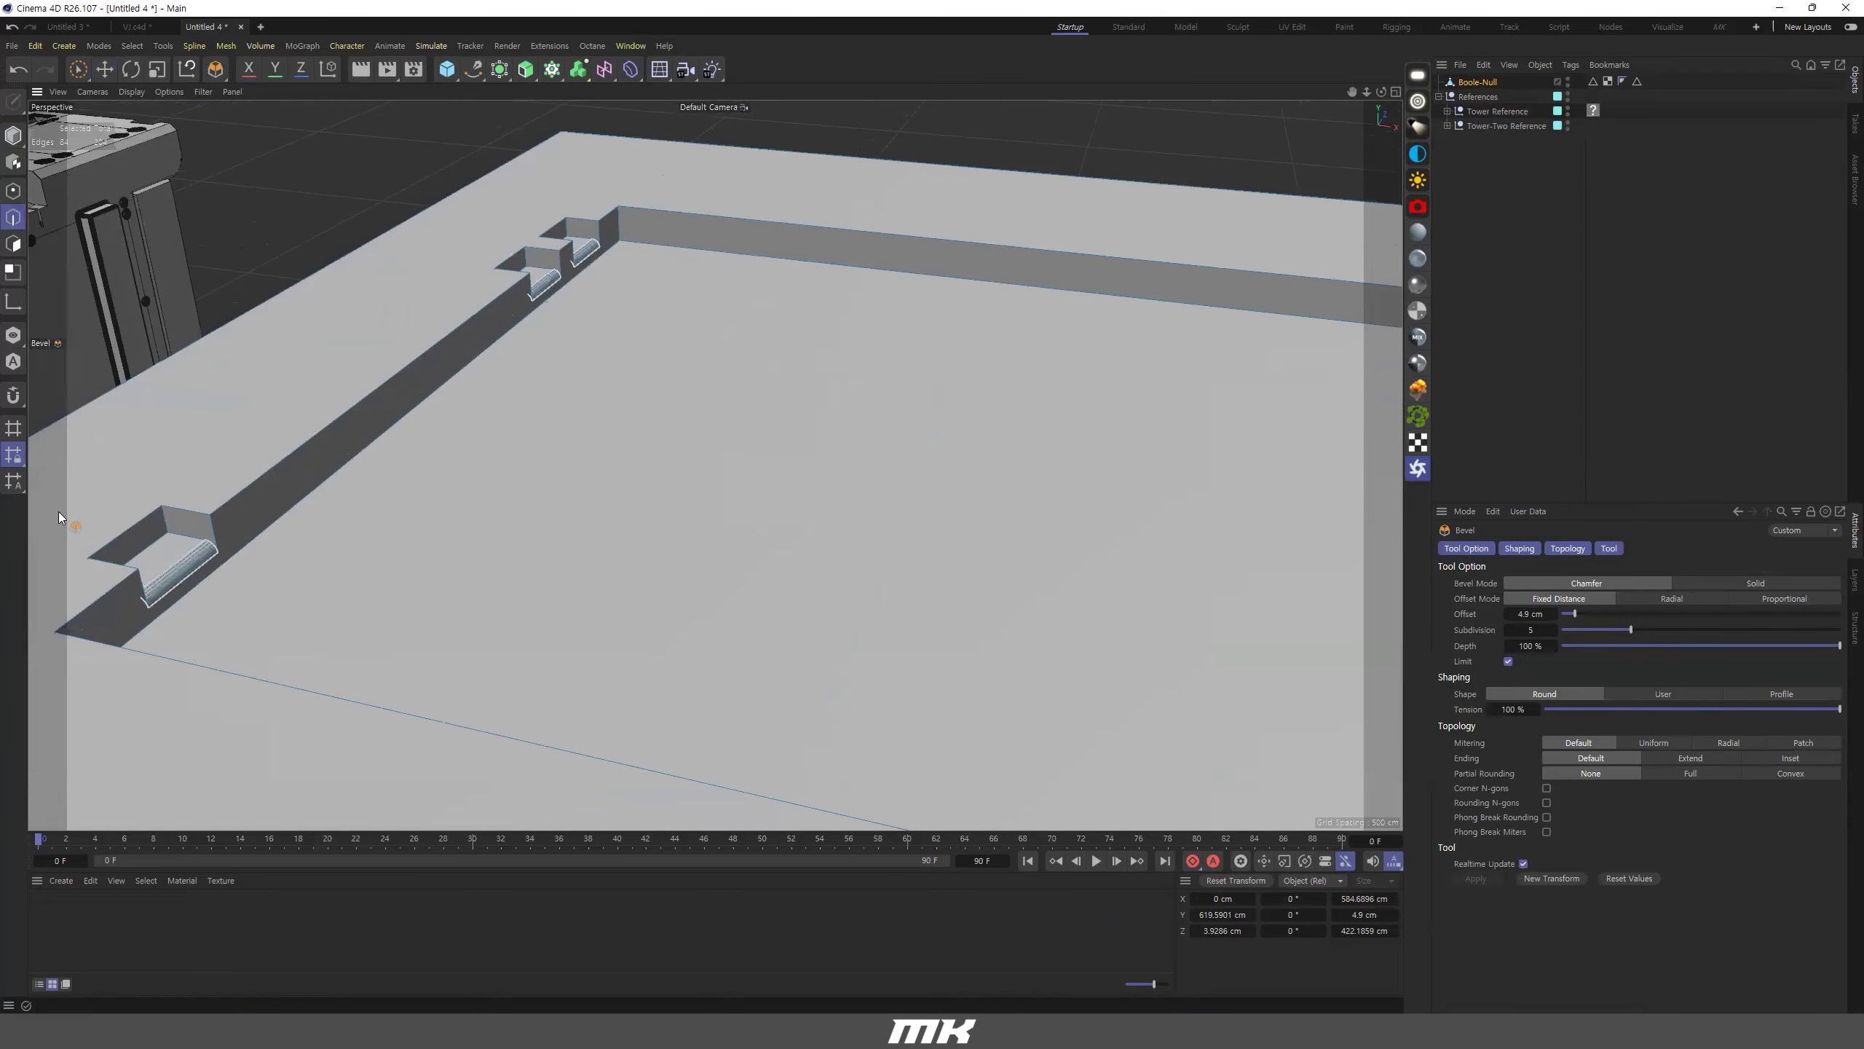
{"action": "left_click", "coordinate": [104, 69]}
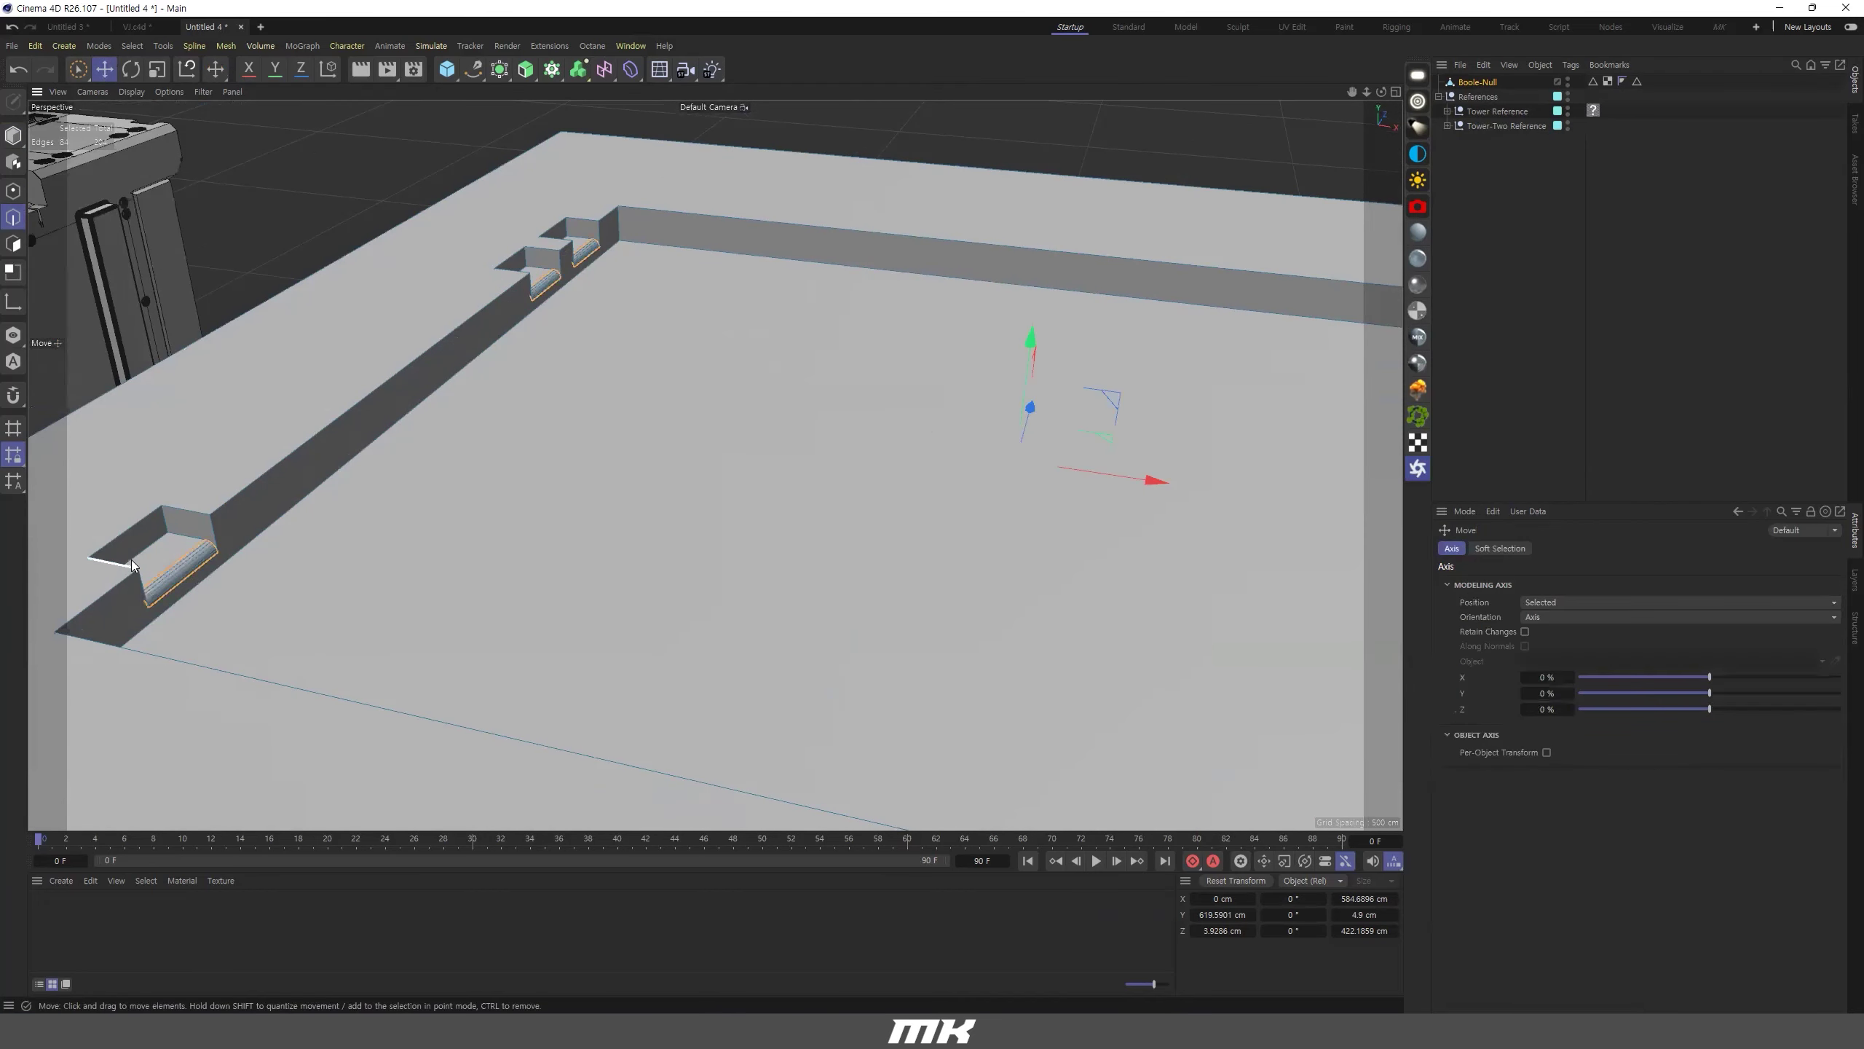
{"action": "left_click", "coordinate": [131, 526]}
{"action": "left_click", "coordinate": [518, 255], "text": "shift"}
{"action": "left_click", "coordinate": [552, 232], "text": "shift"}
{"action": "left_click_drag", "start_coordinate": [795, 383], "coordinate": [1006, 386], "text": "alt"}
{"action": "left_click", "coordinate": [1014, 352], "text": "shift"}
{"action": "left_click", "coordinate": [1067, 380], "text": "shift"}
{"action": "middle_click_drag", "start_coordinate": [1243, 543], "coordinate": [875, 469], "text": "alt"}
{"action": "left_click", "coordinate": [979, 456], "text": "shift"}
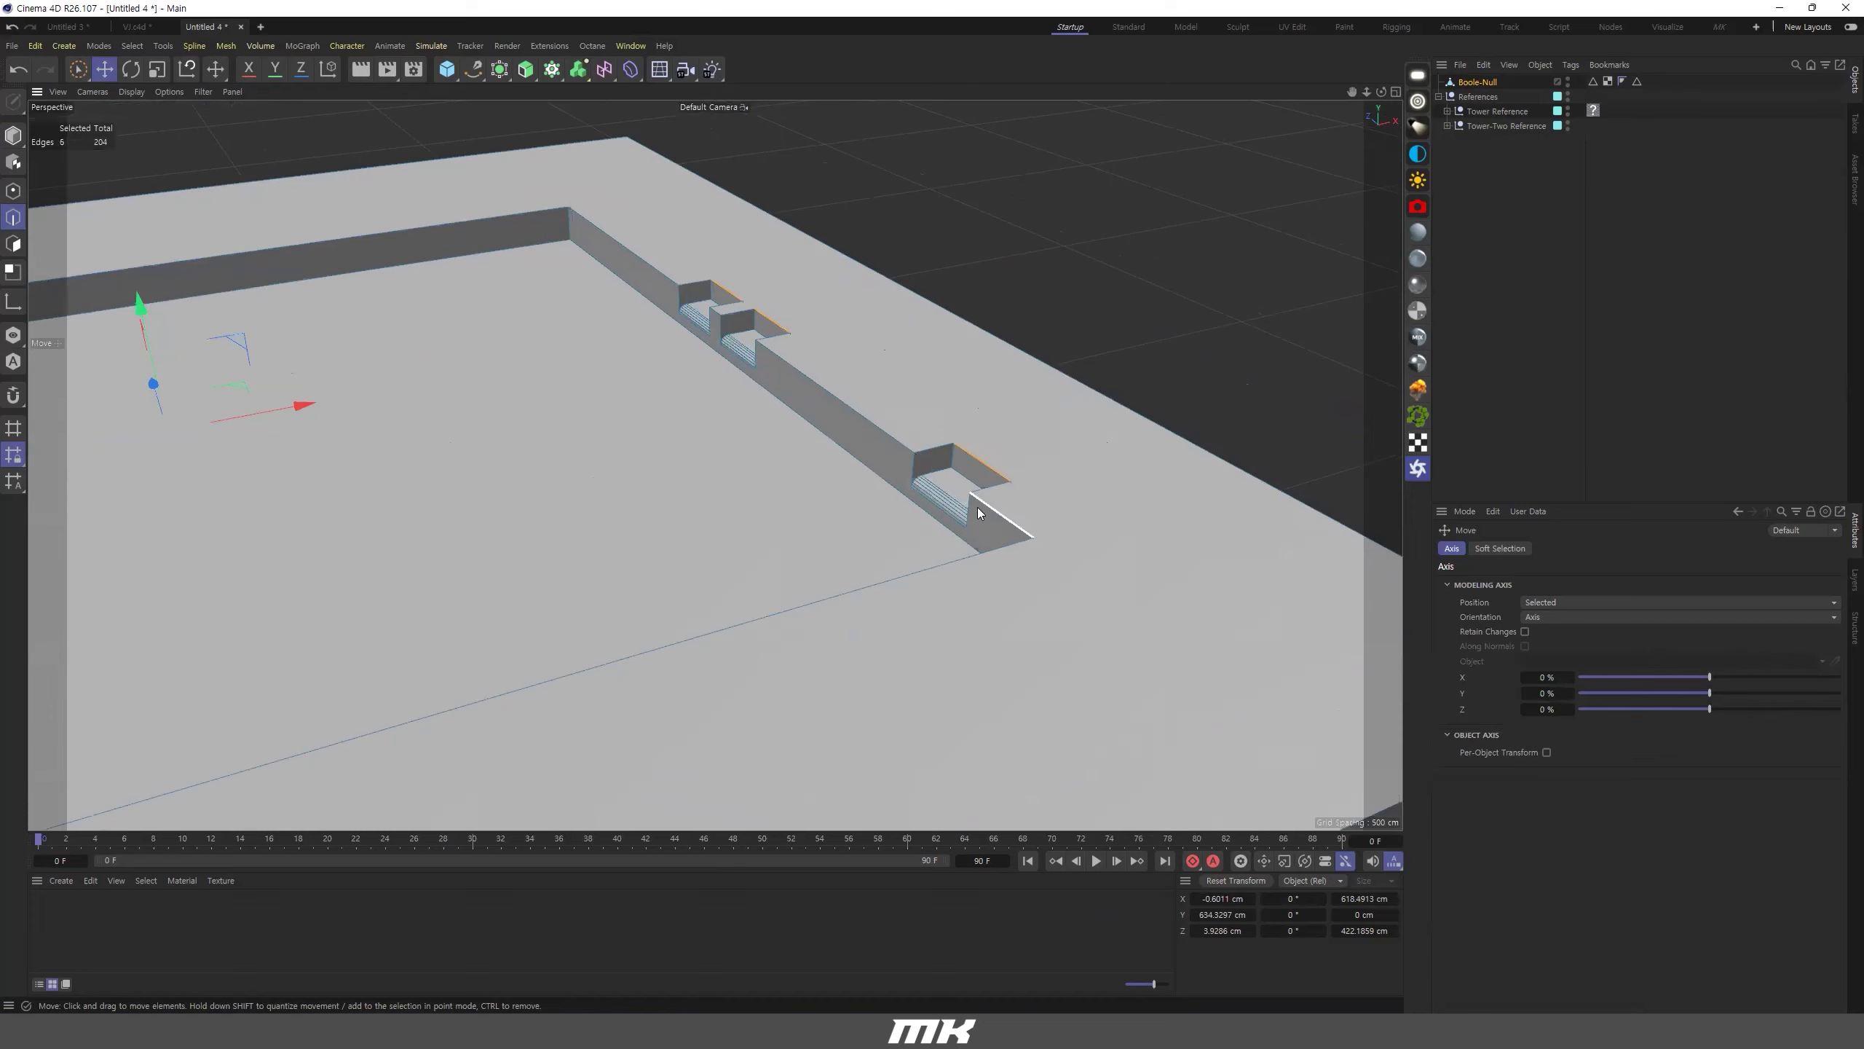
{"action": "right_click_drag", "start_coordinate": [977, 507], "coordinate": [751, 536], "text": "alt"}
{"action": "scroll", "coordinate": [816, 529], "scroll_direction": "up", "scroll_amount": 3}
{"action": "scroll", "coordinate": [937, 535], "scroll_direction": "up", "scroll_amount": 2}
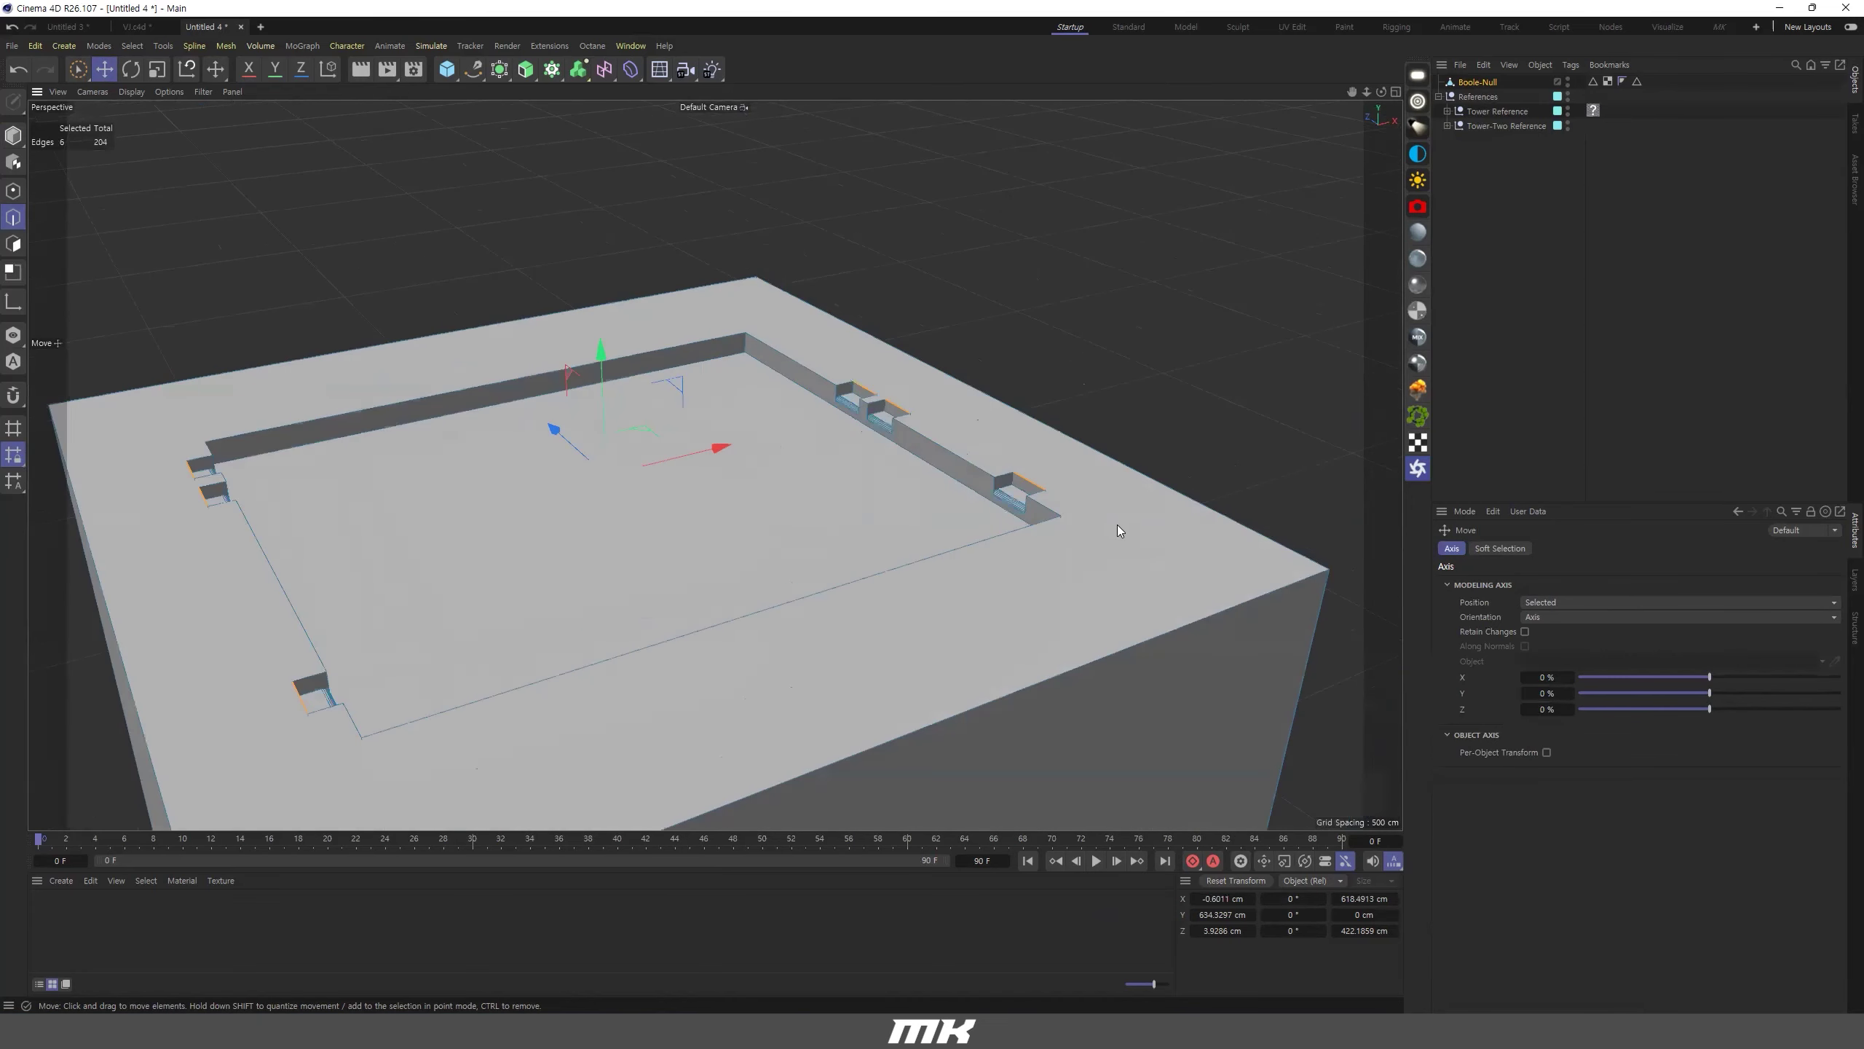
{"action": "scroll", "coordinate": [1086, 540], "scroll_direction": "up", "scroll_amount": 2}
{"action": "scroll", "coordinate": [891, 521], "scroll_direction": "up", "scroll_amount": 4}
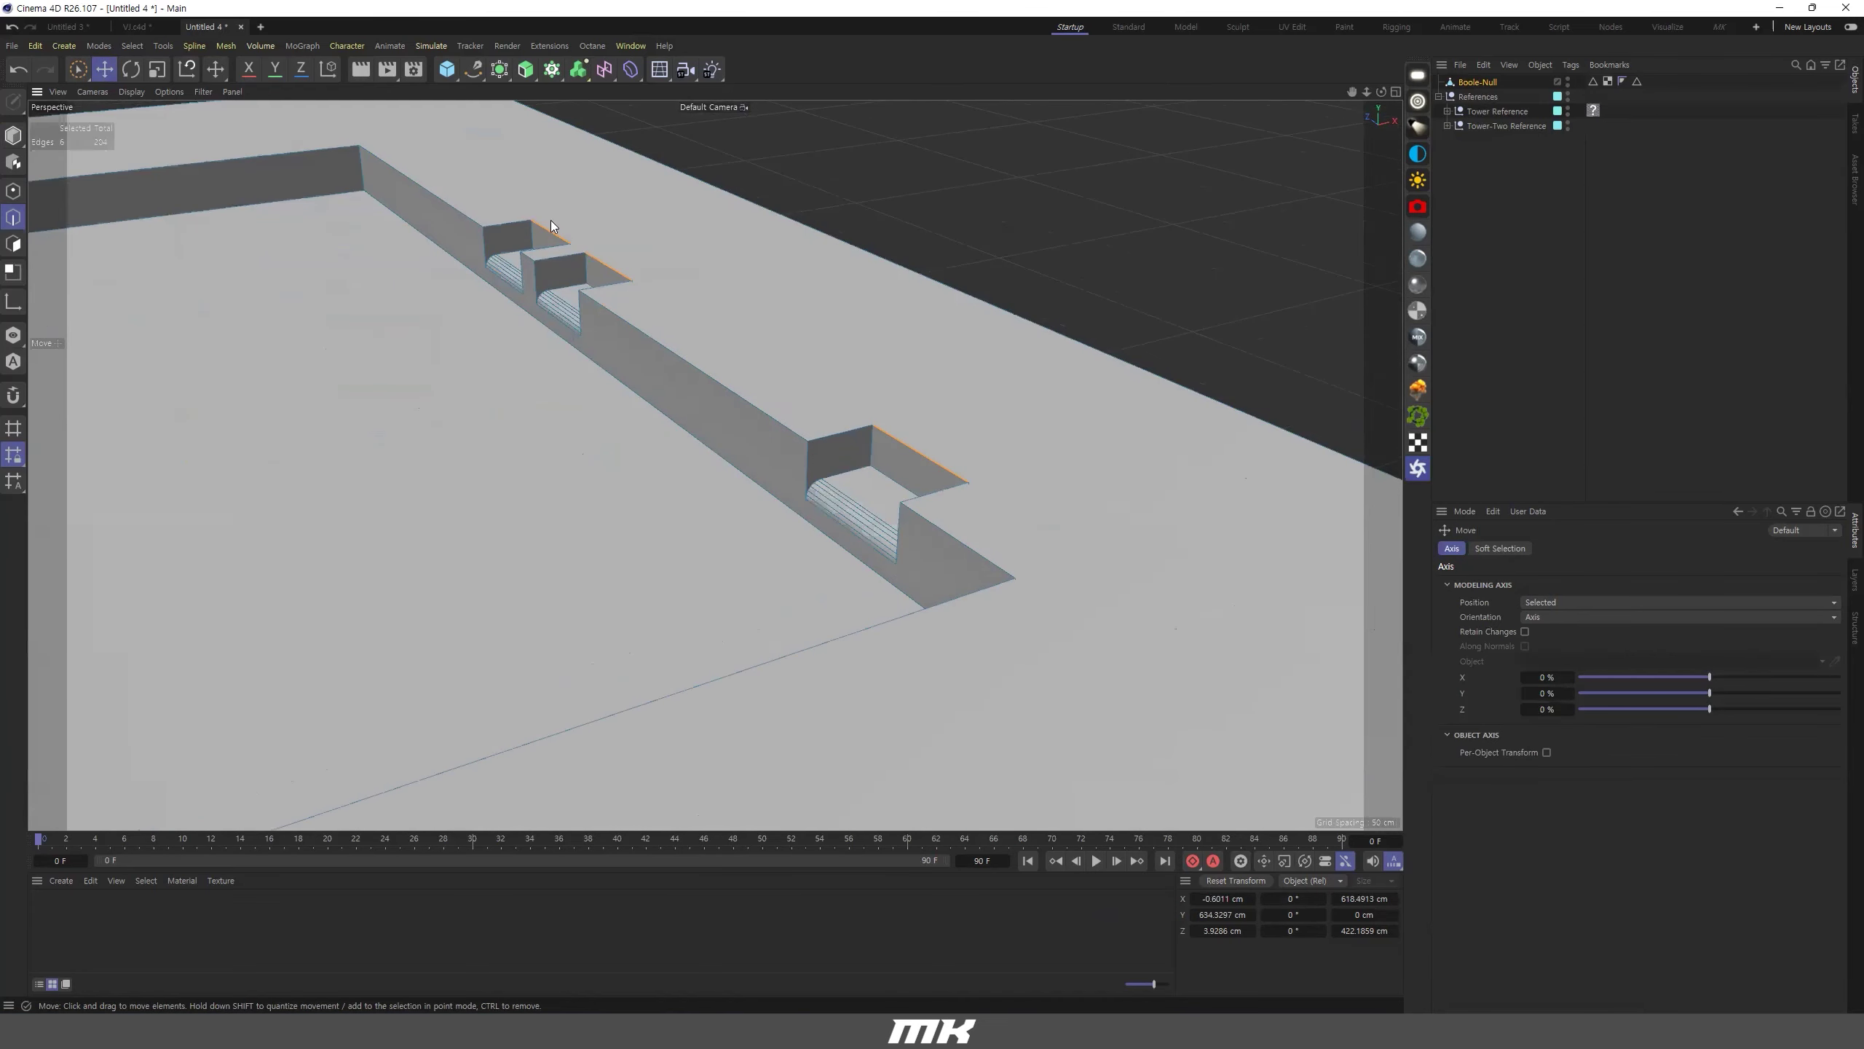
Bevel the selected upper back edges of all six notches with a 5.9 cm offset and 5 subdivisions.
{"action": "scroll", "coordinate": [923, 445], "scroll_direction": "up", "scroll_amount": 3}
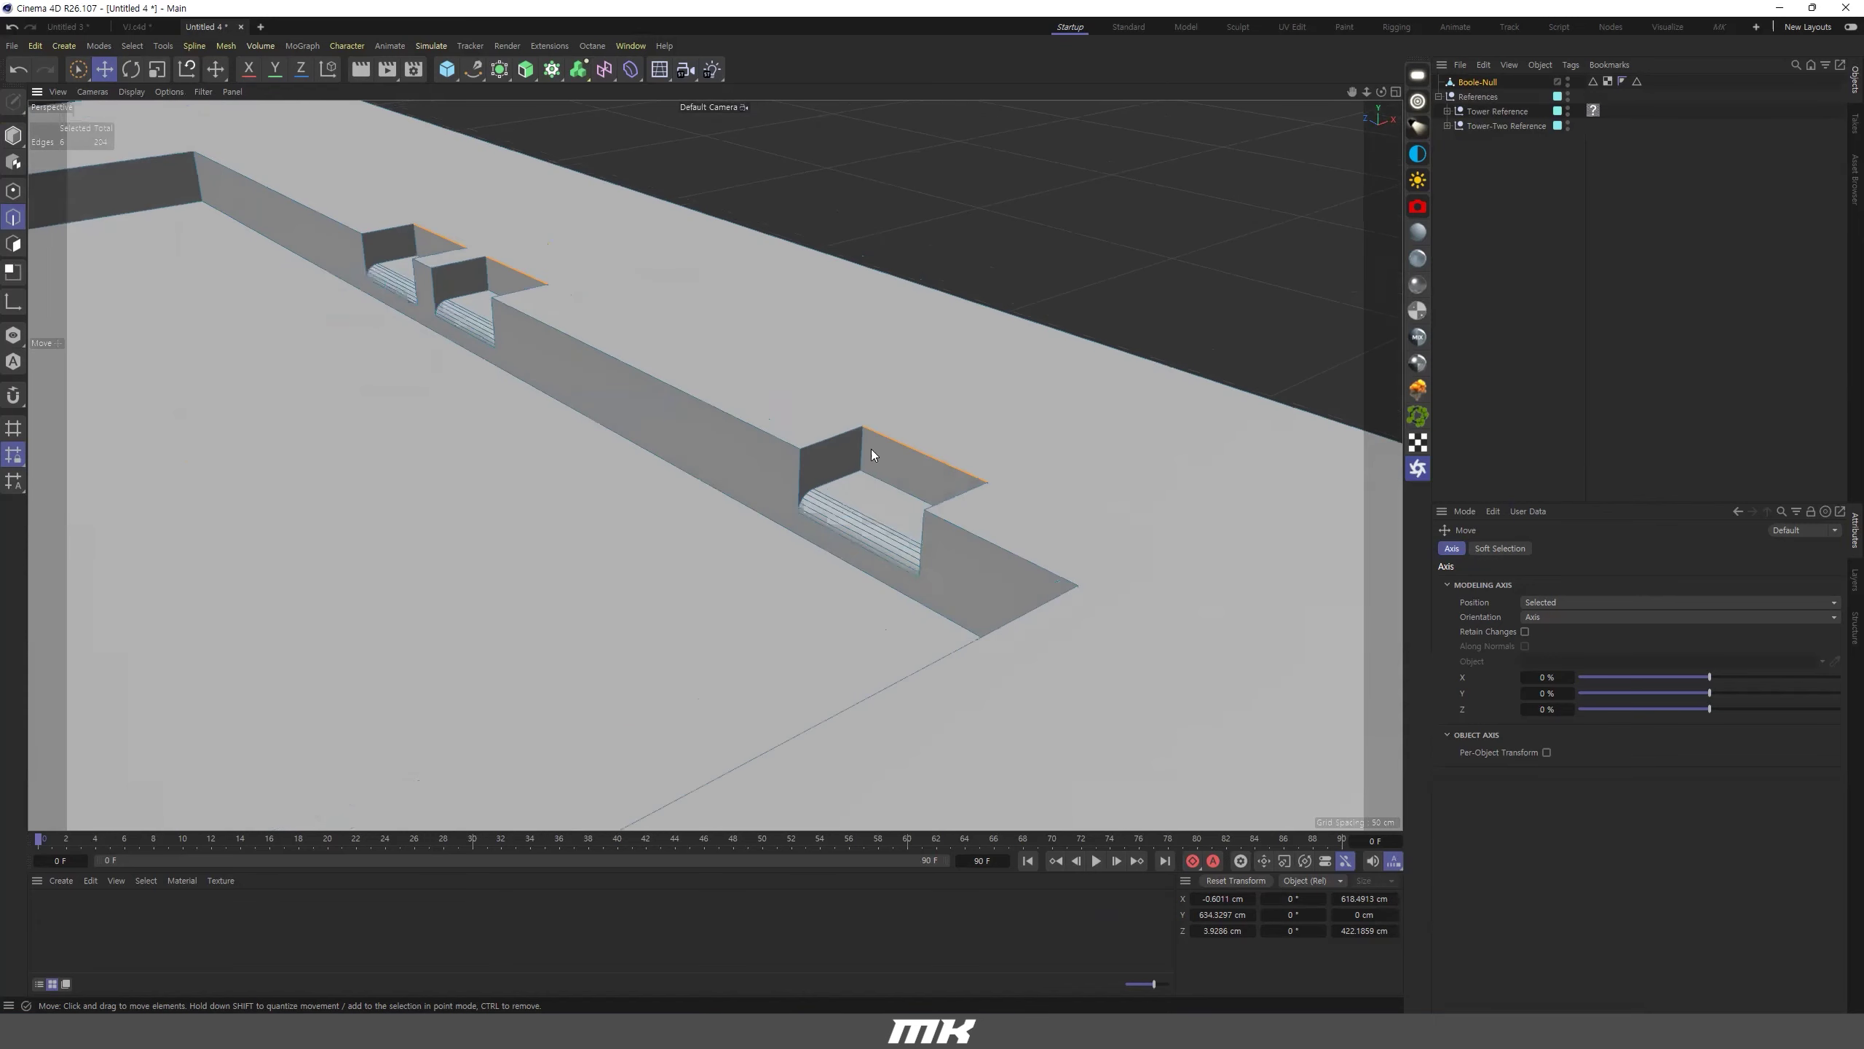
{"action": "right_click", "coordinate": [986, 370]}
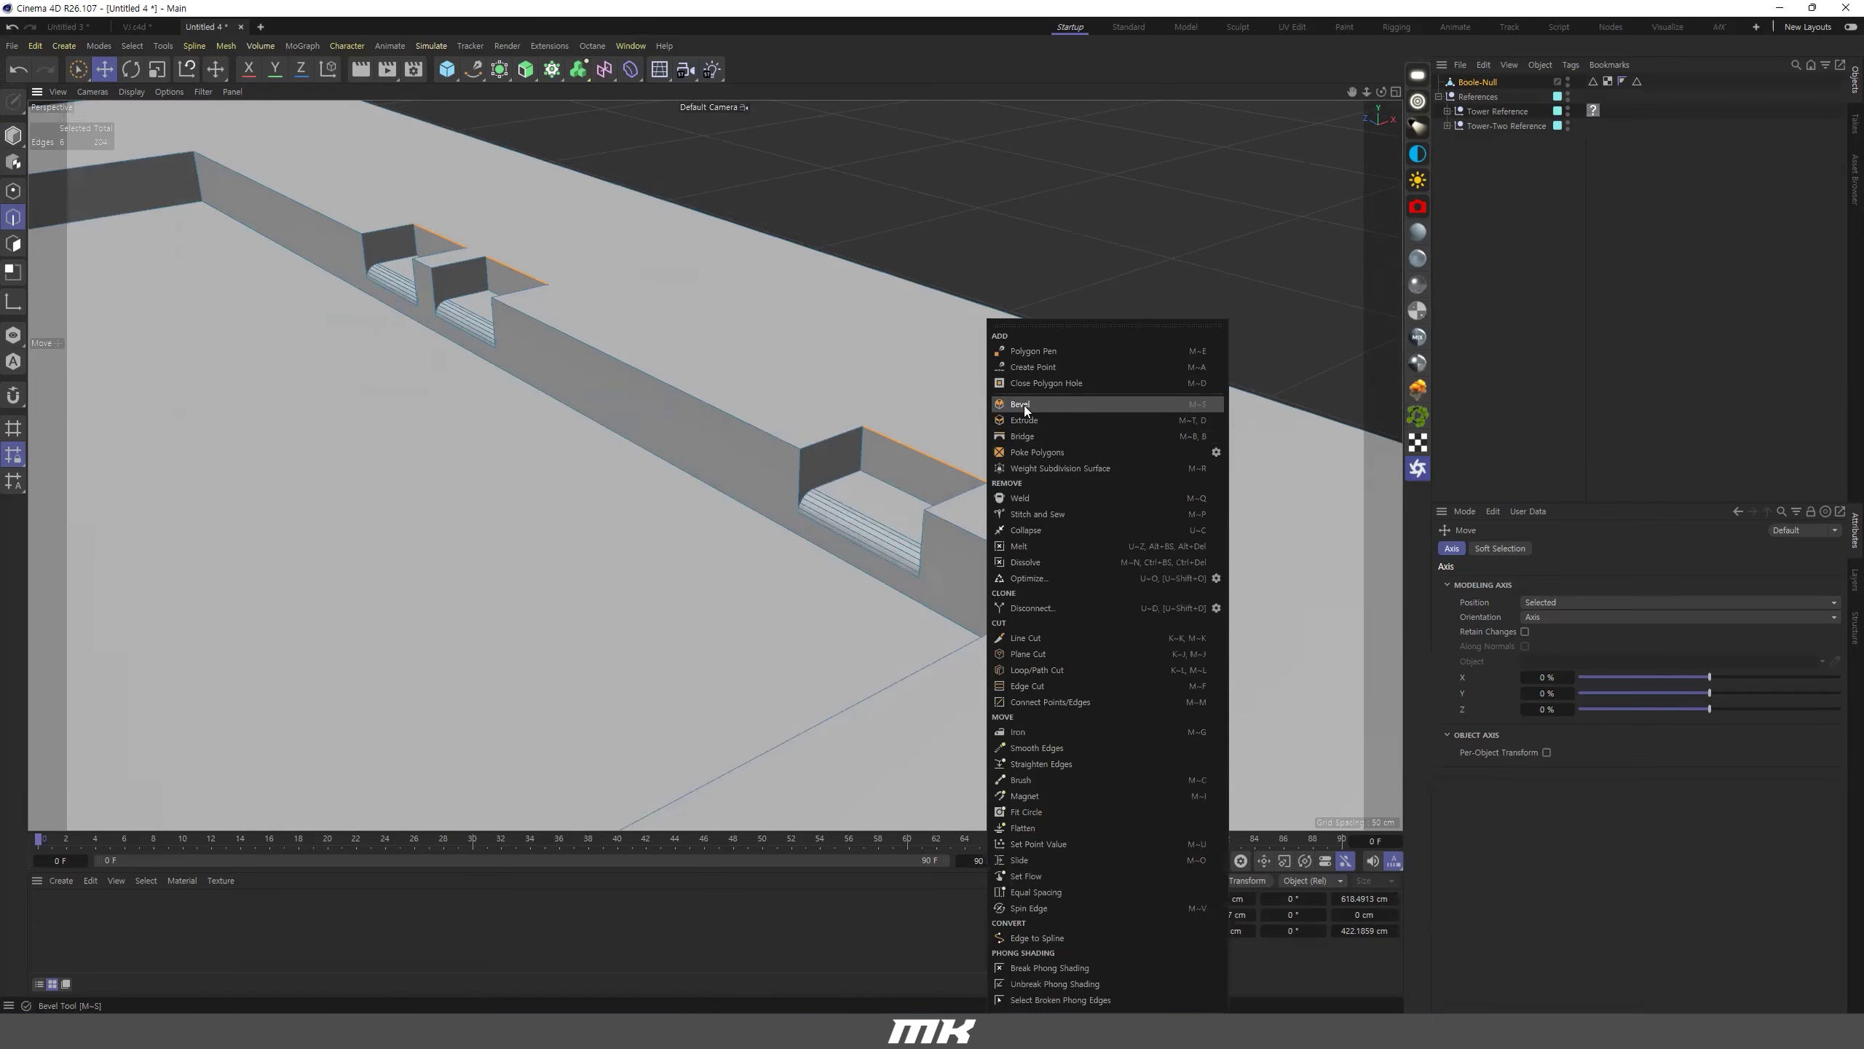
{"action": "left_click", "coordinate": [1024, 405]}
{"action": "left_click_drag", "start_coordinate": [910, 453], "coordinate": [829, 497]}
{"action": "scroll", "coordinate": [882, 420], "scroll_direction": "down", "scroll_amount": 5}
{"action": "scroll", "coordinate": [772, 511], "scroll_direction": "down", "scroll_amount": 2}
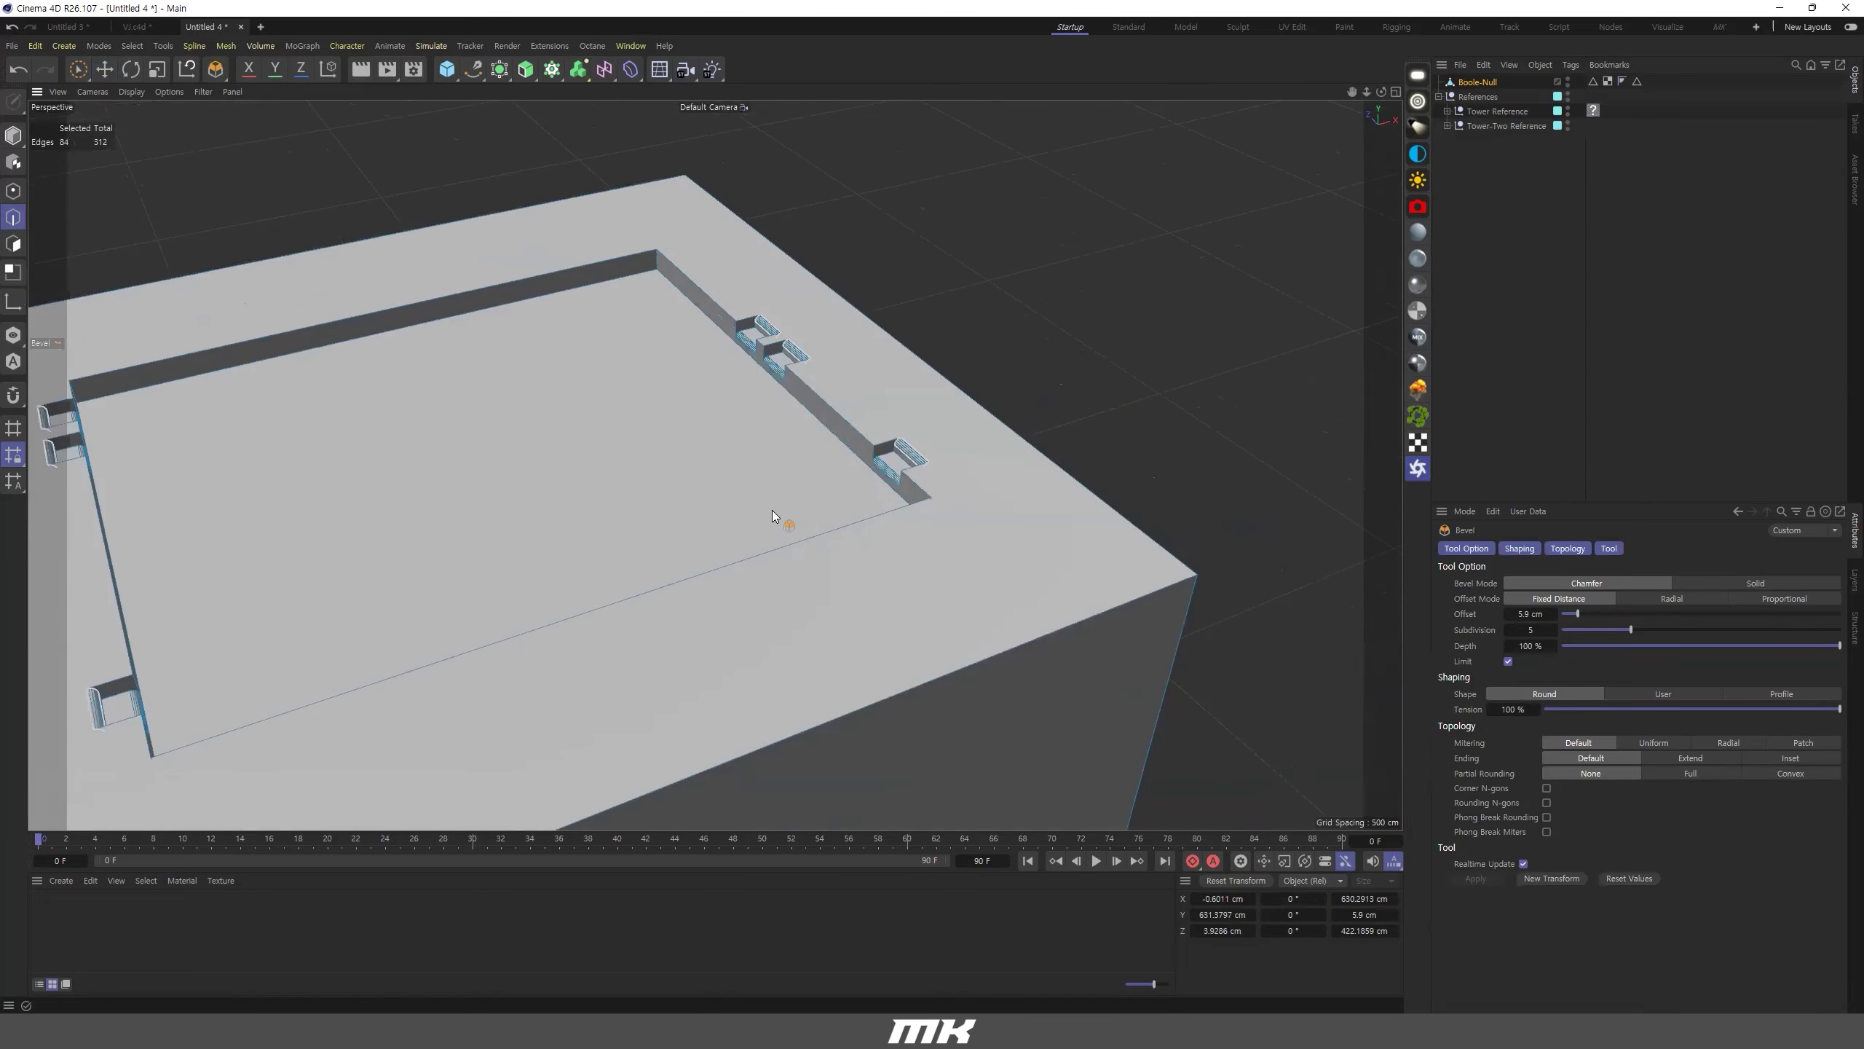
Examine the cluster of round holes at the corner of the reference tower's top and compare it with the block.
{"action": "scroll", "coordinate": [612, 482], "scroll_direction": "down", "scroll_amount": 3}
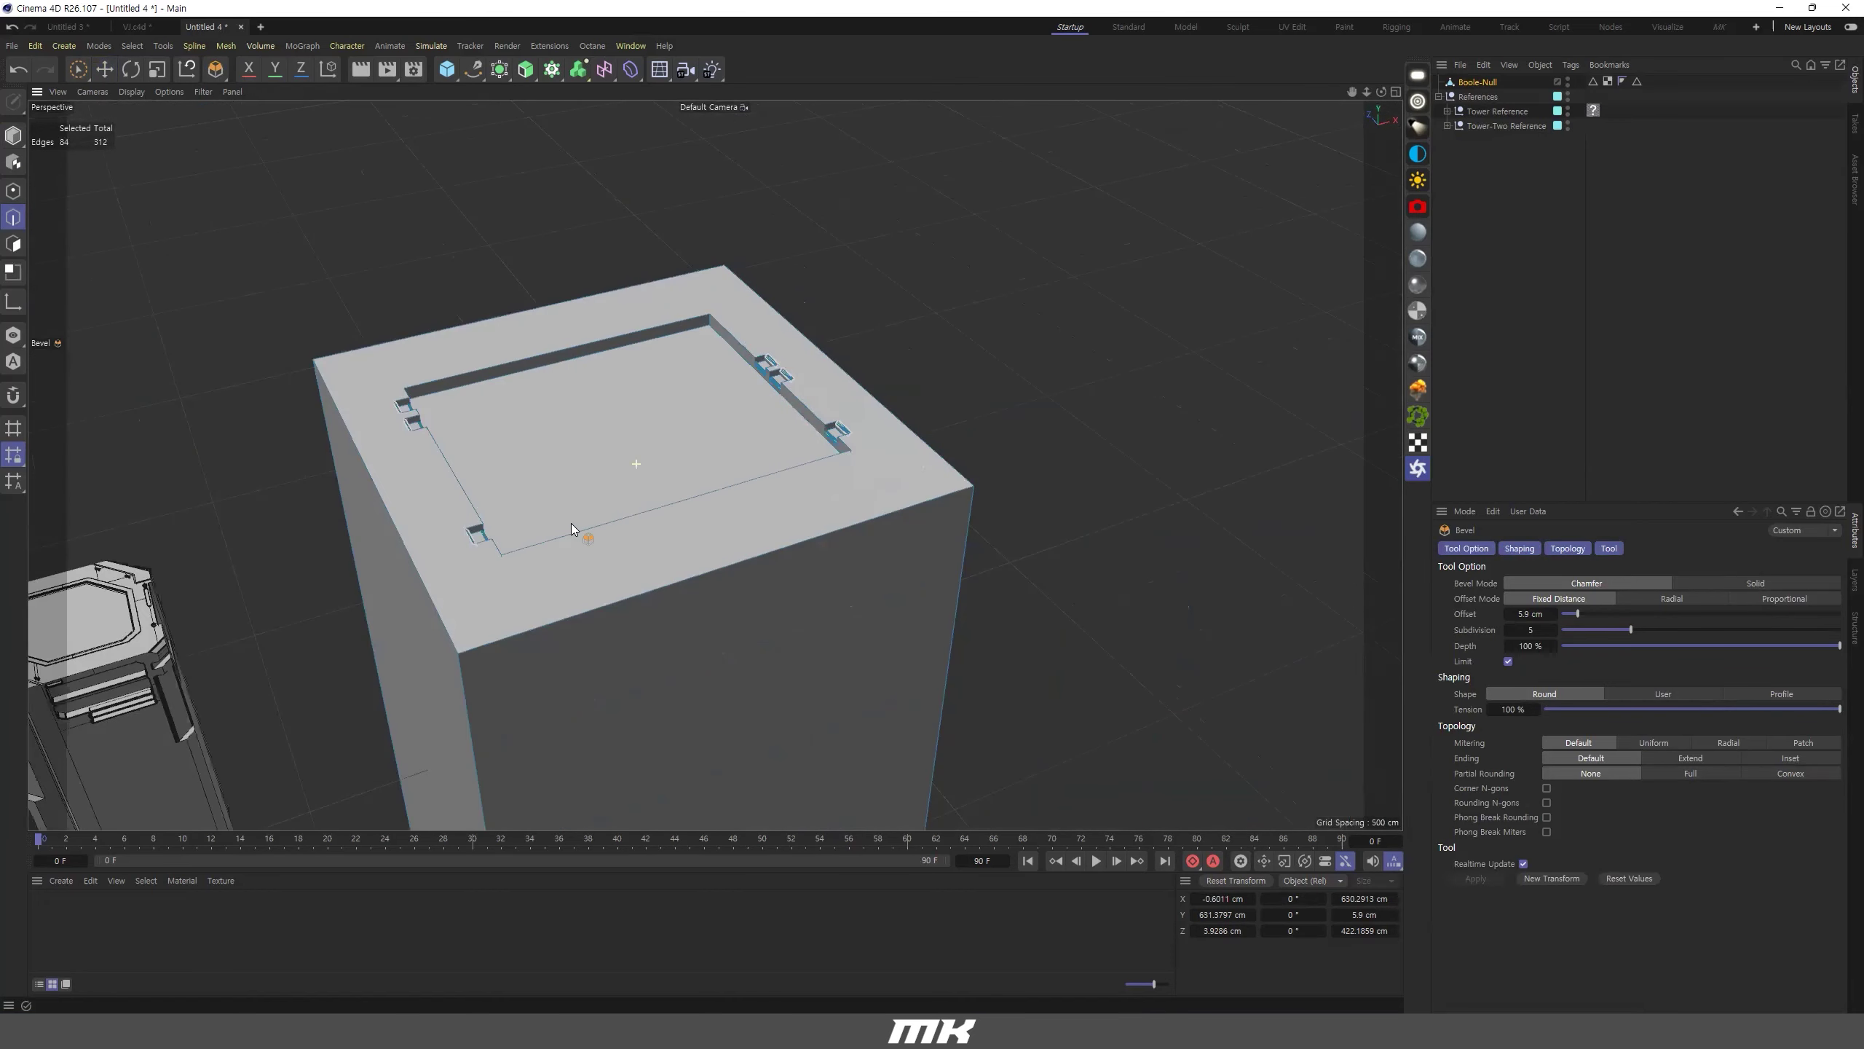
{"action": "scroll", "coordinate": [572, 529], "scroll_direction": "down", "scroll_amount": 2}
{"action": "scroll", "coordinate": [627, 453], "scroll_direction": "up", "scroll_amount": 1}
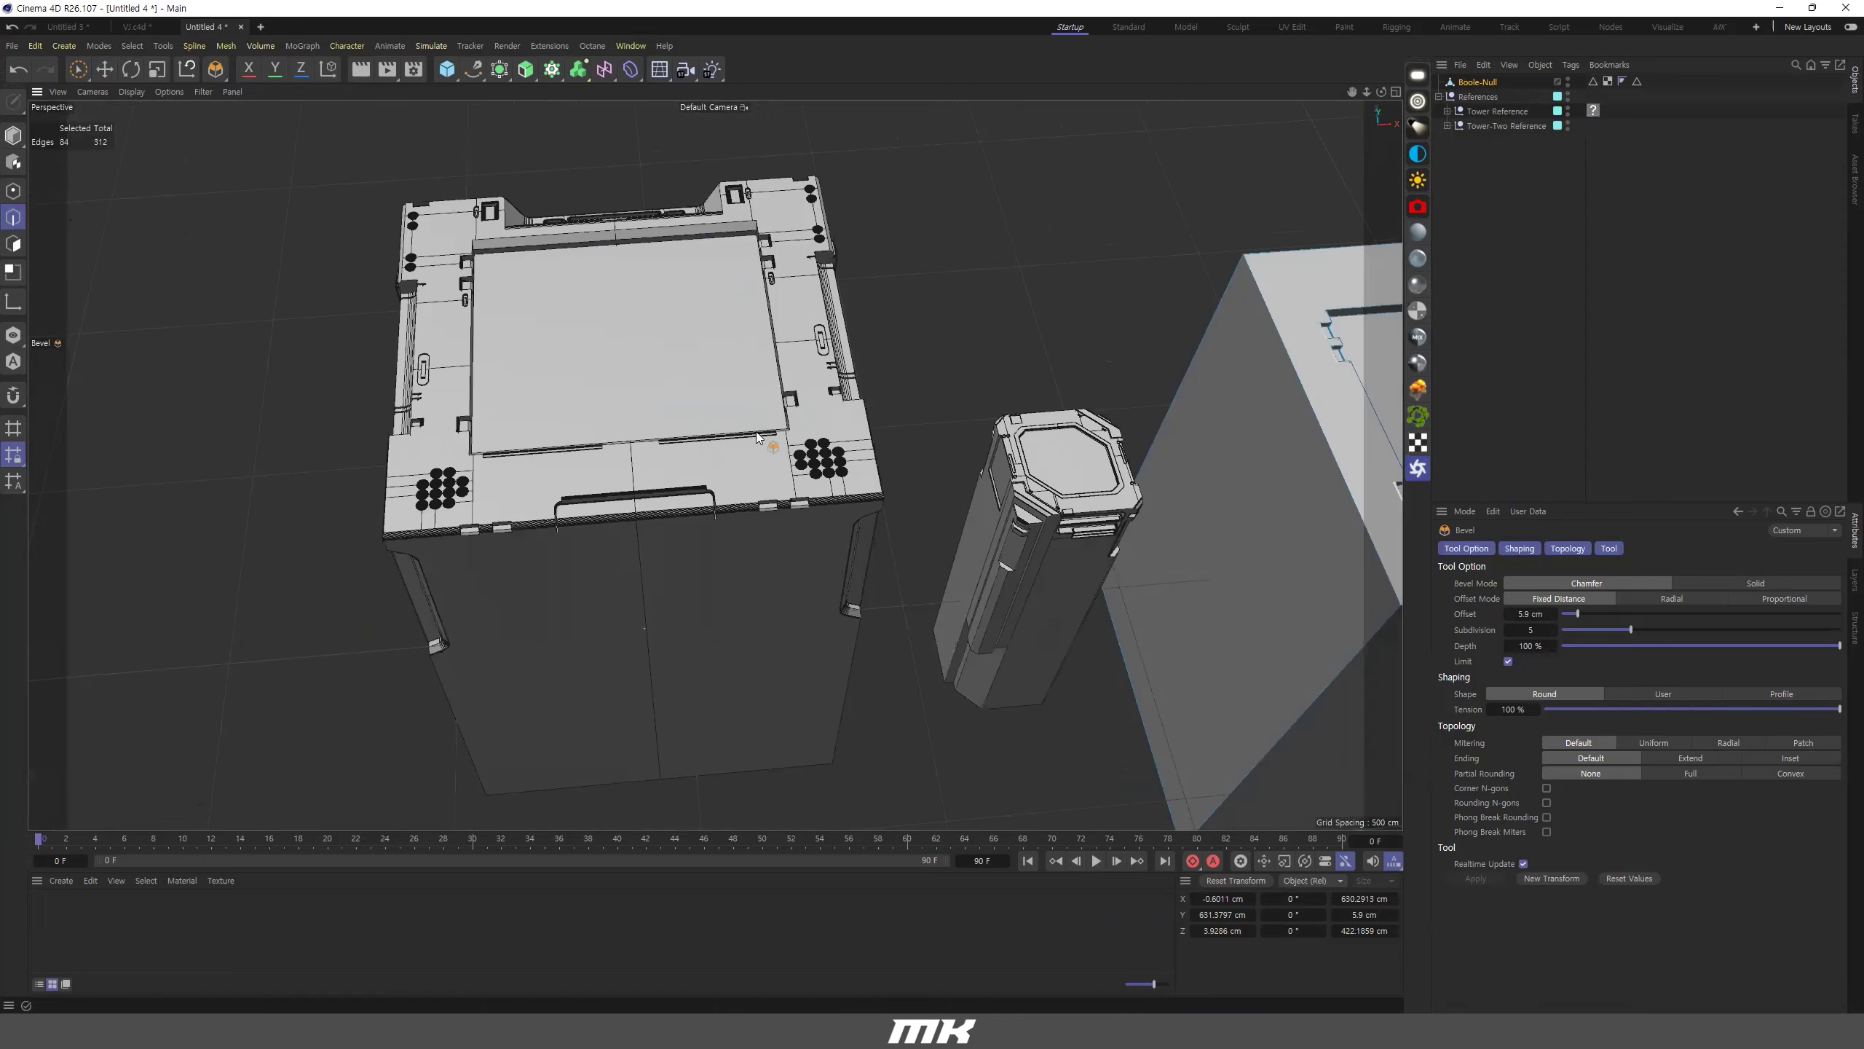
{"action": "scroll", "coordinate": [758, 437], "scroll_direction": "up", "scroll_amount": 4}
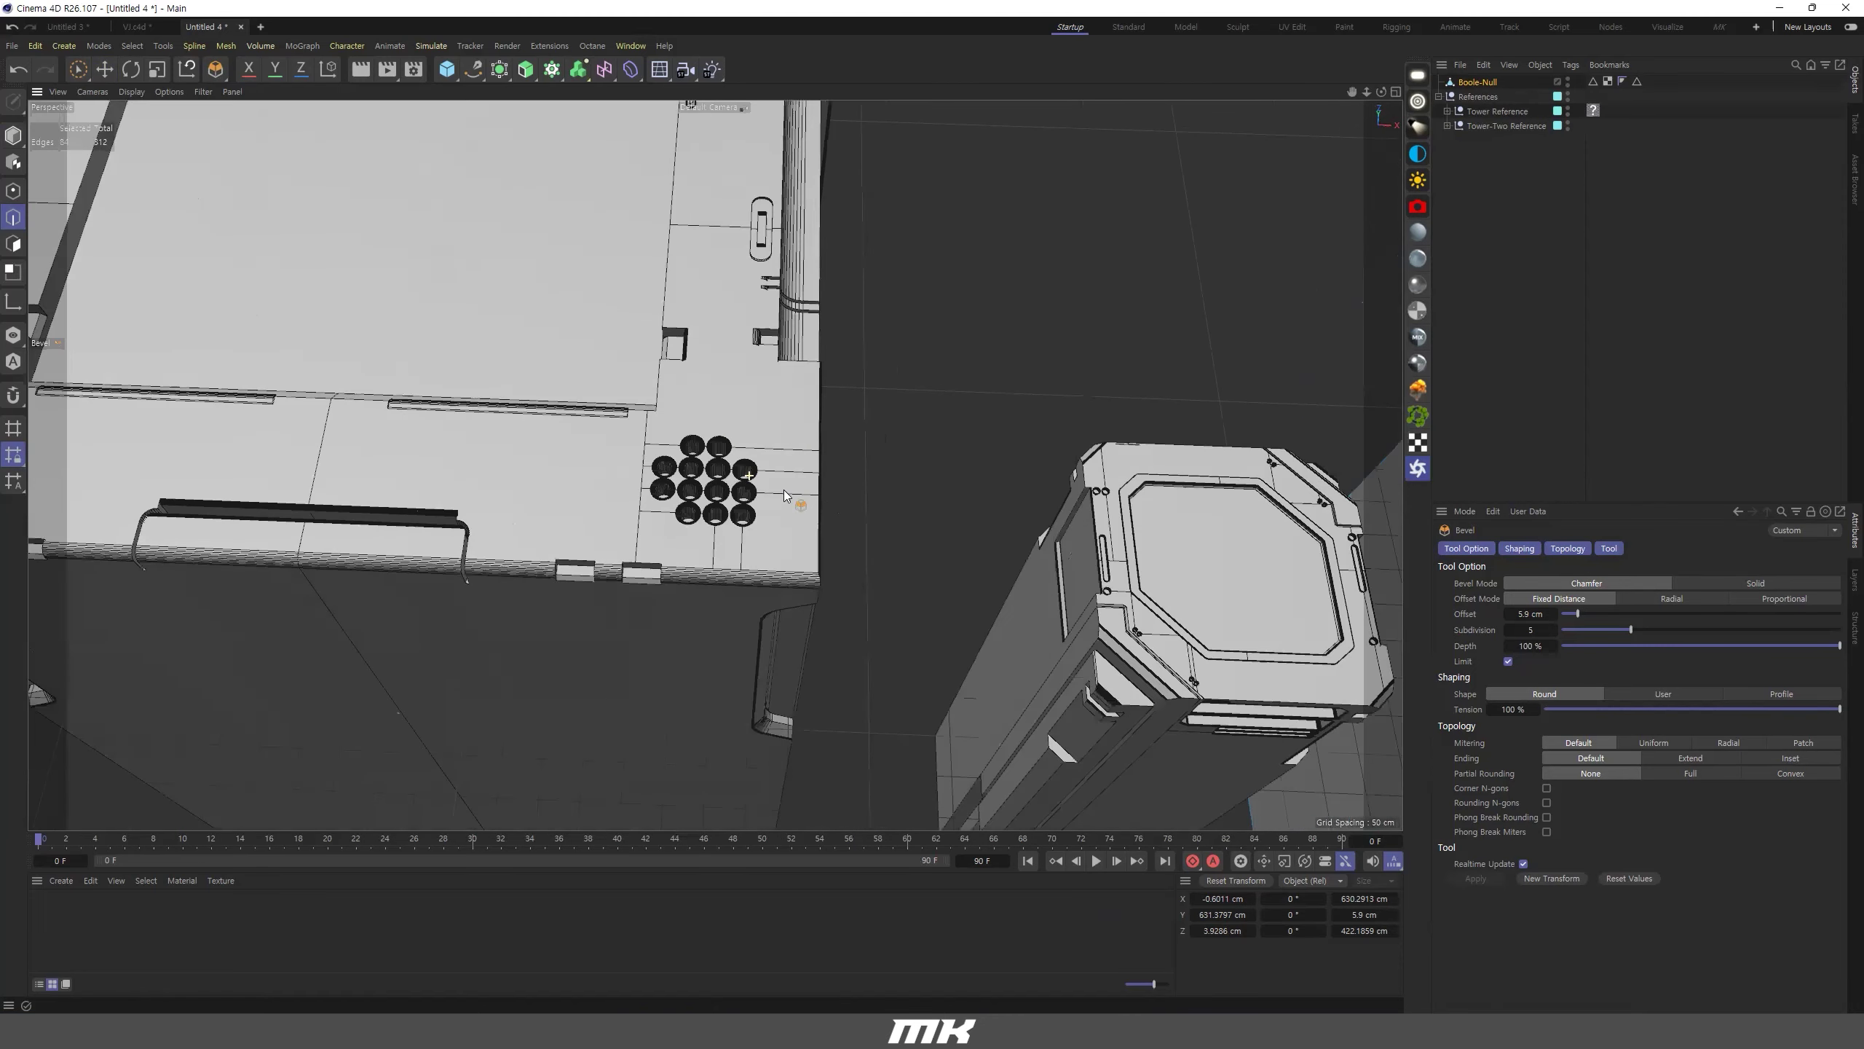
{"action": "scroll", "coordinate": [785, 496], "scroll_direction": "up", "scroll_amount": 2}
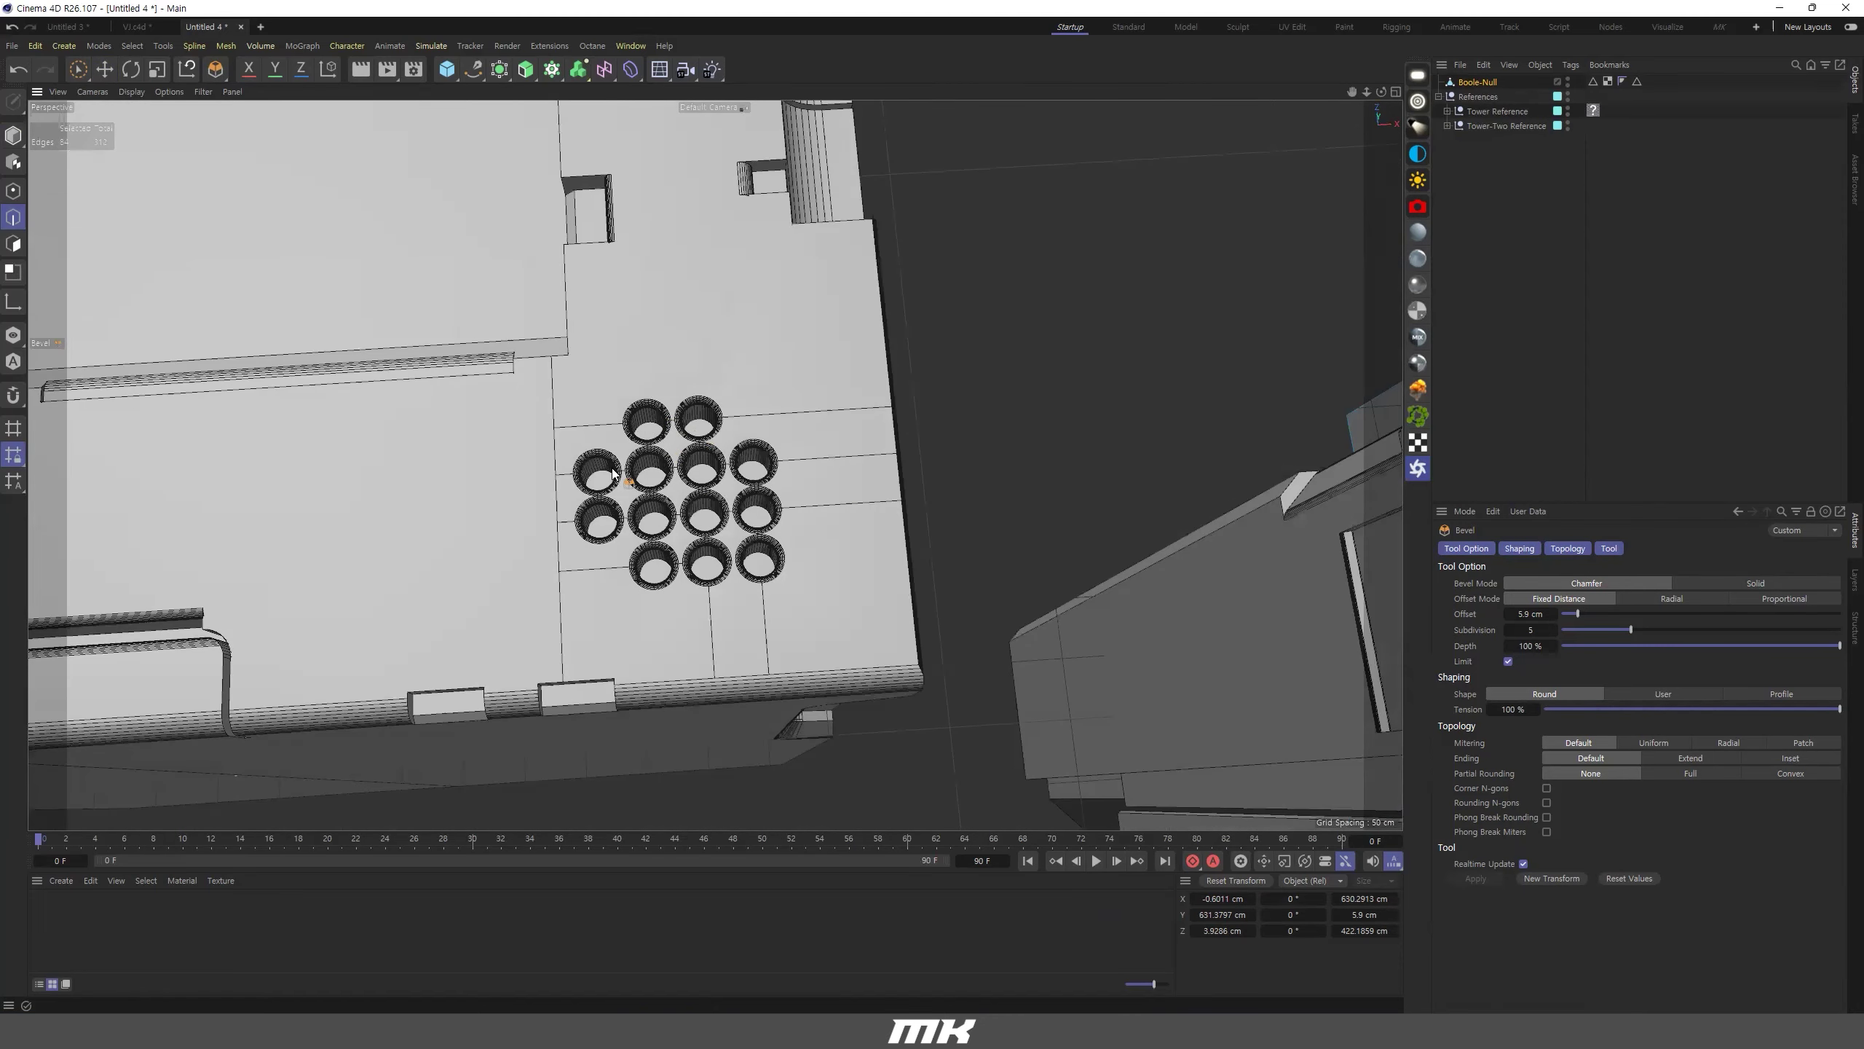
{"action": "scroll", "coordinate": [613, 473], "scroll_direction": "down", "scroll_amount": 7}
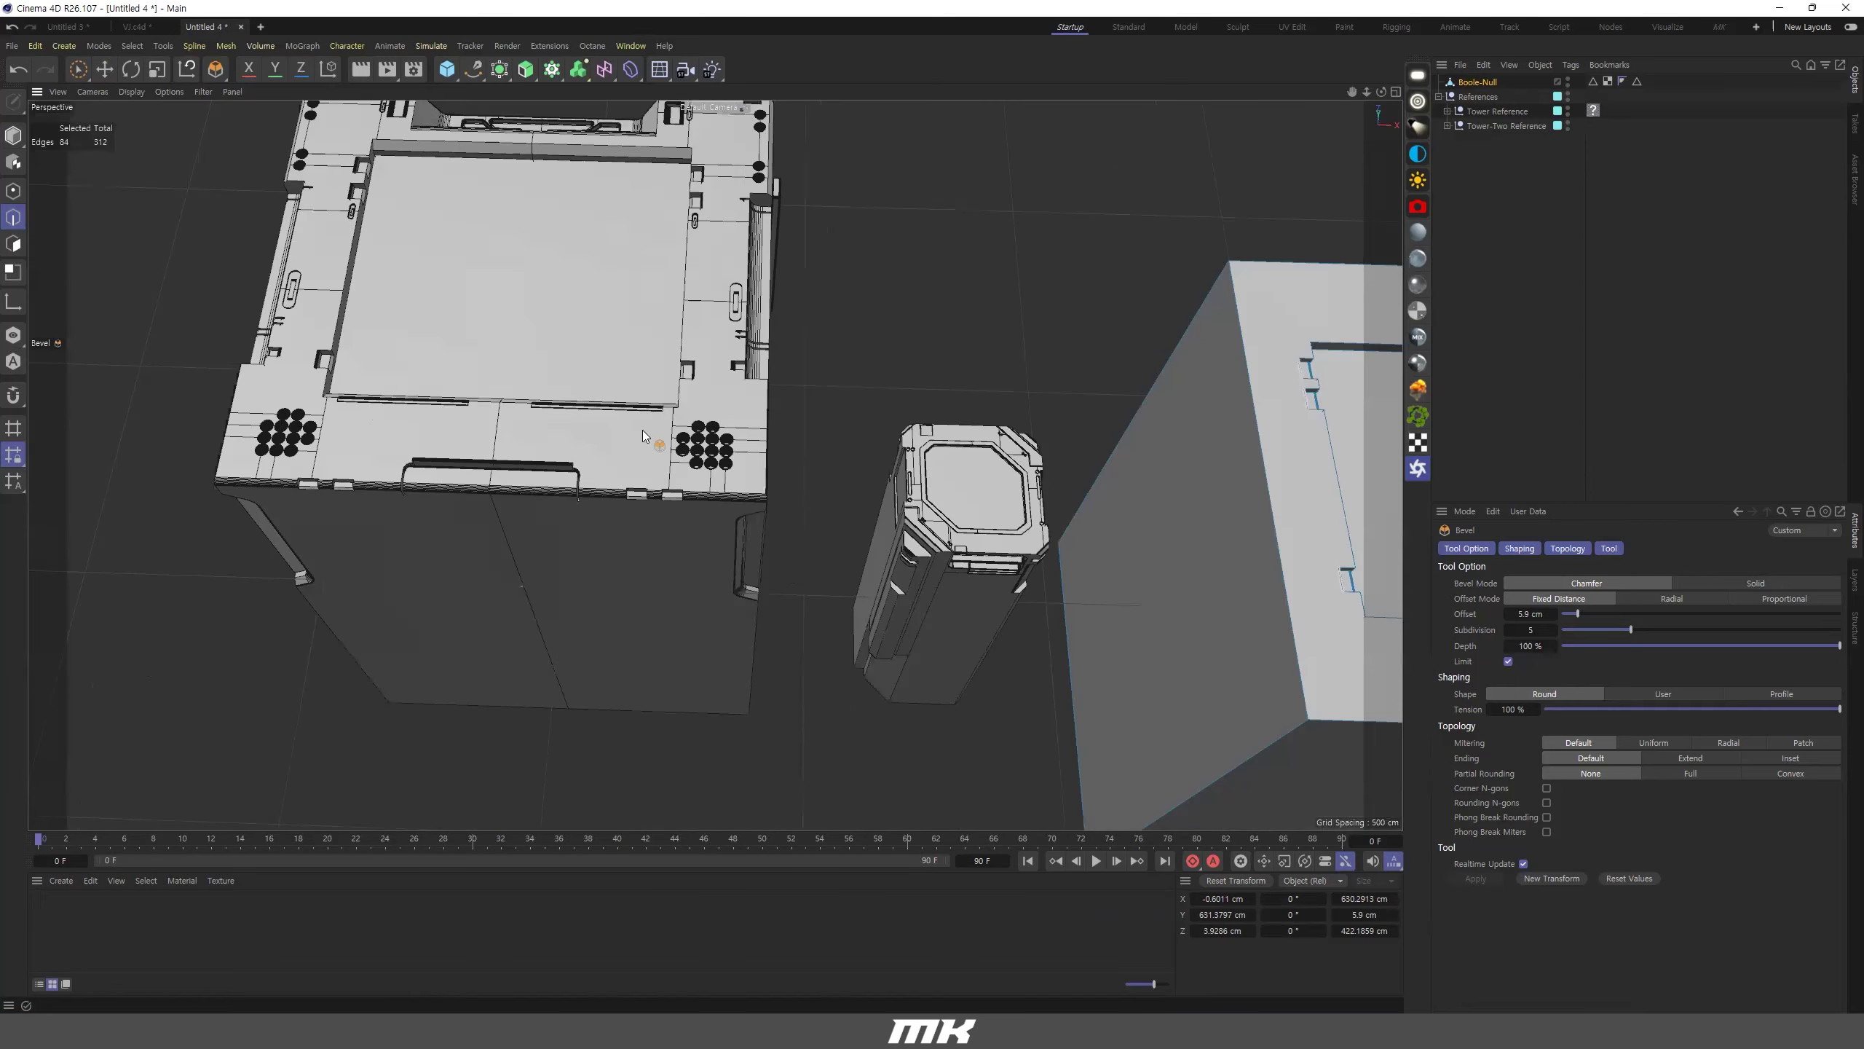
{"action": "scroll", "coordinate": [645, 437], "scroll_direction": "down", "scroll_amount": 2}
{"action": "middle_click_drag", "start_coordinate": [1145, 525], "coordinate": [785, 486], "text": "alt"}
{"action": "scroll", "coordinate": [804, 502], "scroll_direction": "up", "scroll_amount": 2}
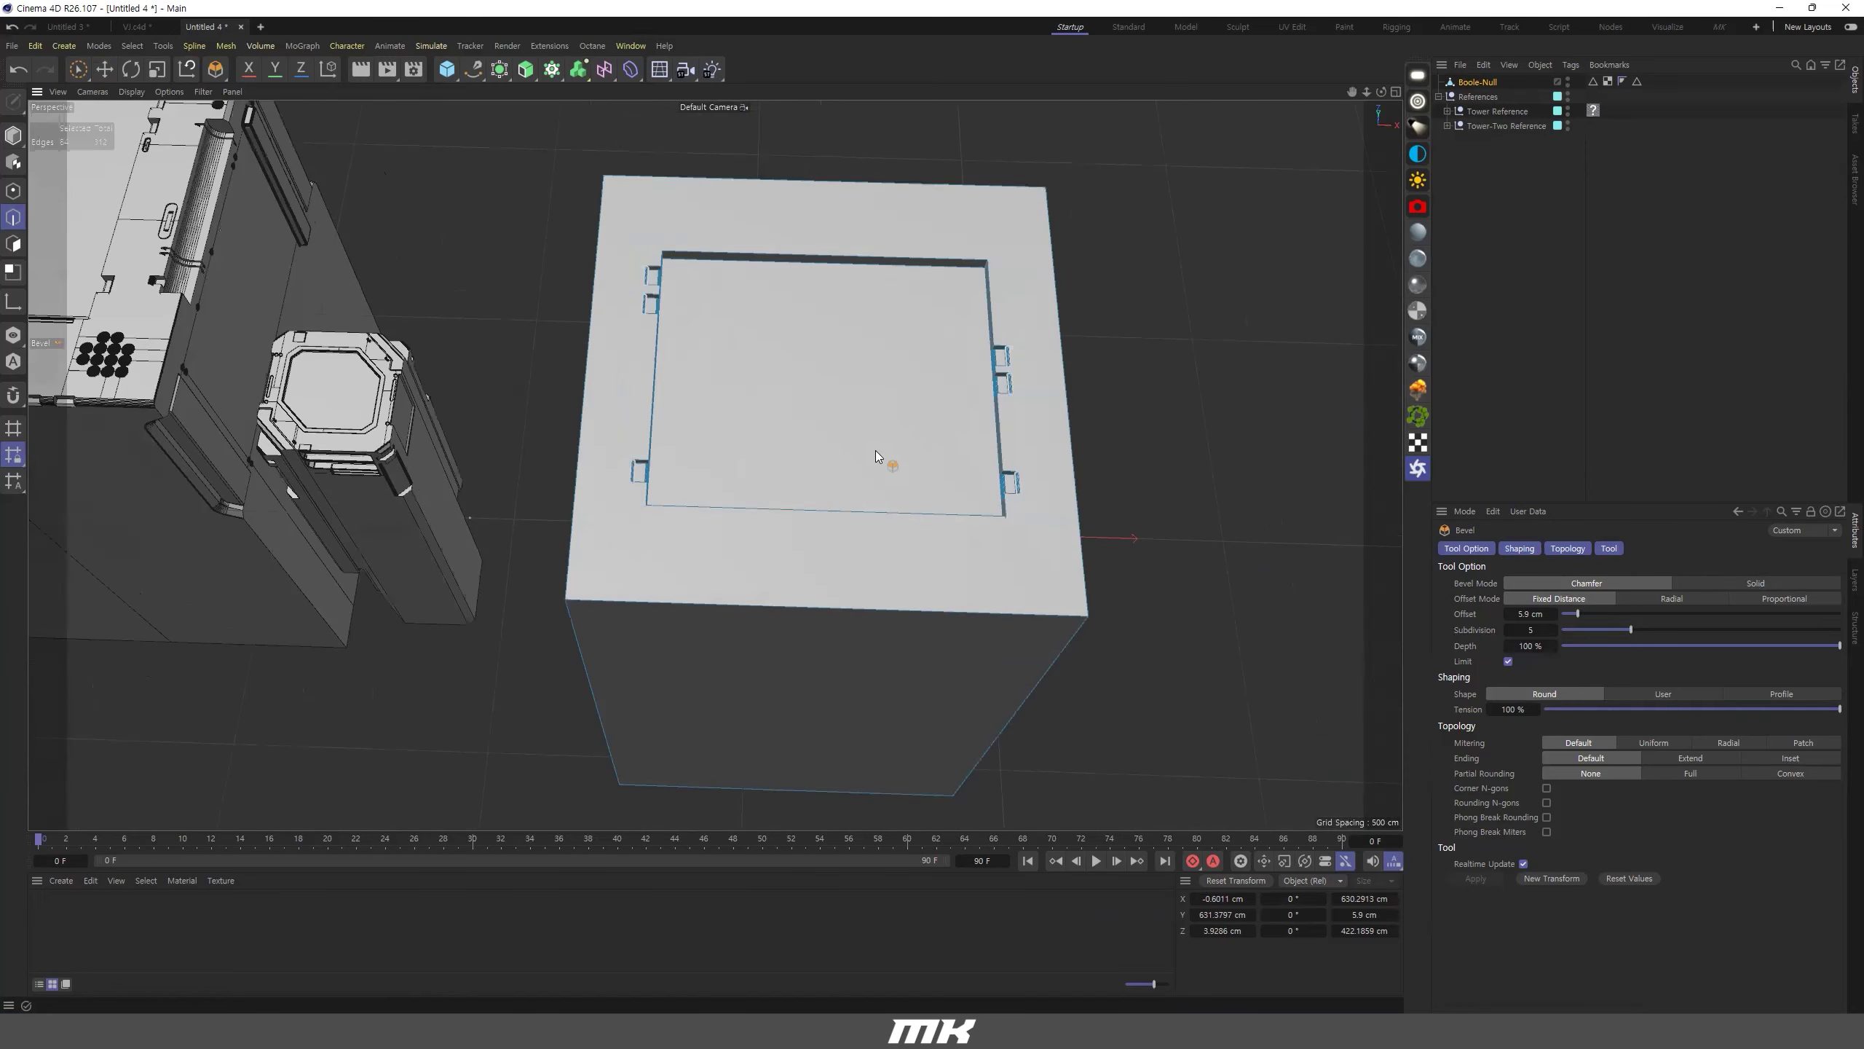
Add a cylinder and raise it about 1130 cm so it stands above the block's top face.
{"action": "left_click", "coordinate": [446, 70]}
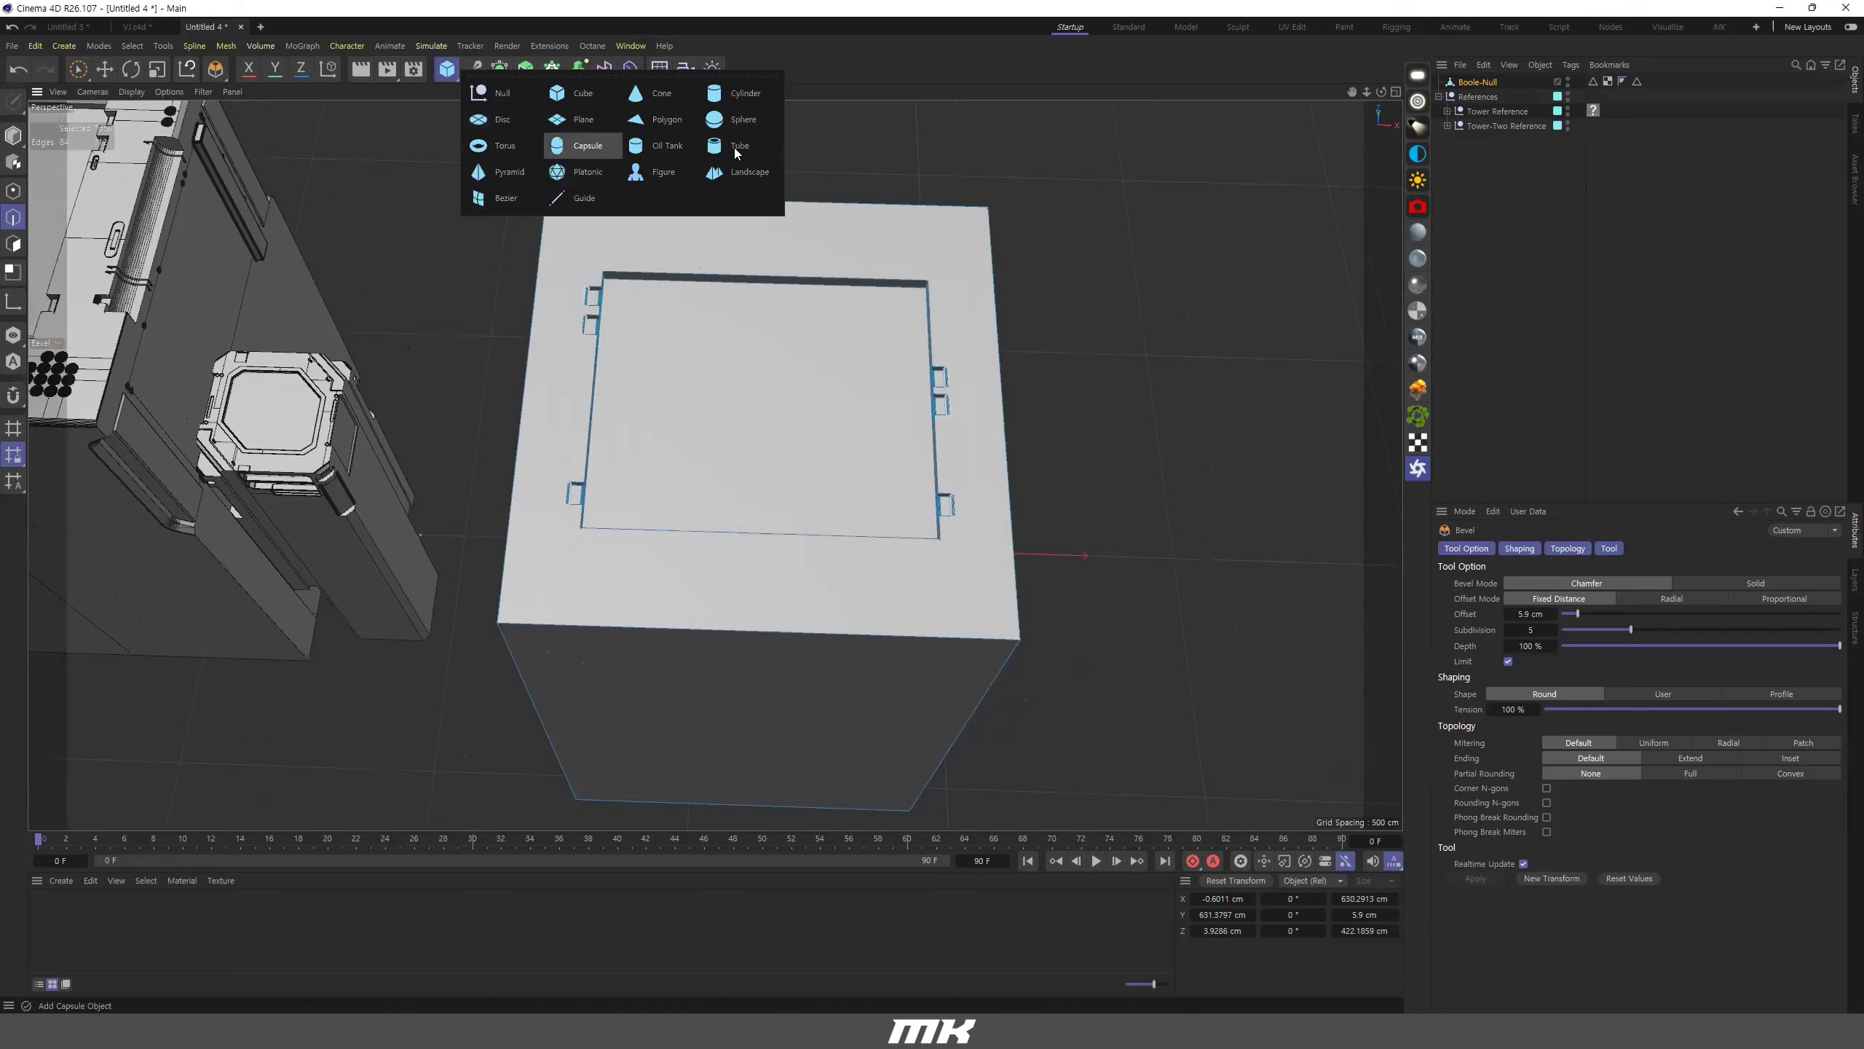
{"action": "left_click", "coordinate": [745, 93]}
{"action": "scroll", "coordinate": [700, 338], "scroll_direction": "down", "scroll_amount": 5}
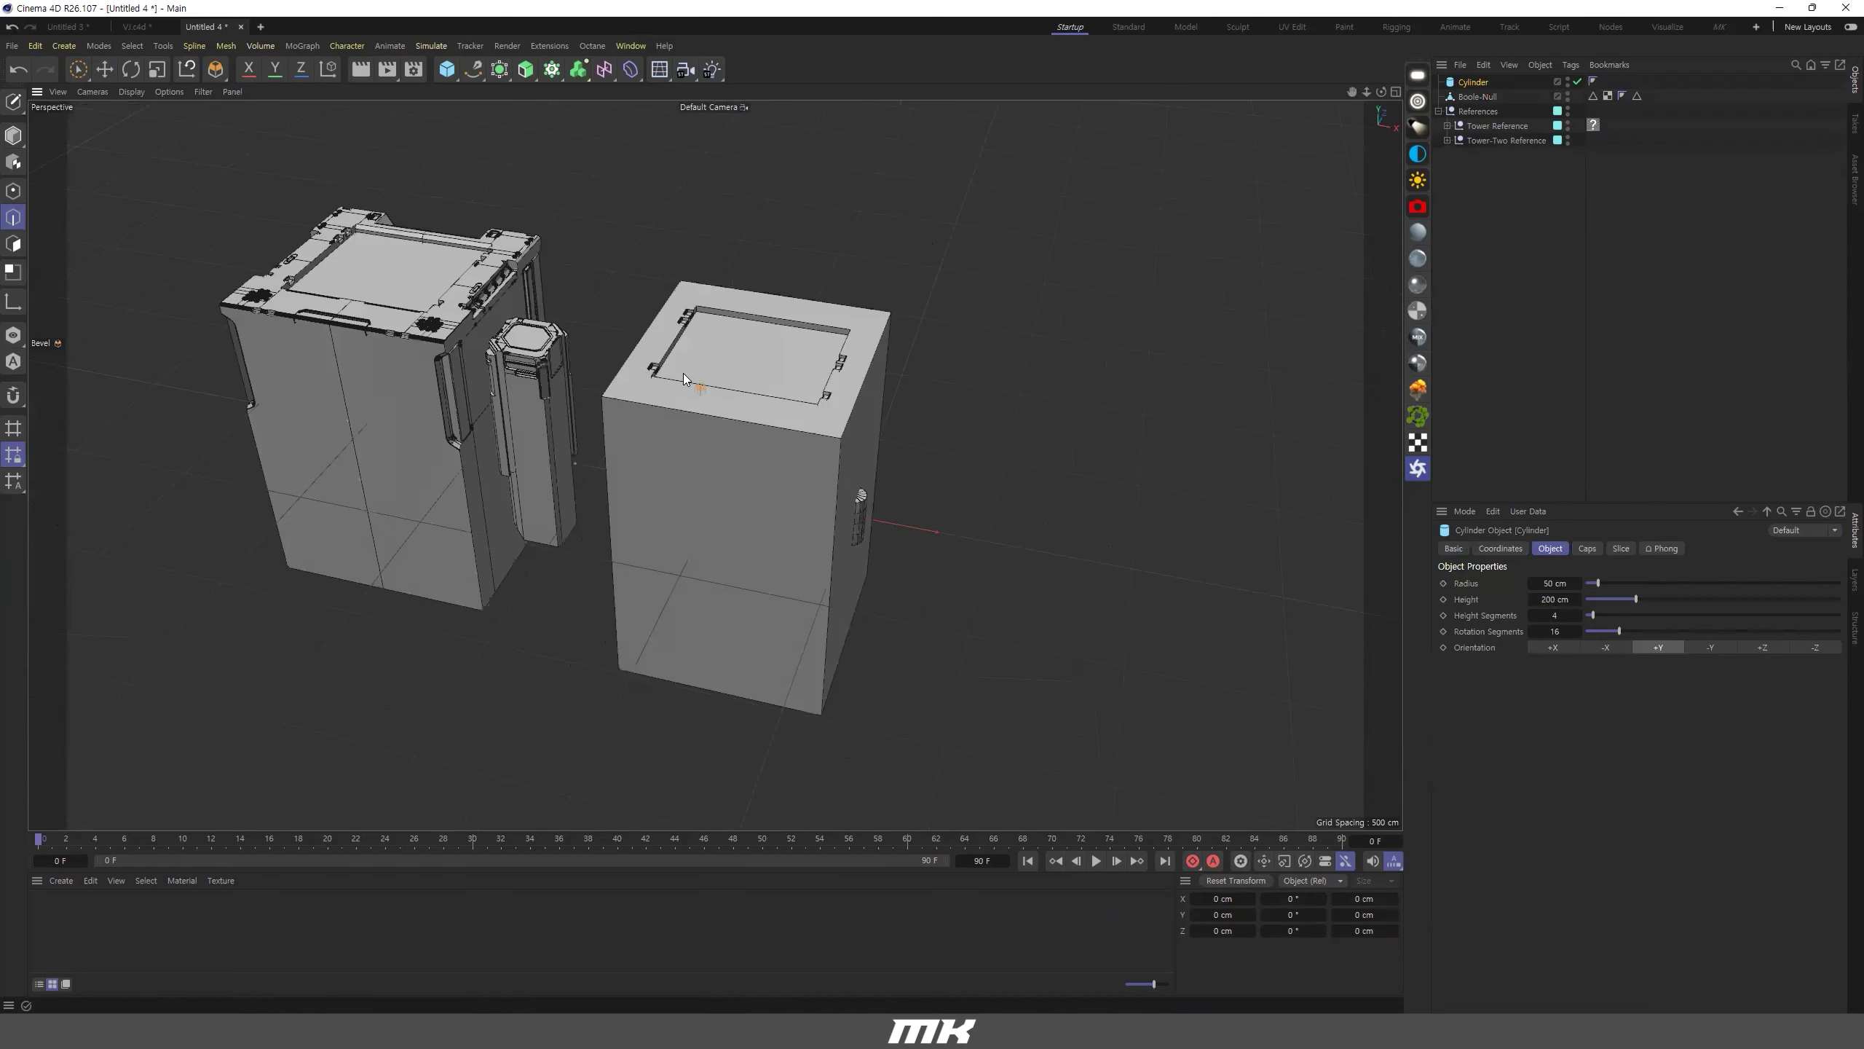
{"action": "left_click", "coordinate": [104, 69]}
{"action": "left_click_drag", "start_coordinate": [870, 415], "coordinate": [881, 133]}
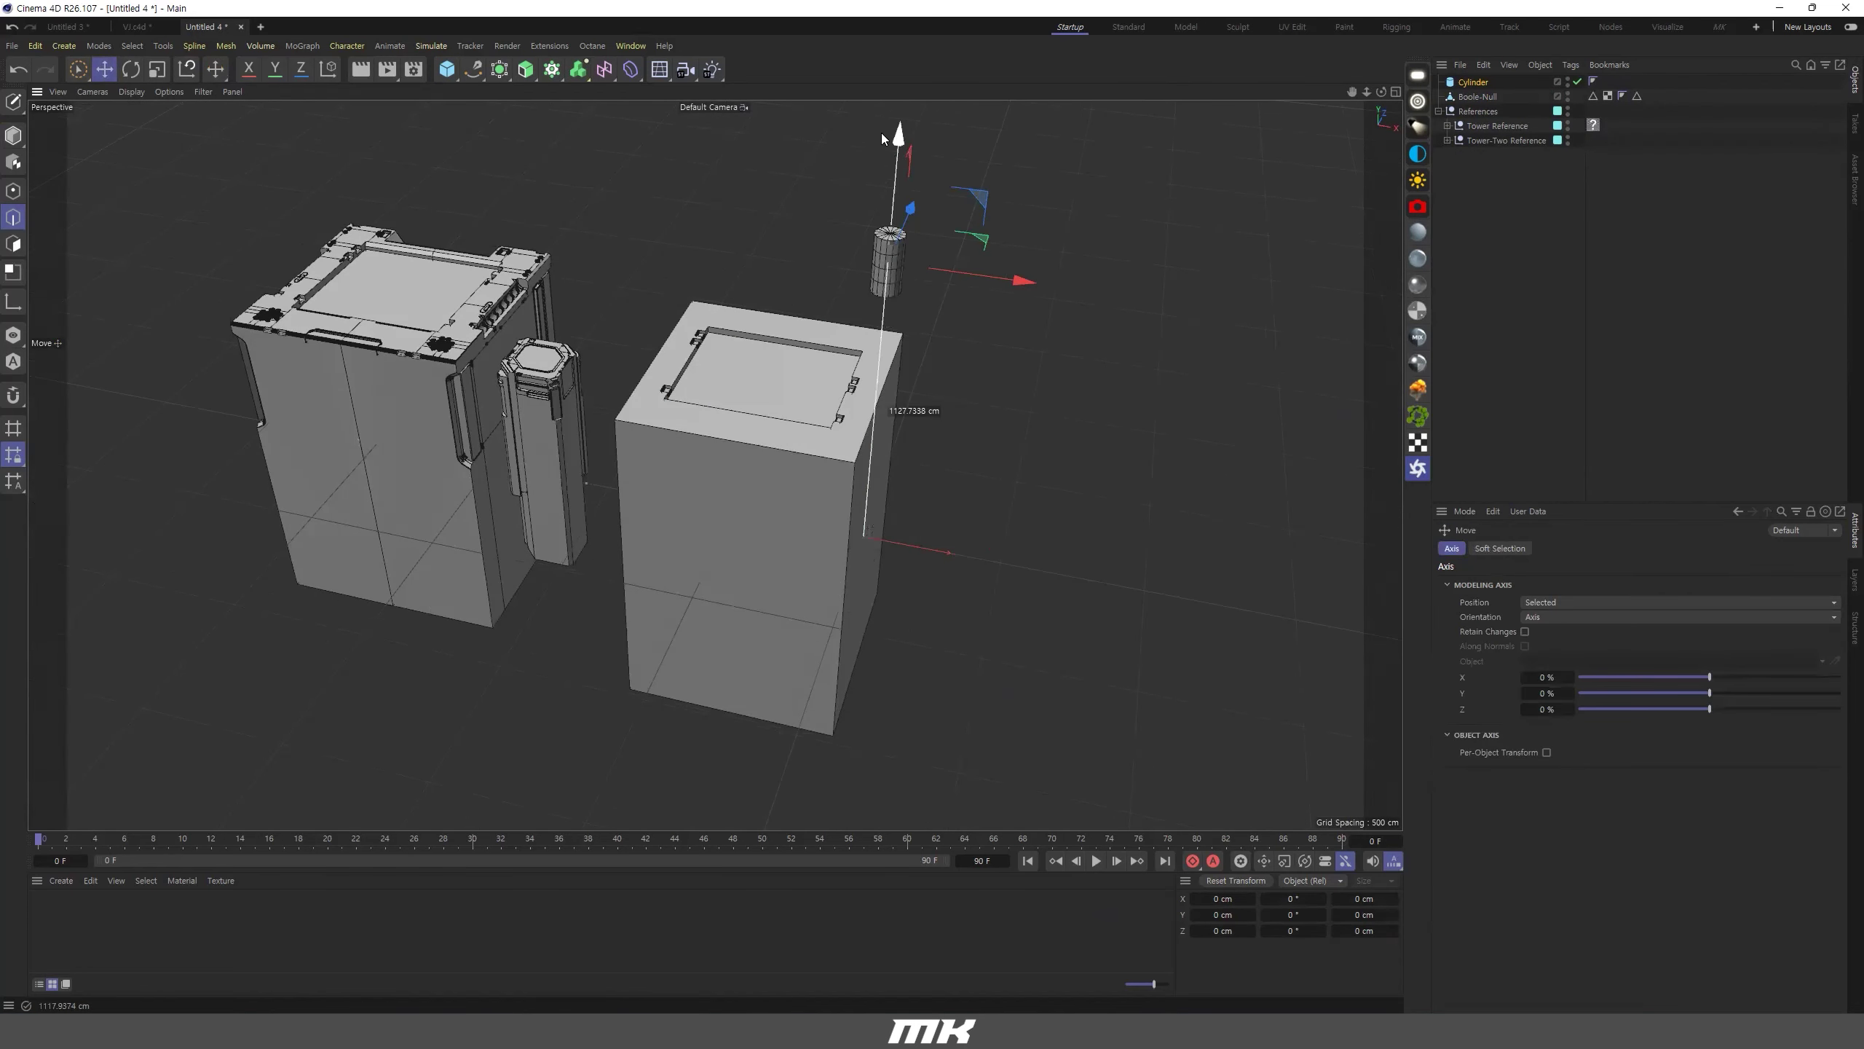
{"action": "middle_click_drag", "start_coordinate": [1116, 331], "coordinate": [1051, 417], "text": "alt"}
{"action": "scroll", "coordinate": [893, 410], "scroll_direction": "up", "scroll_amount": 8}
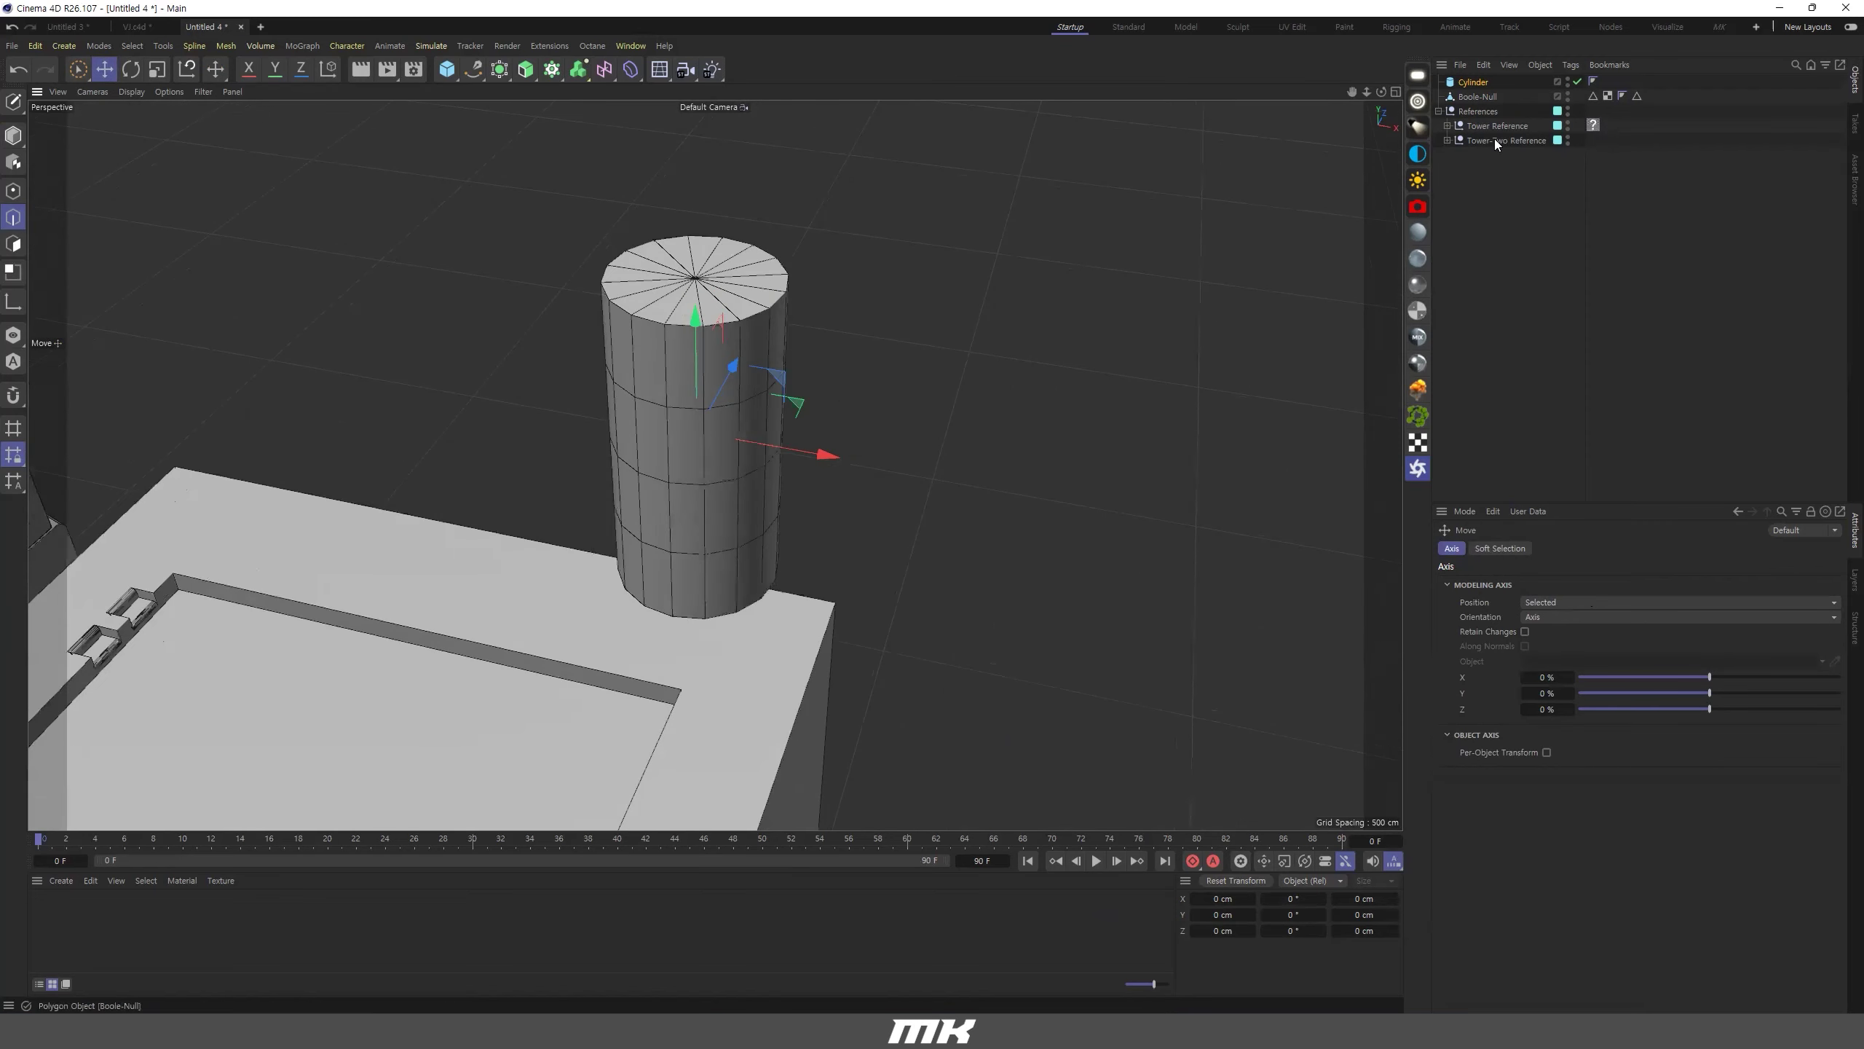
Increase the cylinder's rotation segments to 27.
{"action": "left_click", "coordinate": [1475, 83]}
{"action": "left_click_drag", "start_coordinate": [906, 410], "coordinate": [653, 242], "text": "alt"}
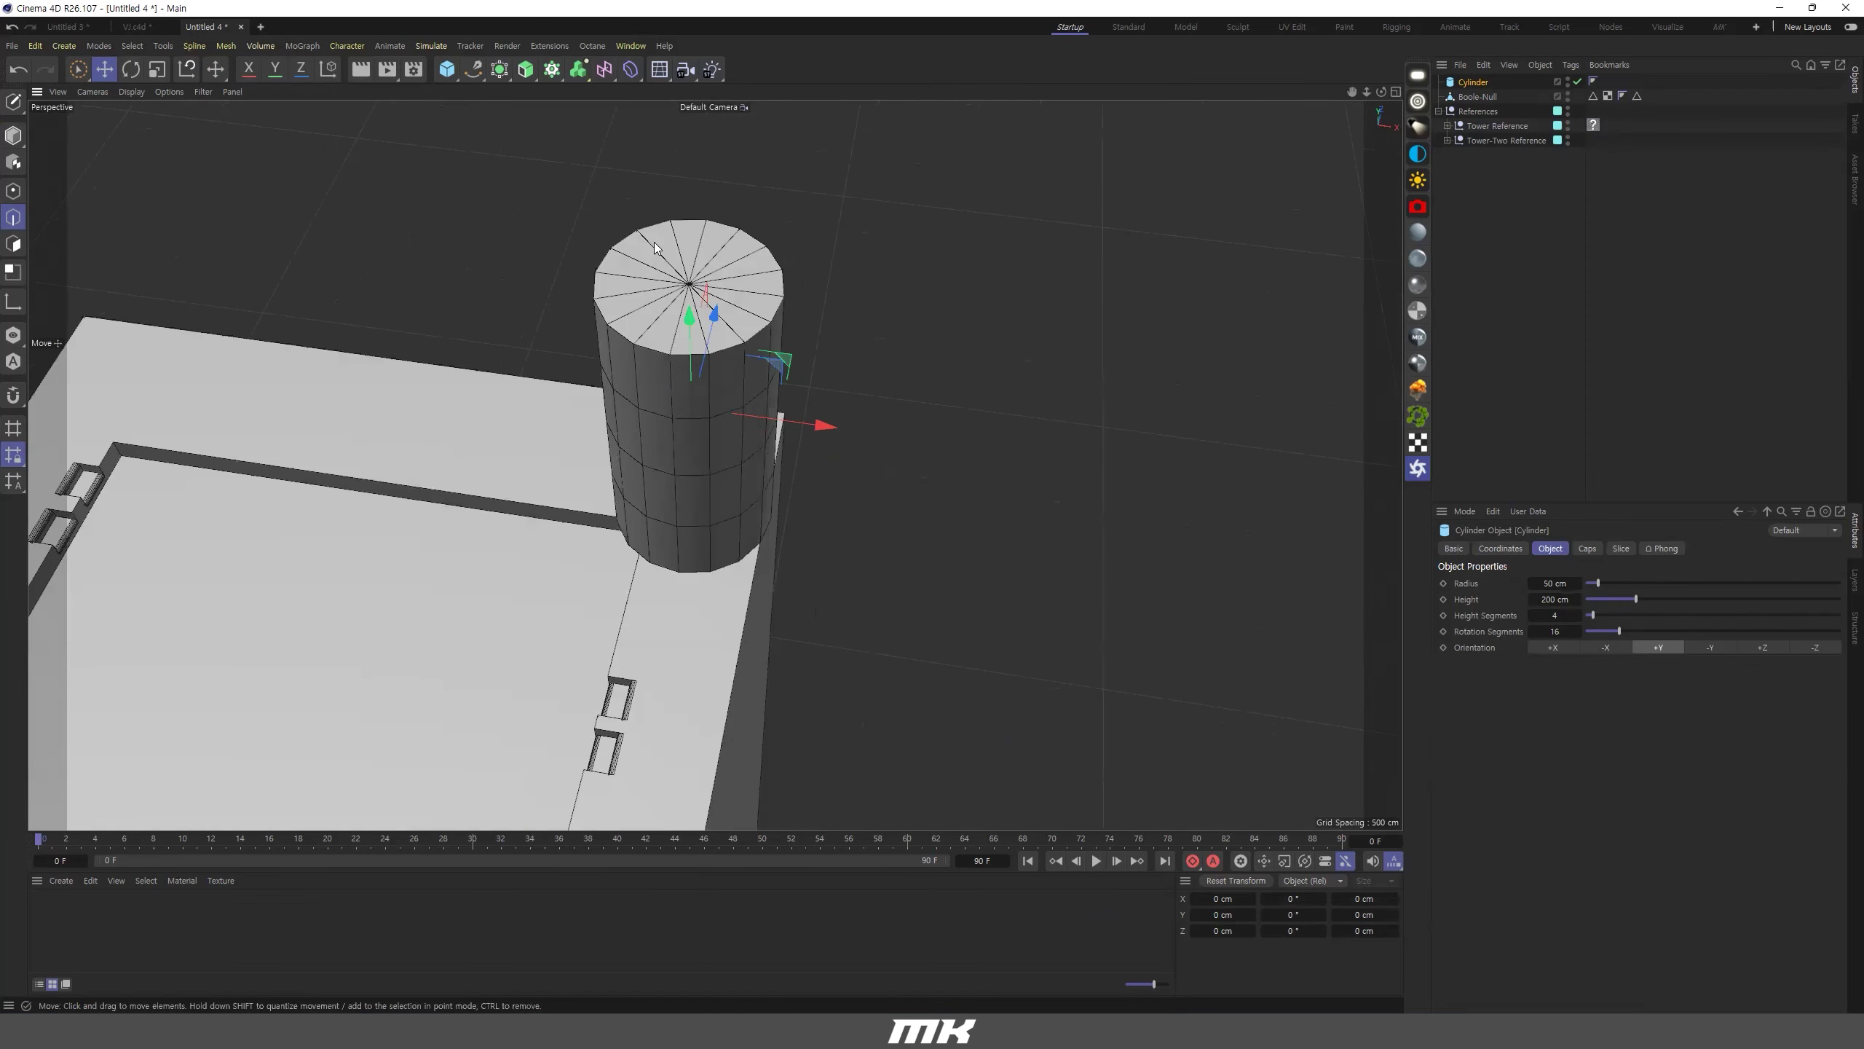
{"action": "scroll", "coordinate": [698, 292], "scroll_direction": "up", "scroll_amount": 2}
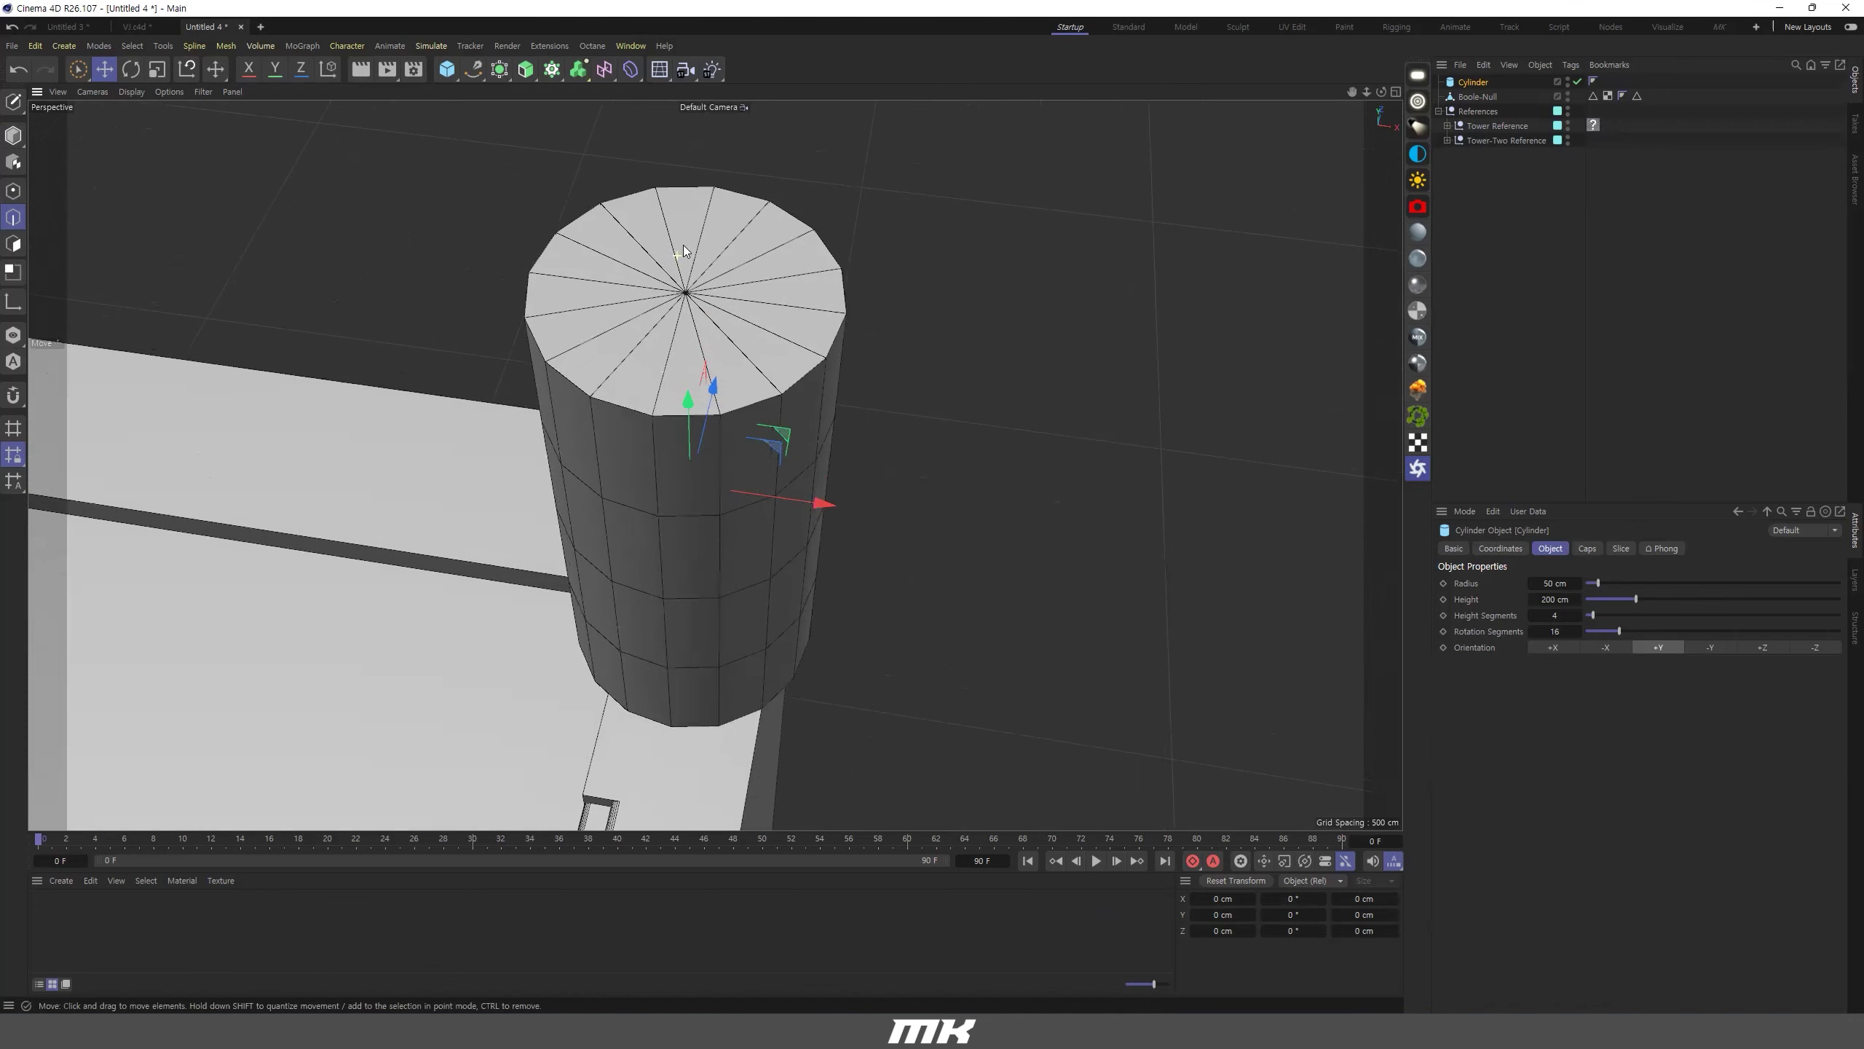
{"action": "scroll", "coordinate": [683, 245], "scroll_direction": "up", "scroll_amount": 2}
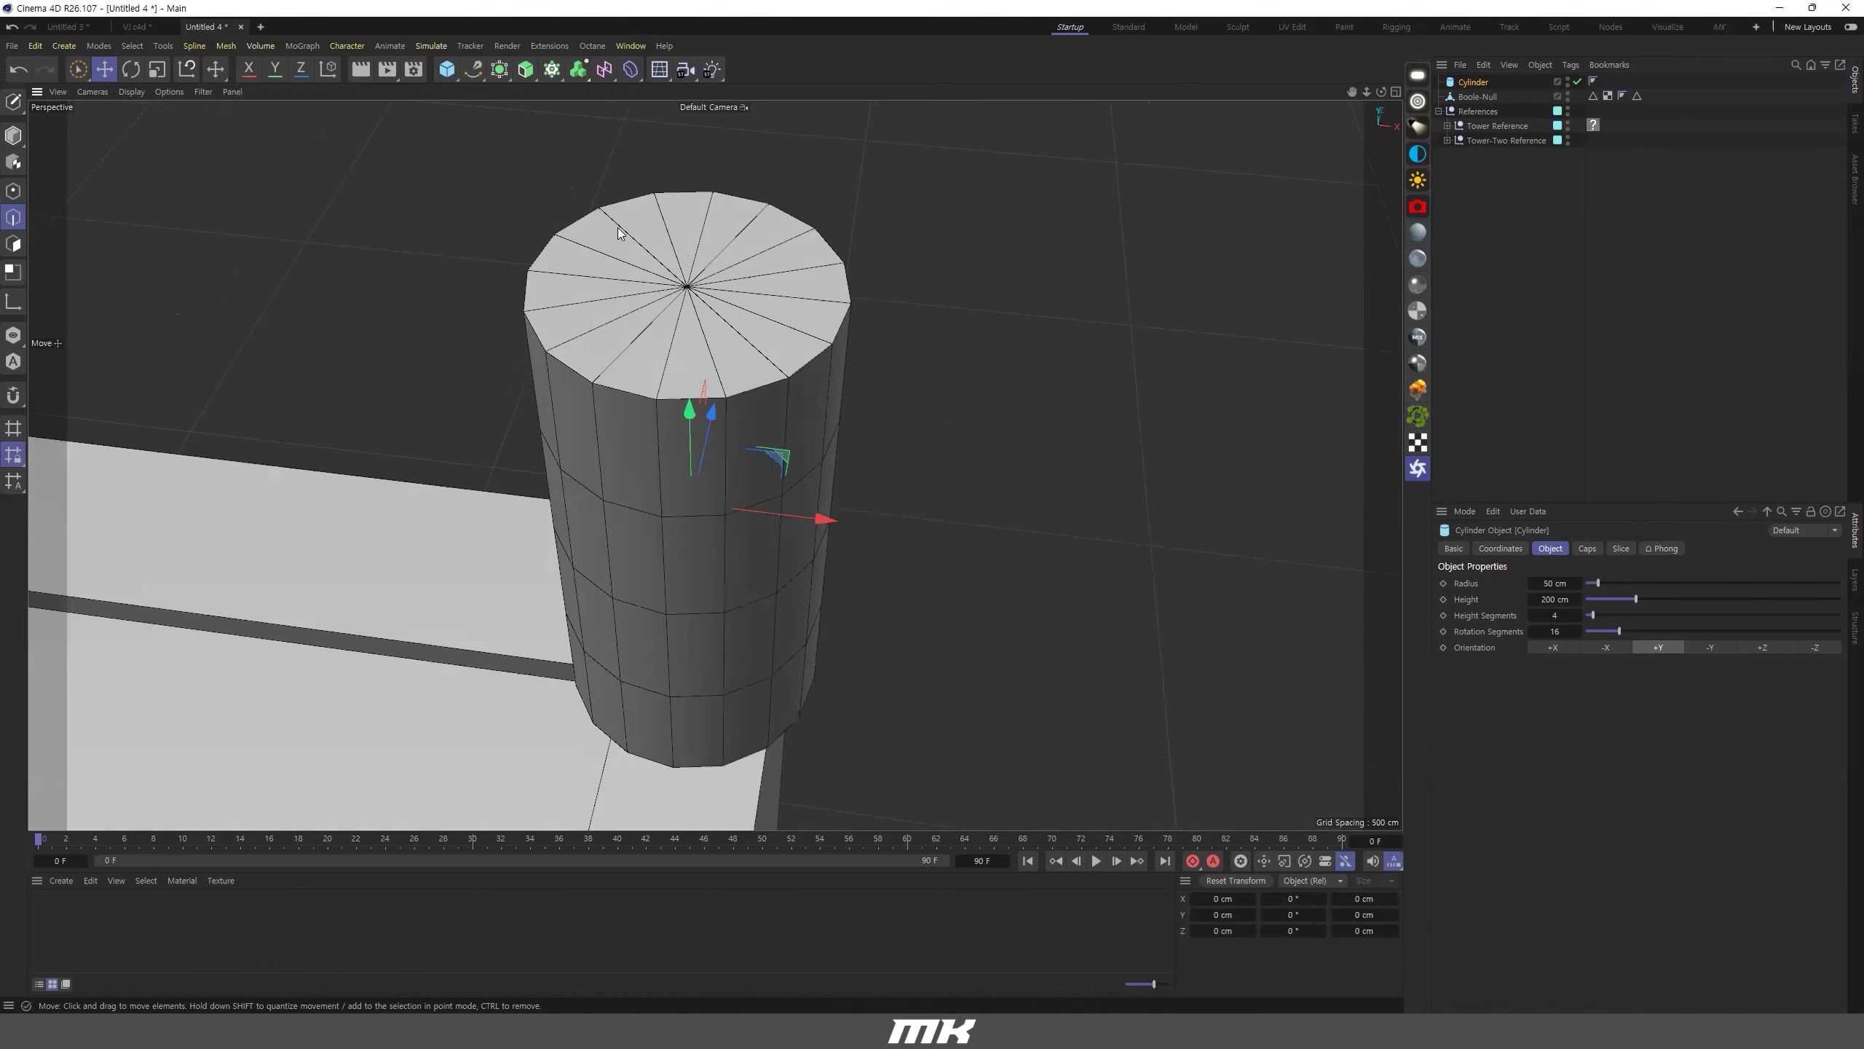
{"action": "left_click_drag", "start_coordinate": [645, 298], "coordinate": [539, 190], "text": "alt"}
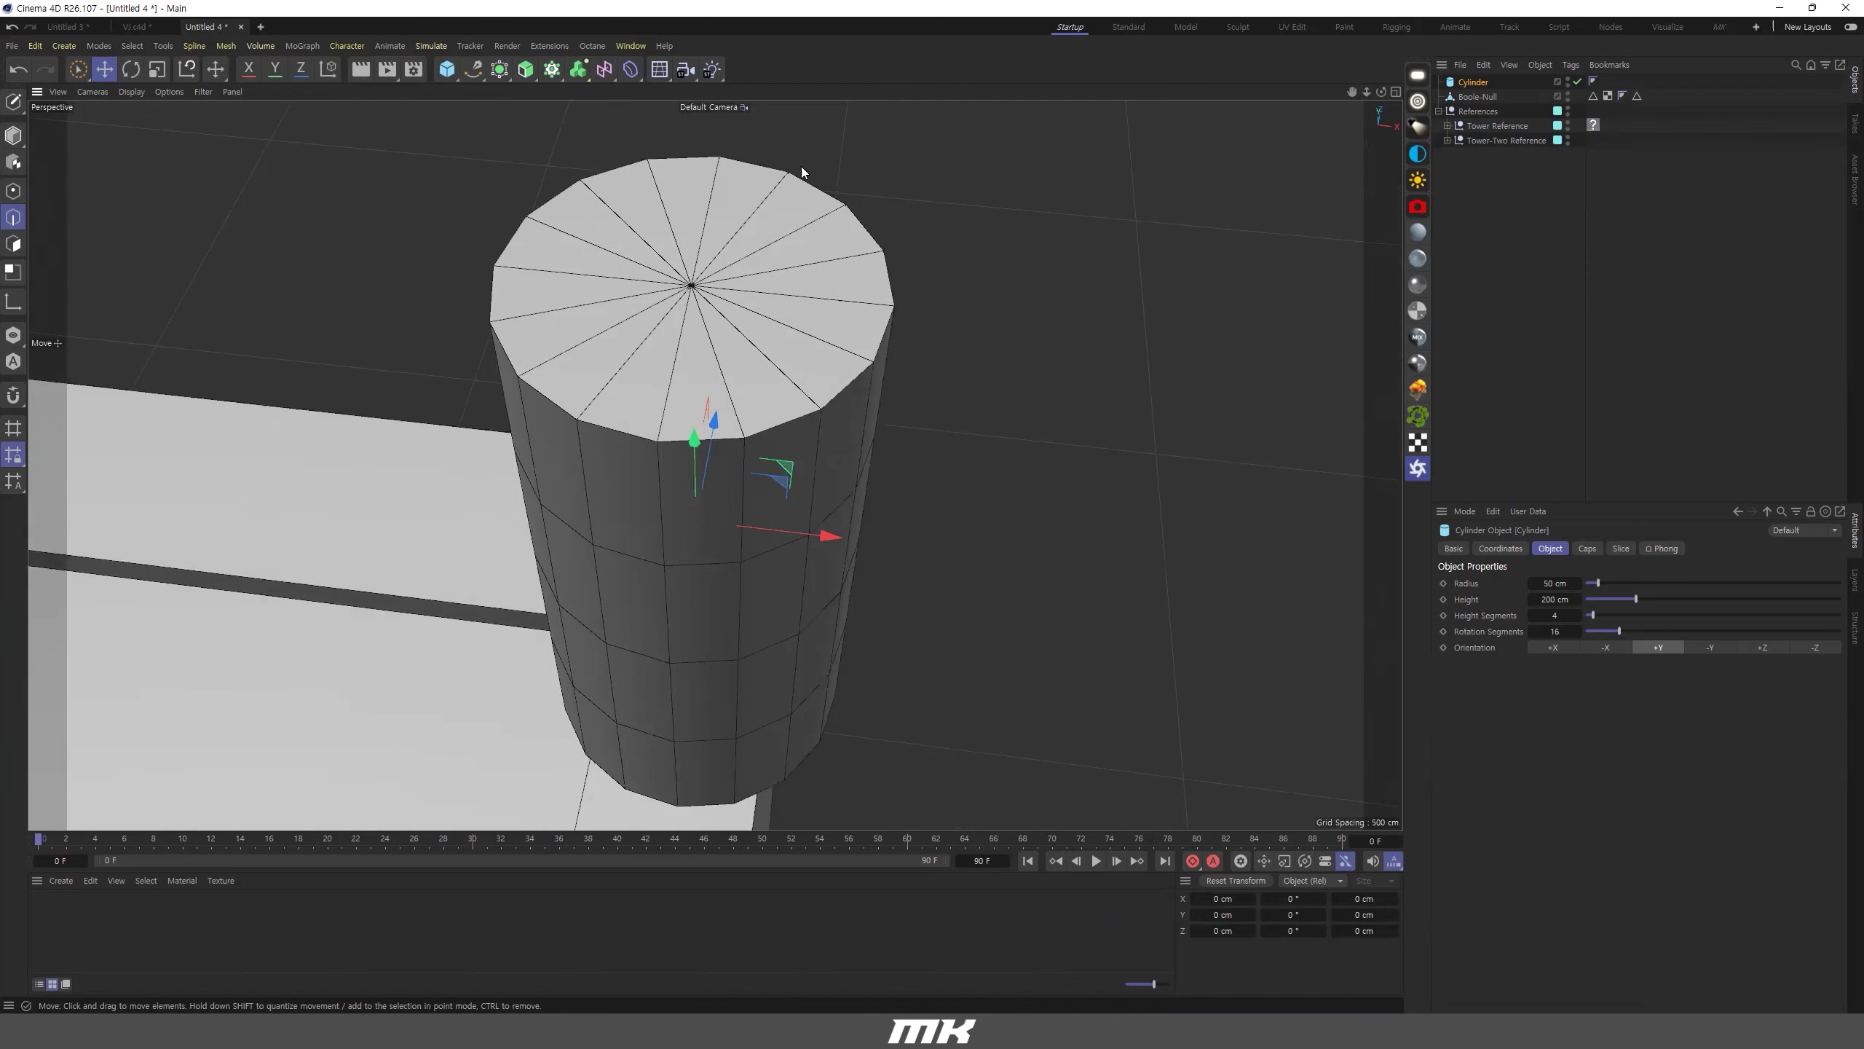
{"action": "scroll", "coordinate": [652, 447], "scroll_direction": "down", "scroll_amount": 3}
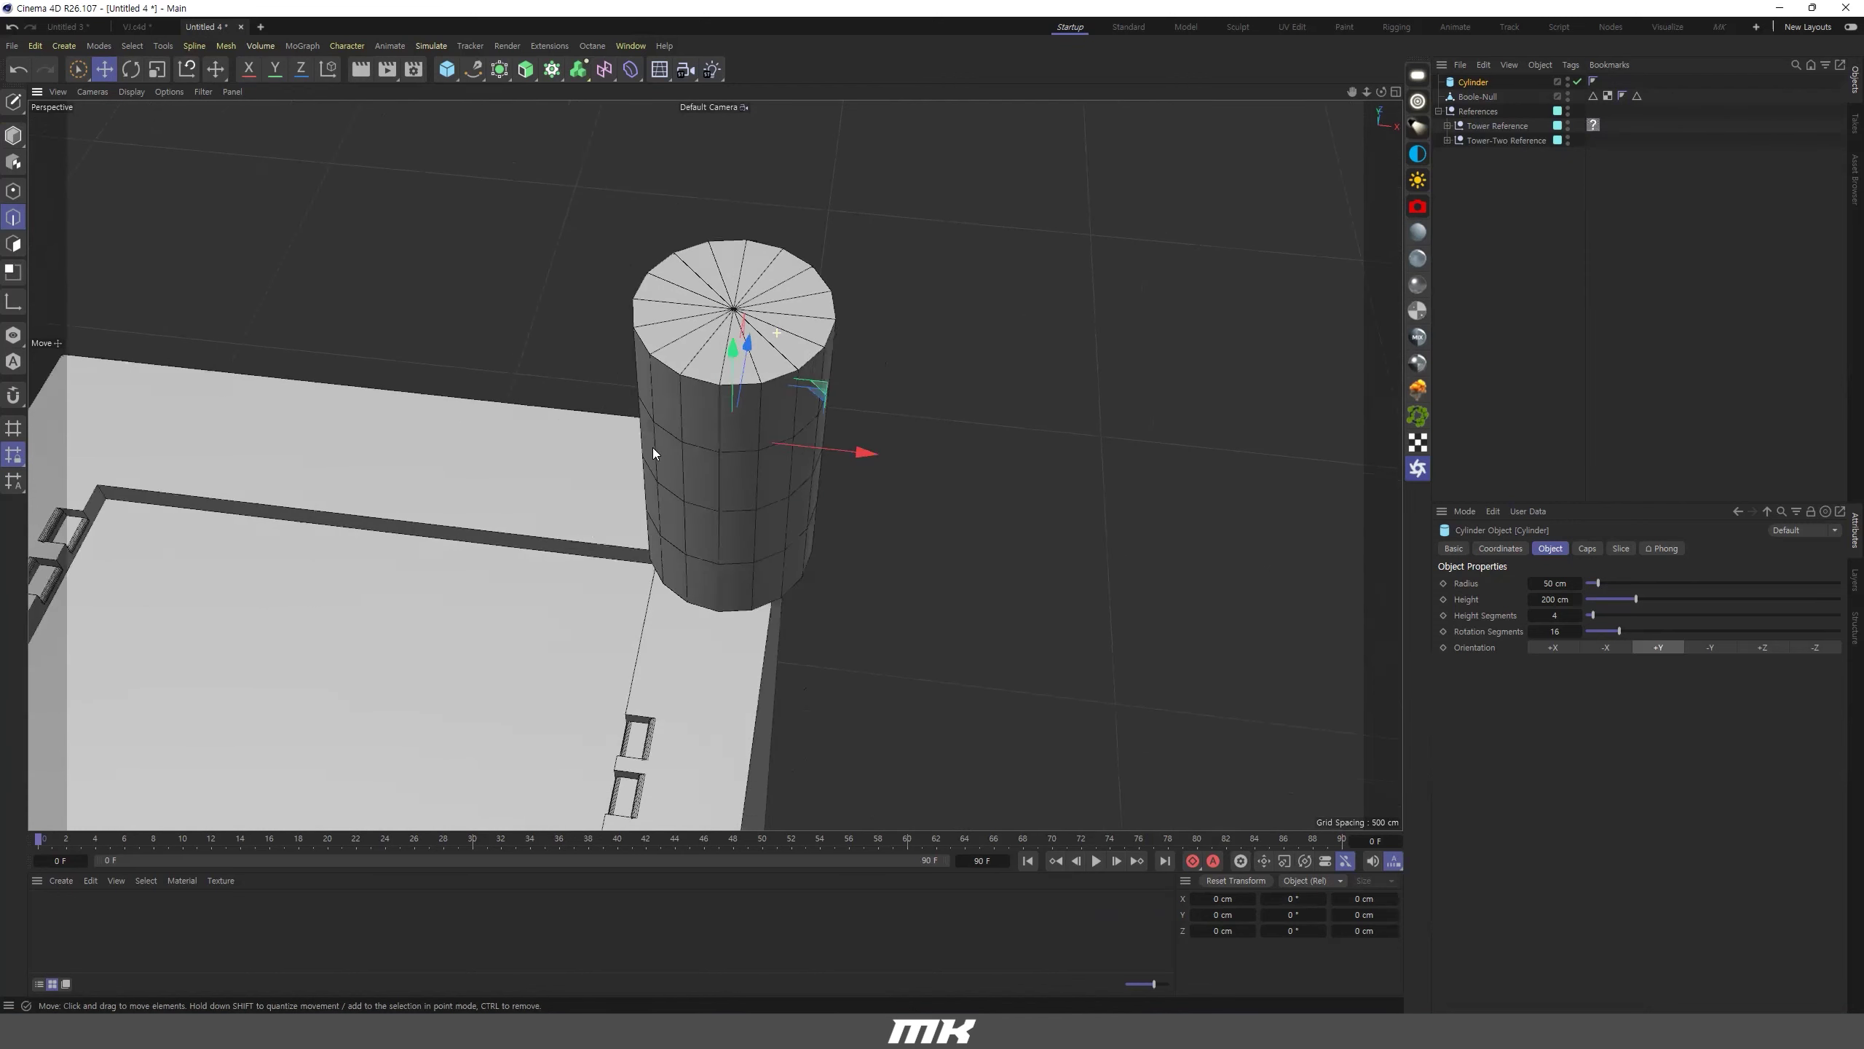
{"action": "left_click_drag", "start_coordinate": [652, 447], "coordinate": [808, 308], "text": "alt"}
{"action": "middle_click_drag", "start_coordinate": [808, 308], "coordinate": [763, 441], "text": "alt"}
{"action": "scroll", "coordinate": [727, 199], "scroll_direction": "up", "scroll_amount": 3}
{"action": "scroll", "coordinate": [822, 237], "scroll_direction": "up", "scroll_amount": 2}
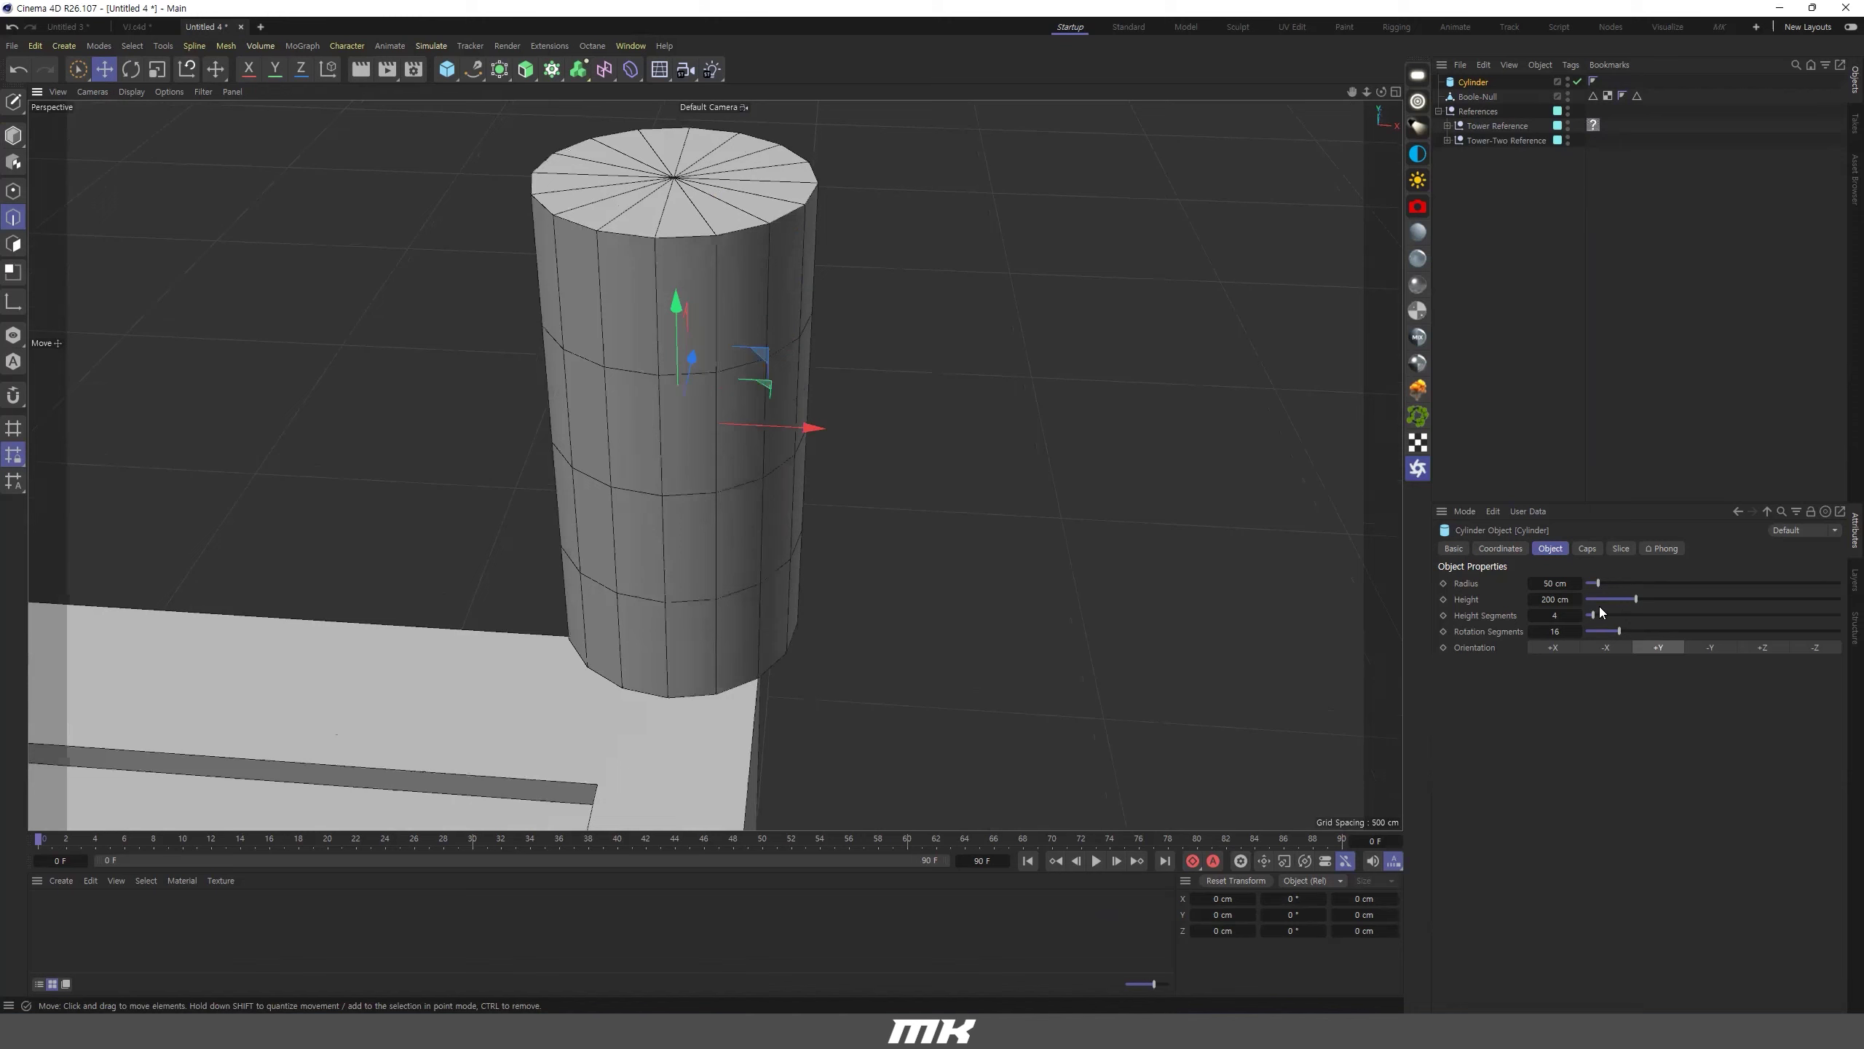
{"action": "mouse_move", "coordinate": [1627, 635]}
{"action": "left_mouse_down"}
{"action": "mouse_move", "coordinate": [1650, 632]}
{"action": "mouse_move", "coordinate": [1607, 632]}
{"action": "mouse_move", "coordinate": [1650, 632]}
{"action": "left_mouse_up"}
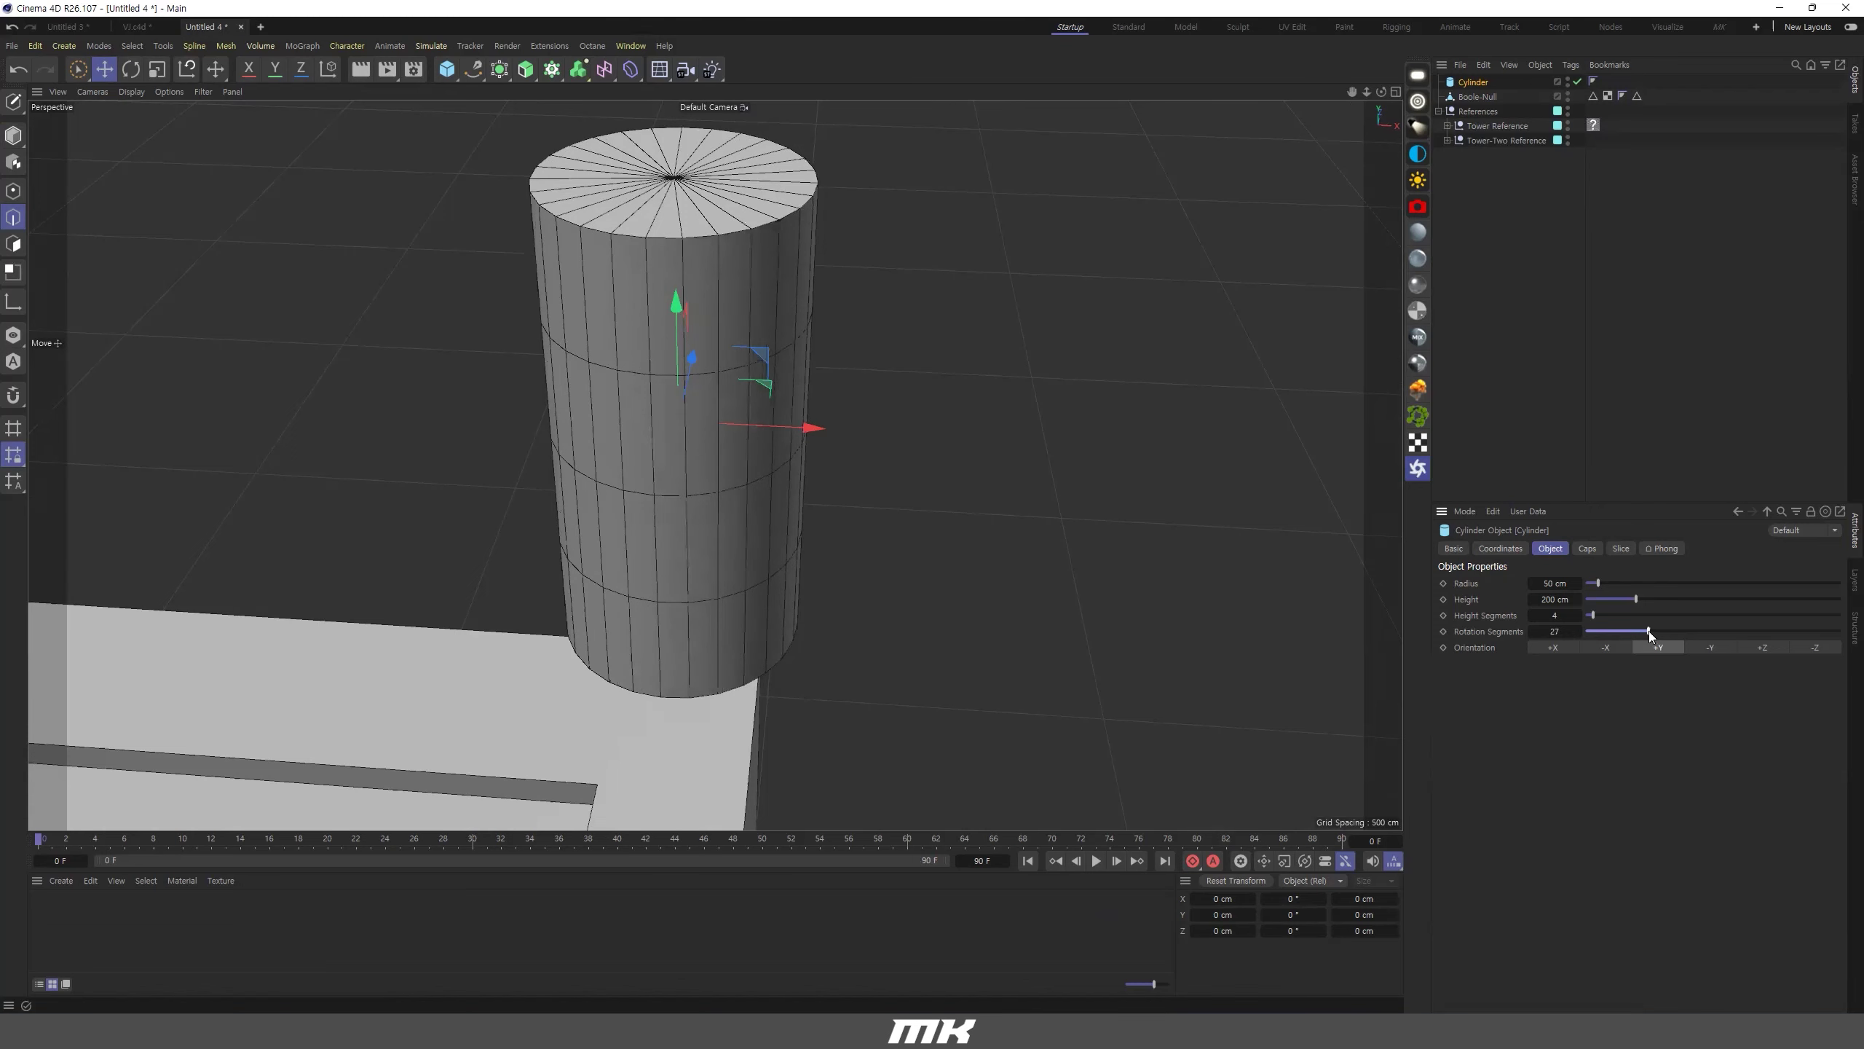
Examine the segment density and beveled rims of the round holes on the reference tower's top.
{"action": "scroll", "coordinate": [556, 440], "scroll_direction": "down", "scroll_amount": 6}
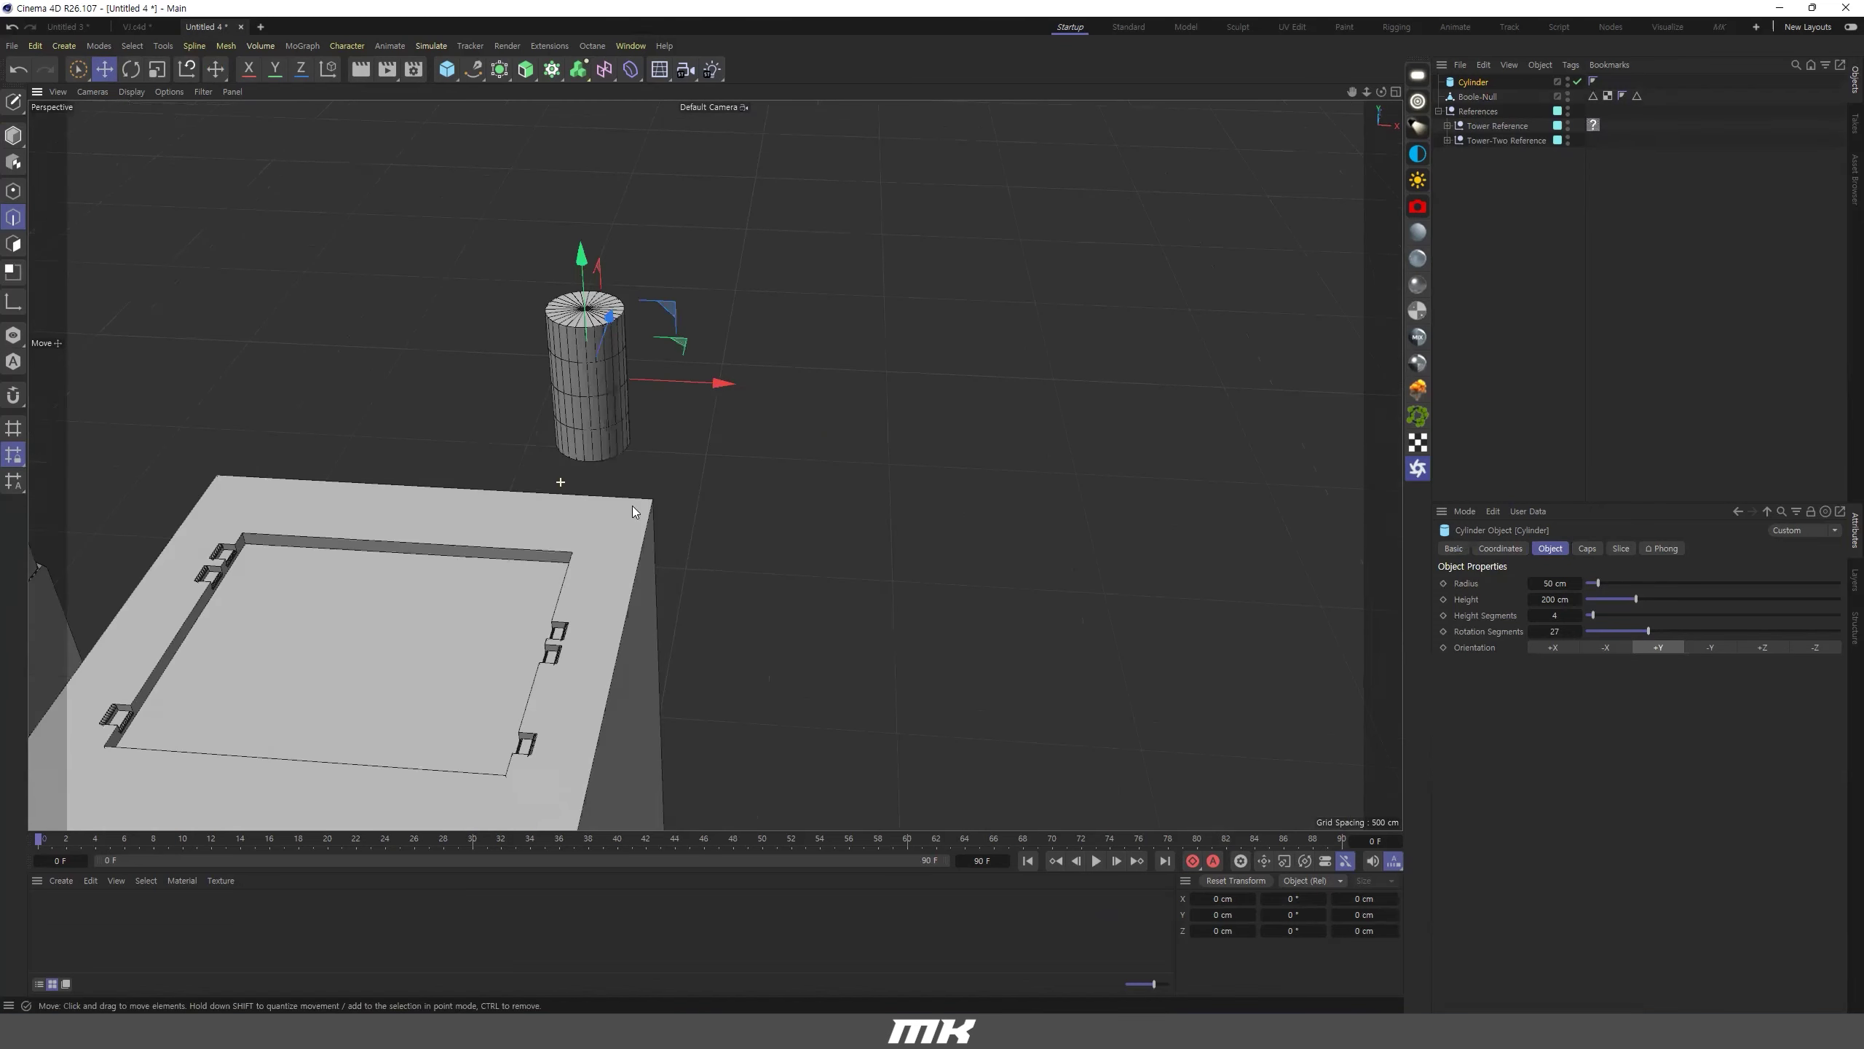
{"action": "middle_click_drag", "start_coordinate": [139, 492], "coordinate": [359, 514], "text": "alt"}
{"action": "scroll", "coordinate": [360, 517], "scroll_direction": "down", "scroll_amount": 5}
{"action": "middle_click_drag", "start_coordinate": [88, 661], "coordinate": [400, 608], "text": "alt"}
{"action": "left_click_drag", "start_coordinate": [400, 609], "coordinate": [449, 596], "text": "alt"}
{"action": "right_click_drag", "start_coordinate": [554, 545], "coordinate": [880, 570], "text": "alt"}
{"action": "right_click_drag", "start_coordinate": [411, 451], "coordinate": [587, 531], "text": "alt"}
{"action": "right_click_drag", "start_coordinate": [740, 551], "coordinate": [590, 525], "text": "alt"}
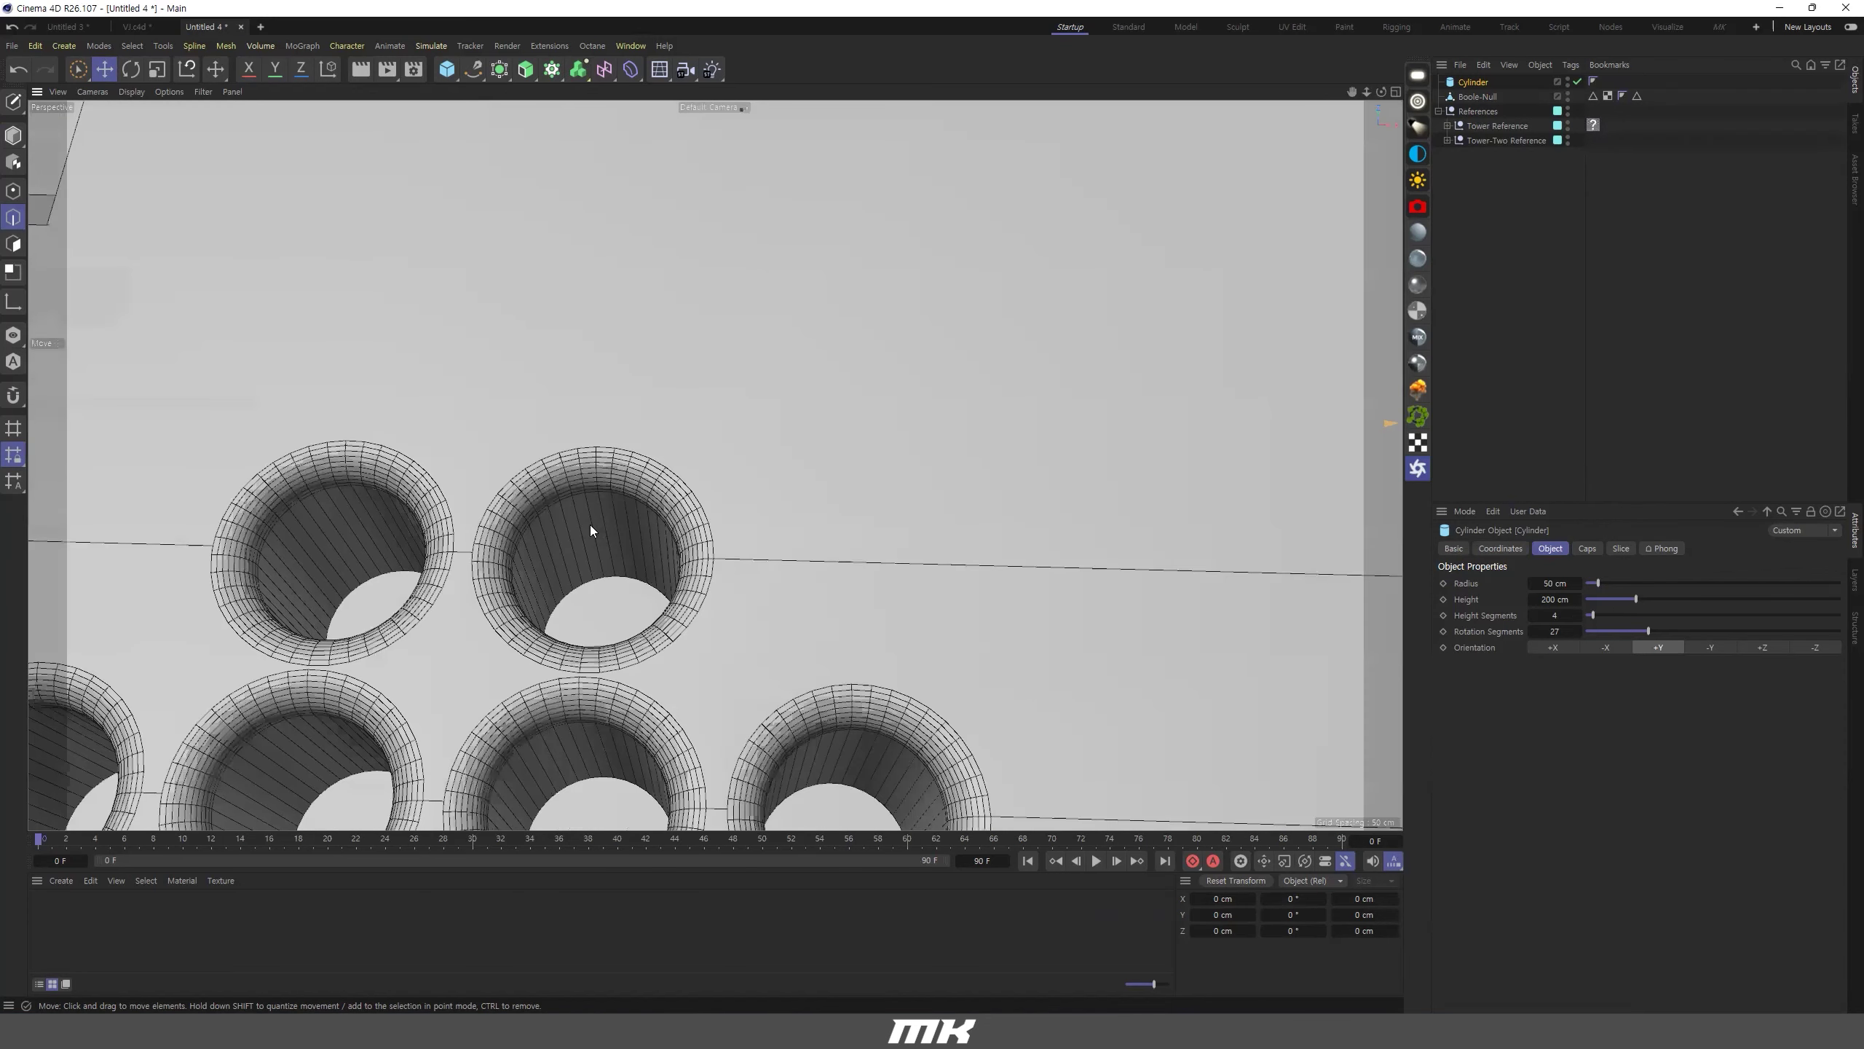
{"action": "left_click_drag", "start_coordinate": [563, 482], "coordinate": [535, 484], "text": "alt"}
{"action": "scroll", "coordinate": [732, 491], "scroll_direction": "down", "scroll_amount": 10}
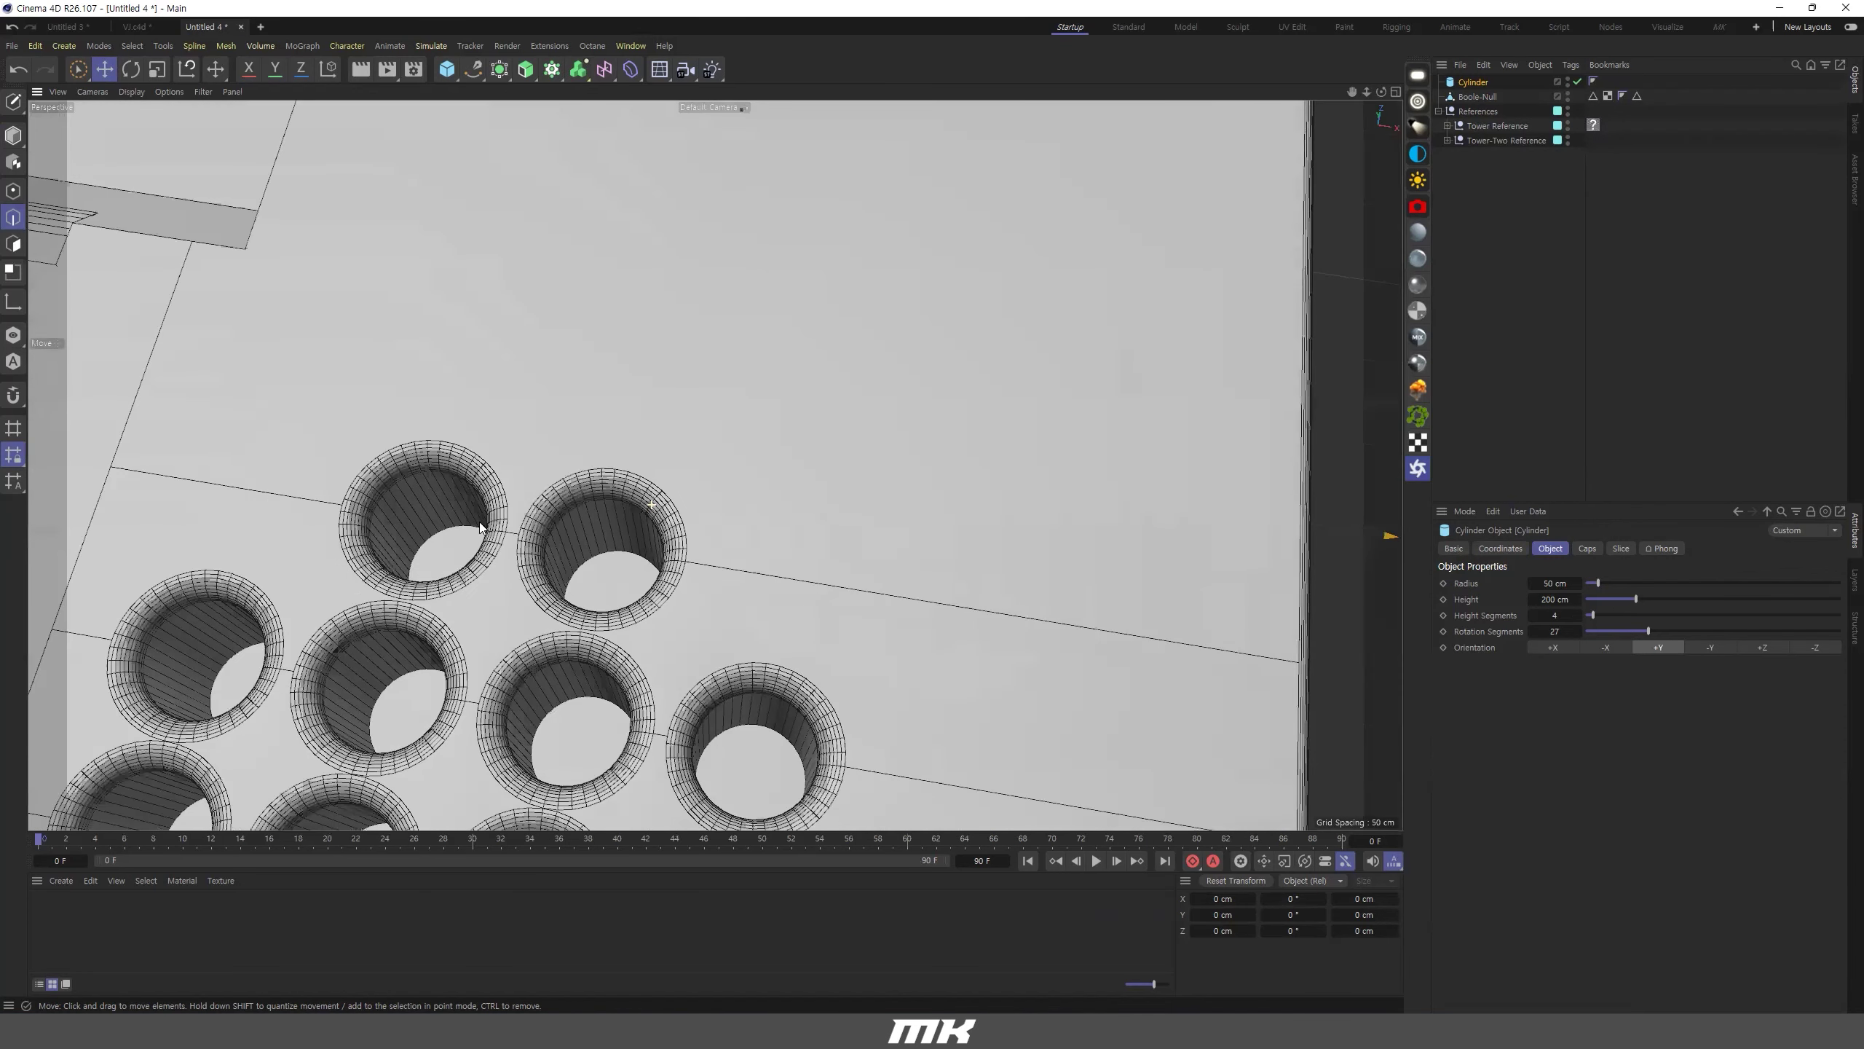
{"action": "middle_click_drag", "start_coordinate": [746, 428], "coordinate": [223, 268], "text": "alt"}
{"action": "middle_click_drag", "start_coordinate": [1206, 491], "coordinate": [741, 388], "text": "alt"}
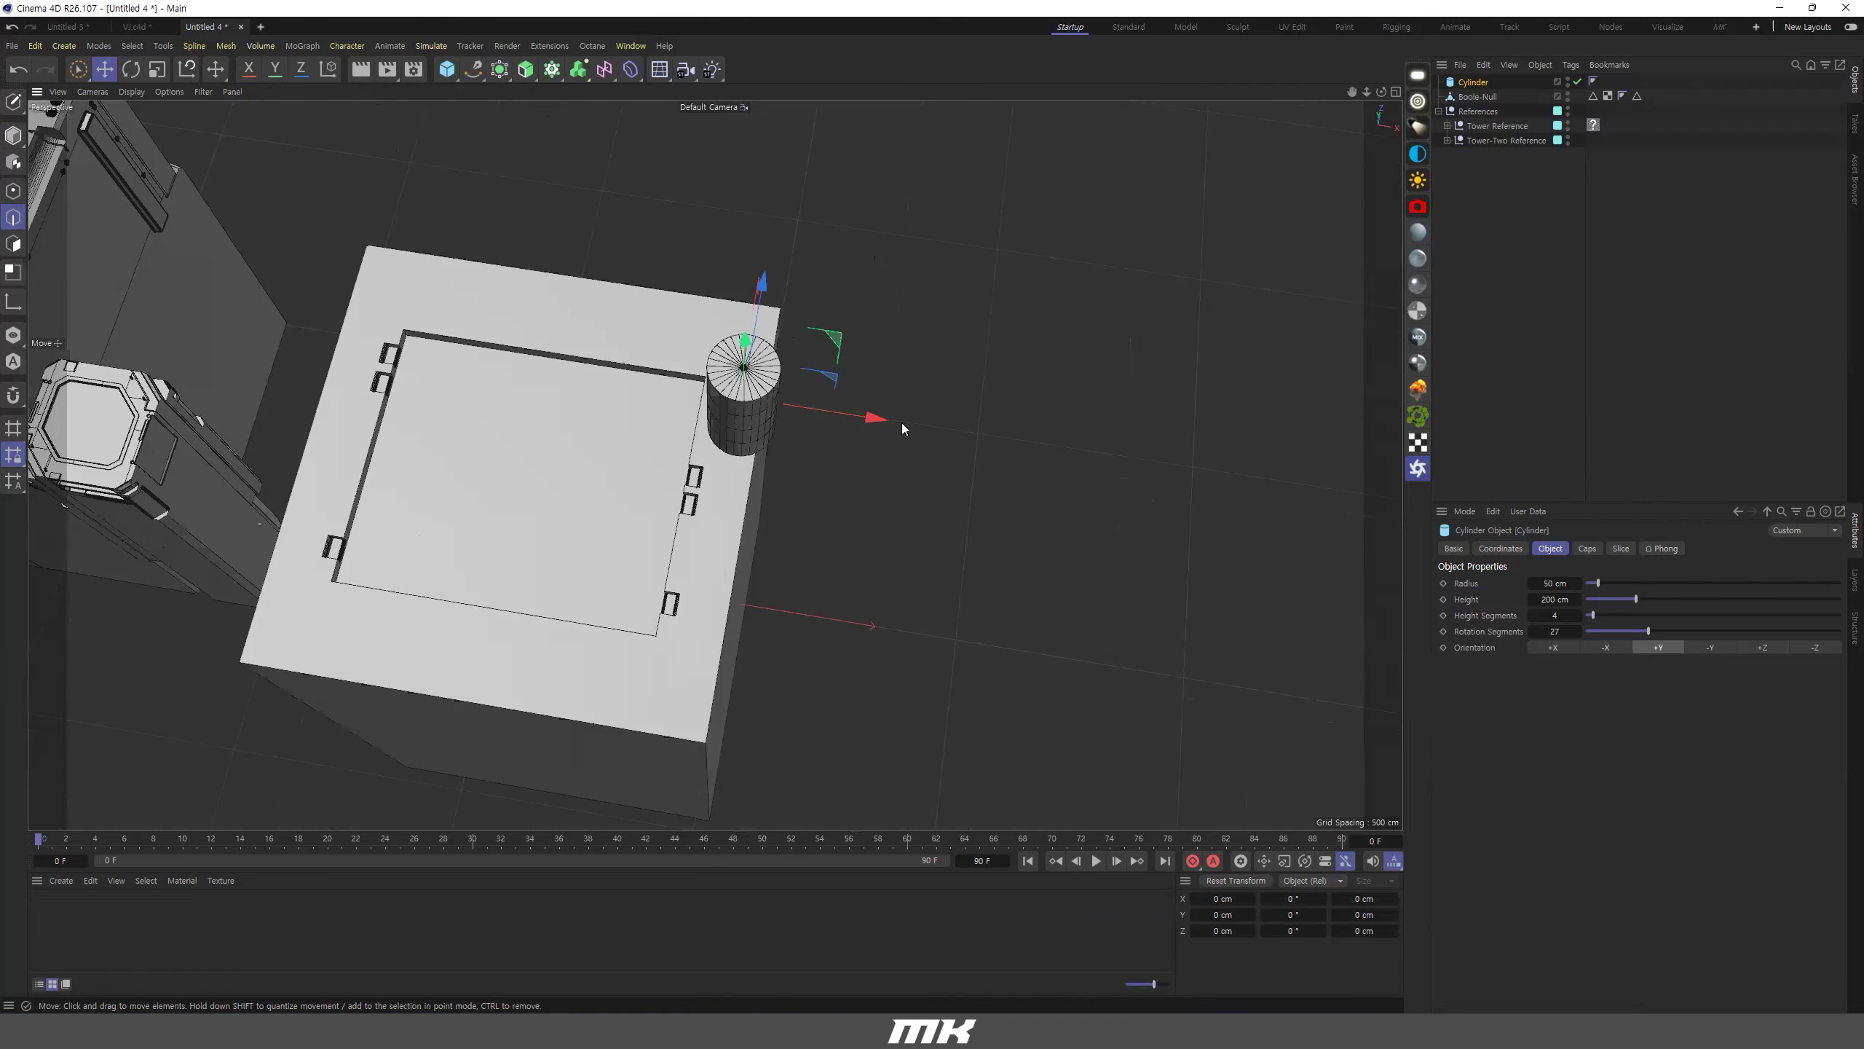
Set the cylinder to 1 height segment and 32 rotation segments.
{"action": "scroll", "coordinate": [814, 403], "scroll_direction": "up", "scroll_amount": 4}
{"action": "left_click_drag", "start_coordinate": [753, 378], "coordinate": [773, 376], "text": "alt"}
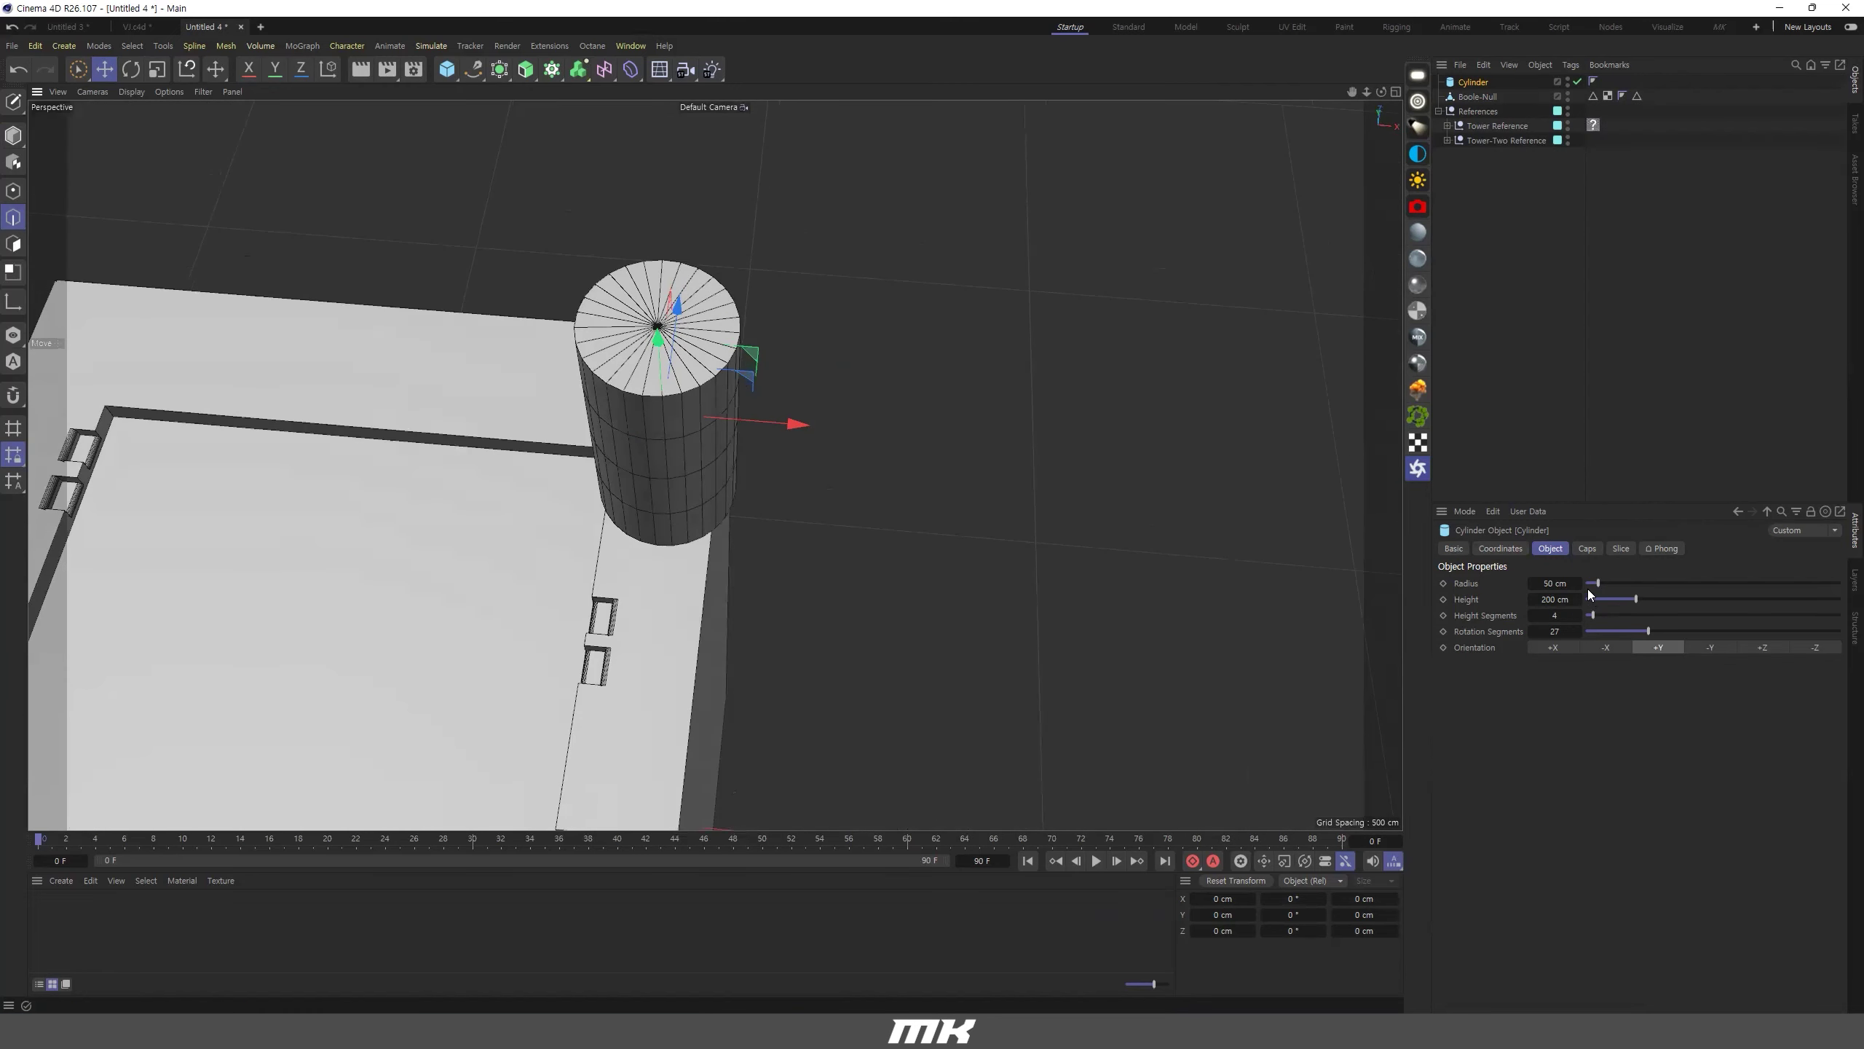
{"action": "left_click_drag", "start_coordinate": [914, 367], "coordinate": [904, 165], "text": "alt"}
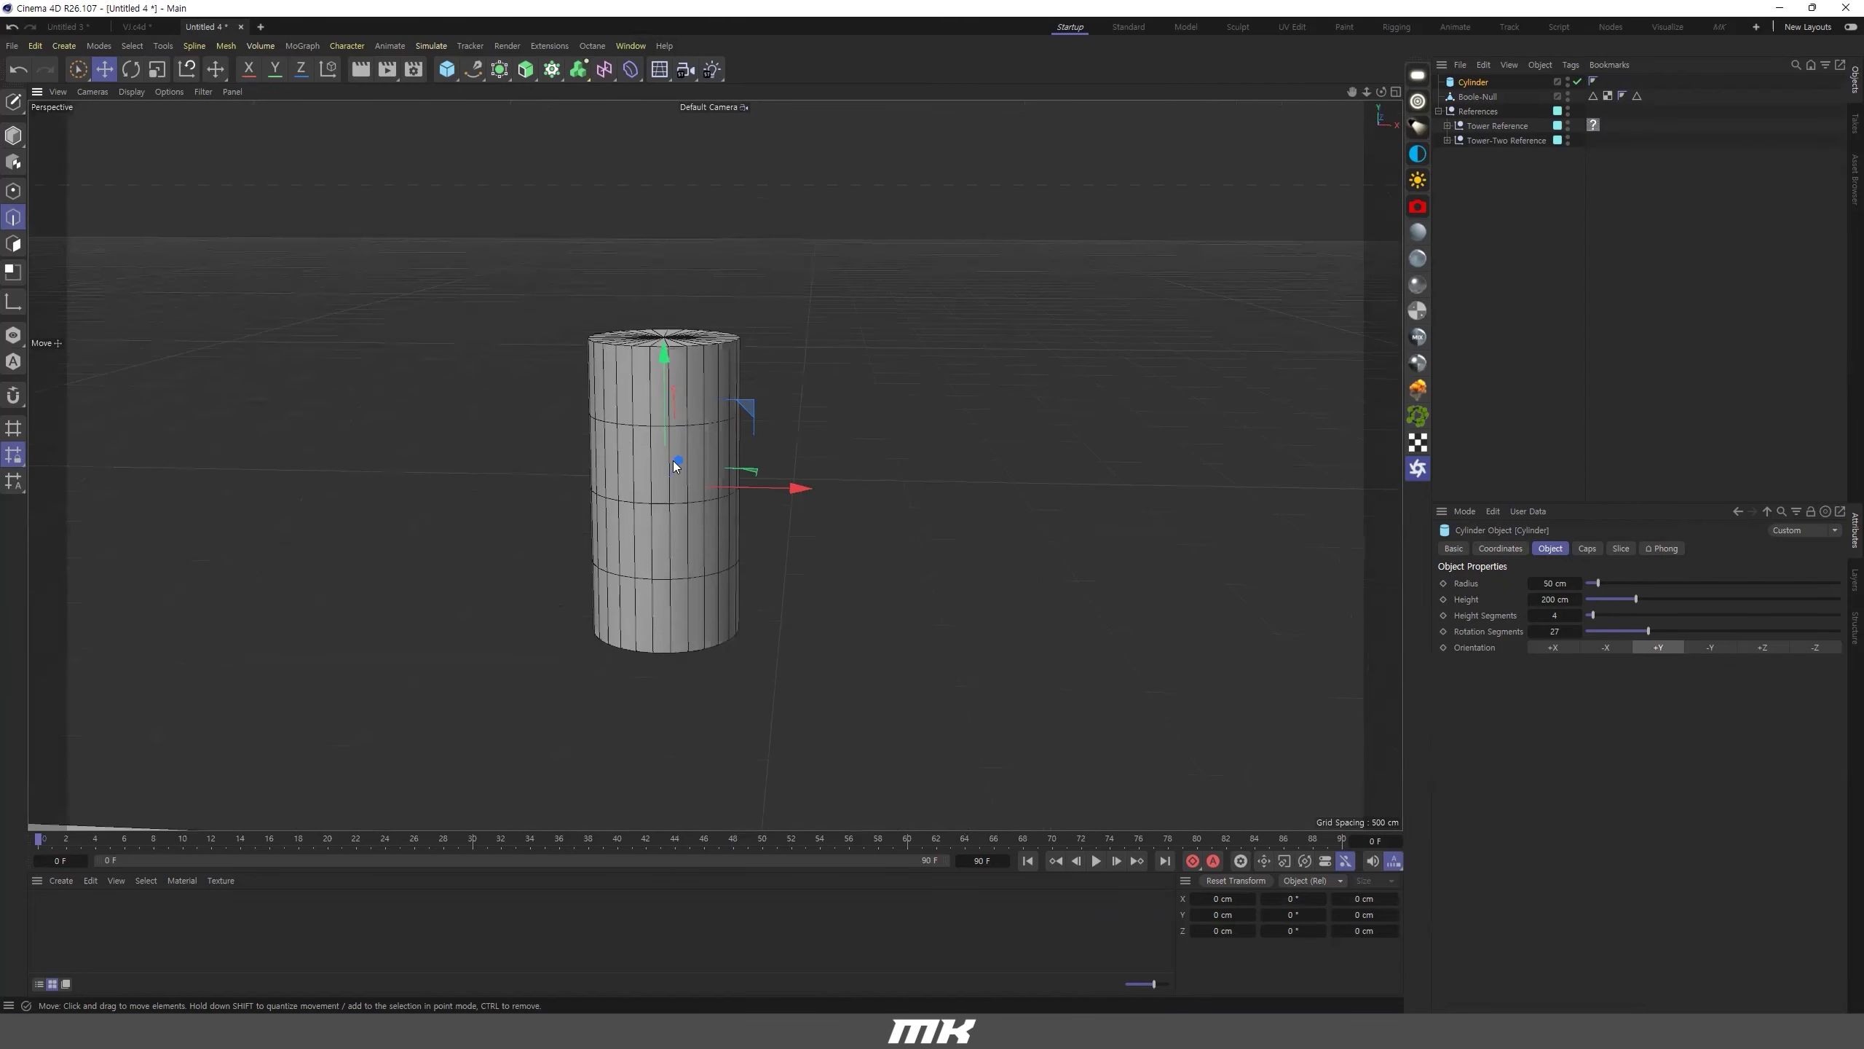
{"action": "left_click_drag", "start_coordinate": [1593, 615], "coordinate": [1578, 616]}
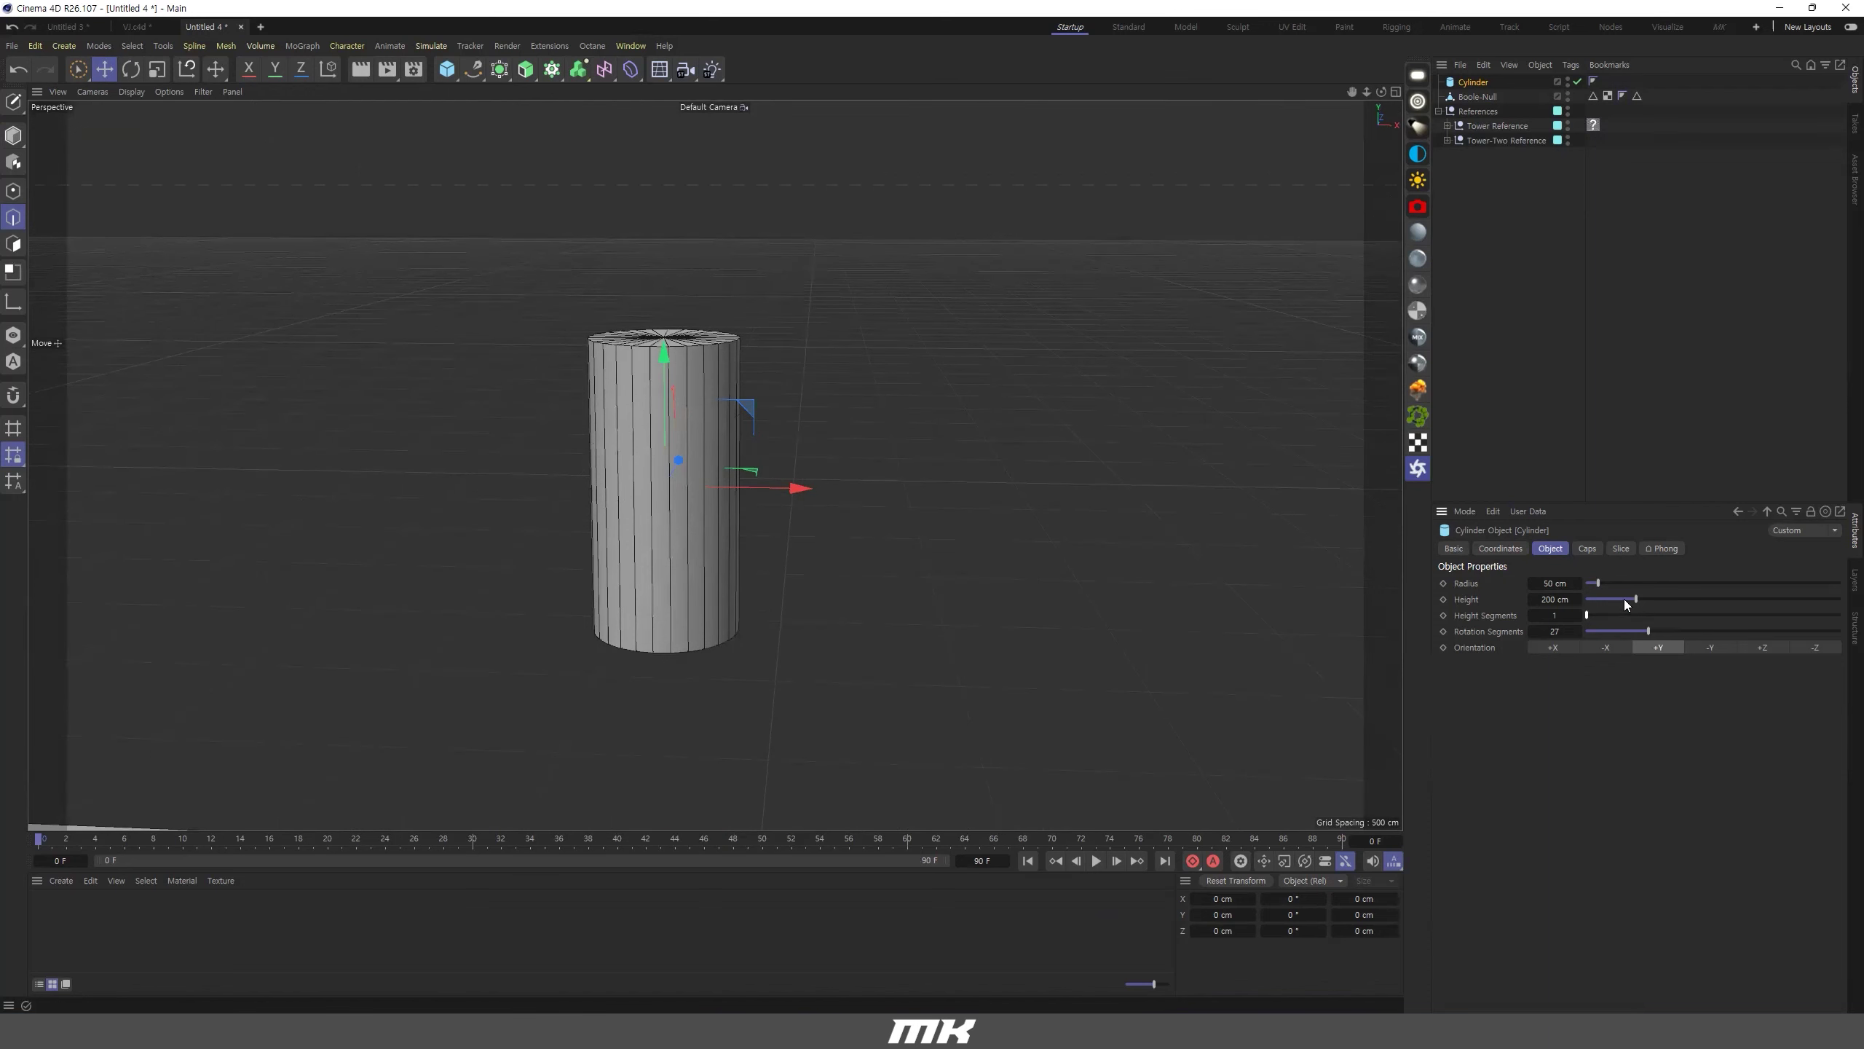
{"action": "left_click_drag", "start_coordinate": [1565, 631], "coordinate": [1560, 631]}
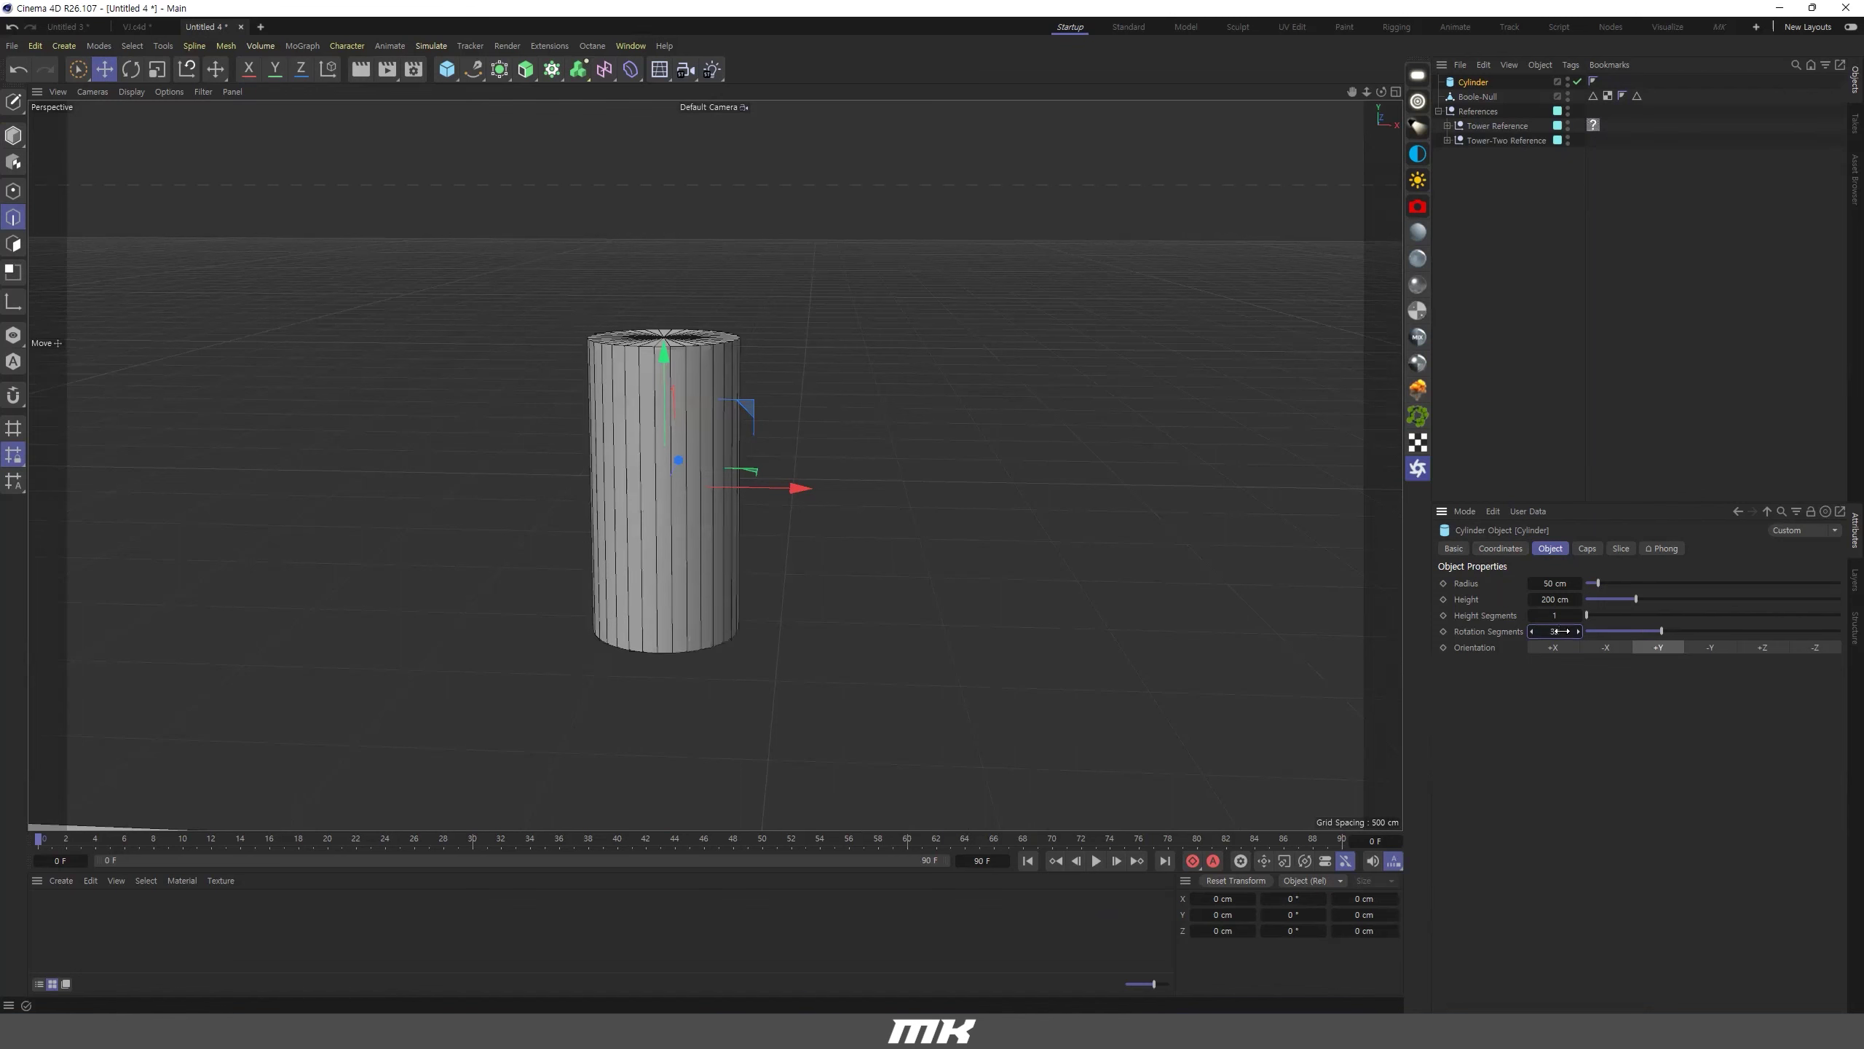
{"action": "left_click_drag", "start_coordinate": [750, 481], "coordinate": [753, 587], "text": "alt"}
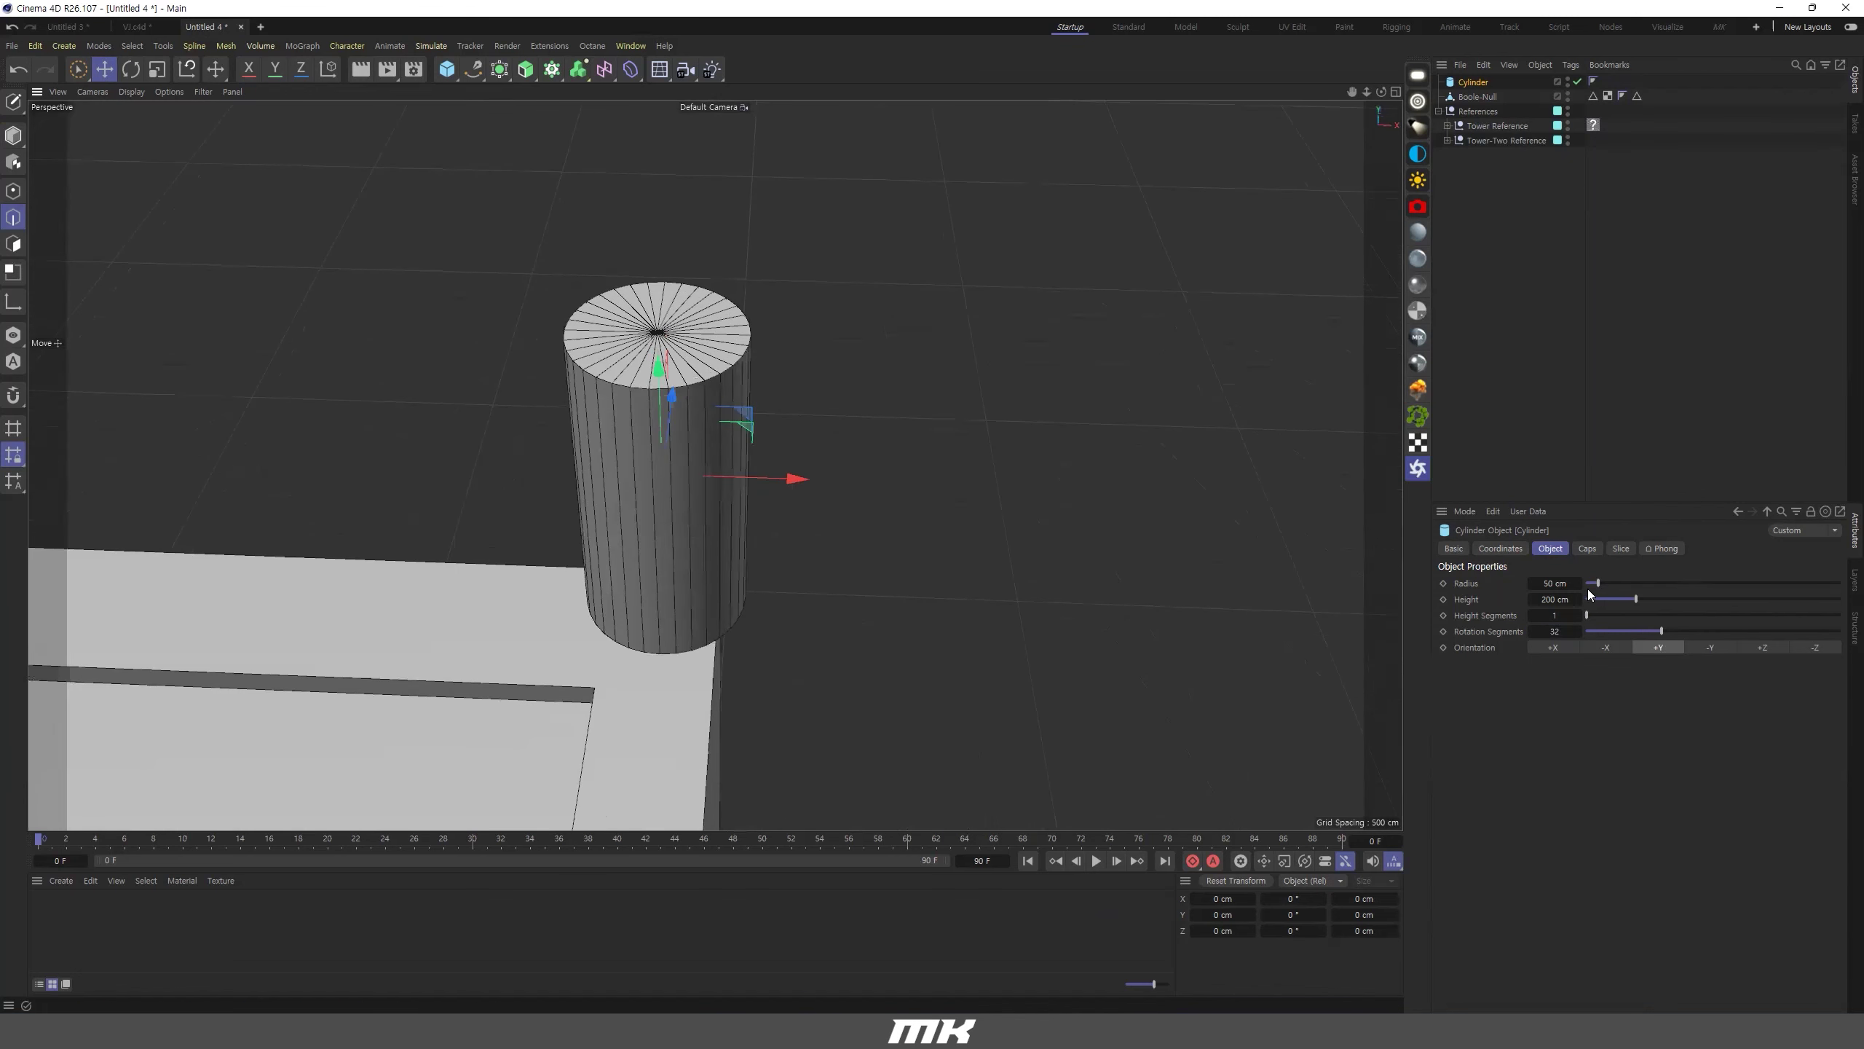
Set the cylinder's radius to 10 cm.
{"action": "double_click", "coordinate": [1554, 583]}
{"action": "type", "text": "10"}
{"action": "key", "text": "Return"}
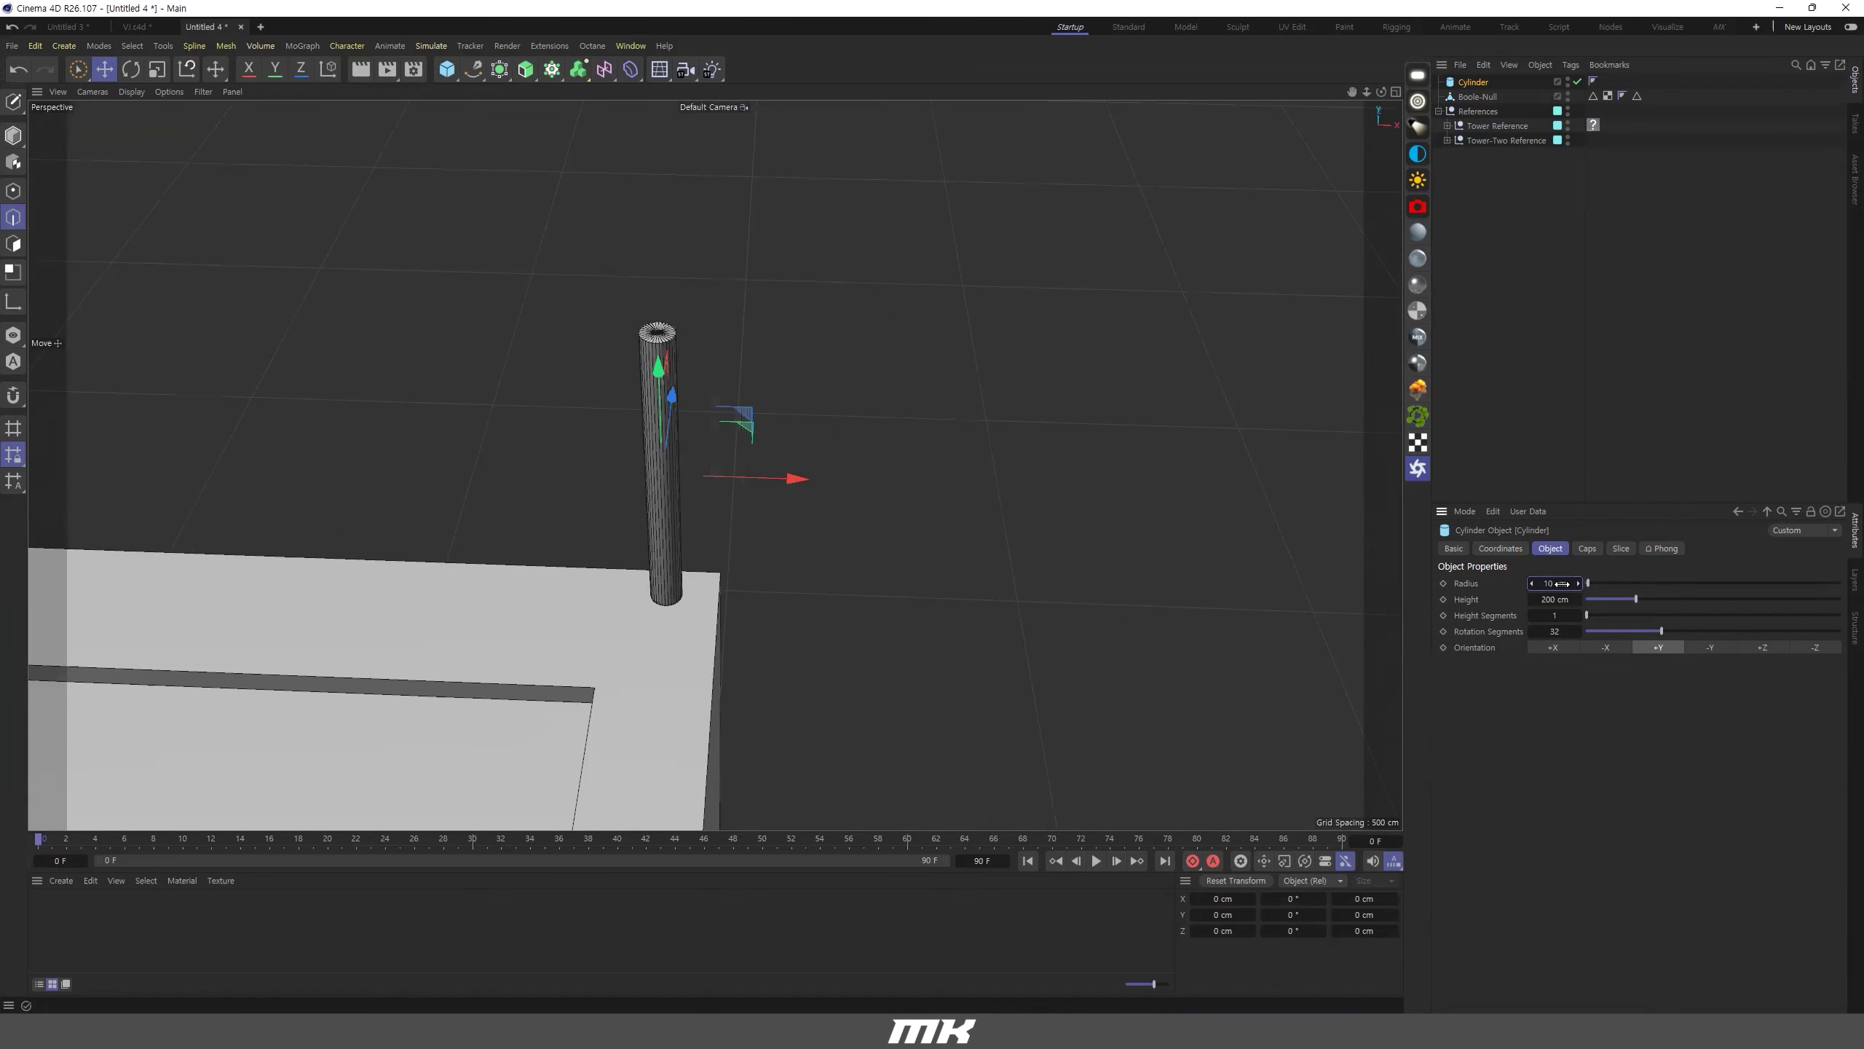
{"action": "middle_click", "coordinate": [1024, 380]}
{"action": "middle_click", "coordinate": [1086, 367]}
{"action": "middle_click", "coordinate": [1101, 373]}
{"action": "middle_click", "coordinate": [616, 274]}
{"action": "scroll", "coordinate": [734, 382], "scroll_direction": "down", "scroll_amount": 4}
{"action": "left_click_drag", "start_coordinate": [780, 461], "coordinate": [749, 308], "text": "alt"}
{"action": "scroll", "coordinate": [814, 266], "scroll_direction": "up", "scroll_amount": 2}
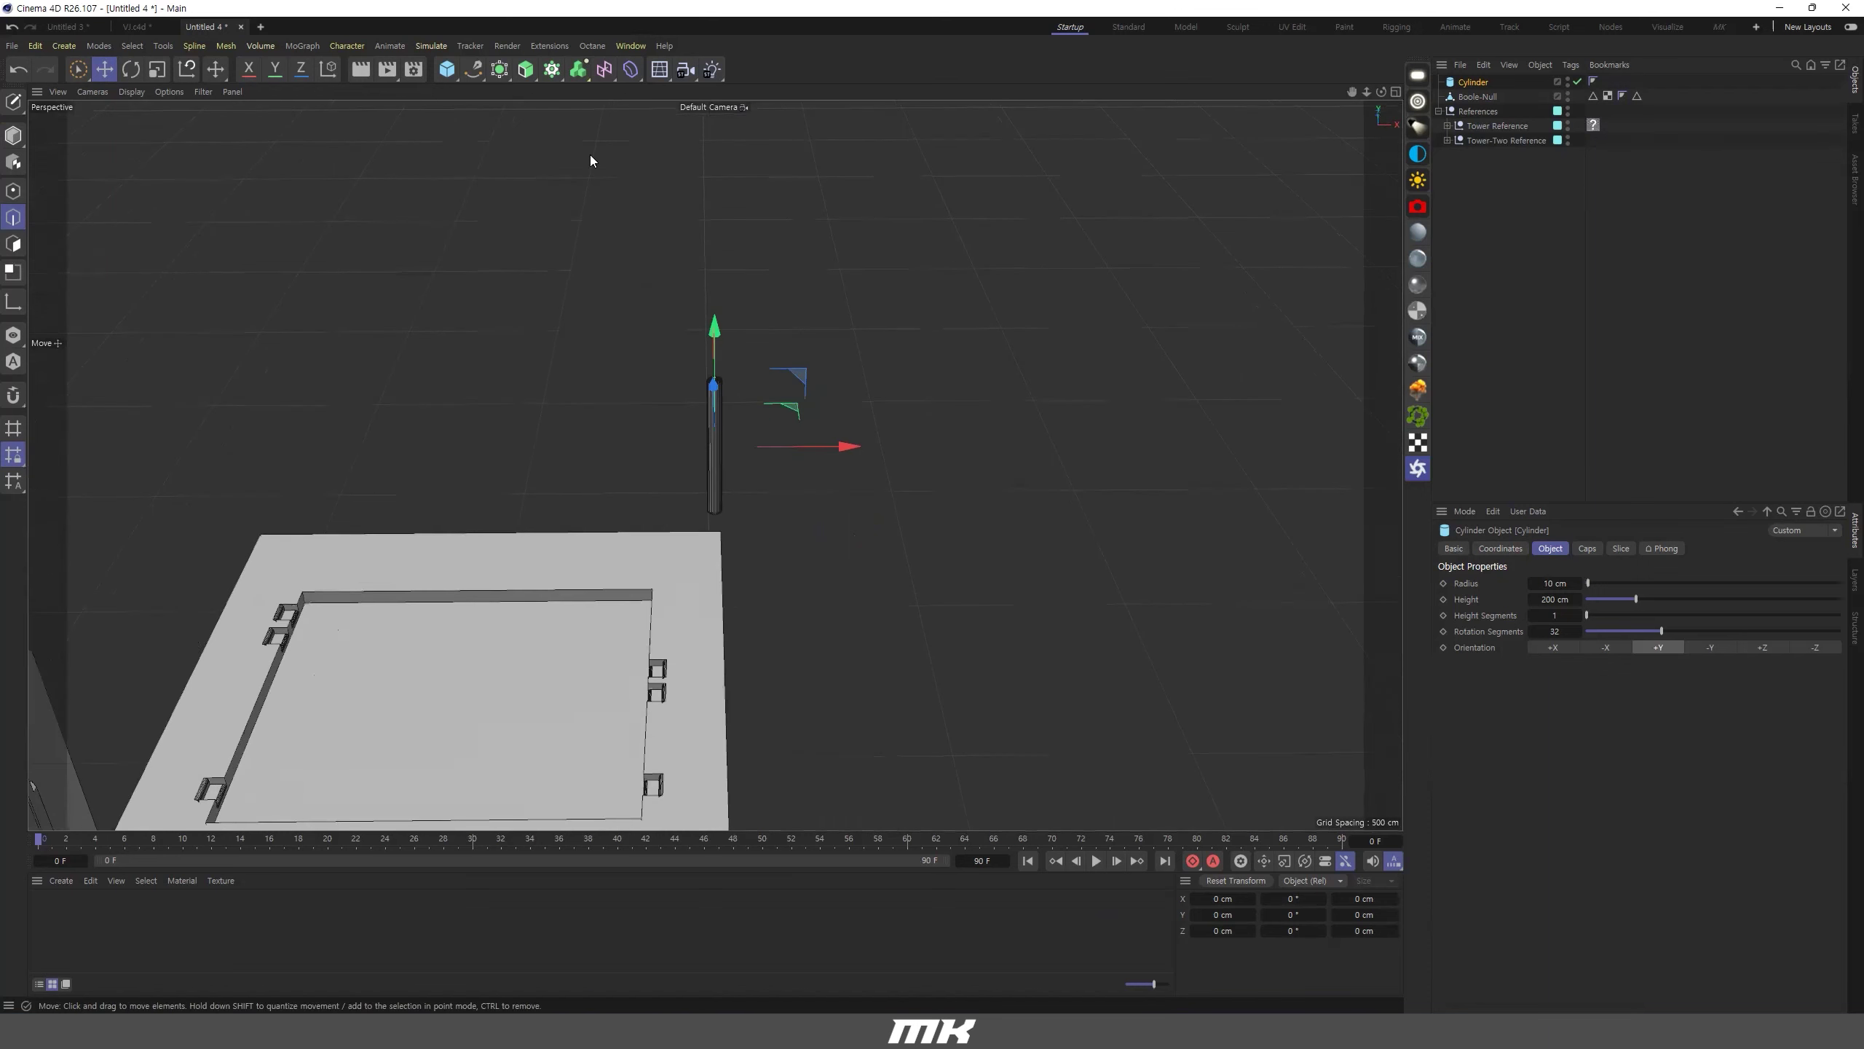
Add a Cloner as the parent of the cylinder, keeping the grid mode.
{"action": "left_click", "coordinate": [554, 74]}
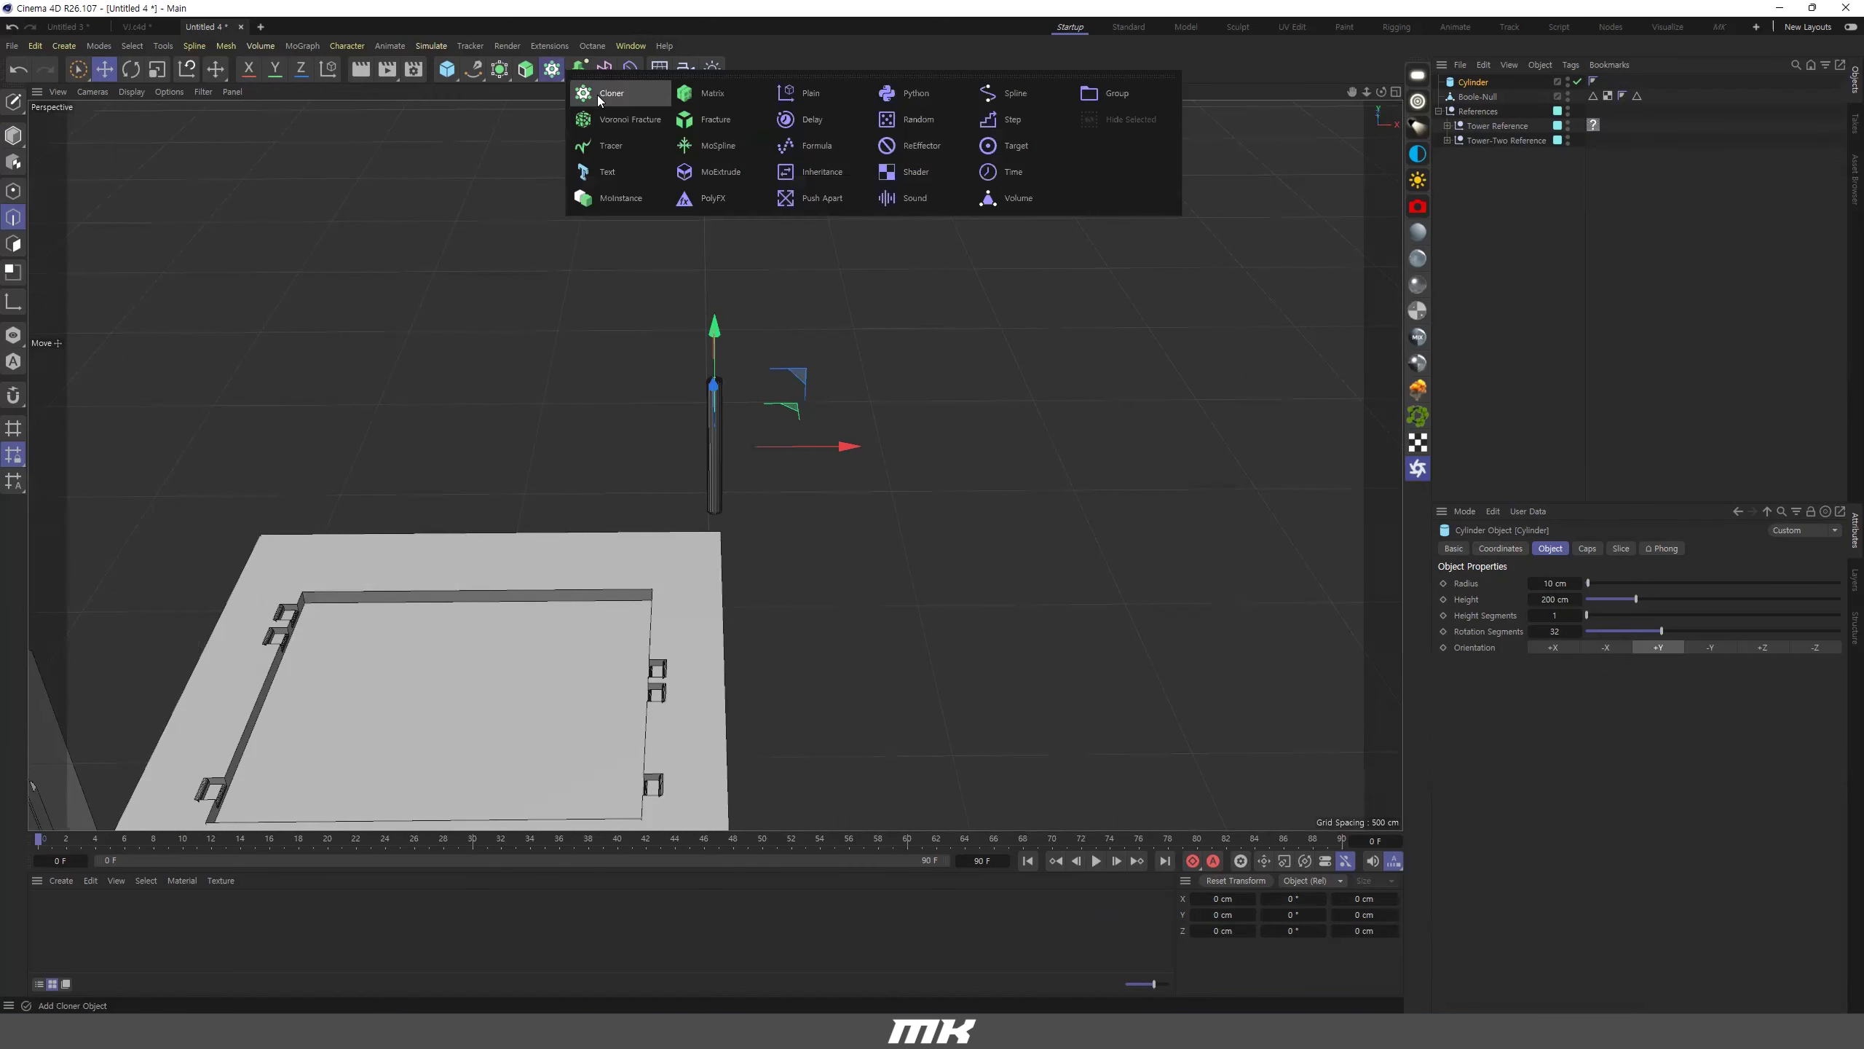
{"action": "left_click", "coordinate": [599, 94], "text": "alt"}
{"action": "left_click_drag", "start_coordinate": [664, 424], "coordinate": [815, 348], "text": "alt"}
{"action": "scroll", "coordinate": [709, 423], "scroll_direction": "up", "scroll_amount": 5}
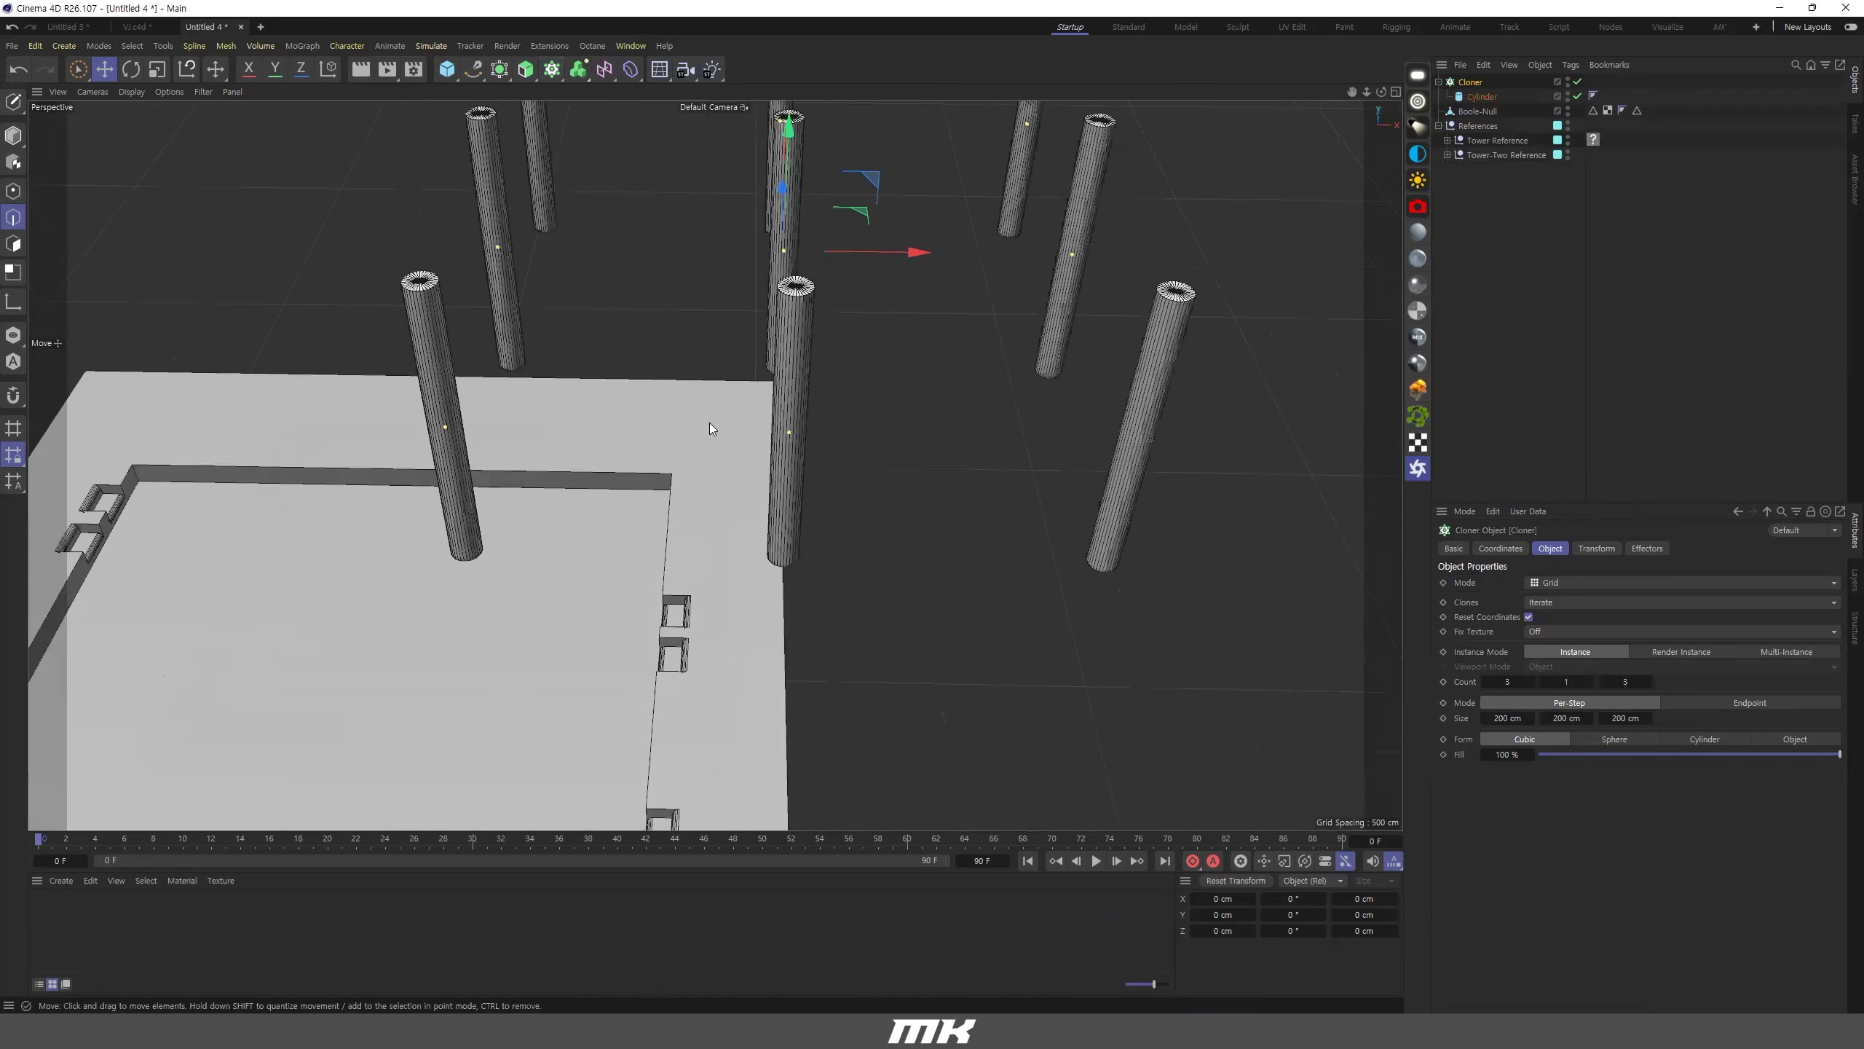
{"action": "left_click_drag", "start_coordinate": [709, 422], "coordinate": [767, 493], "text": "alt"}
{"action": "middle_click_drag", "start_coordinate": [768, 493], "coordinate": [679, 620], "text": "alt"}
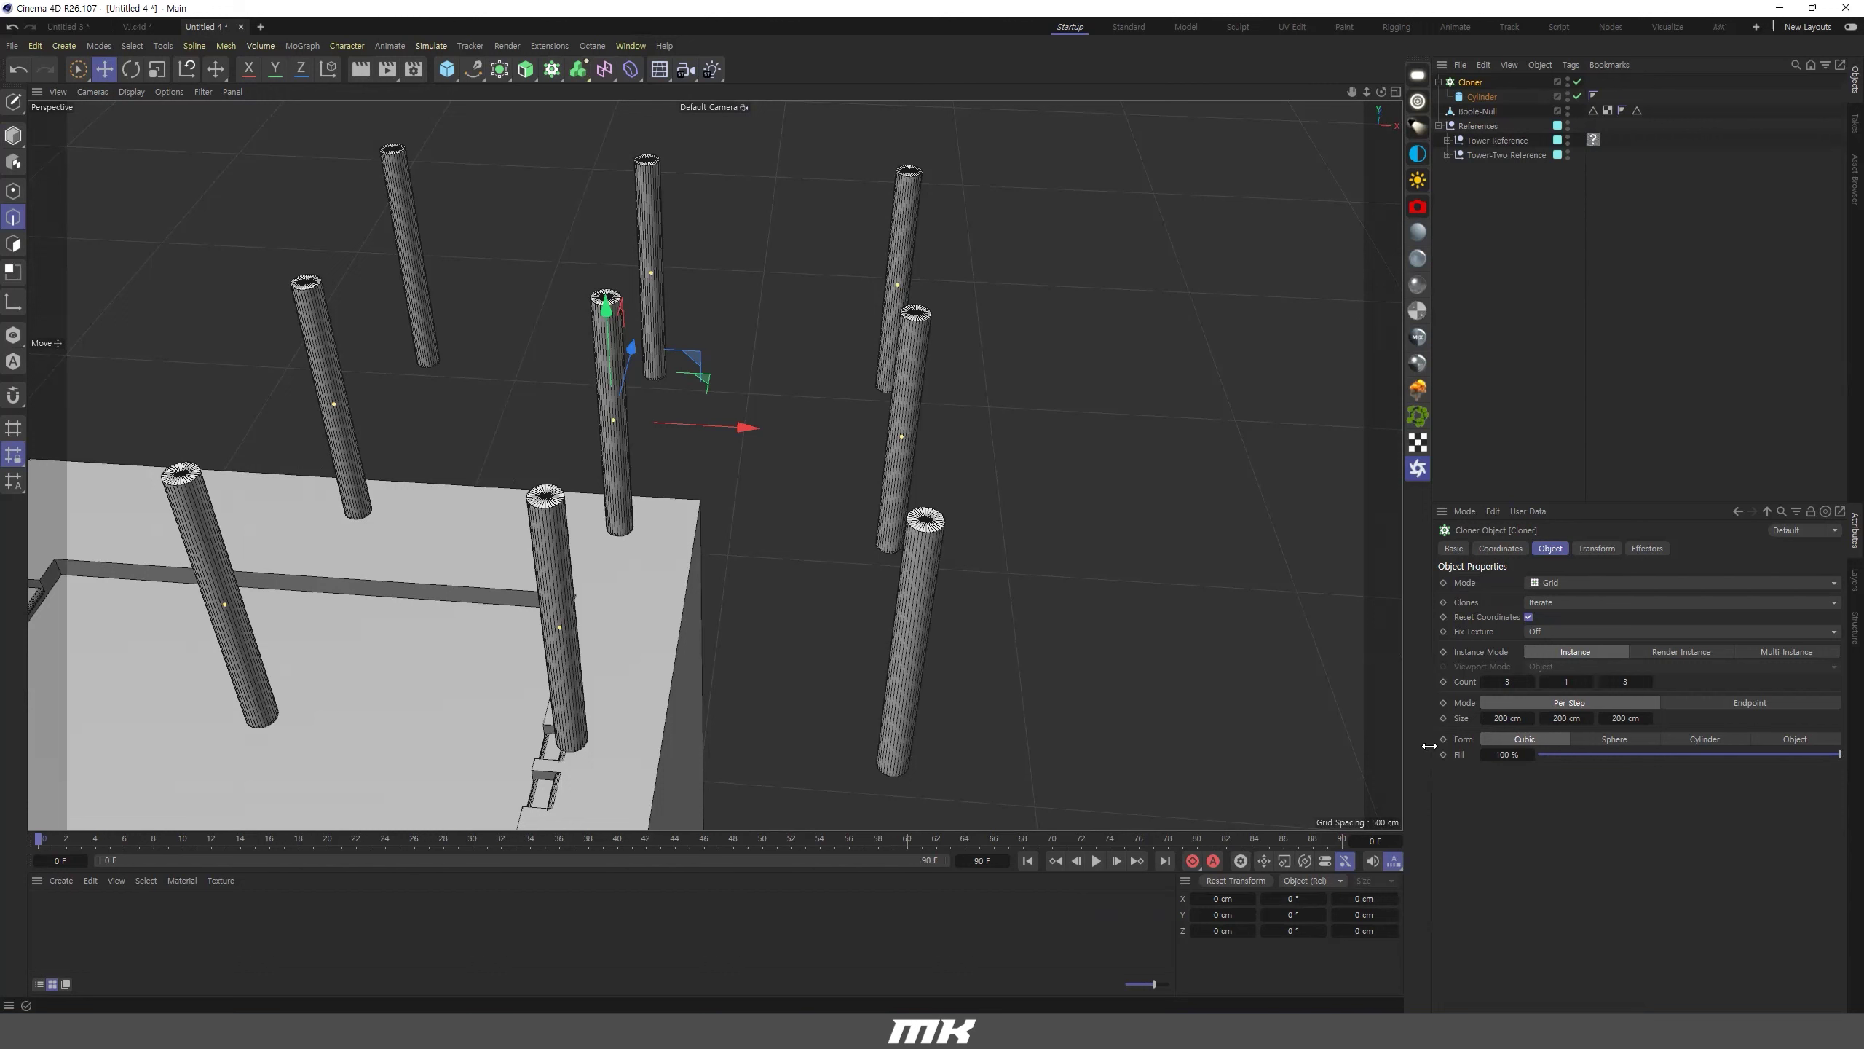
Tighten the grid cloner's per-step spacing to 32 cm in X and 27 cm in Z.
{"action": "left_click_drag", "start_coordinate": [1507, 719], "coordinate": [1490, 720]}
{"action": "left_click_drag", "start_coordinate": [1507, 718], "coordinate": [1499, 718]}
{"action": "left_click_drag", "start_coordinate": [1622, 717], "coordinate": [1612, 717]}
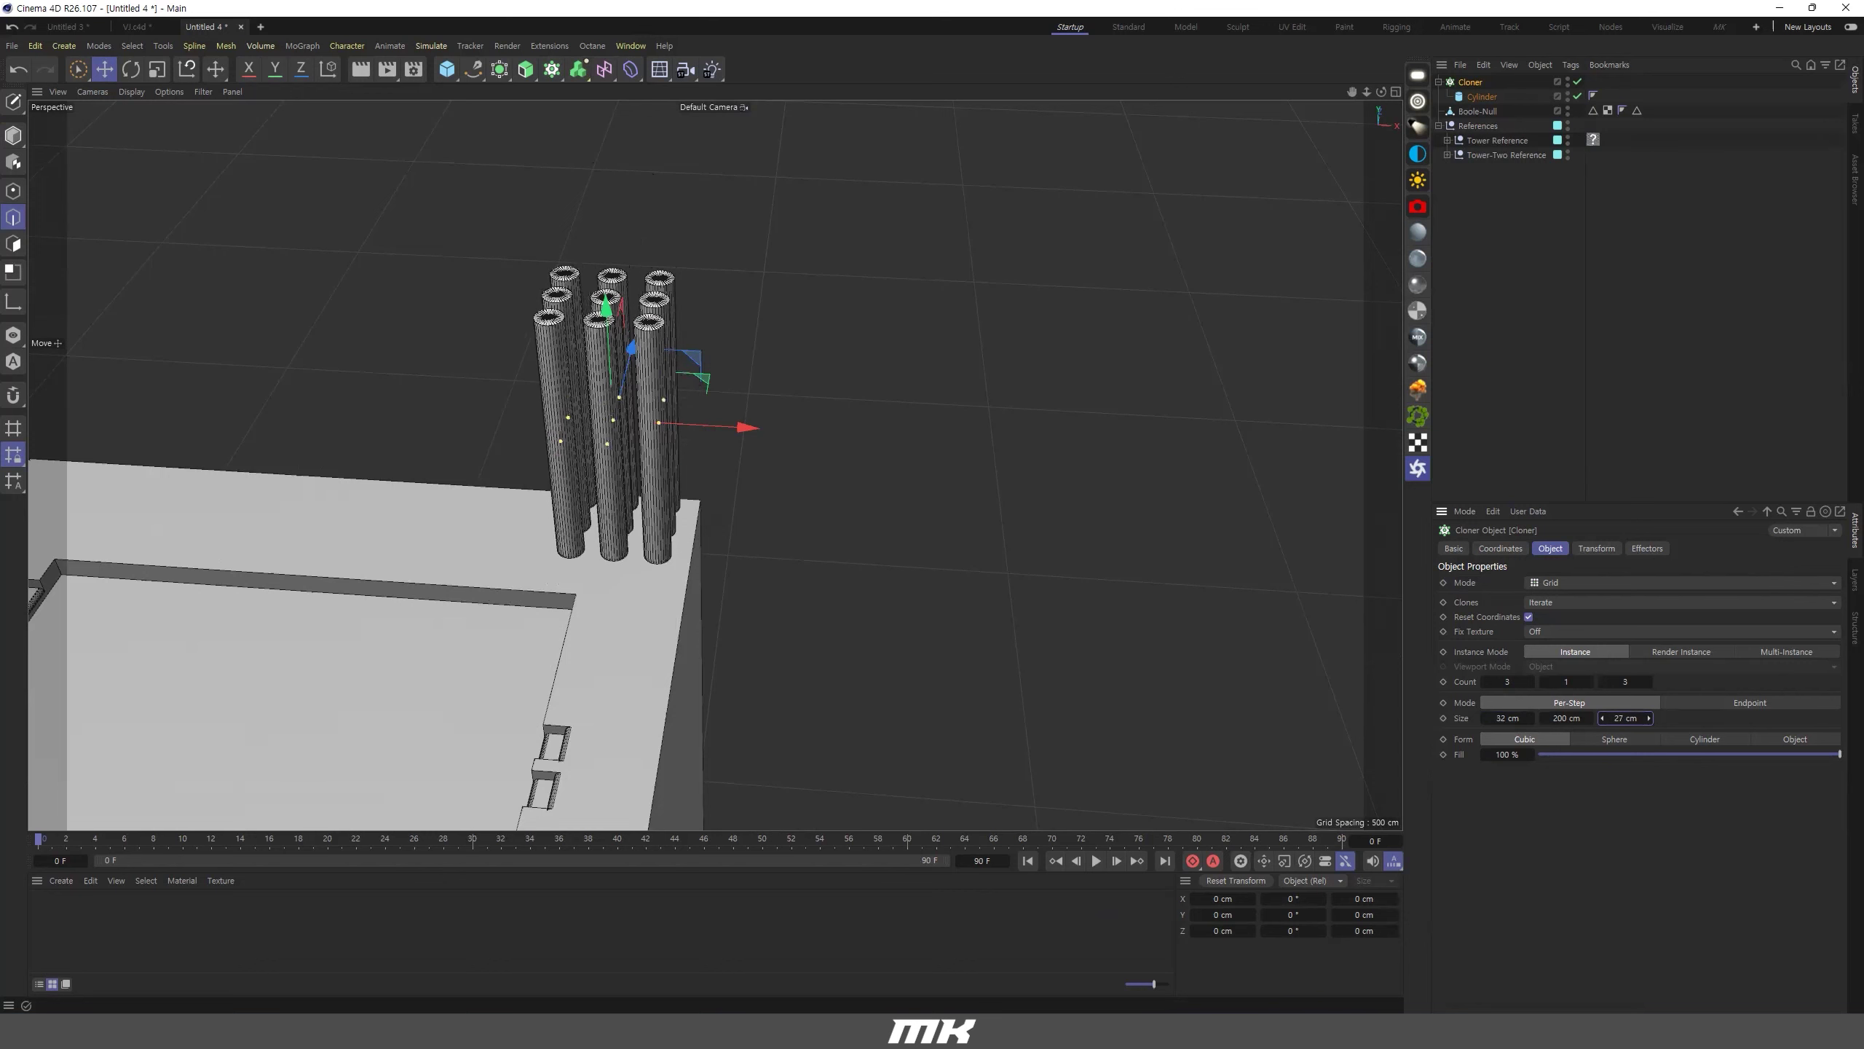
Move the cylinder cloner over the block's near right corner, just outside the rectangular recess.
{"action": "right_click_drag", "start_coordinate": [962, 408], "coordinate": [580, 405], "text": "alt"}
{"action": "left_click_drag", "start_coordinate": [580, 406], "coordinate": [632, 367], "text": "alt"}
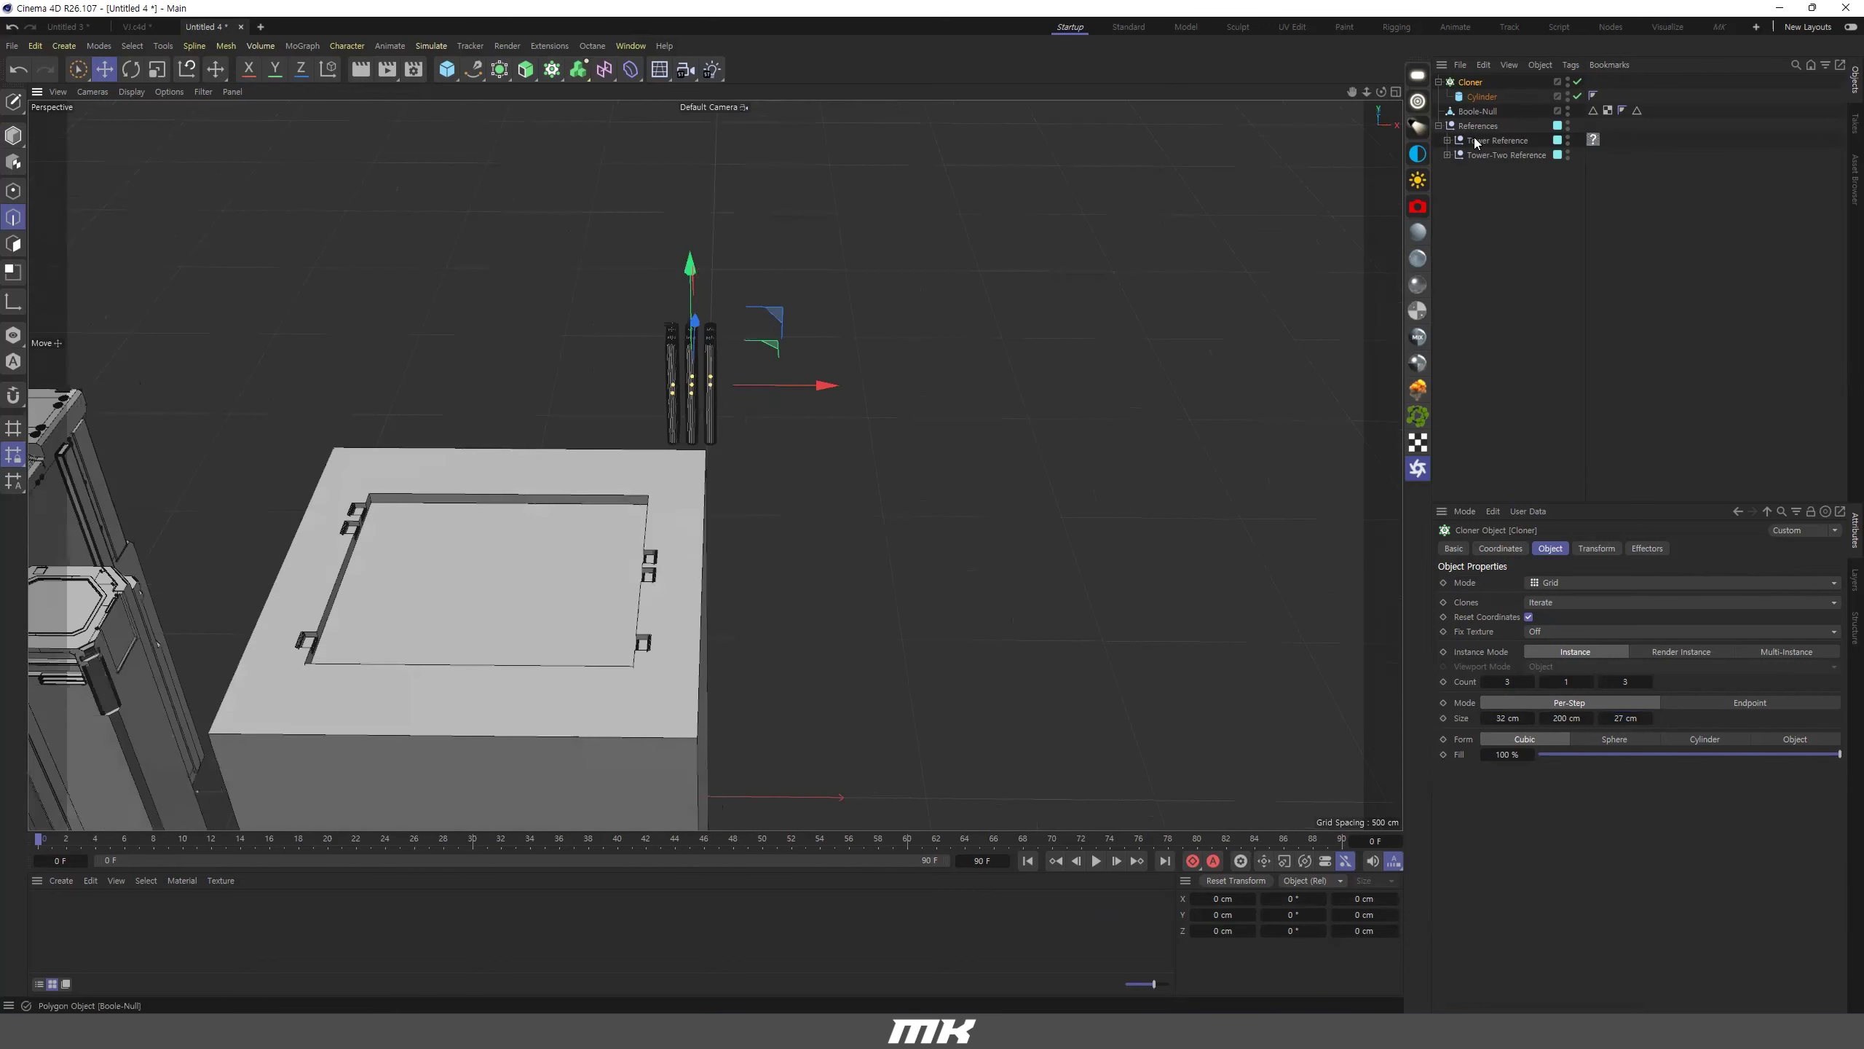
{"action": "middle_click", "coordinate": [942, 368]}
{"action": "middle_click", "coordinate": [1056, 547]}
{"action": "scroll", "coordinate": [1107, 518], "scroll_direction": "down", "scroll_amount": 5}
{"action": "middle_click", "coordinate": [1134, 441]}
{"action": "middle_click", "coordinate": [1158, 390]}
{"action": "scroll", "coordinate": [1183, 430], "scroll_direction": "down", "scroll_amount": 1}
{"action": "right_click_drag", "start_coordinate": [1139, 446], "coordinate": [1119, 440], "text": "alt"}
{"action": "middle_click_drag", "start_coordinate": [1119, 441], "coordinate": [1022, 354], "text": "alt"}
{"action": "left_click_drag", "start_coordinate": [1184, 309], "coordinate": [1101, 584]}
{"action": "middle_click", "coordinate": [1320, 757]}
Lower the cylinder cloner vertically until its cylinders pass through the block's top face.
{"action": "middle_click", "coordinate": [1349, 775]}
{"action": "scroll", "coordinate": [1028, 493], "scroll_direction": "up", "scroll_amount": 3}
{"action": "middle_click_drag", "start_coordinate": [1028, 493], "coordinate": [940, 549], "text": "alt"}
{"action": "left_click_drag", "start_coordinate": [940, 138], "coordinate": [938, 412]}
{"action": "middle_click", "coordinate": [938, 411]}
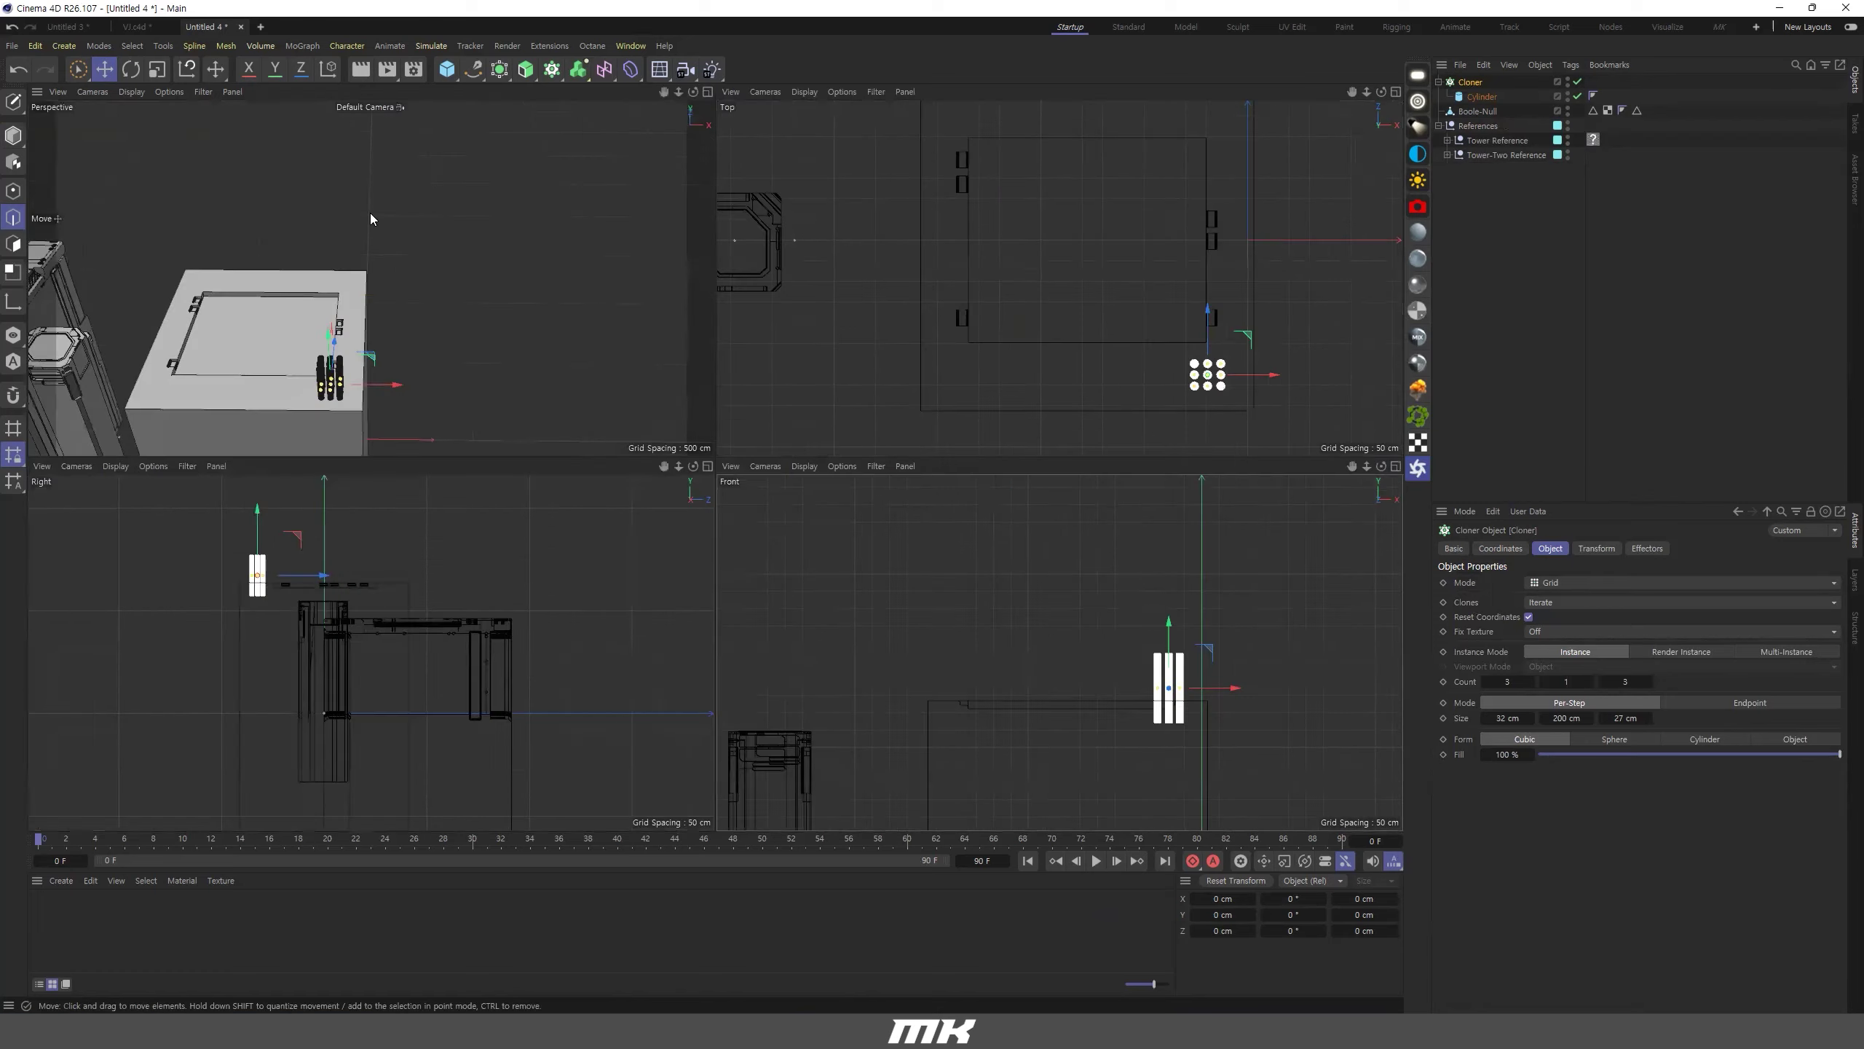
{"action": "middle_click", "coordinate": [370, 213]}
{"action": "middle_click_drag", "start_coordinate": [611, 672], "coordinate": [698, 557], "text": "alt"}
{"action": "right_click_drag", "start_coordinate": [699, 557], "coordinate": [742, 506], "text": "alt"}
{"action": "mouse_move", "coordinate": [741, 507]}
{"action": "left_mouse_down", "text": "alt"}
{"action": "mouse_move", "coordinate": [529, 450]}
{"action": "mouse_move", "coordinate": [824, 517]}
{"action": "mouse_move", "coordinate": [750, 525]}
{"action": "mouse_move", "coordinate": [855, 606]}
{"action": "left_mouse_up", "text": "alt"}
{"action": "scroll", "coordinate": [844, 543], "scroll_direction": "up", "scroll_amount": 3}
{"action": "scroll", "coordinate": [791, 567], "scroll_direction": "down", "scroll_amount": 3}
Add a Boole that subtracts the Cloner from Boole-Null, with both objects as its children.
{"action": "left_click", "coordinate": [1438, 82]}
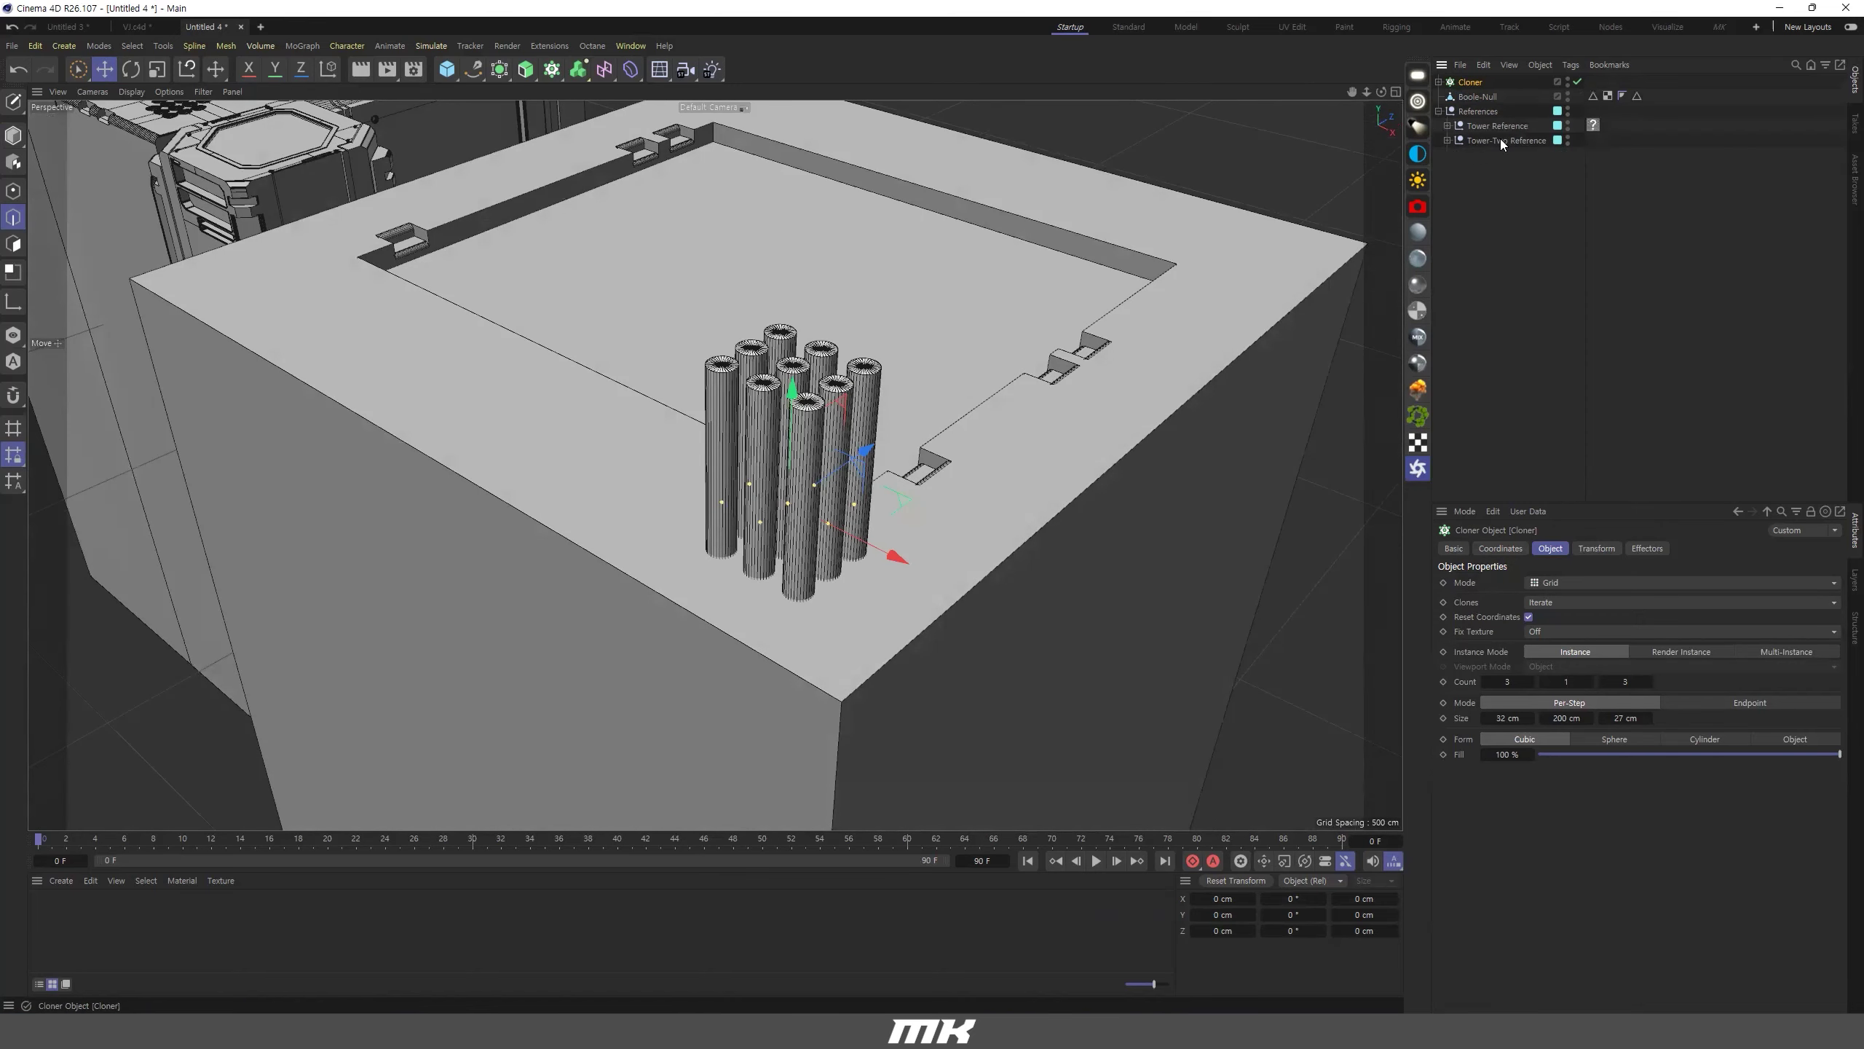
{"action": "left_click", "coordinate": [1478, 97]}
{"action": "left_click", "coordinate": [499, 69]}
{"action": "left_click", "coordinate": [546, 171]}
{"action": "left_click_drag", "start_coordinate": [1477, 110], "coordinate": [1469, 83]}
{"action": "left_click", "coordinate": [1470, 110]}
{"action": "left_click", "coordinate": [1477, 97]}
{"action": "left_click", "coordinate": [1471, 111], "text": "shift"}
{"action": "left_click_drag", "start_coordinate": [803, 471], "coordinate": [838, 560], "text": "alt"}
{"action": "right_click_drag", "start_coordinate": [838, 560], "coordinate": [1189, 602], "text": "alt"}
{"action": "left_click_drag", "start_coordinate": [1078, 628], "coordinate": [1088, 537], "text": "alt"}
{"action": "right_click_drag", "start_coordinate": [1088, 537], "coordinate": [1037, 539], "text": "alt"}
{"action": "middle_click_drag", "start_coordinate": [1037, 539], "coordinate": [1022, 431], "text": "alt"}
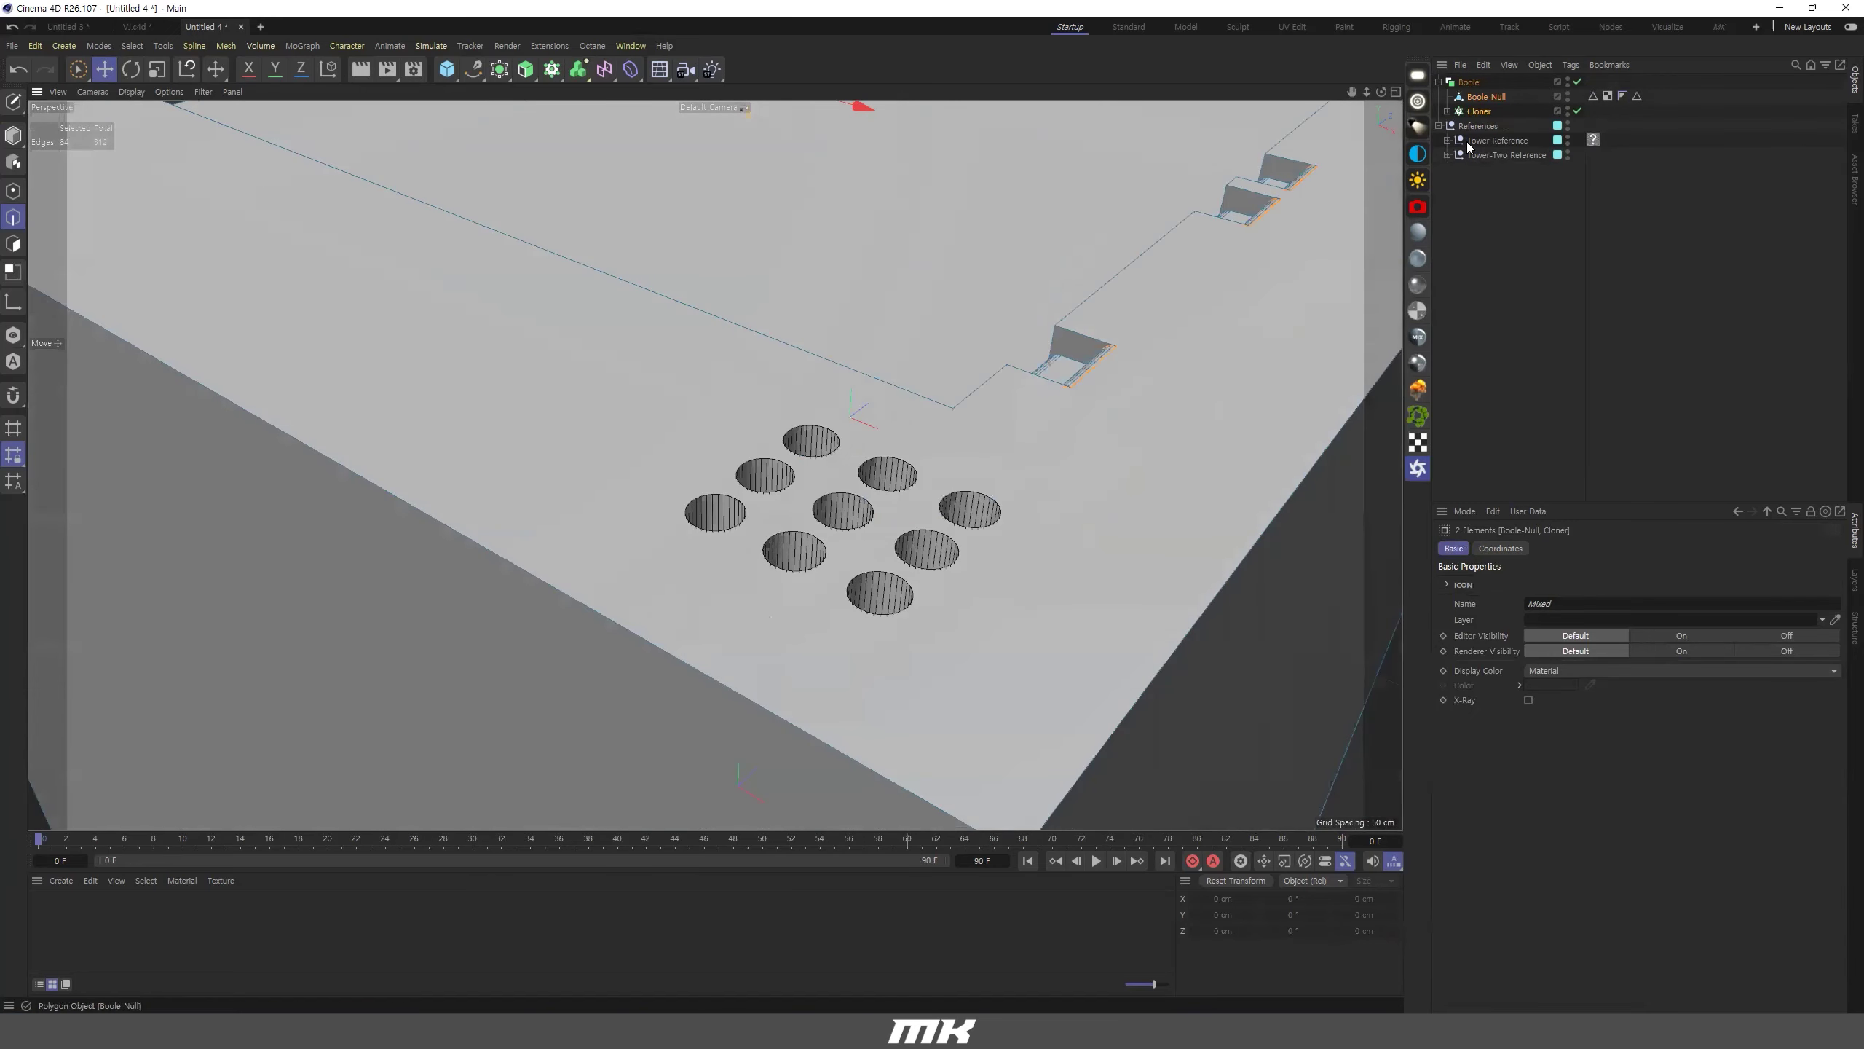
Compare the block's new hole cluster with the round holes on top of the reference tower.
{"action": "left_click", "coordinate": [1470, 82]}
{"action": "right_click_drag", "start_coordinate": [1046, 353], "coordinate": [802, 417], "text": "alt"}
{"action": "left_click_drag", "start_coordinate": [803, 418], "coordinate": [860, 484], "text": "alt"}
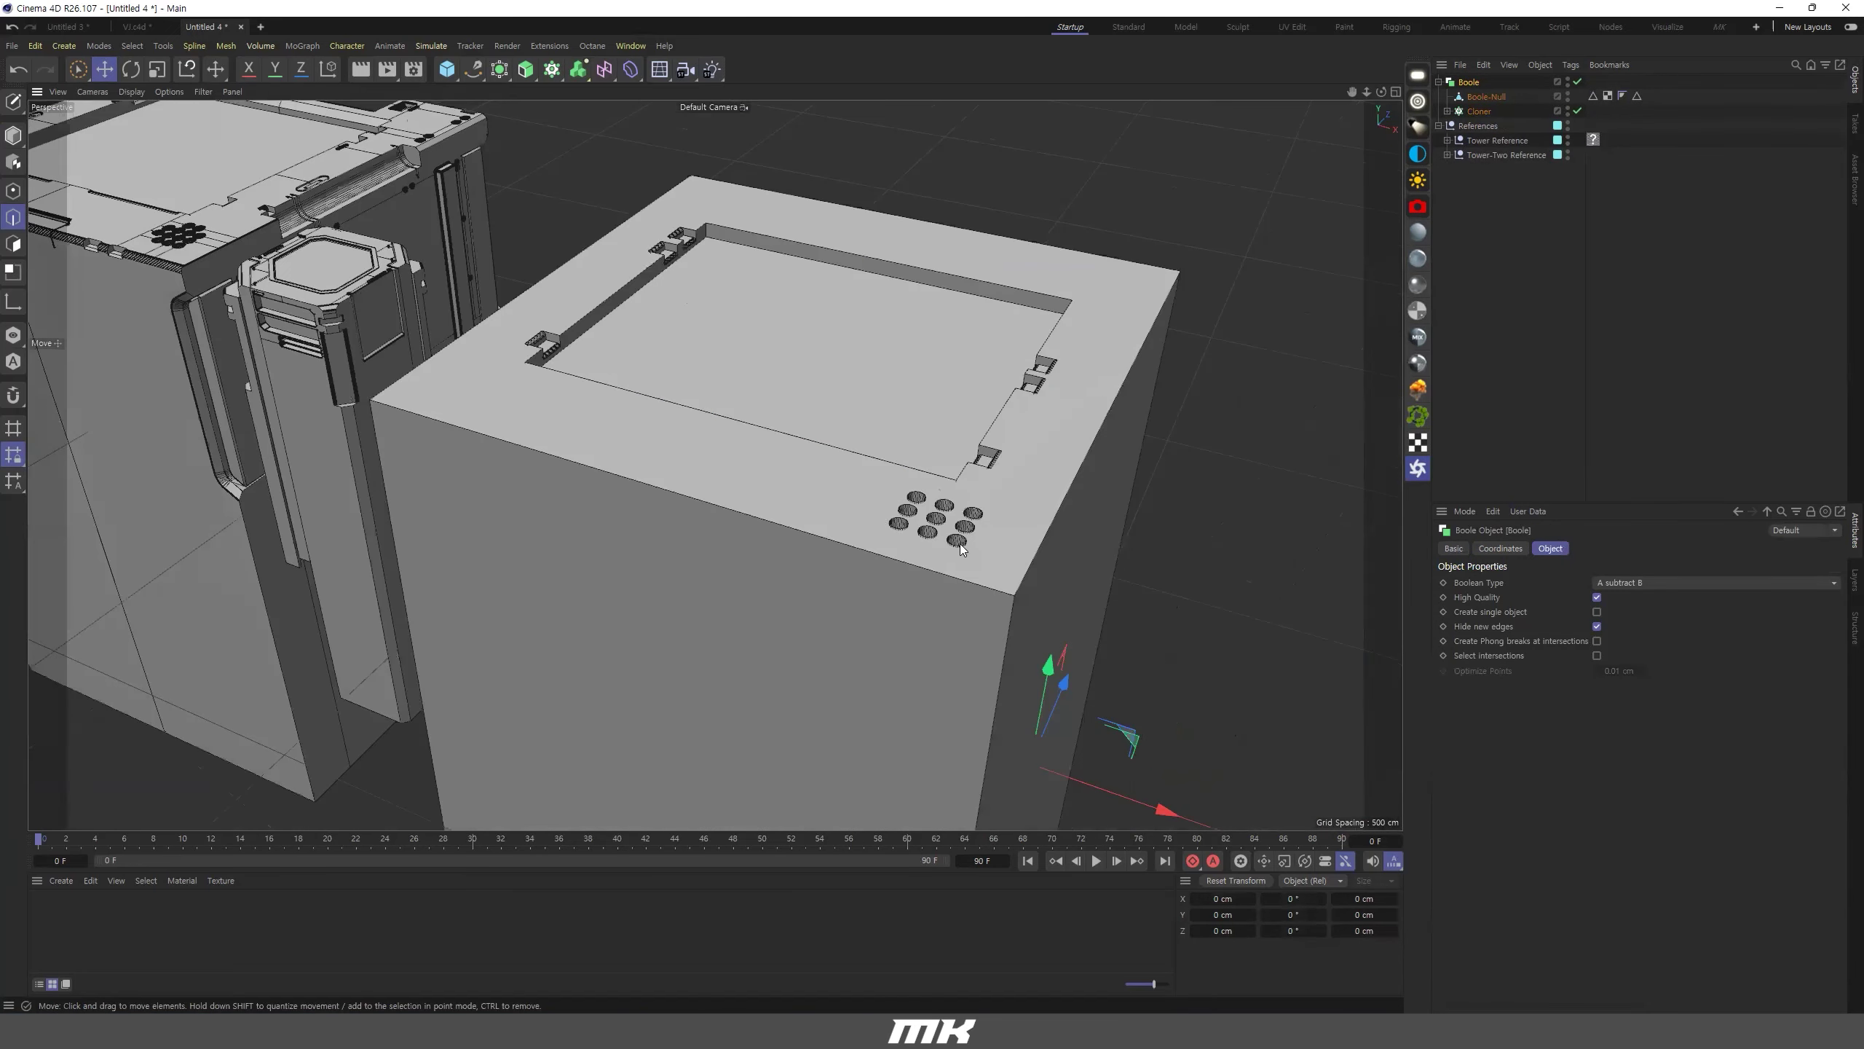
{"action": "middle_click_drag", "start_coordinate": [960, 543], "coordinate": [986, 577], "text": "alt"}
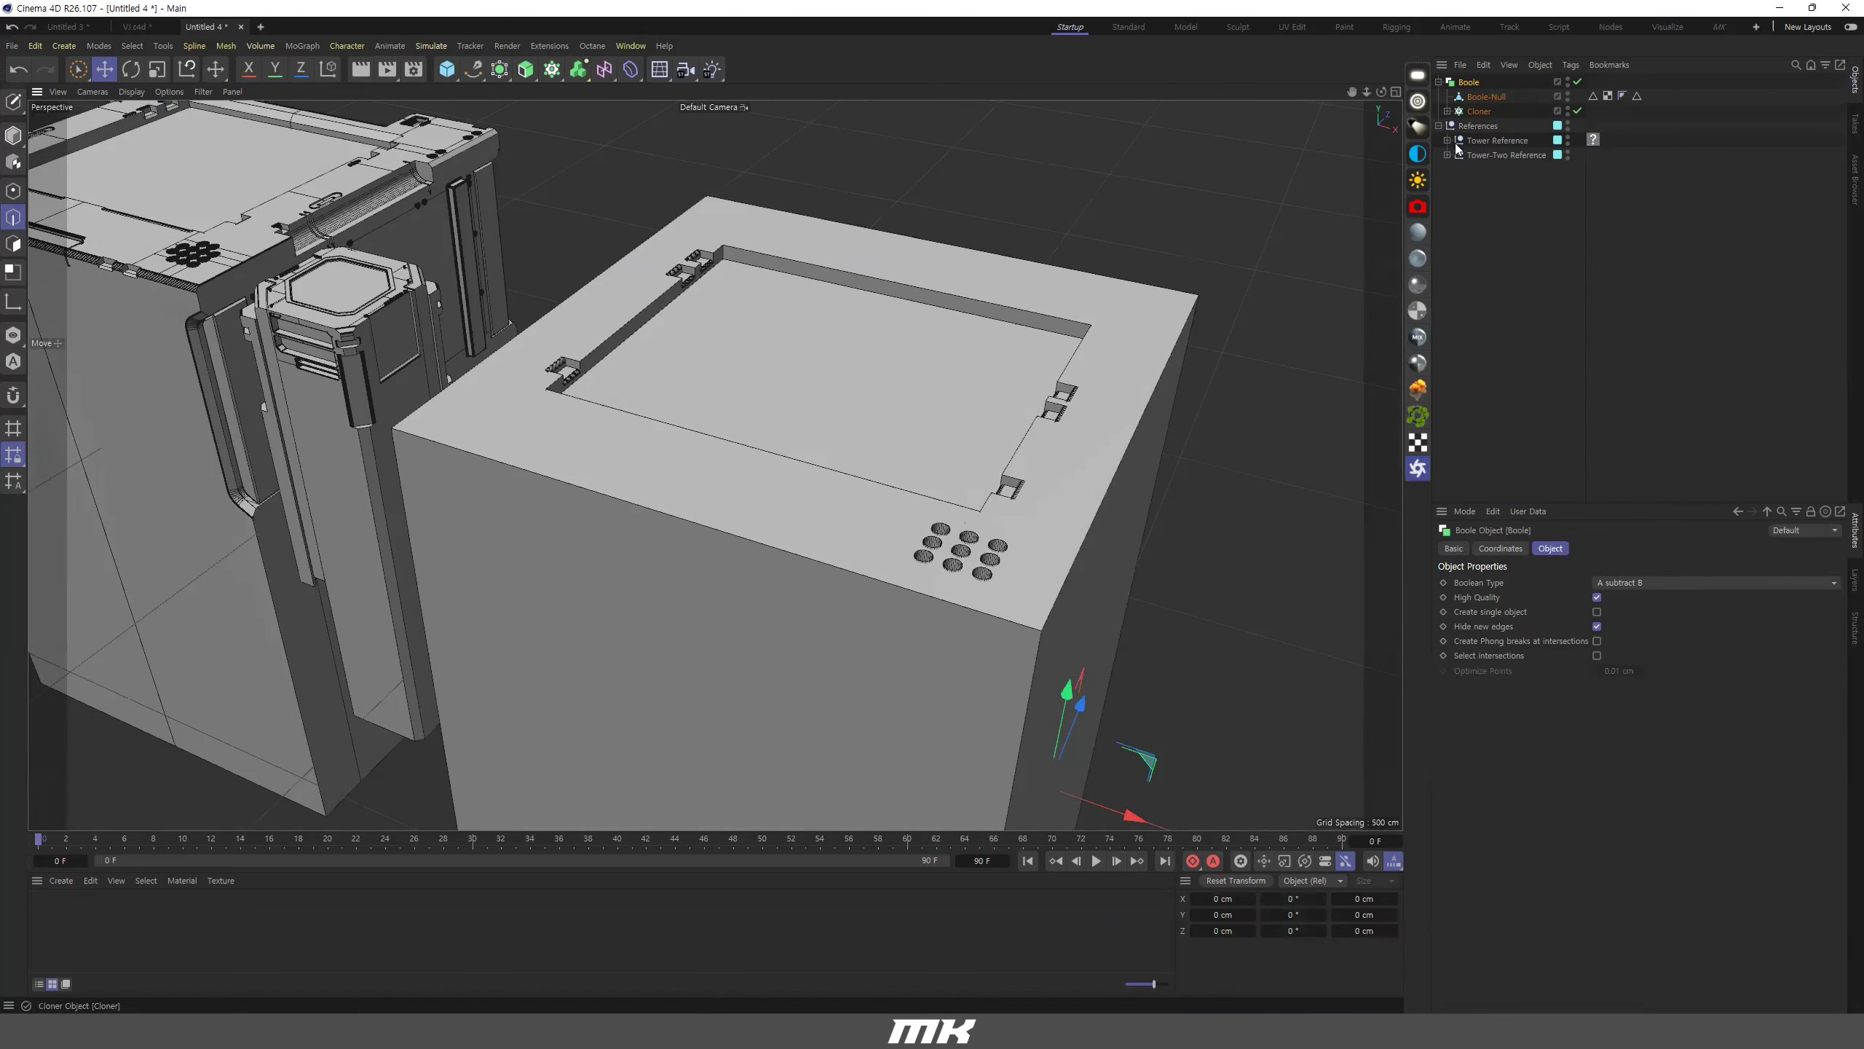
{"action": "middle_click_drag", "start_coordinate": [234, 294], "coordinate": [443, 358], "text": "alt"}
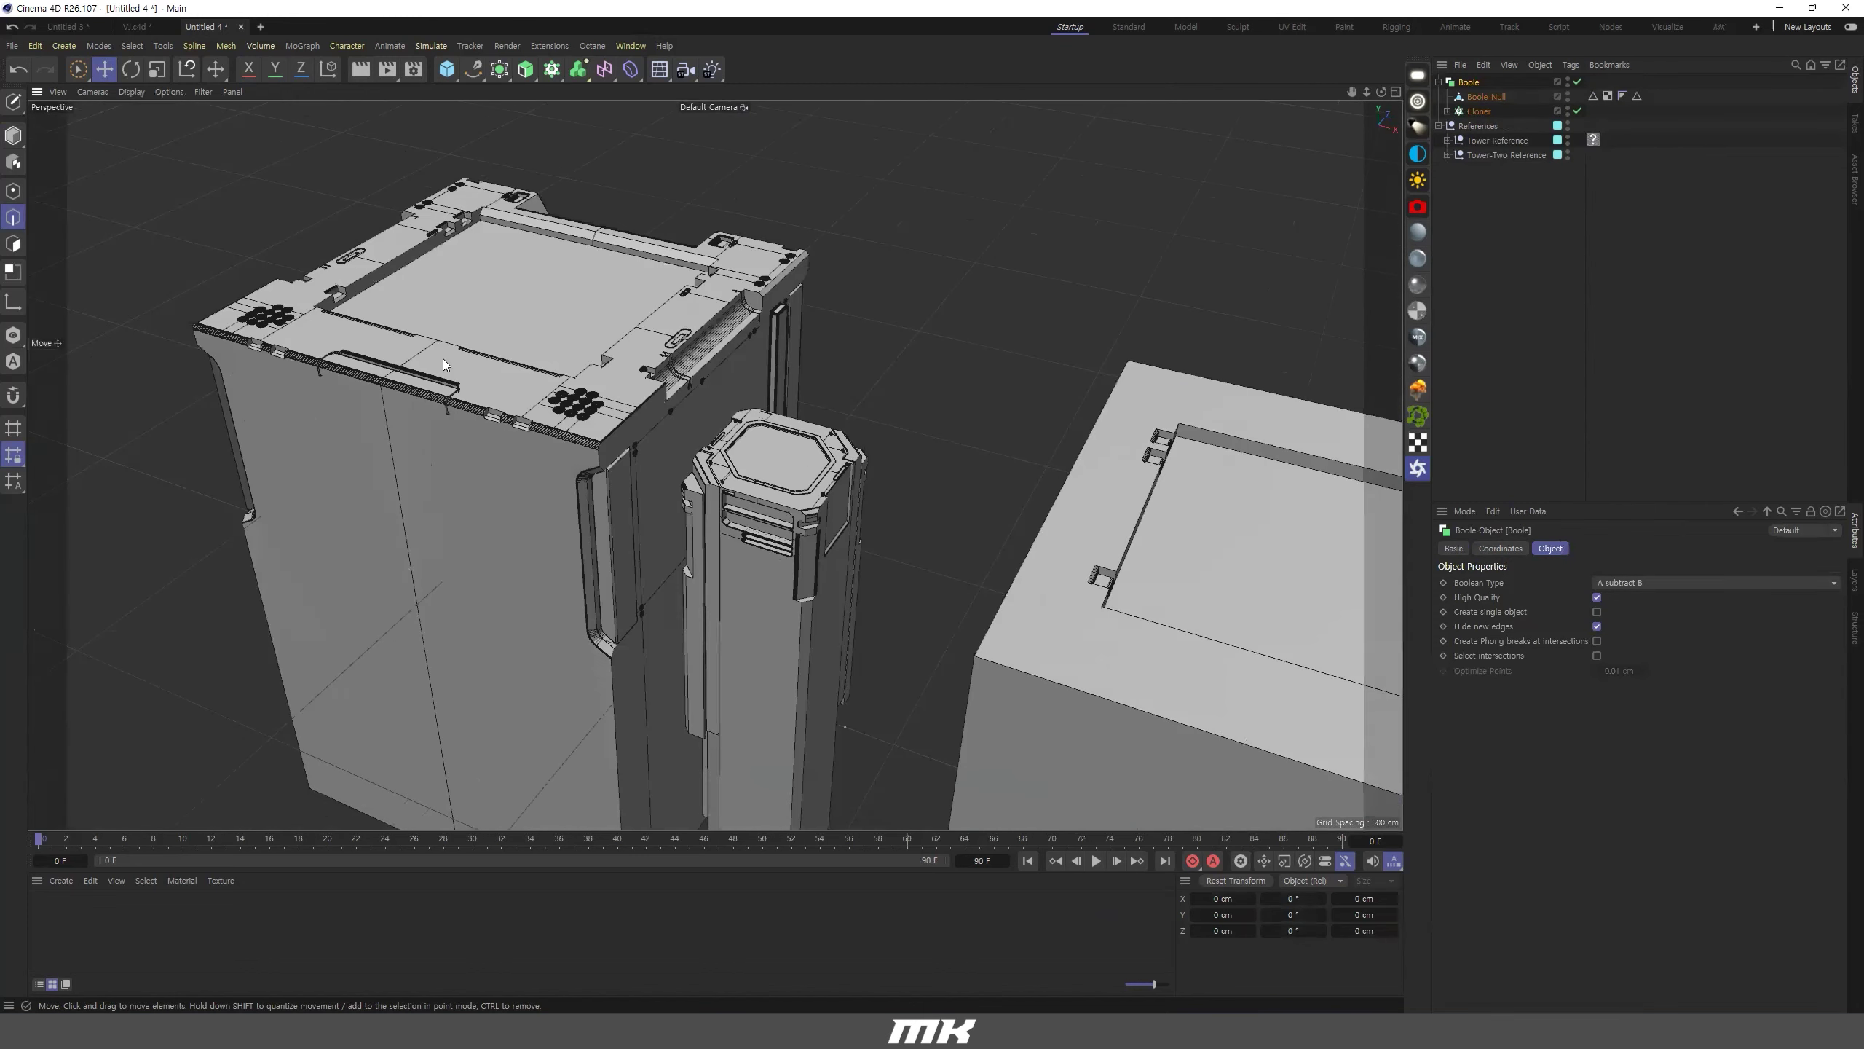
{"action": "scroll", "coordinate": [143, 335], "scroll_direction": "up", "scroll_amount": 5}
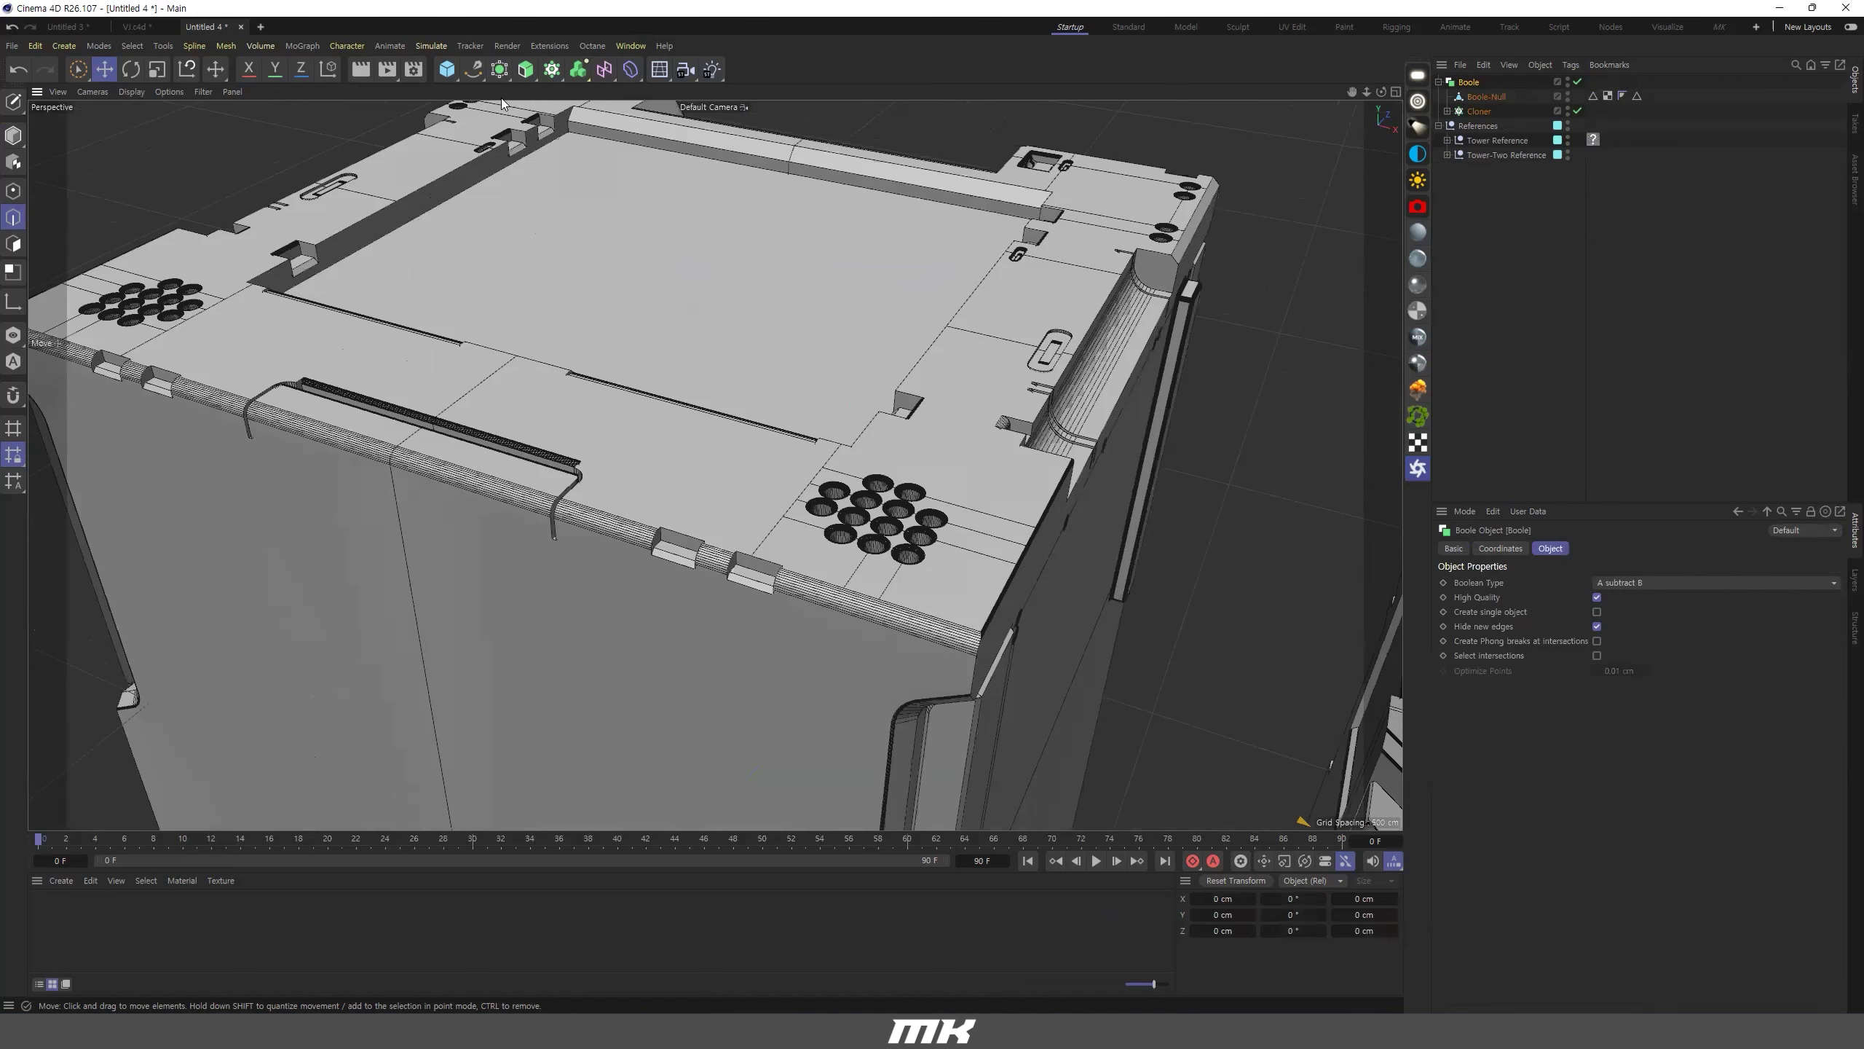
{"action": "scroll", "coordinate": [888, 350], "scroll_direction": "down", "scroll_amount": 5}
{"action": "middle_click_drag", "start_coordinate": [1209, 522], "coordinate": [887, 512], "text": "alt"}
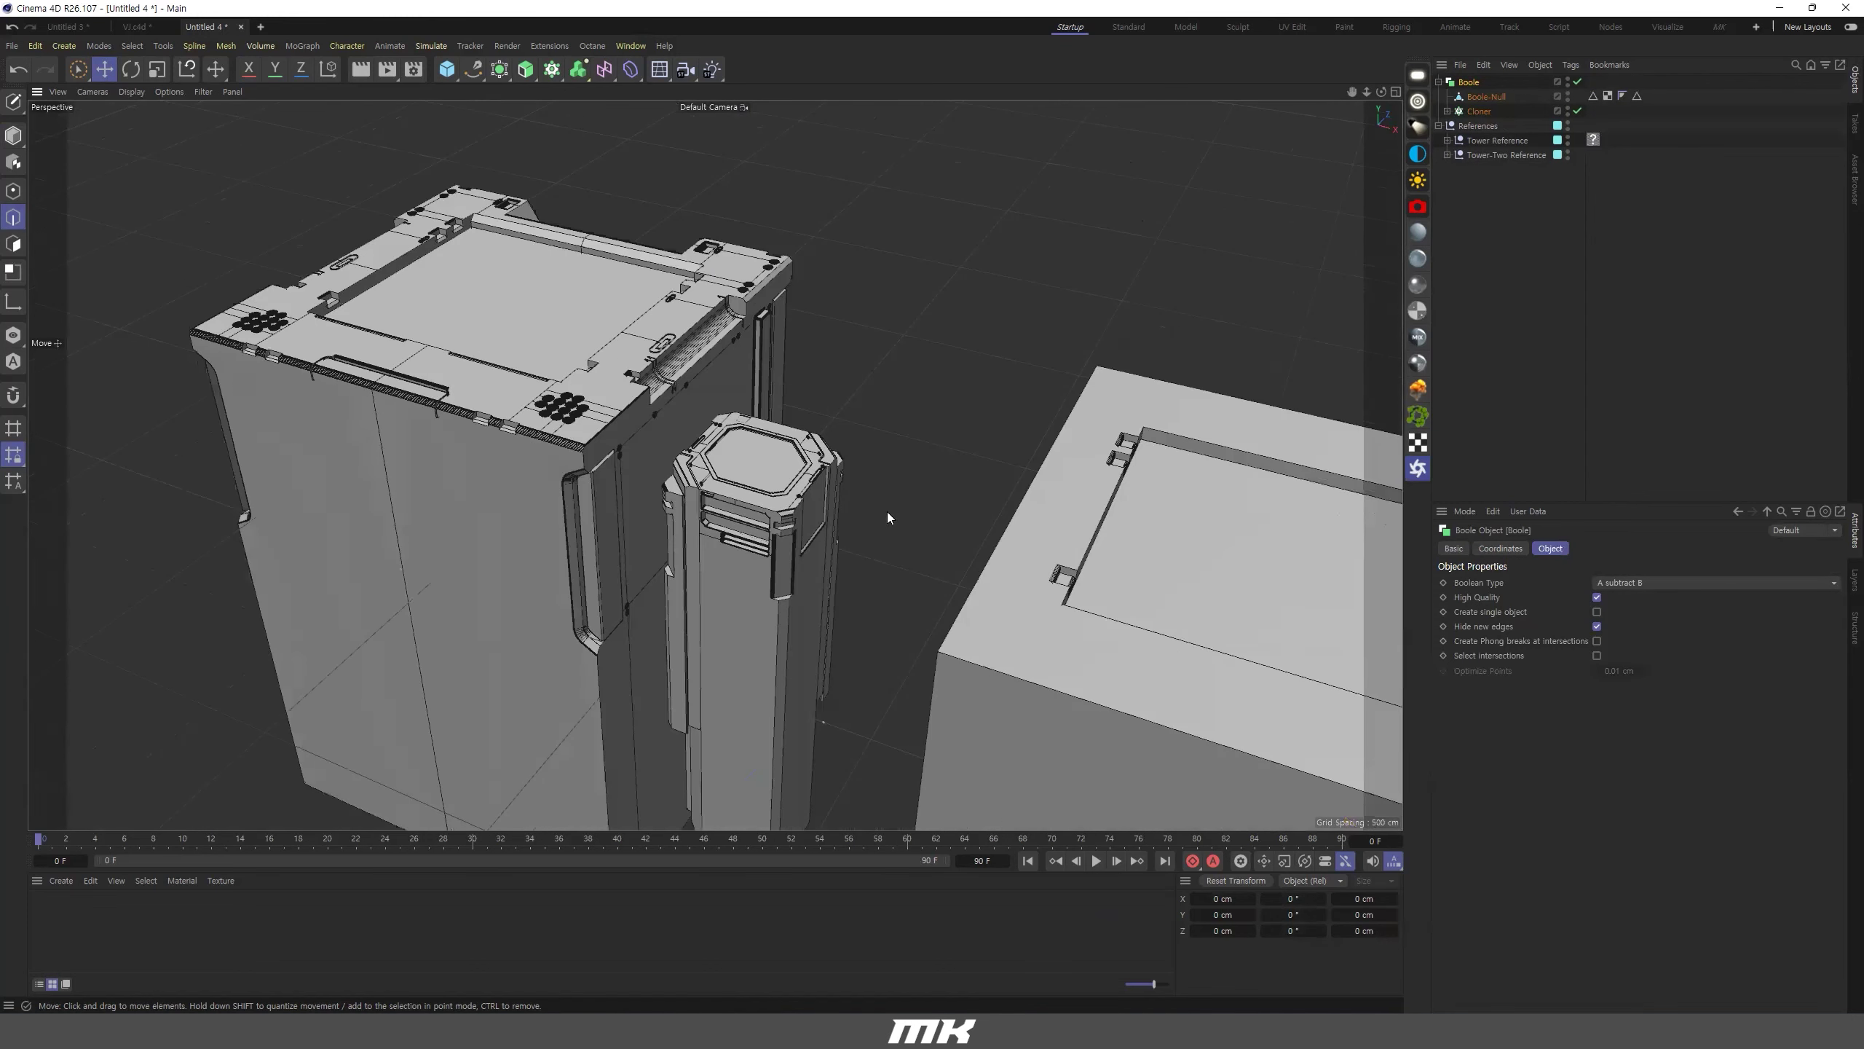
{"action": "scroll", "coordinate": [1034, 543], "scroll_direction": "up", "scroll_amount": 3}
{"action": "middle_click_drag", "start_coordinate": [1321, 624], "coordinate": [799, 440], "text": "alt"}
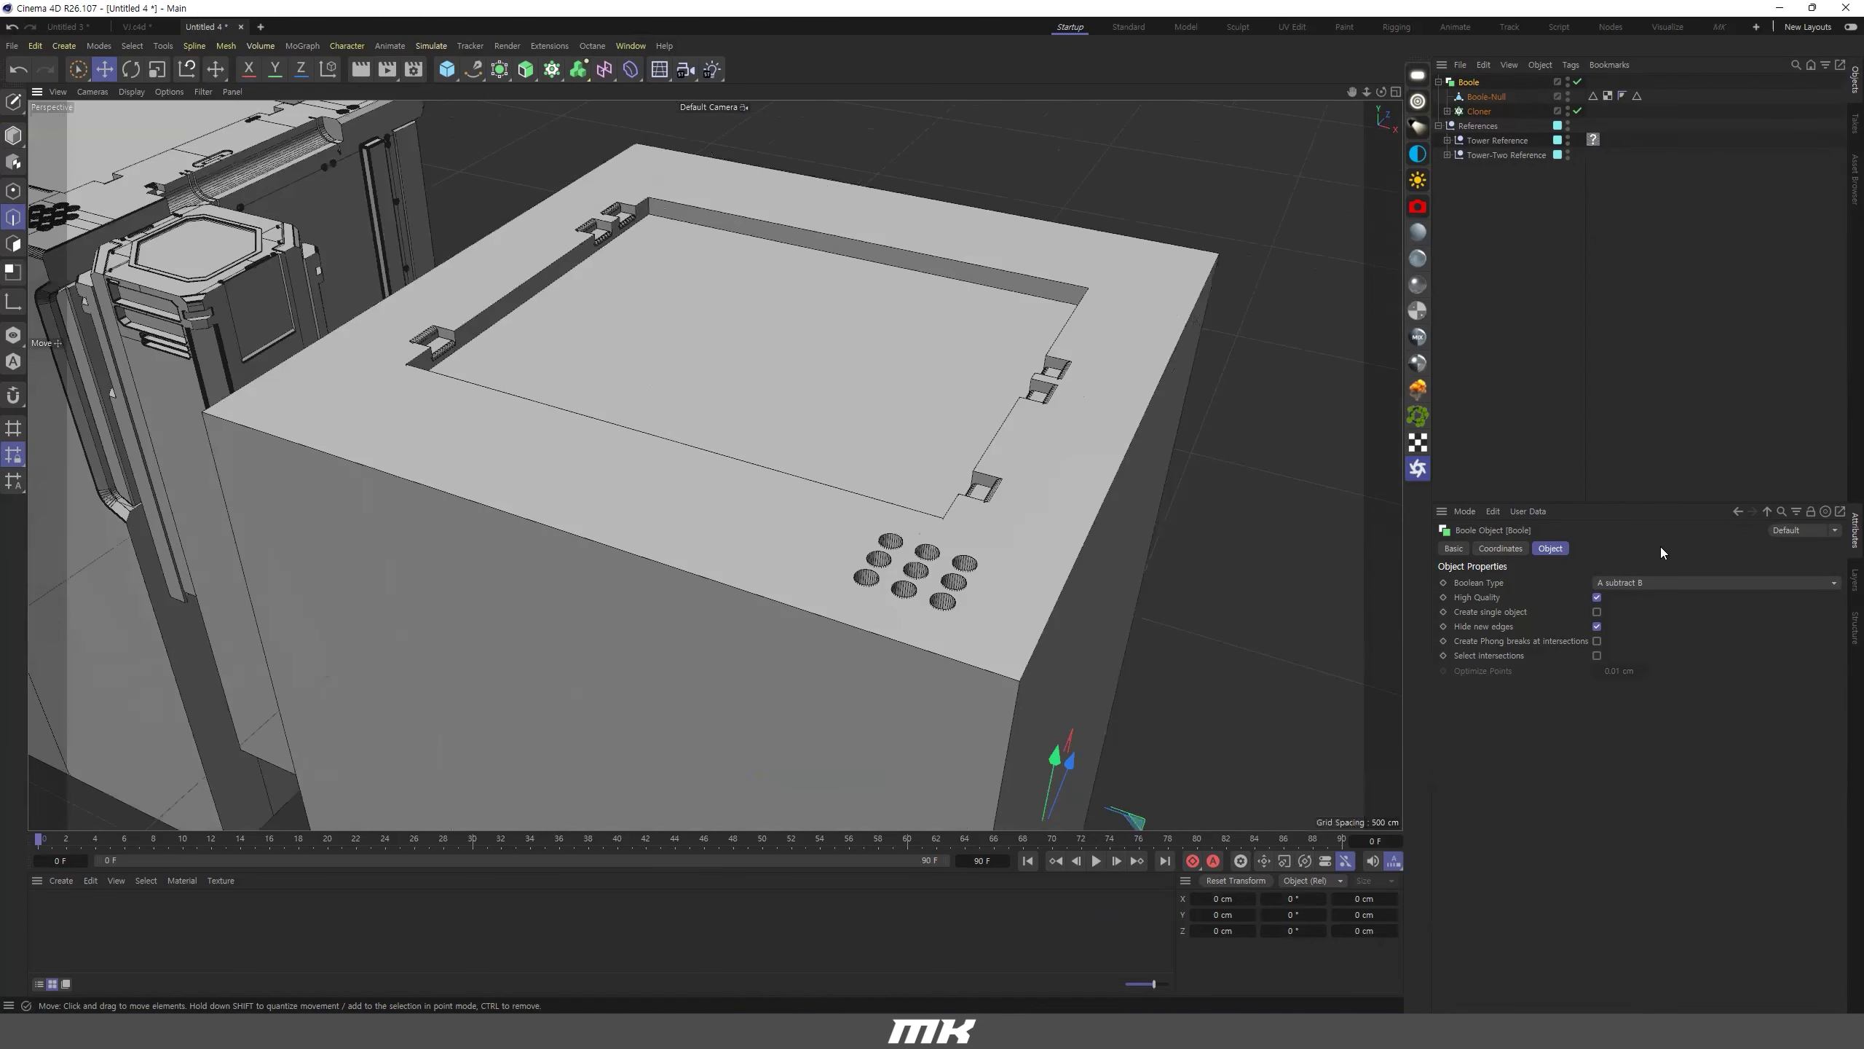
Enable the Boole's option to create a single object and check the cut holes up close.
{"action": "left_click", "coordinate": [1596, 612]}
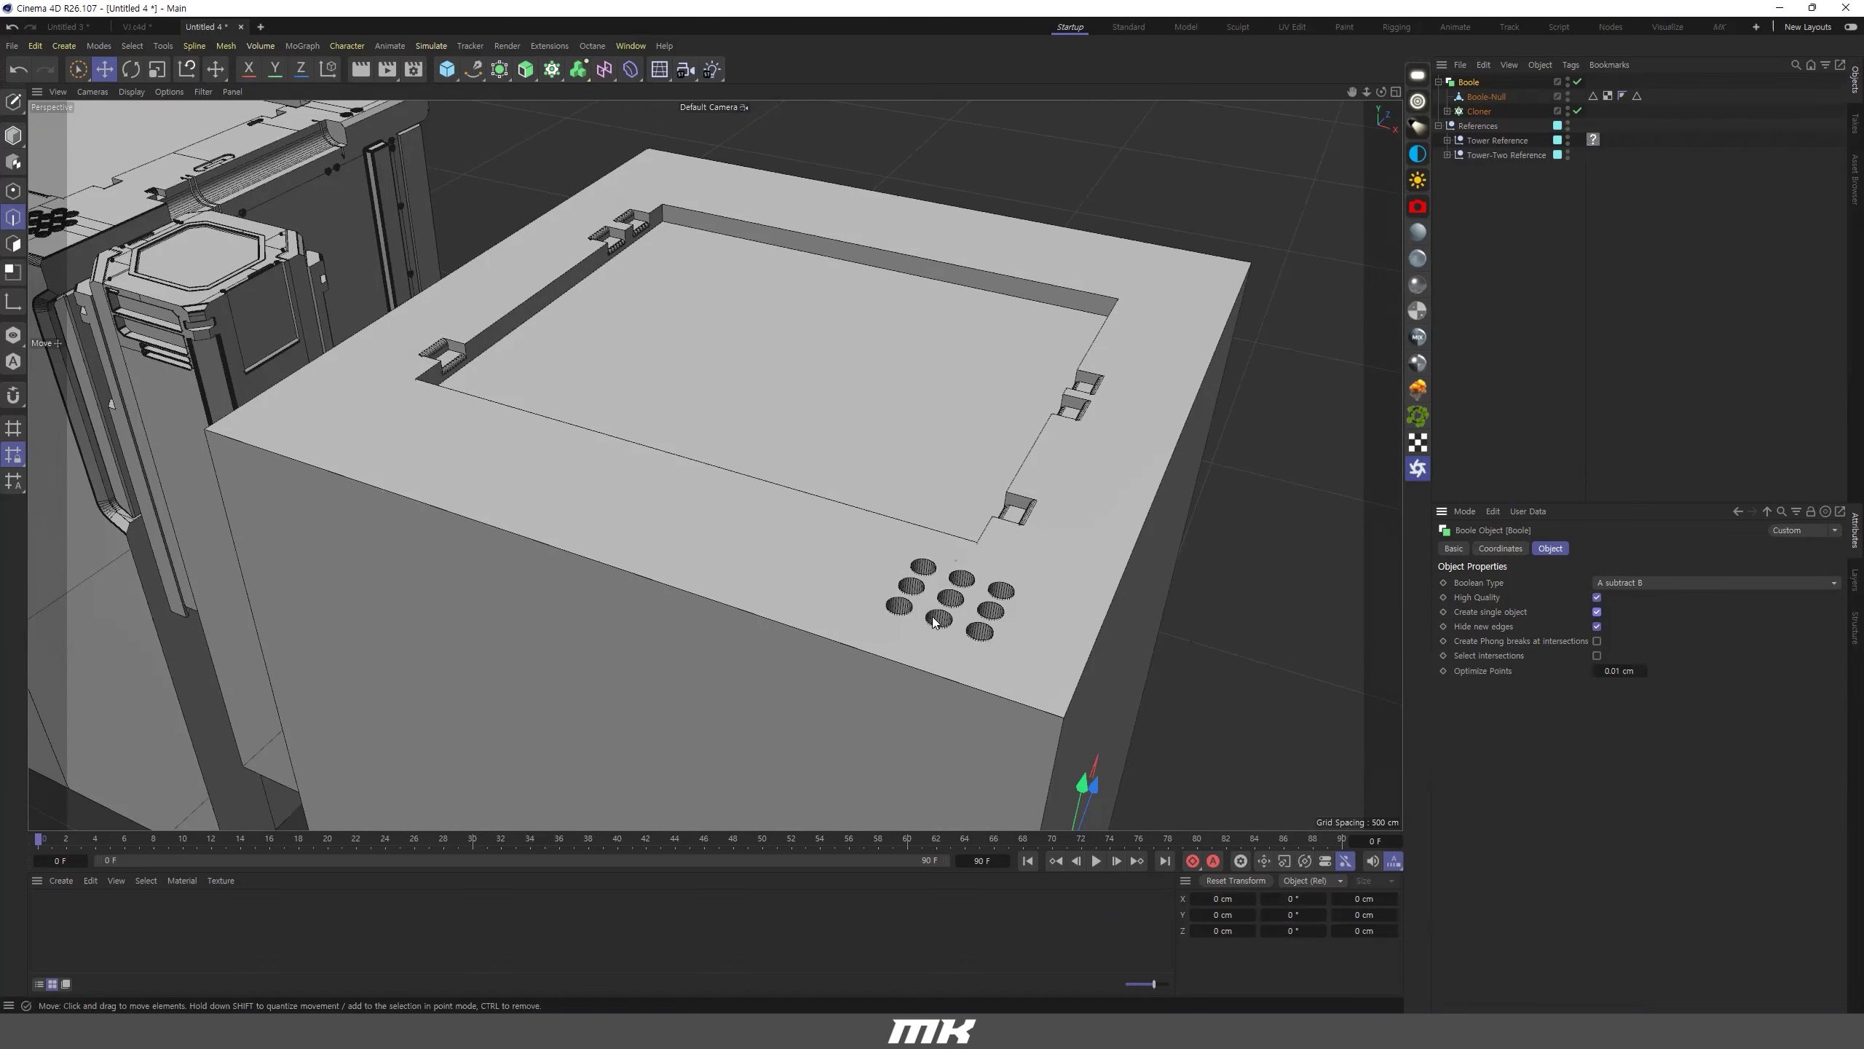
{"action": "scroll", "coordinate": [934, 621], "scroll_direction": "up", "scroll_amount": 10}
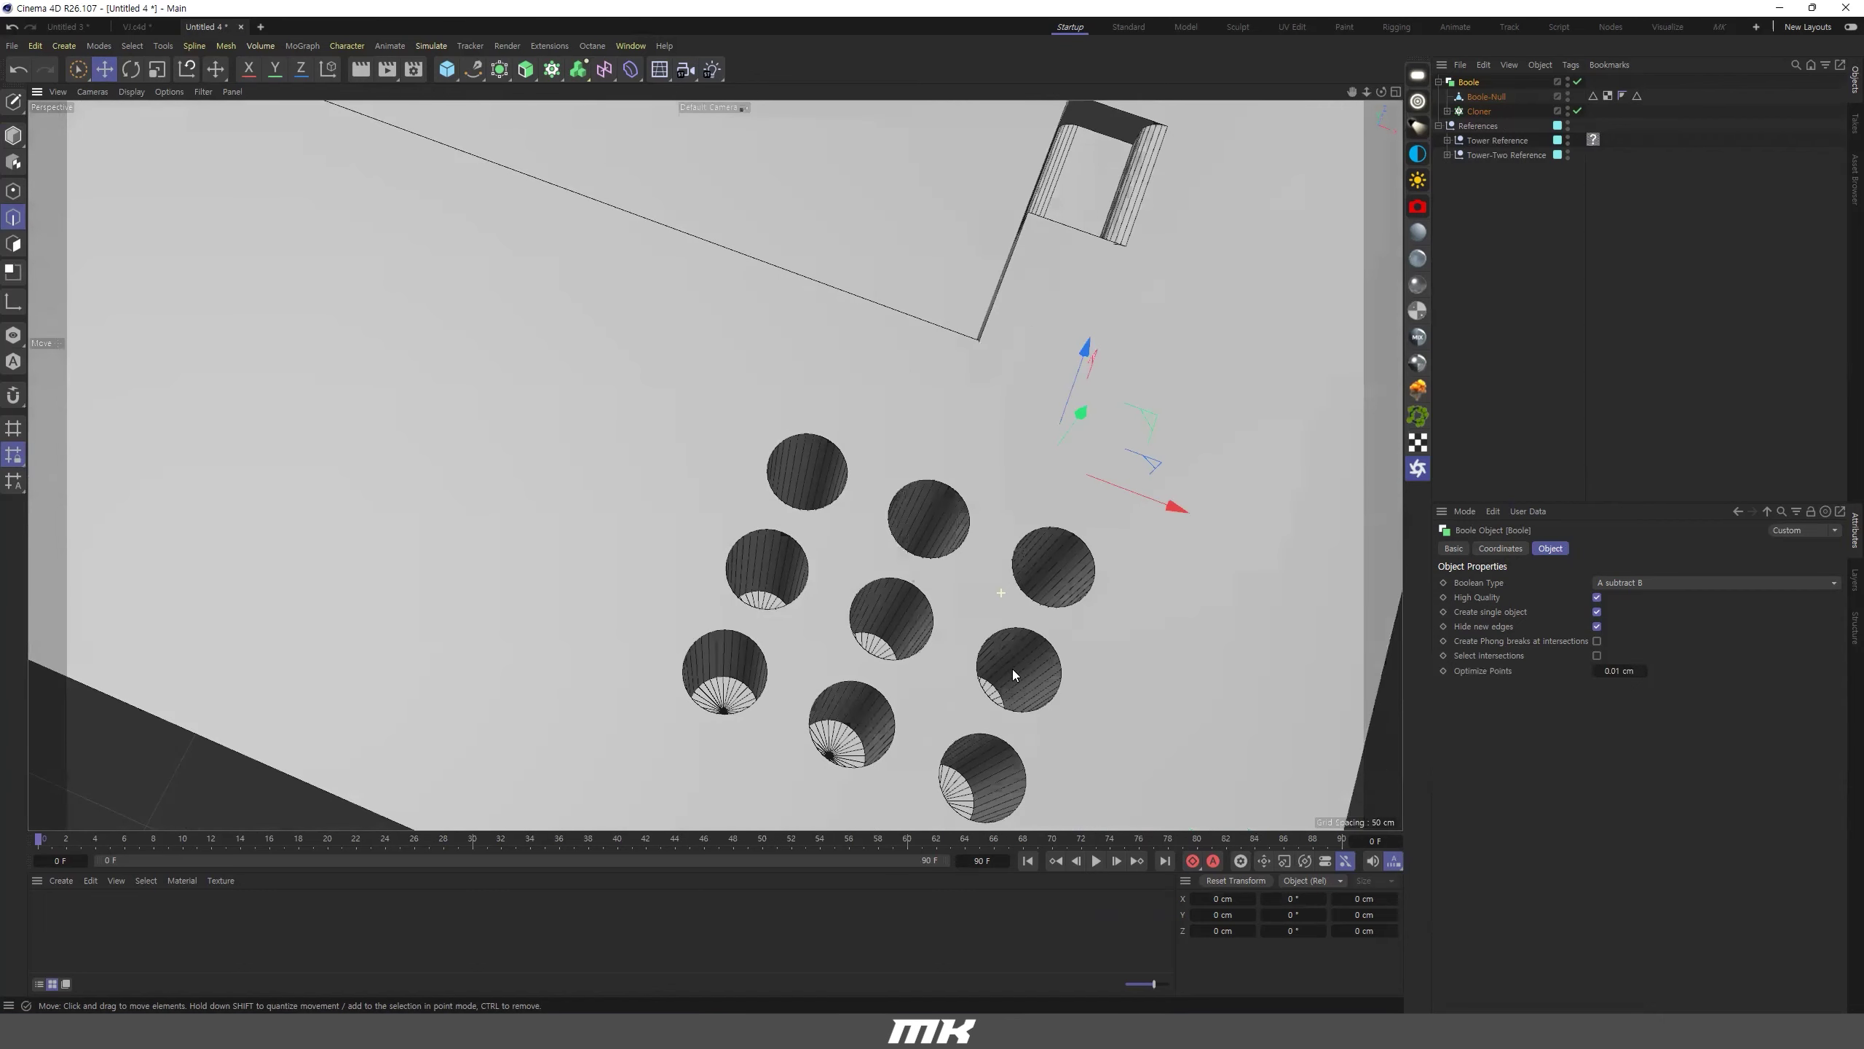
{"action": "left_click_drag", "start_coordinate": [1012, 669], "coordinate": [966, 569], "text": "alt"}
{"action": "scroll", "coordinate": [932, 554], "scroll_direction": "up", "scroll_amount": 8}
{"action": "left_click_drag", "start_coordinate": [869, 481], "coordinate": [868, 460], "text": "alt"}
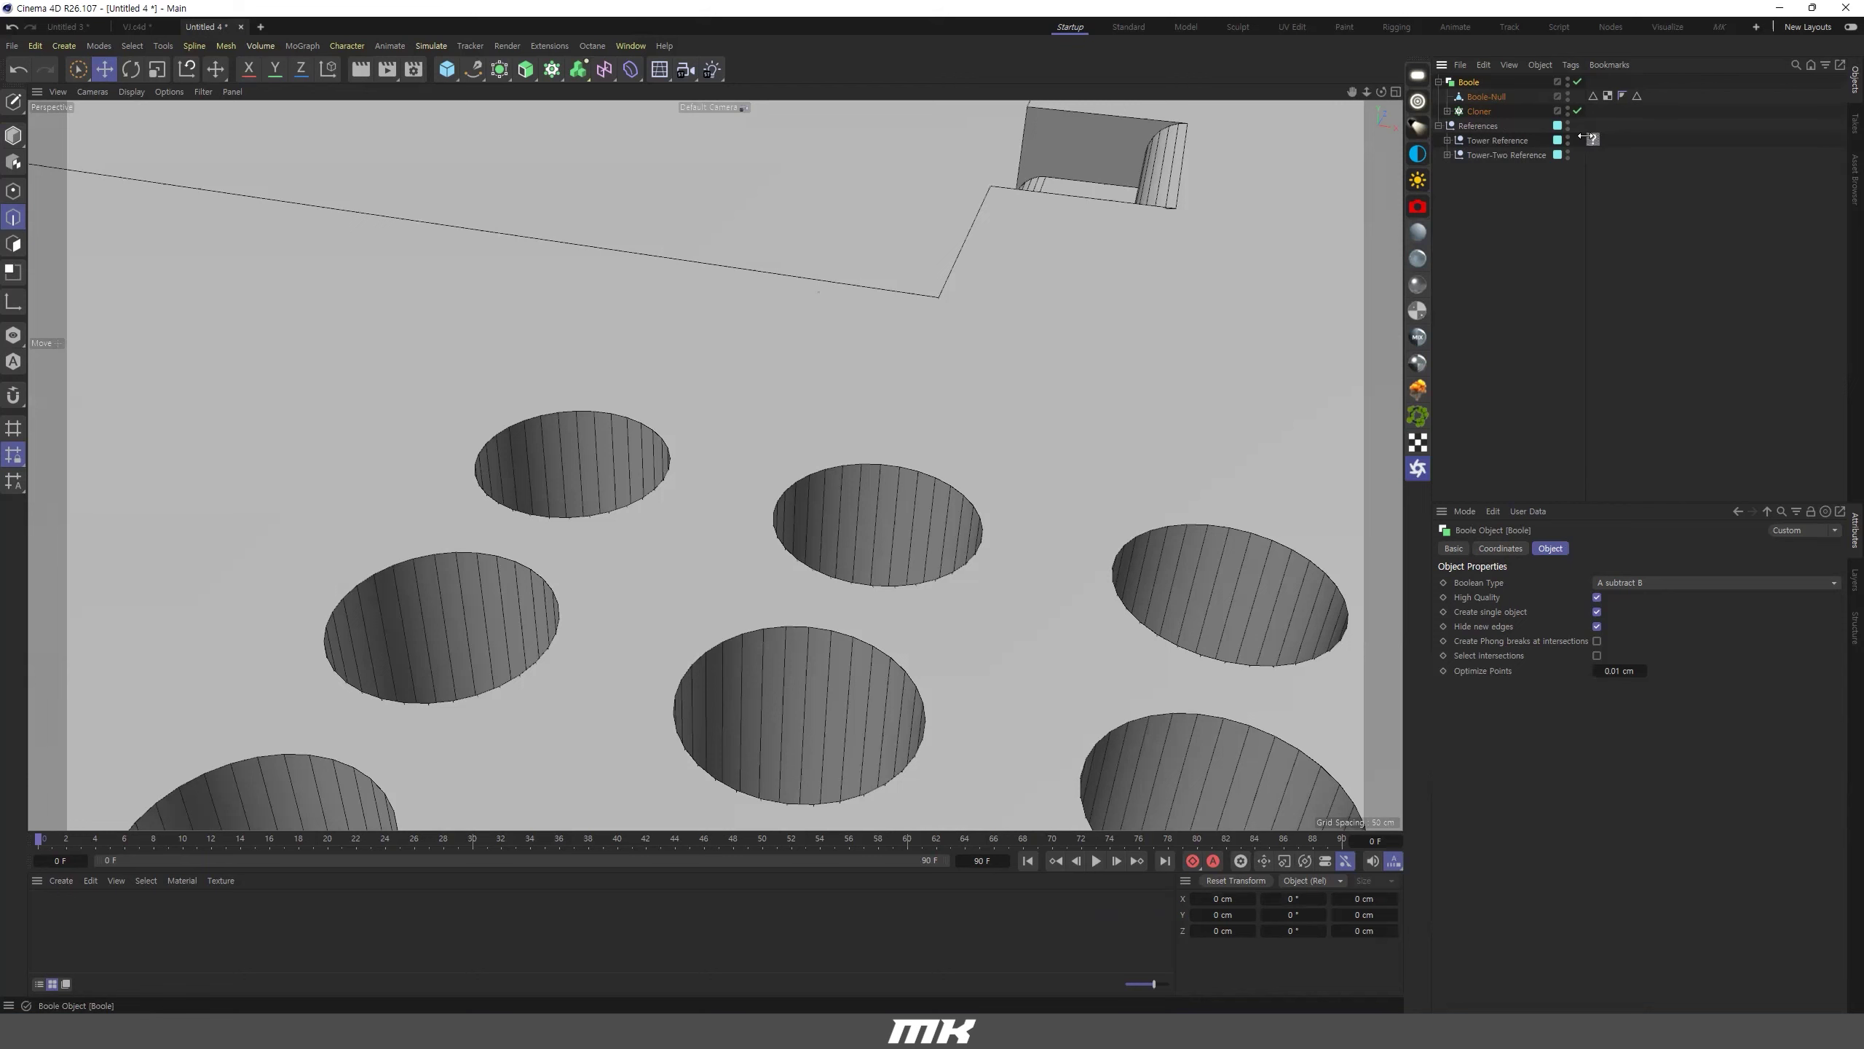
Make the Boole editable and remove its parent null, keeping the Boole-Null-Cloner mesh selected.
{"action": "key", "text": "c"}
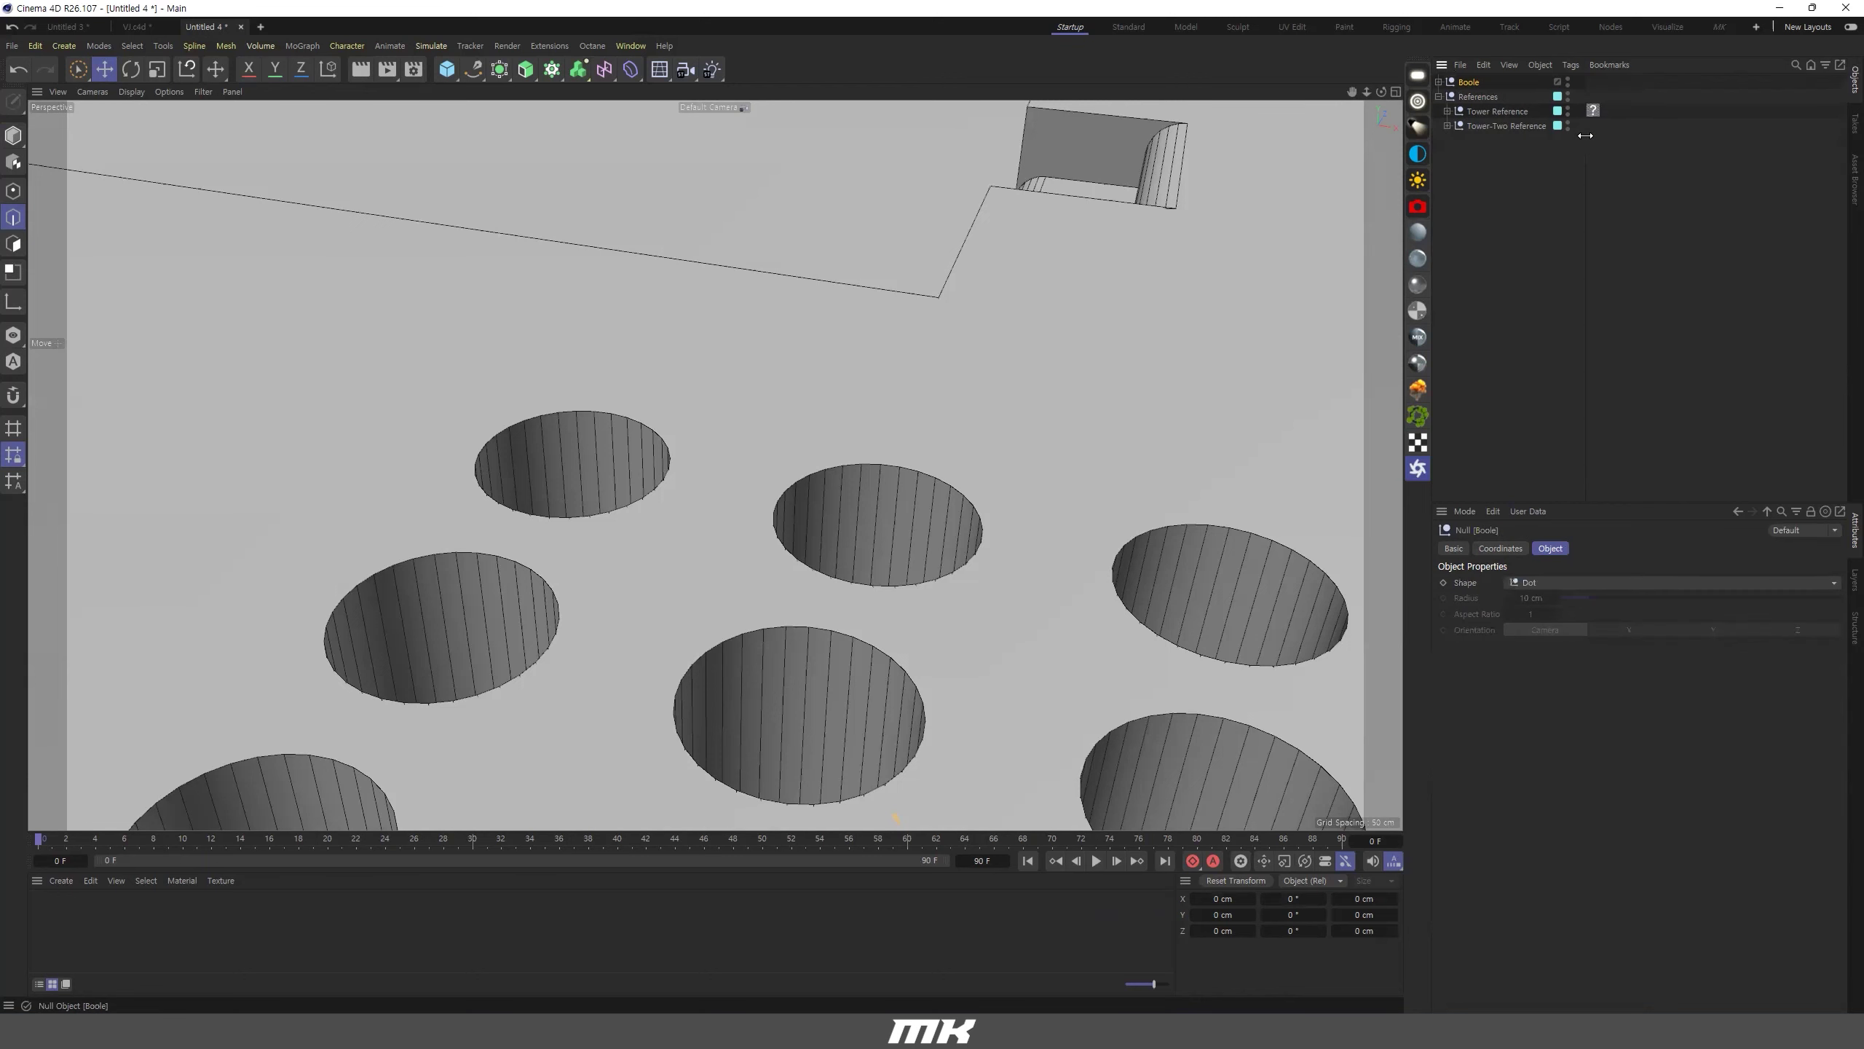
{"action": "key", "text": "Delete"}
{"action": "left_click", "coordinate": [1493, 82]}
Loop-select the top rim edges of all nine round holes.
{"action": "scroll", "coordinate": [762, 415], "scroll_direction": "down", "scroll_amount": 5}
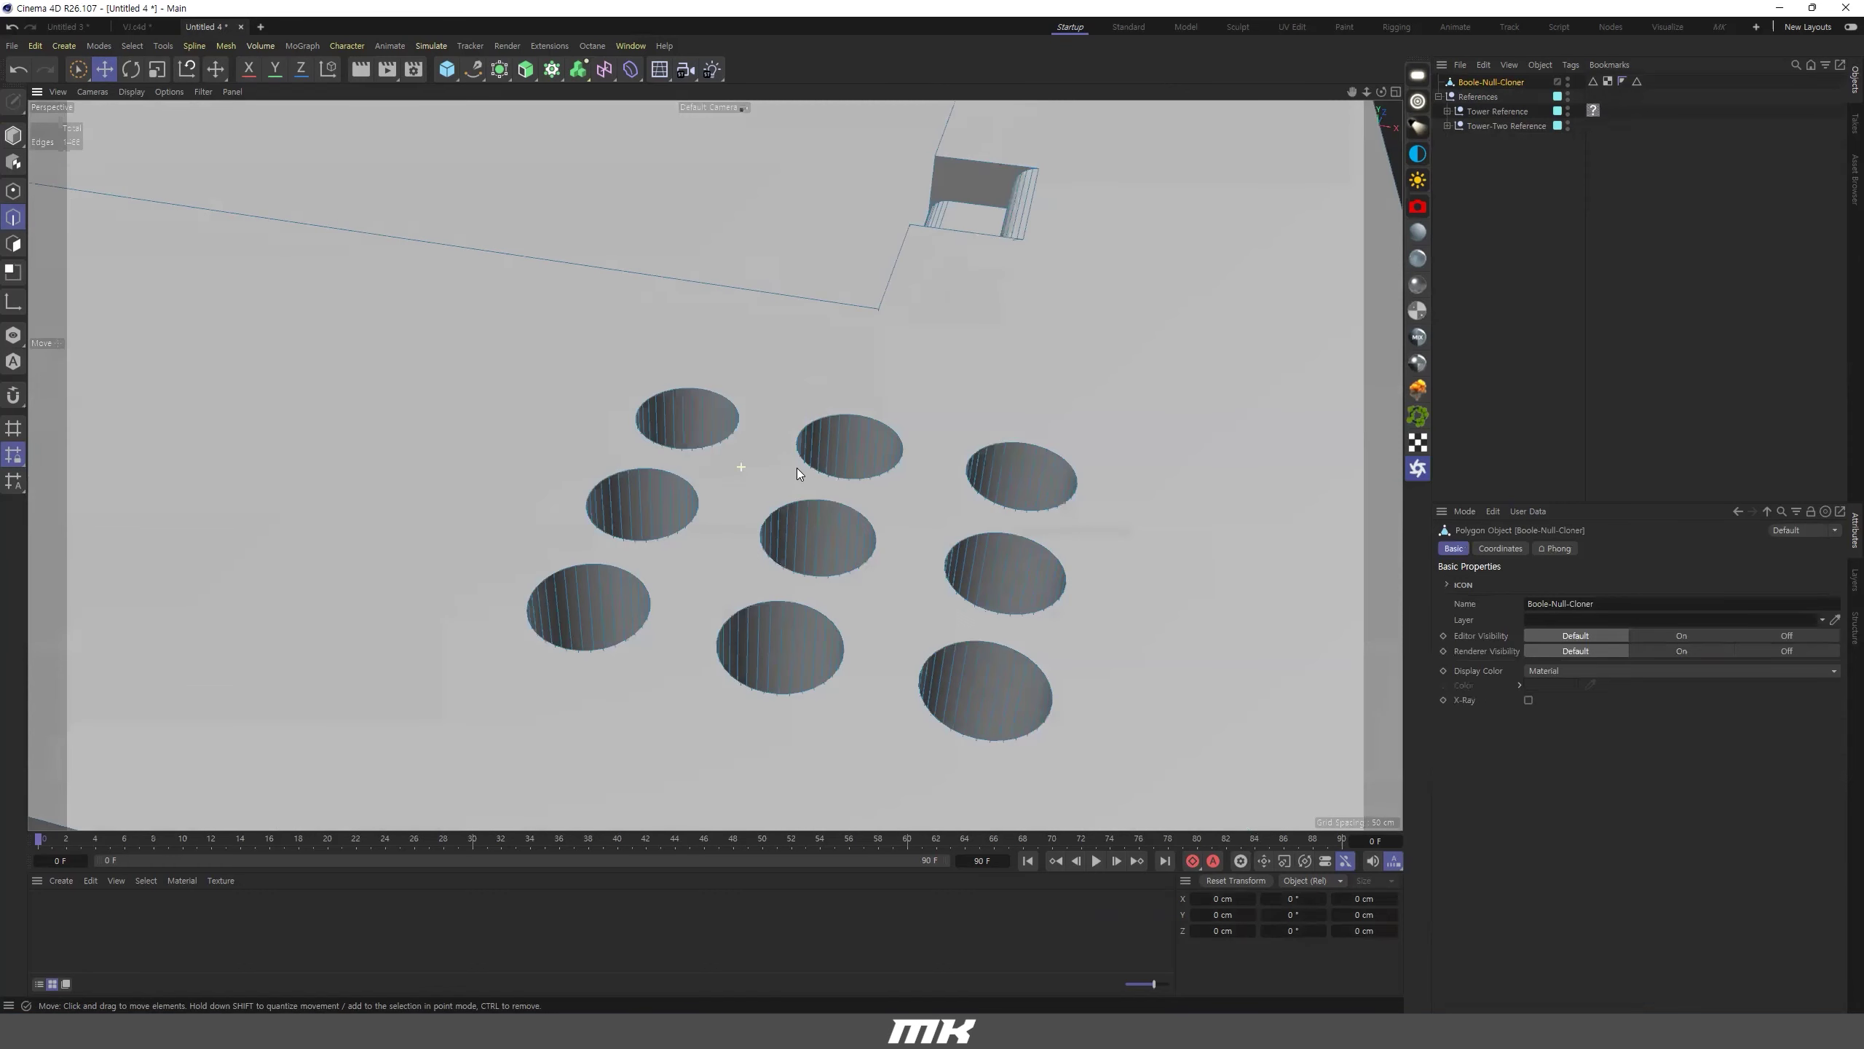
{"action": "scroll", "coordinate": [796, 468], "scroll_direction": "up", "scroll_amount": 2}
{"action": "key", "text": "u"}
{"action": "key", "text": "l"}
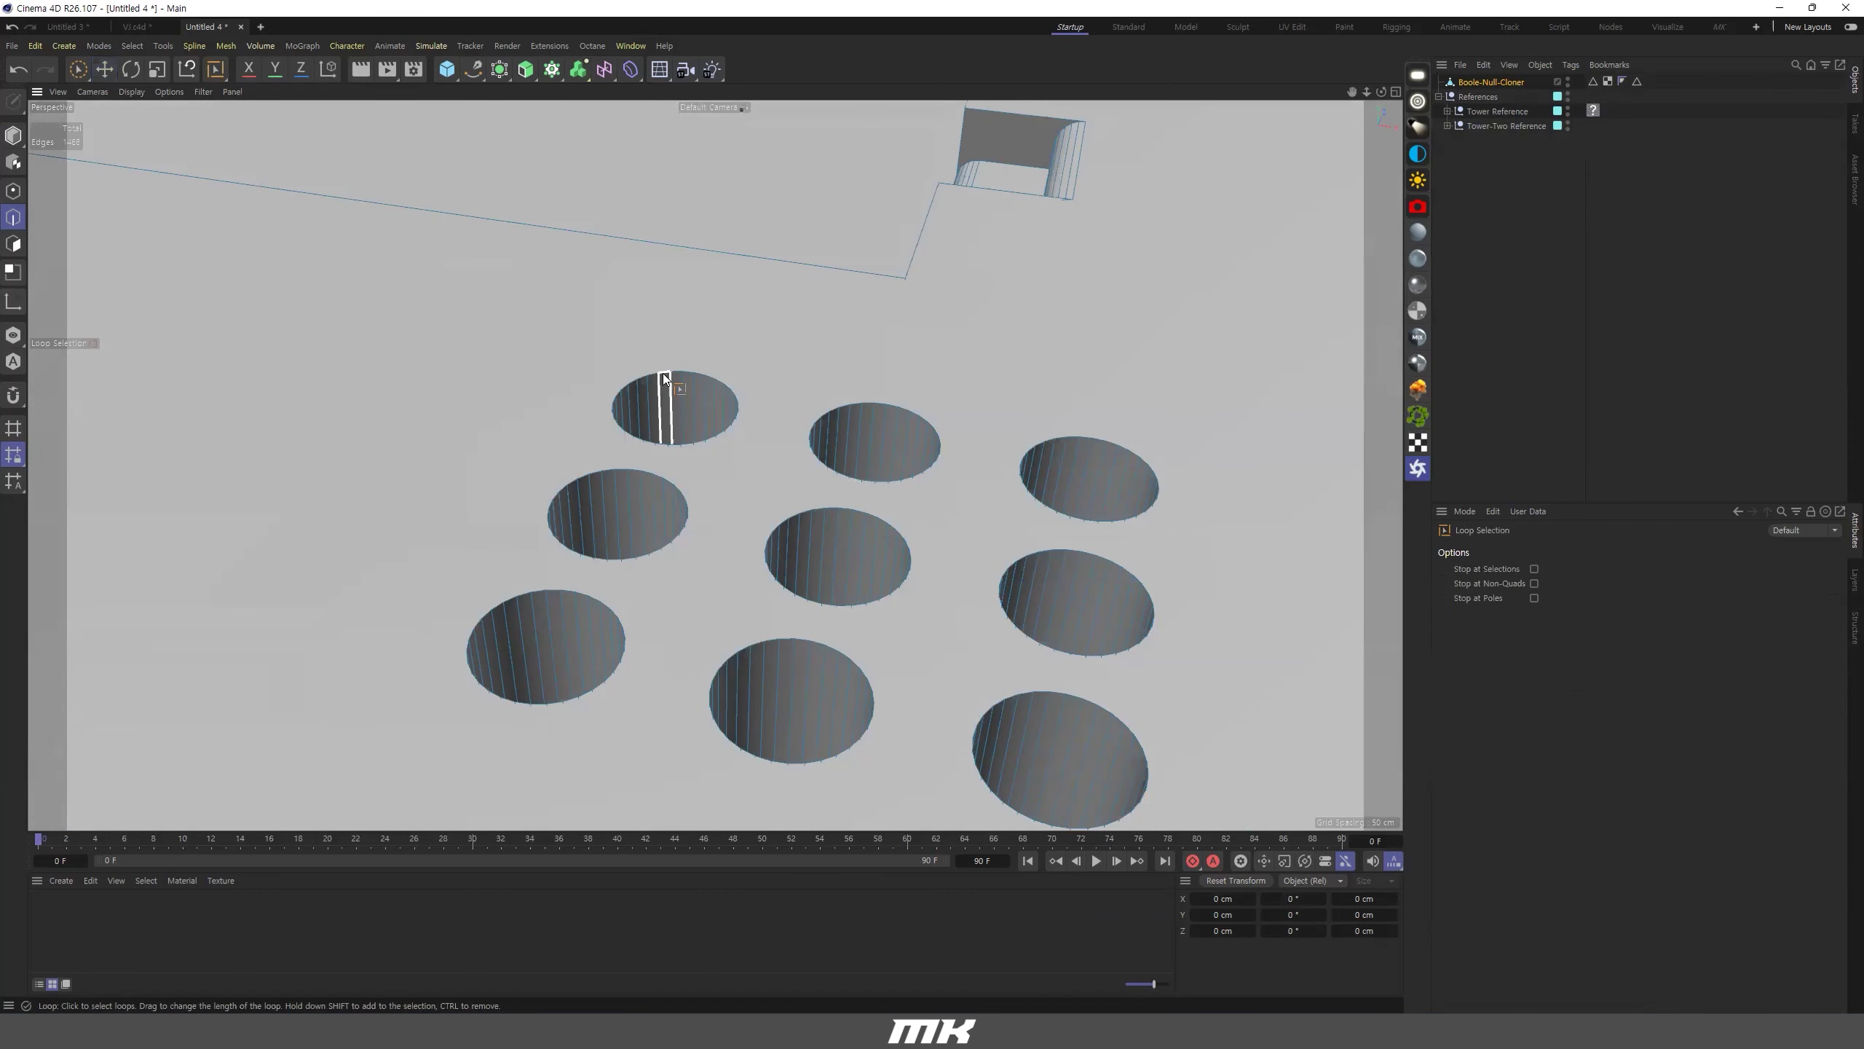
{"action": "left_click", "coordinate": [664, 372]}
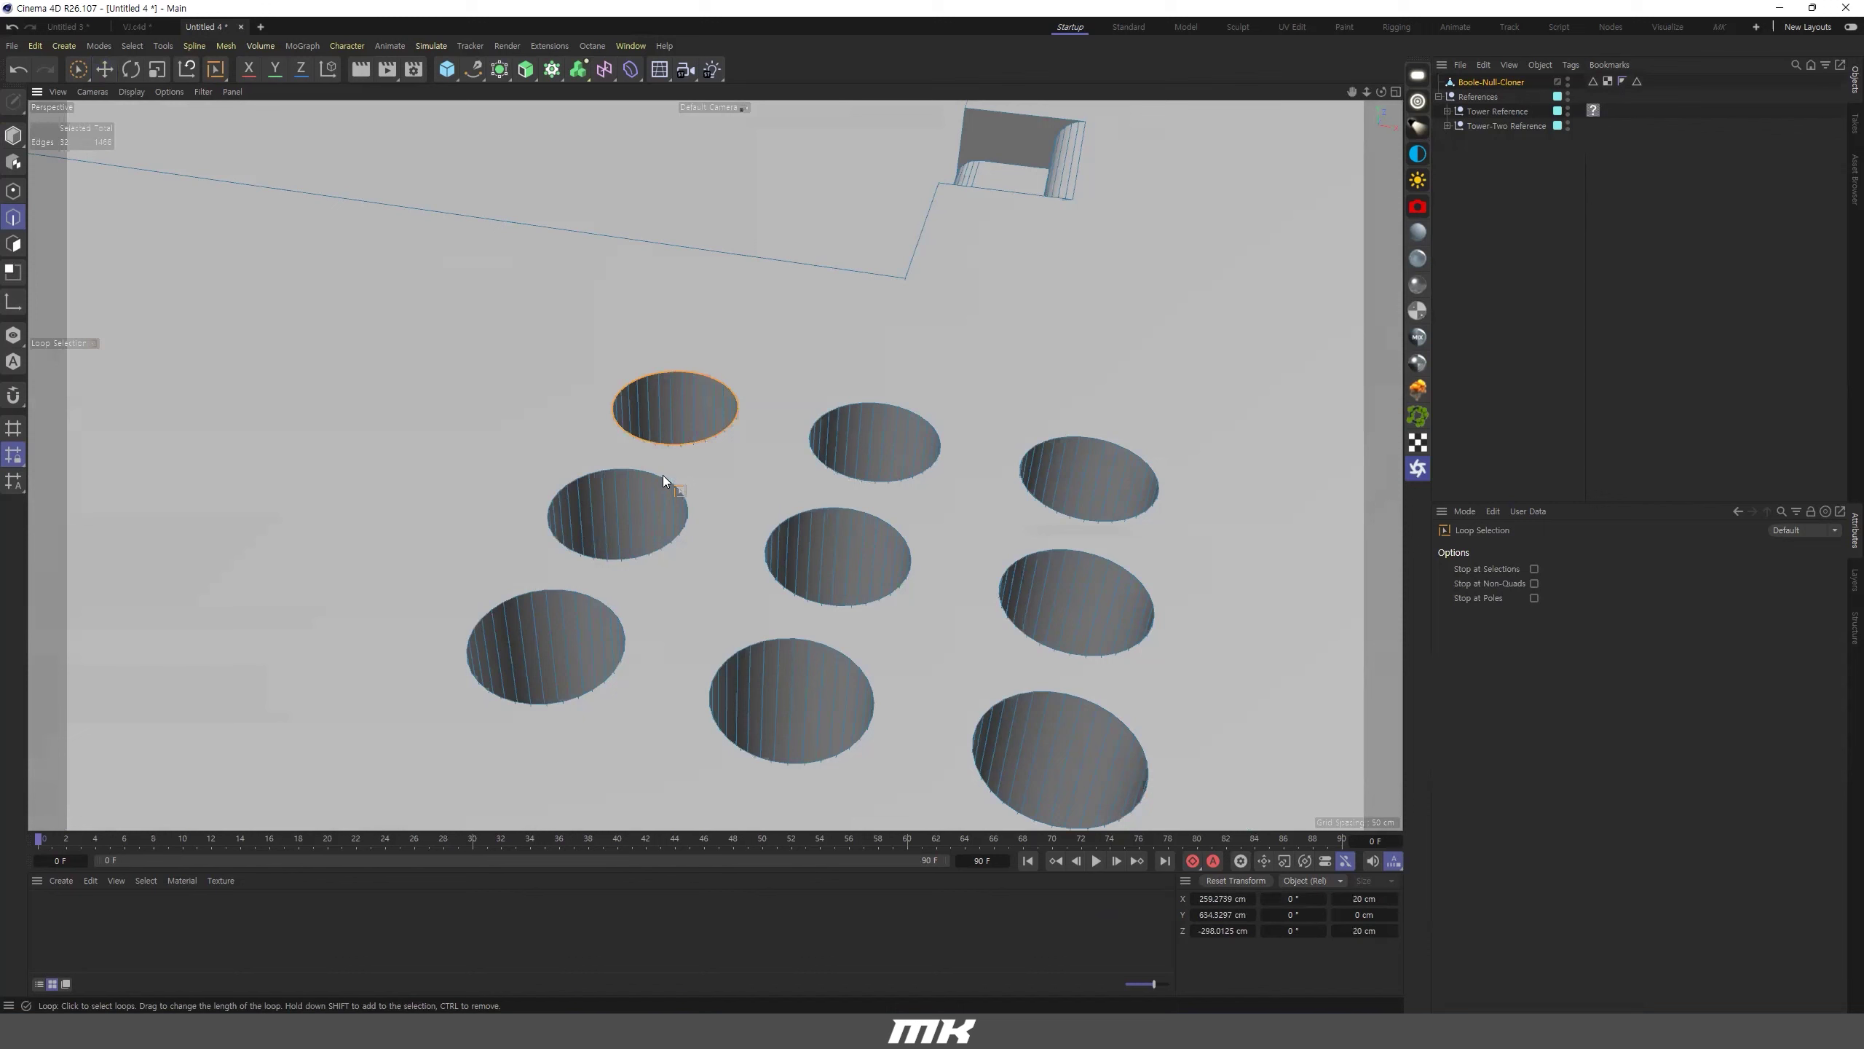
{"action": "left_click", "coordinate": [649, 531], "text": "shift"}
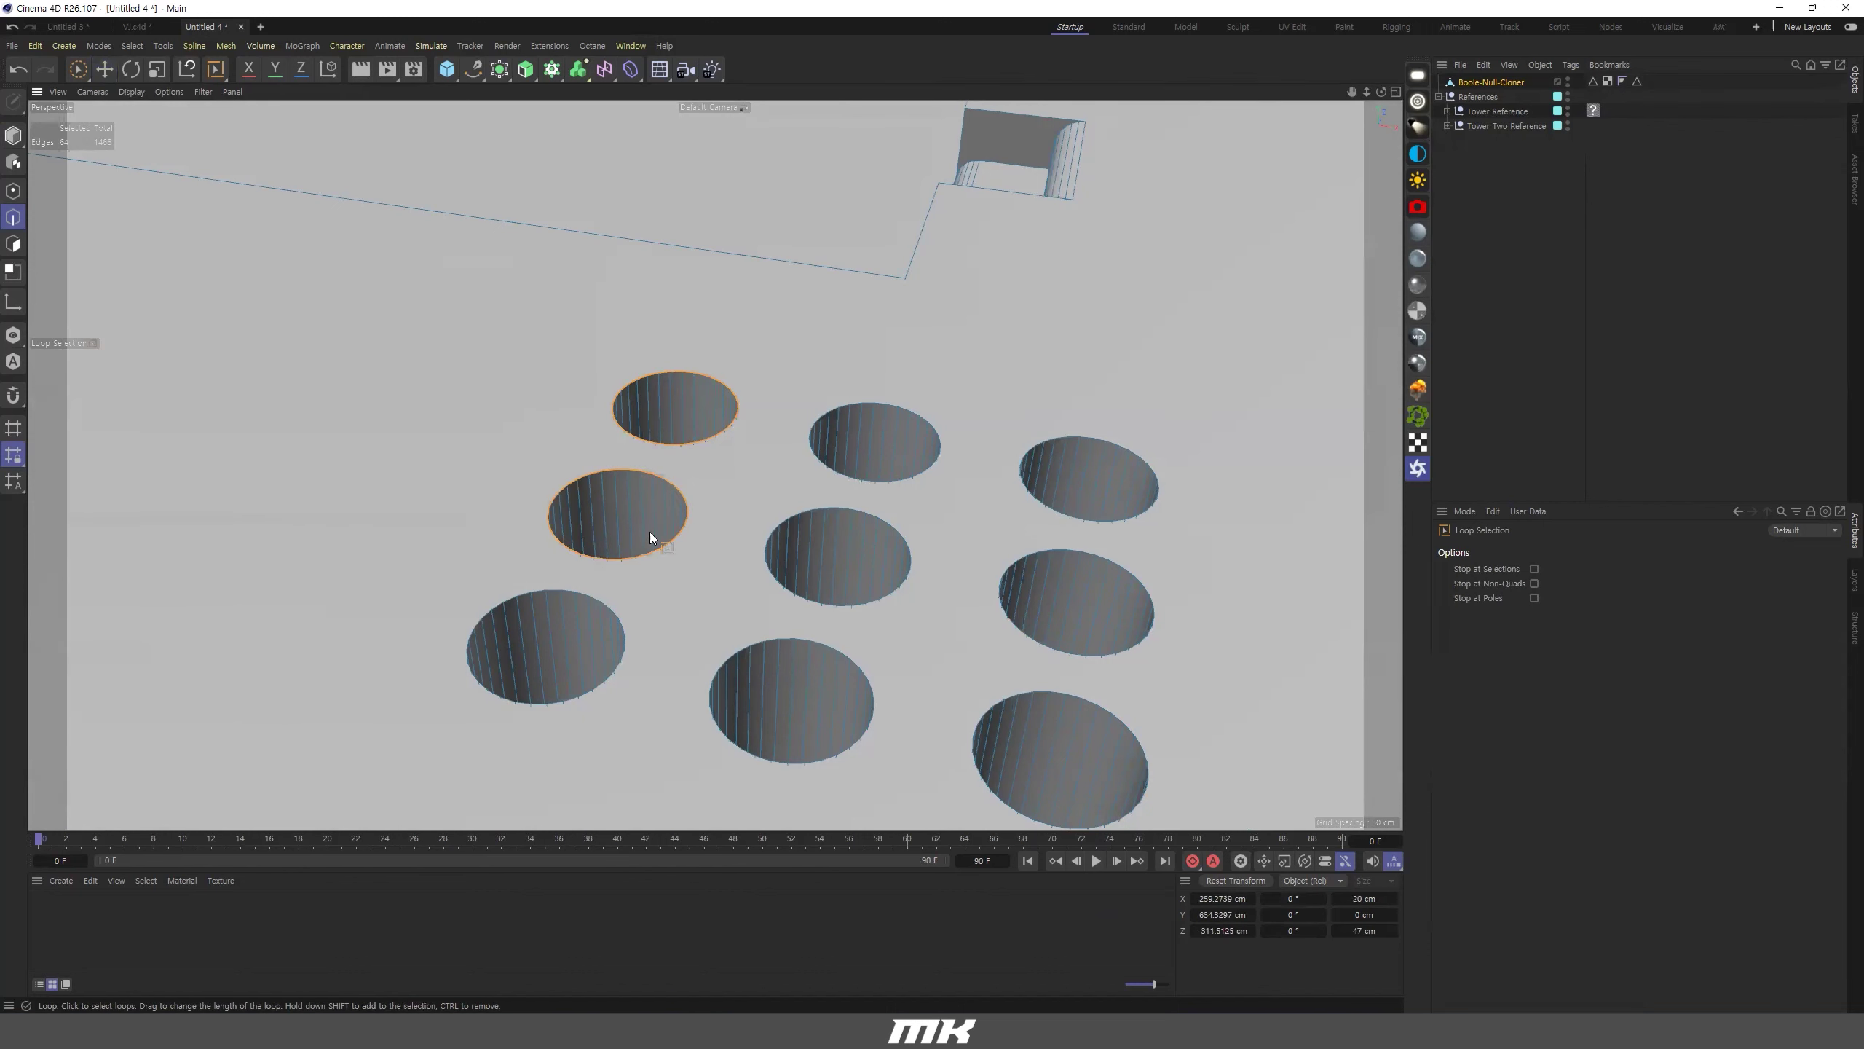
{"action": "left_click", "coordinate": [599, 599], "text": "shift"}
{"action": "left_click", "coordinate": [804, 512], "text": "shift"}
{"action": "left_click", "coordinate": [825, 464], "text": "shift"}
{"action": "left_click", "coordinate": [797, 637], "text": "shift"}
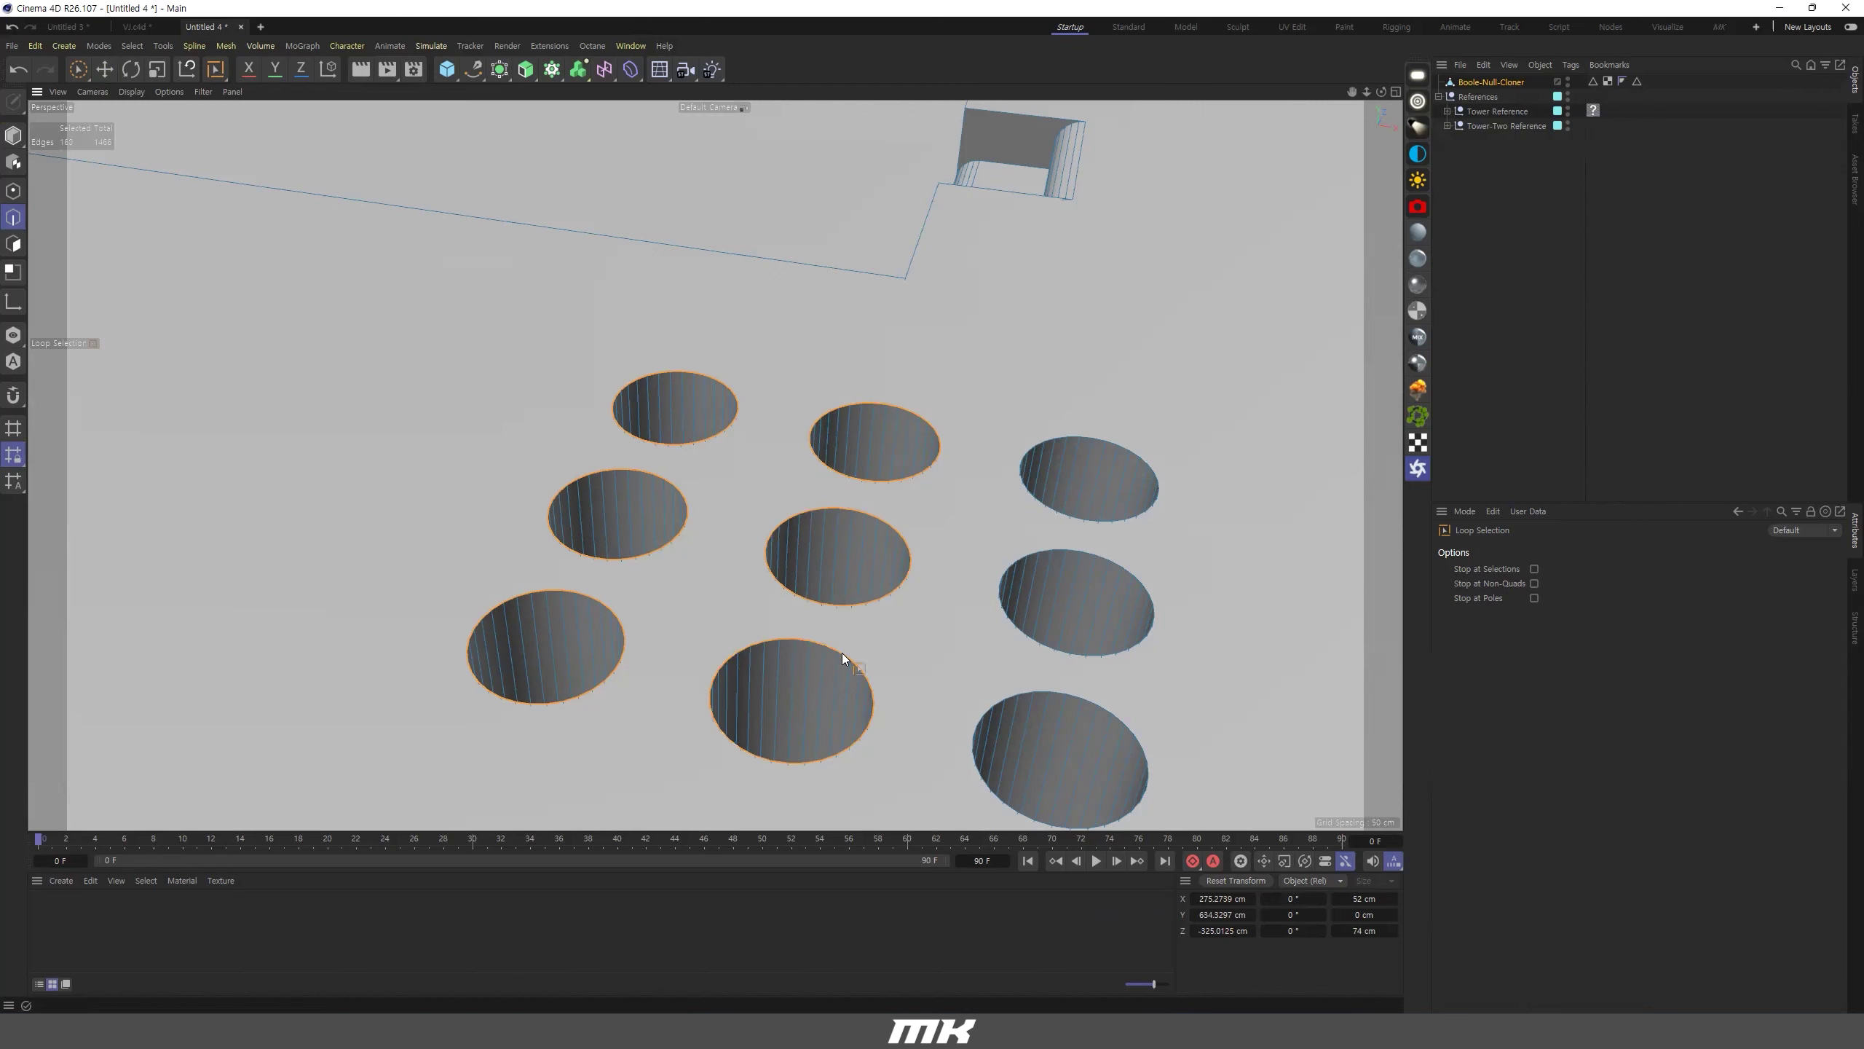
{"action": "left_click", "coordinate": [1014, 695], "text": "shift"}
{"action": "left_click", "coordinate": [1034, 640], "text": "shift"}
{"action": "left_click", "coordinate": [1079, 518], "text": "shift"}
Bevel the nine selected hole rims with an offset of about 1.53 cm, and deselect the mesh.
{"action": "key", "text": "m"}
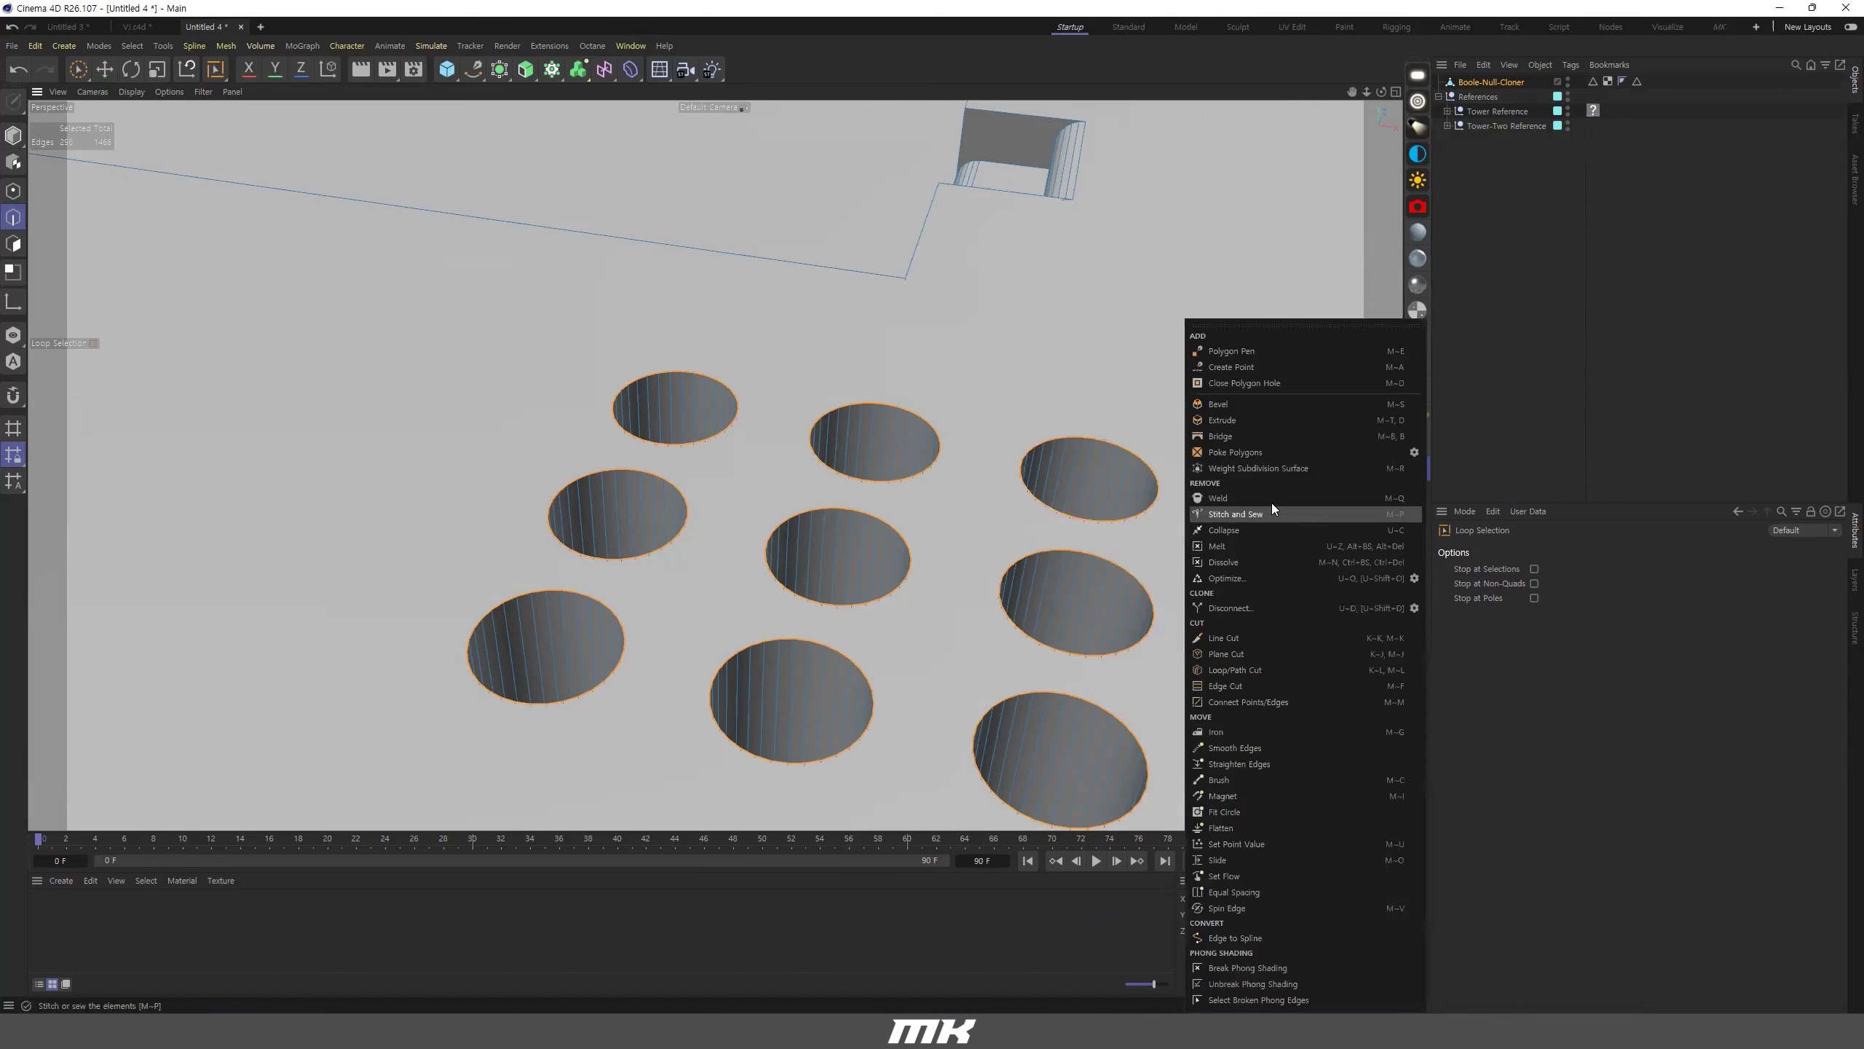
{"action": "left_click", "coordinate": [1261, 404]}
{"action": "left_click_drag", "start_coordinate": [1267, 408], "coordinate": [1324, 404]}
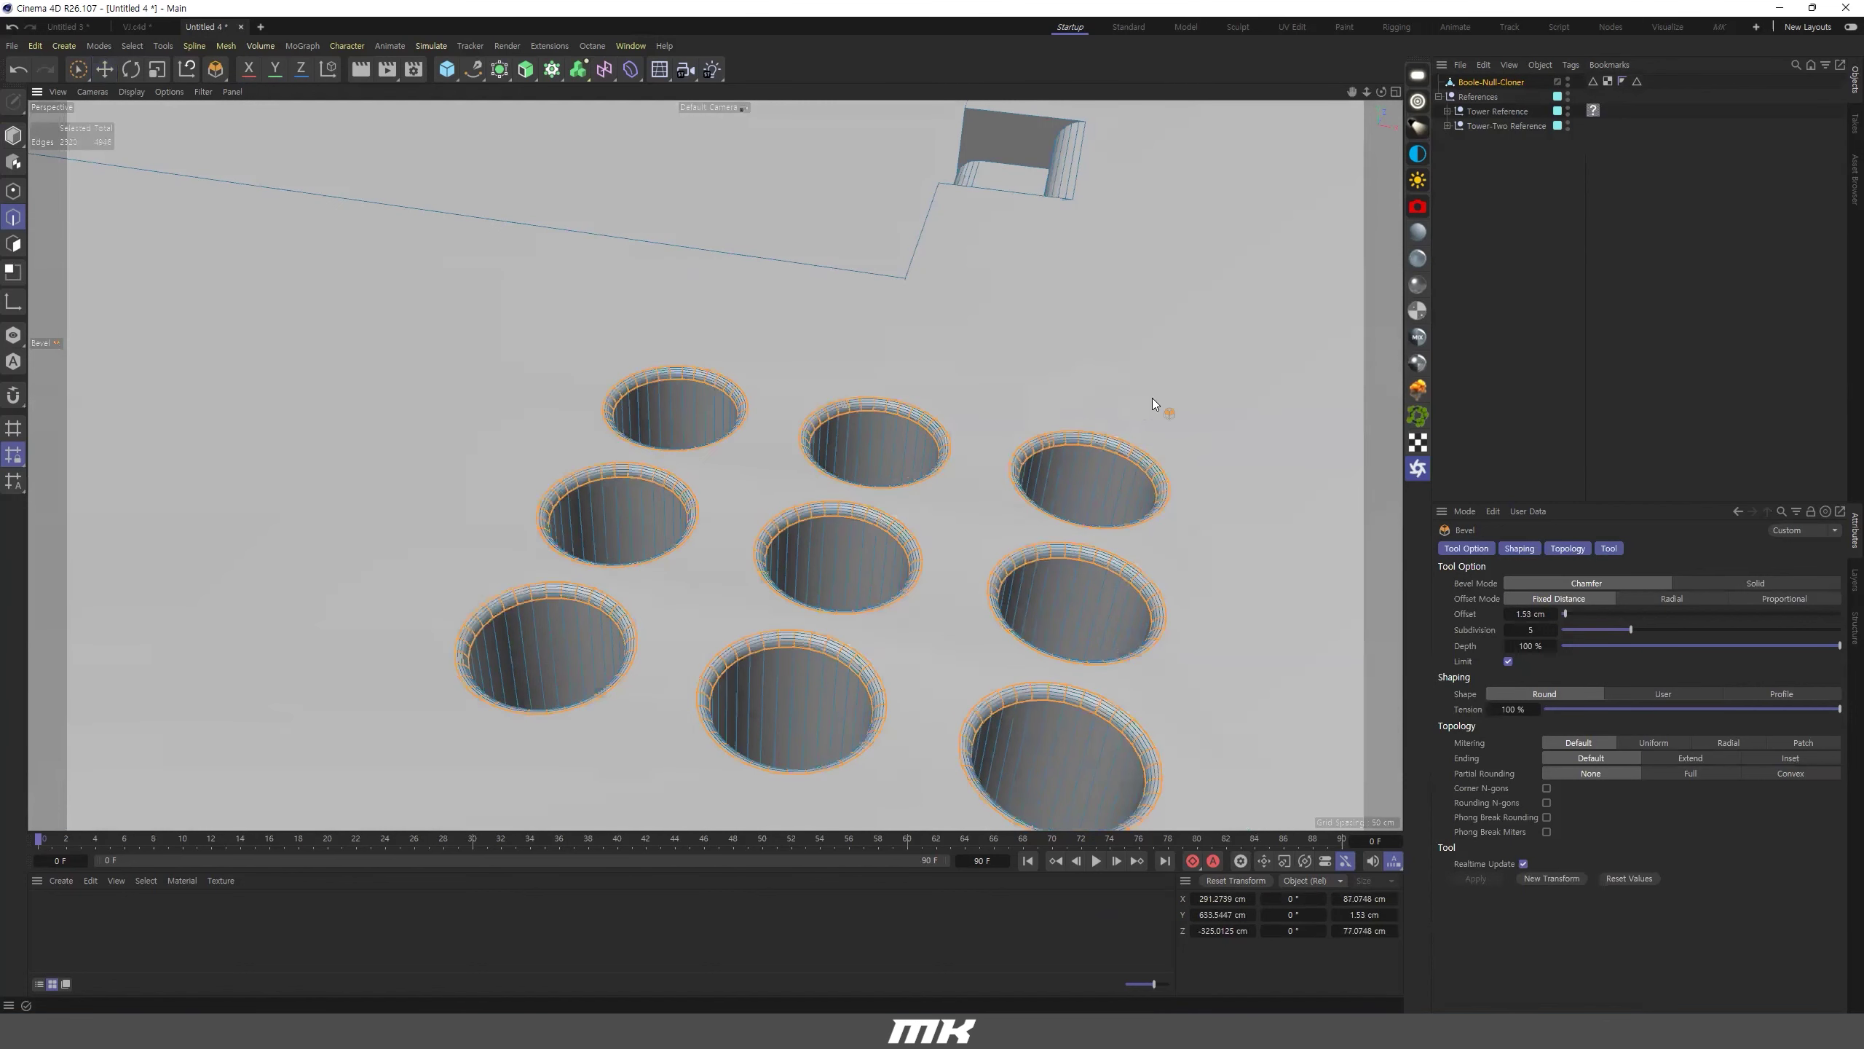
{"action": "scroll", "coordinate": [1156, 400], "scroll_direction": "up", "scroll_amount": 2}
{"action": "scroll", "coordinate": [1110, 507], "scroll_direction": "up", "scroll_amount": 2}
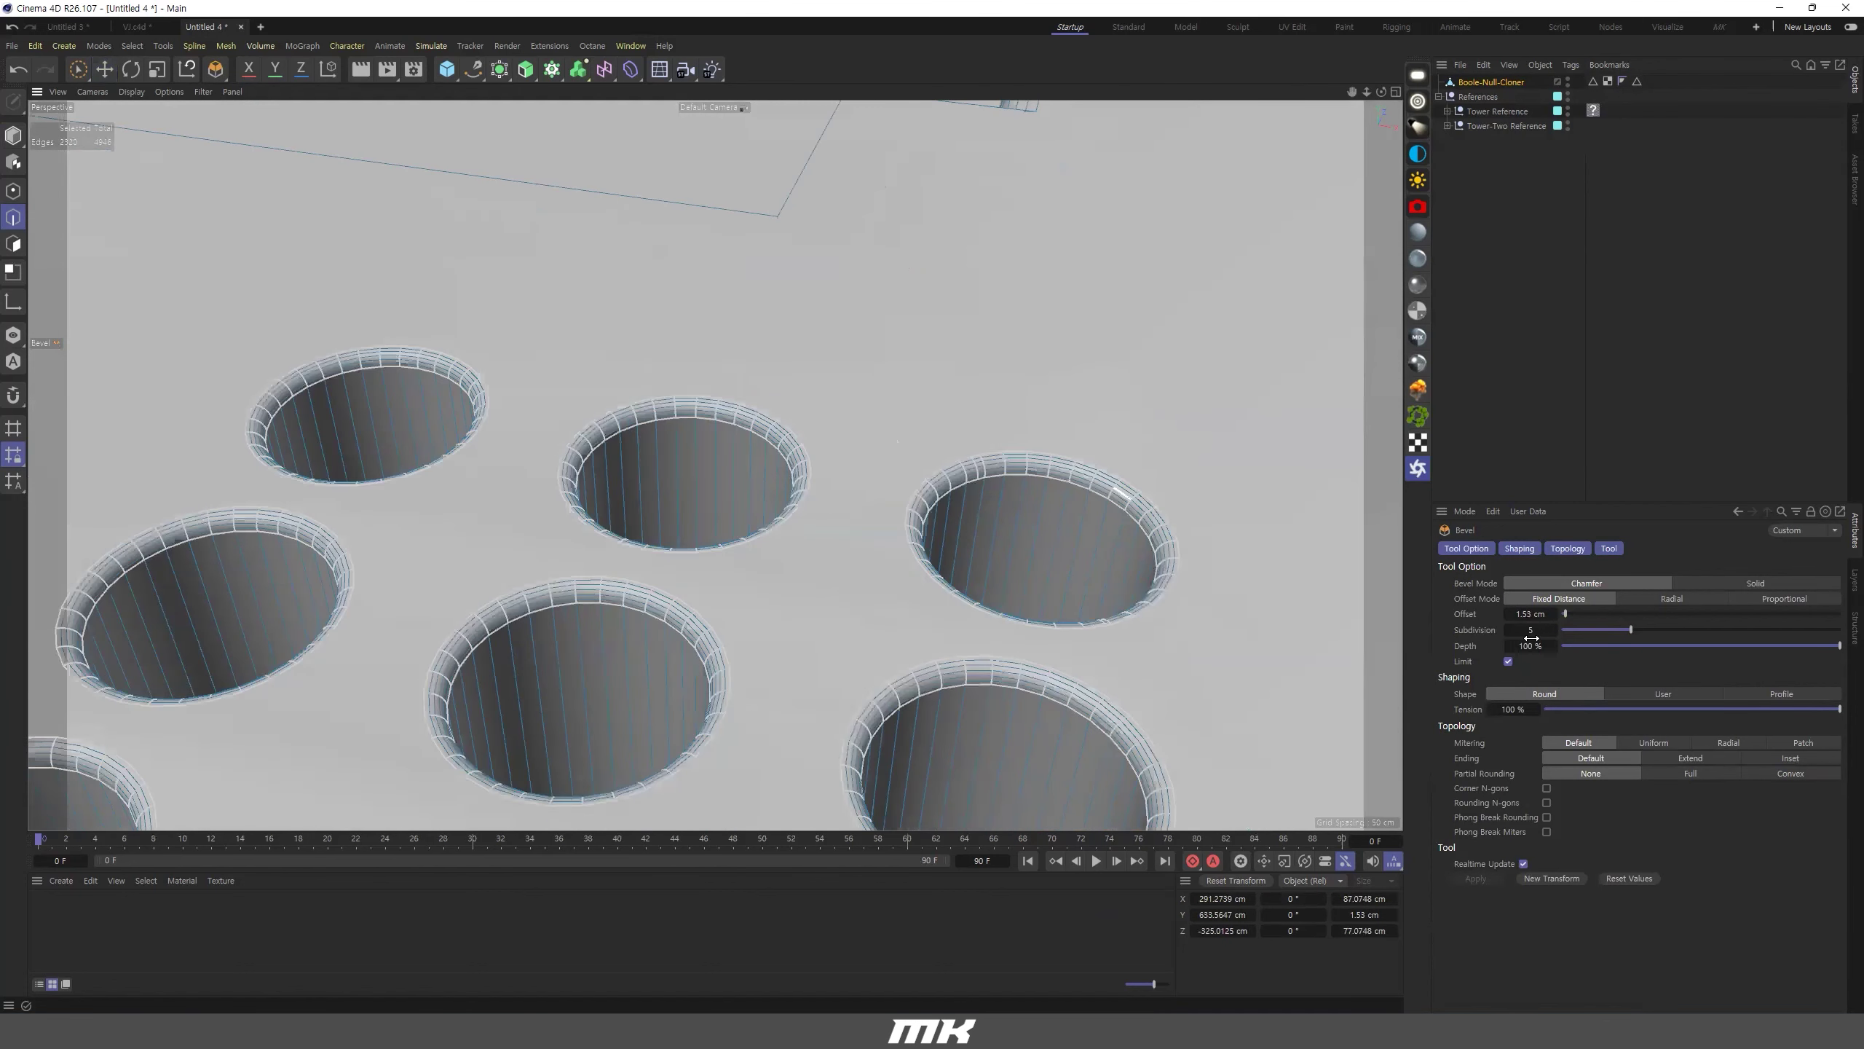
{"action": "left_click_drag", "start_coordinate": [1056, 511], "coordinate": [1199, 538], "text": "alt"}
{"action": "scroll", "coordinate": [1200, 537], "scroll_direction": "up", "scroll_amount": 3}
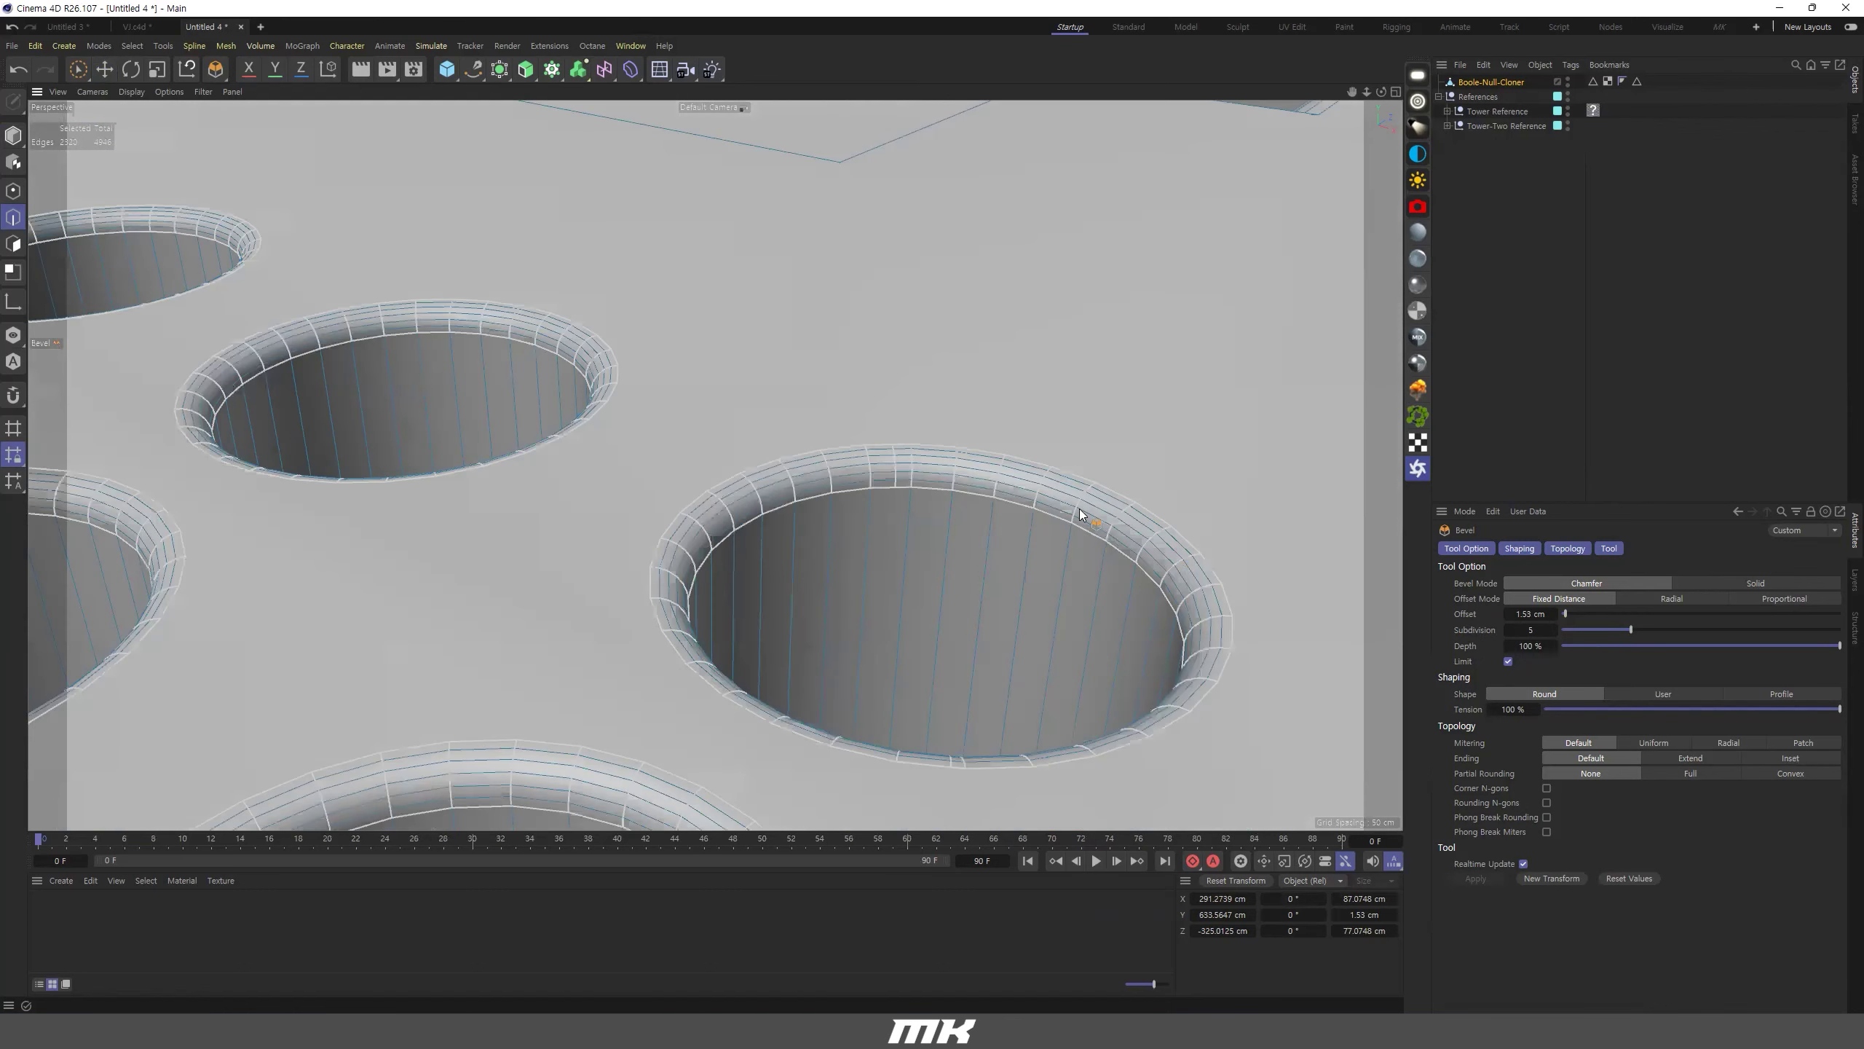
{"action": "scroll", "coordinate": [987, 485], "scroll_direction": "down", "scroll_amount": 3}
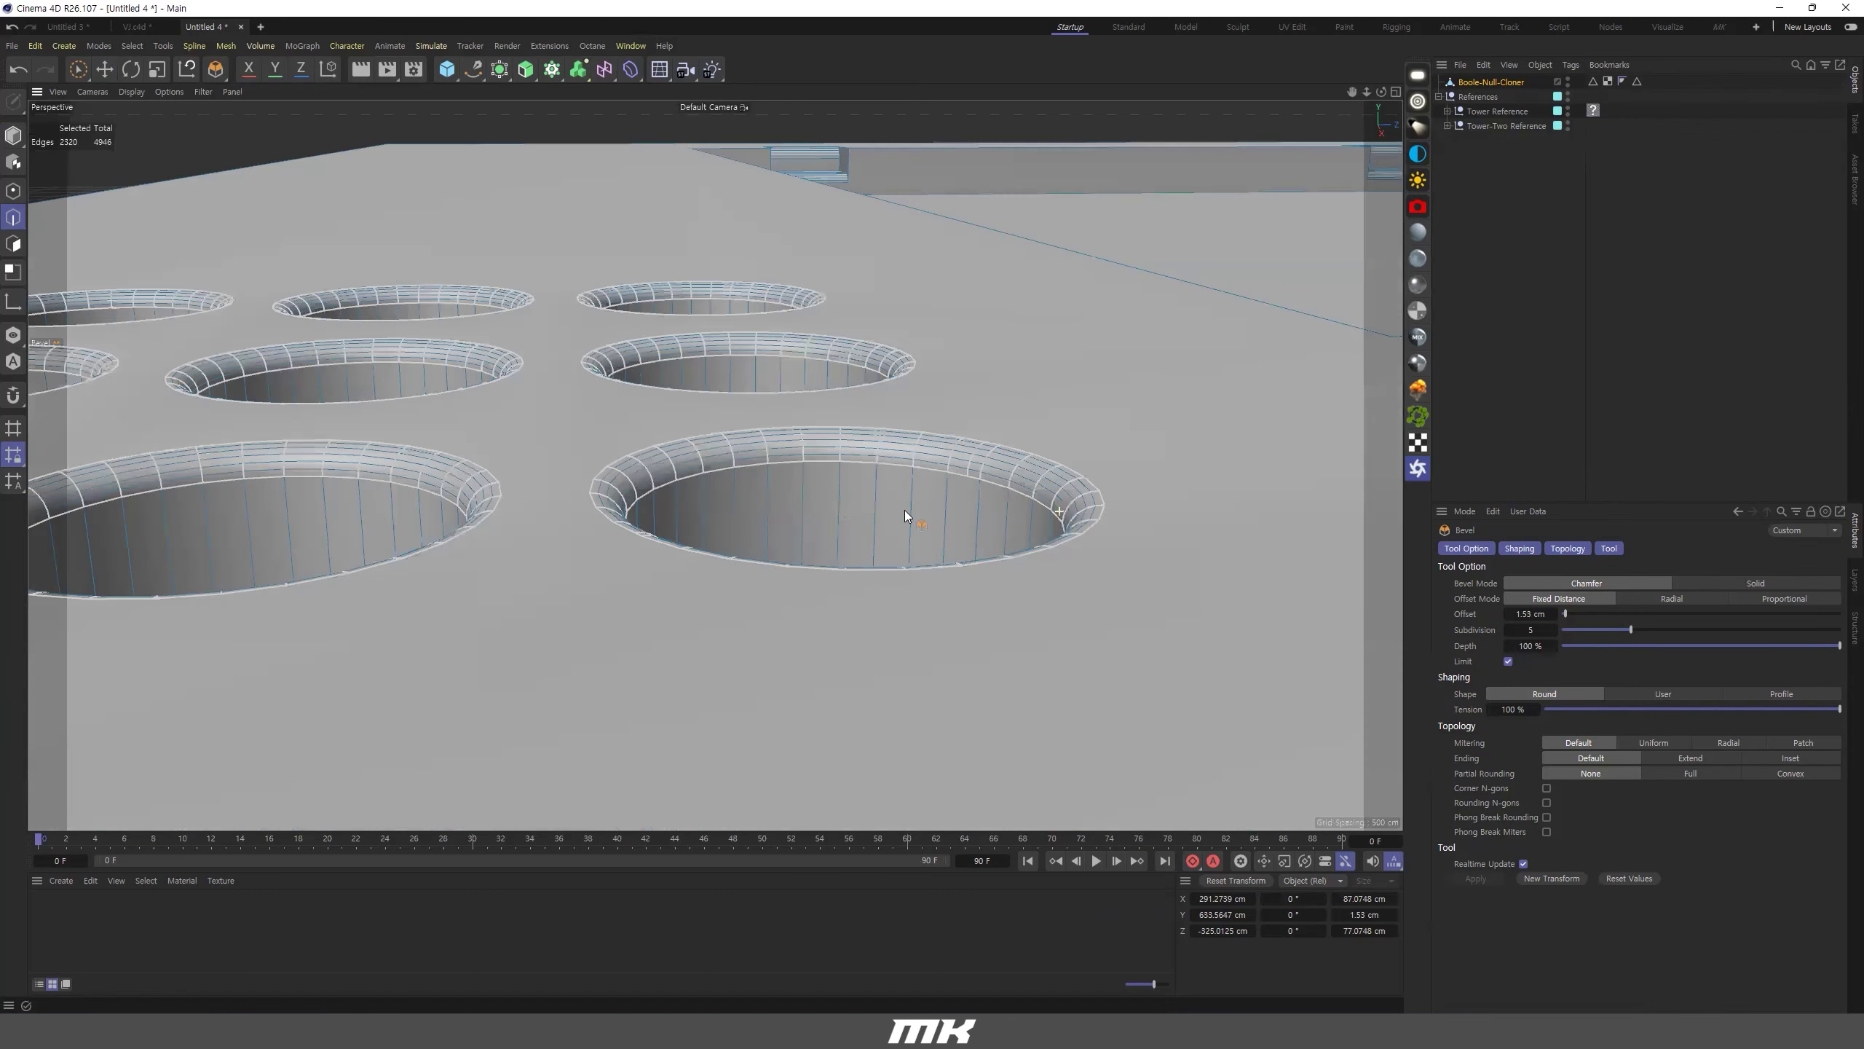
{"action": "scroll", "coordinate": [911, 585], "scroll_direction": "down", "scroll_amount": 3}
{"action": "left_click_drag", "start_coordinate": [911, 584], "coordinate": [1101, 509], "text": "alt"}
{"action": "scroll", "coordinate": [1101, 507], "scroll_direction": "down", "scroll_amount": 3}
{"action": "left_click", "coordinate": [1609, 332]}
Examine the rounded channel cut along the reference tower's upper side edge, including its thin curved strips and neighbouring details.
{"action": "left_click_drag", "start_coordinate": [872, 429], "coordinate": [423, 308], "text": "alt"}
{"action": "scroll", "coordinate": [784, 499], "scroll_direction": "down", "scroll_amount": 3}
{"action": "left_click_drag", "start_coordinate": [454, 429], "coordinate": [506, 431], "text": "alt"}
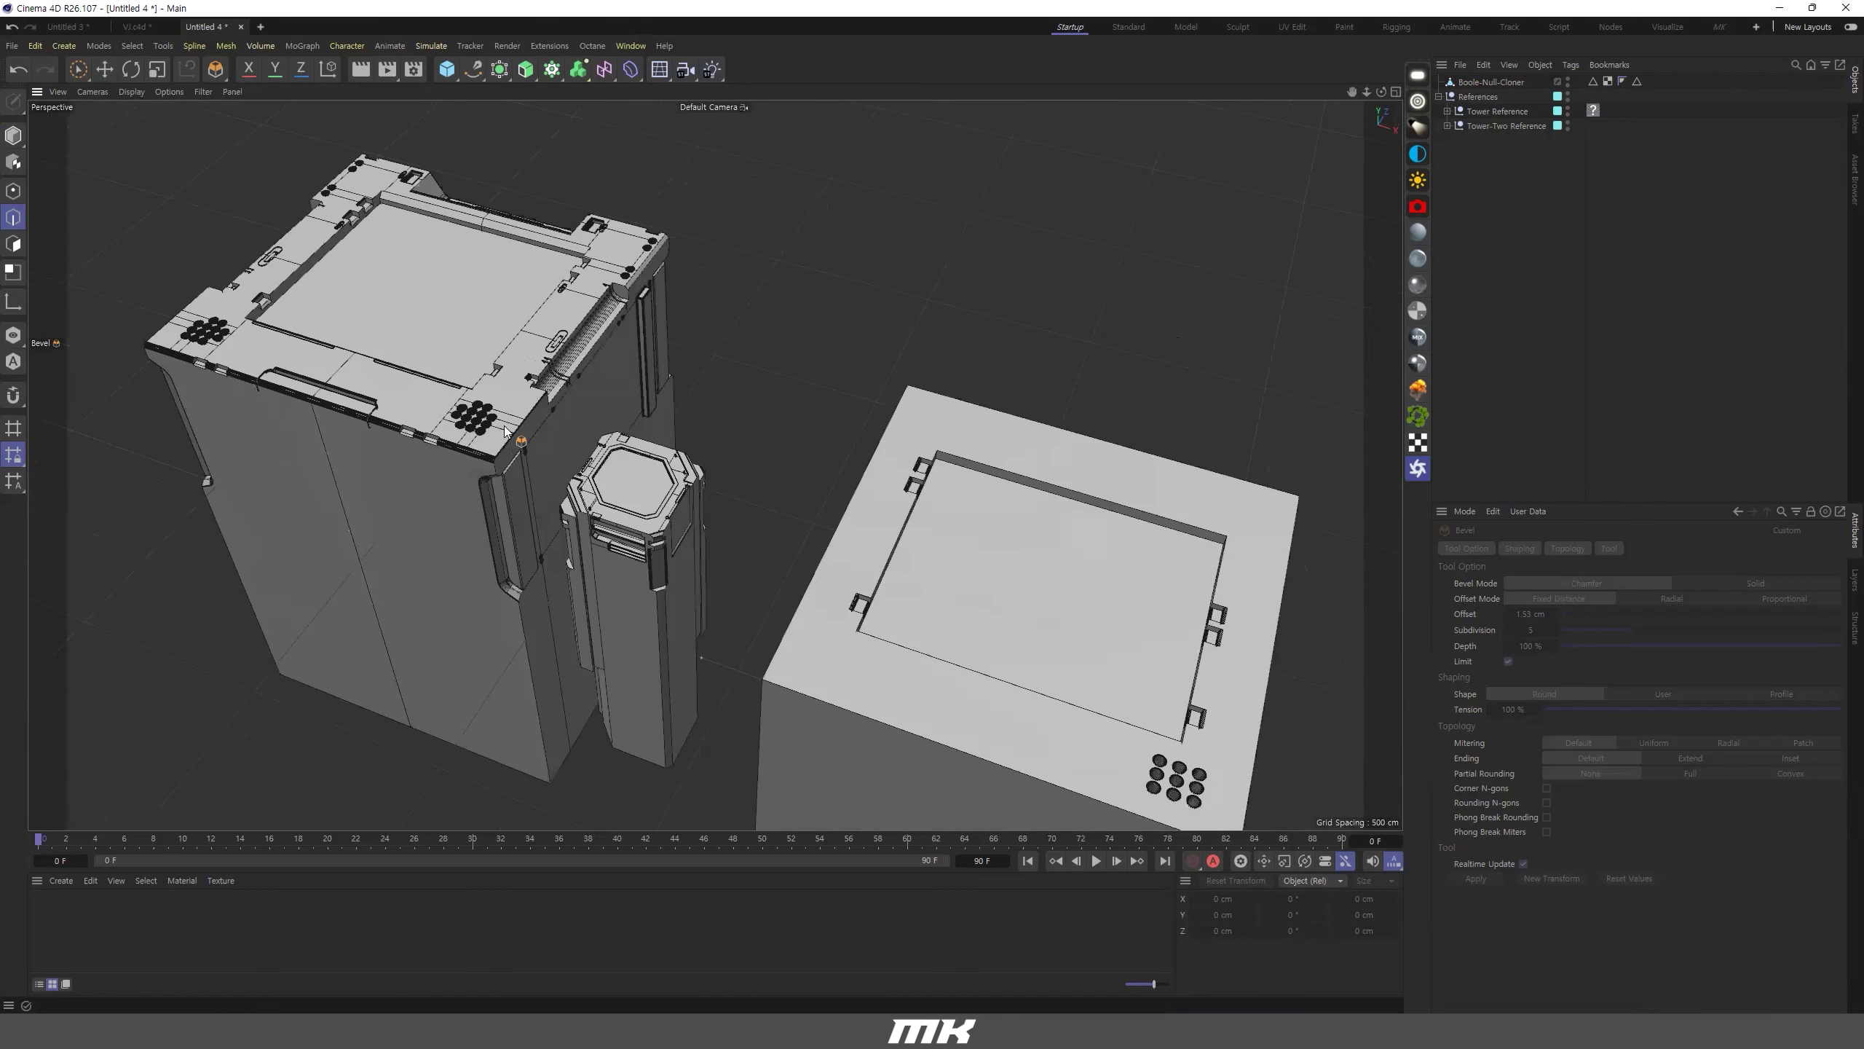
{"action": "scroll", "coordinate": [572, 411], "scroll_direction": "up", "scroll_amount": 10}
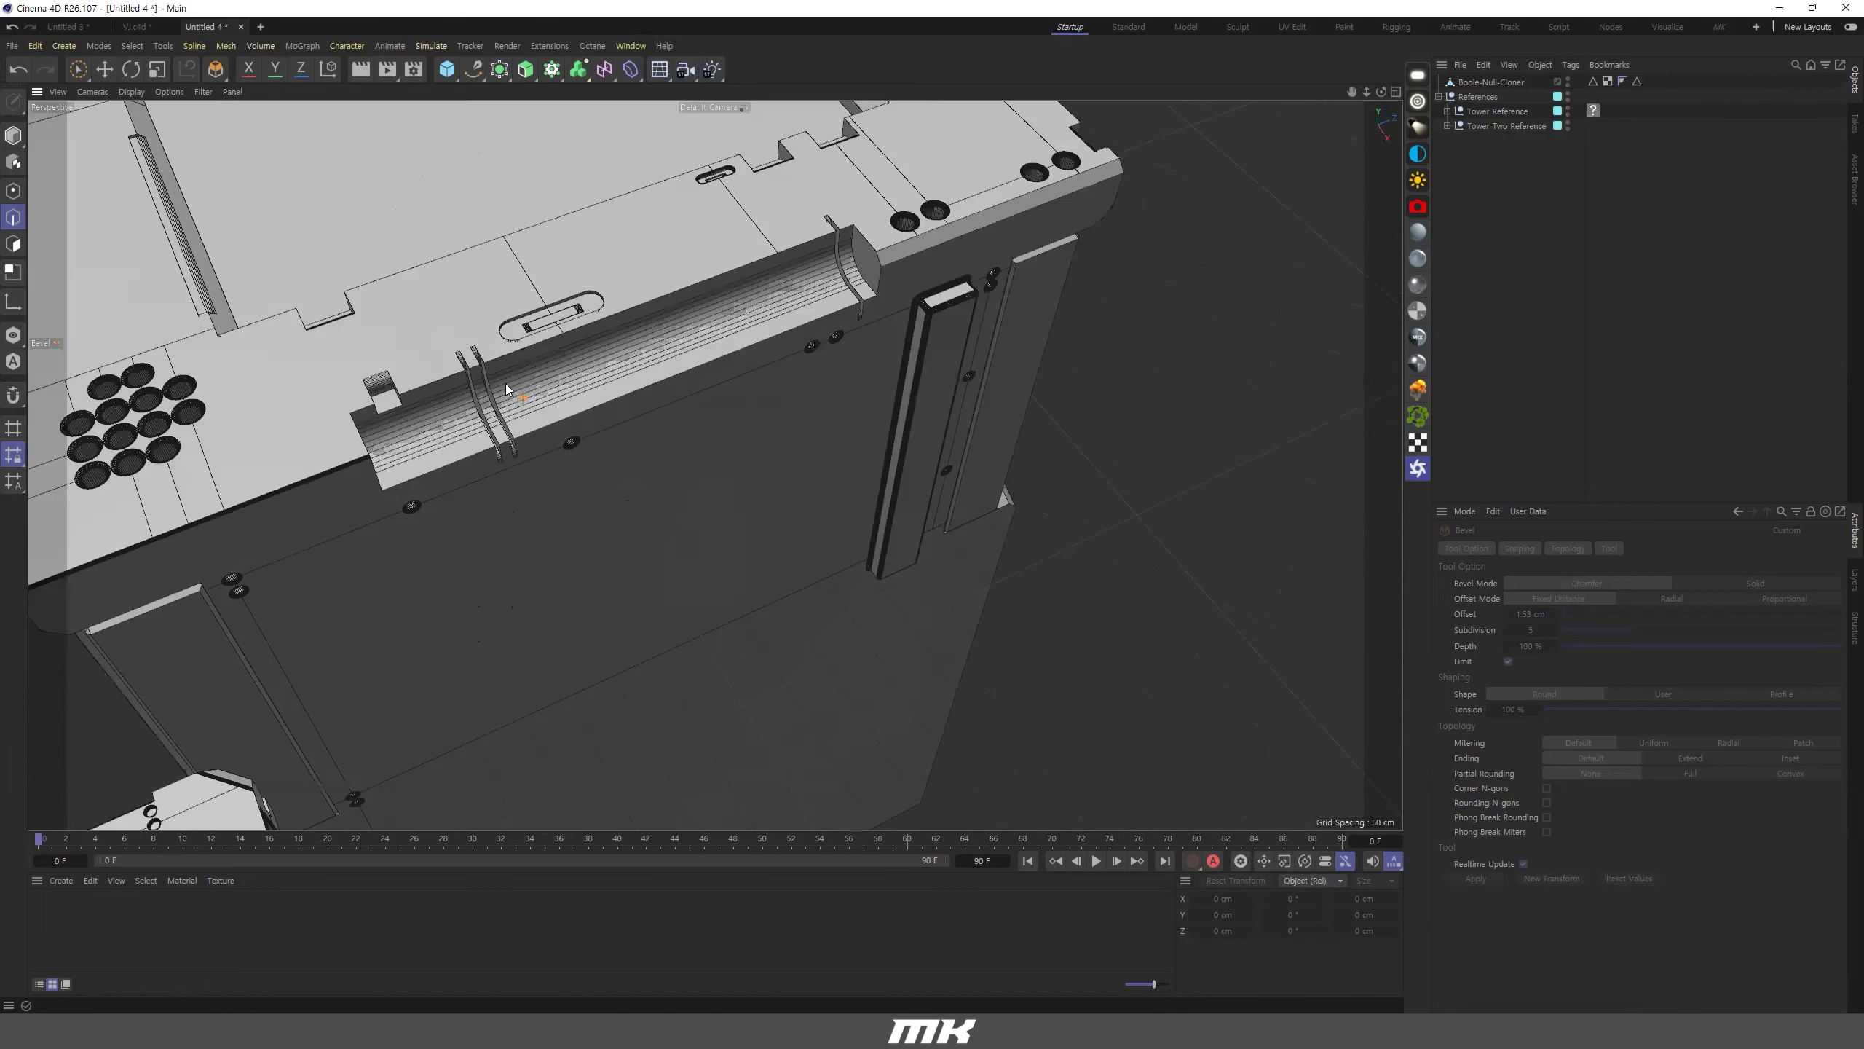
{"action": "left_click_drag", "start_coordinate": [344, 413], "coordinate": [531, 368], "text": "alt"}
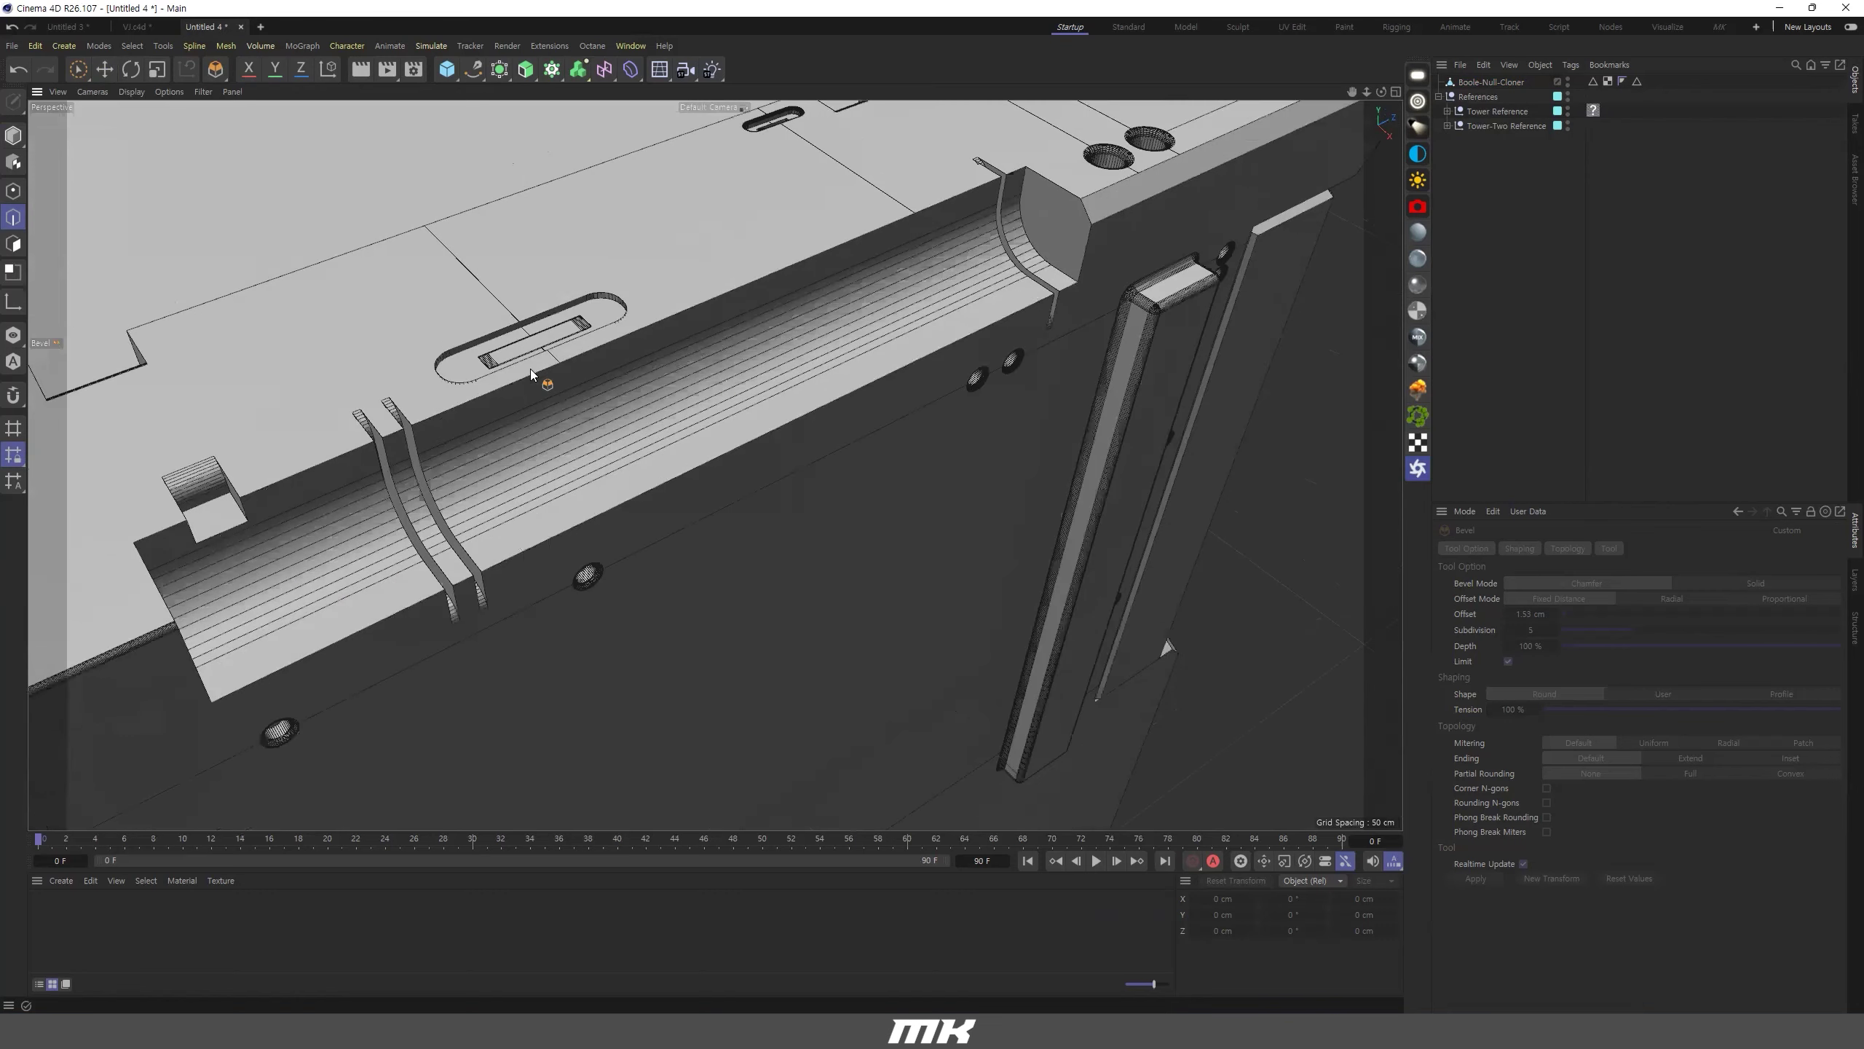
{"action": "scroll", "coordinate": [738, 407], "scroll_direction": "down", "scroll_amount": 10}
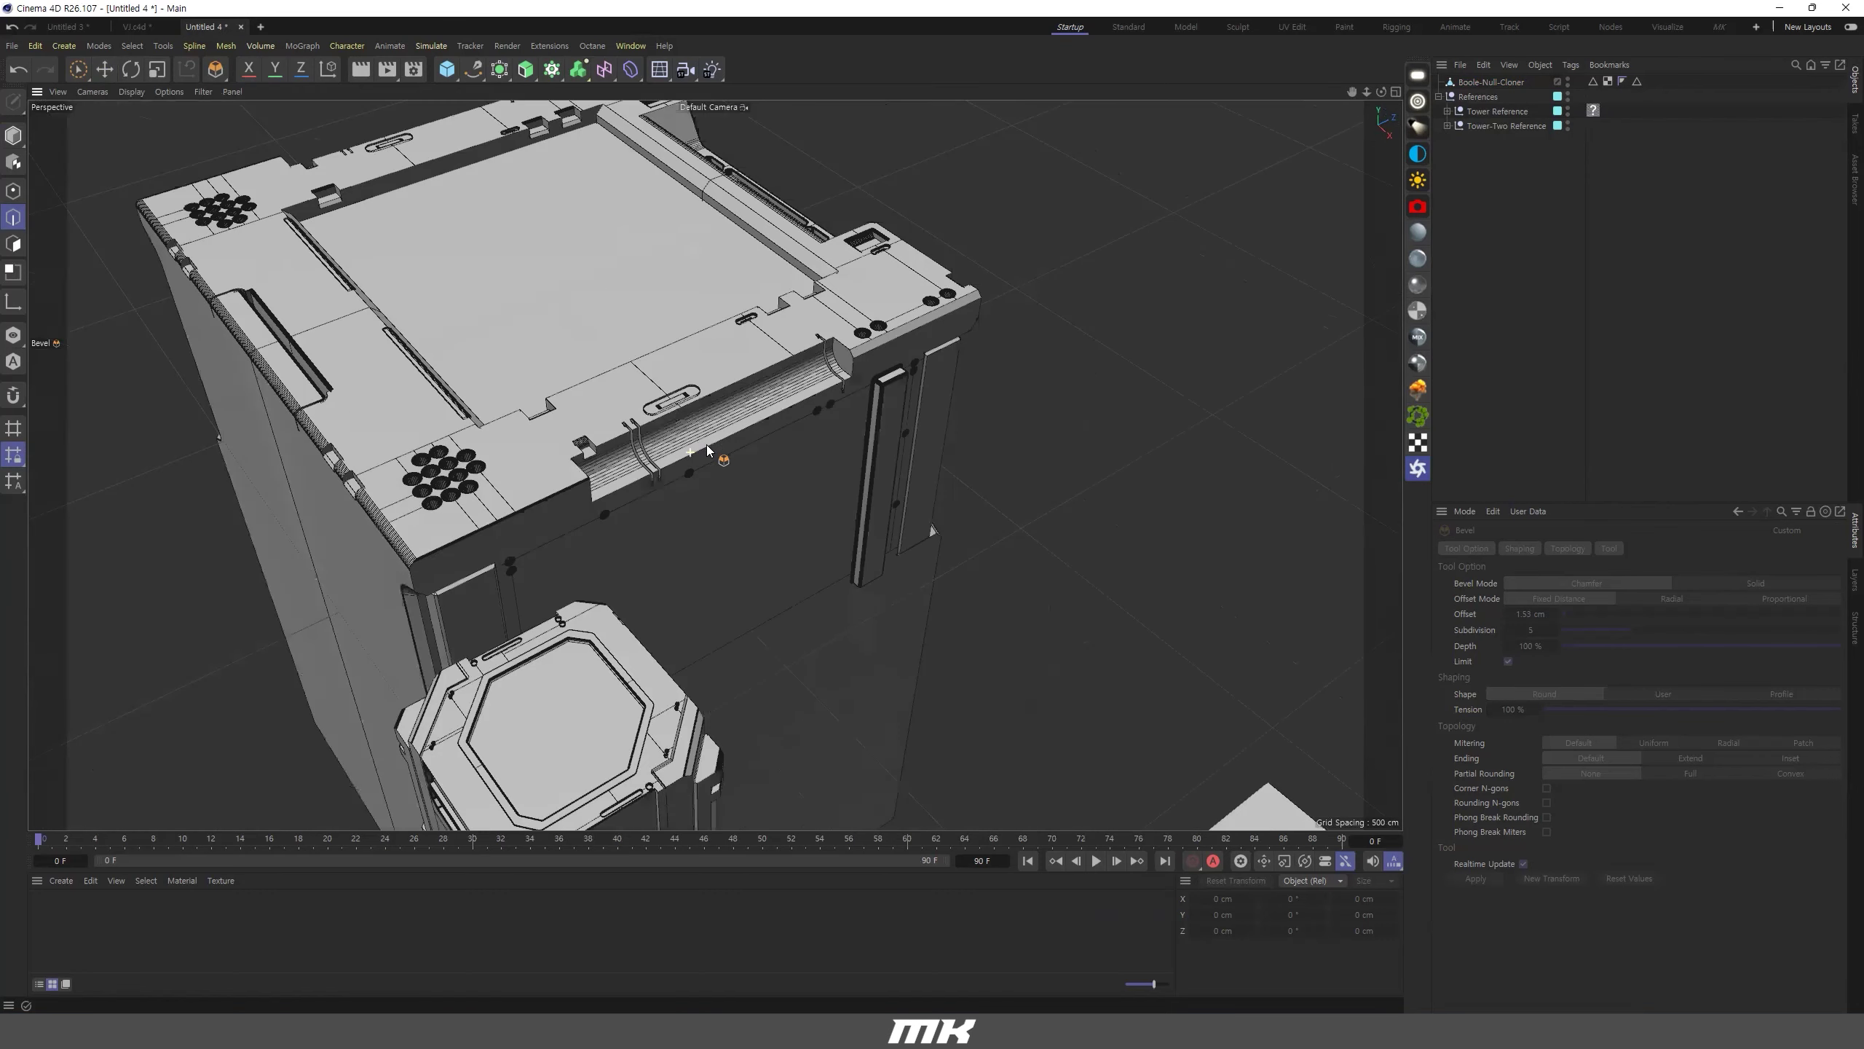
{"action": "scroll", "coordinate": [748, 512], "scroll_direction": "up", "scroll_amount": 5}
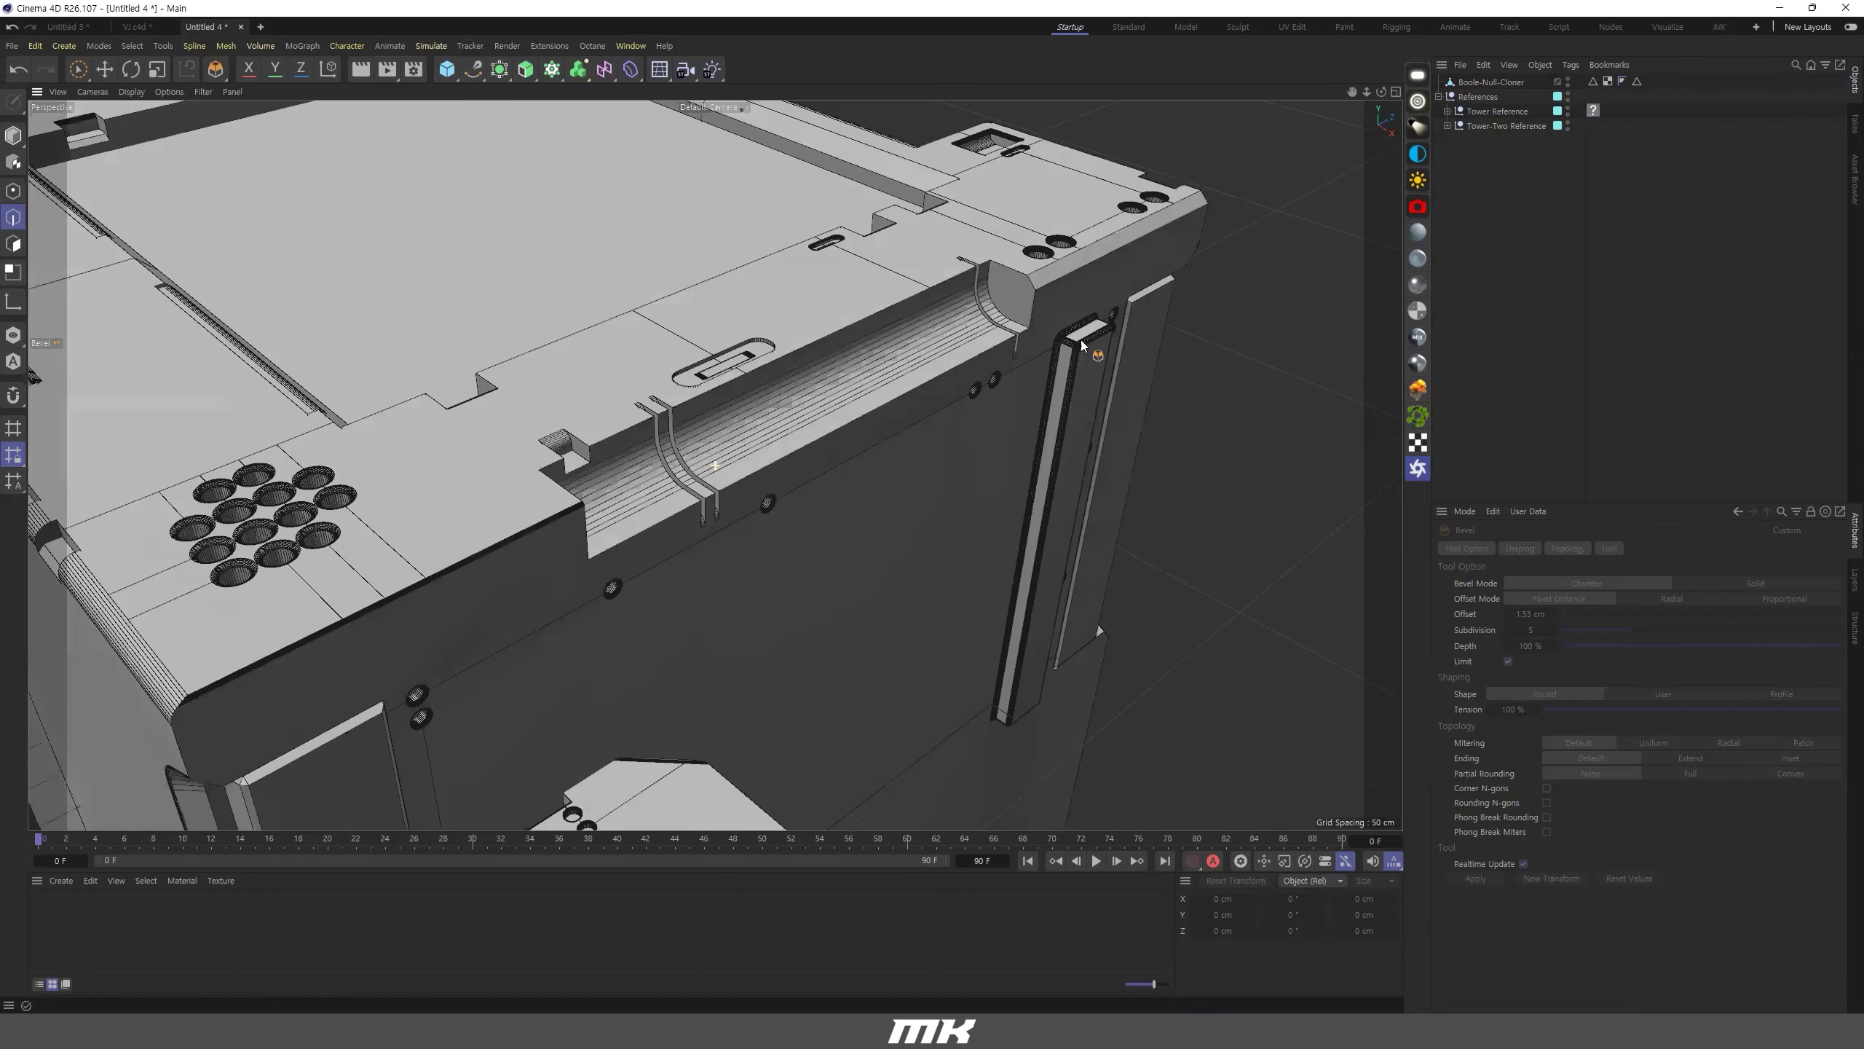
{"action": "middle_click_drag", "start_coordinate": [1081, 341], "coordinate": [1008, 456], "text": "alt"}
{"action": "scroll", "coordinate": [1005, 454], "scroll_direction": "up", "scroll_amount": 5}
{"action": "scroll", "coordinate": [947, 433], "scroll_direction": "up", "scroll_amount": 2}
{"action": "scroll", "coordinate": [937, 441], "scroll_direction": "down", "scroll_amount": 7}
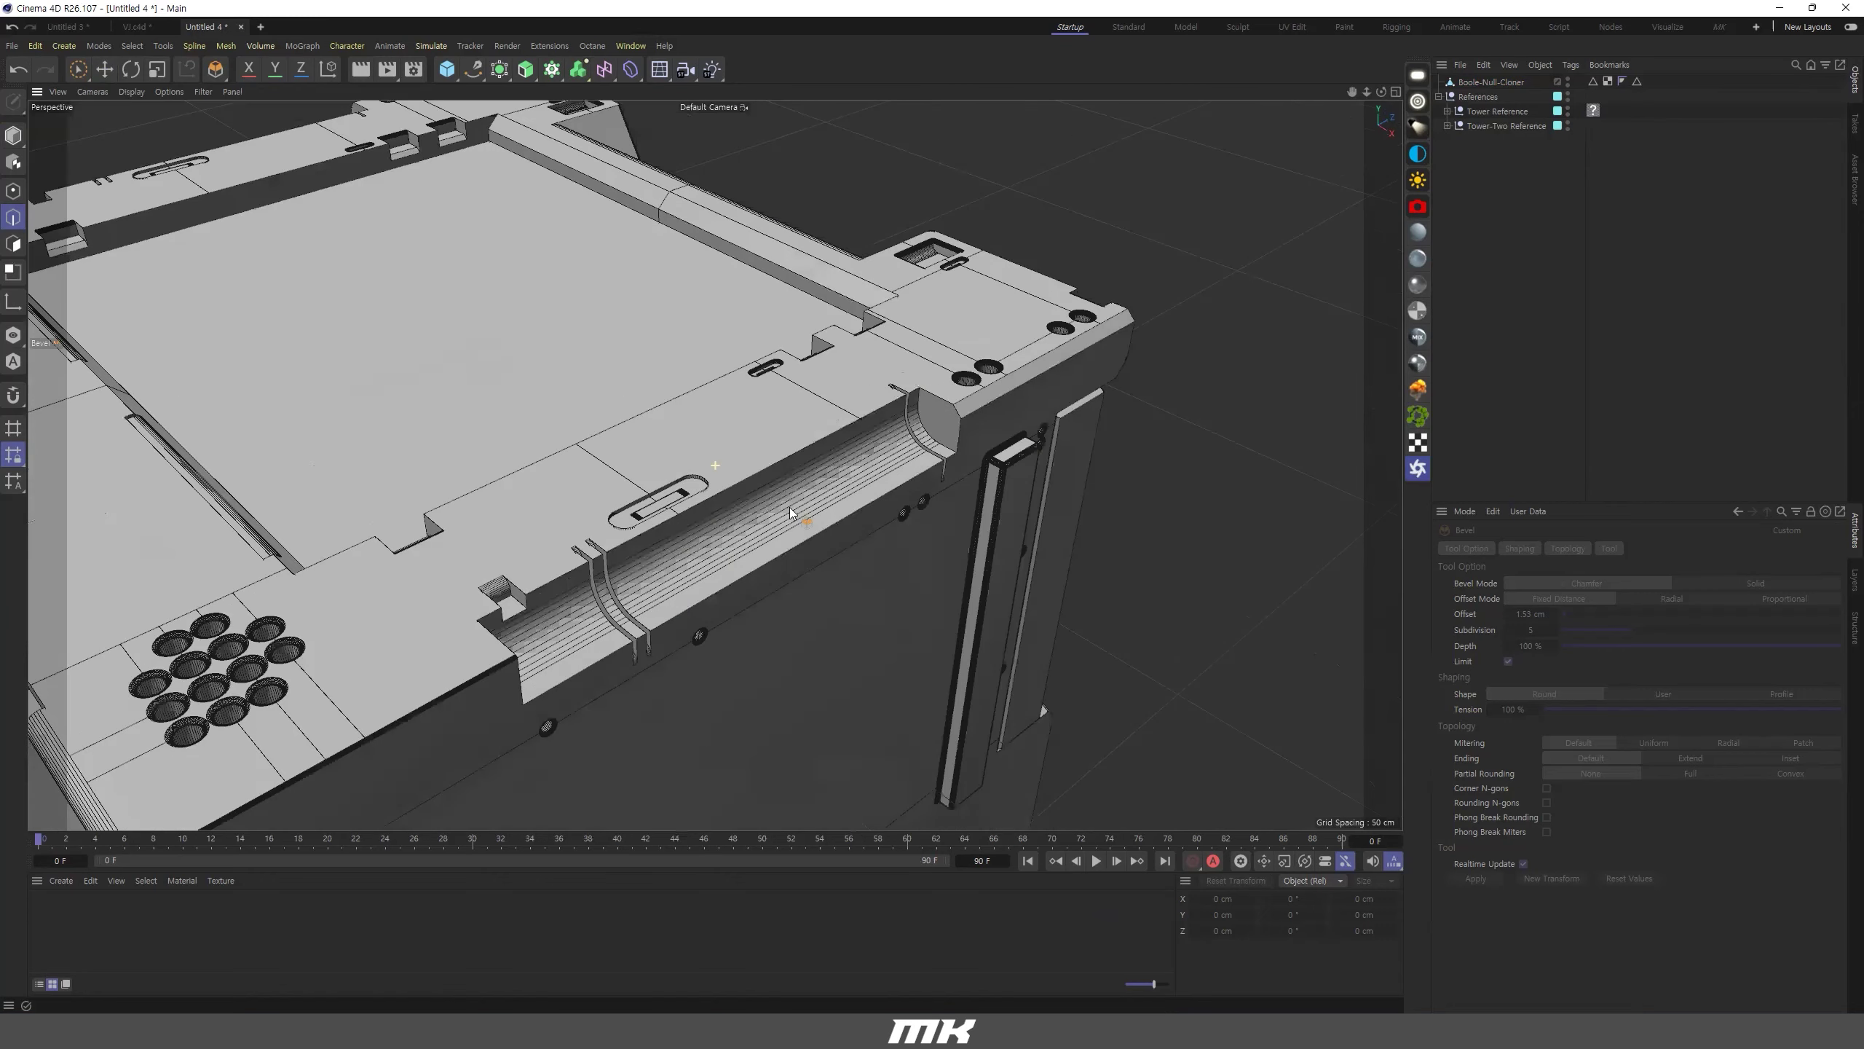
{"action": "left_click_drag", "start_coordinate": [617, 487], "coordinate": [517, 477], "text": "alt"}
{"action": "scroll", "coordinate": [765, 492], "scroll_direction": "up", "scroll_amount": 4}
{"action": "mouse_move", "coordinate": [794, 478]}
{"action": "left_mouse_down", "text": "alt"}
{"action": "mouse_move", "coordinate": [723, 485]}
{"action": "mouse_move", "coordinate": [820, 495]}
{"action": "left_mouse_up", "text": "alt"}
{"action": "scroll", "coordinate": [783, 504], "scroll_direction": "up", "scroll_amount": 1}
{"action": "scroll", "coordinate": [802, 497], "scroll_direction": "down", "scroll_amount": 5}
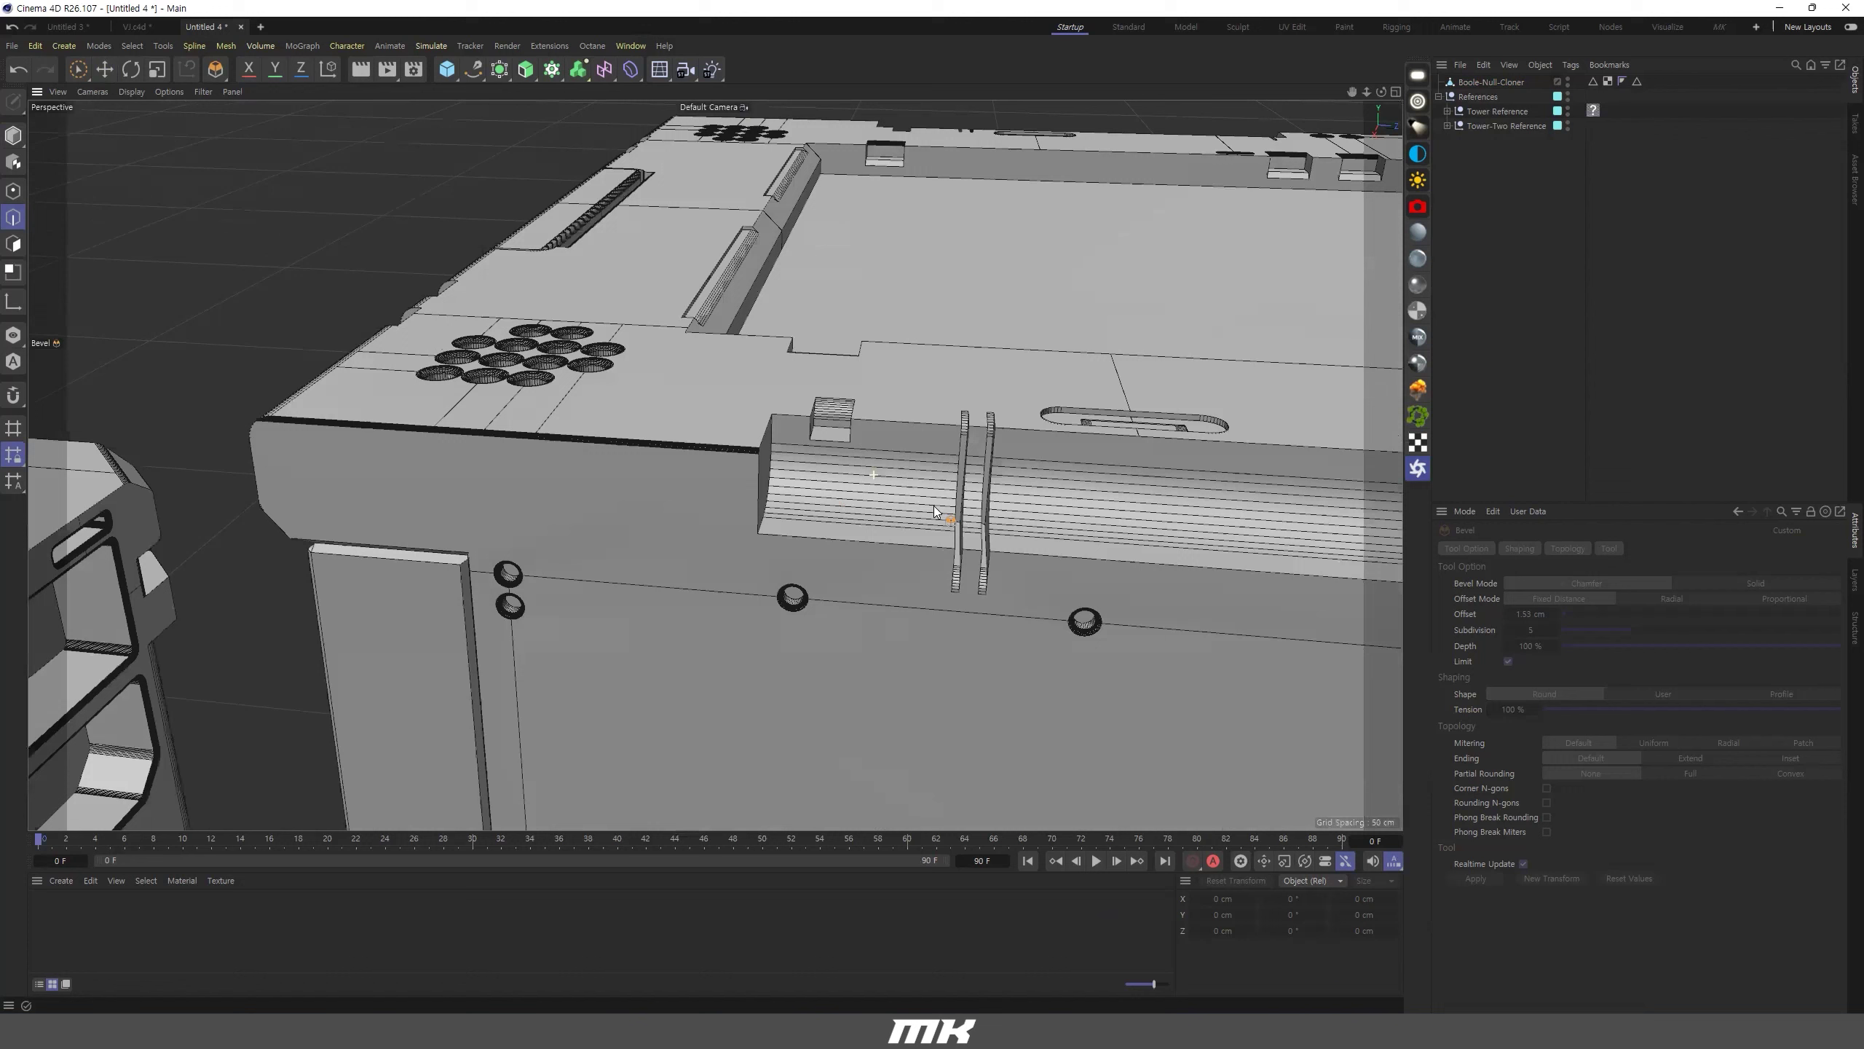
{"action": "left_click_drag", "start_coordinate": [933, 506], "coordinate": [870, 460], "text": "alt"}
{"action": "scroll", "coordinate": [869, 460], "scroll_direction": "down", "scroll_amount": 2}
{"action": "scroll", "coordinate": [600, 483], "scroll_direction": "down", "scroll_amount": 3}
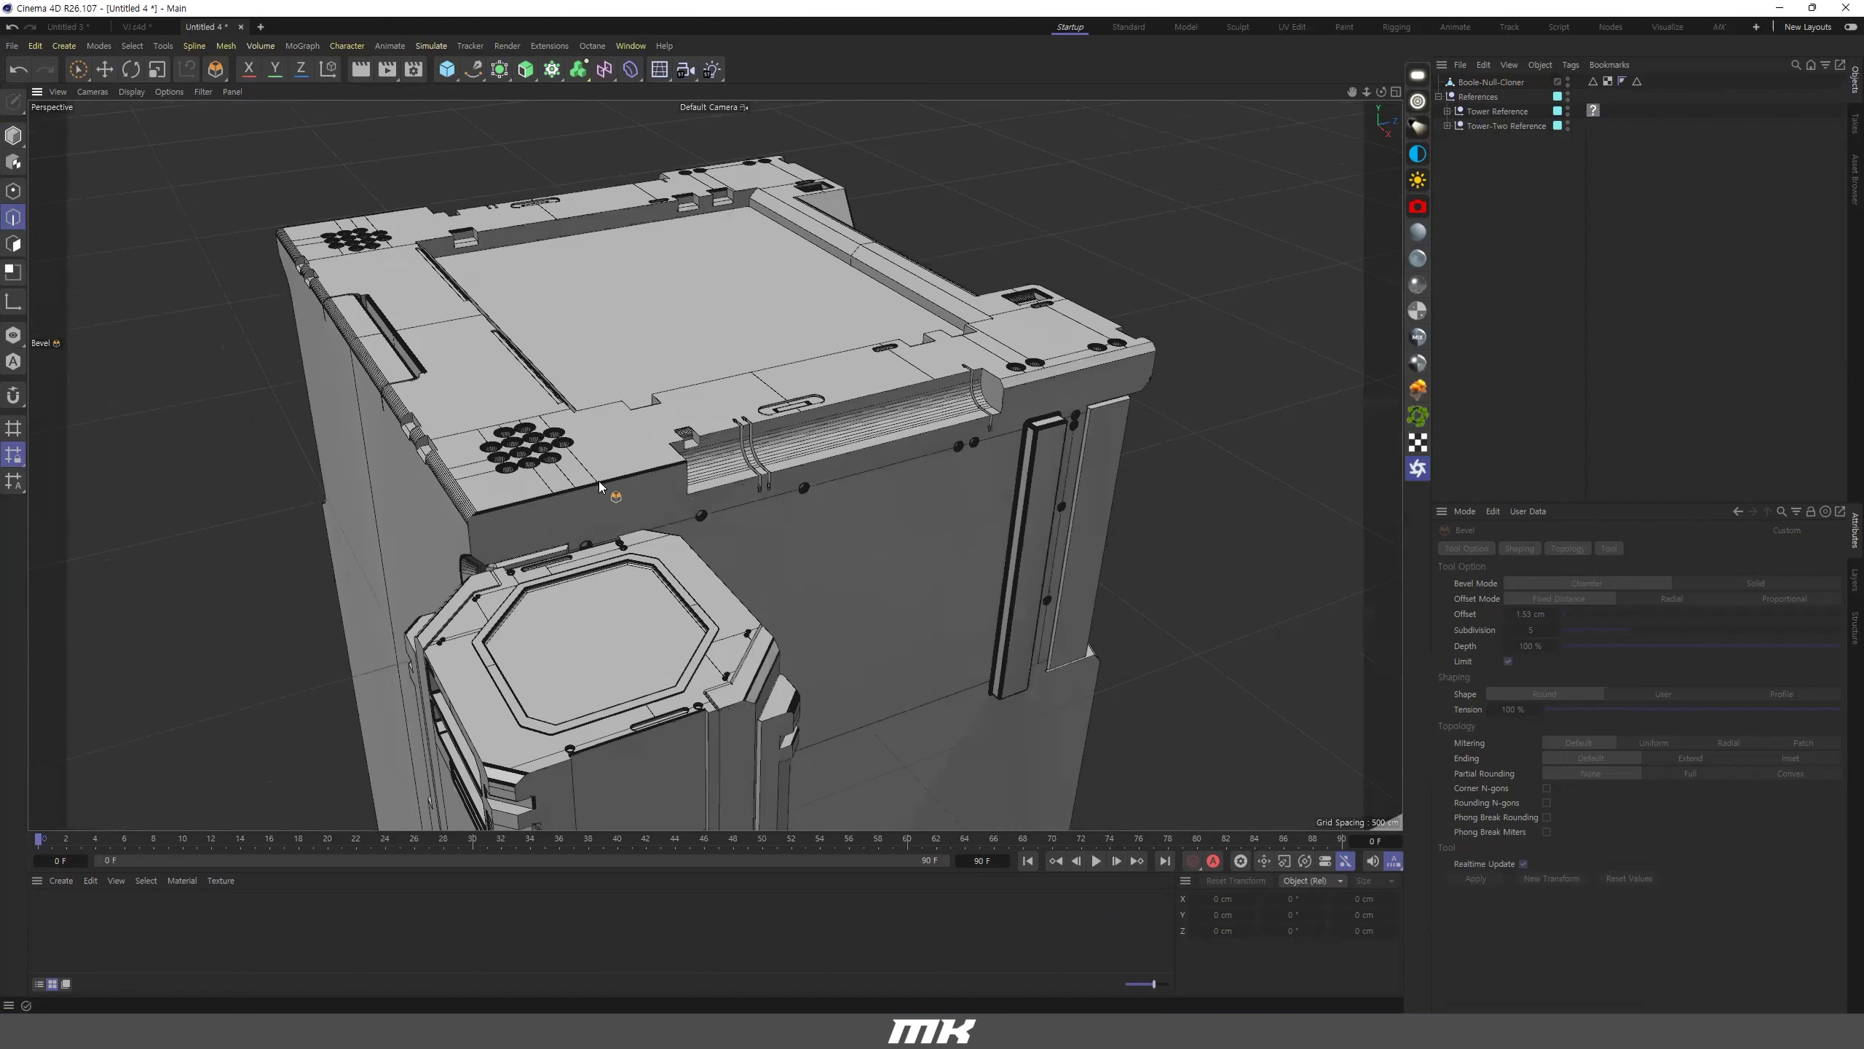
{"action": "left_click_drag", "start_coordinate": [581, 514], "coordinate": [496, 415], "text": "alt"}
{"action": "left_click_drag", "start_coordinate": [833, 500], "coordinate": [805, 494], "text": "alt"}
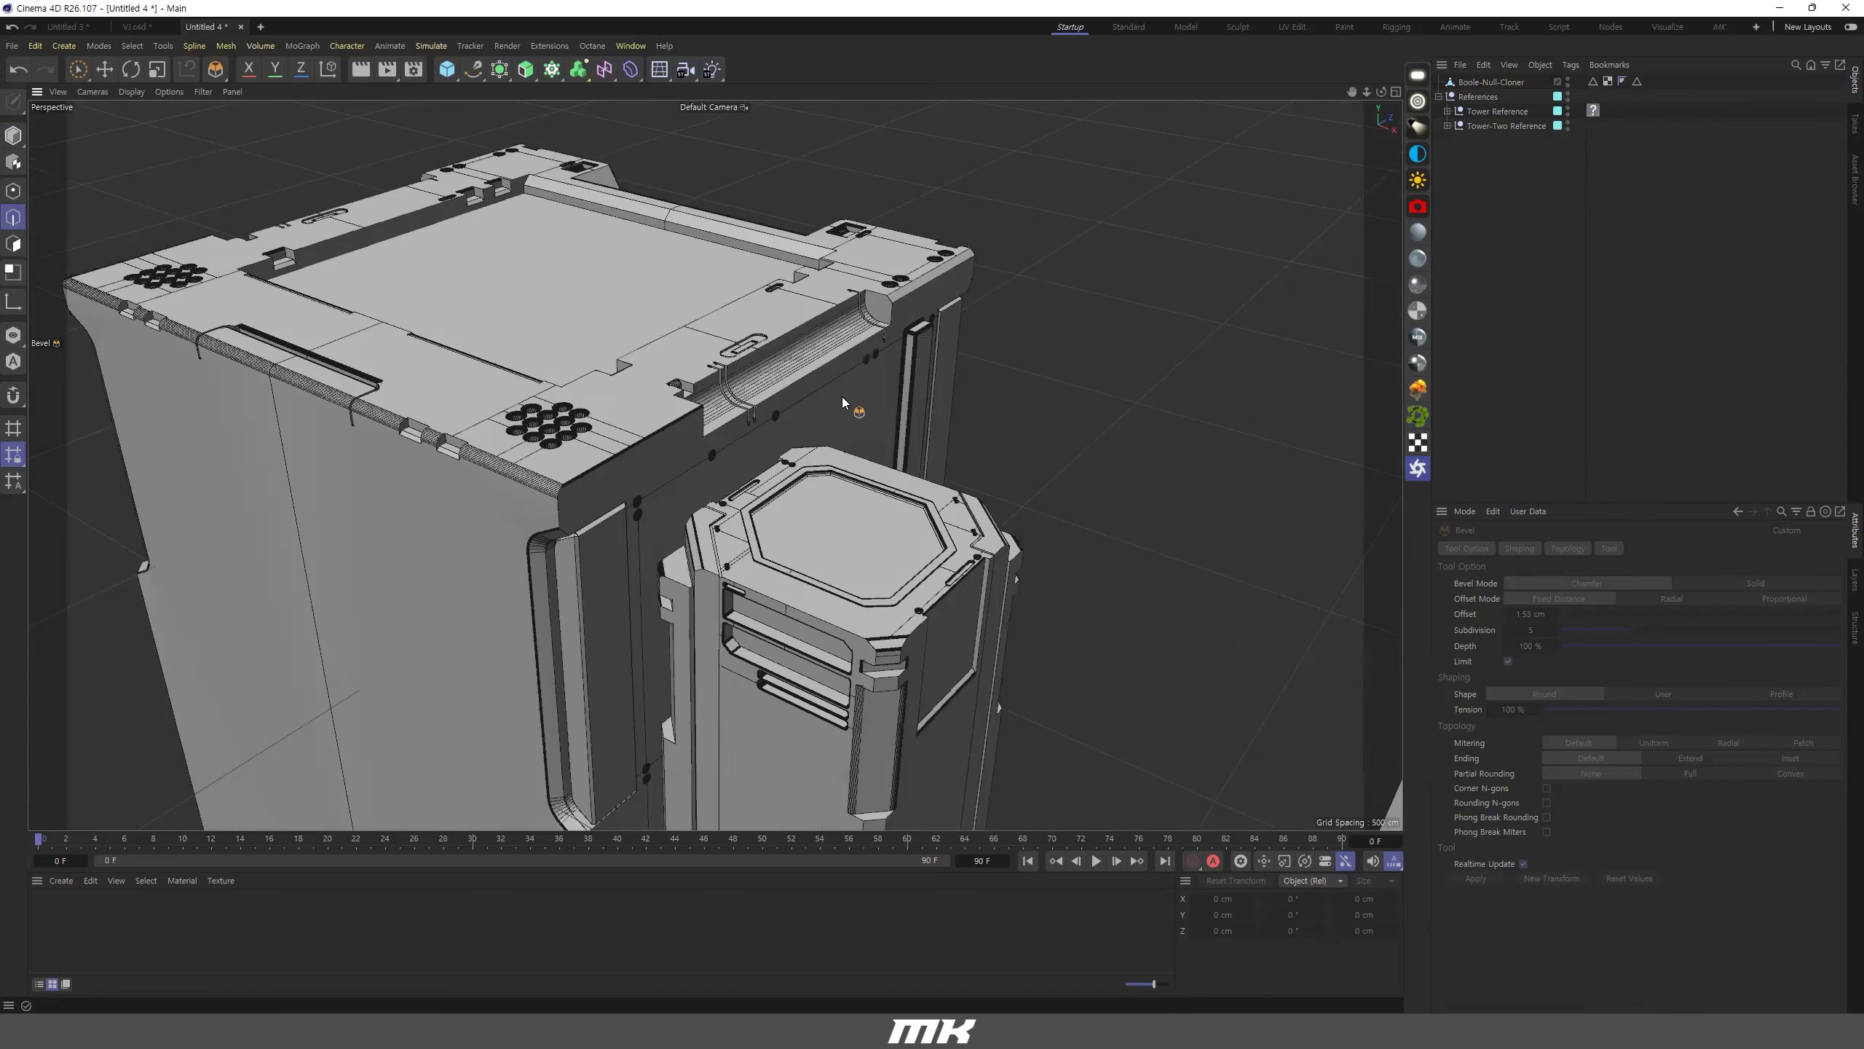
{"action": "left_click_drag", "start_coordinate": [842, 397], "coordinate": [732, 421], "text": "alt"}
{"action": "left_click_drag", "start_coordinate": [983, 486], "coordinate": [701, 307], "text": "alt"}
{"action": "scroll", "coordinate": [703, 307], "scroll_direction": "up", "scroll_amount": 5}
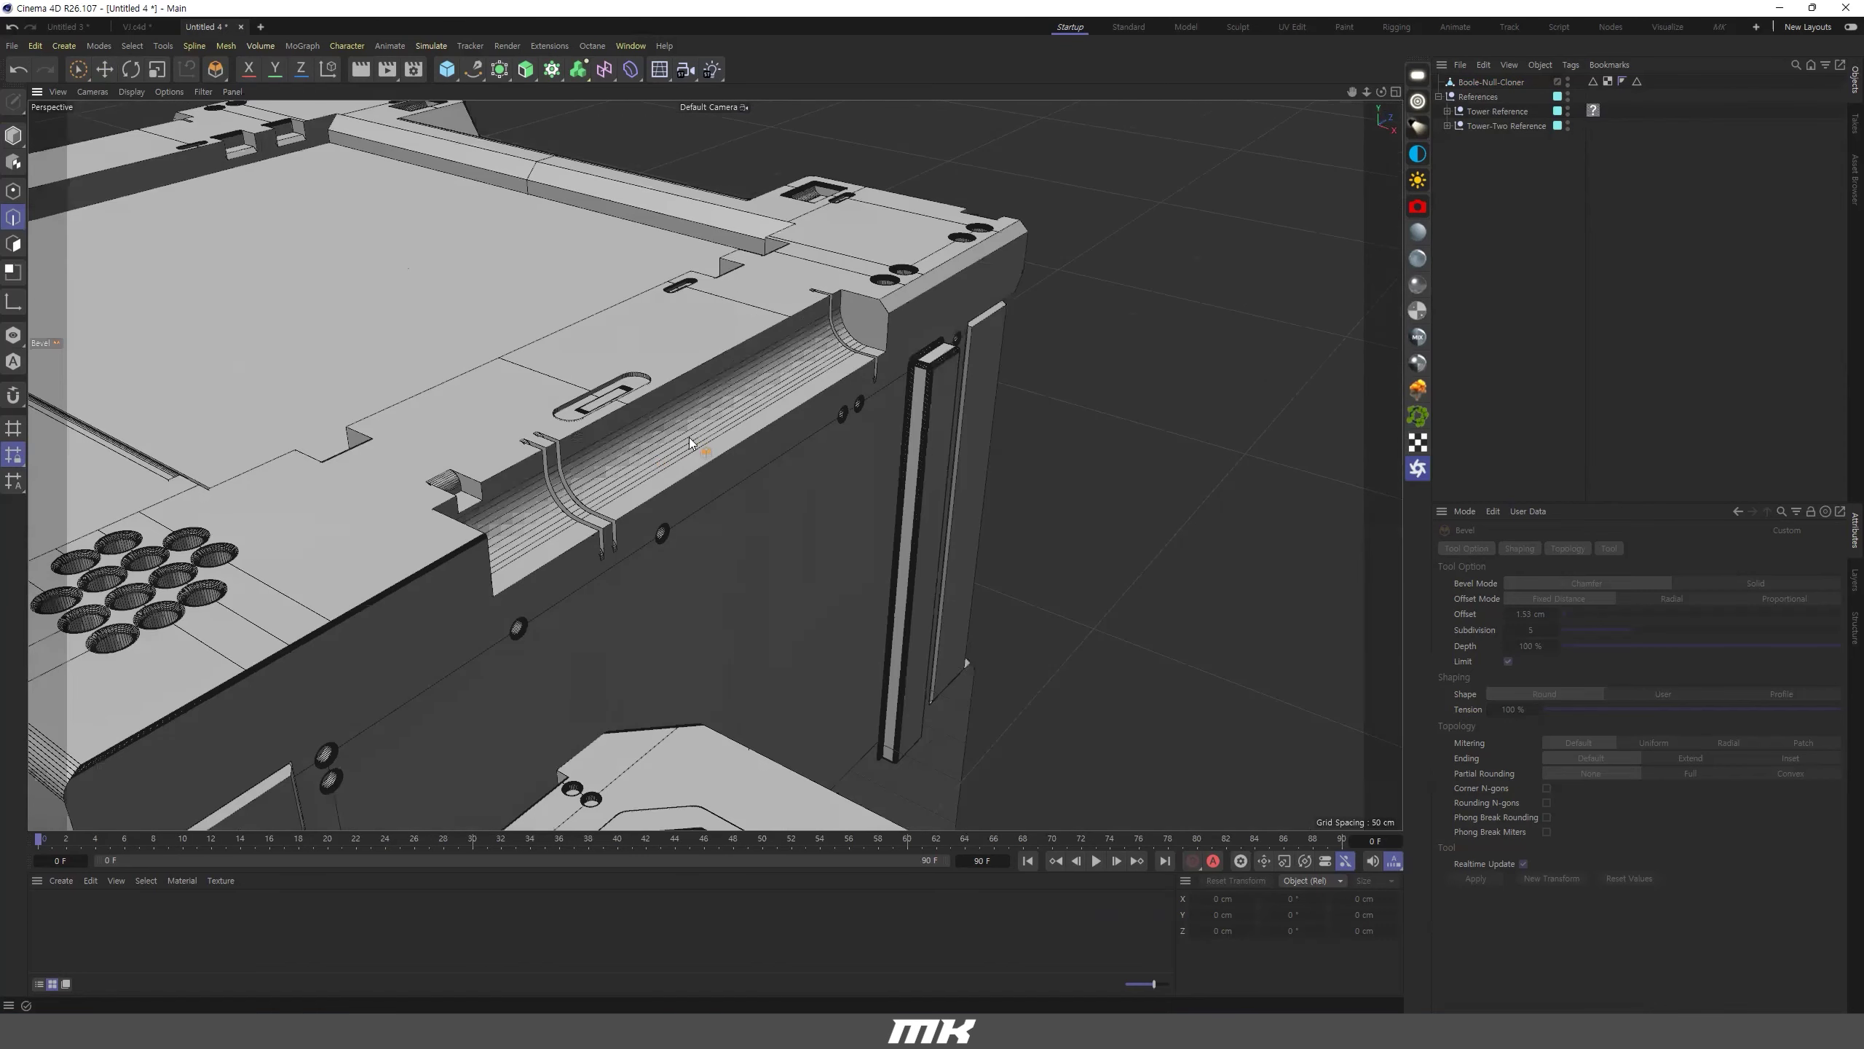
{"action": "scroll", "coordinate": [662, 388], "scroll_direction": "up", "scroll_amount": 1}
{"action": "scroll", "coordinate": [785, 395], "scroll_direction": "down", "scroll_amount": 2}
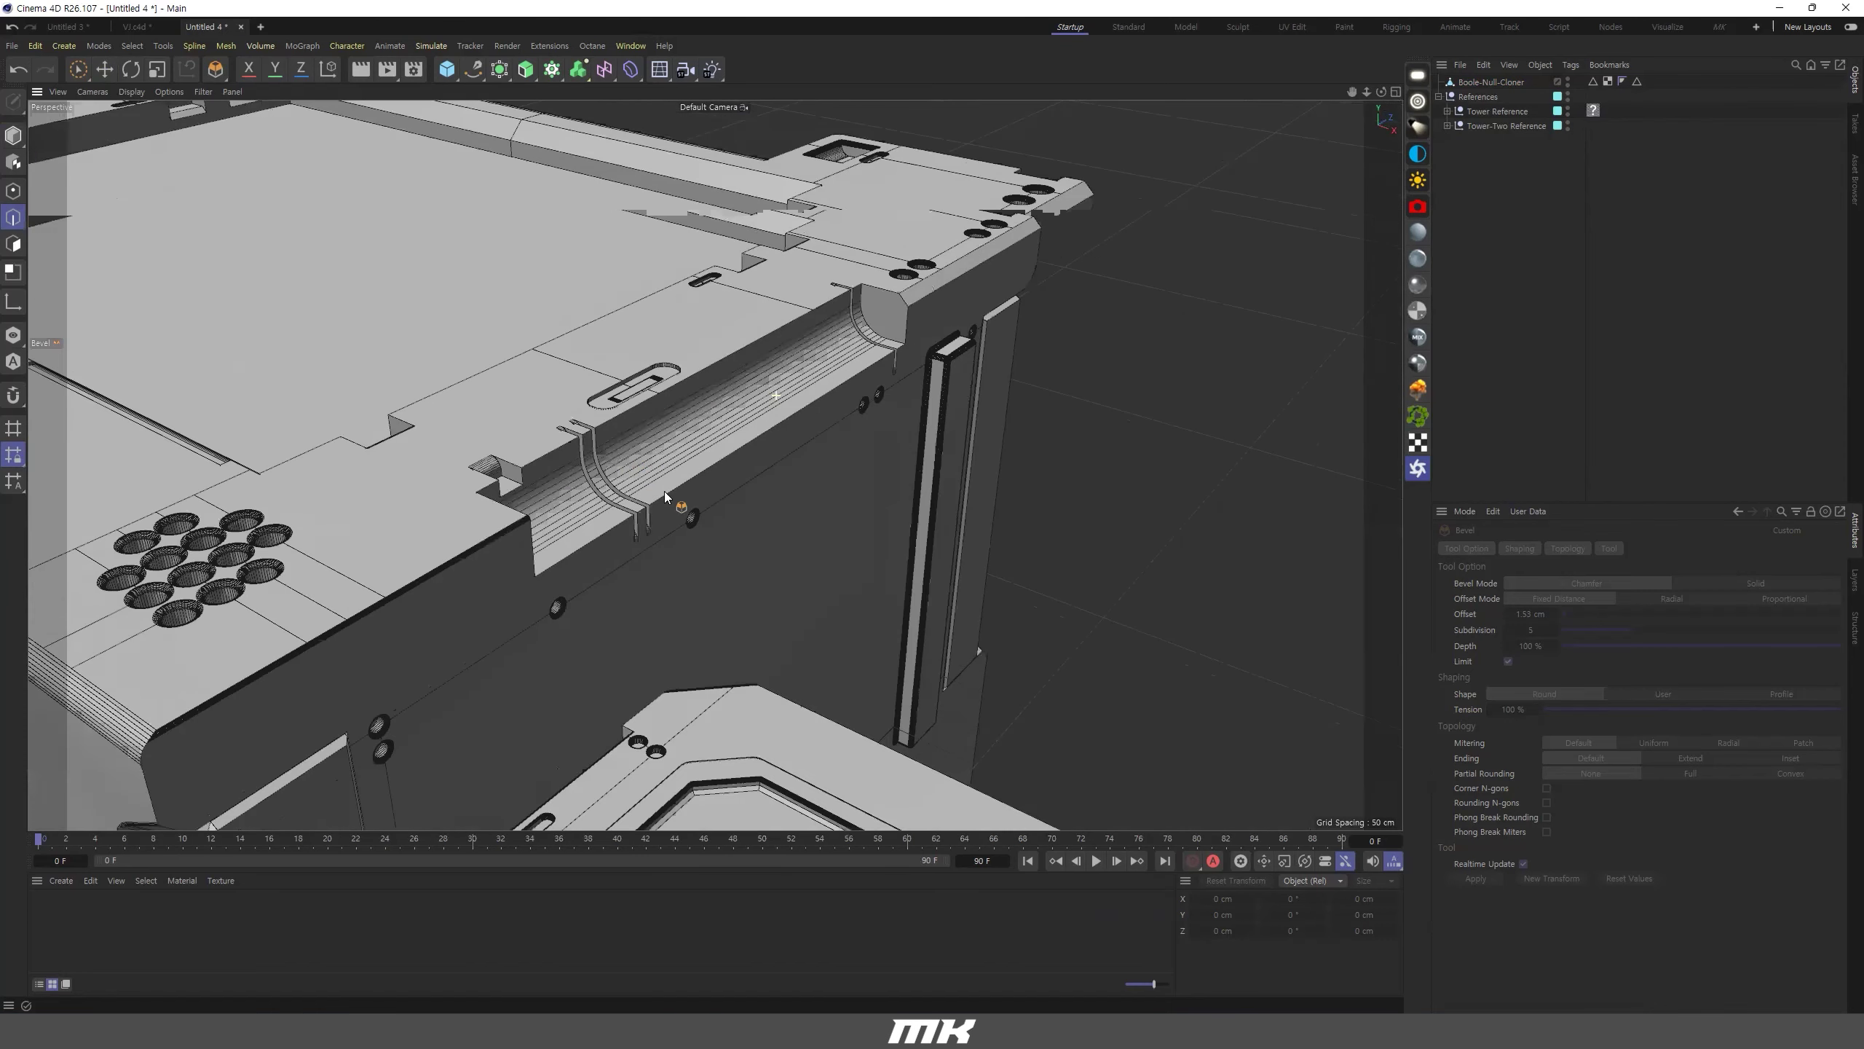
Add a cube and move it up beside the upper side edge of the tower being rebuilt.
{"action": "scroll", "coordinate": [664, 491], "scroll_direction": "down", "scroll_amount": 4}
{"action": "middle_click_drag", "start_coordinate": [1092, 598], "coordinate": [830, 492], "text": "alt"}
{"action": "left_click_drag", "start_coordinate": [459, 79], "coordinate": [580, 96], "text": "alt"}
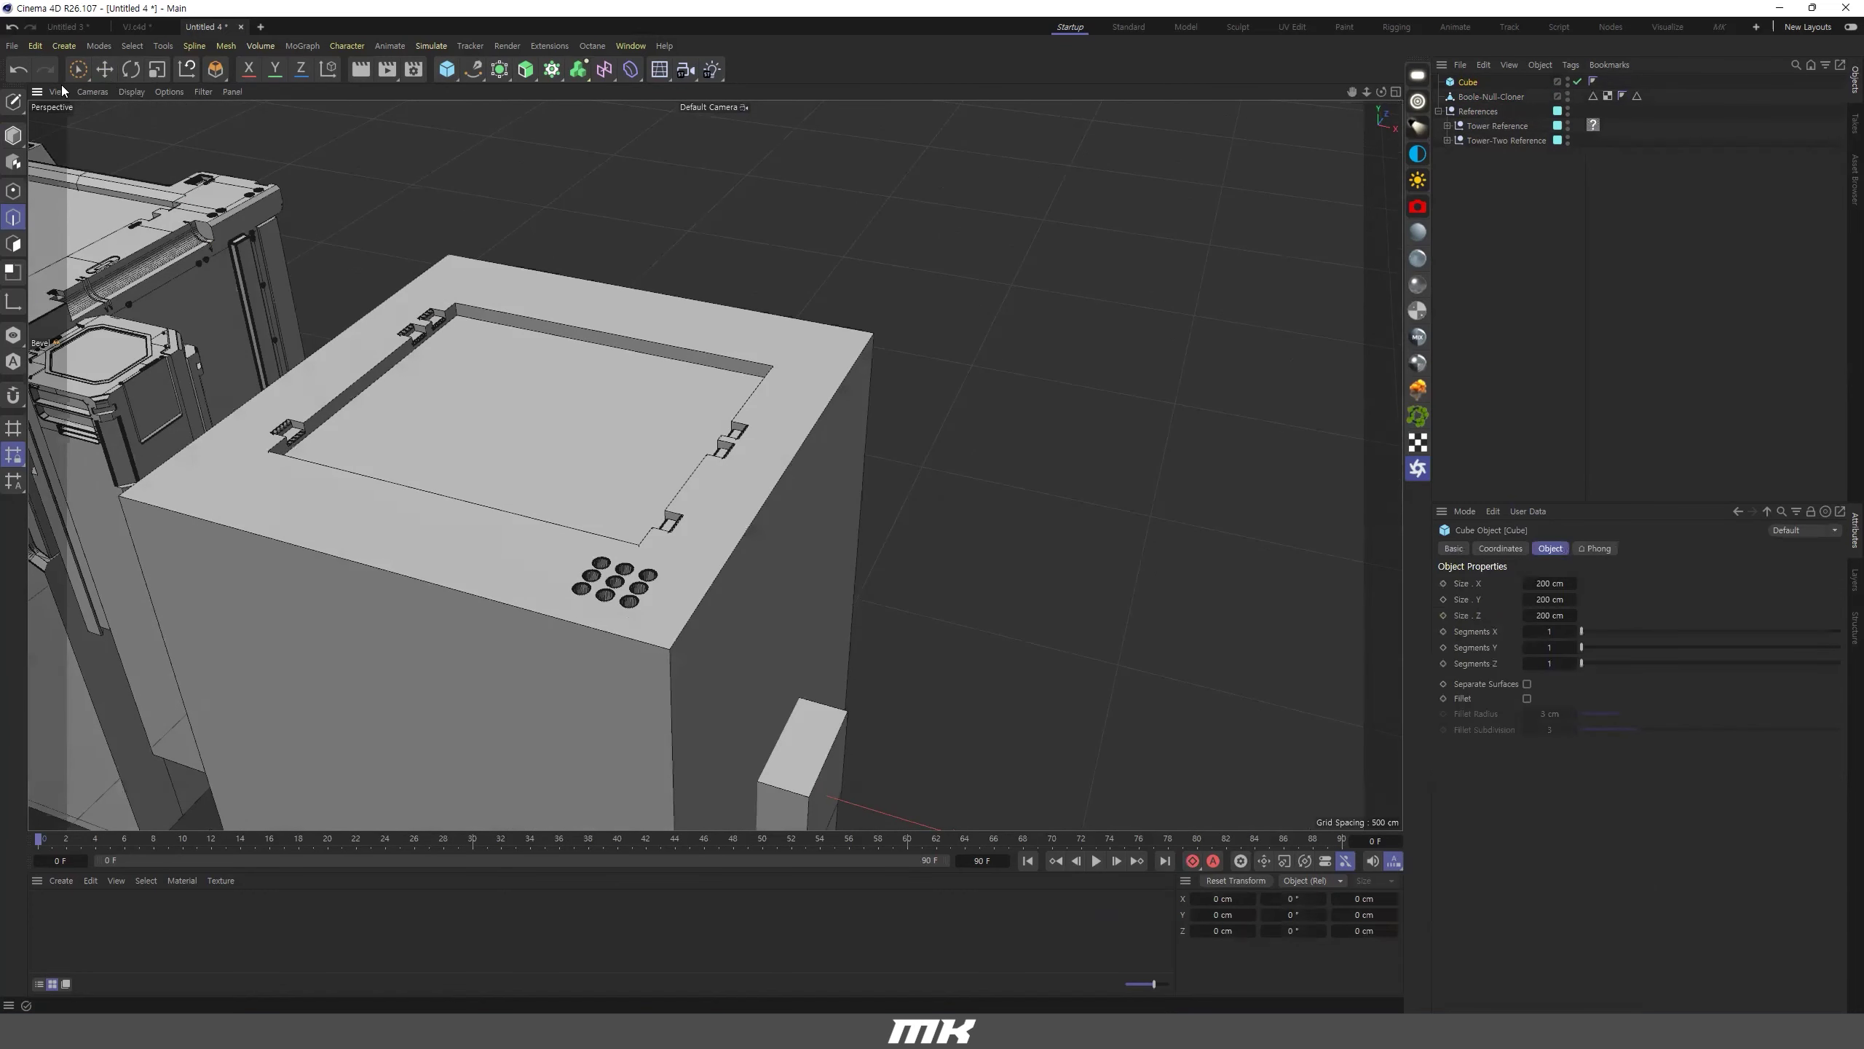
{"action": "left_click", "coordinate": [104, 69]}
{"action": "left_click_drag", "start_coordinate": [763, 679], "coordinate": [782, 330]}
{"action": "left_click_drag", "start_coordinate": [889, 470], "coordinate": [952, 483]}
{"action": "left_click_drag", "start_coordinate": [390, 394], "coordinate": [205, 367], "text": "alt"}
Resize the cube to about 145 × 59 × 583 cm and lower it so it overlaps the tower's upper side edge.
{"action": "left_click", "coordinate": [14, 135]}
{"action": "left_click_drag", "start_coordinate": [755, 558], "coordinate": [661, 620]}
{"action": "left_click_drag", "start_coordinate": [629, 513], "coordinate": [576, 574]}
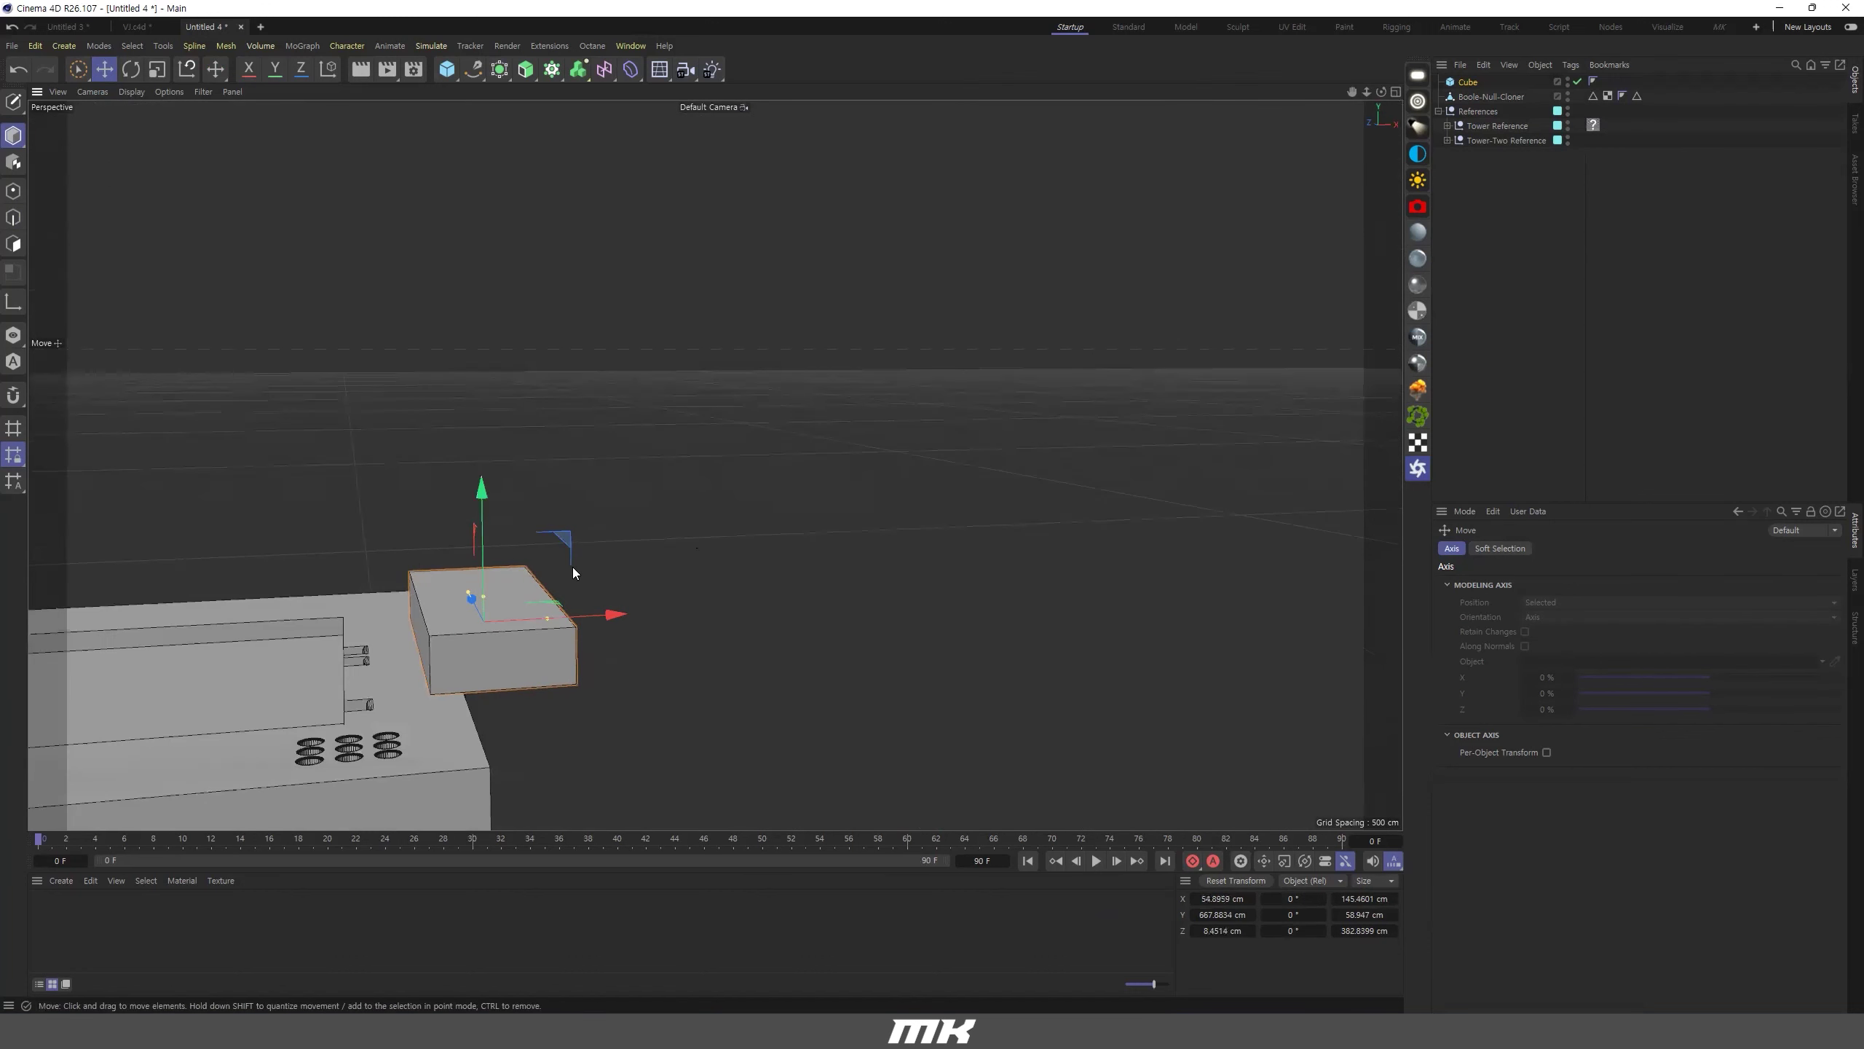
{"action": "left_click_drag", "start_coordinate": [485, 491], "coordinate": [606, 638]}
{"action": "left_click_drag", "start_coordinate": [633, 567], "coordinate": [518, 599], "text": "alt"}
{"action": "middle_click_drag", "start_coordinate": [1050, 457], "coordinate": [1138, 452], "text": "alt"}
Subtract the long cube from the tower mesh with a Boole, cutting a channel along the upper side edge.
{"action": "left_click", "coordinate": [498, 70]}
{"action": "left_click", "coordinate": [576, 169]}
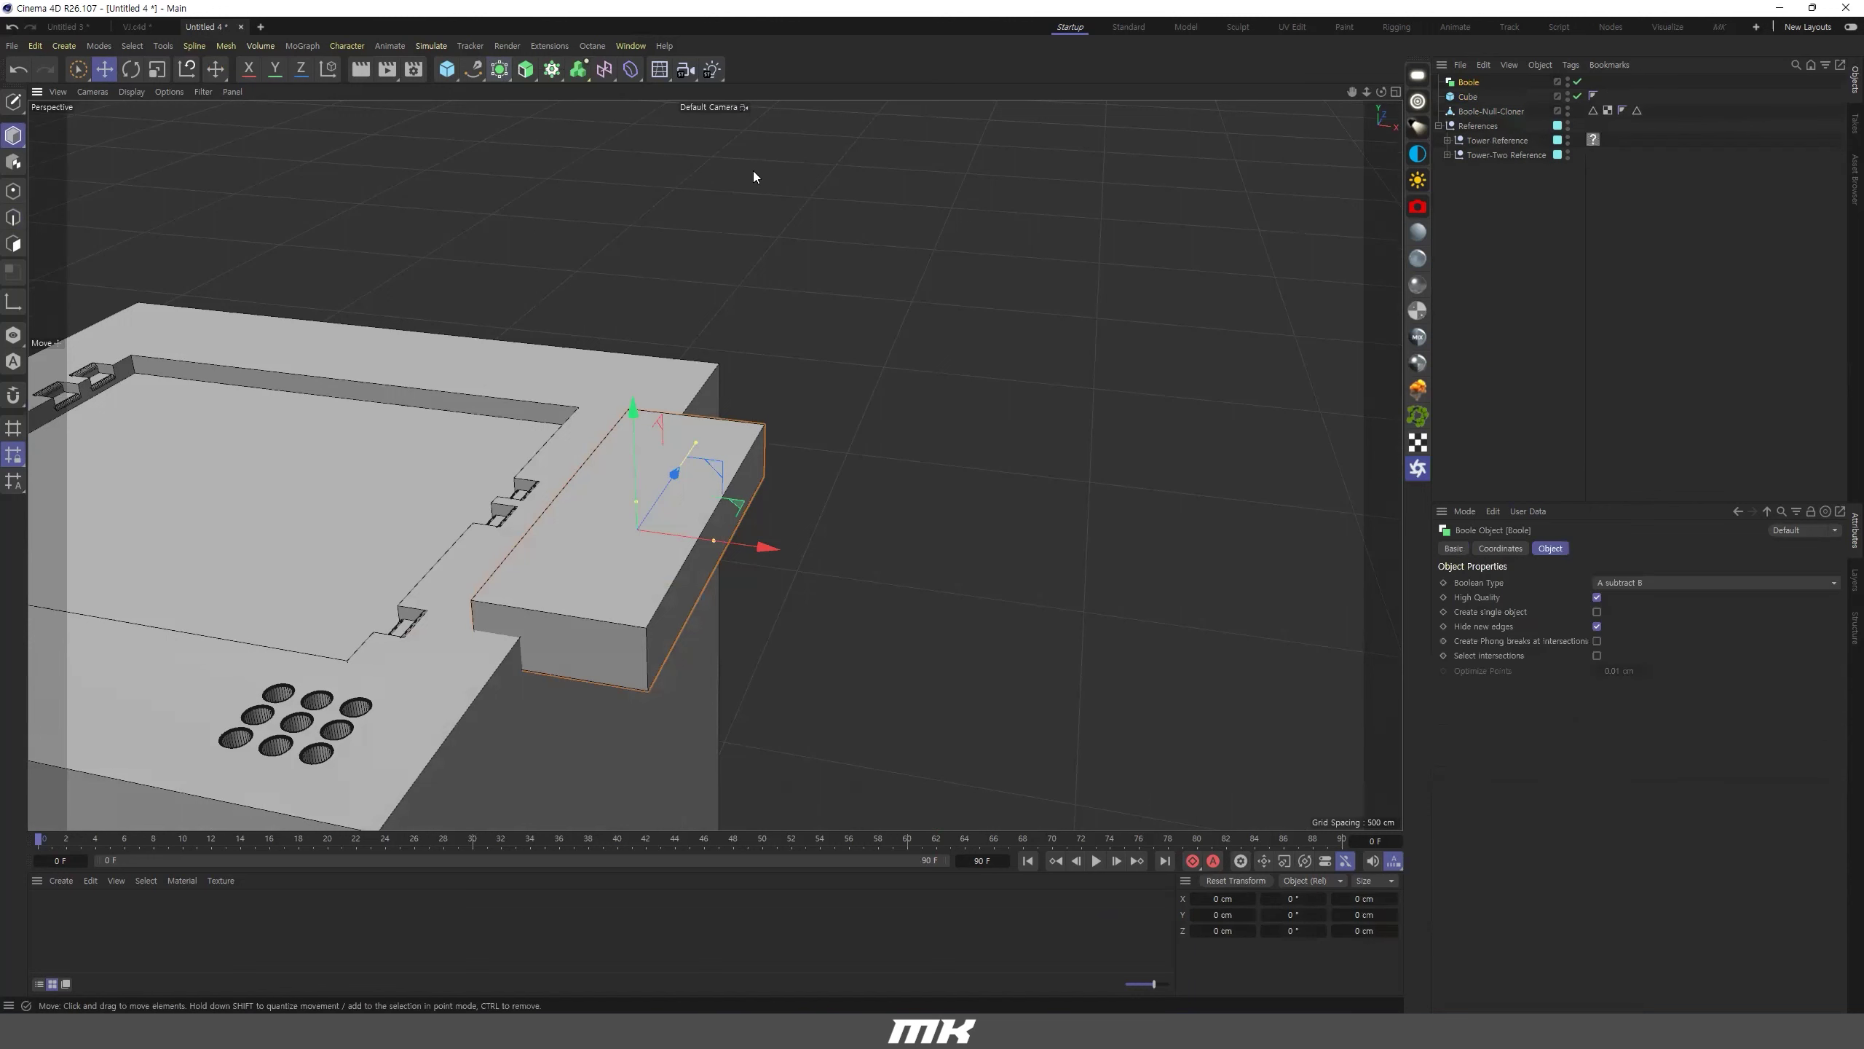
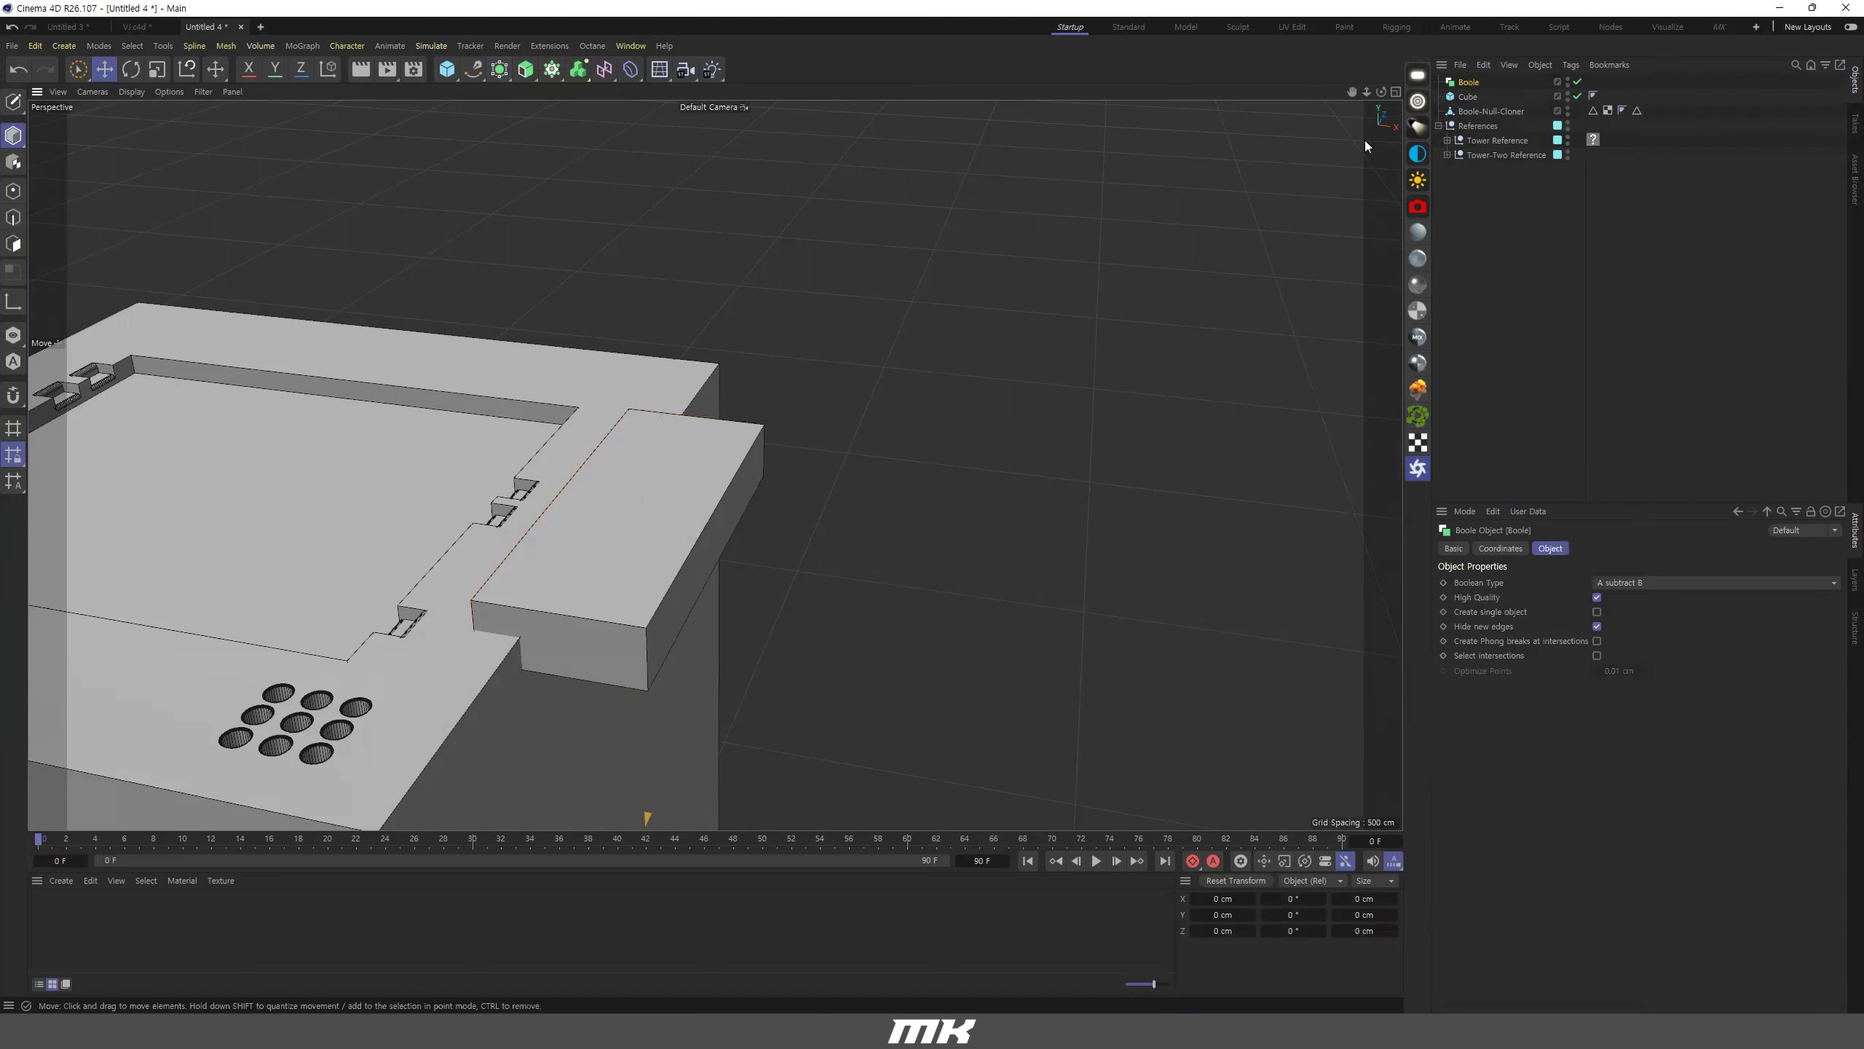
{"action": "mouse_move", "coordinate": [1488, 112]}
{"action": "left_mouse_down"}
{"action": "mouse_move", "coordinate": [1479, 87]}
{"action": "mouse_move", "coordinate": [1465, 96]}
{"action": "left_mouse_up"}
{"action": "left_click_drag", "start_coordinate": [1477, 96], "coordinate": [1474, 84]}
{"action": "left_click", "coordinate": [1470, 83]}
{"action": "left_click_drag", "start_coordinate": [715, 465], "coordinate": [826, 422], "text": "alt"}
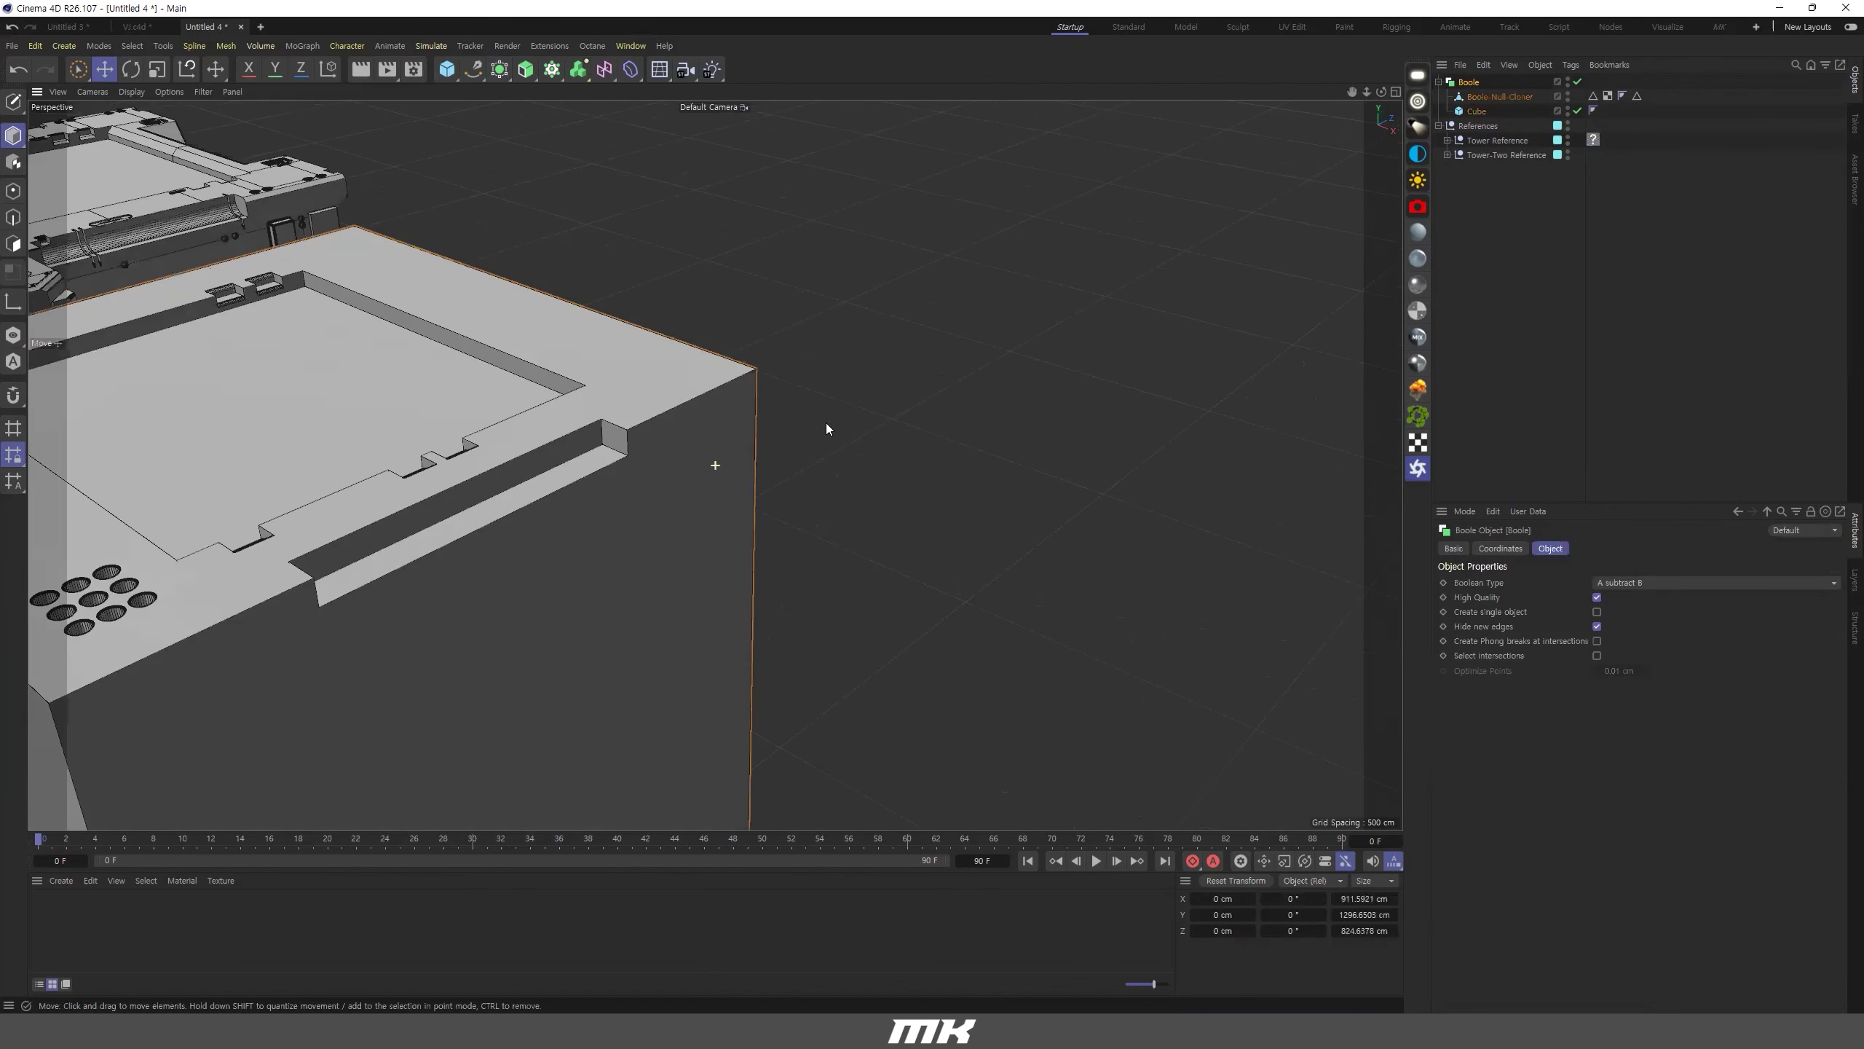
{"action": "middle_click_drag", "start_coordinate": [826, 422], "coordinate": [1057, 374], "text": "alt"}
{"action": "scroll", "coordinate": [1057, 374], "scroll_direction": "up", "scroll_amount": 3}
Make the Boole editable and remove its parent null, keeping the Boole-Null-Cloner-Cube mesh selected.
{"action": "left_click", "coordinate": [1471, 85]}
{"action": "key", "text": "c"}
{"action": "left_click", "coordinate": [1438, 83]}
{"action": "left_click_drag", "start_coordinate": [1467, 98], "coordinate": [1461, 104]}
{"action": "left_click", "coordinate": [1466, 83]}
{"action": "key", "text": "Delete"}
{"action": "left_click", "coordinate": [1465, 82]}
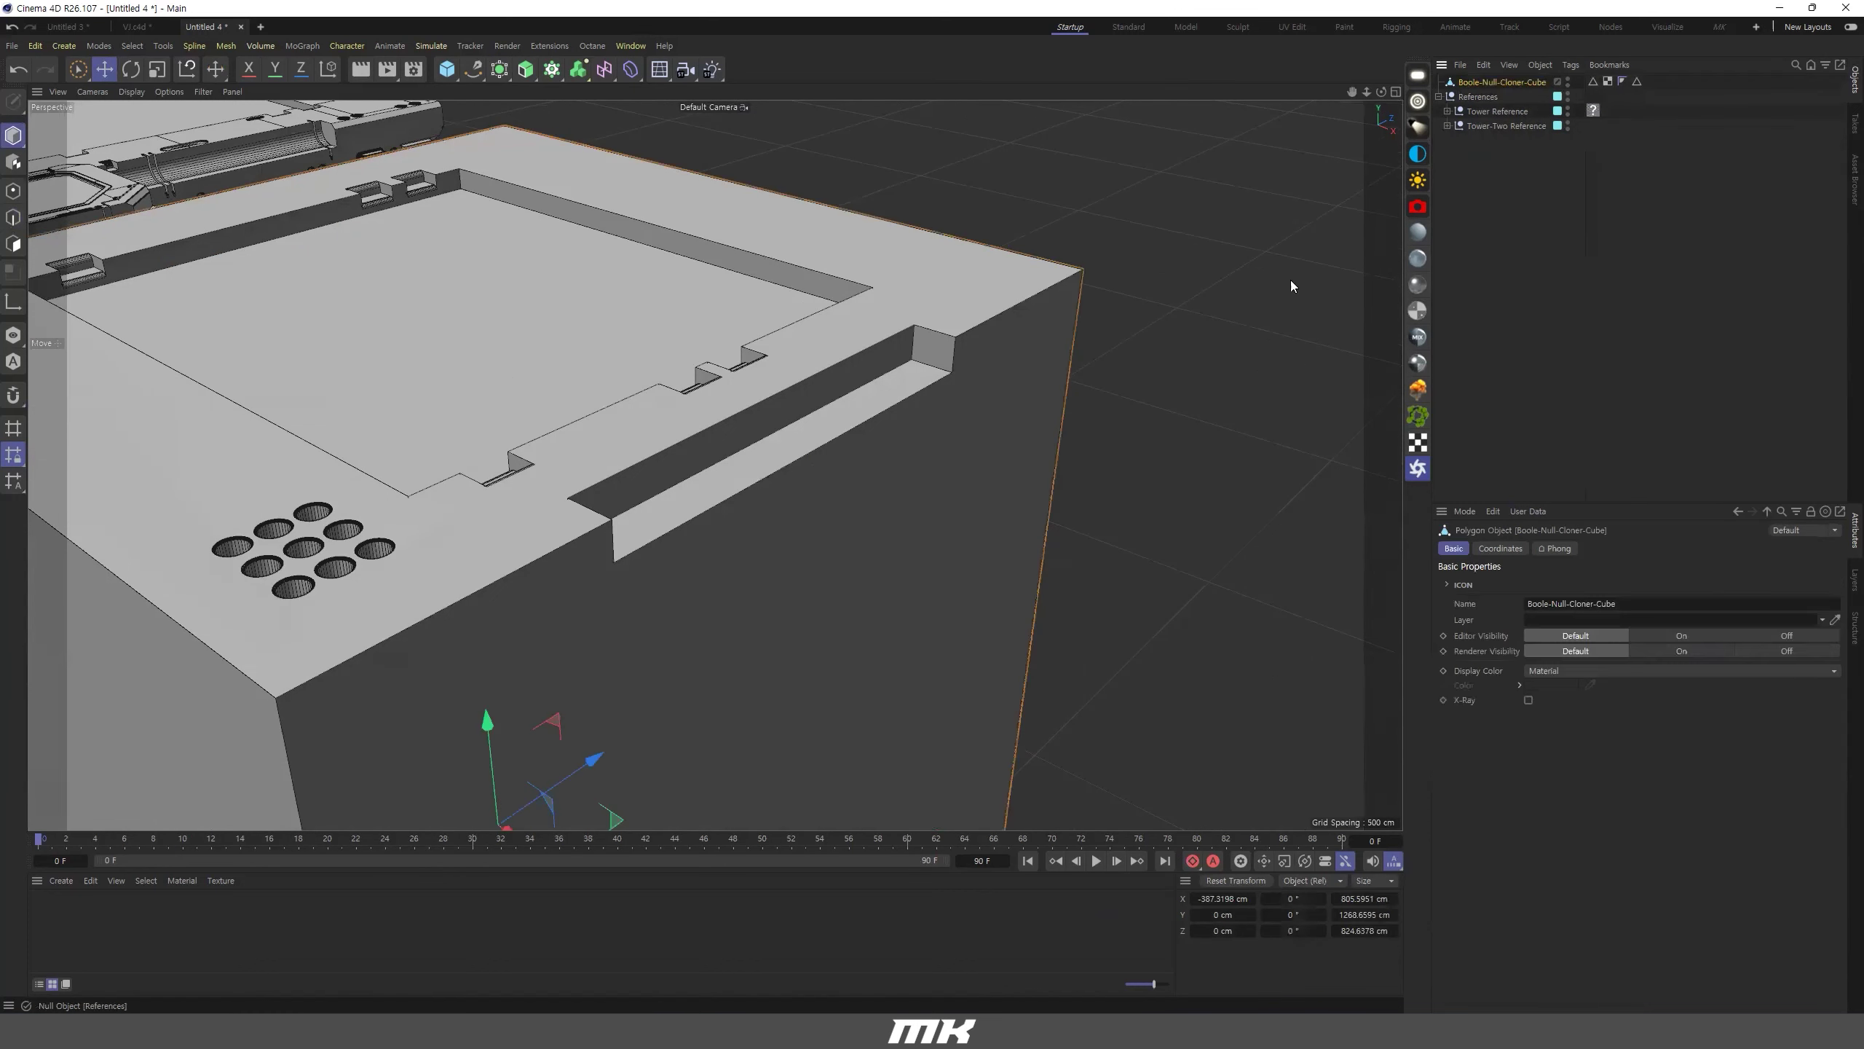
Bevel the channel's inner lower edge with an offset of about 20 cm and 5 subdivisions to round it.
{"action": "scroll", "coordinate": [708, 461], "scroll_direction": "up", "scroll_amount": 5}
{"action": "left_click", "coordinate": [13, 217]}
{"action": "left_click", "coordinate": [603, 492]}
{"action": "left_click_drag", "start_coordinate": [706, 496], "coordinate": [927, 496], "text": "alt"}
{"action": "right_click_drag", "start_coordinate": [928, 496], "coordinate": [907, 536], "text": "alt"}
{"action": "right_click", "coordinate": [999, 498]}
{"action": "left_click", "coordinate": [1069, 406]}
{"action": "left_click_drag", "start_coordinate": [1054, 441], "coordinate": [1240, 404]}
{"action": "middle_click_drag", "start_coordinate": [1240, 404], "coordinate": [1136, 408], "text": "alt"}
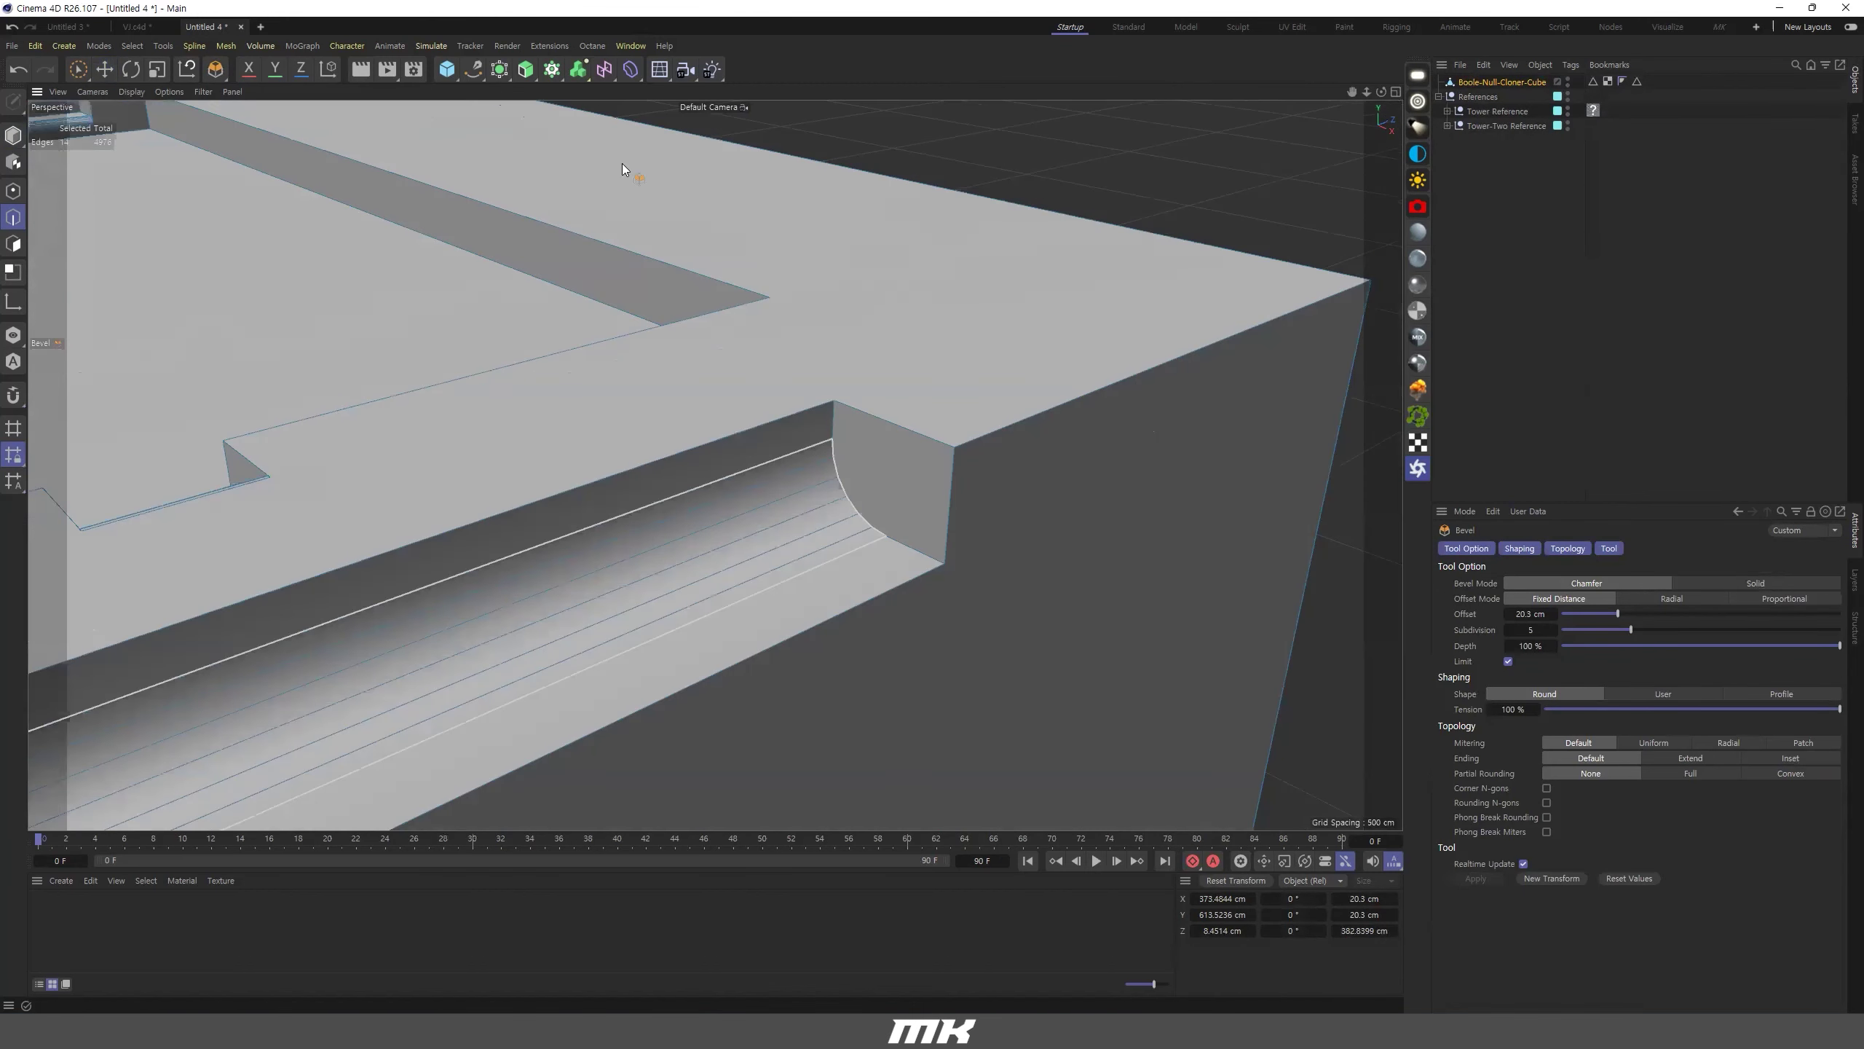
Bevel the tower's outer top edge between the channel and the corner with a 9 cm offset and 0 subdivisions.
{"action": "left_click", "coordinate": [104, 68]}
{"action": "left_click", "coordinate": [1012, 425]}
{"action": "left_click_drag", "start_coordinate": [1012, 426], "coordinate": [708, 433], "text": "alt"}
{"action": "right_click", "coordinate": [1187, 424]}
{"action": "left_click", "coordinate": [1239, 410]}
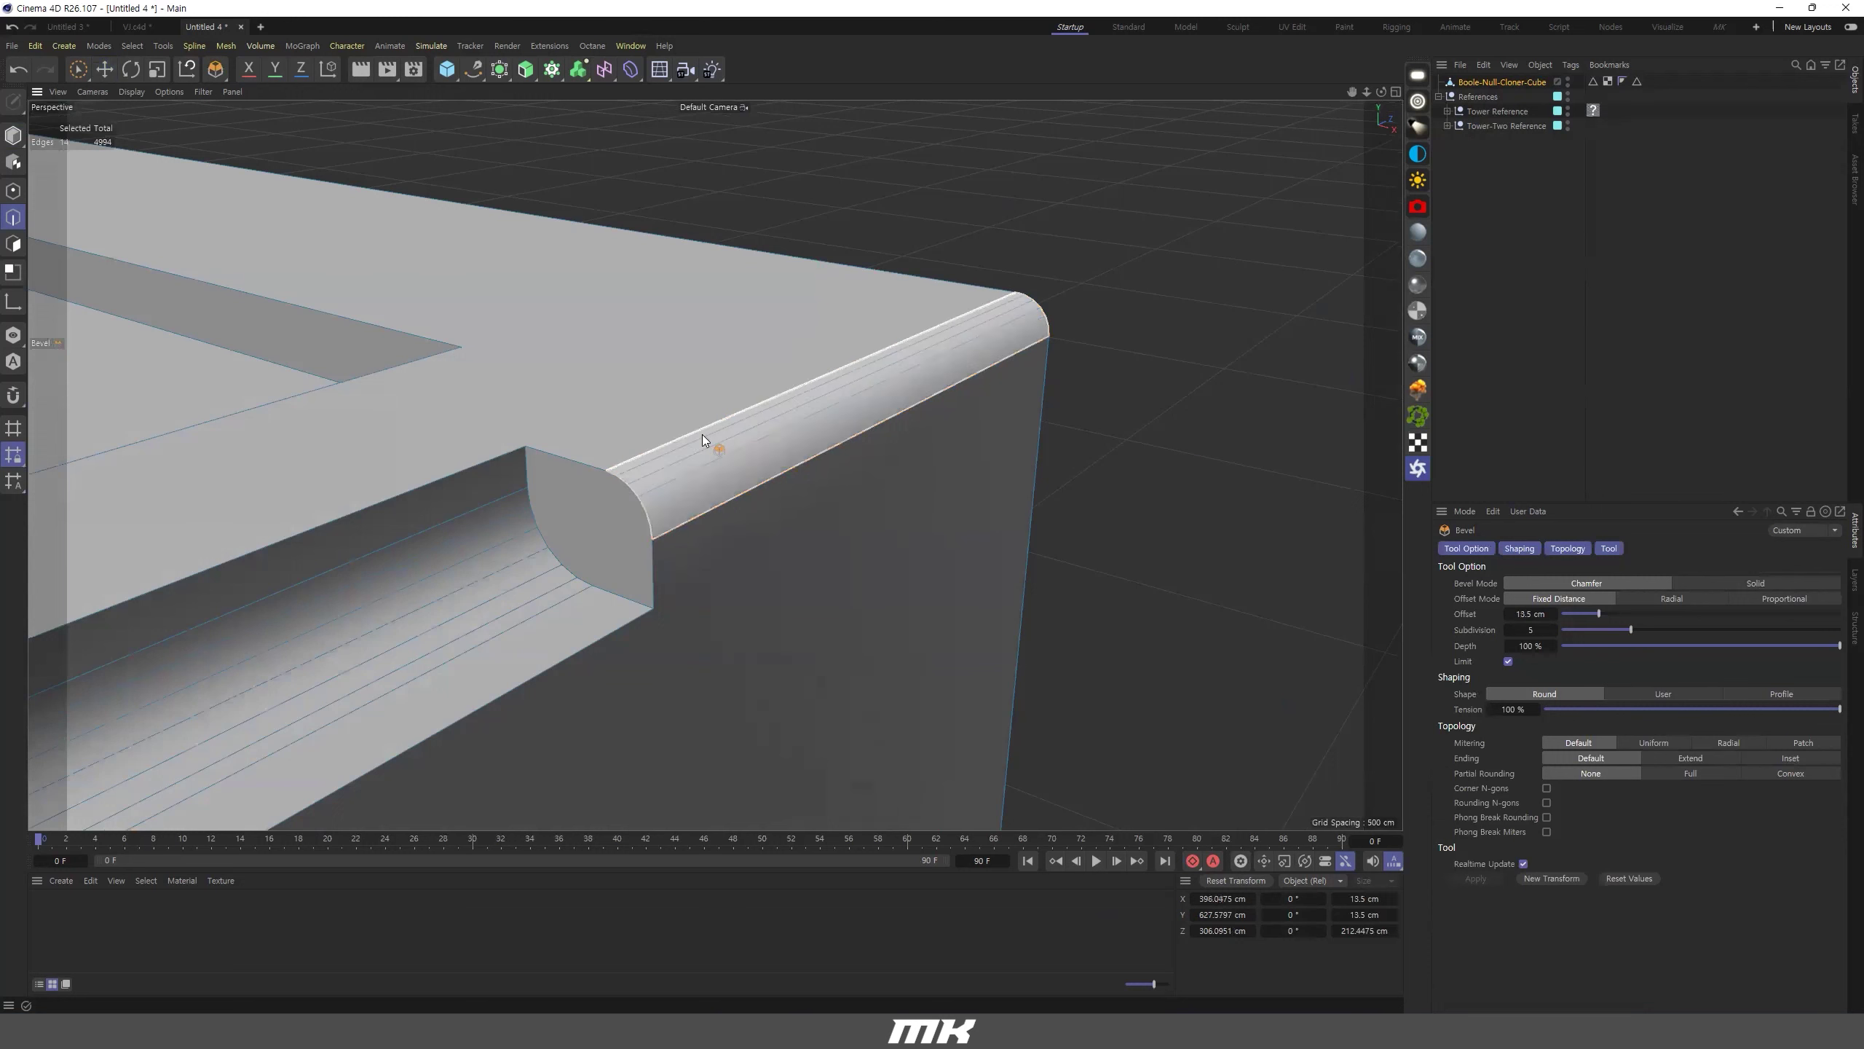
{"action": "left_click_drag", "start_coordinate": [1634, 633], "coordinate": [1509, 636]}
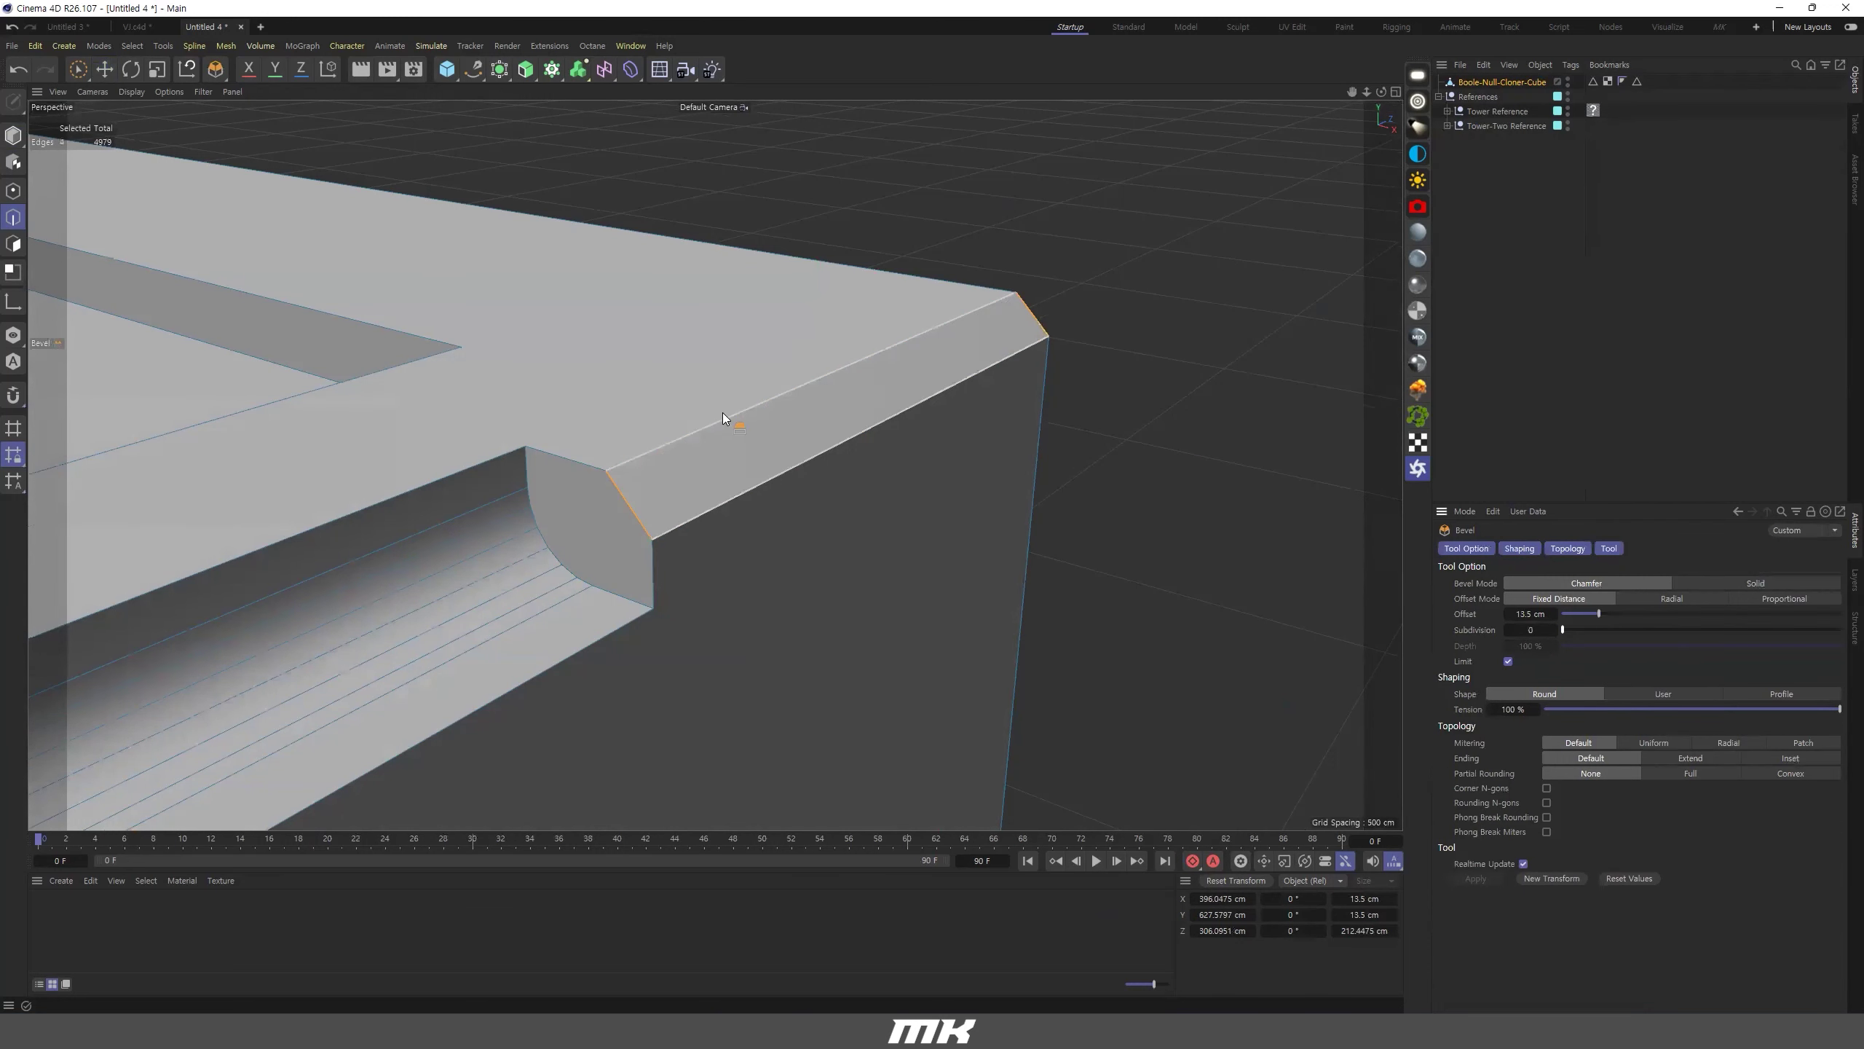
{"action": "left_click_drag", "start_coordinate": [783, 486], "coordinate": [897, 436], "text": "alt"}
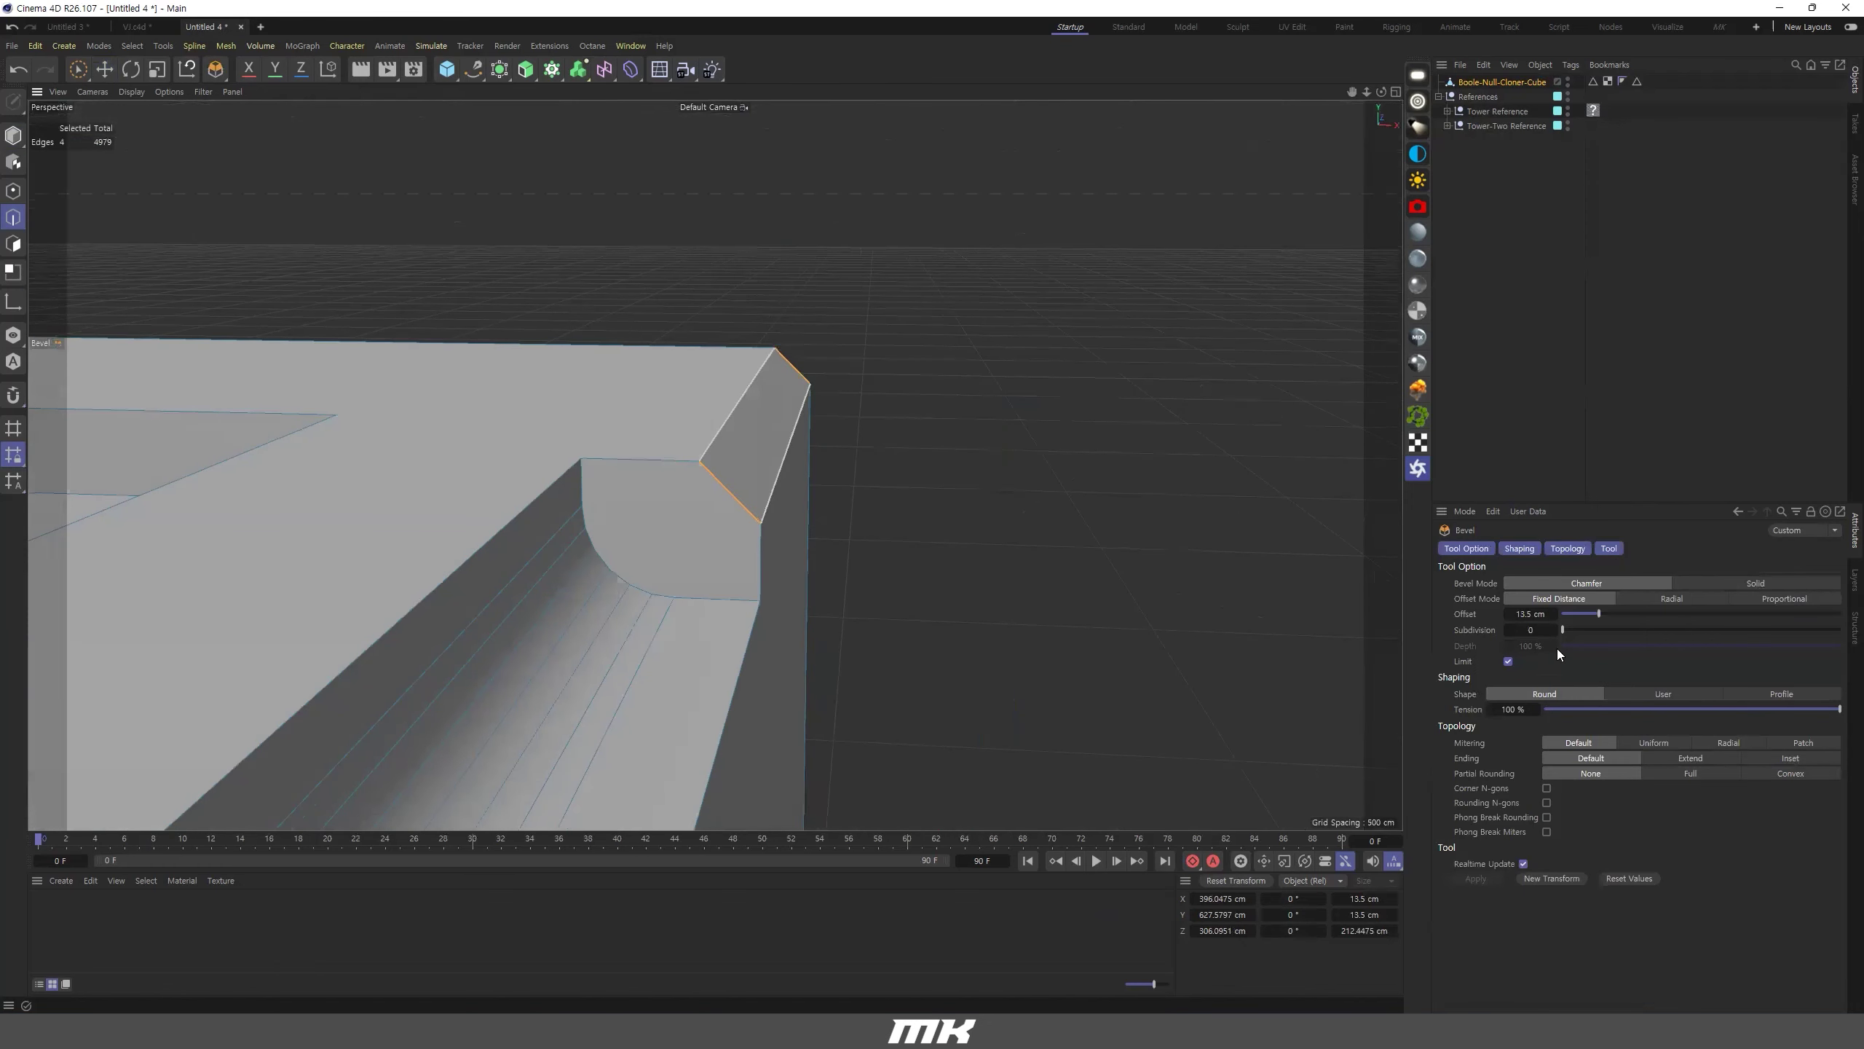
{"action": "left_click_drag", "start_coordinate": [1601, 614], "coordinate": [1587, 617]}
Bevel the outer top edge on the hole-cluster side of the channel with a 17 cm offset and 10 subdivisions.
{"action": "left_click_drag", "start_coordinate": [907, 458], "coordinate": [596, 641], "text": "alt"}
{"action": "left_click", "coordinate": [623, 633]}
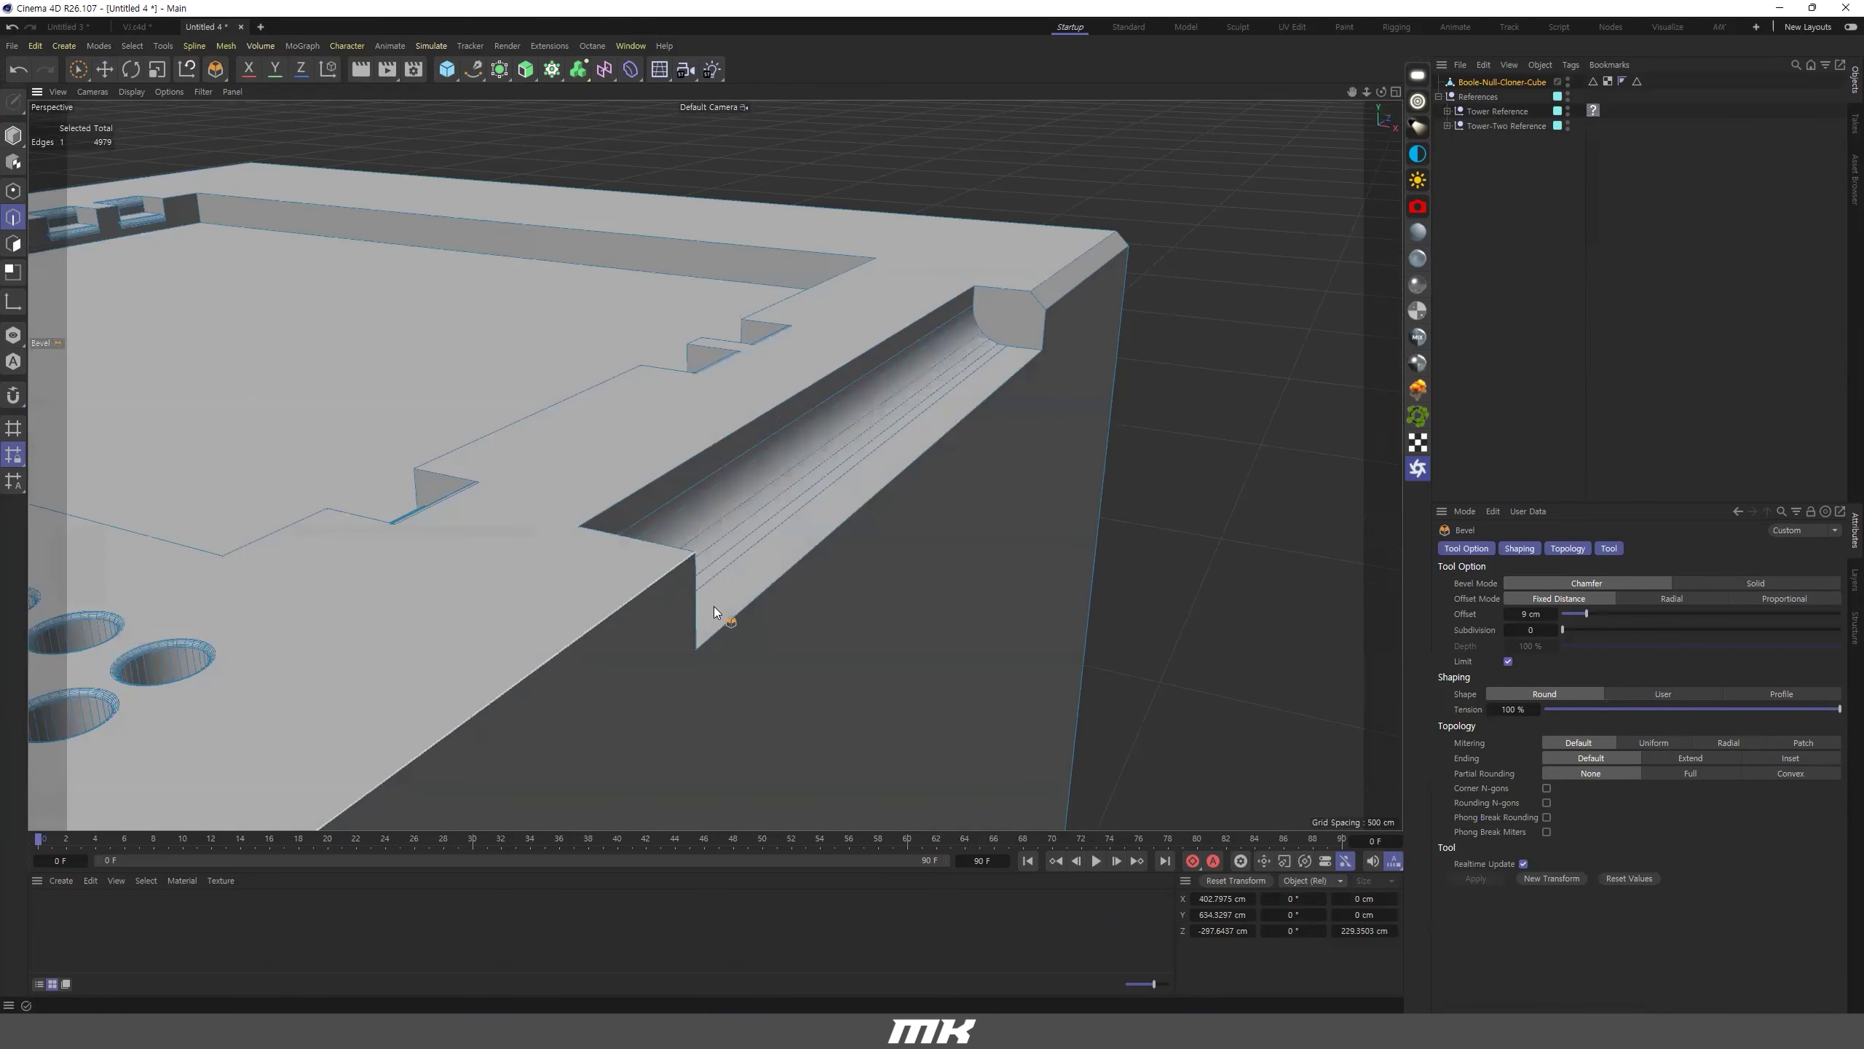
{"action": "left_click_drag", "start_coordinate": [1157, 562], "coordinate": [1278, 571]}
{"action": "left_click_drag", "start_coordinate": [1574, 629], "coordinate": [1701, 630]}
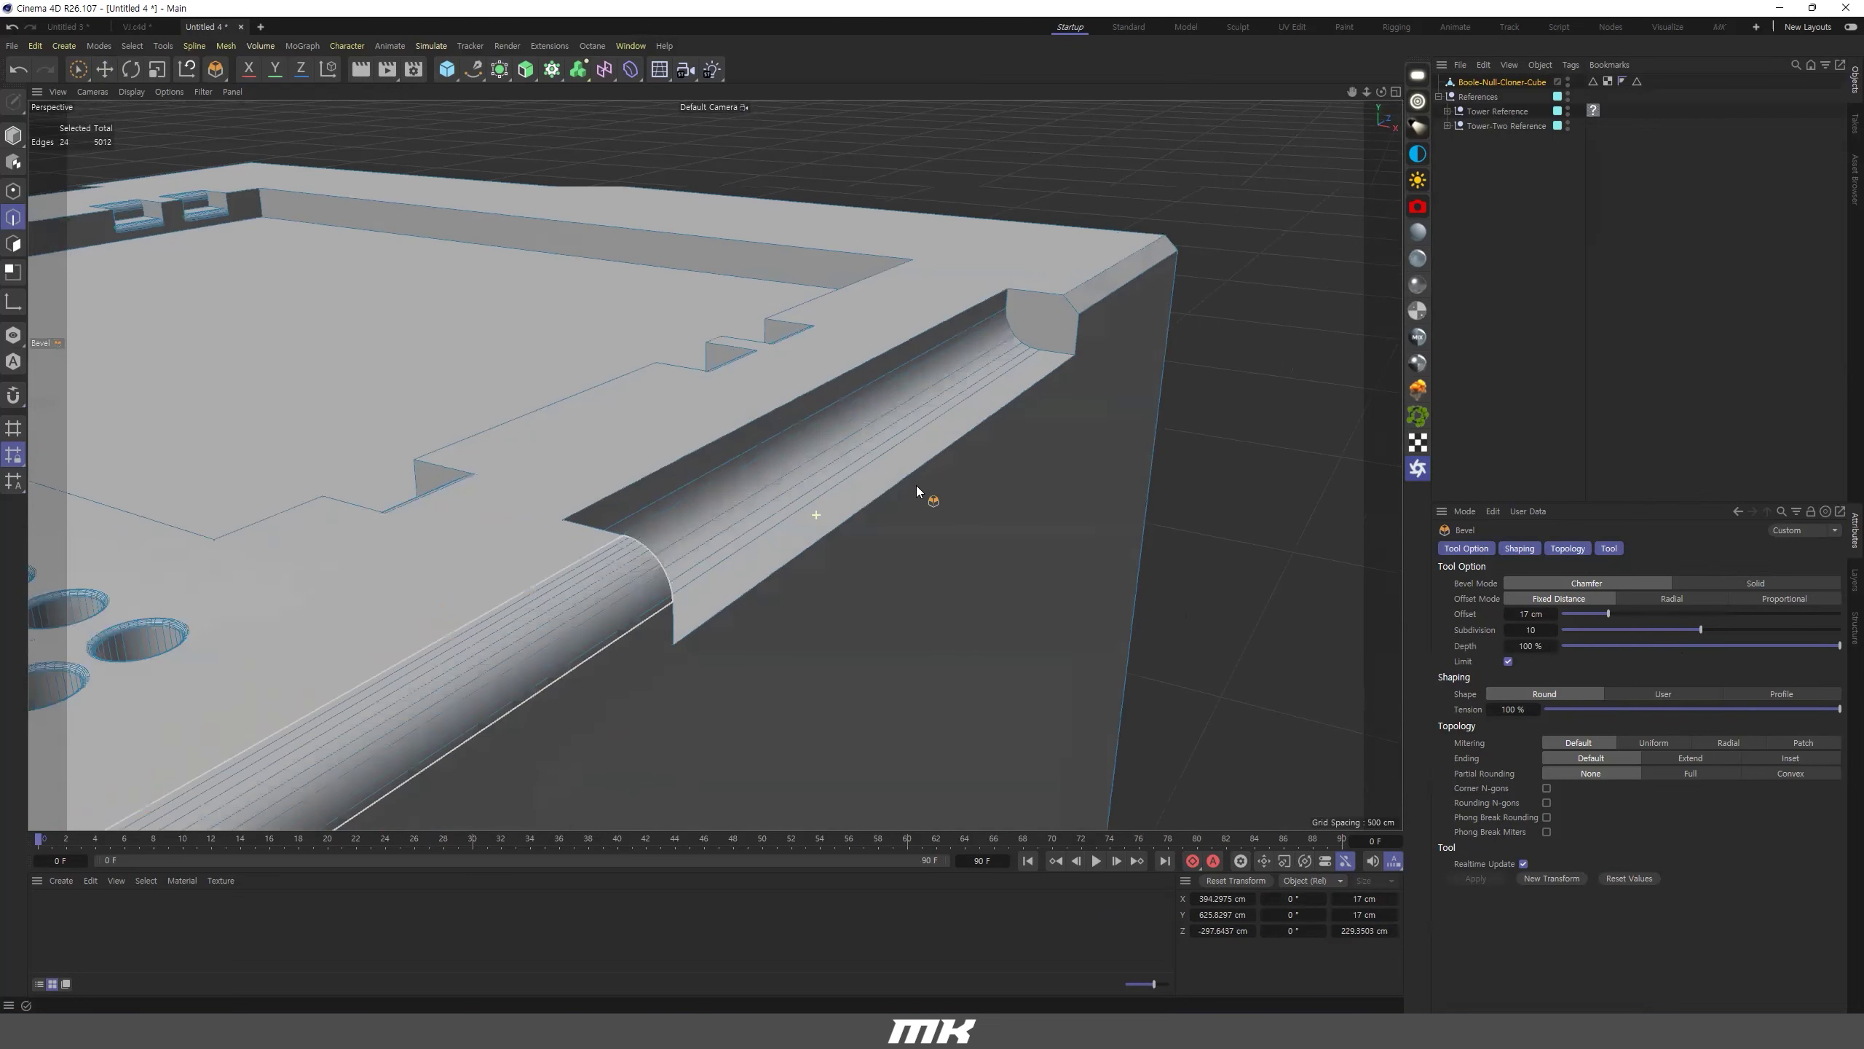
{"action": "left_click_drag", "start_coordinate": [916, 486], "coordinate": [869, 617], "text": "alt"}
{"action": "scroll", "coordinate": [837, 565], "scroll_direction": "down", "scroll_amount": 8}
{"action": "scroll", "coordinate": [899, 529], "scroll_direction": "up", "scroll_amount": 4}
Add a cube and raise it to the channel on the tower's upper side edge.
{"action": "left_click_drag", "start_coordinate": [900, 528], "coordinate": [520, 688], "text": "alt"}
{"action": "left_click_drag", "start_coordinate": [446, 71], "coordinate": [569, 127]}
{"action": "scroll", "coordinate": [723, 470], "scroll_direction": "down", "scroll_amount": 10}
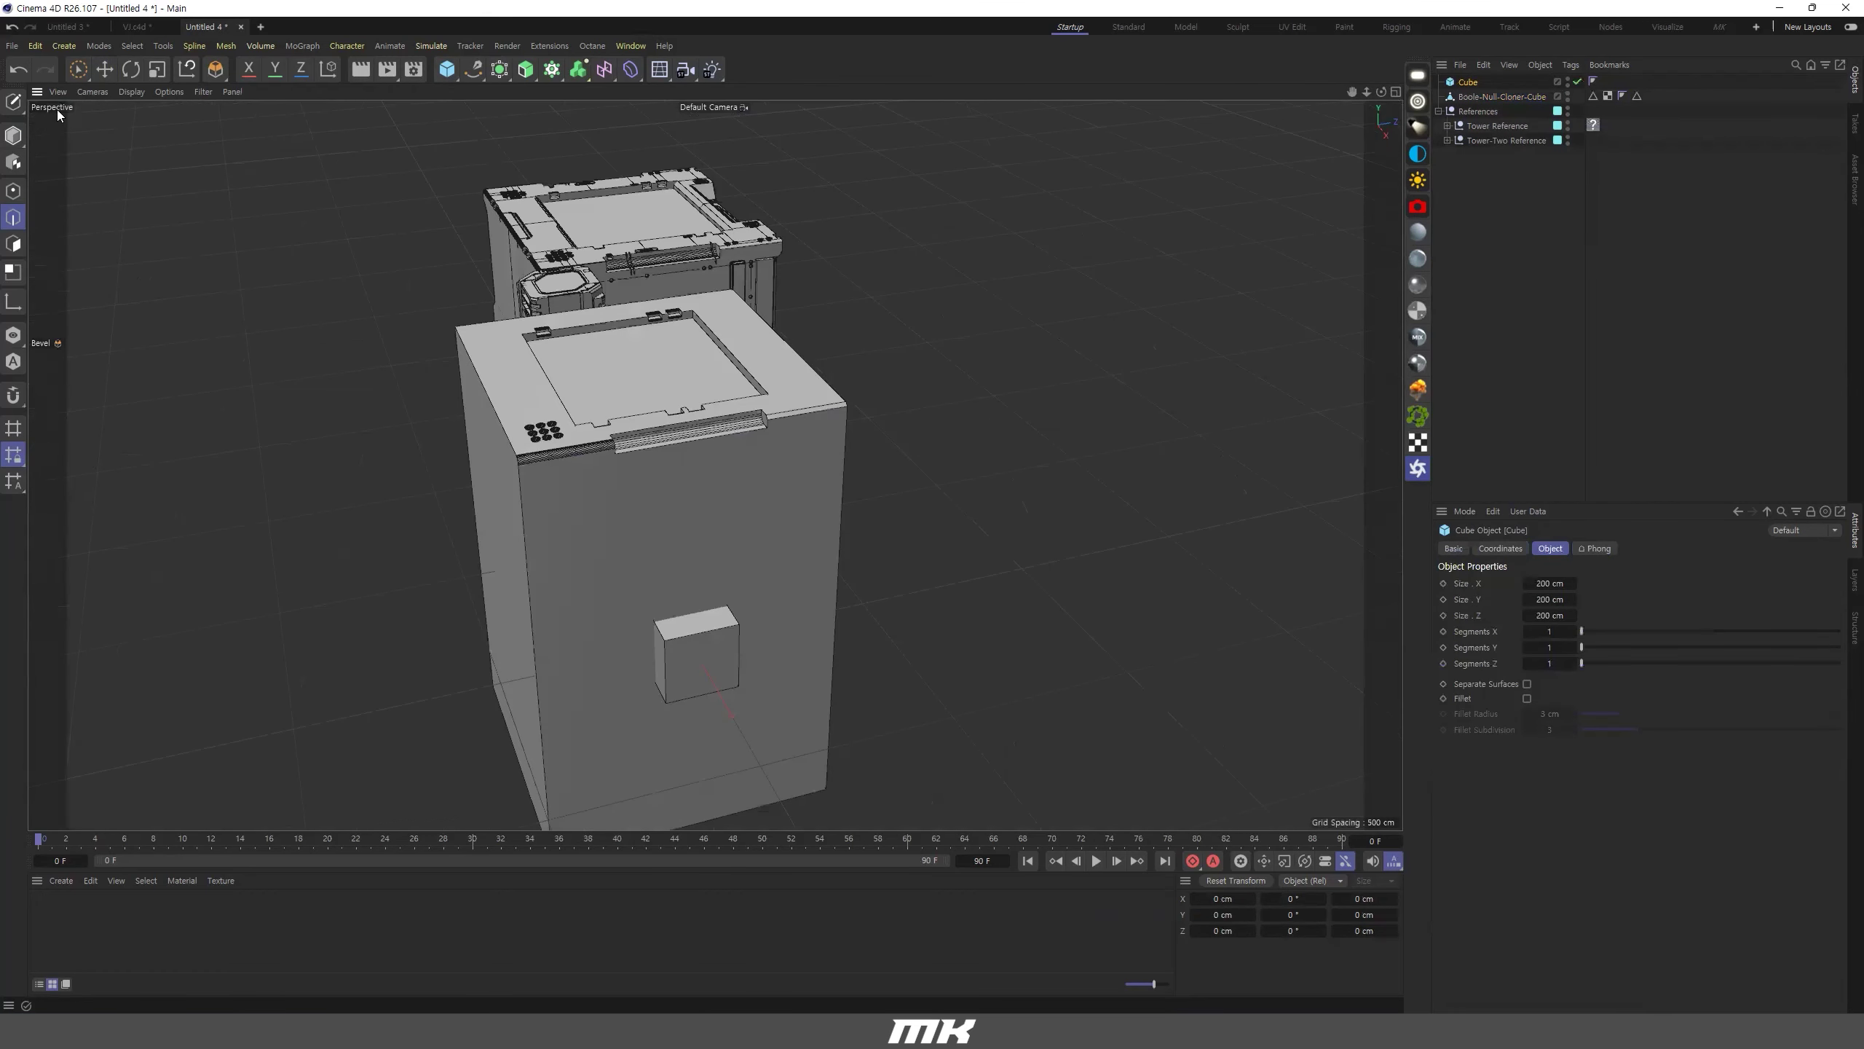
{"action": "left_click", "coordinate": [104, 69]}
{"action": "left_click_drag", "start_coordinate": [670, 530], "coordinate": [712, 299]}
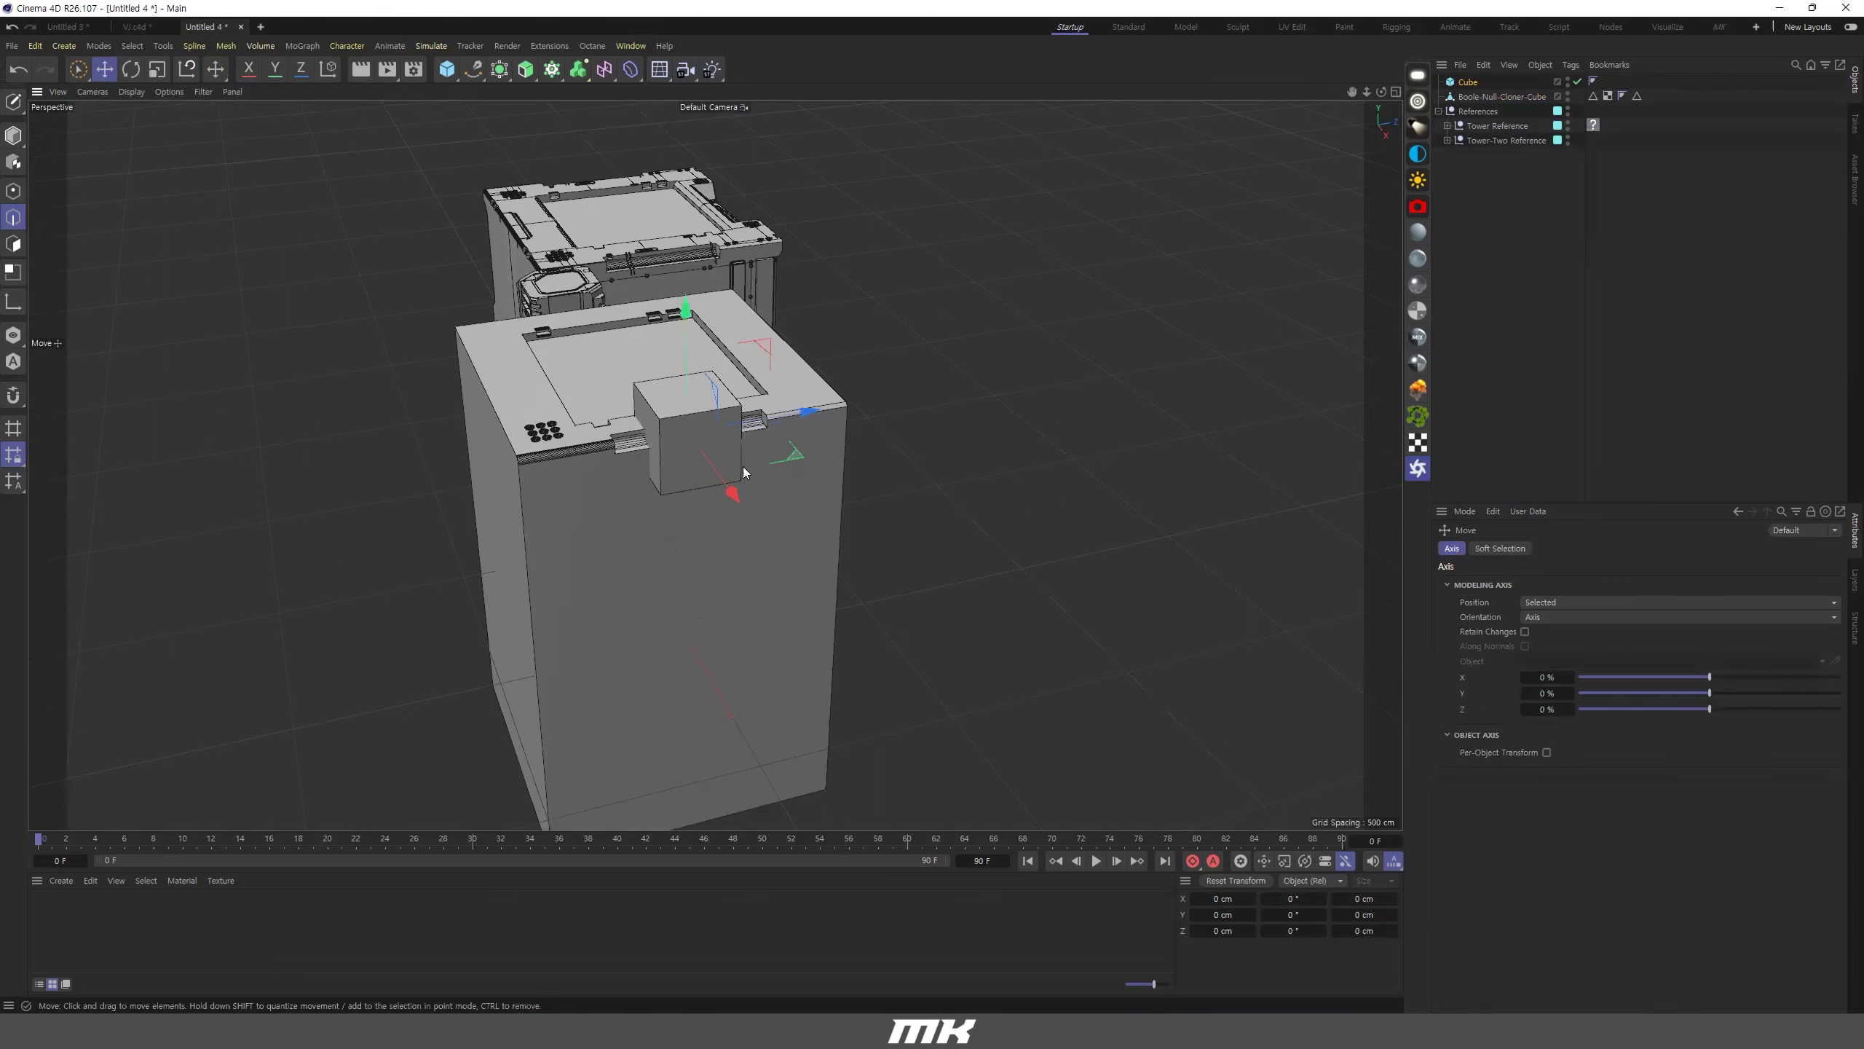
{"action": "scroll", "coordinate": [741, 470], "scroll_direction": "up", "scroll_amount": 5}
Thin the cube into a plate of about 200 × 81 × 3.3 cm and duplicate it into two pairs crossing the channel.
{"action": "left_click", "coordinate": [13, 137]}
{"action": "left_click_drag", "start_coordinate": [715, 465], "coordinate": [478, 453], "text": "alt"}
{"action": "scroll", "coordinate": [804, 436], "scroll_direction": "up", "scroll_amount": 2}
{"action": "scroll", "coordinate": [628, 496], "scroll_direction": "up", "scroll_amount": 3}
{"action": "left_click_drag", "start_coordinate": [479, 539], "coordinate": [638, 515], "text": "alt"}
{"action": "left_click_drag", "start_coordinate": [633, 345], "coordinate": [1260, 492]}
Group the four plates under a null and subtract them from the tower mesh with a Boole.
{"action": "left_click", "coordinate": [1470, 125]}
{"action": "left_click", "coordinate": [1475, 86], "text": "shift"}
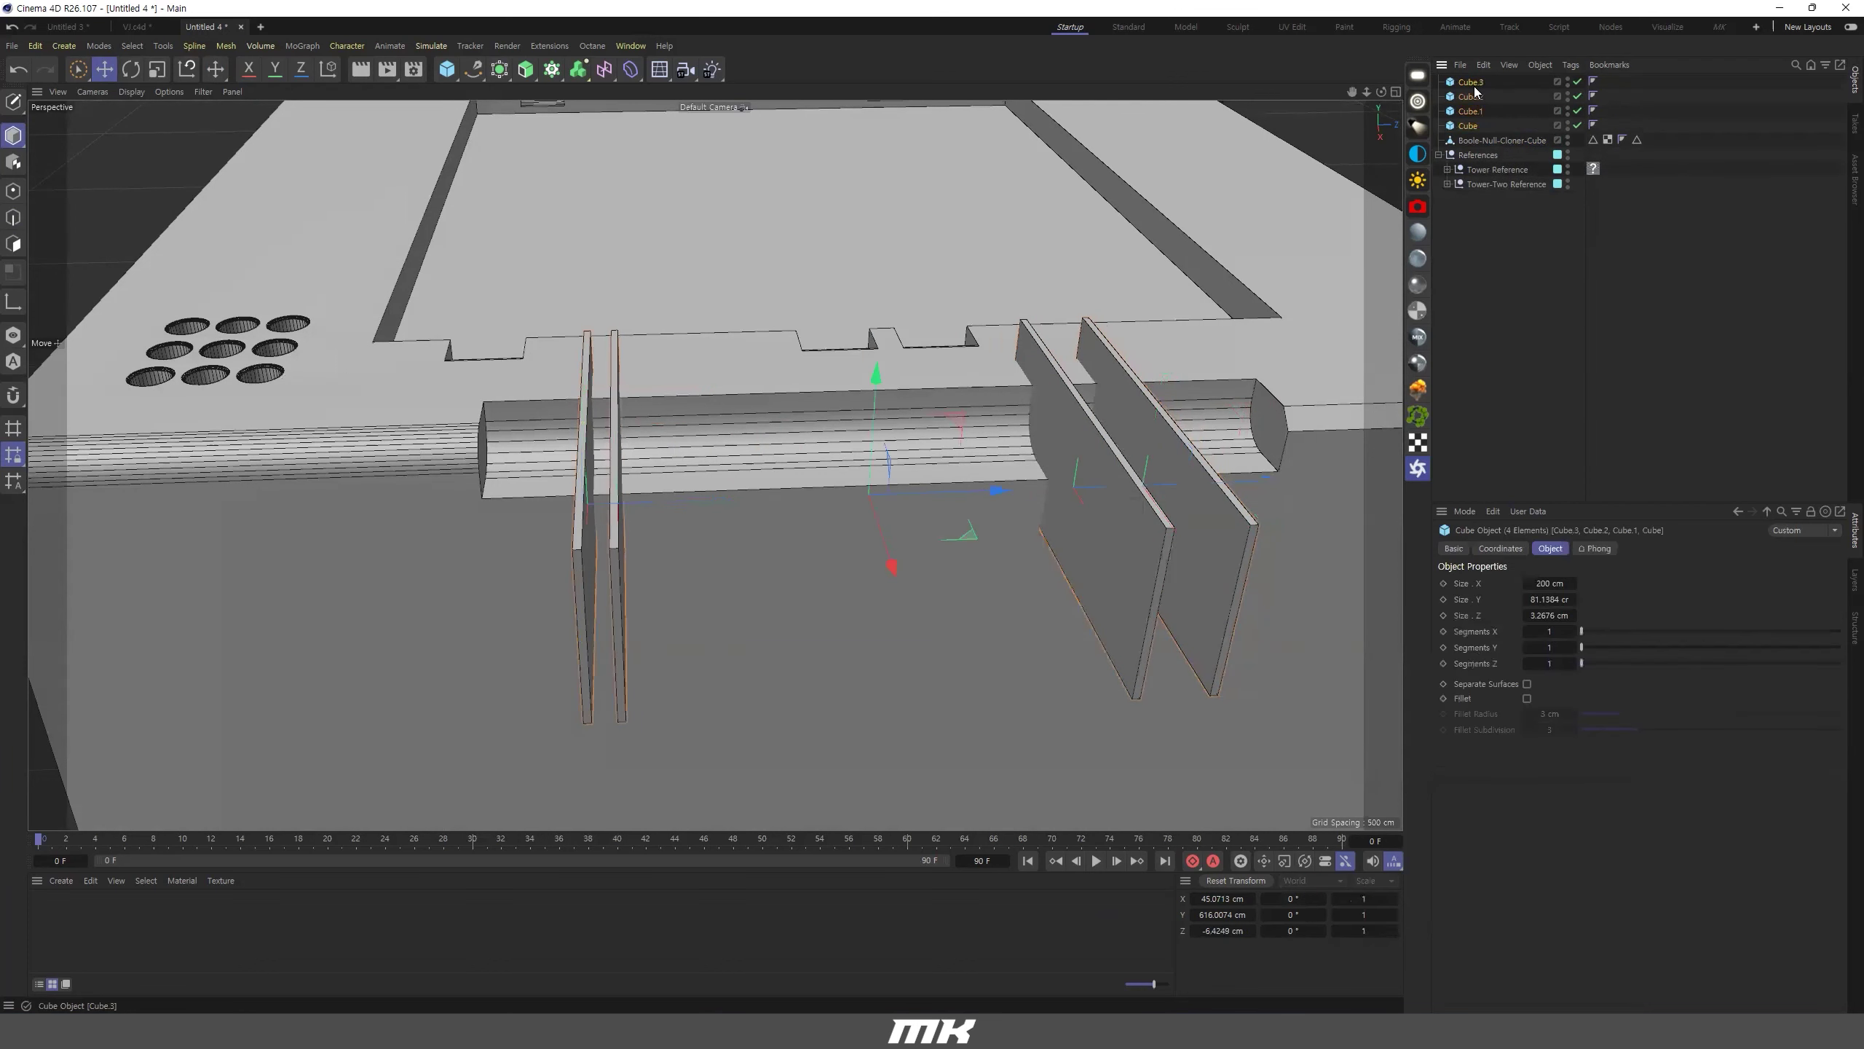
{"action": "key", "text": "alt+g"}
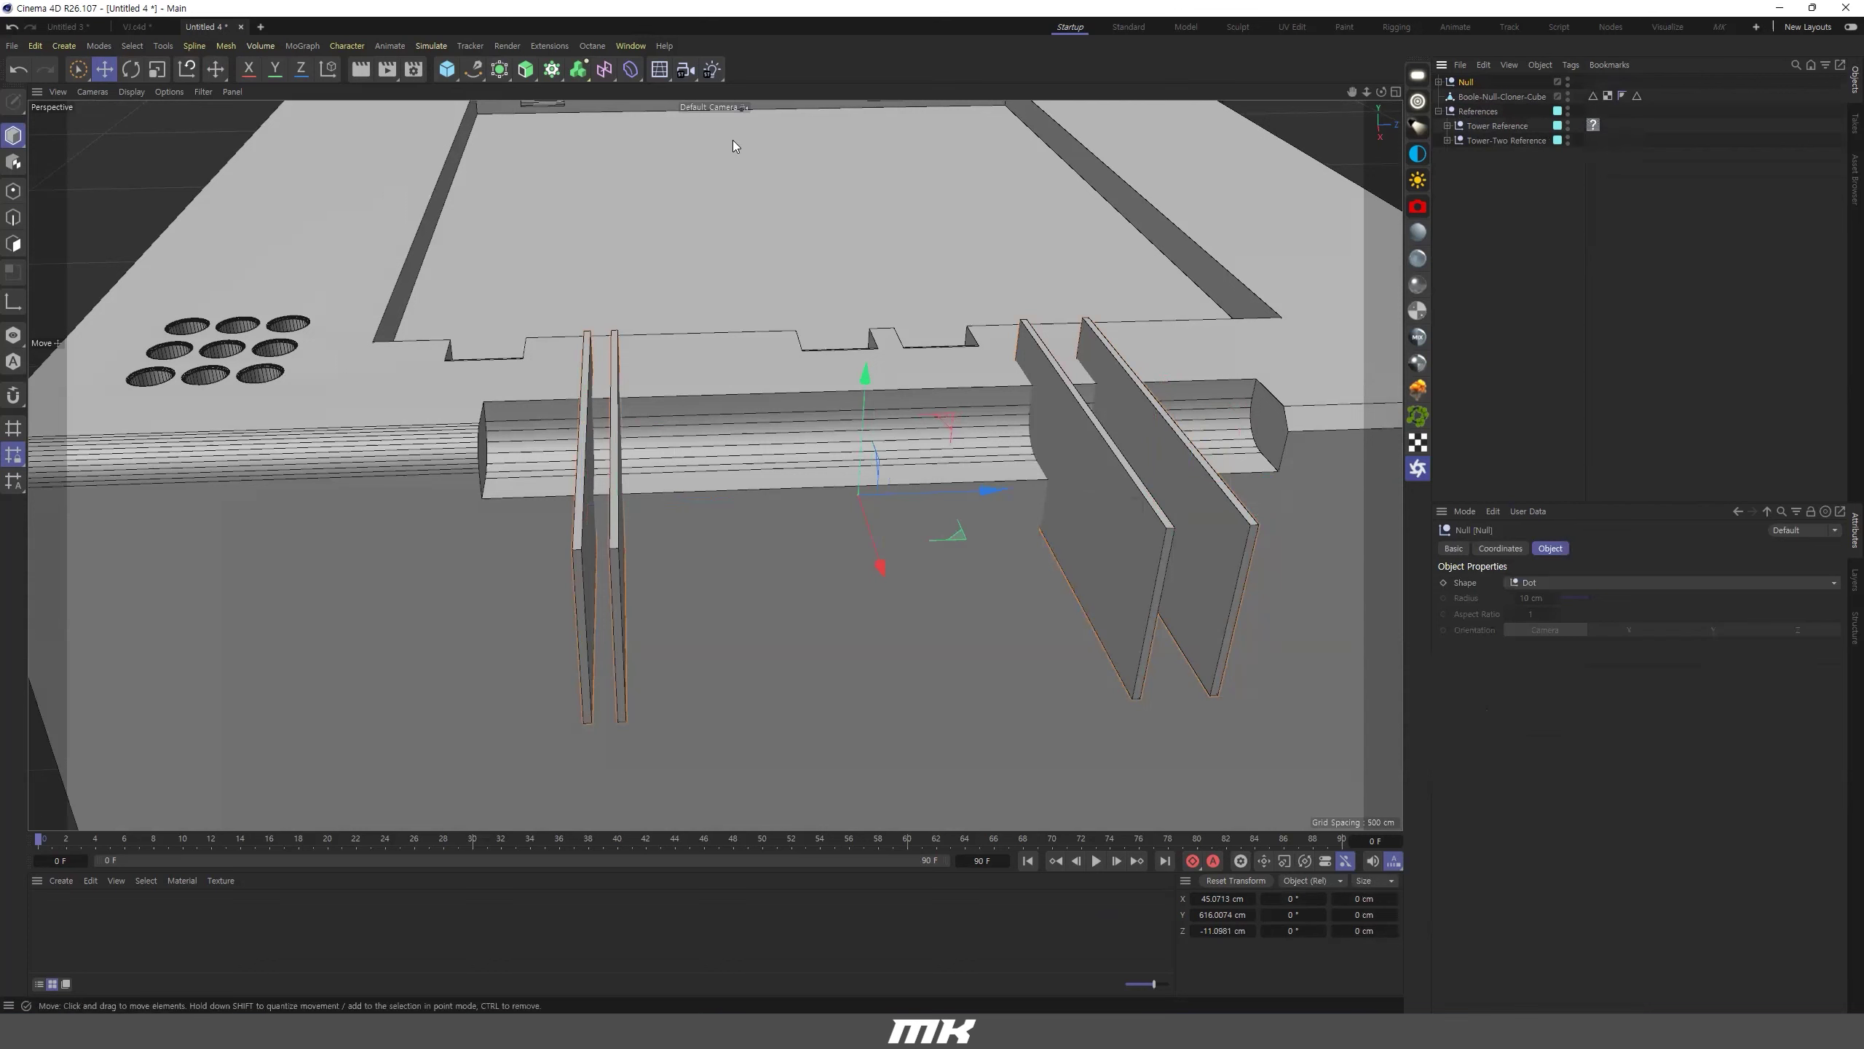
{"action": "left_click", "coordinate": [499, 70]}
{"action": "left_click", "coordinate": [573, 171]}
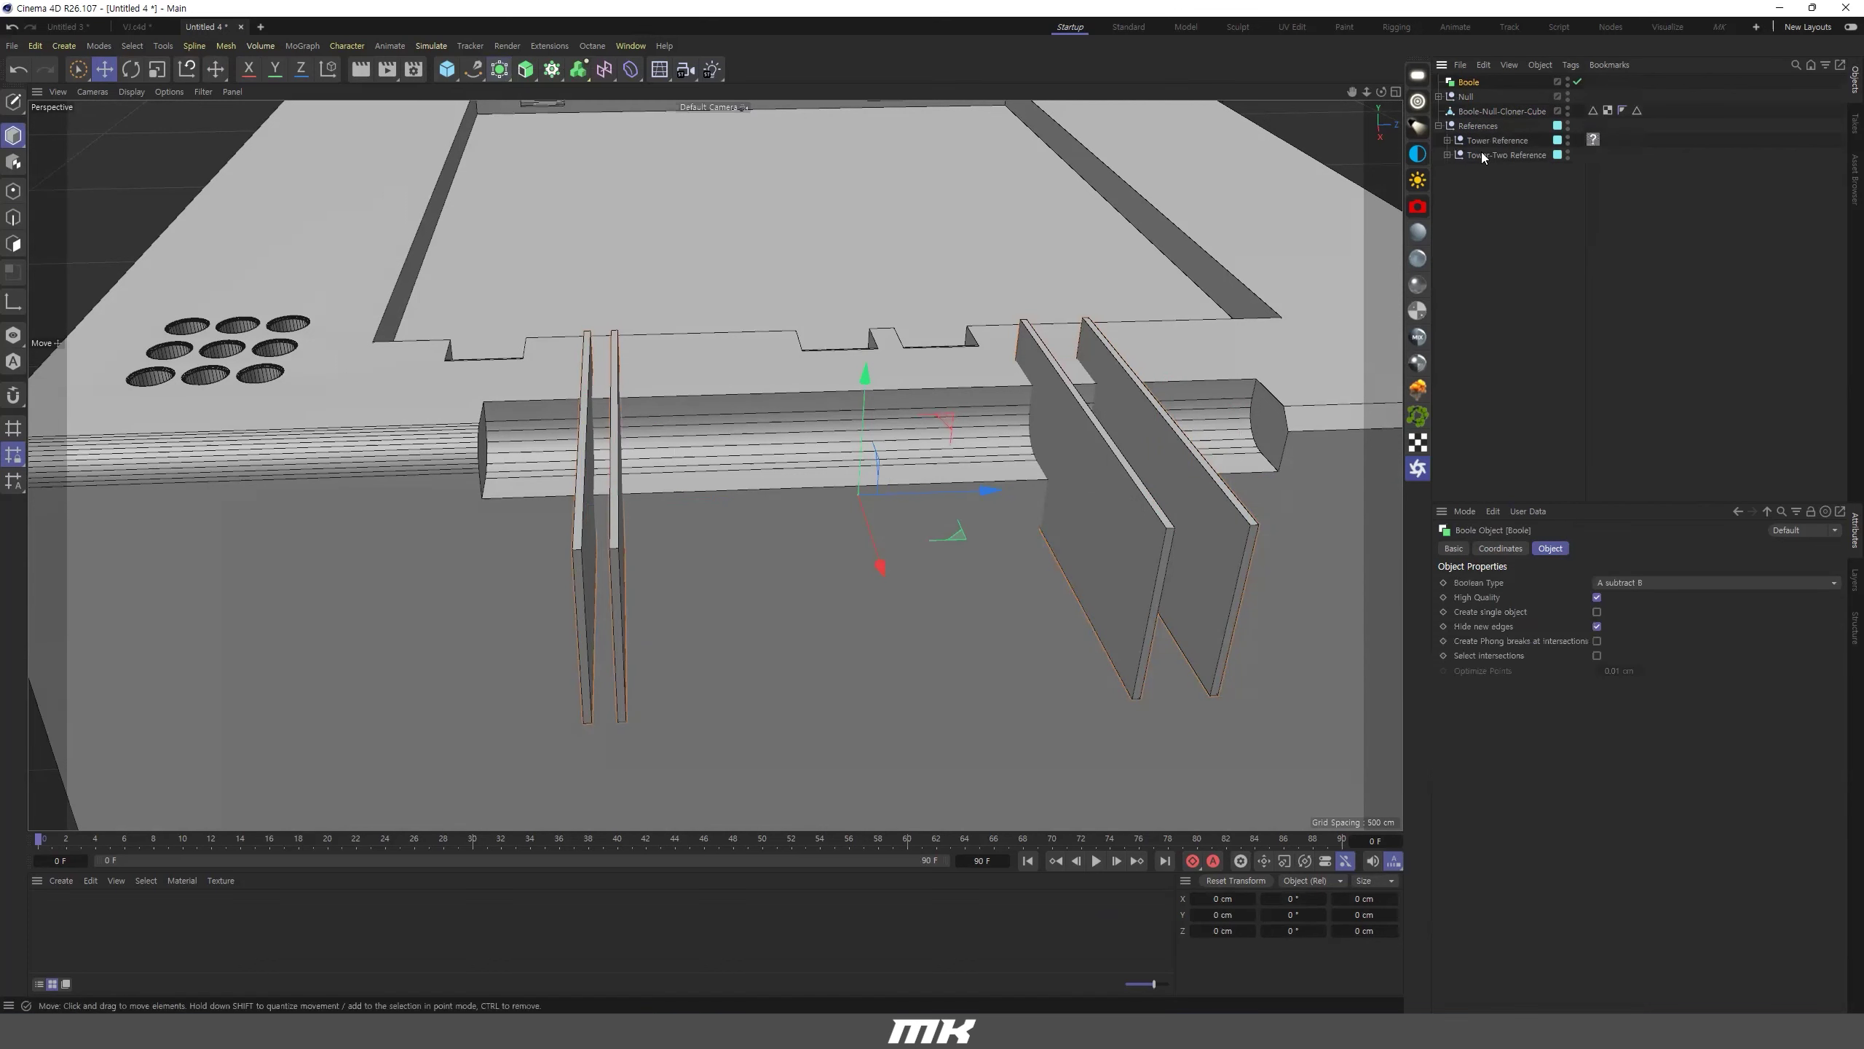
{"action": "left_click_drag", "start_coordinate": [1472, 109], "coordinate": [1472, 83]}
{"action": "left_click", "coordinate": [1466, 110]}
{"action": "left_click", "coordinate": [1472, 97], "text": "shift"}
Examine the reference tower's upper corners, including the tall rounded corner recess and its neighbouring strips and holes.
{"action": "left_click_drag", "start_coordinate": [1046, 402], "coordinate": [884, 446], "text": "alt"}
{"action": "scroll", "coordinate": [934, 416], "scroll_direction": "down", "scroll_amount": 5}
{"action": "scroll", "coordinate": [884, 448], "scroll_direction": "down", "scroll_amount": 3}
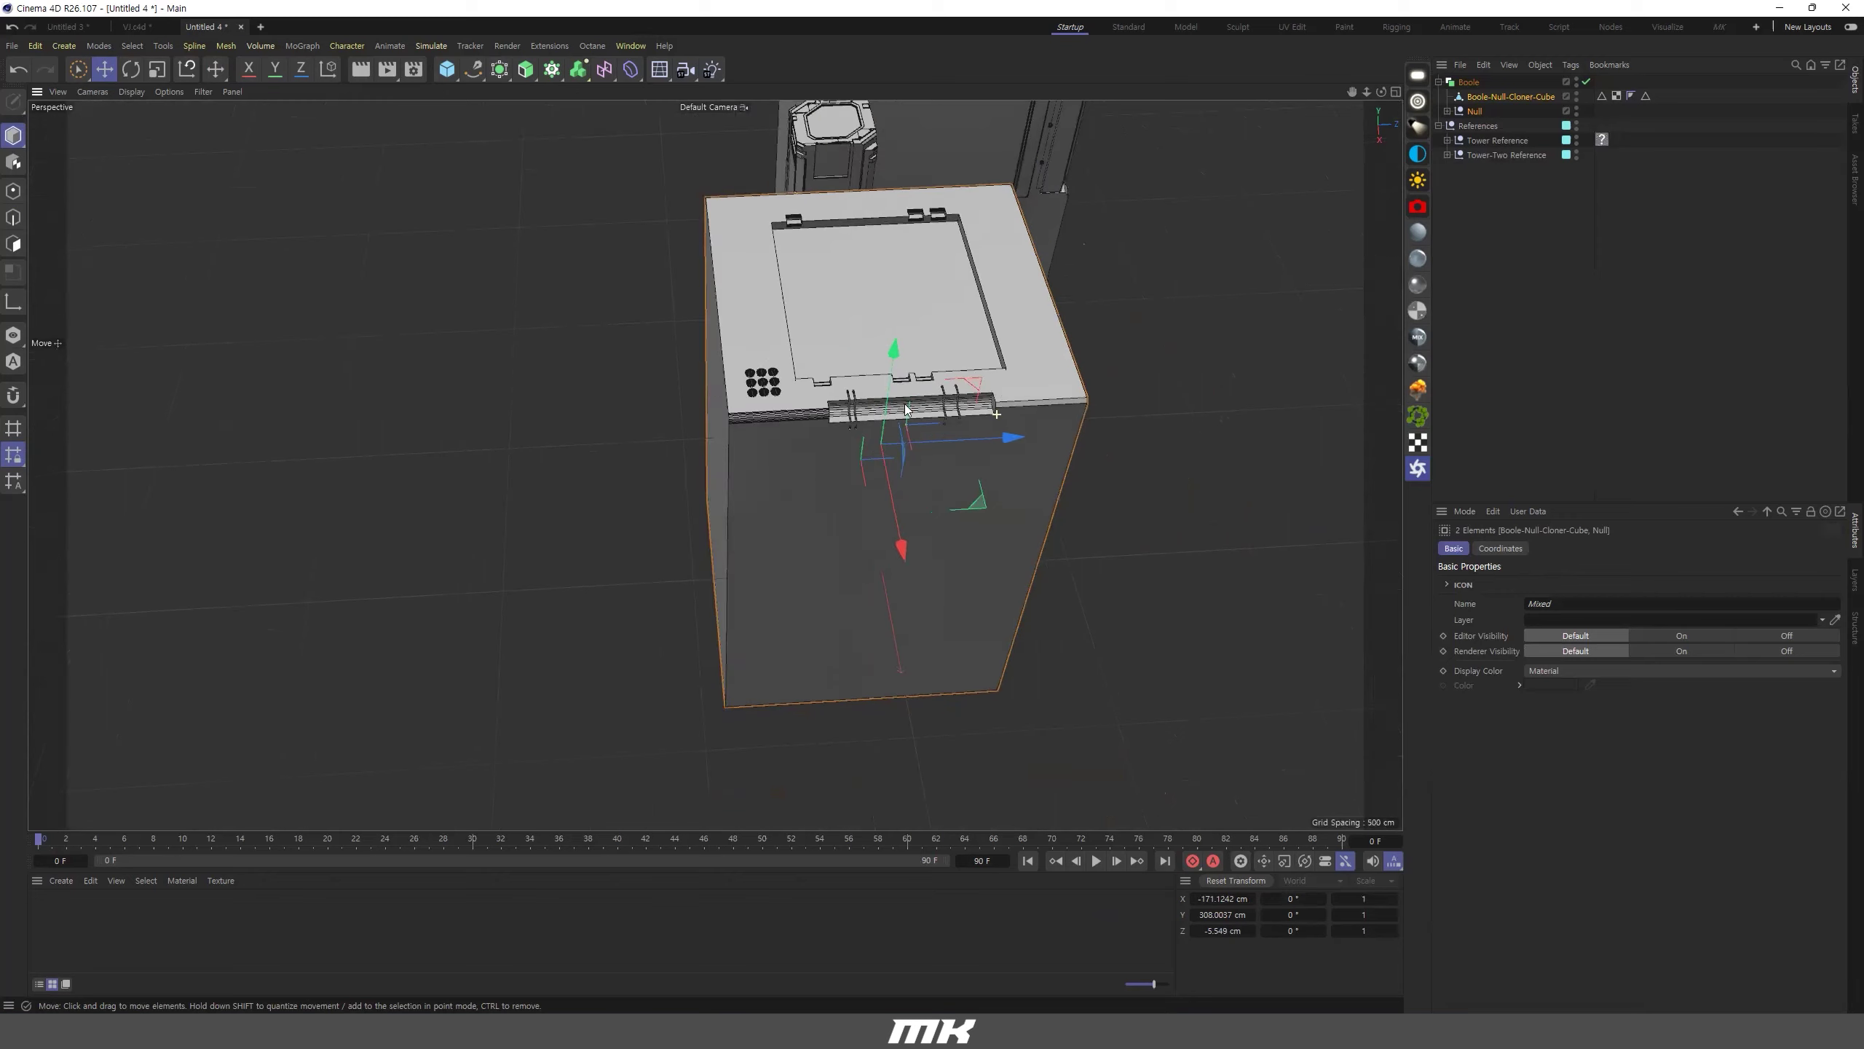
{"action": "middle_click_drag", "start_coordinate": [884, 447], "coordinate": [892, 522], "text": "alt"}
{"action": "left_click_drag", "start_coordinate": [892, 521], "coordinate": [811, 462], "text": "alt"}
{"action": "left_click_drag", "start_coordinate": [950, 397], "coordinate": [843, 388], "text": "alt"}
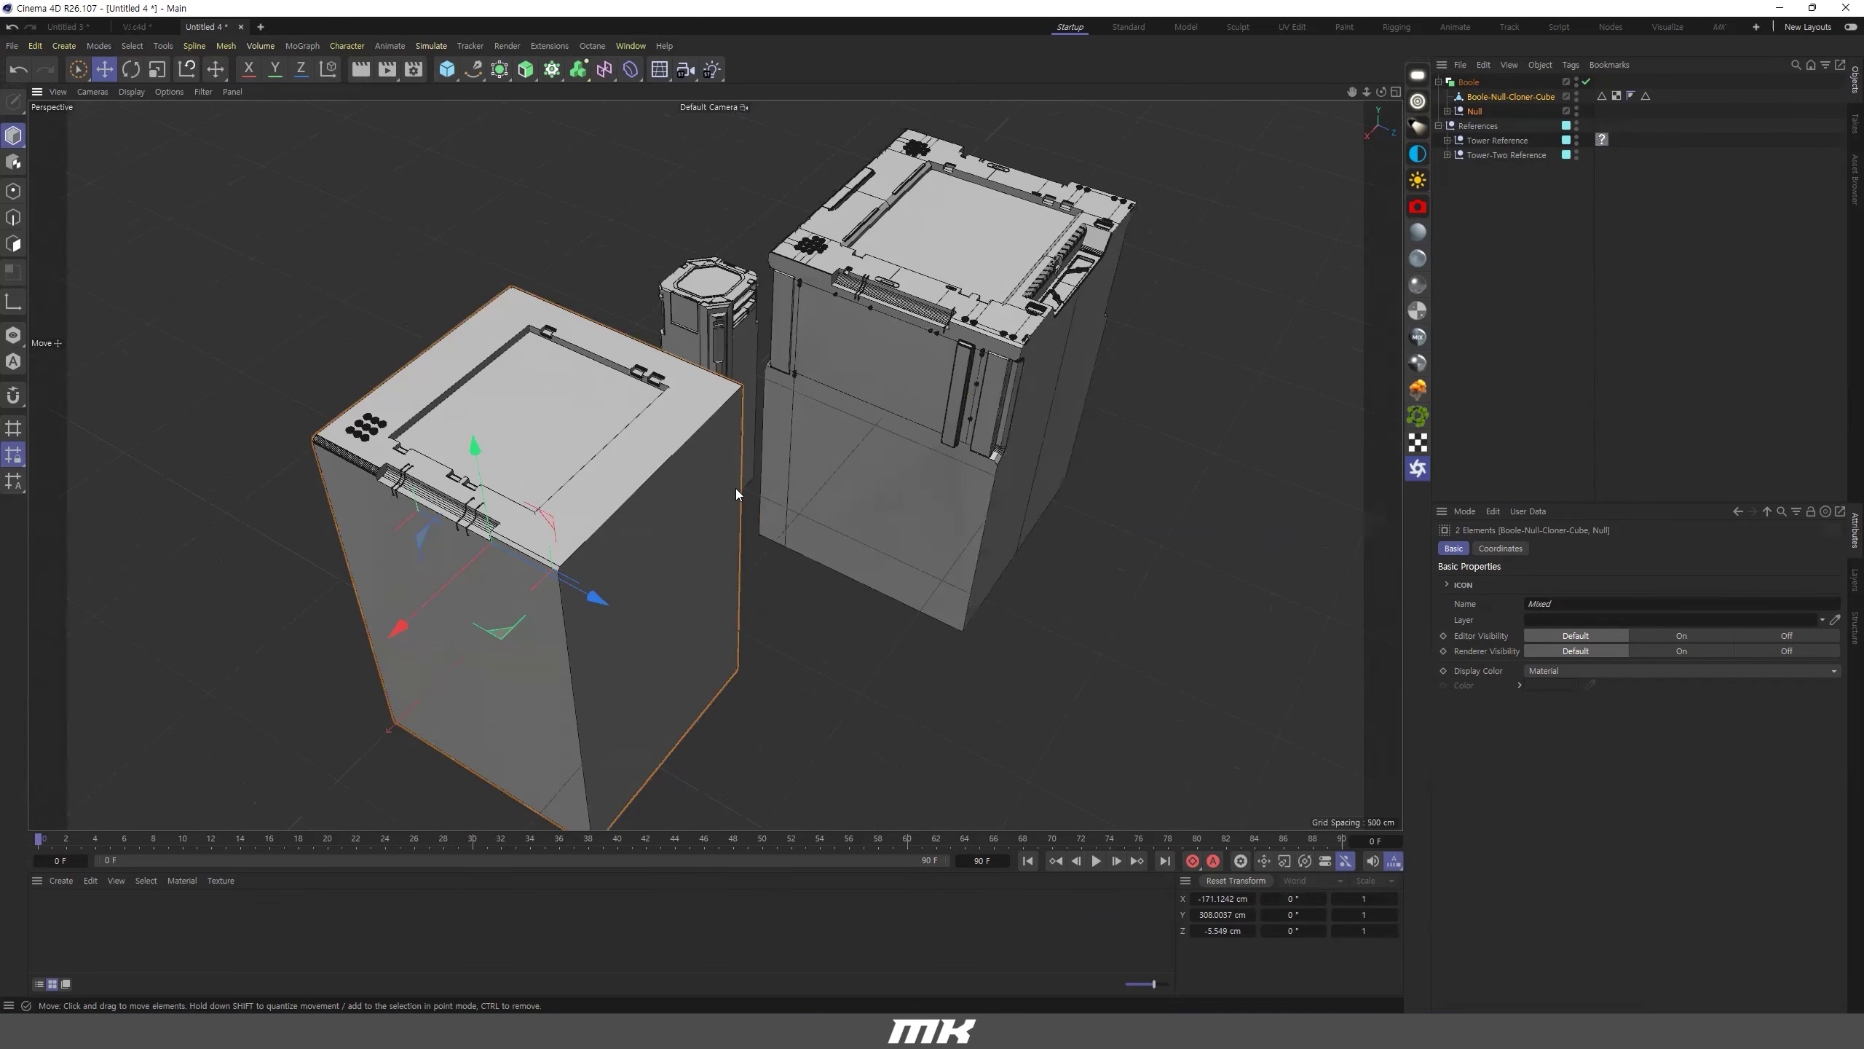
{"action": "left_click_drag", "start_coordinate": [735, 489], "coordinate": [722, 485], "text": "alt"}
{"action": "left_click_drag", "start_coordinate": [970, 444], "coordinate": [709, 373], "text": "alt"}
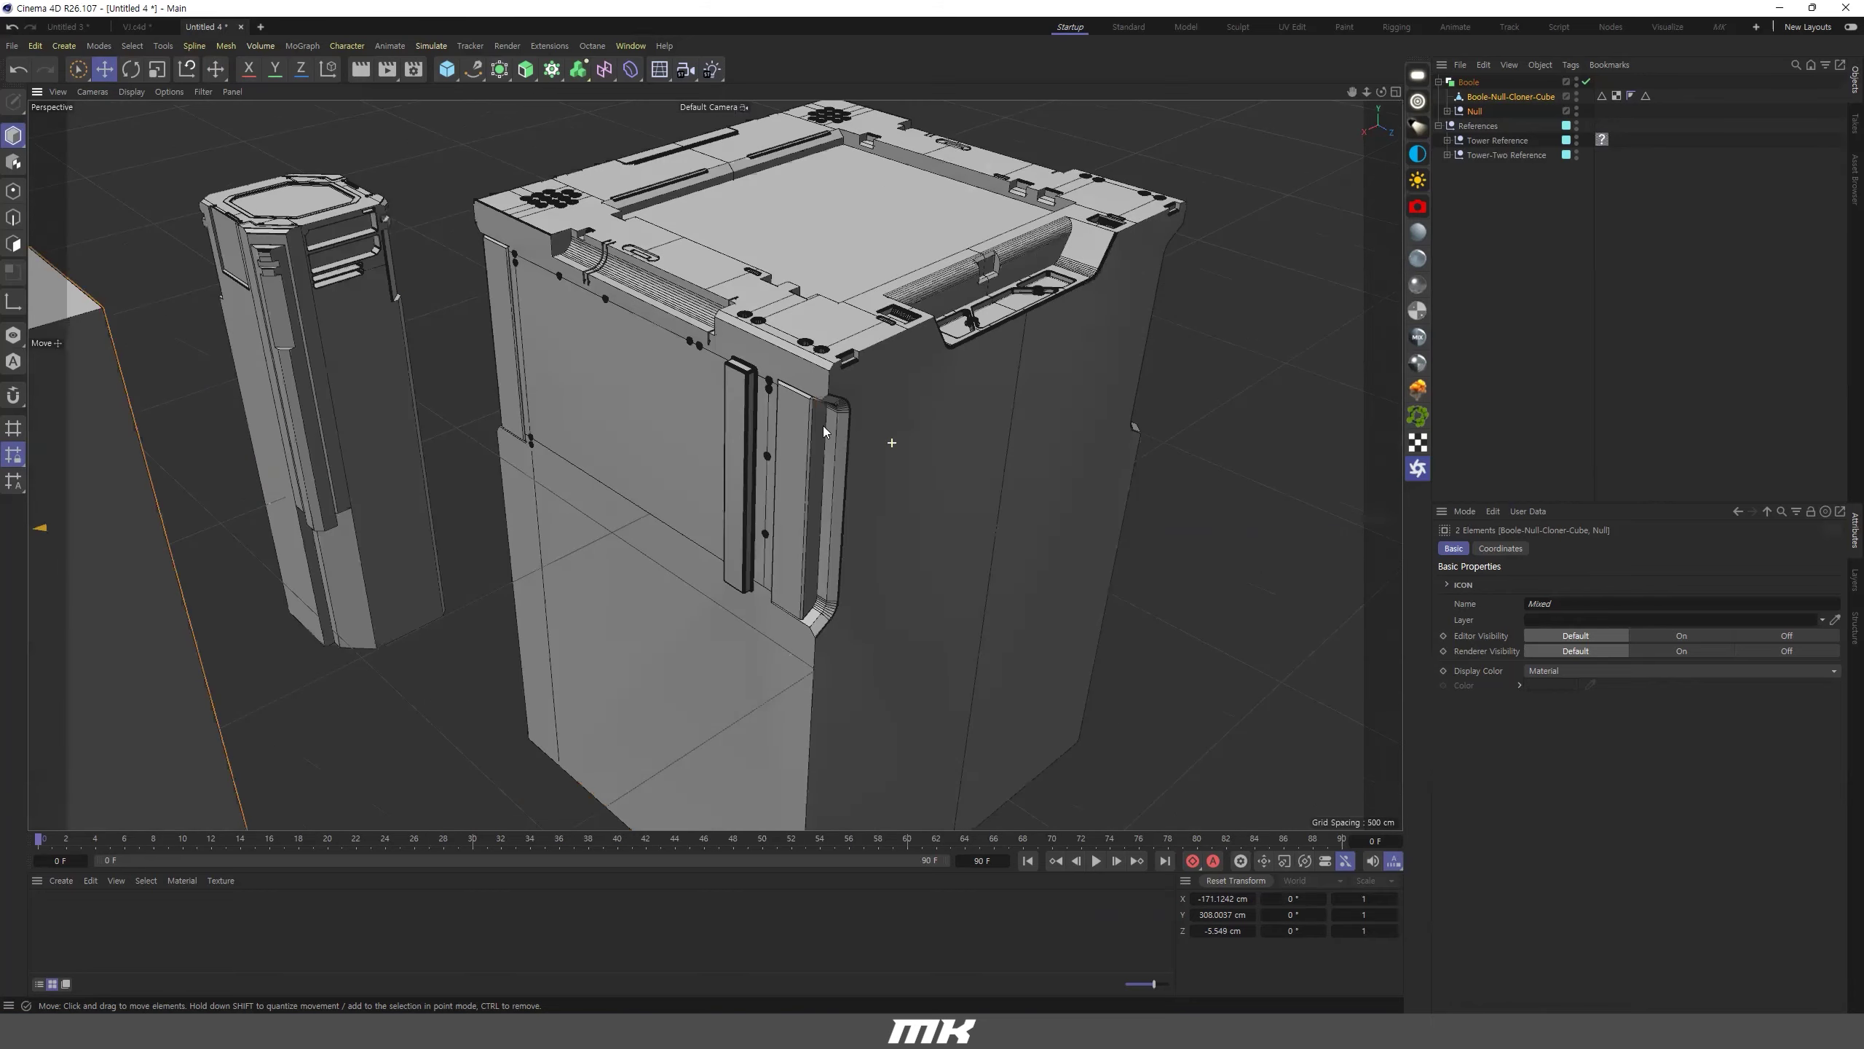
{"action": "left_click_drag", "start_coordinate": [823, 425], "coordinate": [858, 401], "text": "alt"}
{"action": "right_click_drag", "start_coordinate": [858, 402], "coordinate": [654, 440], "text": "alt"}
{"action": "left_click_drag", "start_coordinate": [622, 419], "coordinate": [520, 332], "text": "alt"}
{"action": "left_click_drag", "start_coordinate": [712, 462], "coordinate": [791, 308], "text": "alt"}
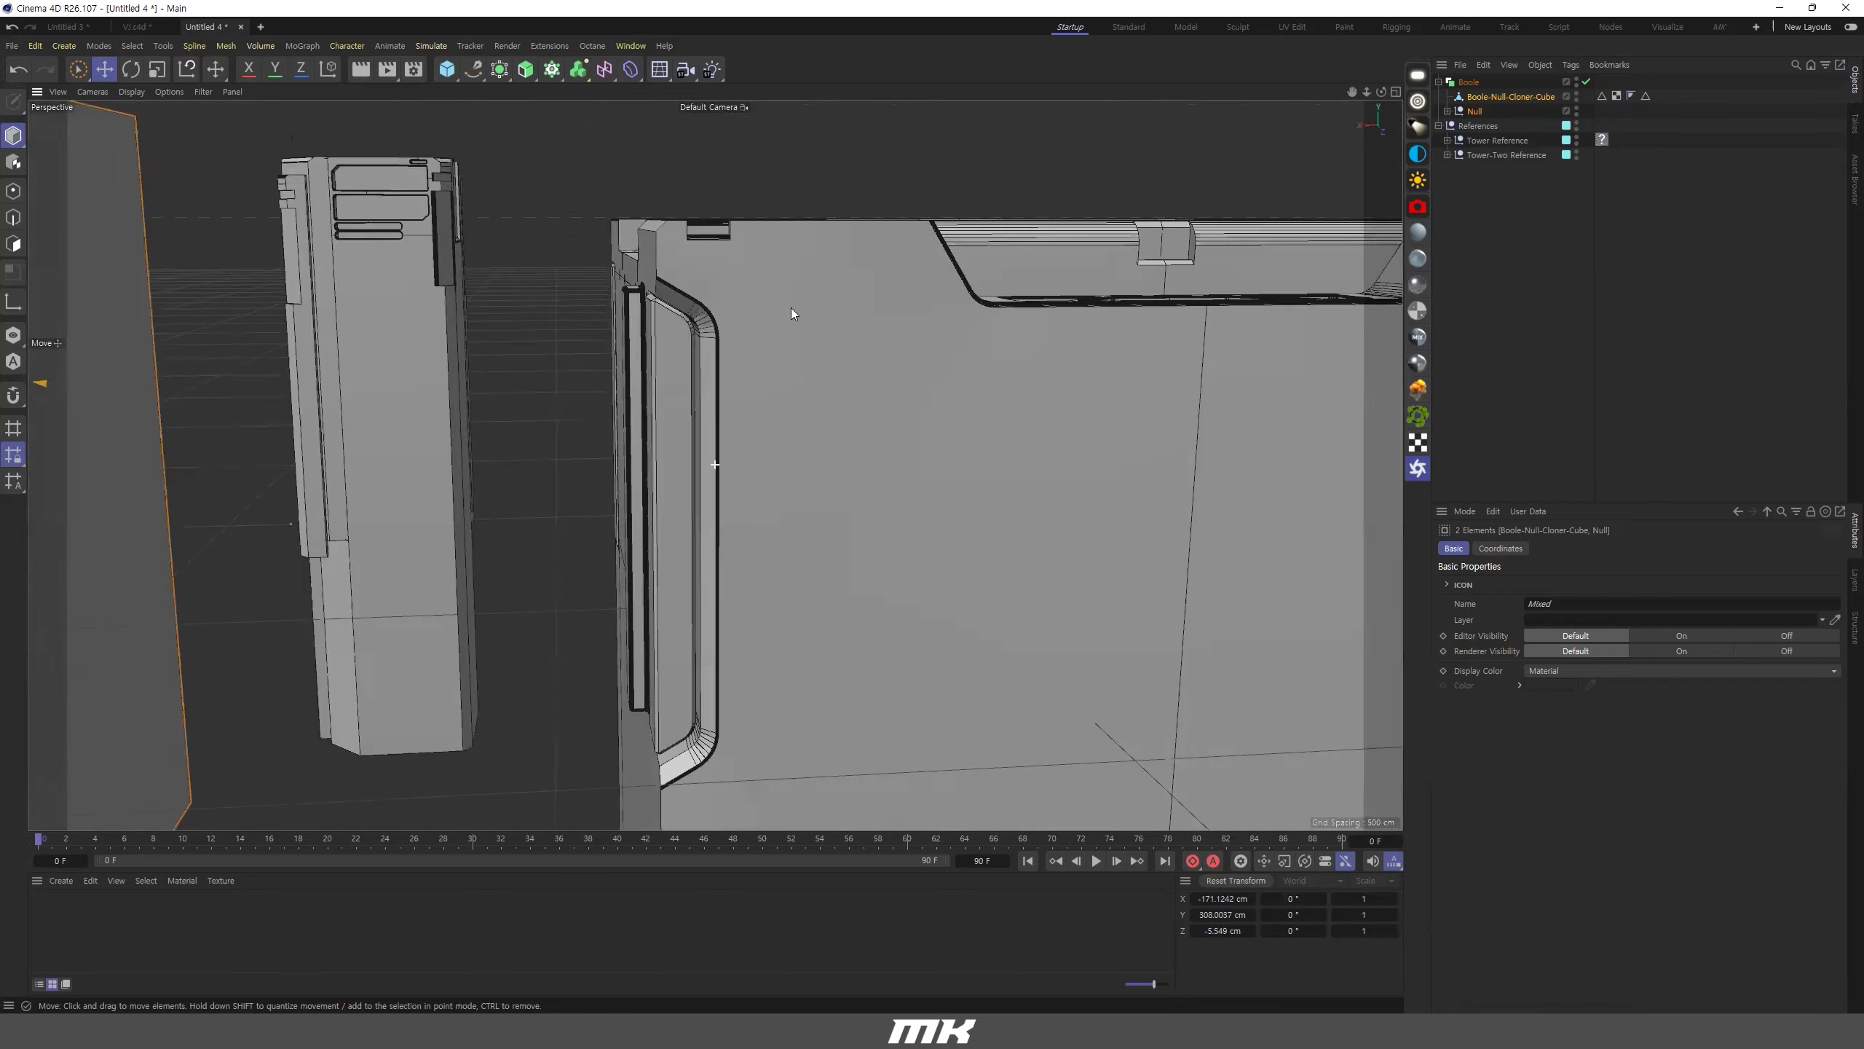
{"action": "right_click_drag", "start_coordinate": [785, 312], "coordinate": [1029, 310], "text": "alt"}
{"action": "left_click_drag", "start_coordinate": [588, 328], "coordinate": [938, 308], "text": "alt"}
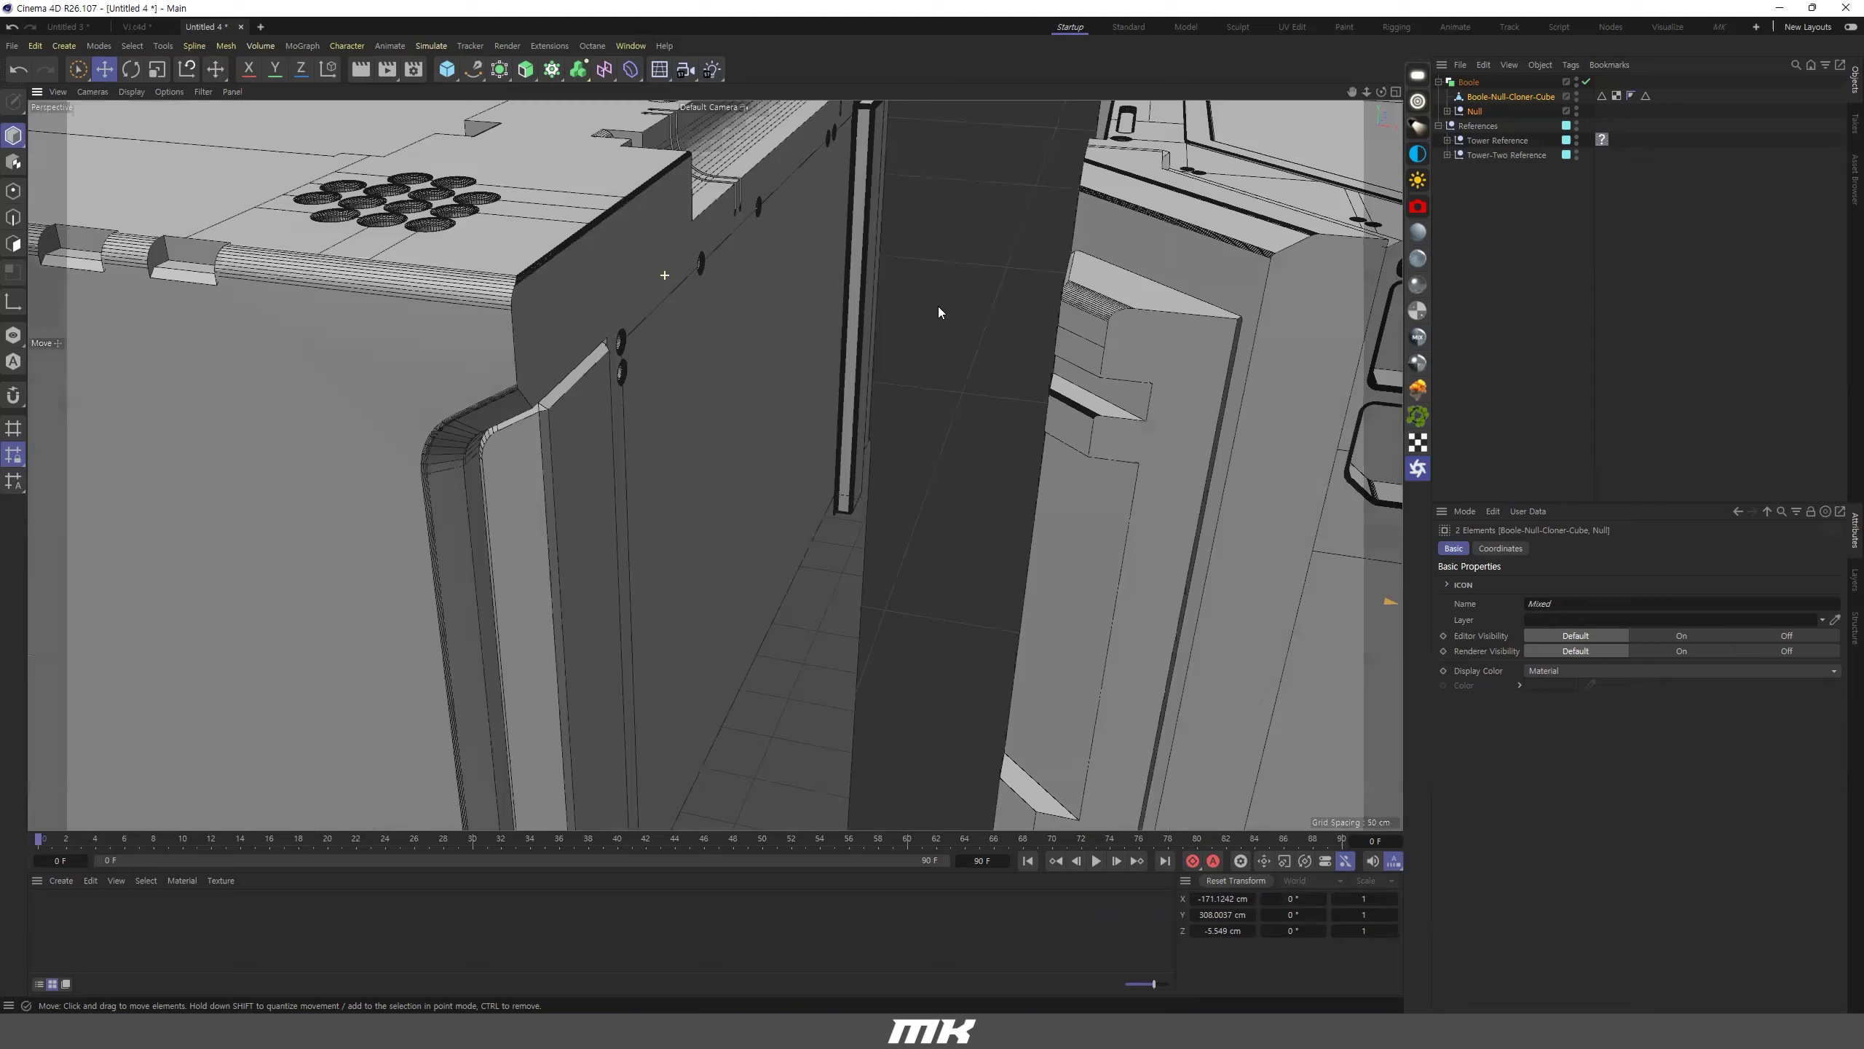
{"action": "scroll", "coordinate": [888, 373], "scroll_direction": "down", "scroll_amount": 5}
{"action": "left_click_drag", "start_coordinate": [882, 376], "coordinate": [901, 646], "text": "alt"}
{"action": "left_click_drag", "start_coordinate": [576, 569], "coordinate": [774, 436], "text": "alt"}
Examine the large recess at the reference tower's other top edge, including its sloped ends, grooved panels and surroundings.
{"action": "scroll", "coordinate": [911, 377], "scroll_direction": "up", "scroll_amount": 5}
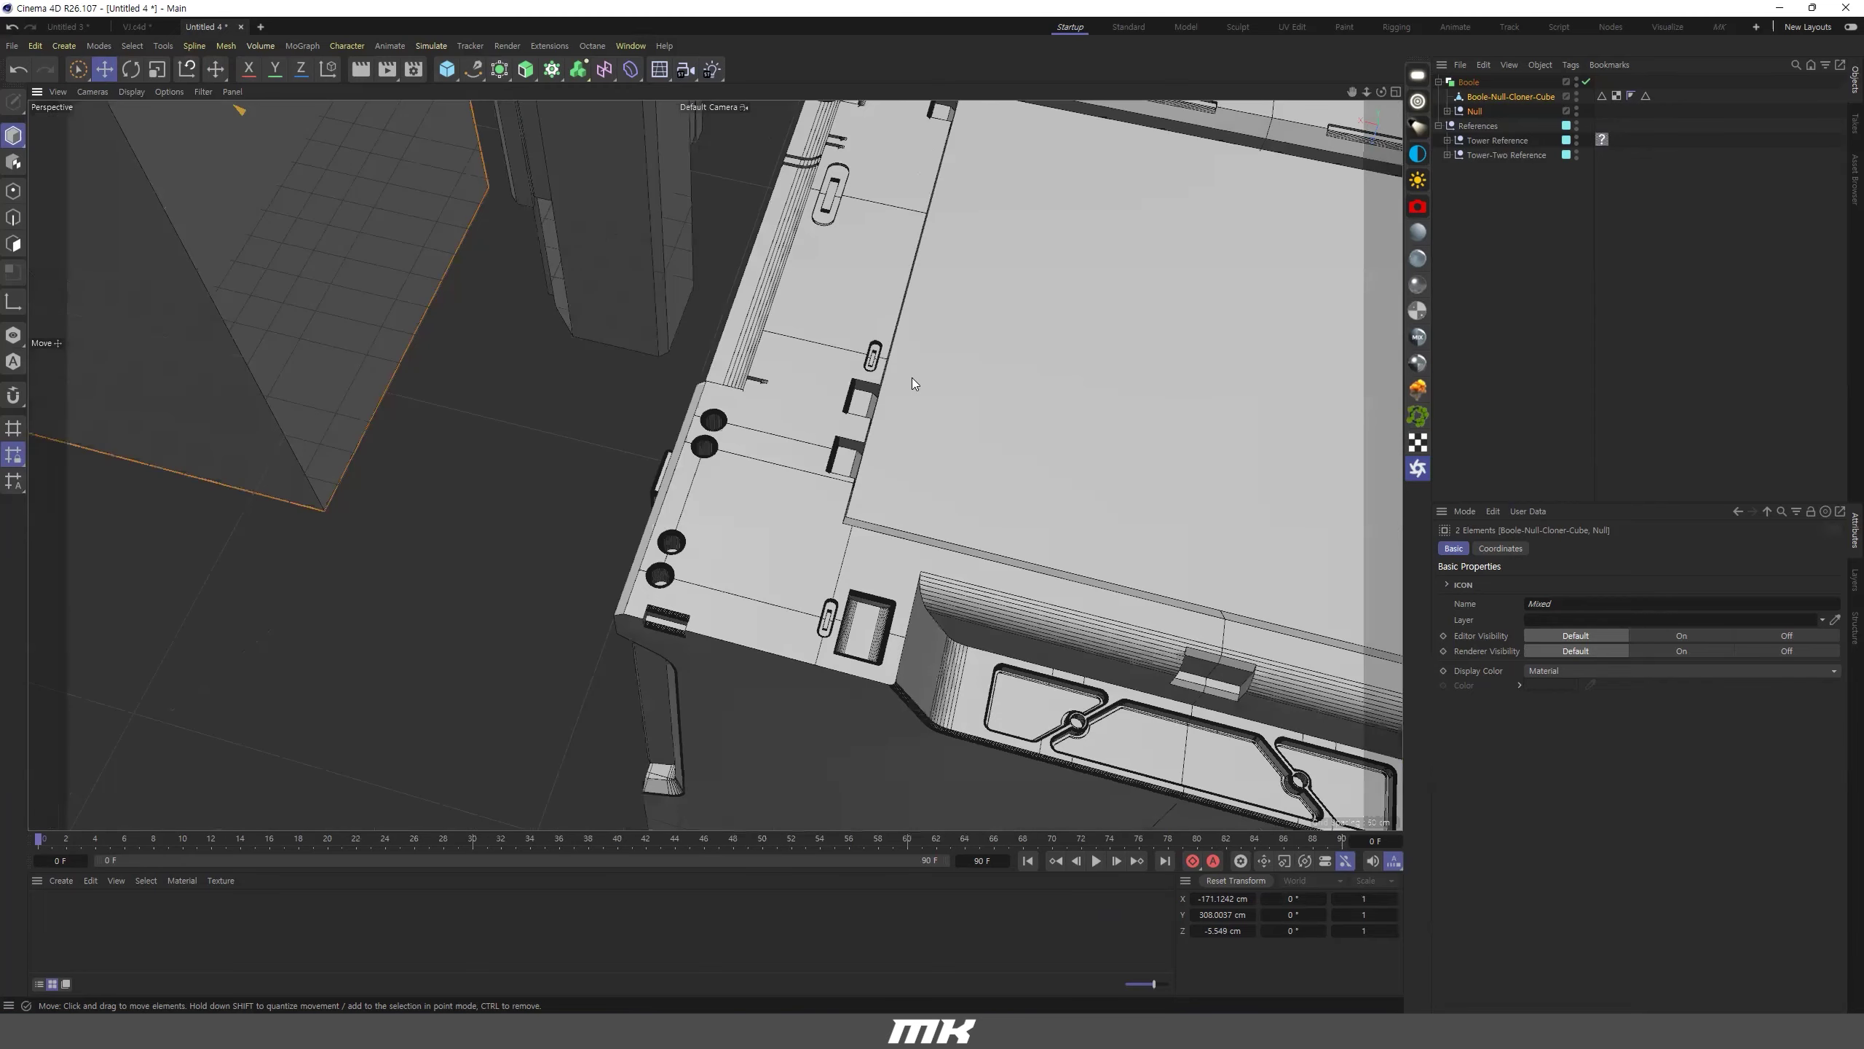
{"action": "middle_click_drag", "start_coordinate": [1189, 733], "coordinate": [687, 471], "text": "alt"}
{"action": "scroll", "coordinate": [688, 470], "scroll_direction": "up", "scroll_amount": 2}
{"action": "left_click_drag", "start_coordinate": [687, 470], "coordinate": [811, 496], "text": "alt"}
{"action": "scroll", "coordinate": [713, 514], "scroll_direction": "up", "scroll_amount": 1}
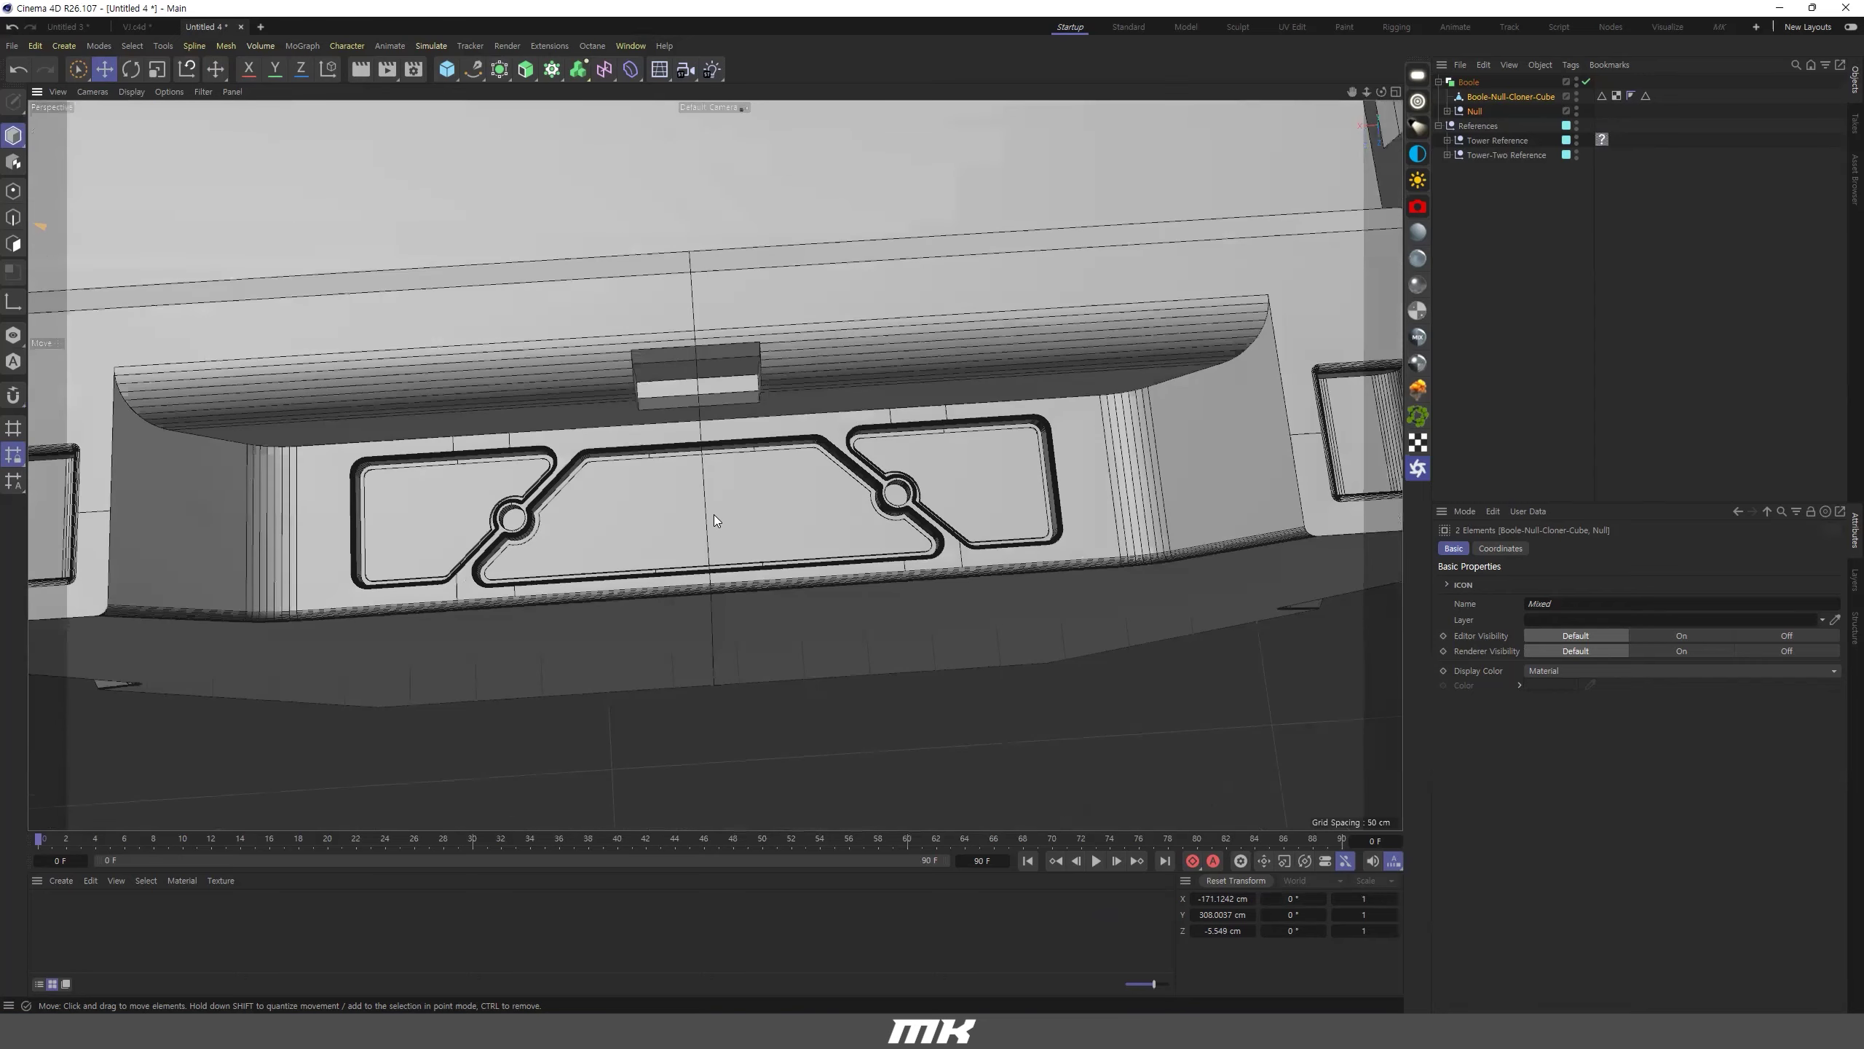
{"action": "left_click_drag", "start_coordinate": [447, 487], "coordinate": [322, 454], "text": "alt"}
{"action": "left_click_drag", "start_coordinate": [586, 446], "coordinate": [531, 449], "text": "alt"}
{"action": "scroll", "coordinate": [555, 433], "scroll_direction": "down", "scroll_amount": 5}
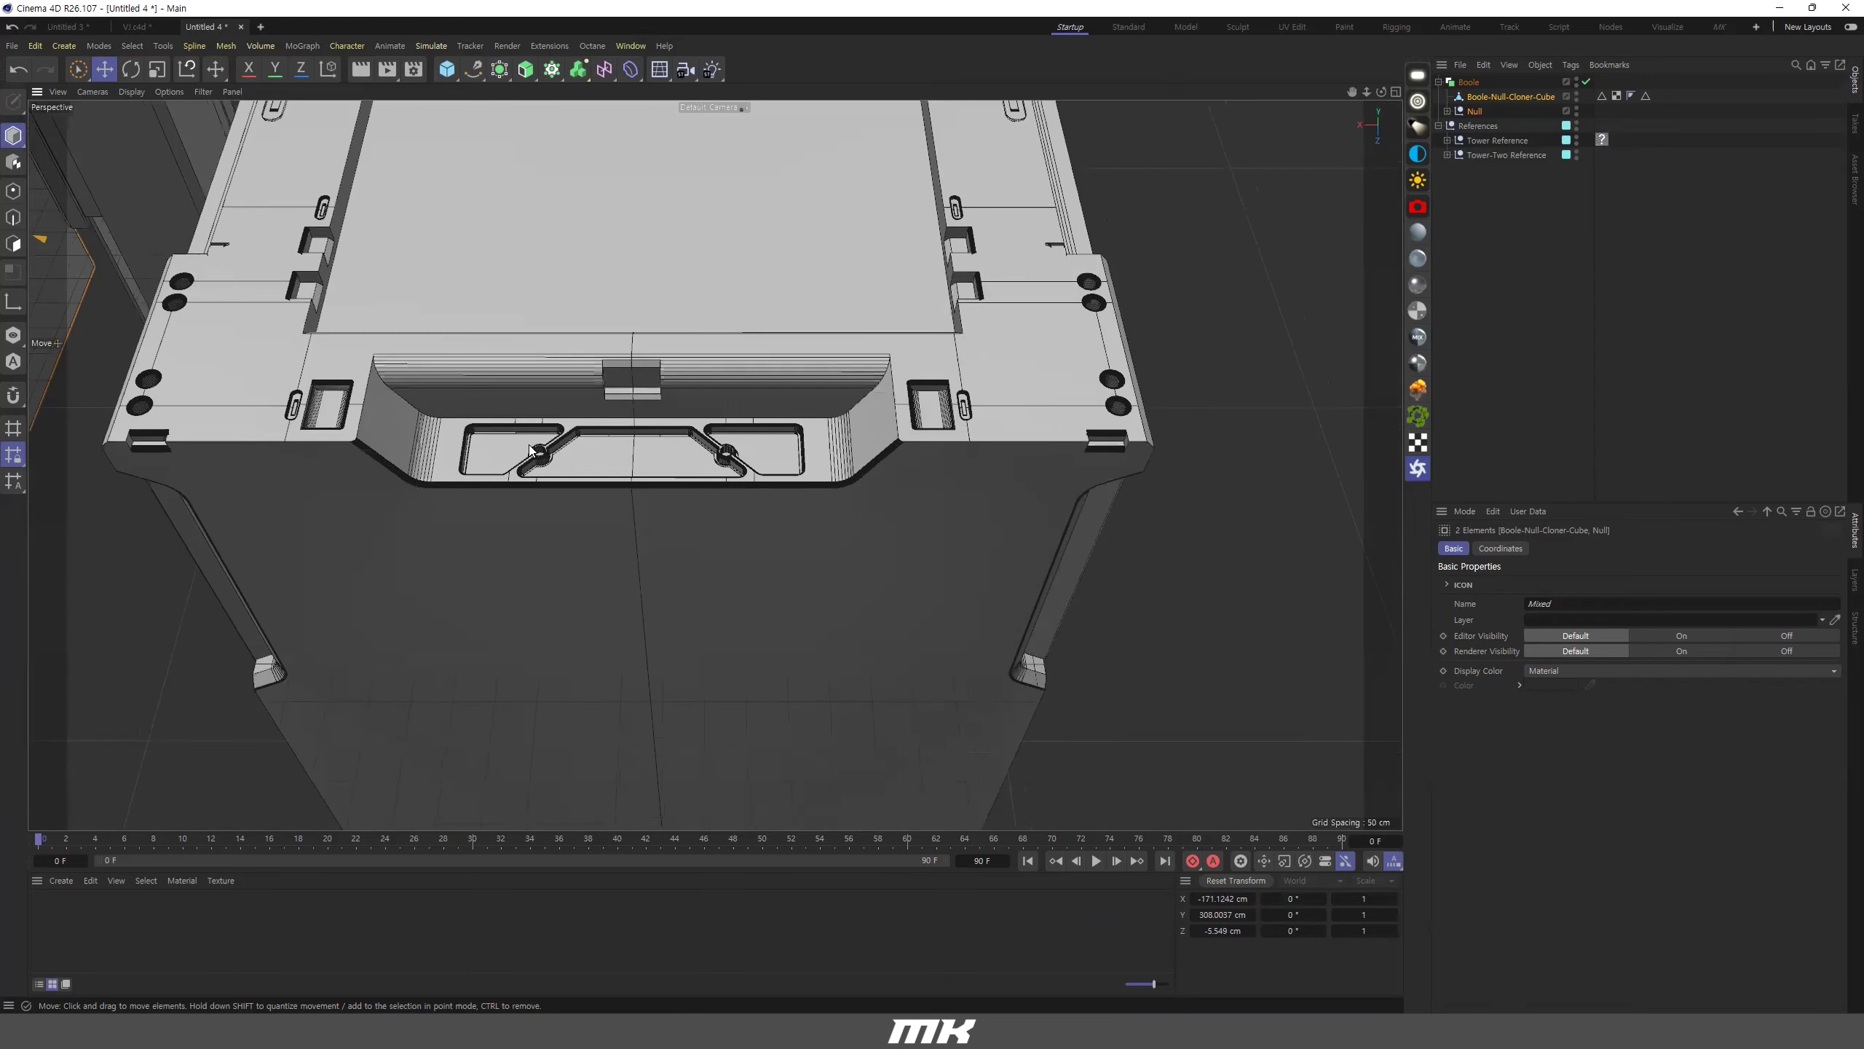
{"action": "scroll", "coordinate": [556, 487], "scroll_direction": "down", "scroll_amount": 3}
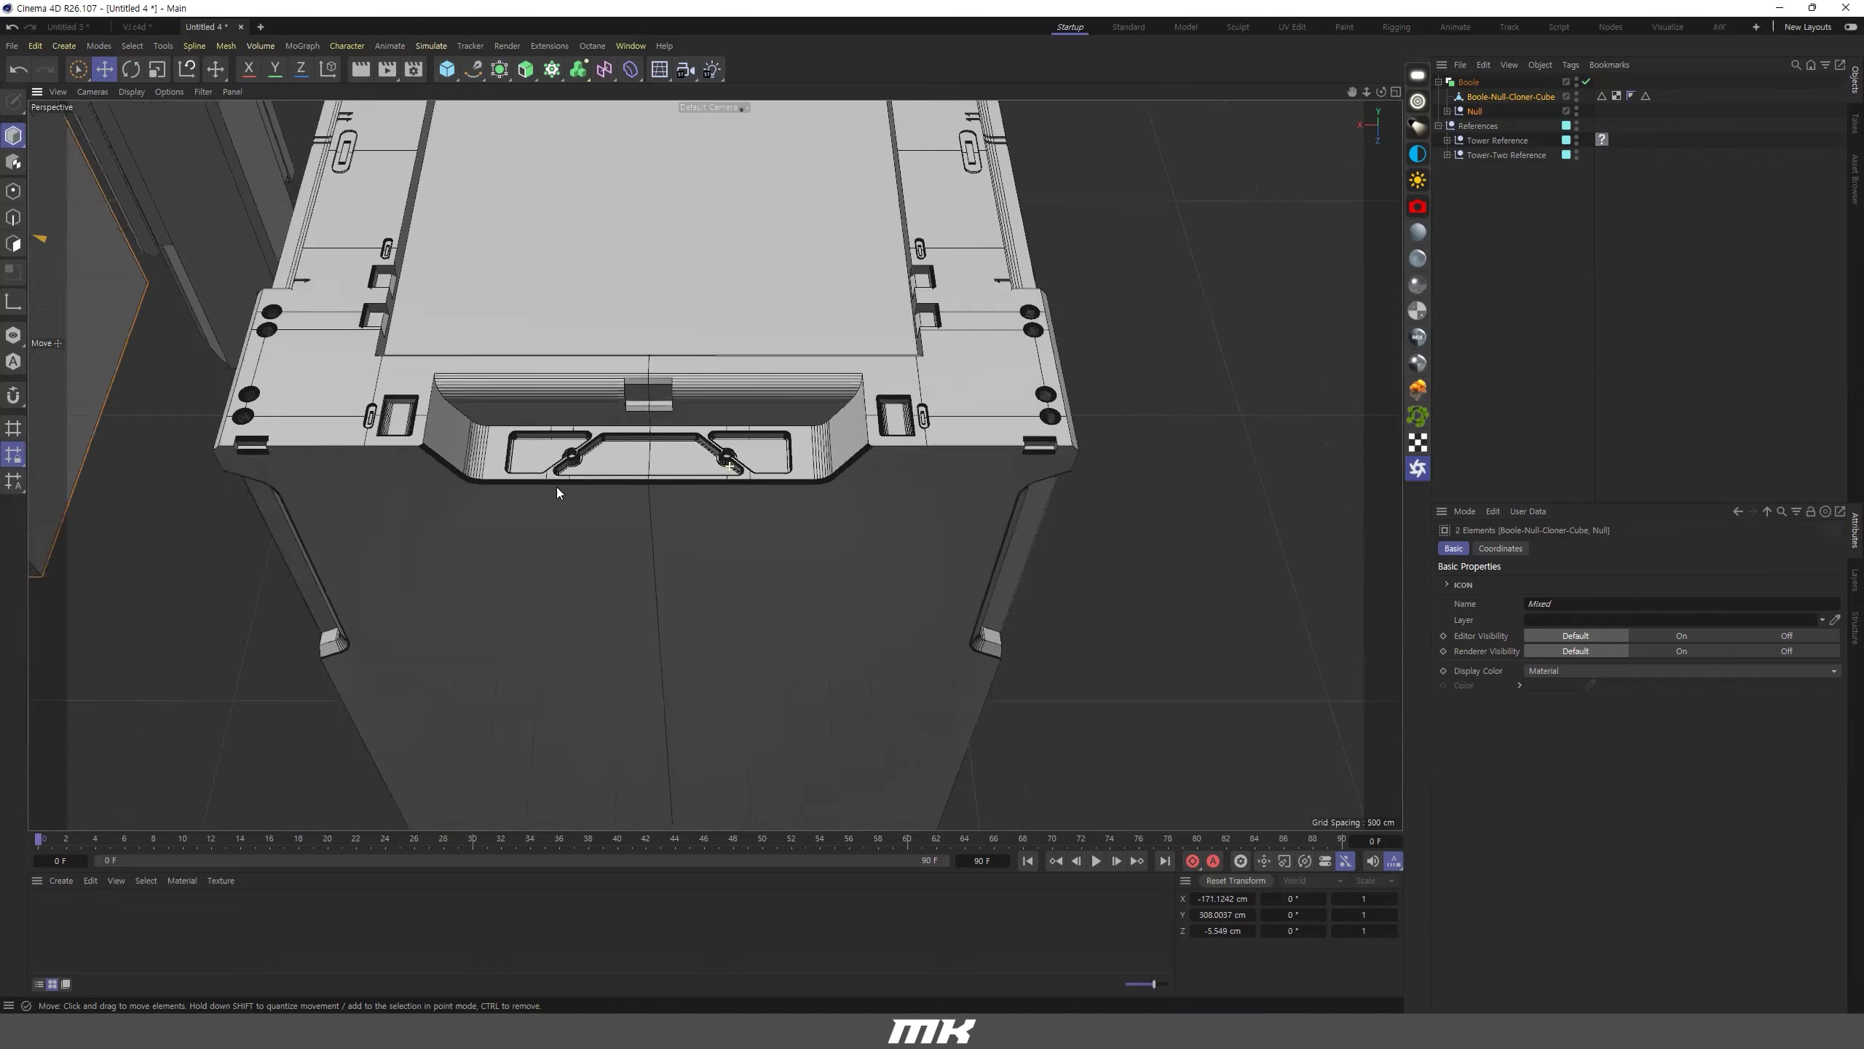
{"action": "scroll", "coordinate": [745, 496], "scroll_direction": "down", "scroll_amount": 4}
{"action": "scroll", "coordinate": [444, 345], "scroll_direction": "up", "scroll_amount": 3}
{"action": "left_click_drag", "start_coordinate": [543, 380], "coordinate": [664, 373], "text": "alt"}
{"action": "scroll", "coordinate": [562, 254], "scroll_direction": "down", "scroll_amount": 1}
Add a cube at the rebuilt tower's adjoining top edge and widen it along X to about 452 cm.
{"action": "left_click", "coordinate": [447, 70]}
{"action": "scroll", "coordinate": [649, 461], "scroll_direction": "down", "scroll_amount": 4}
{"action": "left_click_drag", "start_coordinate": [532, 540], "coordinate": [602, 624], "text": "alt"}
{"action": "left_click_drag", "start_coordinate": [581, 604], "coordinate": [681, 668]}
{"action": "left_click_drag", "start_coordinate": [566, 581], "coordinate": [729, 523]}
{"action": "scroll", "coordinate": [607, 457], "scroll_direction": "up", "scroll_amount": 3}
{"action": "left_click_drag", "start_coordinate": [603, 452], "coordinate": [575, 478]}
{"action": "left_click_drag", "start_coordinate": [576, 479], "coordinate": [605, 507], "text": "alt"}
{"action": "left_click_drag", "start_coordinate": [730, 651], "coordinate": [426, 620]}
{"action": "left_click_drag", "start_coordinate": [351, 487], "coordinate": [353, 512]}
Position the wide cube over the top edge using the top view, at about X -385 cm and Z 412 cm.
{"action": "key", "text": "F2"}
{"action": "scroll", "coordinate": [968, 463], "scroll_direction": "up", "scroll_amount": 8}
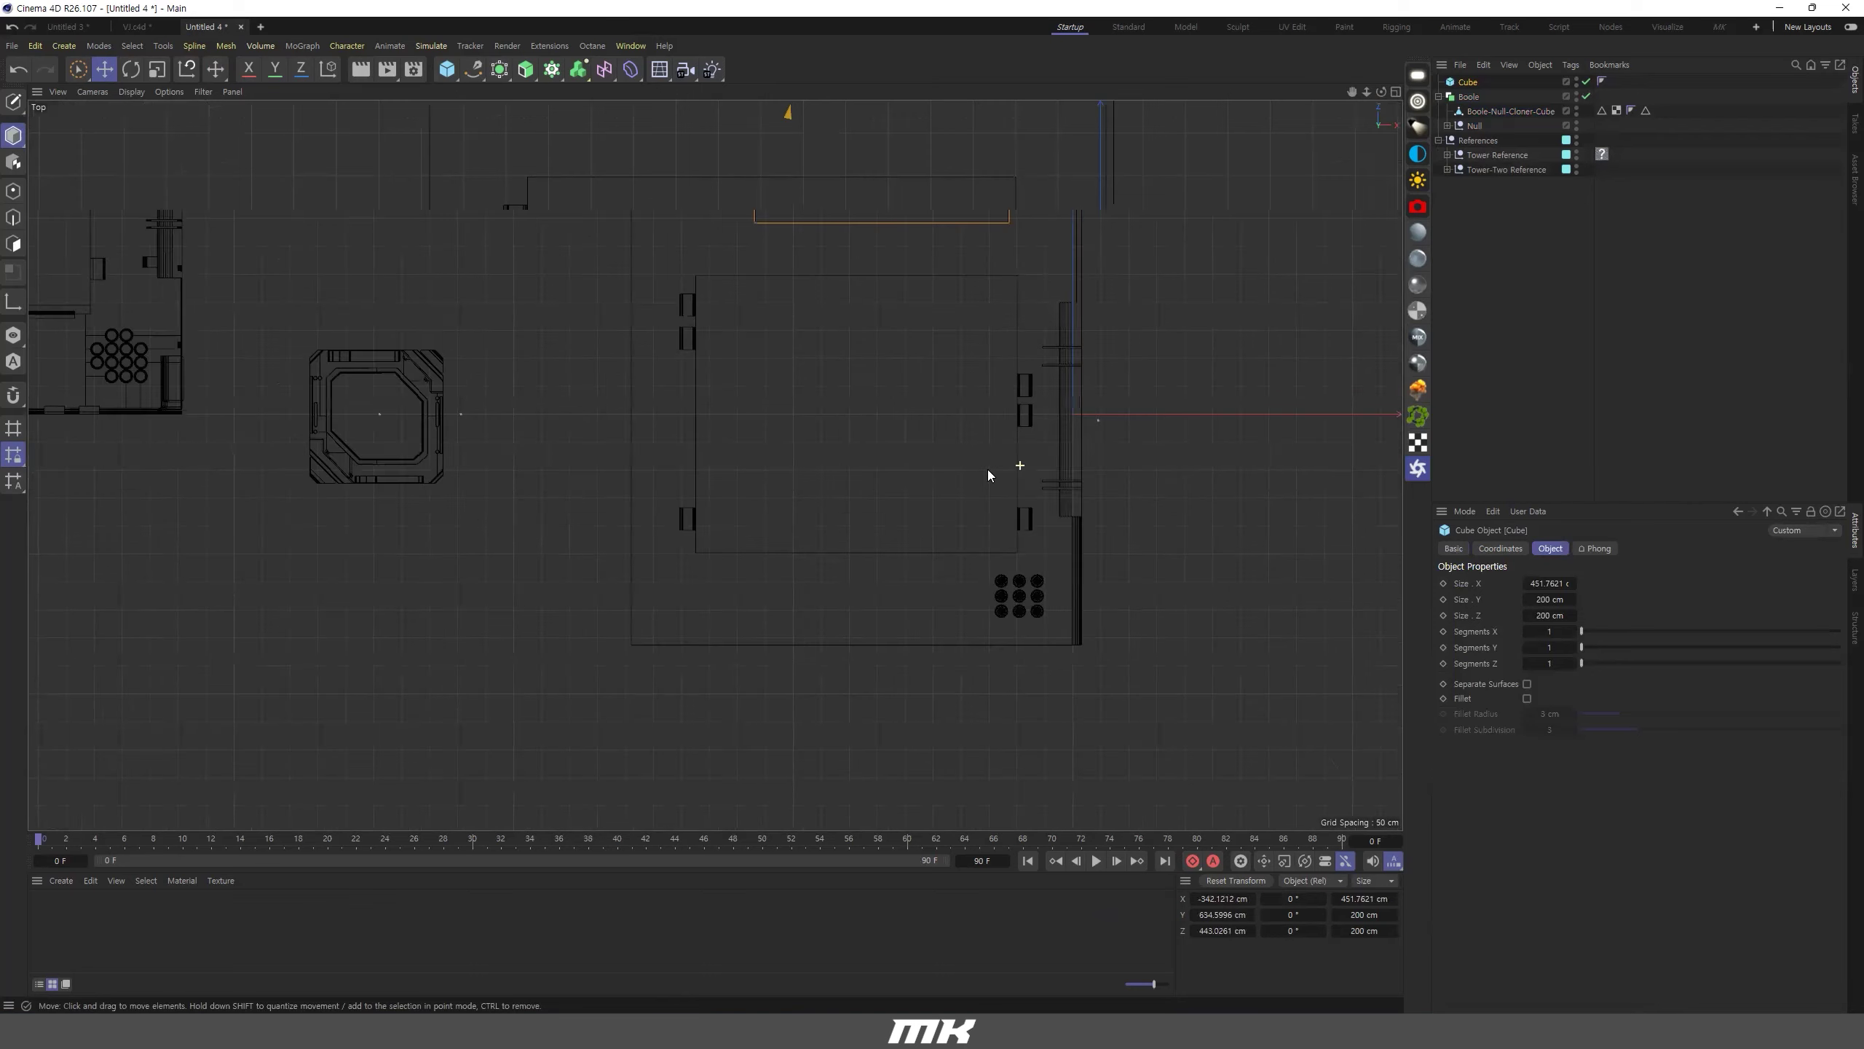
{"action": "left_click_drag", "start_coordinate": [985, 367], "coordinate": [932, 370]}
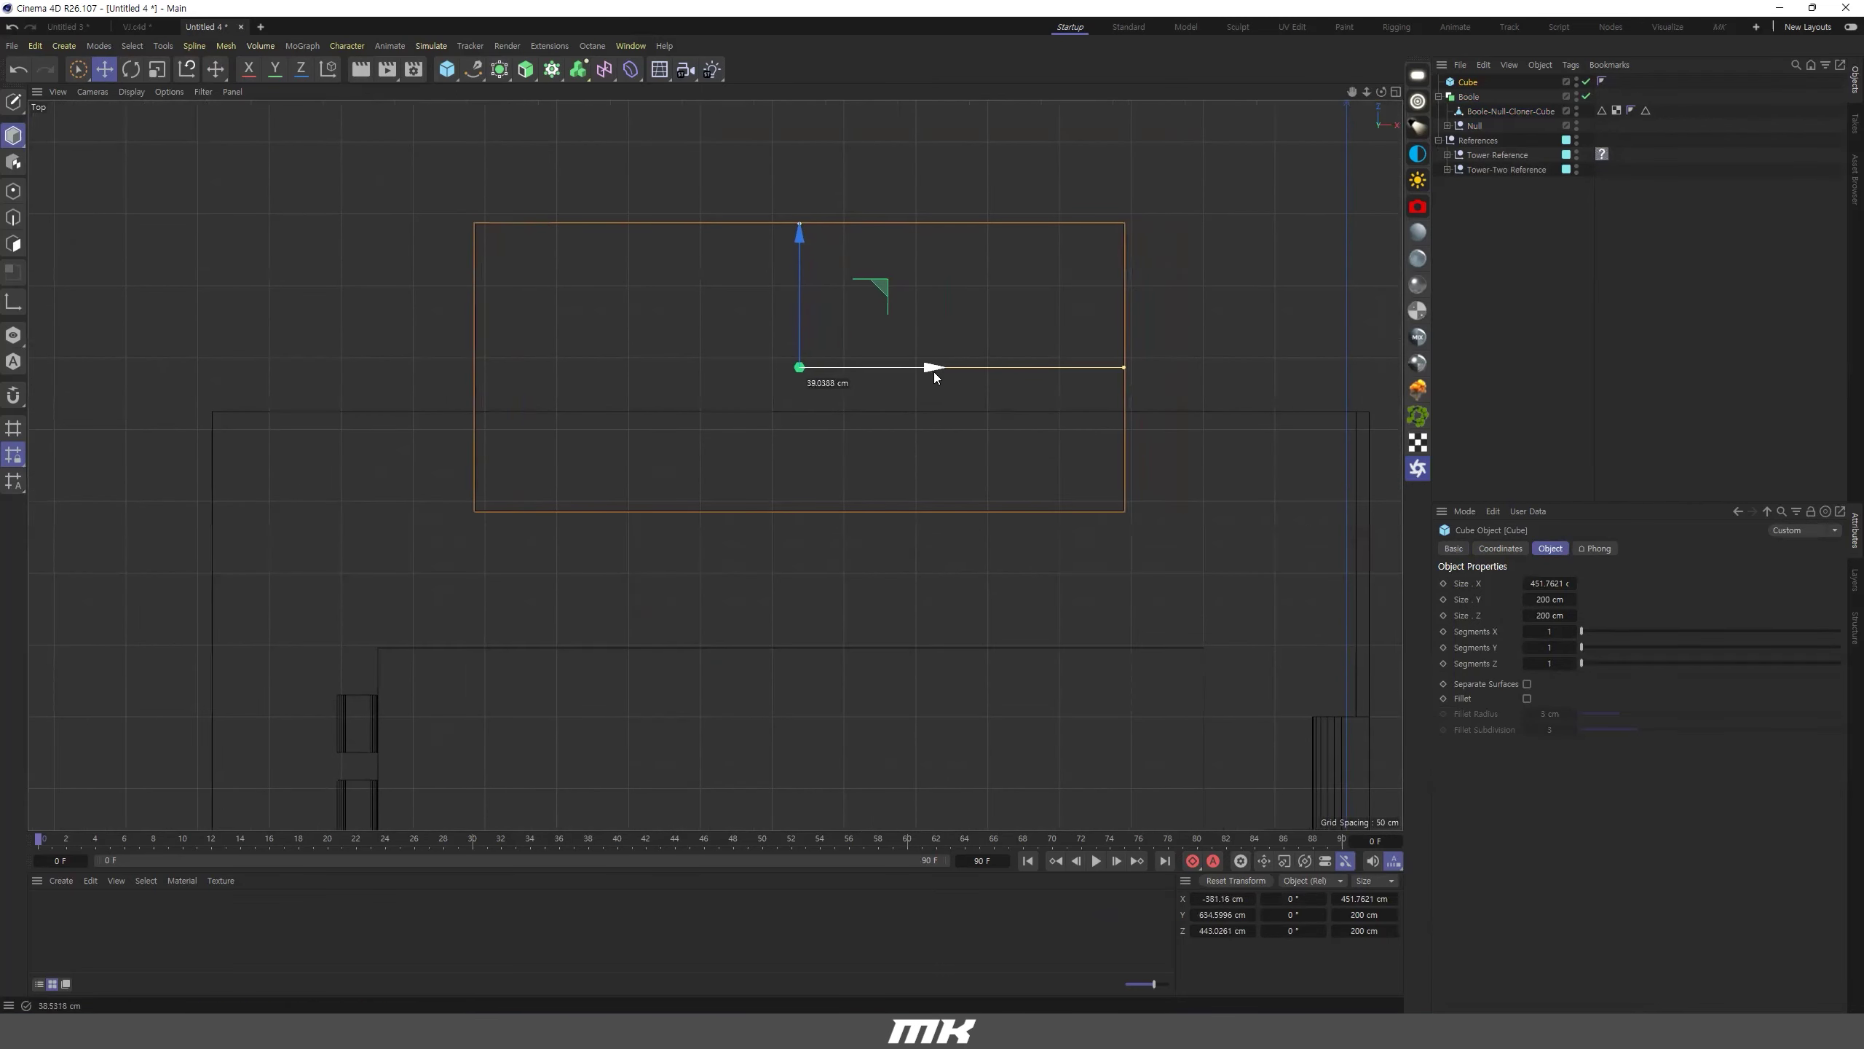
{"action": "left_click_drag", "start_coordinate": [793, 257], "coordinate": [788, 298]}
{"action": "middle_click", "coordinate": [954, 514]}
{"action": "middle_click", "coordinate": [899, 616]}
{"action": "scroll", "coordinate": [771, 547], "scroll_direction": "up", "scroll_amount": 2}
{"action": "middle_click", "coordinate": [559, 410]}
{"action": "middle_click", "coordinate": [559, 404]}
{"action": "left_click_drag", "start_coordinate": [558, 392], "coordinate": [694, 458], "text": "alt"}
{"action": "middle_click_drag", "start_coordinate": [410, 596], "coordinate": [816, 533], "text": "alt"}
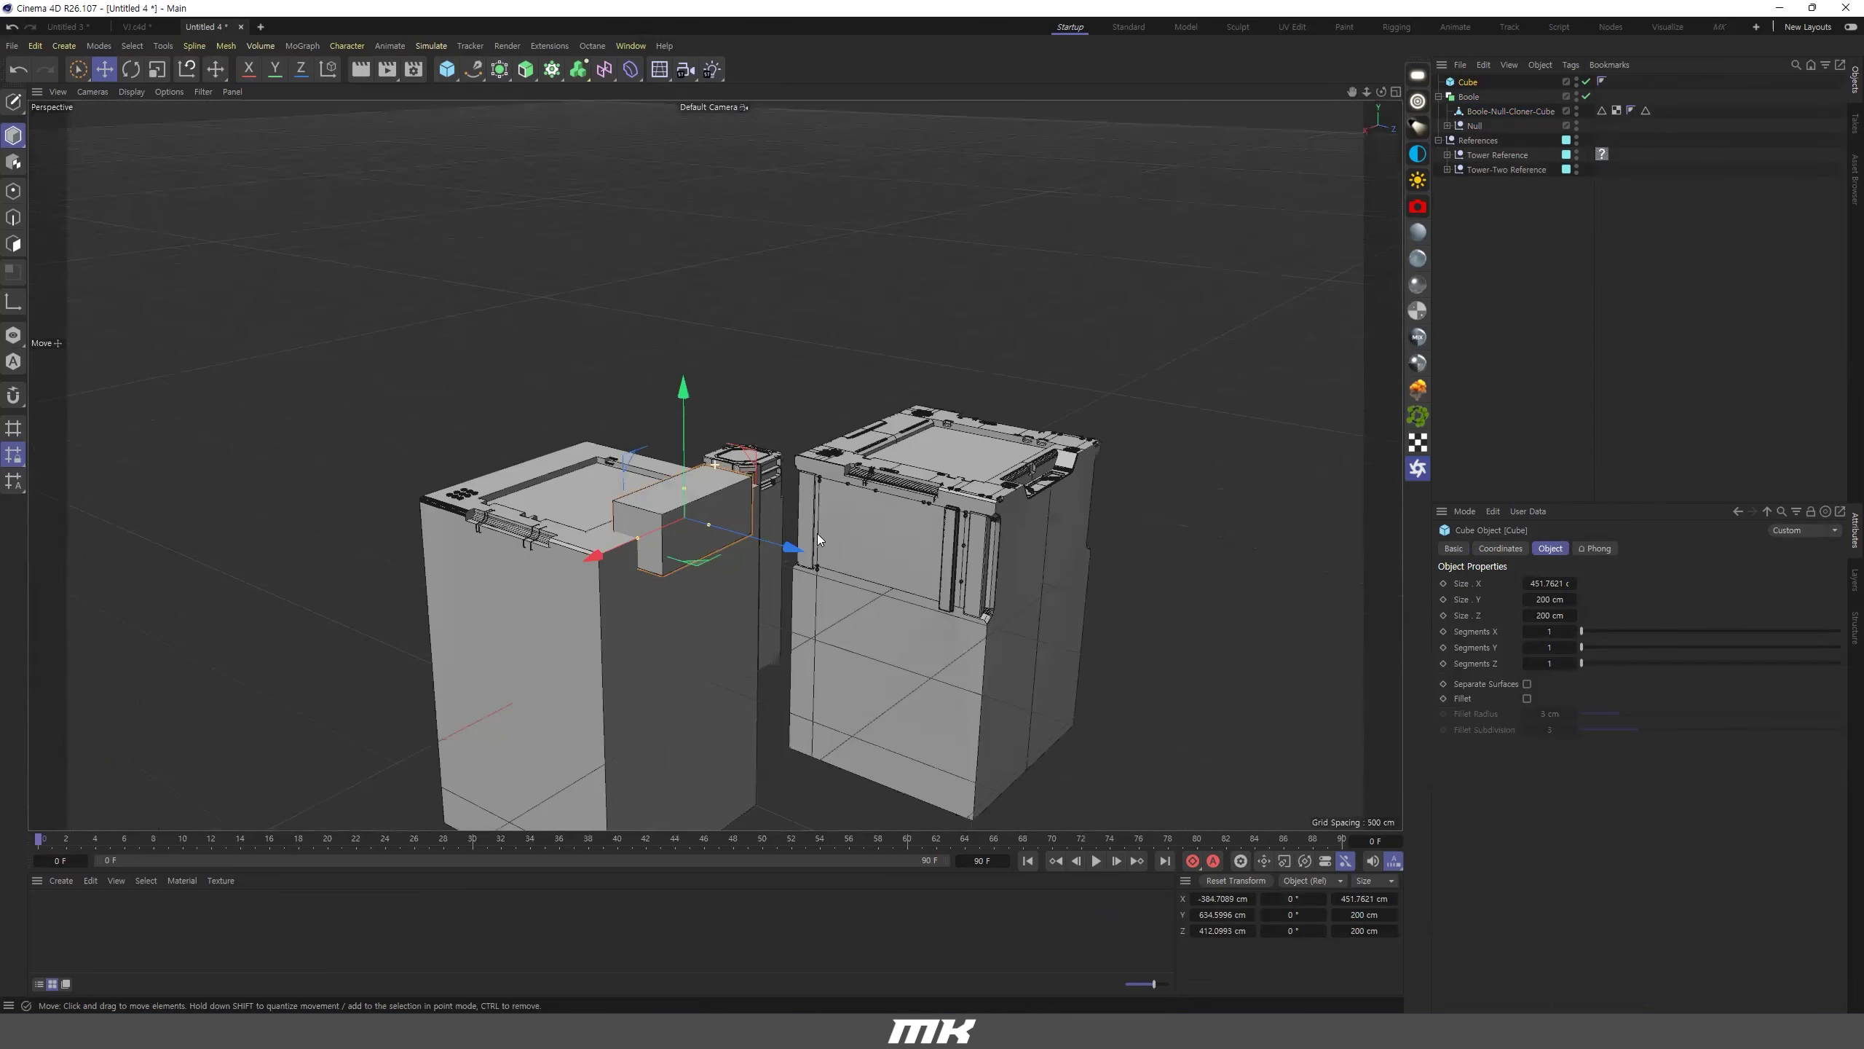
Compare the wide cube with the reference recess, examining its slanted ends and rounded lower corners.
{"action": "right_click_drag", "start_coordinate": [672, 553], "coordinate": [741, 552], "text": "alt"}
{"action": "scroll", "coordinate": [685, 561], "scroll_direction": "up", "scroll_amount": 2}
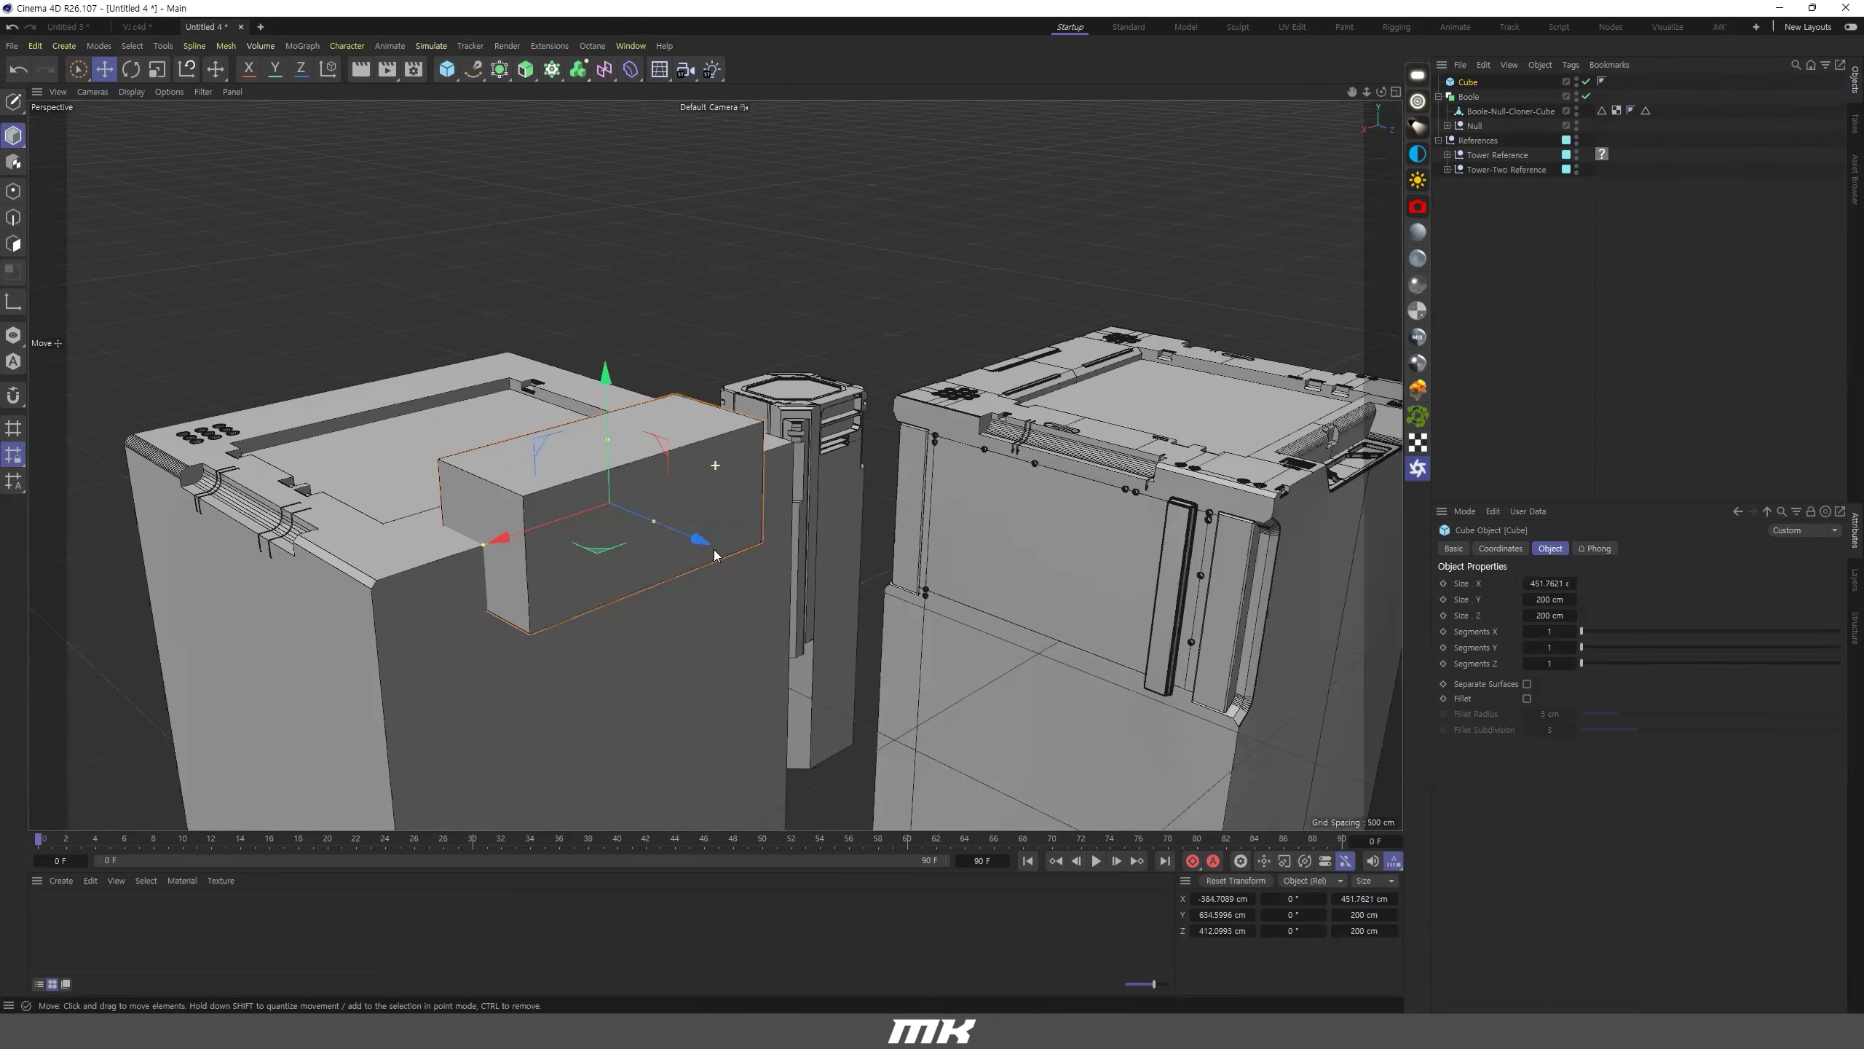
{"action": "left_click_drag", "start_coordinate": [530, 513], "coordinate": [426, 481], "text": "alt"}
{"action": "left_click_drag", "start_coordinate": [618, 537], "coordinate": [556, 530], "text": "alt"}
{"action": "left_click_drag", "start_coordinate": [967, 599], "coordinate": [948, 626], "text": "alt"}
{"action": "right_click_drag", "start_coordinate": [873, 632], "coordinate": [999, 625], "text": "alt"}
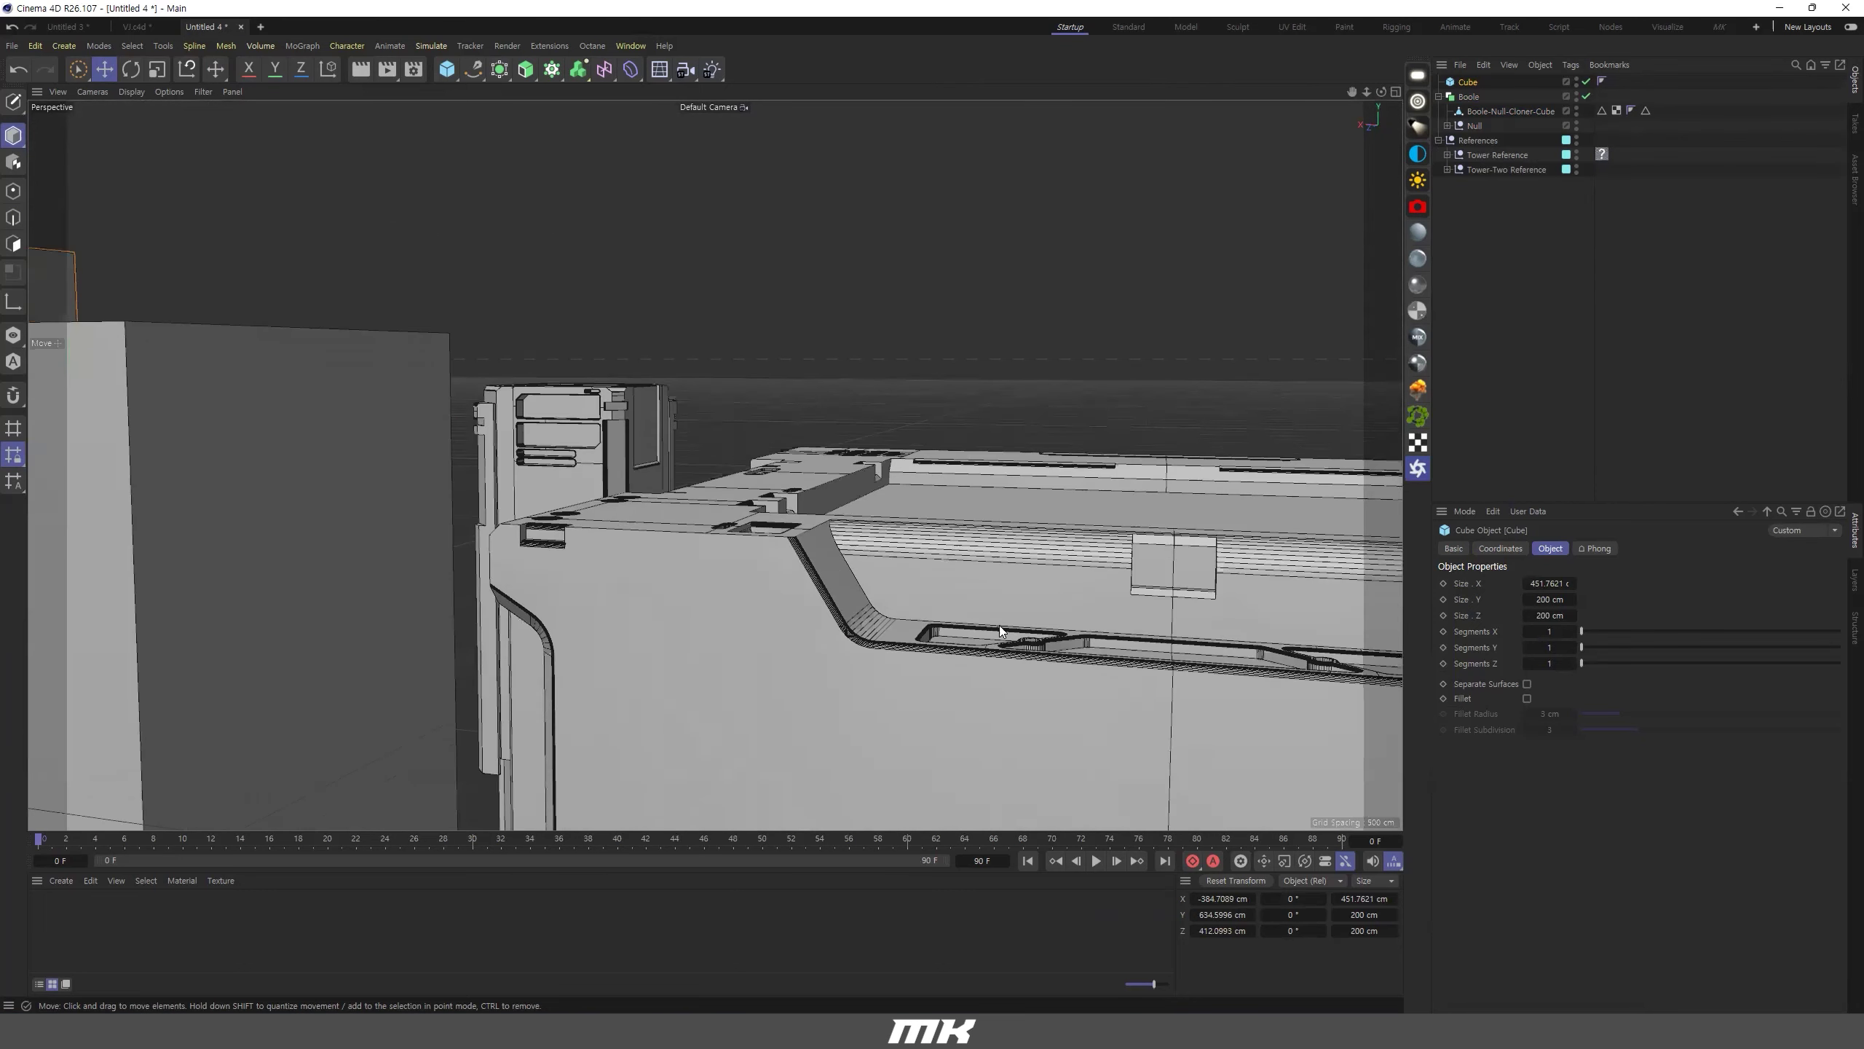
{"action": "middle_click_drag", "start_coordinate": [999, 625], "coordinate": [746, 562], "text": "alt"}
{"action": "left_click_drag", "start_coordinate": [745, 562], "coordinate": [759, 558], "text": "alt"}
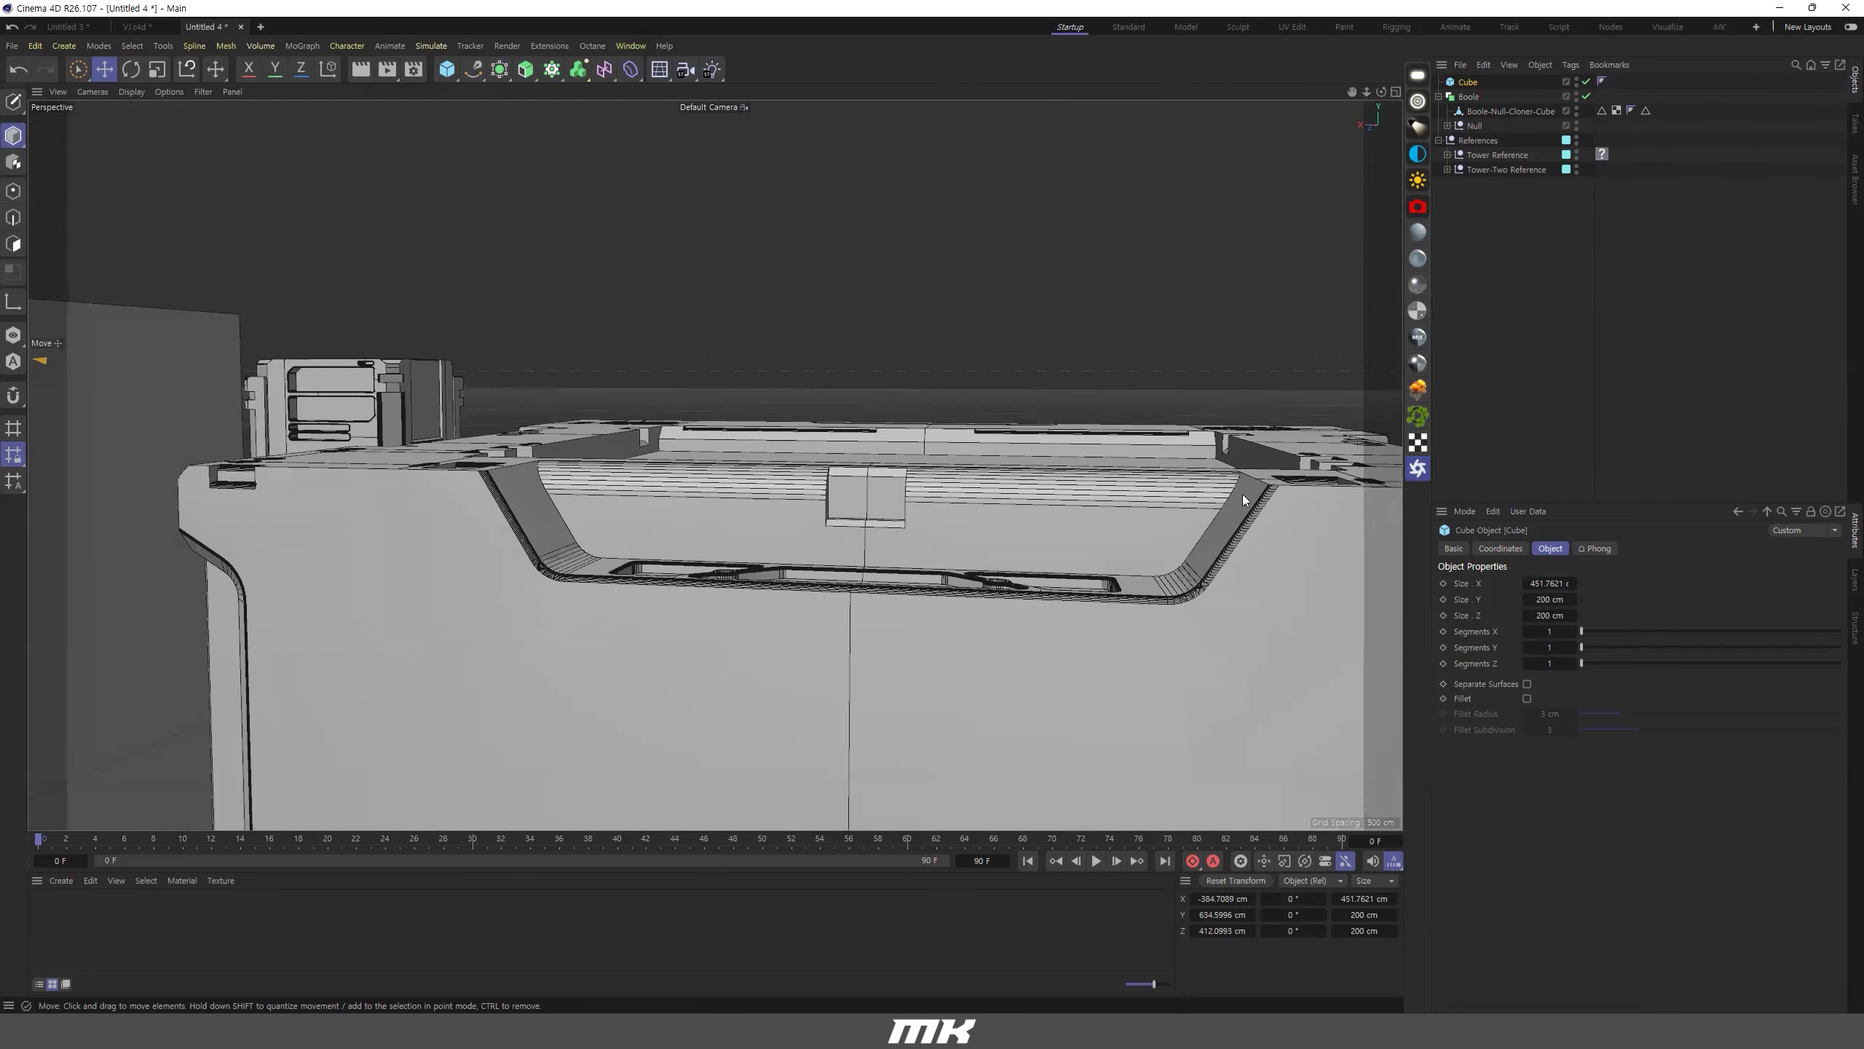
{"action": "right_click_drag", "start_coordinate": [1087, 515], "coordinate": [778, 536], "text": "alt"}
{"action": "middle_click_drag", "start_coordinate": [162, 510], "coordinate": [466, 524], "text": "alt"}
{"action": "left_click_drag", "start_coordinate": [466, 524], "coordinate": [679, 535], "text": "alt"}
{"action": "left_click_drag", "start_coordinate": [454, 473], "coordinate": [506, 477], "text": "alt"}
{"action": "right_click_drag", "start_coordinate": [18, 172], "coordinate": [112, 192], "text": "alt"}
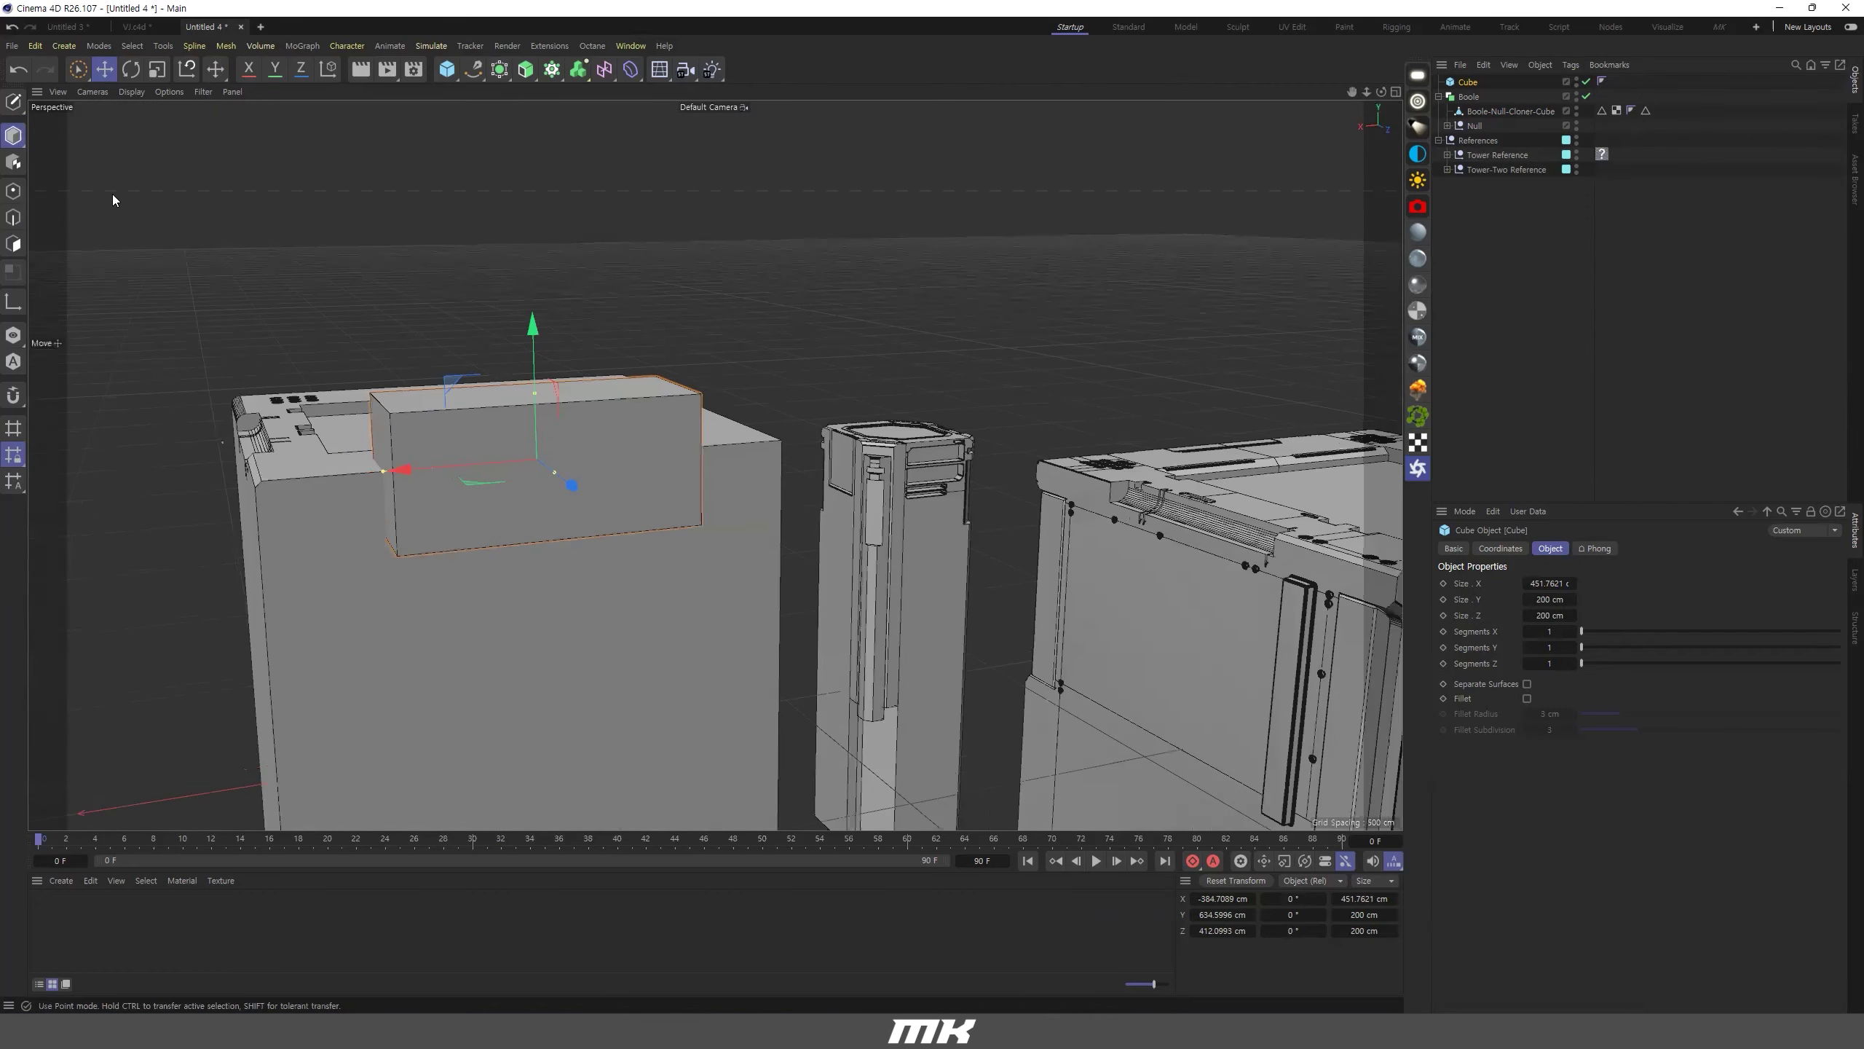
Make the wide cube editable and select the two short edges at the ends of its top face.
{"action": "key", "text": "c"}
{"action": "left_click", "coordinate": [13, 222]}
{"action": "left_click", "coordinate": [377, 409]}
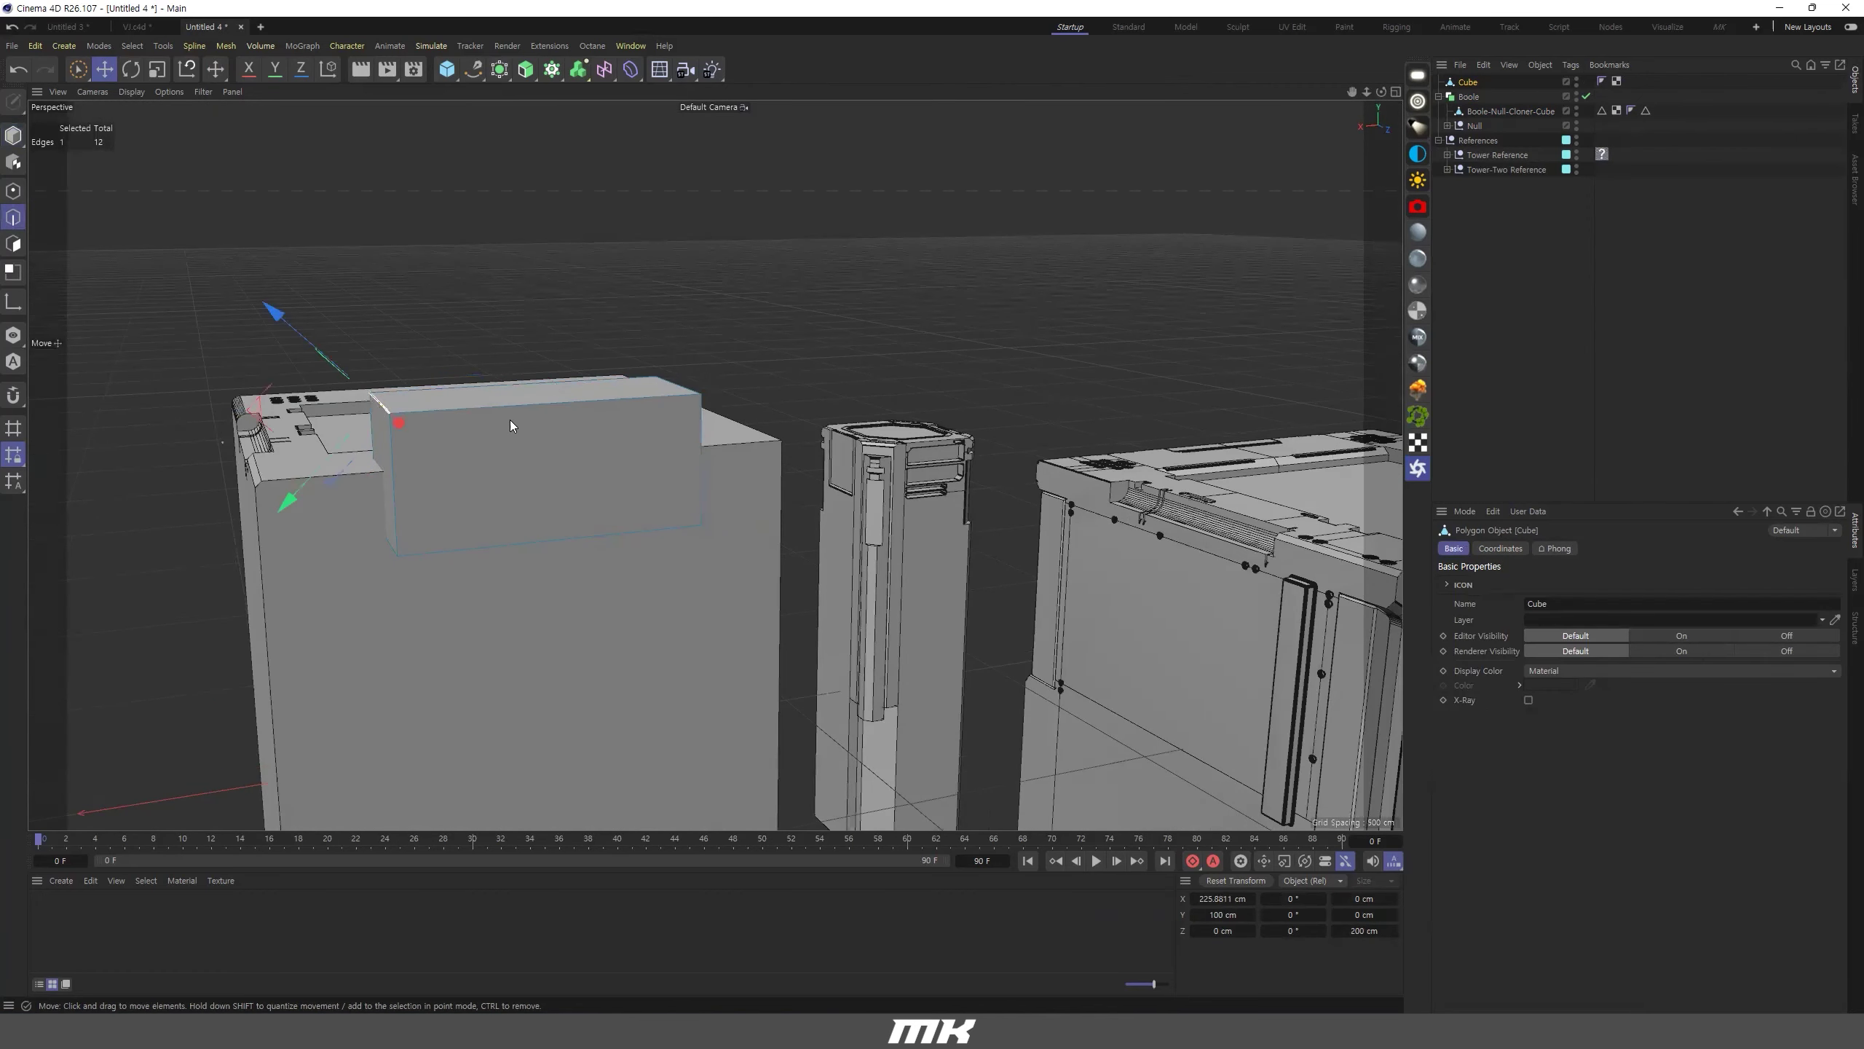
{"action": "left_click", "coordinate": [686, 390], "text": "shift"}
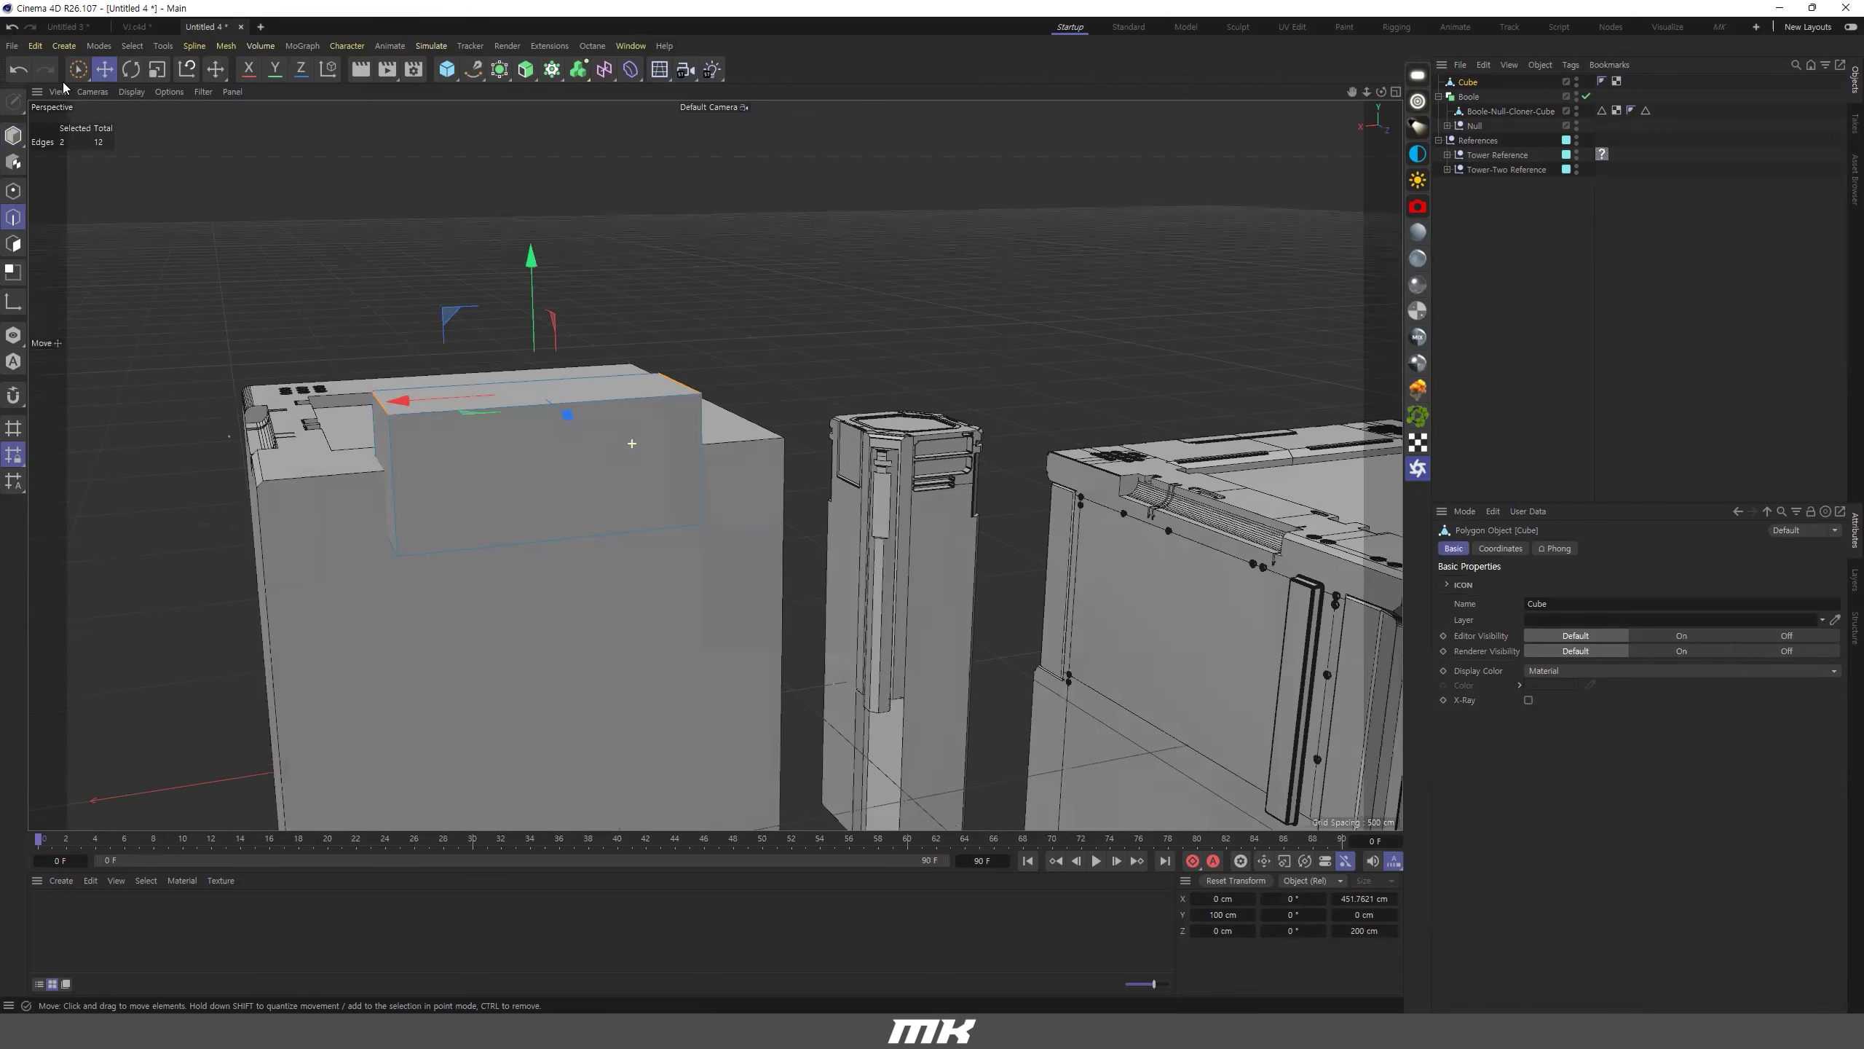
Scale the two selected top edges of the cube outward along X to about 595 cm so its ends slant.
{"action": "key", "text": "t"}
{"action": "left_click_drag", "start_coordinate": [402, 401], "coordinate": [354, 413]}
{"action": "left_click_drag", "start_coordinate": [503, 465], "coordinate": [401, 463], "text": "alt"}
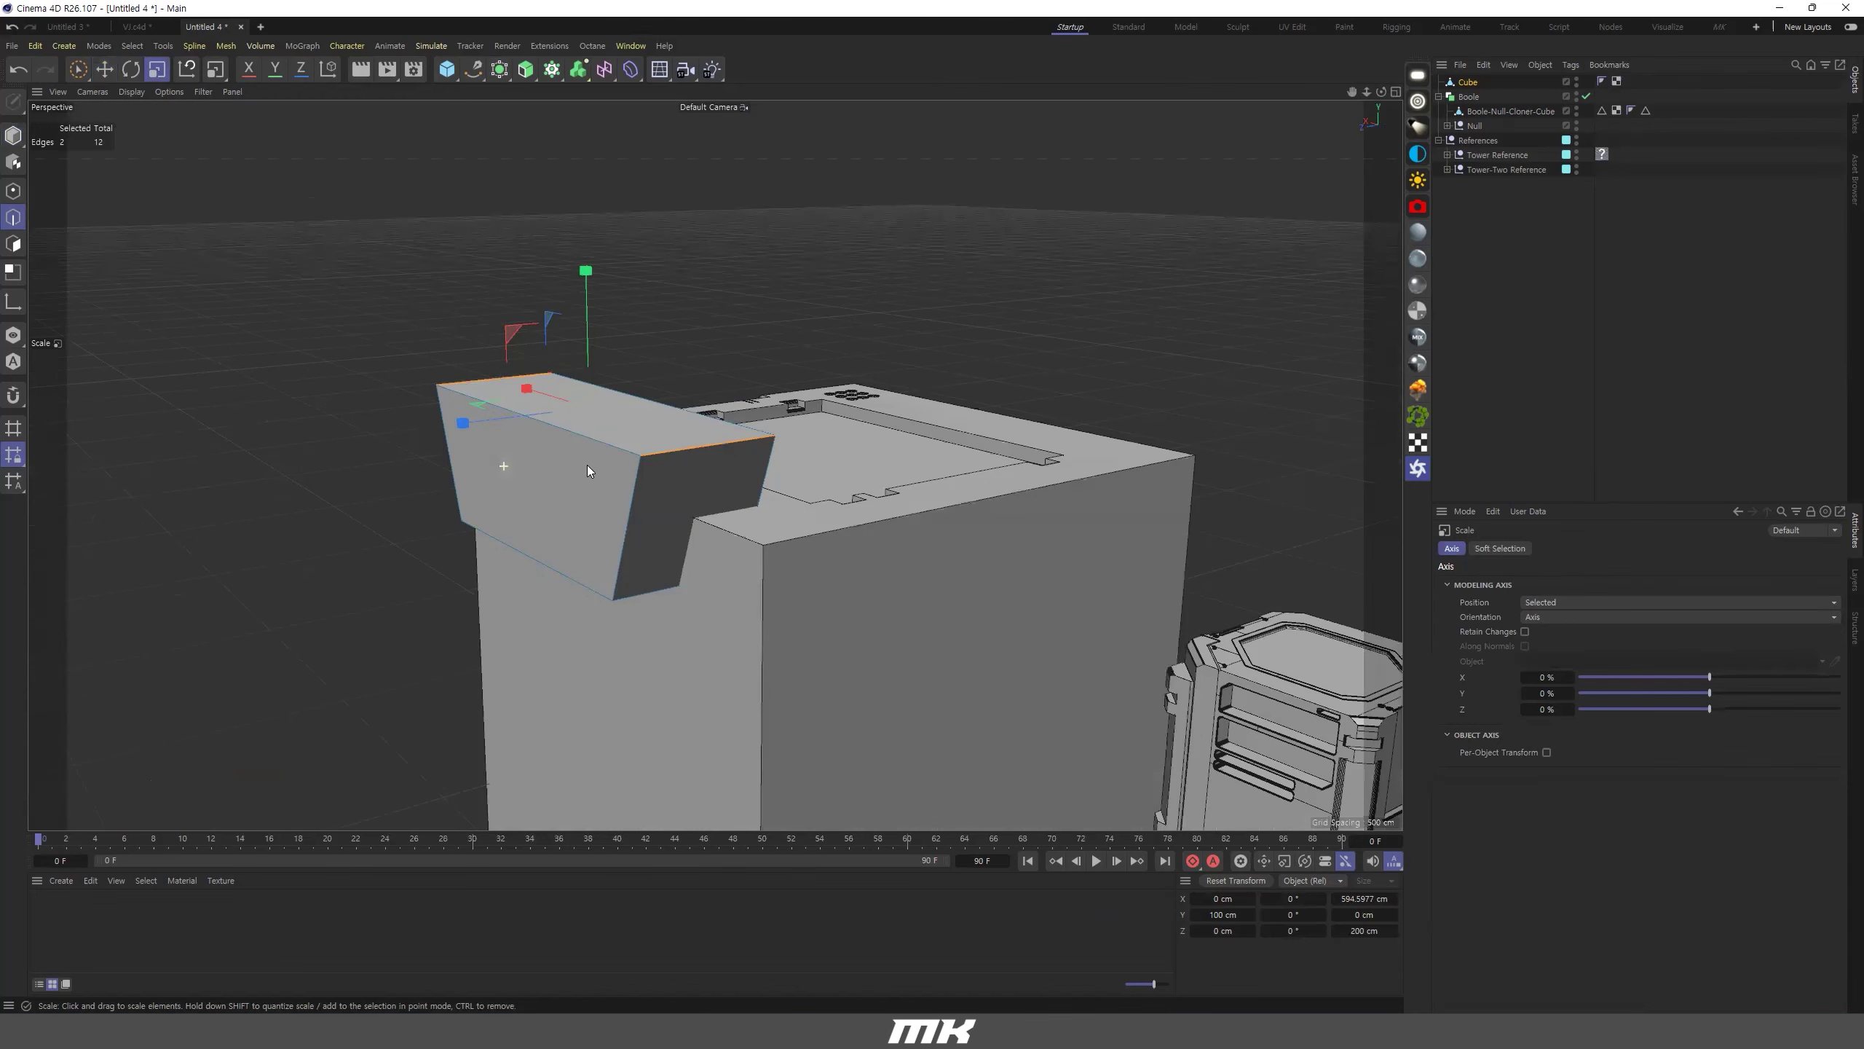
{"action": "left_click_drag", "start_coordinate": [587, 465], "coordinate": [530, 452], "text": "alt"}
{"action": "right_click_drag", "start_coordinate": [658, 458], "coordinate": [800, 443], "text": "alt"}
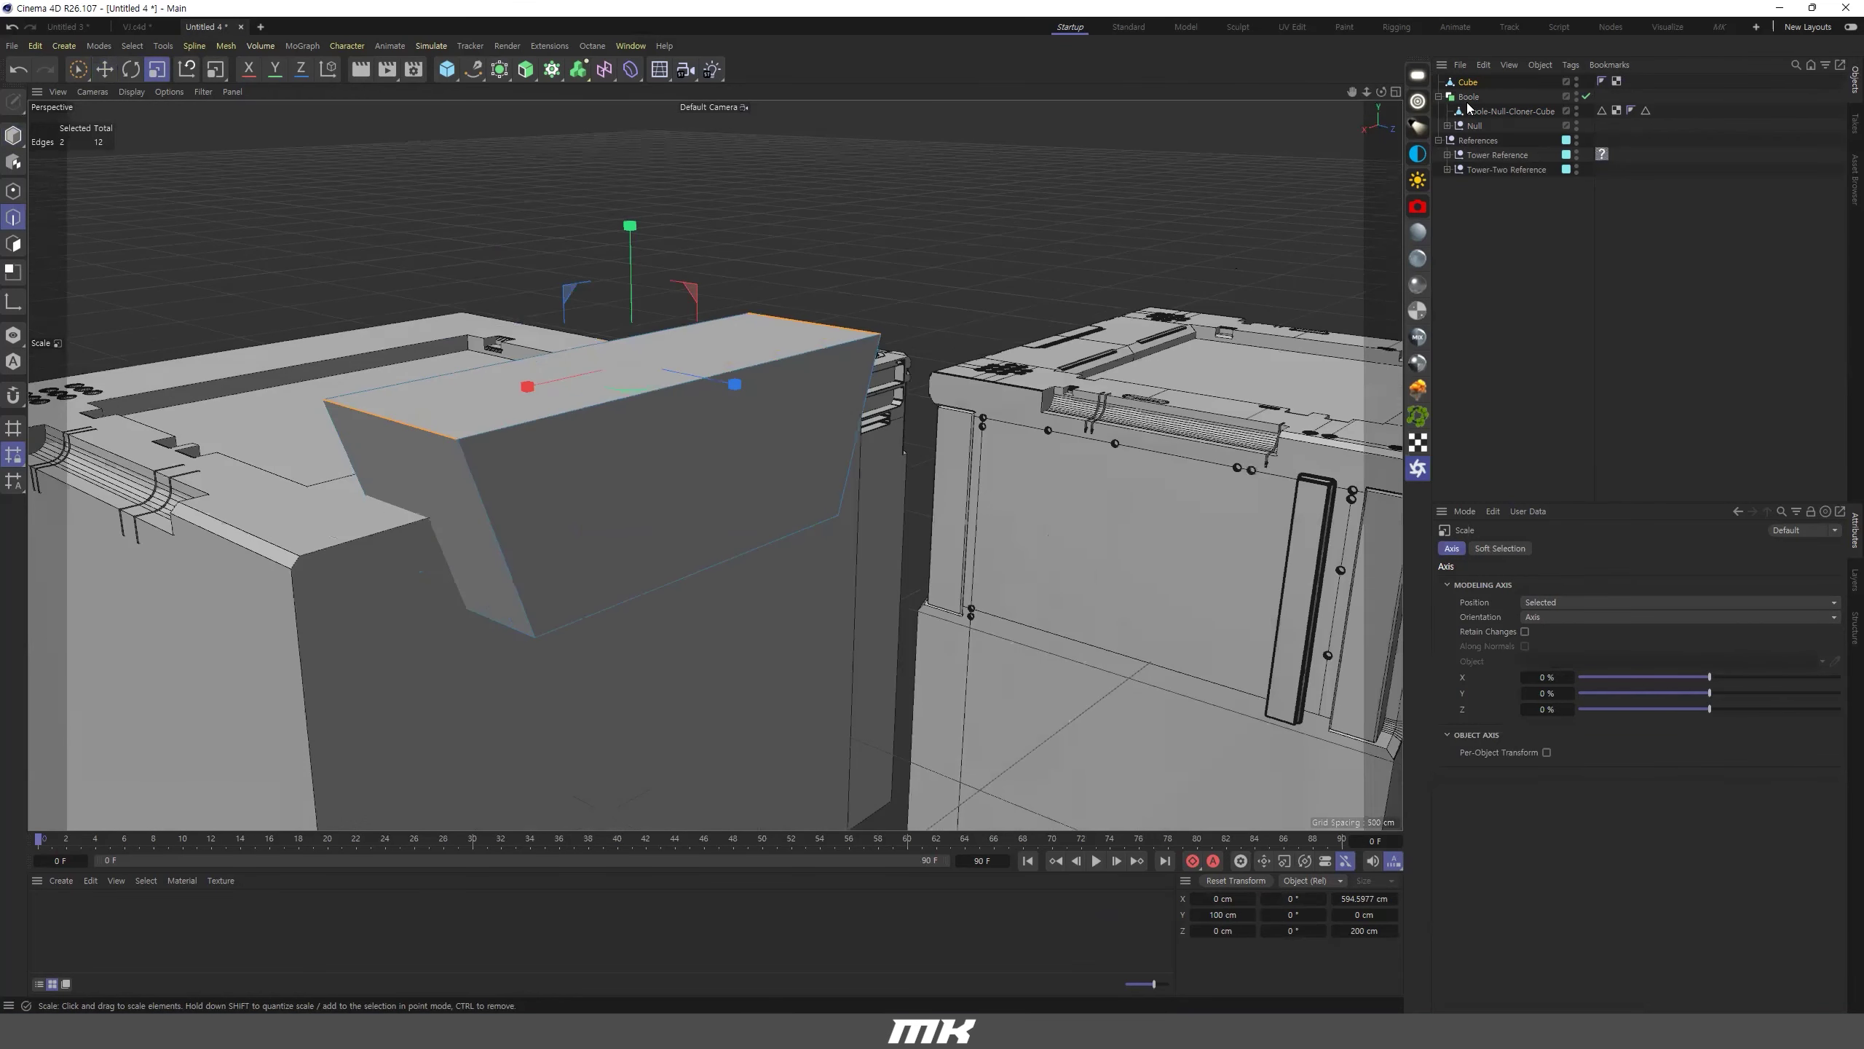
Convert the existing Boole to an editable mesh and take the tower mesh out of its null.
{"action": "left_click", "coordinate": [1469, 97]}
{"action": "left_click", "coordinate": [1439, 97]}
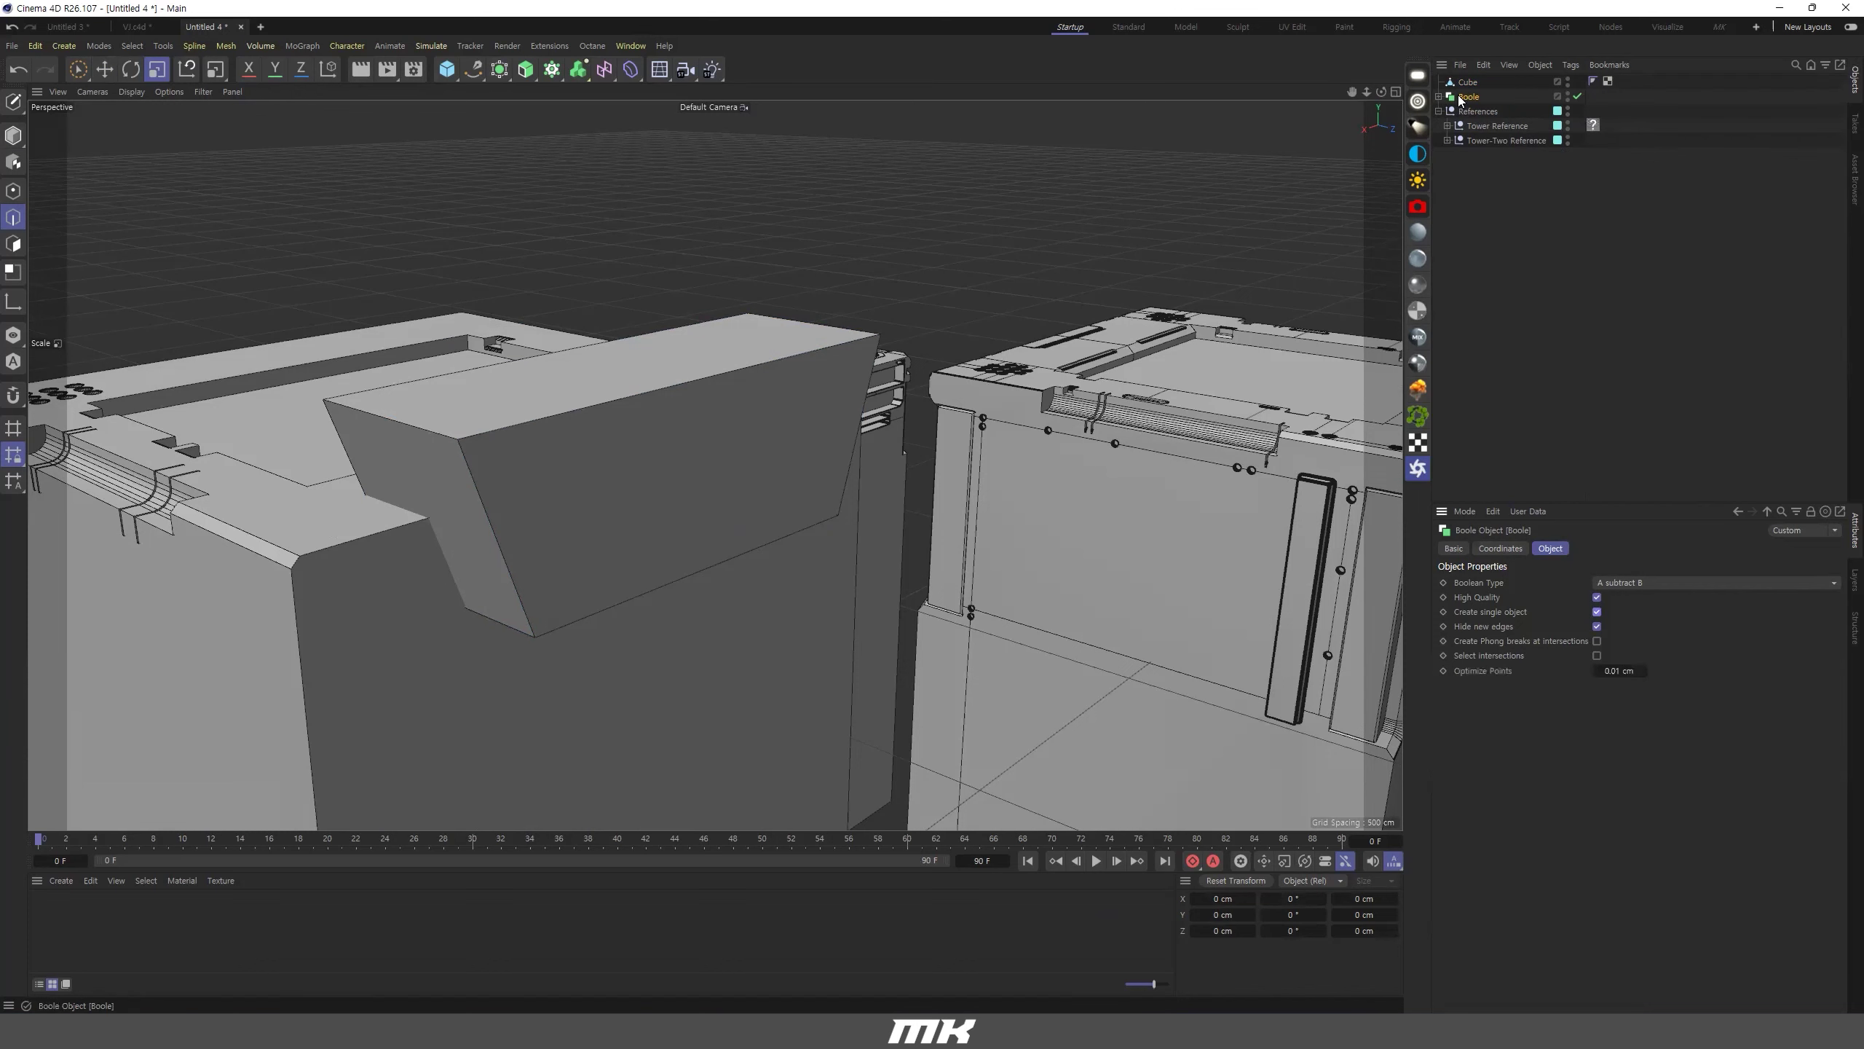
{"action": "key", "text": "c"}
{"action": "left_click", "coordinate": [1439, 97]}
{"action": "left_click_drag", "start_coordinate": [1469, 124], "coordinate": [1468, 101]}
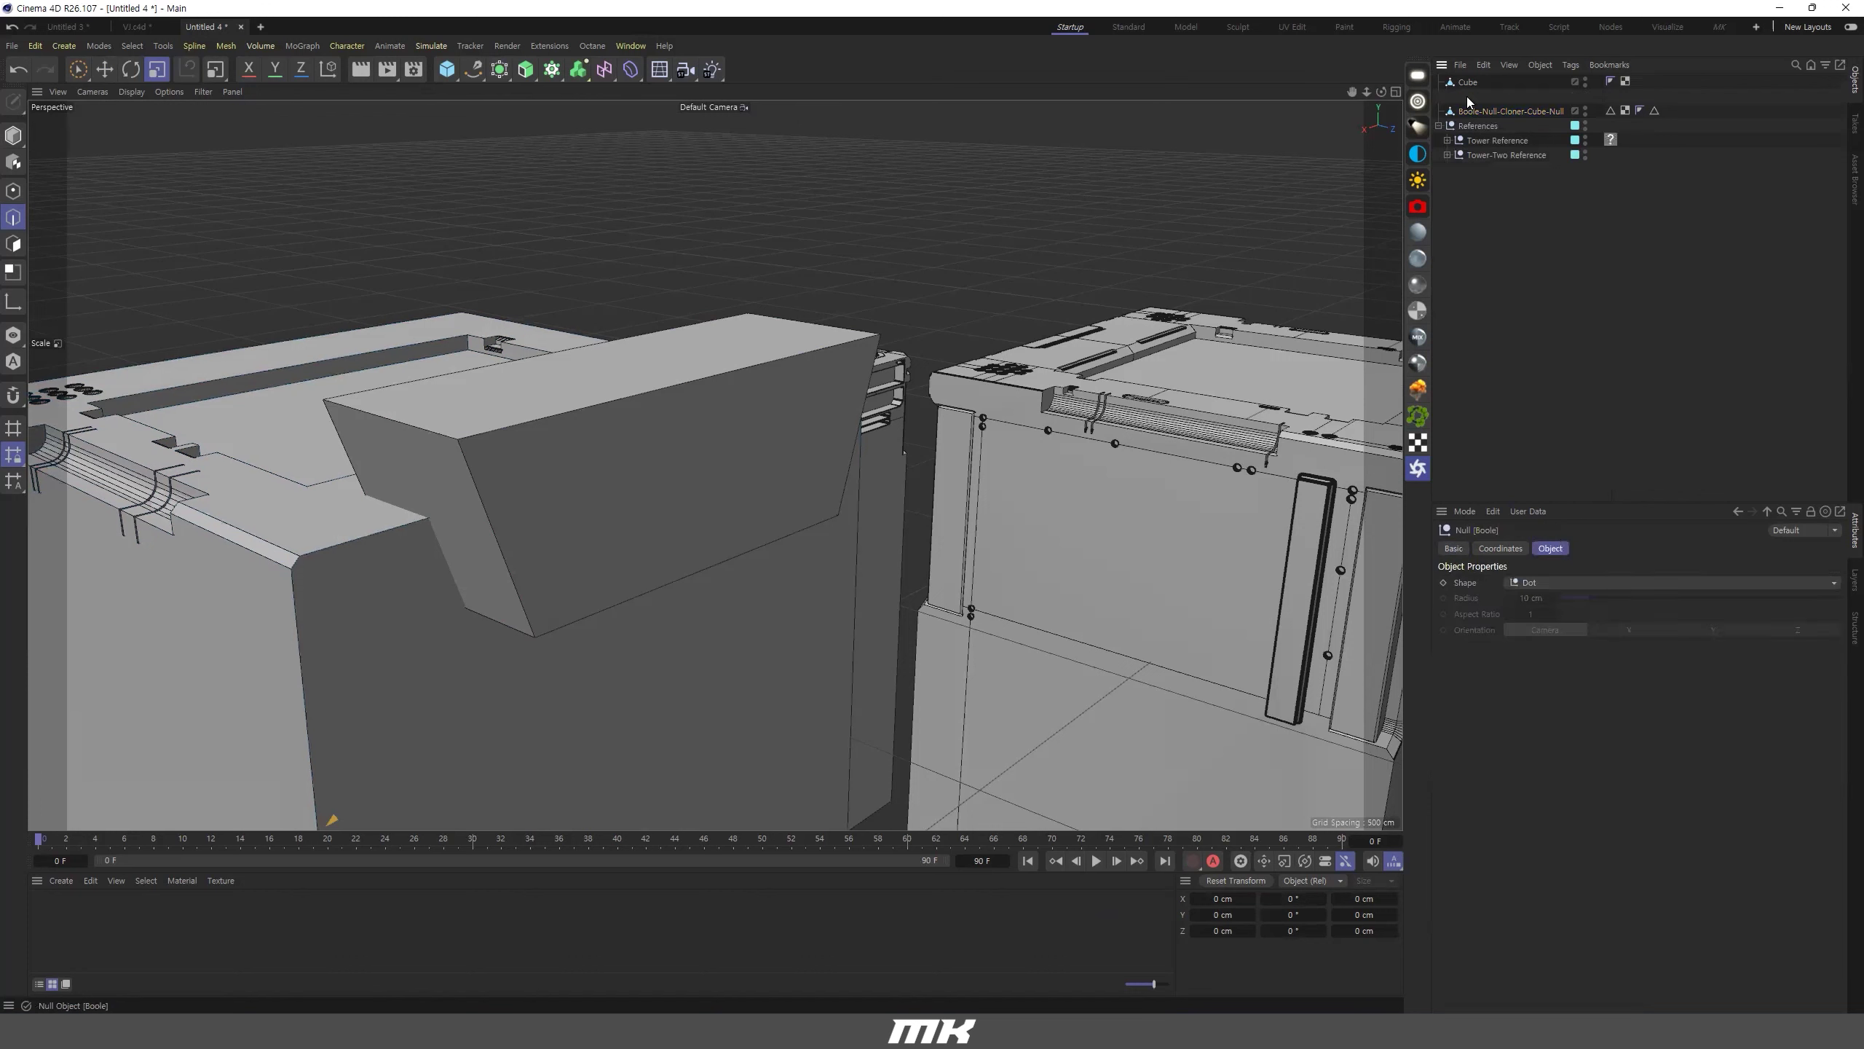
Subtract the slanted cube from the tower mesh with a new Boole set to create a single object.
{"action": "left_click", "coordinate": [499, 69]}
{"action": "left_click", "coordinate": [562, 179]}
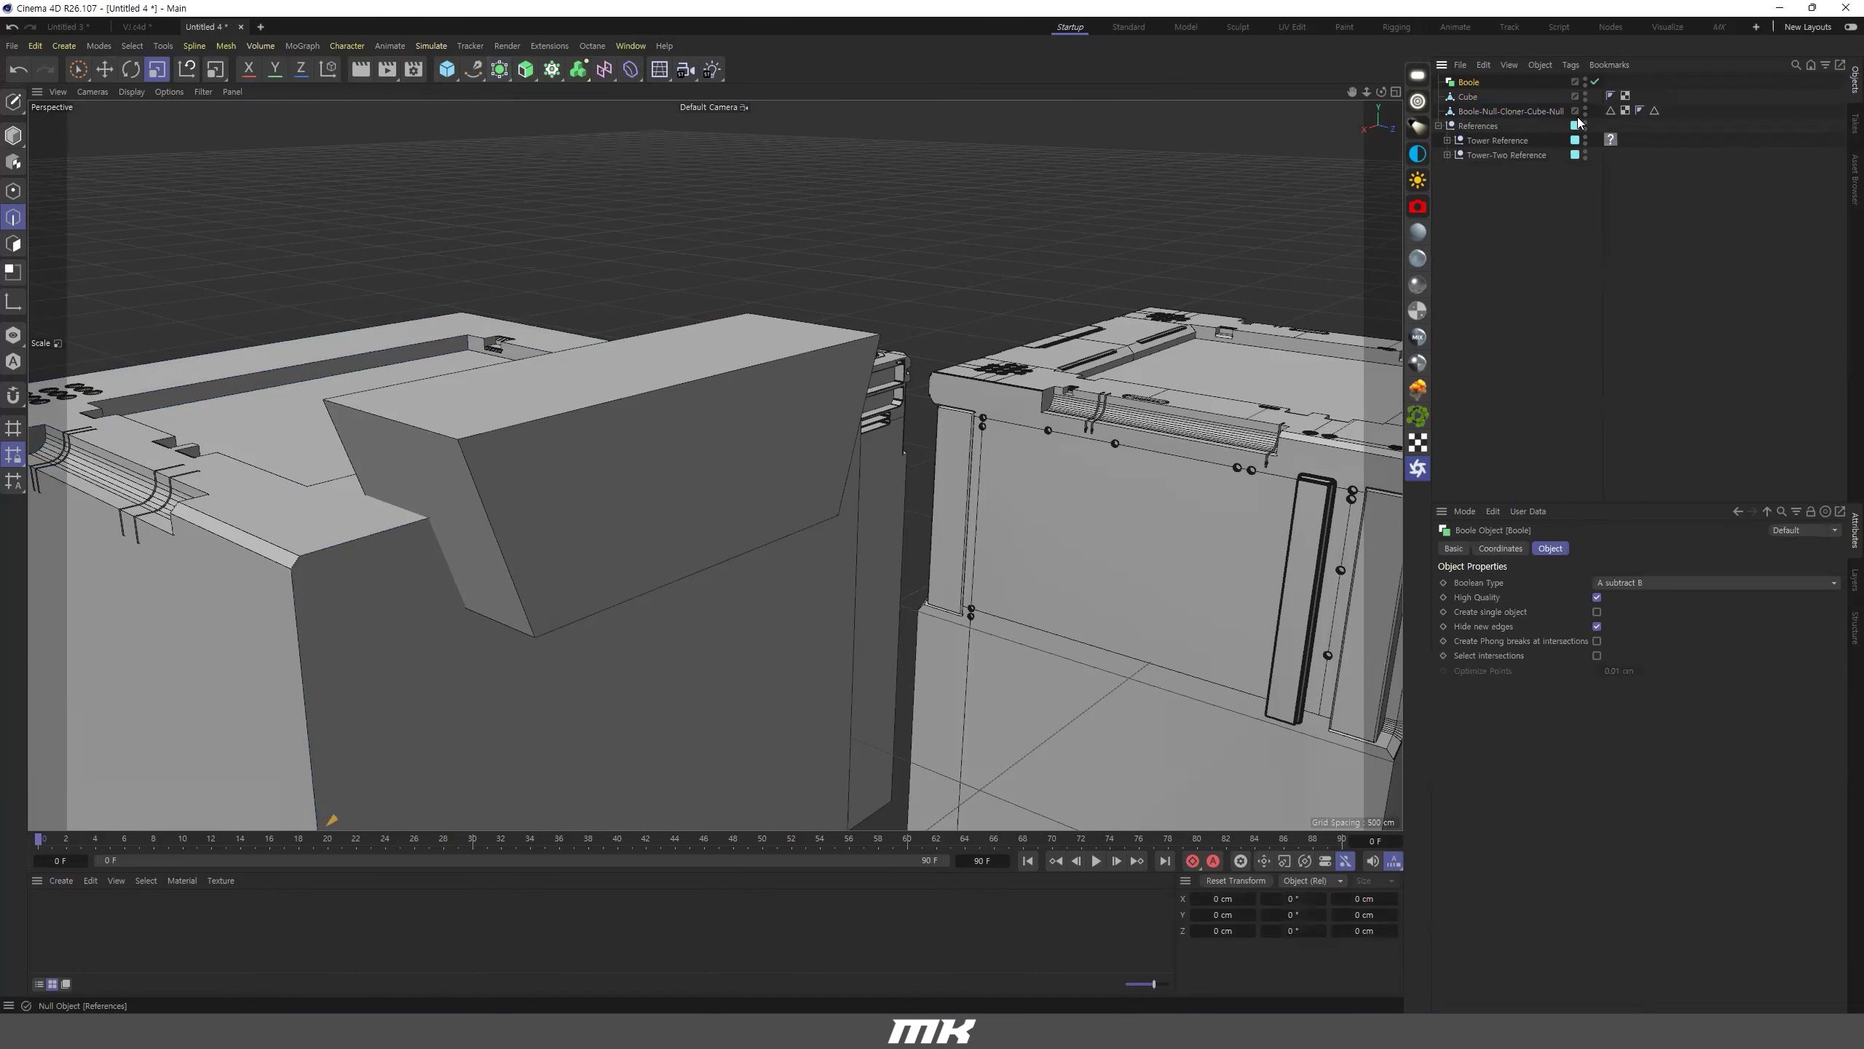
{"action": "left_click_drag", "start_coordinate": [1476, 111], "coordinate": [1473, 94]}
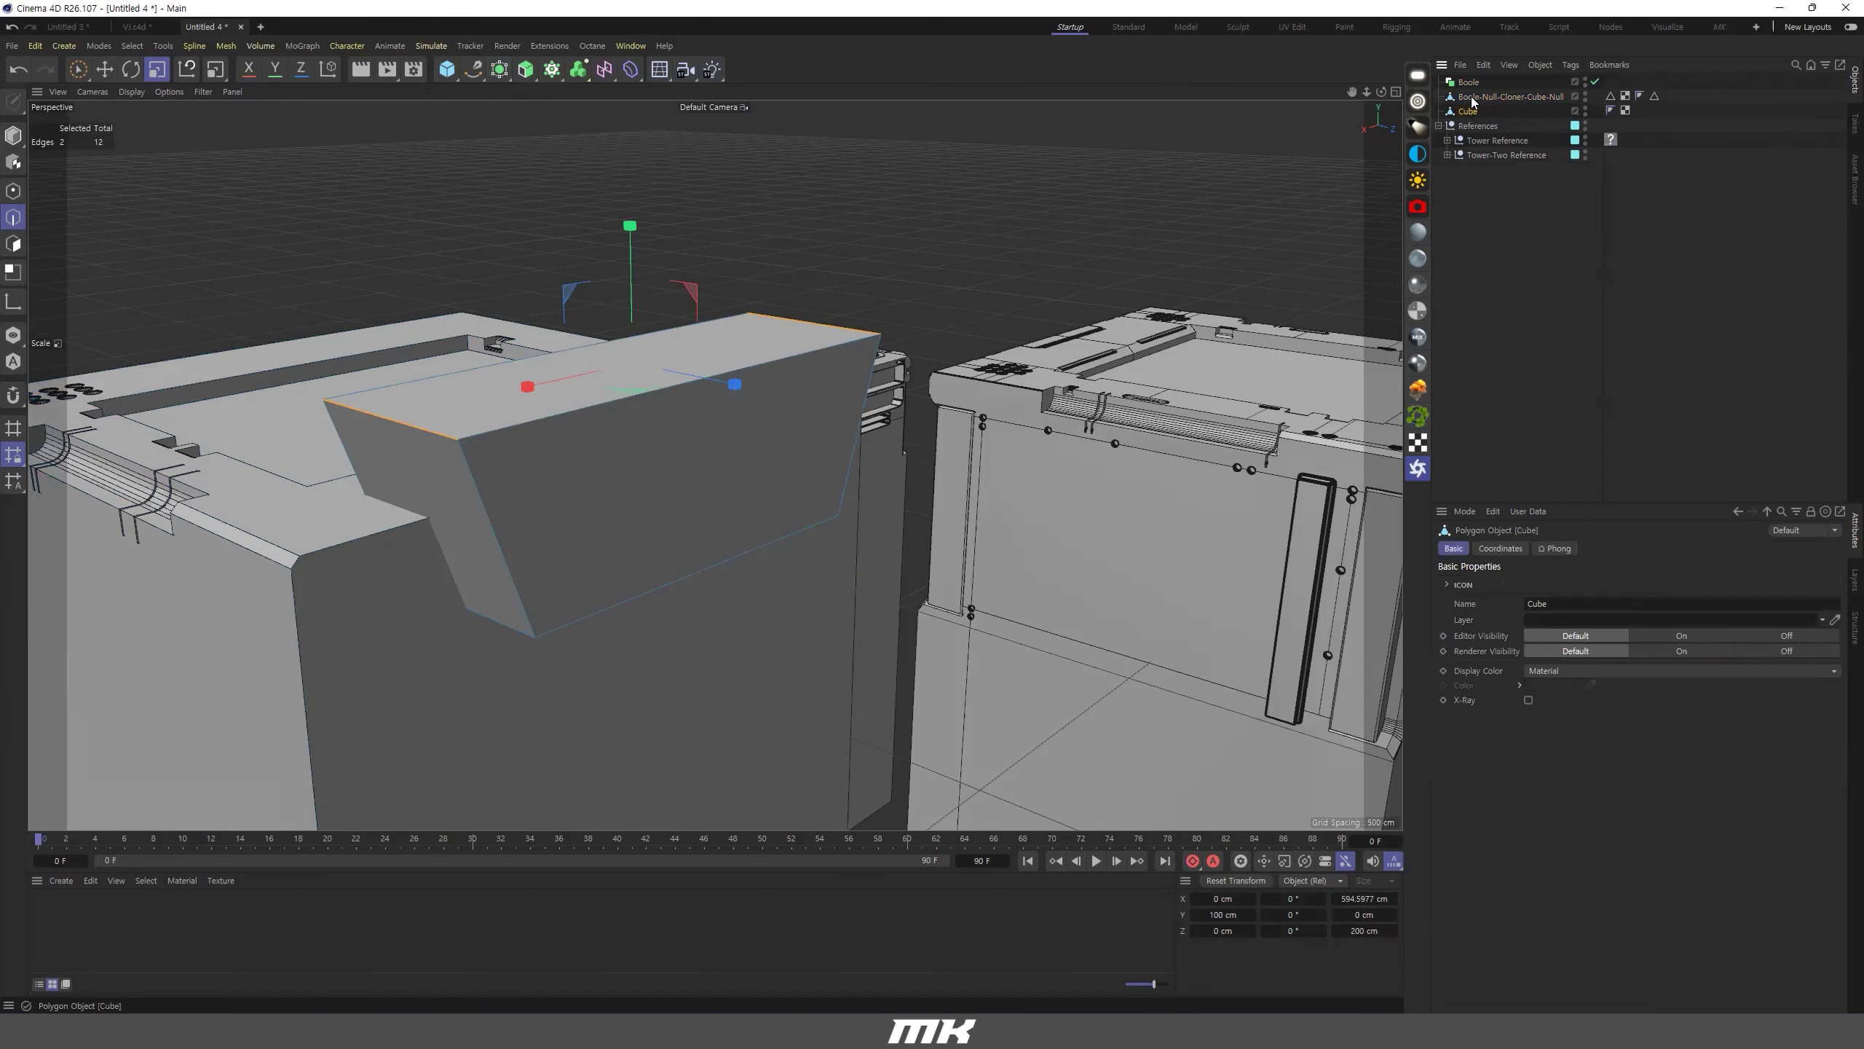
{"action": "double_click", "coordinate": [1473, 96]}
{"action": "left_click", "coordinate": [1473, 110]}
{"action": "left_click", "coordinate": [1470, 99], "text": "shift"}
{"action": "left_click_drag", "start_coordinate": [1469, 98], "coordinate": [1467, 83]}
{"action": "left_click", "coordinate": [1469, 83]}
{"action": "left_click", "coordinate": [1551, 548]}
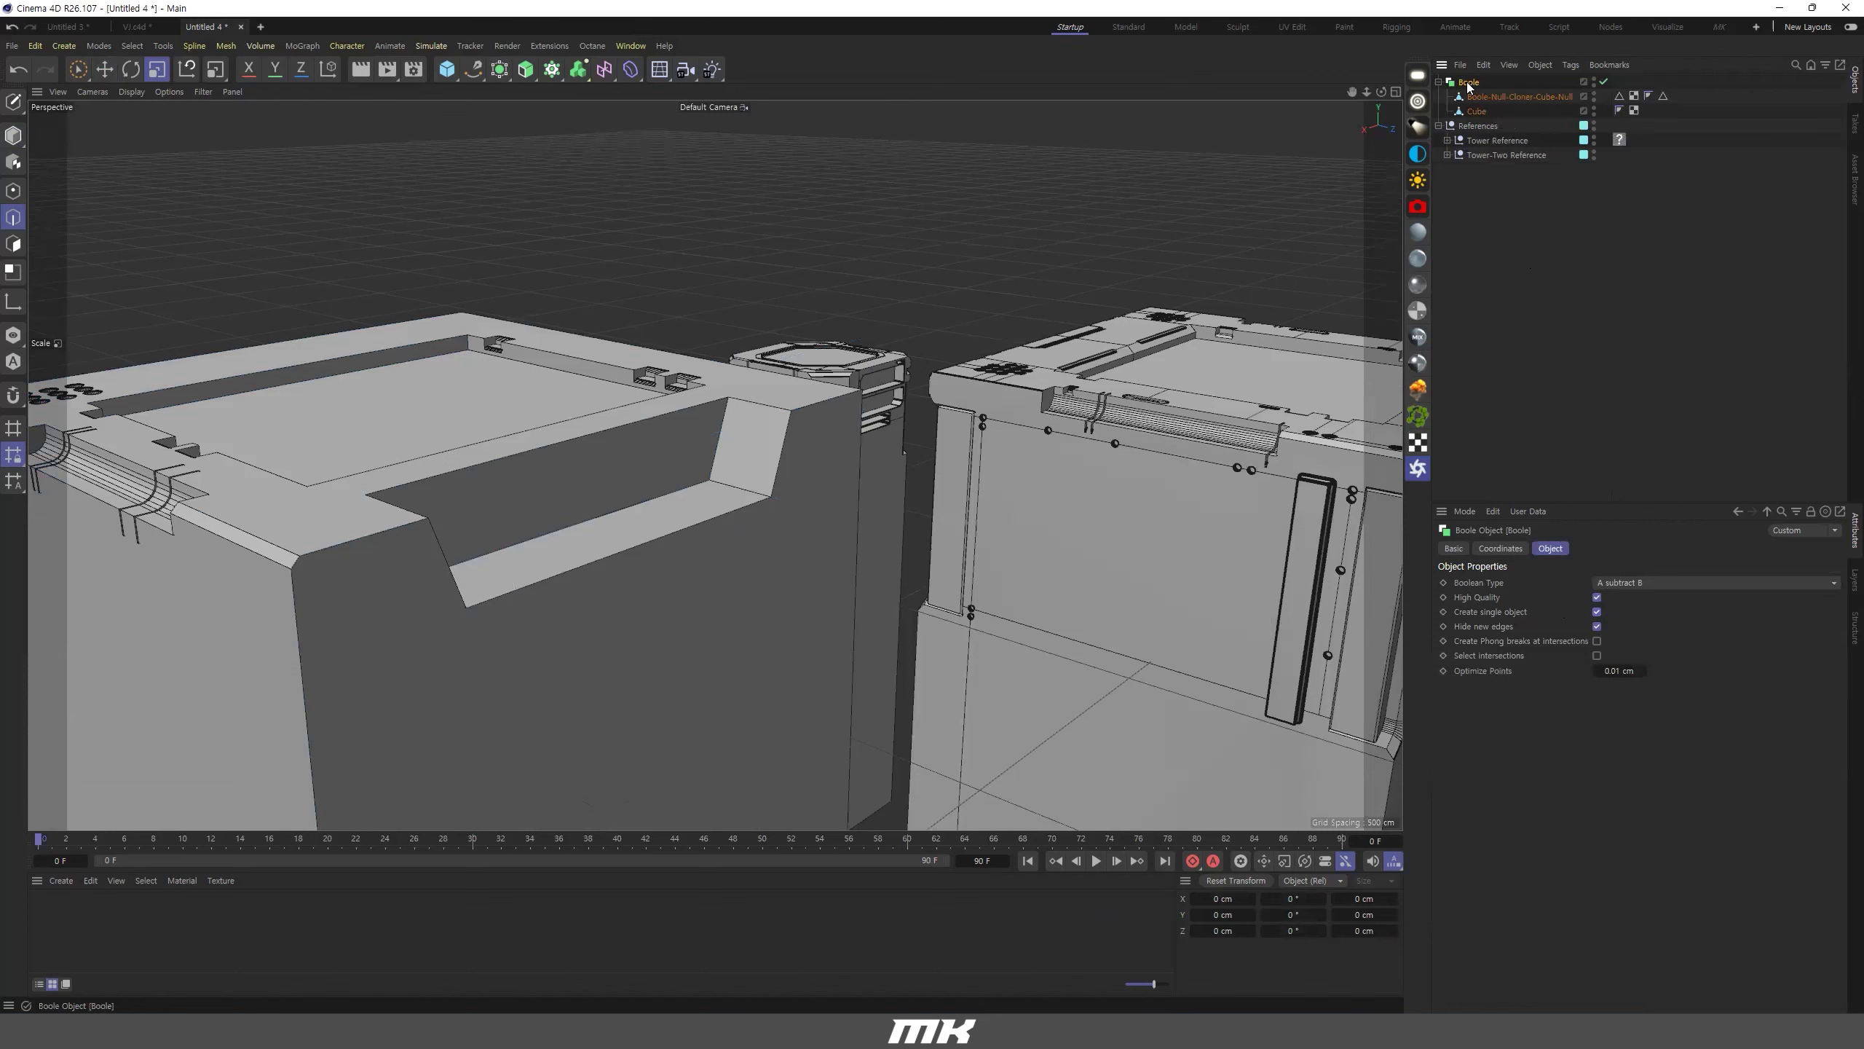
Make the Boole editable, take the cut tower mesh out of it and delete the leftover null.
{"action": "key", "text": "c"}
{"action": "left_click", "coordinate": [1438, 82]}
{"action": "left_click_drag", "start_coordinate": [1475, 97], "coordinate": [1473, 103]}
{"action": "left_click", "coordinate": [1468, 83]}
{"action": "key", "text": "Delete"}
{"action": "left_click_drag", "start_coordinate": [566, 496], "coordinate": [549, 550], "text": "alt"}
{"action": "scroll", "coordinate": [549, 551], "scroll_direction": "up", "scroll_amount": 3}
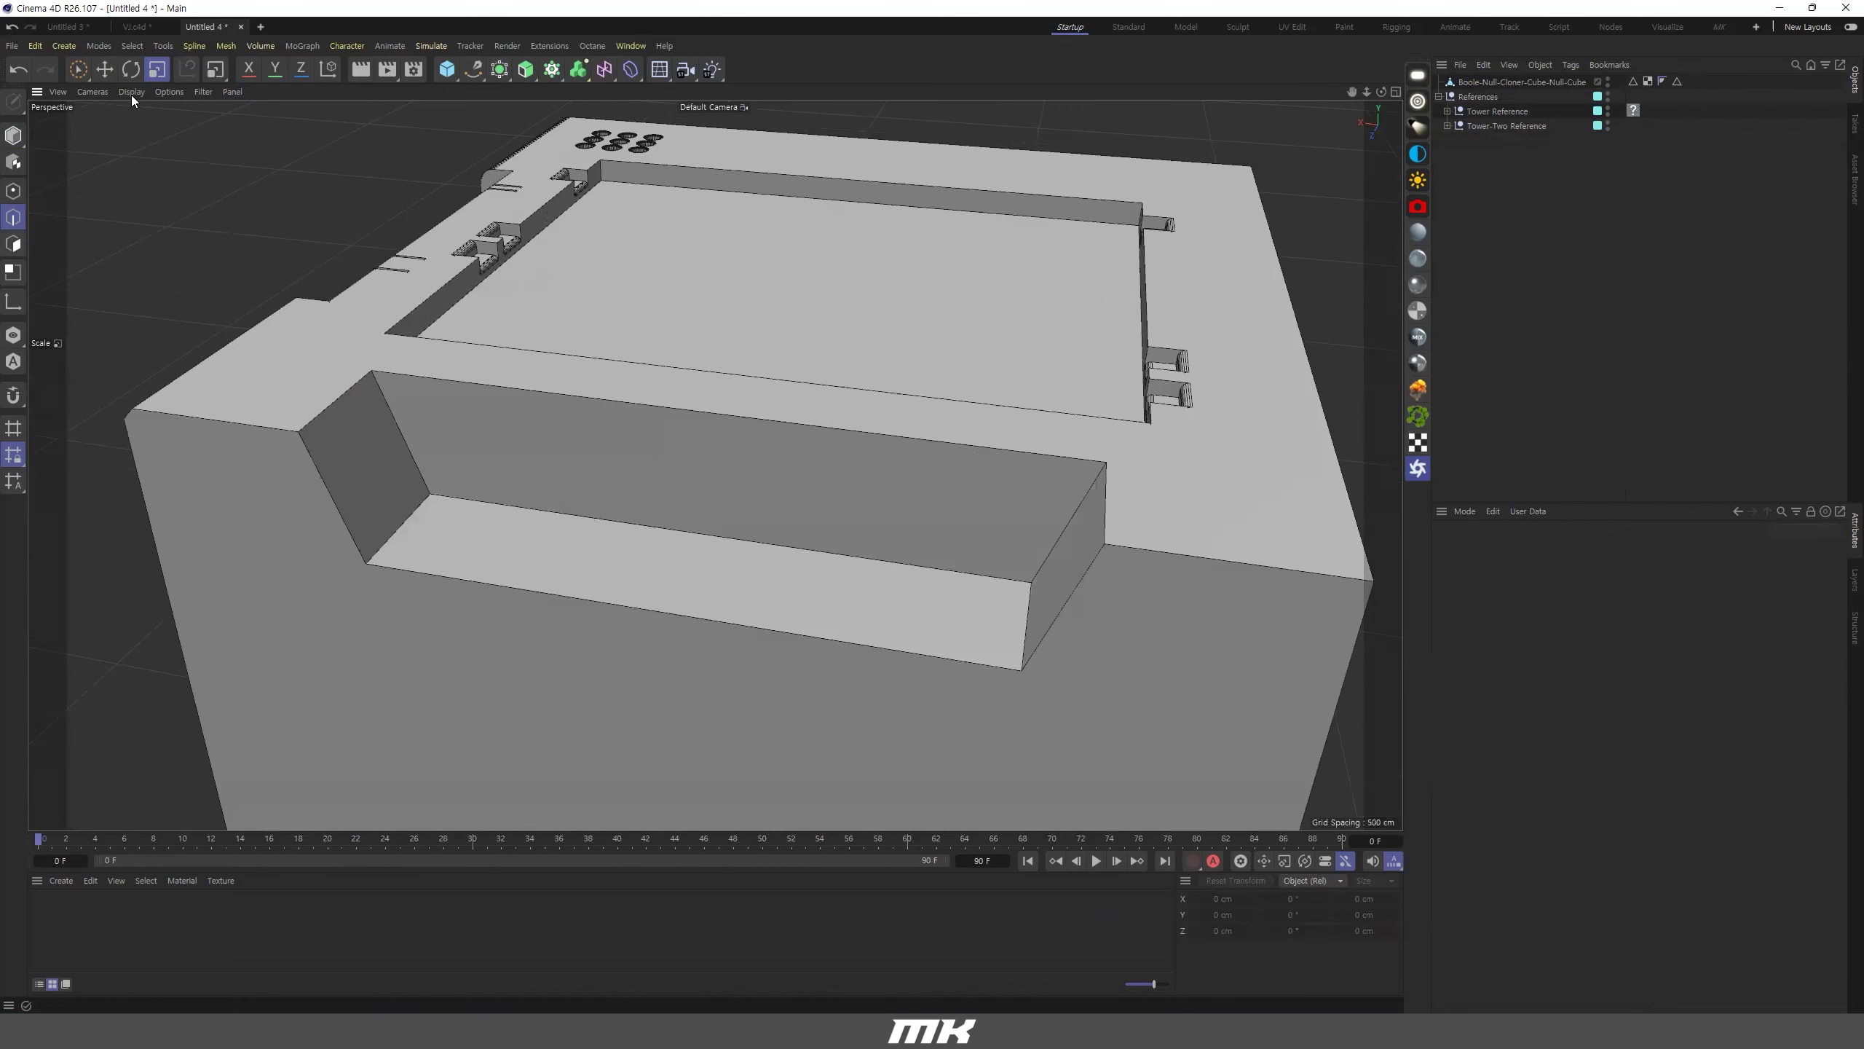
Bevel the recess's two lower corner edges and two upper end edges with about 39.2 cm offset and 10 subdivisions.
{"action": "left_click", "coordinate": [100, 70]}
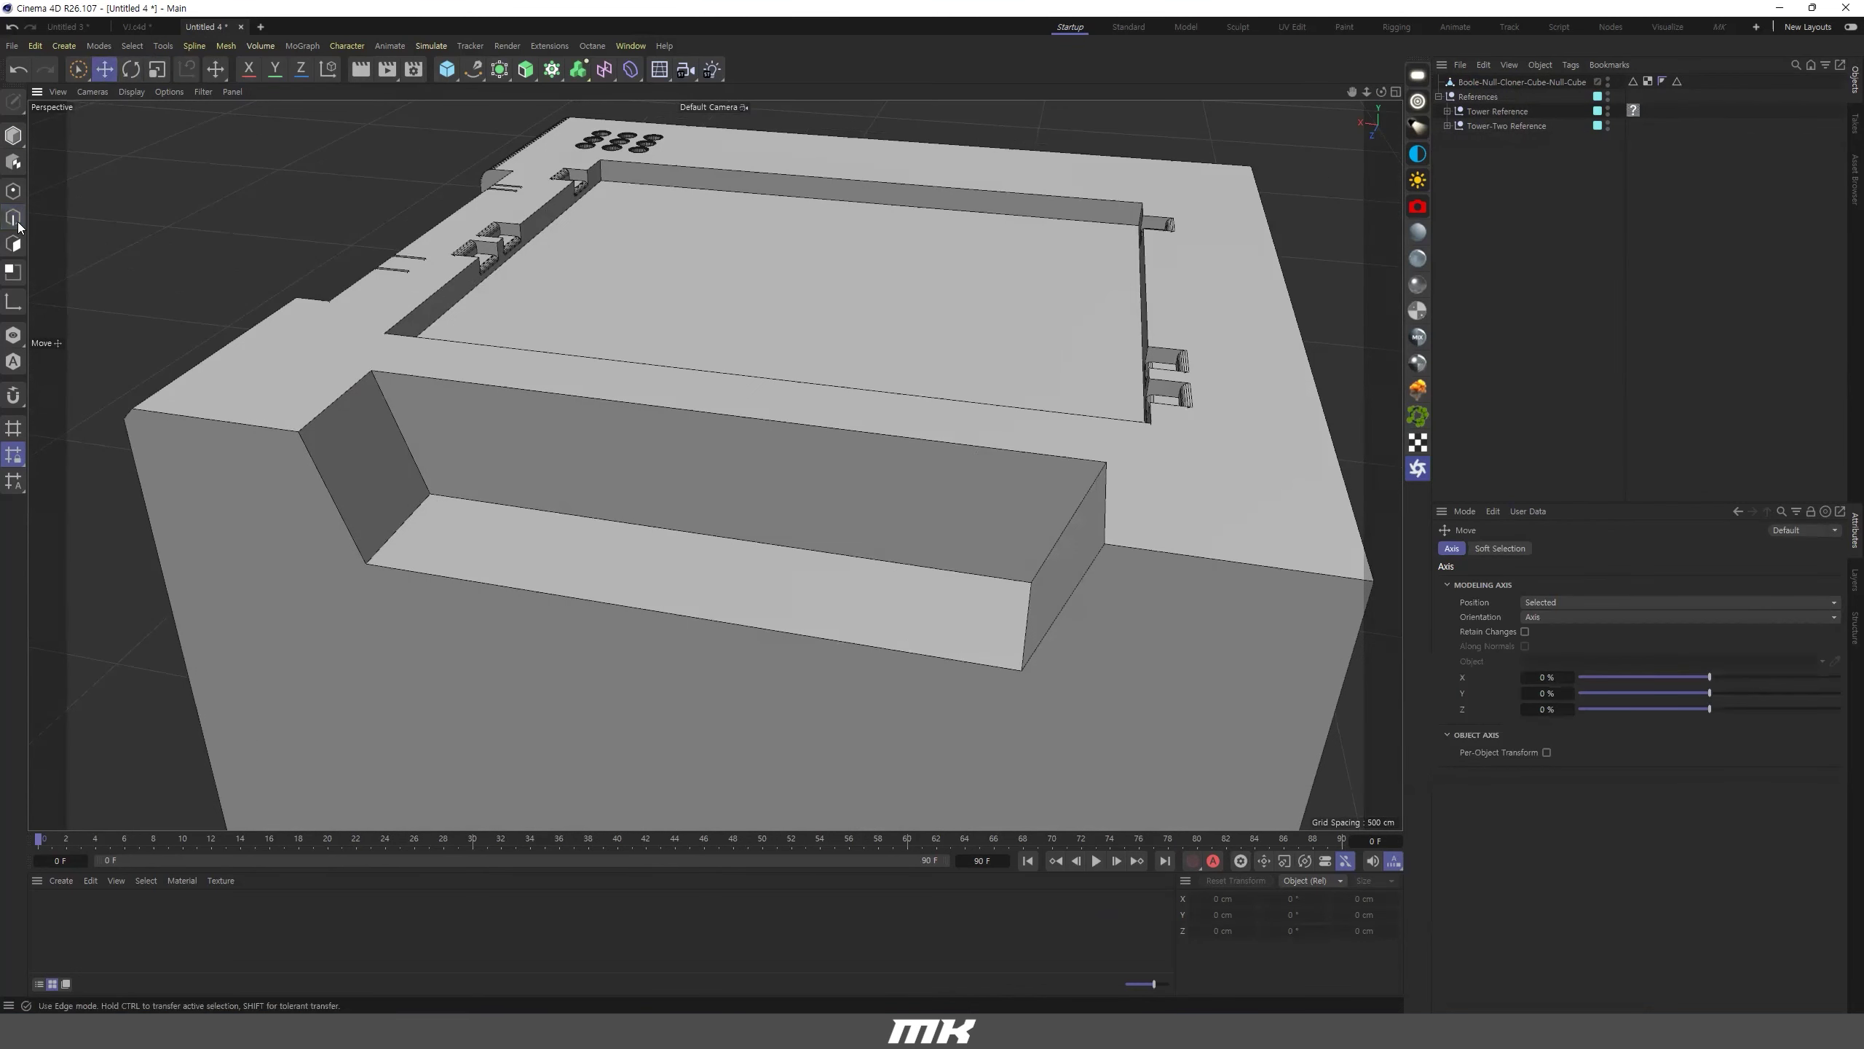
{"action": "left_click", "coordinate": [597, 443]}
{"action": "left_click", "coordinate": [425, 508]}
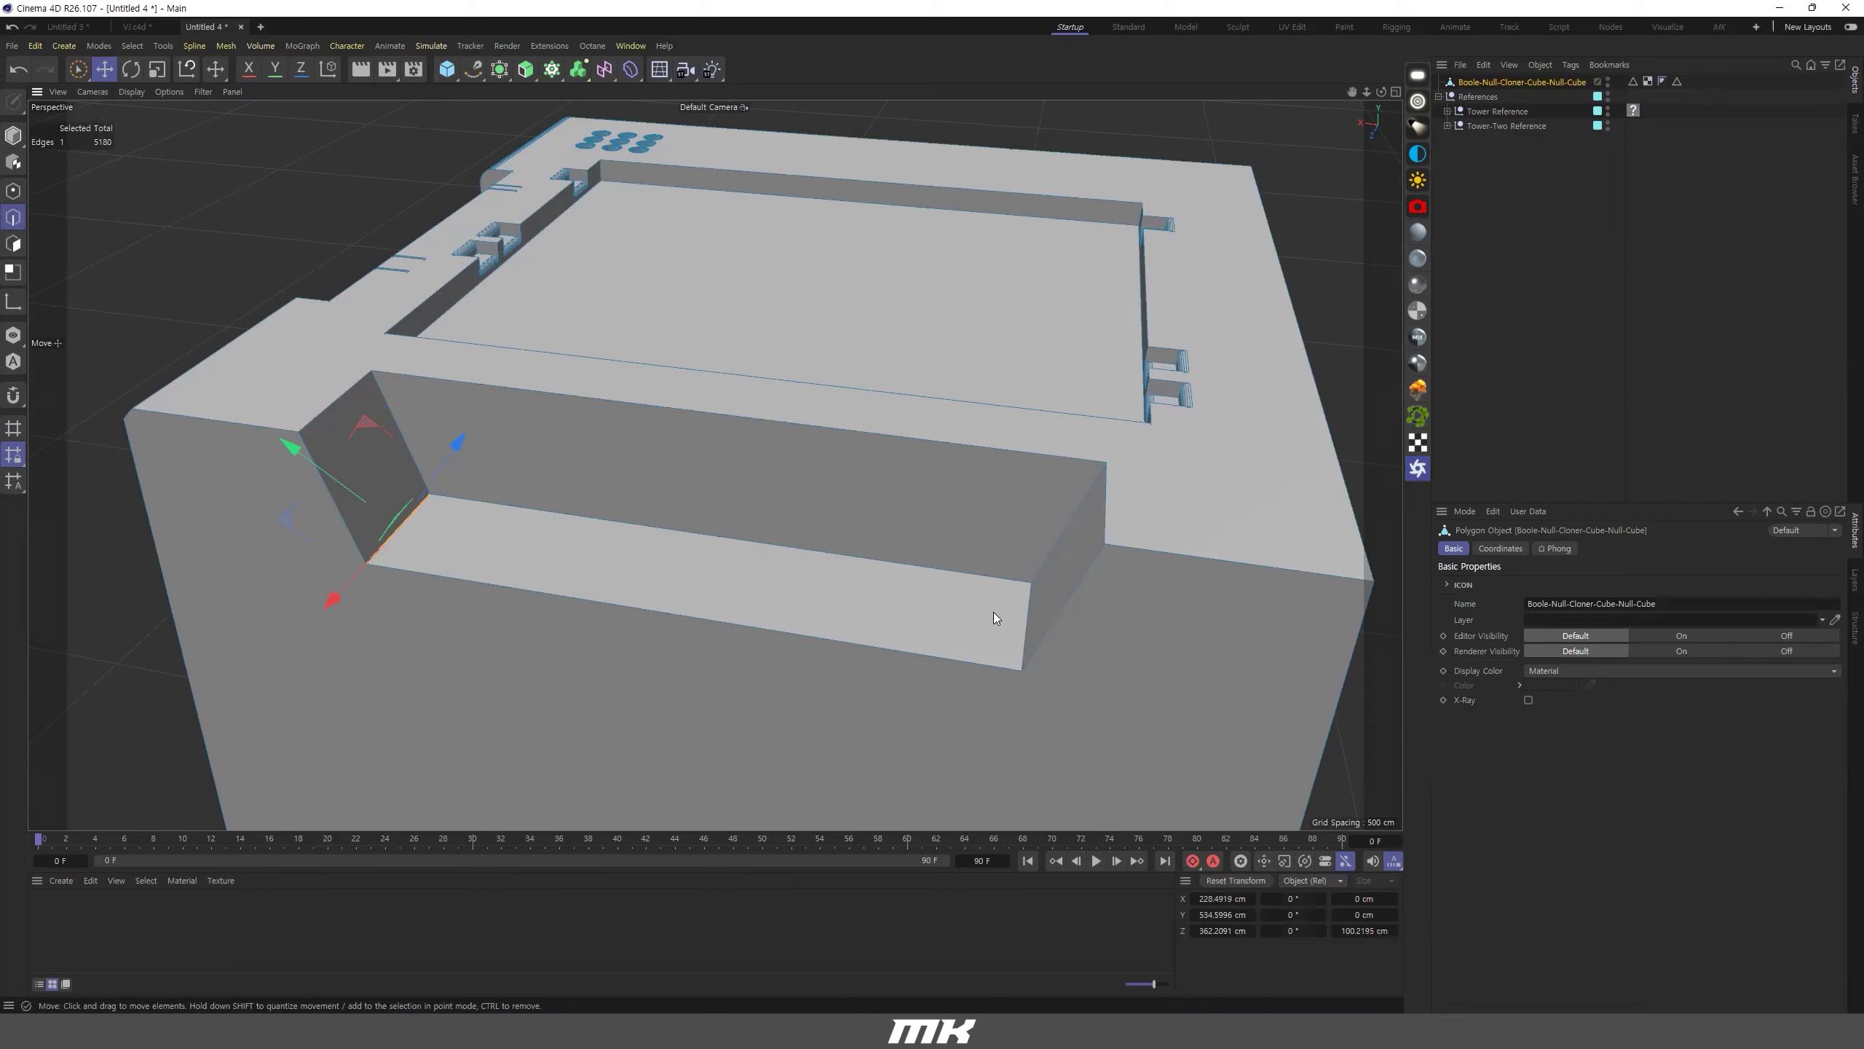
{"action": "left_click", "coordinate": [1022, 615], "text": "shift"}
{"action": "left_click_drag", "start_coordinate": [1022, 615], "coordinate": [1071, 458], "text": "alt"}
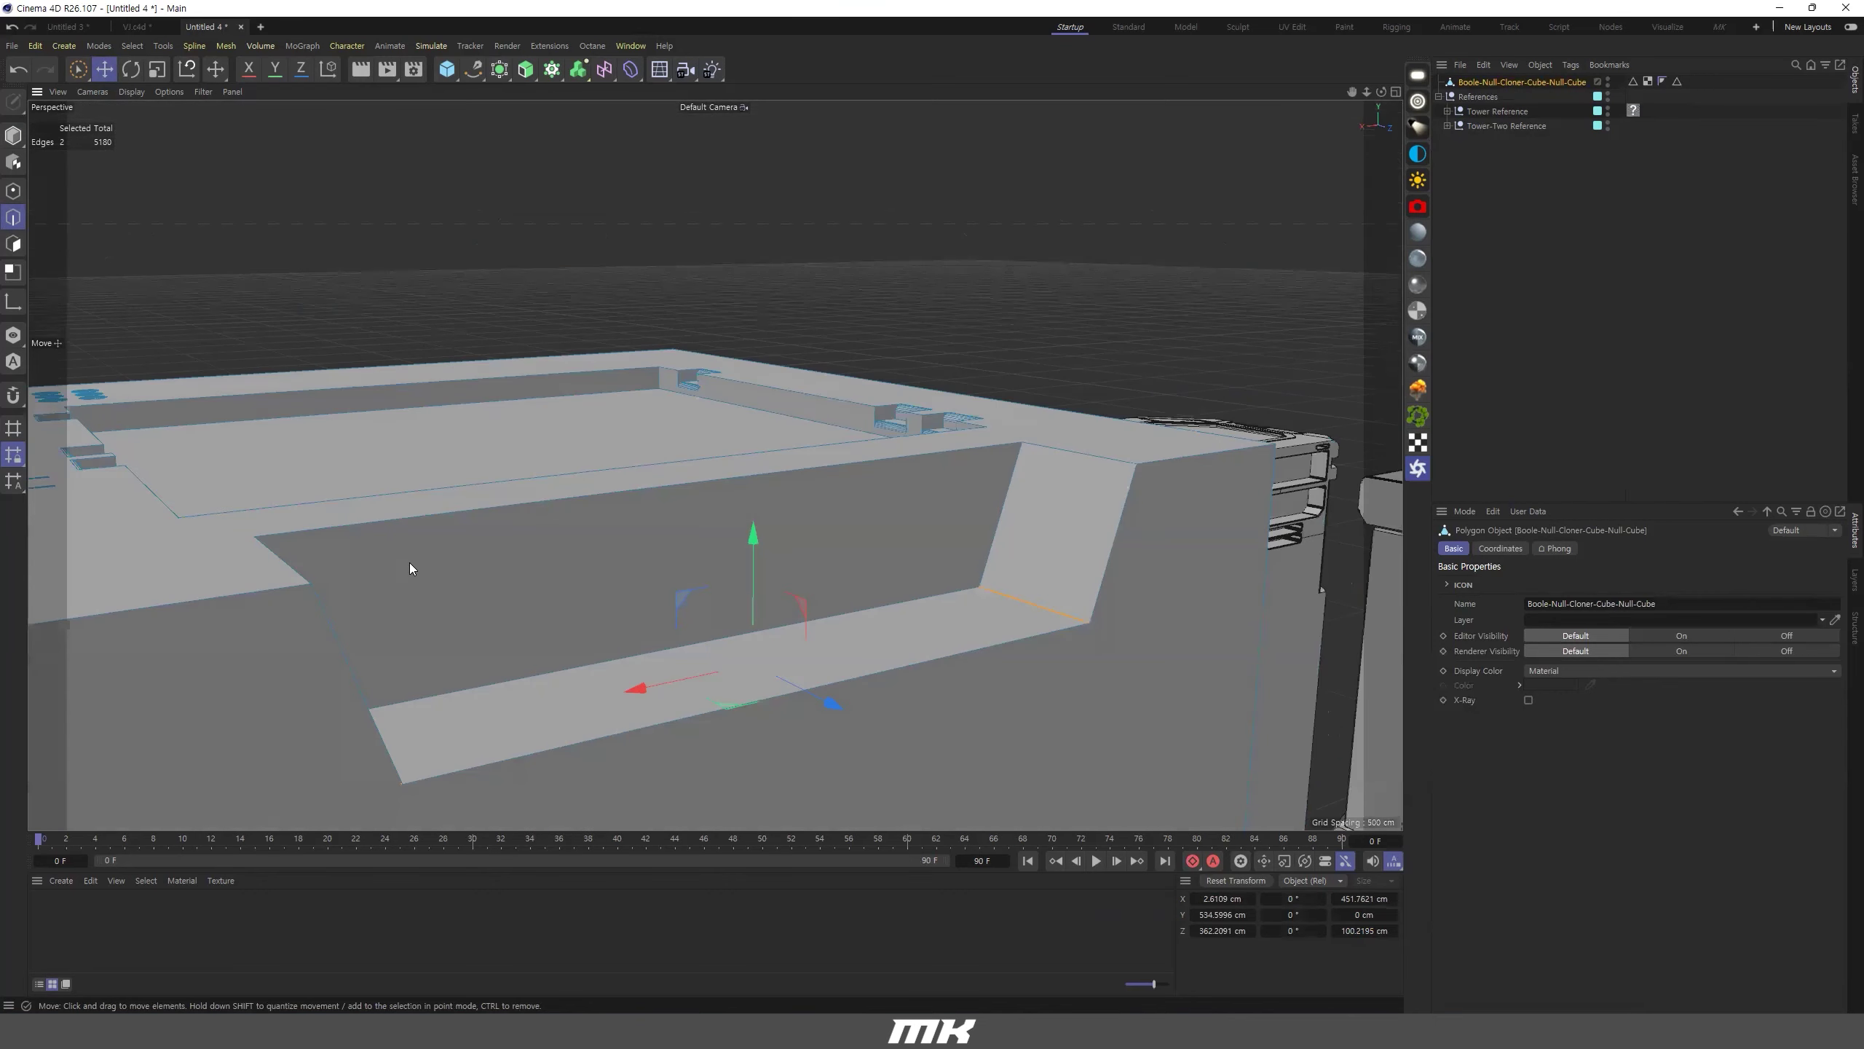
{"action": "left_click", "coordinate": [290, 562], "text": "shift"}
{"action": "right_click", "coordinate": [514, 584]}
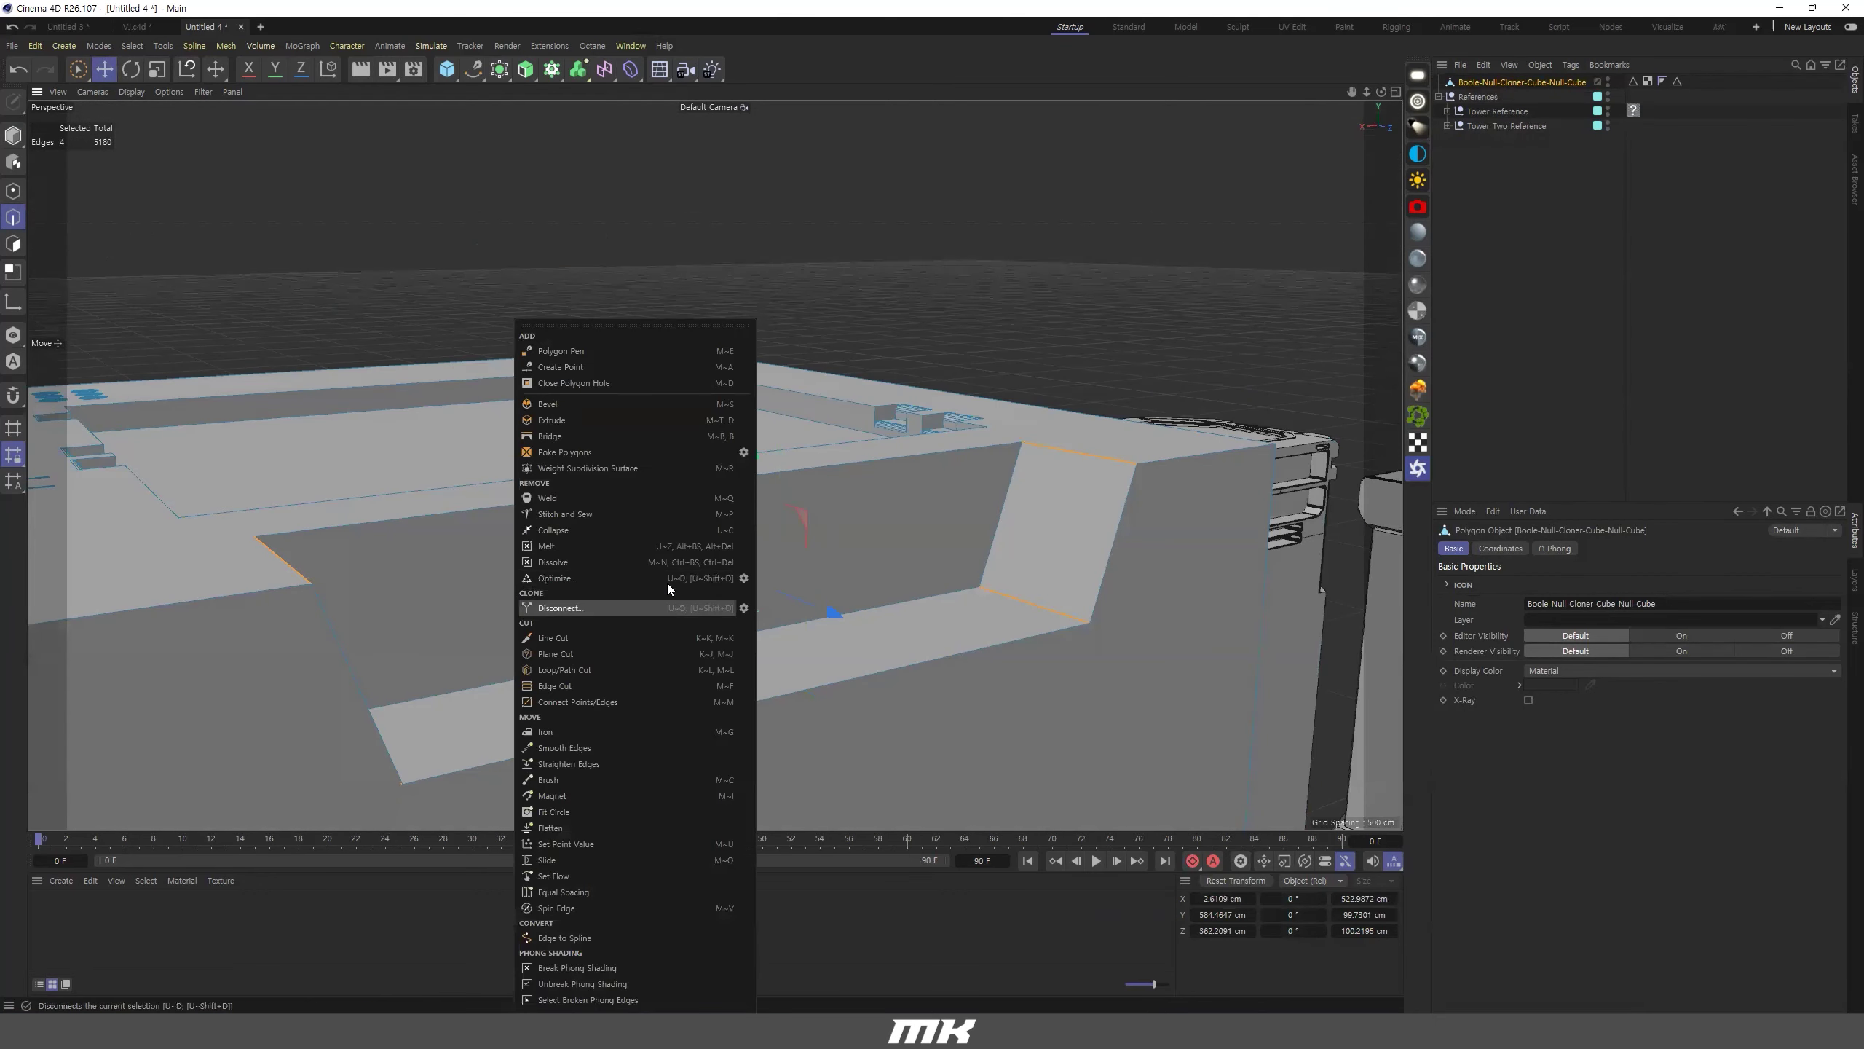
{"action": "left_click", "coordinate": [578, 404]}
{"action": "left_click_drag", "start_coordinate": [587, 549], "coordinate": [574, 549]}
{"action": "right_click_drag", "start_coordinate": [608, 545], "coordinate": [450, 595], "text": "alt"}
{"action": "left_click_drag", "start_coordinate": [449, 595], "coordinate": [445, 661], "text": "alt"}
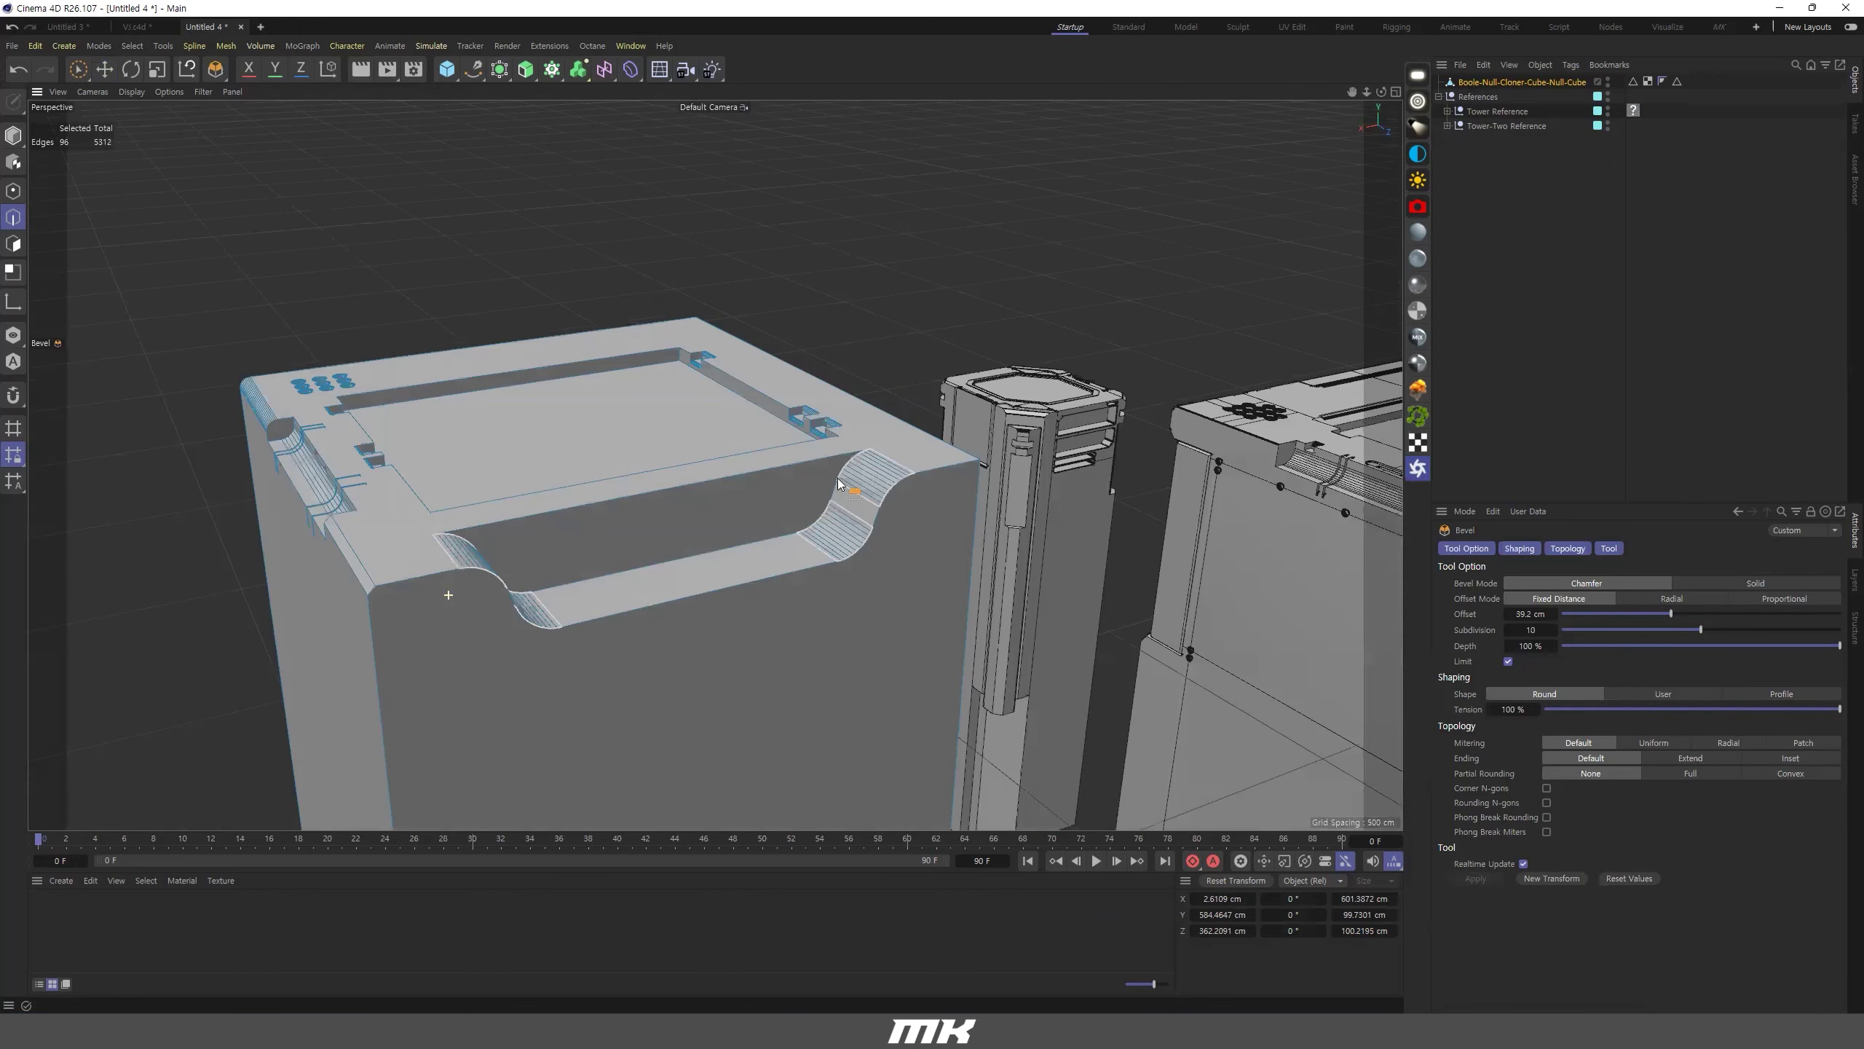
Compare the rounded recess with the reference tower's recess, examining the angular inset panels and round holes on its floor.
{"action": "left_click", "coordinate": [1526, 266]}
{"action": "scroll", "coordinate": [530, 549], "scroll_direction": "down", "scroll_amount": 2}
{"action": "left_click_drag", "start_coordinate": [468, 512], "coordinate": [641, 518], "text": "alt"}
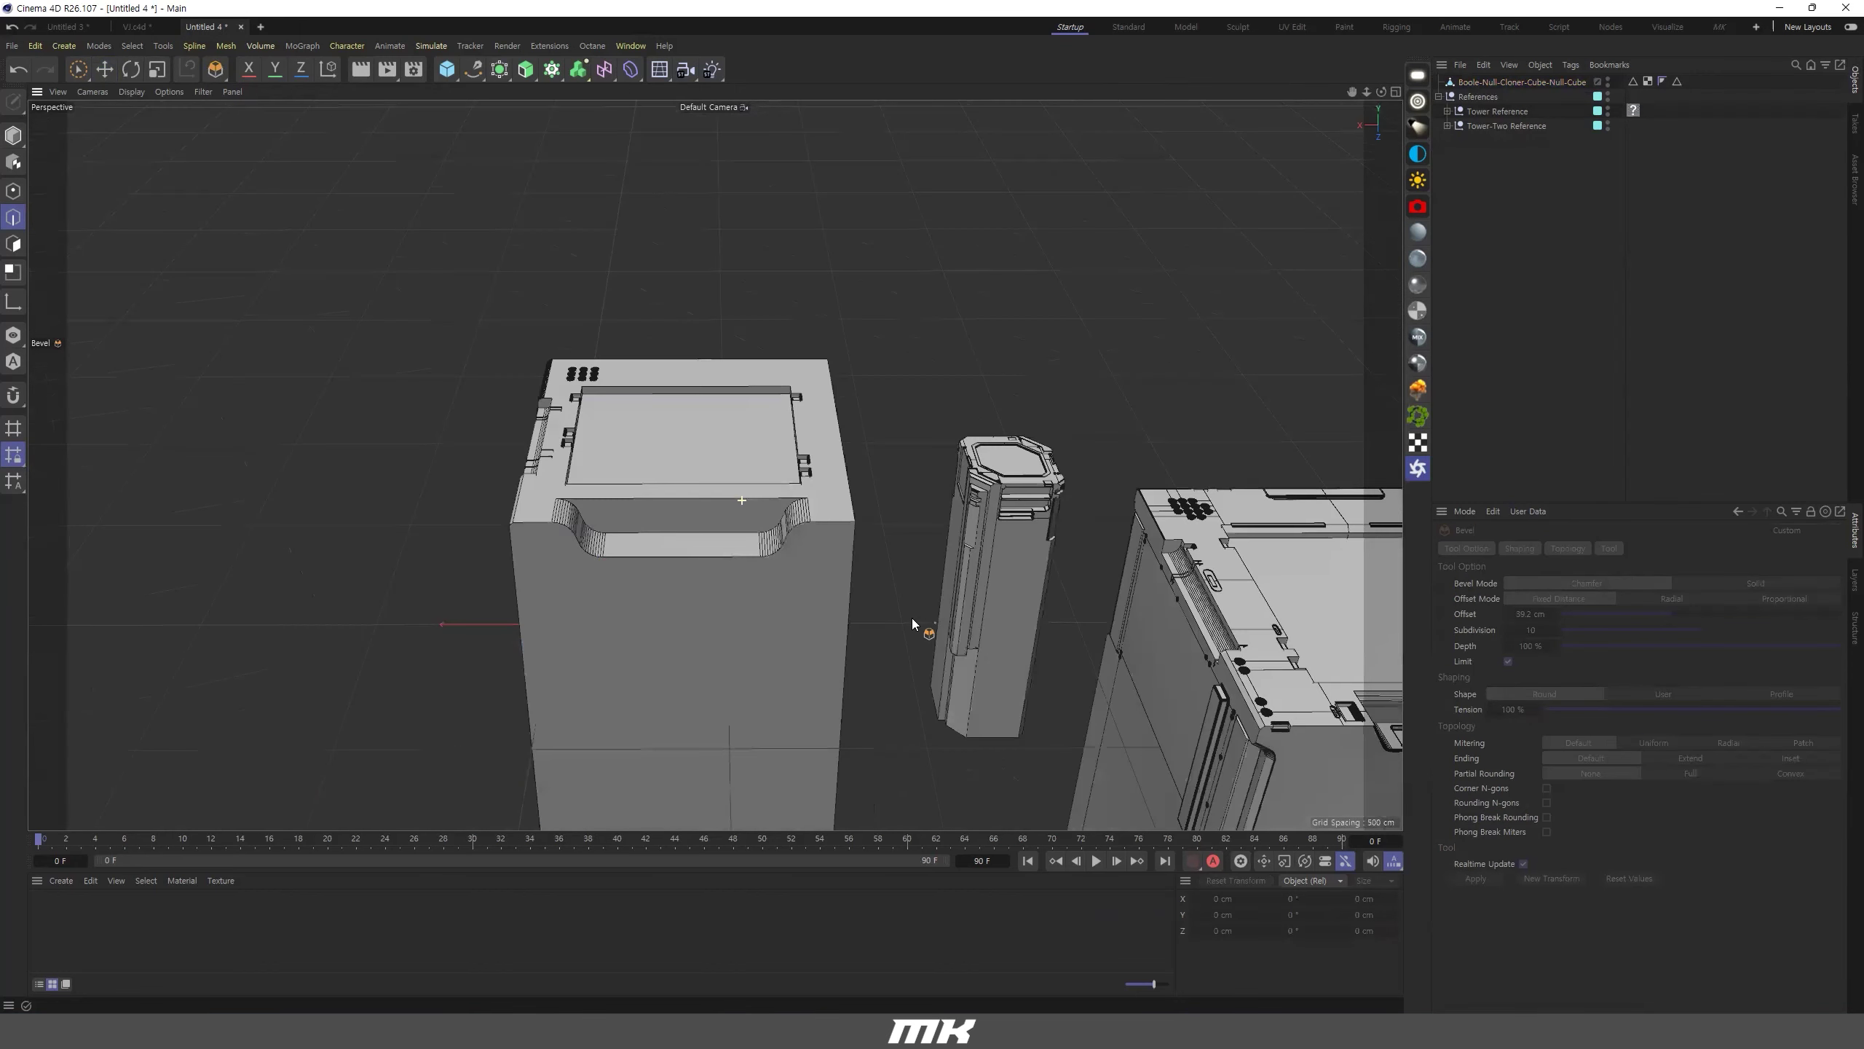
{"action": "right_click_drag", "start_coordinate": [912, 618], "coordinate": [861, 595], "text": "alt"}
{"action": "left_click_drag", "start_coordinate": [860, 595], "coordinate": [985, 613], "text": "alt"}
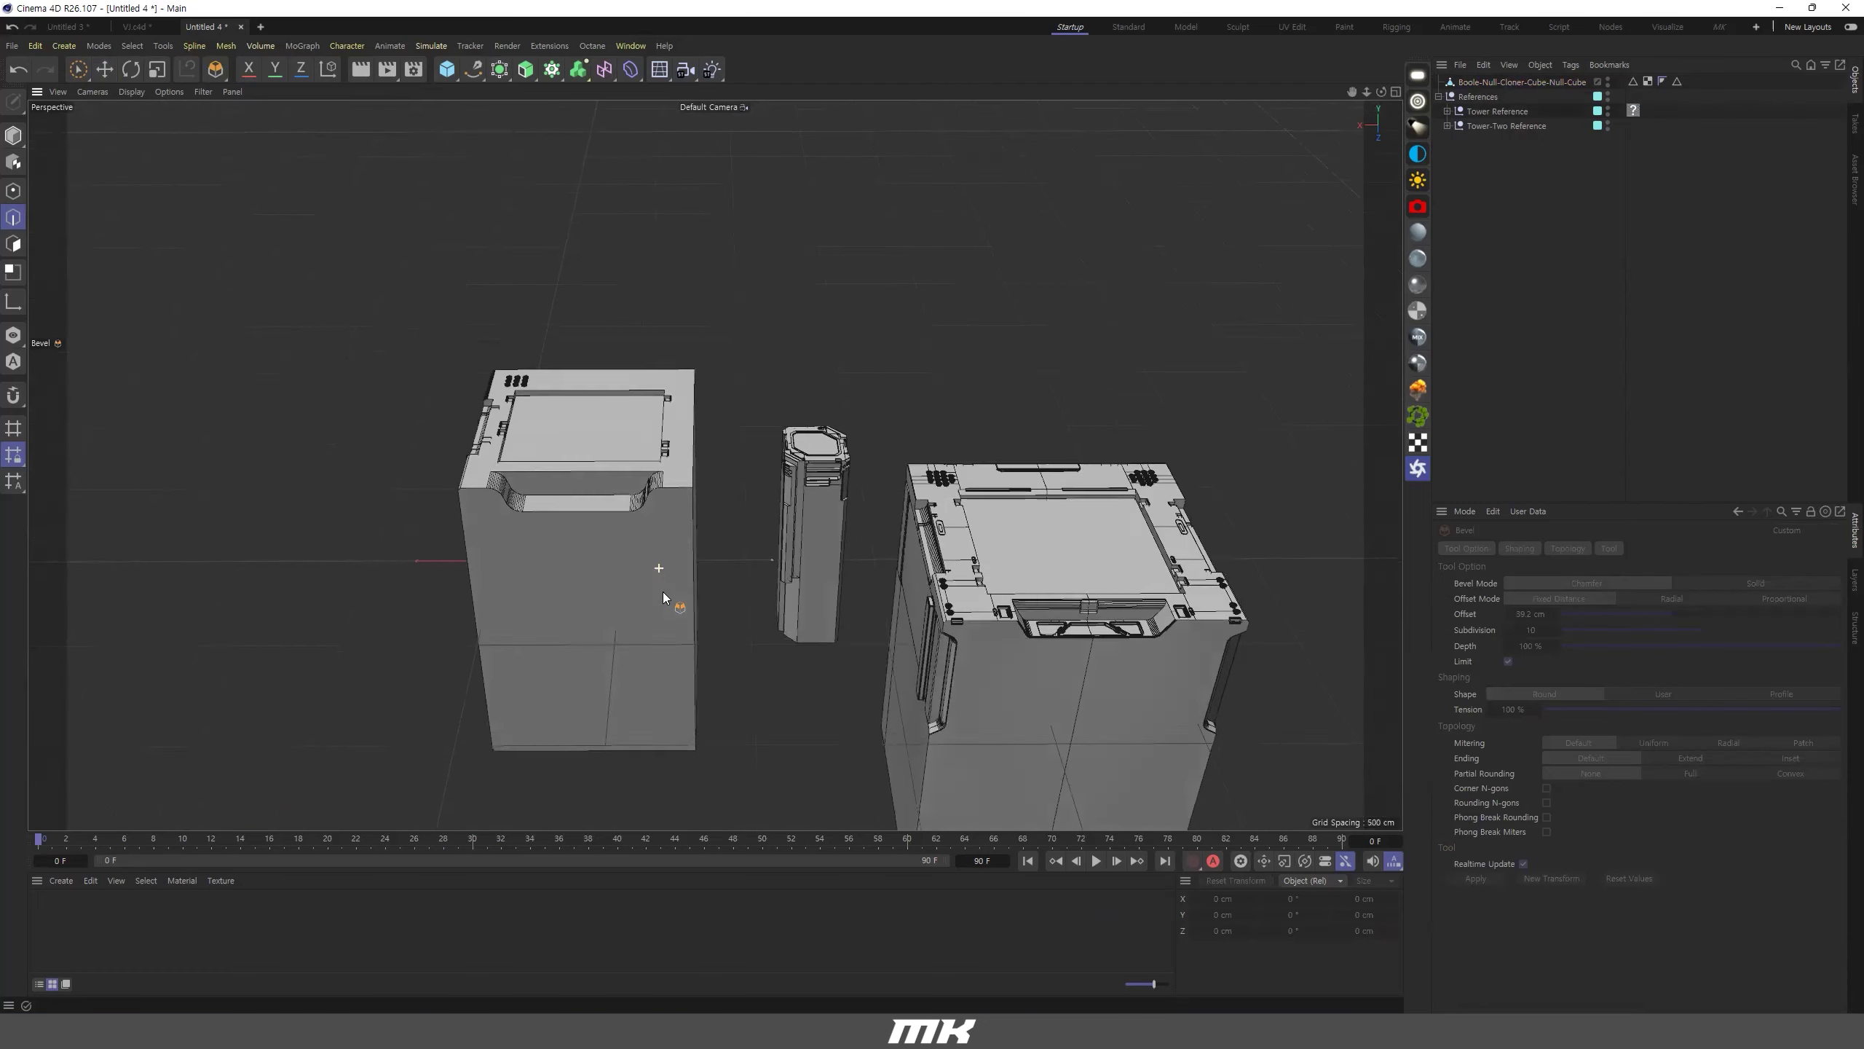
{"action": "left_click_drag", "start_coordinate": [663, 592], "coordinate": [669, 611], "text": "alt"}
{"action": "right_click_drag", "start_coordinate": [1028, 628], "coordinate": [1167, 676], "text": "alt"}
{"action": "middle_click_drag", "start_coordinate": [1168, 675], "coordinate": [1052, 698], "text": "alt"}
{"action": "scroll", "coordinate": [1052, 699], "scroll_direction": "up", "scroll_amount": 6}
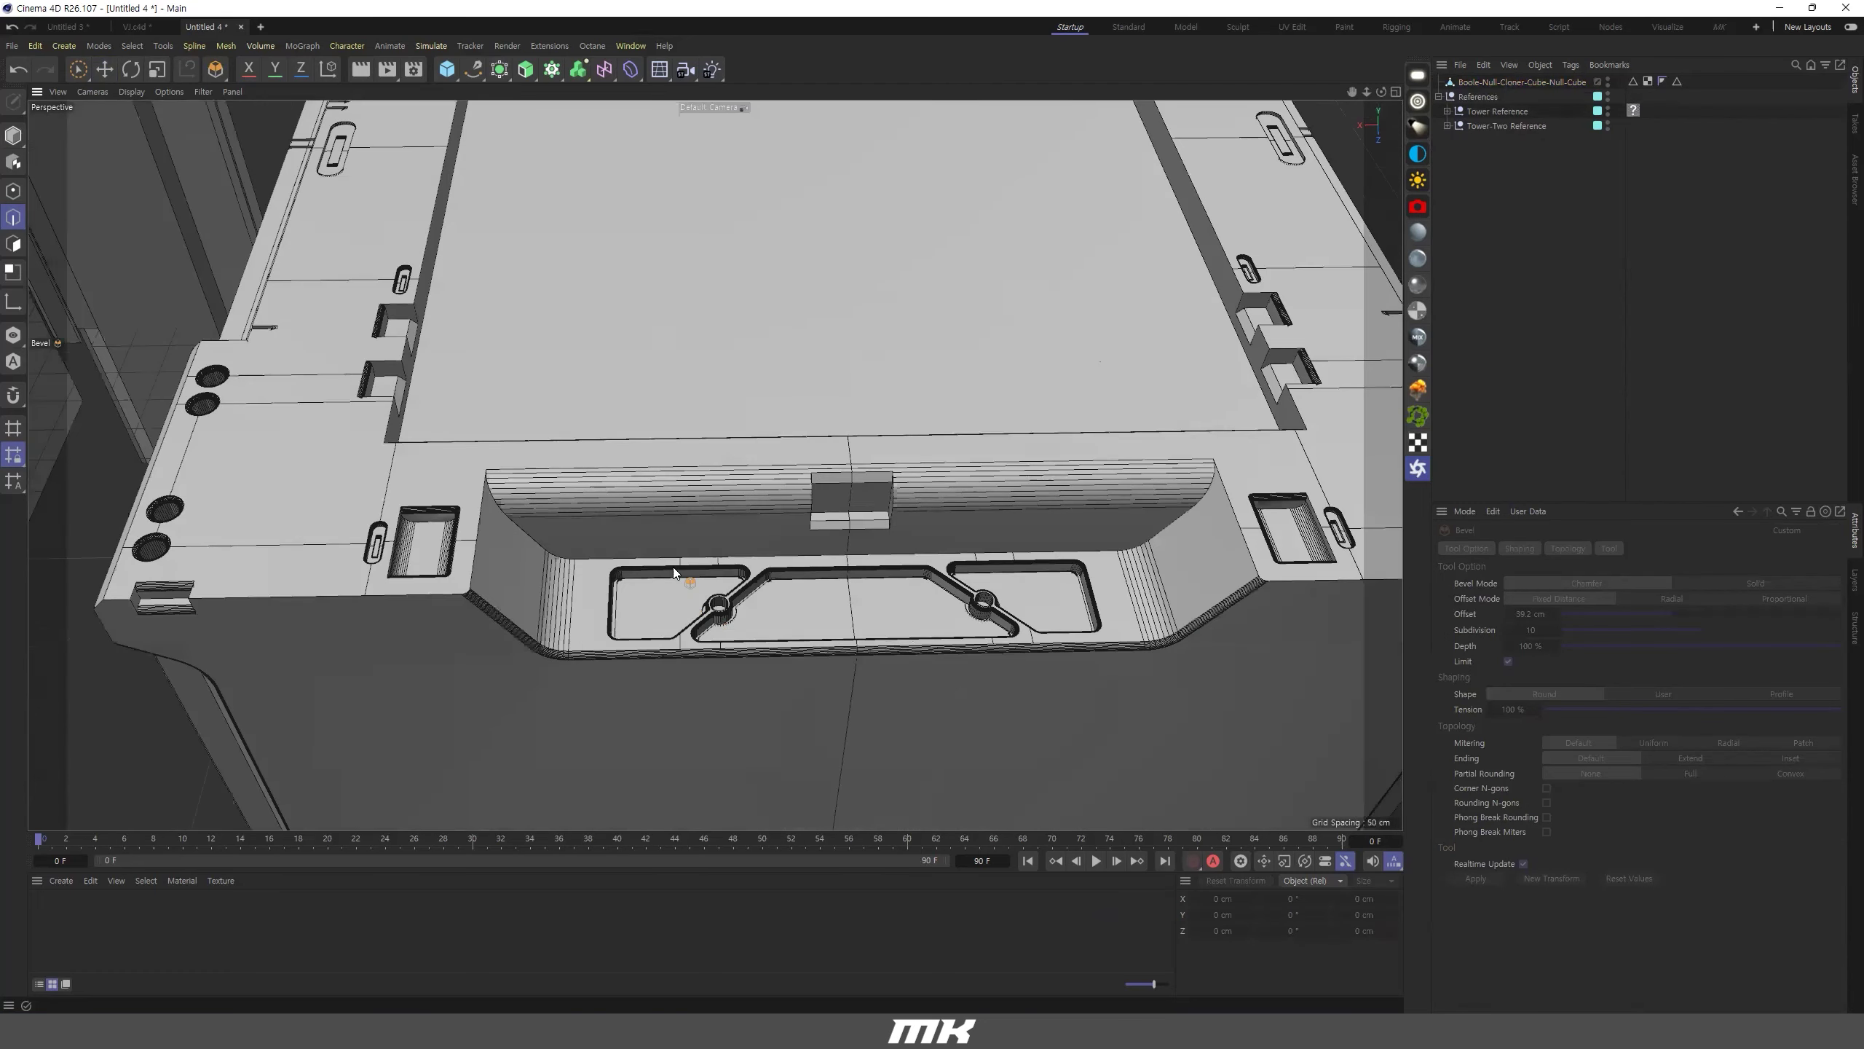
{"action": "scroll", "coordinate": [844, 612], "scroll_direction": "down", "scroll_amount": 4}
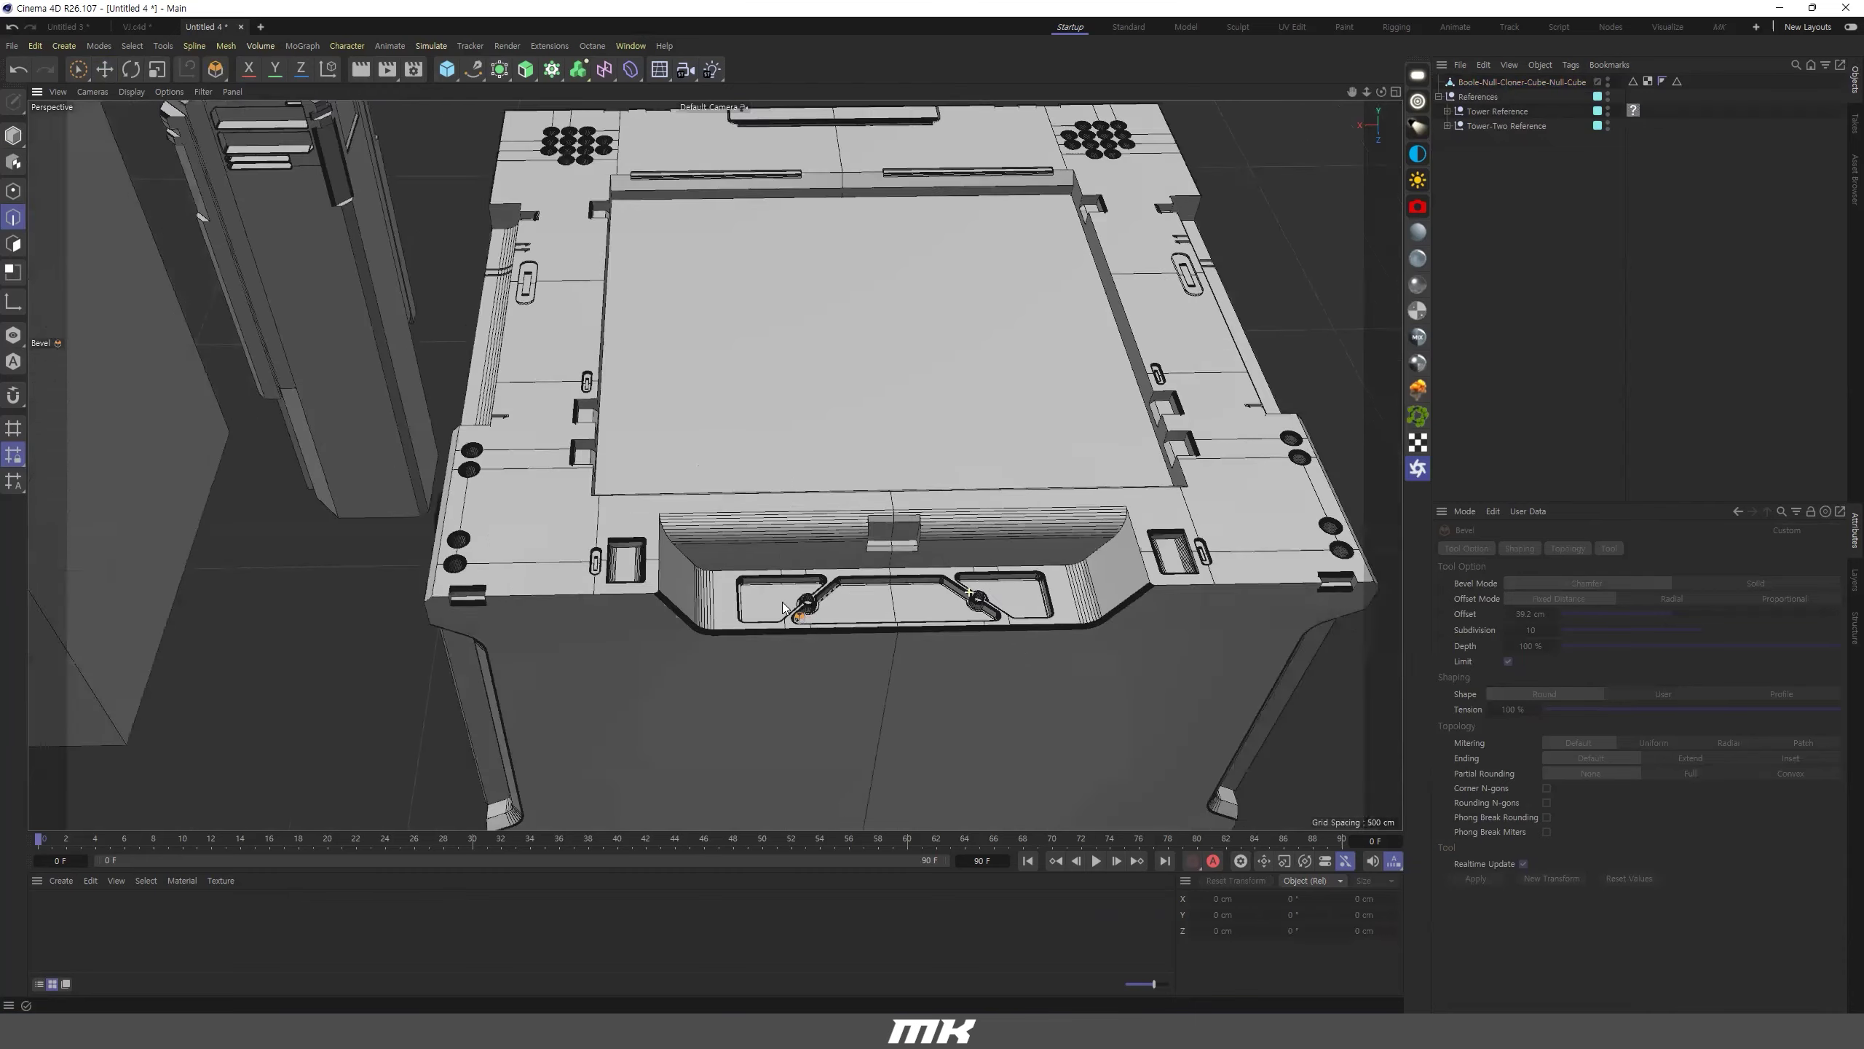
{"action": "middle_click_drag", "start_coordinate": [844, 612], "coordinate": [1074, 645], "text": "alt"}
{"action": "scroll", "coordinate": [499, 517], "scroll_direction": "up", "scroll_amount": 4}
{"action": "scroll", "coordinate": [881, 596], "scroll_direction": "down", "scroll_amount": 8}
{"action": "left_click_drag", "start_coordinate": [851, 591], "coordinate": [739, 472], "text": "alt"}
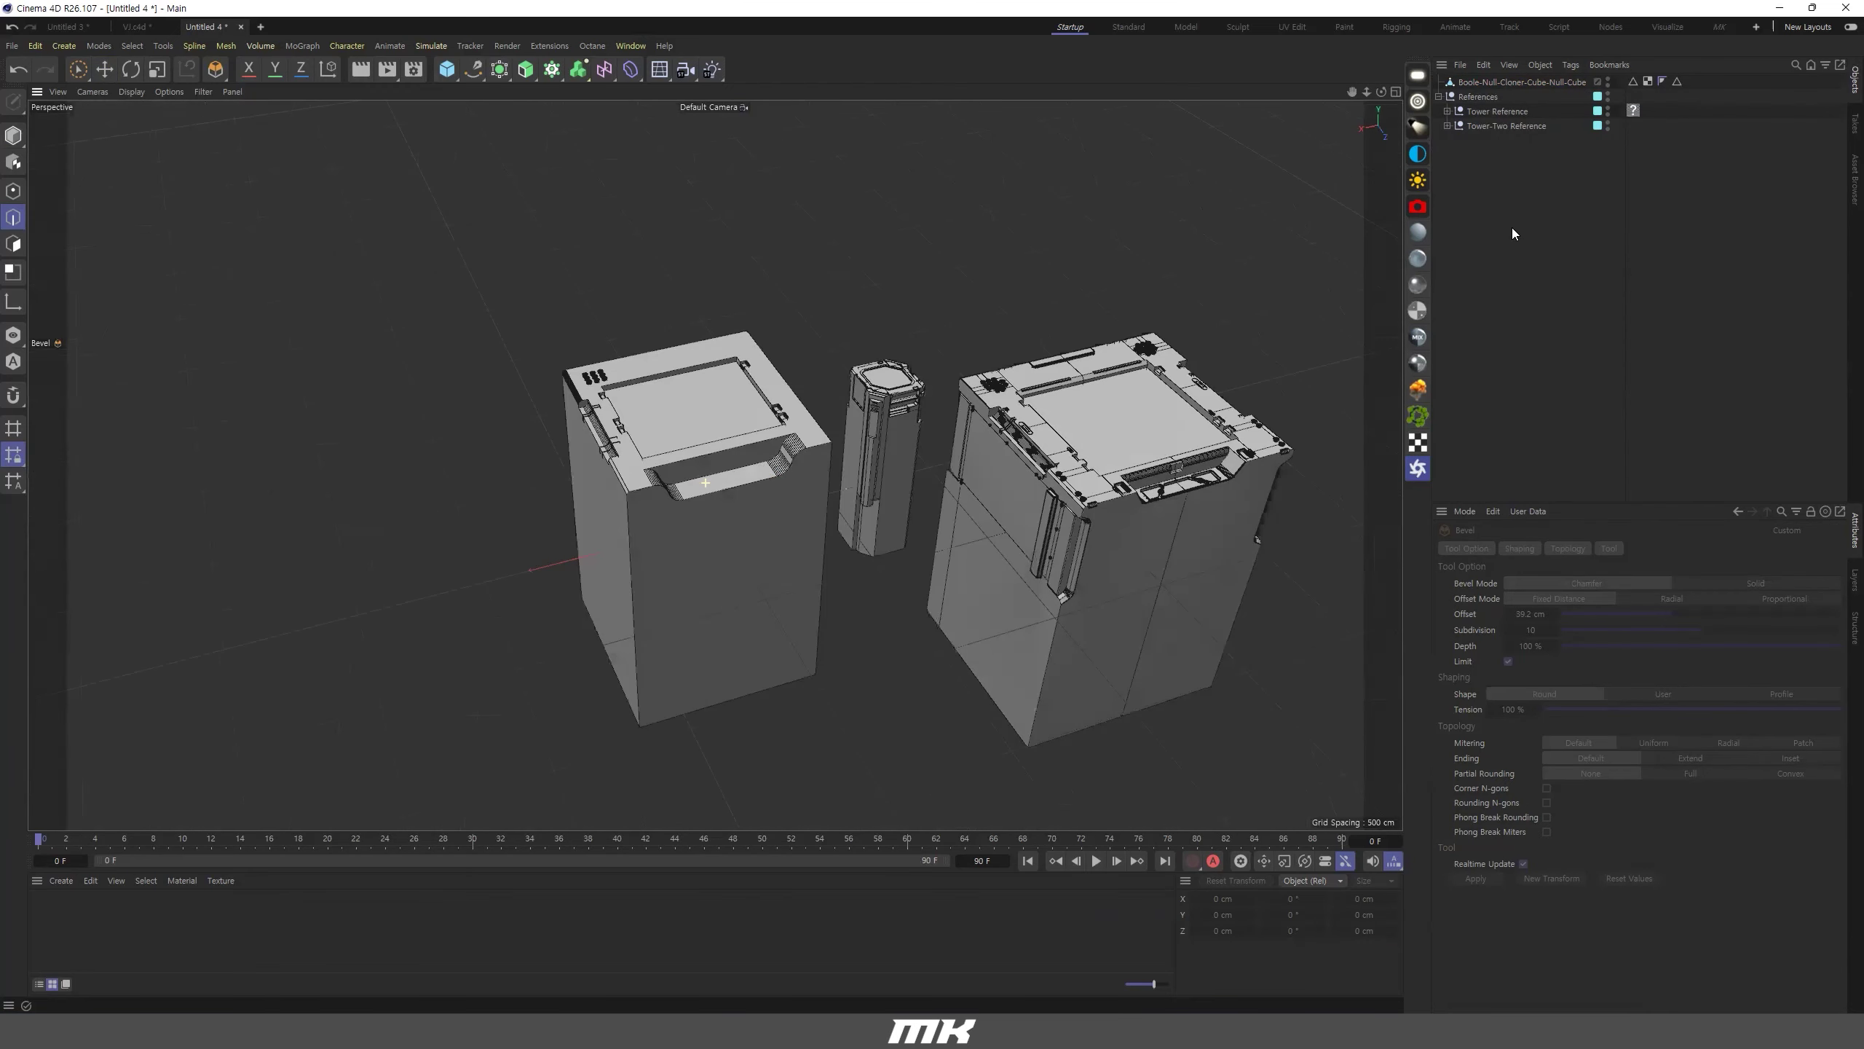
Move the whole rebuilt tower along X to about 1453 cm, clear of the origin.
{"action": "left_click", "coordinate": [1477, 82]}
{"action": "left_click", "coordinate": [104, 68]}
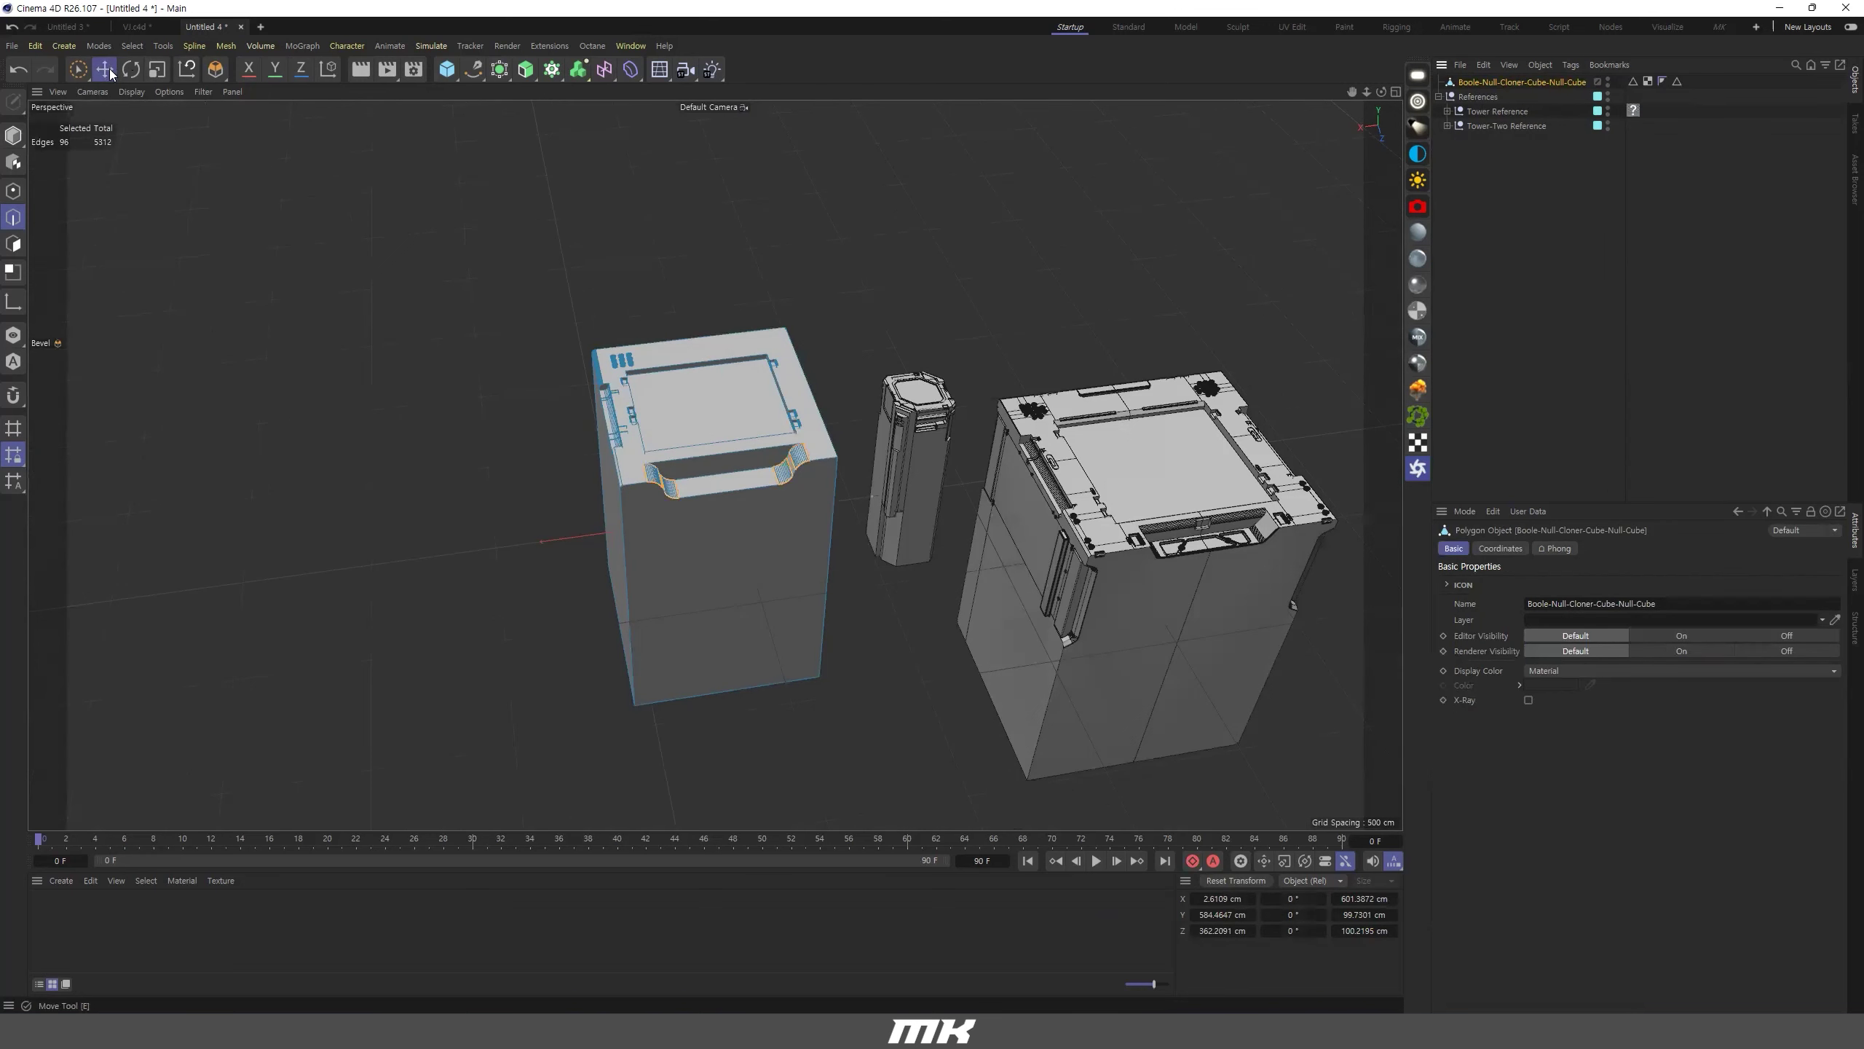
{"action": "left_click", "coordinate": [13, 135]}
{"action": "left_click_drag", "start_coordinate": [576, 537], "coordinate": [106, 599]}
{"action": "left_click_drag", "start_coordinate": [829, 455], "coordinate": [703, 494], "text": "alt"}
In the top view, add a rectangle spline at the origin, 1000 cm wide and 400 cm high.
{"action": "middle_click", "coordinate": [703, 493]}
{"action": "middle_click", "coordinate": [1063, 413]}
{"action": "middle_click", "coordinate": [1101, 517]}
{"action": "middle_click", "coordinate": [1184, 441]}
{"action": "right_click_drag", "start_coordinate": [1136, 483], "coordinate": [1059, 482], "text": "alt"}
{"action": "middle_click_drag", "start_coordinate": [1331, 495], "coordinate": [1063, 467], "text": "alt"}
{"action": "right_click_drag", "start_coordinate": [979, 459], "coordinate": [1078, 470], "text": "alt"}
{"action": "middle_click_drag", "start_coordinate": [1082, 478], "coordinate": [715, 362], "text": "alt"}
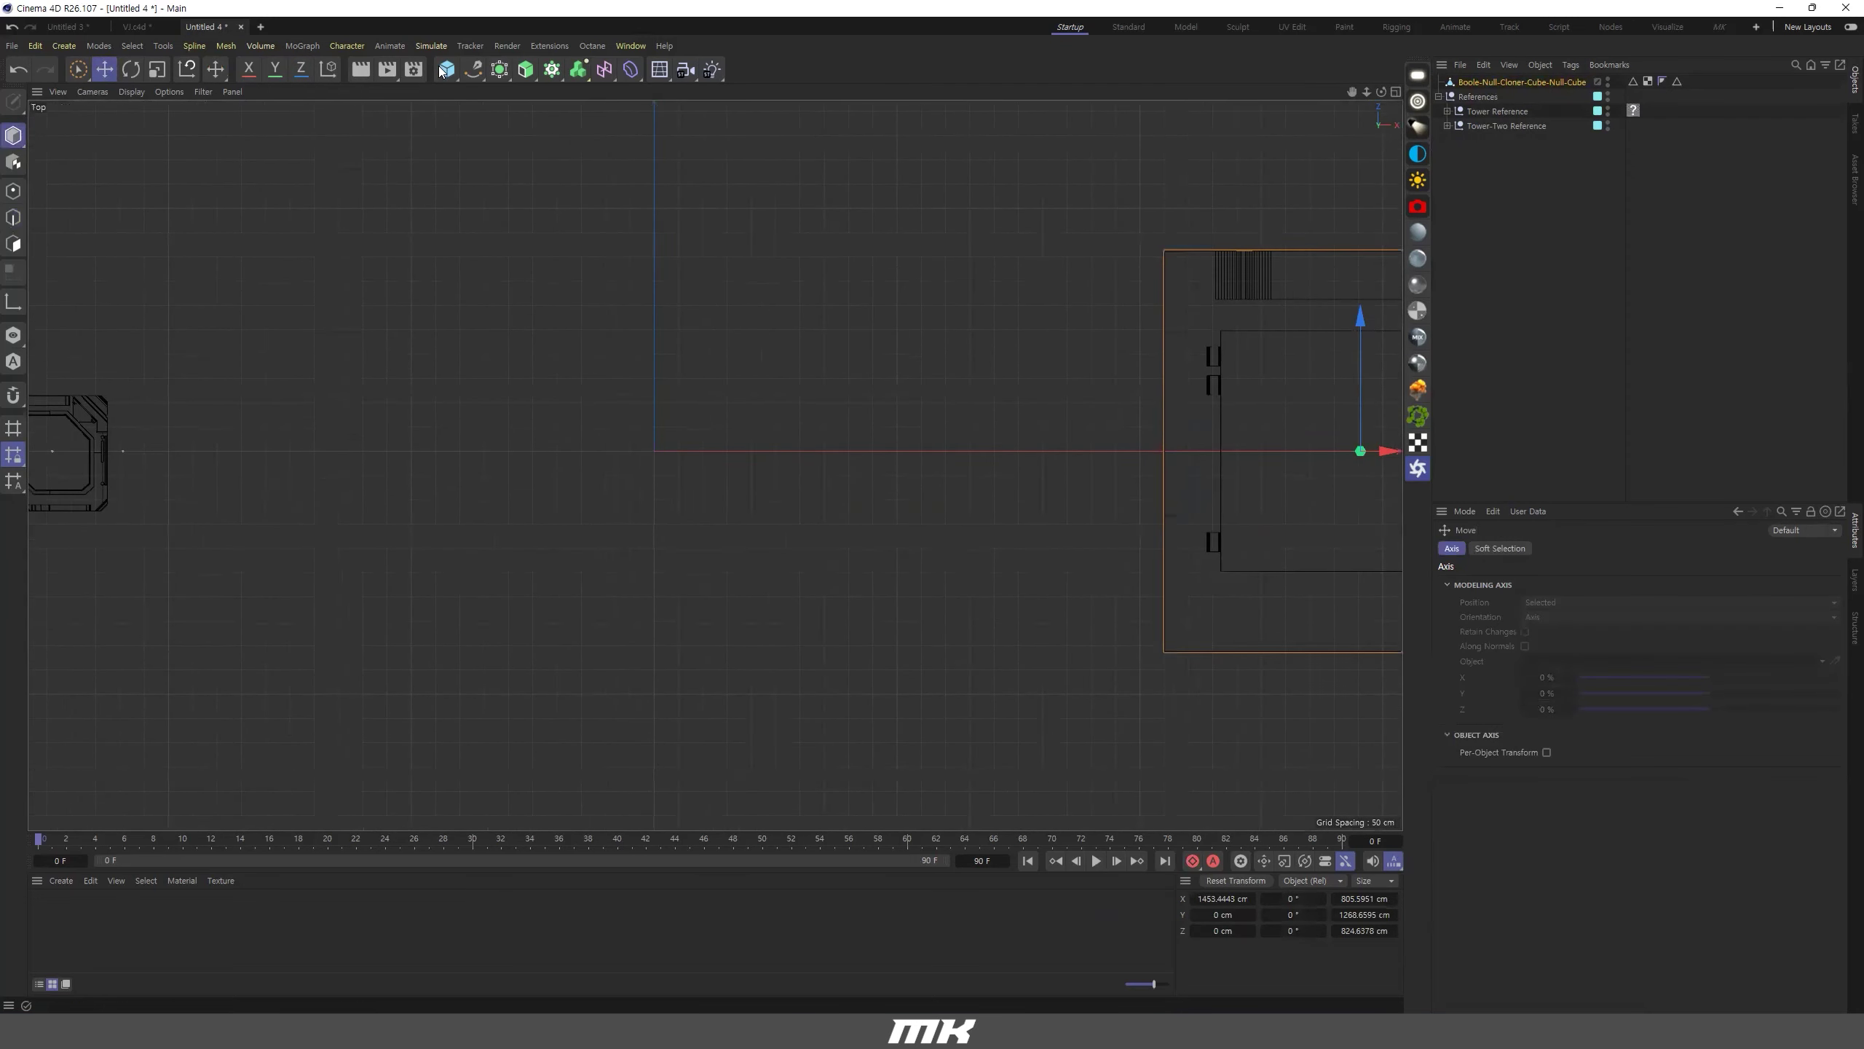
{"action": "left_click_drag", "start_coordinate": [473, 70], "coordinate": [614, 174]}
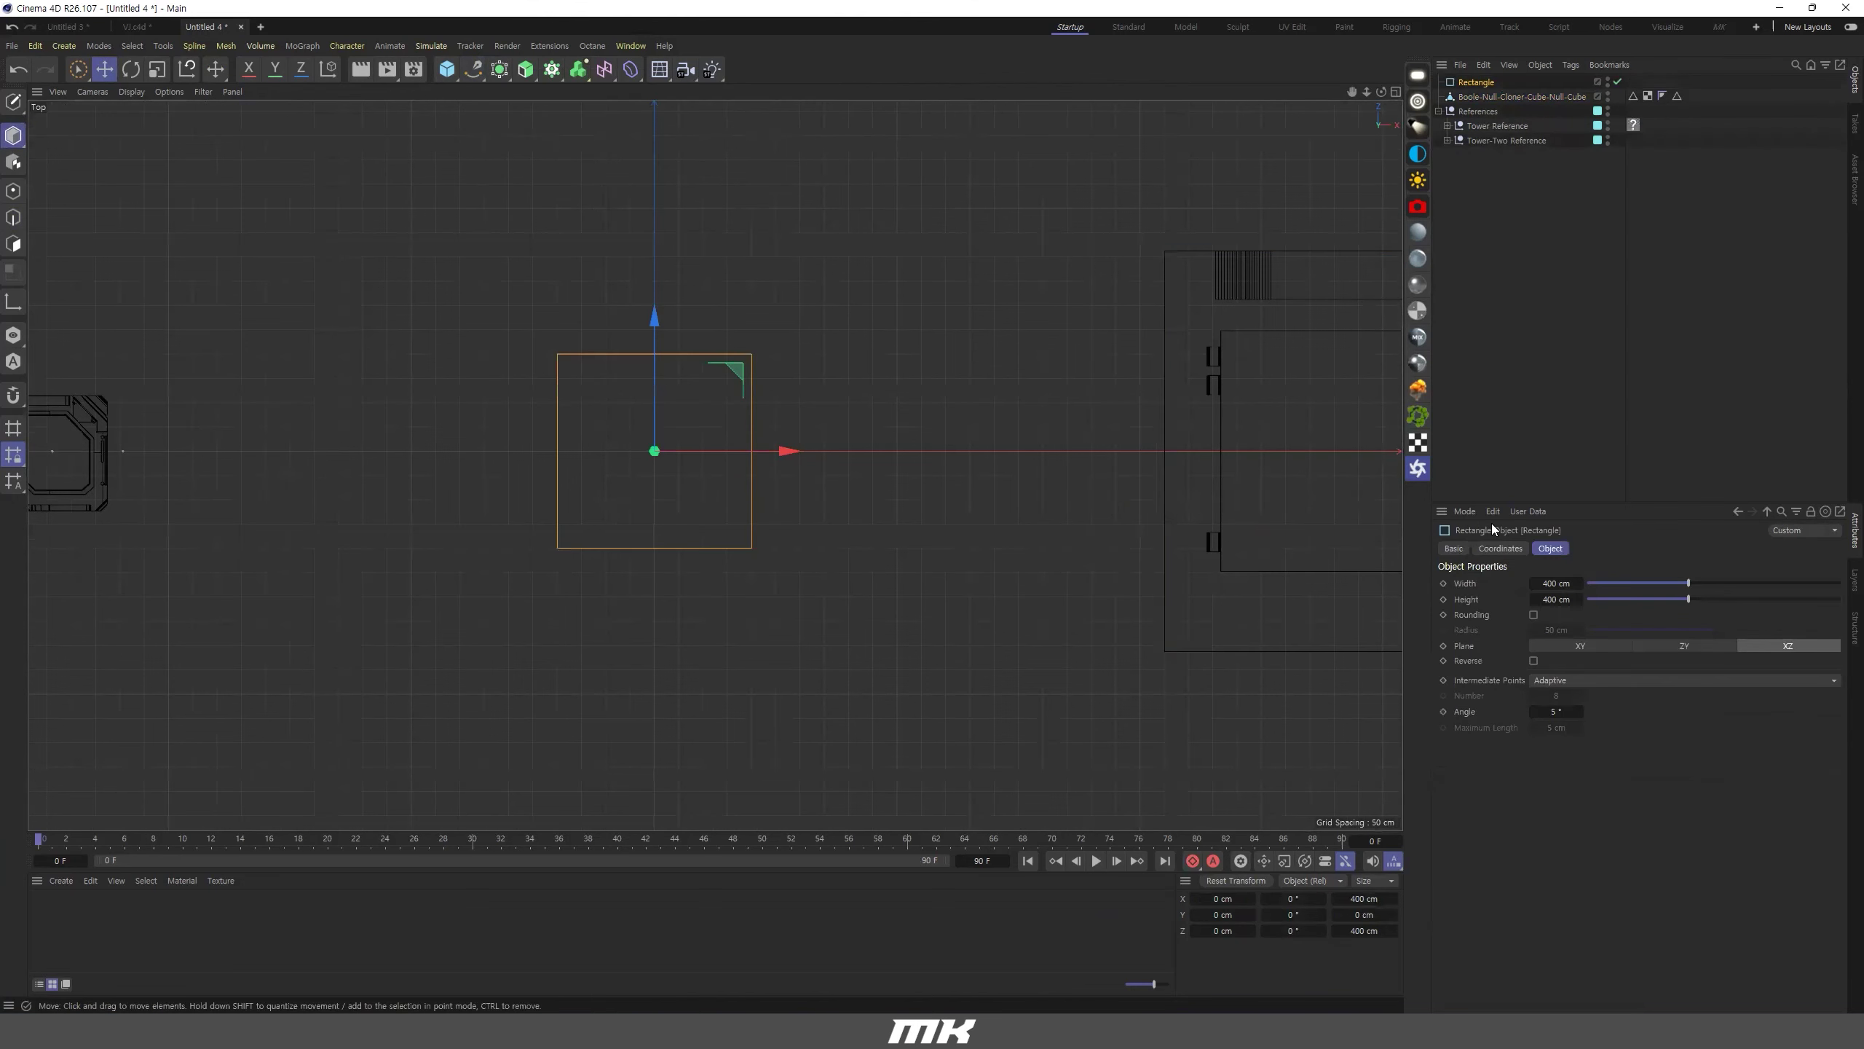
{"action": "left_click_drag", "start_coordinate": [1689, 584], "coordinate": [1843, 602]}
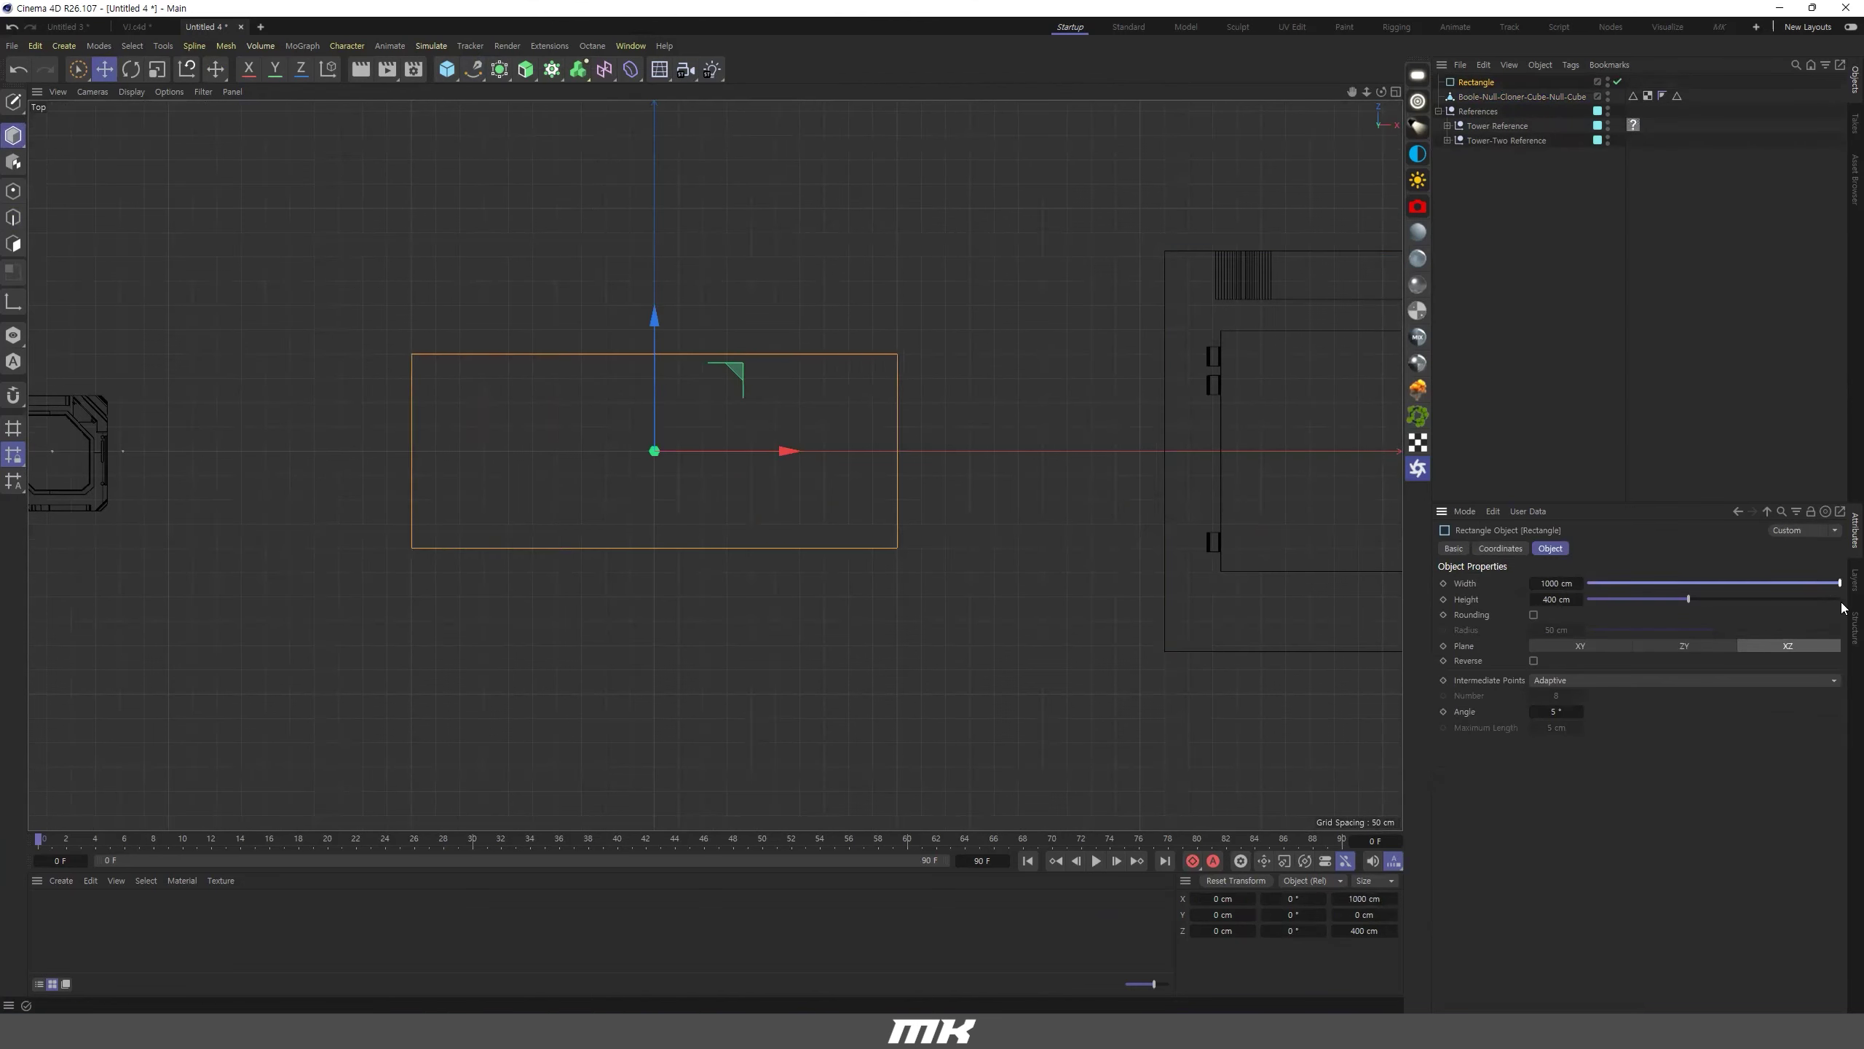
Add a diamond 4-Side spline with a 801 cm and b 1086 cm, shifted to about Z -223 cm over the rectangle.
{"action": "left_click", "coordinate": [473, 70]}
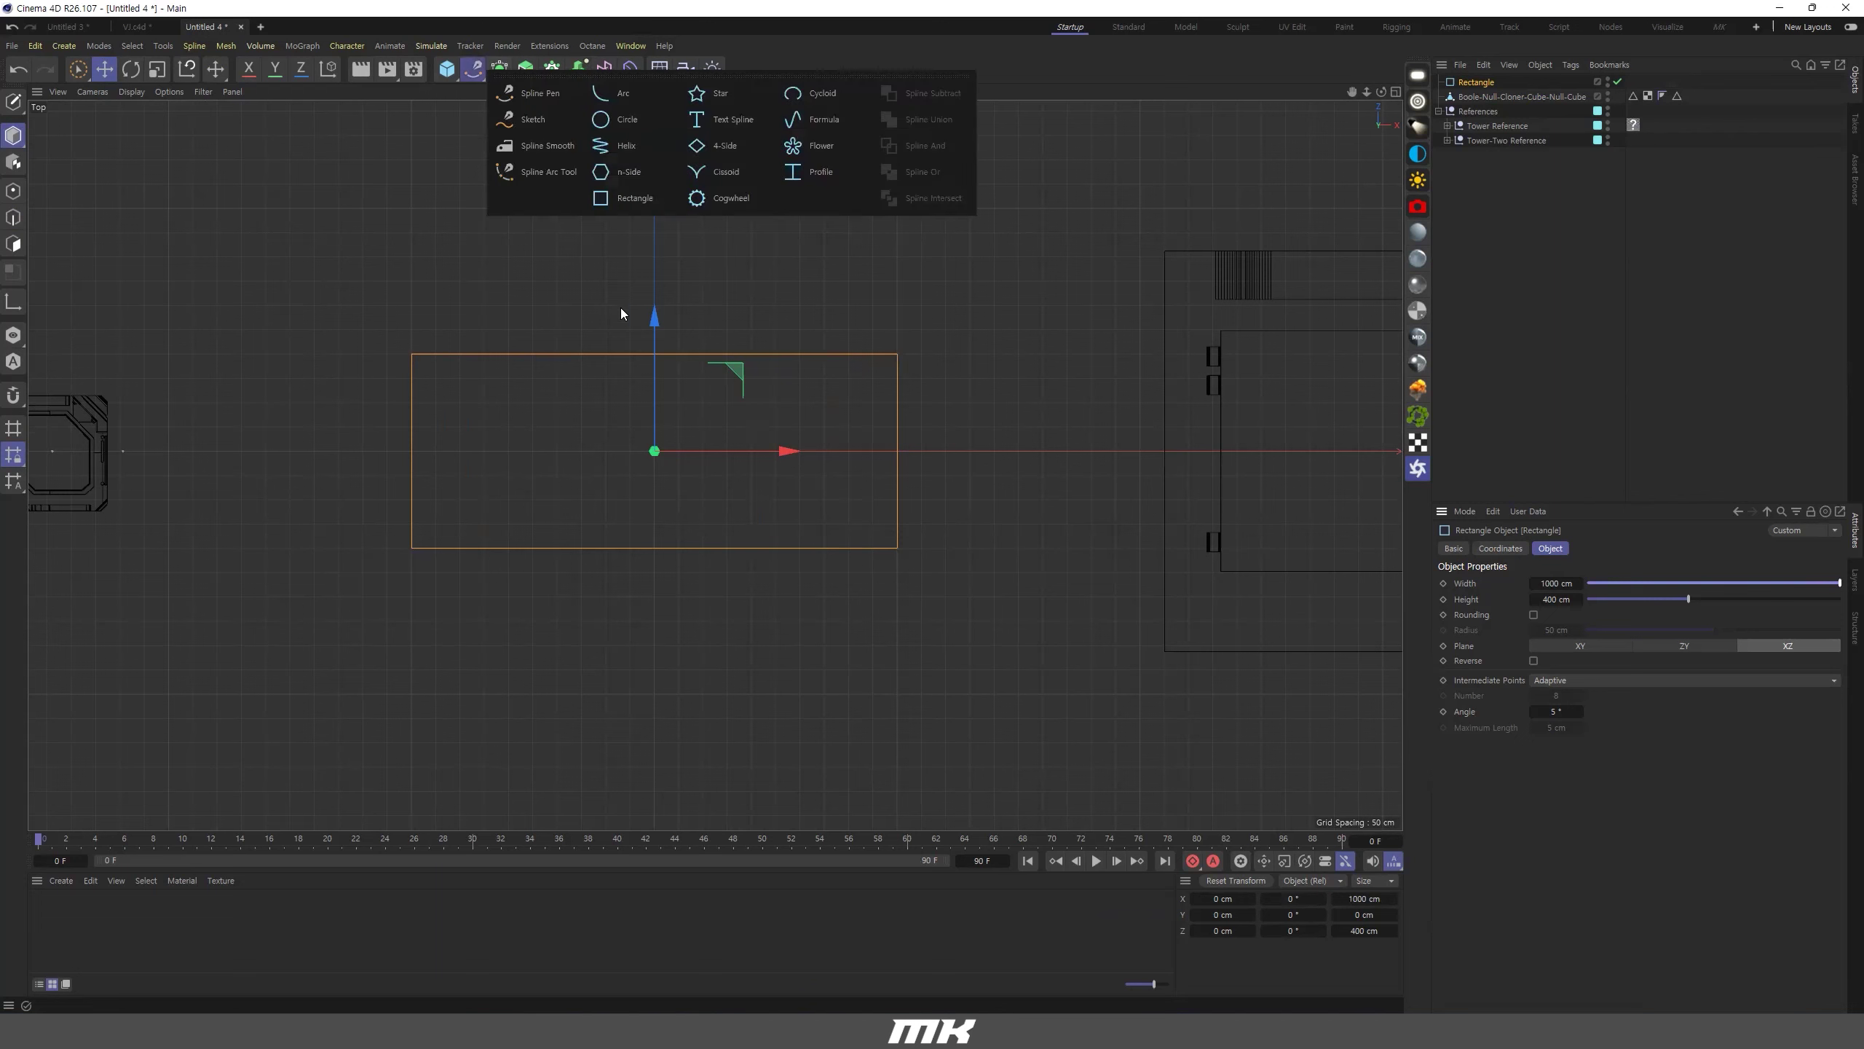
{"action": "left_click", "coordinate": [713, 158]}
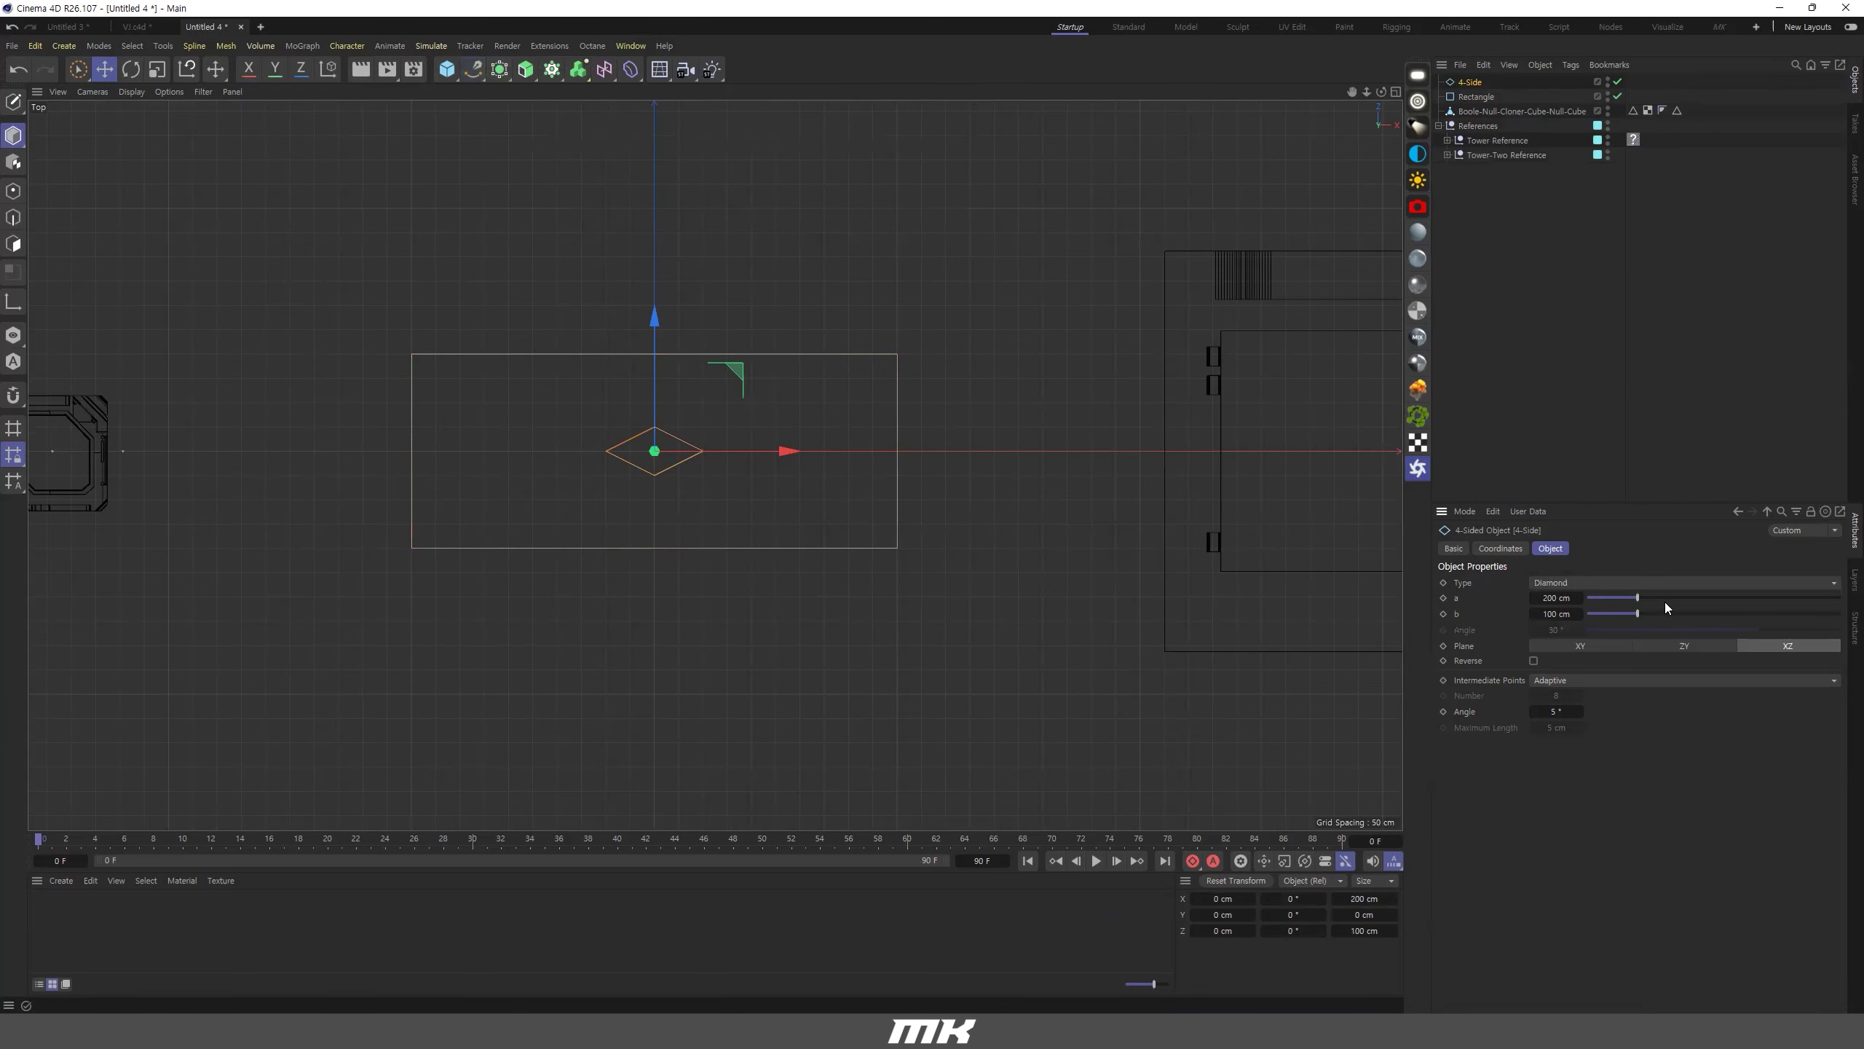
{"action": "left_click_drag", "start_coordinate": [1636, 599], "coordinate": [1843, 643]}
{"action": "left_click_drag", "start_coordinate": [1674, 598], "coordinate": [1755, 603]}
{"action": "left_click_drag", "start_coordinate": [1584, 613], "coordinate": [1695, 613]}
{"action": "left_click_drag", "start_coordinate": [664, 351], "coordinate": [677, 434]}
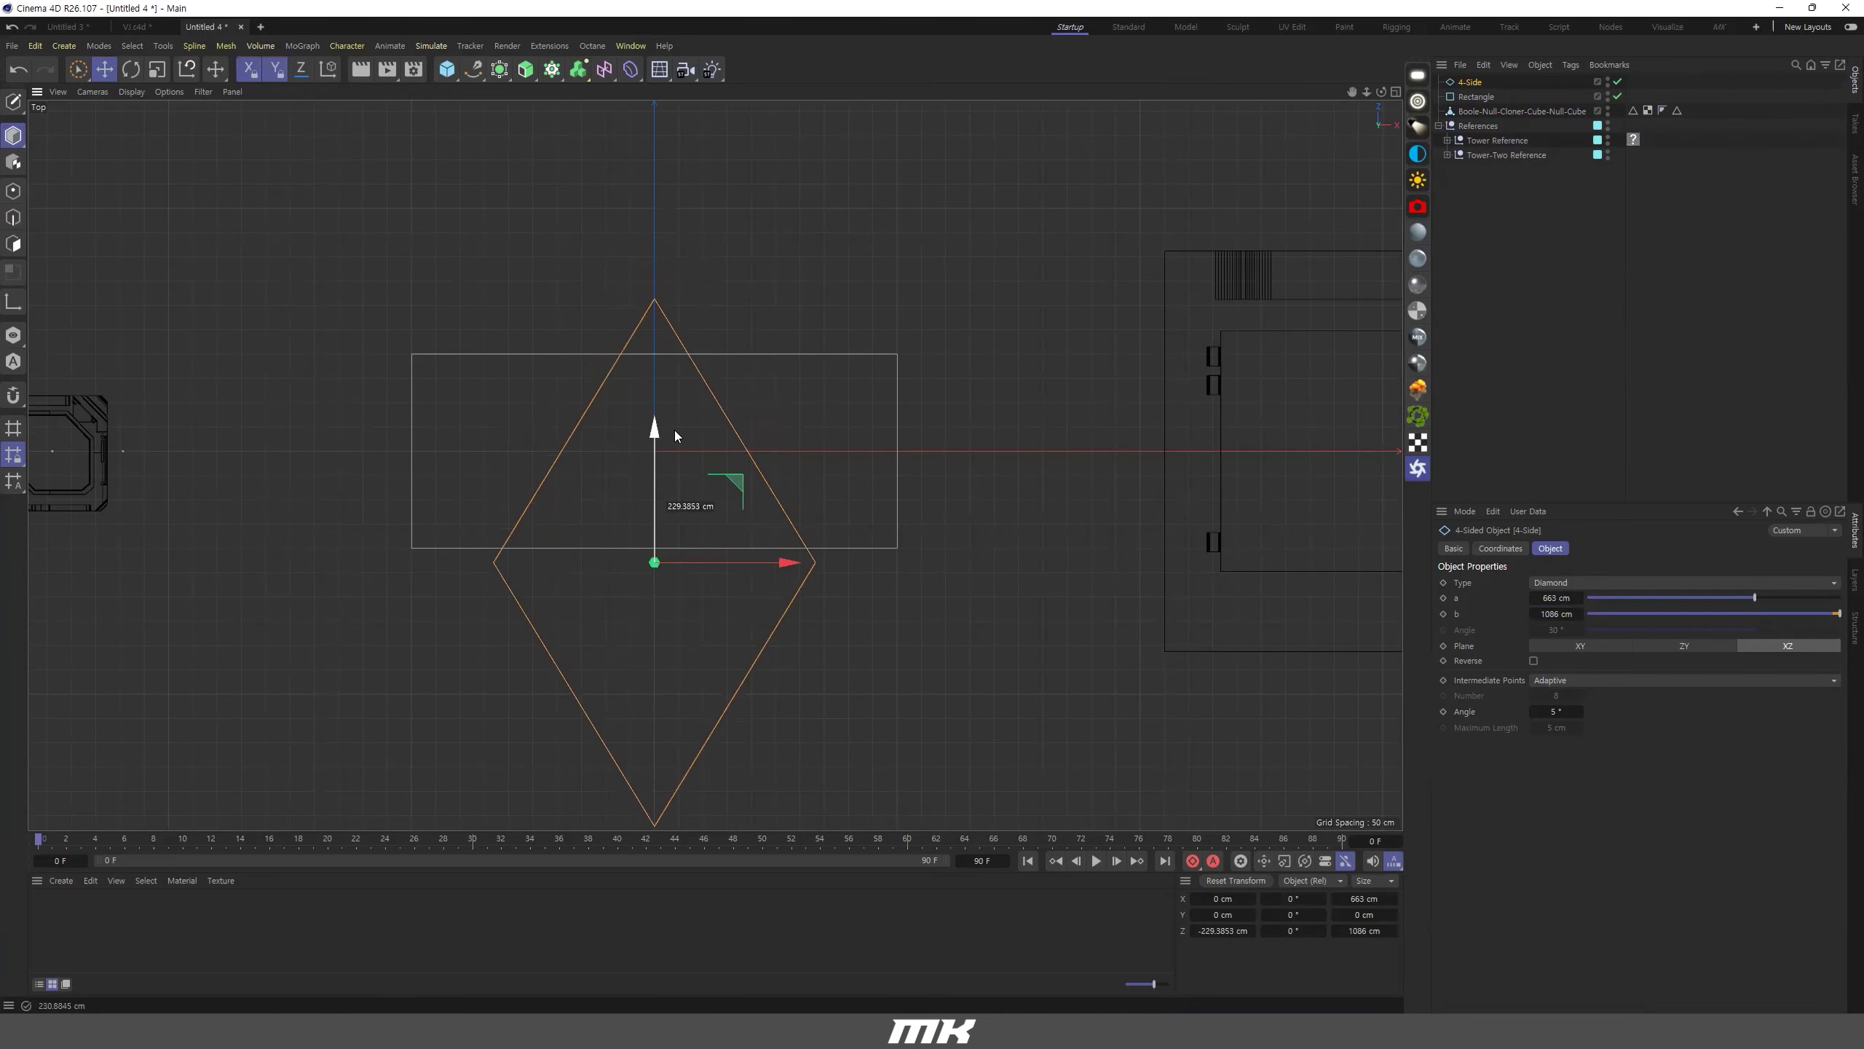
{"action": "mouse_move", "coordinate": [1758, 597]}
{"action": "left_mouse_down"}
{"action": "mouse_move", "coordinate": [1810, 598]}
{"action": "mouse_move", "coordinate": [1792, 597]}
{"action": "left_mouse_up"}
{"action": "scroll", "coordinate": [819, 443], "scroll_direction": "up", "scroll_amount": 2}
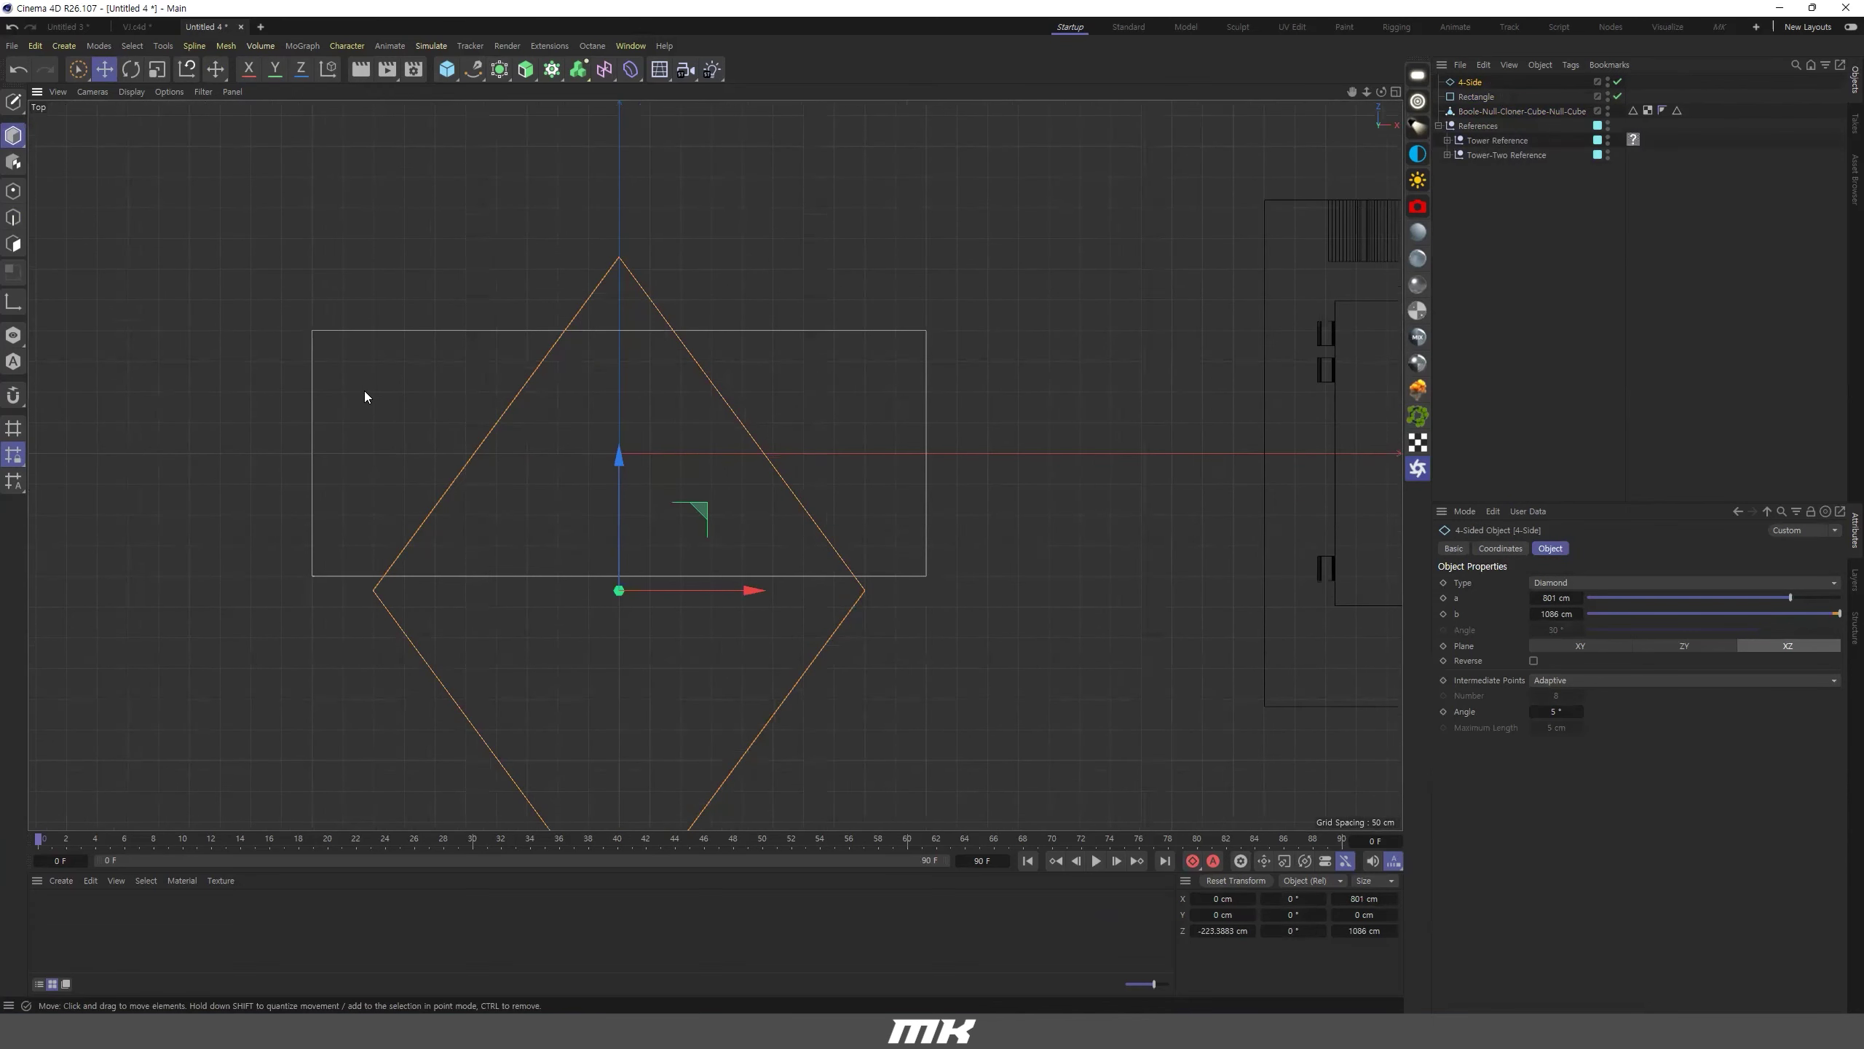
{"action": "scroll", "coordinate": [772, 428], "scroll_direction": "up", "scroll_amount": 3}
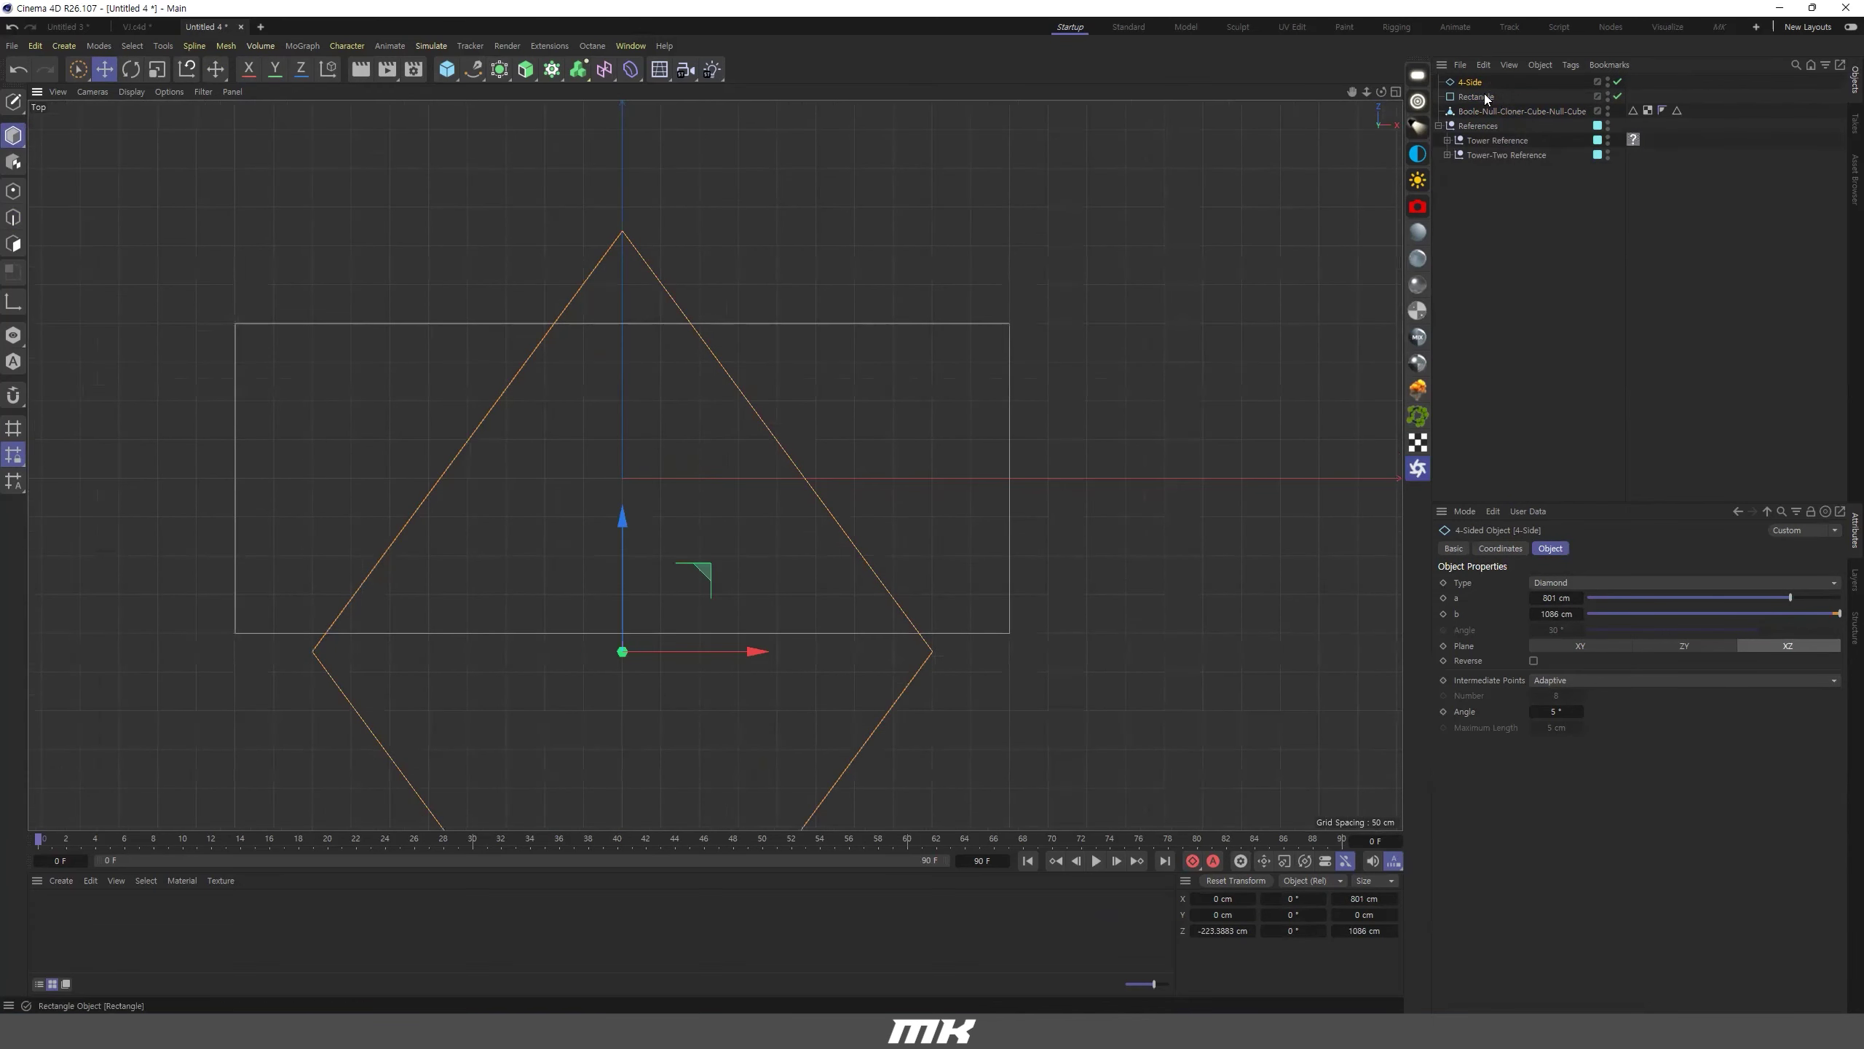
Add a Spline Mask and place the 4-Side and rectangle splines inside it.
{"action": "left_click", "coordinate": [474, 69]}
{"action": "left_click", "coordinate": [499, 69]}
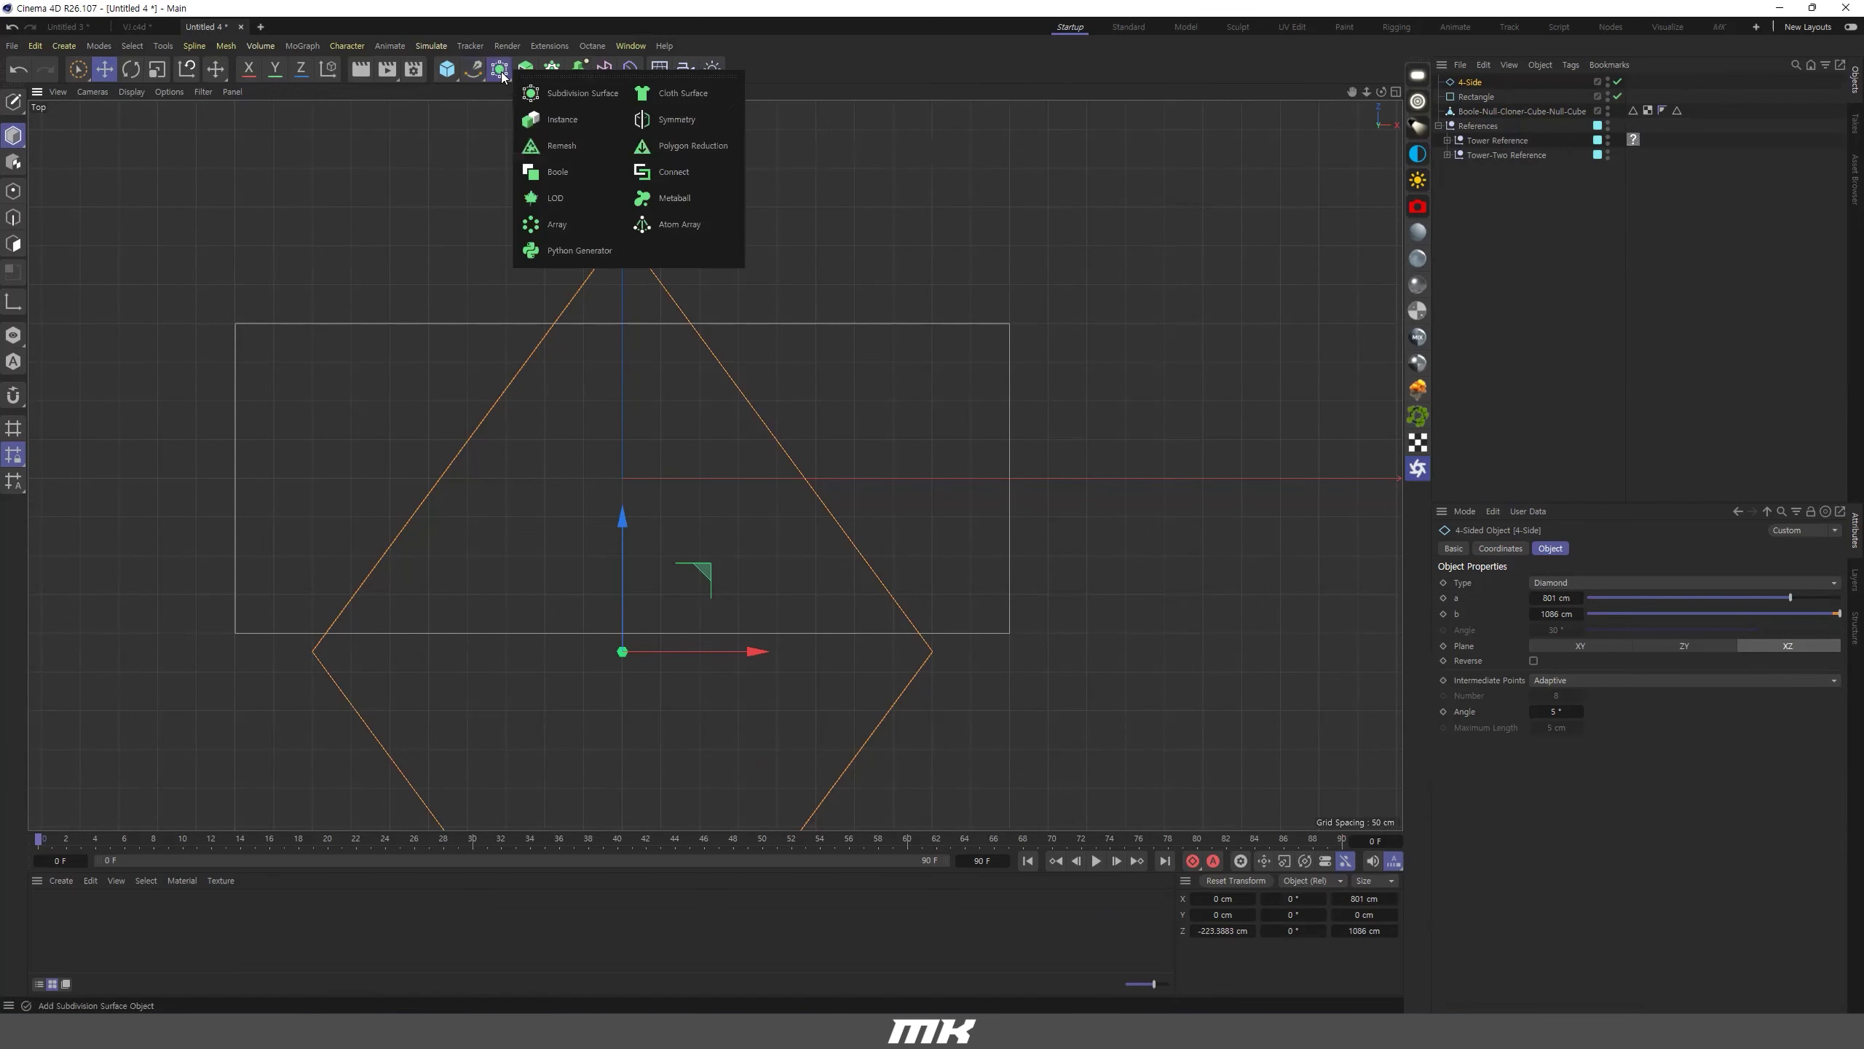
{"action": "left_click", "coordinate": [552, 69]}
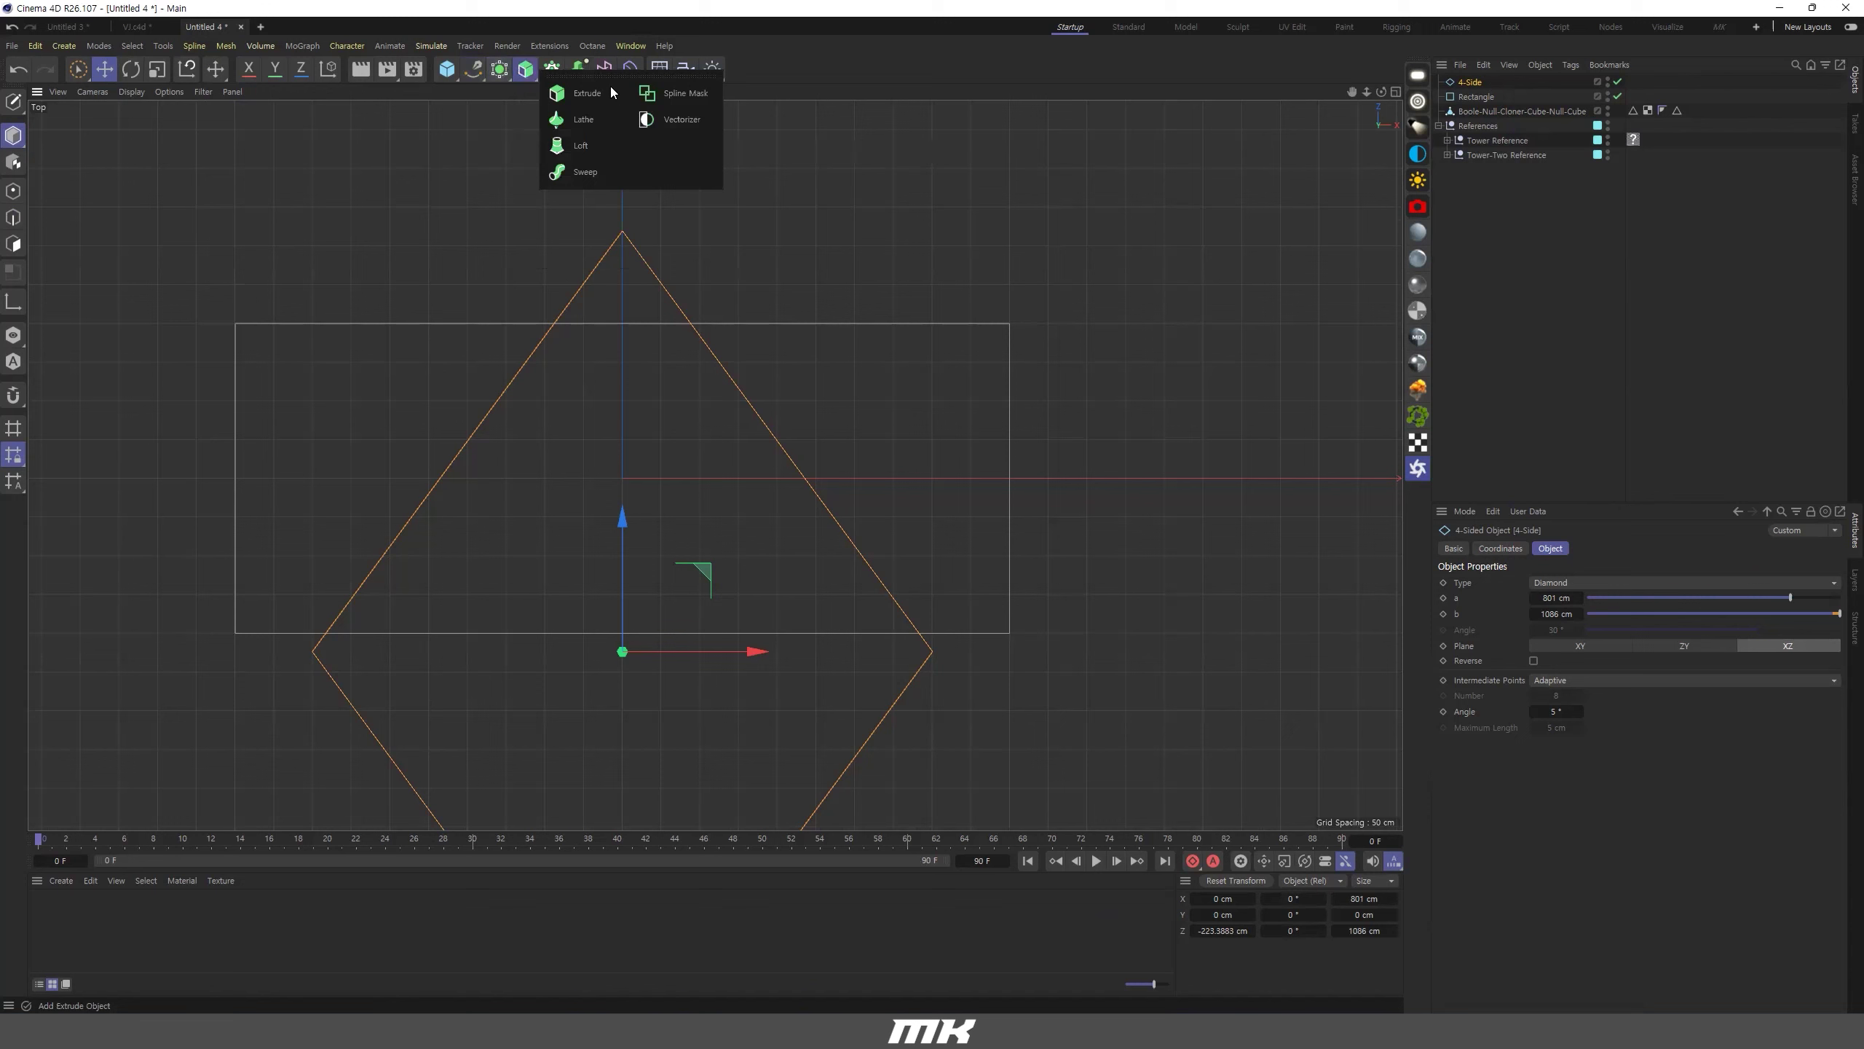
{"action": "left_click", "coordinate": [671, 93]}
{"action": "left_click", "coordinate": [1475, 110]}
{"action": "left_click", "coordinate": [1470, 98], "text": "ctrl"}
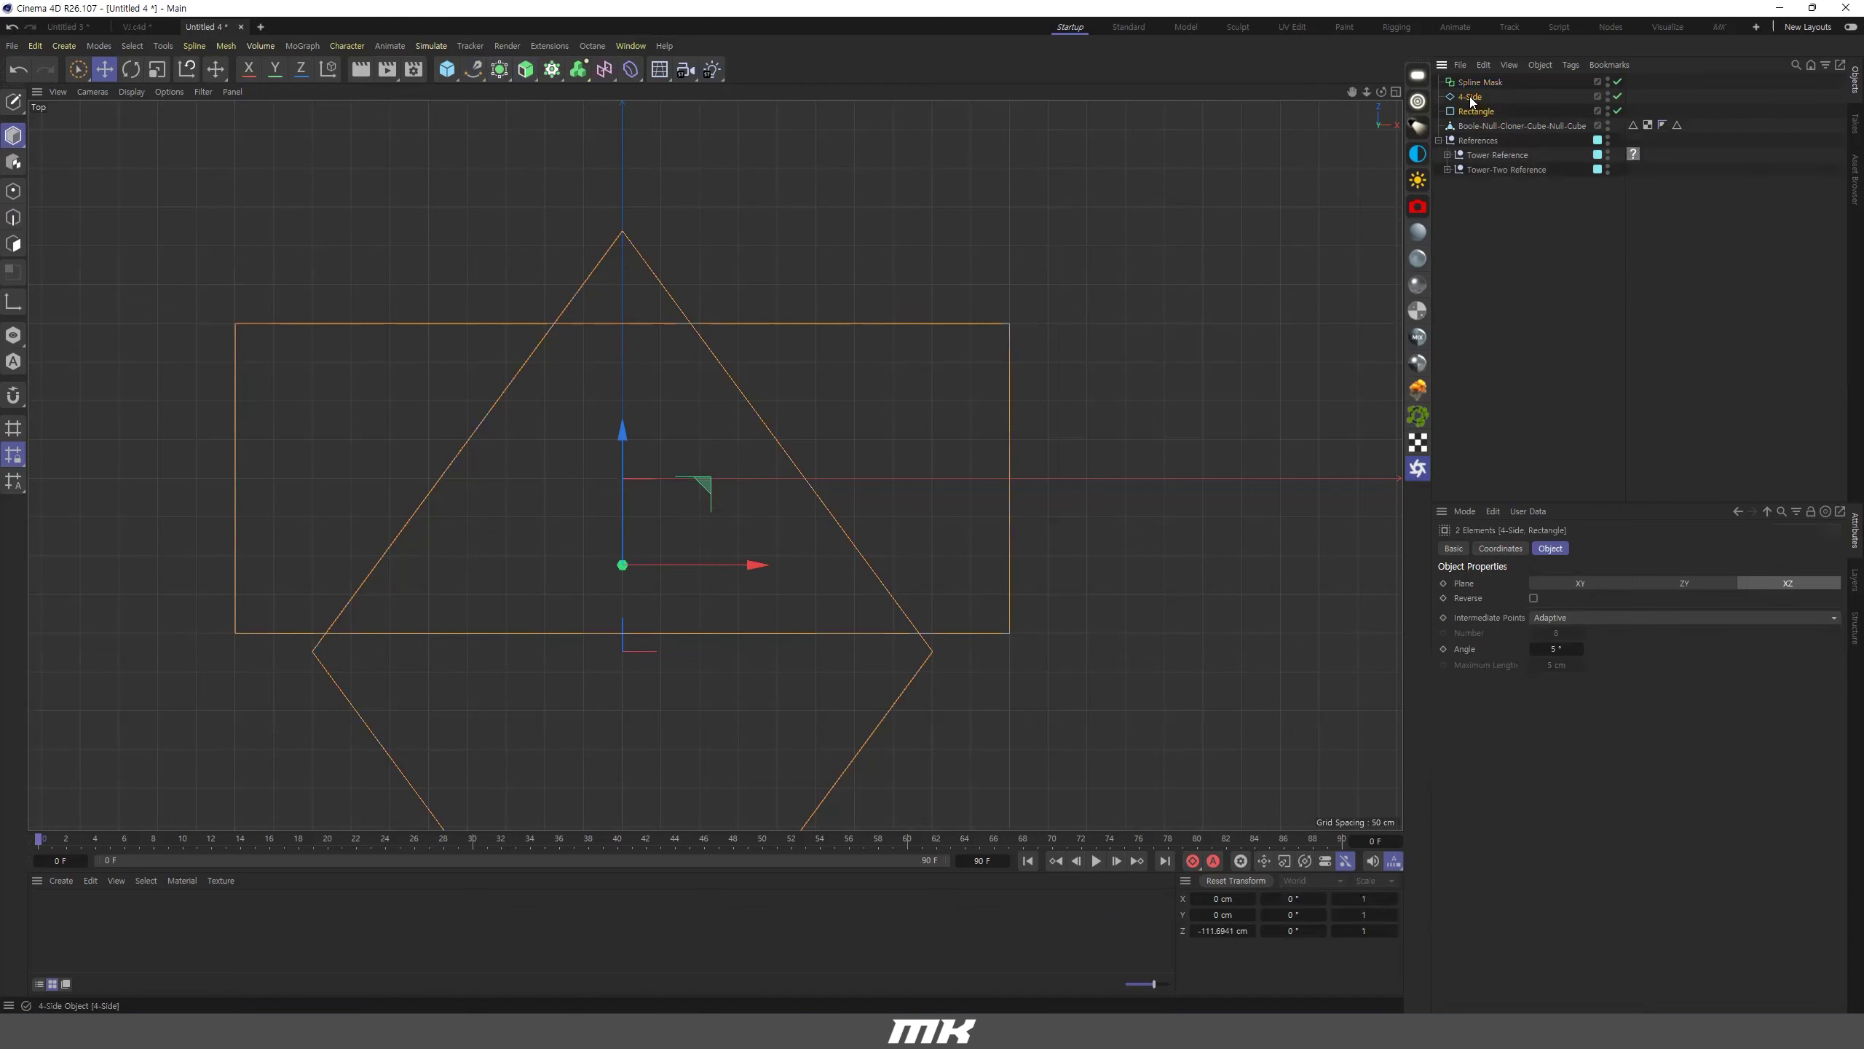
{"action": "left_click_drag", "start_coordinate": [1479, 86], "coordinate": [1479, 87]}
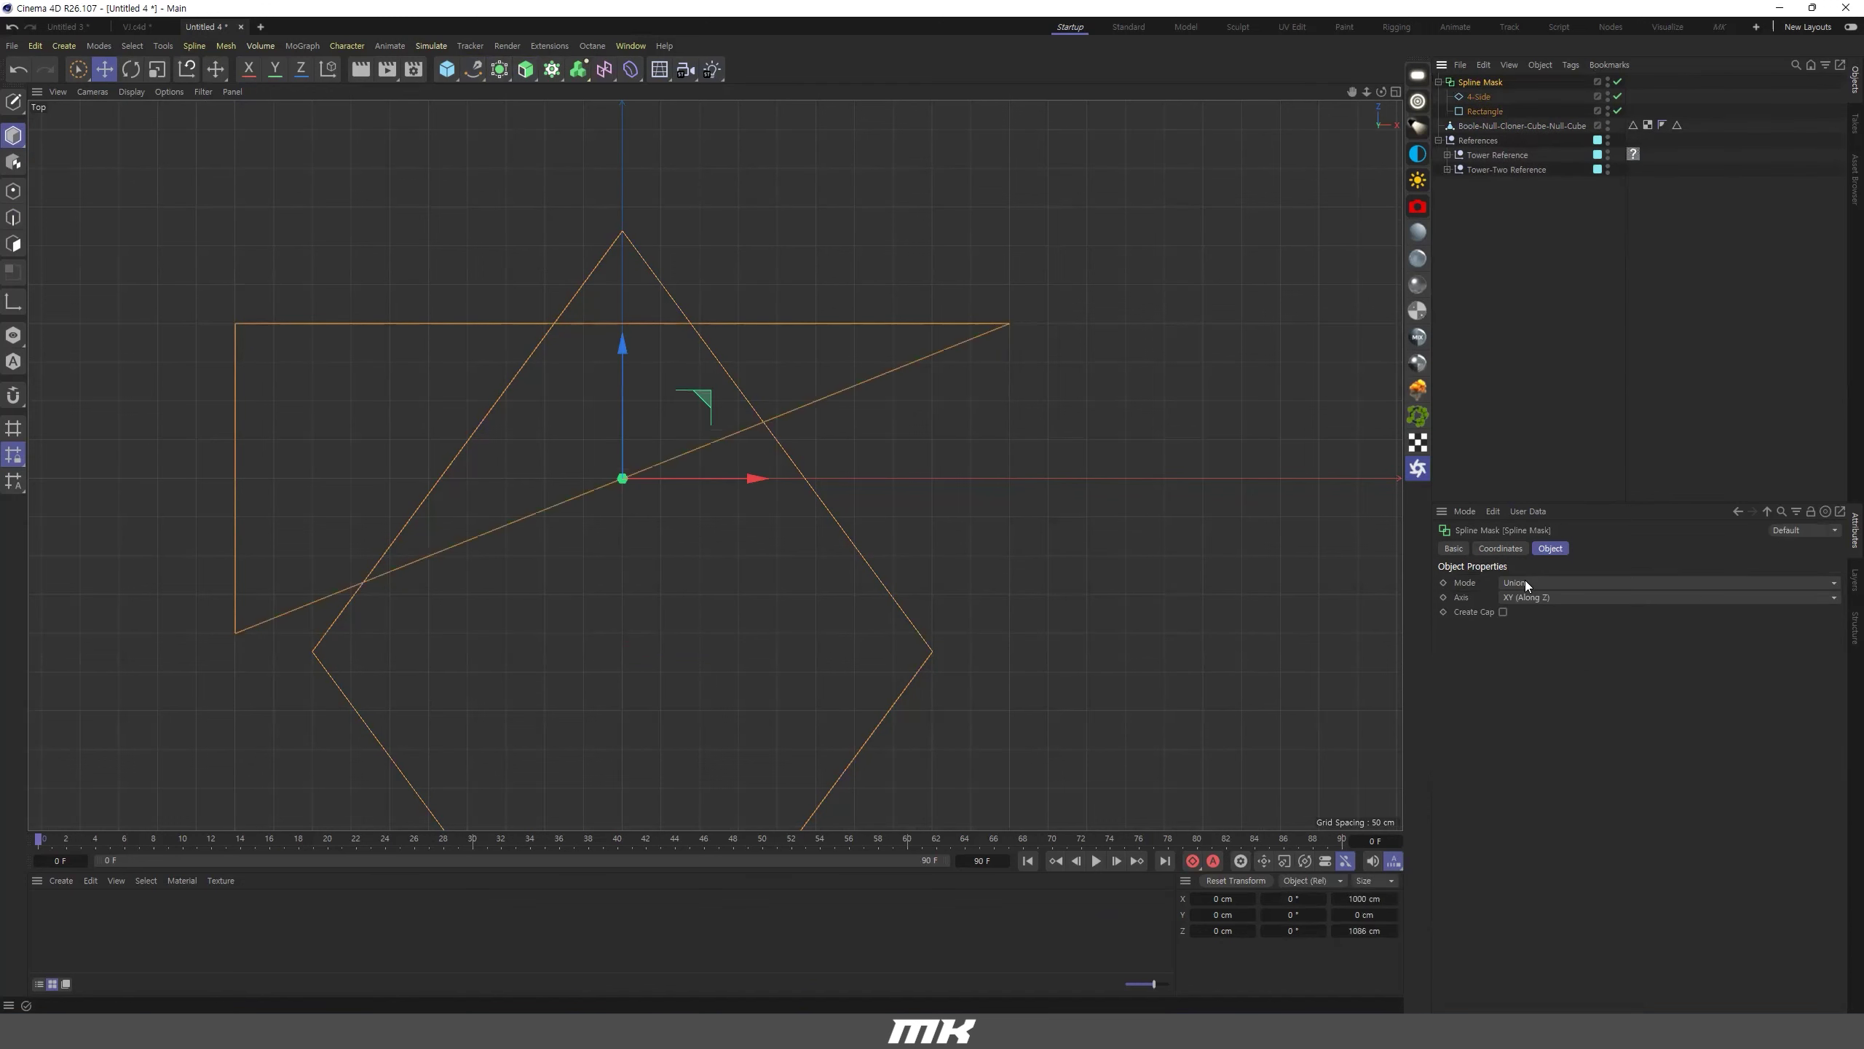
Set the Spline Mask's axis to XZ (Along Y) and its mode to Intersection.
{"action": "left_click", "coordinate": [1560, 600]}
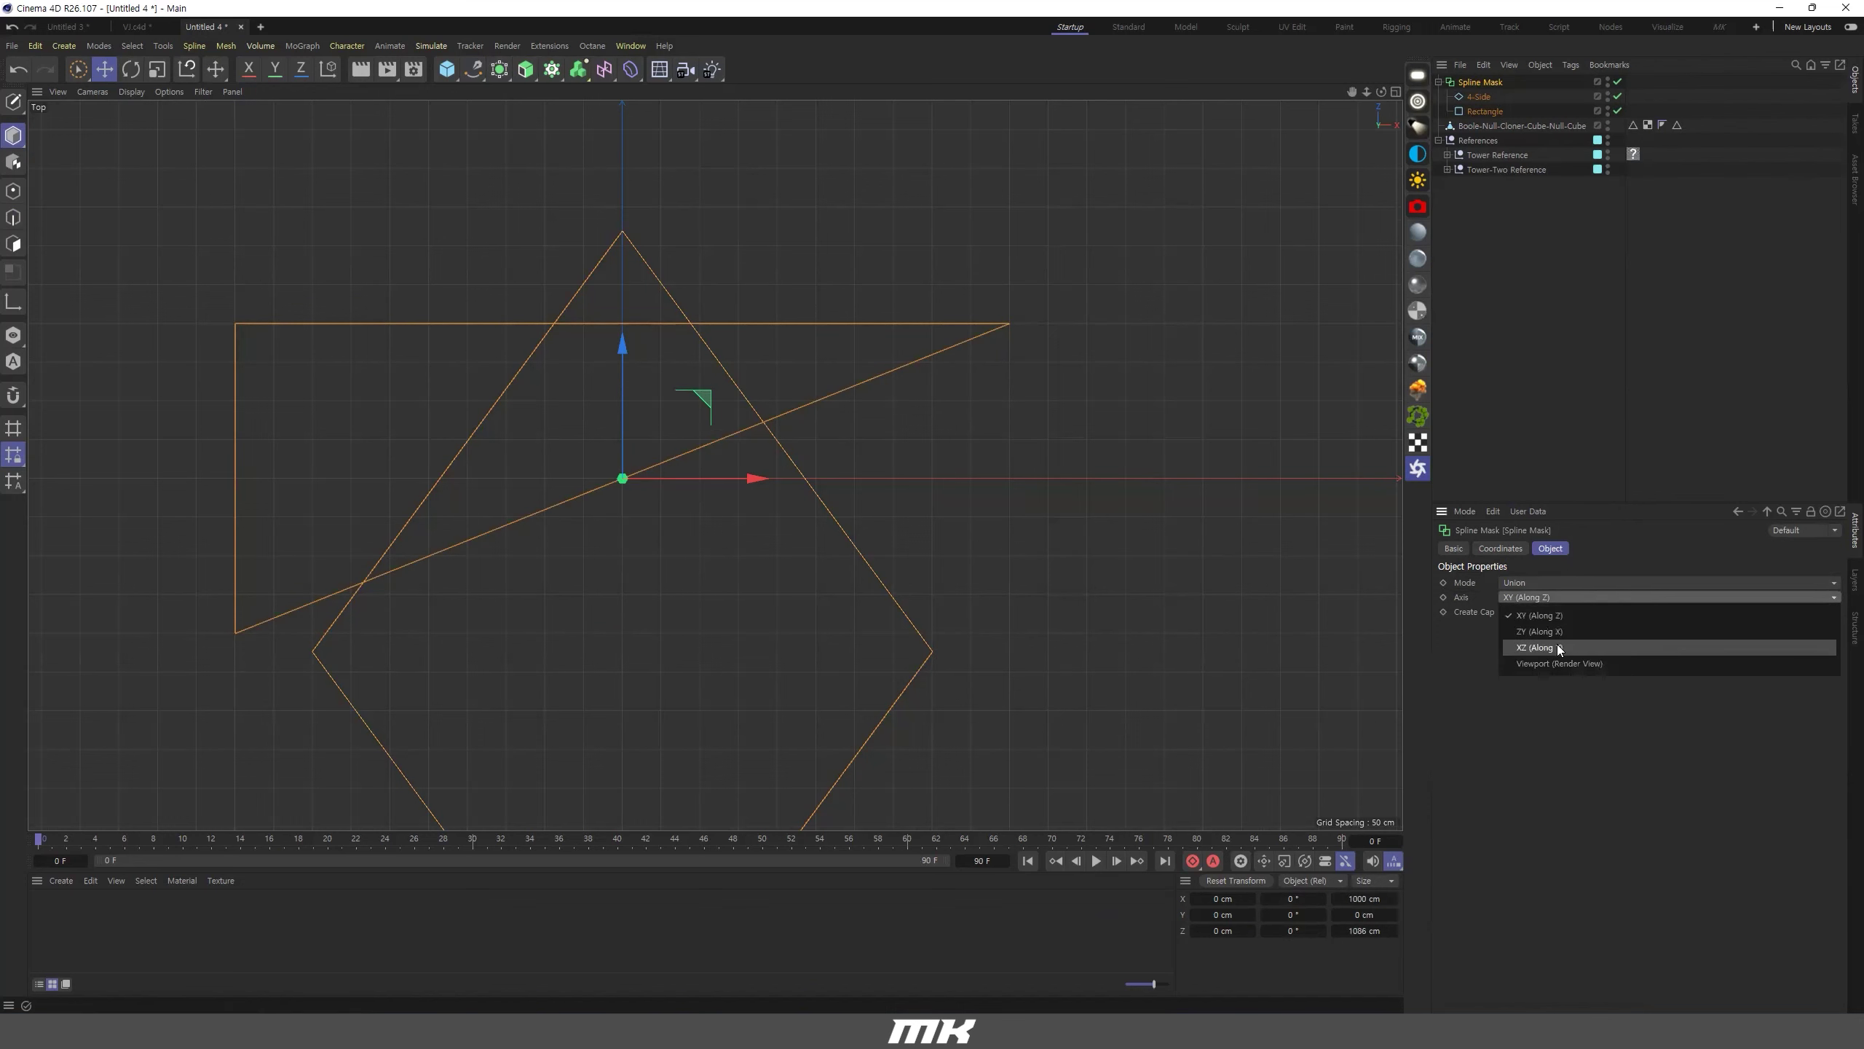
{"action": "left_click", "coordinate": [1559, 648]}
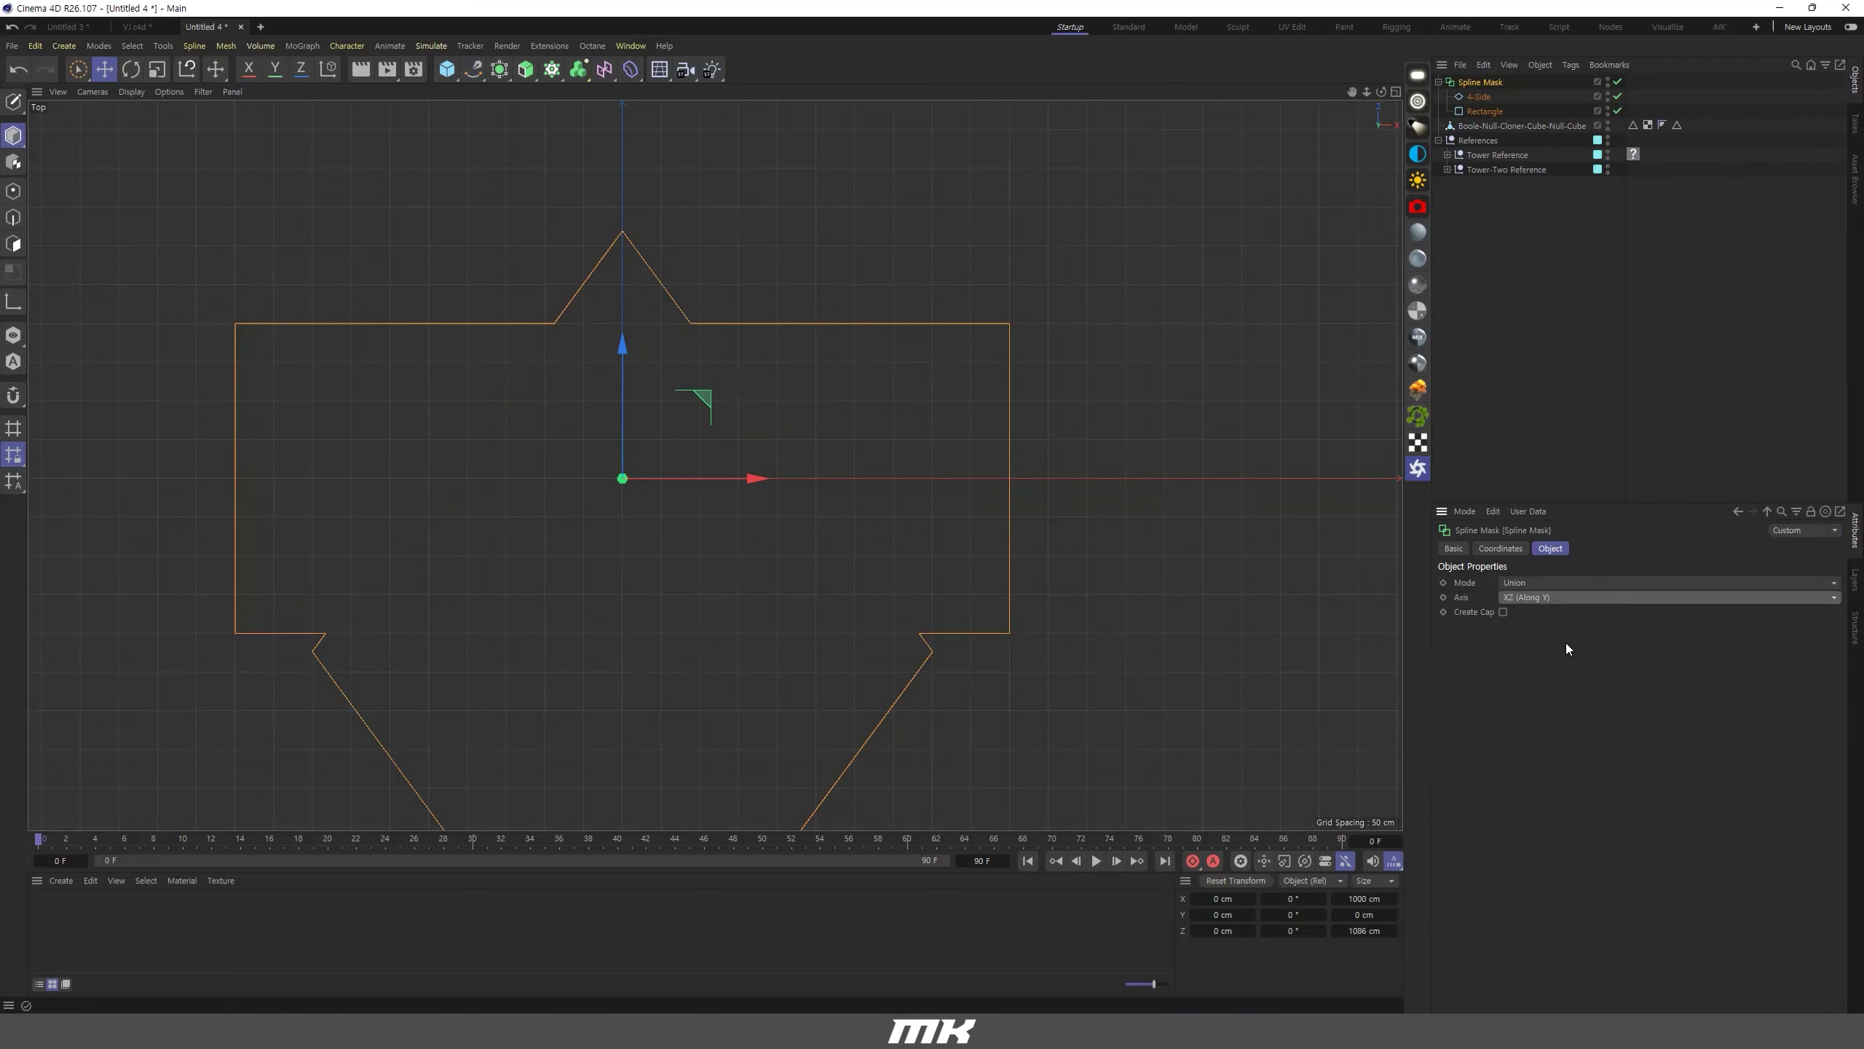
{"action": "left_click", "coordinate": [1557, 584]}
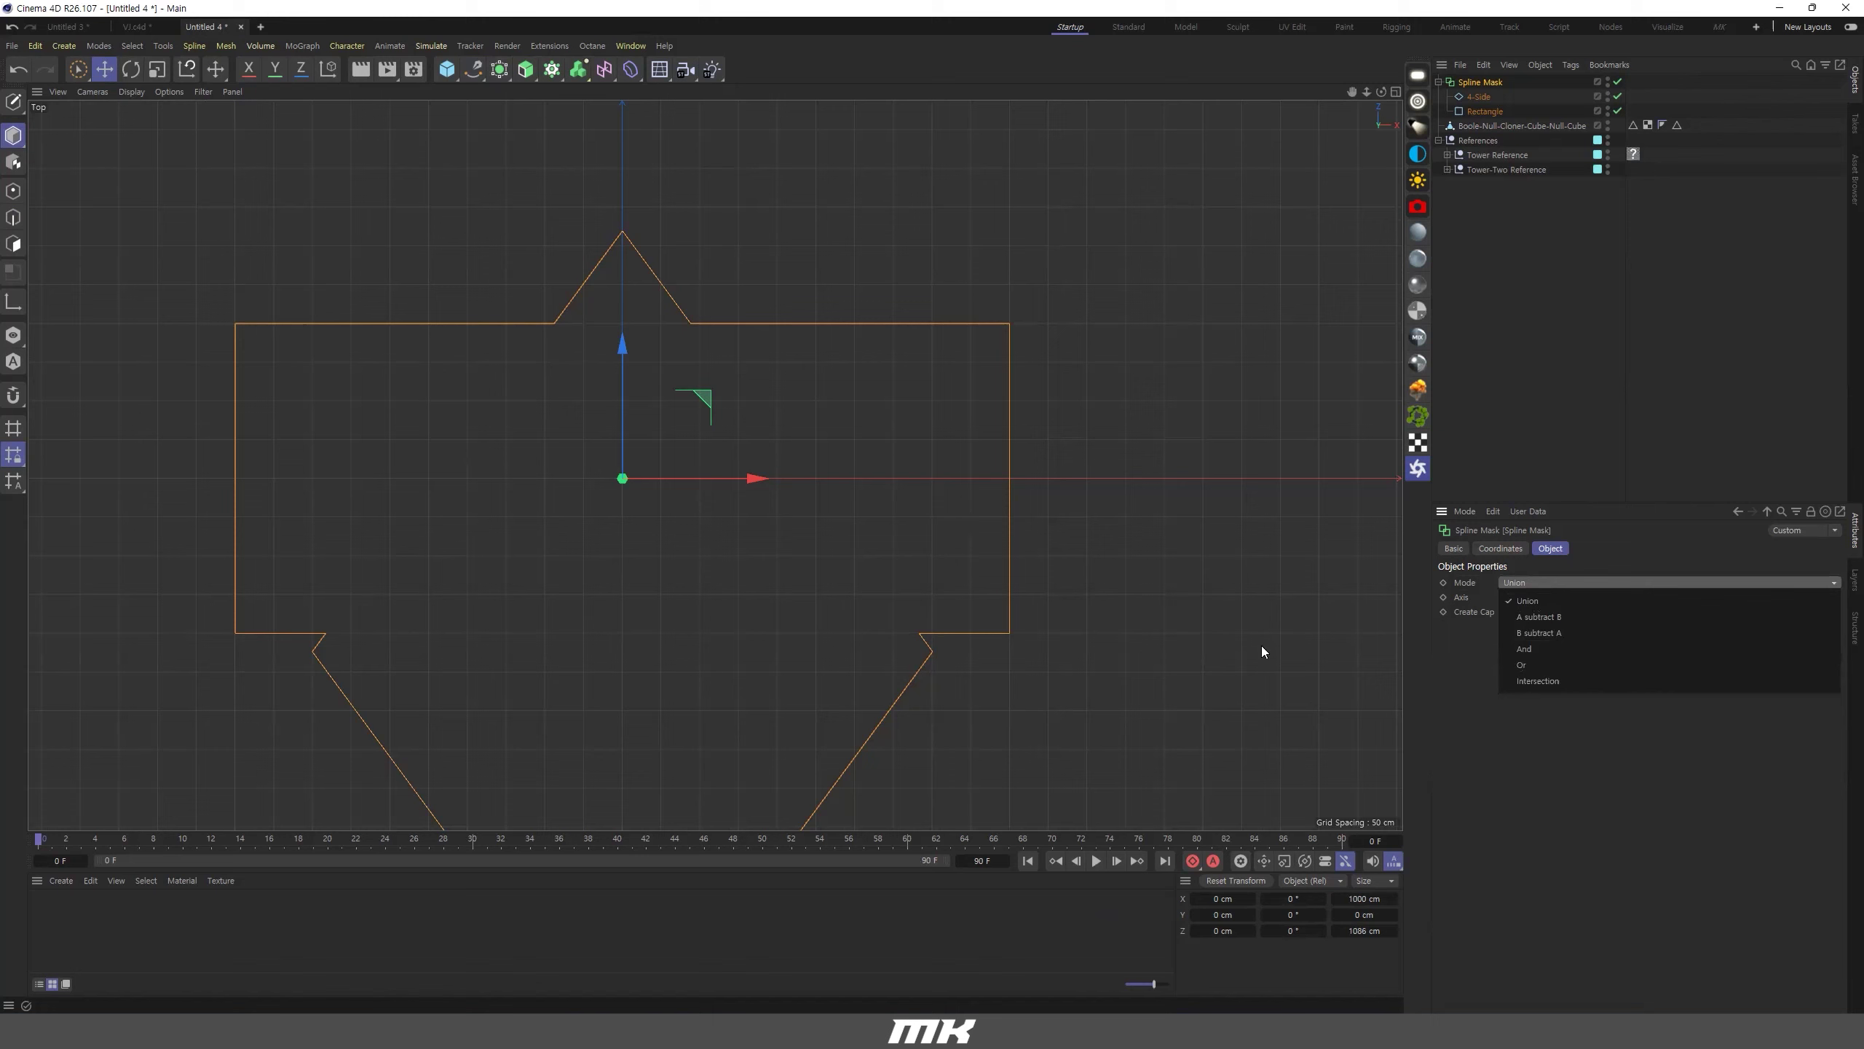
{"action": "left_click", "coordinate": [1534, 681]}
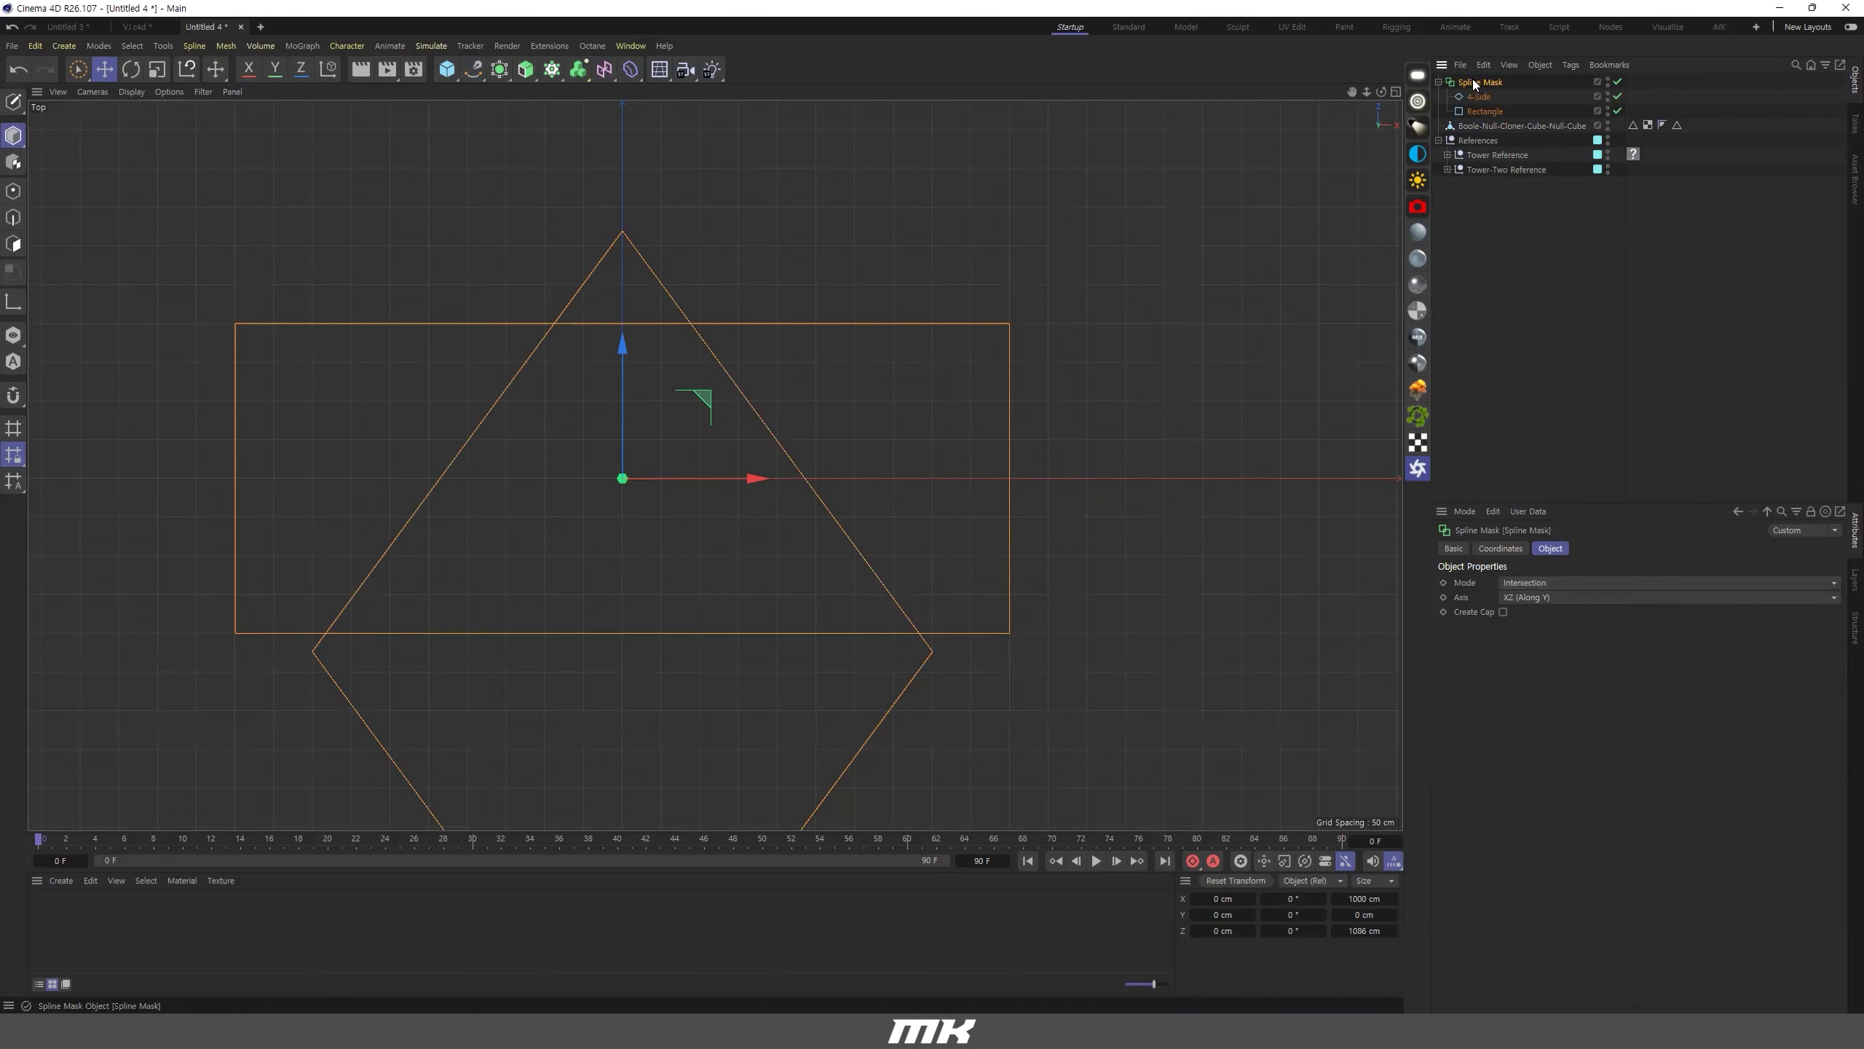
Make the Spline Mask editable and explode its segments into separate splines.
{"action": "key", "text": "c"}
{"action": "left_click", "coordinate": [13, 193]}
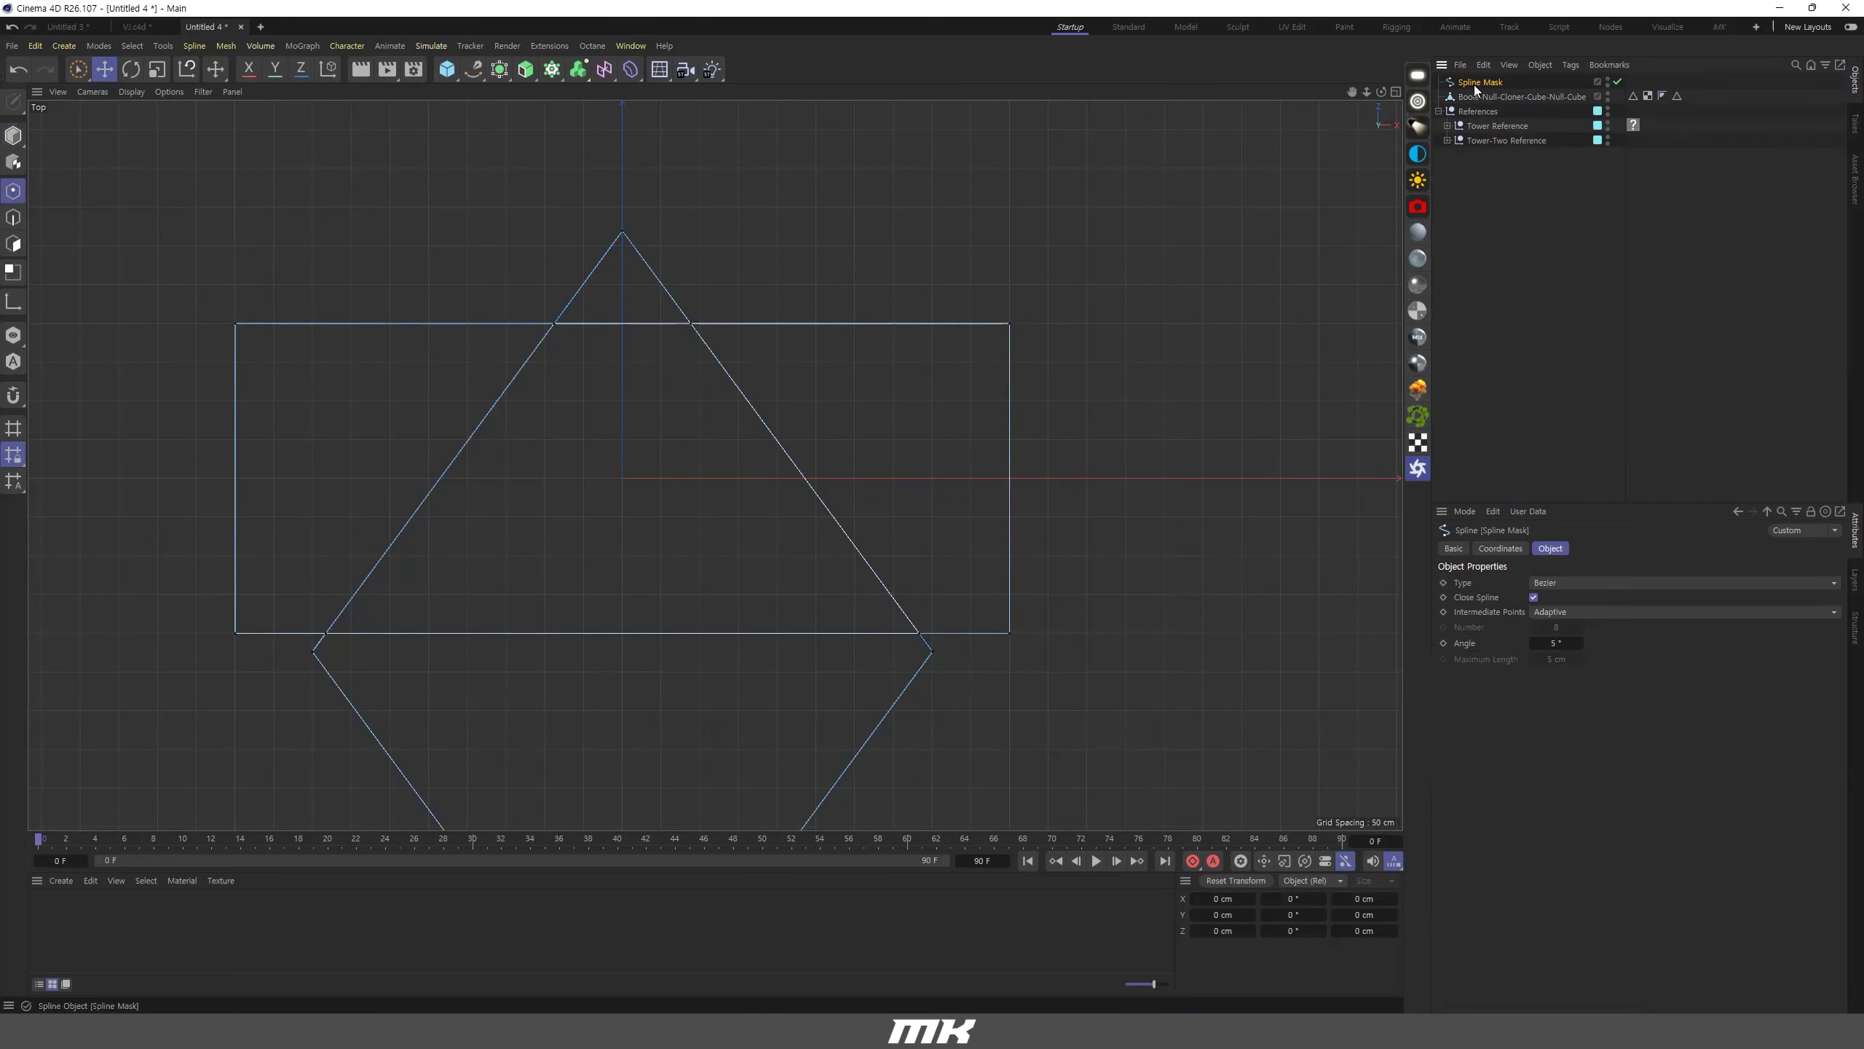
{"action": "right_click", "coordinate": [760, 238]}
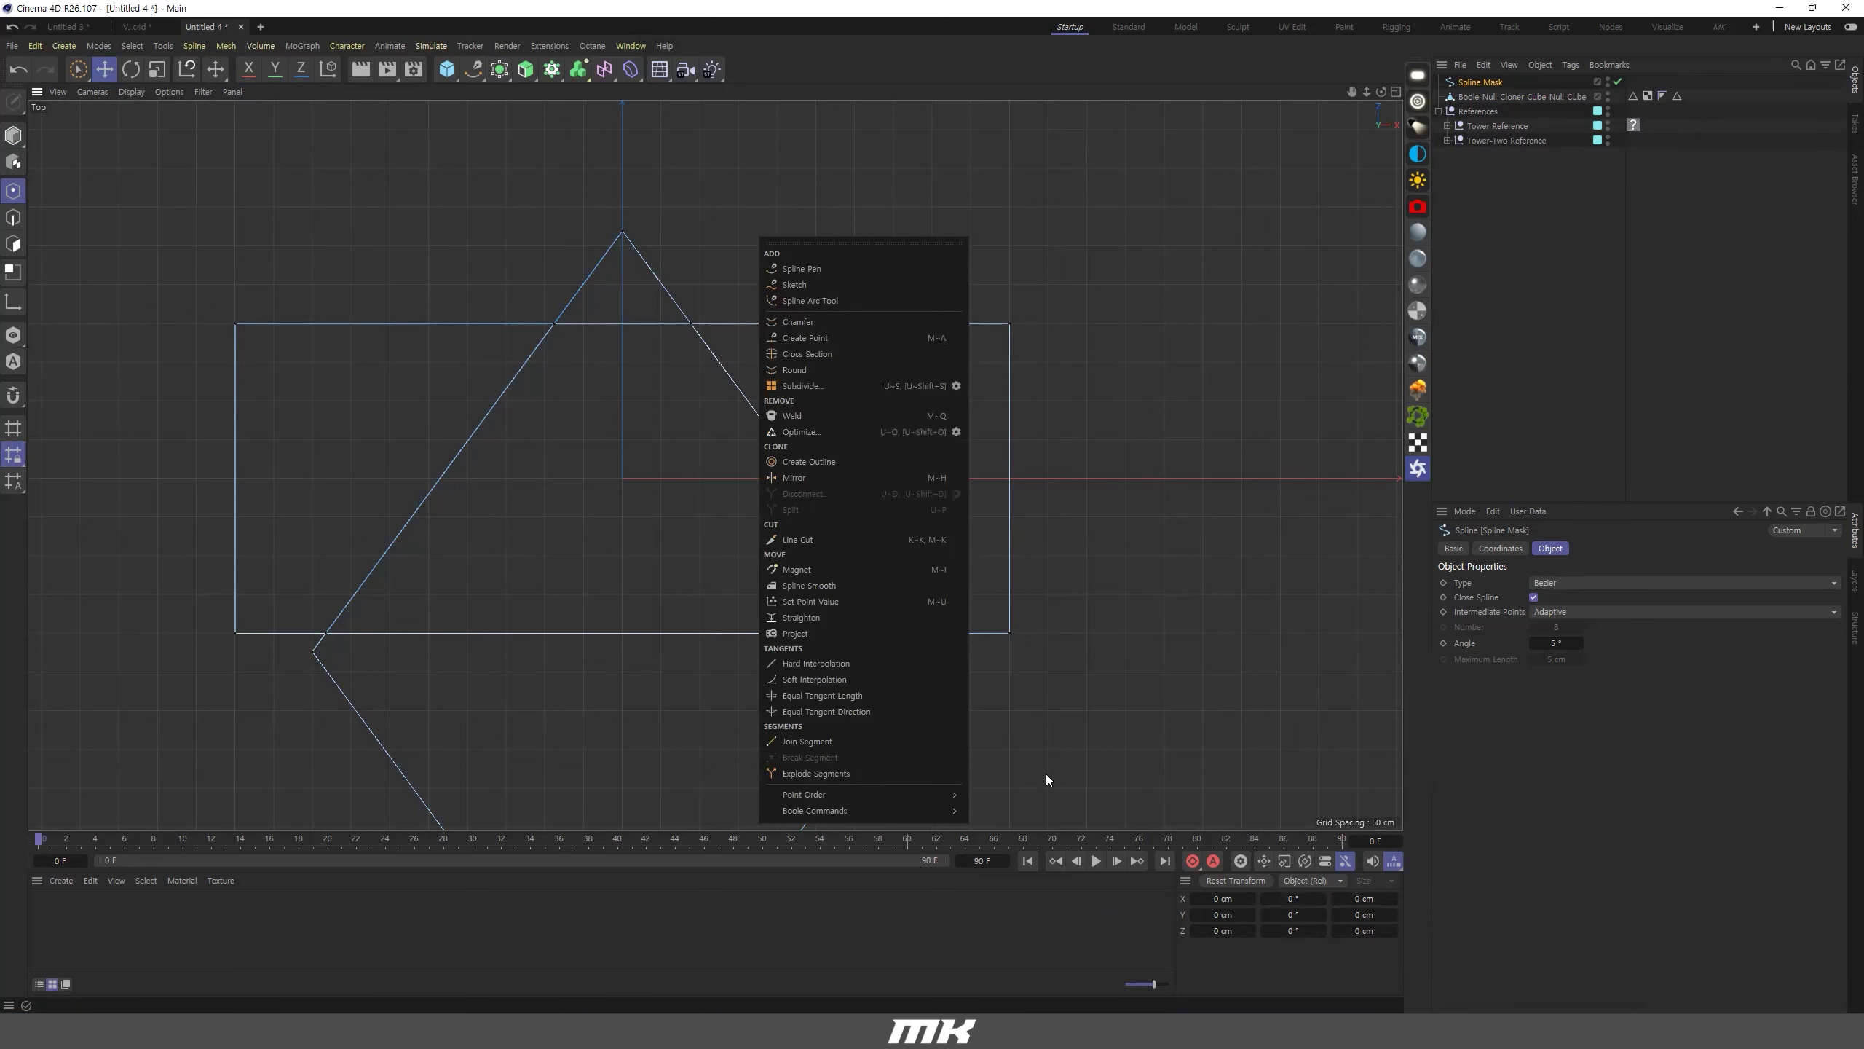
{"action": "left_click", "coordinate": [842, 774]}
Delete the two diamond segments outside the rectangle and move the three remaining panel splines out of their parent.
{"action": "left_click", "coordinate": [1476, 97]}
{"action": "left_click", "coordinate": [1483, 111]}
{"action": "left_click", "coordinate": [1486, 125]}
{"action": "left_click", "coordinate": [1486, 142]}
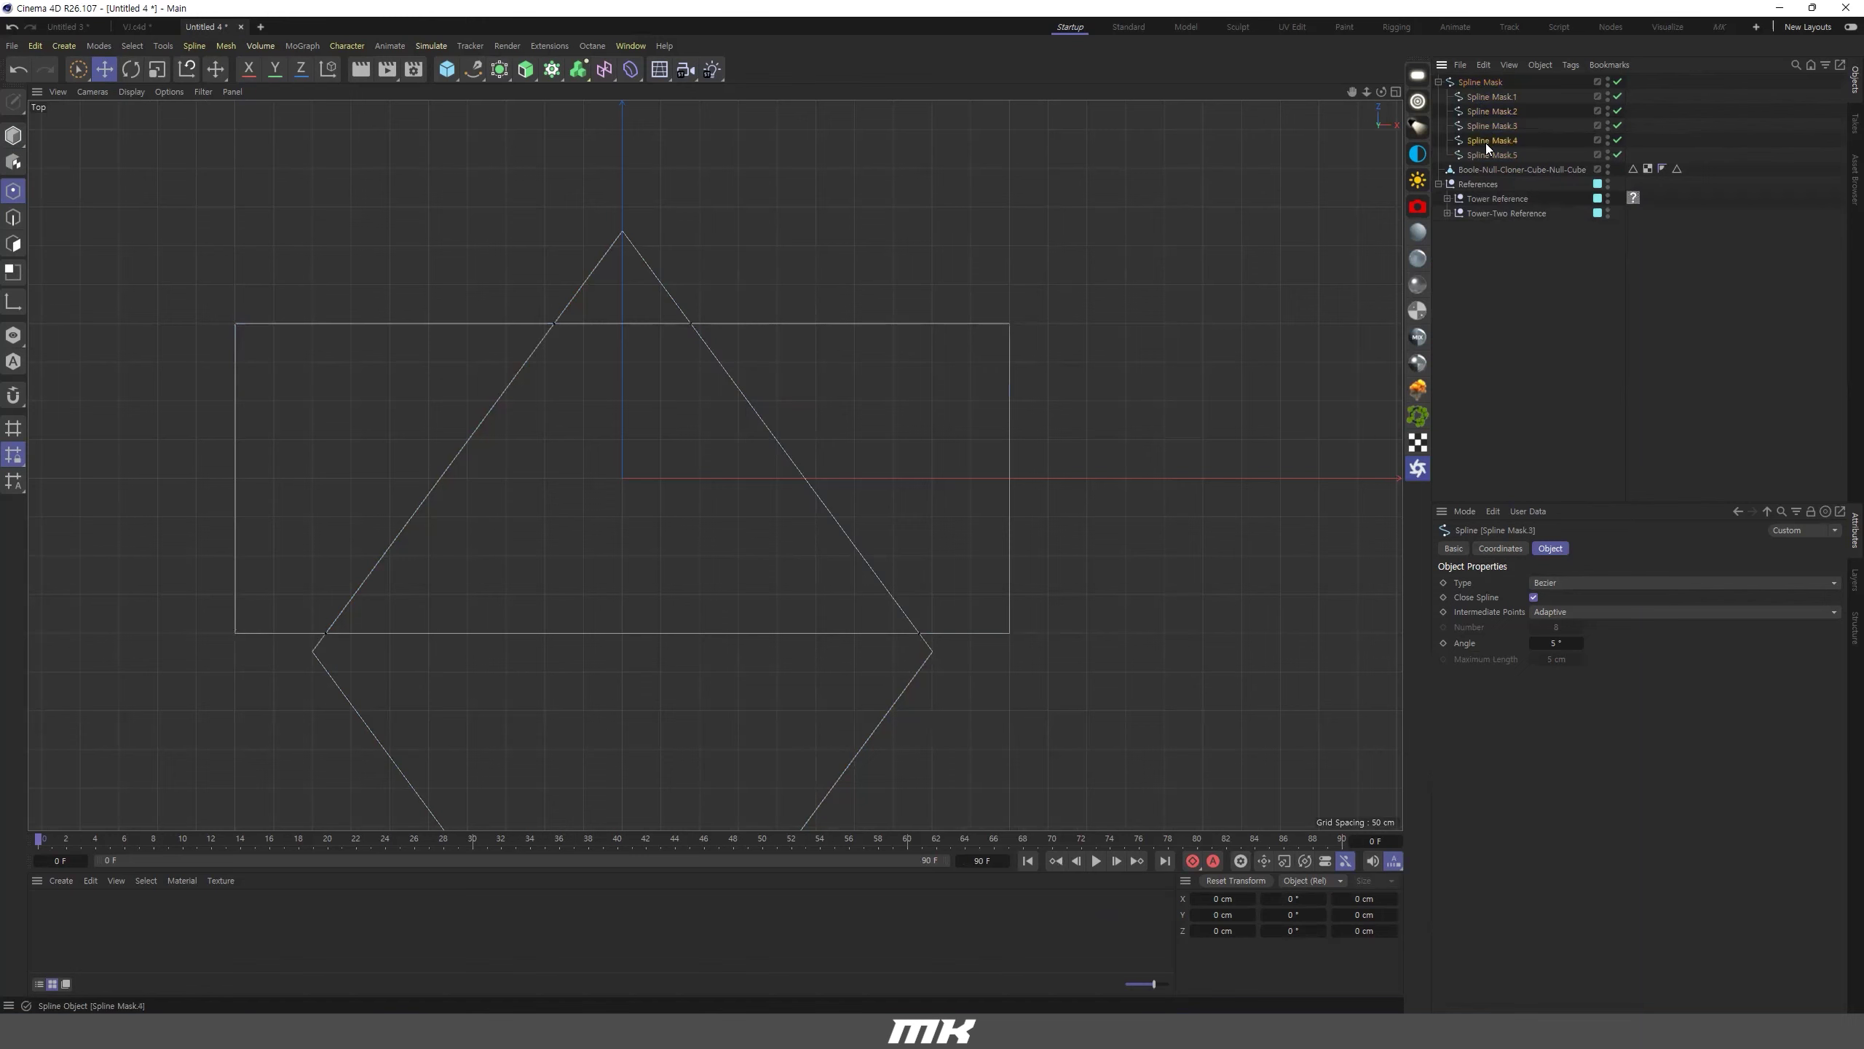
{"action": "left_click", "coordinate": [1529, 154], "text": "shift"}
{"action": "key", "text": "Delete"}
{"action": "left_click_drag", "start_coordinate": [1533, 97], "coordinate": [1503, 209]}
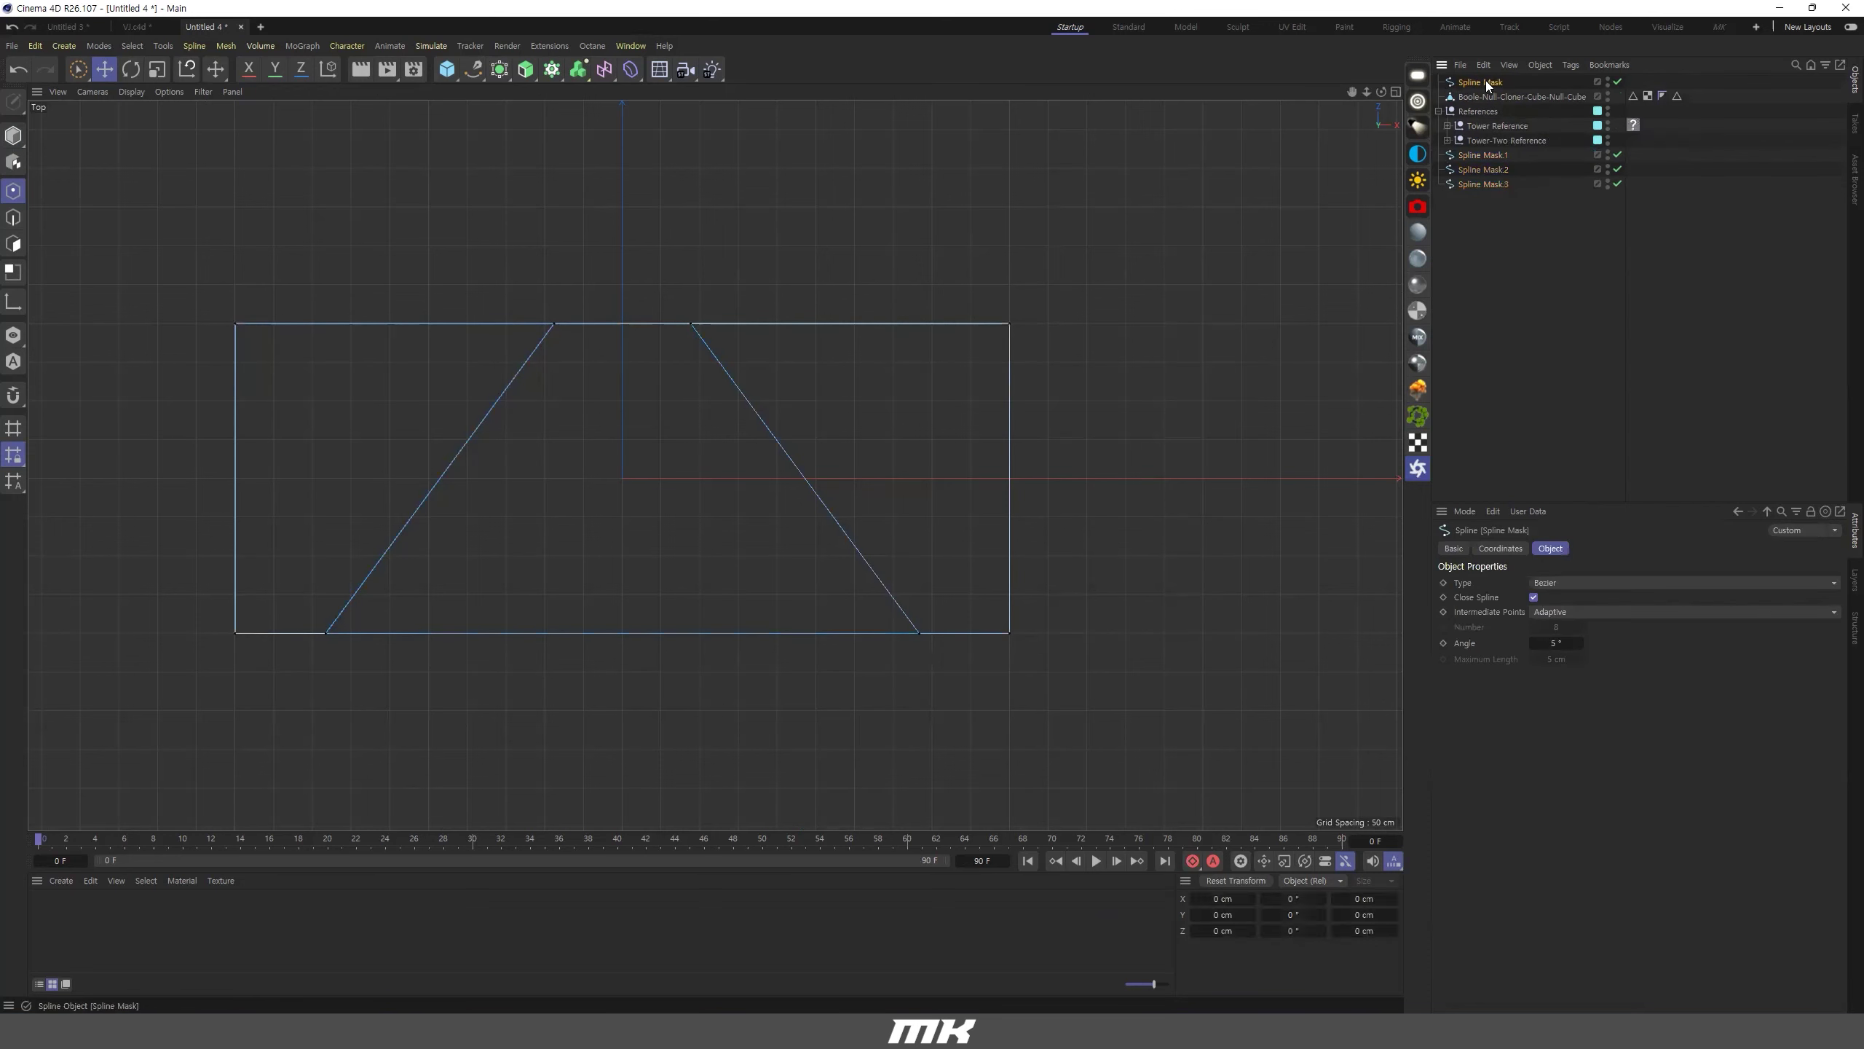
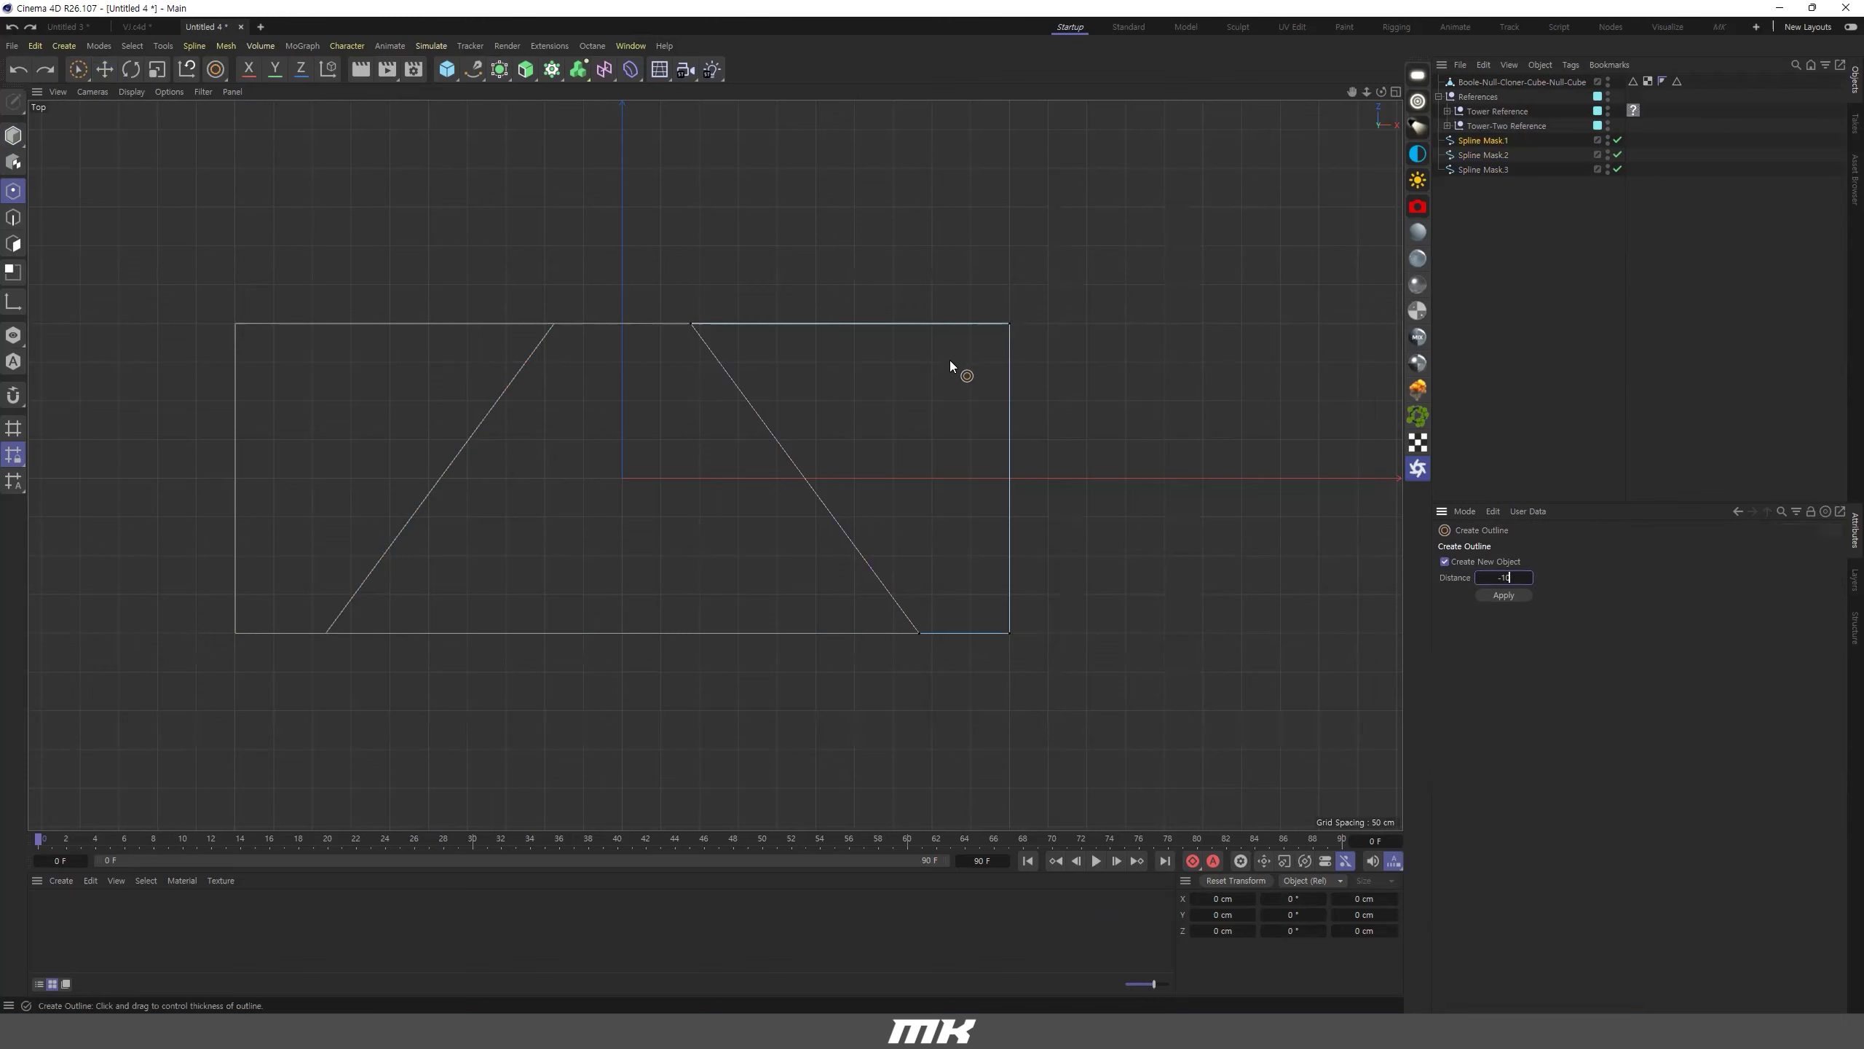
Create a -10 cm outline of the right-hand panel spline as a new object and delete the original spline.
{"action": "left_click", "coordinate": [1501, 596]}
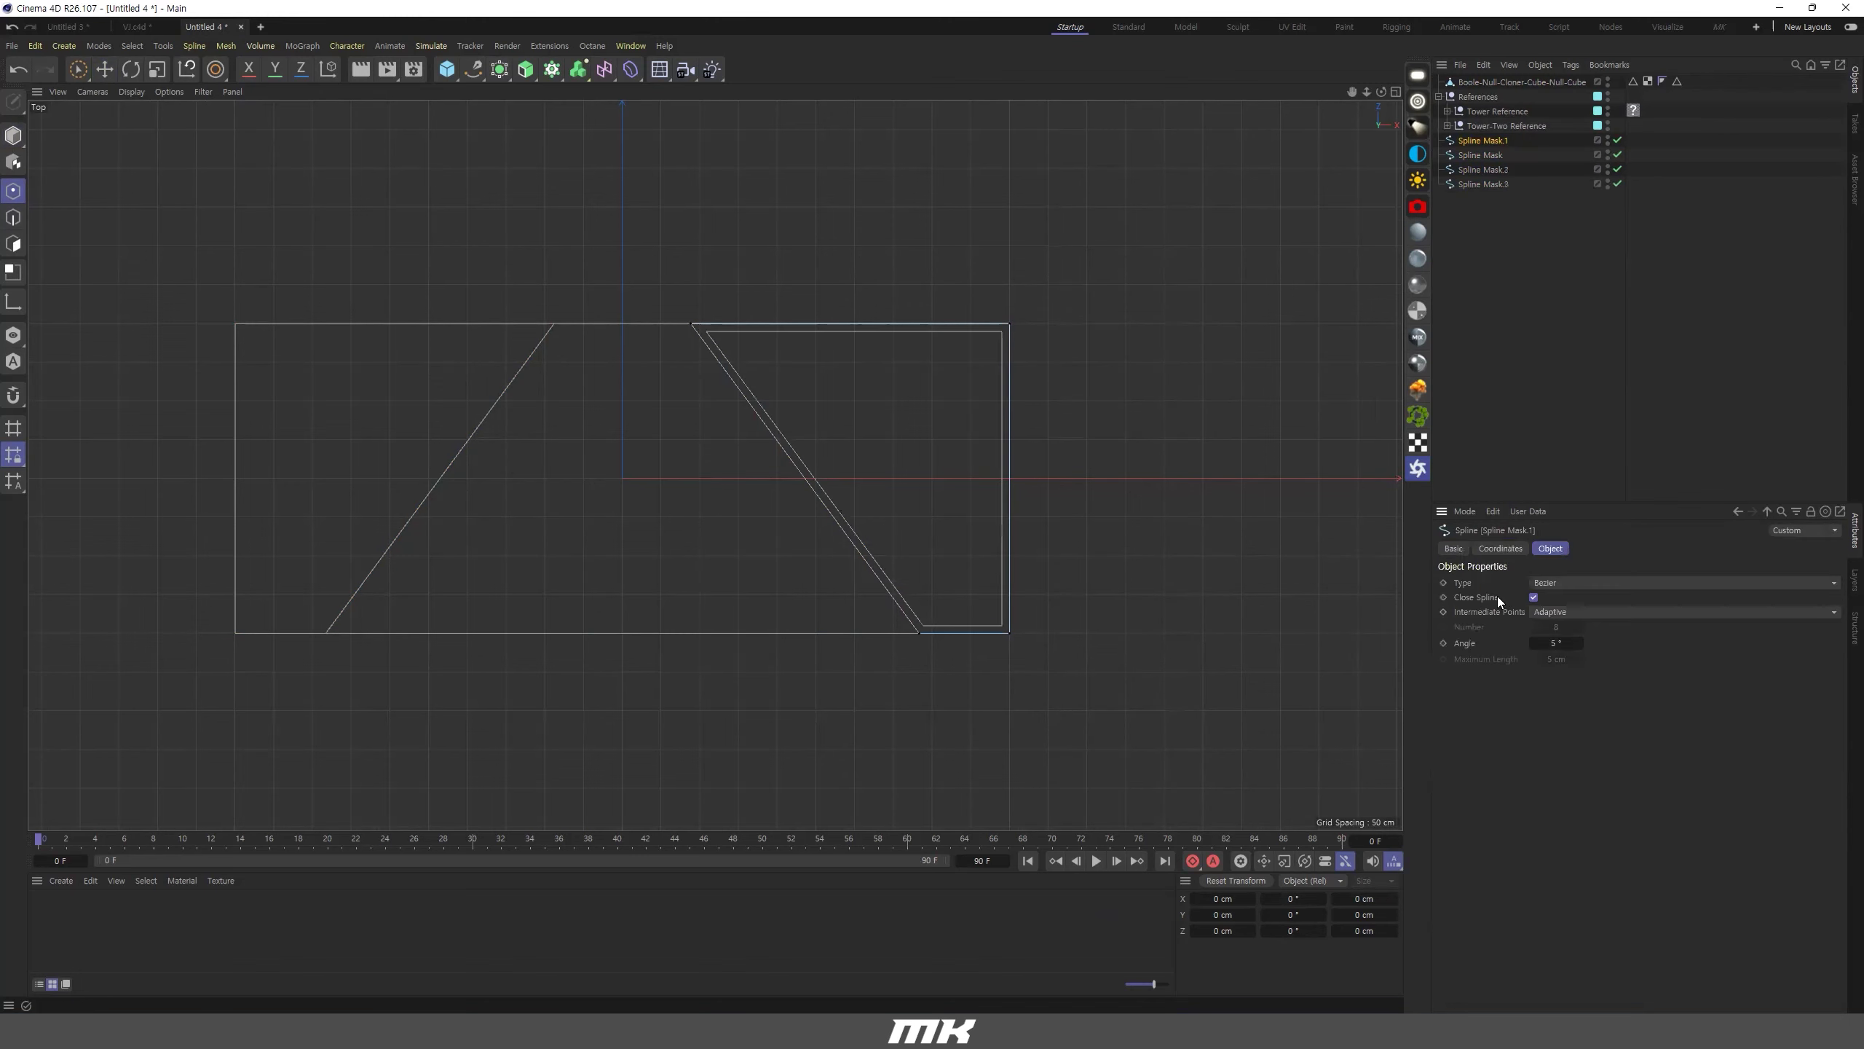
{"action": "left_click", "coordinate": [1477, 153]}
{"action": "left_click", "coordinate": [1487, 144]}
{"action": "key", "text": "Delete"}
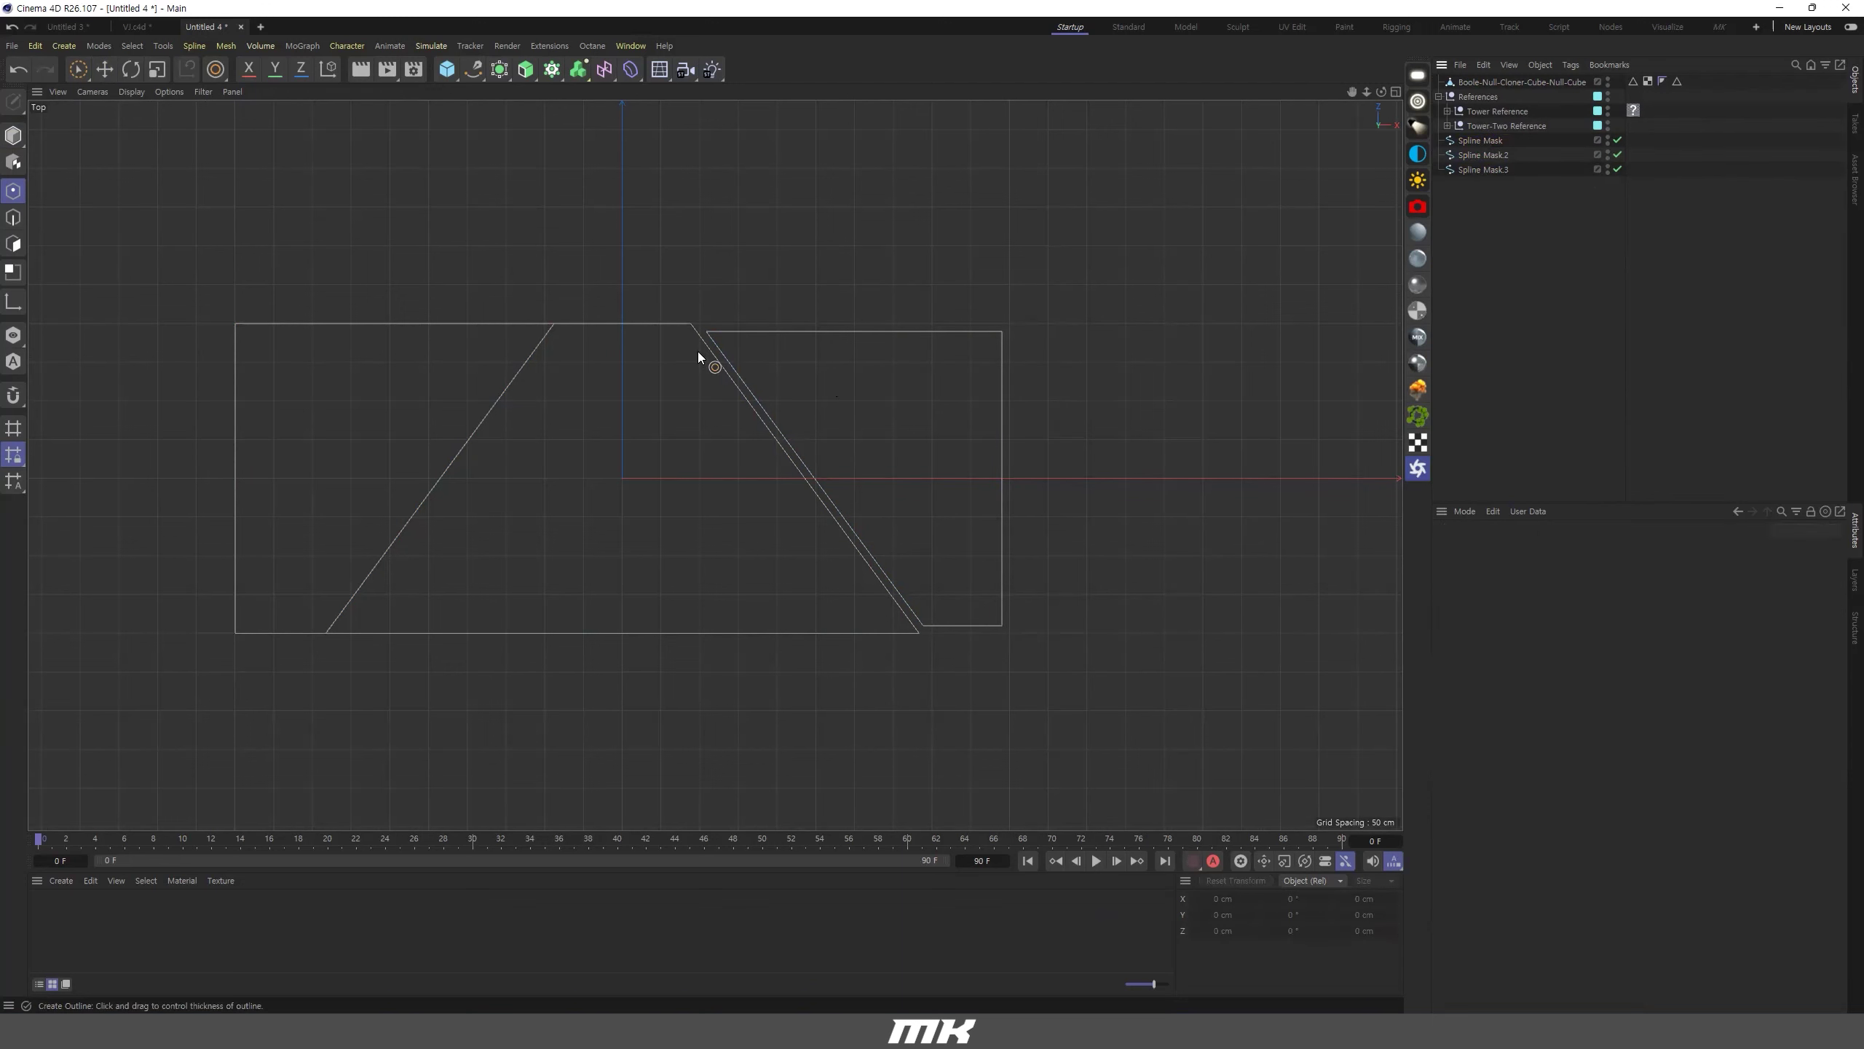
Create a -10 cm outline of the left-hand panel spline as a new object and delete the original spline.
{"action": "left_click", "coordinate": [1482, 155]}
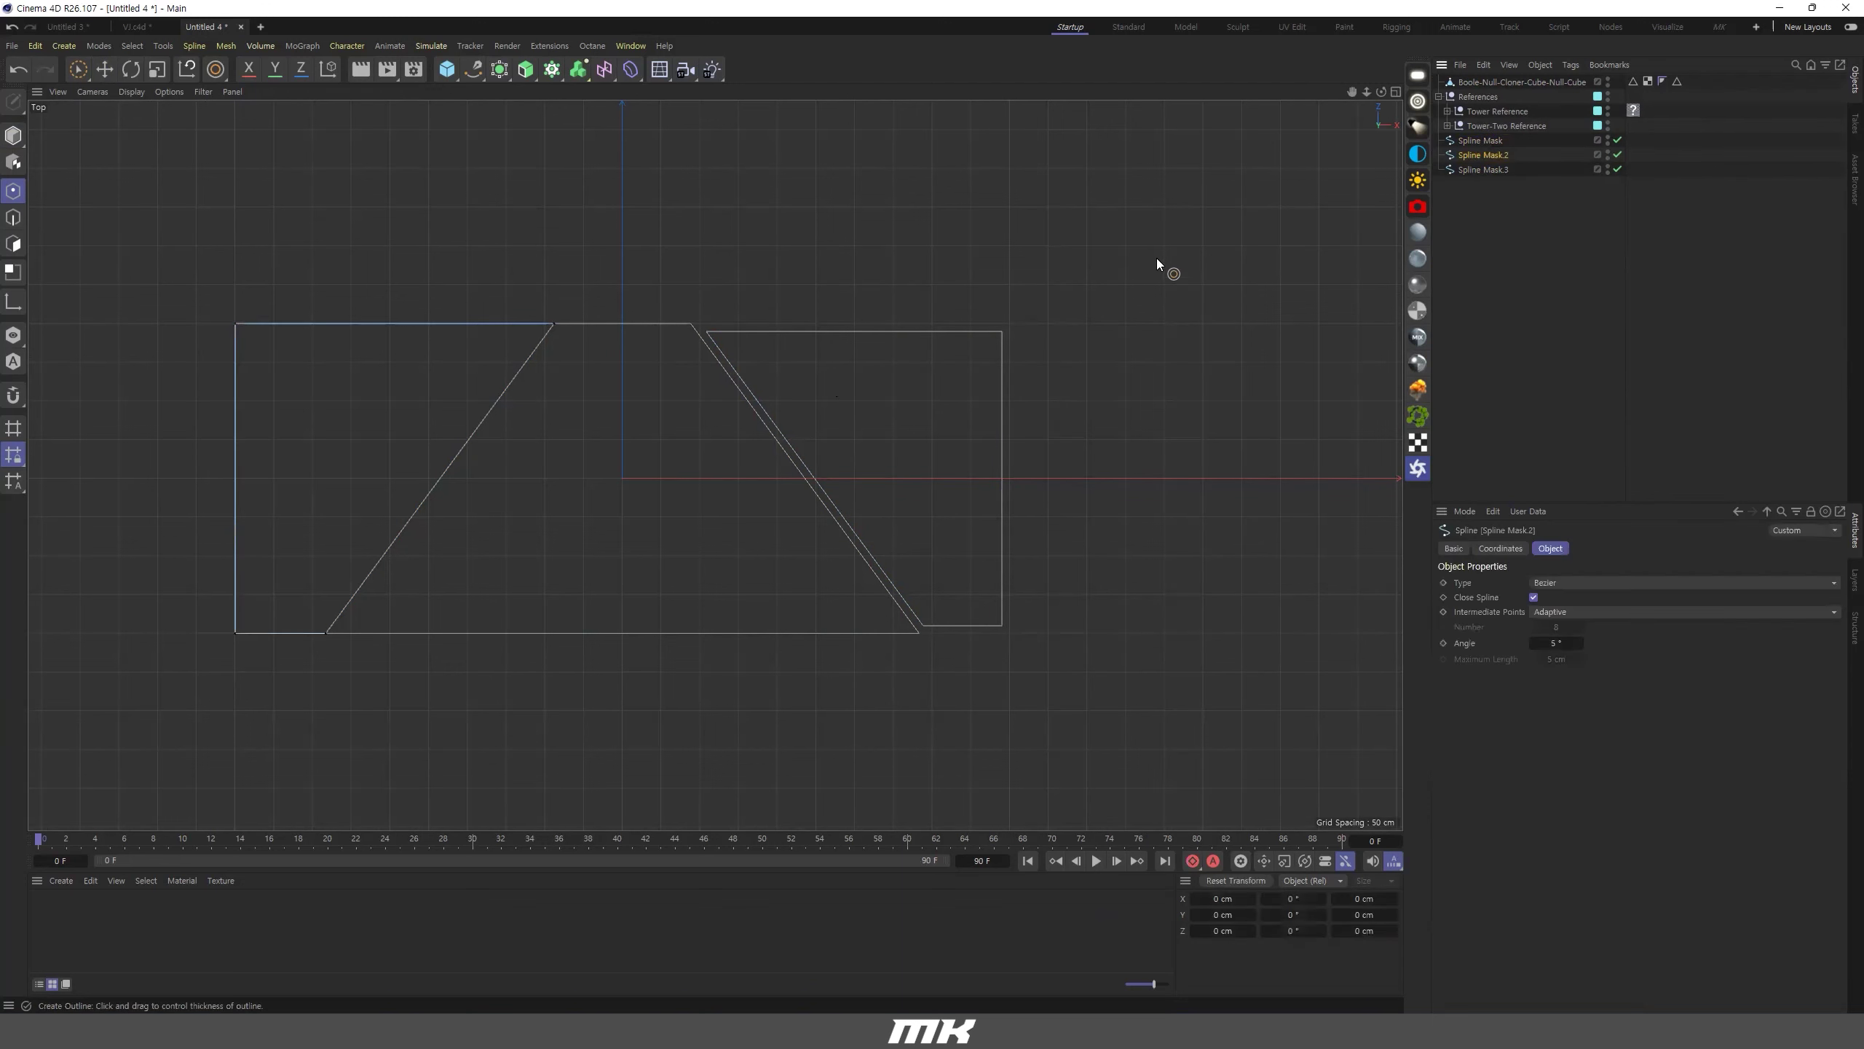
{"action": "right_click", "coordinate": [1082, 264]}
{"action": "left_click", "coordinate": [1175, 495]}
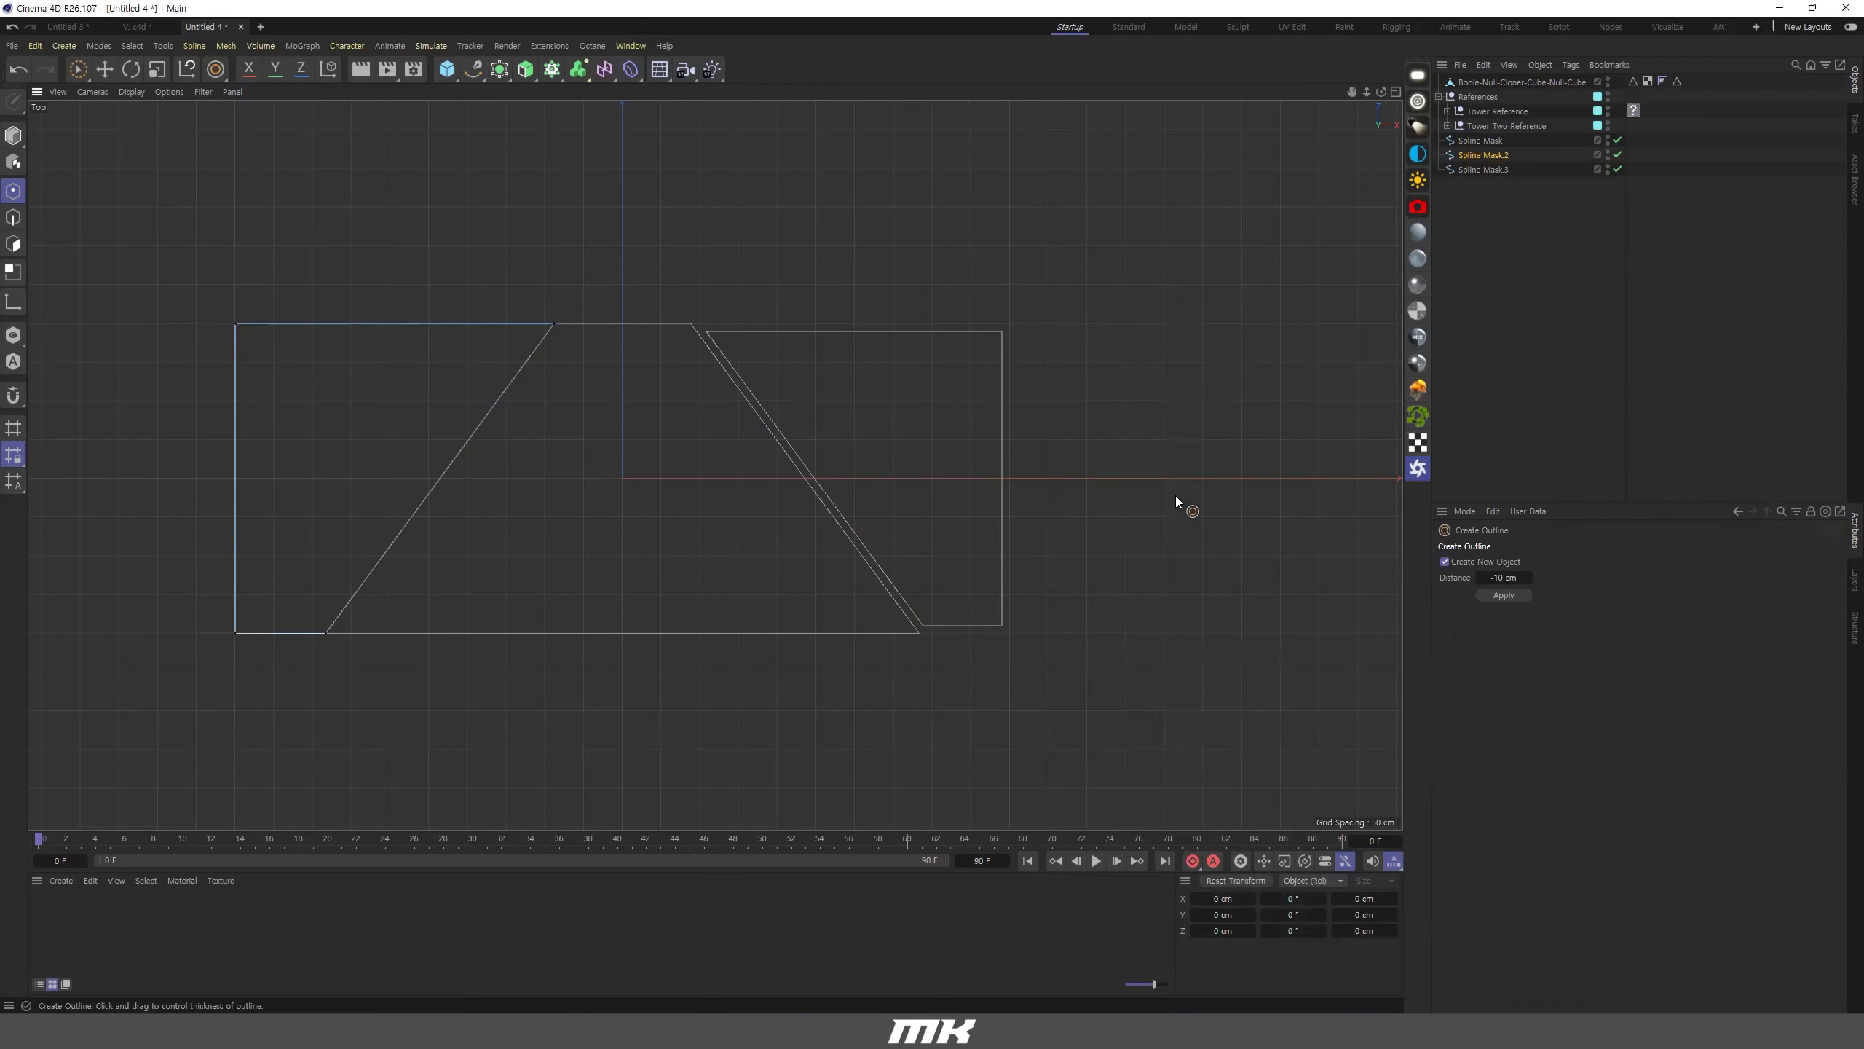
{"action": "left_click", "coordinate": [1513, 597]}
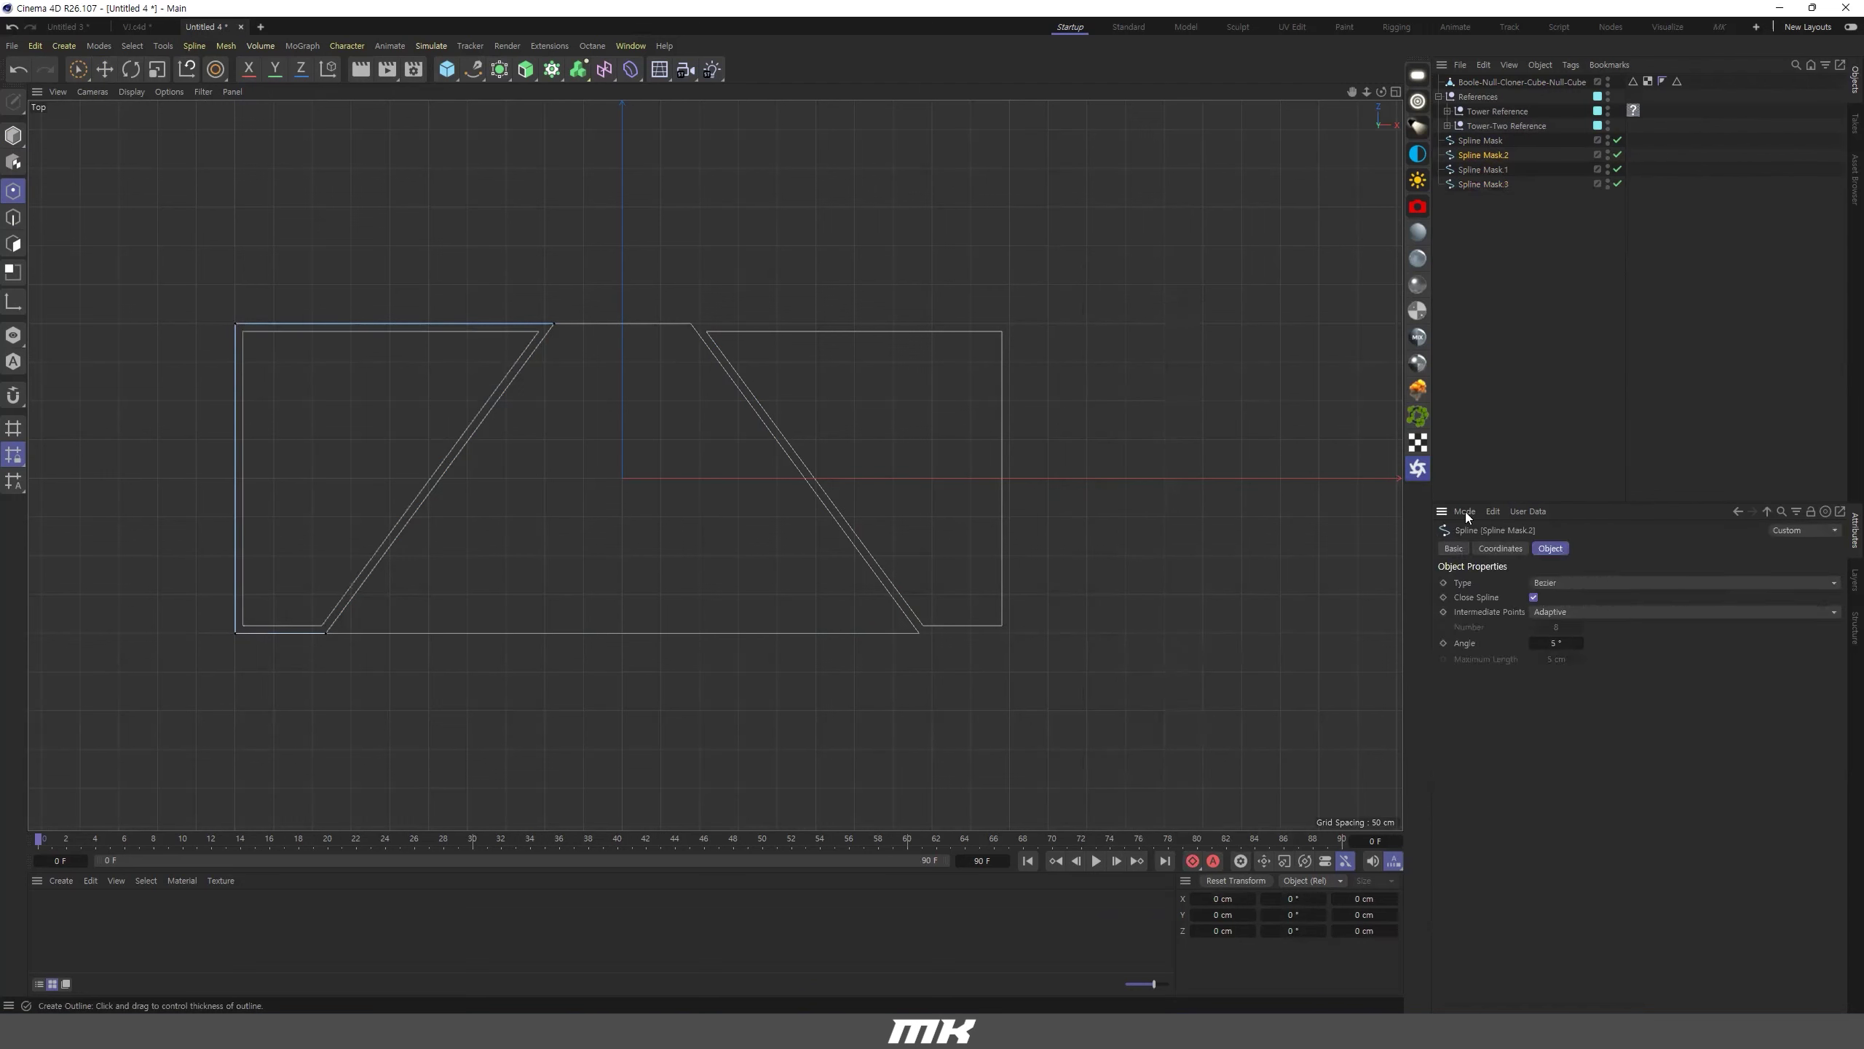
{"action": "left_click", "coordinate": [1484, 169]}
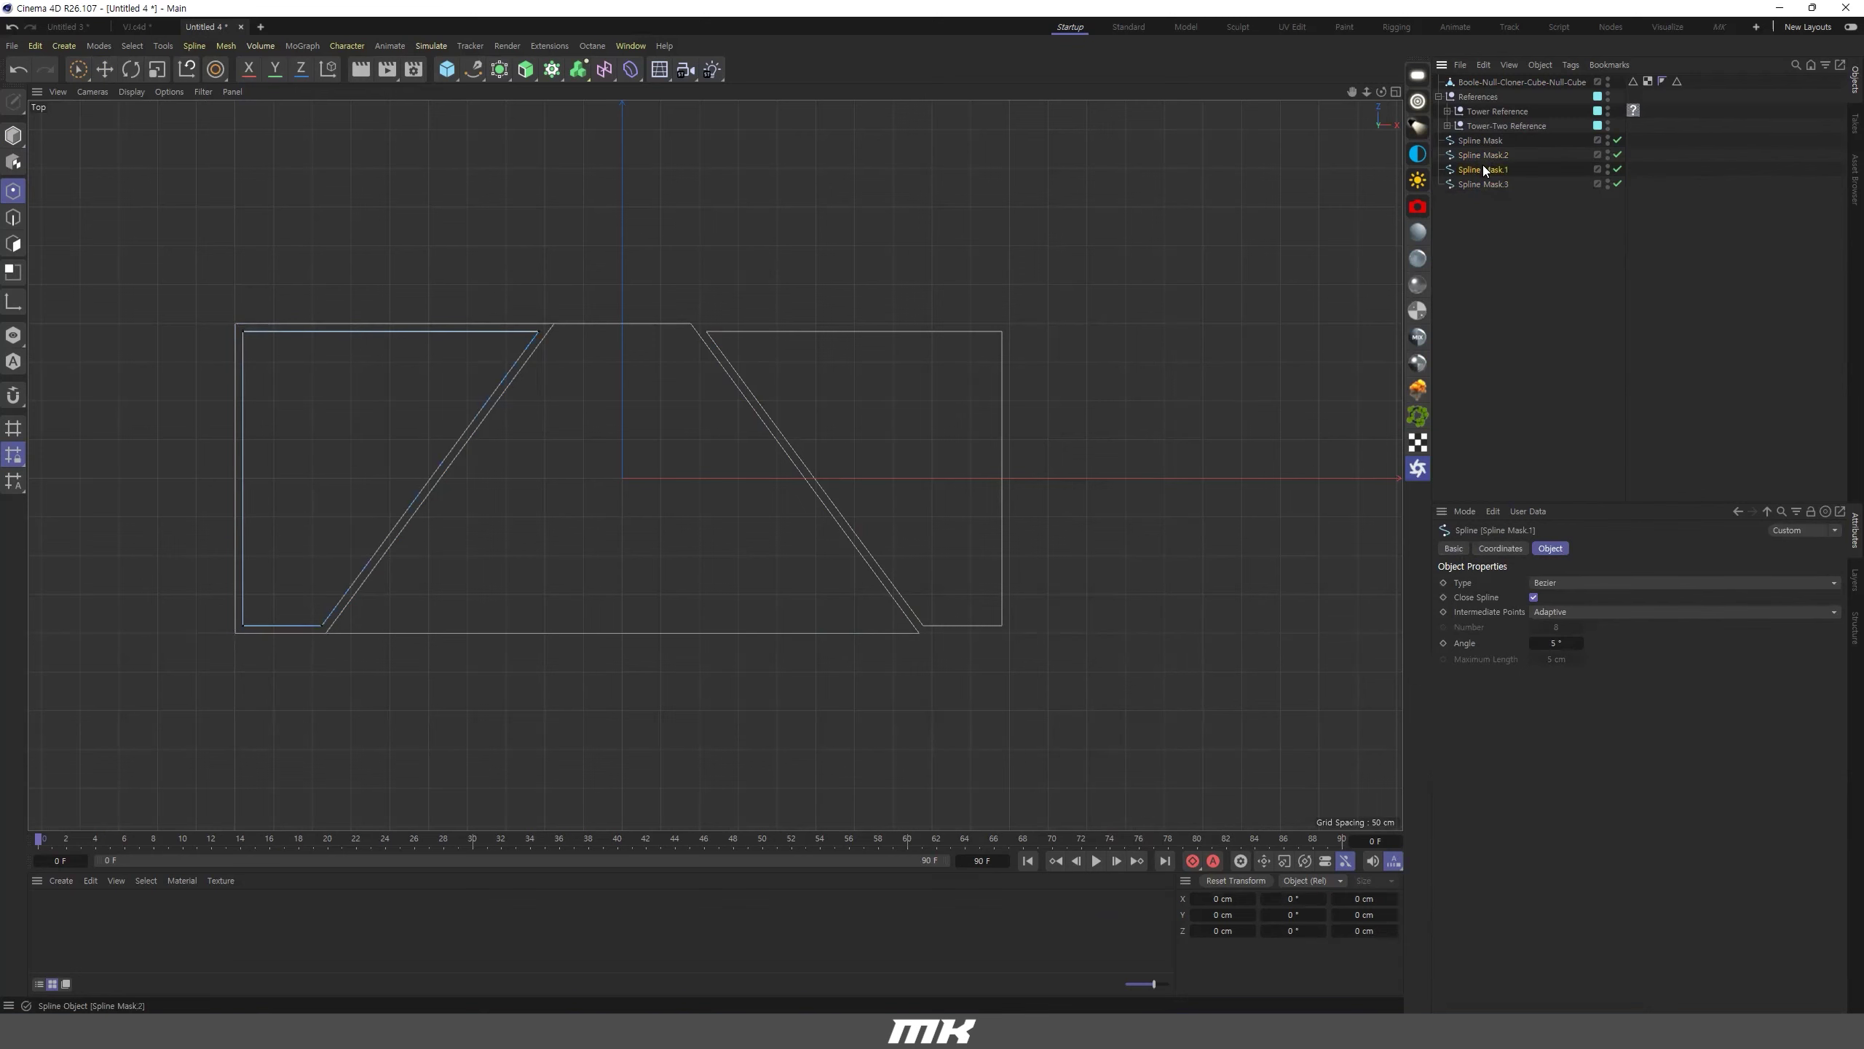
{"action": "left_click", "coordinate": [1484, 155]}
{"action": "left_click", "coordinate": [1480, 166]}
{"action": "left_click", "coordinate": [1480, 160]}
{"action": "left_click", "coordinate": [1479, 169]}
{"action": "key", "text": "Delete"}
Replace the middle trapezoid spline with its -10 cm outline, deleting the original.
{"action": "left_click", "coordinate": [1486, 171]}
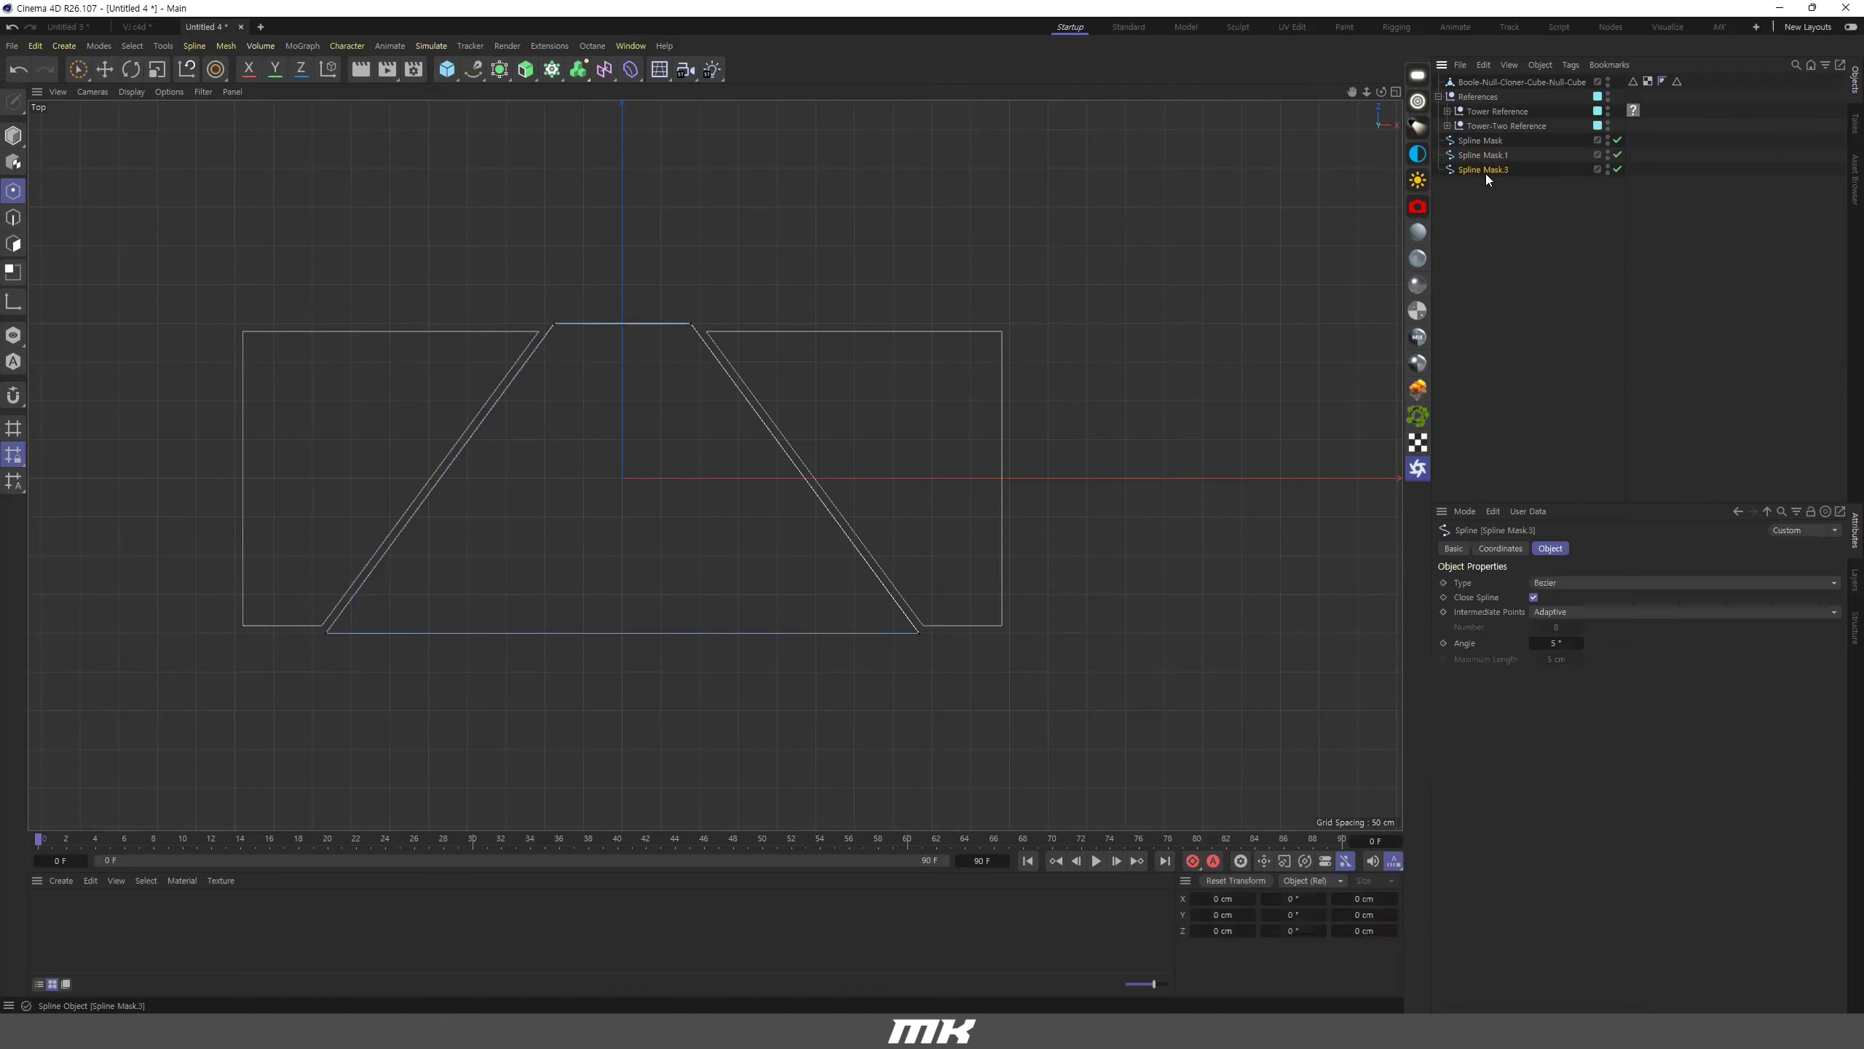
{"action": "right_click", "coordinate": [1129, 271]}
{"action": "left_click", "coordinate": [1225, 514]}
{"action": "left_click", "coordinate": [1516, 595]}
{"action": "key", "text": "Delete"}
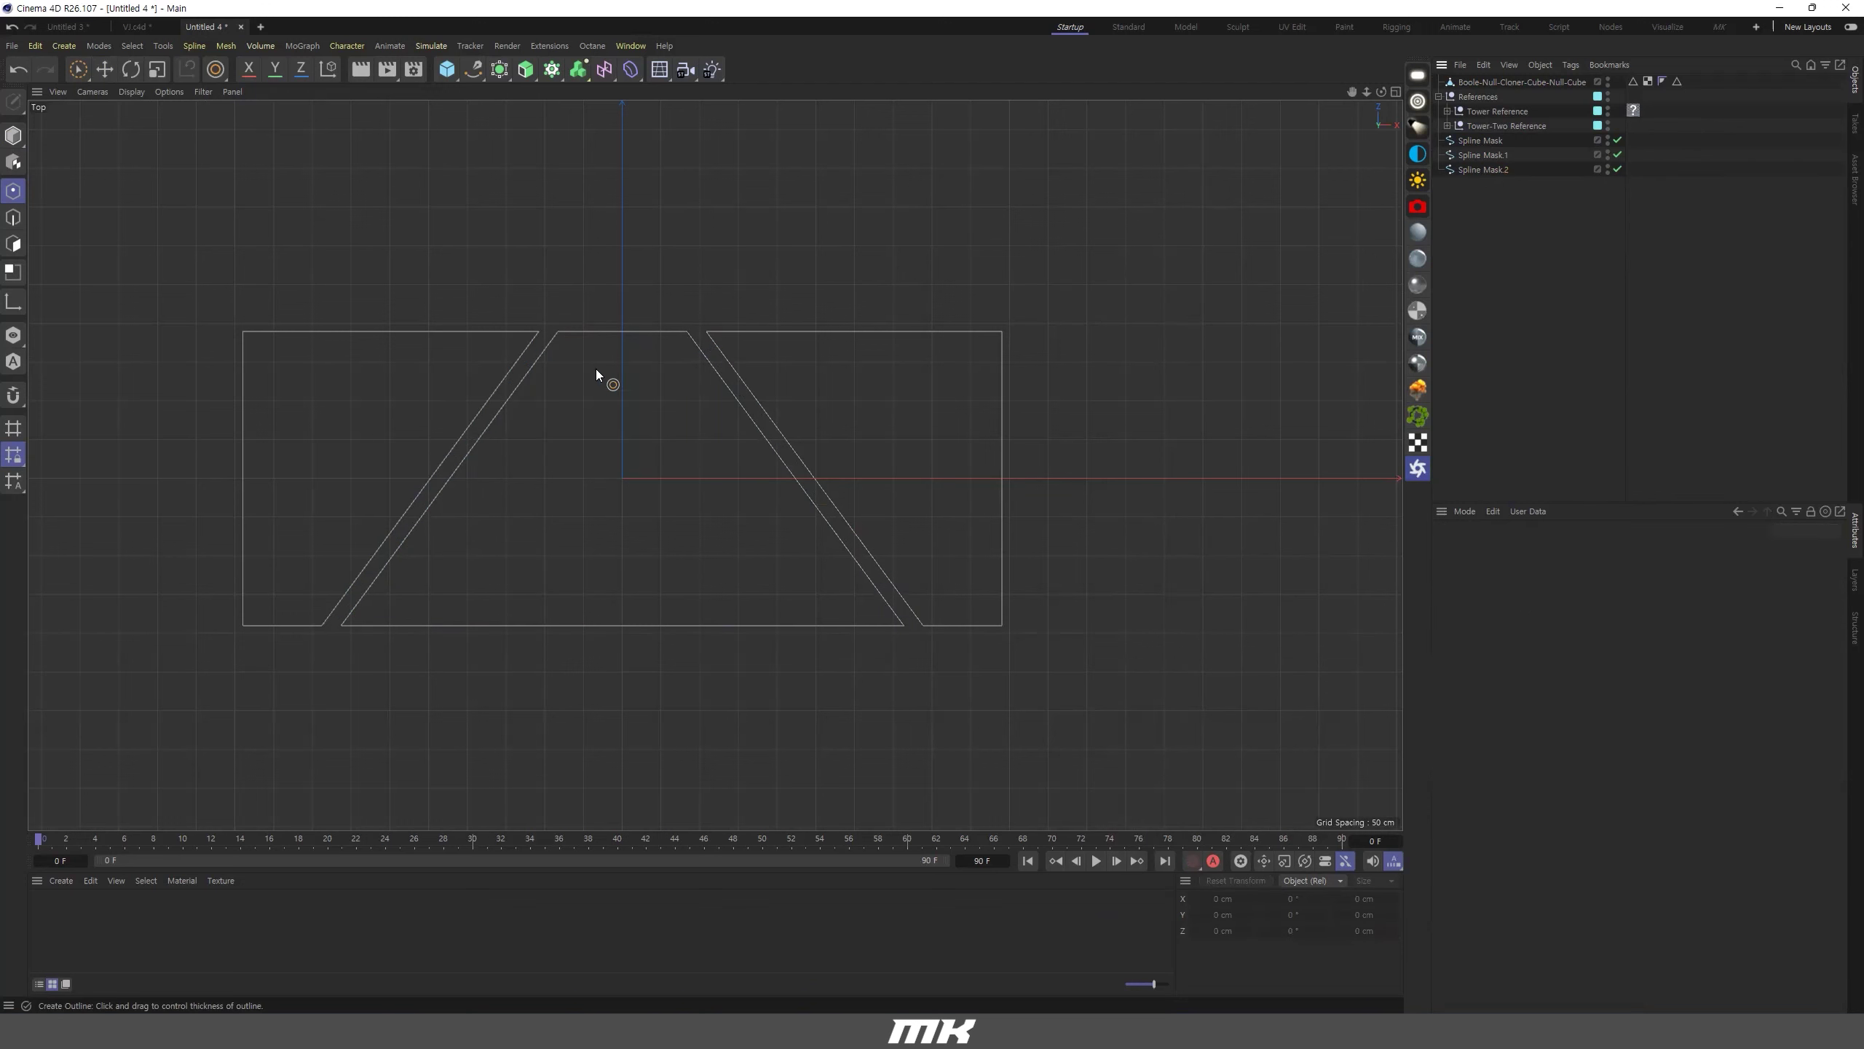
Connect the three inset panel splines into one spline and delete the separate originals.
{"action": "scroll", "coordinate": [728, 449], "scroll_direction": "up", "scroll_amount": 5}
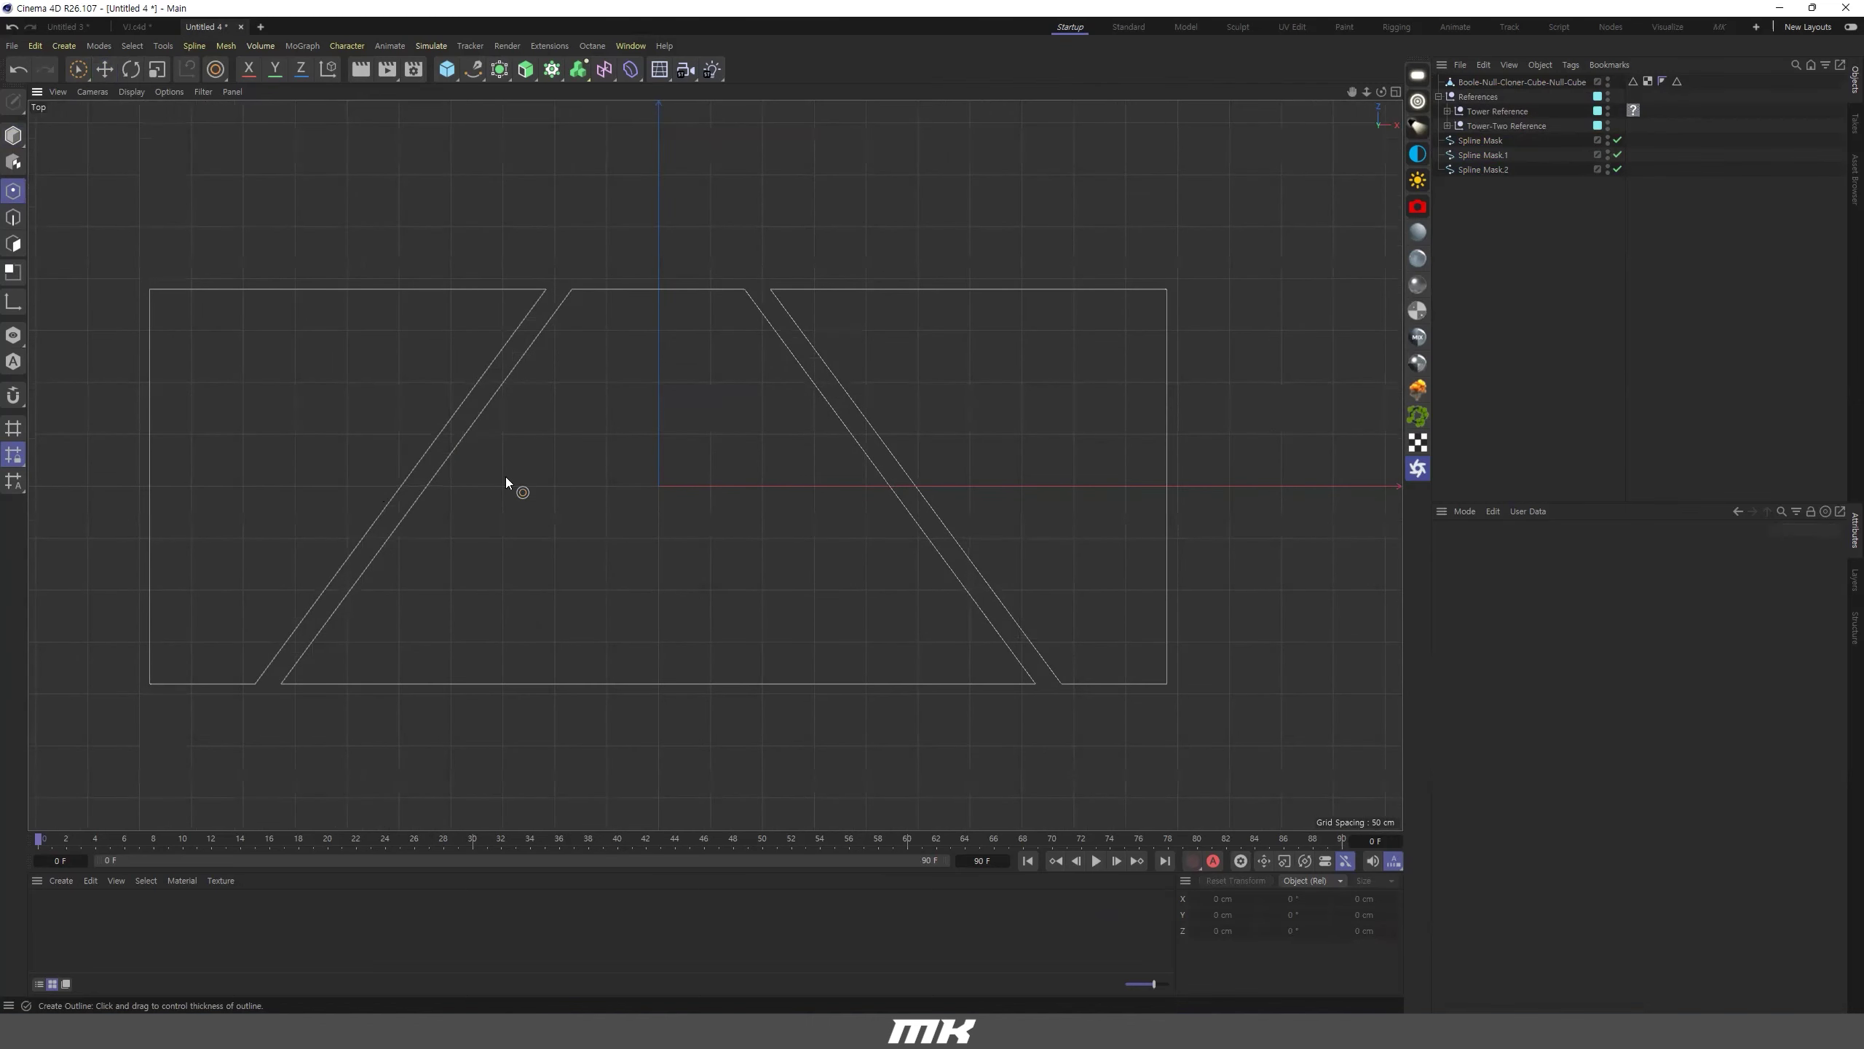
{"action": "left_click", "coordinate": [1497, 169]}
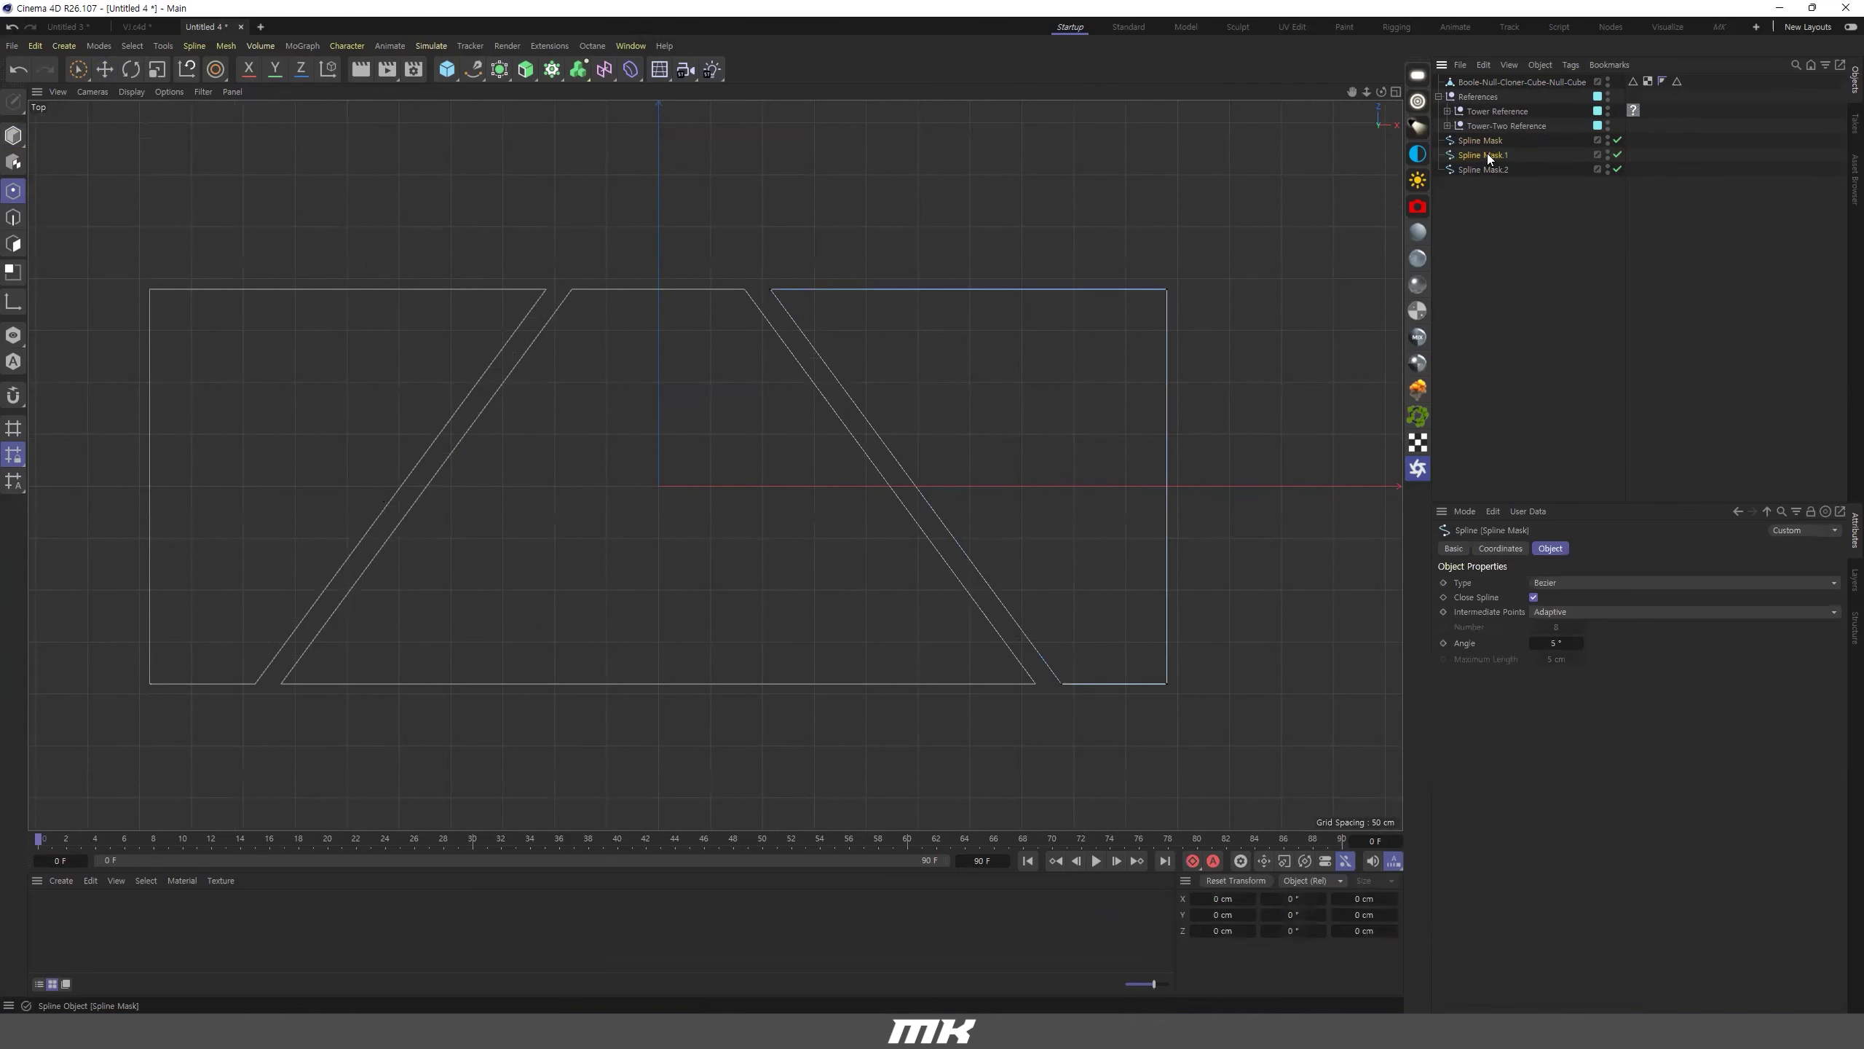
{"action": "left_click", "coordinate": [1486, 140], "text": "shift"}
{"action": "right_click", "coordinate": [1486, 144]}
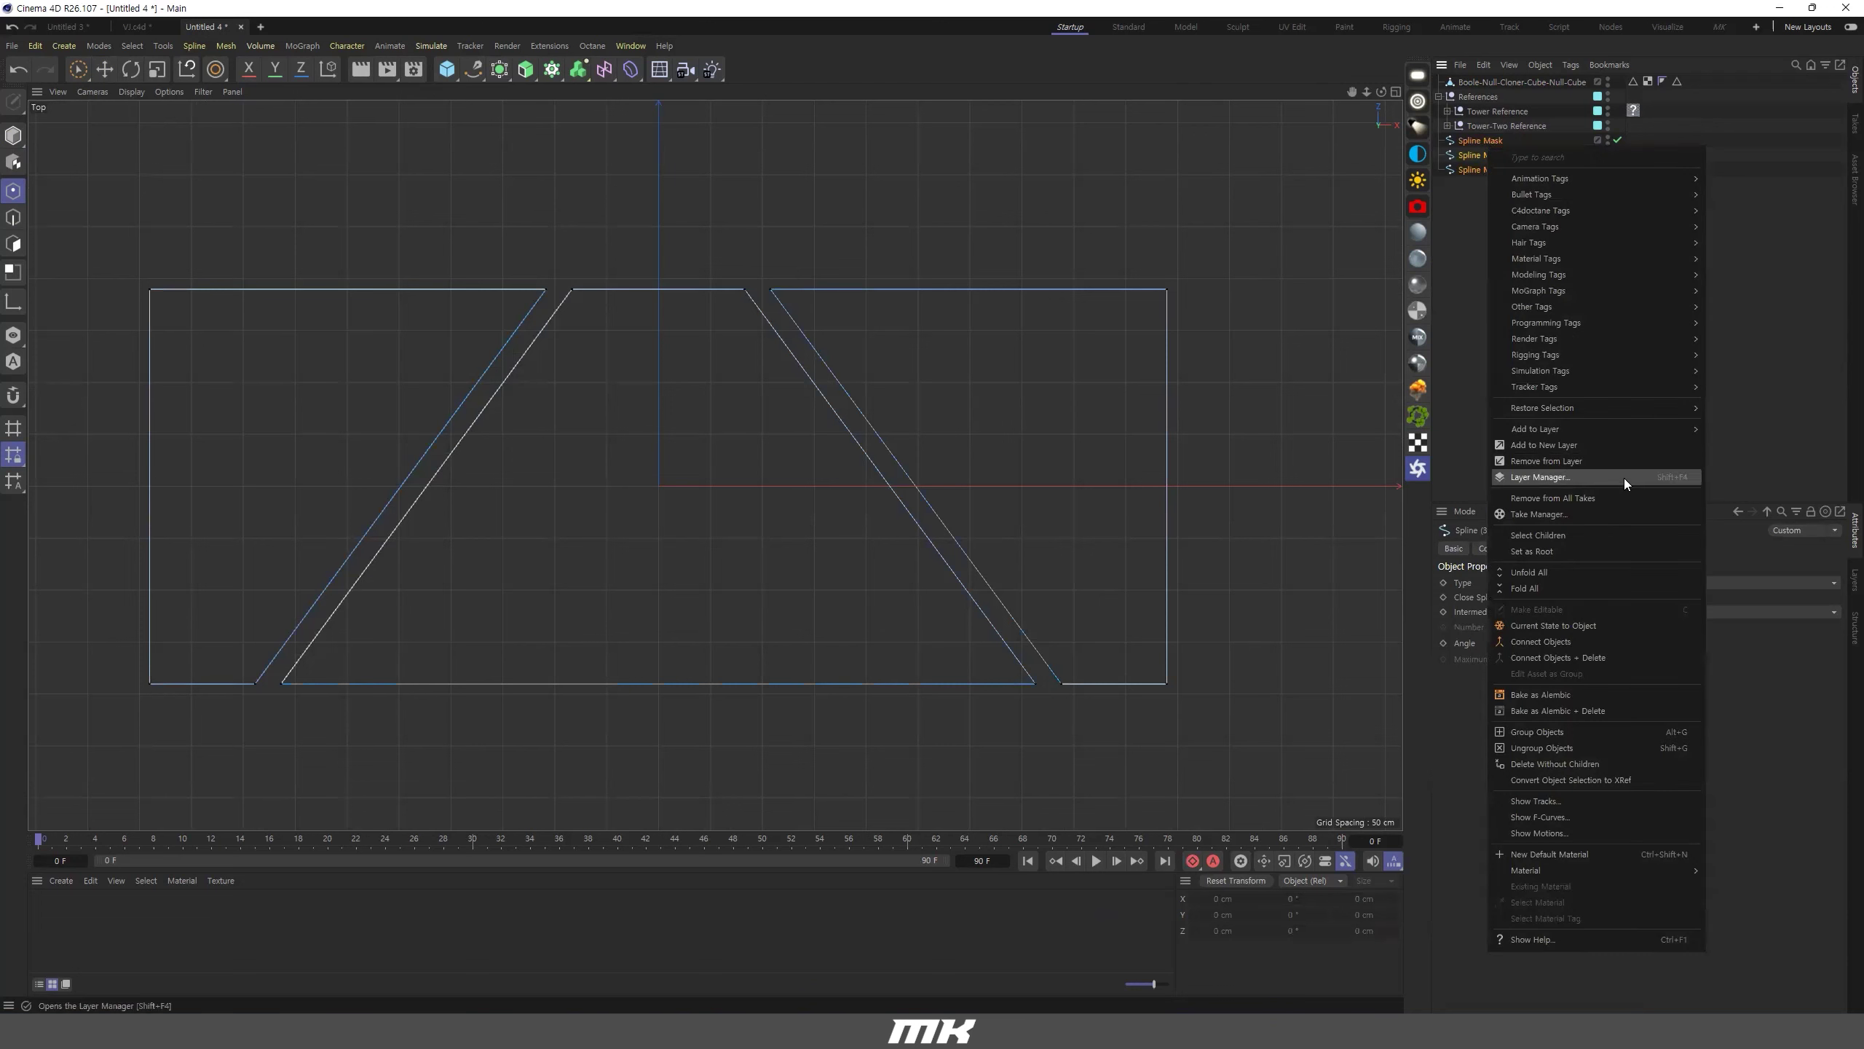
{"action": "left_click", "coordinate": [1551, 657]}
Add a circle spline with a 50 cm radius.
{"action": "left_click", "coordinate": [473, 69]}
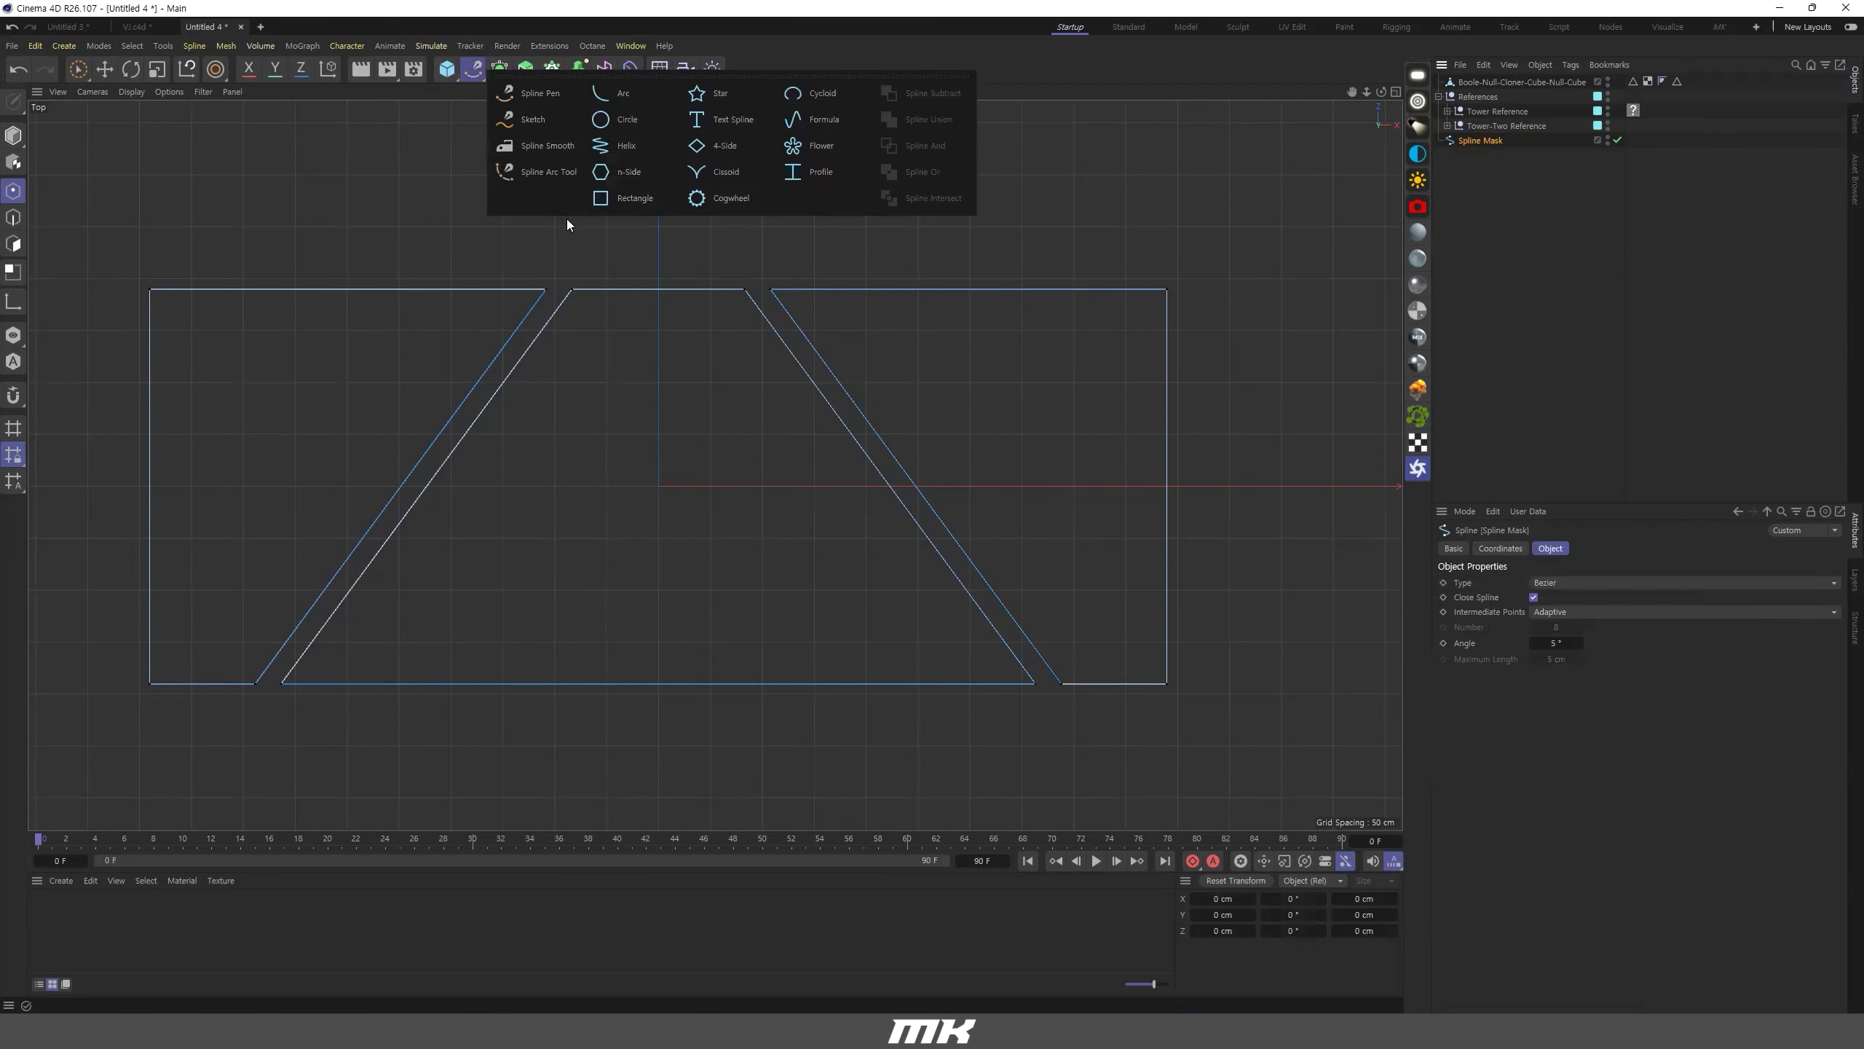
{"action": "left_click", "coordinate": [625, 123]}
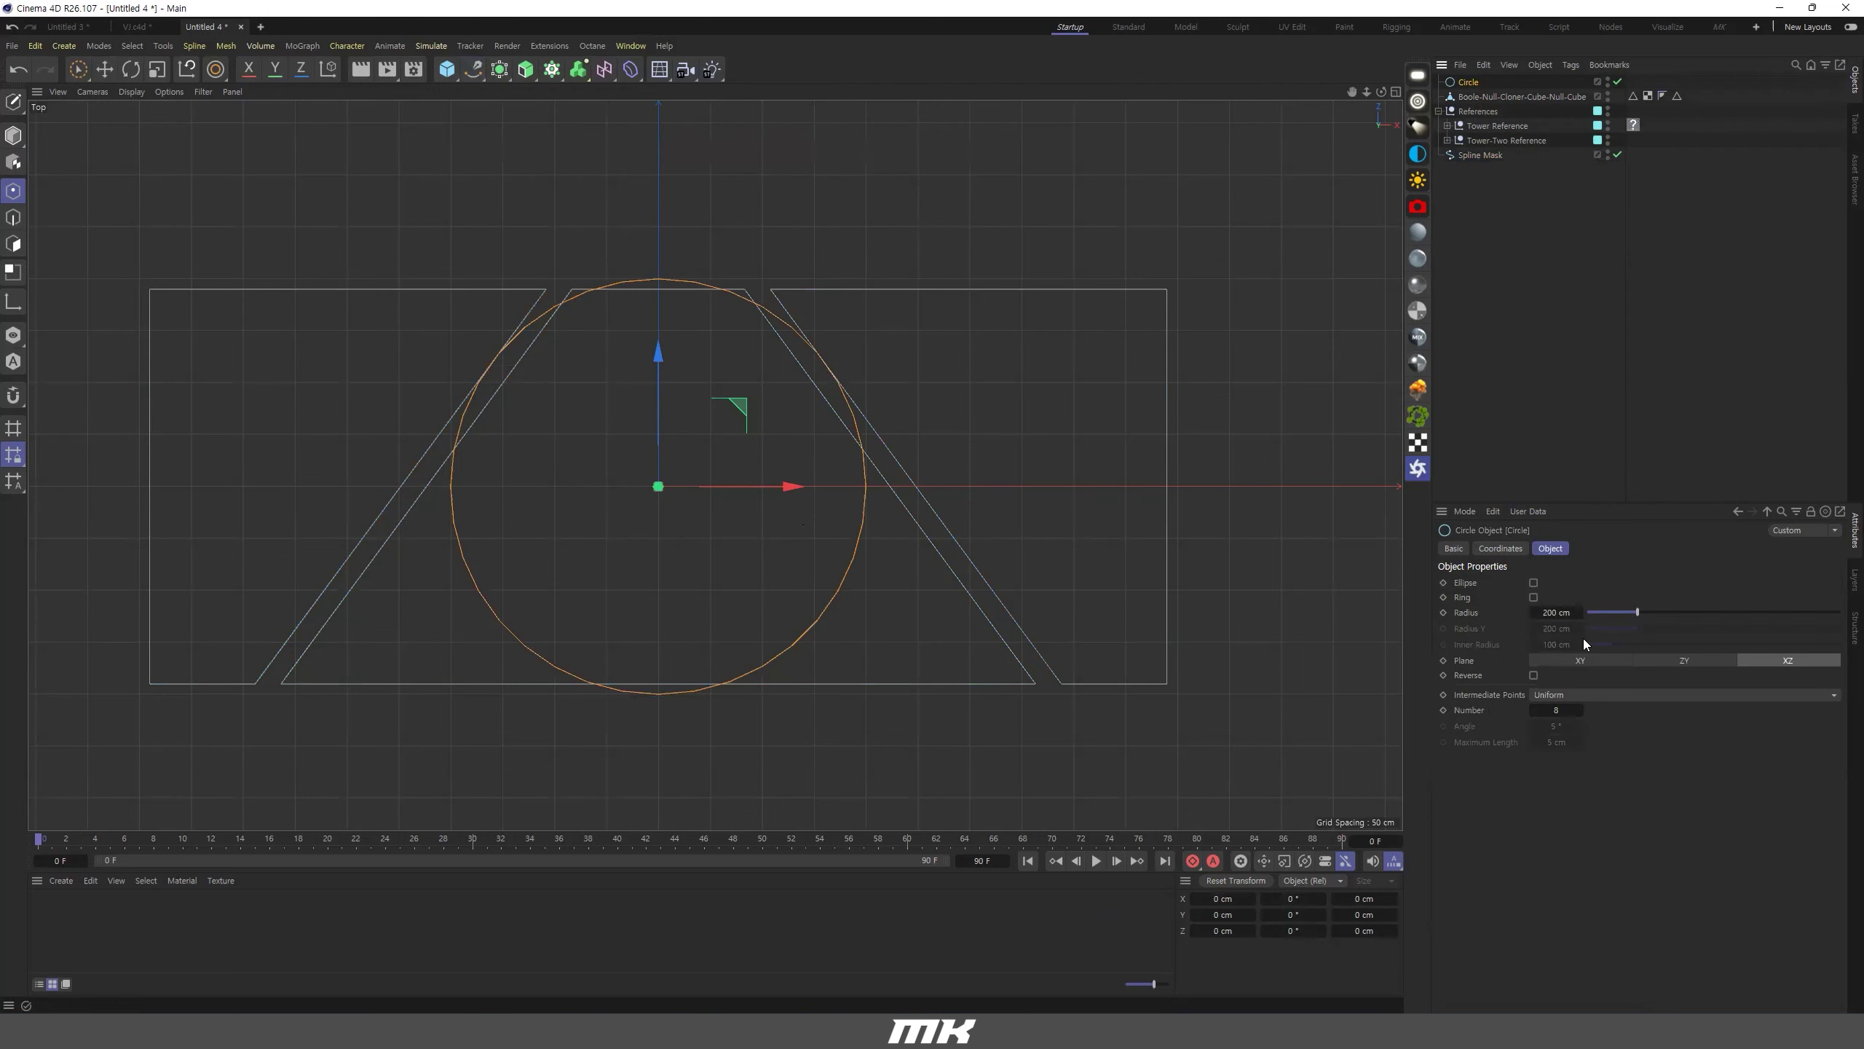
{"action": "double_click", "coordinate": [1556, 612]}
{"action": "type", "text": "50"}
{"action": "key", "text": "Return"}
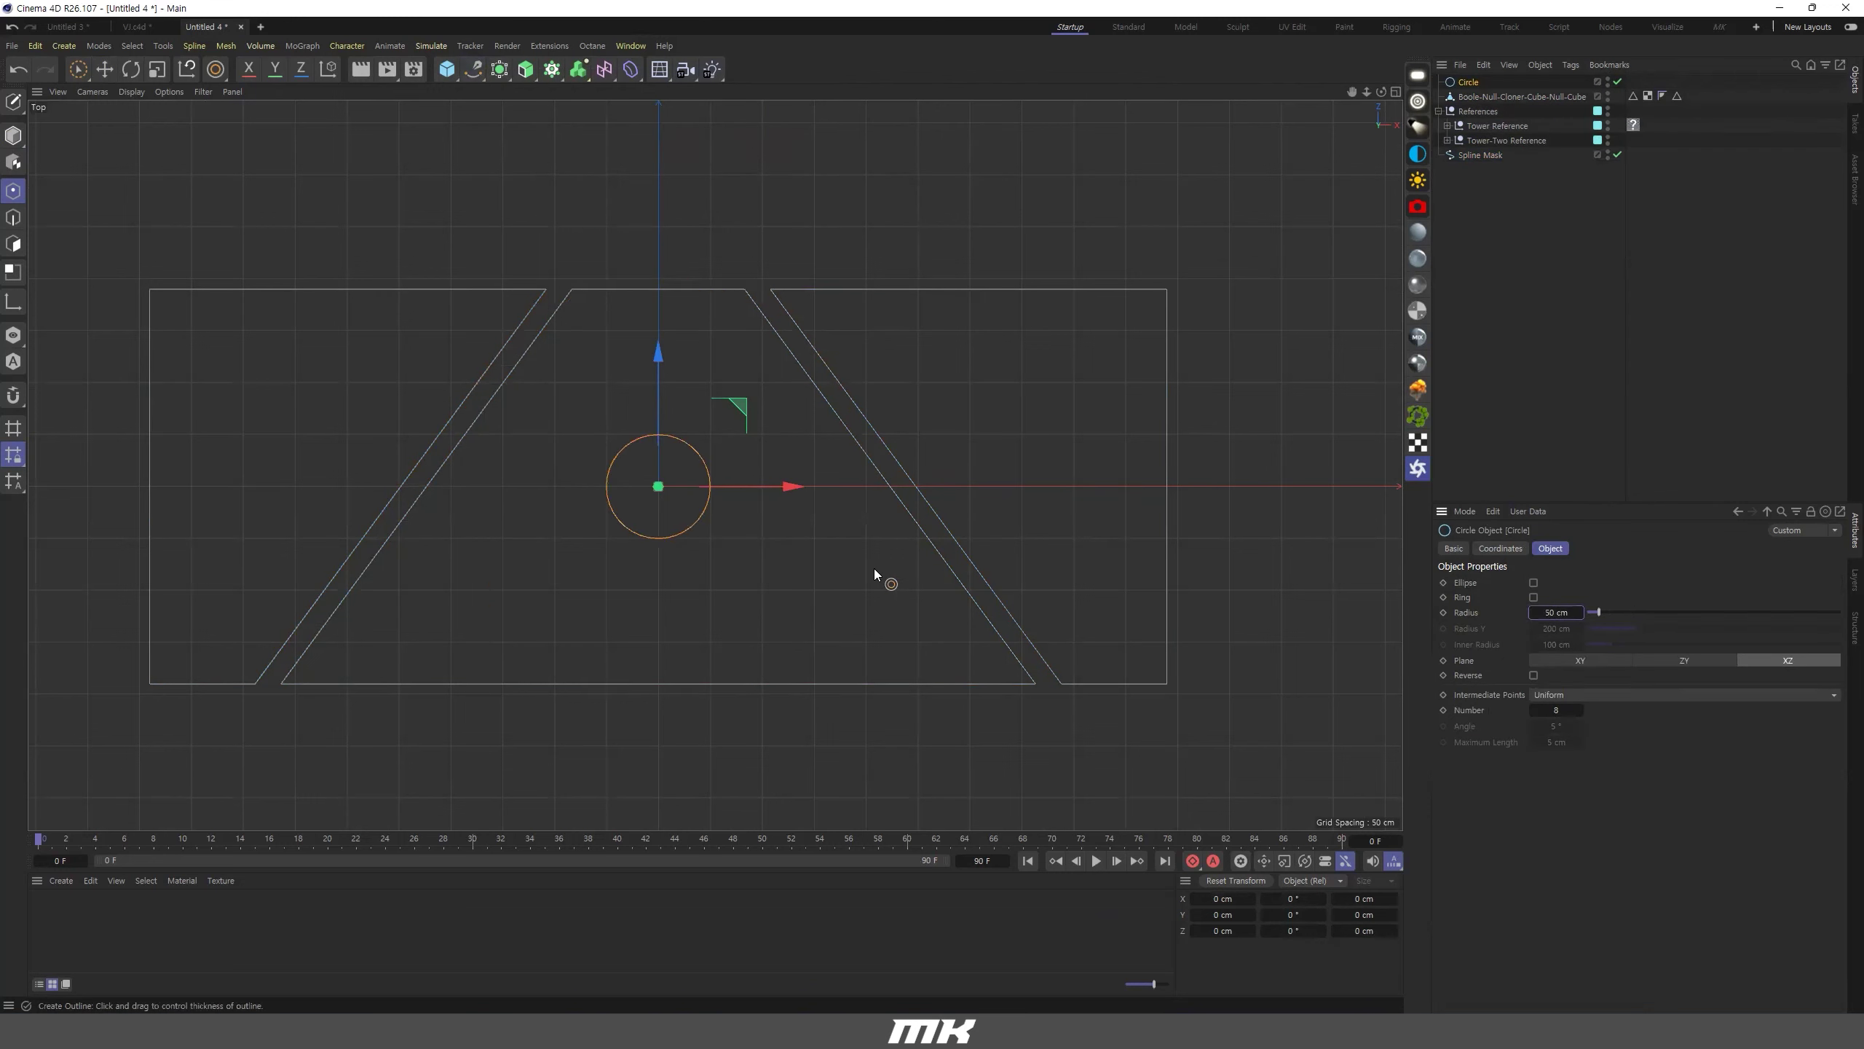
Move the circle over the left slanted gap, at X -233 cm.
{"action": "key", "text": "e"}
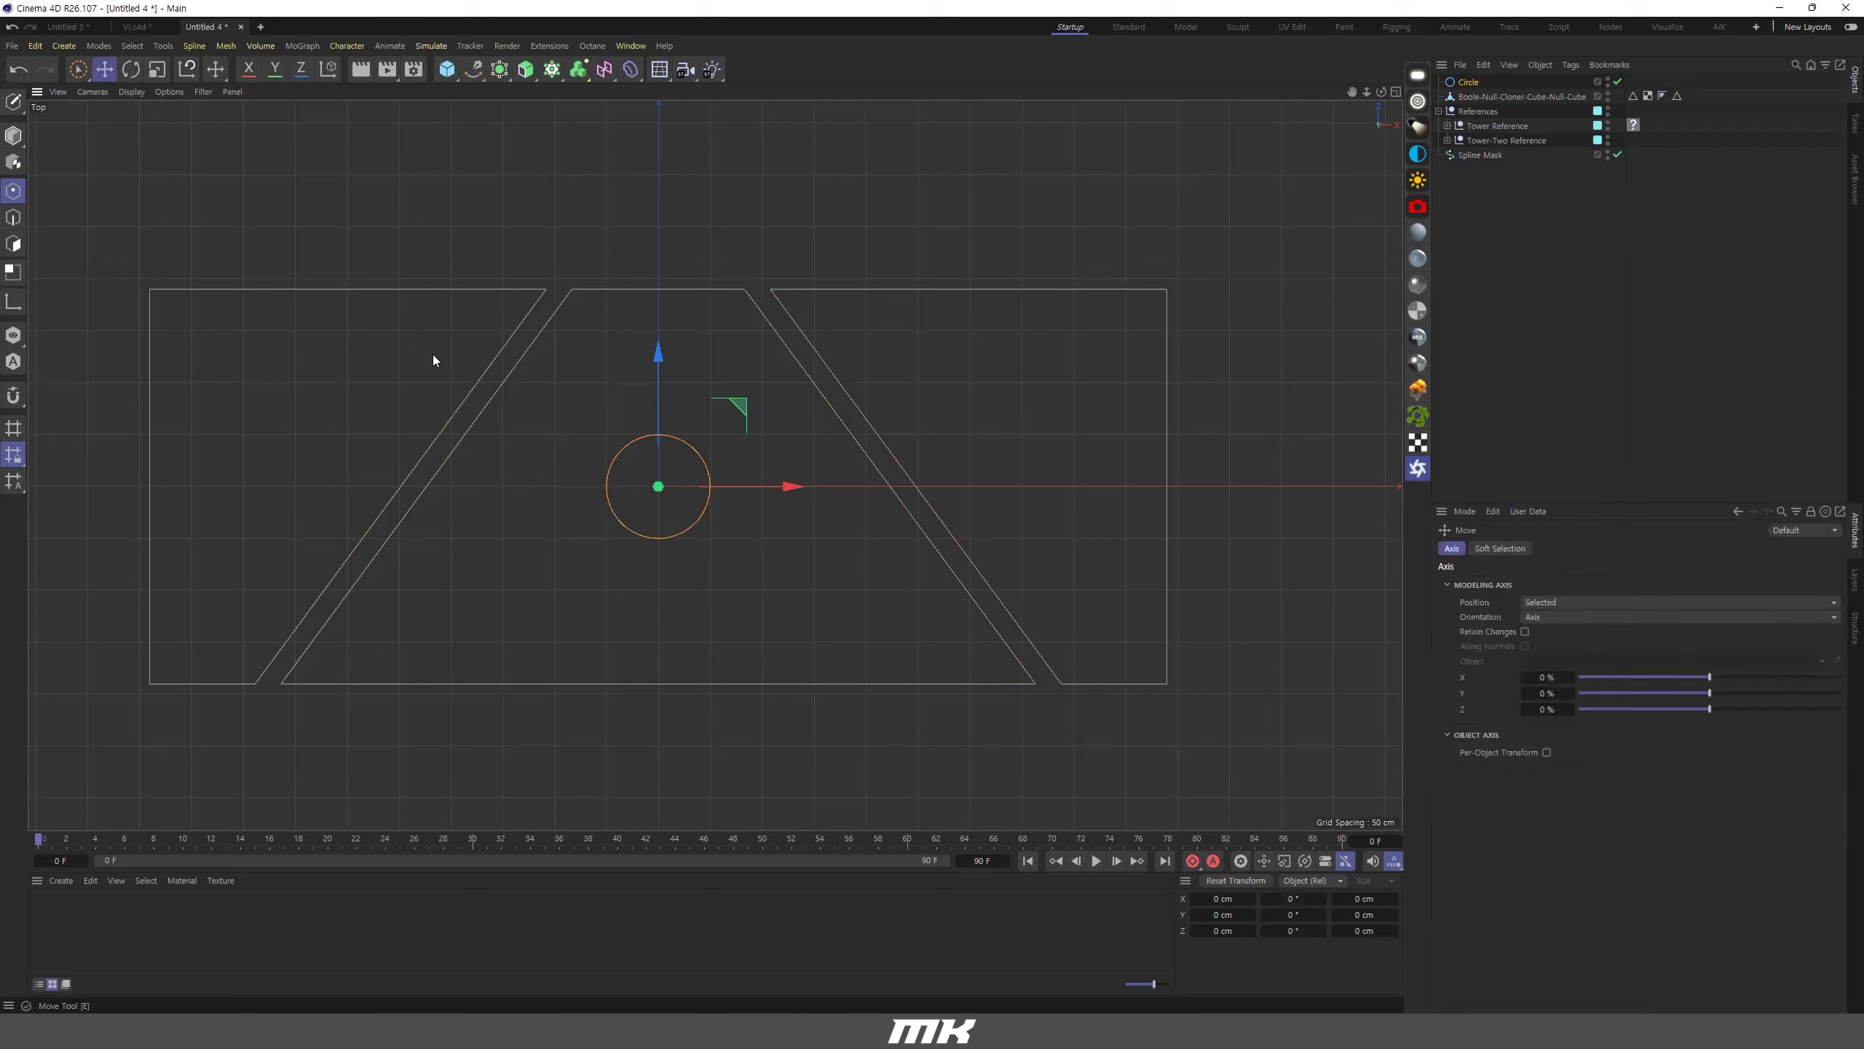
{"action": "left_click_drag", "start_coordinate": [782, 487], "coordinate": [540, 478]}
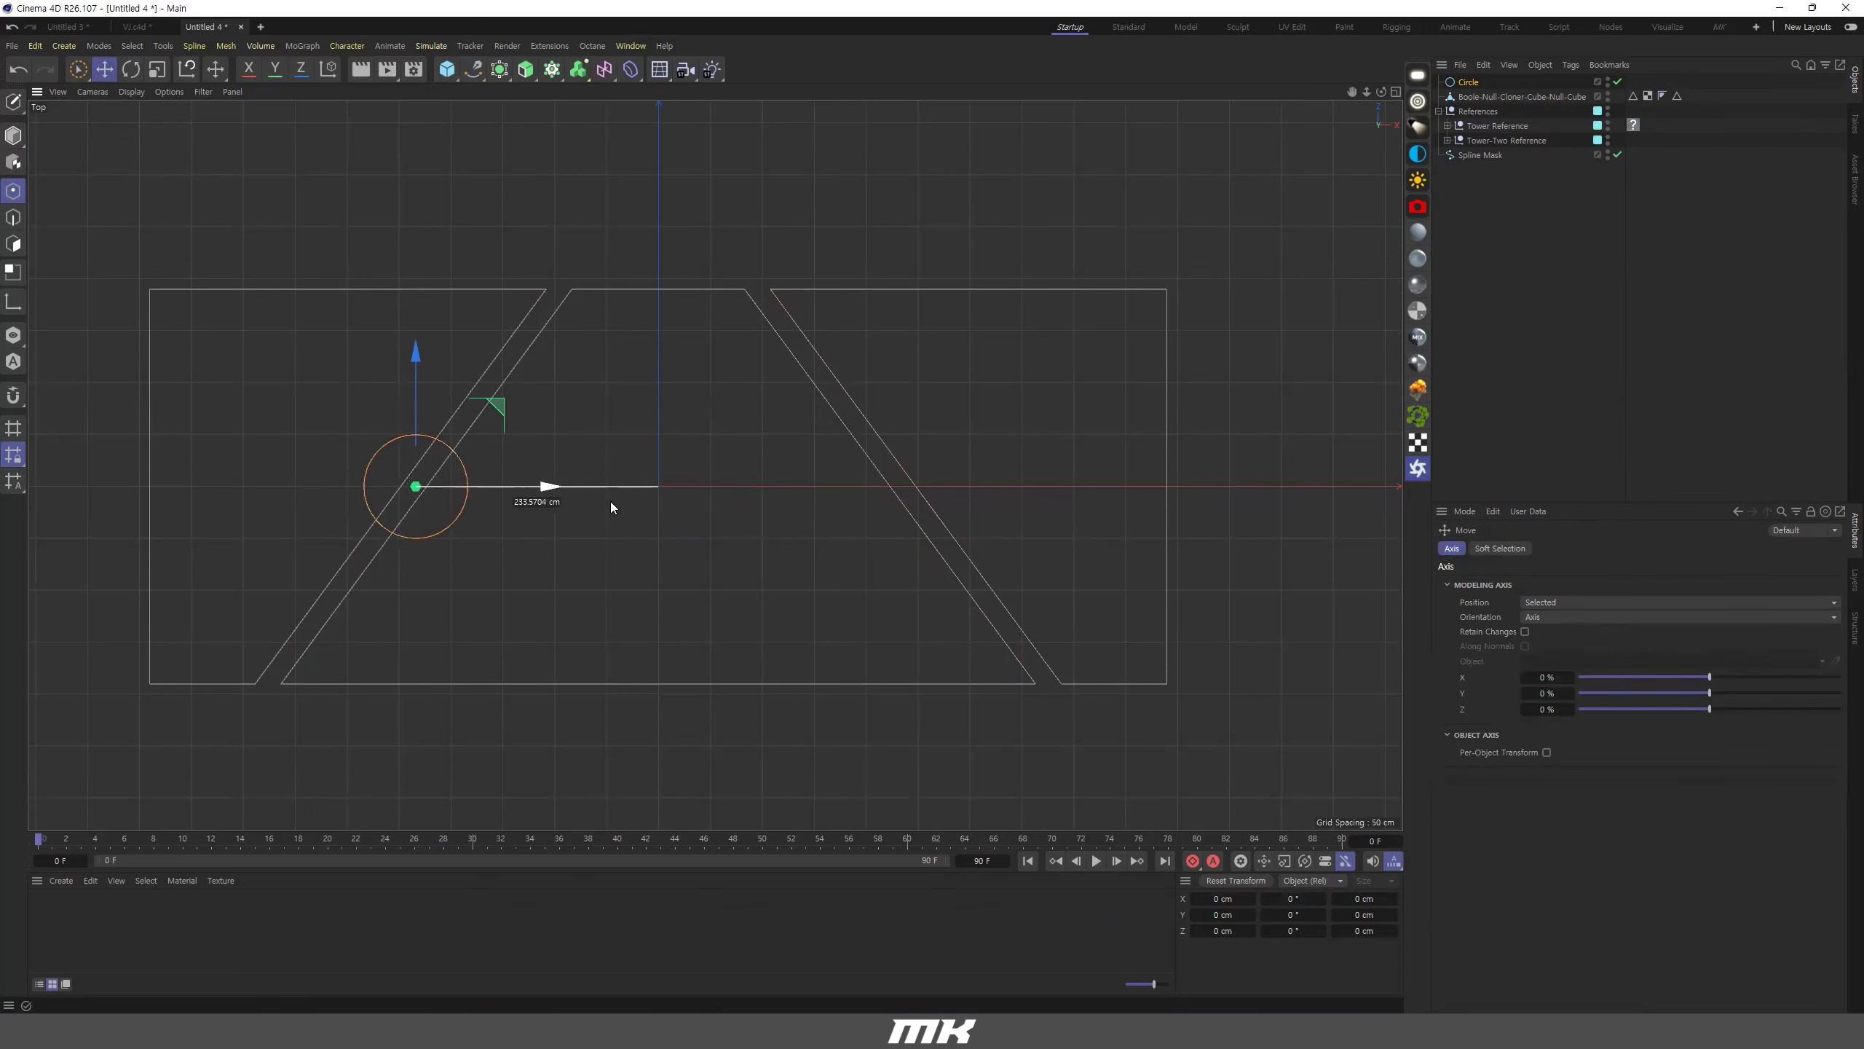
{"action": "left_click", "coordinate": [1467, 83]}
{"action": "left_click", "coordinate": [1491, 547]}
{"action": "double_click", "coordinate": [1508, 603]}
{"action": "type", "text": "-233"}
{"action": "key", "text": "Return"}
Duplicate the circle over the right slanted gap, at X 233 cm.
{"action": "left_click_drag", "start_coordinate": [549, 488], "coordinate": [1048, 548], "text": "ctrl"}
{"action": "double_click", "coordinate": [1500, 603]}
{"action": "type", "text": "233"}
{"action": "key", "text": "Return"}
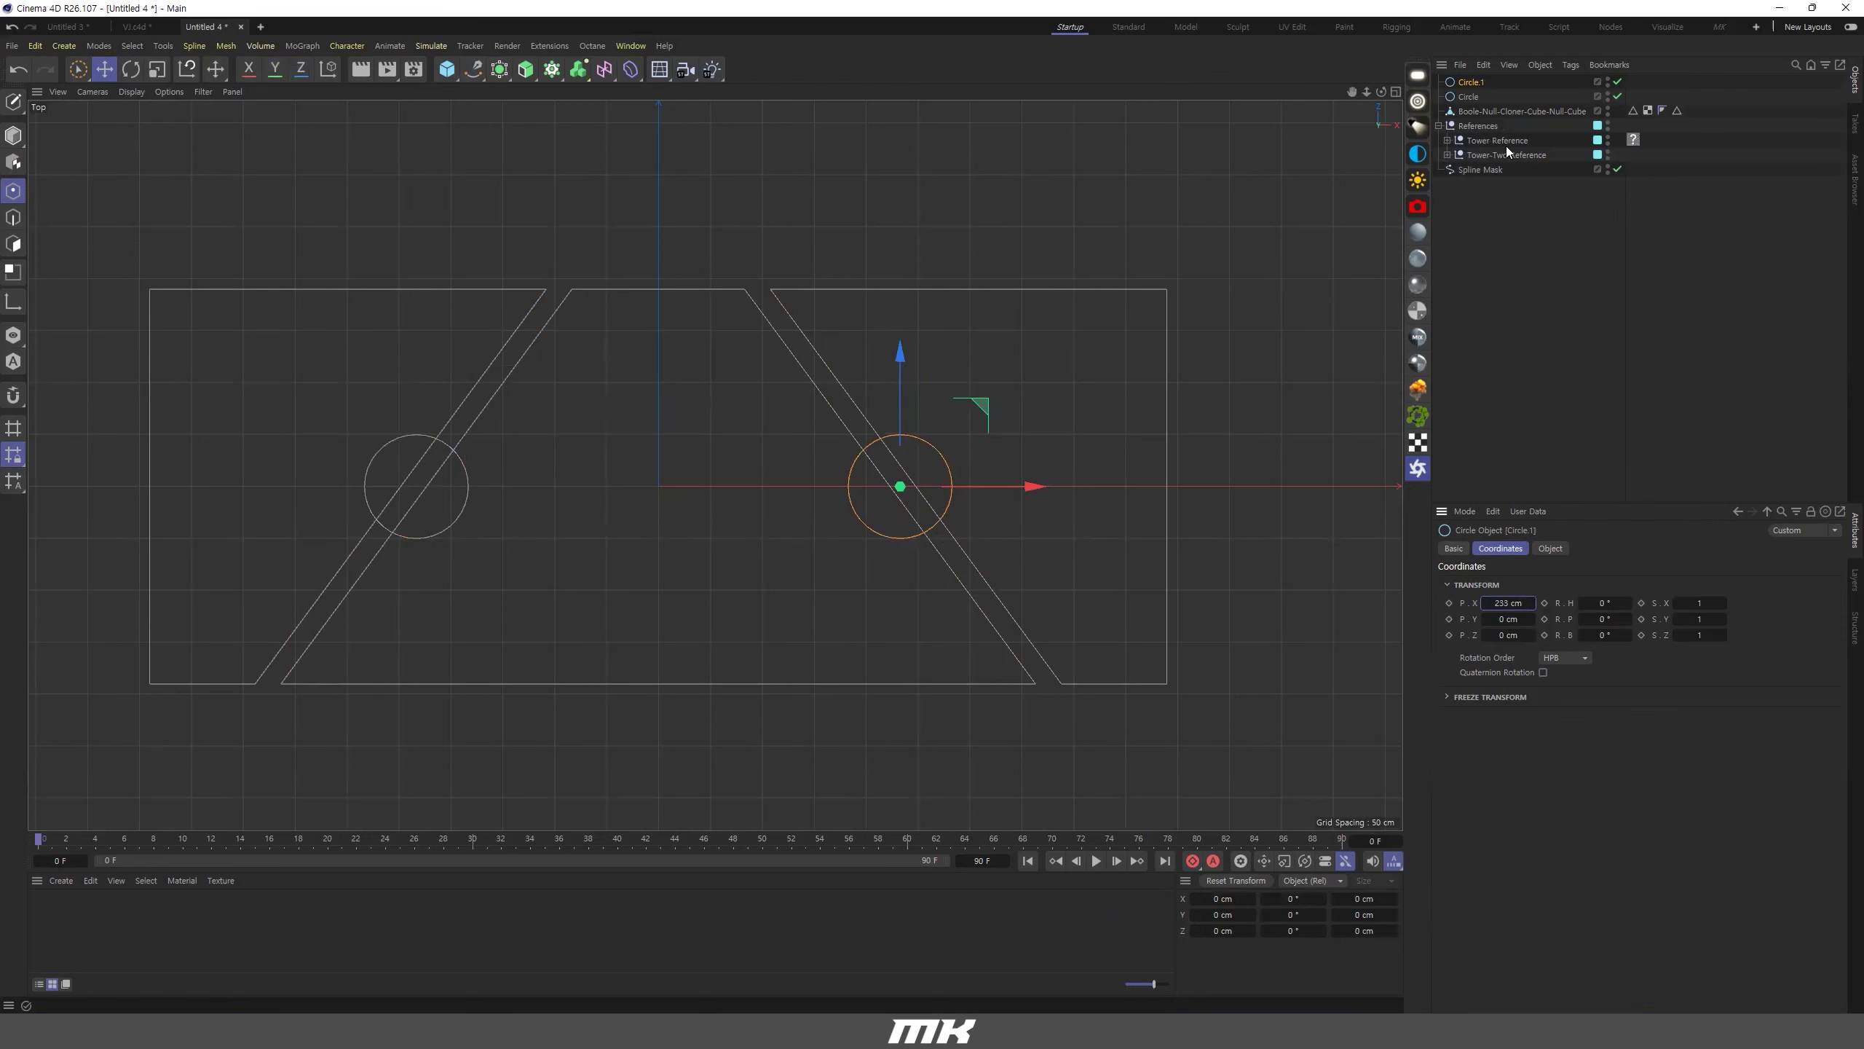
Add a Spline Mask and place the connected panel spline and both circles inside it.
{"action": "left_click", "coordinate": [1472, 96], "text": "ctrl"}
{"action": "left_click_drag", "start_coordinate": [1471, 96], "coordinate": [1466, 139]}
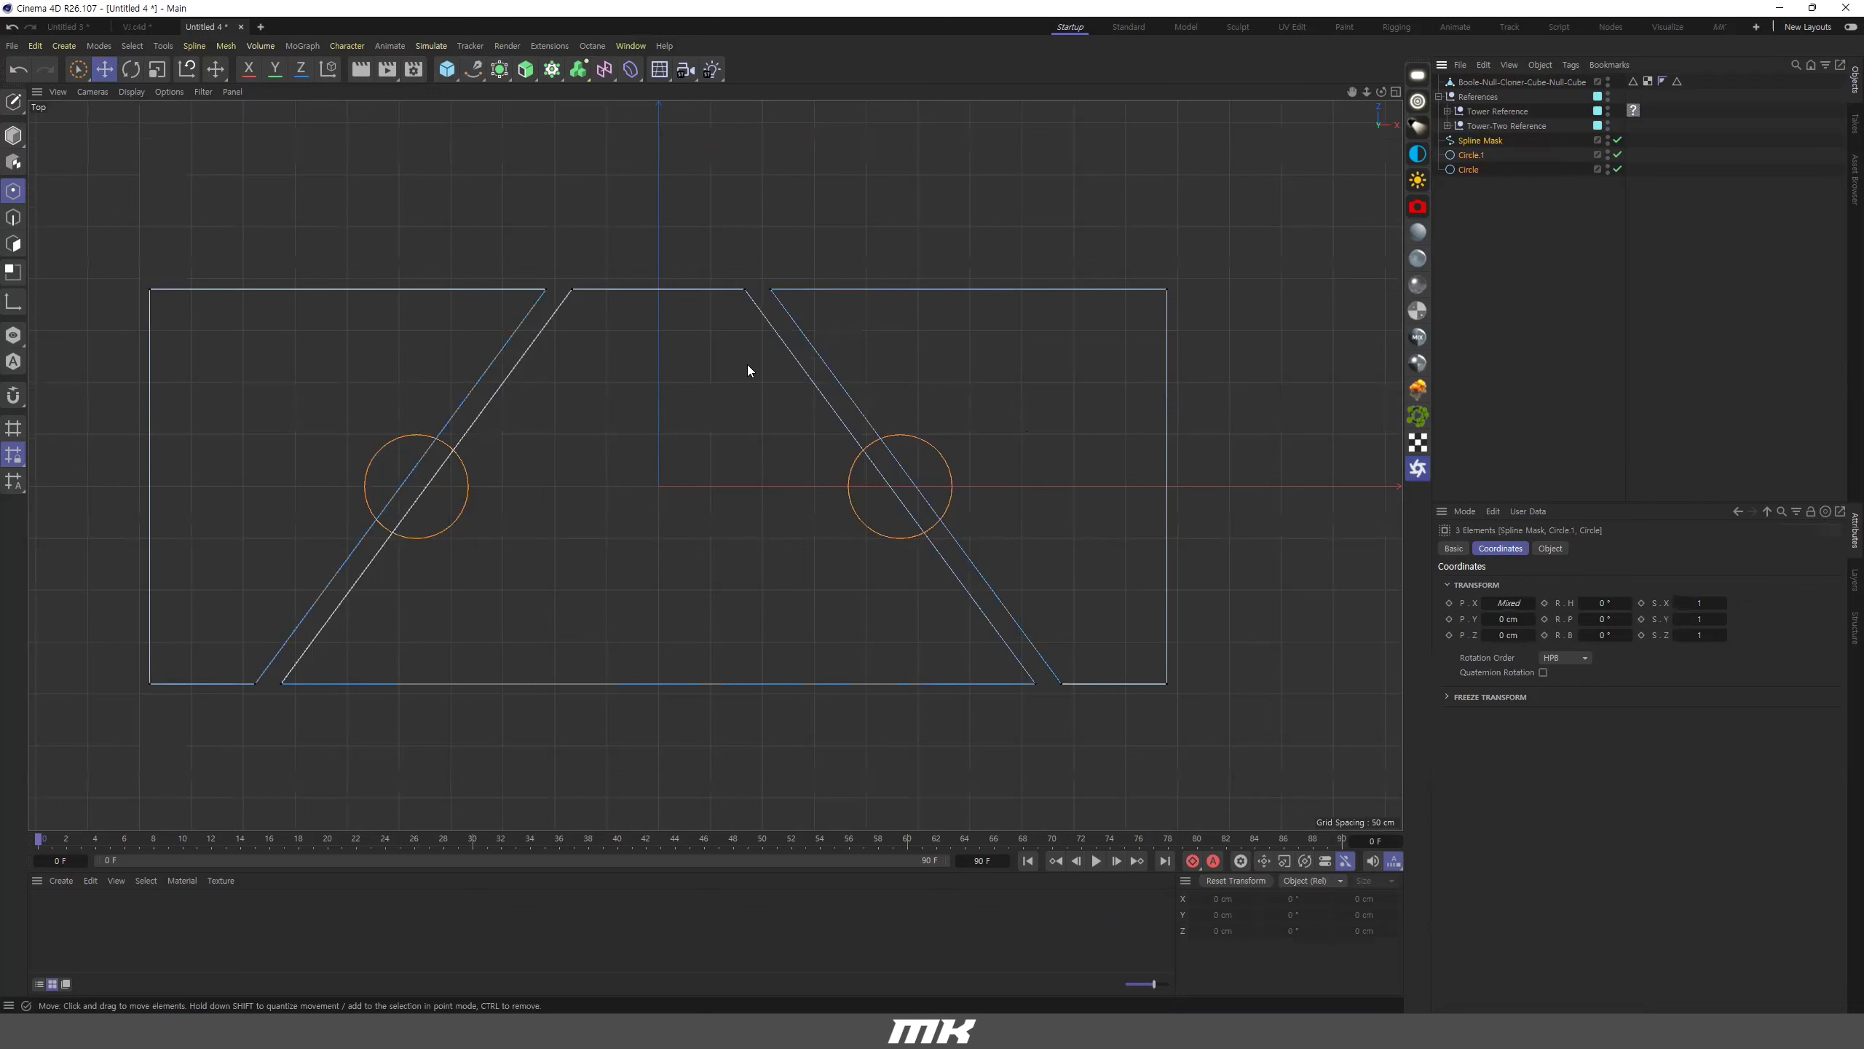
{"action": "left_click", "coordinate": [525, 69]}
{"action": "left_click", "coordinate": [678, 95]}
{"action": "left_click_drag", "start_coordinate": [1509, 225], "coordinate": [1448, 145]}
{"action": "left_click_drag", "start_coordinate": [1473, 155], "coordinate": [1477, 79]}
Set the new Spline Mask's axis to XZ (Along Y), keeping its Union mode.
{"action": "left_click", "coordinate": [1466, 84]}
{"action": "left_click", "coordinate": [1553, 549]}
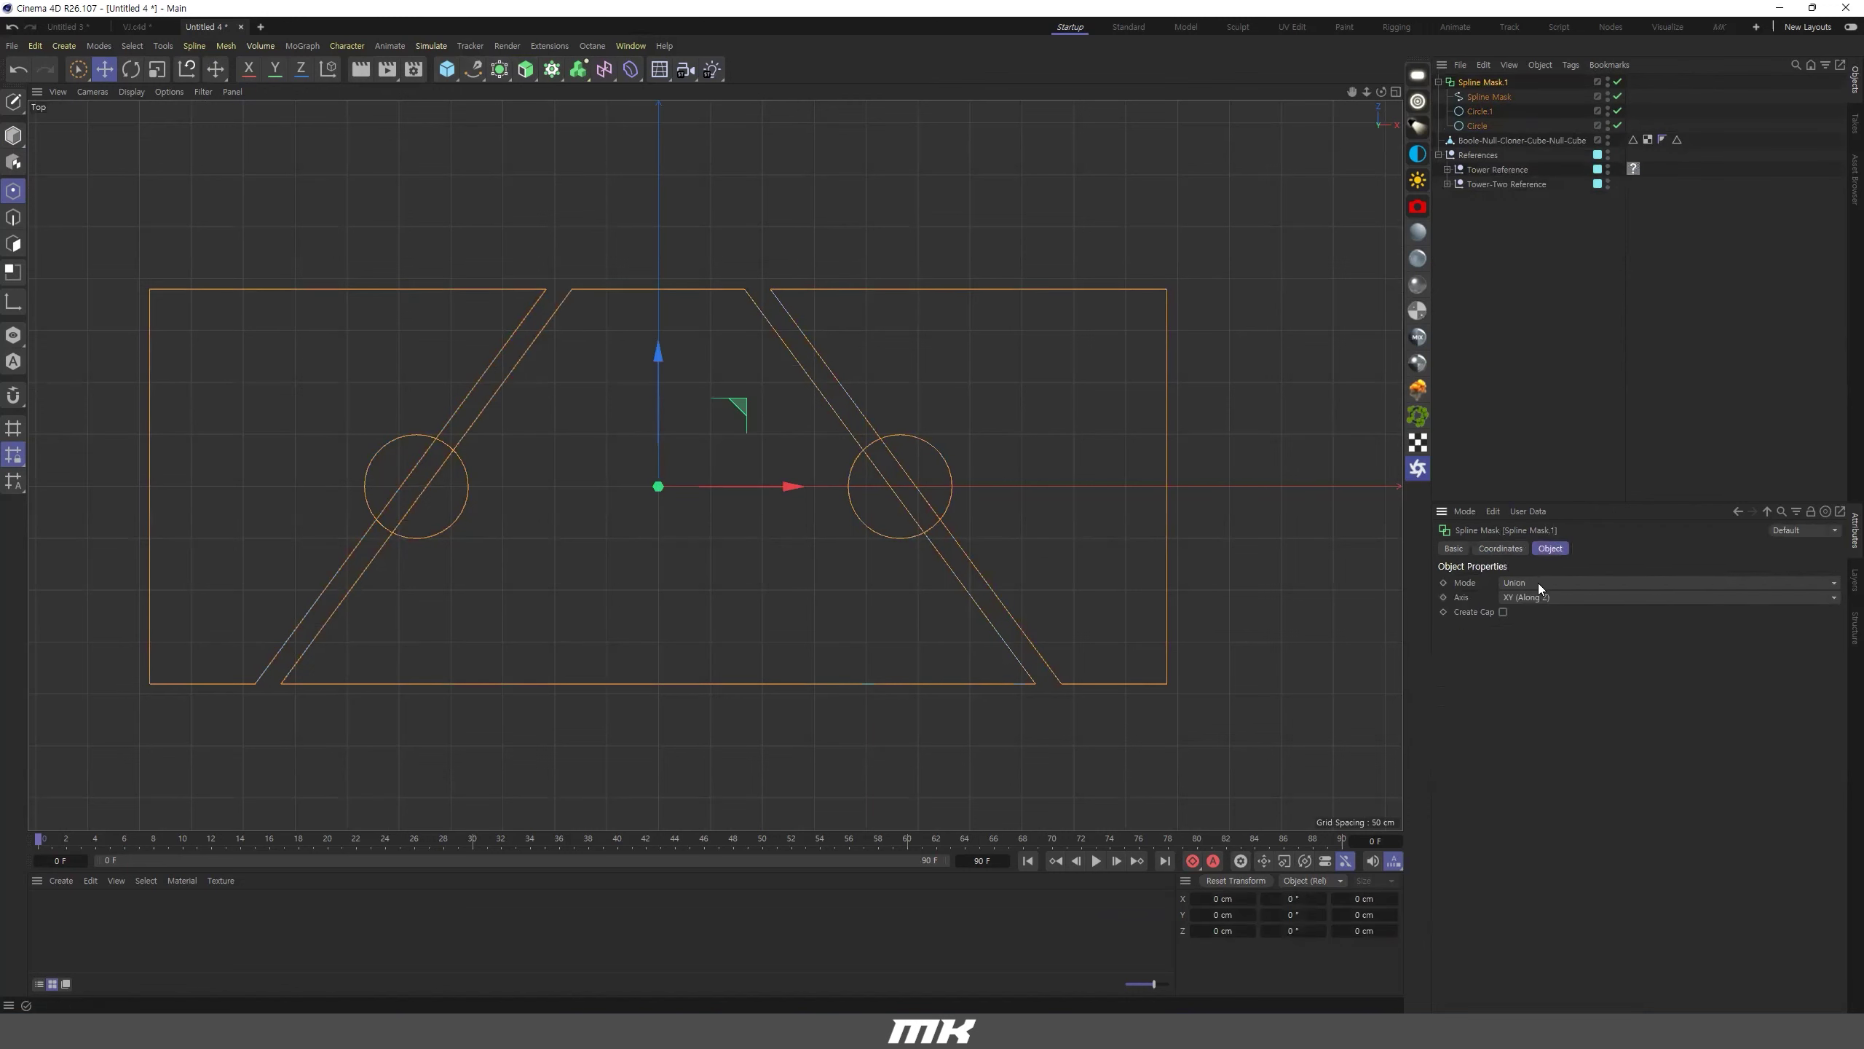
{"action": "left_click", "coordinate": [1536, 592]}
{"action": "left_click", "coordinate": [1539, 643]}
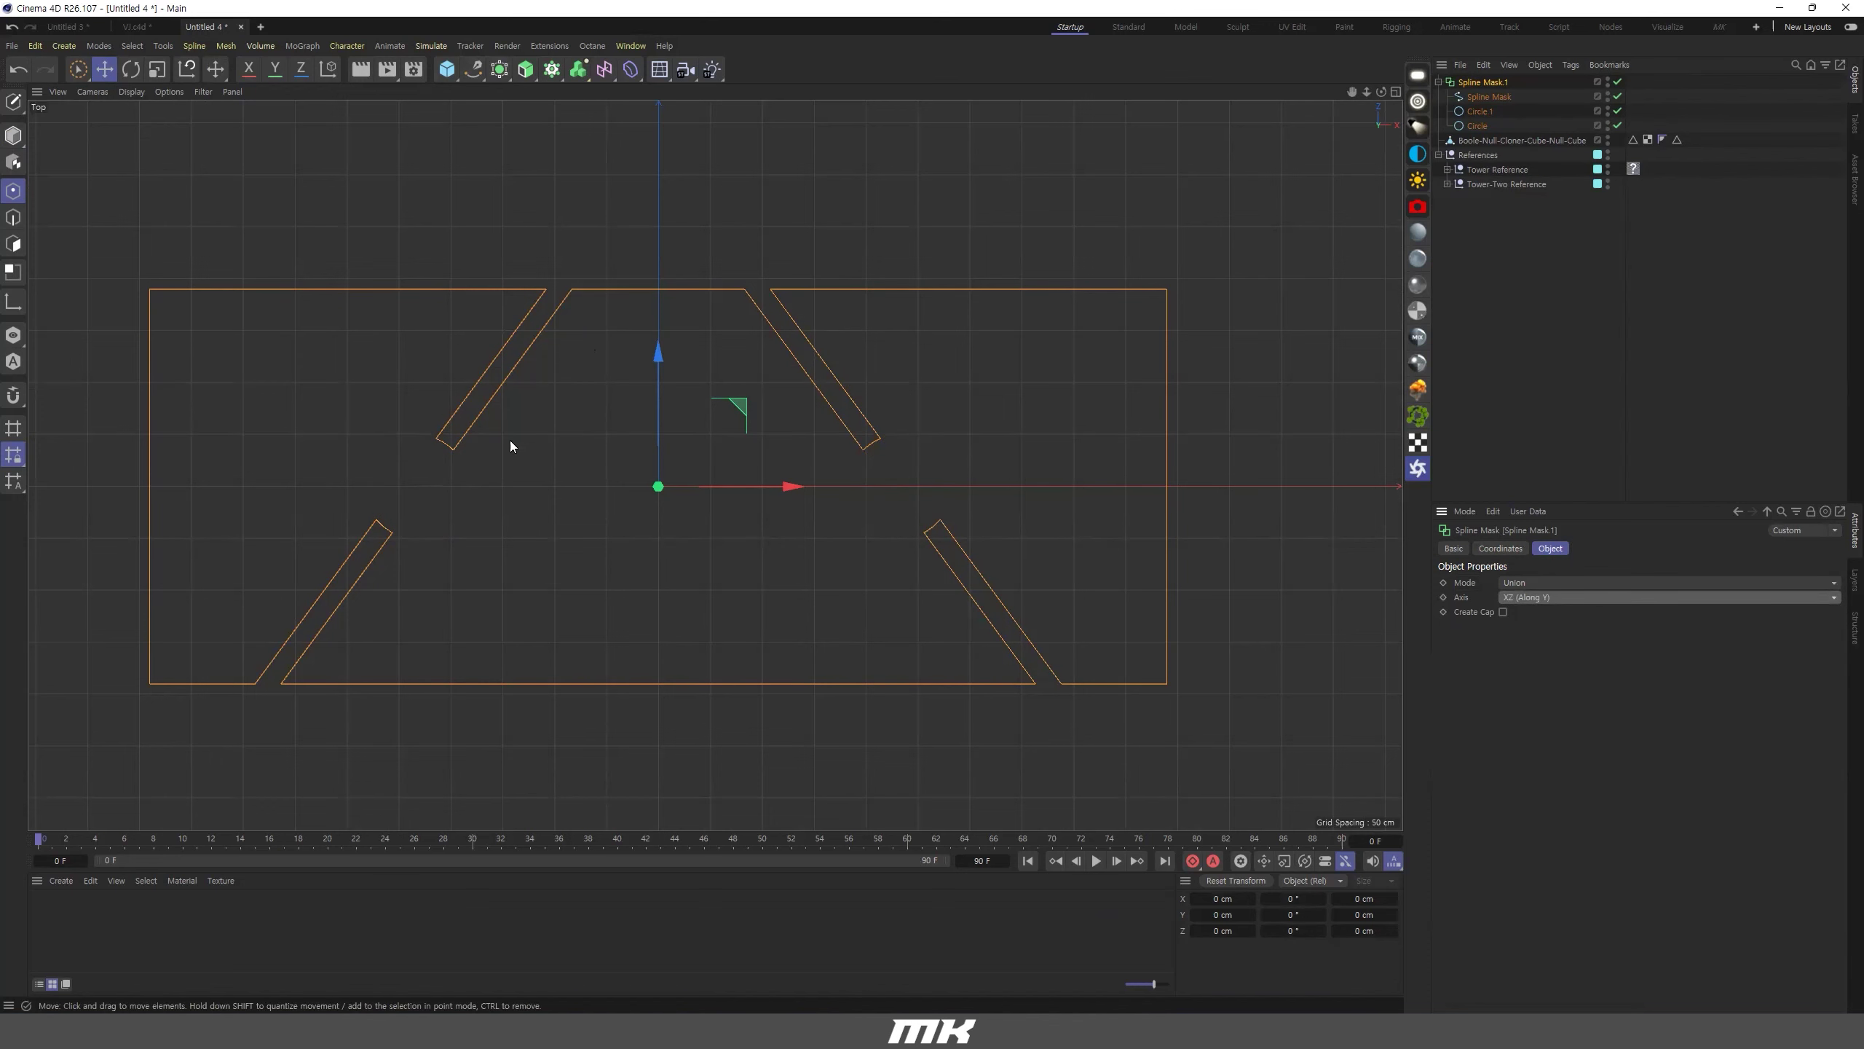
{"action": "scroll", "coordinate": [549, 438], "scroll_direction": "down", "scroll_amount": 3}
{"action": "scroll", "coordinate": [721, 471], "scroll_direction": "up", "scroll_amount": 3}
{"action": "mouse_move", "coordinate": [615, 447]}
{"action": "middle_mouse_down", "text": "alt"}
{"action": "mouse_move", "coordinate": [656, 430]}
{"action": "mouse_move", "coordinate": [634, 424]}
{"action": "middle_mouse_up", "text": "alt"}
{"action": "scroll", "coordinate": [654, 430], "scroll_direction": "up", "scroll_amount": 2}
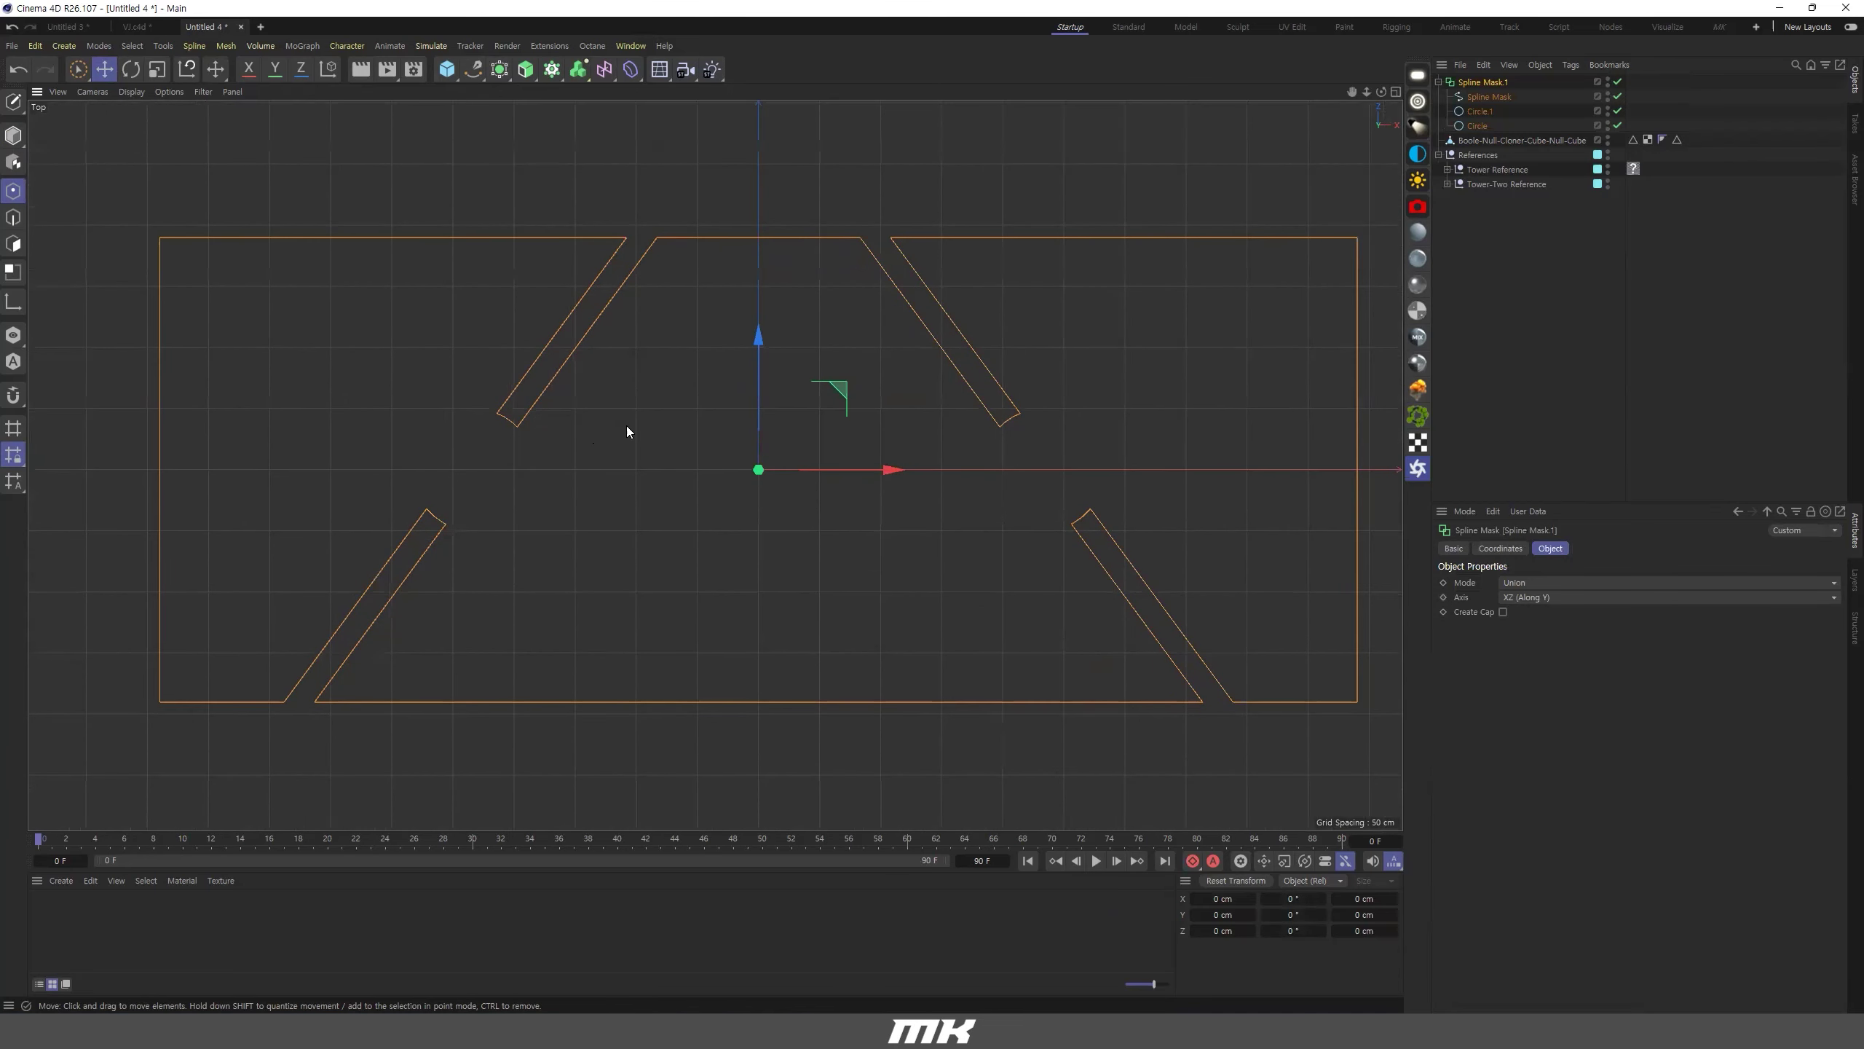
Duplicate both circles outside the Spline Mask and set the copies' radius to 36 cm.
{"action": "left_click", "coordinate": [1478, 124]}
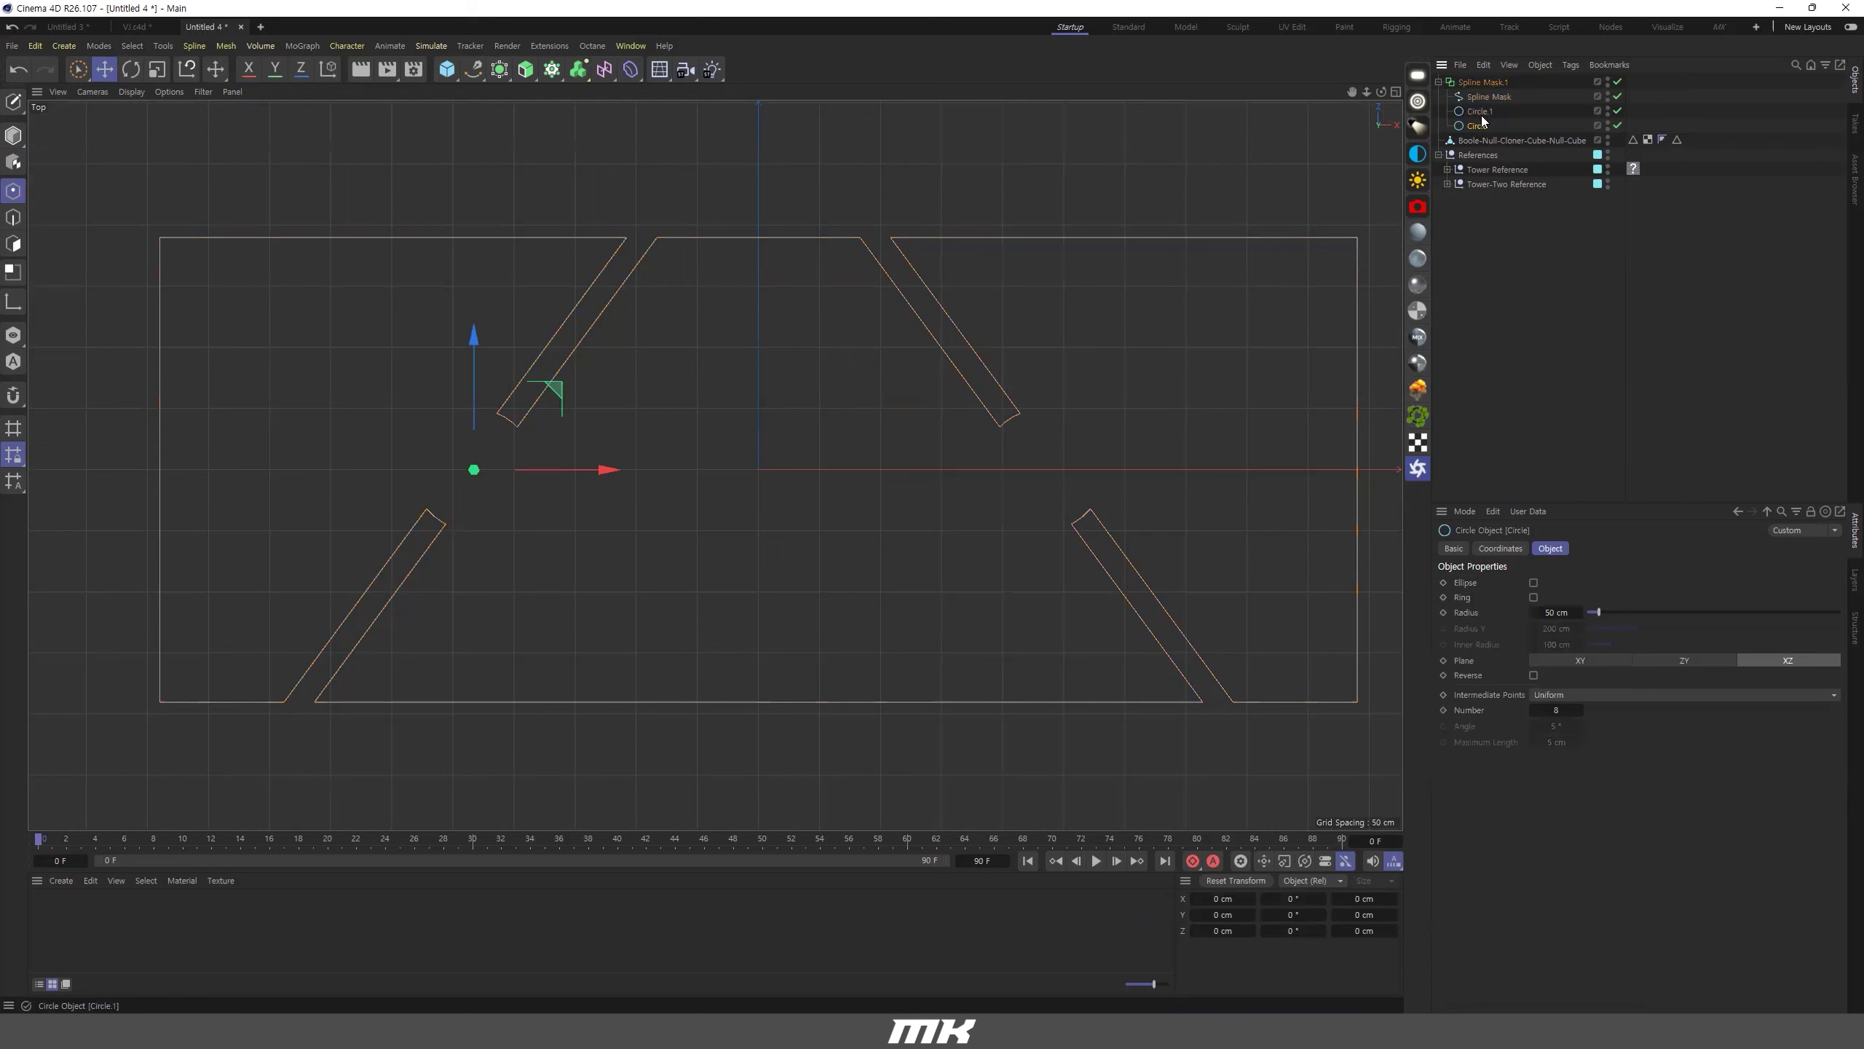
{"action": "left_click", "coordinate": [1480, 111]}
{"action": "left_click", "coordinate": [1480, 125], "text": "ctrl"}
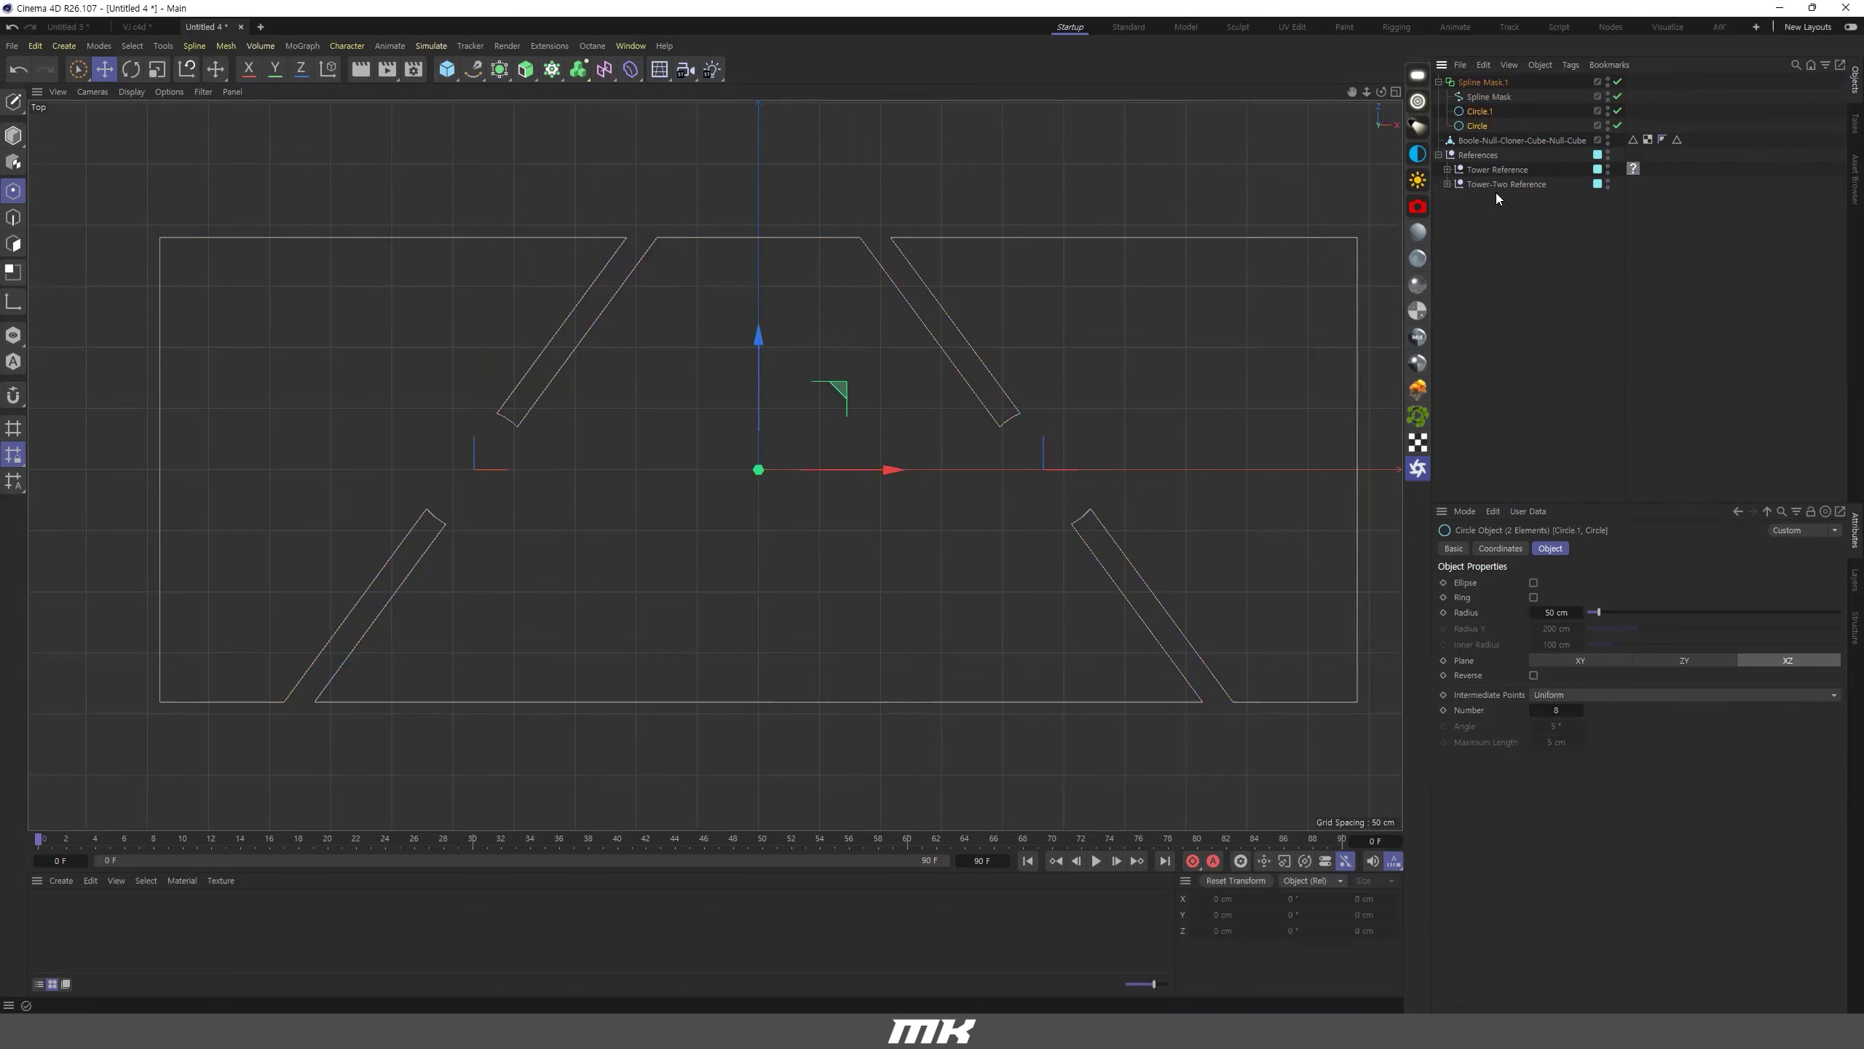
{"action": "left_click_drag", "start_coordinate": [1478, 117], "coordinate": [1475, 201], "text": "ctrl"}
{"action": "left_click_drag", "start_coordinate": [1597, 613], "coordinate": [1596, 610]}
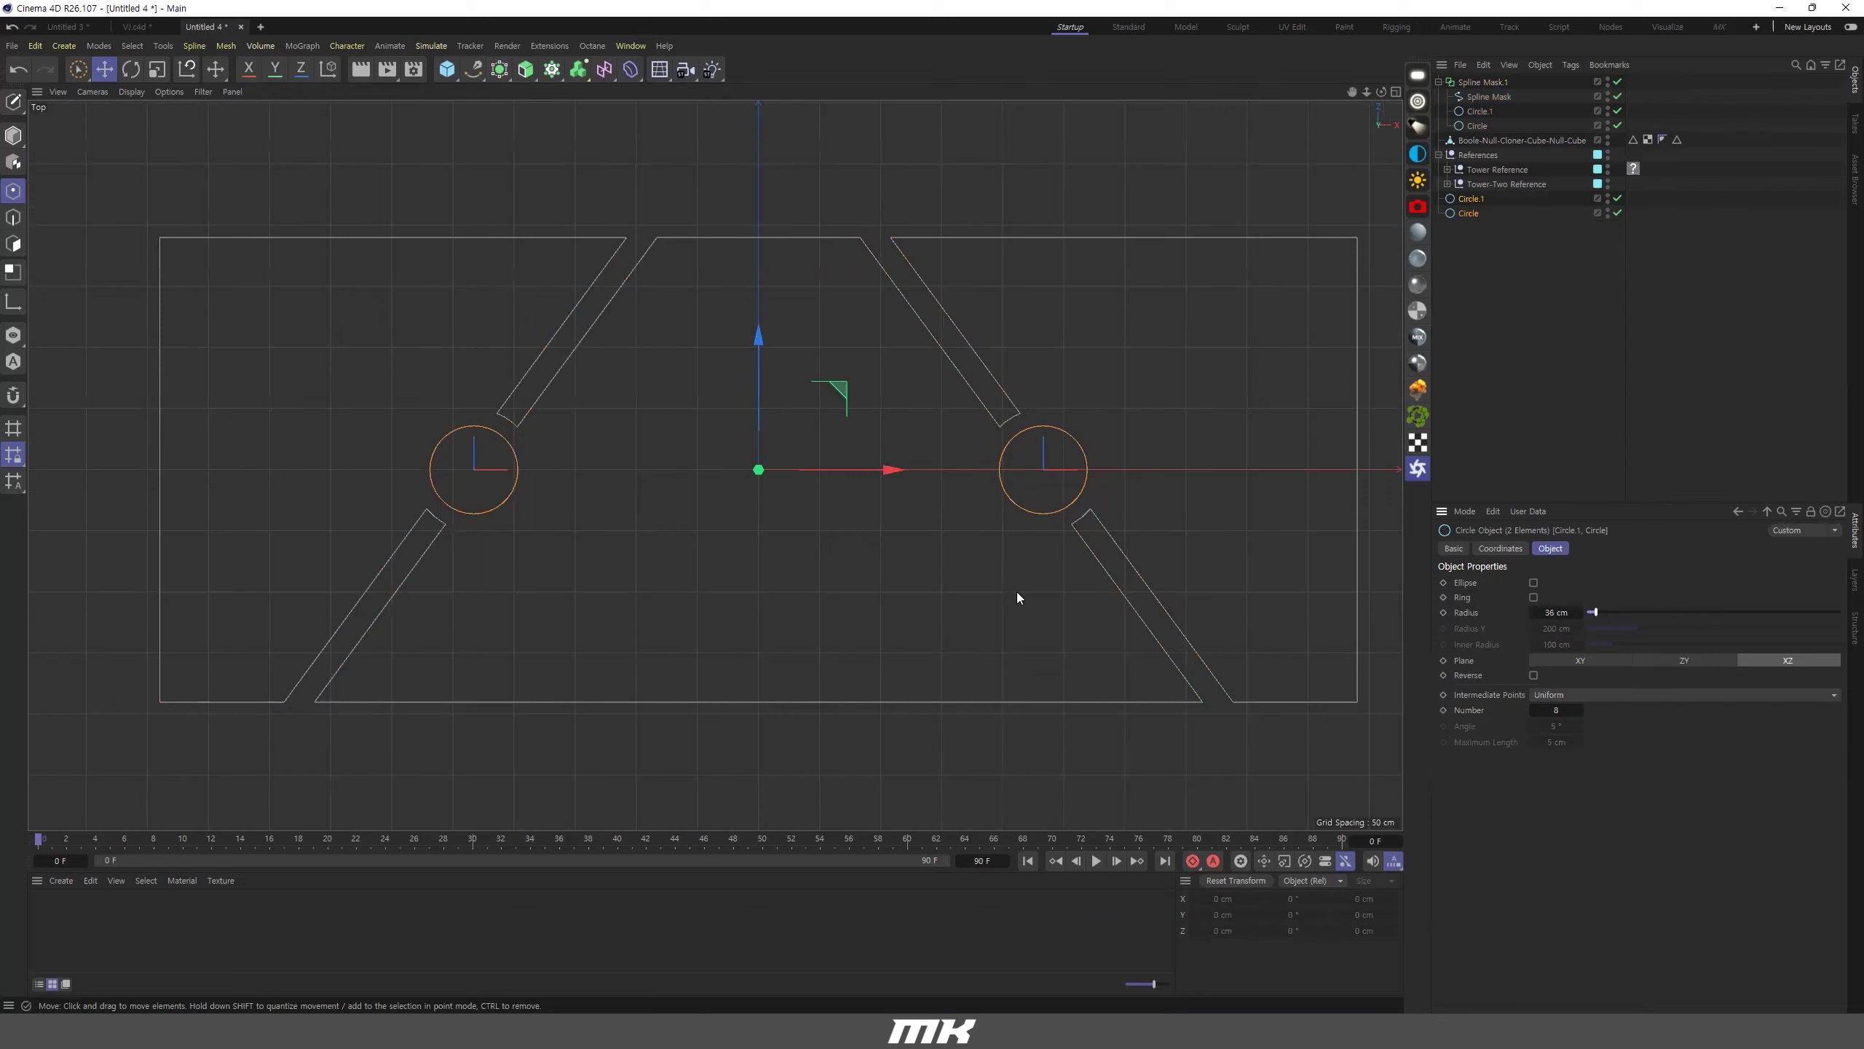
Duplicate the two 36 cm circles in place and set the new copies' radius to 16 cm.
{"action": "left_click", "coordinate": [1495, 232]}
{"action": "left_click_drag", "start_coordinate": [1516, 255], "coordinate": [1463, 201]}
{"action": "left_click_drag", "start_coordinate": [1469, 208], "coordinate": [1485, 270], "text": "ctrl"}
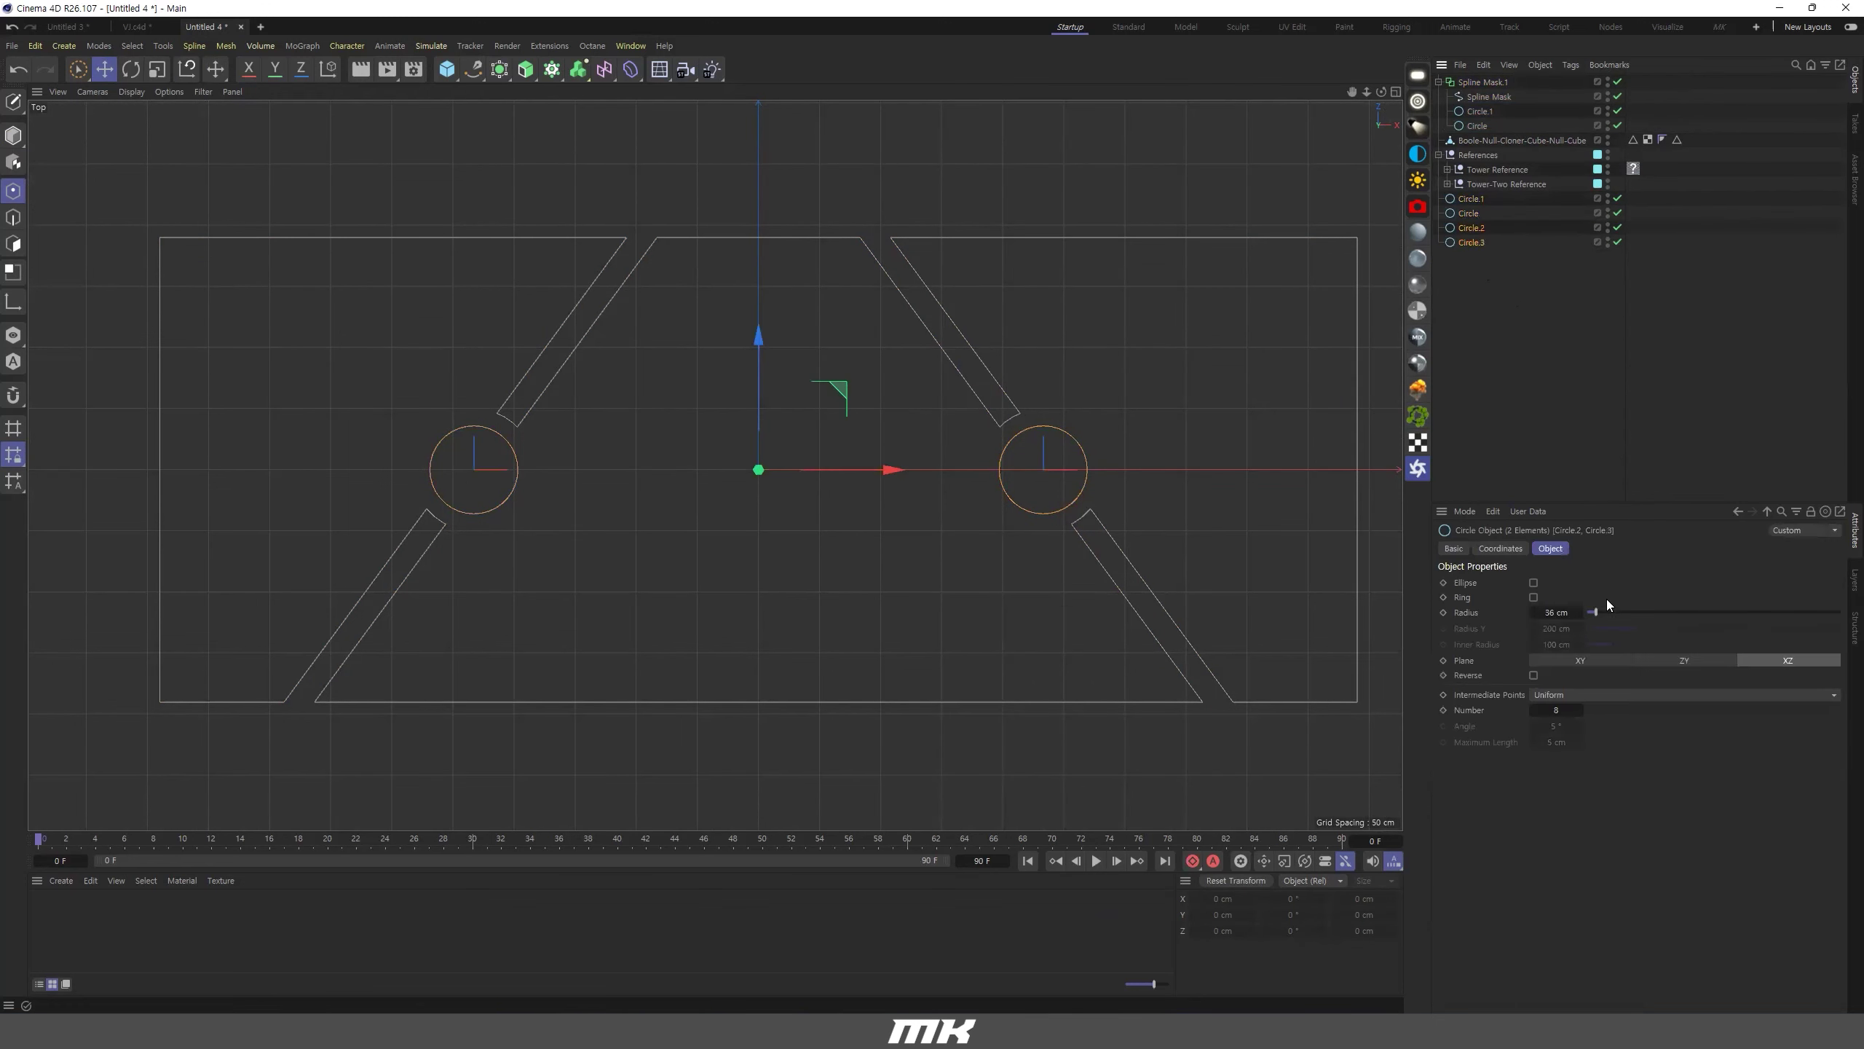
{"action": "left_click_drag", "start_coordinate": [1590, 611], "coordinate": [1587, 611]}
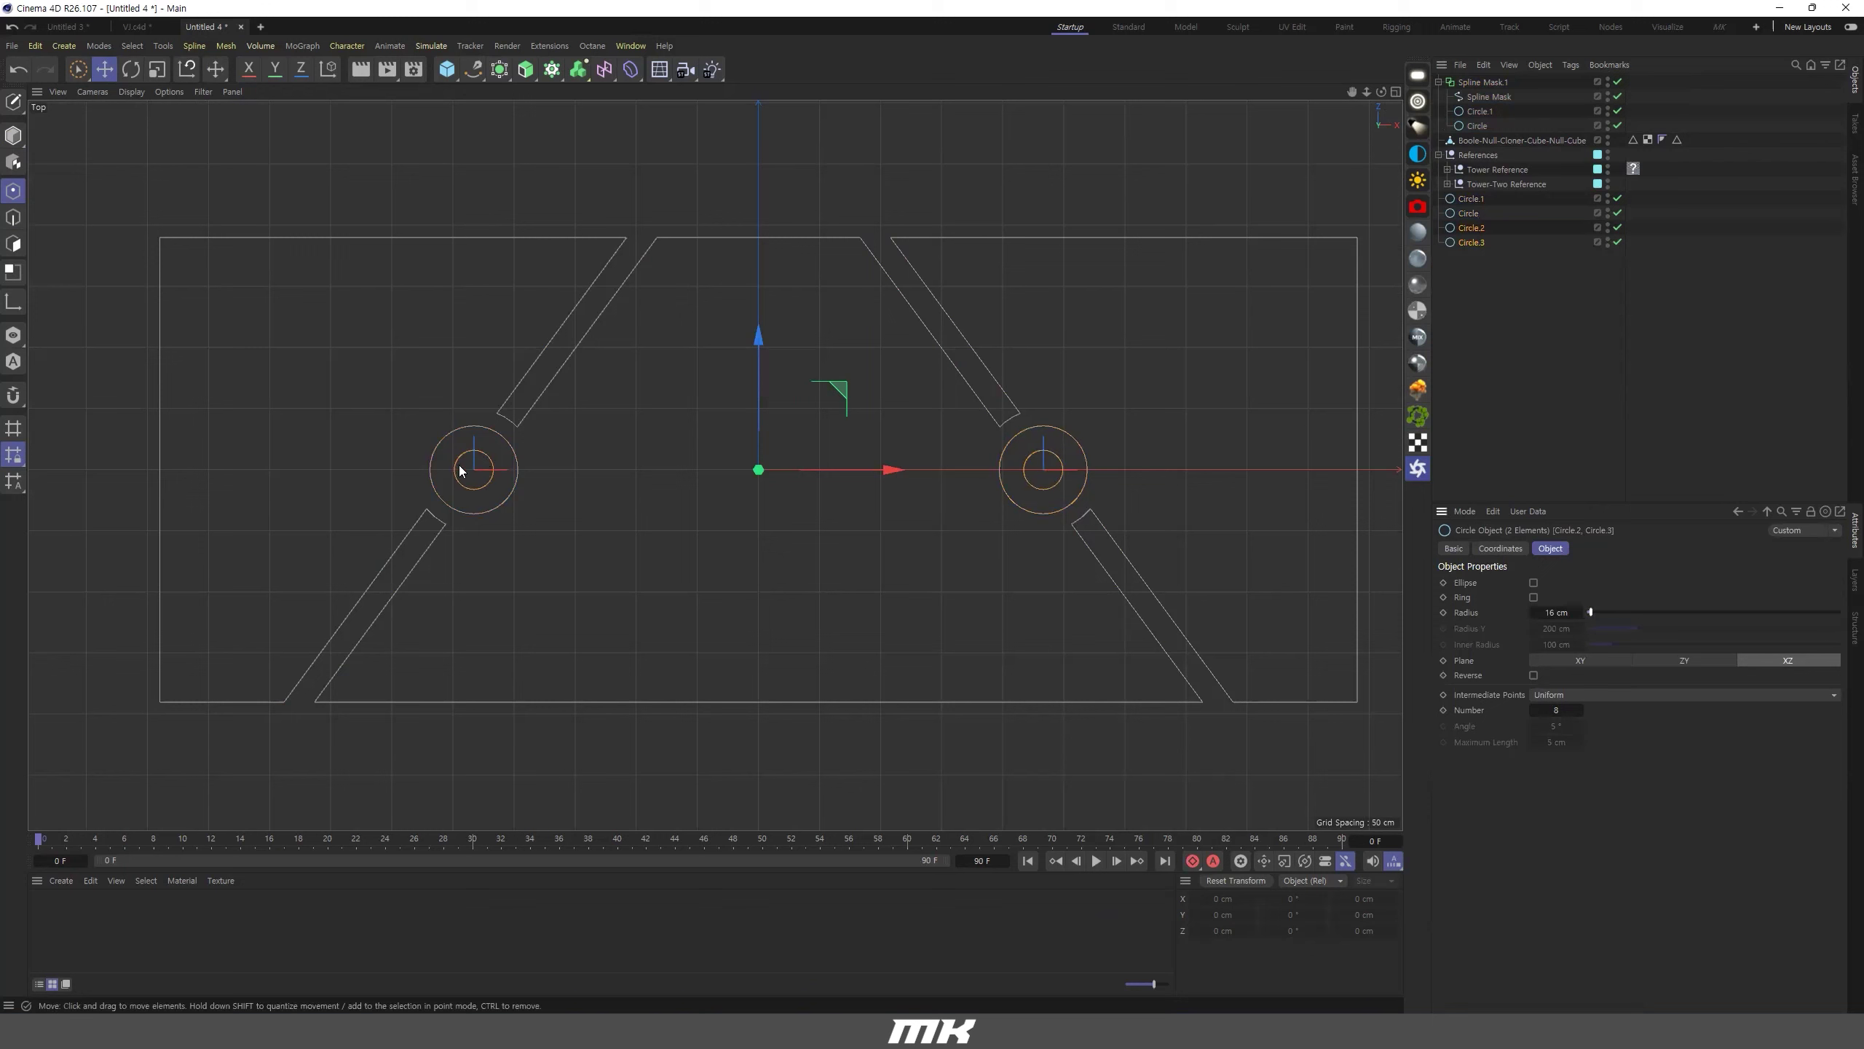
Make the Spline Mask editable and connect it with the four loose circles into one spline, deleting the originals.
{"action": "left_click", "coordinate": [1483, 82]}
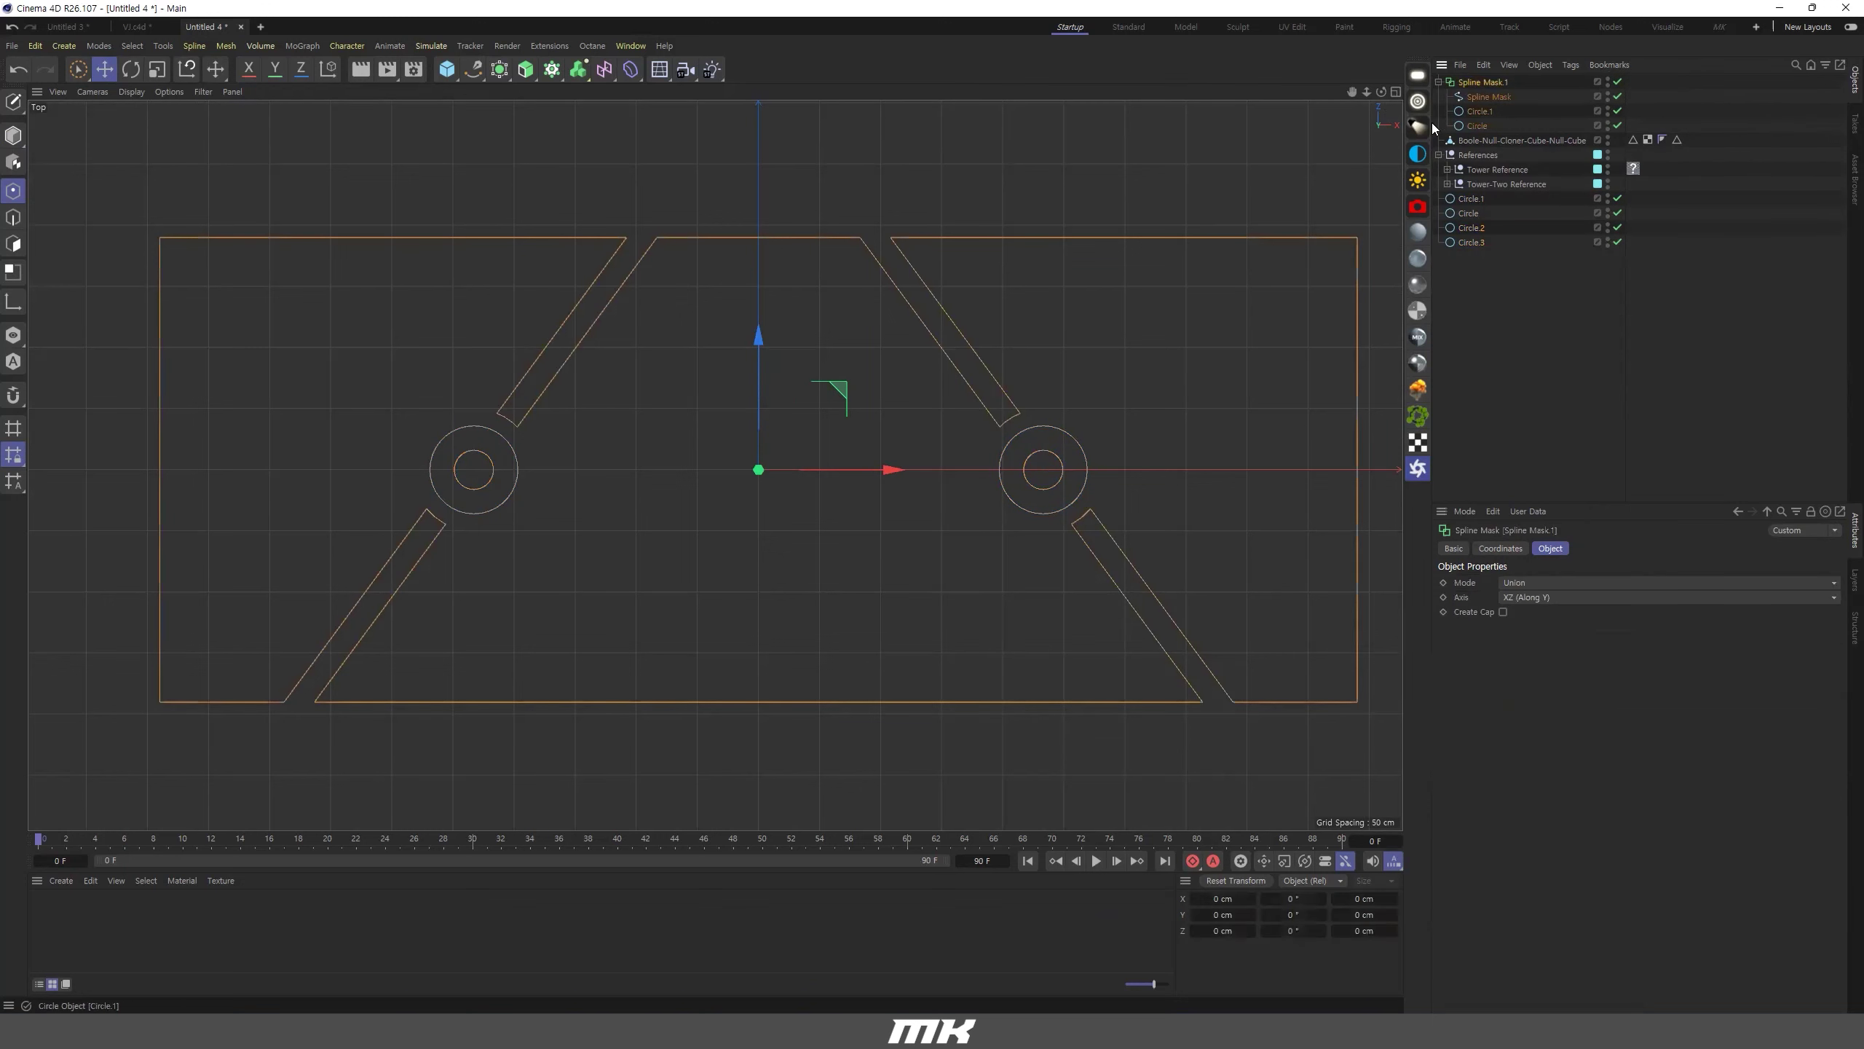
{"action": "key", "text": "c"}
{"action": "left_click_drag", "start_coordinate": [1476, 85], "coordinate": [1490, 211]}
{"action": "left_click_drag", "start_coordinate": [1567, 276], "coordinate": [1460, 144]}
{"action": "right_click", "coordinate": [1474, 147]}
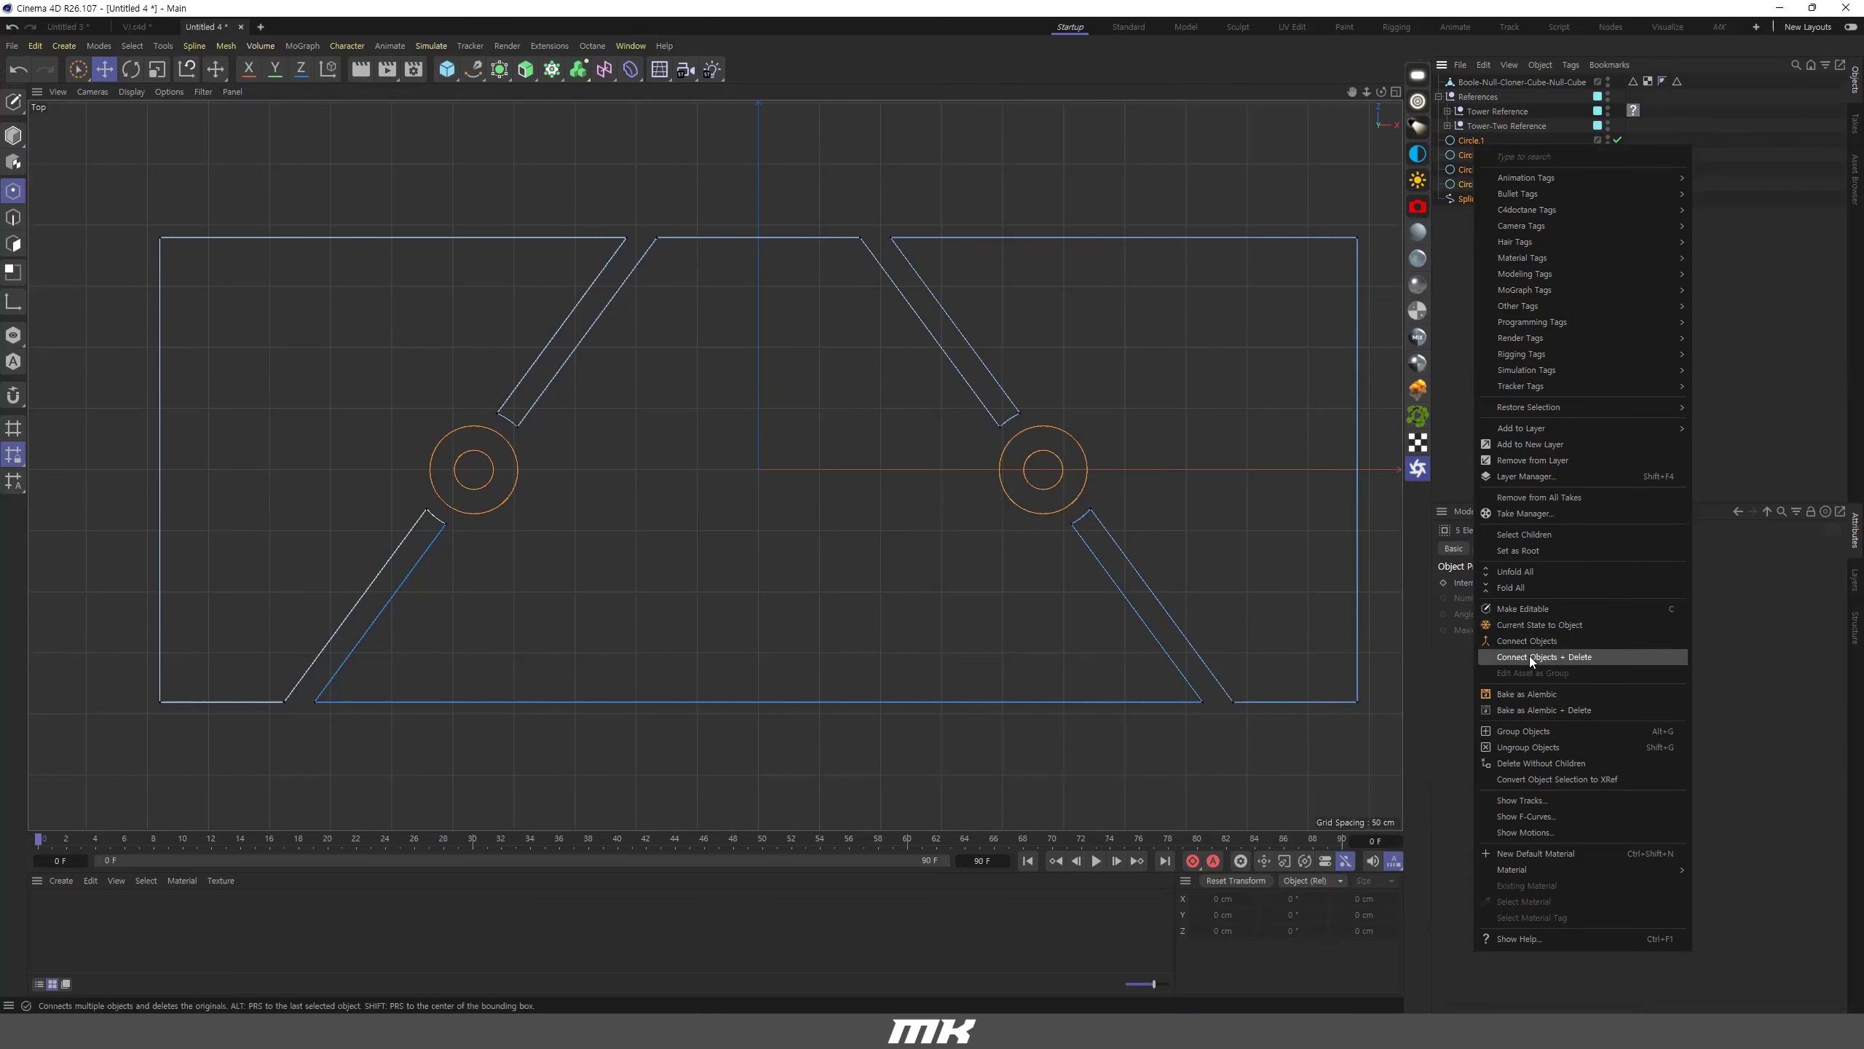
{"action": "left_click", "coordinate": [1579, 660]}
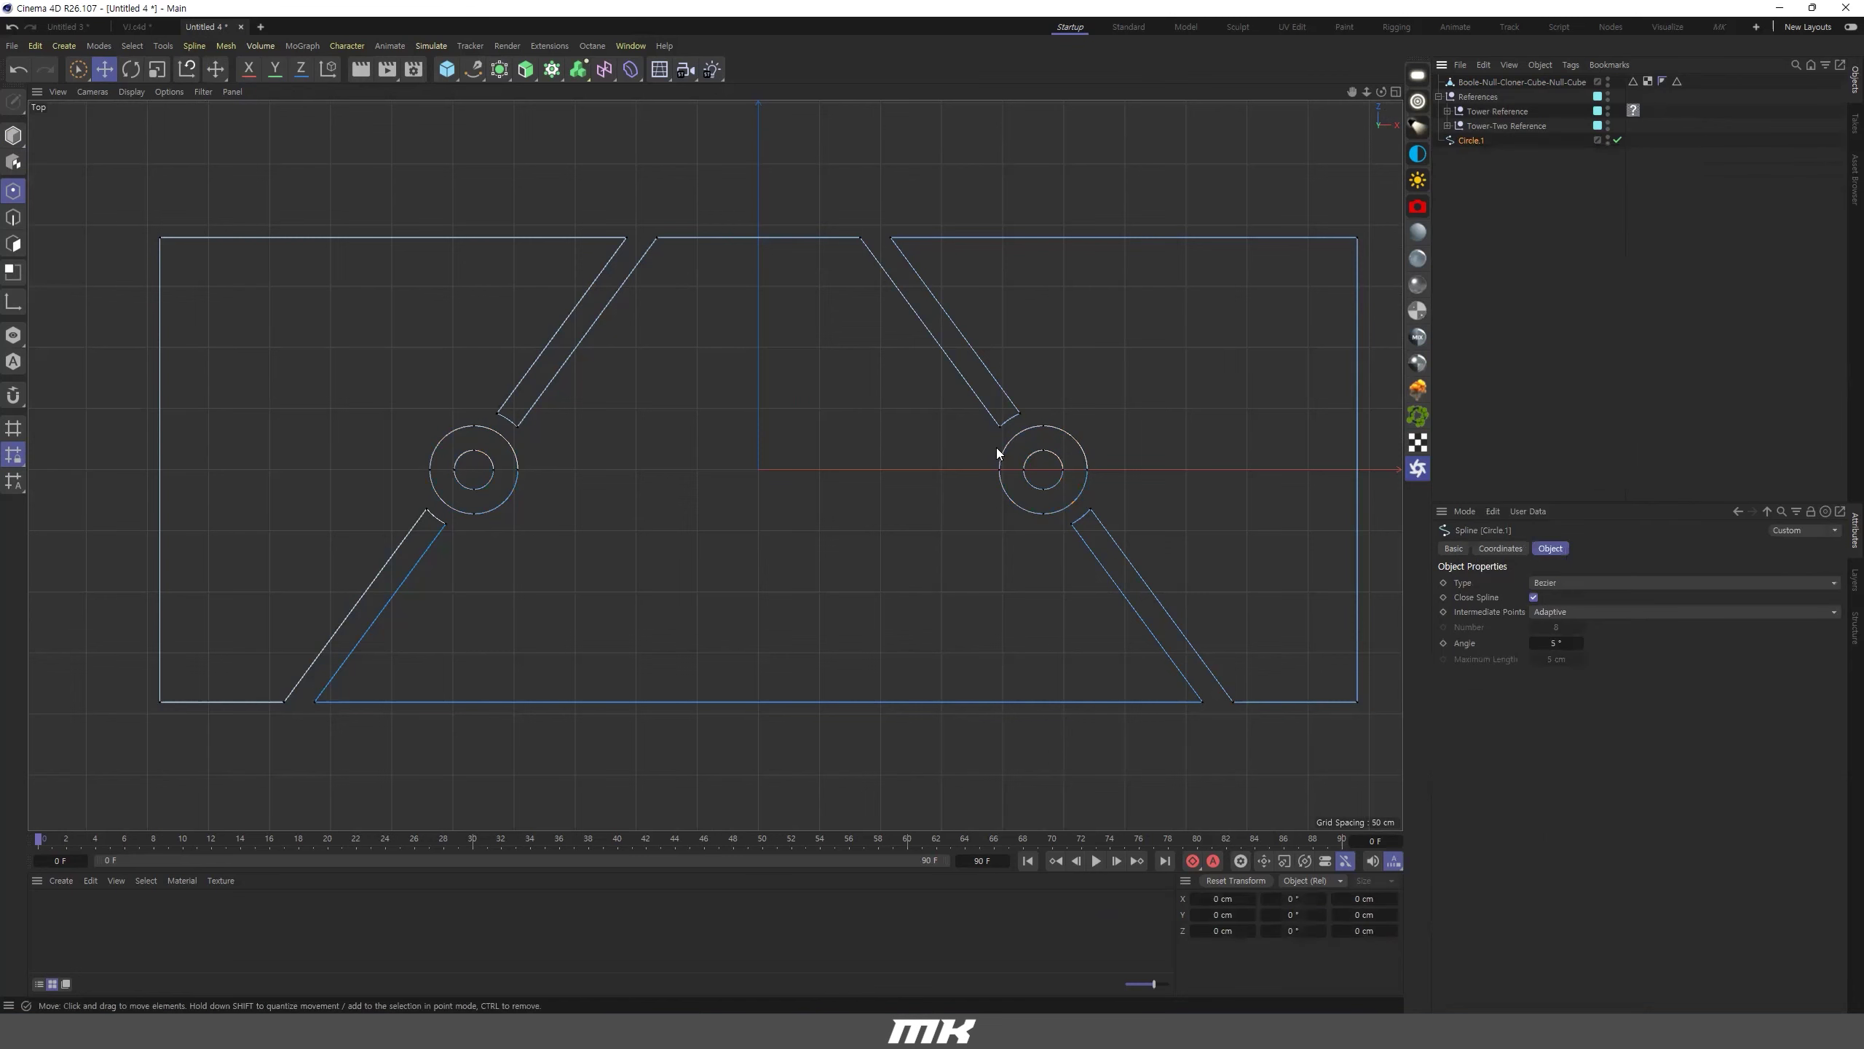
{"action": "scroll", "coordinate": [653, 401], "scroll_direction": "down", "scroll_amount": 5}
{"action": "scroll", "coordinate": [680, 414], "scroll_direction": "up", "scroll_amount": 4}
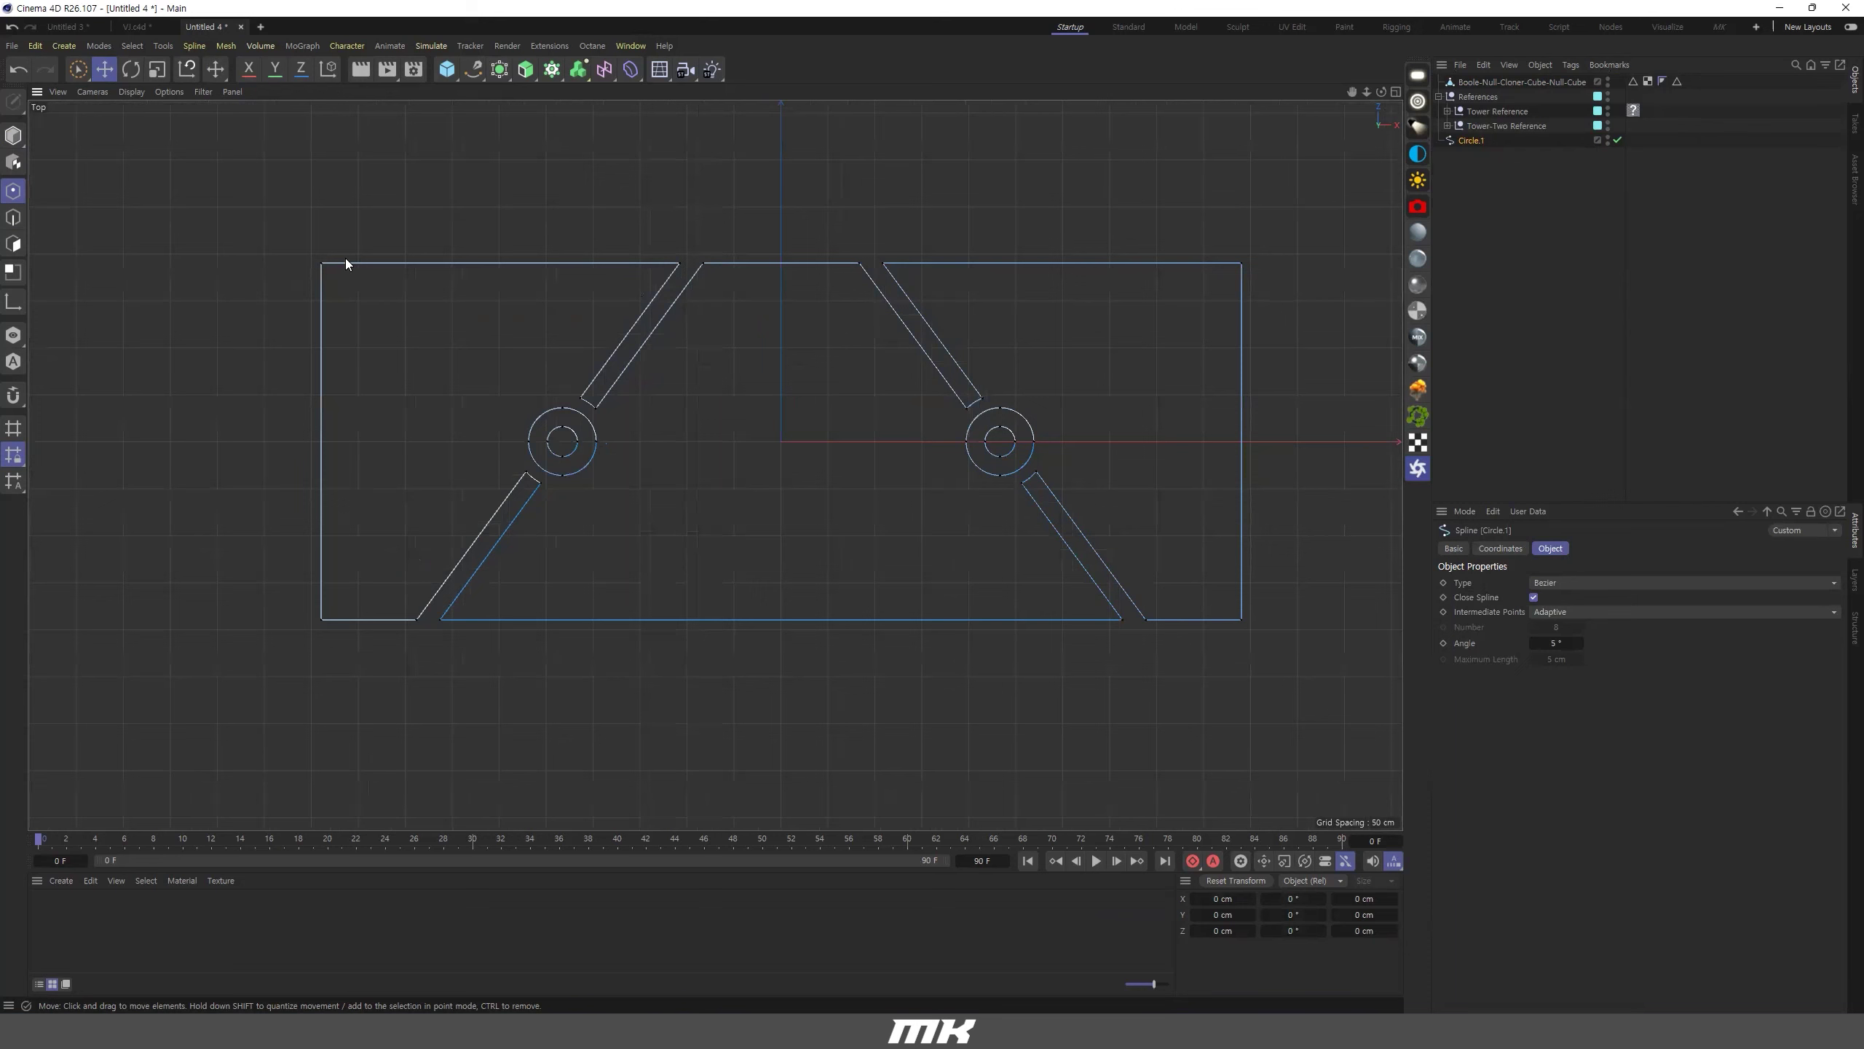
Chamfer the outer corner points of the combined panel spline's segments with a radius of about 20.5 cm.
{"action": "left_click_drag", "start_coordinate": [77, 69], "coordinate": [118, 117]}
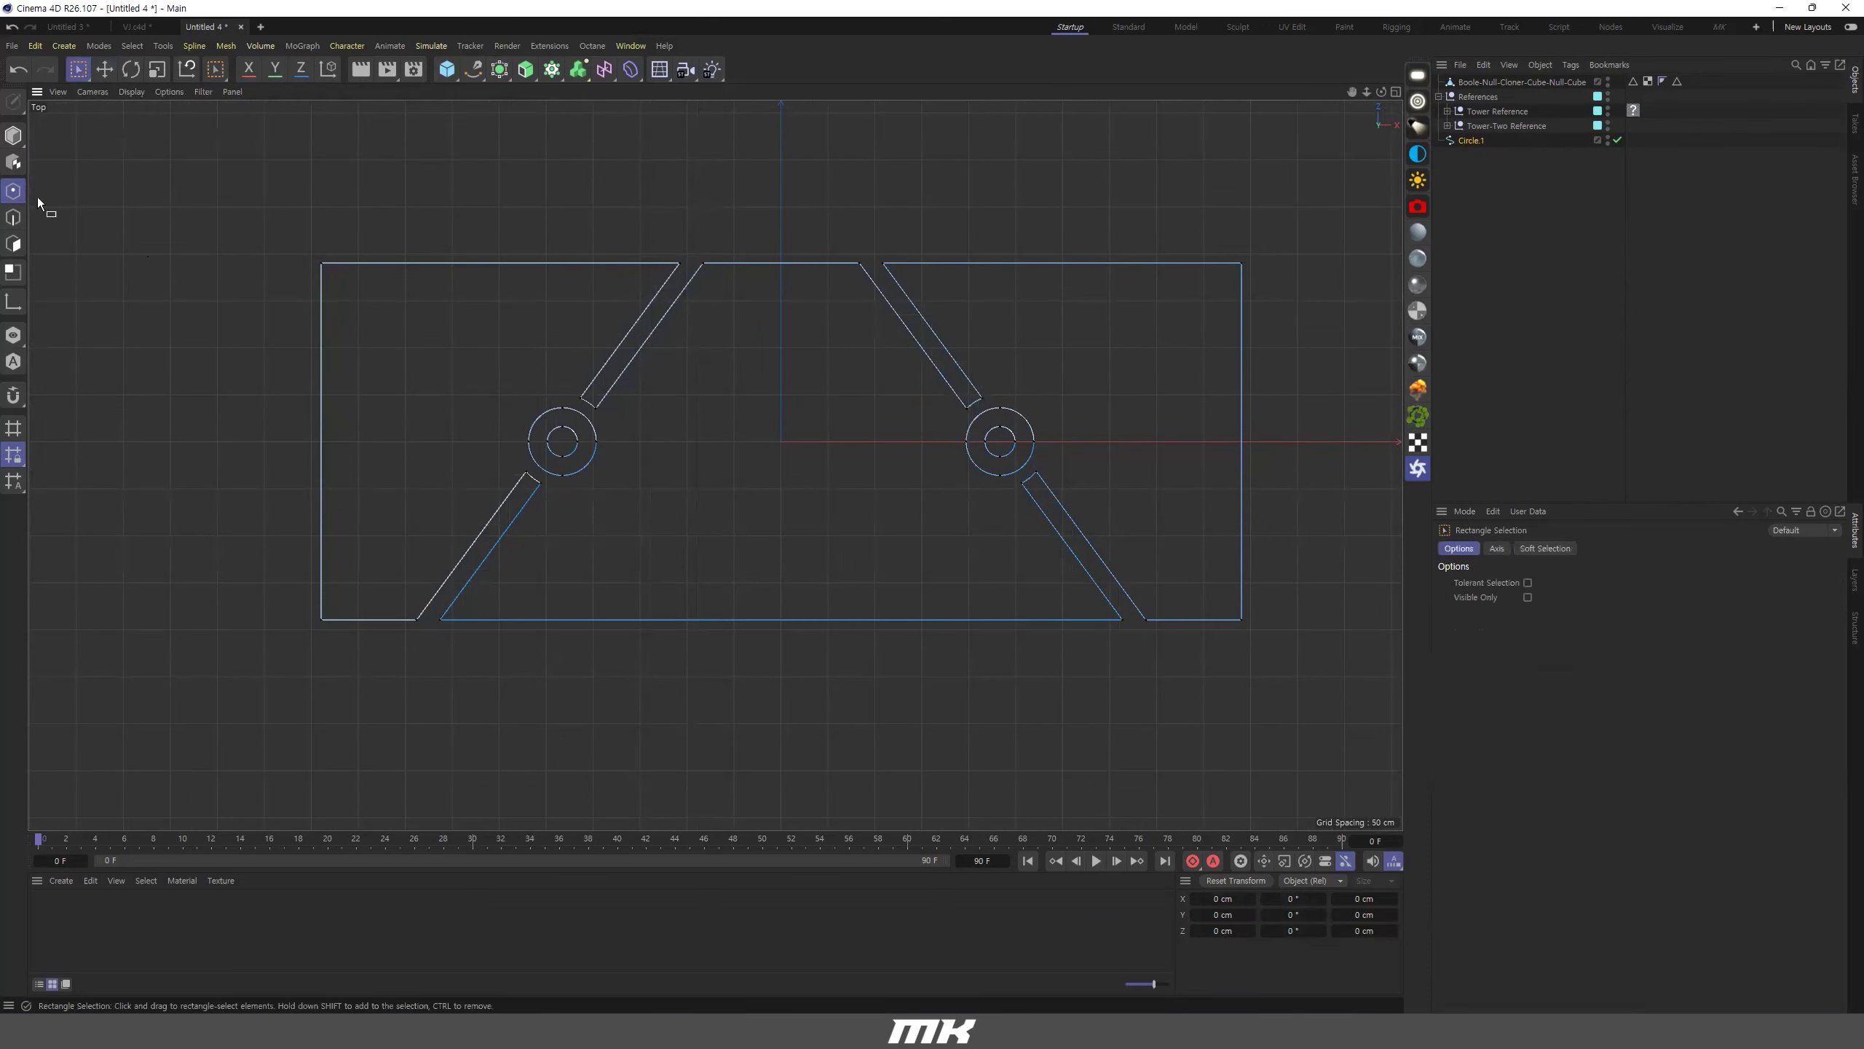
{"action": "left_click_drag", "start_coordinate": [317, 230], "coordinate": [335, 273]}
{"action": "left_click_drag", "start_coordinate": [265, 587], "coordinate": [359, 661], "text": "shift"}
{"action": "left_click_drag", "start_coordinate": [394, 601], "coordinate": [483, 643], "text": "shift"}
{"action": "left_click_drag", "start_coordinate": [653, 243], "coordinate": [936, 292], "text": "shift"}
{"action": "left_click_drag", "start_coordinate": [1268, 297], "coordinate": [1223, 239], "text": "shift"}
{"action": "left_click", "coordinate": [1237, 620], "text": "shift"}
{"action": "left_click_drag", "start_coordinate": [1054, 608], "coordinate": [1210, 665], "text": "shift"}
{"action": "right_click", "coordinate": [876, 676]}
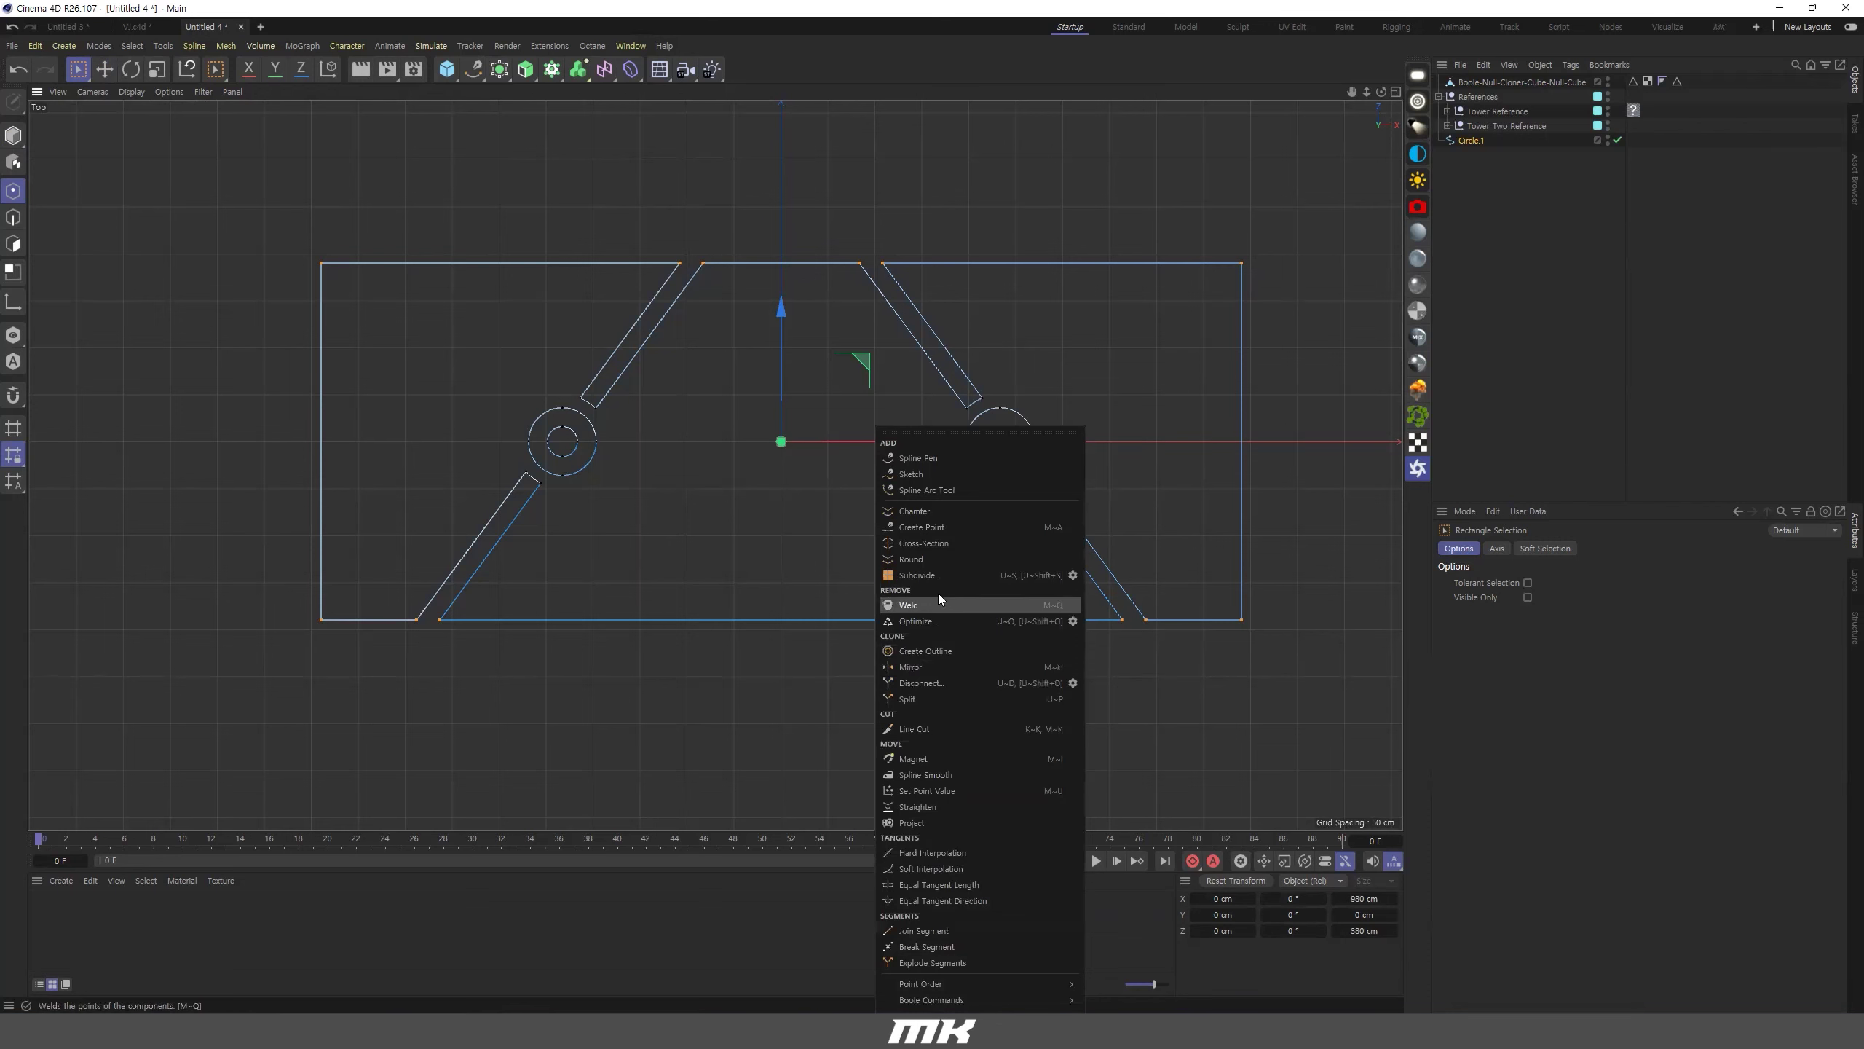
{"action": "left_click", "coordinate": [926, 515]}
{"action": "left_click_drag", "start_coordinate": [759, 663], "coordinate": [788, 663]}
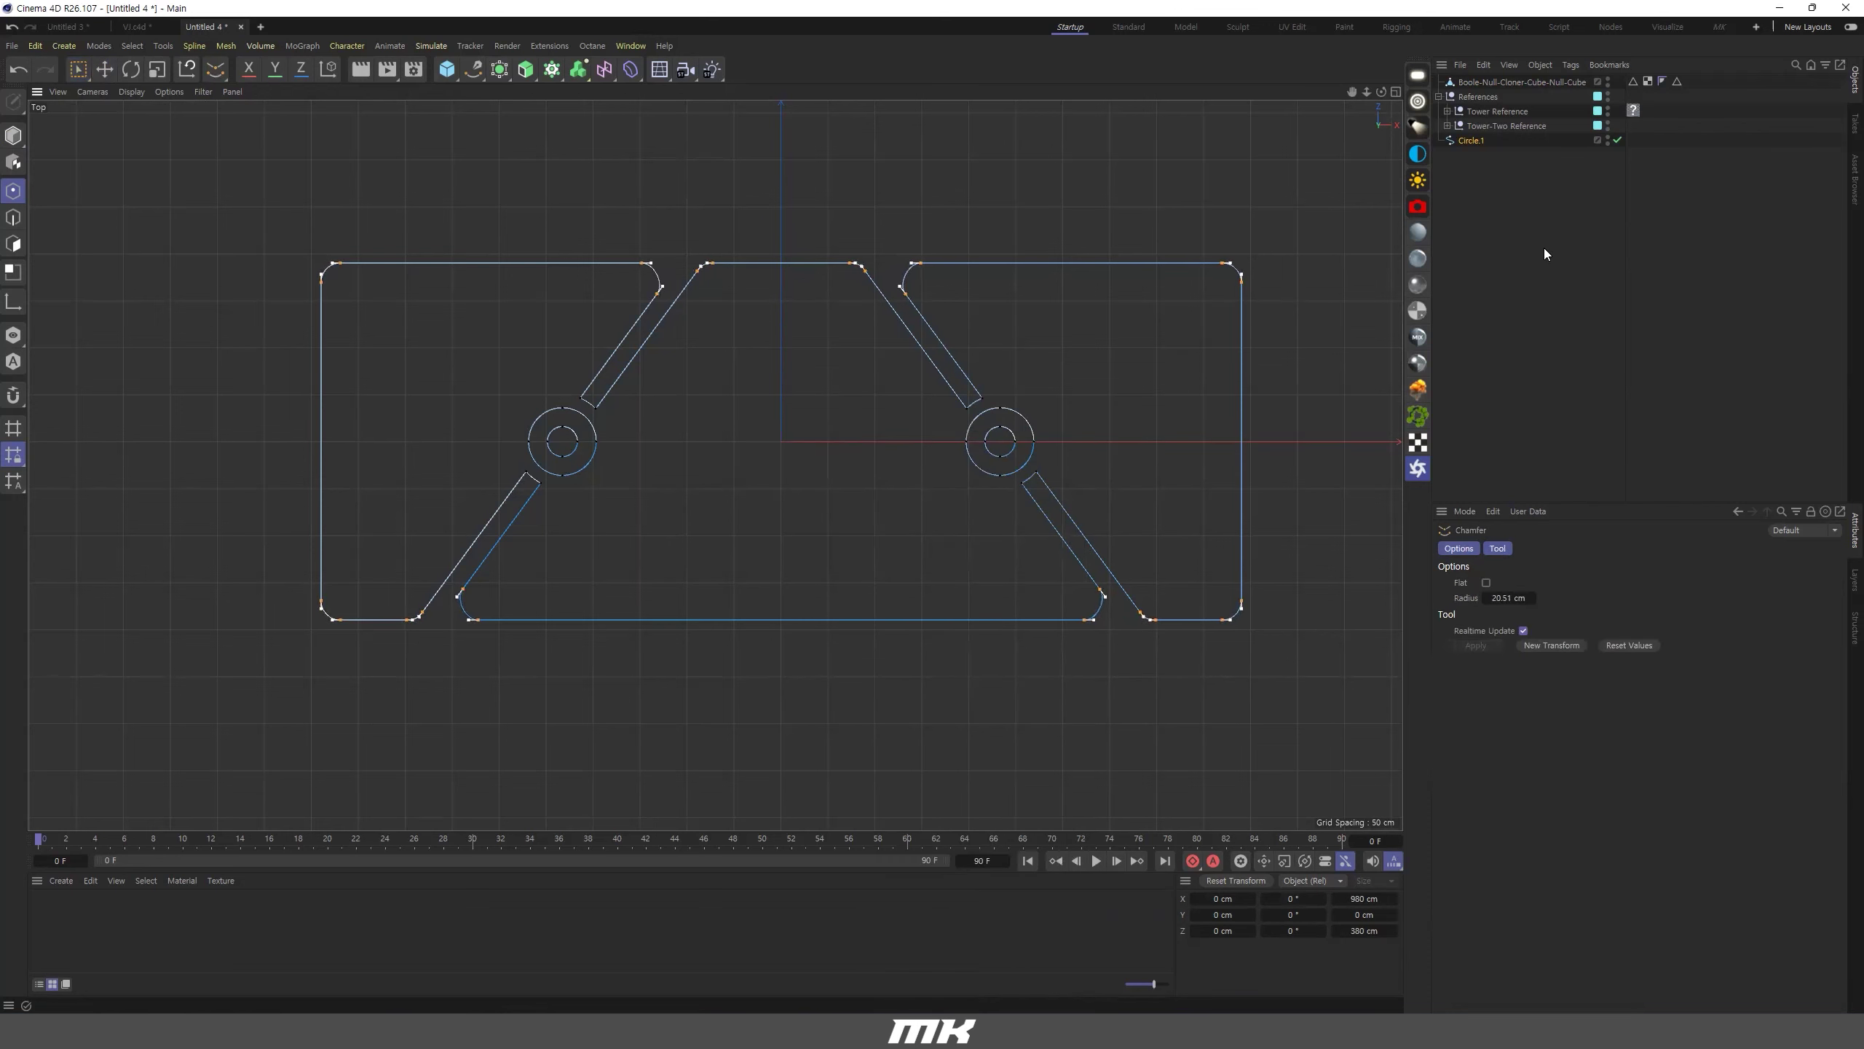
{"action": "left_click", "coordinate": [1522, 177]}
Place the combined panel spline under a new Extrude object.
{"action": "left_click", "coordinate": [525, 70]}
{"action": "left_click", "coordinate": [603, 96], "text": "alt"}
{"action": "middle_click", "coordinate": [683, 295]}
{"action": "middle_click", "coordinate": [686, 316]}
{"action": "left_click_drag", "start_coordinate": [685, 523], "coordinate": [785, 420], "text": "alt"}
{"action": "scroll", "coordinate": [649, 418], "scroll_direction": "up", "scroll_amount": 5}
{"action": "left_click_drag", "start_coordinate": [648, 417], "coordinate": [522, 428], "text": "alt"}
{"action": "scroll", "coordinate": [521, 428], "scroll_direction": "down", "scroll_amount": 6}
{"action": "middle_click_drag", "start_coordinate": [522, 428], "coordinate": [773, 464], "text": "alt"}
{"action": "left_click_drag", "start_coordinate": [773, 463], "coordinate": [793, 452], "text": "alt"}
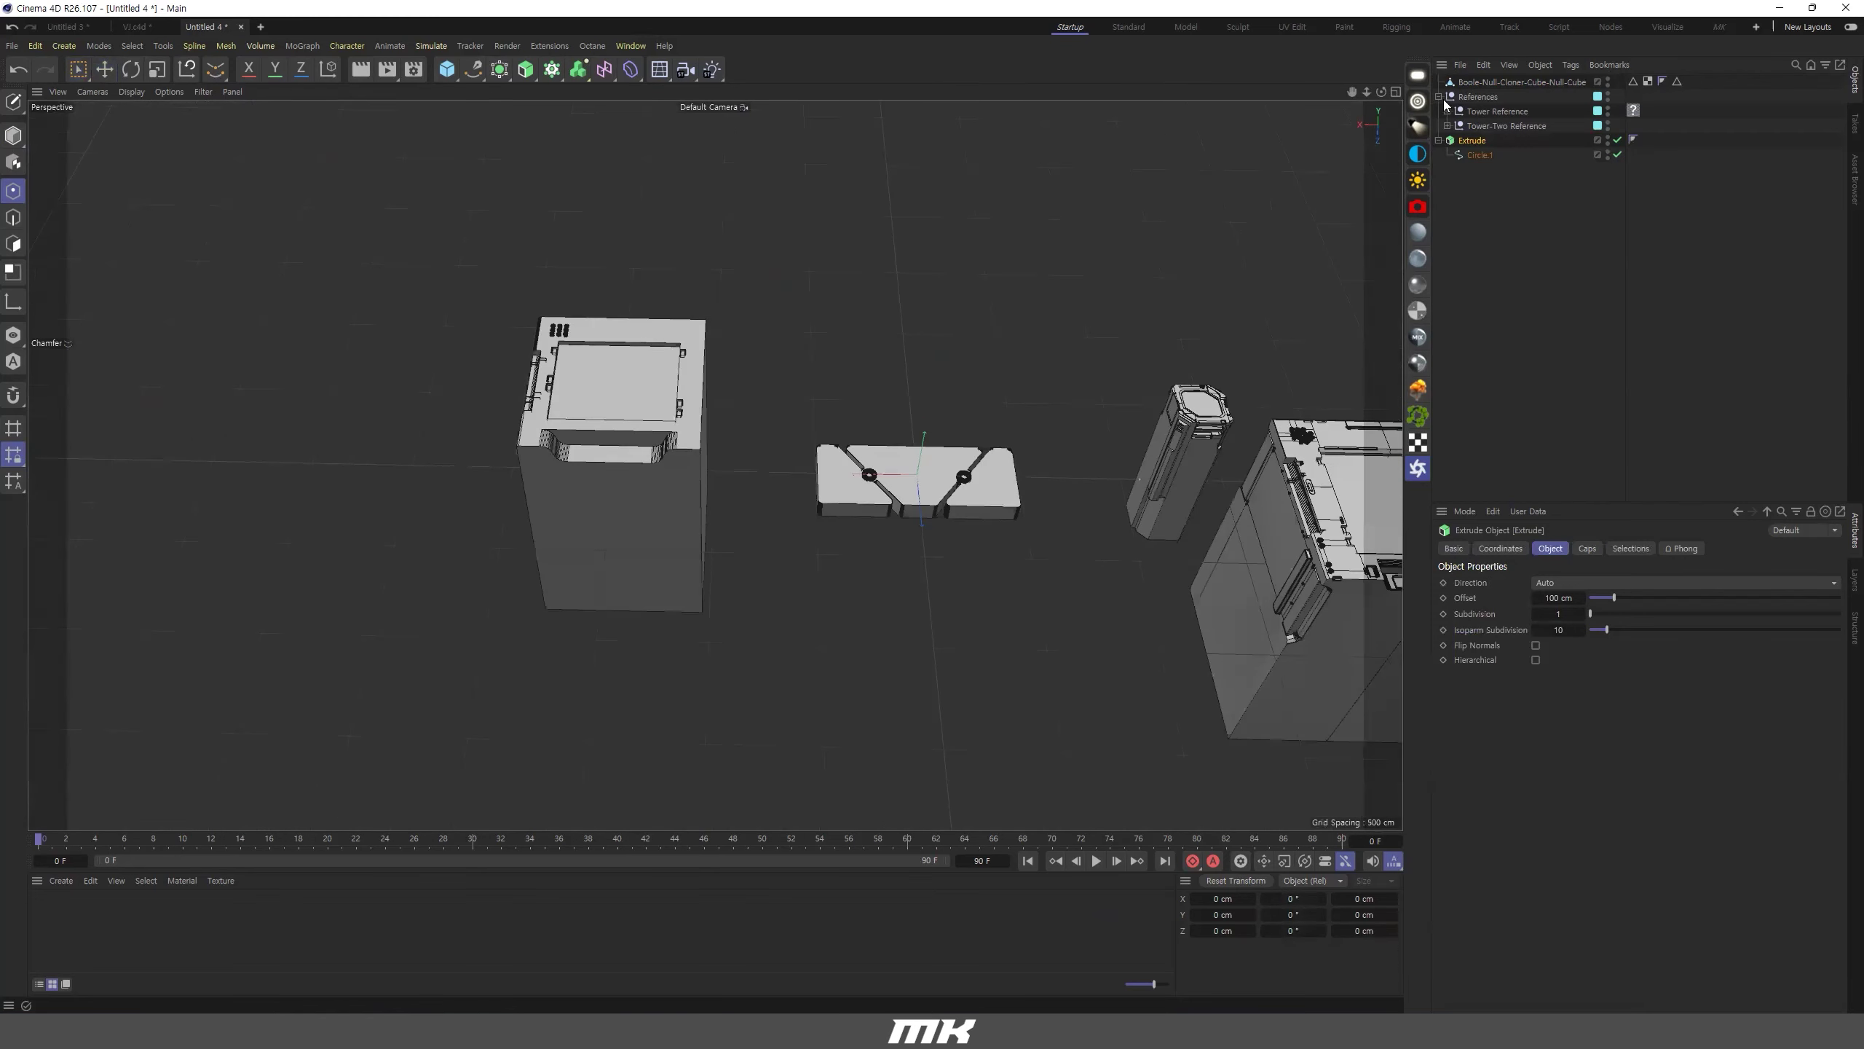
Scale the extruded panel uniformly to about 262 cm wide and move it over the recess of the rebuilt tower.
{"action": "middle_click", "coordinate": [967, 348]}
{"action": "middle_click", "coordinate": [969, 349]}
{"action": "scroll", "coordinate": [974, 353], "scroll_direction": "down", "scroll_amount": 8}
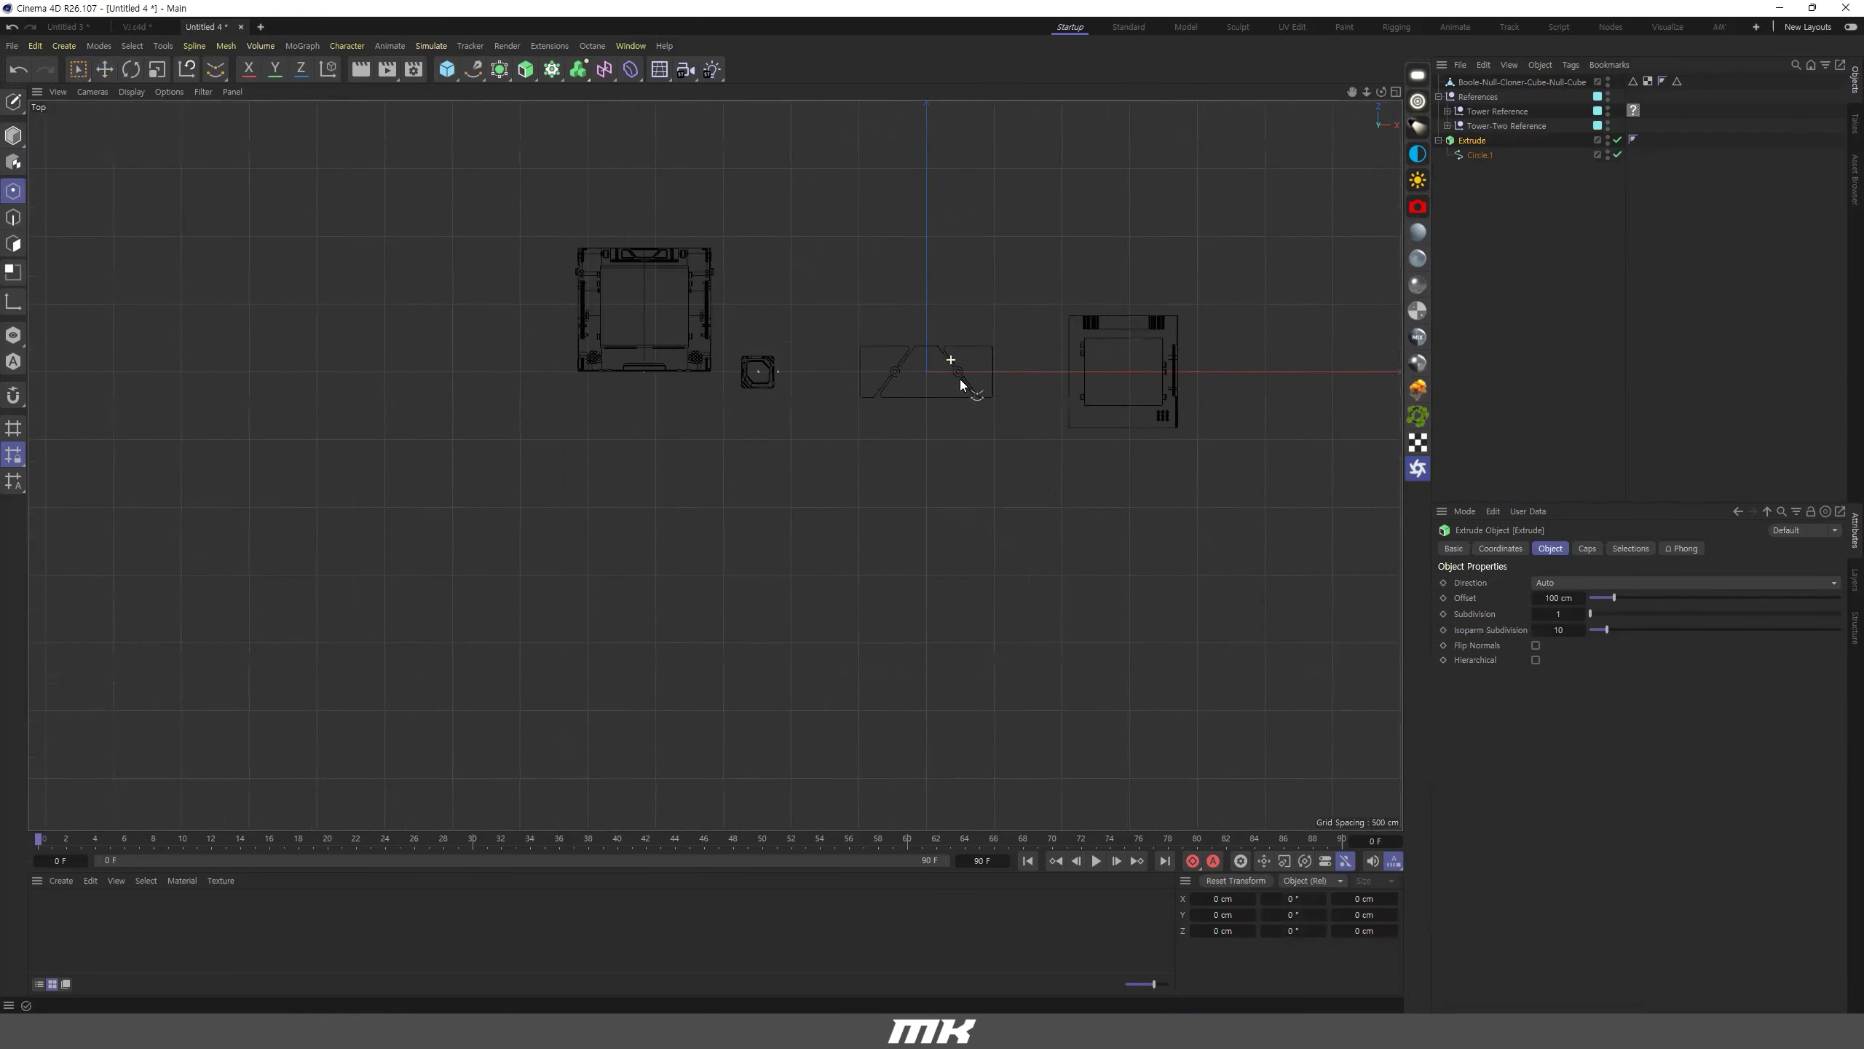
{"action": "scroll", "coordinate": [869, 399], "scroll_direction": "down", "scroll_amount": 4}
{"action": "scroll", "coordinate": [925, 415], "scroll_direction": "up", "scroll_amount": 6}
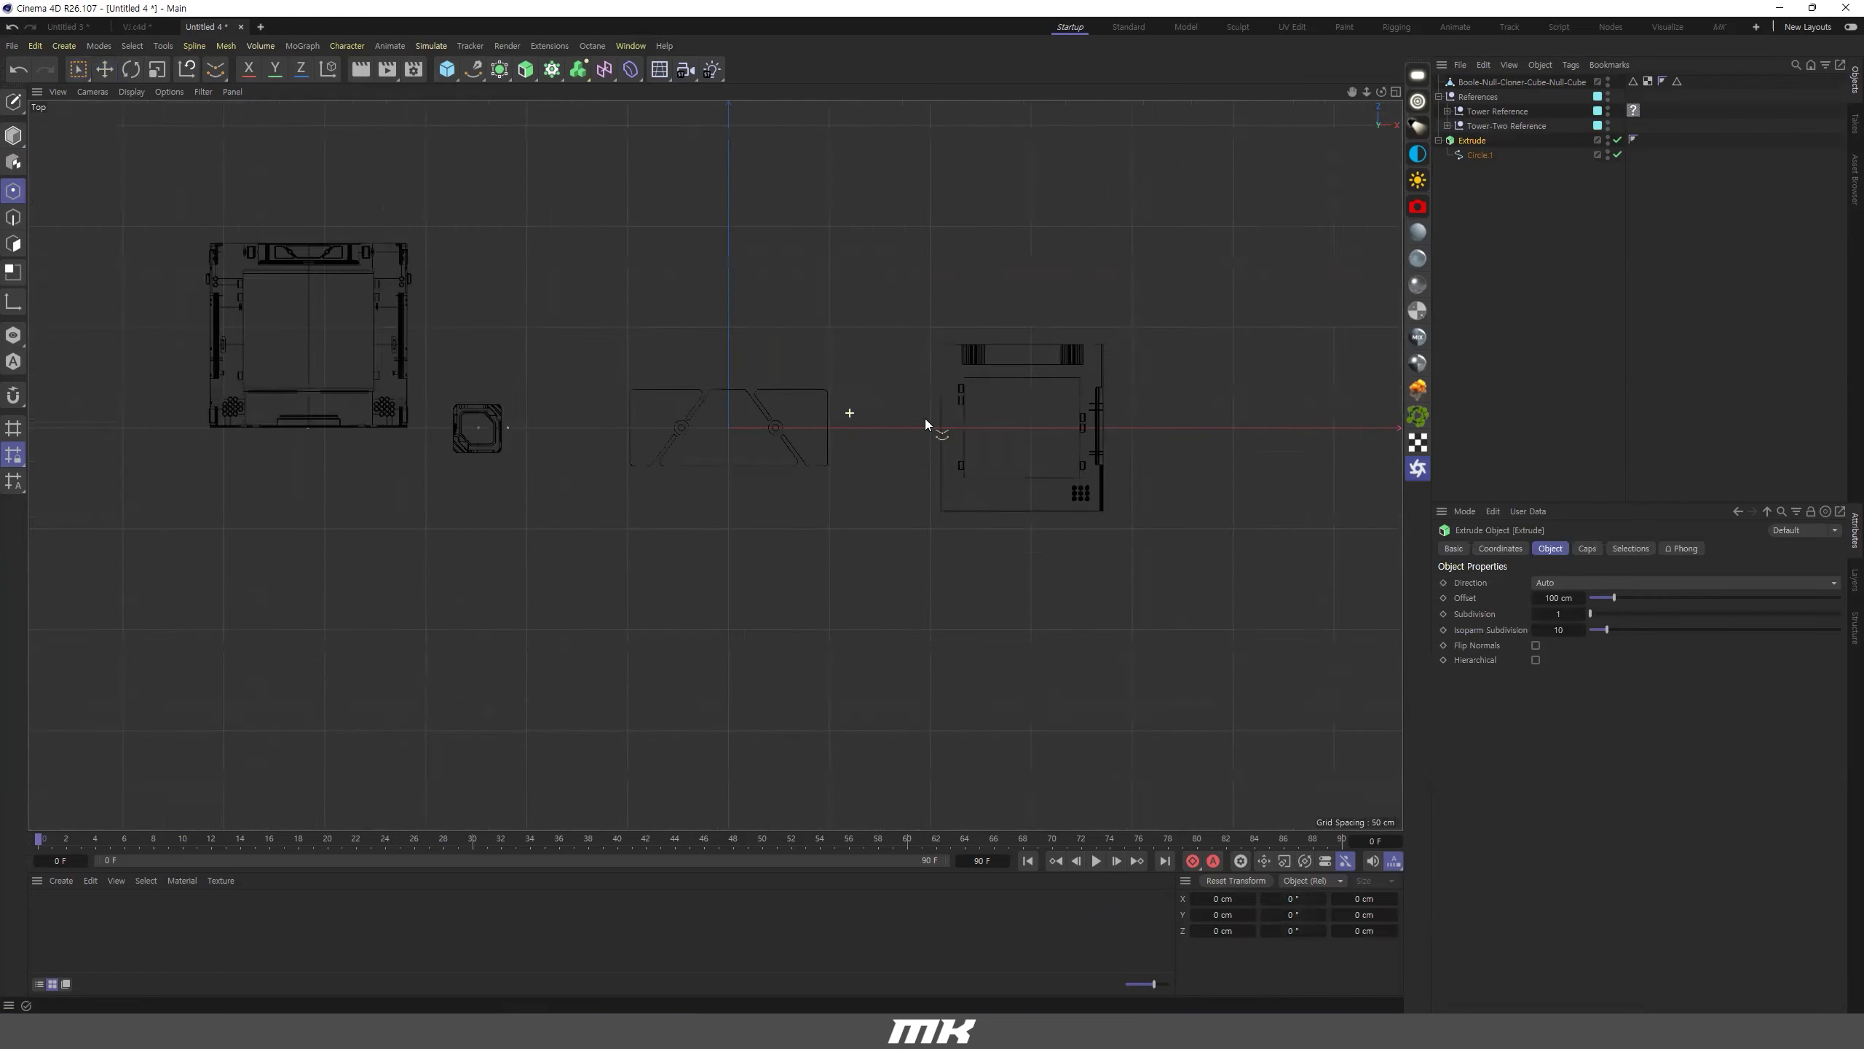
{"action": "left_click", "coordinate": [156, 69]}
{"action": "left_click", "coordinate": [13, 135]}
{"action": "left_click_drag", "start_coordinate": [734, 507], "coordinate": [412, 557]}
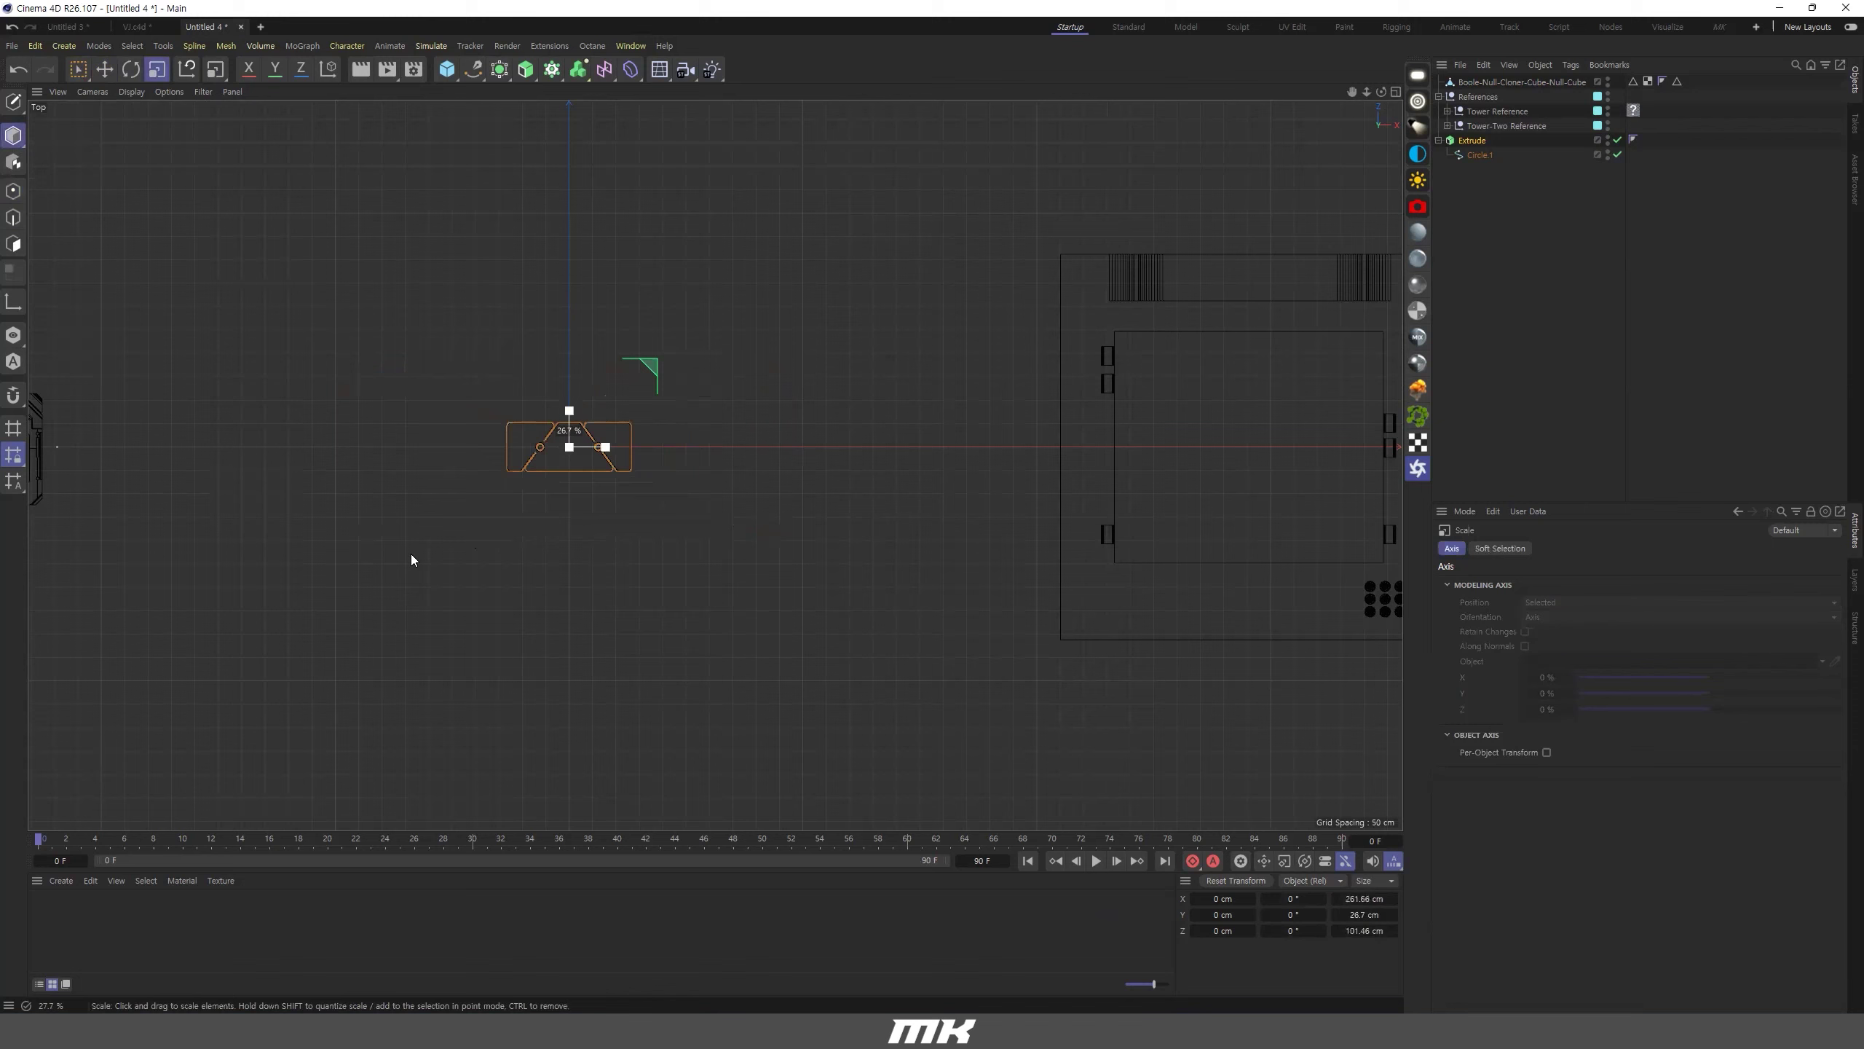
{"action": "key", "text": "e"}
{"action": "left_click_drag", "start_coordinate": [571, 441], "coordinate": [1236, 303]}
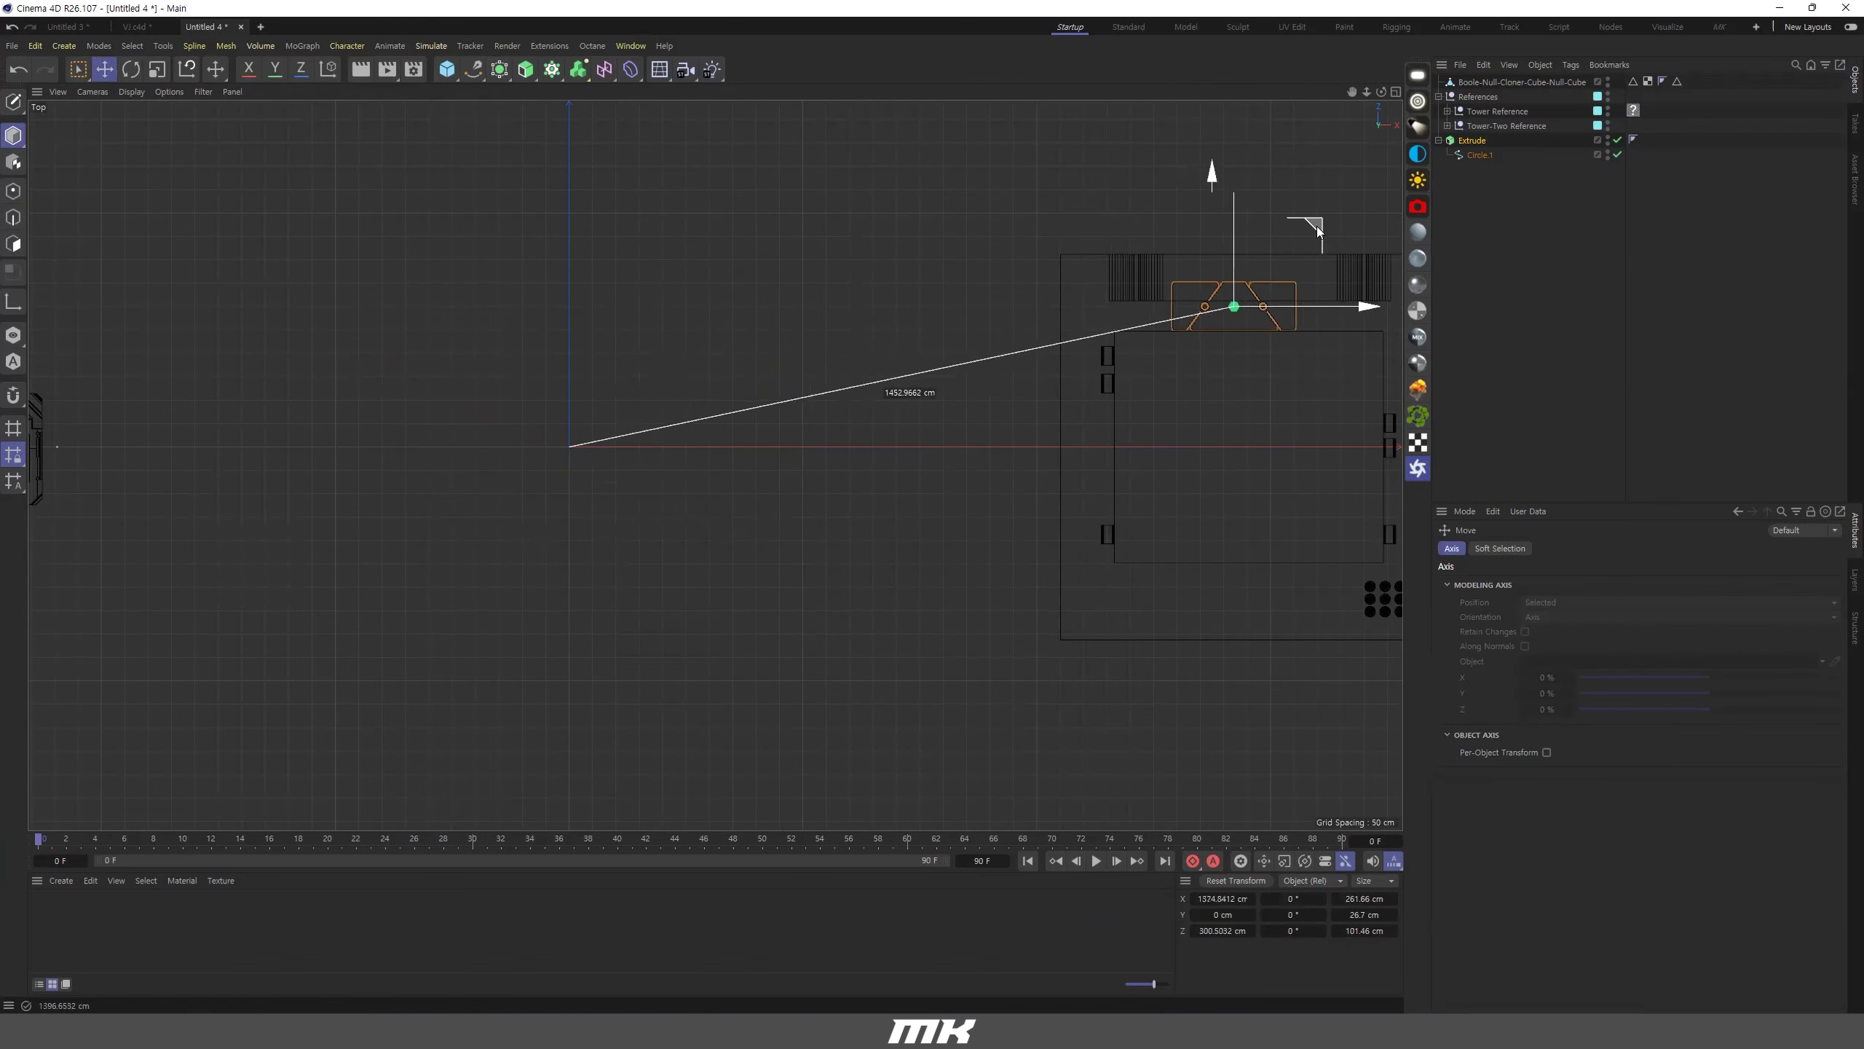
Shift the extruded panel within the recess outline and scale it uniformly to about 176 cm wide.
{"action": "middle_click_drag", "start_coordinate": [1236, 304], "coordinate": [910, 411], "text": "alt"}
{"action": "scroll", "coordinate": [919, 423], "scroll_direction": "up", "scroll_amount": 3}
{"action": "right_click_drag", "start_coordinate": [919, 418], "coordinate": [853, 410], "text": "alt"}
{"action": "left_click_drag", "start_coordinate": [853, 410], "coordinate": [916, 305]}
{"action": "left_click", "coordinate": [157, 69]}
{"action": "left_click_drag", "start_coordinate": [682, 221], "coordinate": [519, 270]}
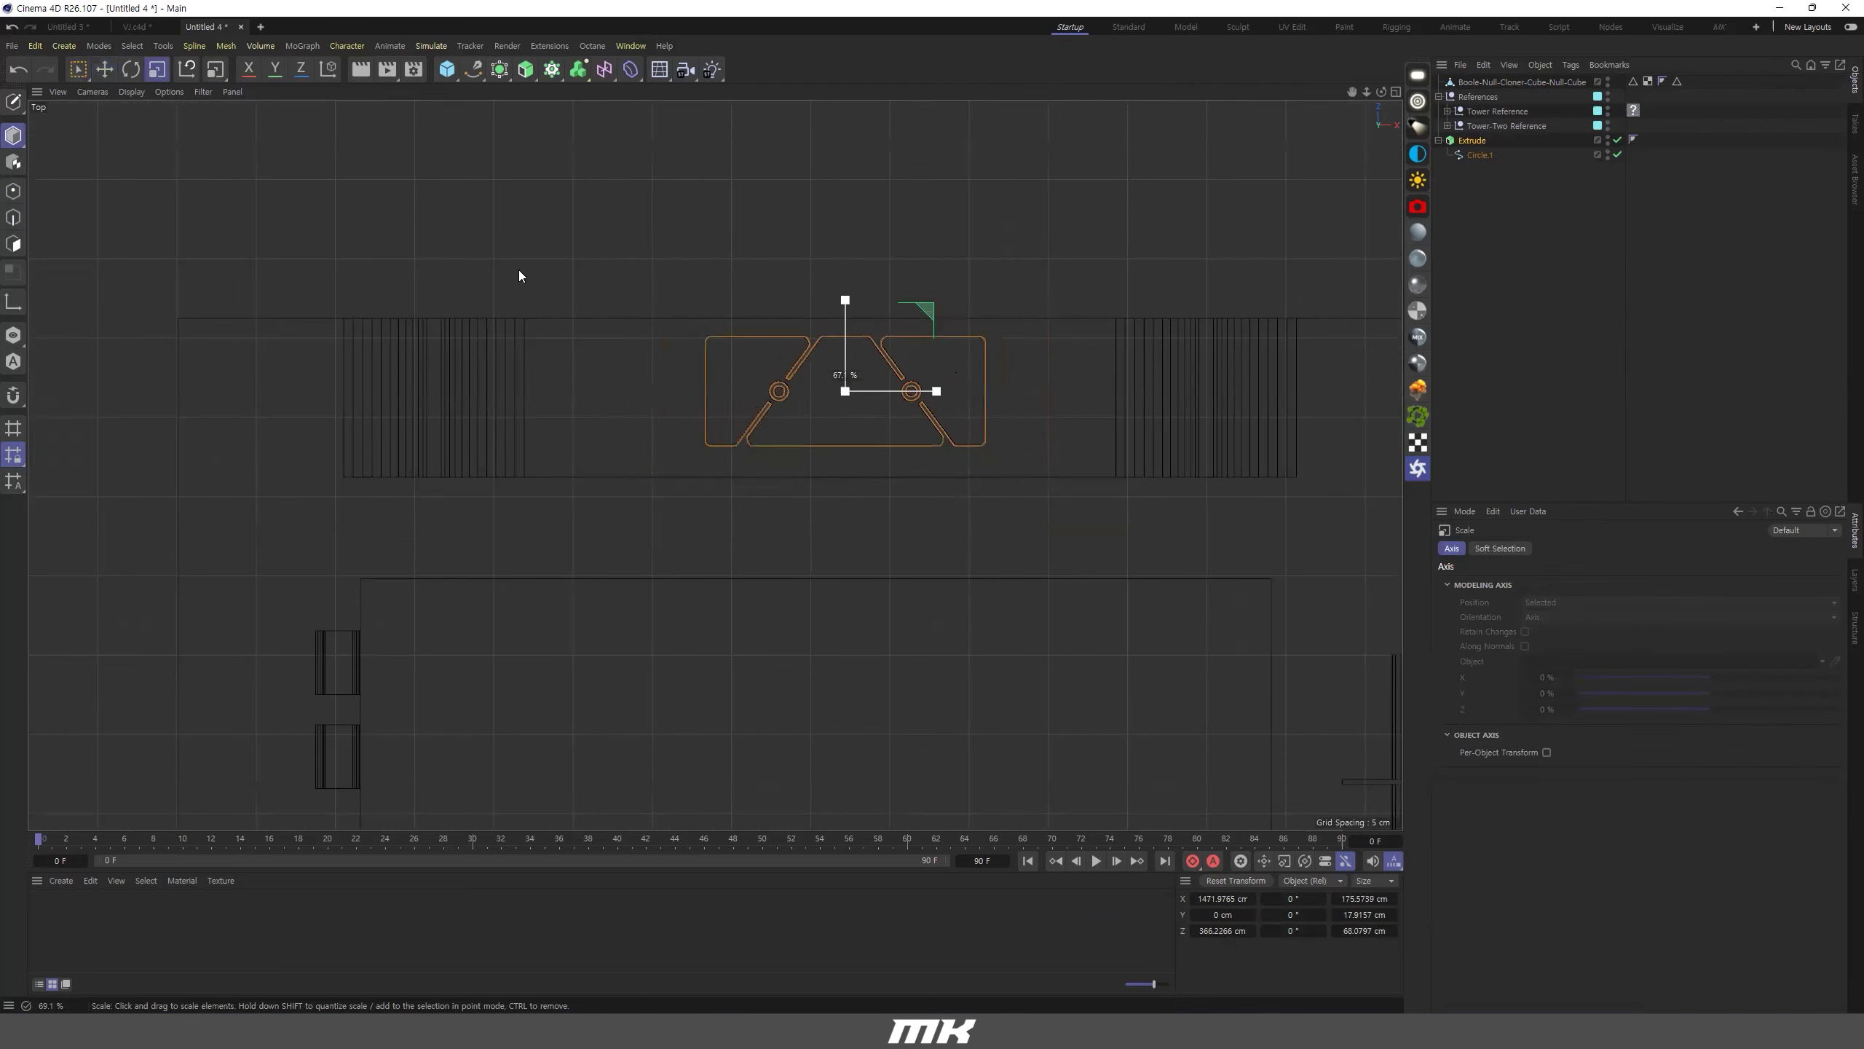
Raise the extruded panel along Y to about 544 cm so it intersects the recess floor.
{"action": "middle_click", "coordinate": [1124, 343]}
{"action": "middle_click", "coordinate": [571, 343]}
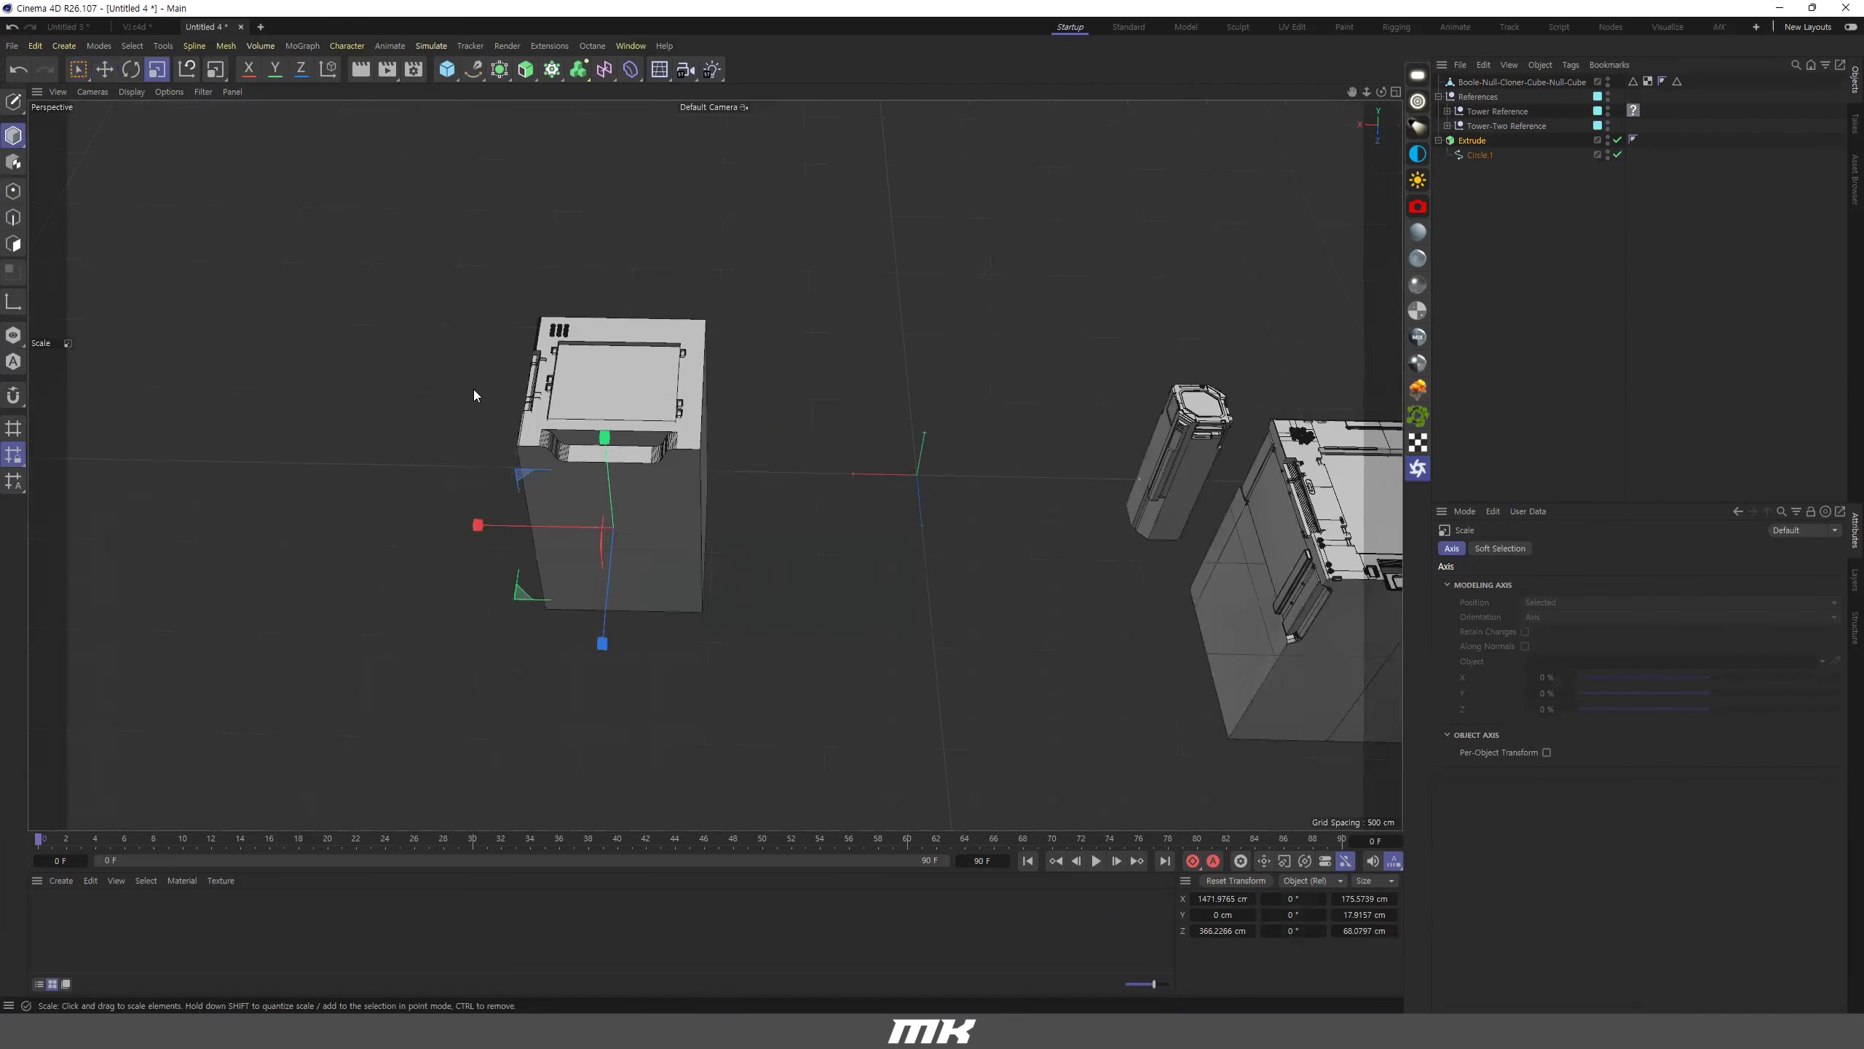
{"action": "key", "text": "e"}
{"action": "left_click_drag", "start_coordinate": [623, 420], "coordinate": [632, 290]}
{"action": "scroll", "coordinate": [642, 300], "scroll_direction": "up", "scroll_amount": 2}
{"action": "right_click_drag", "start_coordinate": [776, 611], "coordinate": [762, 513], "text": "alt"}
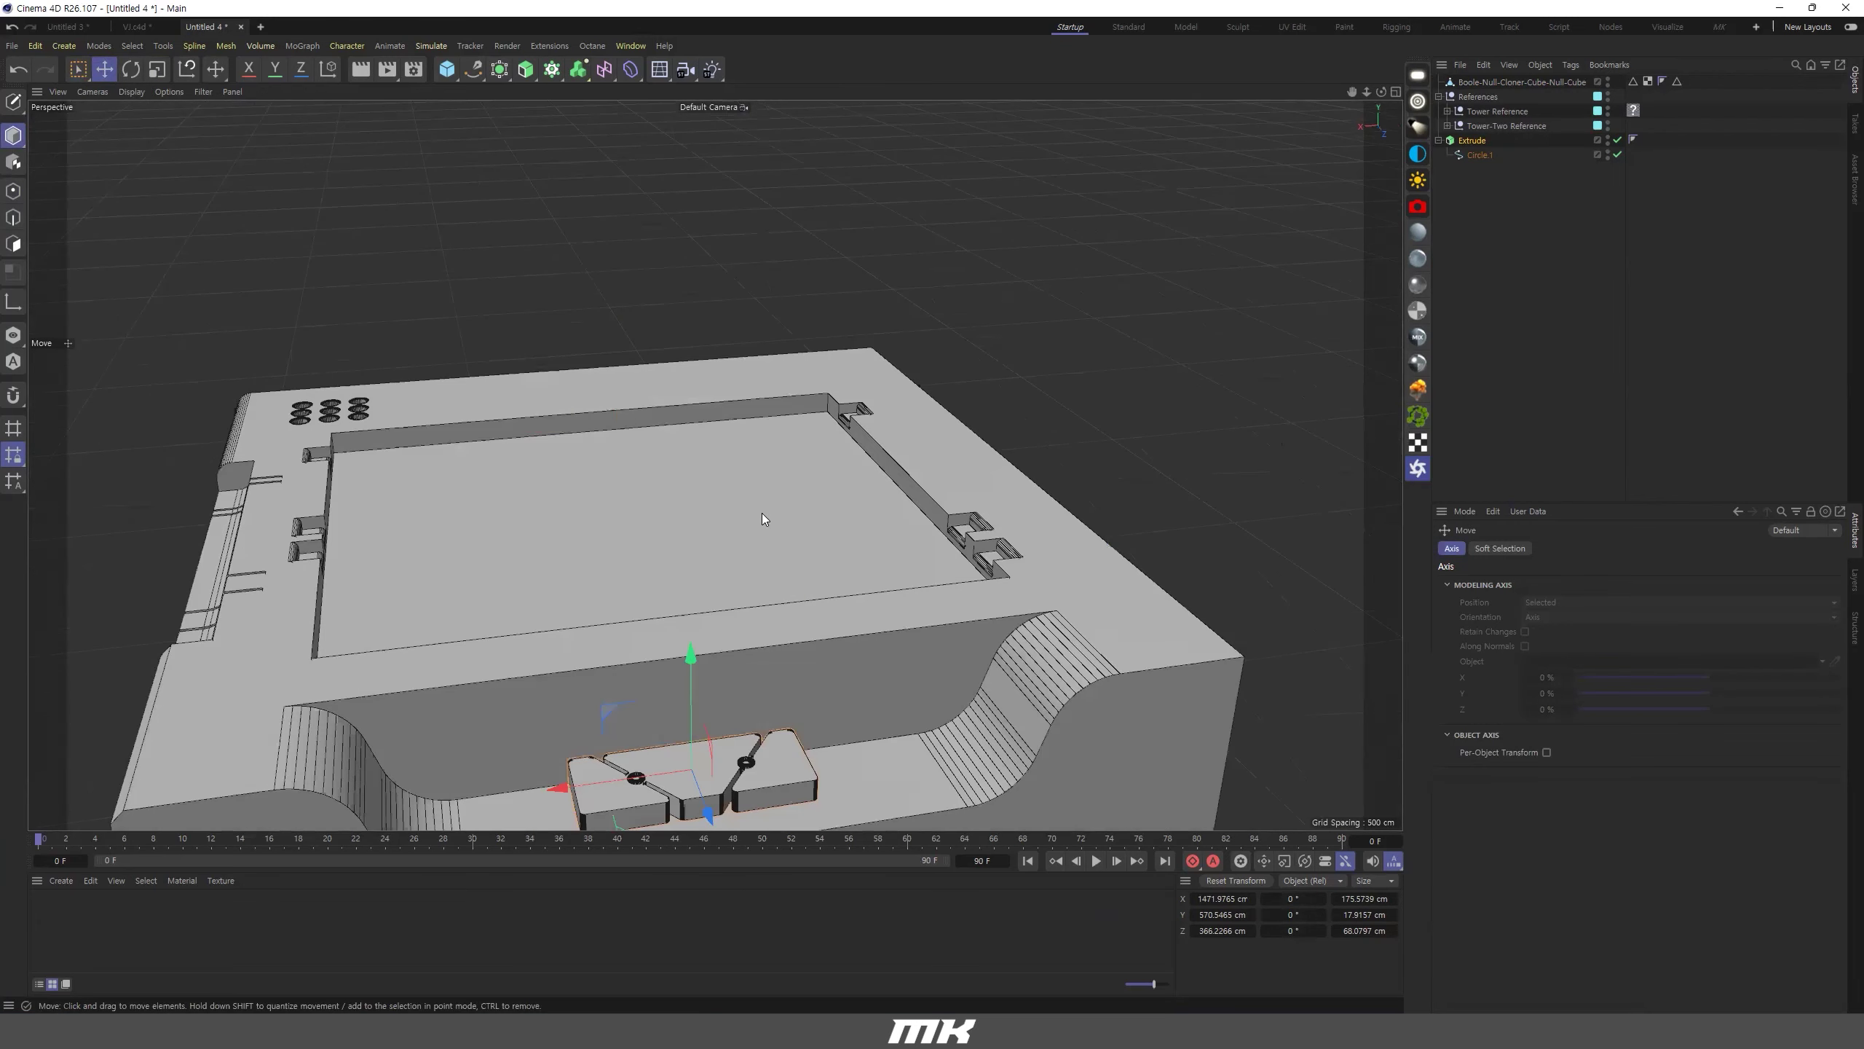
{"action": "left_click_drag", "start_coordinate": [761, 513], "coordinate": [751, 449], "text": "alt"}
{"action": "left_click_drag", "start_coordinate": [715, 507], "coordinate": [718, 545]}
{"action": "left_click_drag", "start_coordinate": [703, 652], "coordinate": [782, 683], "text": "alt"}
Scale the extruded panel to about 207 cm wide and center it on the recess floor.
{"action": "key", "text": "F2"}
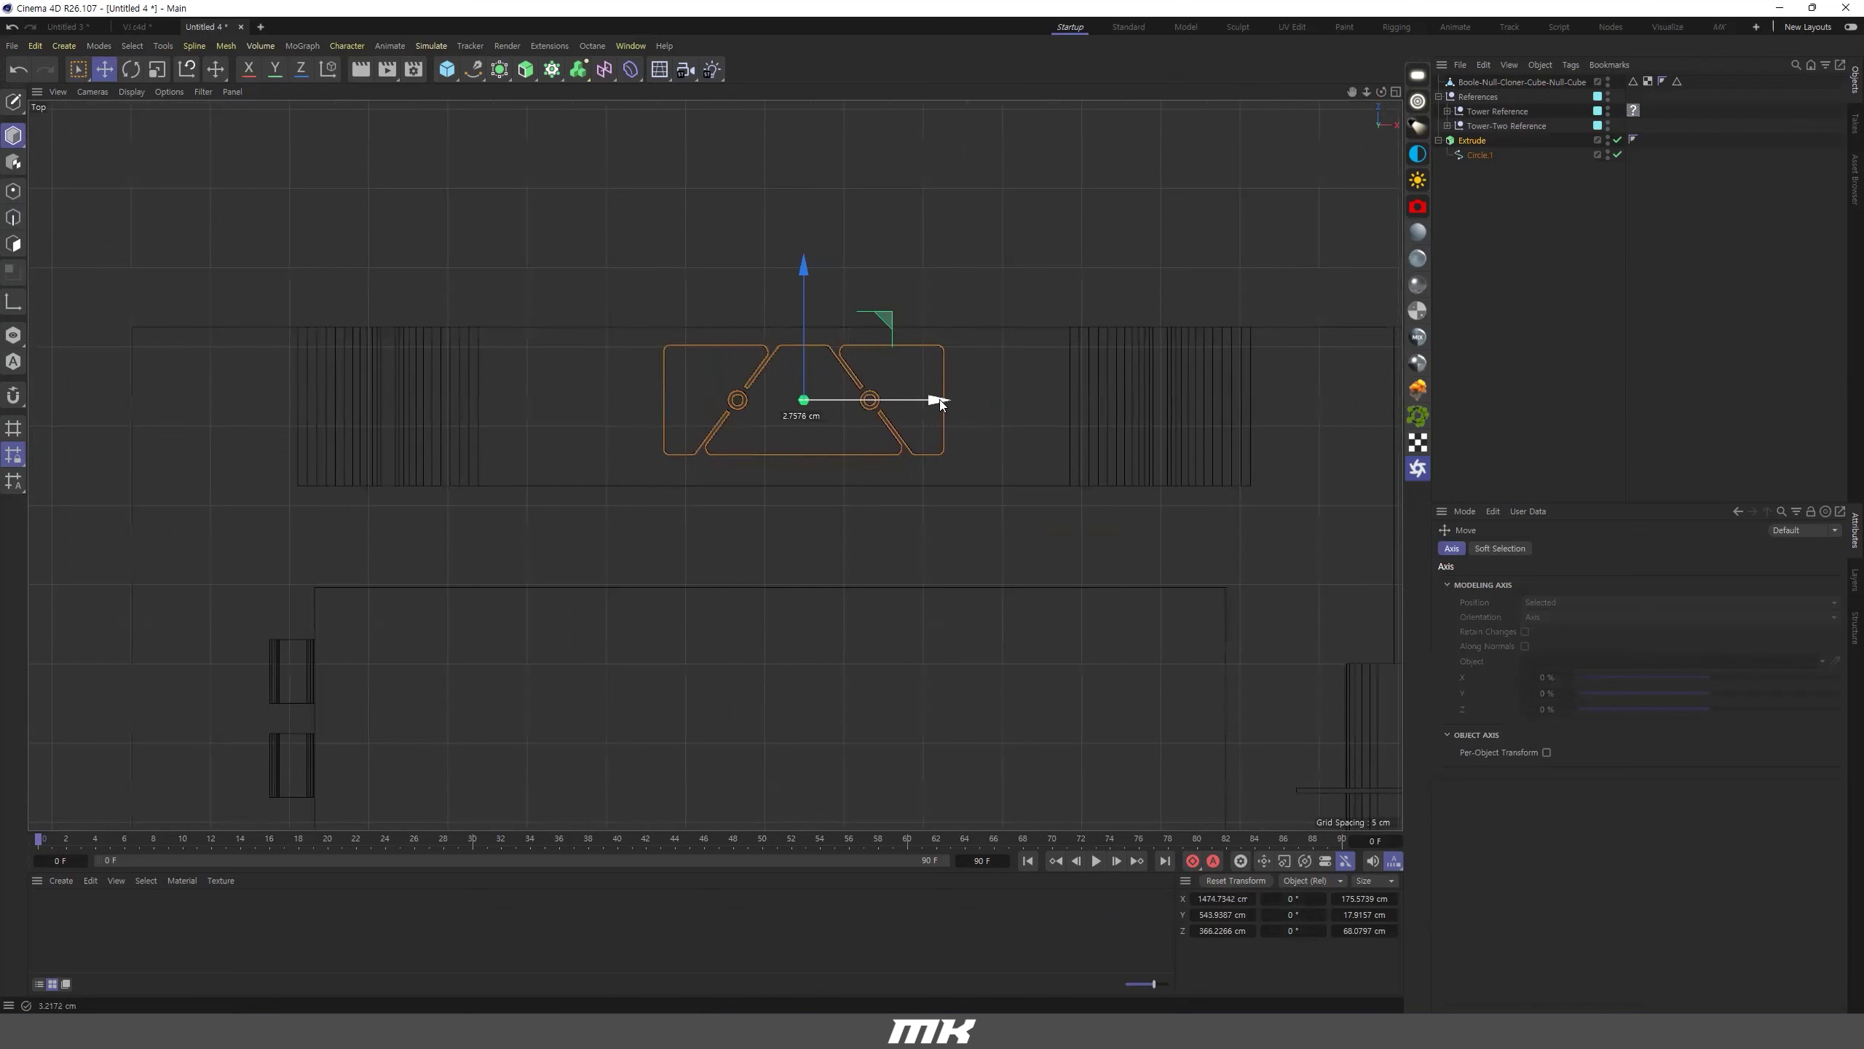
{"action": "key", "text": "t"}
{"action": "left_click_drag", "start_coordinate": [463, 257], "coordinate": [598, 260]}
{"action": "key", "text": "e"}
{"action": "left_click_drag", "start_coordinate": [811, 267], "coordinate": [805, 274]}
{"action": "left_click_drag", "start_coordinate": [934, 408], "coordinate": [920, 408]}
{"action": "middle_click", "coordinate": [918, 408]}
{"action": "middle_click", "coordinate": [361, 211]}
{"action": "left_click_drag", "start_coordinate": [522, 329], "coordinate": [507, 249], "text": "alt"}
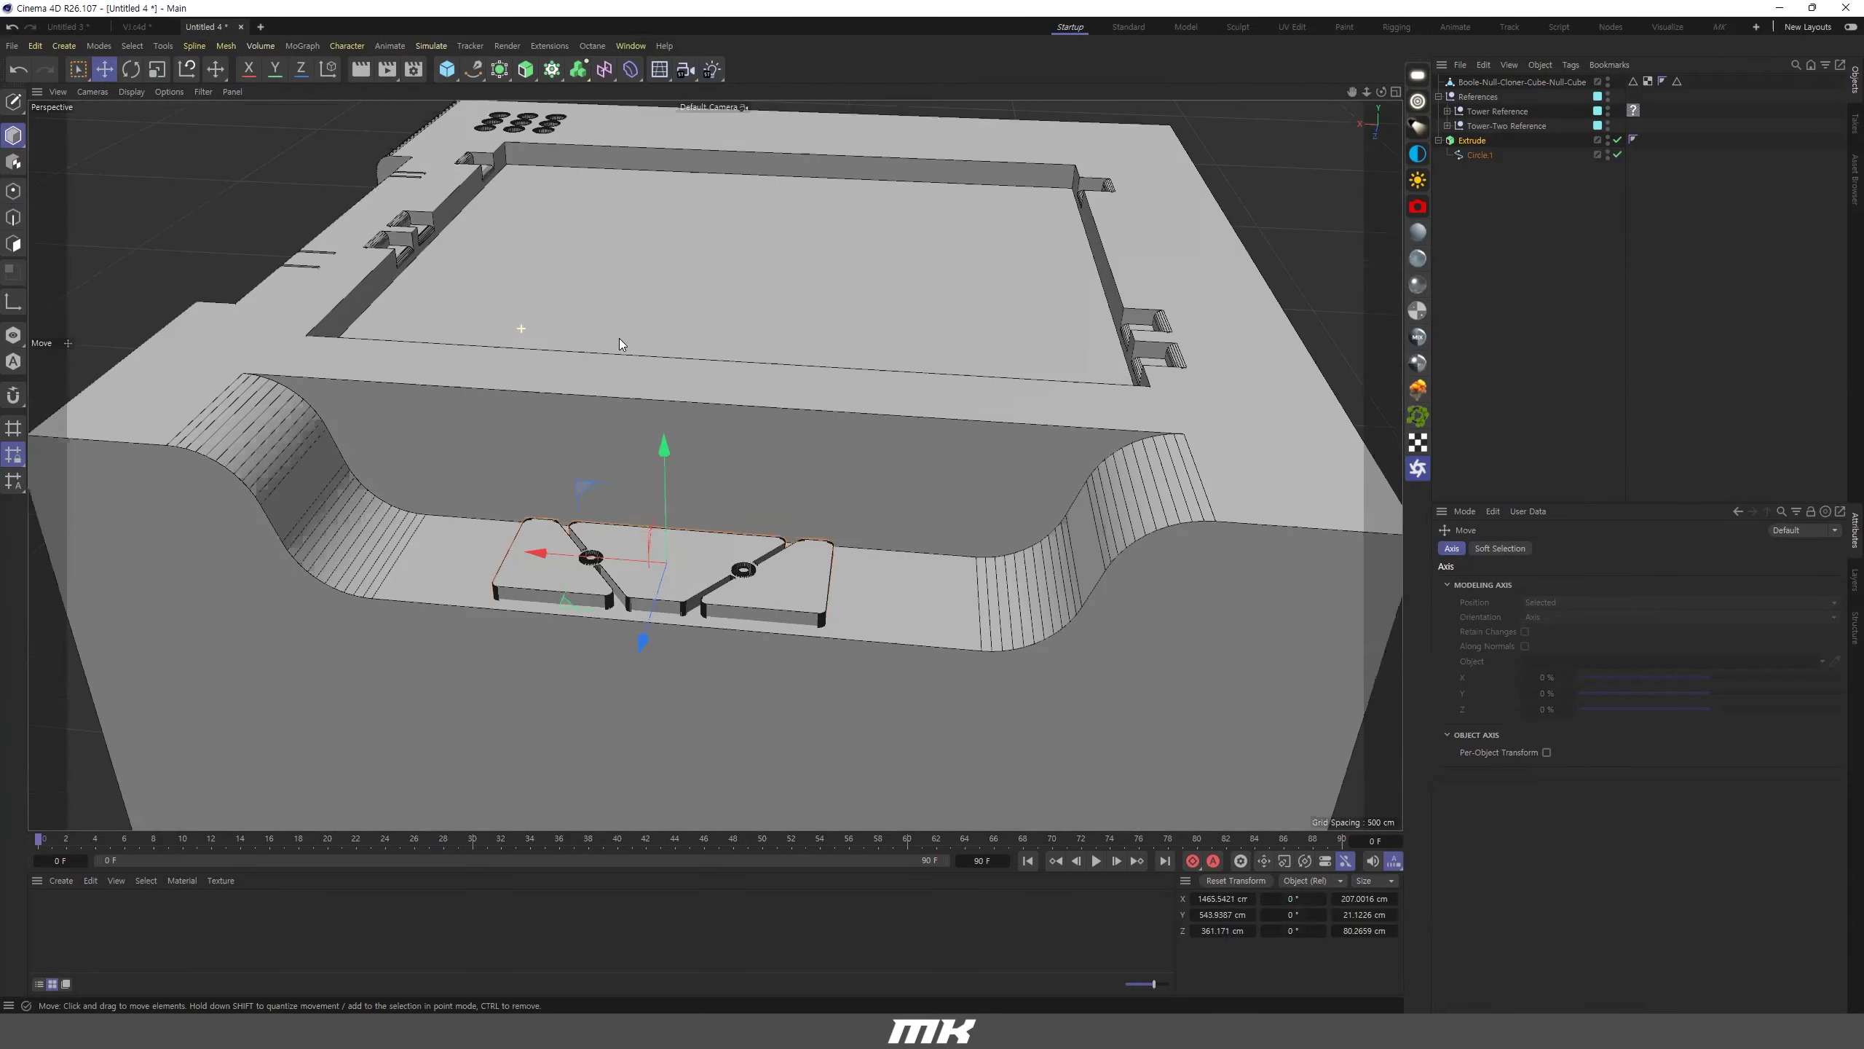
{"action": "left_click_drag", "start_coordinate": [619, 338], "coordinate": [688, 367], "text": "alt"}
{"action": "left_click_drag", "start_coordinate": [871, 597], "coordinate": [893, 596], "text": "alt"}
{"action": "scroll", "coordinate": [893, 596], "scroll_direction": "up", "scroll_amount": 2}
Add a Boole and nest the tower mesh and the Extrude in it to subtract the panel from the recess floor.
{"action": "left_click", "coordinate": [1438, 140]}
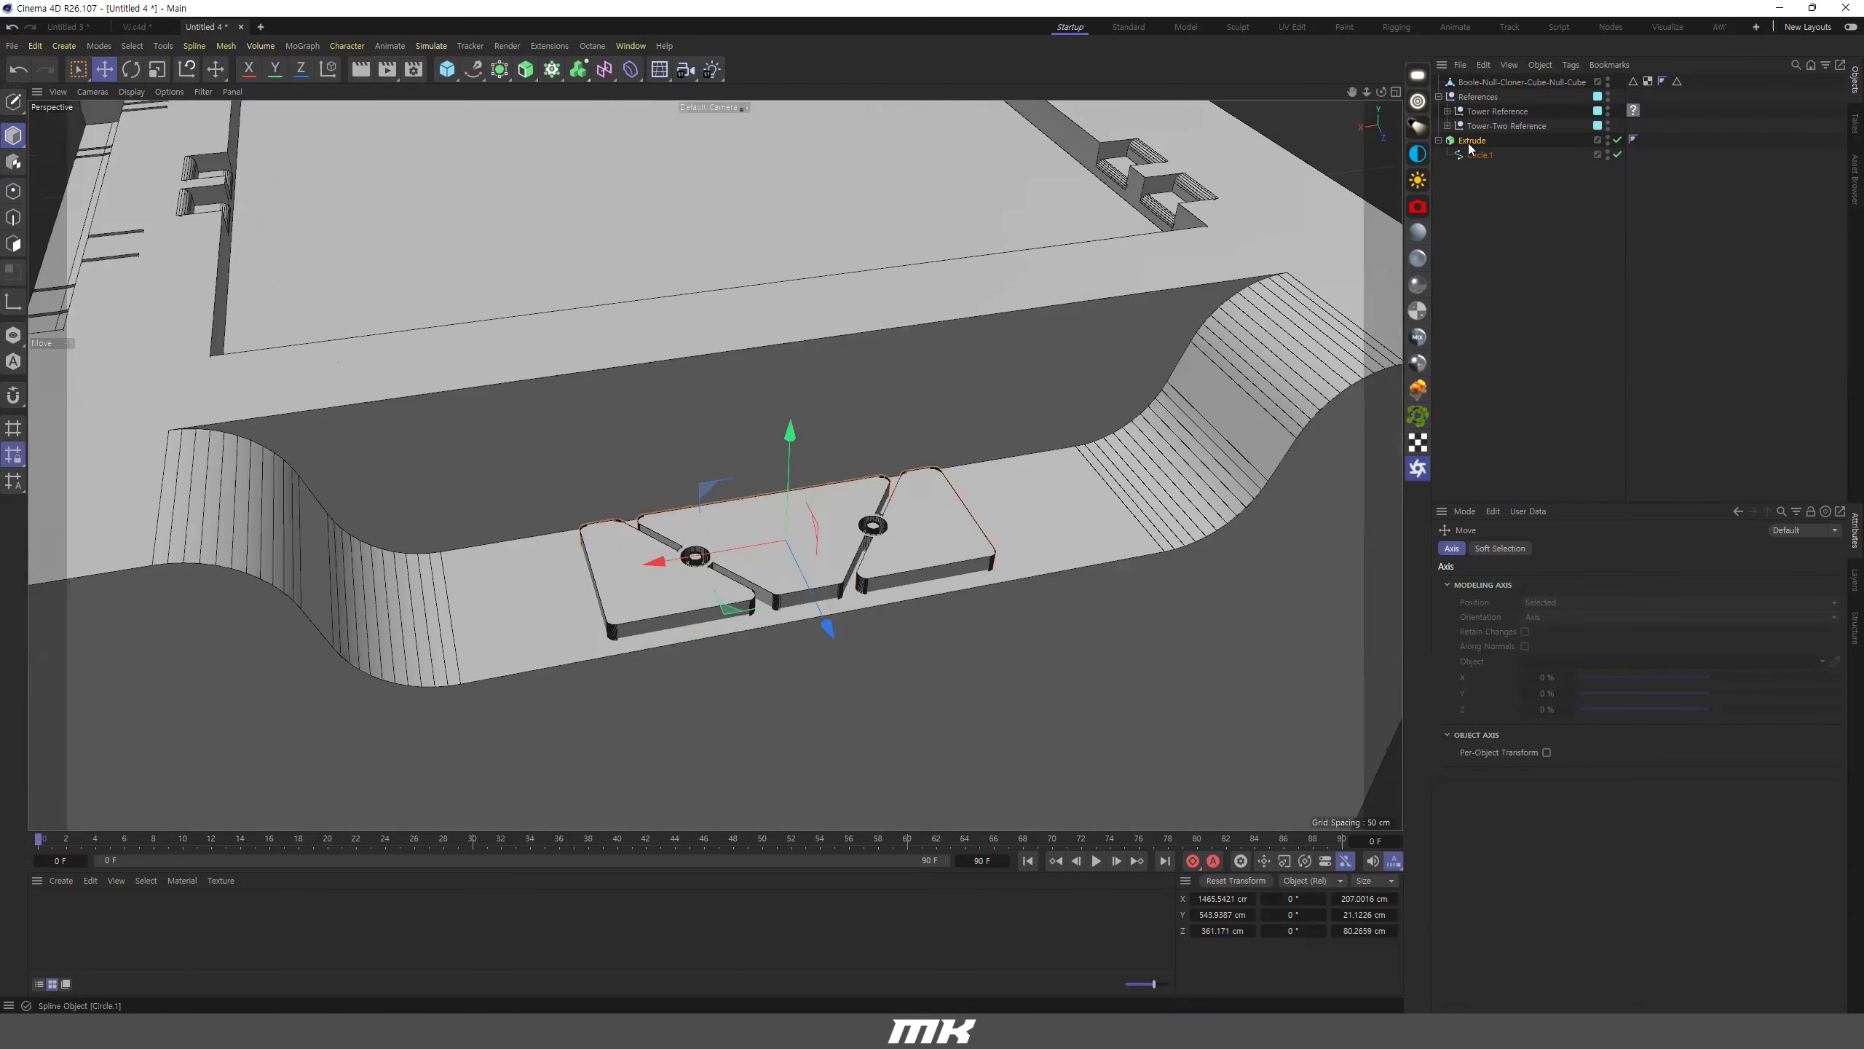
{"action": "left_click", "coordinate": [1519, 81]}
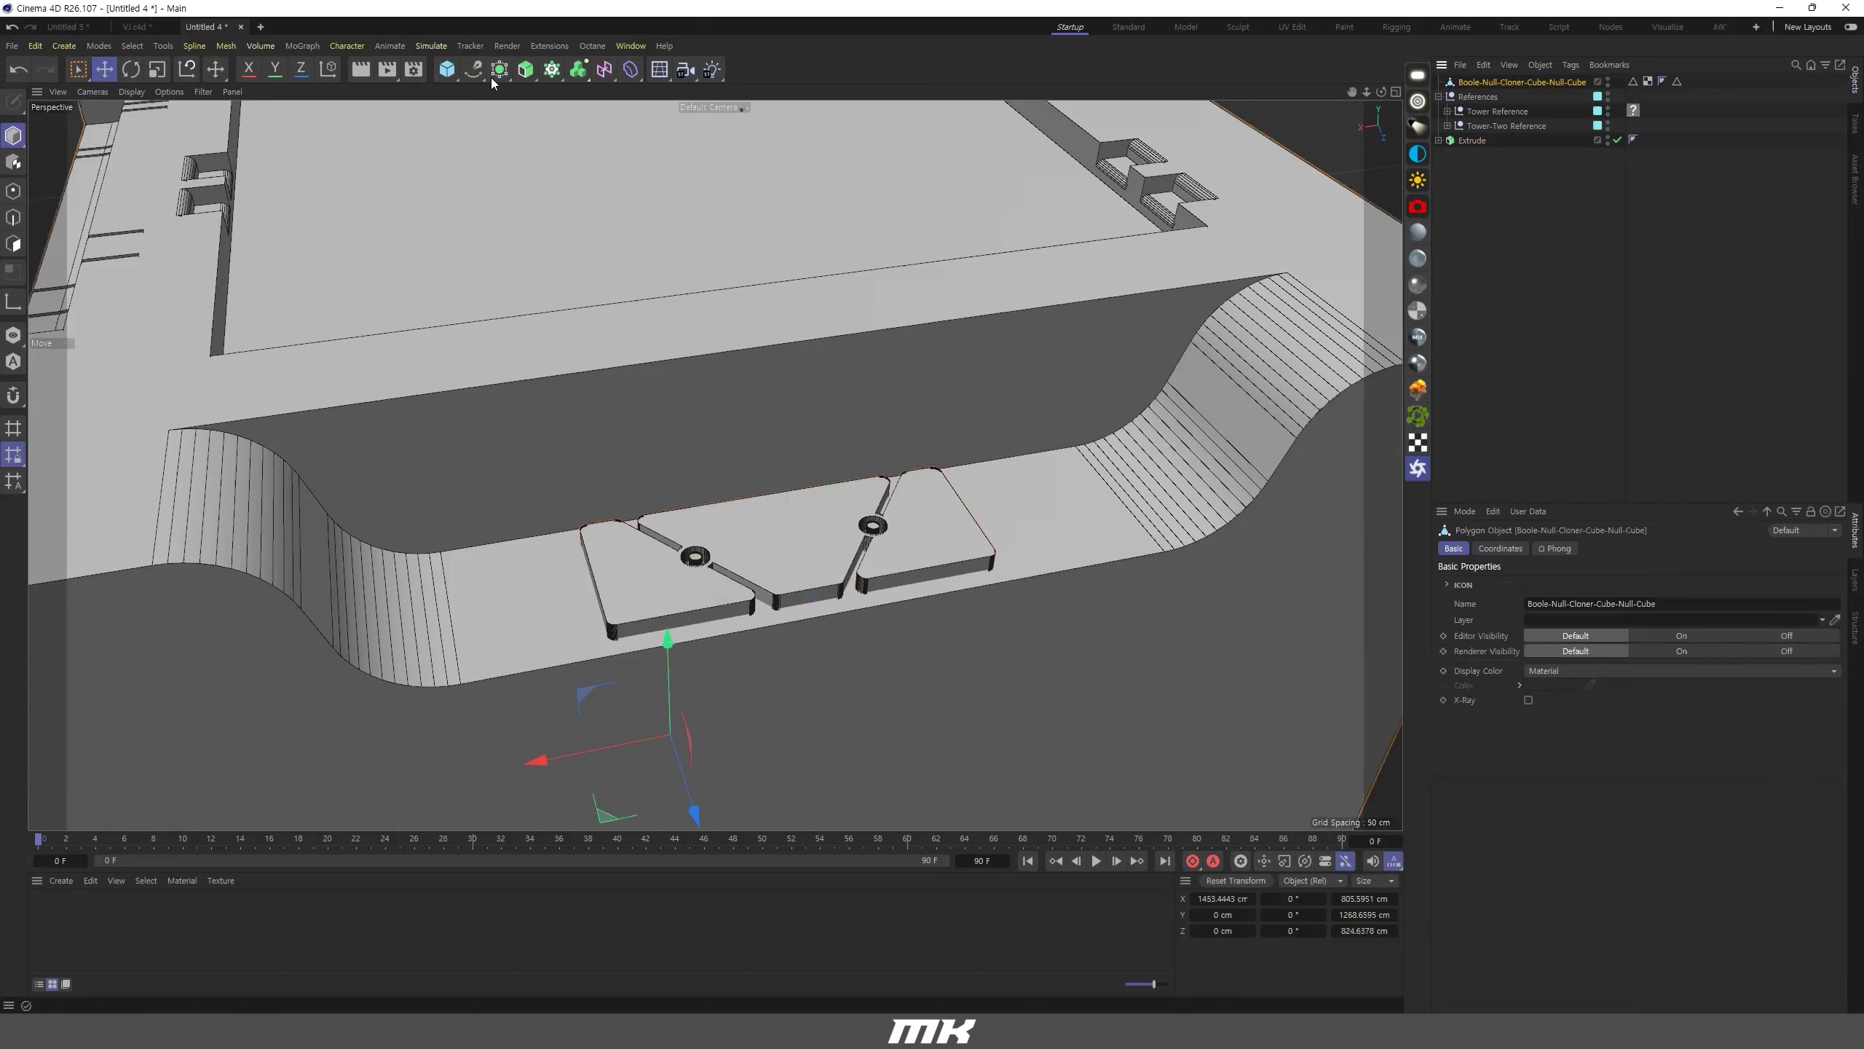
{"action": "left_click", "coordinate": [498, 69]}
{"action": "left_click", "coordinate": [580, 180]}
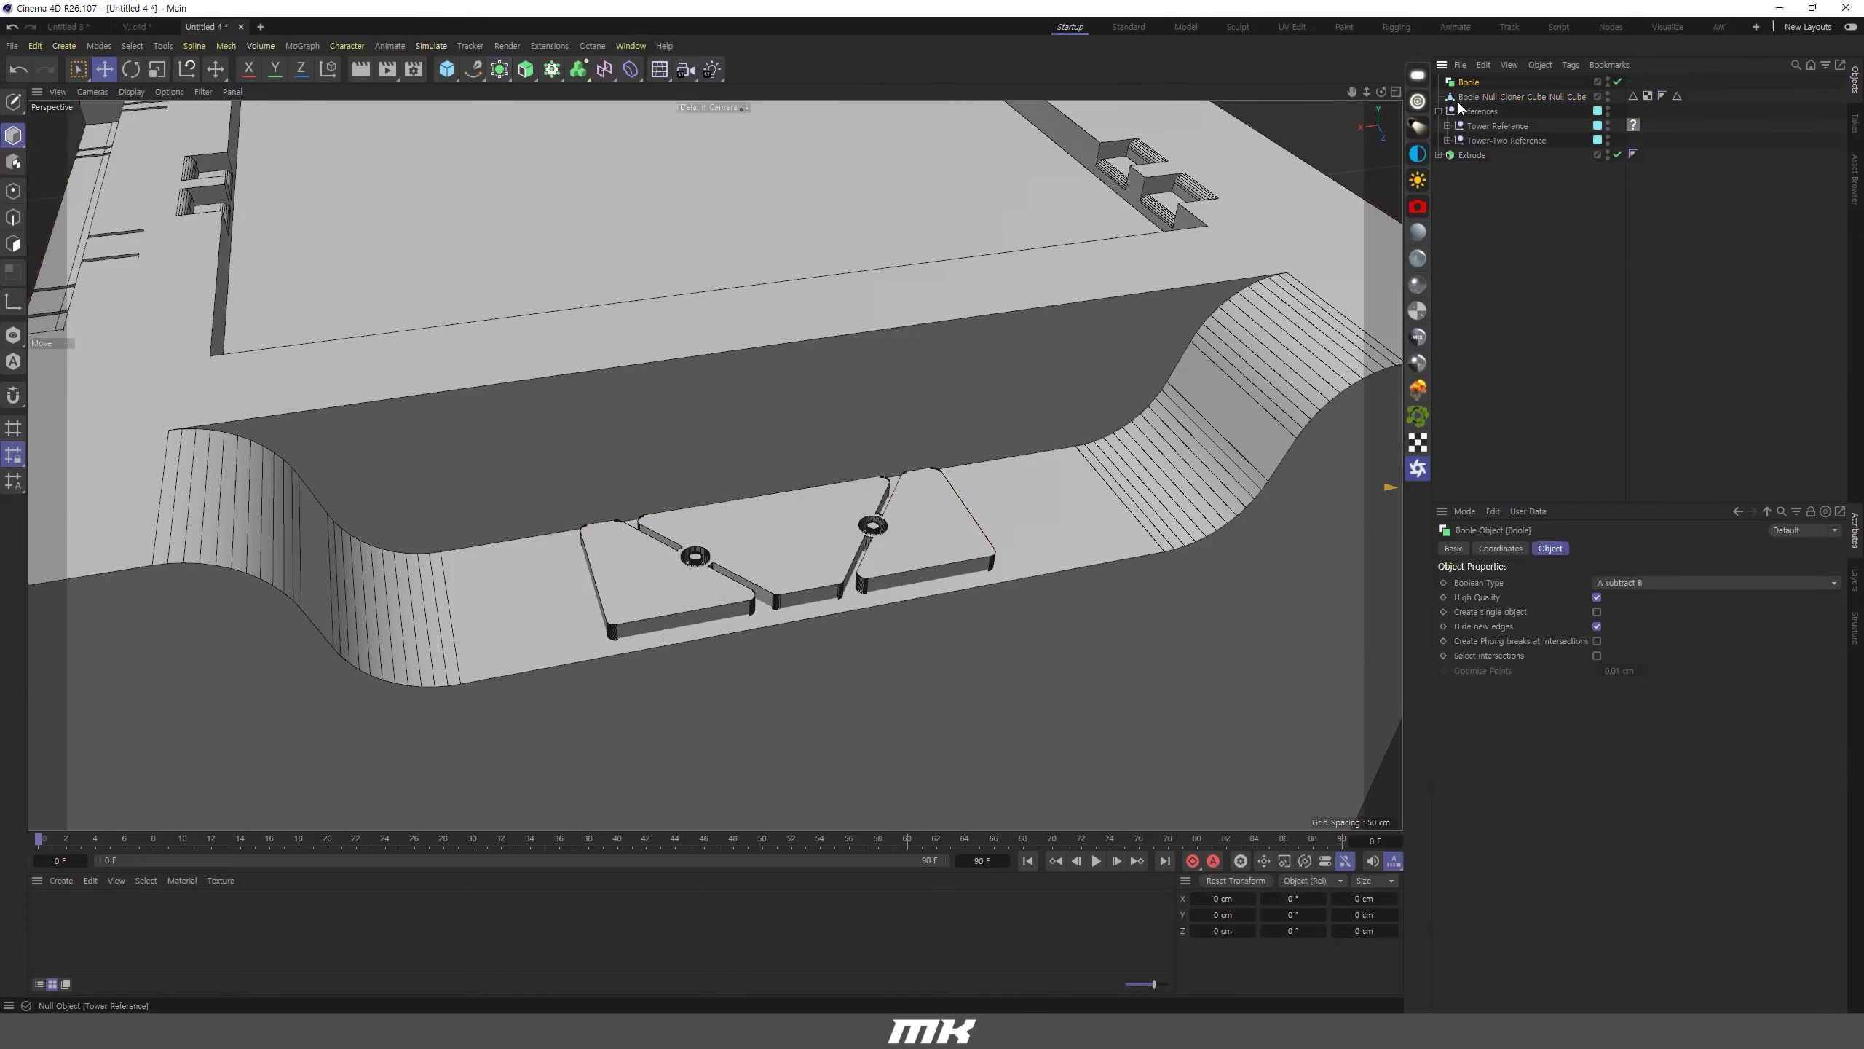
{"action": "left_click_drag", "start_coordinate": [1471, 155], "coordinate": [1475, 85]}
{"action": "key", "text": "ctrl+z"}
{"action": "left_click", "coordinate": [1476, 155]}
{"action": "left_click", "coordinate": [1484, 96], "text": "ctrl"}
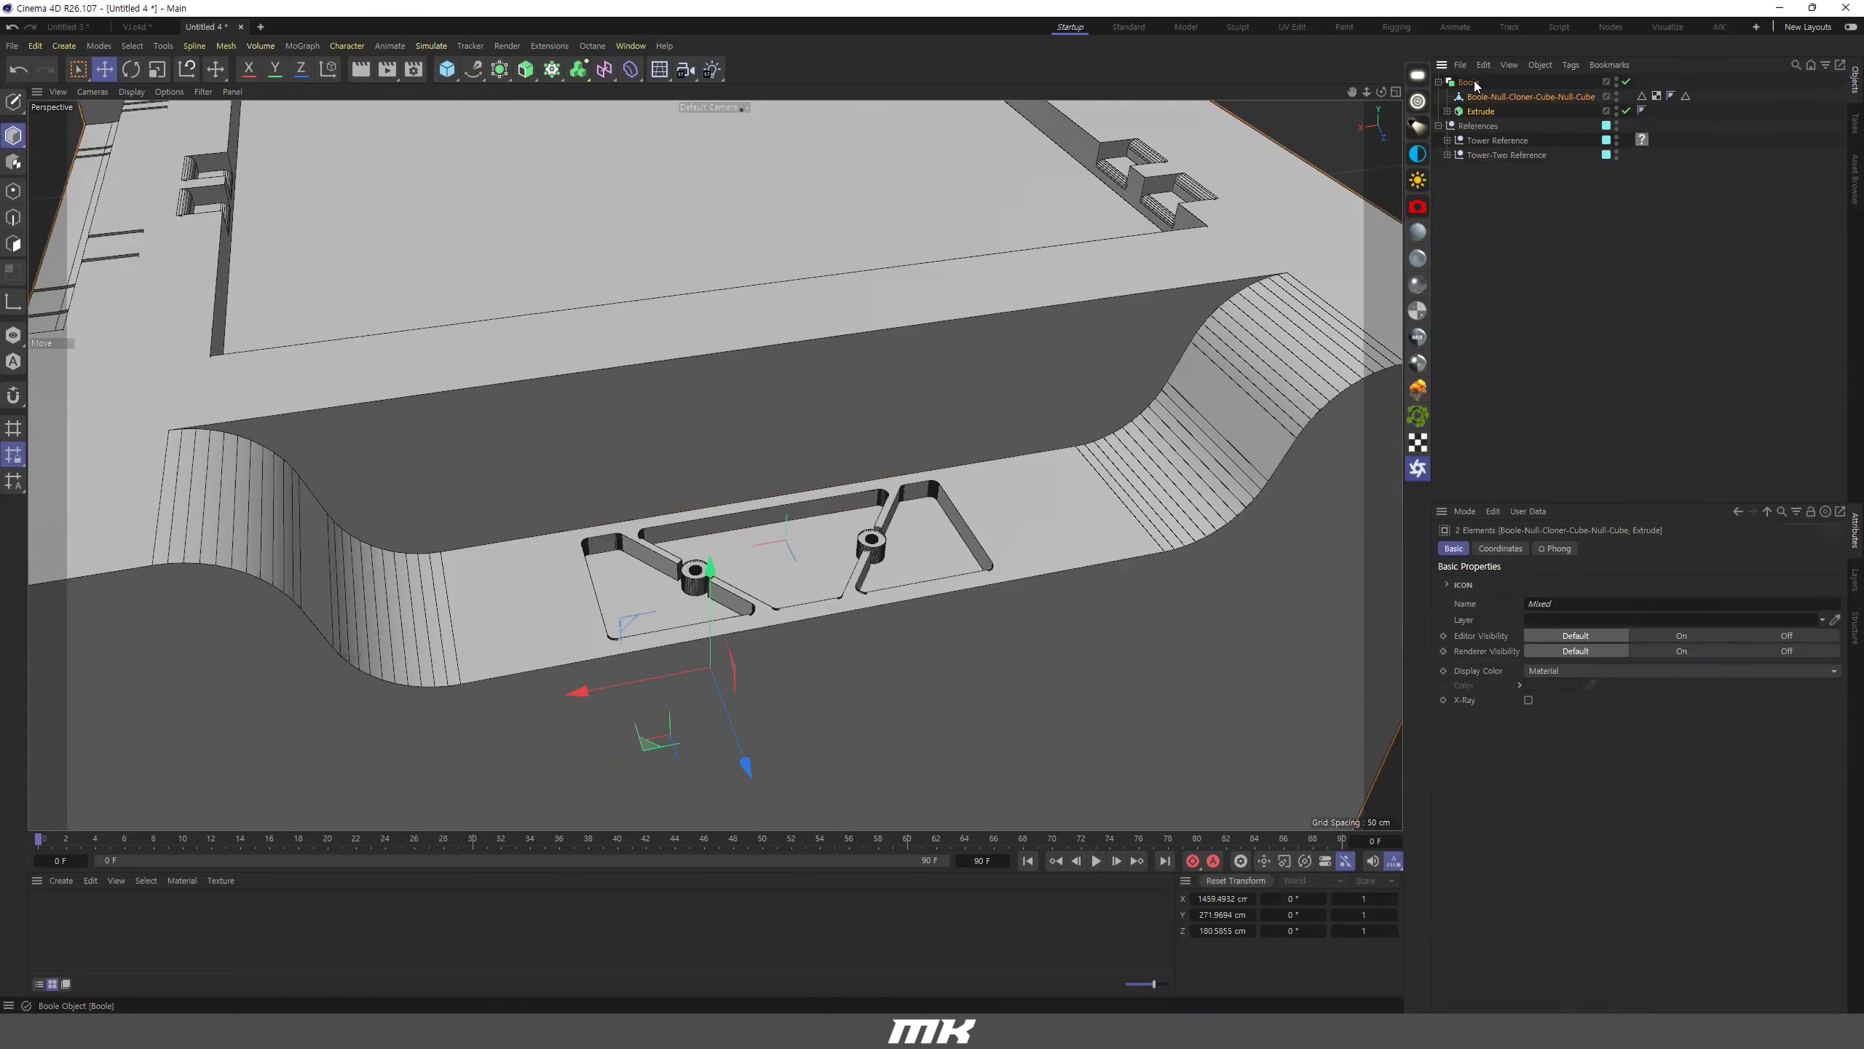
{"action": "left_click", "coordinate": [1476, 86]}
Examine the cut panel in the recess floor and the surrounding models from several distances.
{"action": "left_click_drag", "start_coordinate": [647, 533], "coordinate": [930, 566], "text": "alt"}
{"action": "scroll", "coordinate": [997, 581], "scroll_direction": "down", "scroll_amount": 4}
{"action": "right_click_drag", "start_coordinate": [927, 561], "coordinate": [770, 544], "text": "alt"}
{"action": "middle_click_drag", "start_coordinate": [771, 543], "coordinate": [781, 476], "text": "alt"}
{"action": "right_click_drag", "start_coordinate": [781, 476], "coordinate": [765, 436], "text": "alt"}
{"action": "right_click_drag", "start_coordinate": [899, 468], "coordinate": [837, 465], "text": "alt"}
{"action": "middle_click_drag", "start_coordinate": [836, 465], "coordinate": [502, 392], "text": "alt"}
{"action": "middle_click_drag", "start_coordinate": [1141, 586], "coordinate": [1049, 533], "text": "alt"}
{"action": "right_click_drag", "start_coordinate": [1050, 533], "coordinate": [1215, 560], "text": "alt"}
{"action": "middle_click_drag", "start_coordinate": [1041, 551], "coordinate": [1015, 511], "text": "alt"}
{"action": "right_click_drag", "start_coordinate": [1016, 511], "coordinate": [1284, 540], "text": "alt"}
{"action": "mouse_move", "coordinate": [942, 569]}
{"action": "left_mouse_down", "text": "alt"}
{"action": "mouse_move", "coordinate": [948, 520]}
{"action": "mouse_move", "coordinate": [940, 535]}
{"action": "left_mouse_up", "text": "alt"}
{"action": "right_click_drag", "start_coordinate": [940, 535], "coordinate": [558, 507], "text": "alt"}
{"action": "middle_click_drag", "start_coordinate": [558, 507], "coordinate": [1028, 543], "text": "alt"}
{"action": "right_click_drag", "start_coordinate": [1028, 543], "coordinate": [687, 490], "text": "alt"}
{"action": "middle_click_drag", "start_coordinate": [688, 490], "coordinate": [770, 500], "text": "alt"}
{"action": "right_click_drag", "start_coordinate": [770, 500], "coordinate": [517, 423], "text": "alt"}
{"action": "middle_click_drag", "start_coordinate": [517, 429], "coordinate": [1294, 633], "text": "alt"}
{"action": "scroll", "coordinate": [1295, 631], "scroll_direction": "up", "scroll_amount": 5}
{"action": "right_click_drag", "start_coordinate": [772, 586], "coordinate": [1009, 618], "text": "alt"}
{"action": "right_click_drag", "start_coordinate": [853, 586], "coordinate": [928, 544], "text": "alt"}
{"action": "left_click_drag", "start_coordinate": [911, 602], "coordinate": [919, 557], "text": "alt"}
{"action": "right_click_drag", "start_coordinate": [919, 556], "coordinate": [947, 547], "text": "alt"}
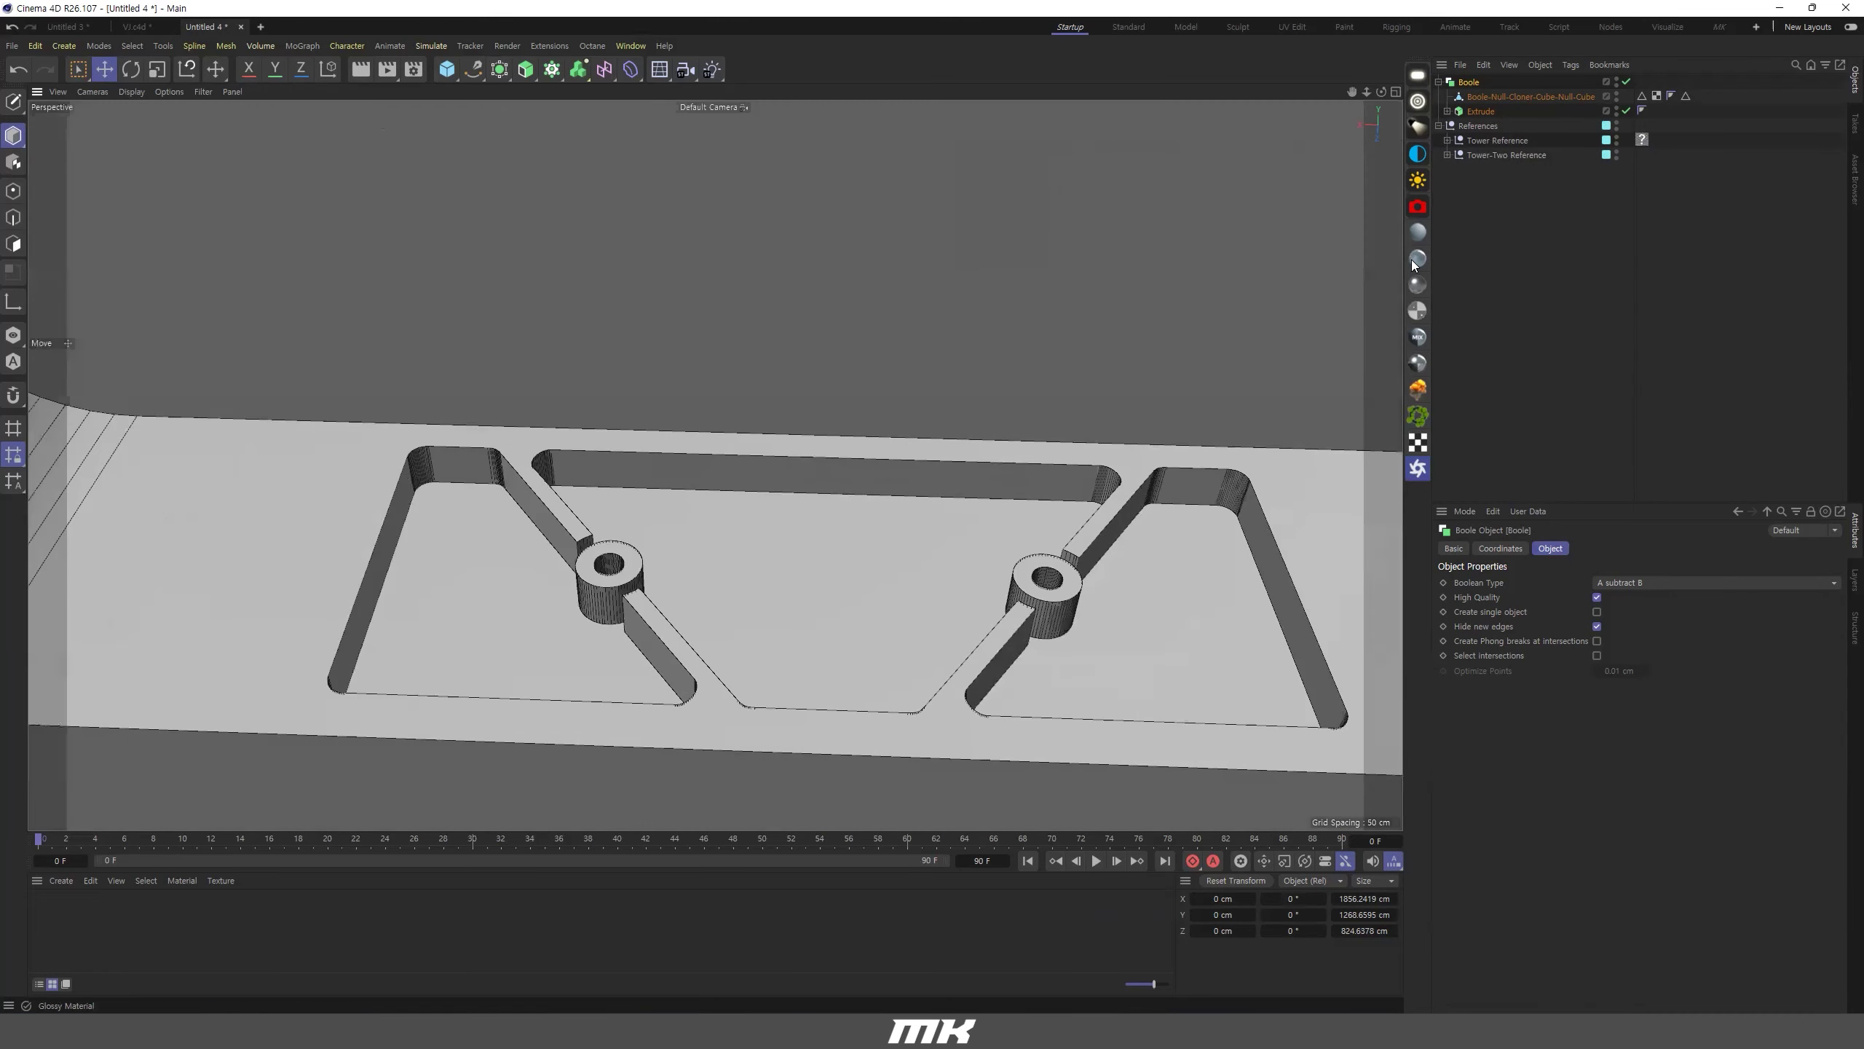
Have the Boole create a single object, make it editable, and move the resulting mesh out of its null.
{"action": "left_click", "coordinate": [1597, 612]}
{"action": "key", "text": "c"}
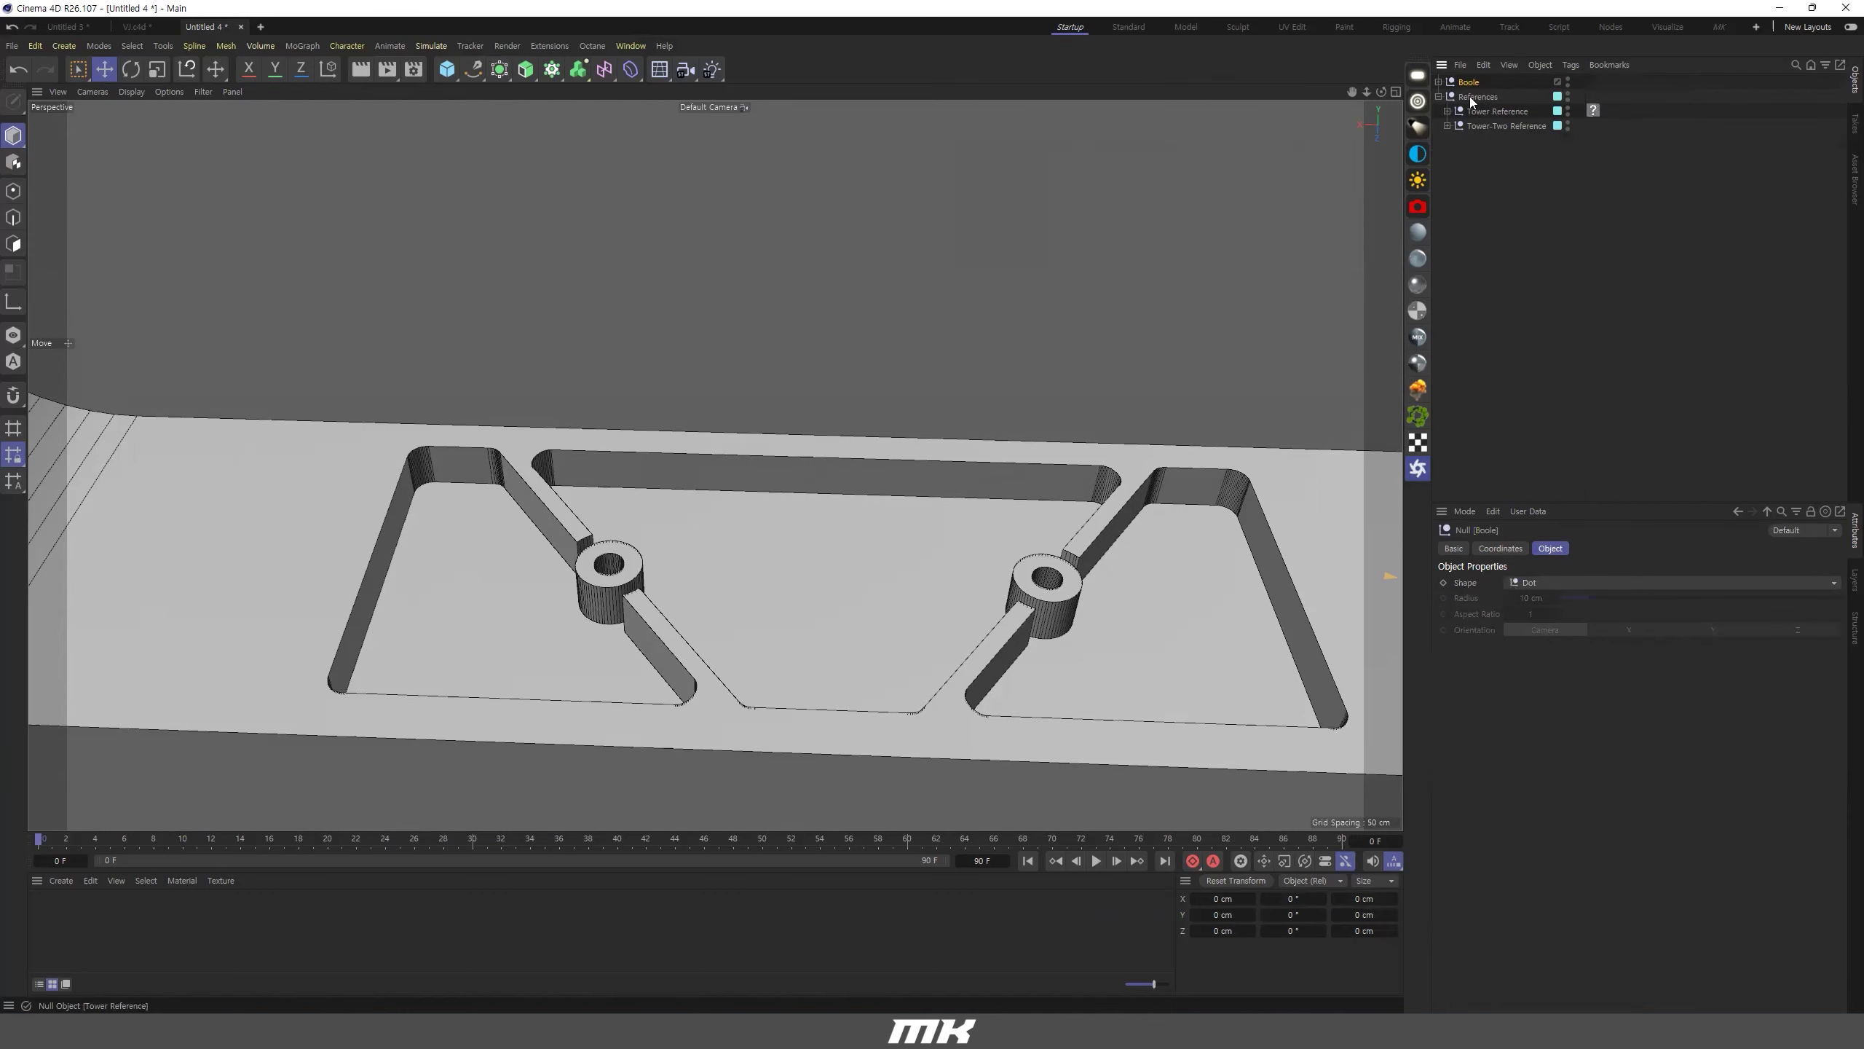
{"action": "left_click", "coordinate": [1439, 83]}
{"action": "left_click_drag", "start_coordinate": [1467, 97], "coordinate": [1466, 104]}
{"action": "left_click", "coordinate": [1469, 82]}
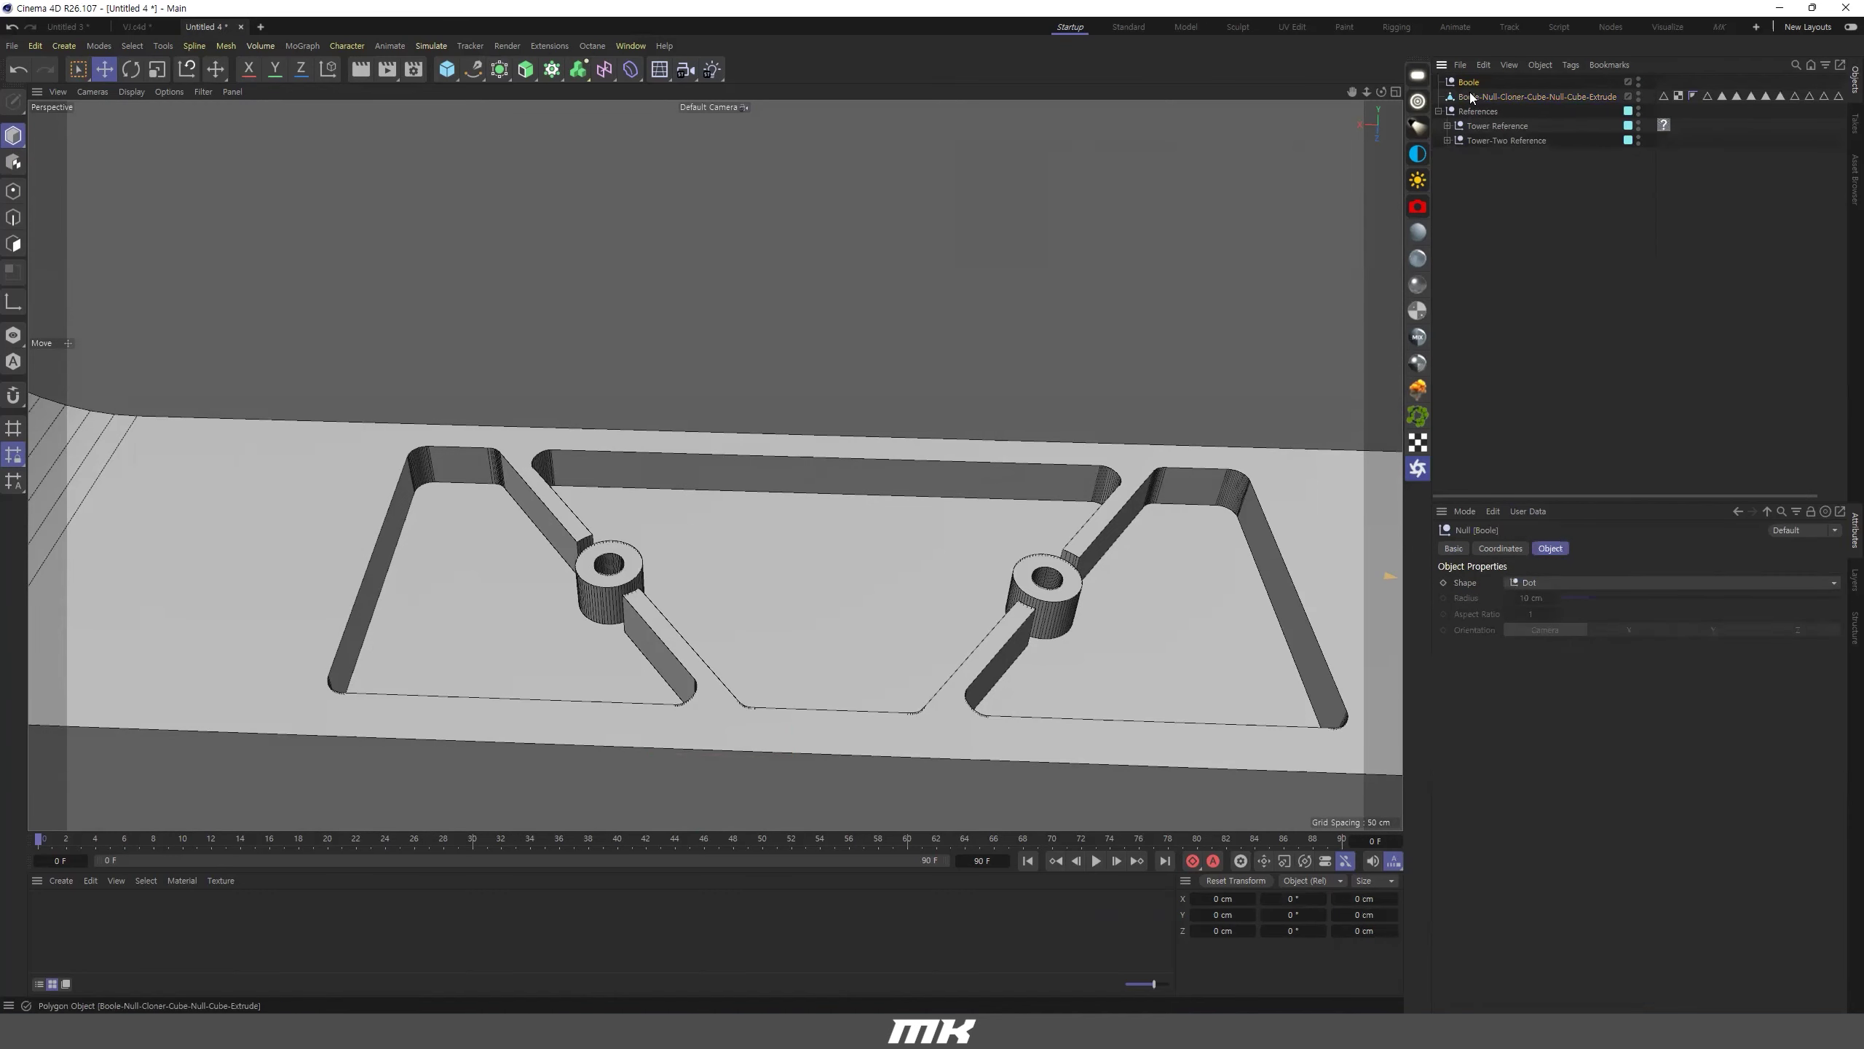
{"action": "left_click", "coordinate": [1471, 97]}
Bevel the upper edge loops of the cut panel and both rings with a 0.7 cm offset and 10 subdivisions.
{"action": "left_click", "coordinate": [13, 217]}
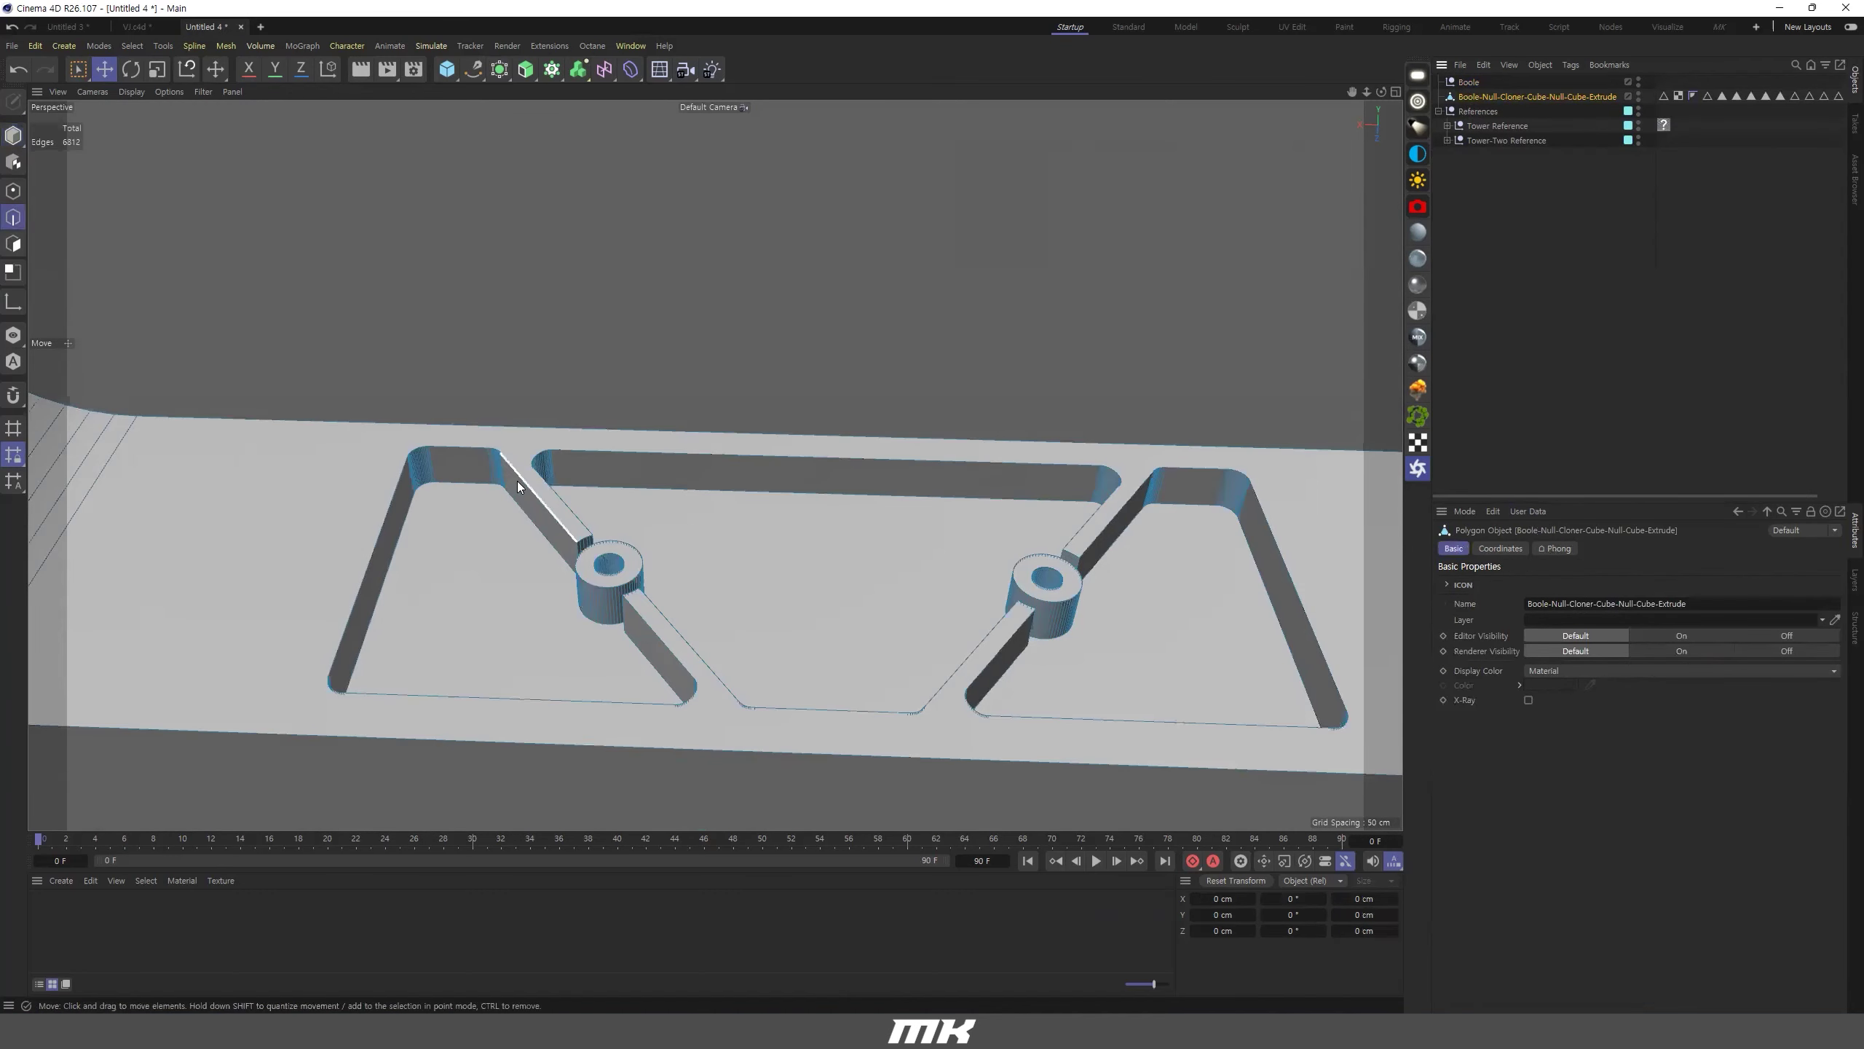
{"action": "key", "text": "u"}
{"action": "key", "text": "l"}
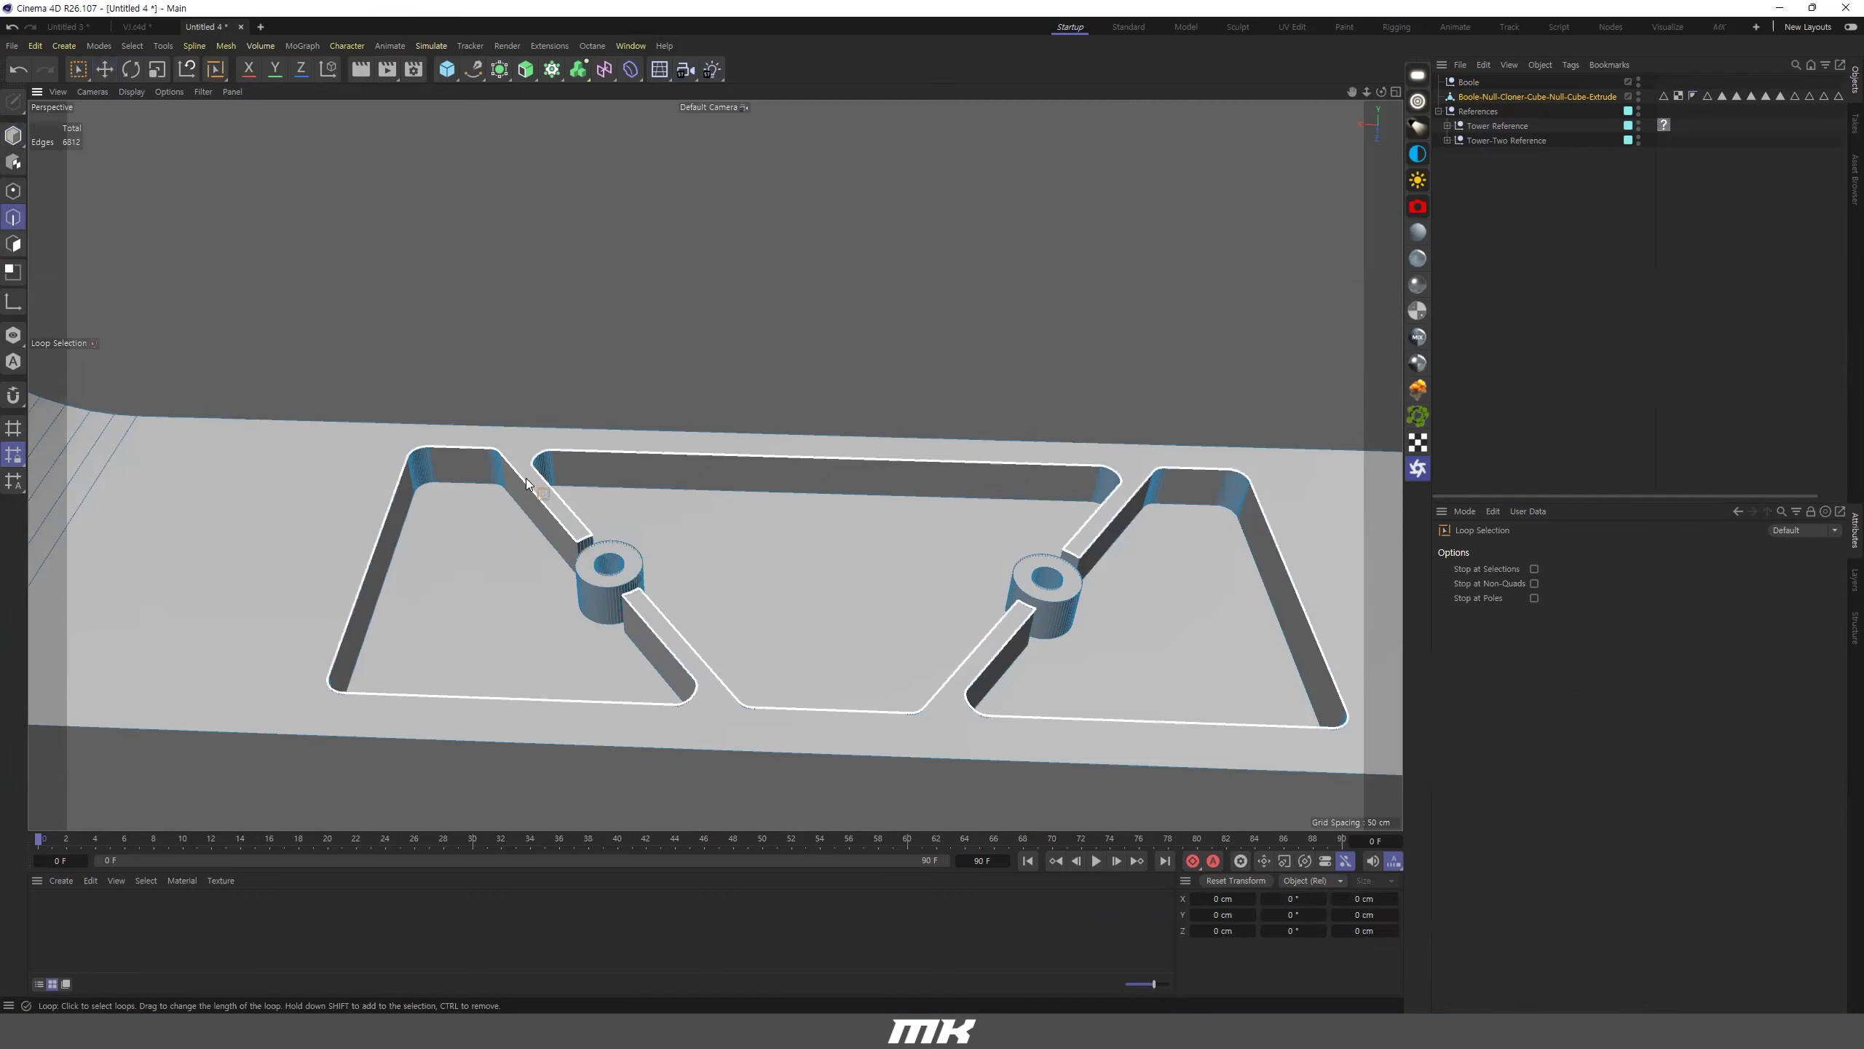
{"action": "left_click", "coordinate": [527, 479]}
{"action": "left_click_drag", "start_coordinate": [766, 605], "coordinate": [963, 611], "text": "alt"}
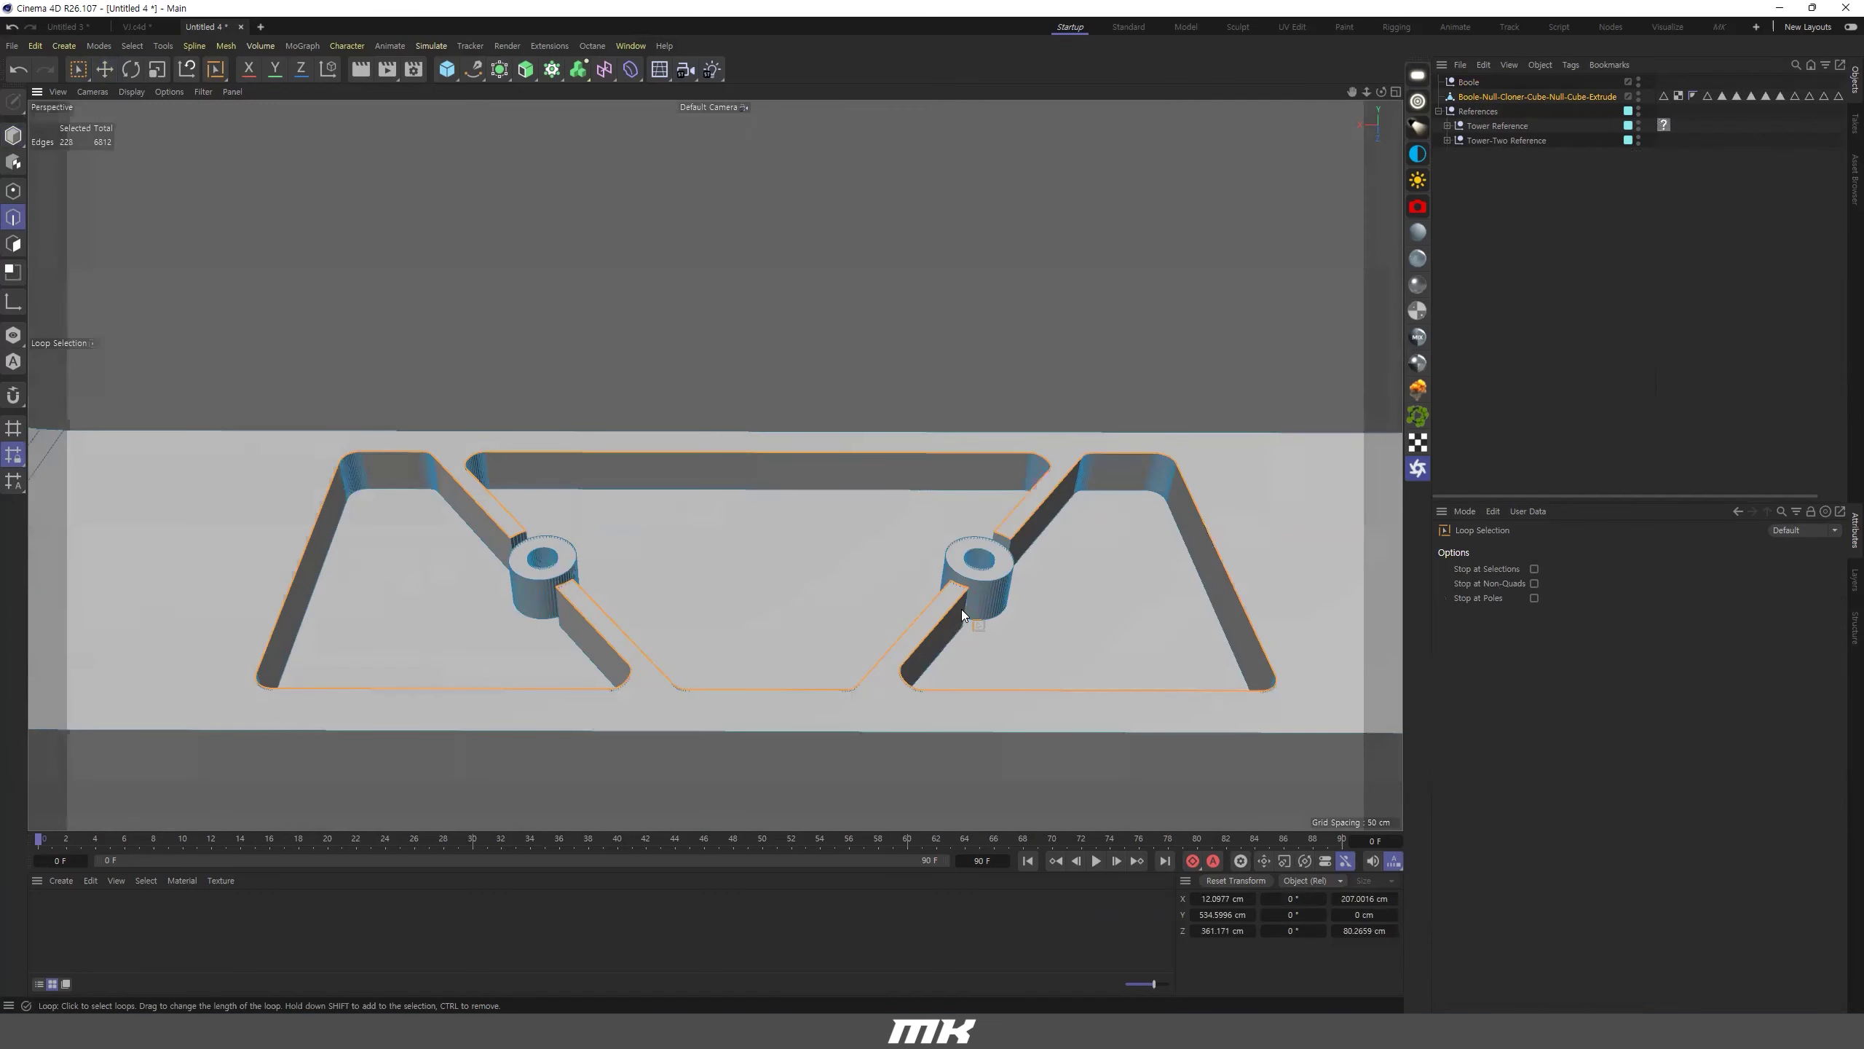
{"action": "left_click", "coordinate": [994, 585], "text": "shift"}
{"action": "scroll", "coordinate": [539, 586], "scroll_direction": "up", "scroll_amount": 5}
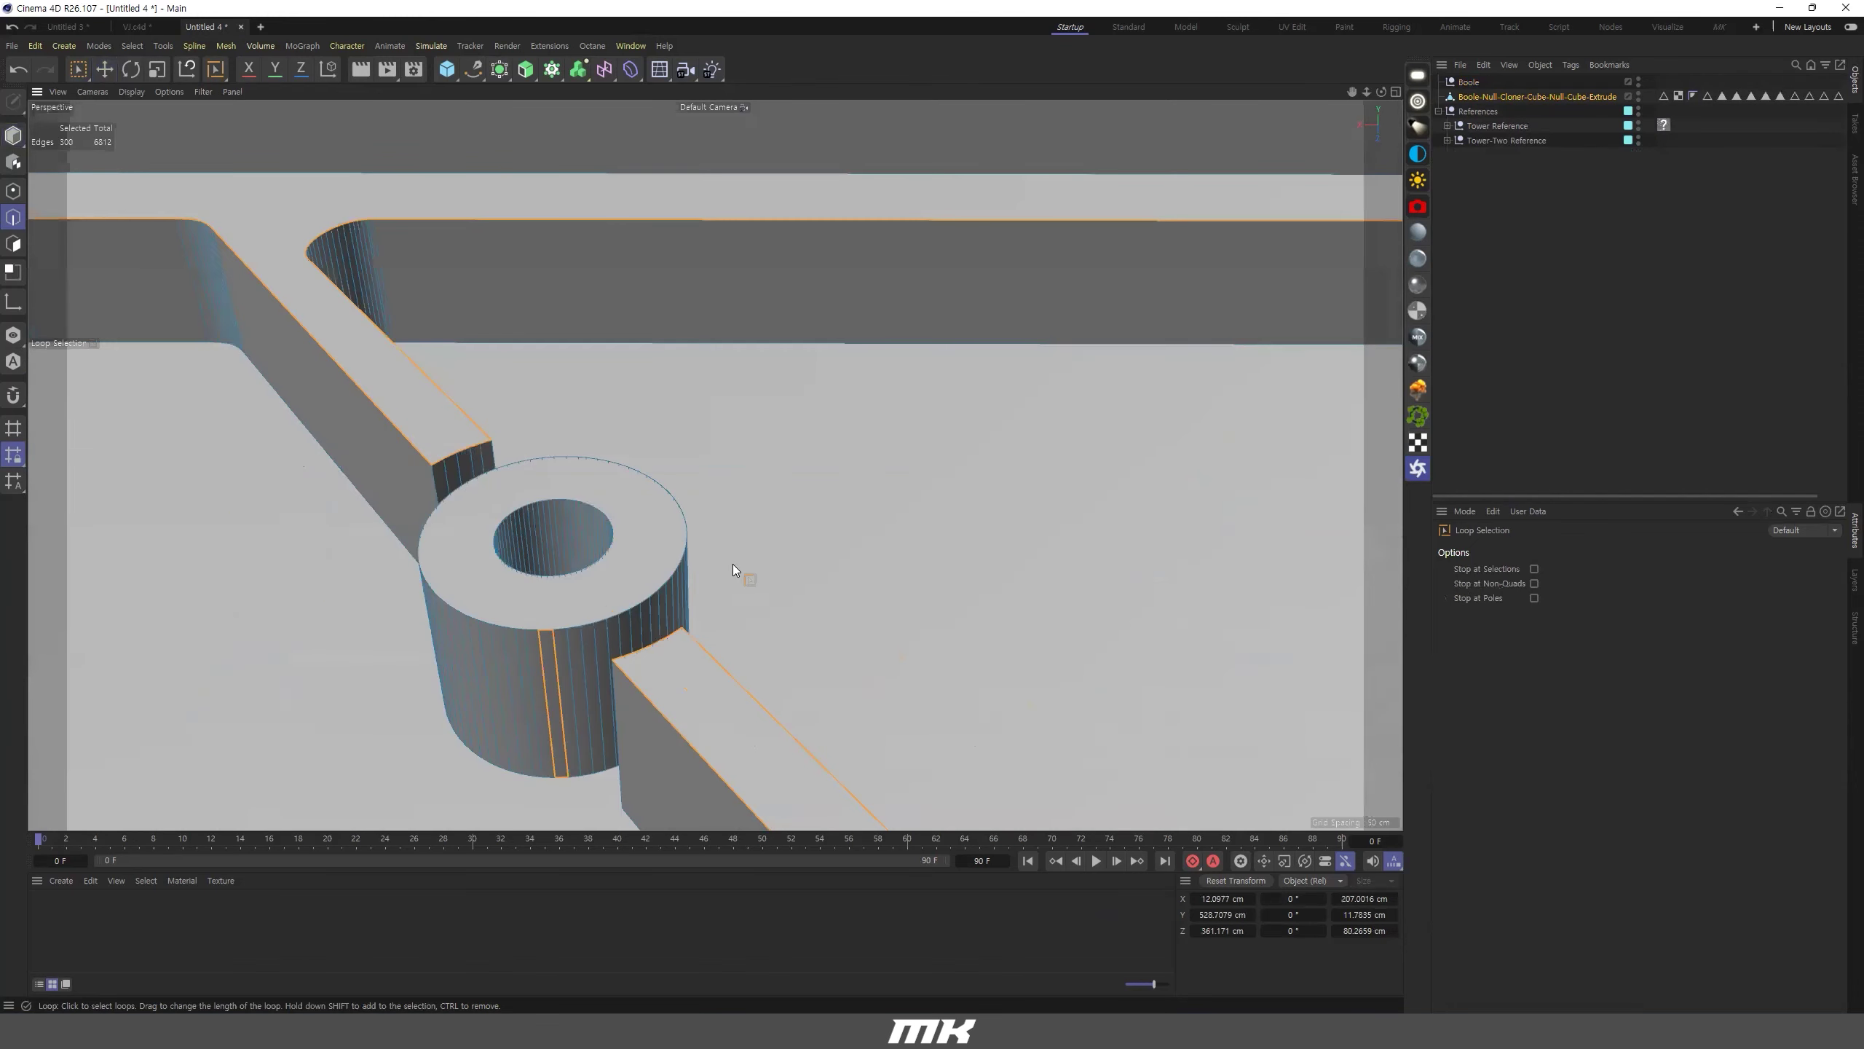
{"action": "left_click", "coordinate": [559, 628], "text": "shift"}
{"action": "left_click", "coordinate": [576, 572], "text": "shift"}
{"action": "scroll", "coordinate": [575, 572], "scroll_direction": "up", "scroll_amount": 4}
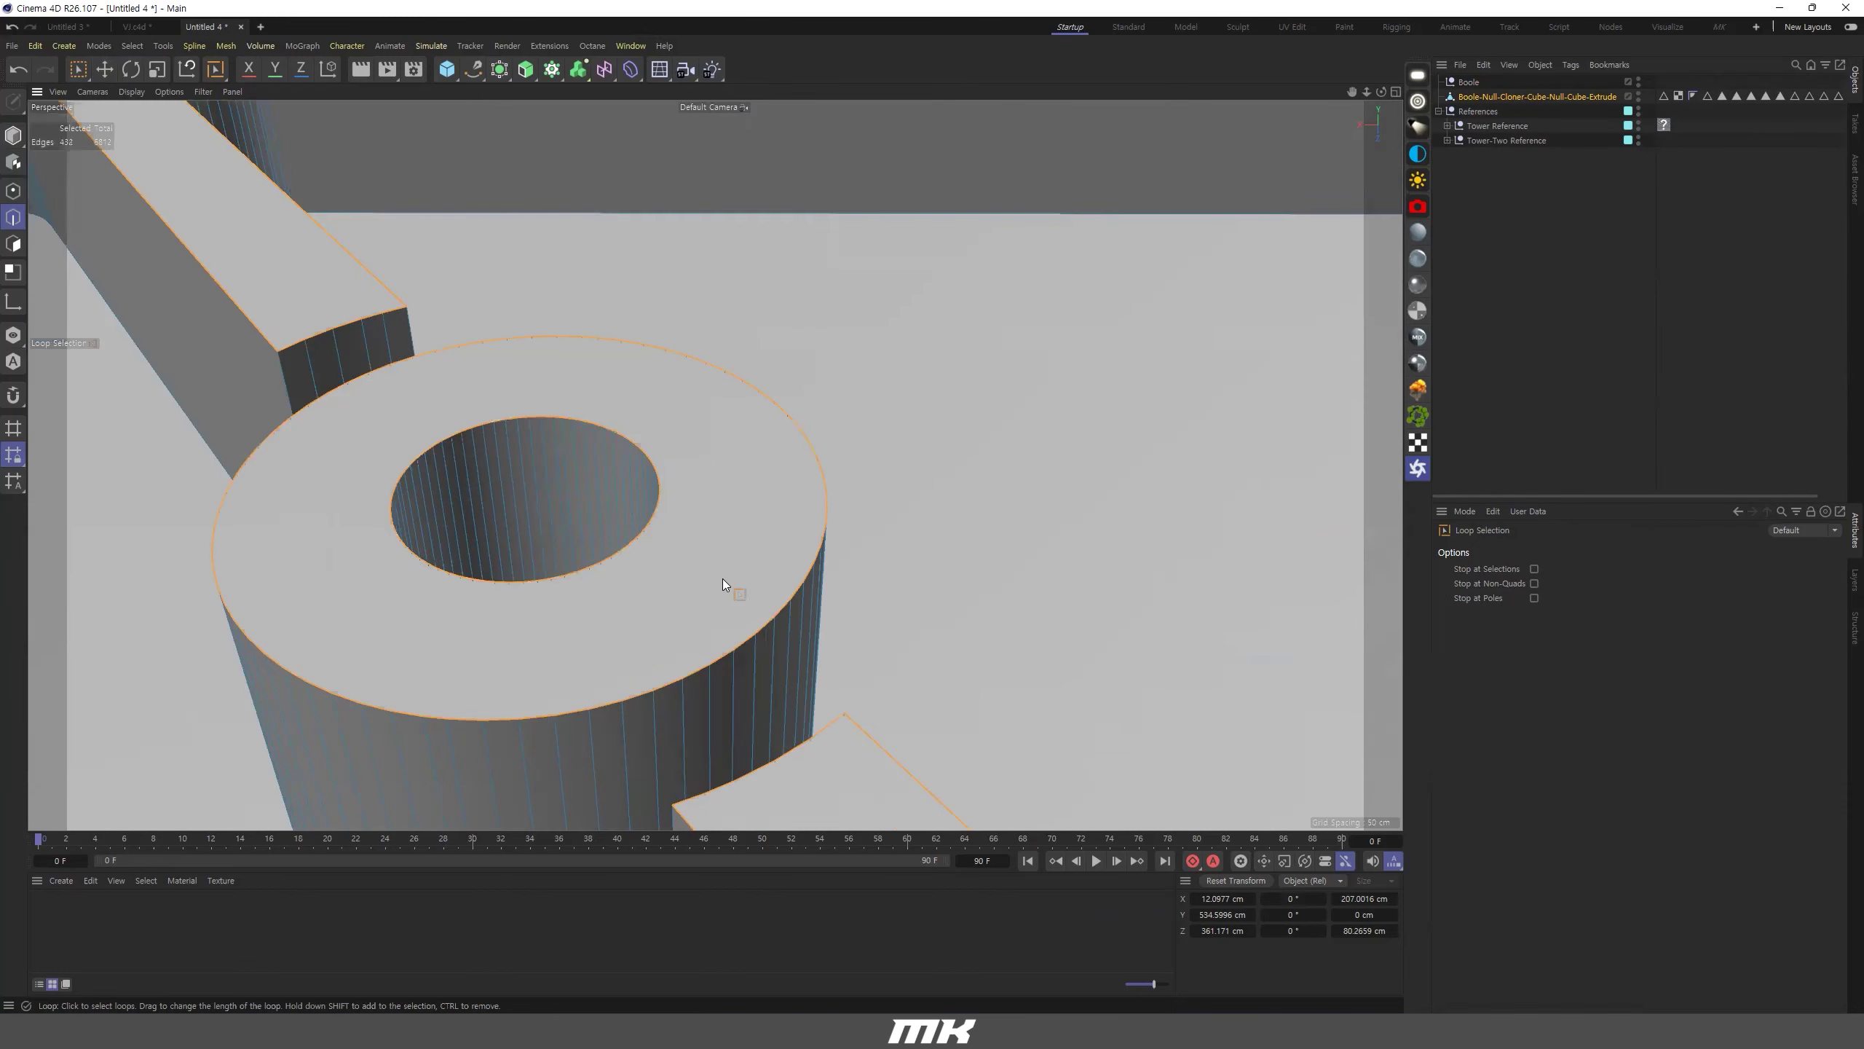
{"action": "right_click_drag", "start_coordinate": [722, 579], "coordinate": [307, 615], "text": "alt"}
{"action": "middle_click_drag", "start_coordinate": [307, 615], "coordinate": [683, 435], "text": "alt"}
{"action": "right_click_drag", "start_coordinate": [683, 435], "coordinate": [921, 503], "text": "alt"}
{"action": "left_click_drag", "start_coordinate": [920, 503], "coordinate": [832, 536], "text": "alt"}
{"action": "left_click", "coordinate": [827, 525], "text": "shift"}
{"action": "right_click_drag", "start_coordinate": [855, 563], "coordinate": [793, 564], "text": "alt"}
{"action": "middle_click_drag", "start_coordinate": [951, 615], "coordinate": [956, 577], "text": "alt"}
{"action": "right_click", "coordinate": [1142, 383]}
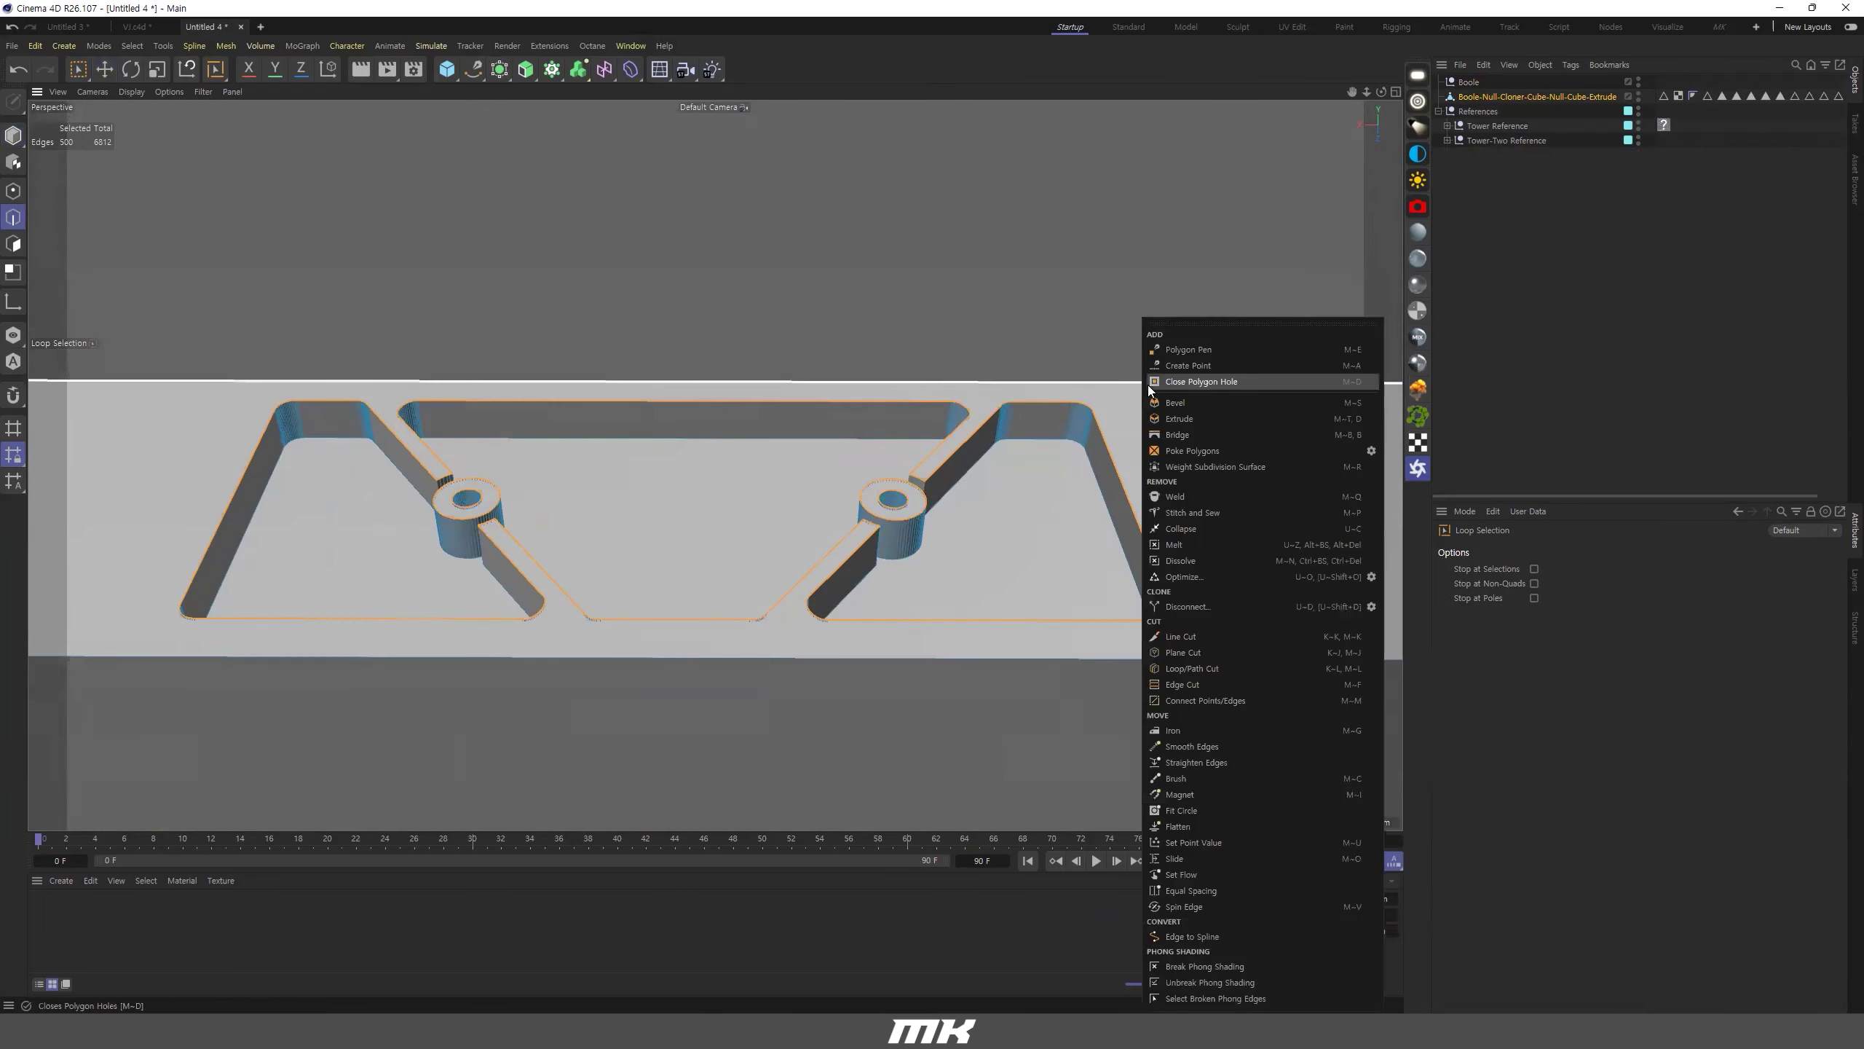
{"action": "left_click", "coordinate": [1198, 404]}
{"action": "mouse_move", "coordinate": [1198, 404]}
{"action": "left_mouse_down"}
{"action": "mouse_move", "coordinate": [1240, 404]}
{"action": "mouse_move", "coordinate": [1175, 404]}
{"action": "mouse_move", "coordinate": [1191, 406]}
{"action": "left_mouse_up"}
{"action": "left_click", "coordinate": [1521, 376]}
Switch the viewport to shaded display without lines and check the bevelled panel edges.
{"action": "scroll", "coordinate": [878, 470], "scroll_direction": "down", "scroll_amount": 5}
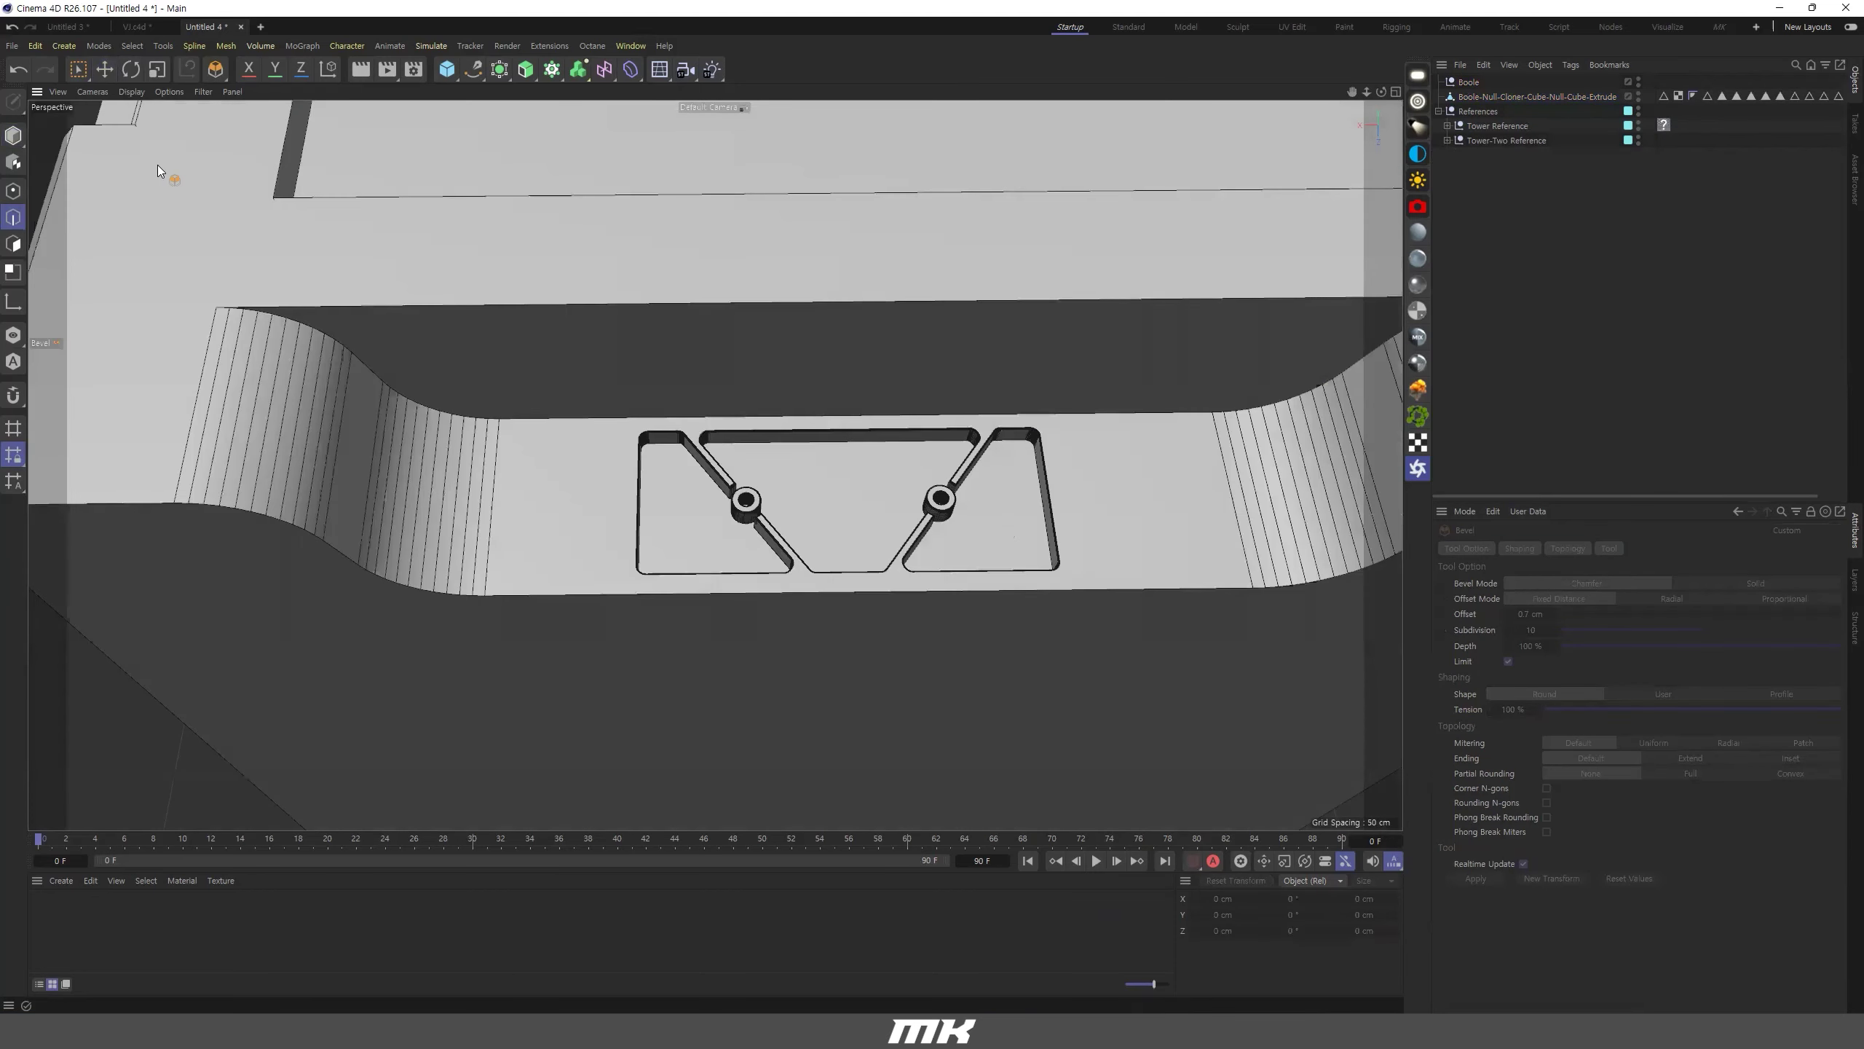
{"action": "left_click", "coordinate": [124, 92]}
{"action": "left_click", "coordinate": [145, 134]}
{"action": "mouse_move", "coordinate": [885, 588]}
{"action": "right_mouse_down", "text": "alt"}
{"action": "mouse_move", "coordinate": [822, 596]}
{"action": "mouse_move", "coordinate": [1044, 496]}
{"action": "right_mouse_up", "text": "alt"}
{"action": "middle_click_drag", "start_coordinate": [1044, 496], "coordinate": [991, 524], "text": "alt"}
{"action": "right_click_drag", "start_coordinate": [990, 524], "coordinate": [1092, 499], "text": "alt"}
{"action": "left_click_drag", "start_coordinate": [1093, 498], "coordinate": [1053, 468], "text": "alt"}
{"action": "scroll", "coordinate": [706, 491], "scroll_direction": "up", "scroll_amount": 3}
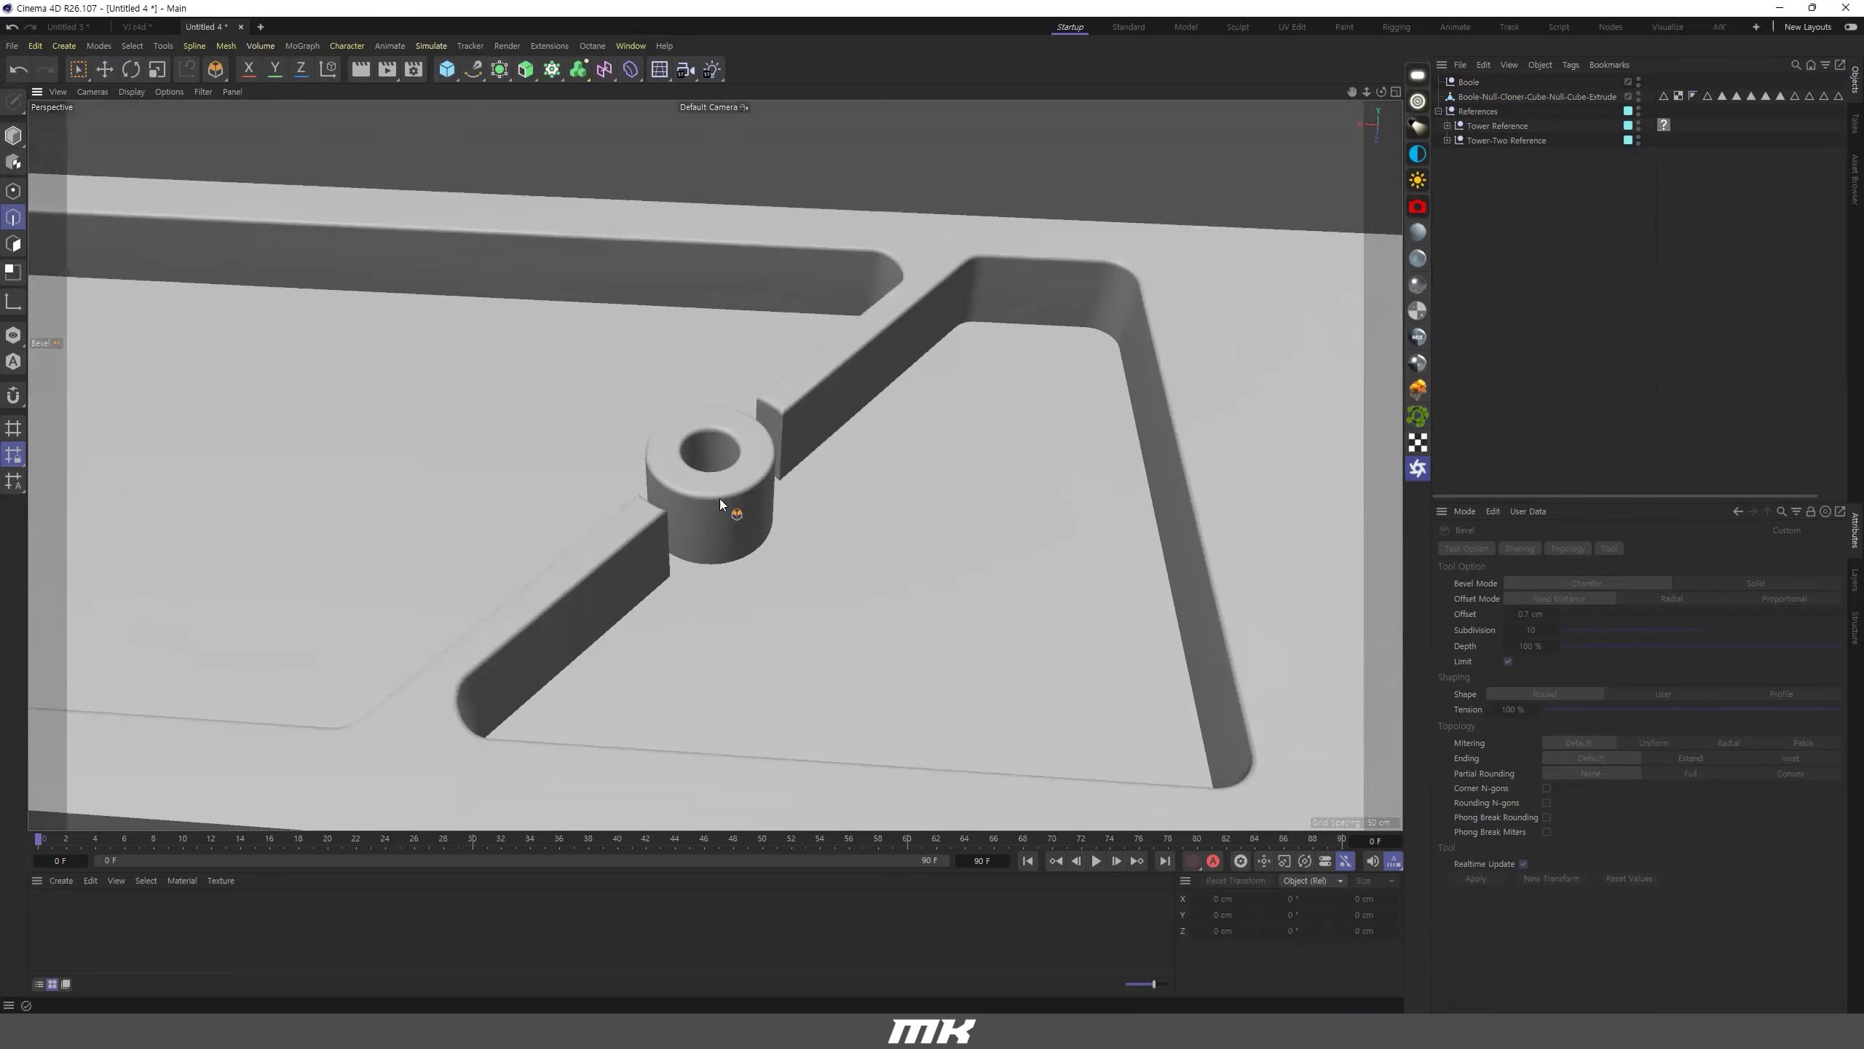
{"action": "scroll", "coordinate": [725, 495], "scroll_direction": "down", "scroll_amount": 6}
{"action": "scroll", "coordinate": [744, 486], "scroll_direction": "down", "scroll_amount": 10}
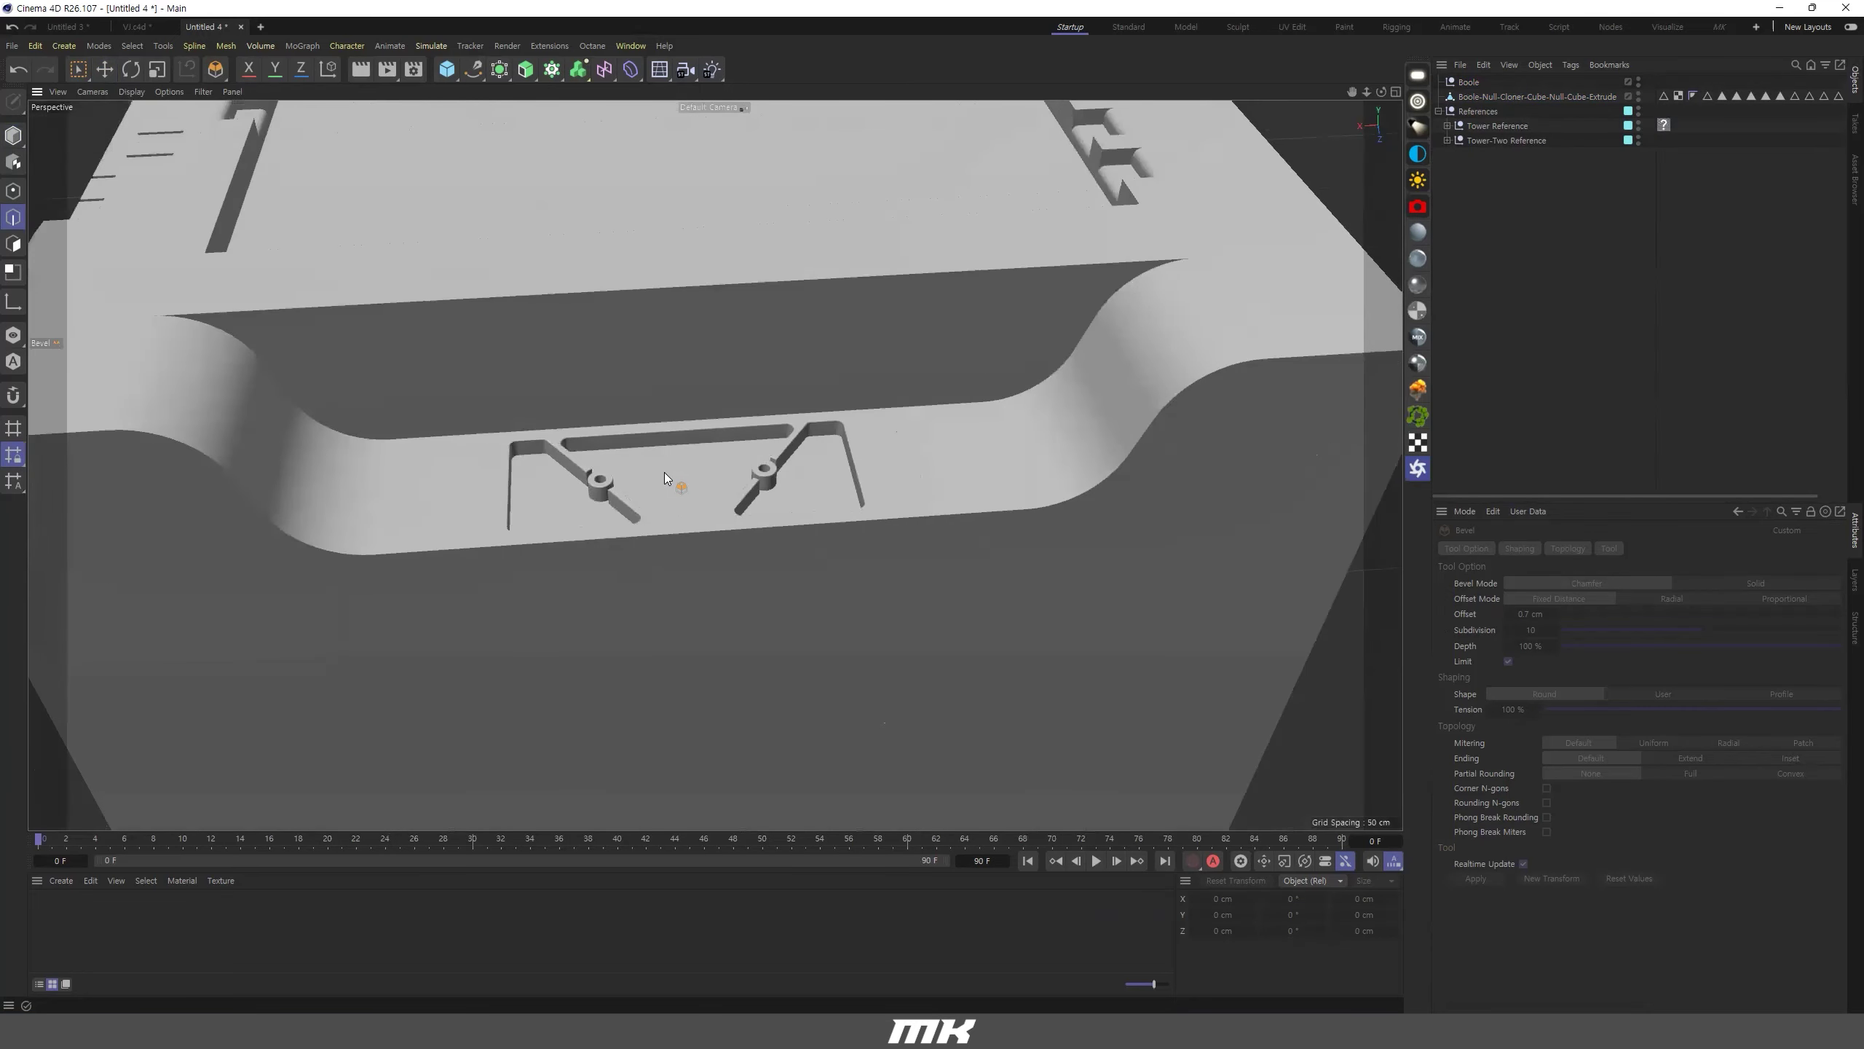
Examine the reference towers' sides and corners alongside the rebuilt tower.
{"action": "left_click_drag", "start_coordinate": [789, 578], "coordinate": [801, 514], "text": "alt"}
{"action": "scroll", "coordinate": [800, 573], "scroll_direction": "up", "scroll_amount": 4}
{"action": "left_click_drag", "start_coordinate": [937, 588], "coordinate": [1241, 441], "text": "alt"}
{"action": "left_click_drag", "start_coordinate": [1021, 587], "coordinate": [844, 674], "text": "alt"}
{"action": "scroll", "coordinate": [830, 693], "scroll_direction": "up", "scroll_amount": 5}
{"action": "scroll", "coordinate": [952, 455], "scroll_direction": "down", "scroll_amount": 6}
{"action": "left_click_drag", "start_coordinate": [676, 523], "coordinate": [1016, 570], "text": "alt"}
{"action": "scroll", "coordinate": [837, 542], "scroll_direction": "down", "scroll_amount": 2}
{"action": "right_click_drag", "start_coordinate": [972, 594], "coordinate": [796, 572], "text": "alt"}
{"action": "middle_click_drag", "start_coordinate": [663, 629], "coordinate": [745, 620], "text": "alt"}
{"action": "right_click_drag", "start_coordinate": [745, 620], "coordinate": [1197, 591], "text": "alt"}
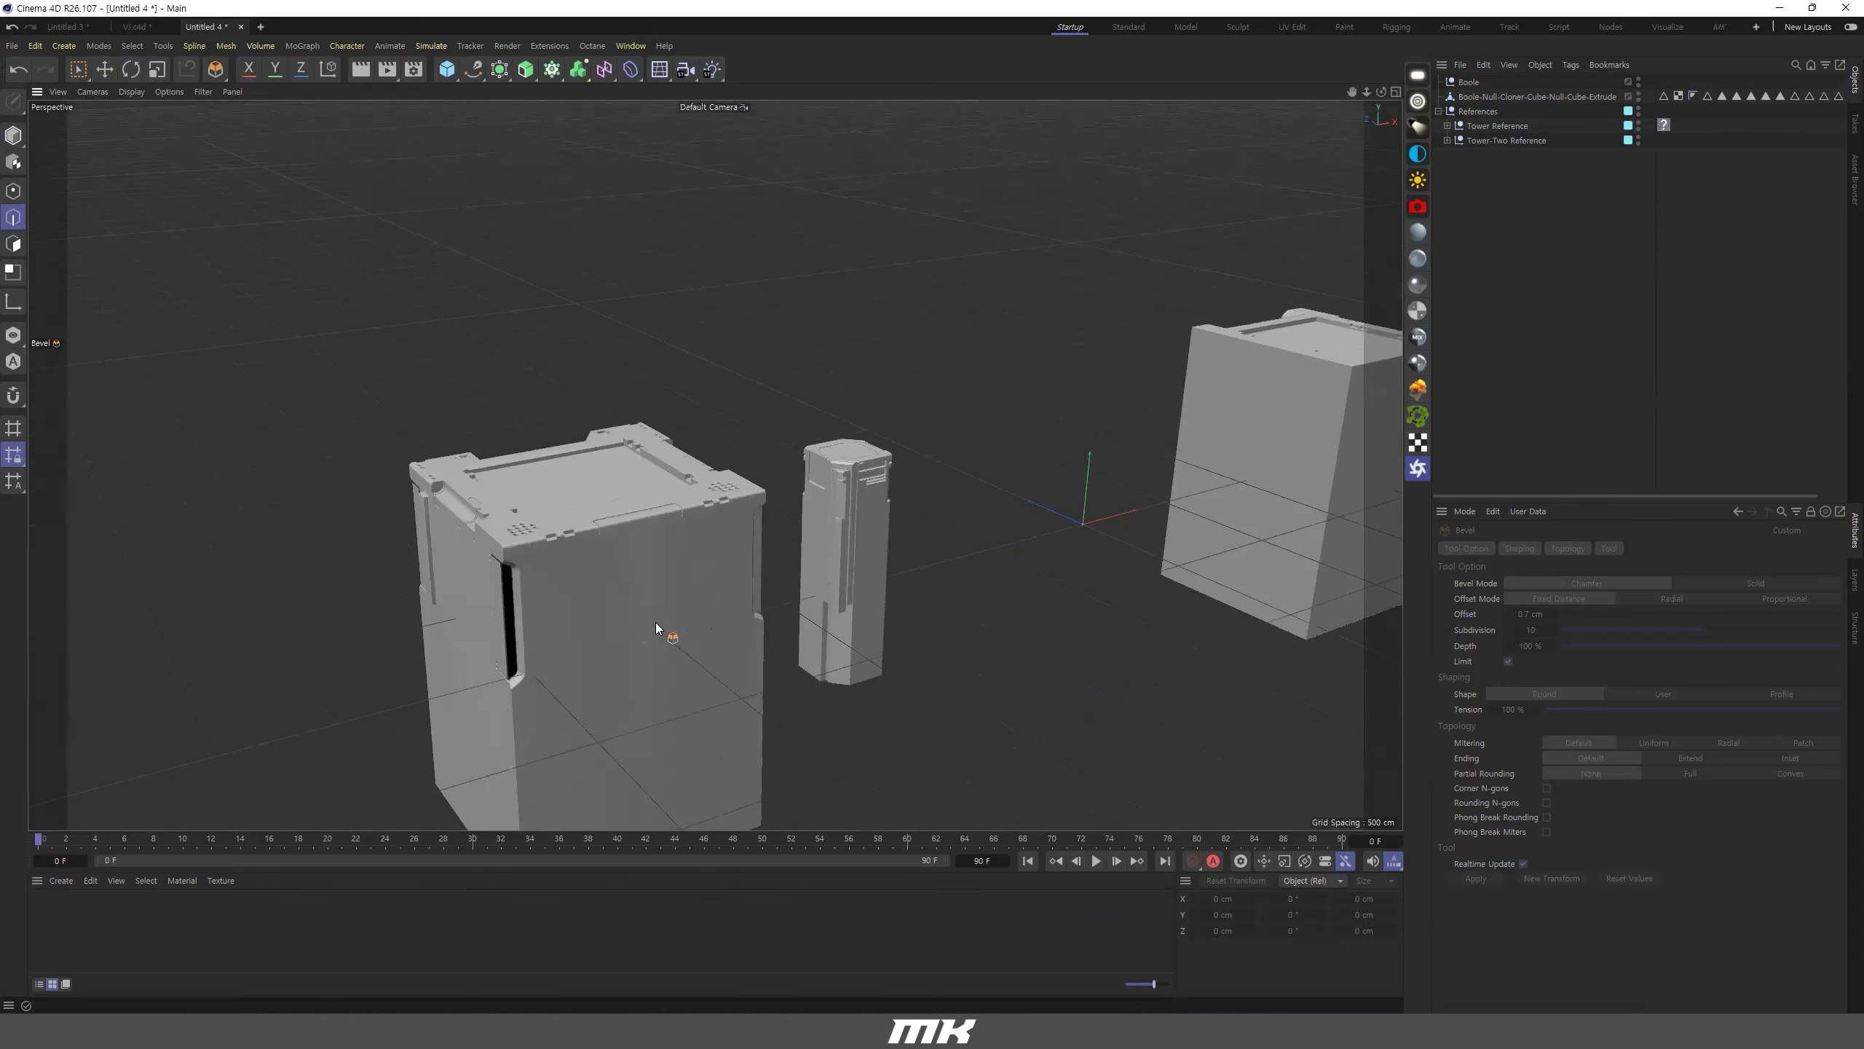
{"action": "left_click_drag", "start_coordinate": [892, 562], "coordinate": [793, 539], "text": "alt"}
{"action": "right_click_drag", "start_coordinate": [793, 539], "coordinate": [833, 449], "text": "alt"}
{"action": "left_click_drag", "start_coordinate": [833, 449], "coordinate": [610, 587], "text": "alt"}
{"action": "middle_click_drag", "start_coordinate": [1123, 631], "coordinate": [688, 685], "text": "alt"}
{"action": "middle_click_drag", "start_coordinate": [905, 443], "coordinate": [693, 526], "text": "alt"}
{"action": "right_click_drag", "start_coordinate": [708, 522], "coordinate": [841, 526], "text": "alt"}
{"action": "left_click_drag", "start_coordinate": [744, 514], "coordinate": [716, 518], "text": "alt"}
{"action": "scroll", "coordinate": [721, 514], "scroll_direction": "down", "scroll_amount": 2}
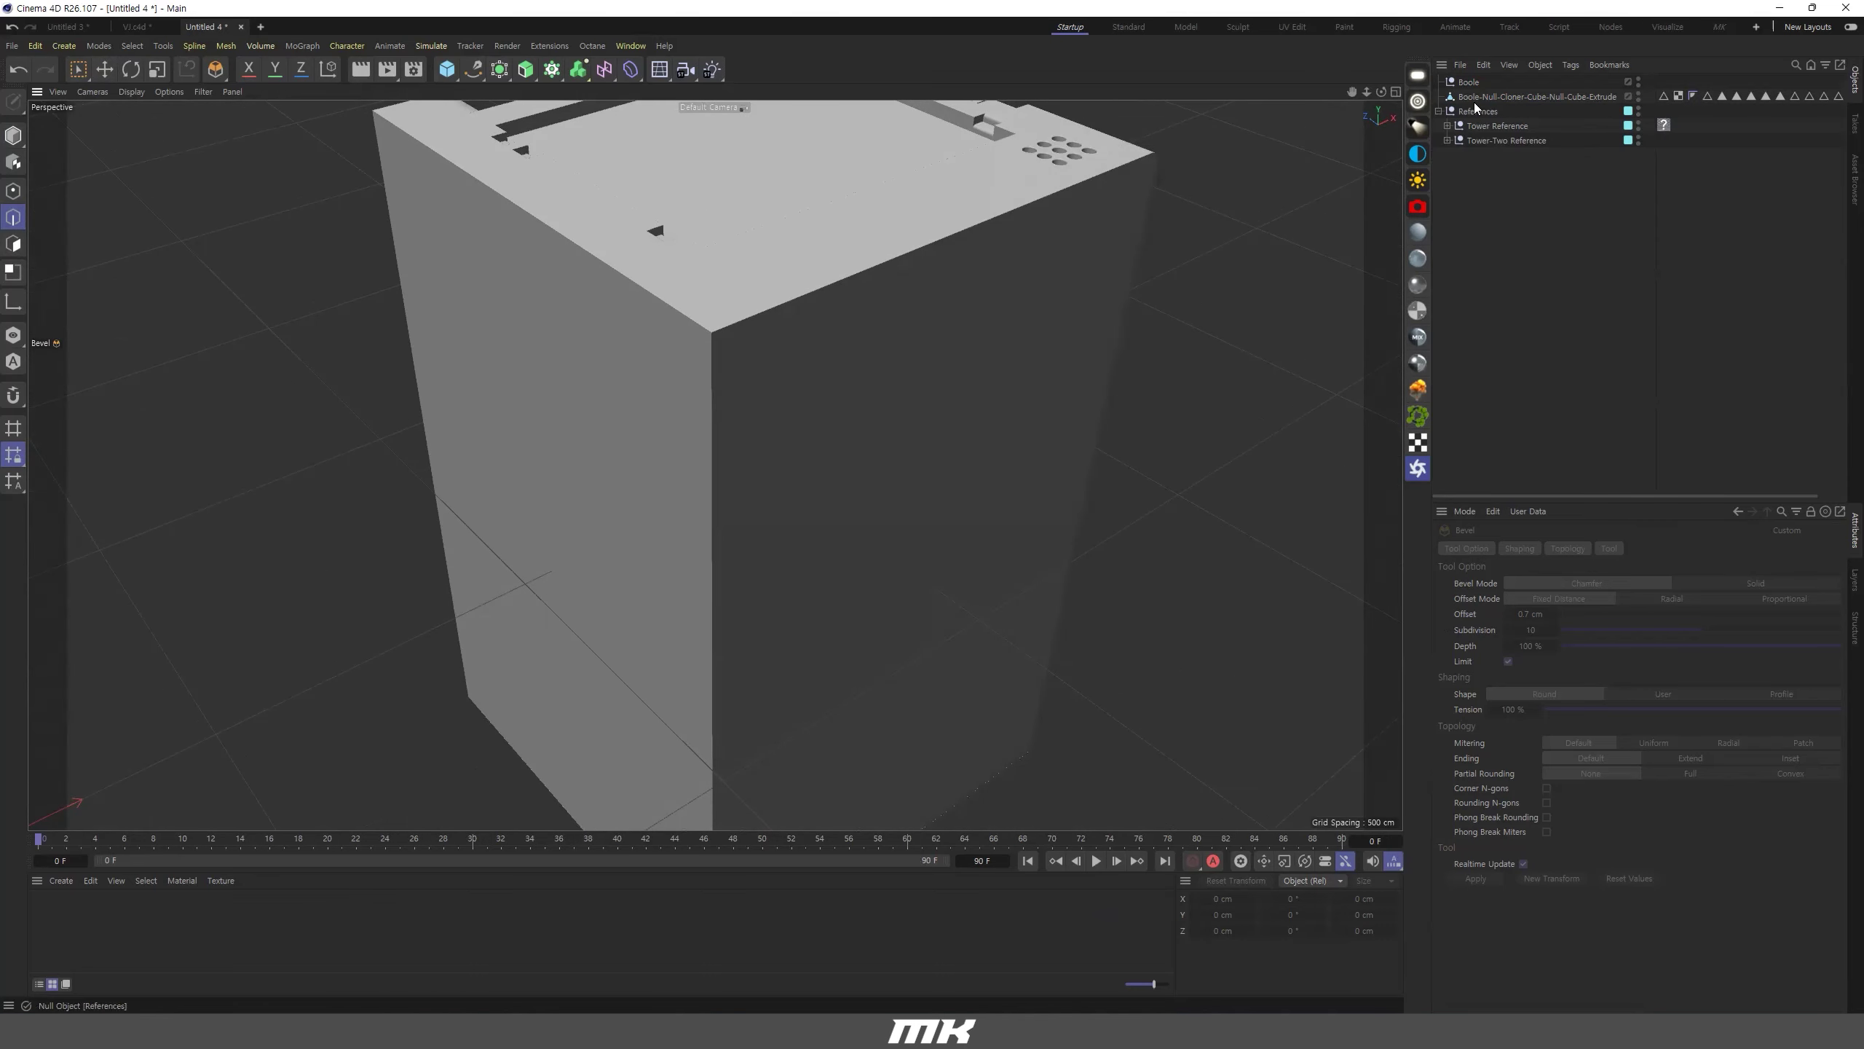
Bevel the rebuilt tower's vertical corner edge near the grid of round holes with a 137 cm offset and 0 subdivisions.
{"action": "left_click", "coordinate": [1536, 96]}
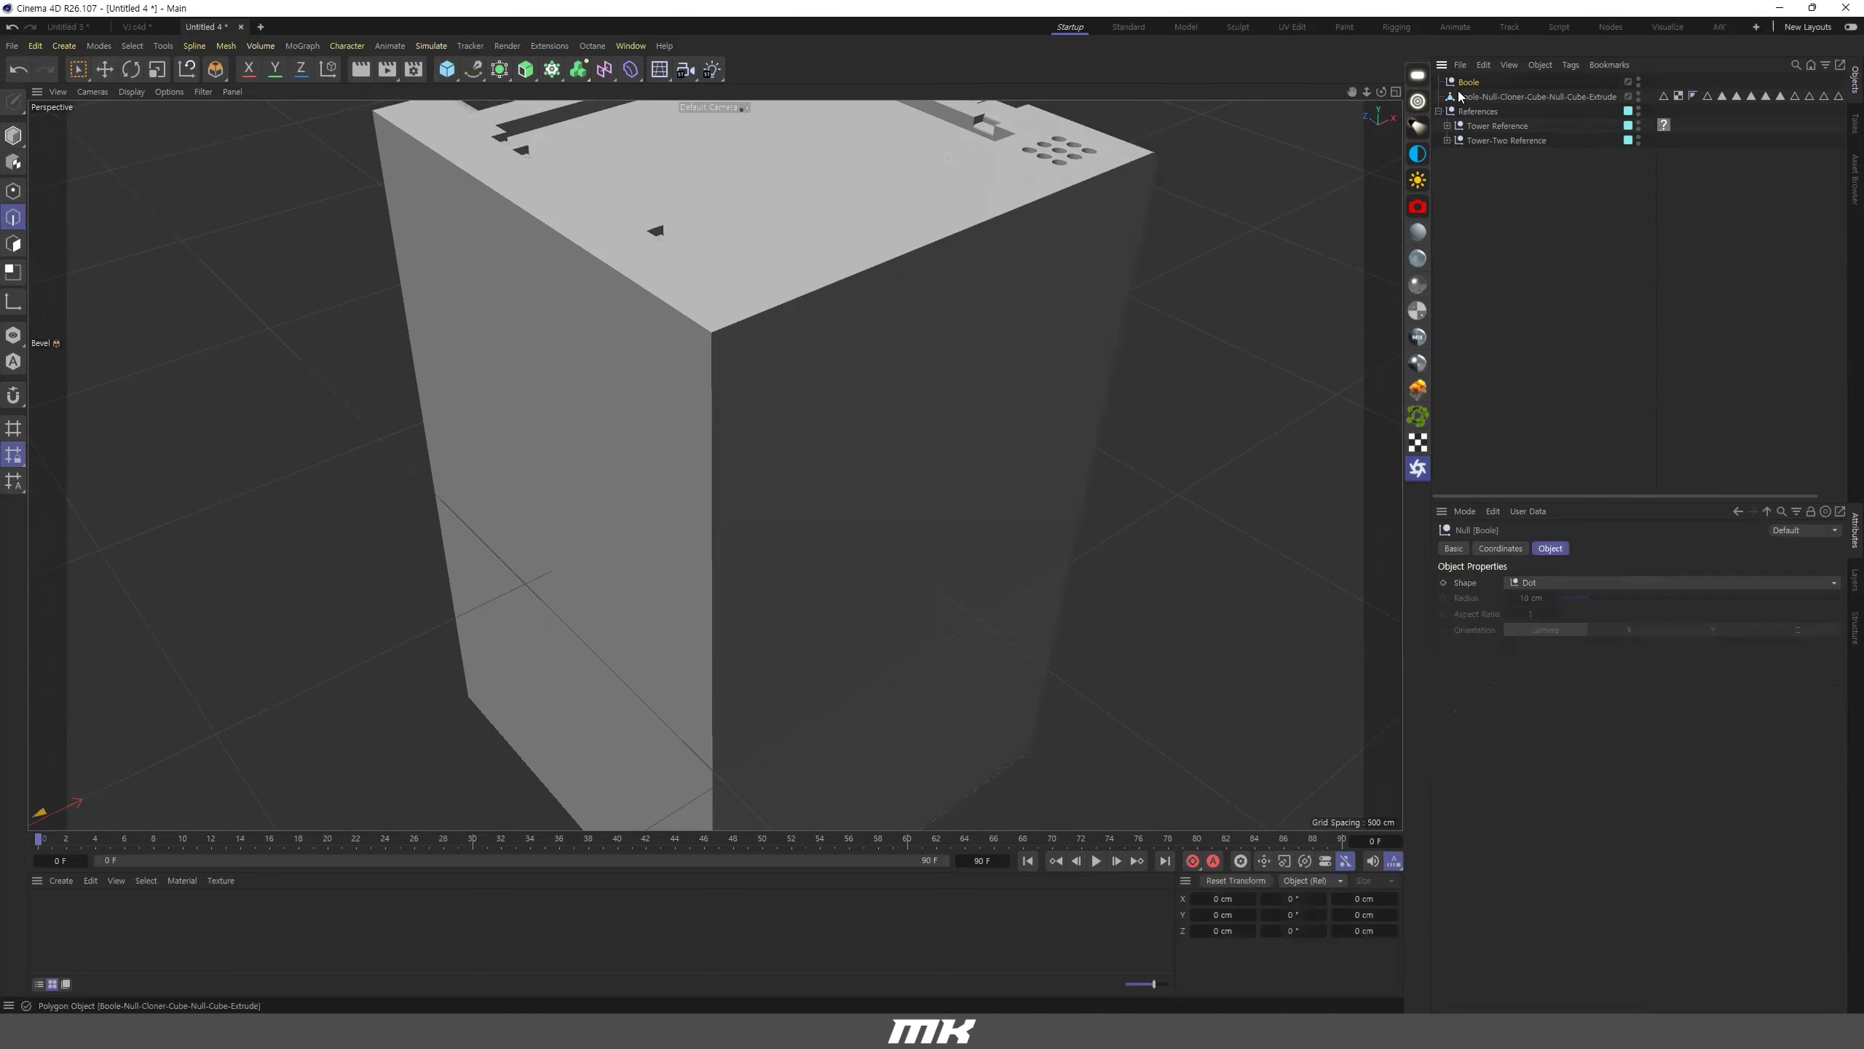
{"action": "left_click", "coordinate": [713, 428]}
{"action": "left_click_drag", "start_coordinate": [896, 469], "coordinate": [1032, 507], "text": "alt"}
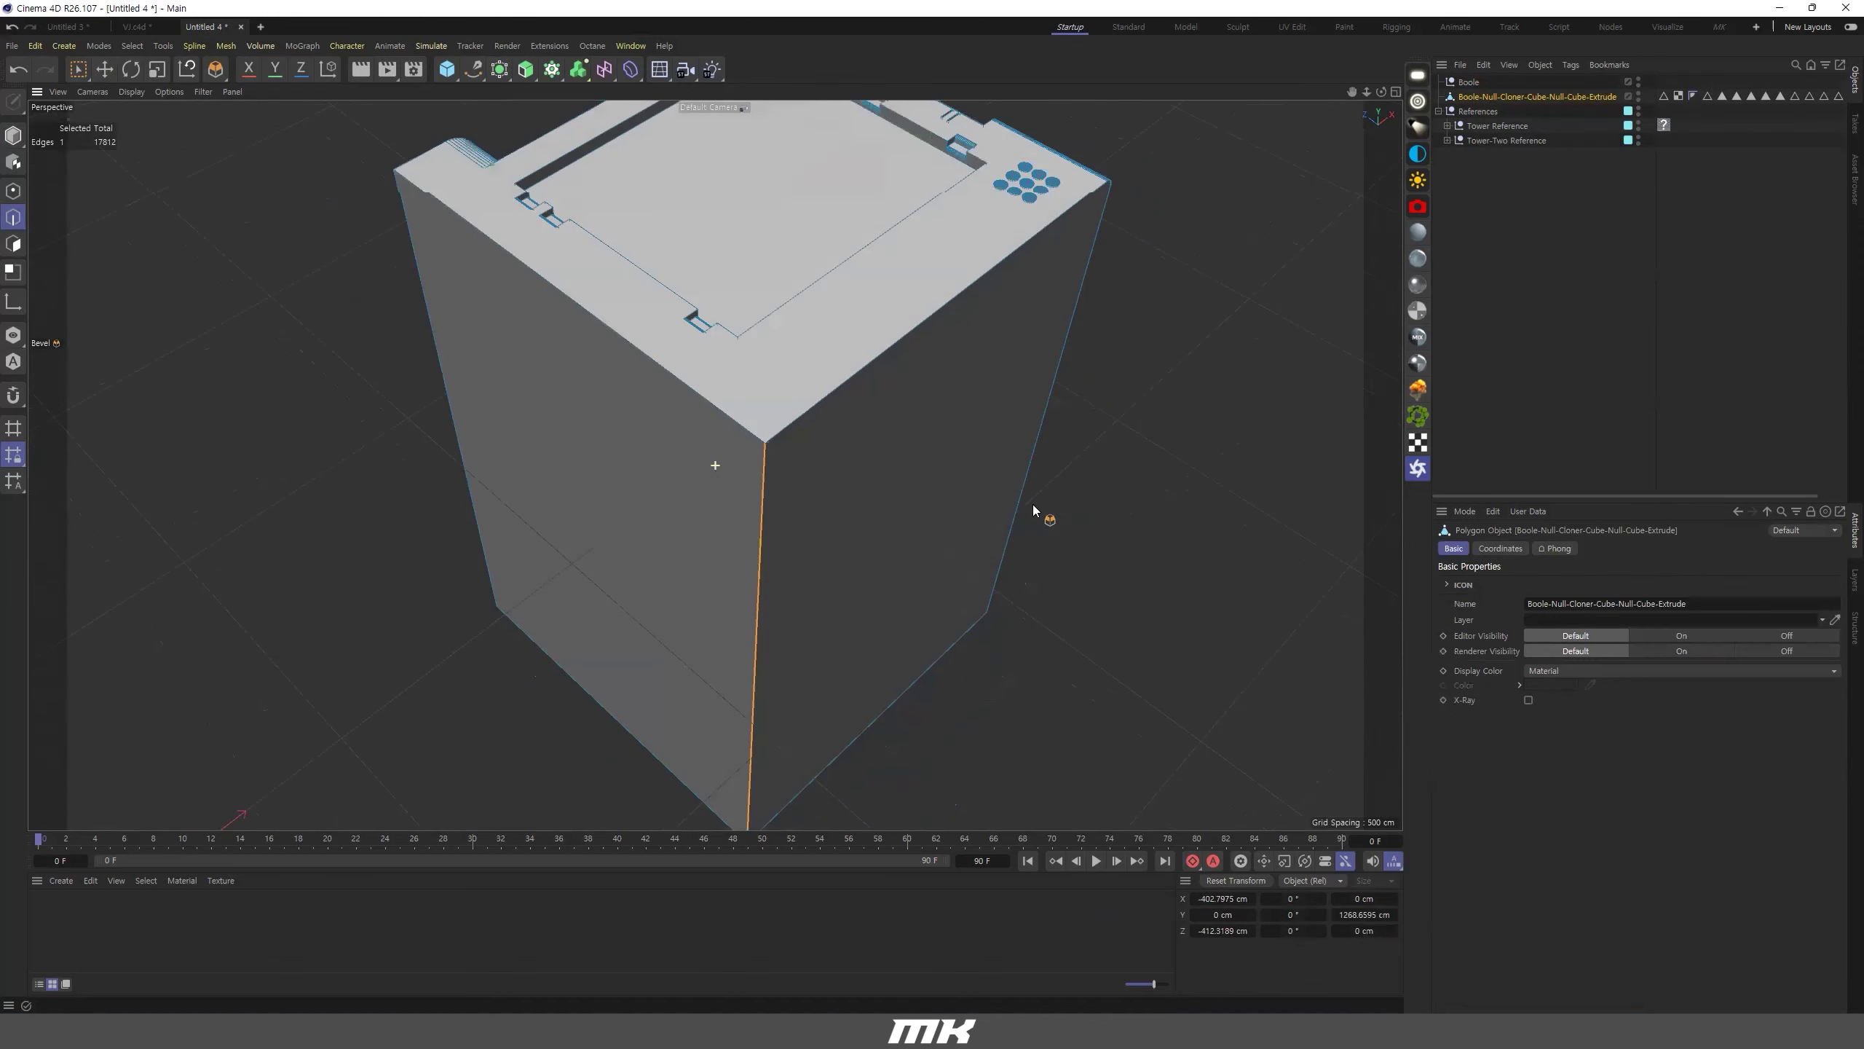
{"action": "right_click", "coordinate": [1181, 413]}
{"action": "left_click", "coordinate": [1215, 406]}
{"action": "left_click_drag", "start_coordinate": [1366, 598], "coordinate": [1486, 641]}
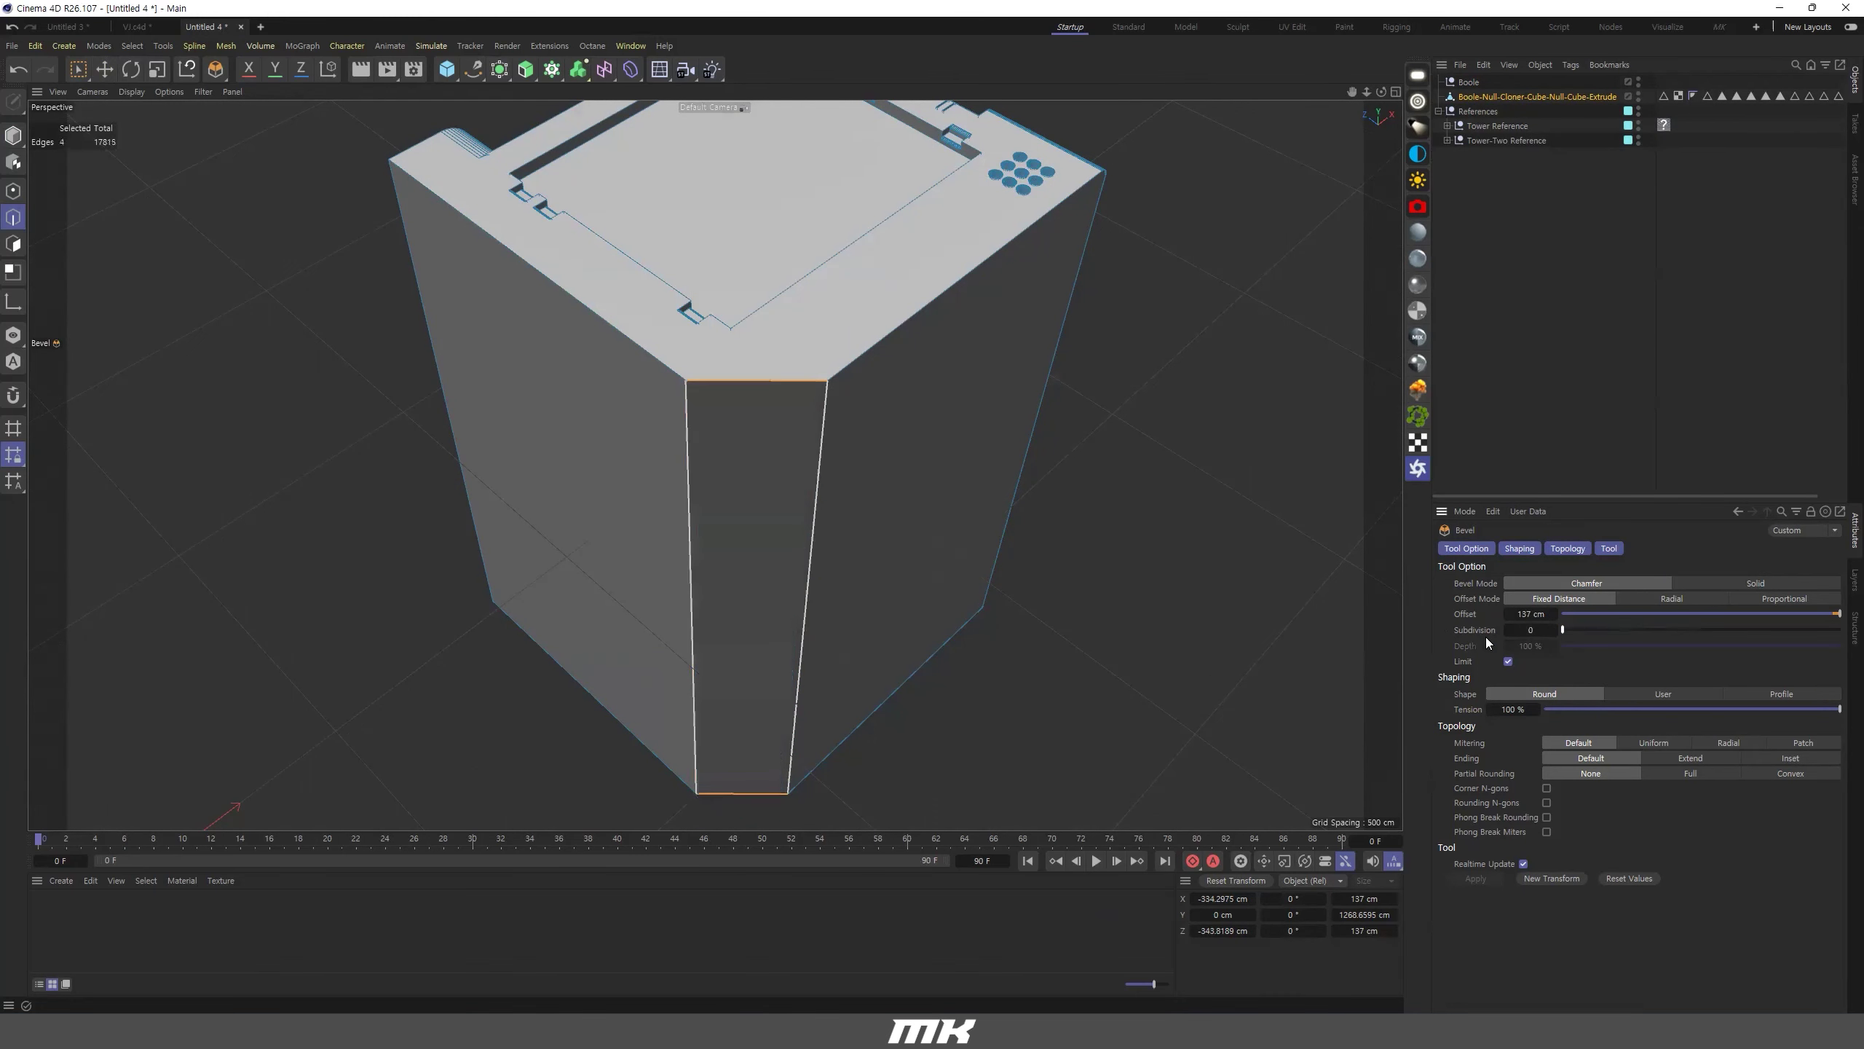
{"action": "scroll", "coordinate": [529, 541], "scroll_direction": "down", "scroll_amount": 3}
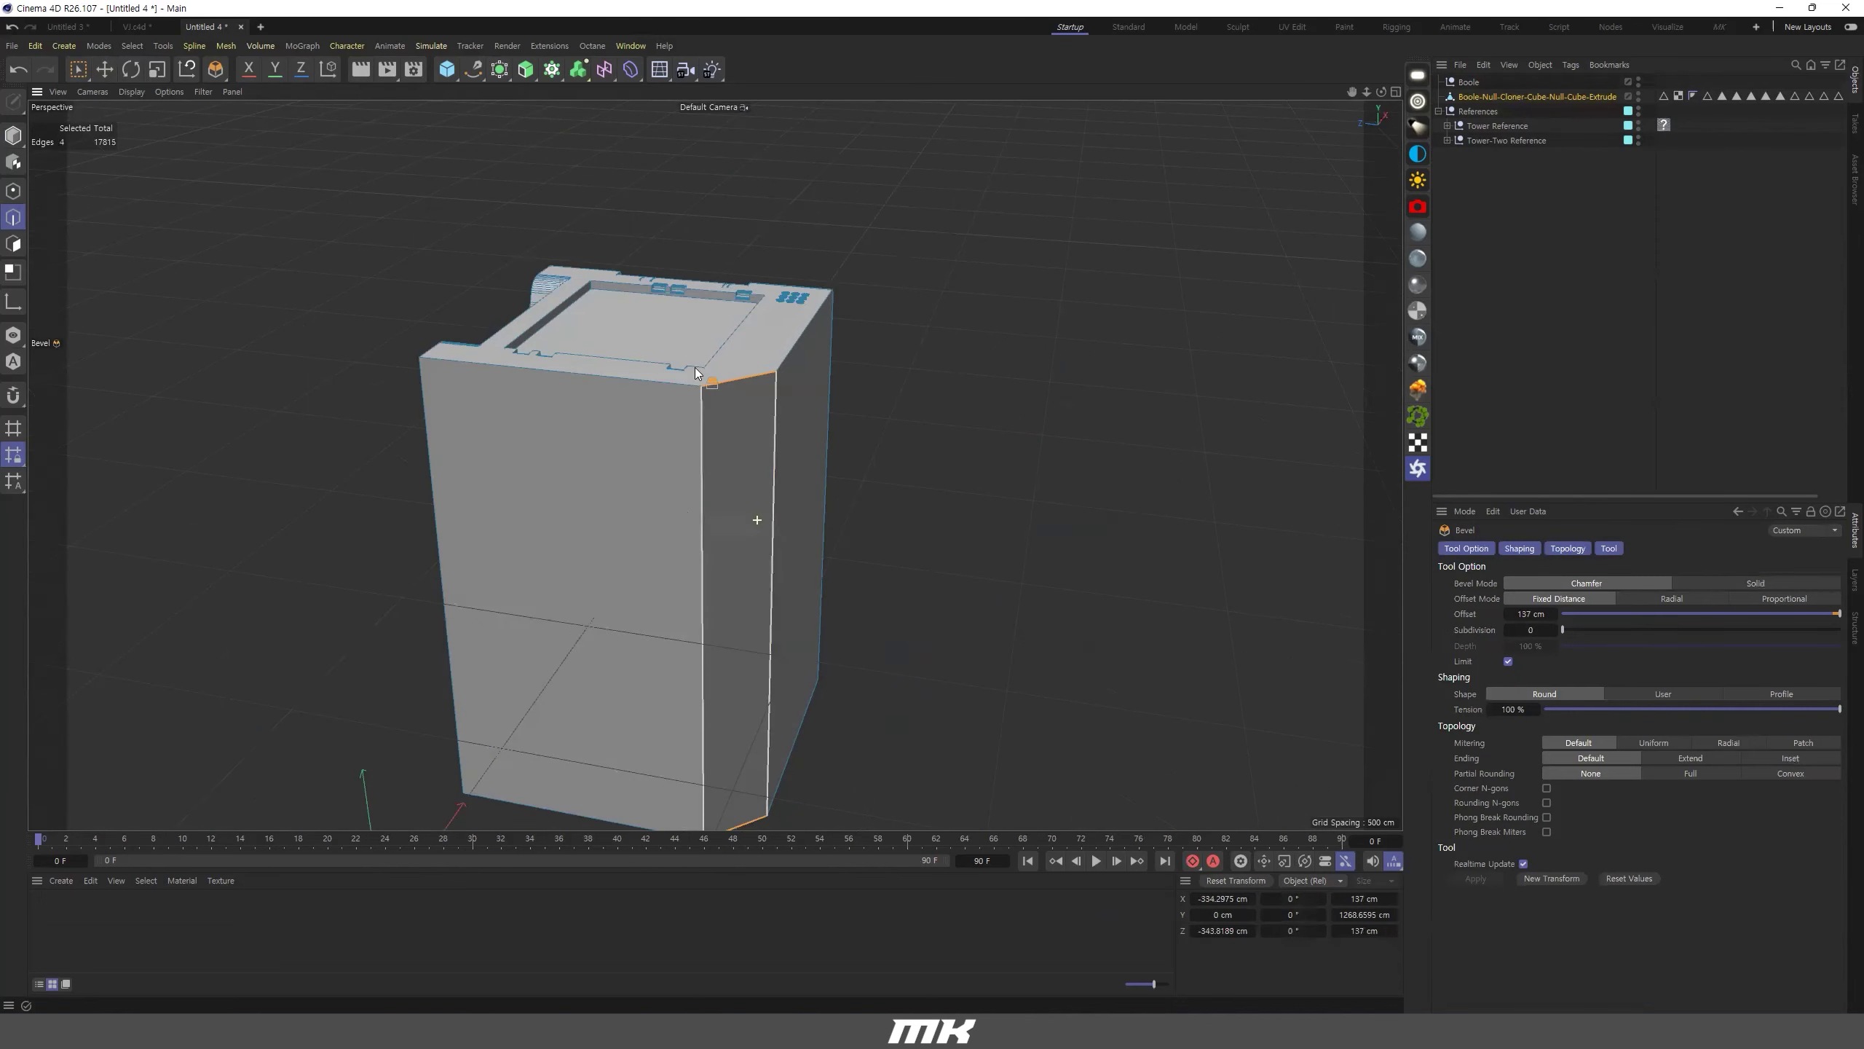
Add a cube primitive at the rebuilt tower, activate the Move tool and check the cube against the bevelled corner.
{"action": "left_click_drag", "start_coordinate": [695, 368], "coordinate": [727, 396], "text": "alt"}
{"action": "left_click_drag", "start_coordinate": [447, 70], "coordinate": [566, 93]}
{"action": "scroll", "coordinate": [595, 443], "scroll_direction": "down", "scroll_amount": 3}
{"action": "left_click_drag", "start_coordinate": [595, 443], "coordinate": [653, 423], "text": "alt"}
{"action": "left_click", "coordinate": [104, 69]}
{"action": "scroll", "coordinate": [721, 505], "scroll_direction": "up", "scroll_amount": 5}
{"action": "left_click_drag", "start_coordinate": [680, 536], "coordinate": [638, 481], "text": "alt"}
{"action": "left_click_drag", "start_coordinate": [757, 550], "coordinate": [691, 487], "text": "alt"}
{"action": "scroll", "coordinate": [732, 472], "scroll_direction": "down", "scroll_amount": 2}
{"action": "left_click_drag", "start_coordinate": [660, 334], "coordinate": [654, 404], "text": "alt"}
{"action": "scroll", "coordinate": [721, 354], "scroll_direction": "up", "scroll_amount": 2}
{"action": "scroll", "coordinate": [721, 354], "scroll_direction": "down", "scroll_amount": 4}
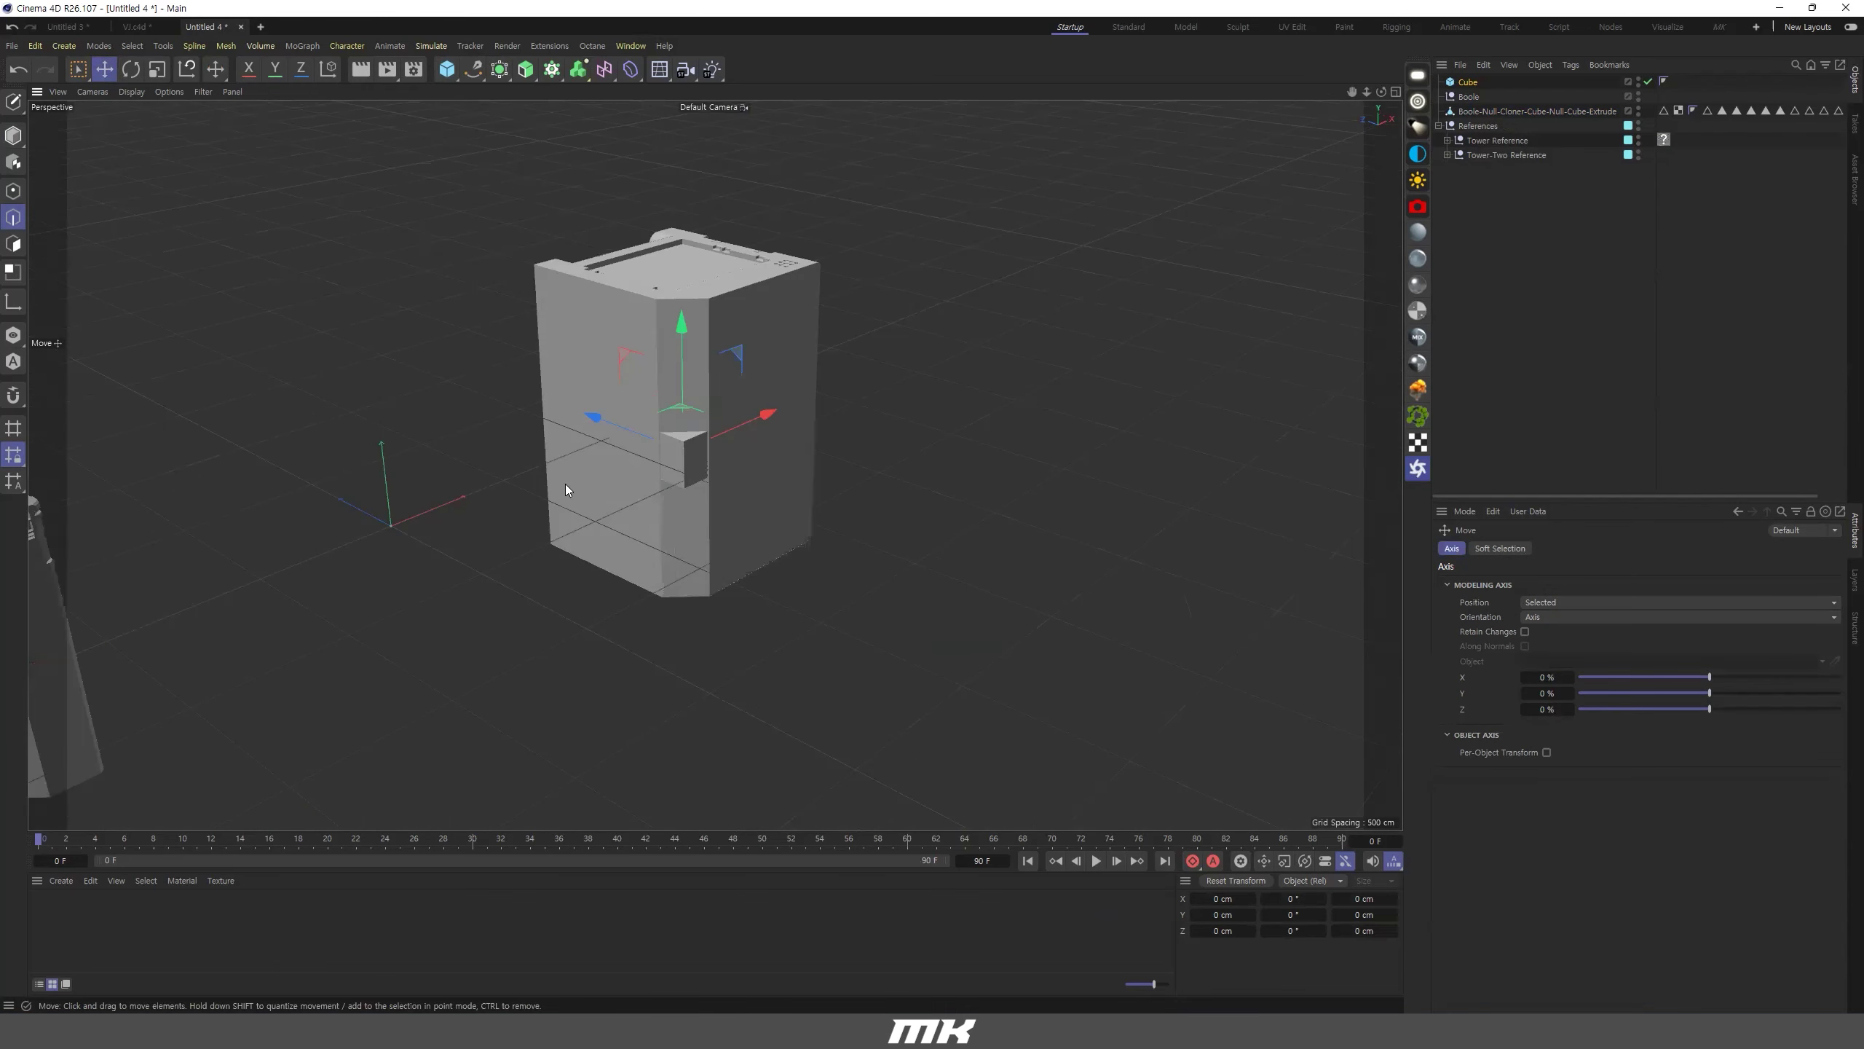
Examine the reference towers' upper rims, recessed side panels and slots up close.
{"action": "left_click_drag", "start_coordinate": [445, 525], "coordinate": [653, 441], "text": "alt"}
{"action": "scroll", "coordinate": [494, 391], "scroll_direction": "up", "scroll_amount": 3}
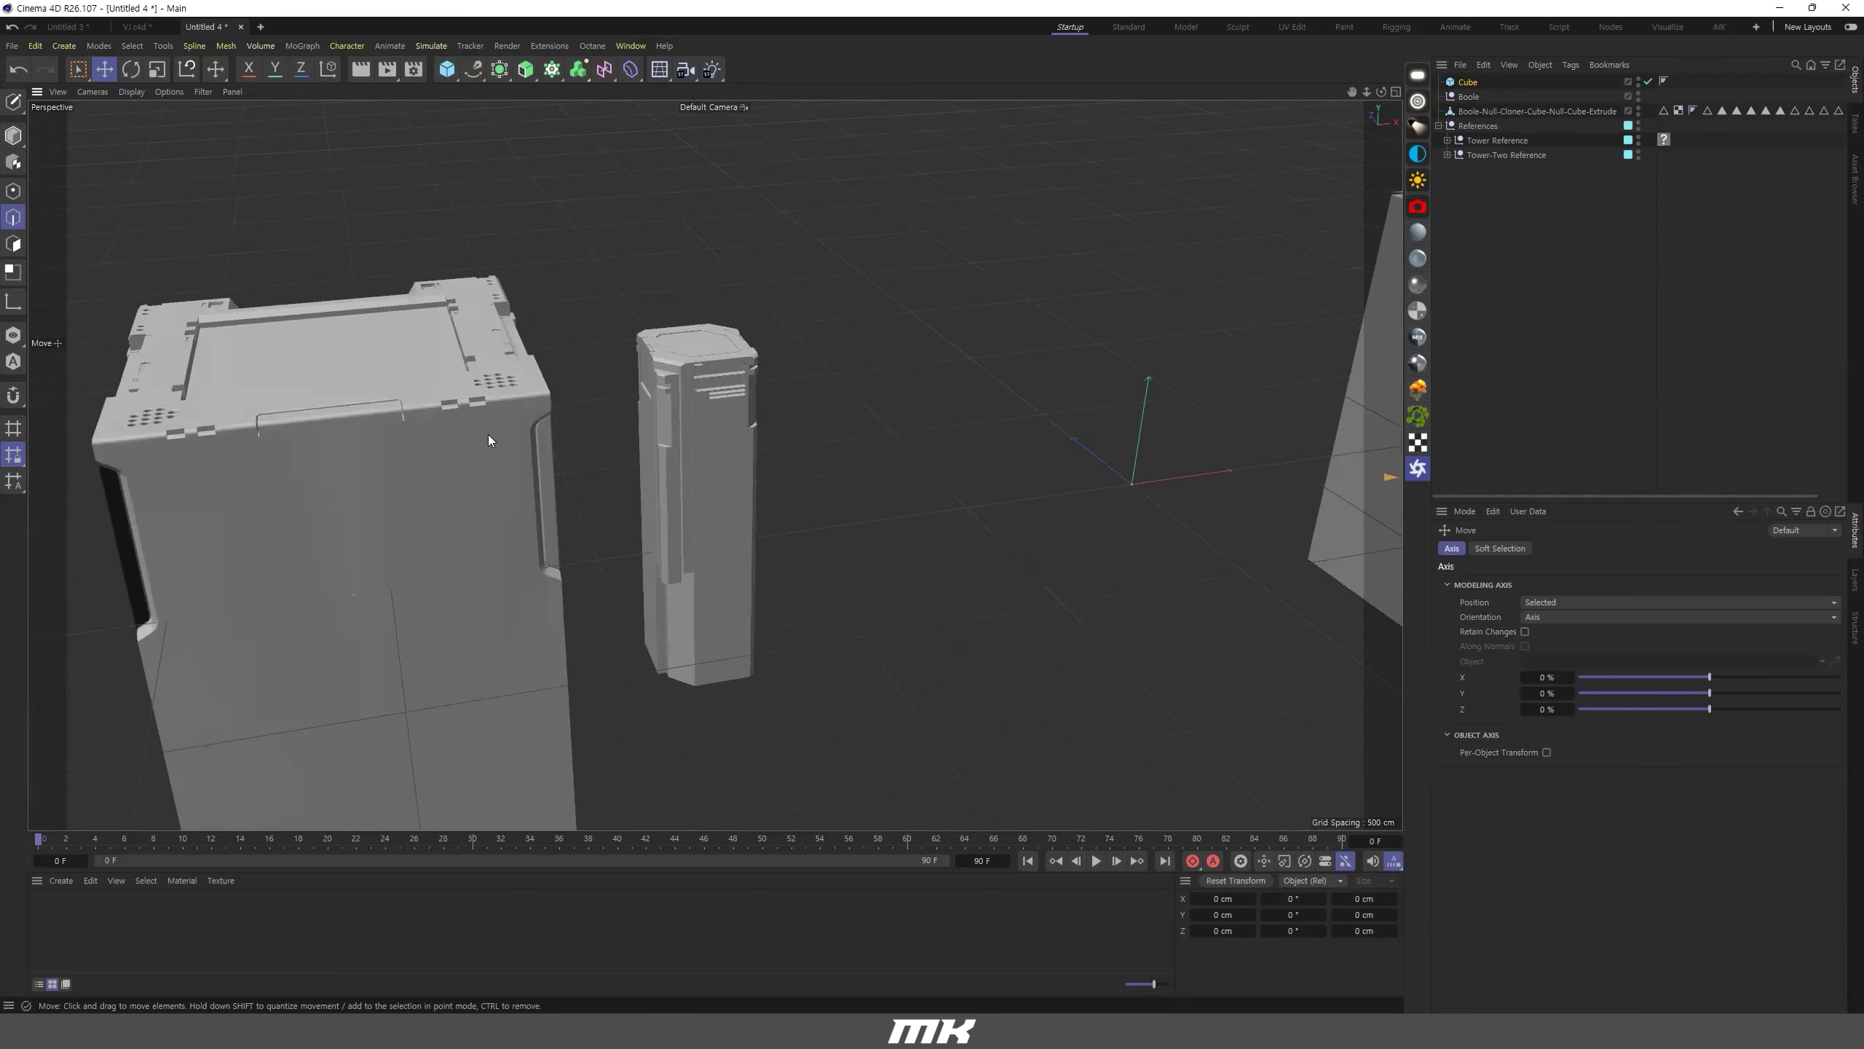
{"action": "scroll", "coordinate": [488, 434], "scroll_direction": "up", "scroll_amount": 3}
{"action": "left_click_drag", "start_coordinate": [973, 473], "coordinate": [940, 440], "text": "alt"}
{"action": "scroll", "coordinate": [1011, 383], "scroll_direction": "up", "scroll_amount": 5}
{"action": "left_click_drag", "start_coordinate": [1011, 382], "coordinate": [984, 338], "text": "alt"}
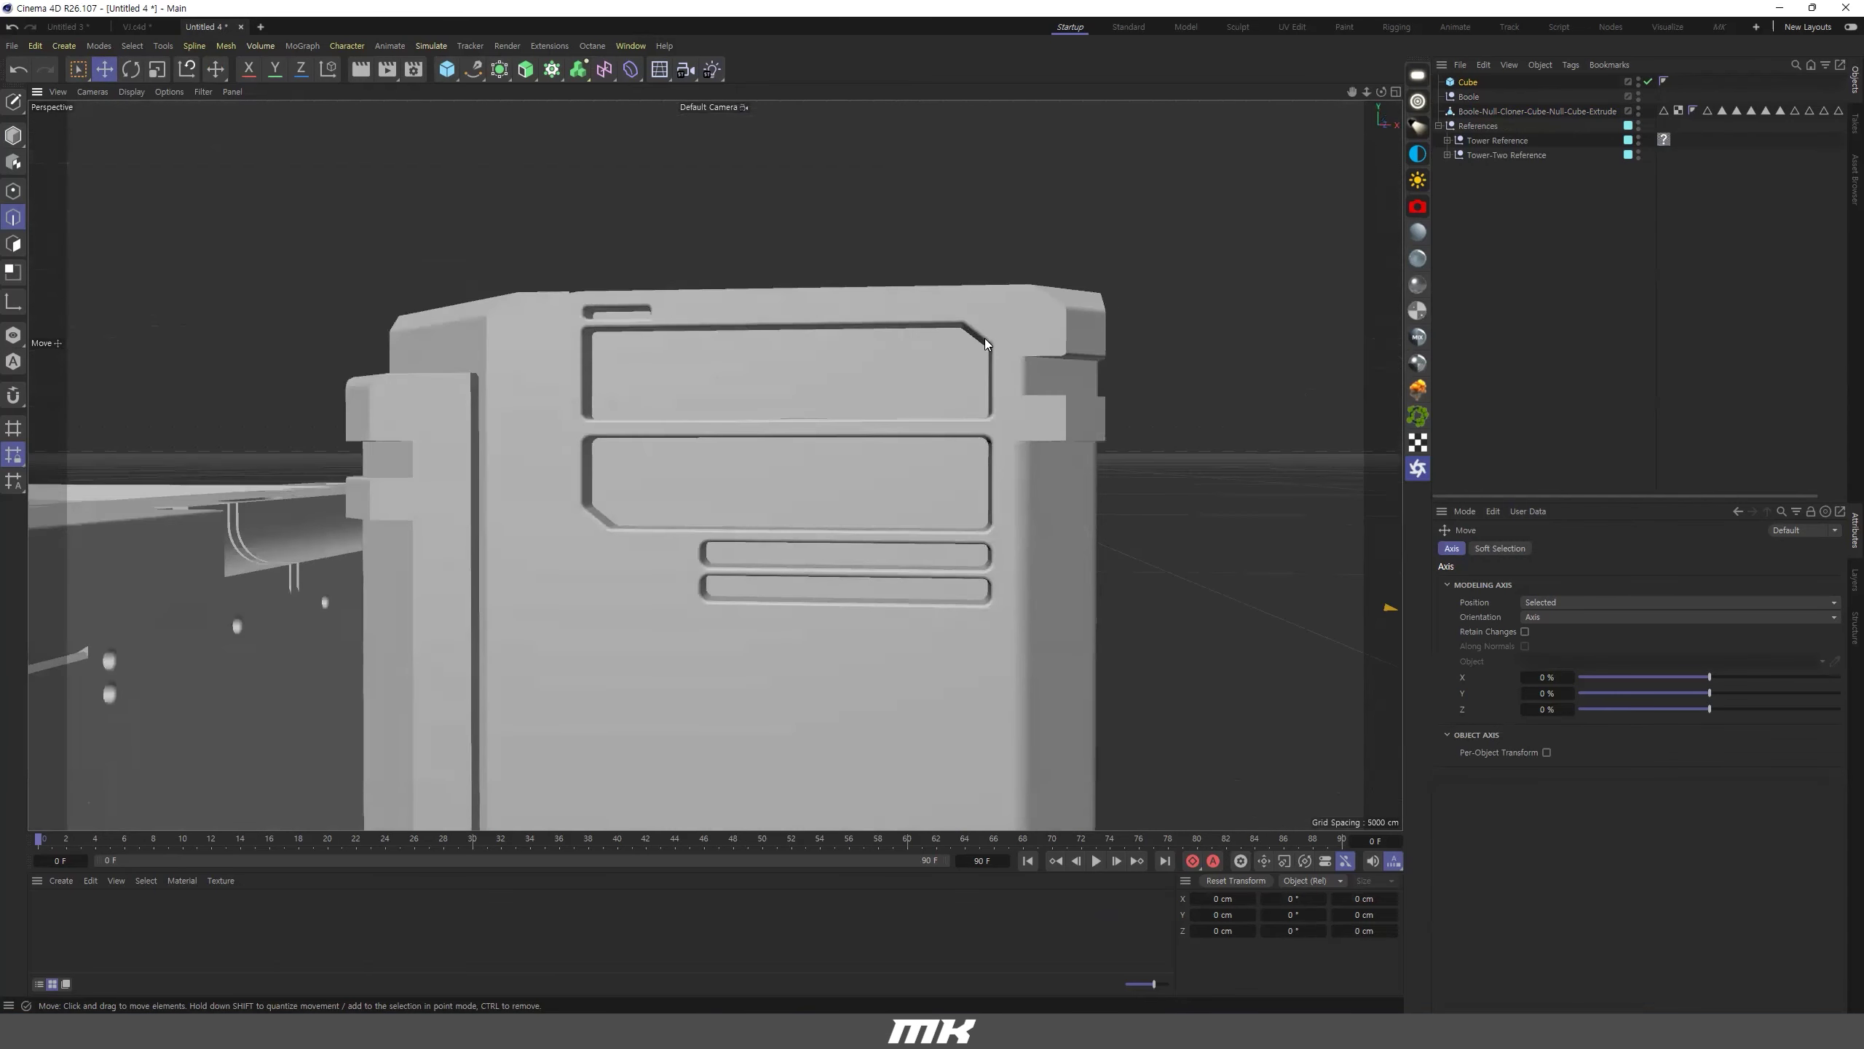
{"action": "left_click_drag", "start_coordinate": [820, 542], "coordinate": [733, 455], "text": "alt"}
{"action": "right_click_drag", "start_coordinate": [969, 516], "coordinate": [704, 533], "text": "alt"}
{"action": "left_click_drag", "start_coordinate": [1002, 531], "coordinate": [971, 578], "text": "alt"}
{"action": "right_click_drag", "start_coordinate": [956, 557], "coordinate": [1071, 570], "text": "alt"}
Examine the rebuilt tower's top face, round holes, edge groove and thin rings from several distances.
{"action": "middle_click_drag", "start_coordinate": [1071, 571], "coordinate": [943, 489], "text": "alt"}
{"action": "middle_click_drag", "start_coordinate": [980, 577], "coordinate": [929, 484], "text": "alt"}
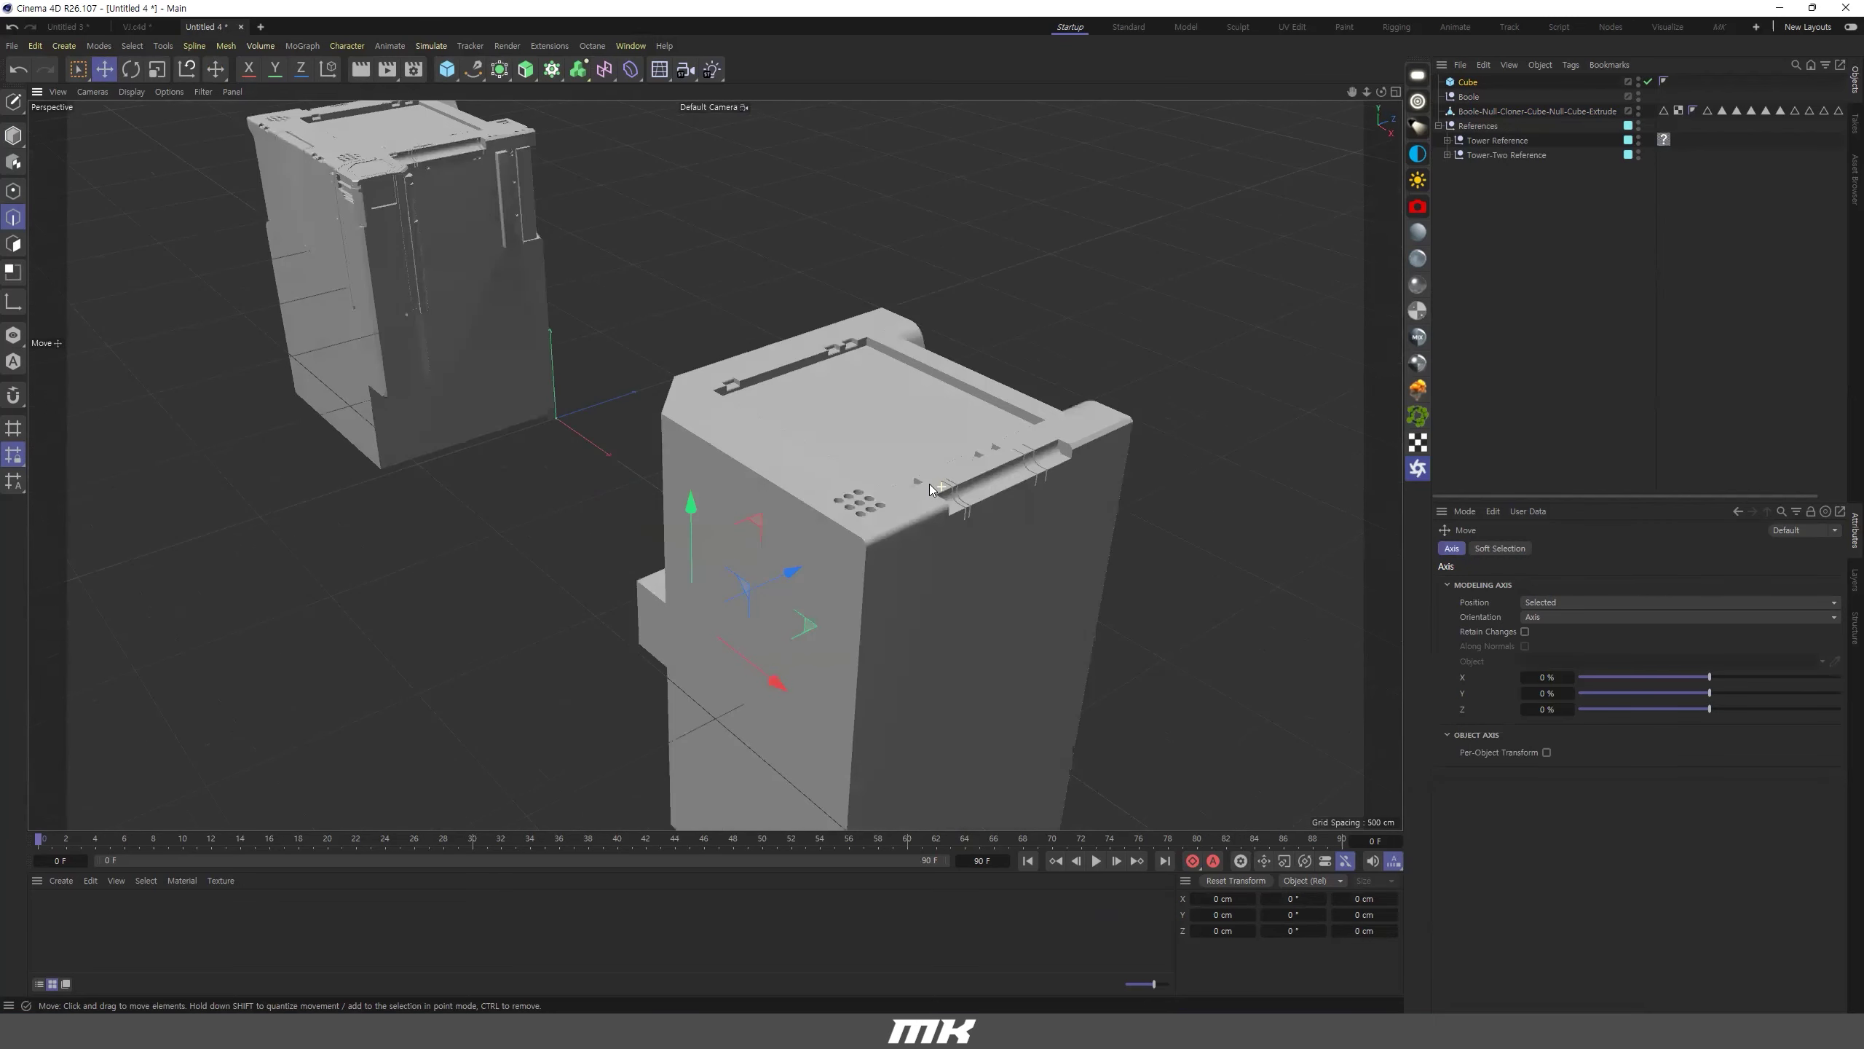
{"action": "scroll", "coordinate": [929, 484], "scroll_direction": "up", "scroll_amount": 4}
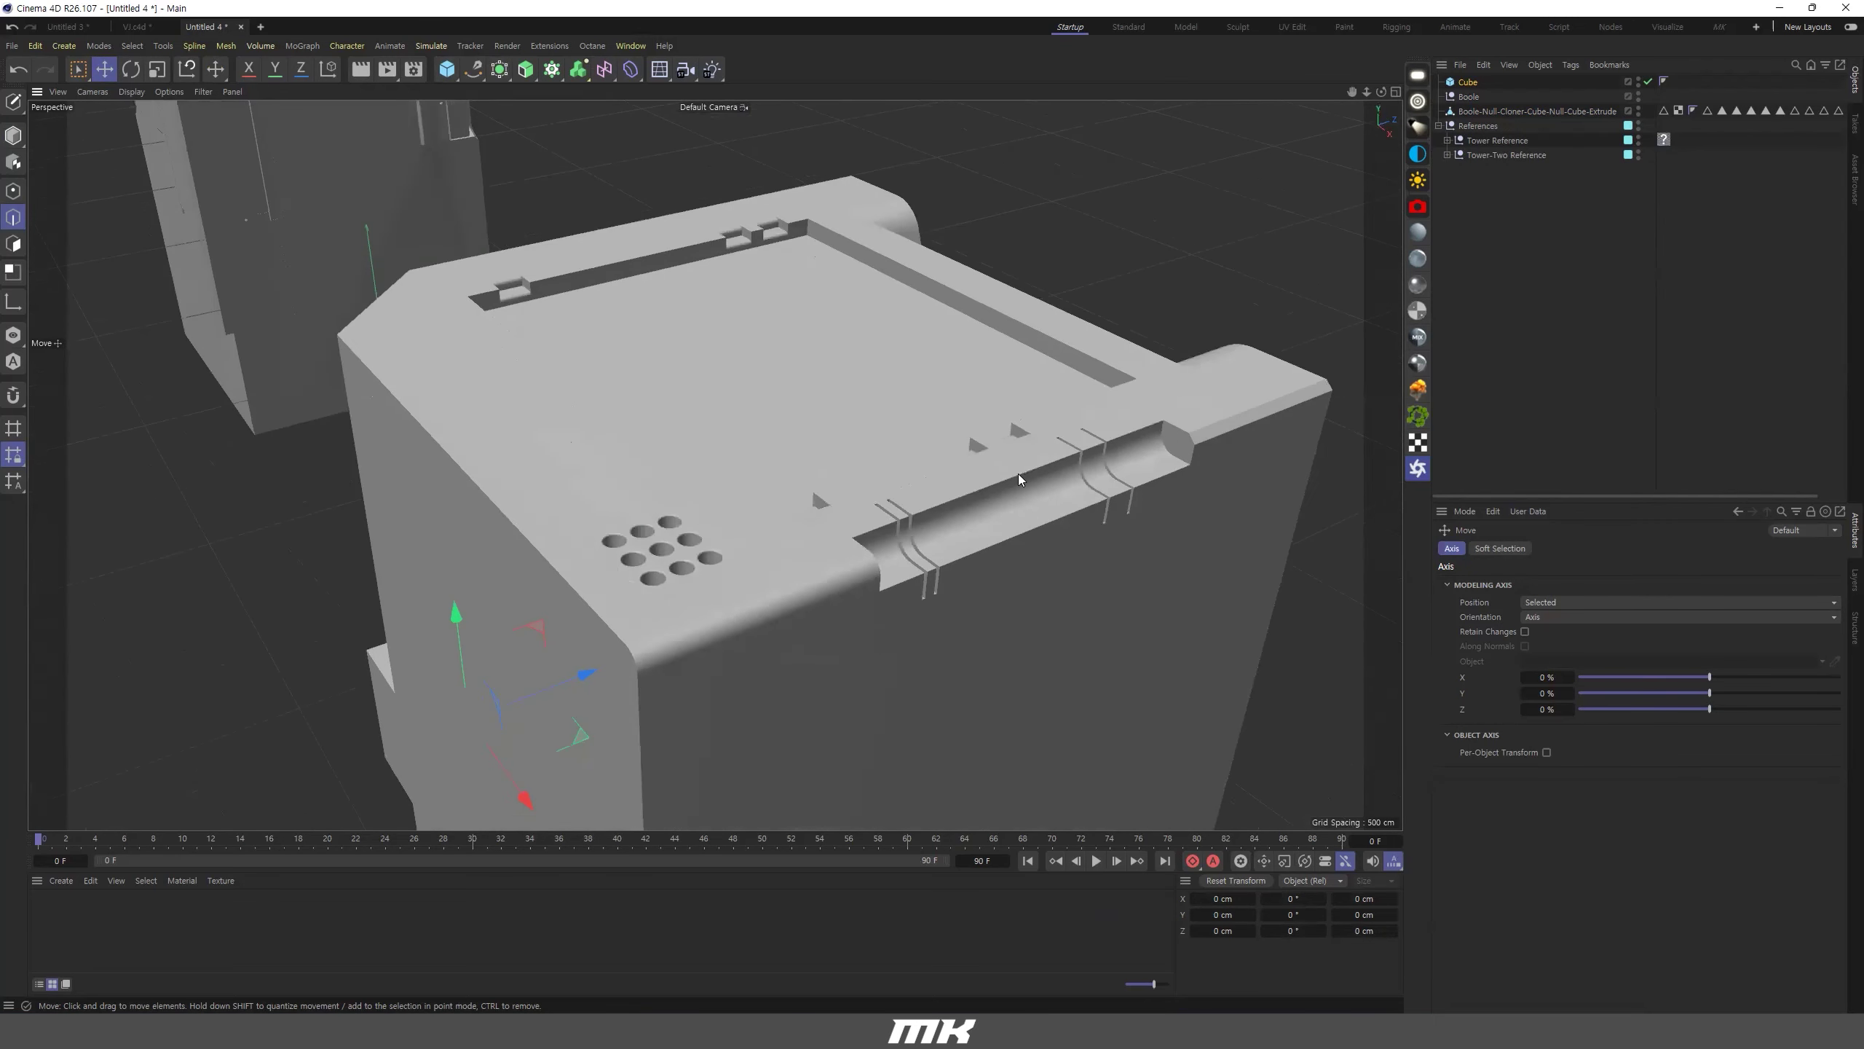
{"action": "scroll", "coordinate": [1019, 479], "scroll_direction": "down", "scroll_amount": 3}
{"action": "scroll", "coordinate": [1081, 459], "scroll_direction": "up", "scroll_amount": 4}
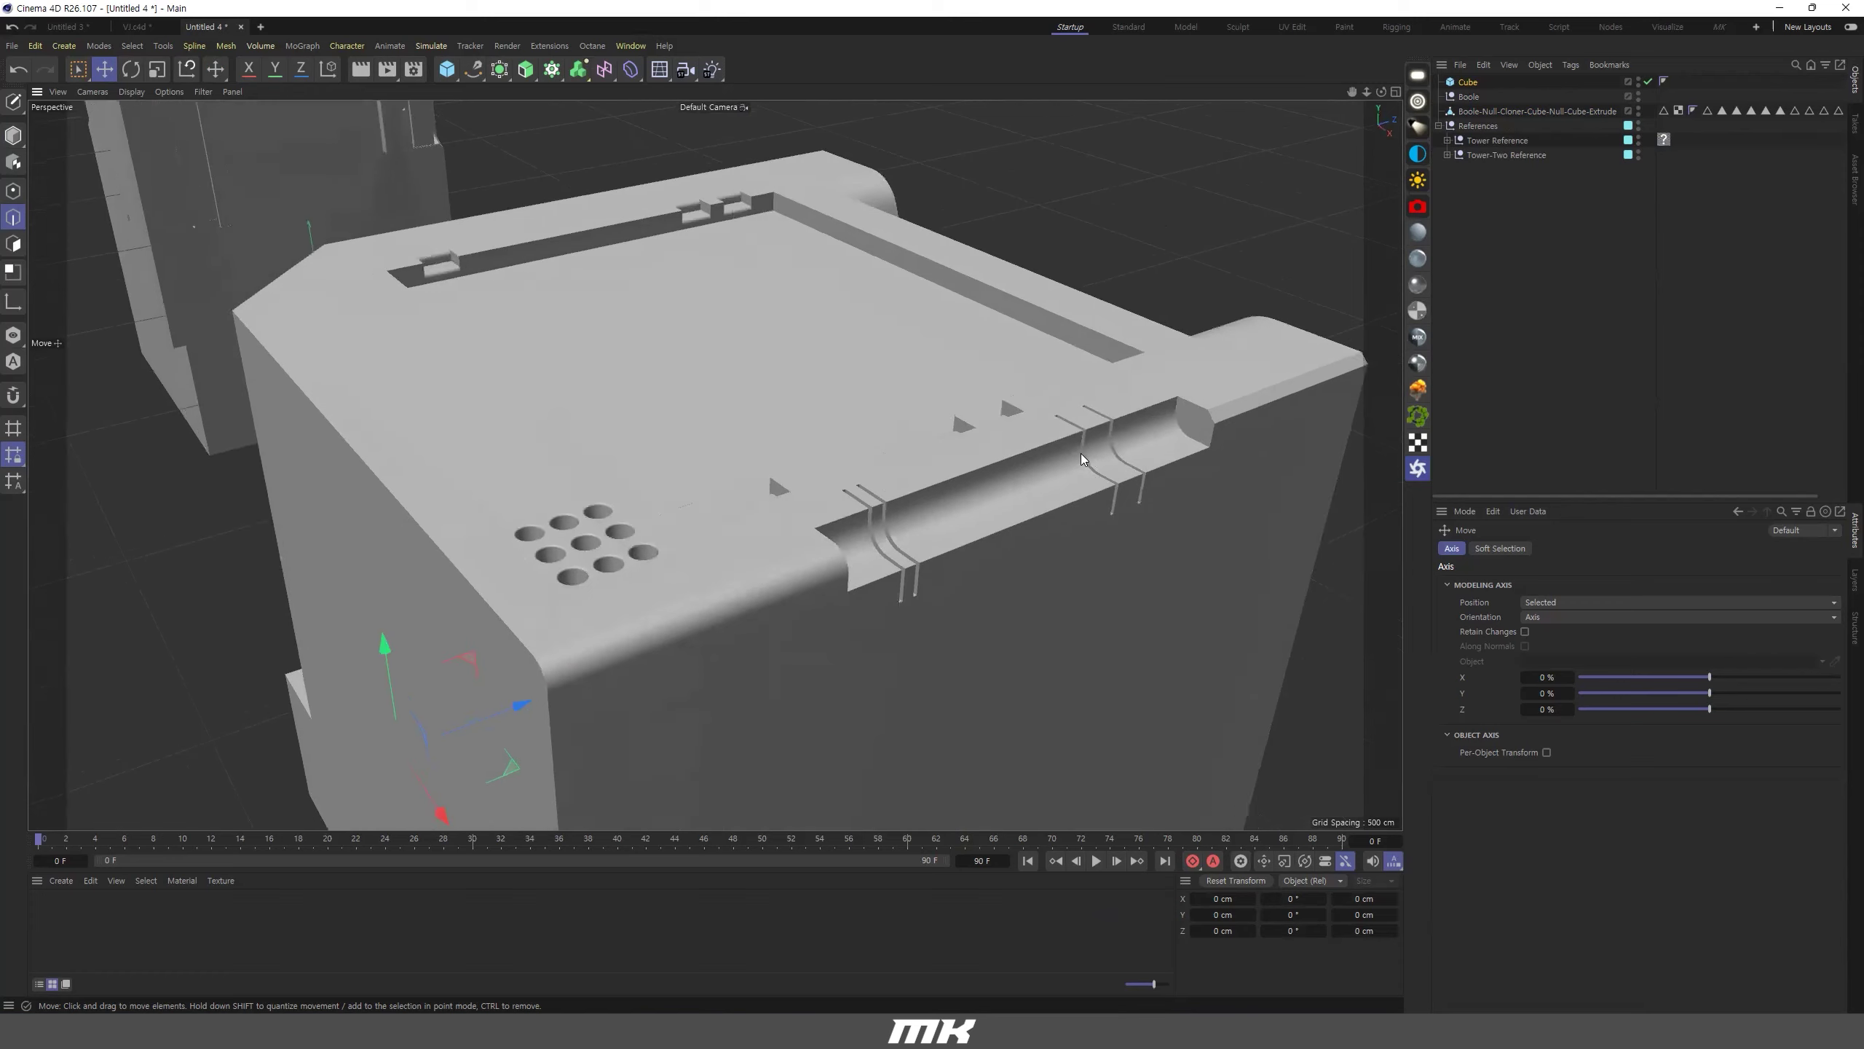
{"action": "scroll", "coordinate": [1046, 447], "scroll_direction": "down", "scroll_amount": 3}
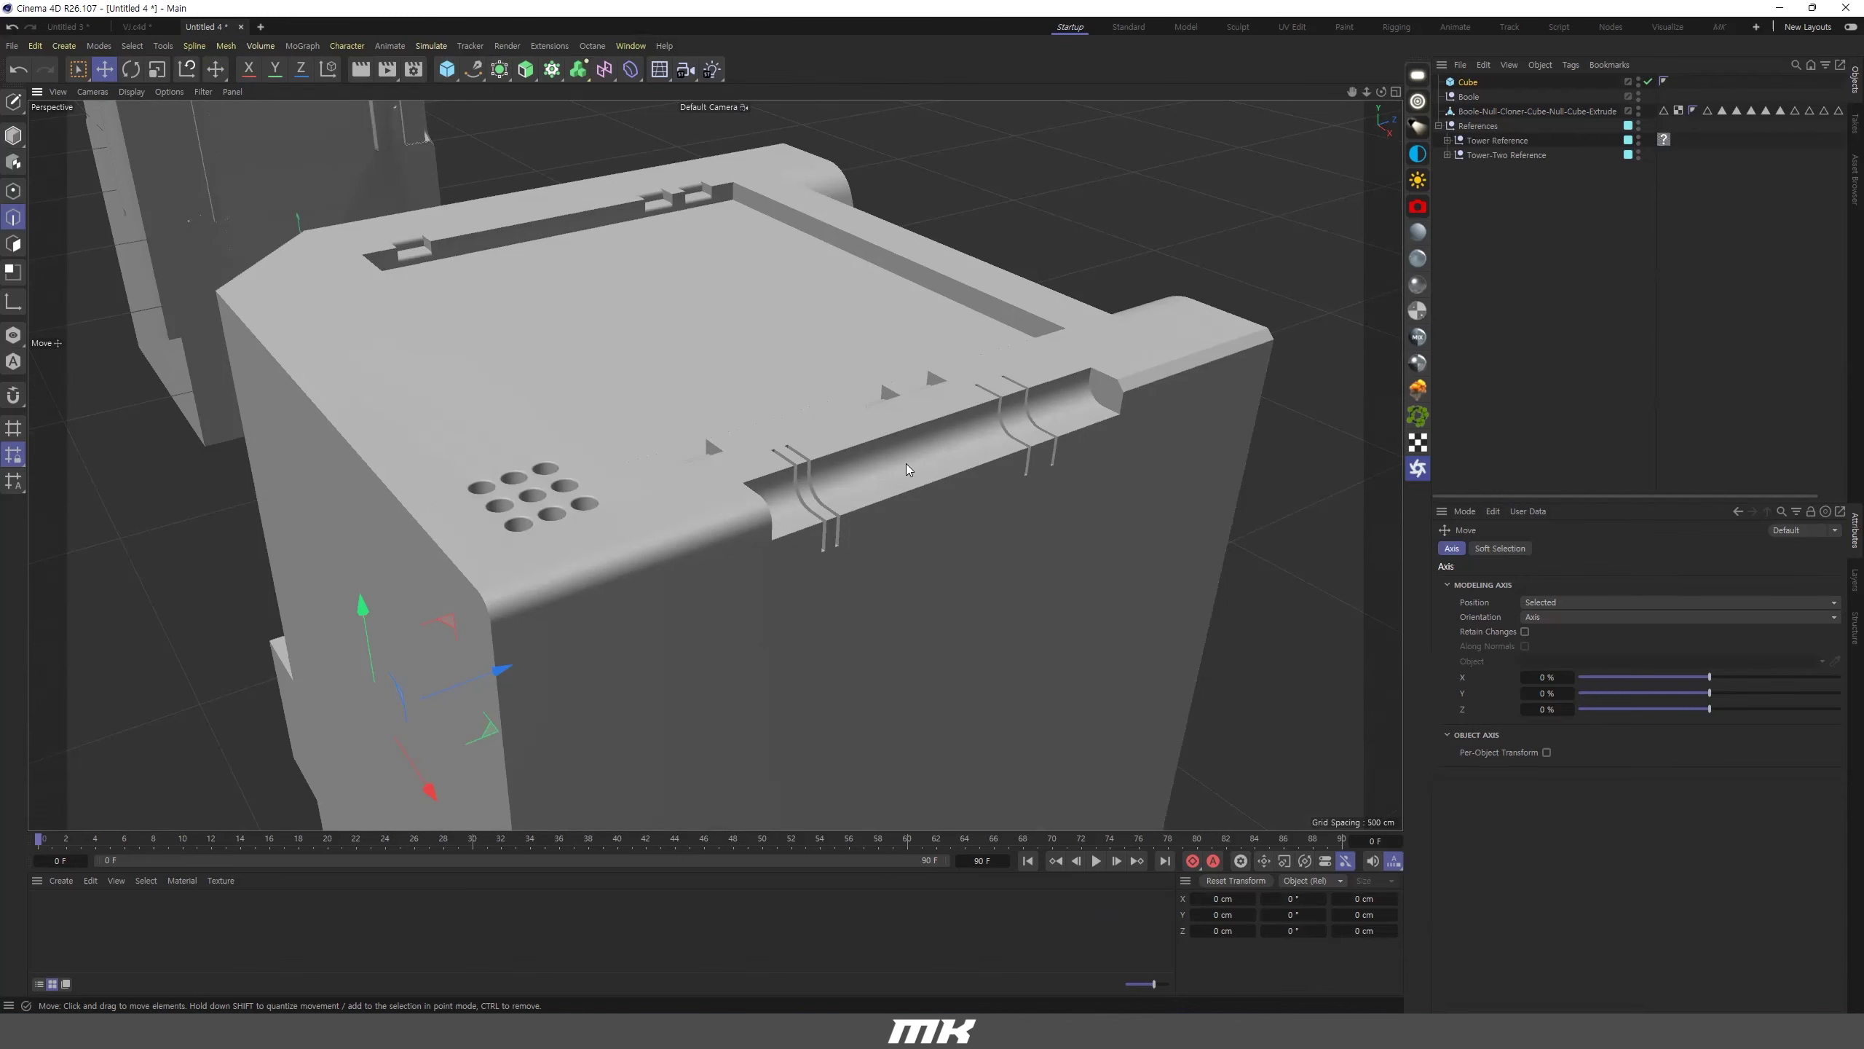
{"action": "scroll", "coordinate": [927, 394], "scroll_direction": "down", "scroll_amount": 3}
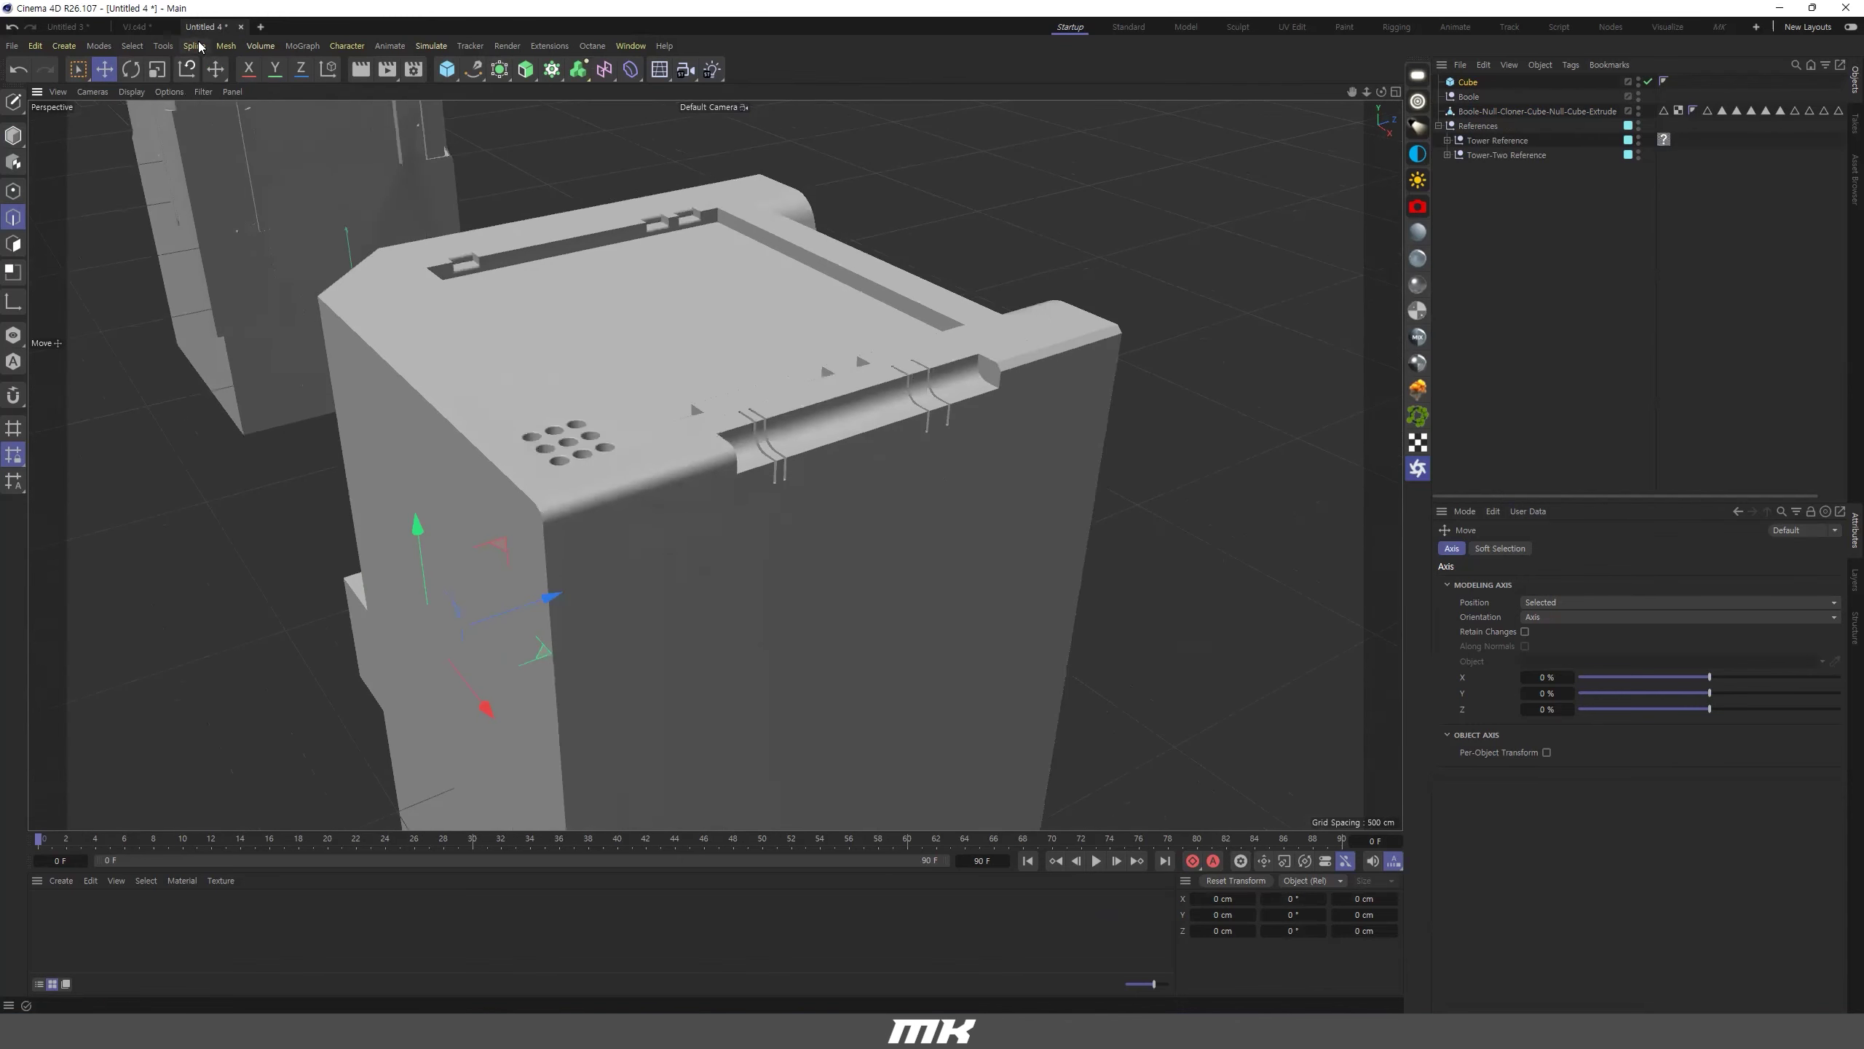
Switch to the VJ.c4d scene, select the References group and examine how the finished towers are arranged.
{"action": "left_click", "coordinate": [132, 28]}
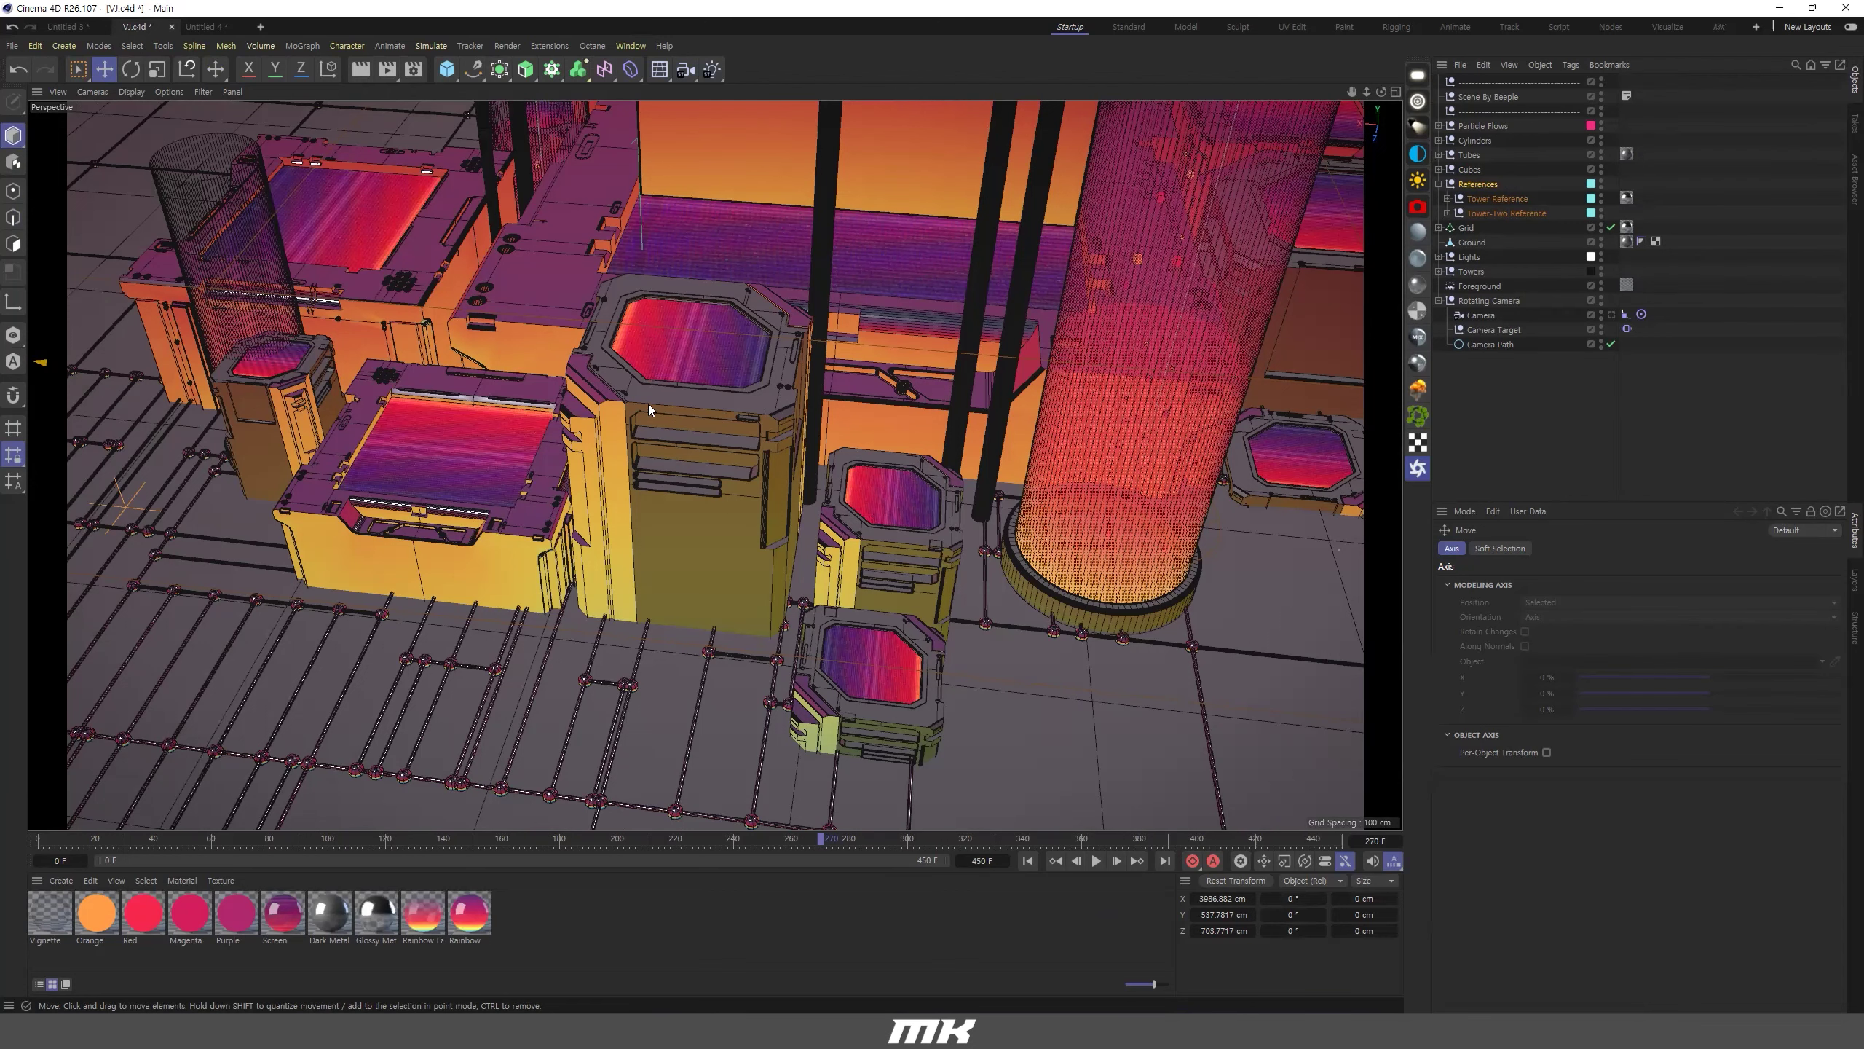
{"action": "left_click", "coordinate": [1475, 184]}
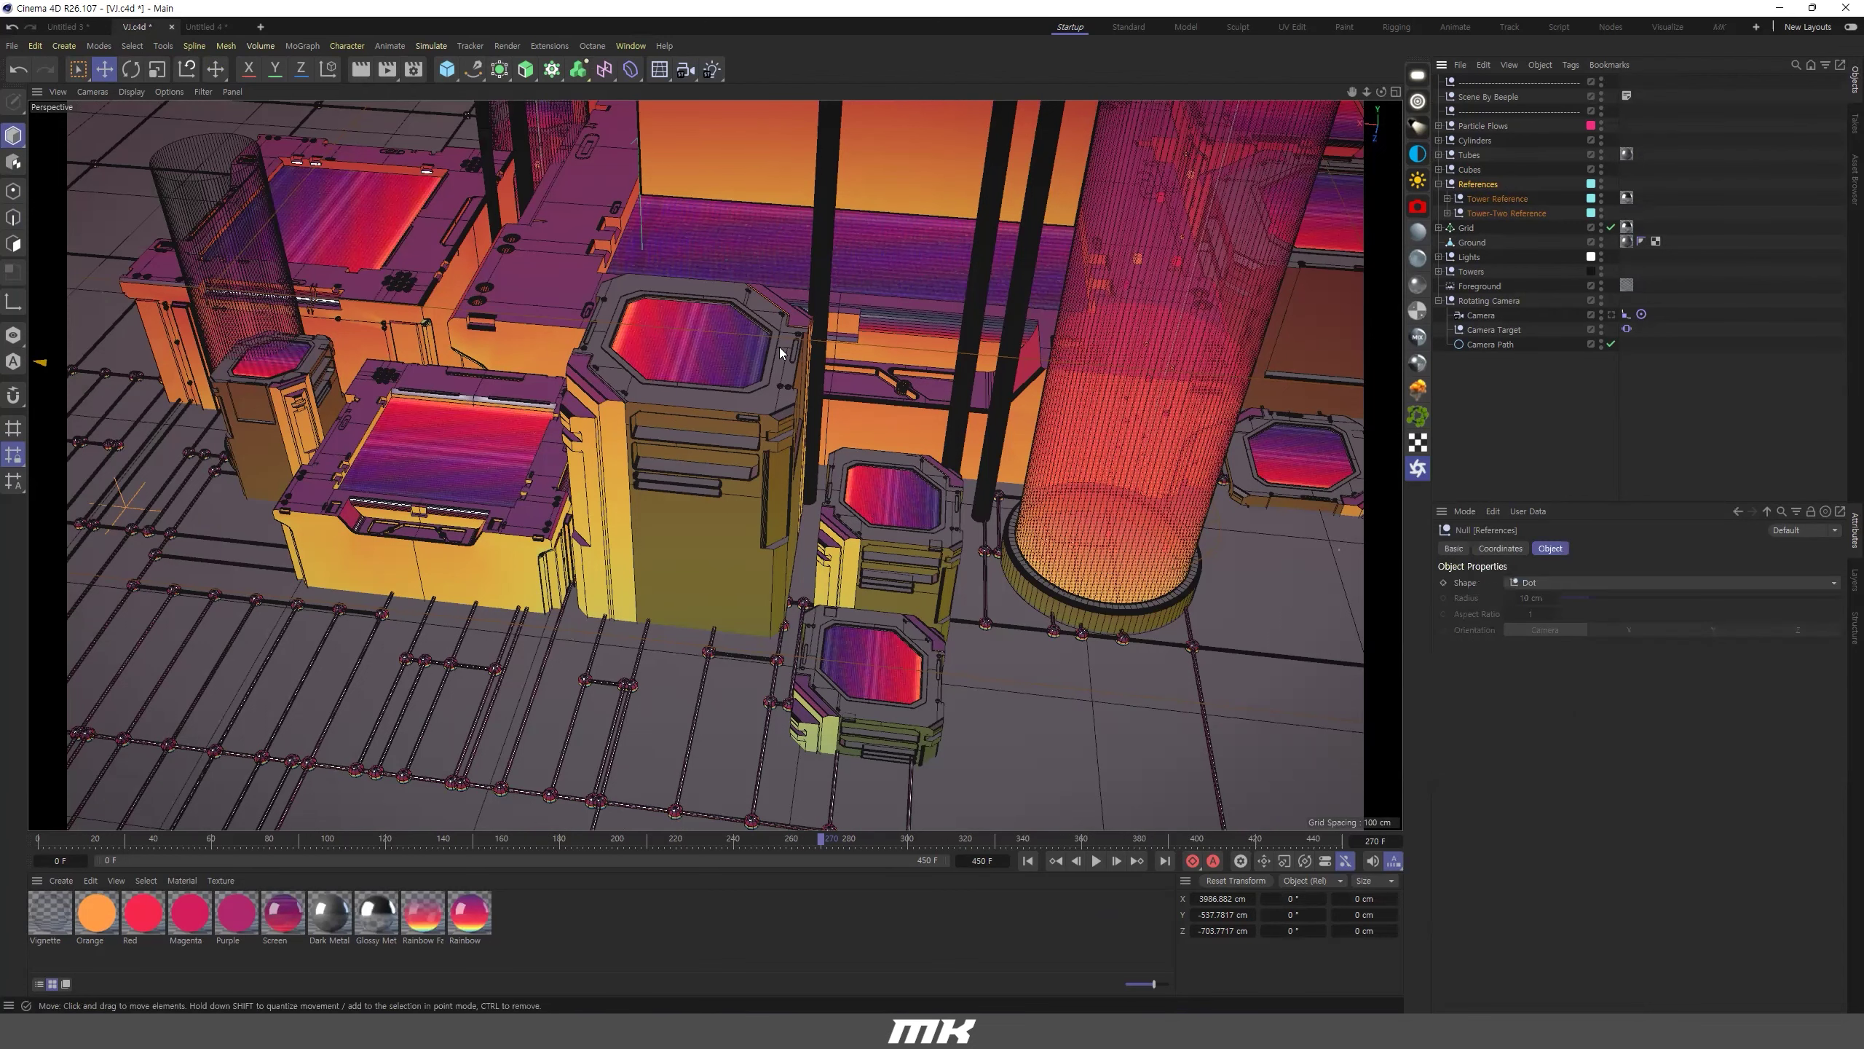
{"action": "scroll", "coordinate": [779, 346], "scroll_direction": "down", "scroll_amount": 3}
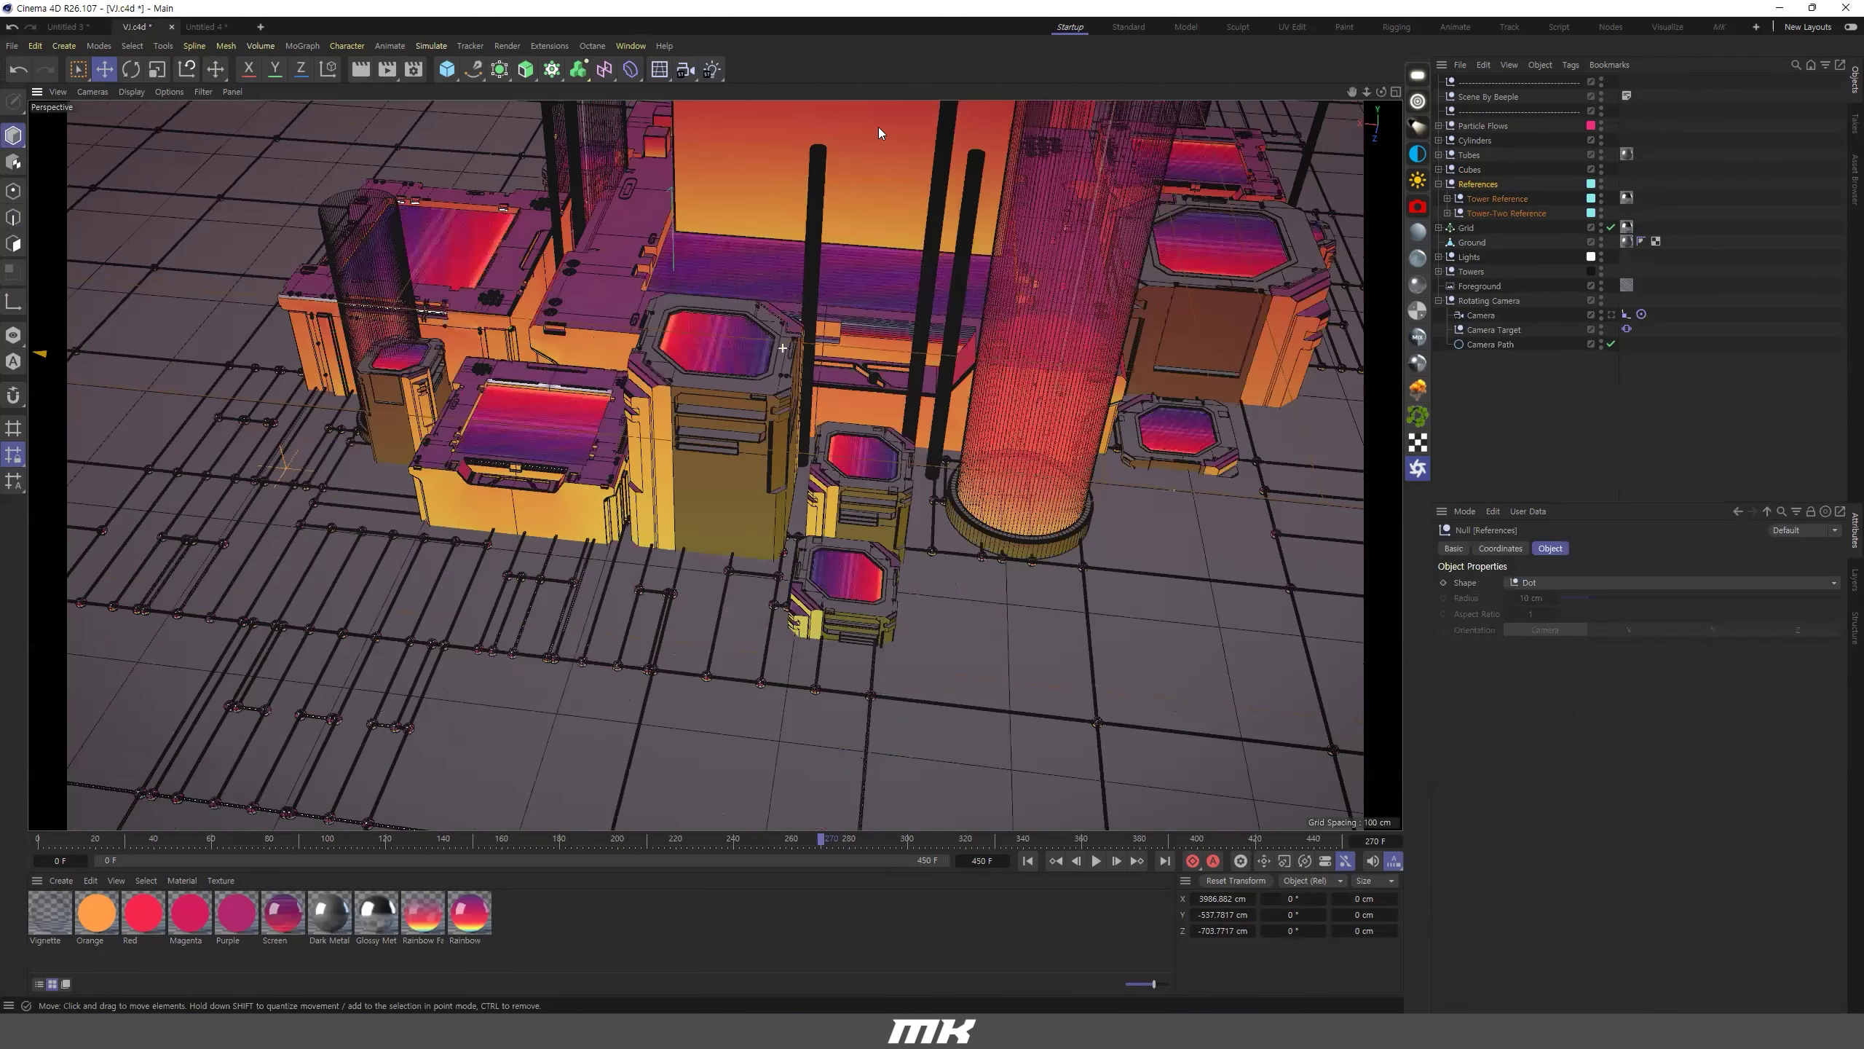
{"action": "left_click_drag", "start_coordinate": [335, 674], "coordinate": [316, 692], "text": "alt"}
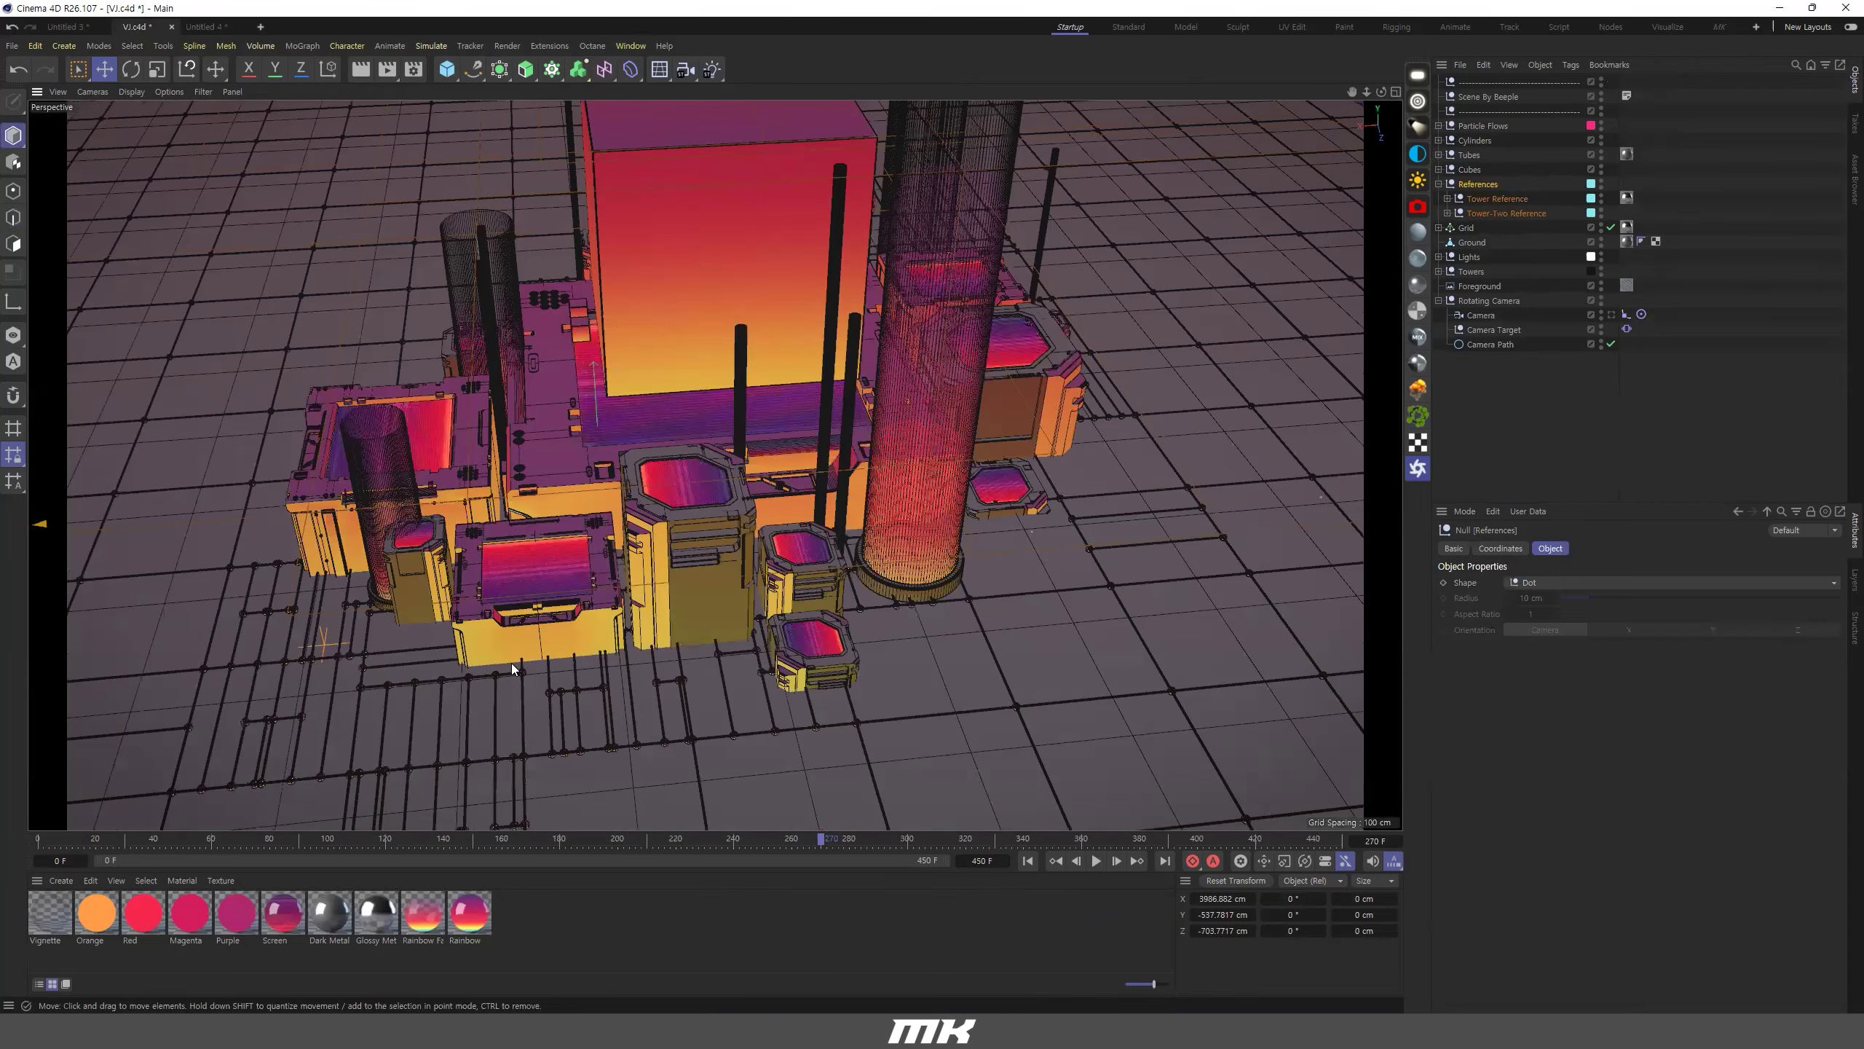
{"action": "scroll", "coordinate": [441, 550], "scroll_direction": "up", "scroll_amount": 5}
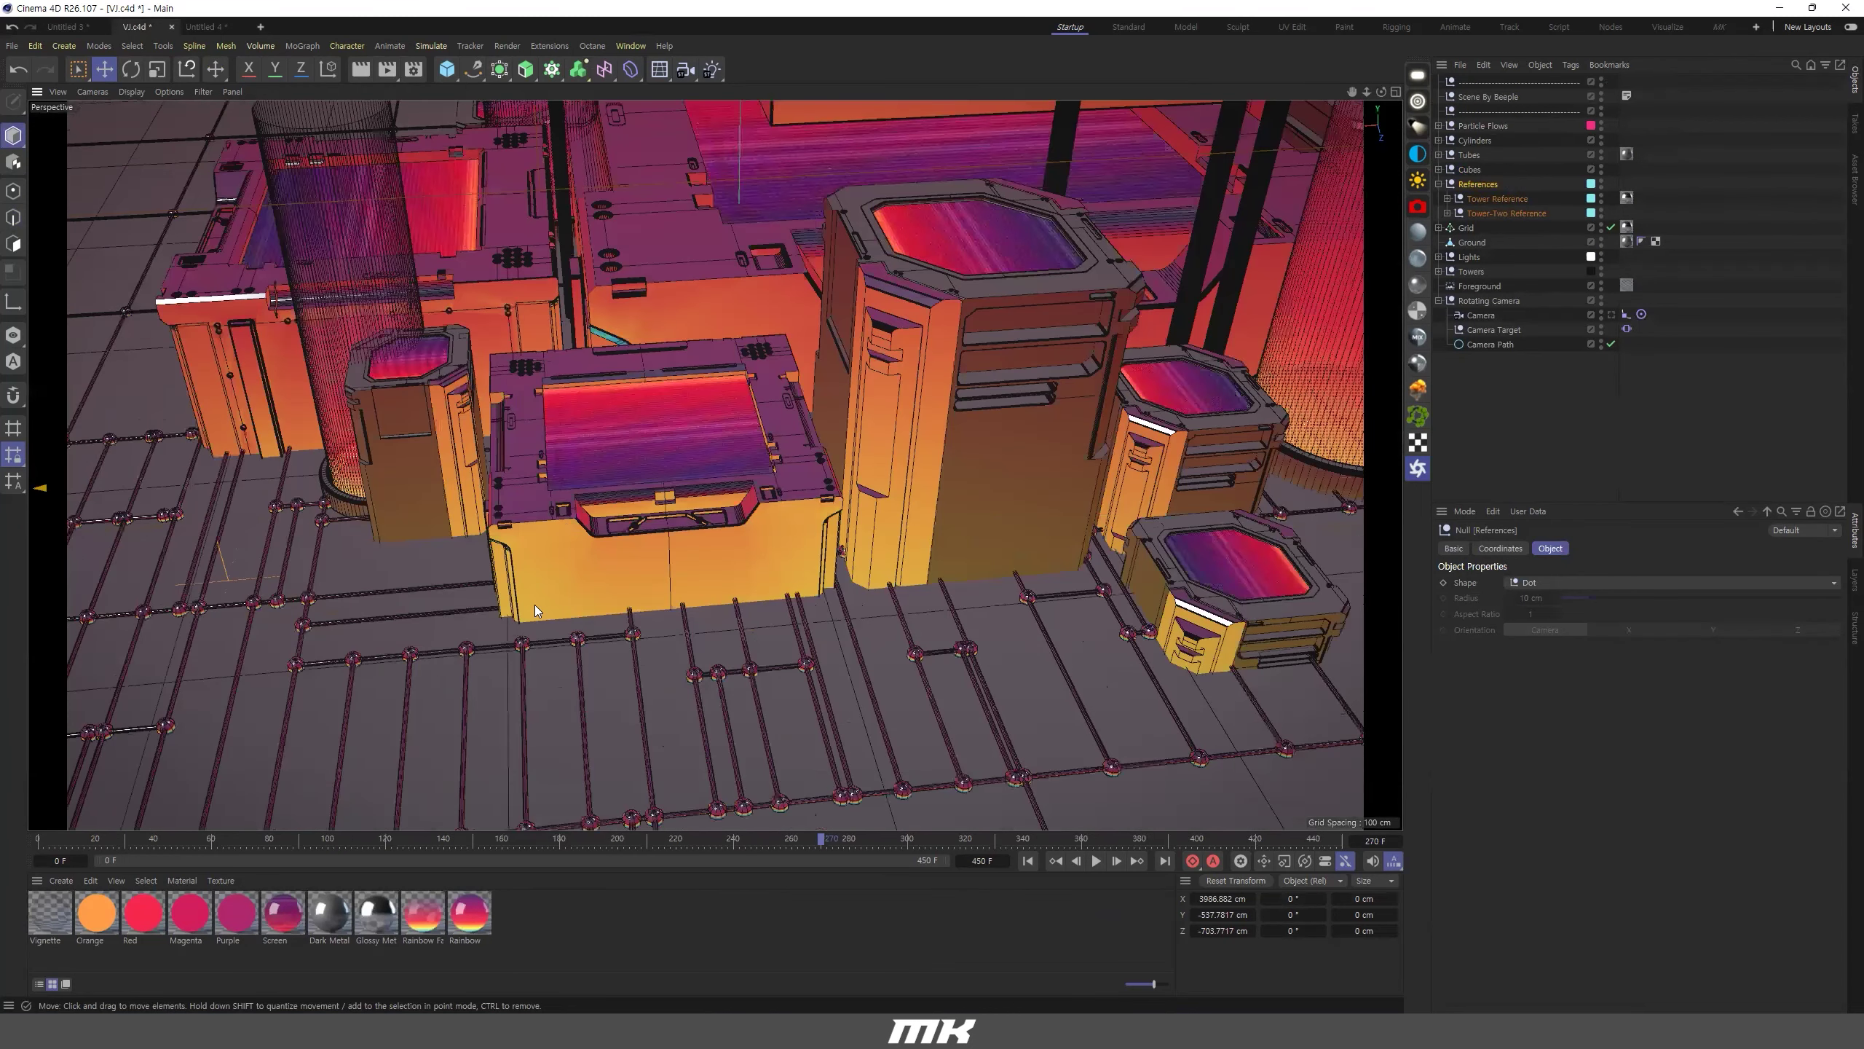
{"action": "scroll", "coordinate": [968, 595], "scroll_direction": "down", "scroll_amount": 5}
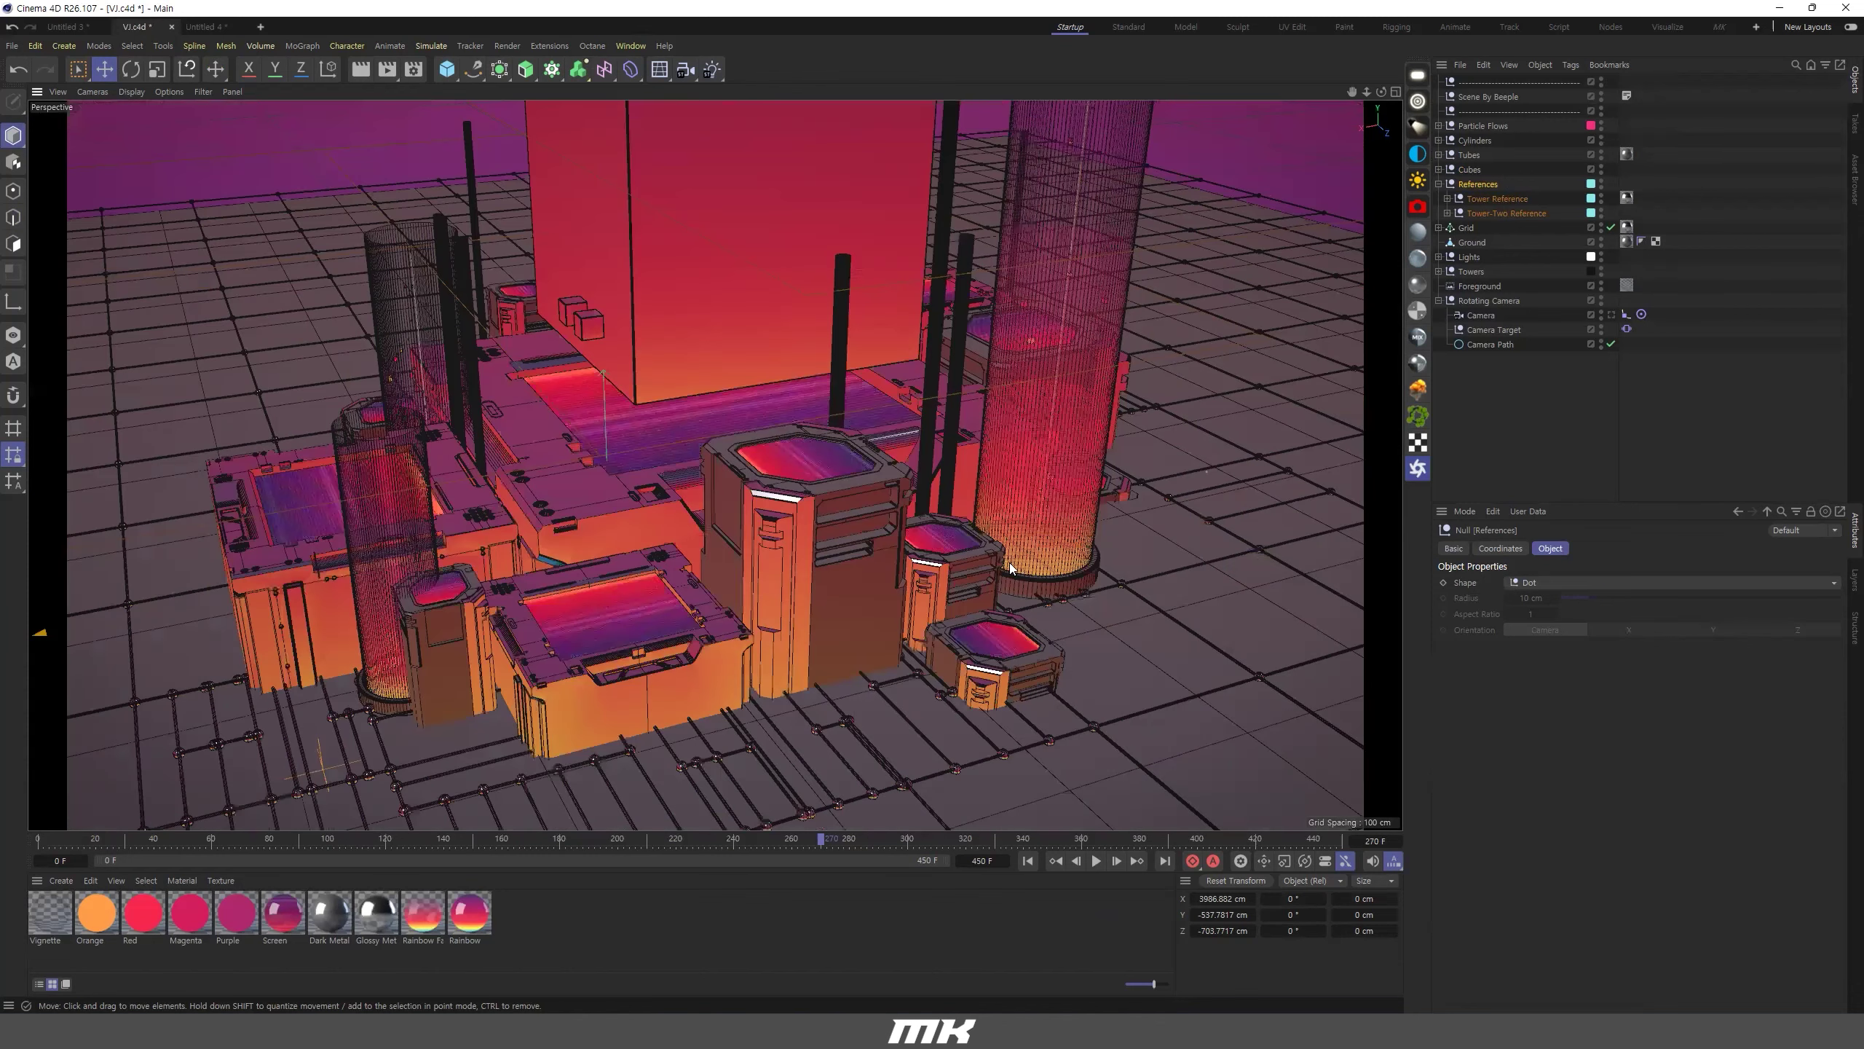